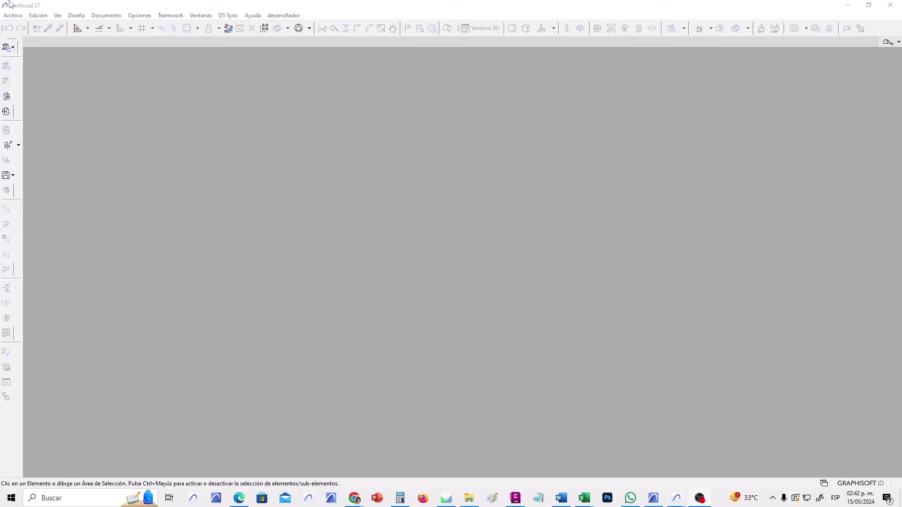
Open the Nuevo Proyecto dialog via Archivo > Nuevo > Nuevo....
click(19, 15)
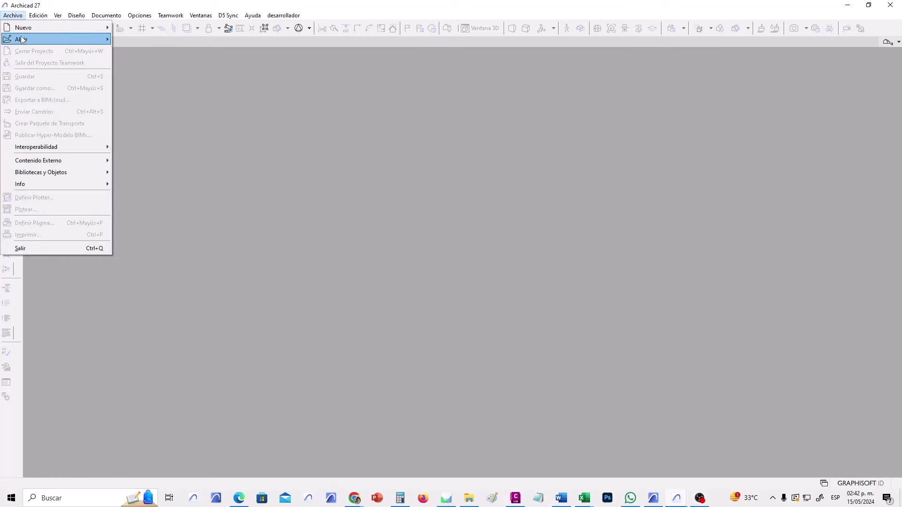
mouse_move(24, 27)
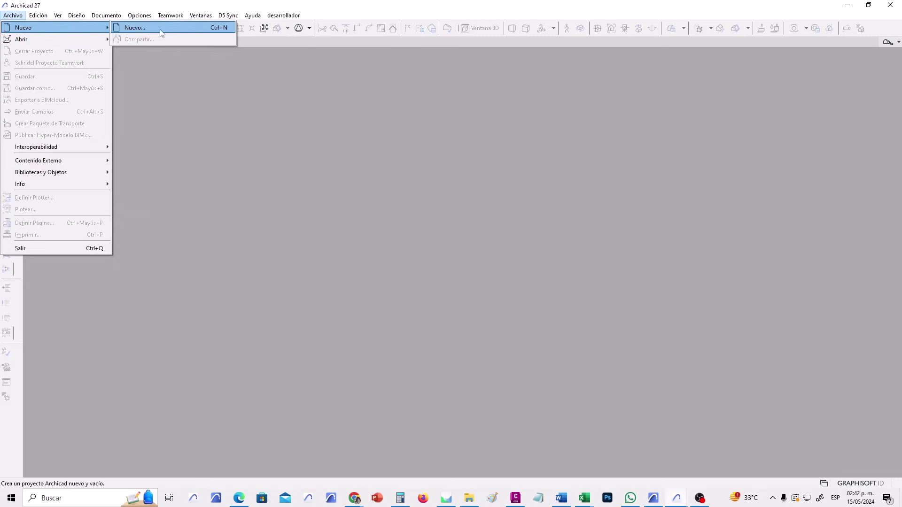
click(191, 33)
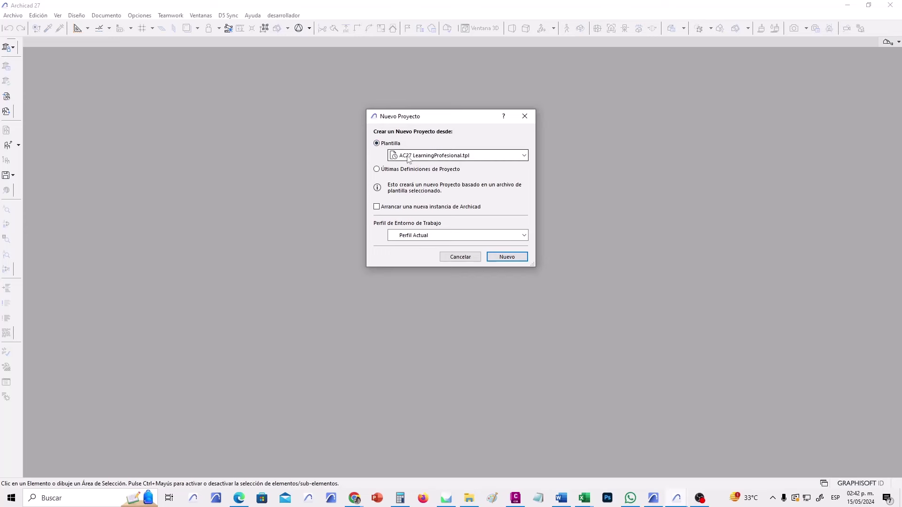
Browse to Mi unidad > Biblioteca LA > PLANTILLAS LA and choose the AC27 LearningProfesional.tpl template.
click(524, 157)
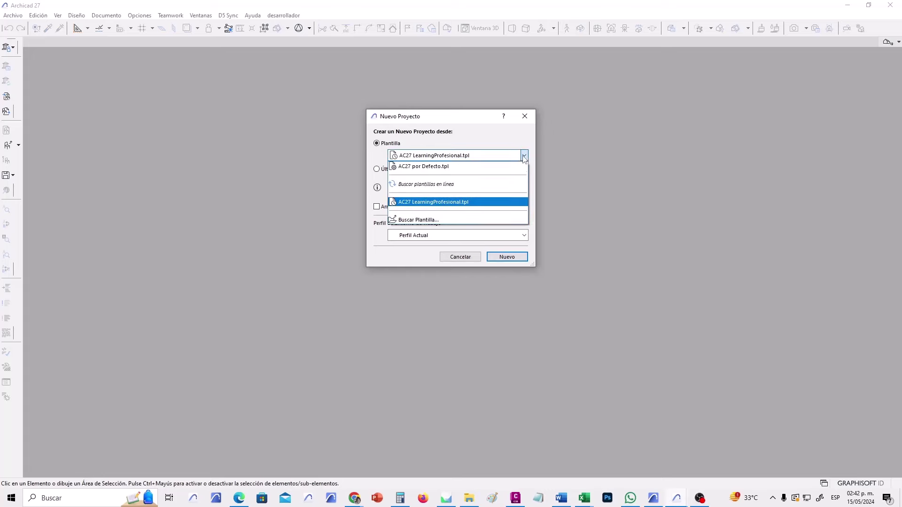
click(443, 220)
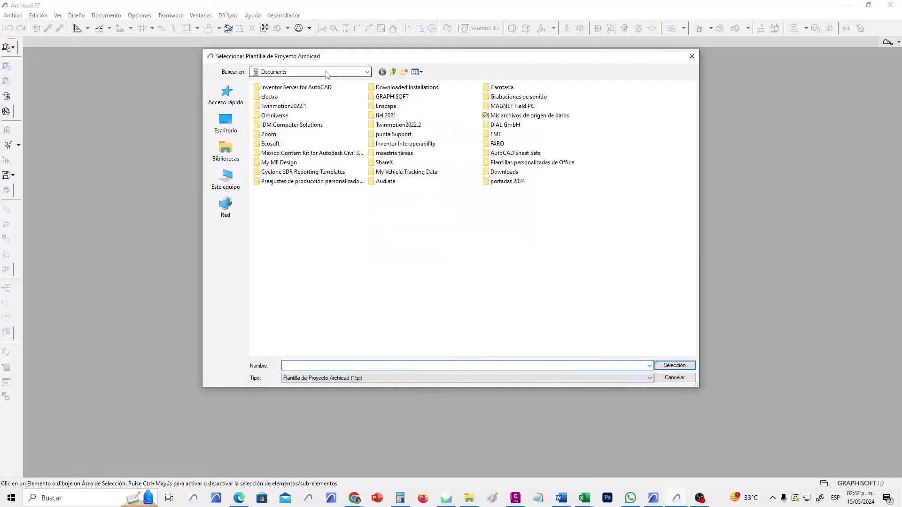
click(328, 71)
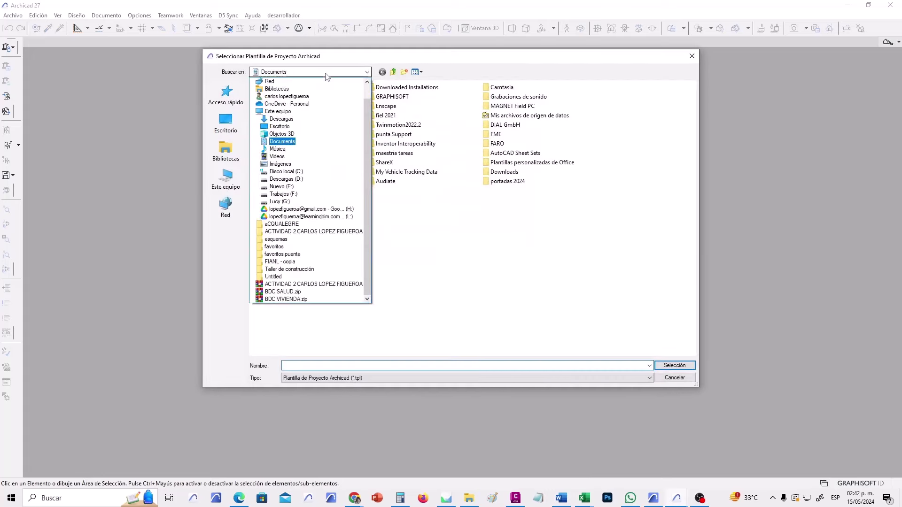
click(294, 216)
double_click(305, 116)
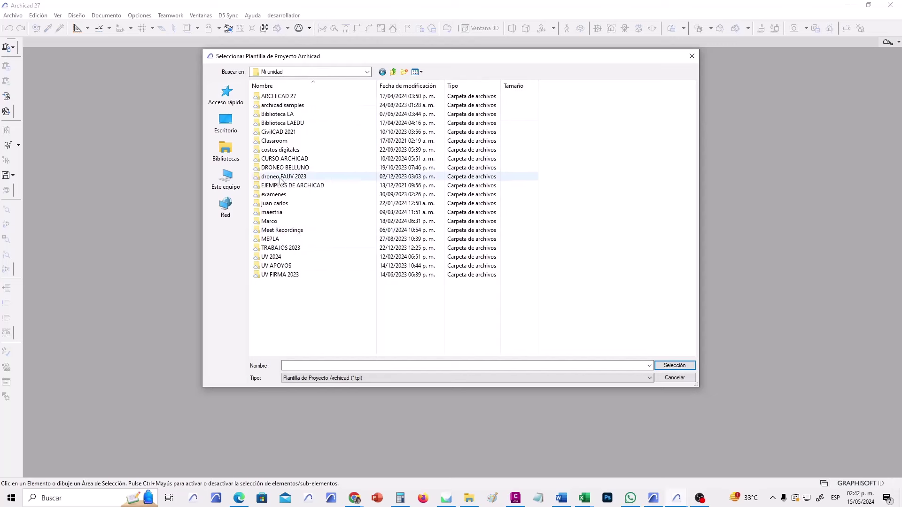
click(295, 116)
double_click(295, 116)
double_click(300, 245)
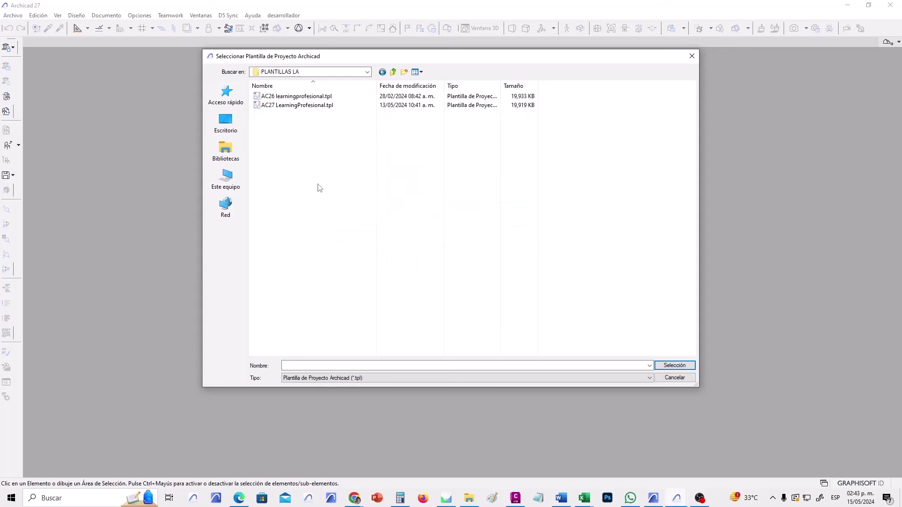
click(298, 106)
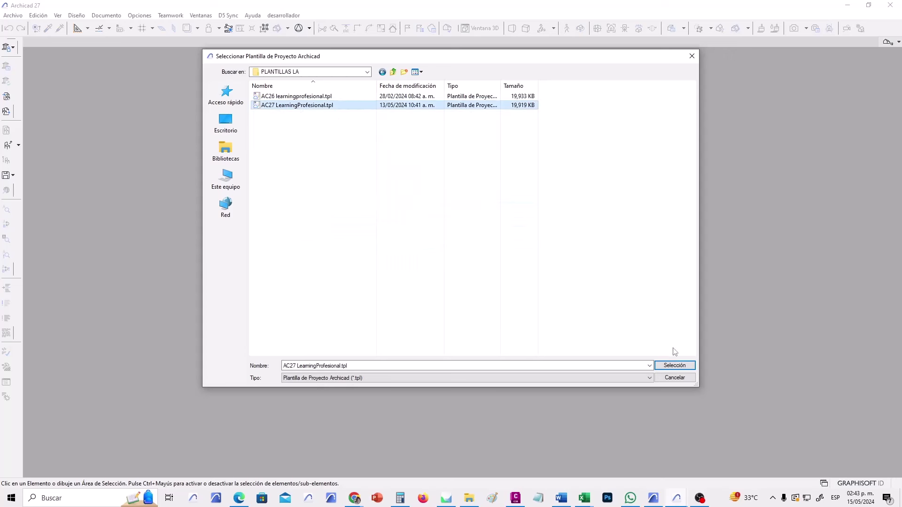
click(675, 365)
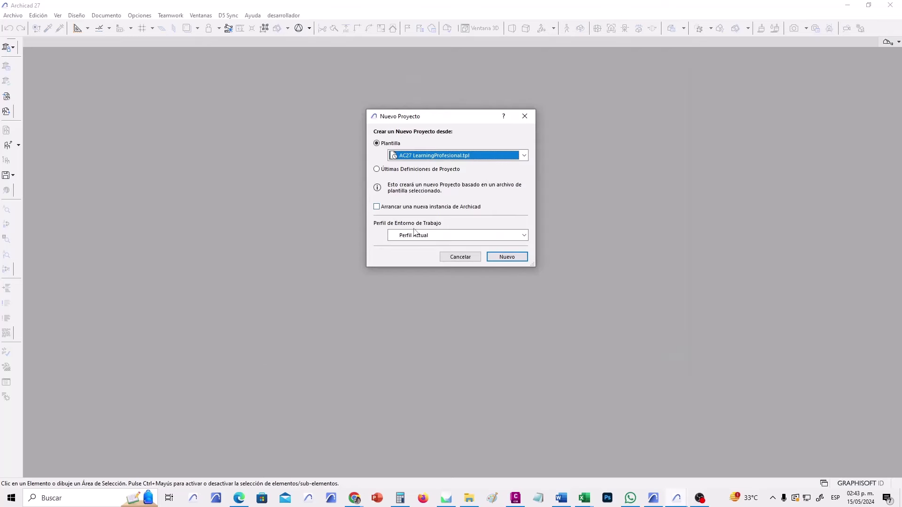
Set the work environment to Perfil de Arquitectura 27 and create the new project.
click(501, 236)
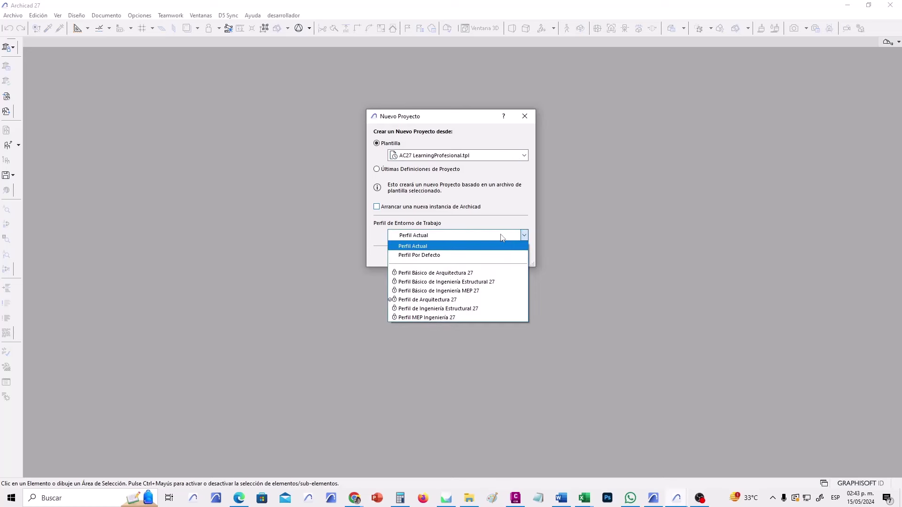
click(463, 300)
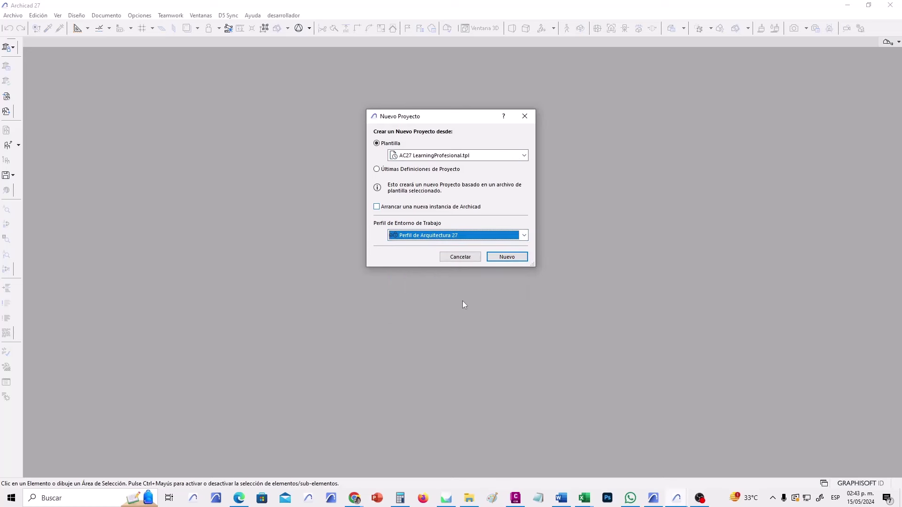
click(516, 260)
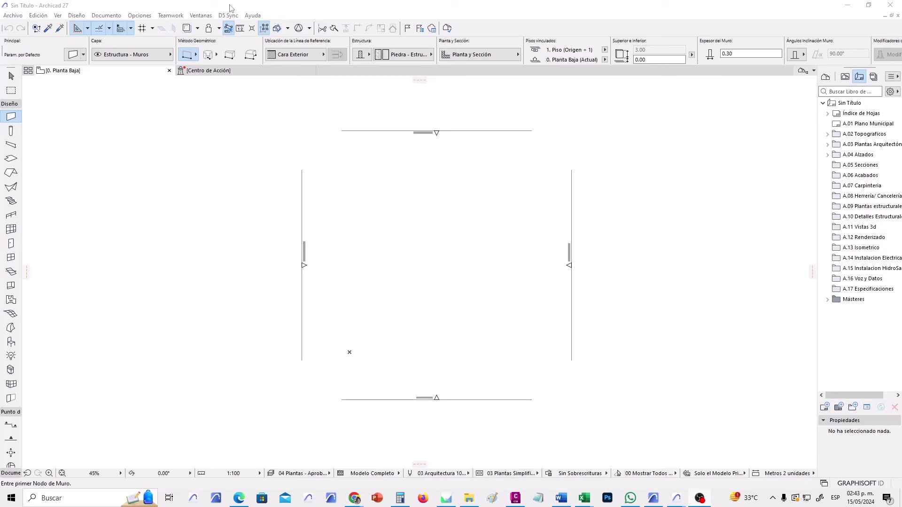
Show the Favoritos palette from Ventanas > Paletas and dock it at the left of the plan.
click(207, 17)
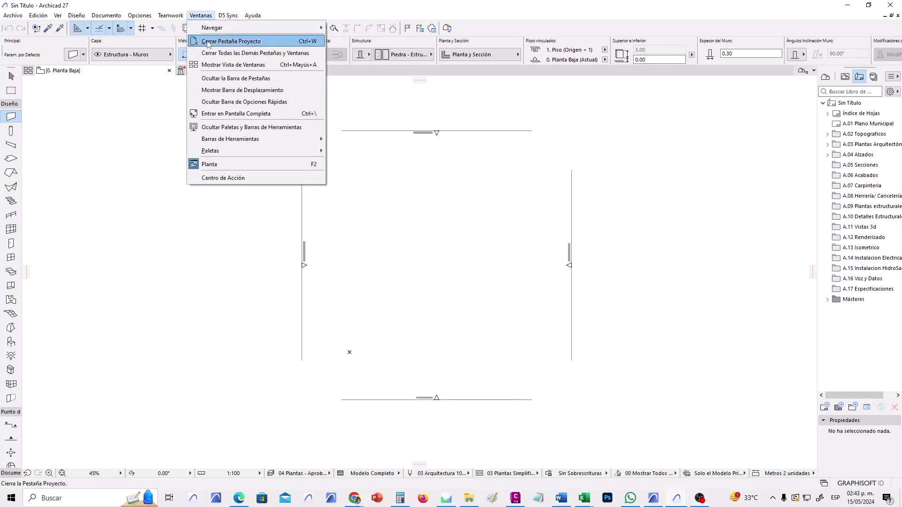
mouse_move(243, 152)
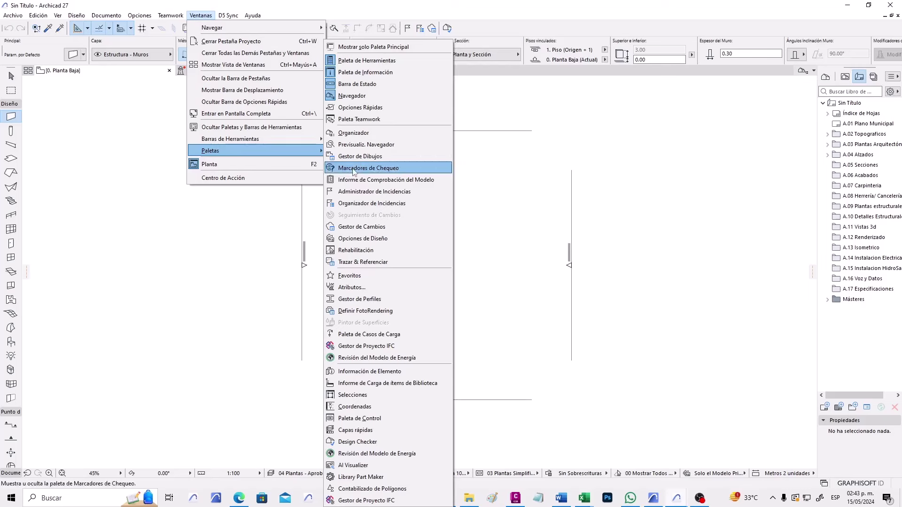
click(382, 281)
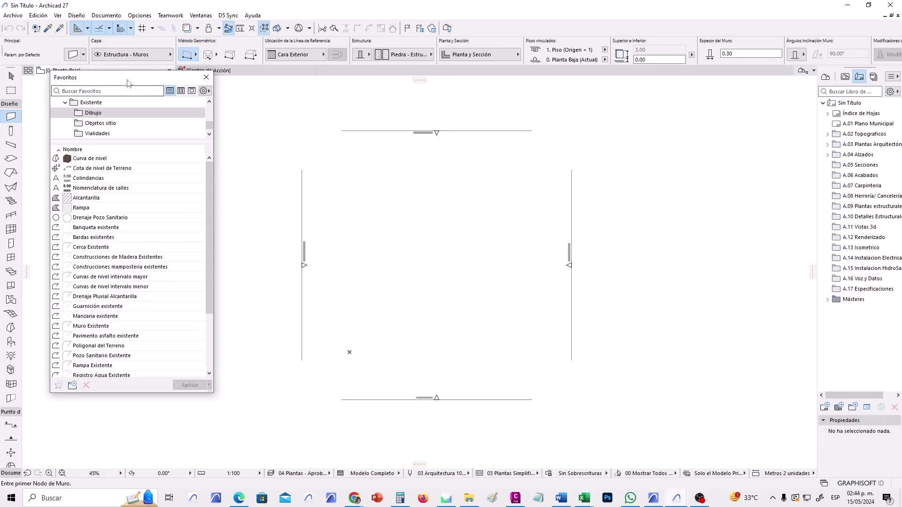
drag(129, 79, 26, 122)
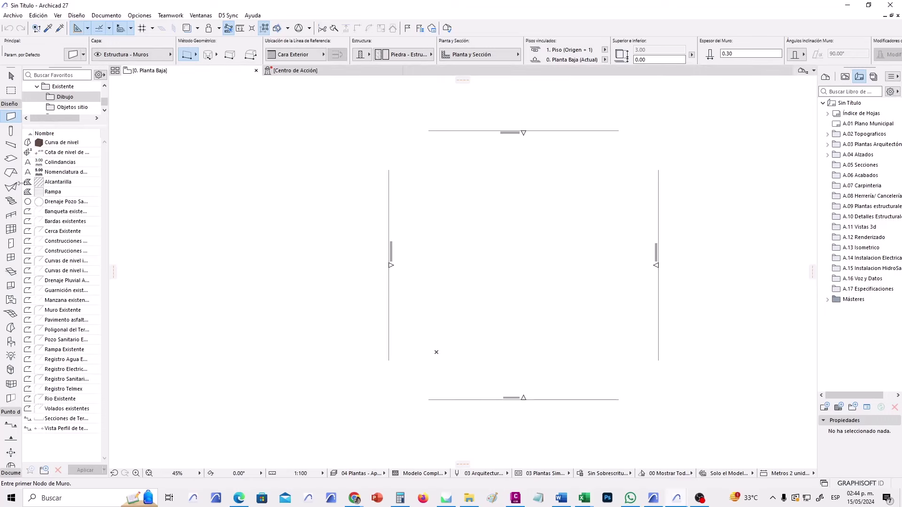
Widen the toolbox with its Documento tools expanded, and enlarge the Favoritos palette and folder tree.
drag(19, 185, 110, 185)
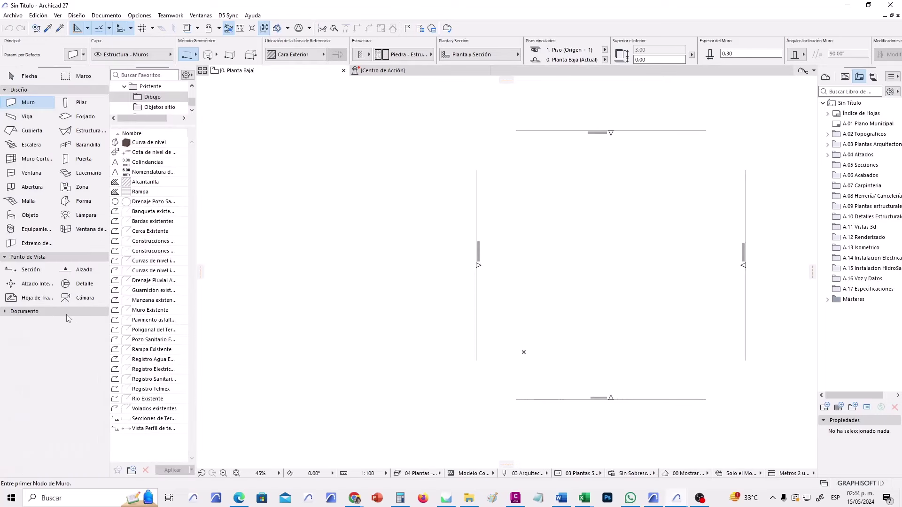
click(67, 313)
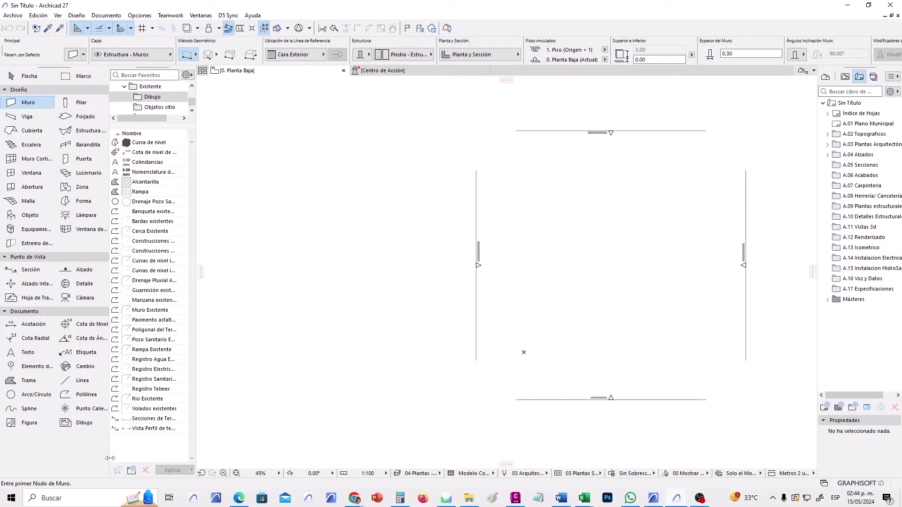
drag(193, 341, 244, 234)
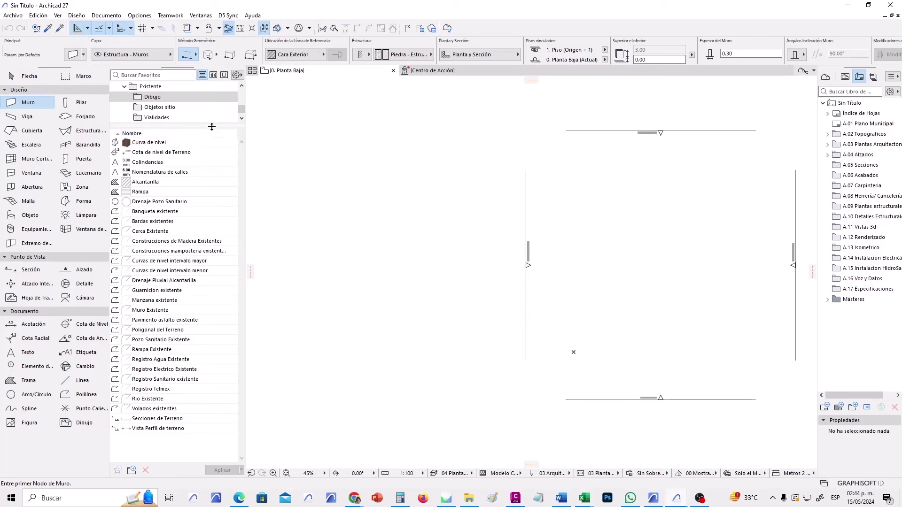
drag(211, 125, 201, 193)
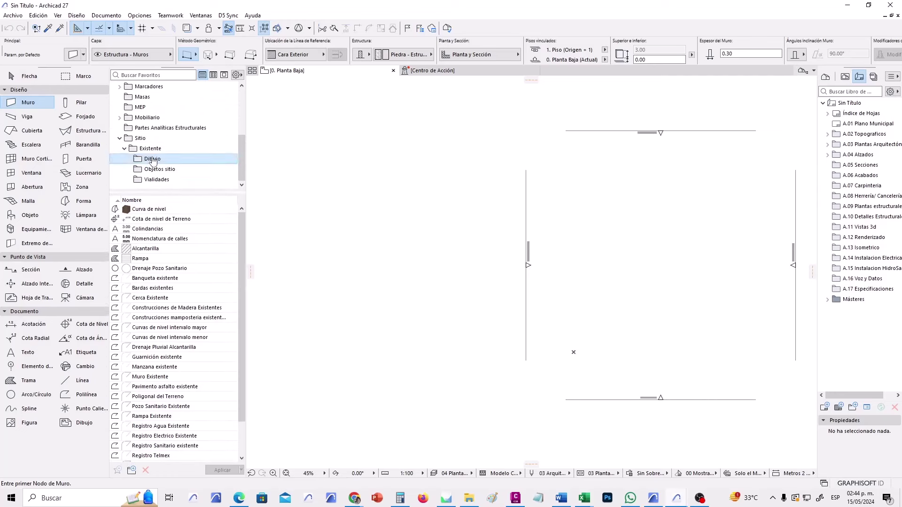
click(124, 148)
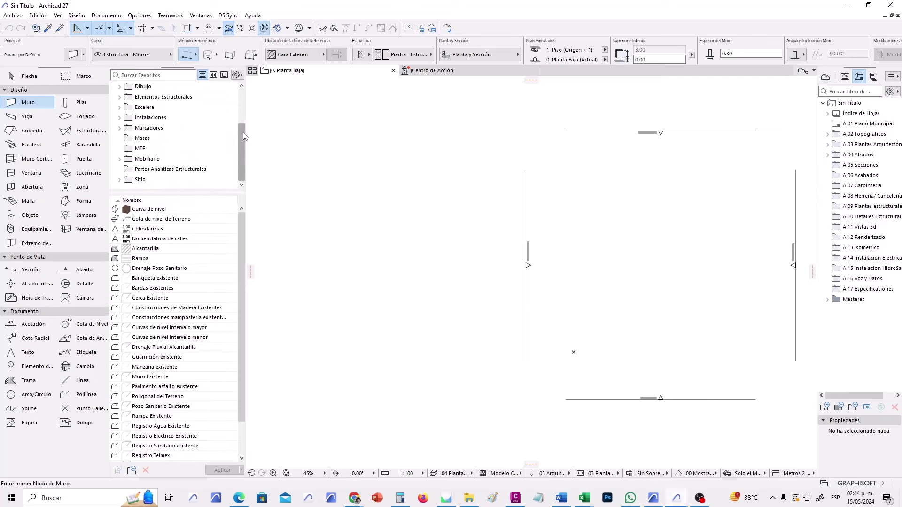
drag(244, 137, 241, 103)
Pan and zoom the plan to frame the four elevation markers.
middle_drag(437, 358, 293, 361)
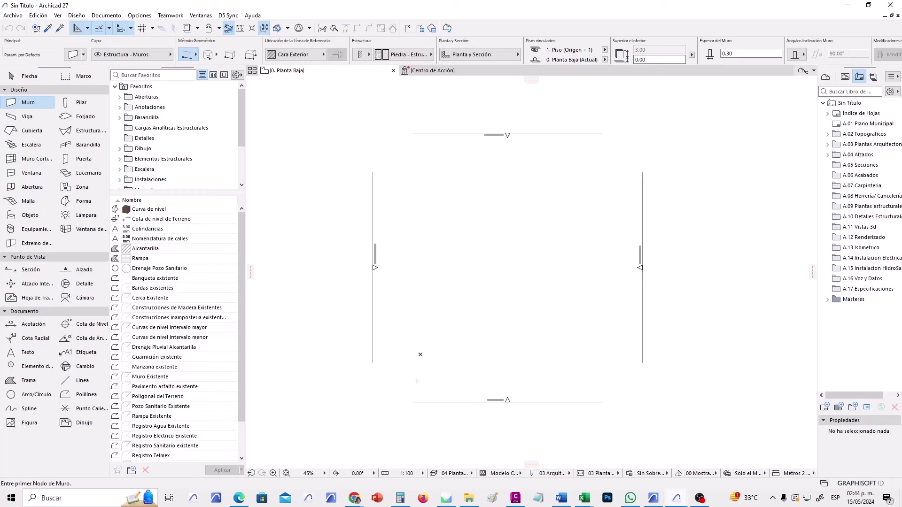
middle_drag(609, 310, 568, 330)
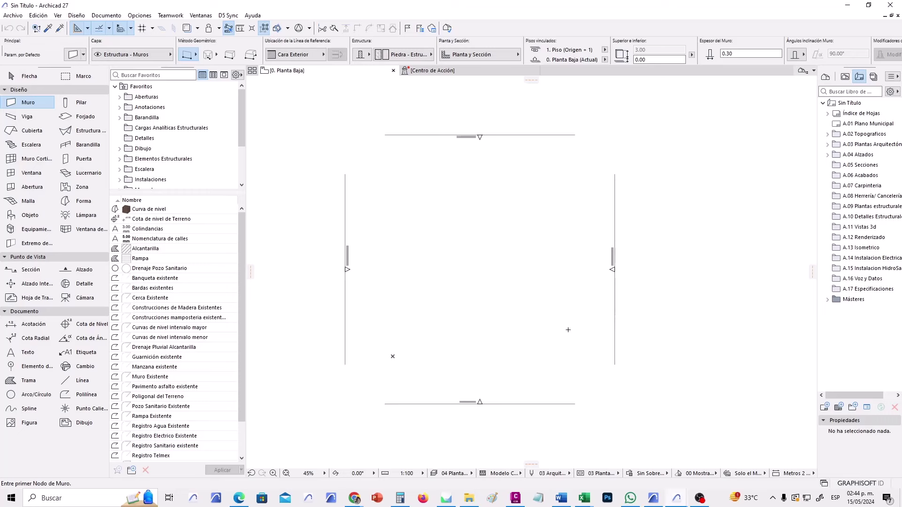
scroll(608, 288, up, 4)
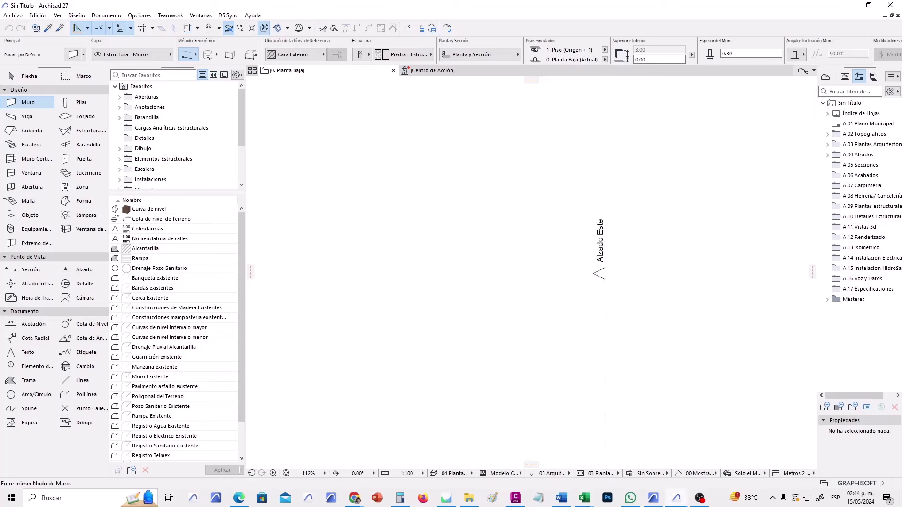
scroll(608, 309, down, 4)
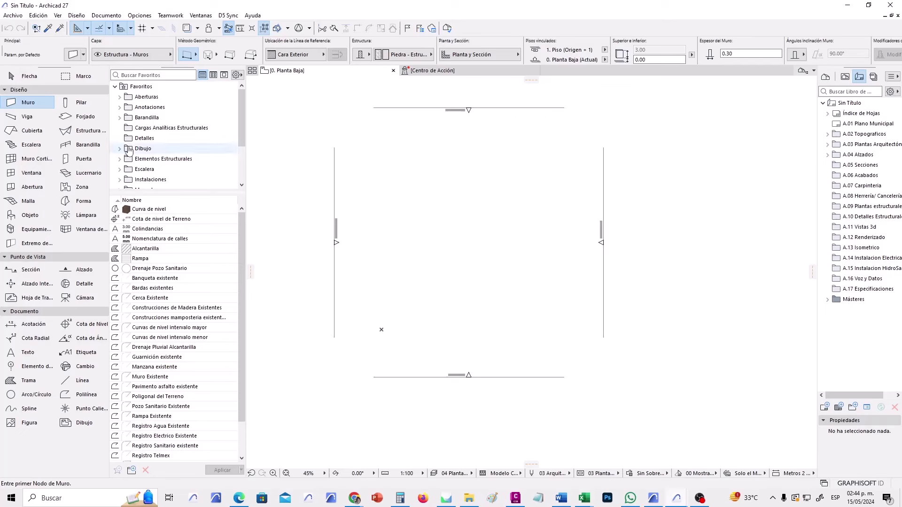
Pick the Slab tool and load the 'Piso Planta baja Baldosa Blanca 60x60' favourite.
click(95, 120)
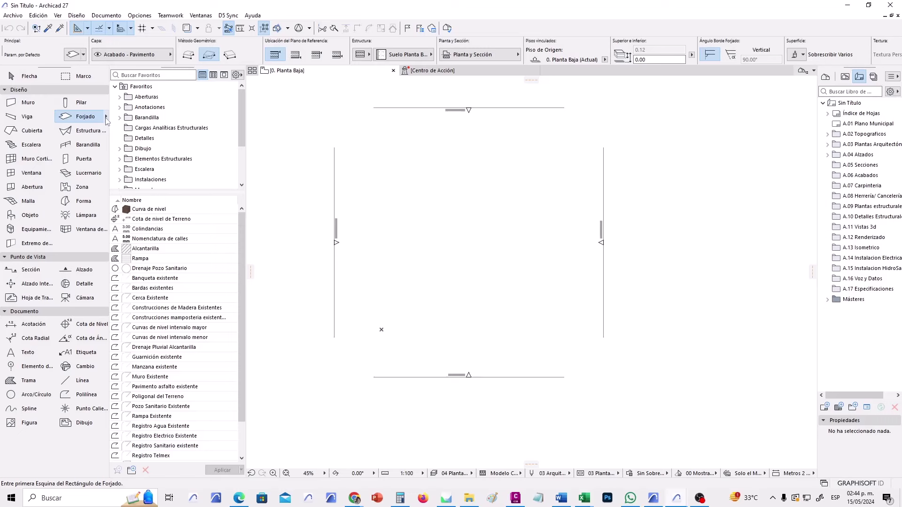
click(107, 117)
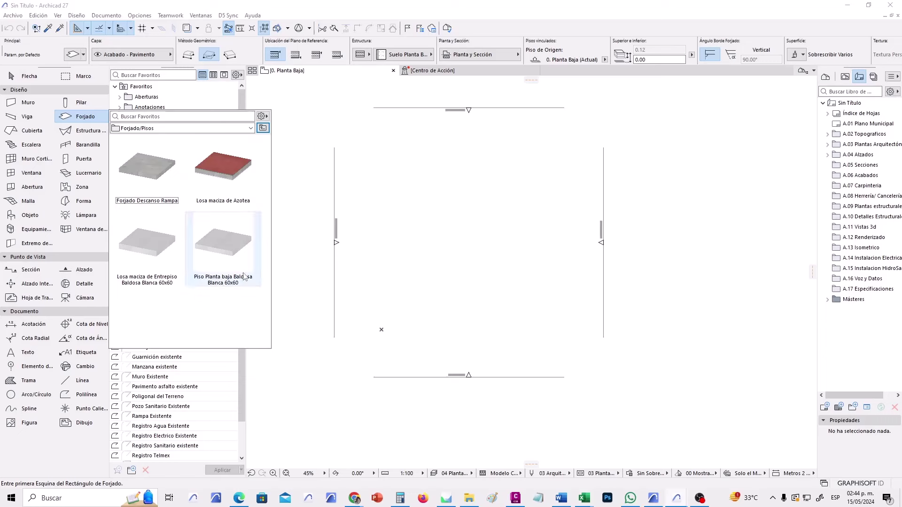
click(223, 247)
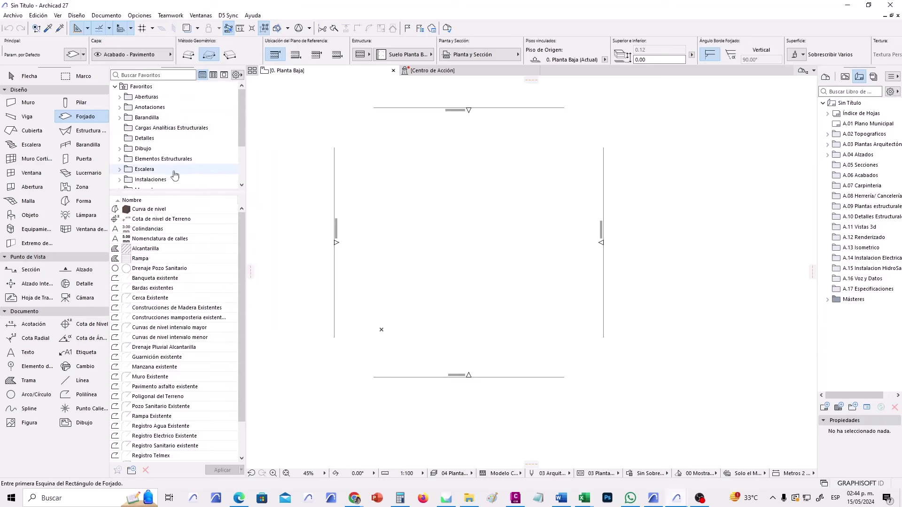
click(120, 160)
click(164, 149)
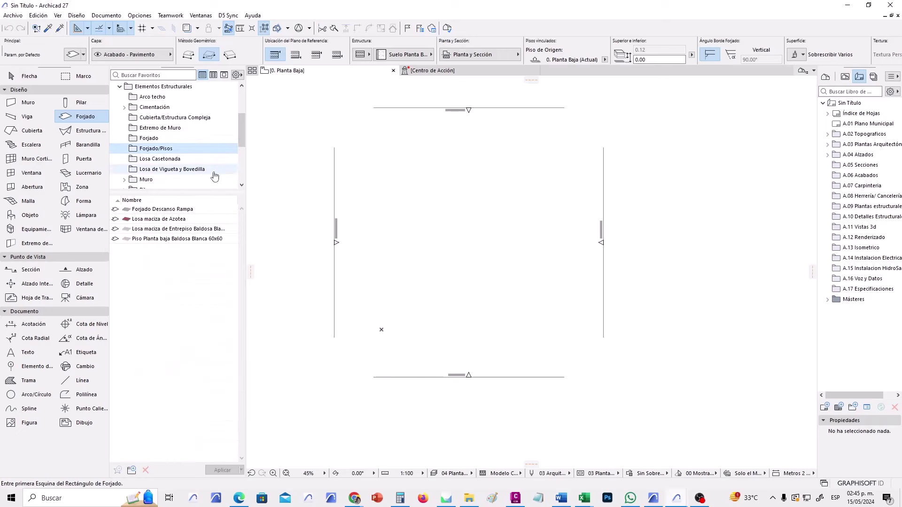
click(106, 117)
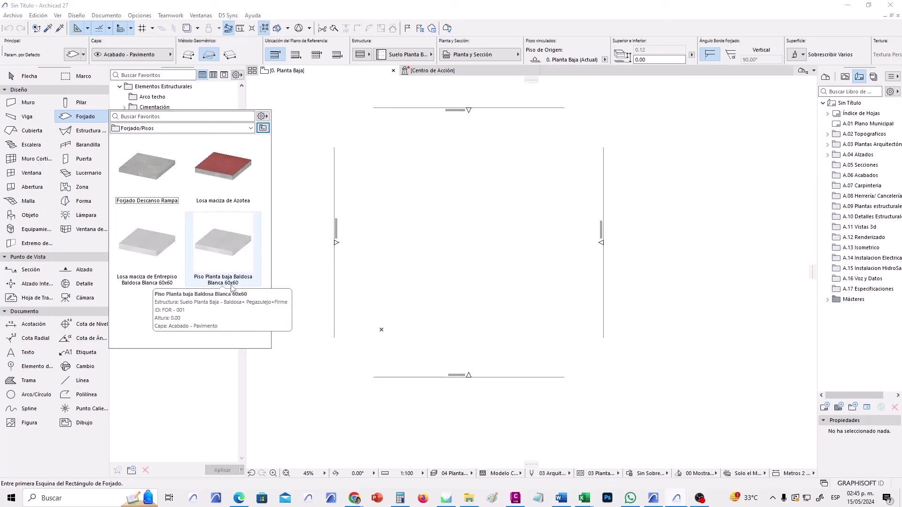
click(223, 254)
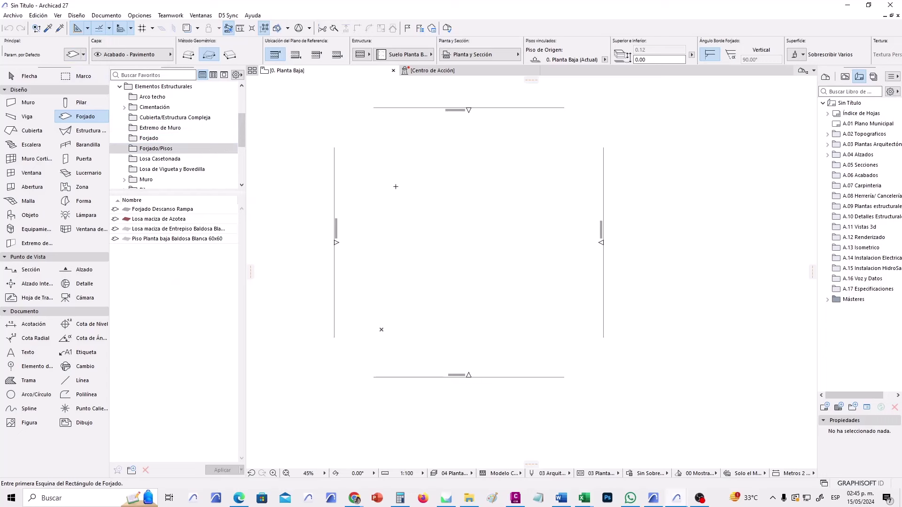
Place the slab's first corner in the lower-left area inside the elevation markers.
middle_drag(432, 236, 391, 243)
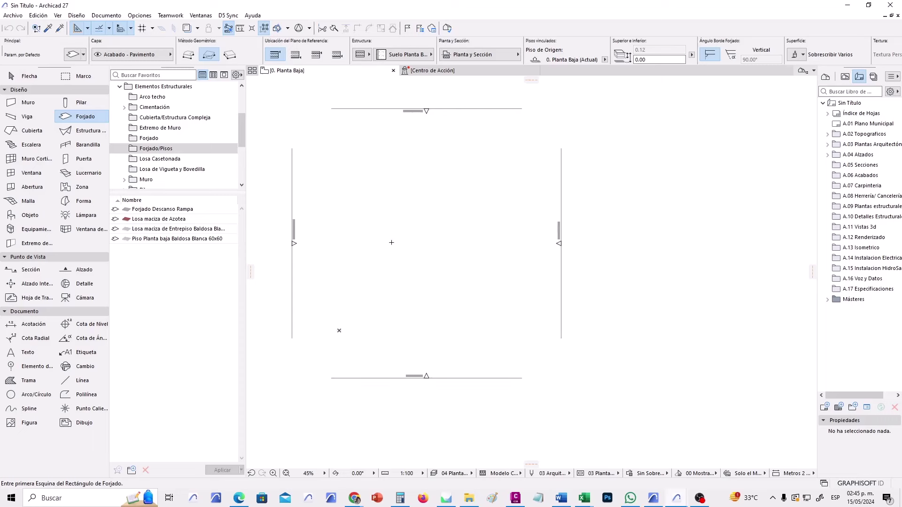
scroll(390, 303, up, 1)
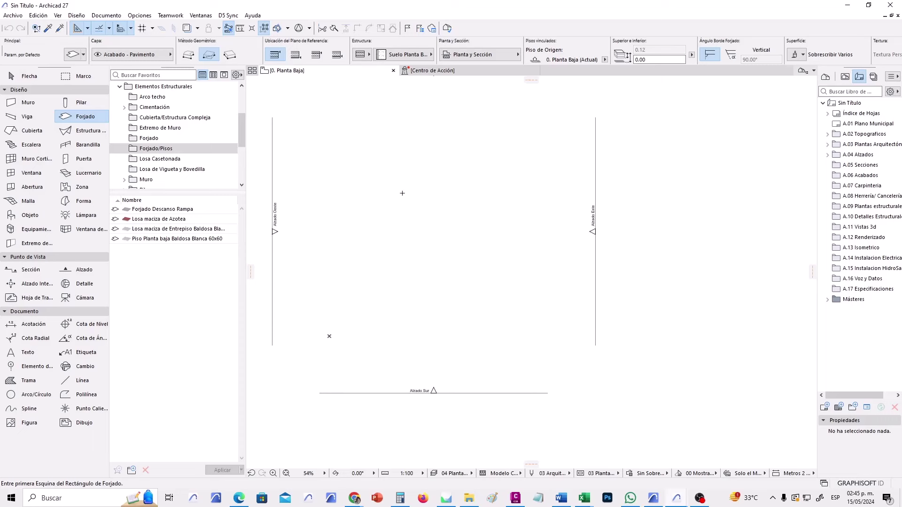
scroll(446, 249, up, 1)
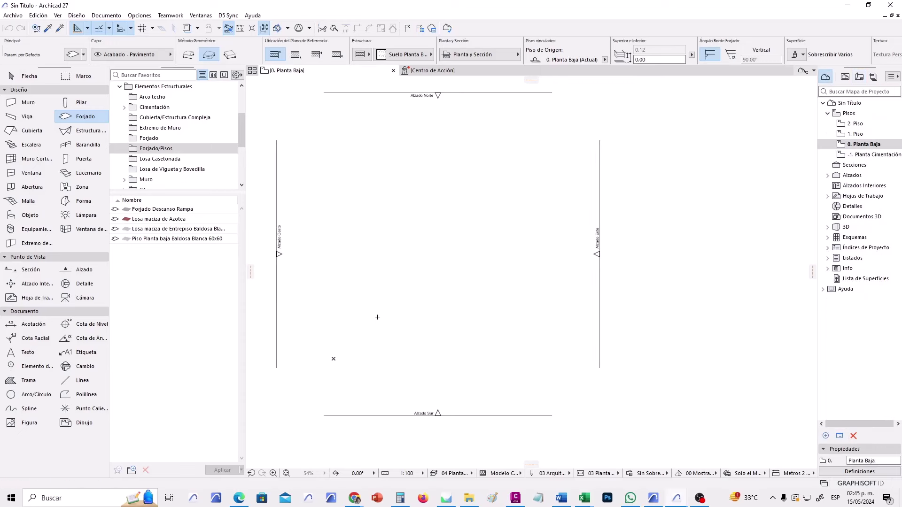
click(377, 317)
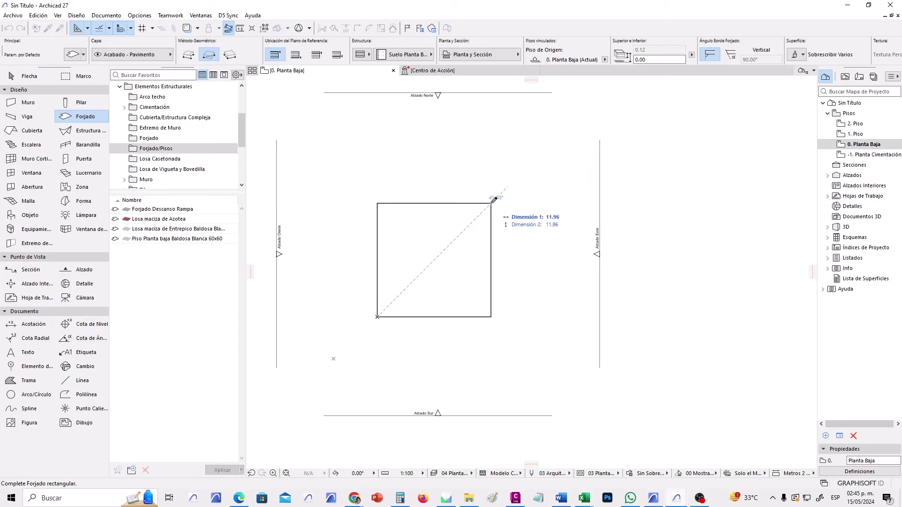
Finish the slab as a 7 x 7 rectangle using the Rectangular geometry method.
click(190, 56)
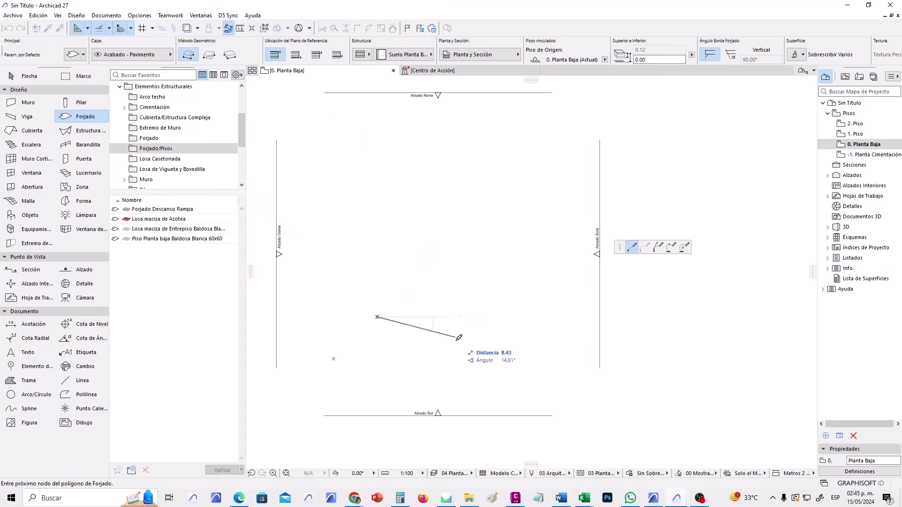
click(210, 57)
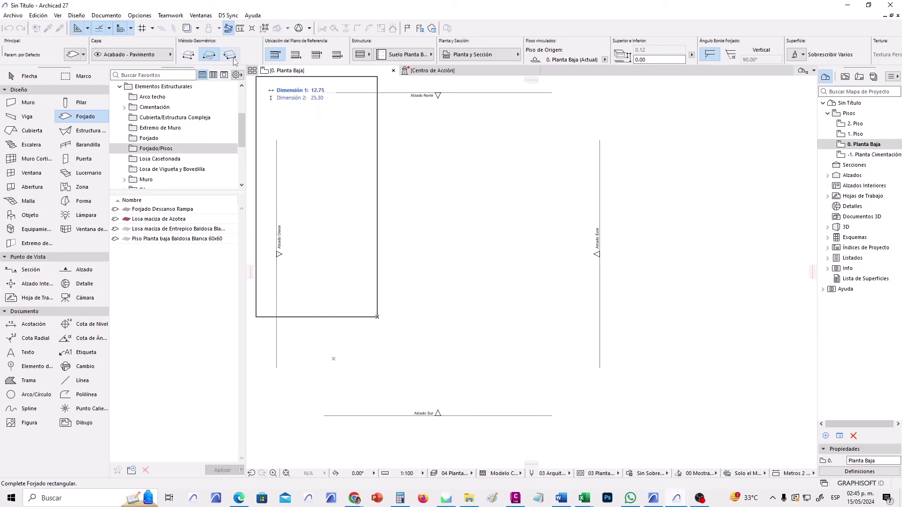
click(231, 56)
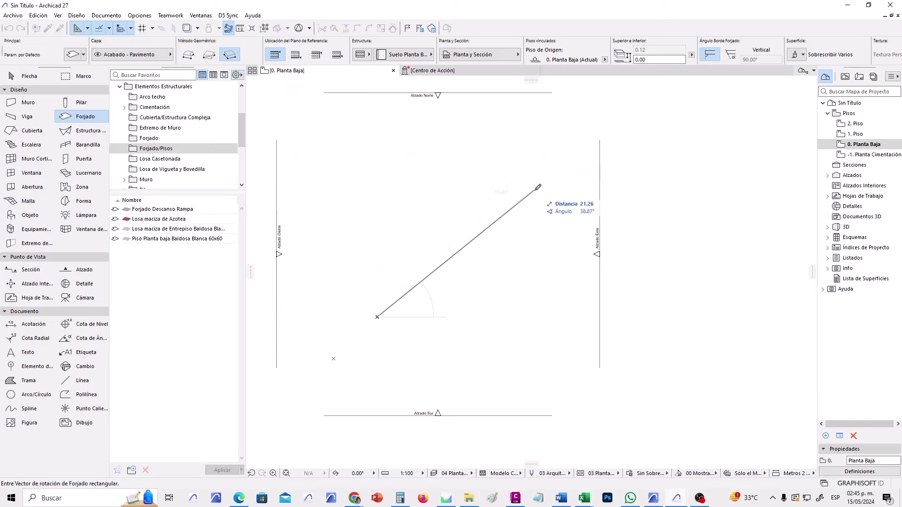
click(210, 56)
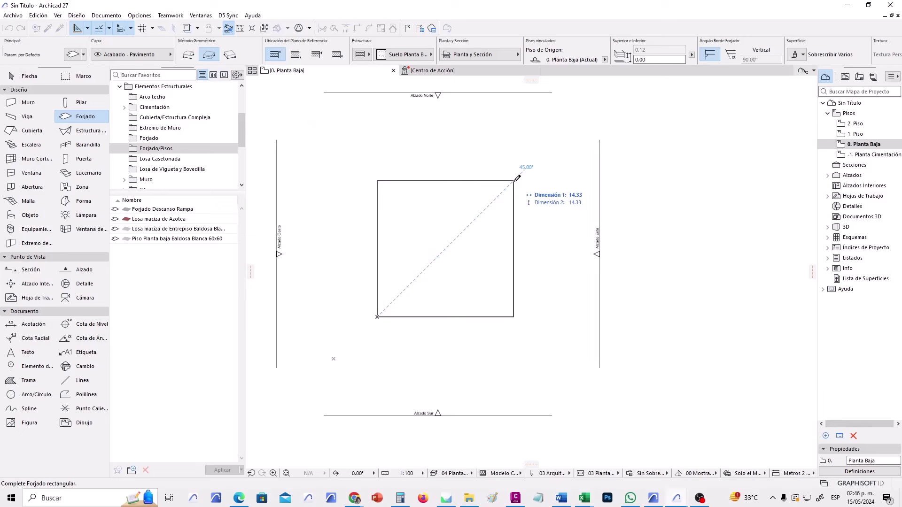
text(7)
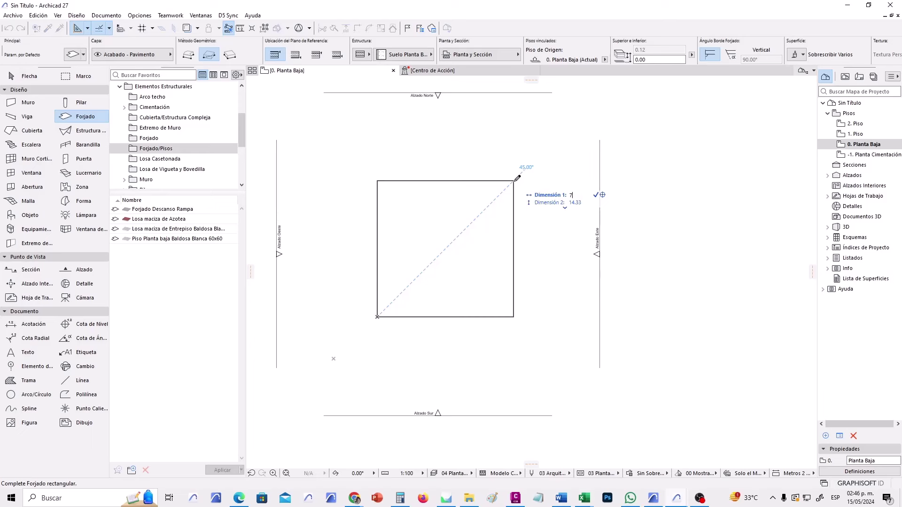
key(Tab)
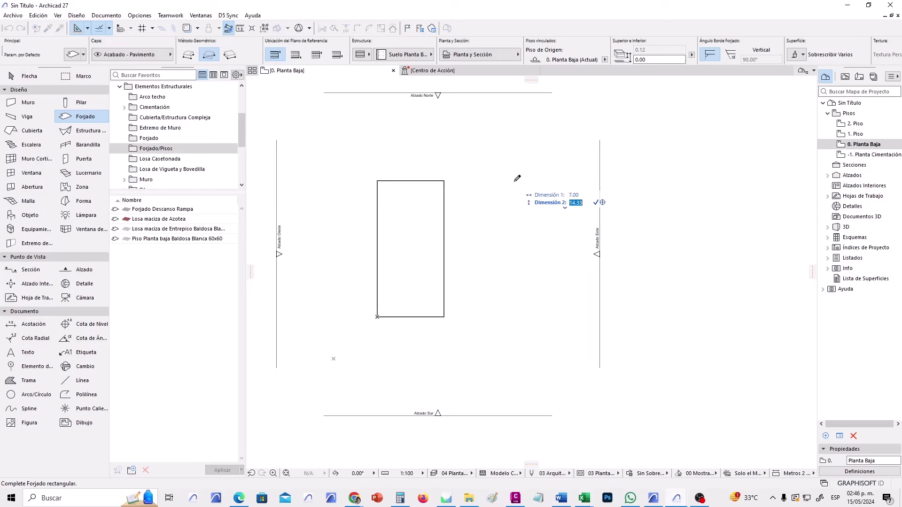
text(7)
key(Return)
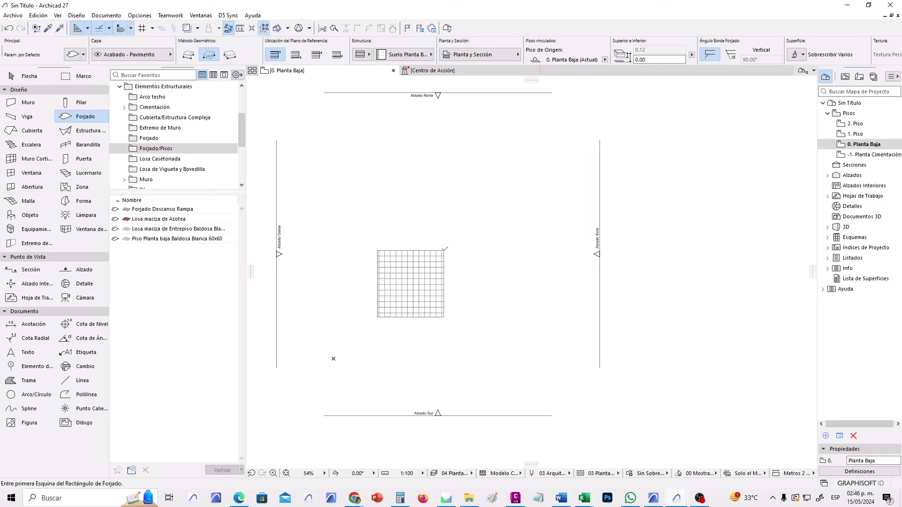
scroll(394, 284, up, 2)
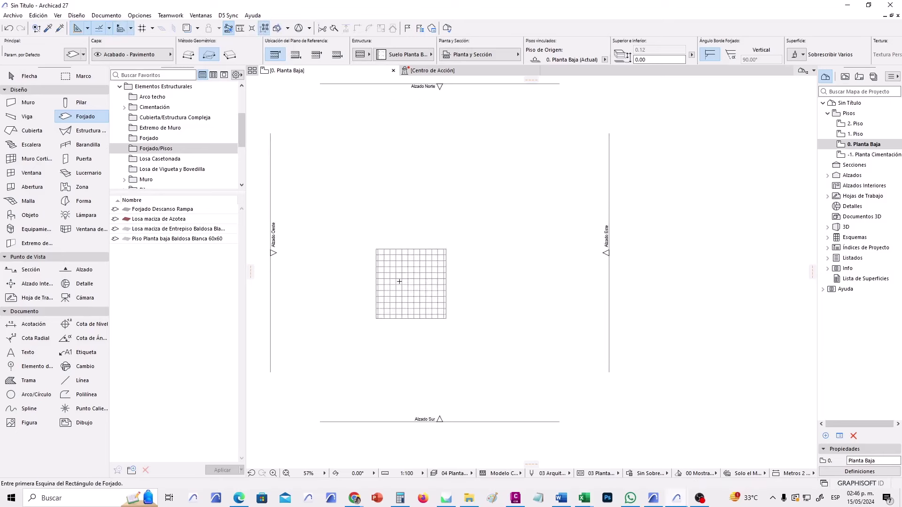
scroll(378, 301, up, 4)
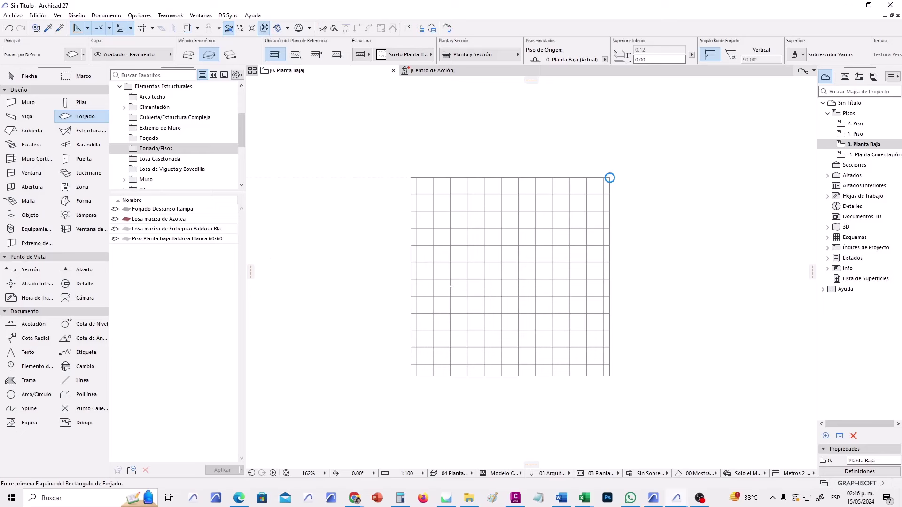
Select the square slab with the Arrow and pick its top edge for editing.
key(Escape)
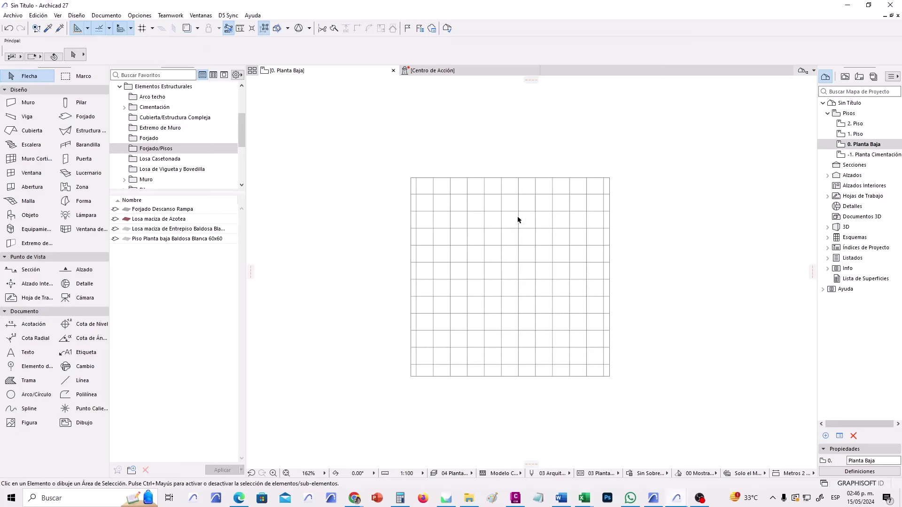
click(507, 178)
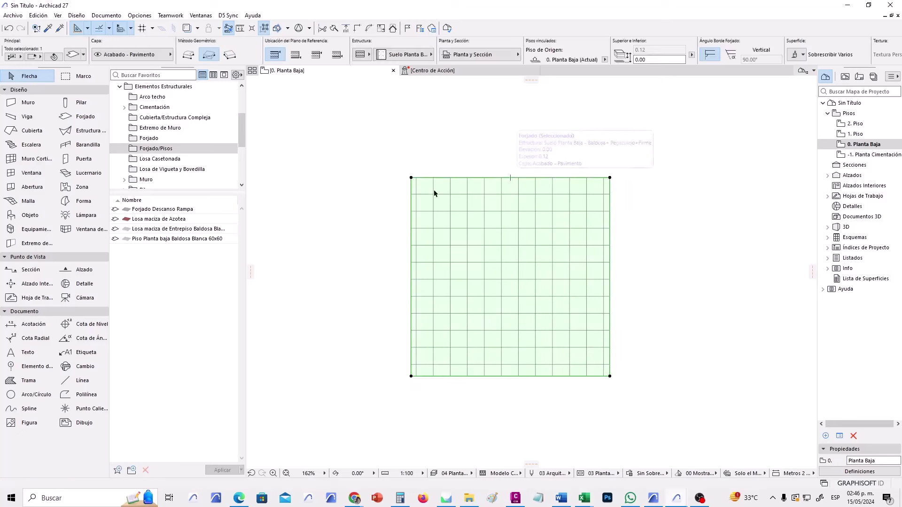
middle_drag(522, 164, 515, 183)
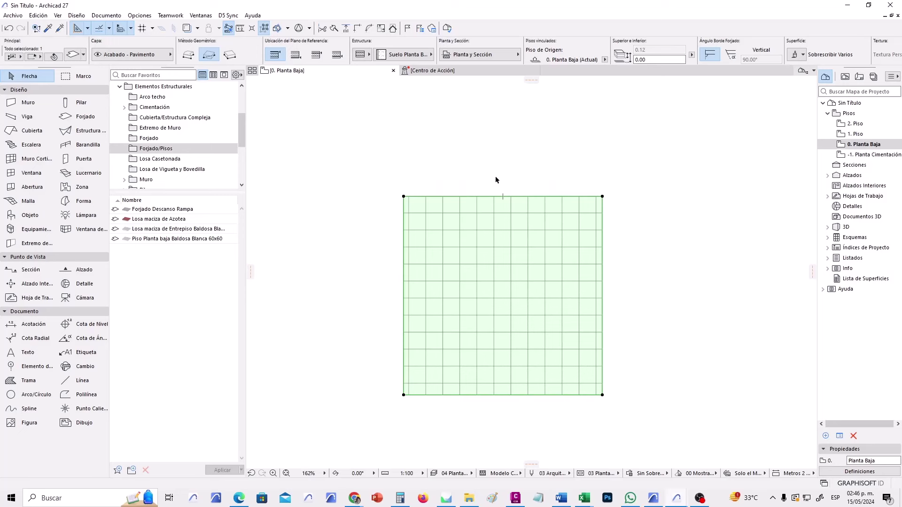
click(486, 194)
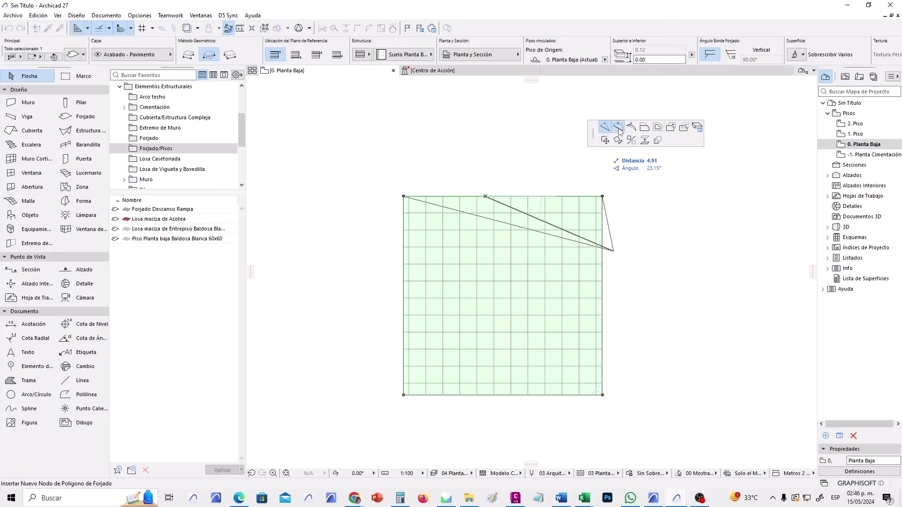
Curve the slab's top edge into a 3.5-radius arc and recentre the view.
click(618, 128)
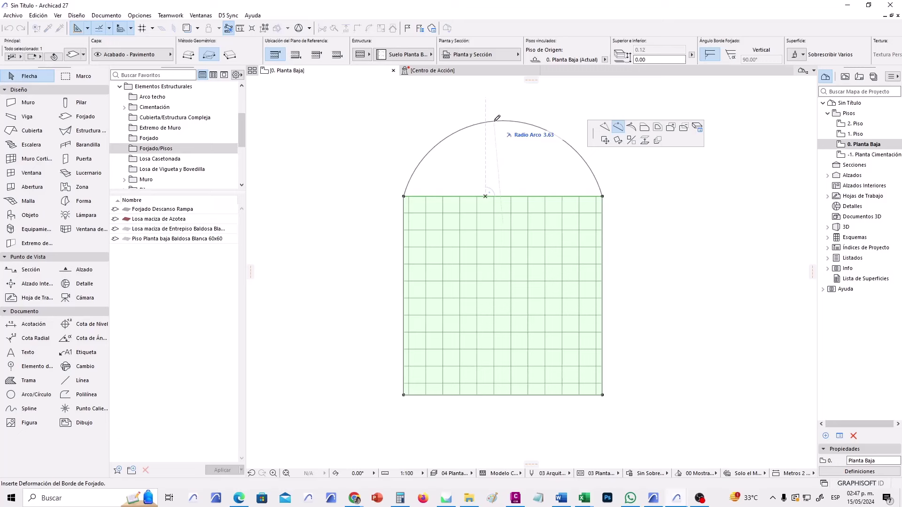
text(3.5)
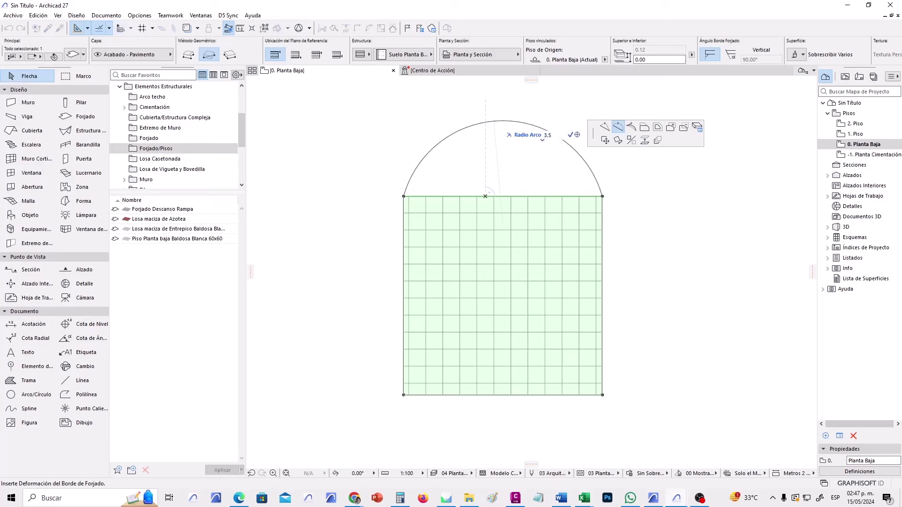
key(Return)
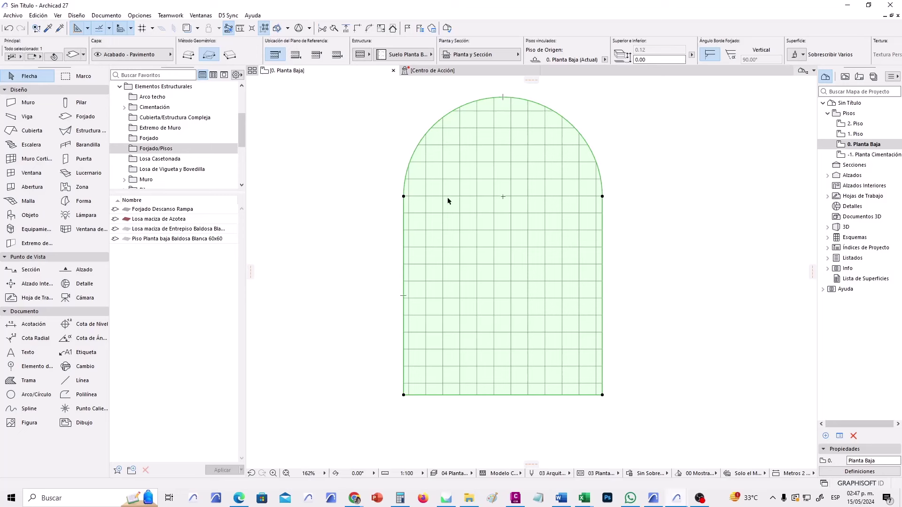
middle_drag(578, 212, 558, 260)
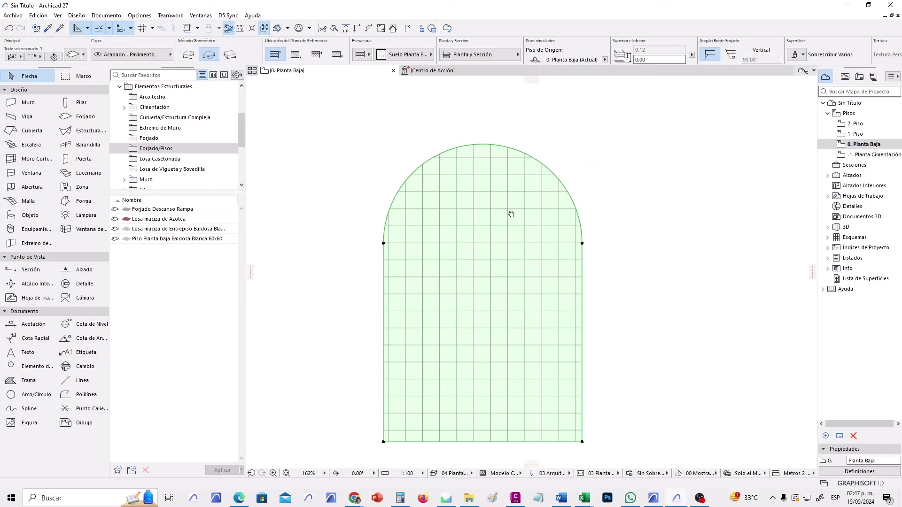
middle_drag(511, 214, 498, 211)
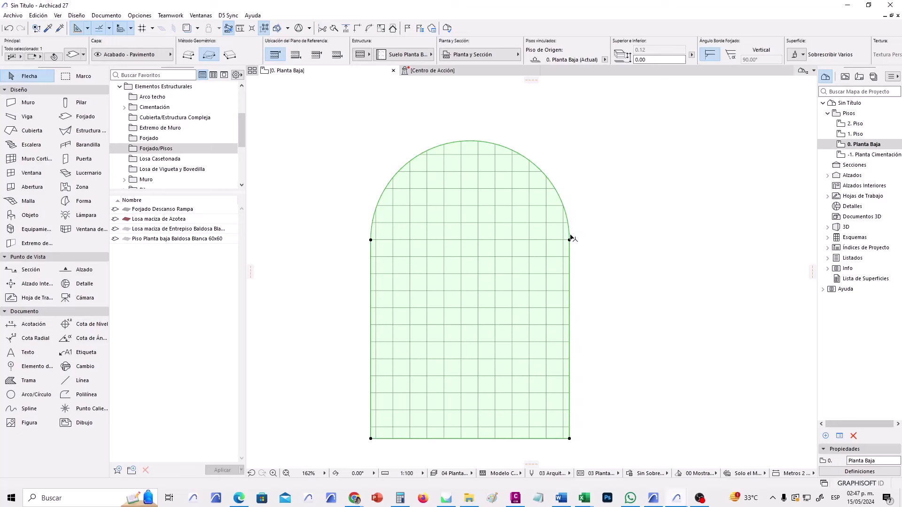
Deselect the slab and apply the 'Muro - Básico Piedra Estructural 30cm' wall favourite.
click(563, 146)
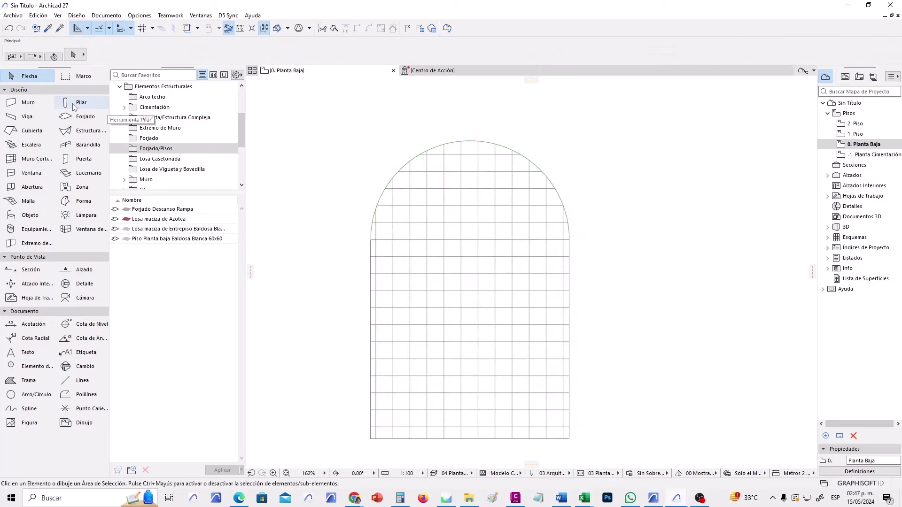
click(43, 104)
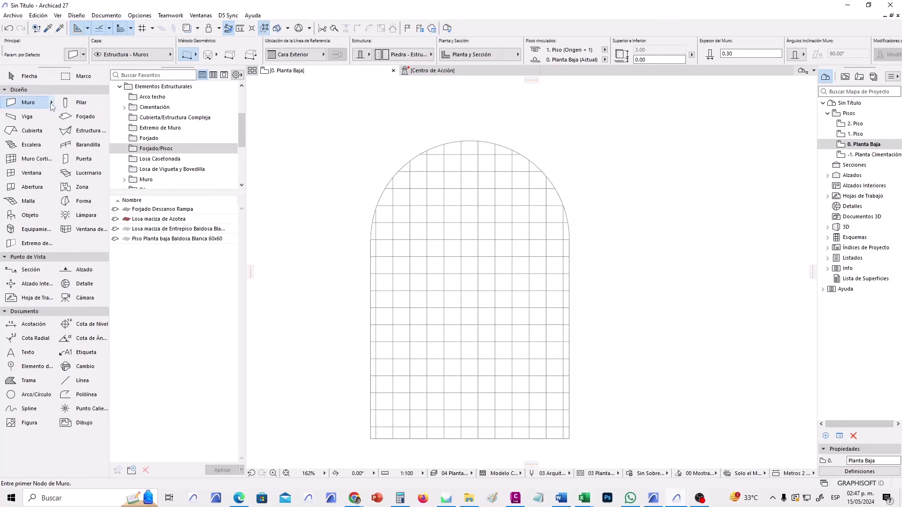
click(51, 103)
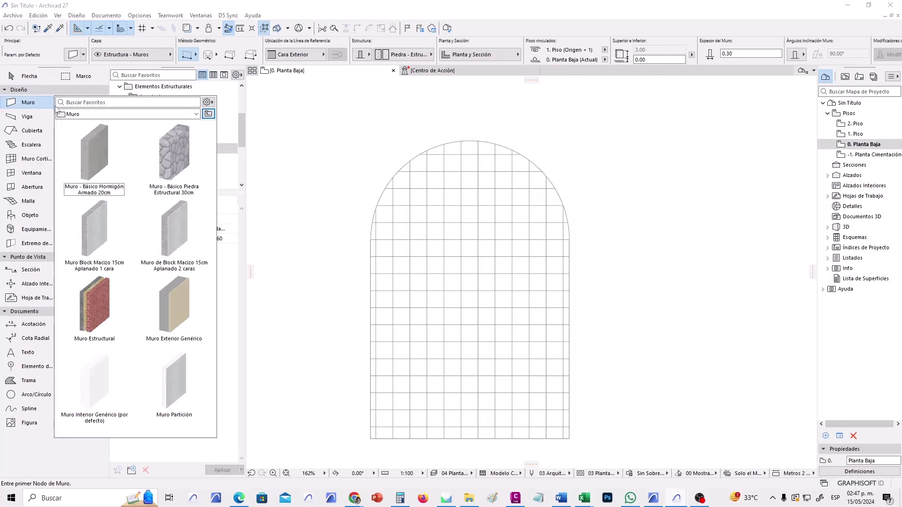
double_click(182, 156)
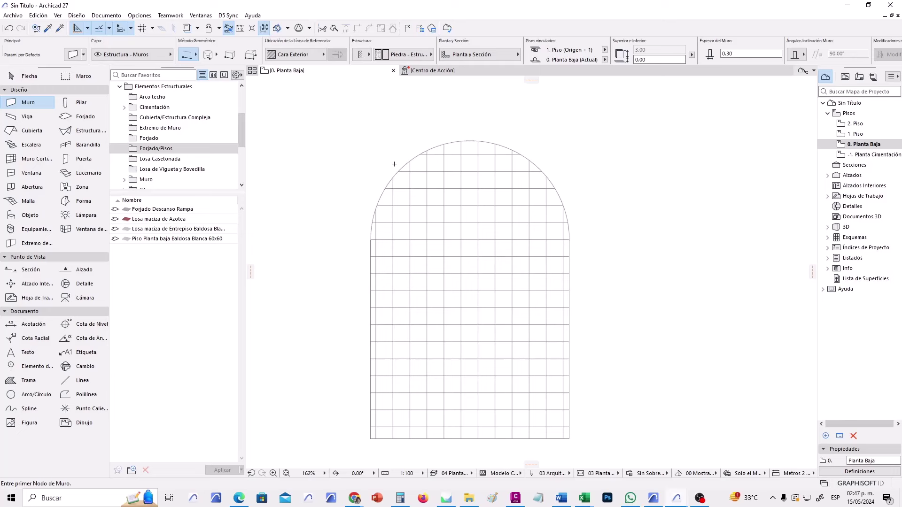
Make the wall a single-material Piedra - Estructural structure with 0.30 thickness.
click(368, 56)
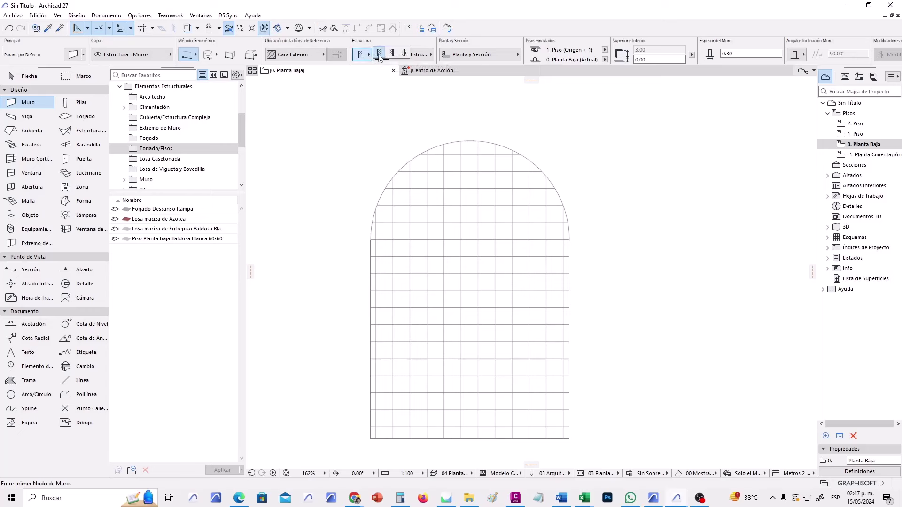
click(379, 57)
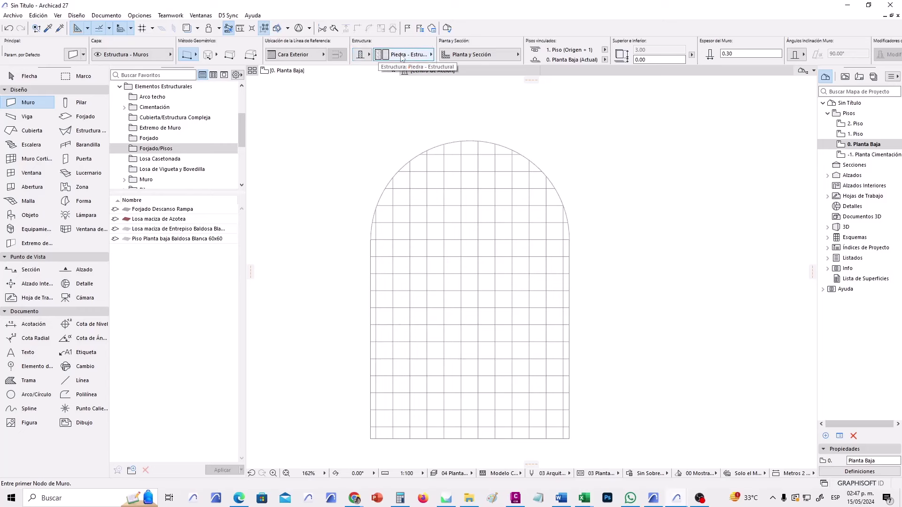
click(423, 56)
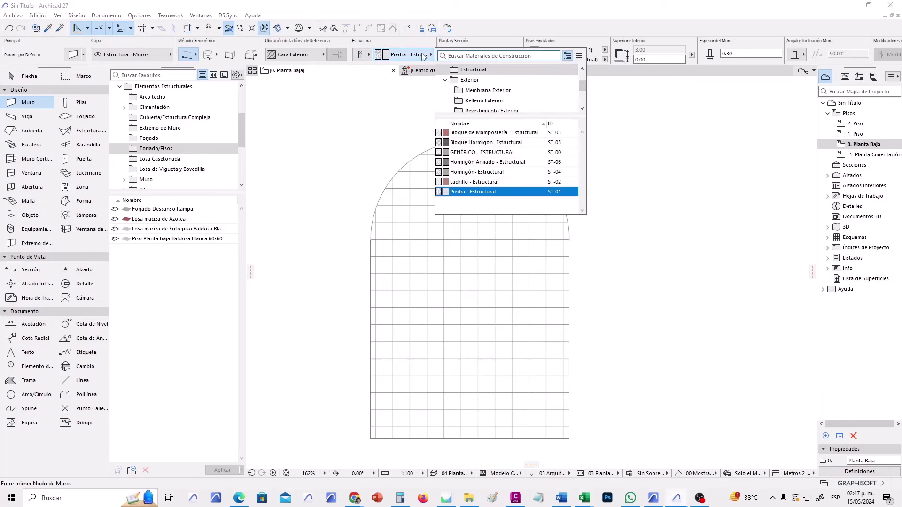
mouse_move(463, 196)
text(pied)
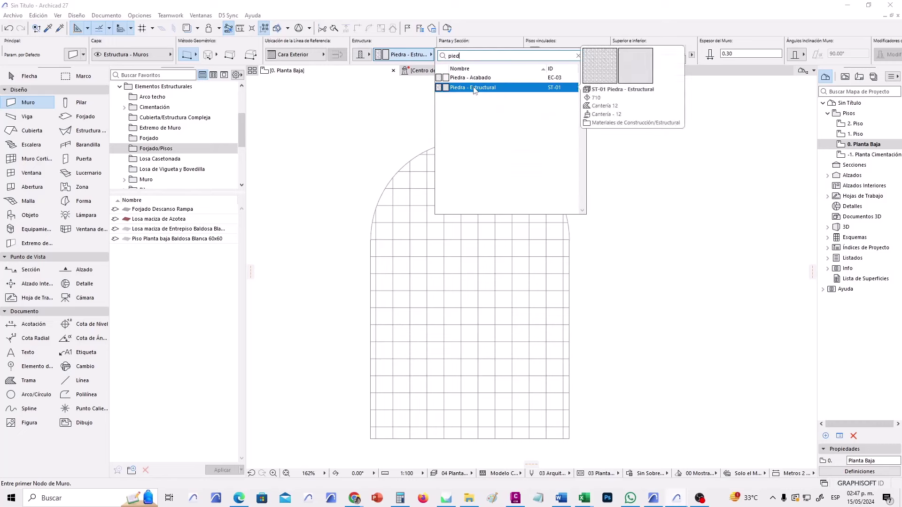
click(526, 88)
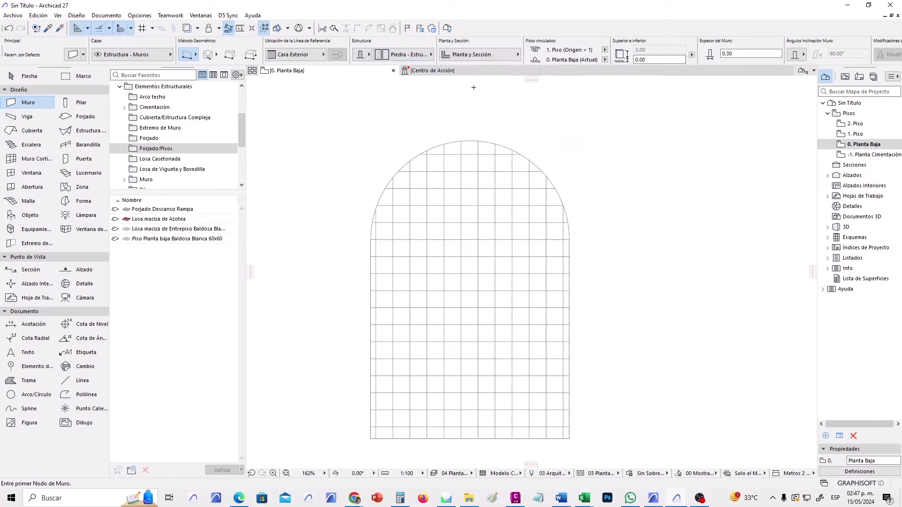
click(723, 53)
Draw a 0.30-thick stone wall across the arch base from left to right end, reference line on the inner side.
key(Return)
middle_drag(488, 203, 463, 204)
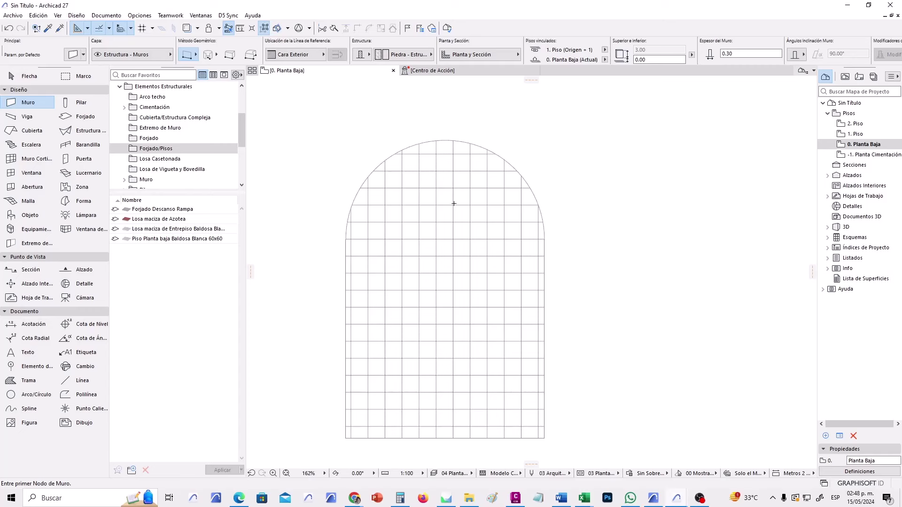
middle_drag(452, 203, 454, 203)
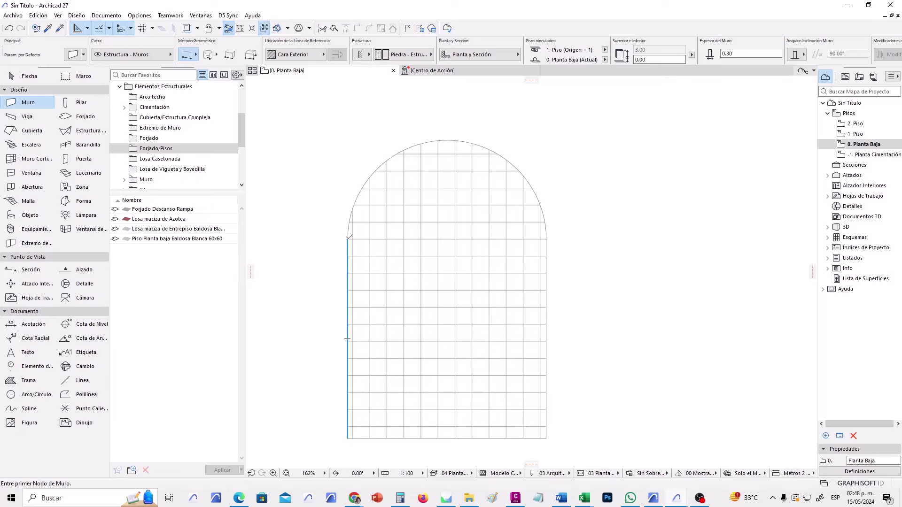
click(348, 239)
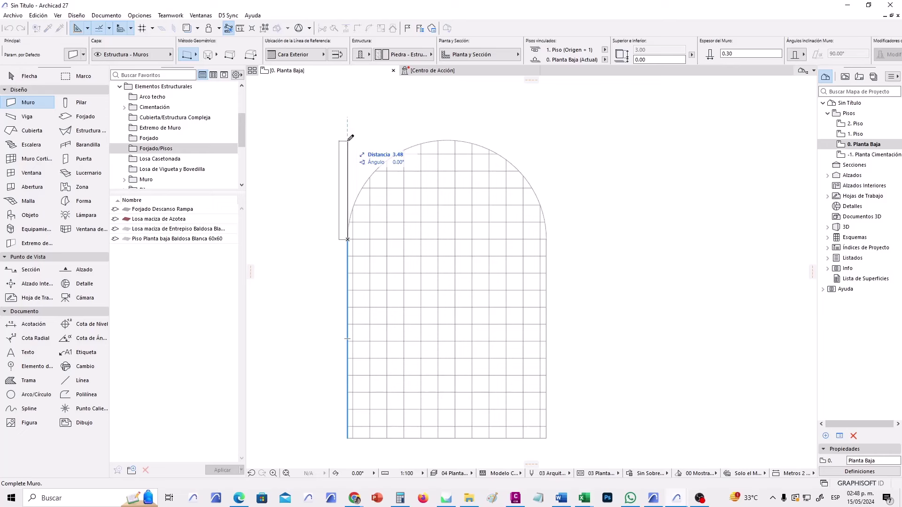
key(alt)
click(337, 55)
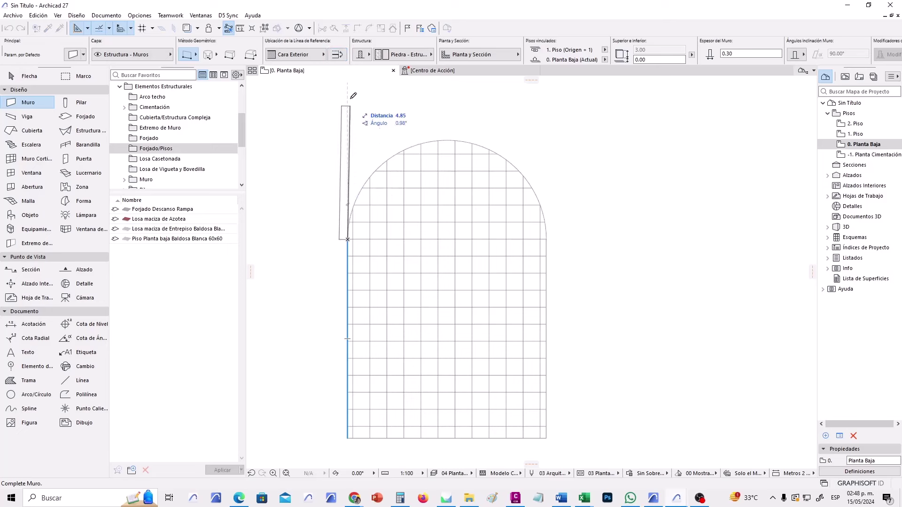
click(338, 55)
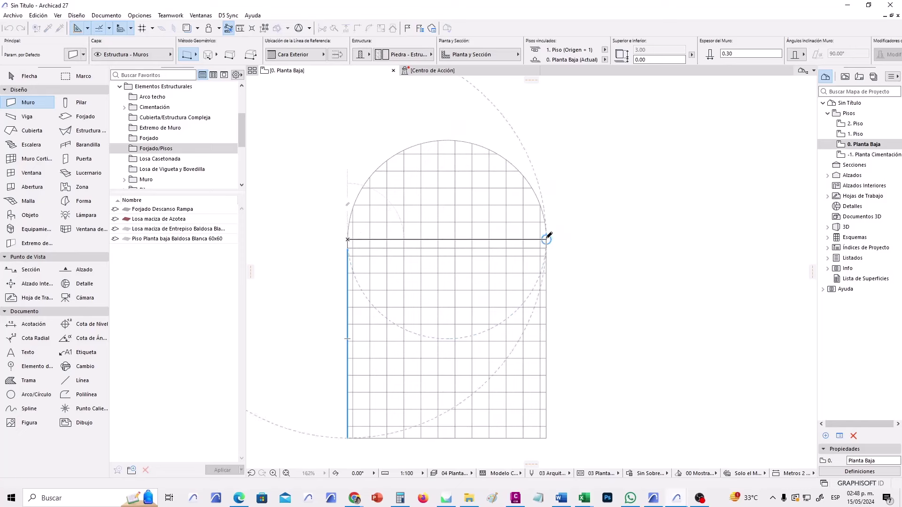
click(546, 239)
scroll(589, 254, right, 2)
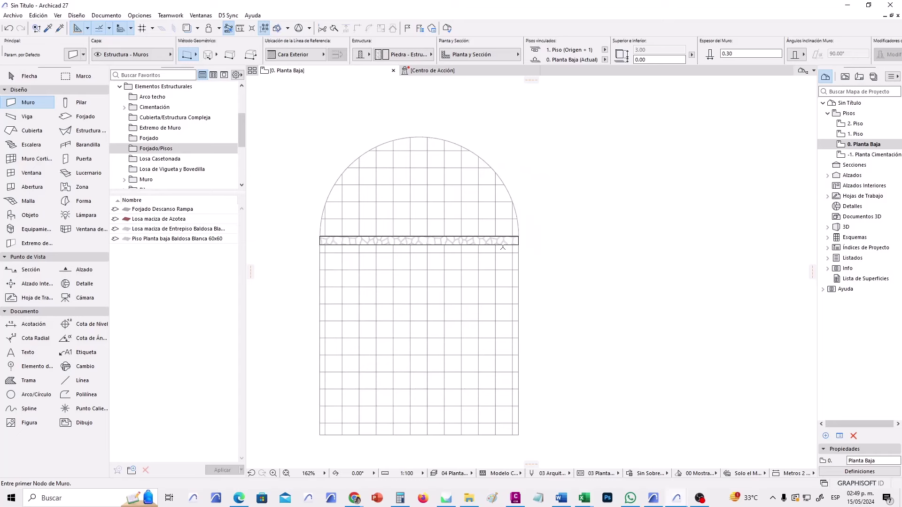
click(196, 55)
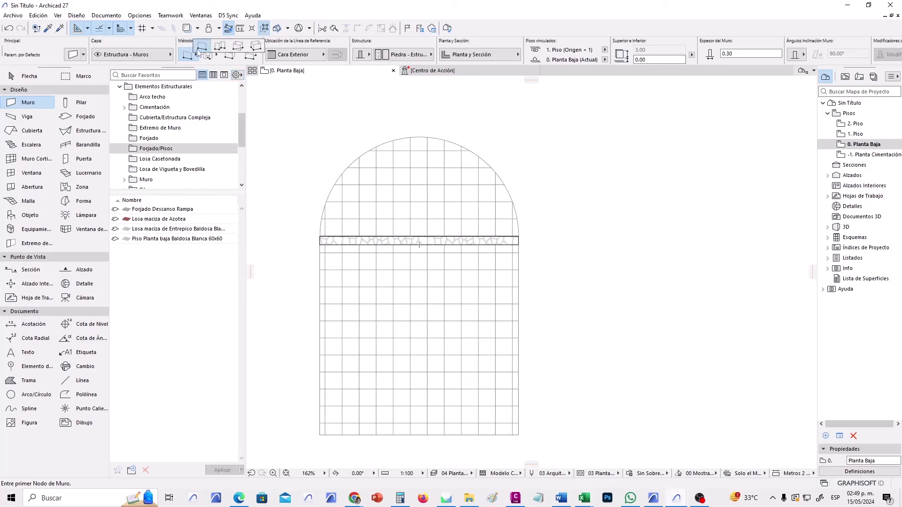
click(201, 48)
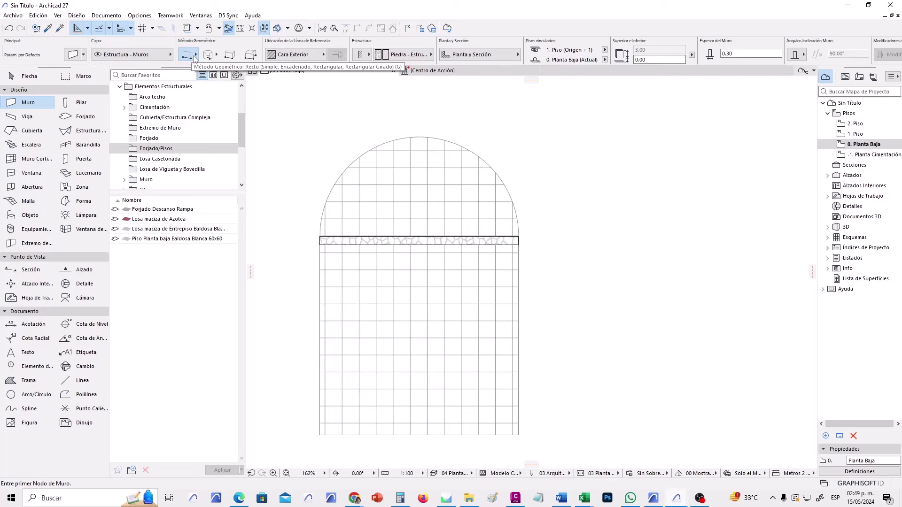
click(196, 57)
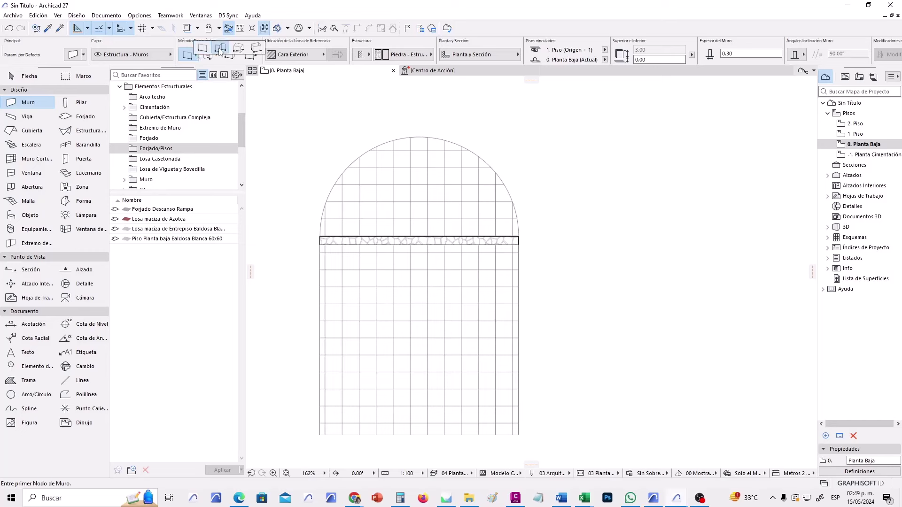
click(220, 49)
click(573, 301)
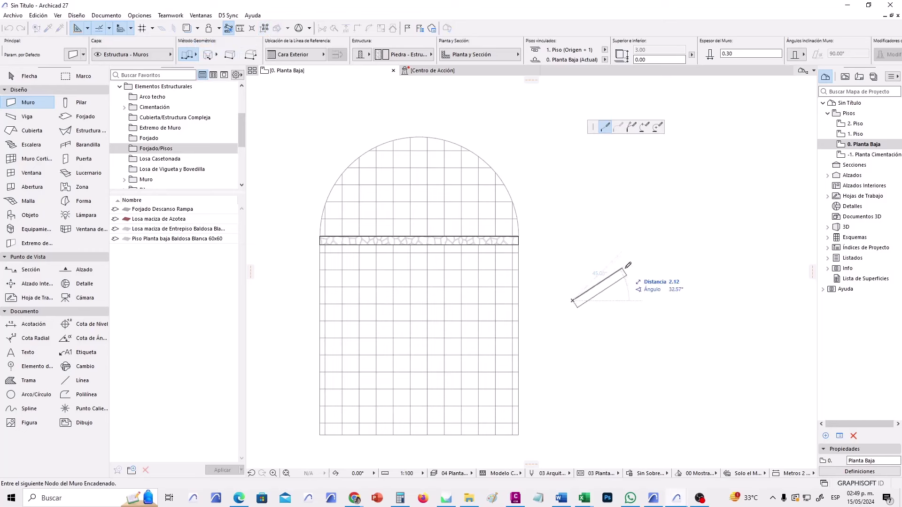
click(628, 269)
click(710, 238)
click(731, 318)
click(797, 352)
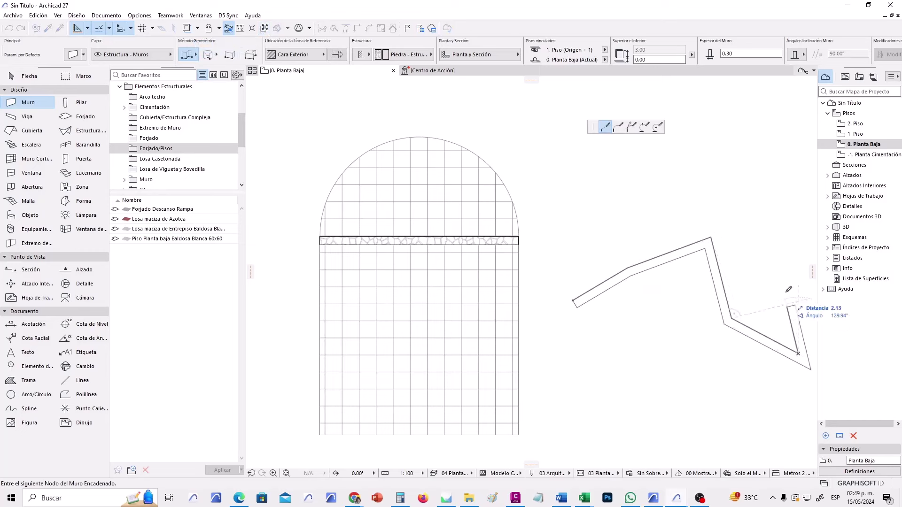
click(767, 176)
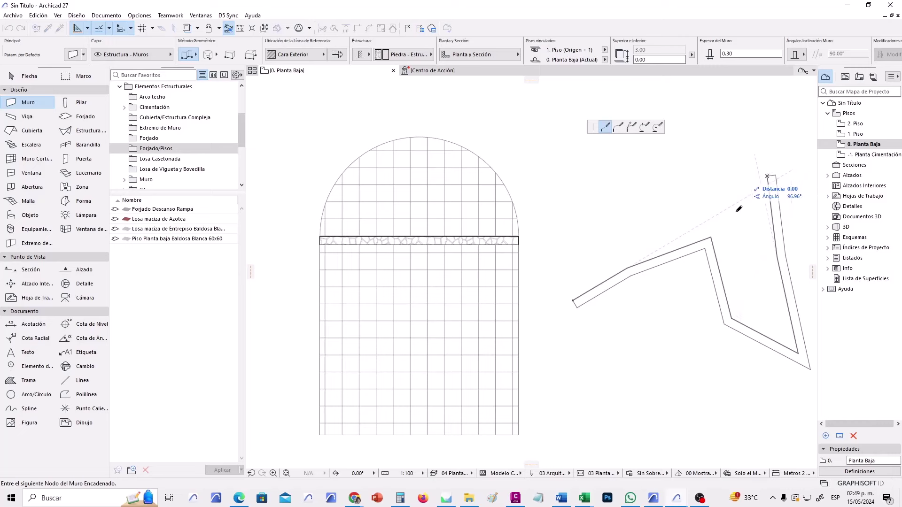
click(768, 176)
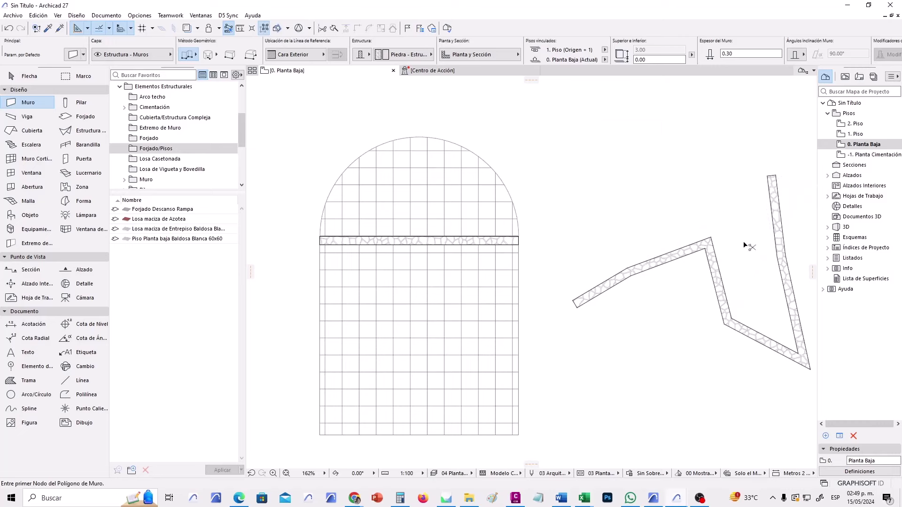
key(ctrl+z)
click(195, 58)
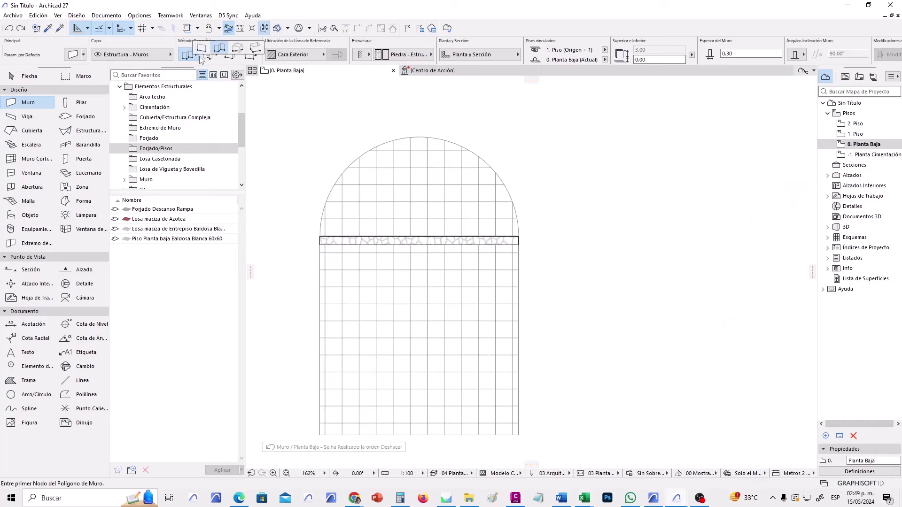
click(226, 53)
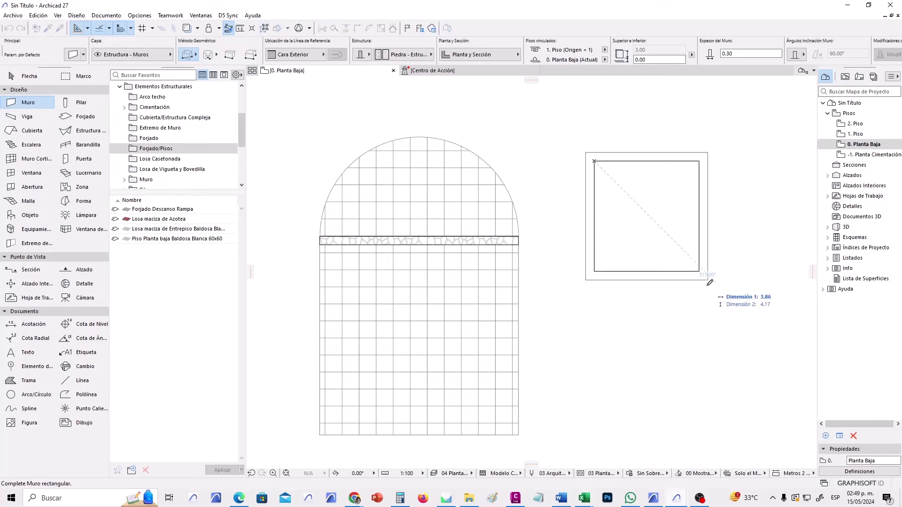
click(719, 310)
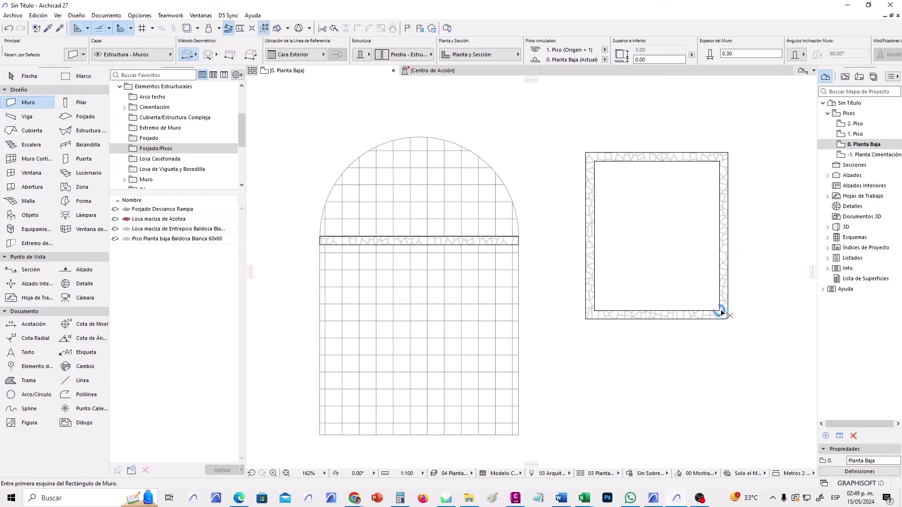
key(ctrl+z)
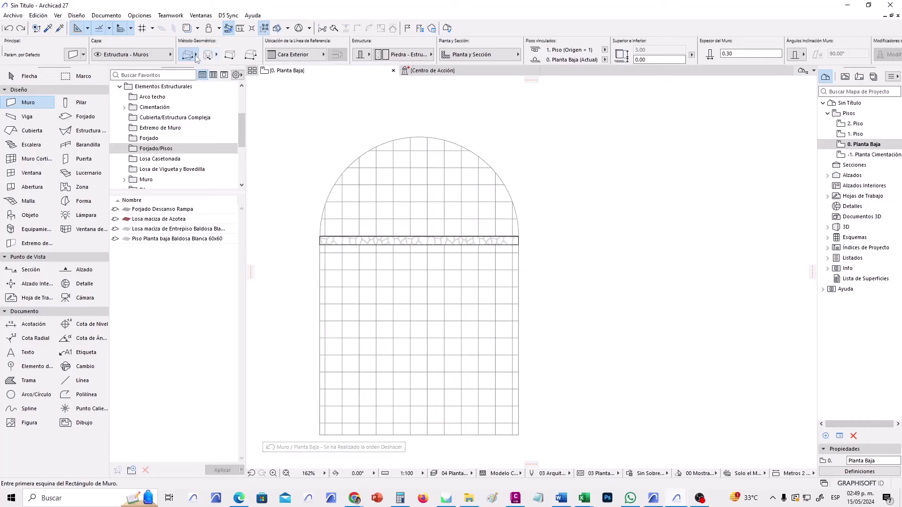
click(196, 56)
click(254, 44)
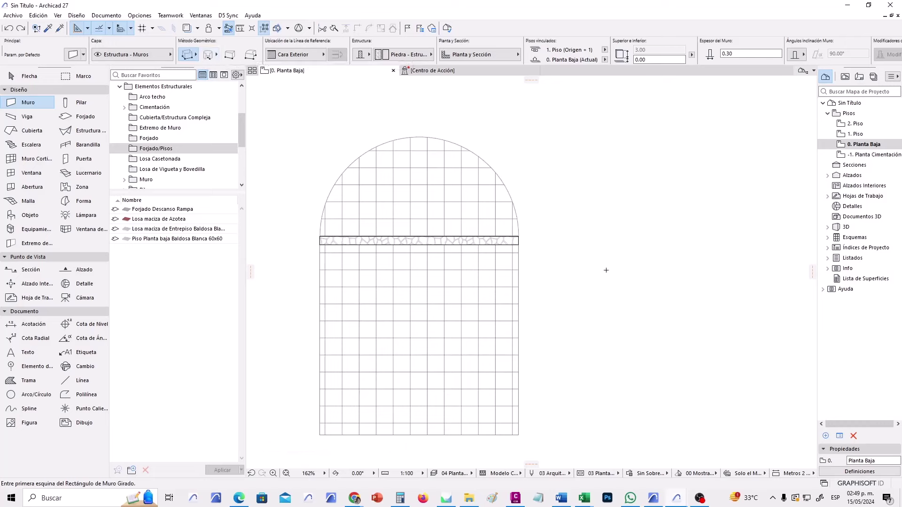
click(562, 314)
click(706, 243)
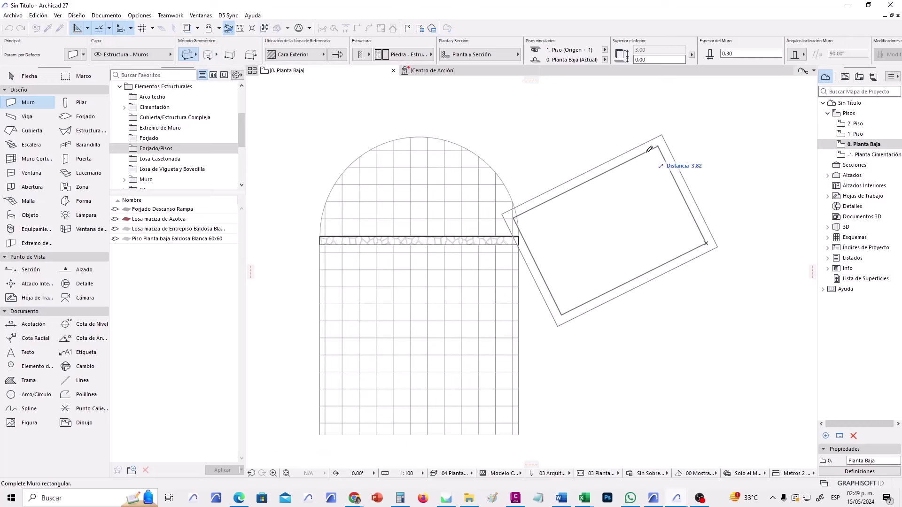
key(Escape)
scroll(413, 247, up, 2)
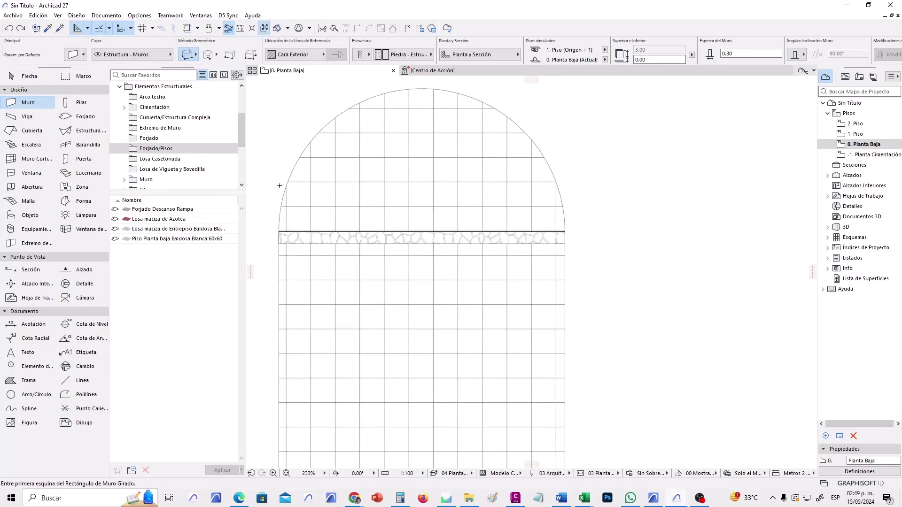
mouse_move(470, 182)
middle_down()
mouse_move(471, 196)
mouse_move(487, 185)
middle_up()
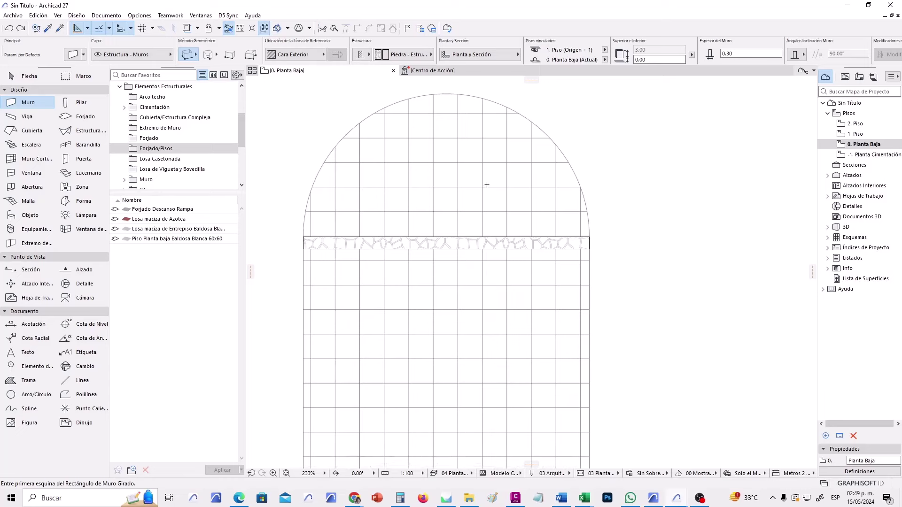
key(Escape)
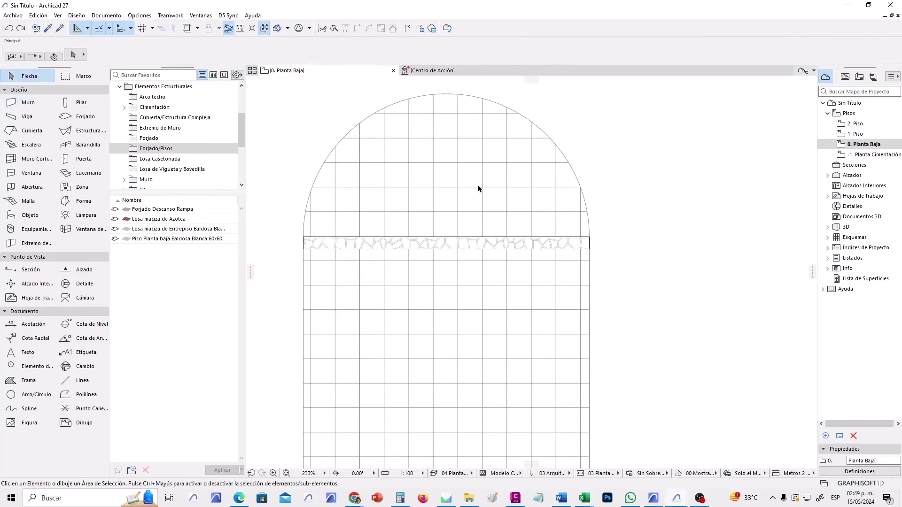
click(439, 241)
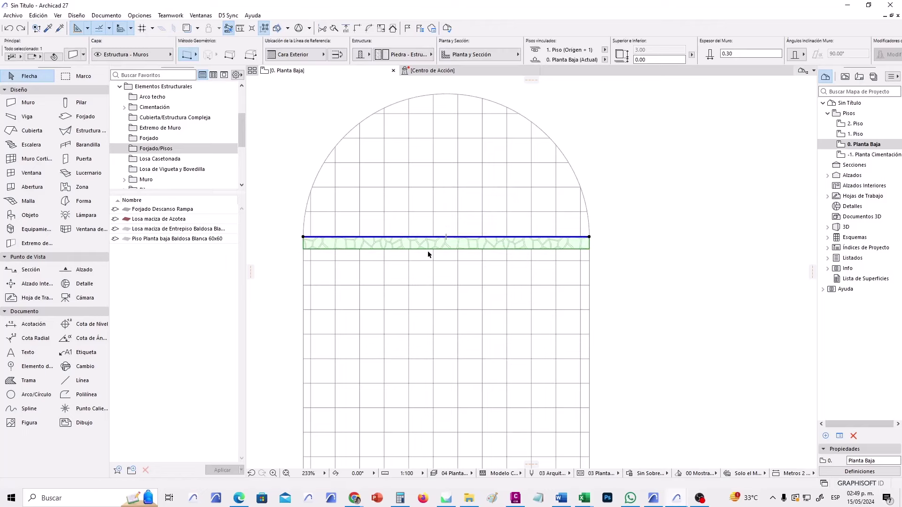
click(434, 239)
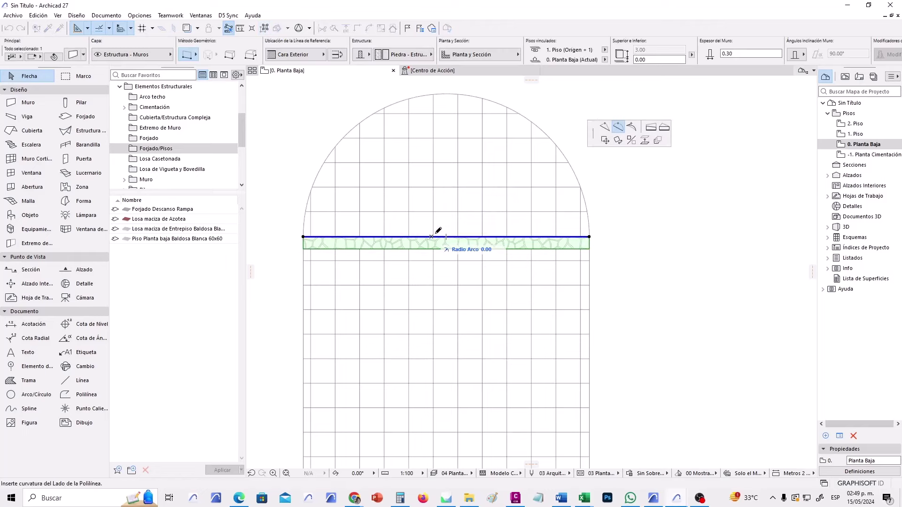
click(618, 127)
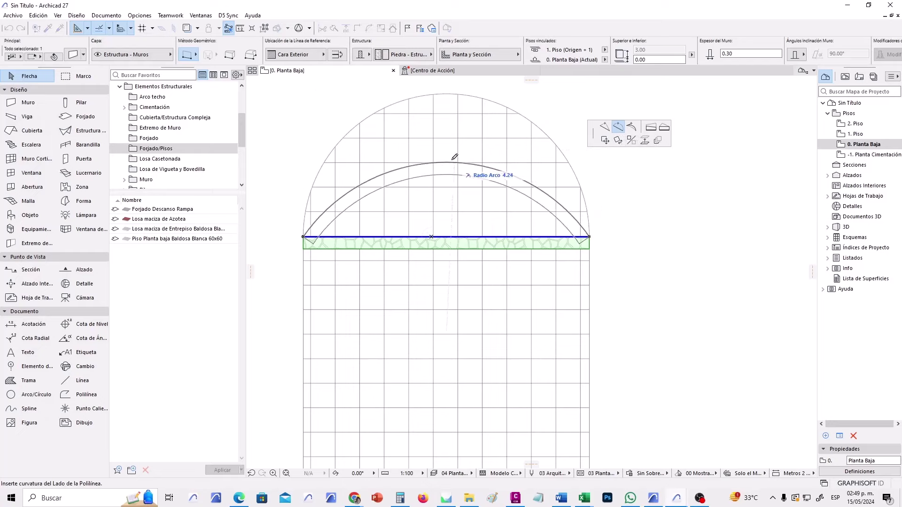
click(454, 93)
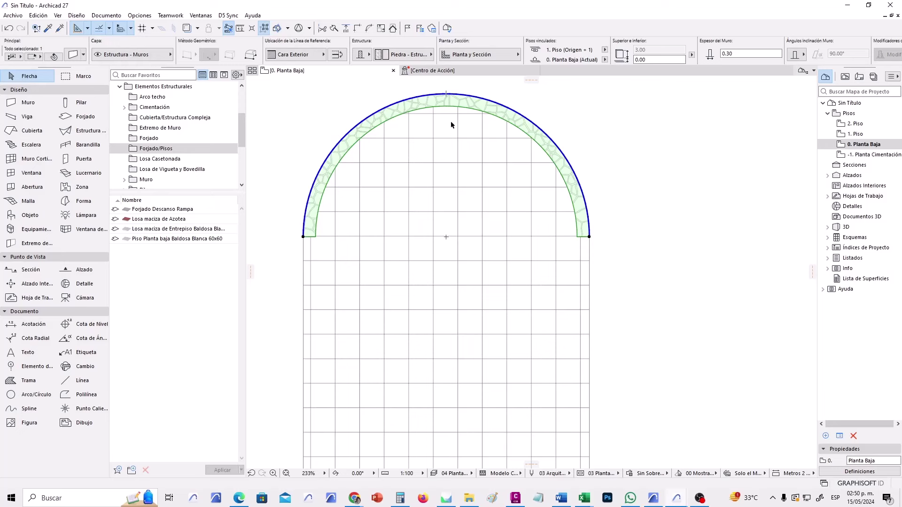
click(438, 94)
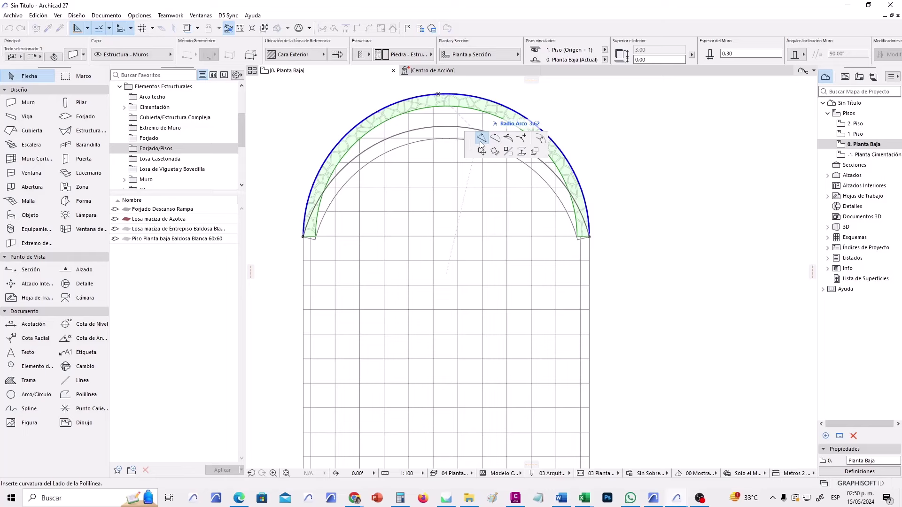
key(Escape)
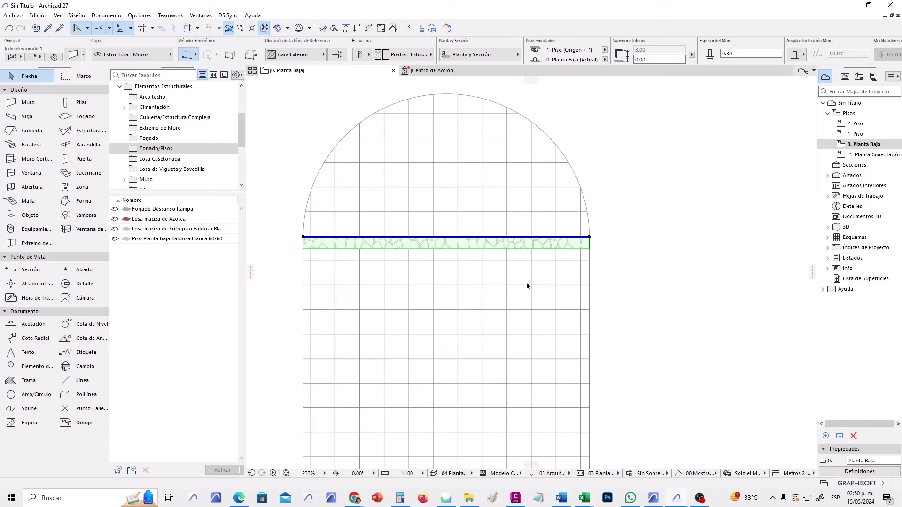
key(Delete)
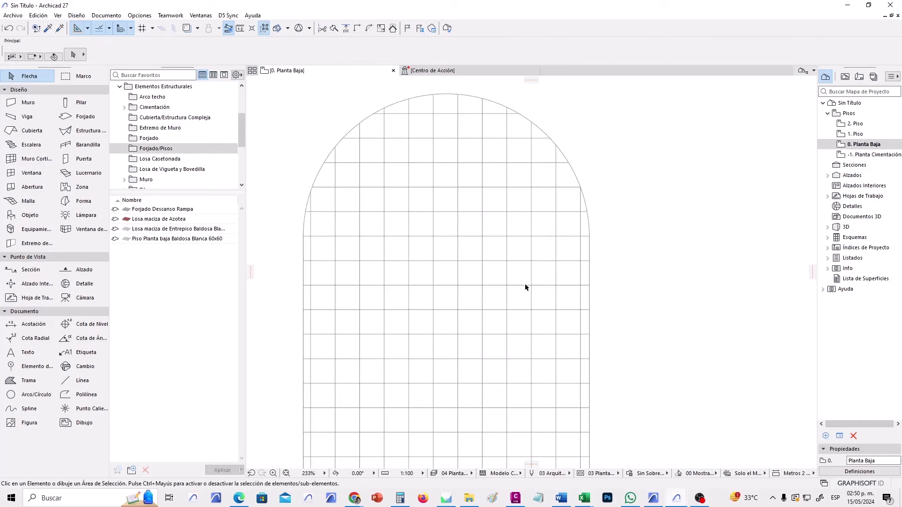
Set the Wall tool to the curved, centre-based geometry method.
click(32, 101)
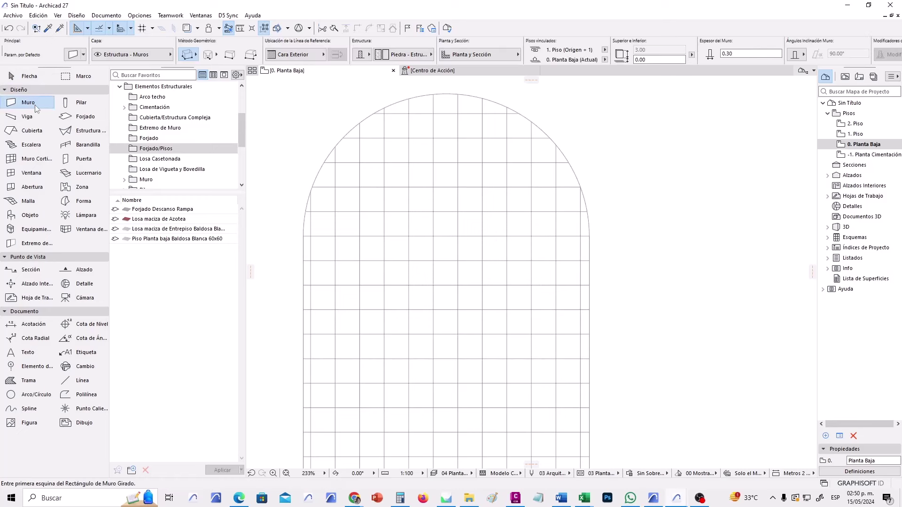
click(209, 57)
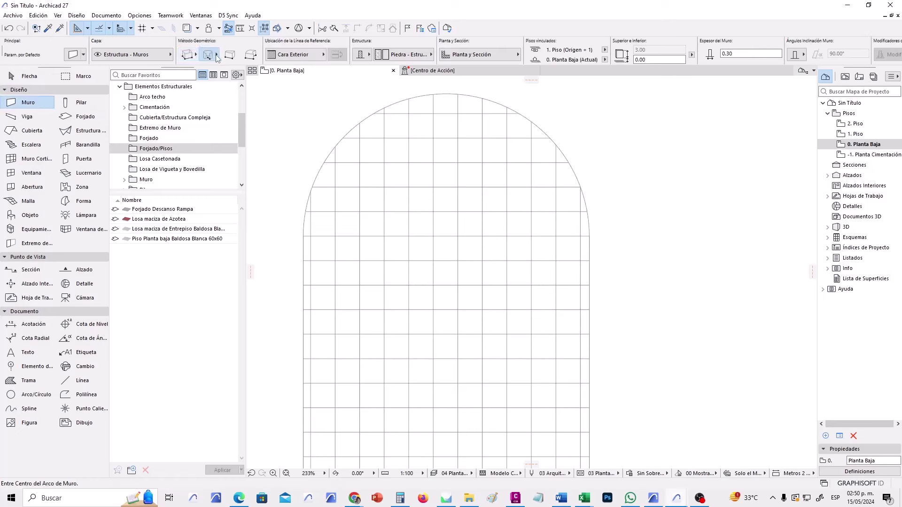
click(216, 56)
click(209, 57)
click(222, 52)
Draw a 180° arc wall of radius 3.50 centred on the arch base midpoint, from the left to the right edge.
click(446, 237)
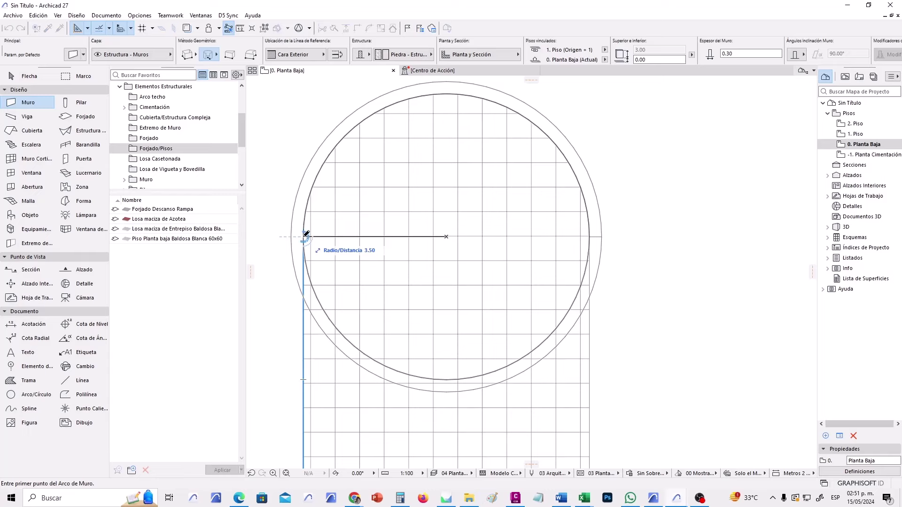
click(303, 236)
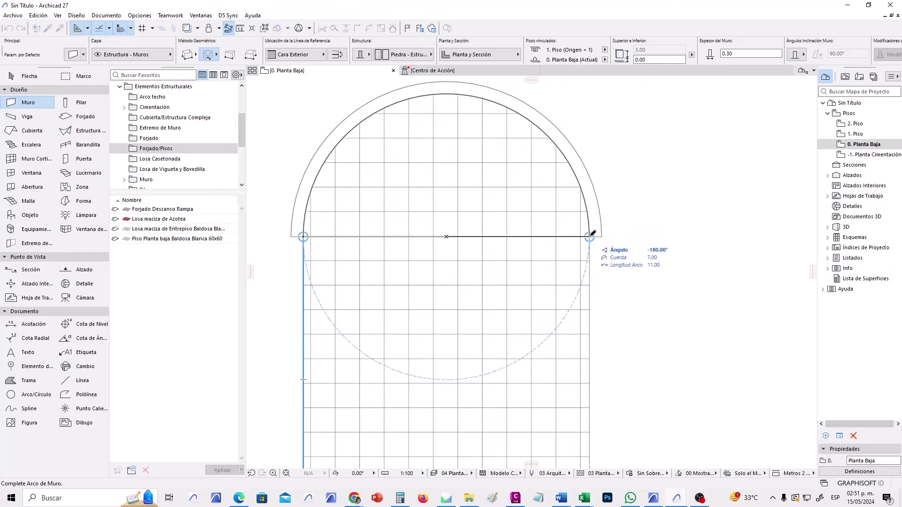
click(592, 234)
click(28, 77)
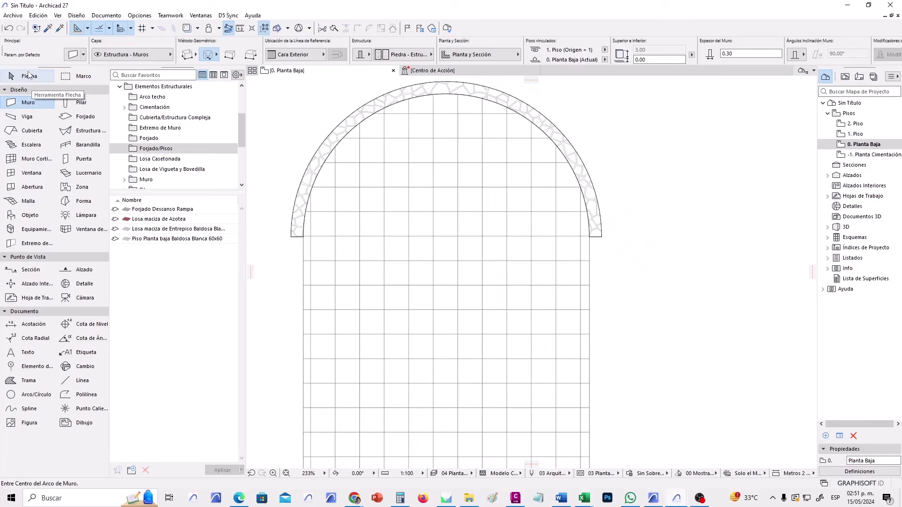
Flip the arc wall's reference line to its outer face so it sits flush with the slab edge.
click(596, 234)
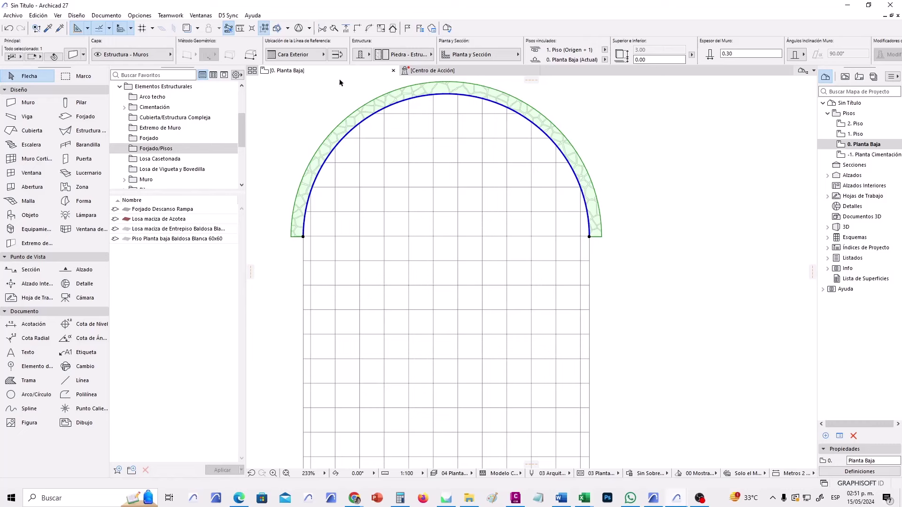
click(337, 55)
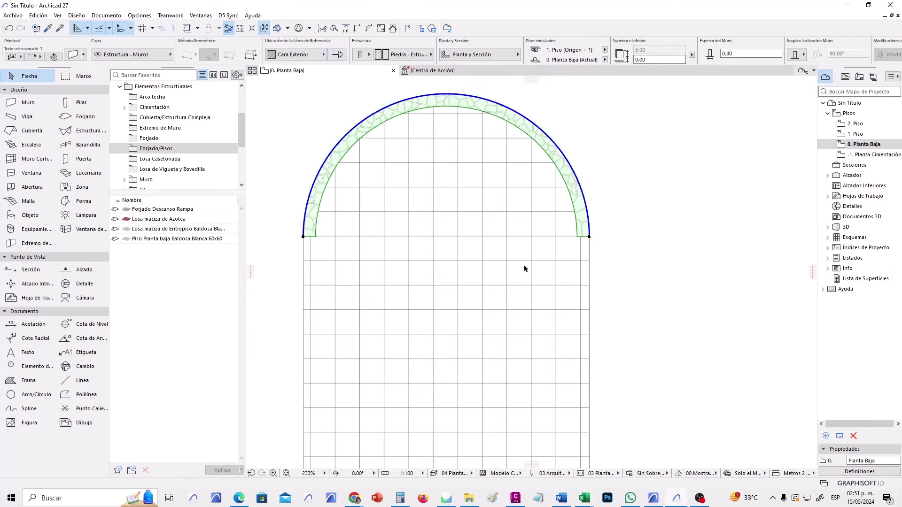
key(Escape)
Pan and zoom around the arch, reselecting the arc wall to check its position.
scroll(515, 278, down, 2)
middle_drag(515, 277, 478, 260)
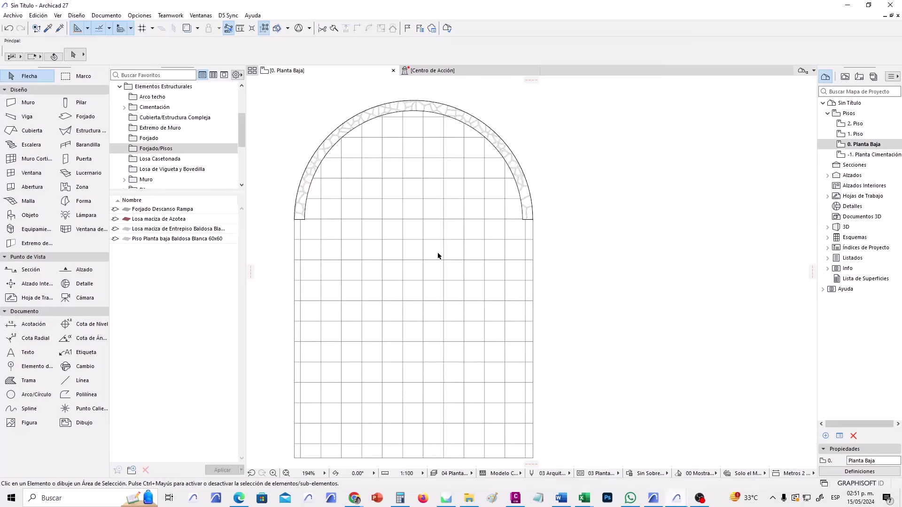
middle_drag(437, 254, 457, 175)
click(465, 166)
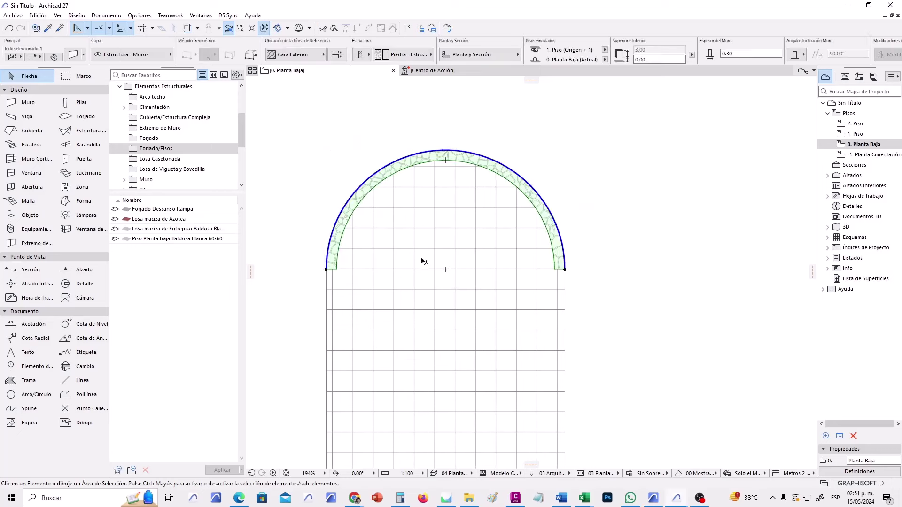
middle_drag(424, 287, 405, 267)
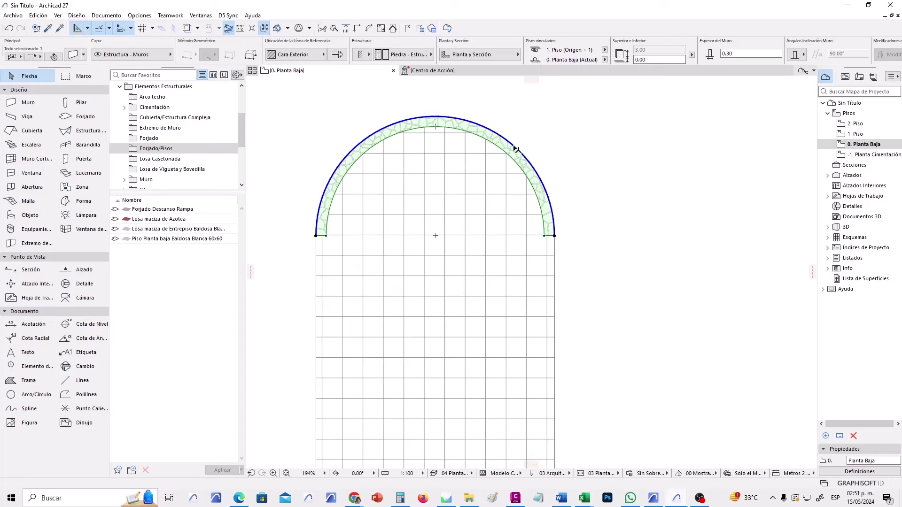
scroll(563, 202, down, 2)
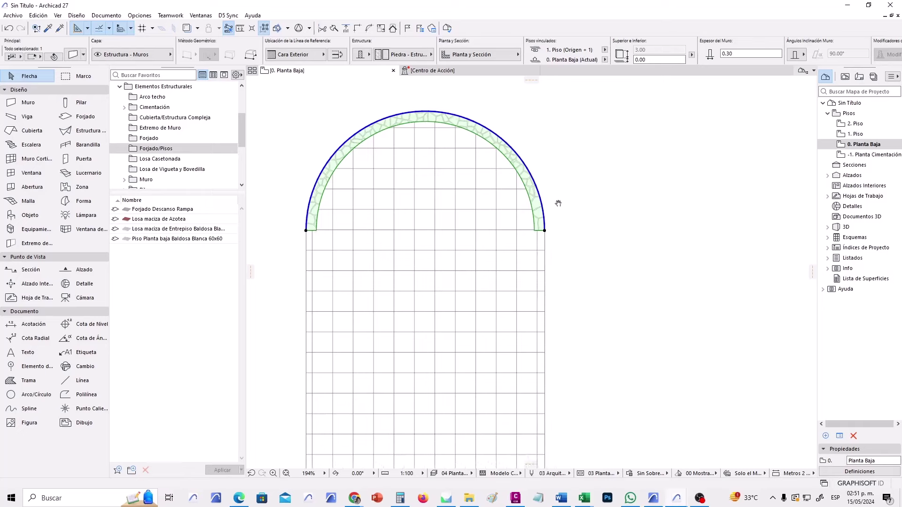
click(562, 213)
scroll(505, 300, down, 3)
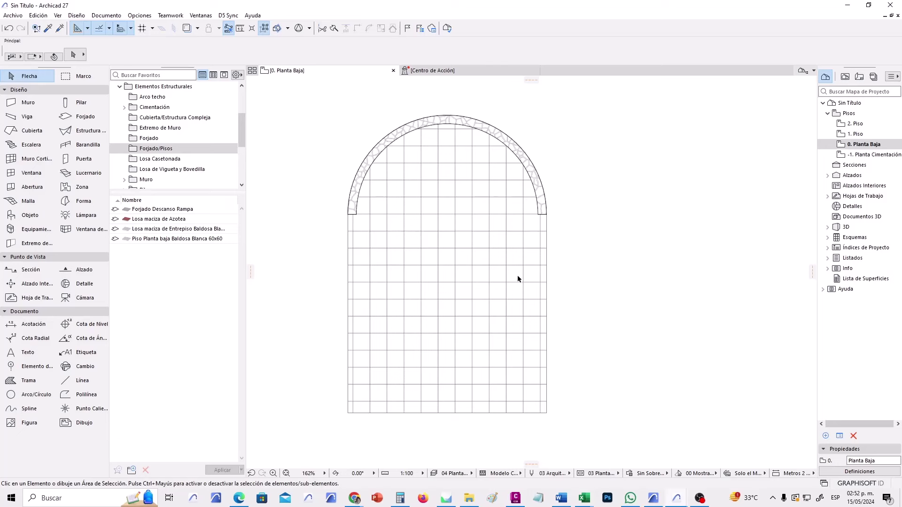
scroll(515, 284, up, 2)
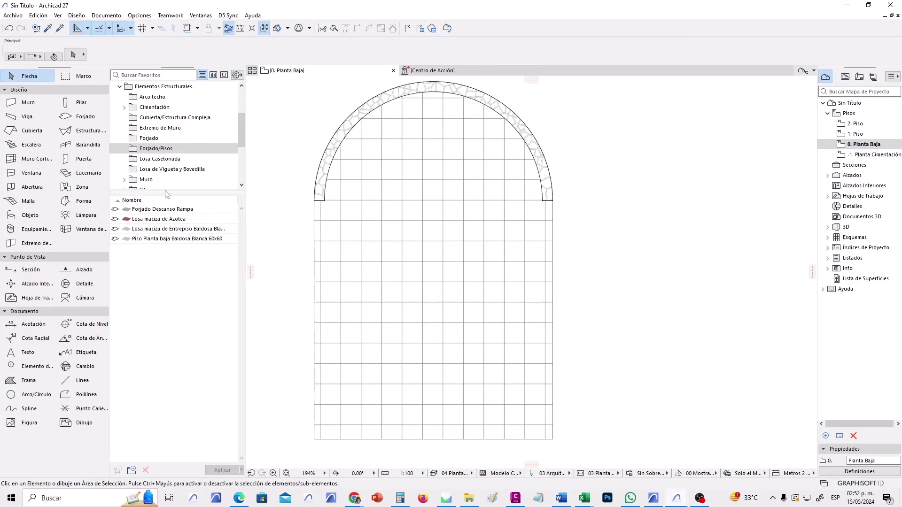
Load the Muro 1200/2400 curtain wall favorite with polyline geometry and open its default settings.
click(52, 159)
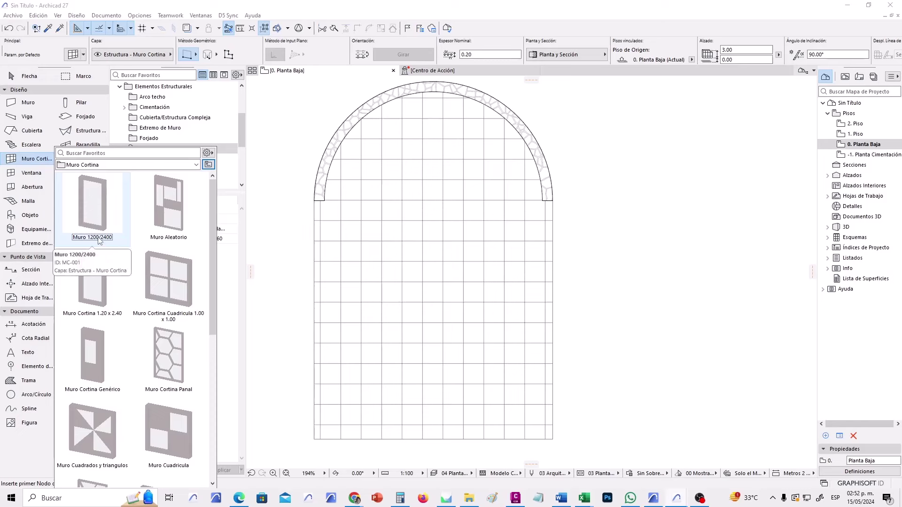
click(94, 204)
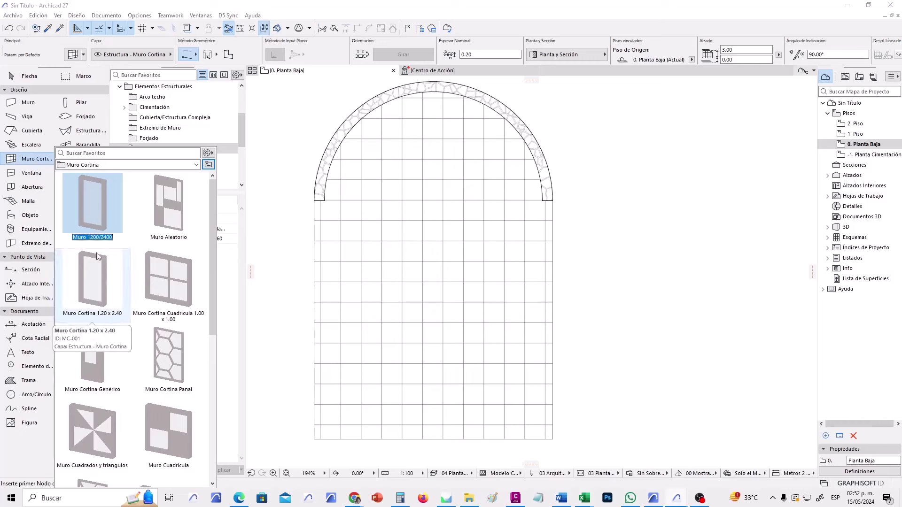
double_click(92, 199)
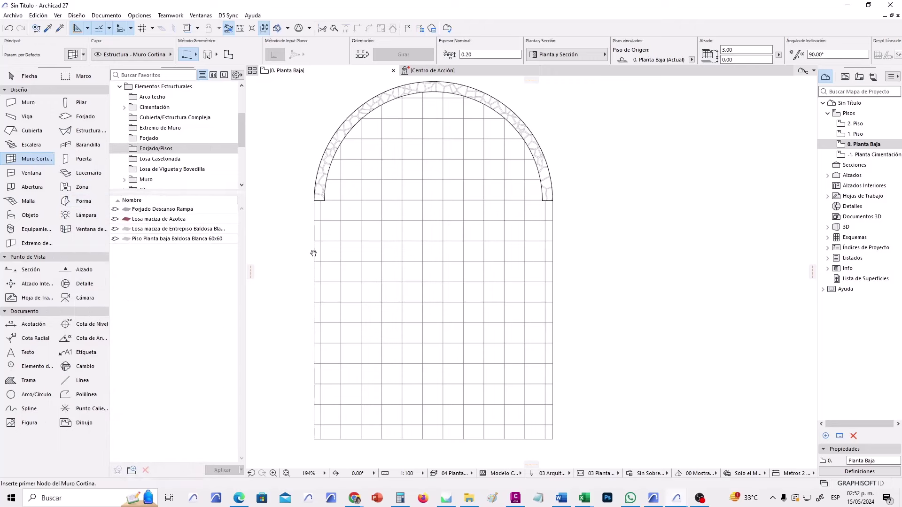
middle_drag(308, 259, 304, 235)
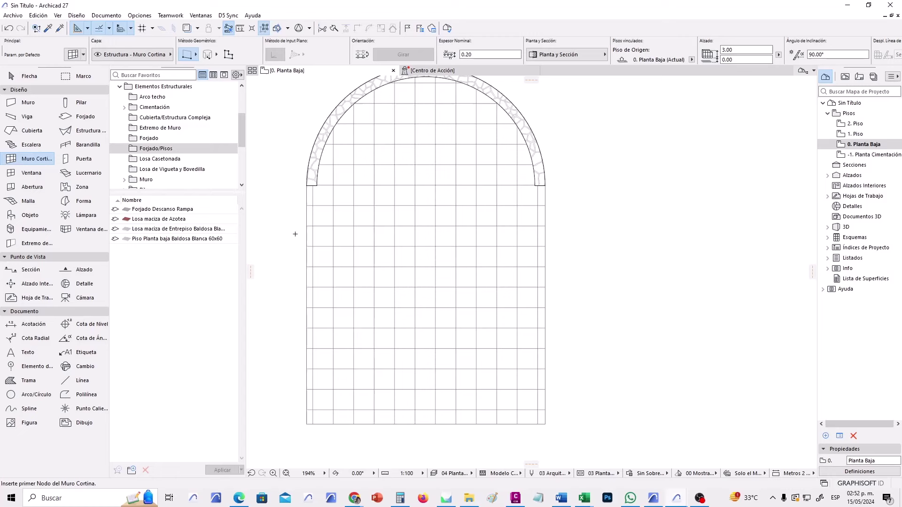
click(196, 57)
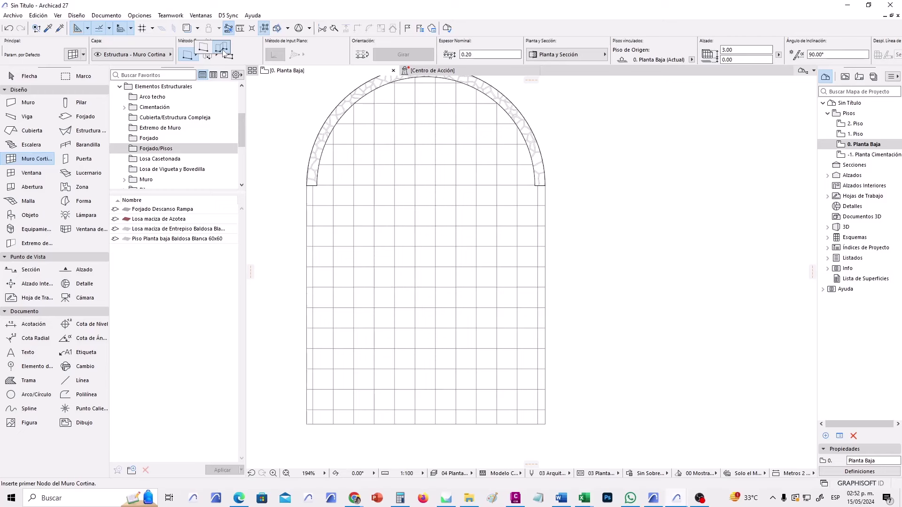
click(223, 51)
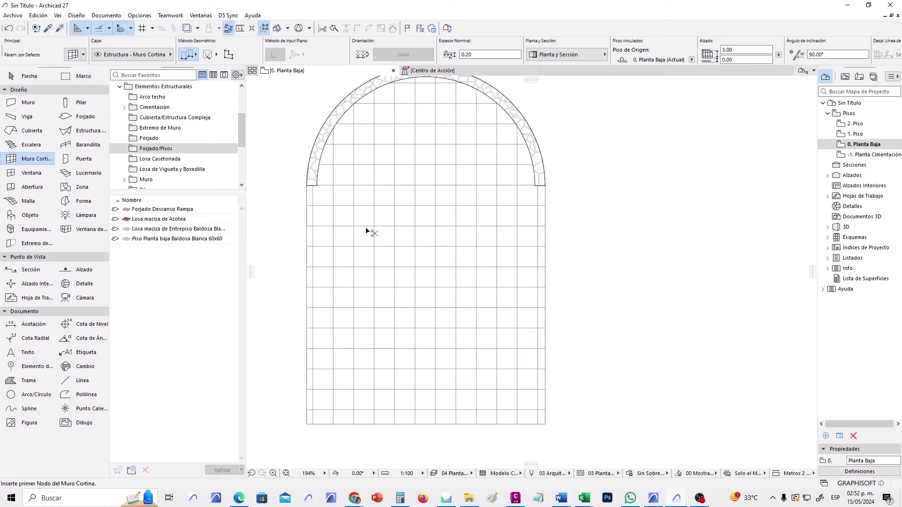
key(ctrl+t)
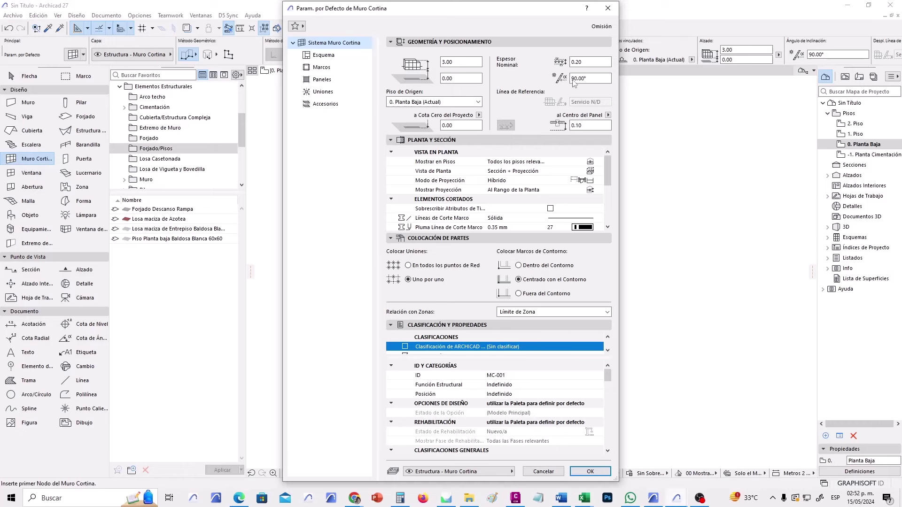
Confirm curtain wall defaults: 0.20 nominal thickness, 0.10 to panel centre, Estructura - Muro Cortina layer.
click(598, 63)
click(597, 62)
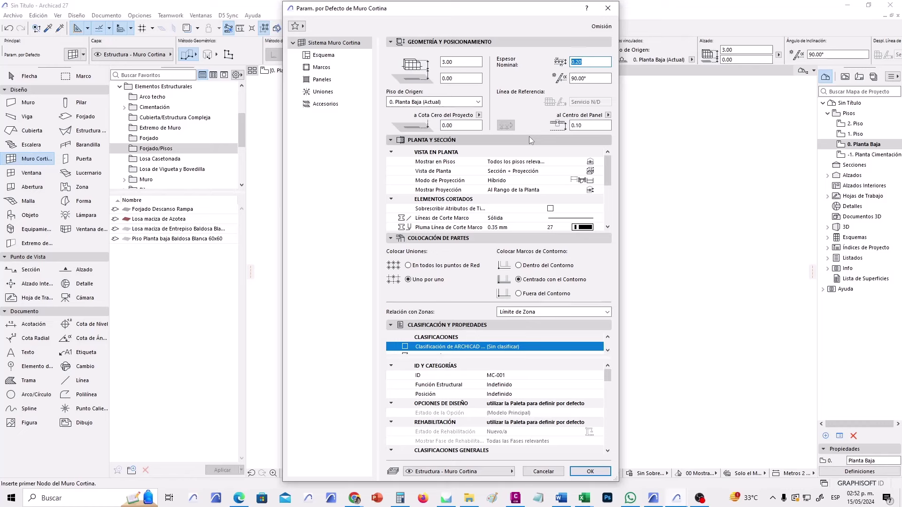
click(593, 124)
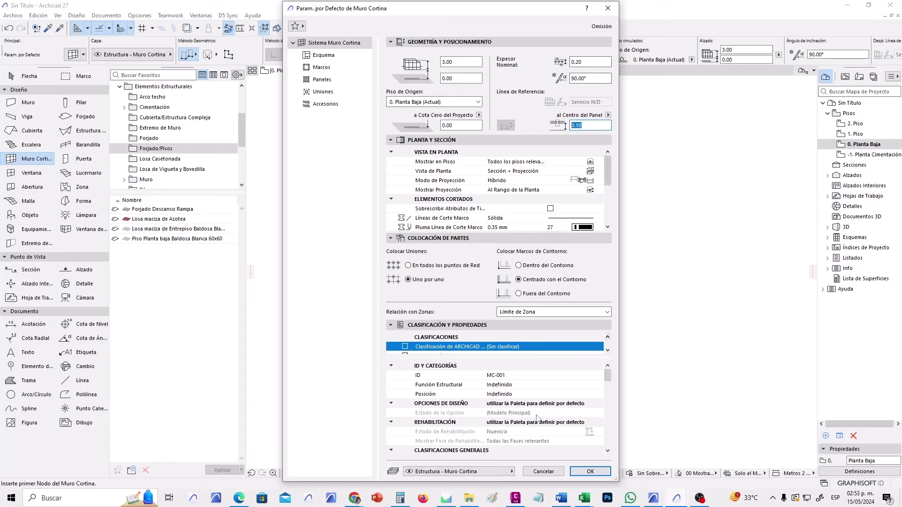
click(511, 472)
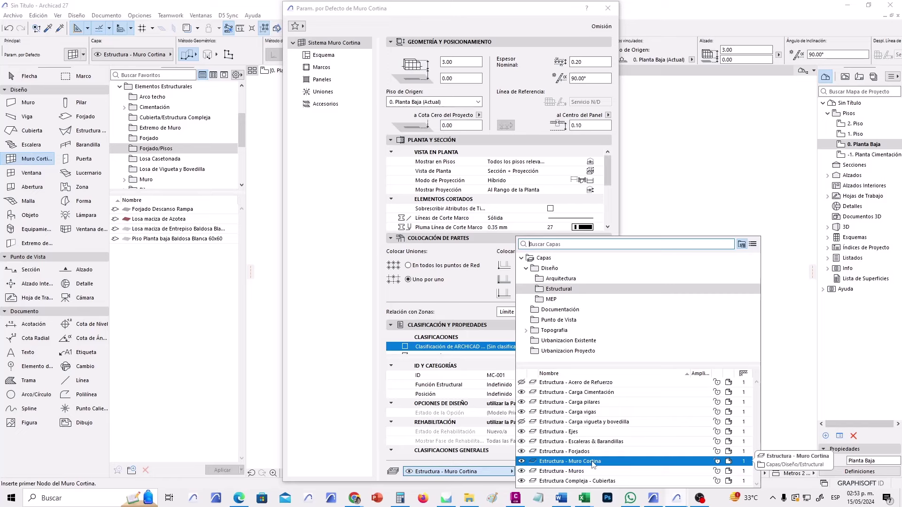
click(593, 464)
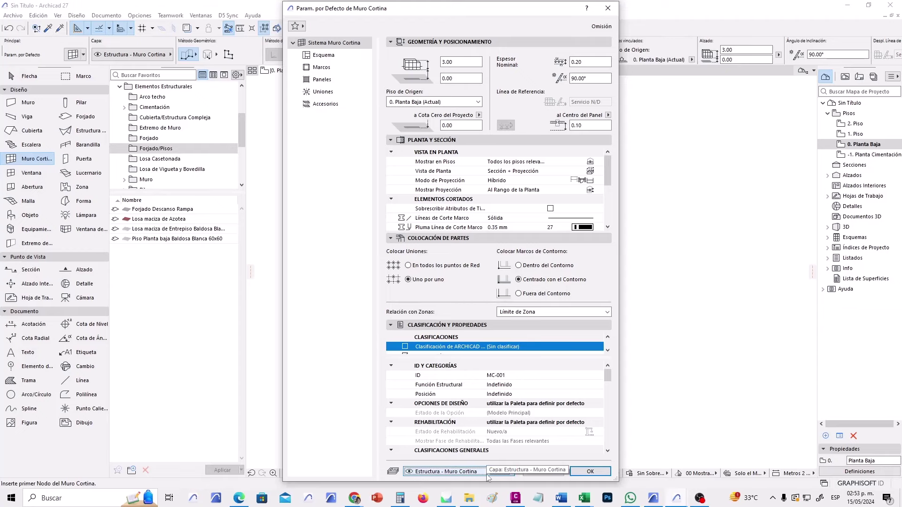
click(590, 471)
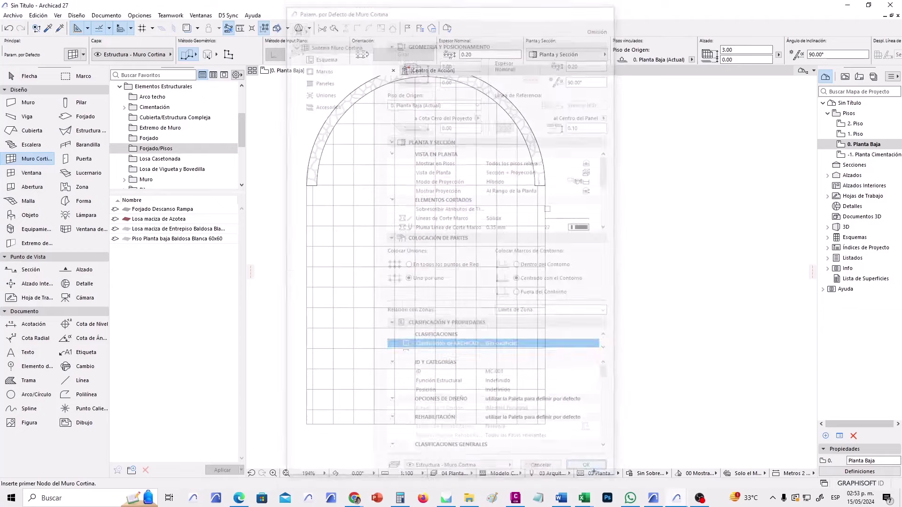
Trace the curtain wall down the left edge, along the bottom, up the right, and close it at the start.
click(306, 186)
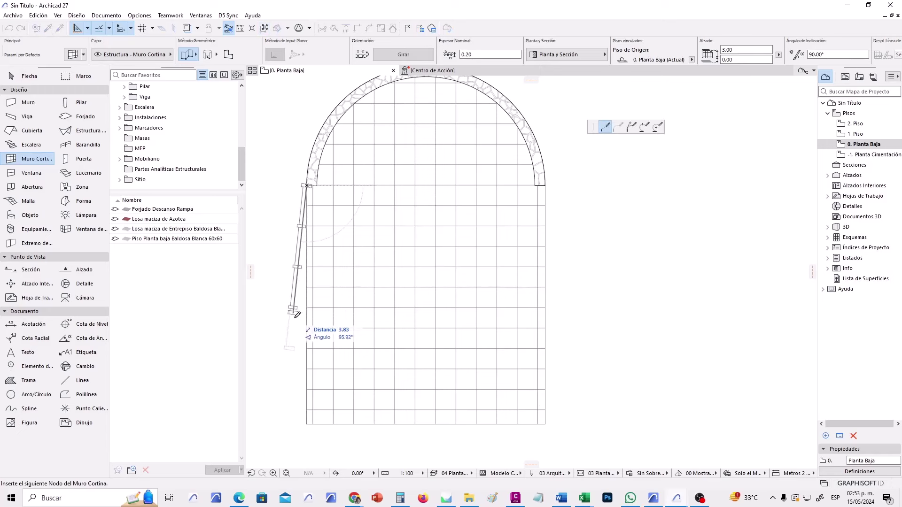
click(307, 424)
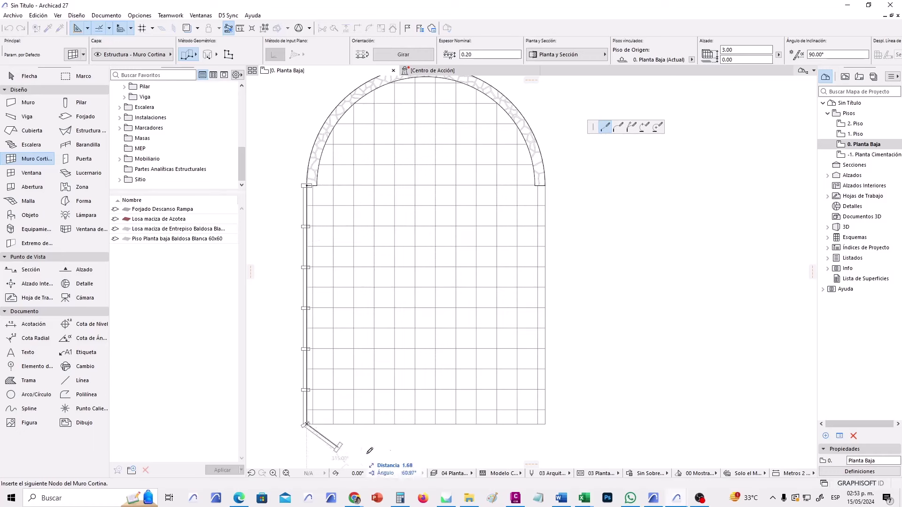
click(546, 424)
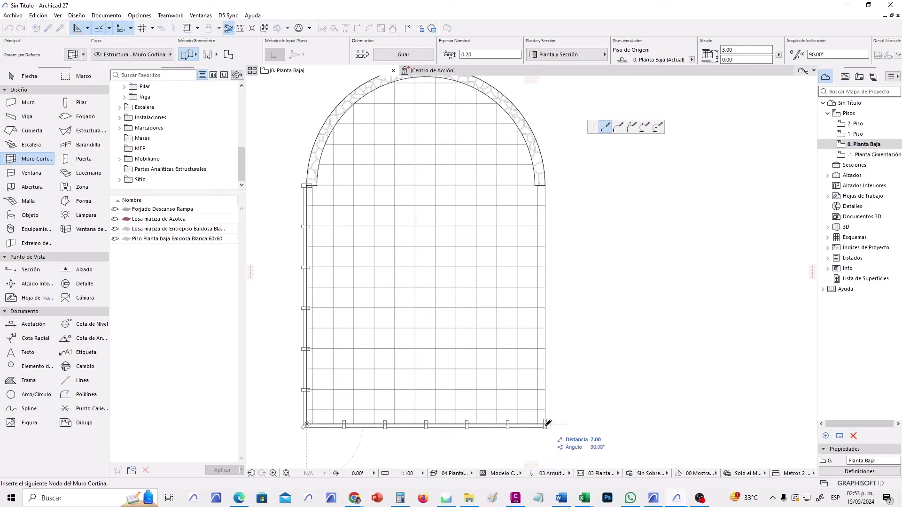
click(546, 186)
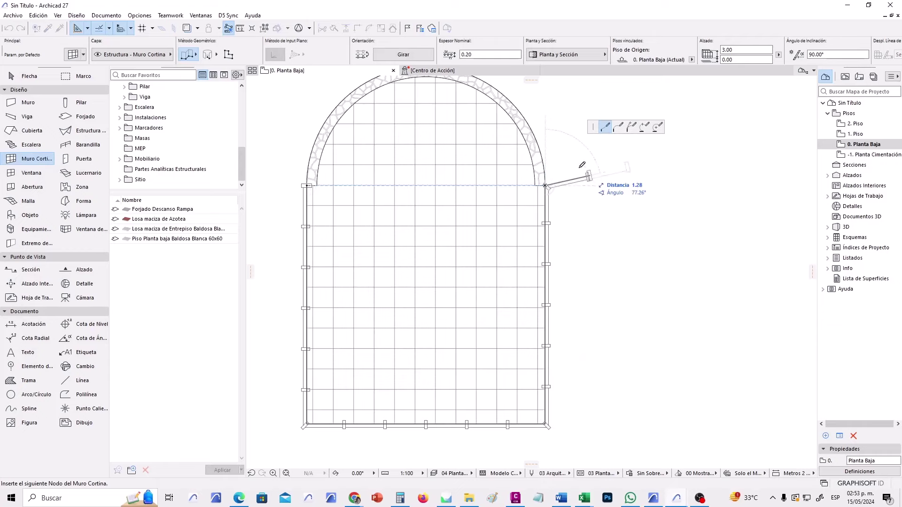
scroll(559, 160, up, 3)
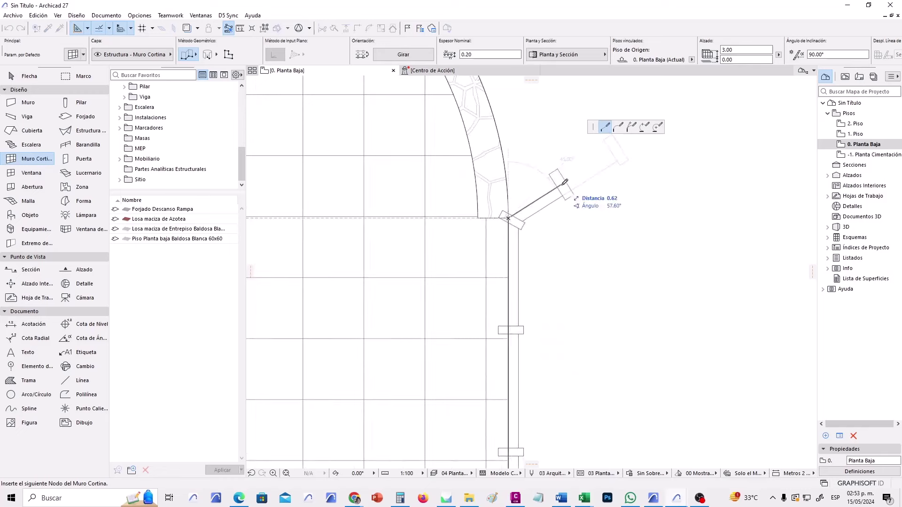
click(509, 216)
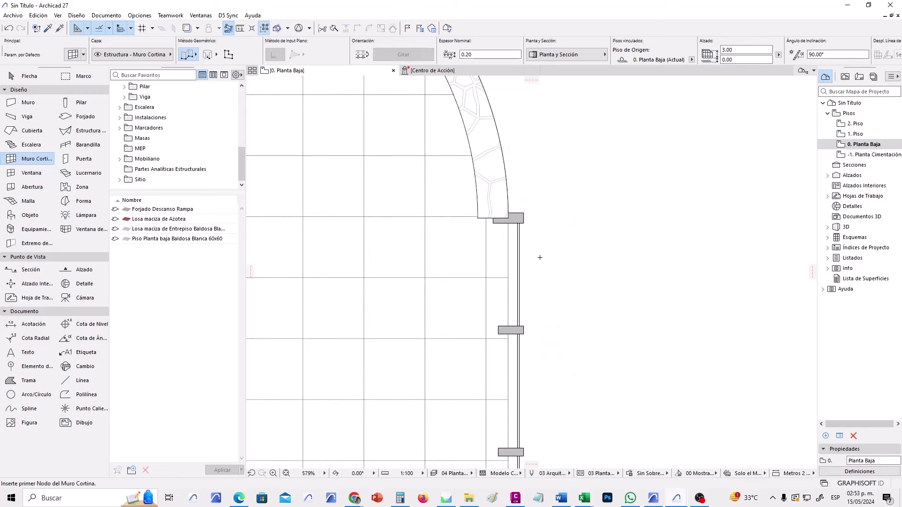
Zoom and pan to frame the whole arched plan.
scroll(538, 256, down, 4)
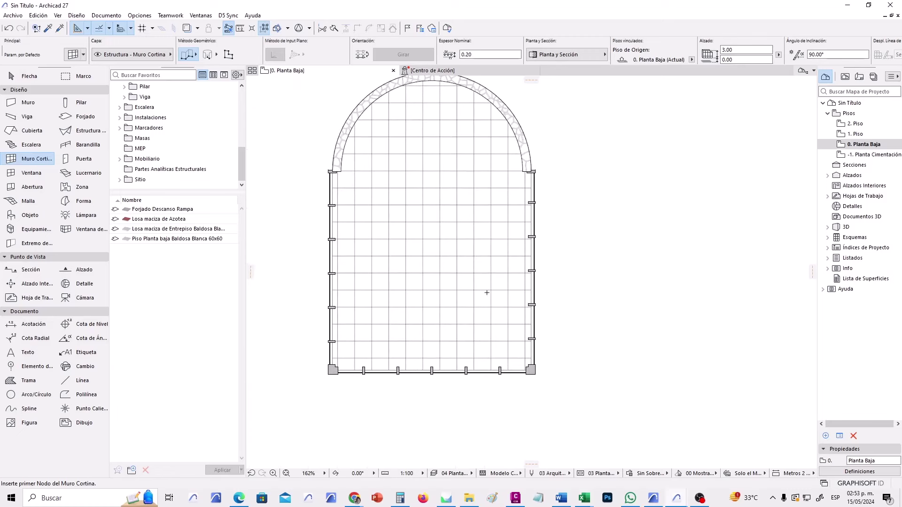
scroll(469, 272, up, 2)
middle_drag(453, 248, 466, 291)
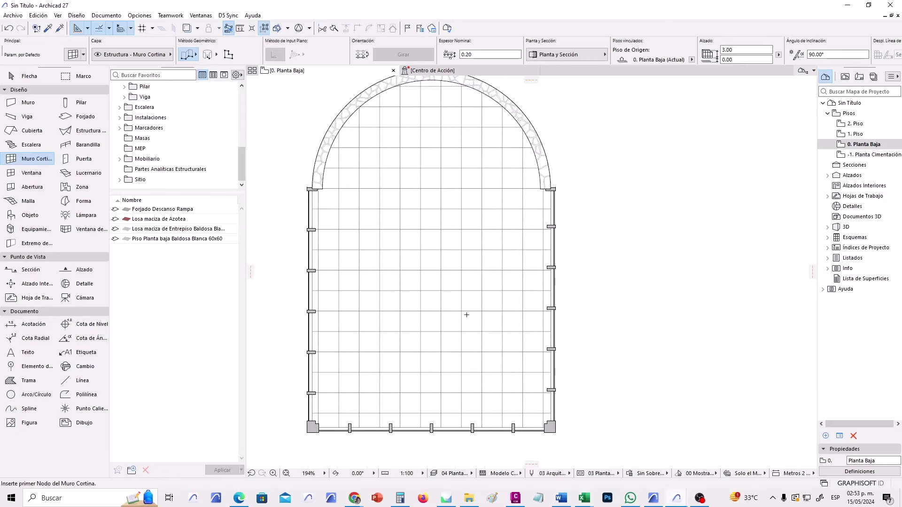
scroll(466, 315, down, 2)
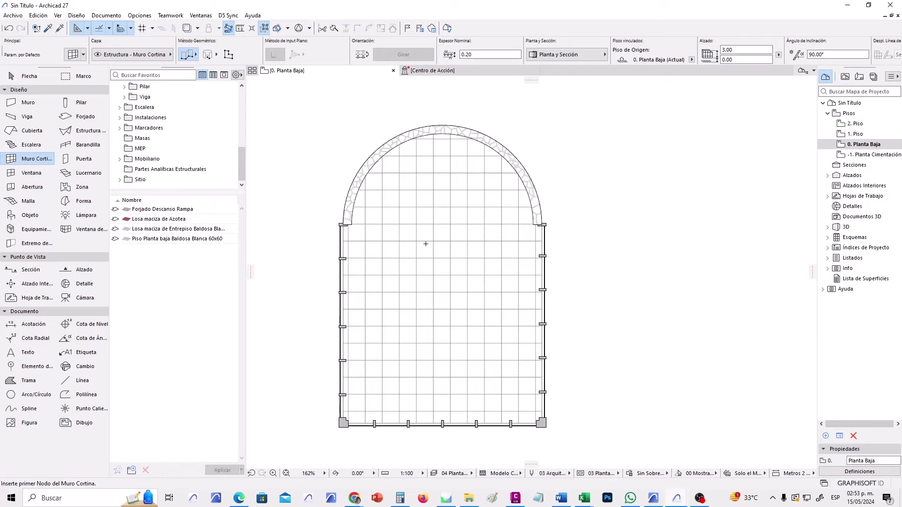
middle_drag(425, 244, 423, 242)
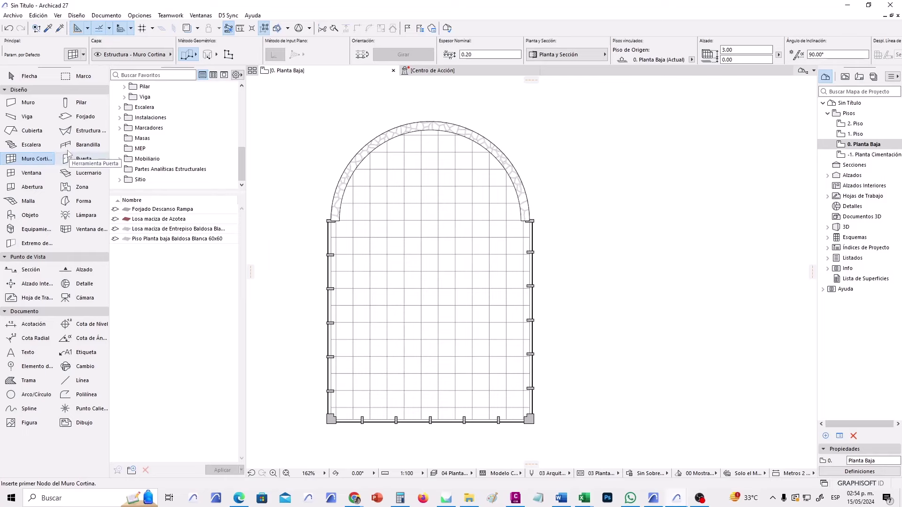
Open the roof default settings and keep the Cubierta Zinc build-up.
click(31, 131)
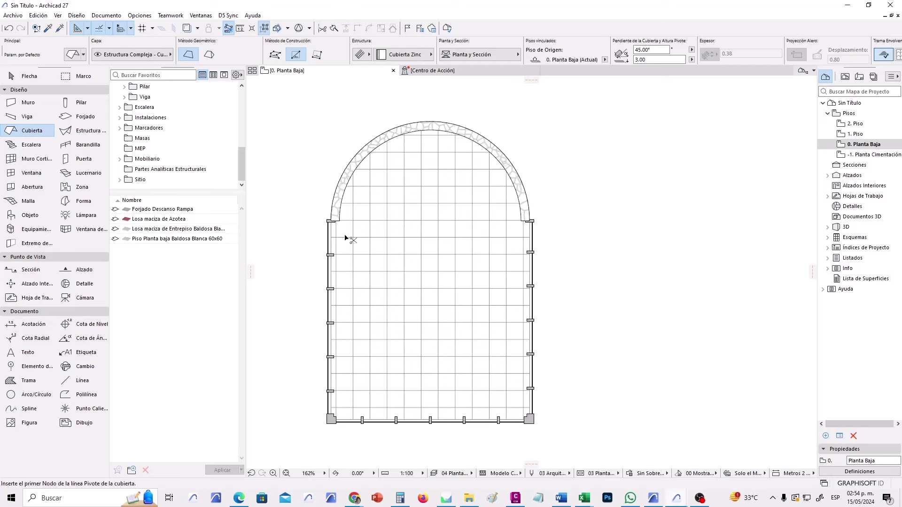
key(ctrl+t)
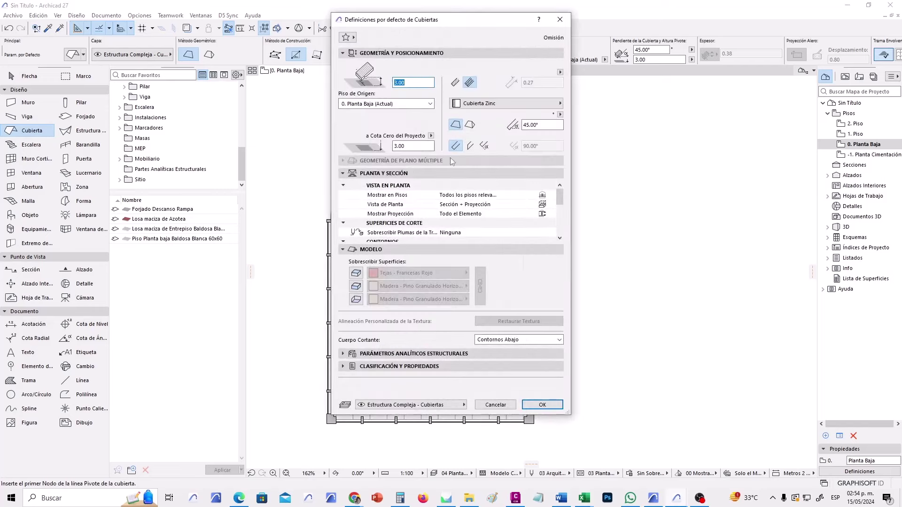
click(516, 106)
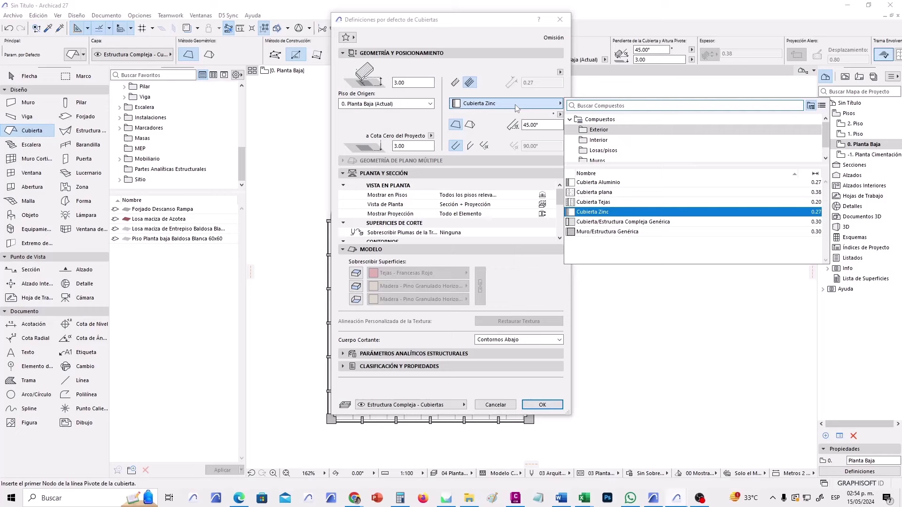
click(516, 108)
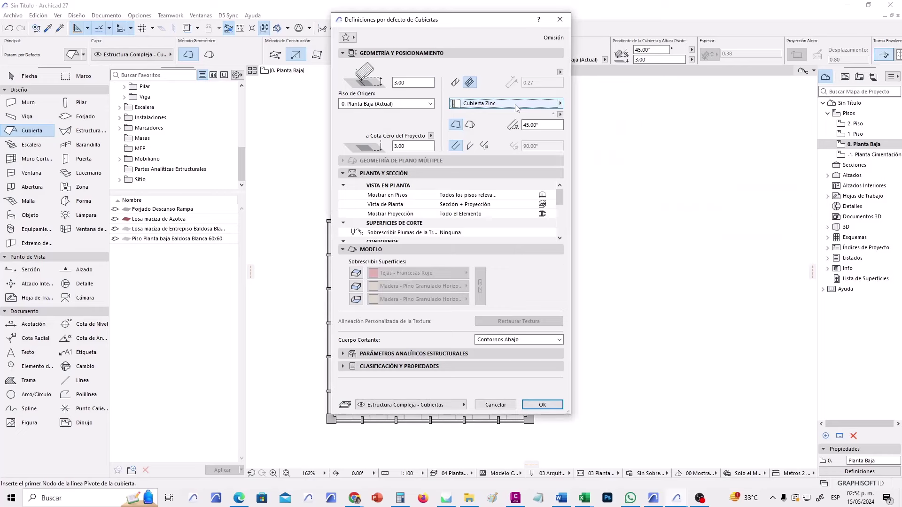
Set the roof height to 4.00, slope to 15° and edge angle to vertical.
drag(409, 82, 396, 81)
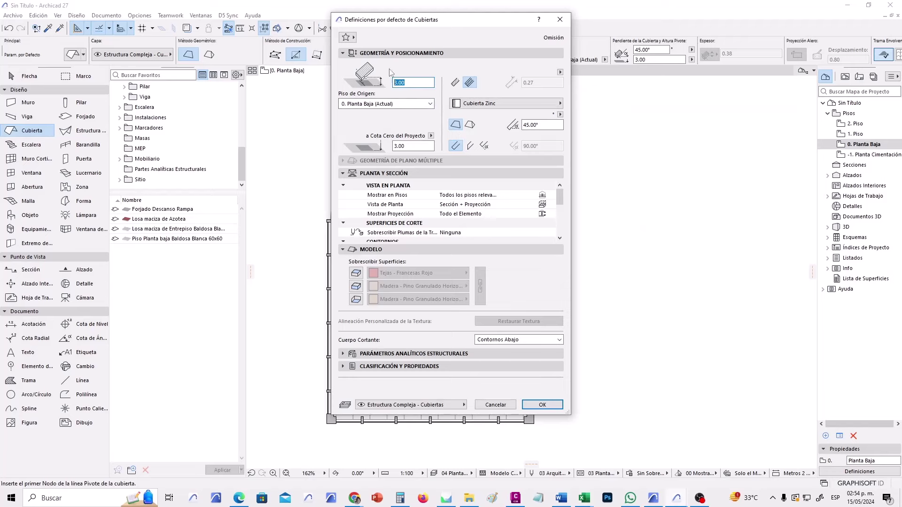
drag(462, 22, 490, 22)
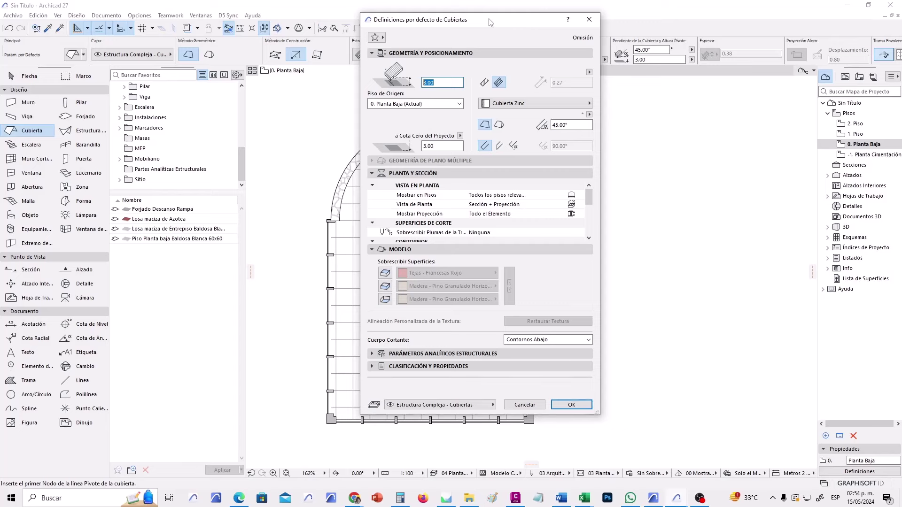
text(4)
key(Tab)
double_click(565, 126)
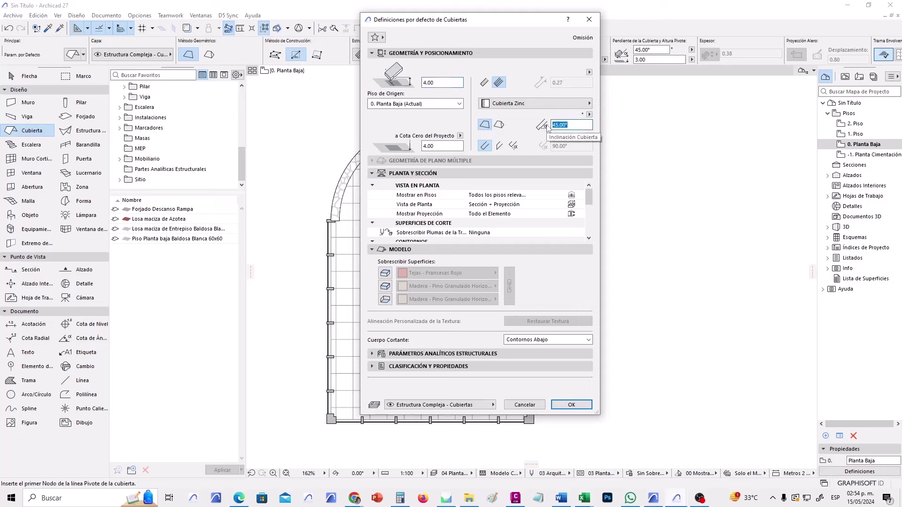
text(15)
click(499, 146)
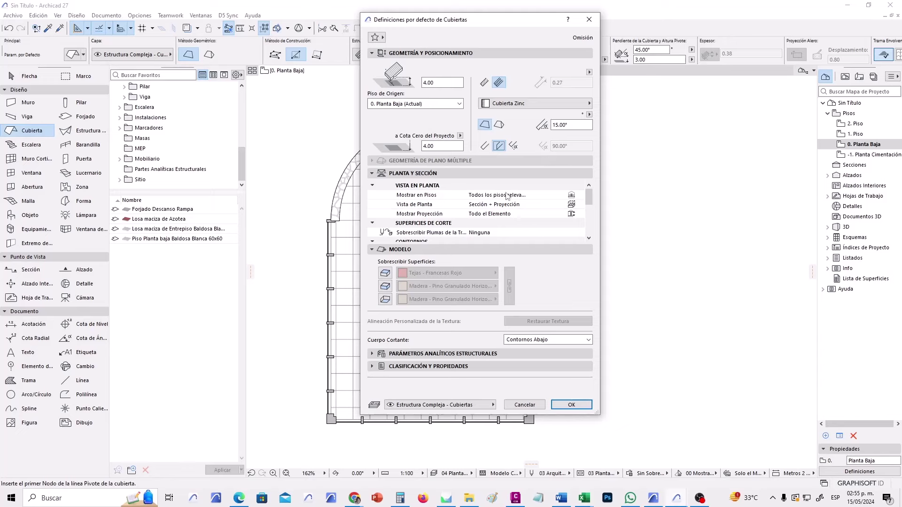
drag(601, 205, 642, 205)
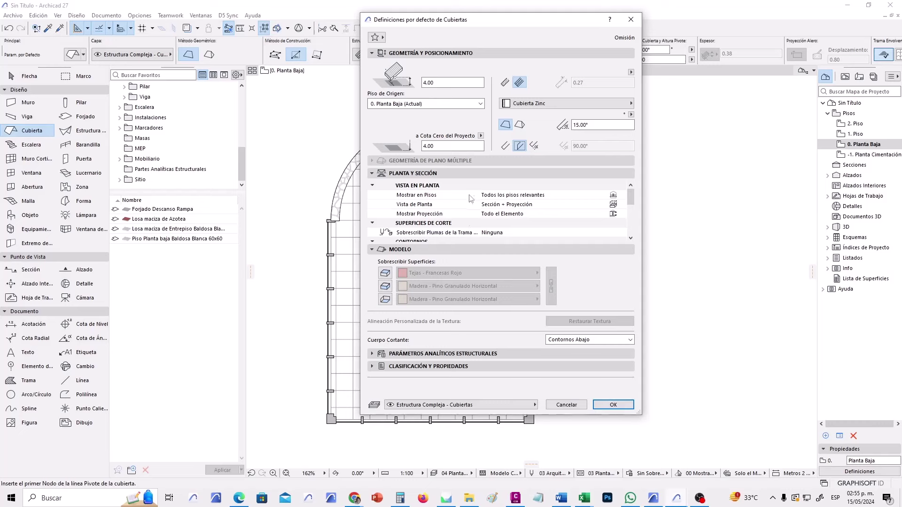
Apply the roof settings and zoom in on the plan's front edge.
click(621, 406)
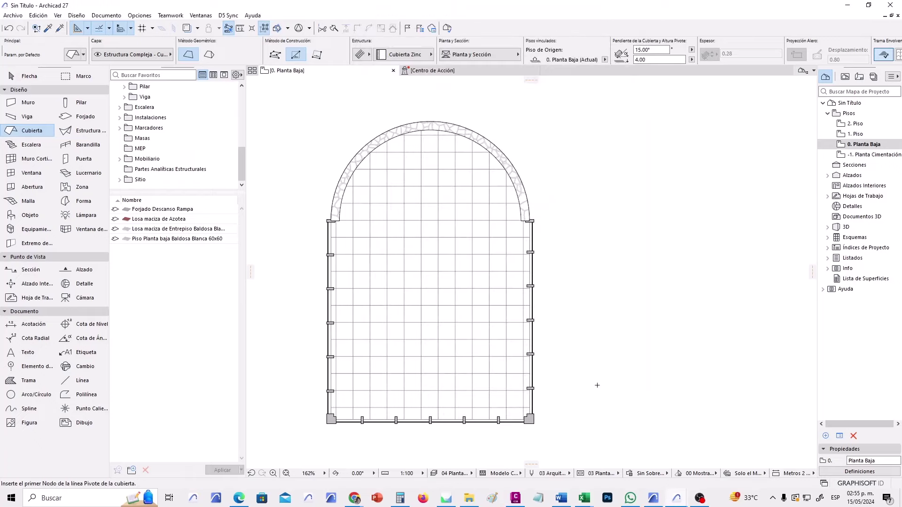
middle_drag(423, 443, 415, 444)
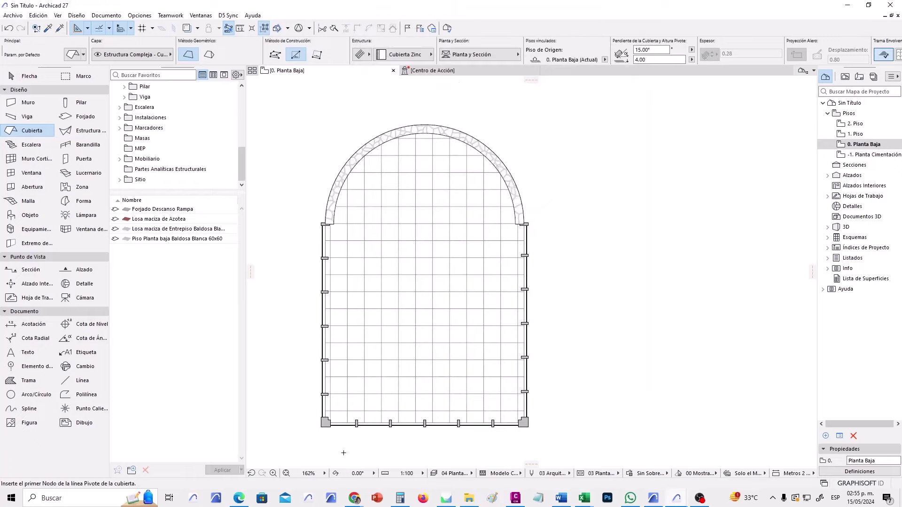
scroll(343, 453, up, 3)
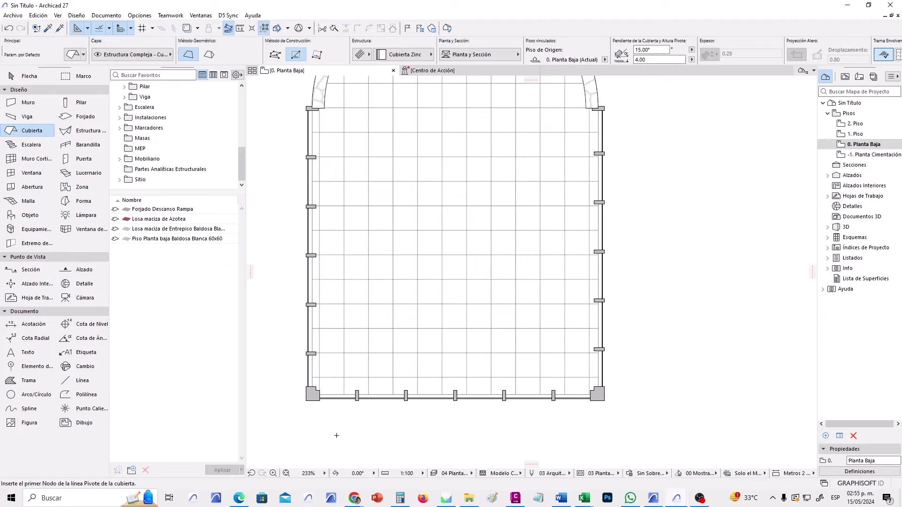
scroll(319, 431, up, 10)
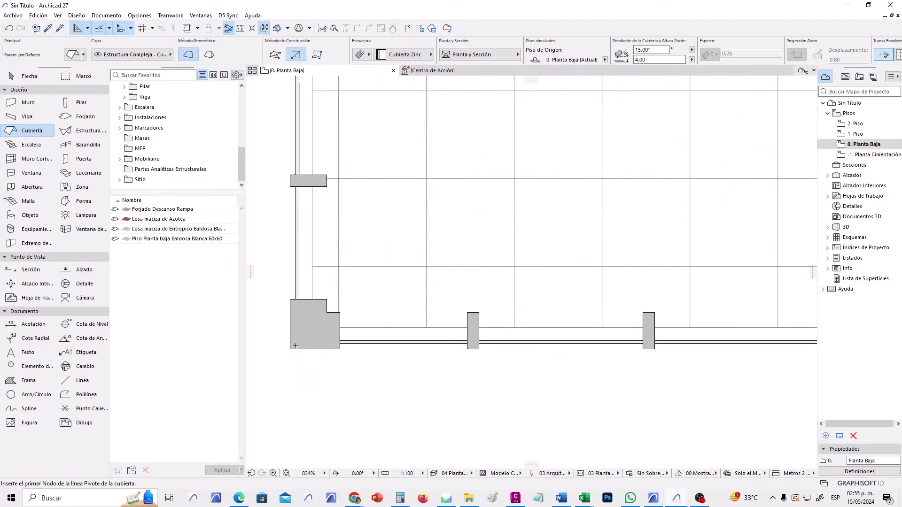
scroll(293, 352, up, 3)
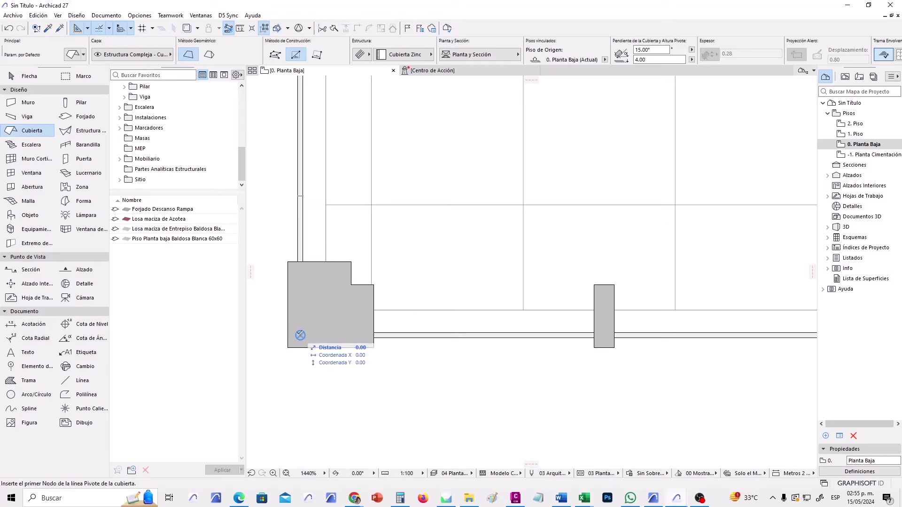
Set the roof pivot line between the bottom-left and bottom-right column corners, sloping up toward the arch.
click(301, 335)
scroll(318, 316, down, 3)
scroll(317, 316, down, 5)
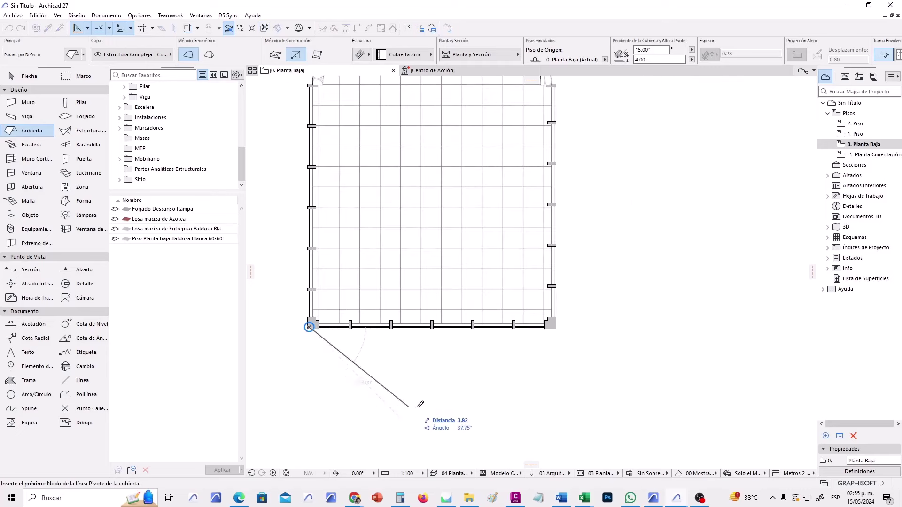
scroll(566, 331, up, 2)
scroll(566, 332, up, 3)
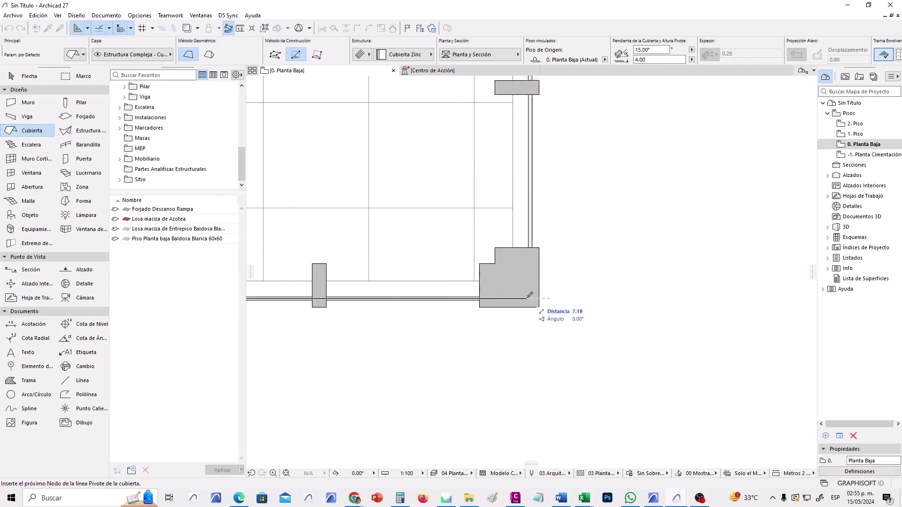
click(533, 298)
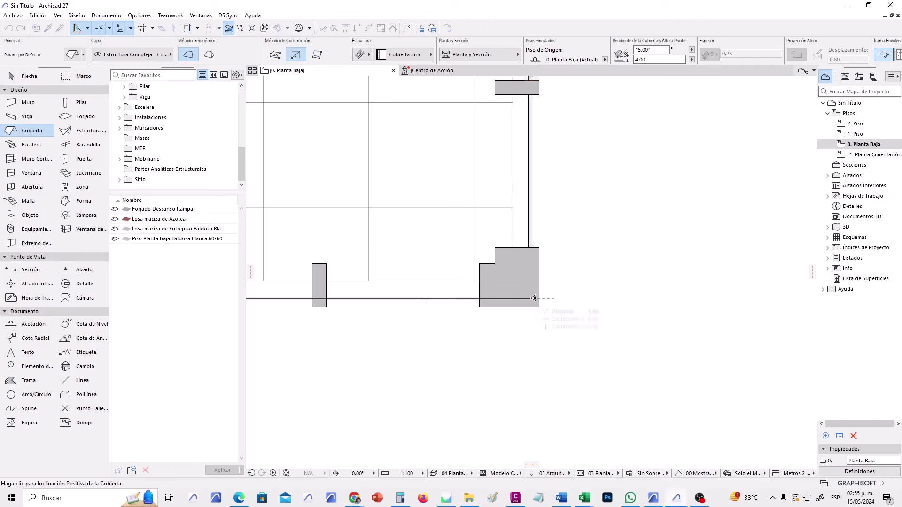
scroll(536, 299, down, 3)
scroll(537, 299, down, 3)
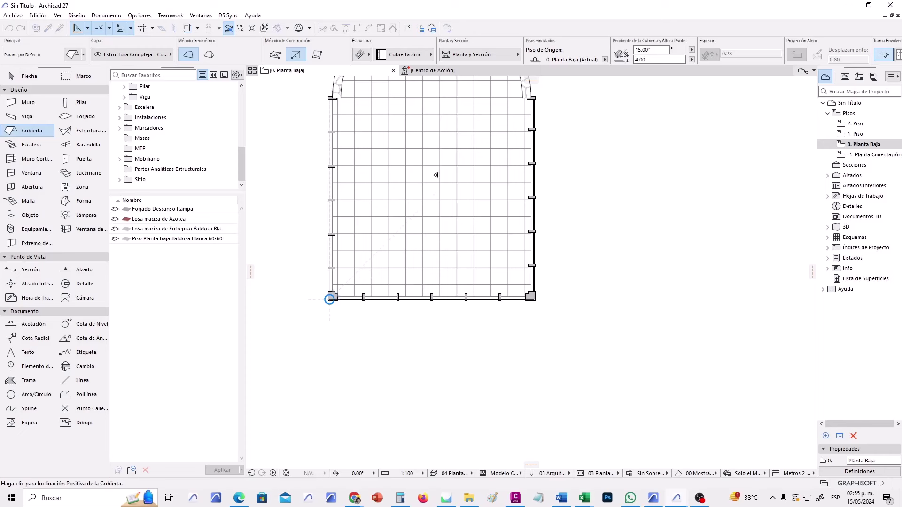
click(438, 162)
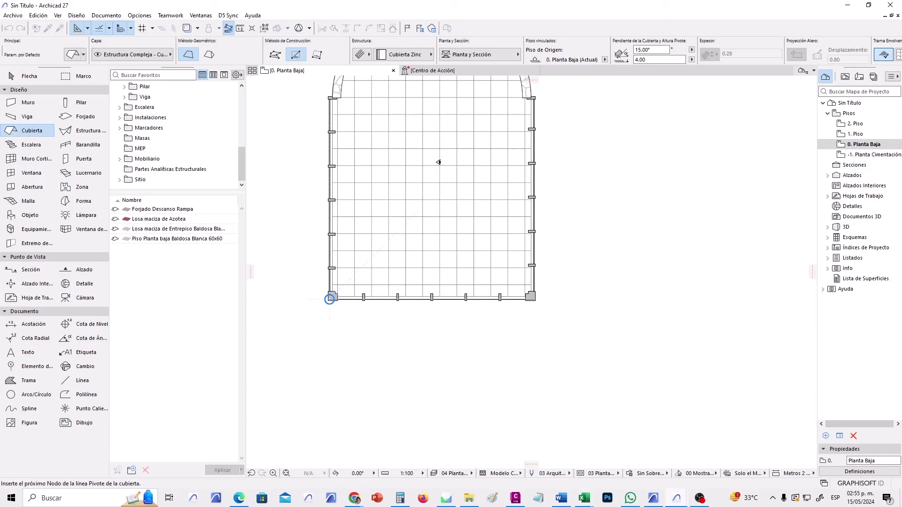
middle_drag(393, 219, 379, 288)
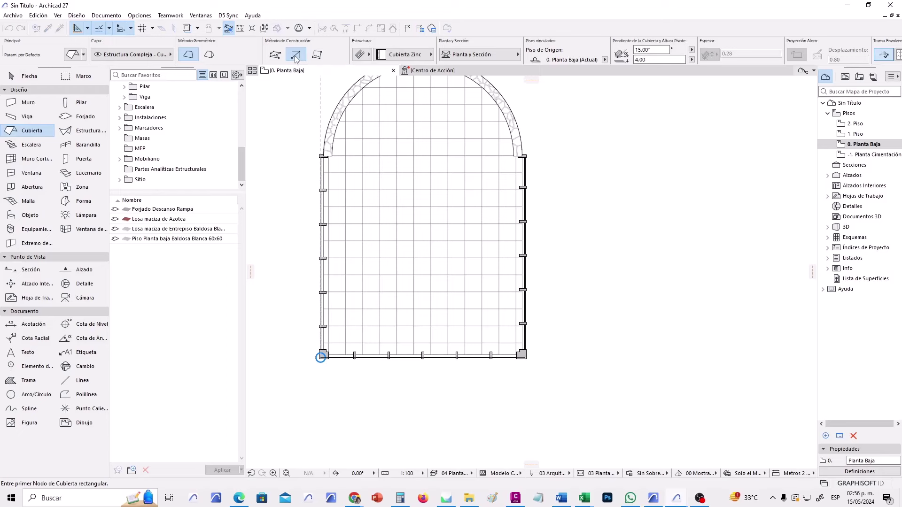
Draw the 7.20 by 7.10 roof rectangle and continue past the notice about elements on other stories.
scroll(329, 357, up, 3)
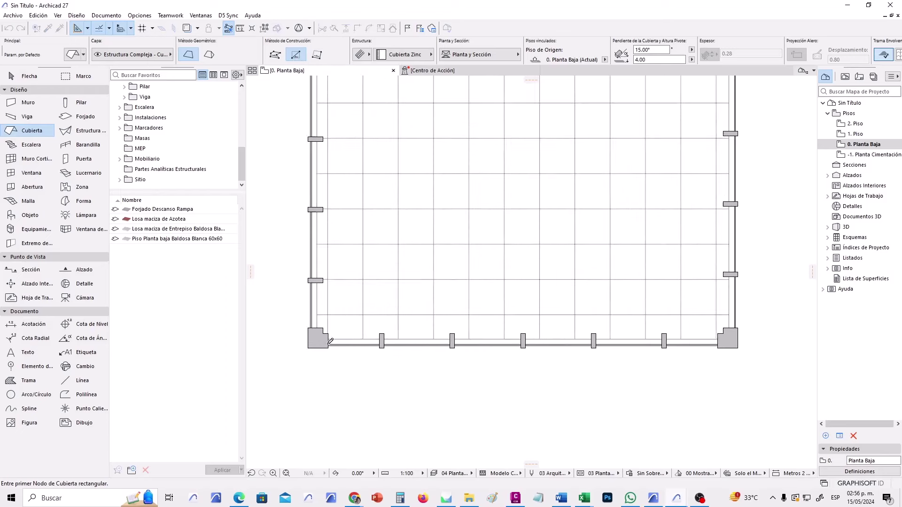
scroll(328, 341, up, 3)
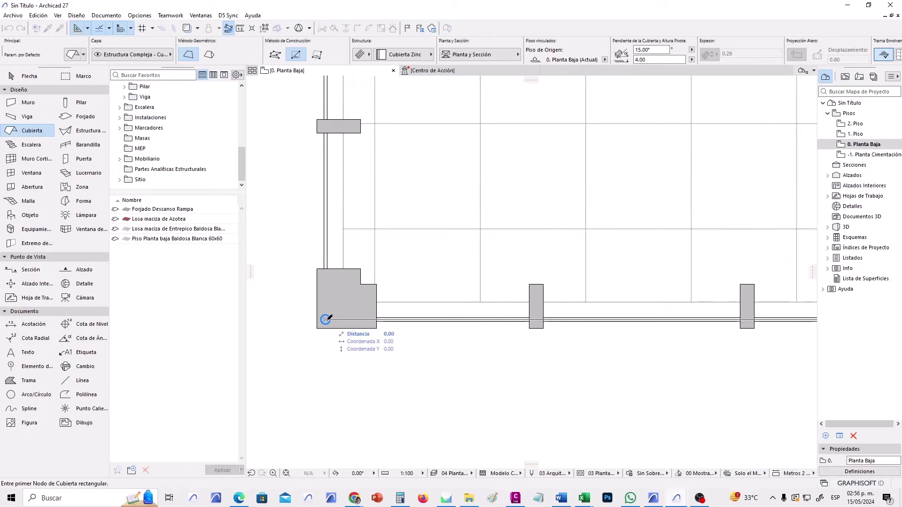
click(327, 320)
scroll(305, 428, down, 3)
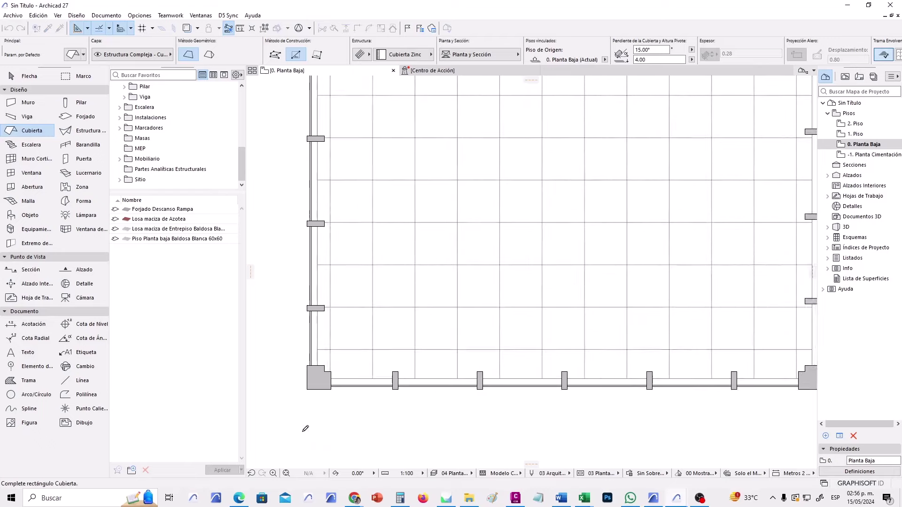
scroll(305, 429, down, 5)
scroll(438, 296, up, 10)
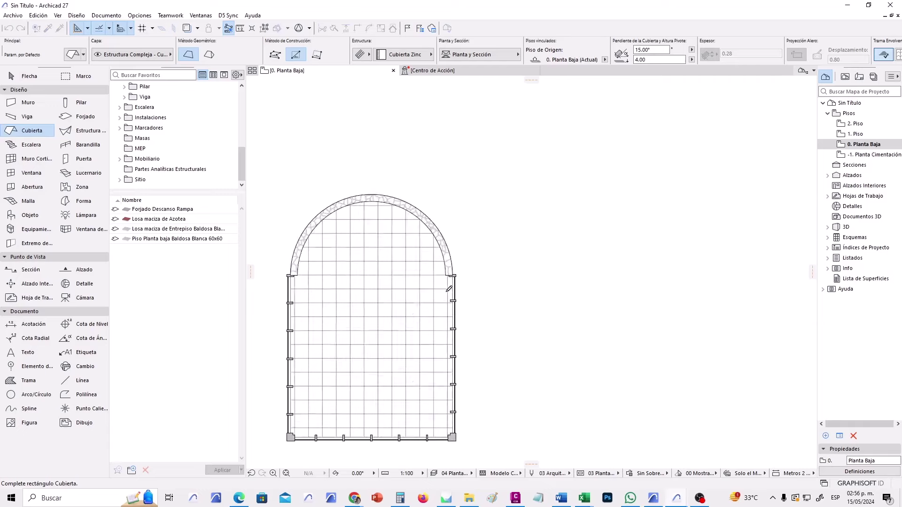
scroll(465, 257, up, 2)
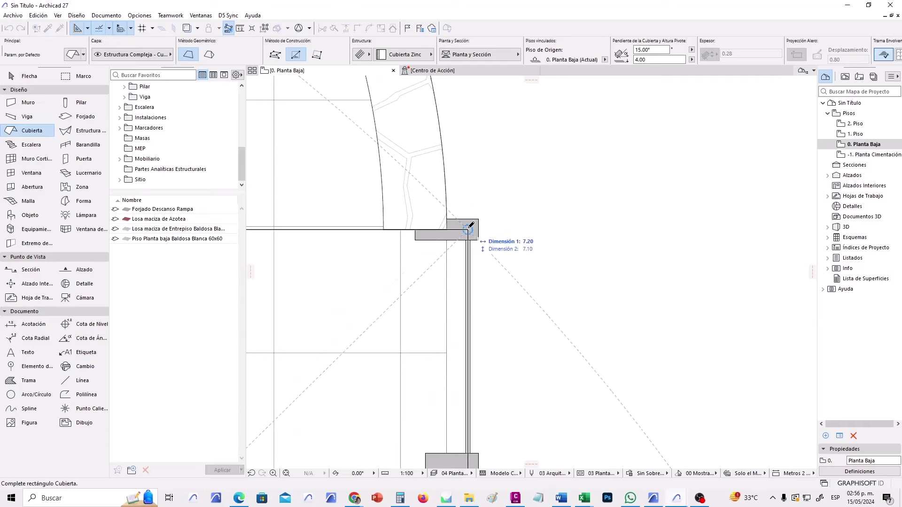
click(468, 229)
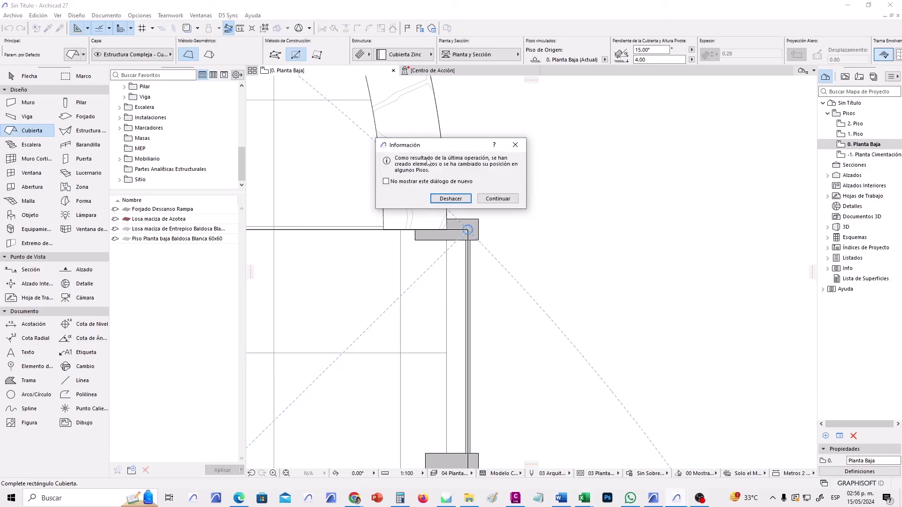
click(498, 199)
scroll(516, 221, down, 10)
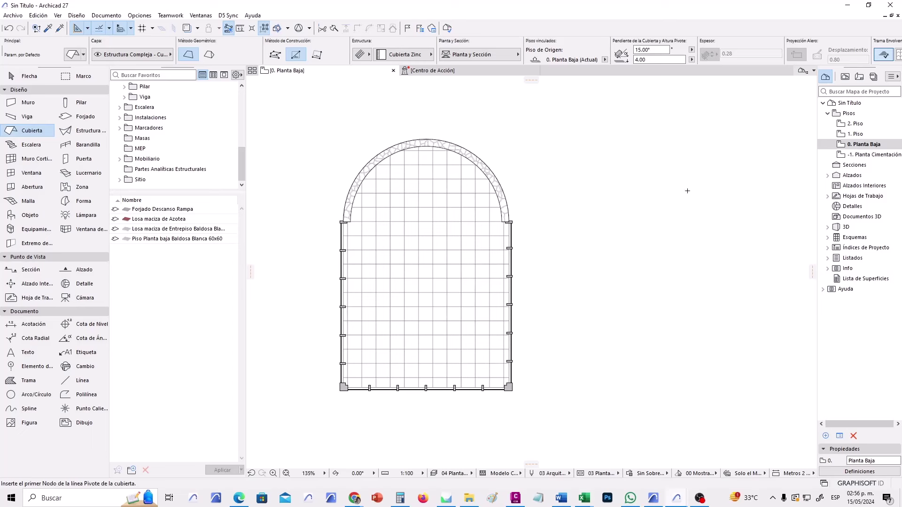
Open the 1. Piso story and select the roof.
double_click(854, 134)
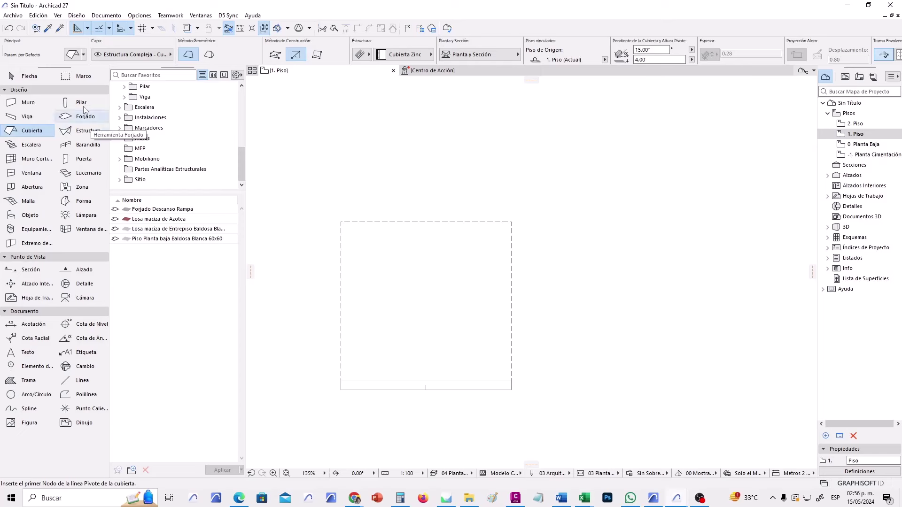
click(33, 76)
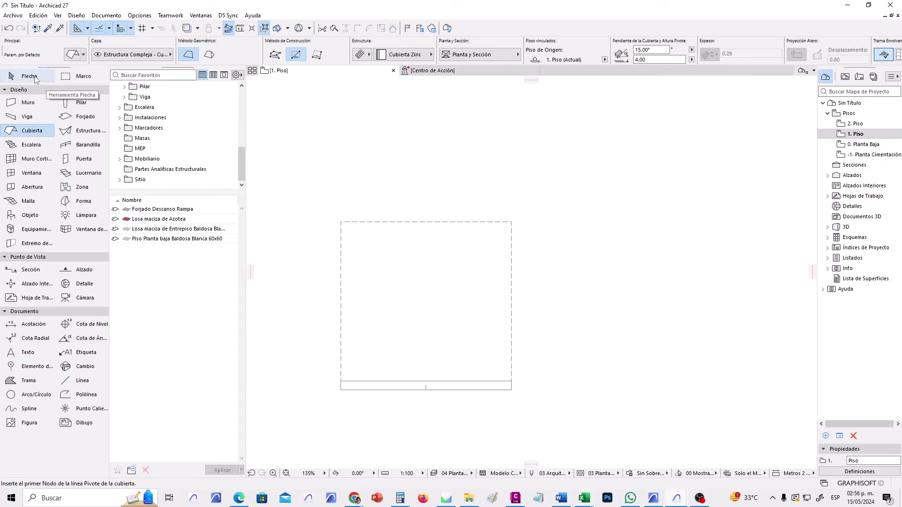
click(351, 220)
scroll(394, 367, up, 2)
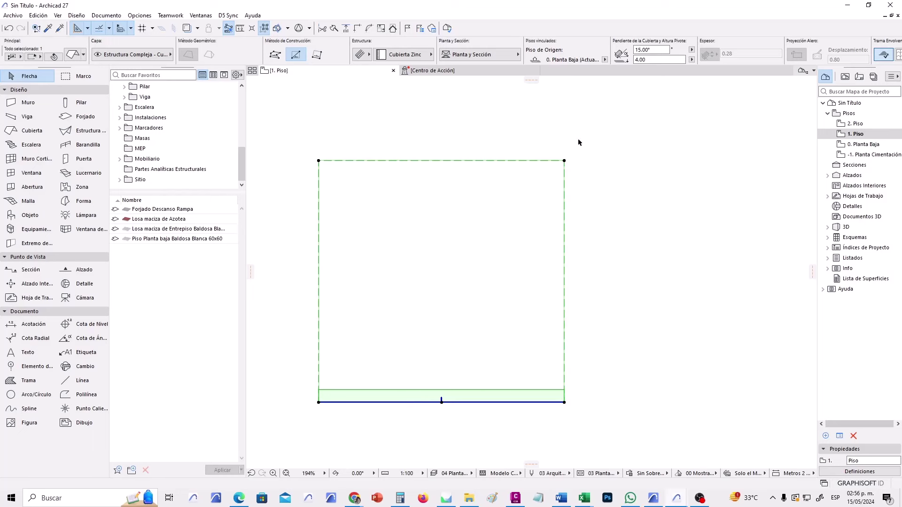
Set the roof's Vista de Planta to Solo Contornos with its tile hatch, then deselect it.
click(508, 55)
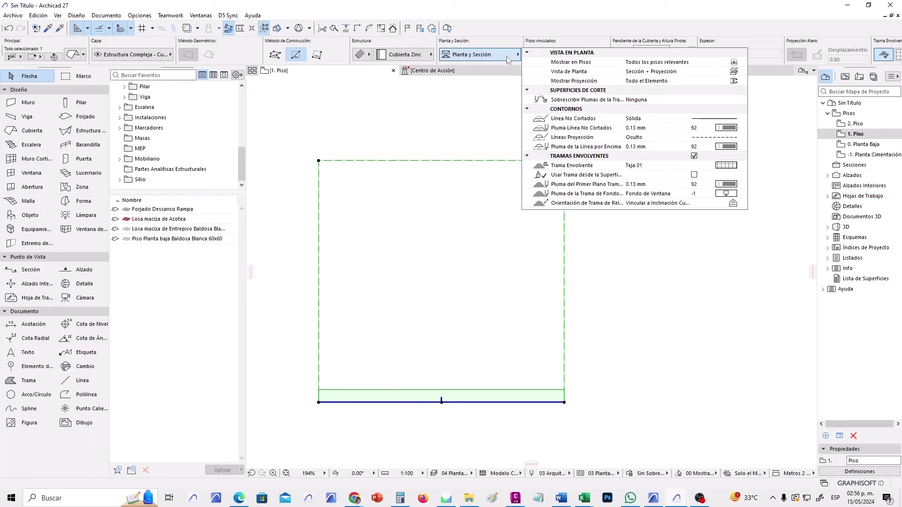
click(742, 81)
click(742, 81)
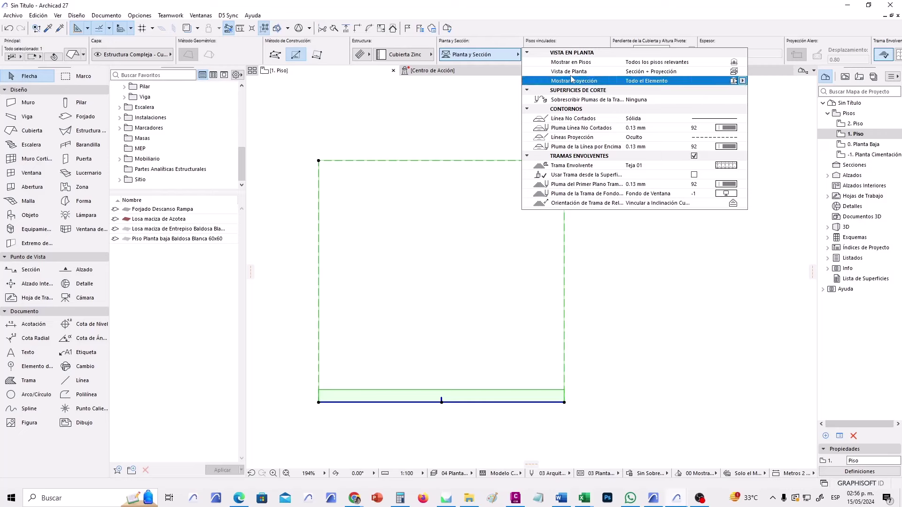
click(742, 72)
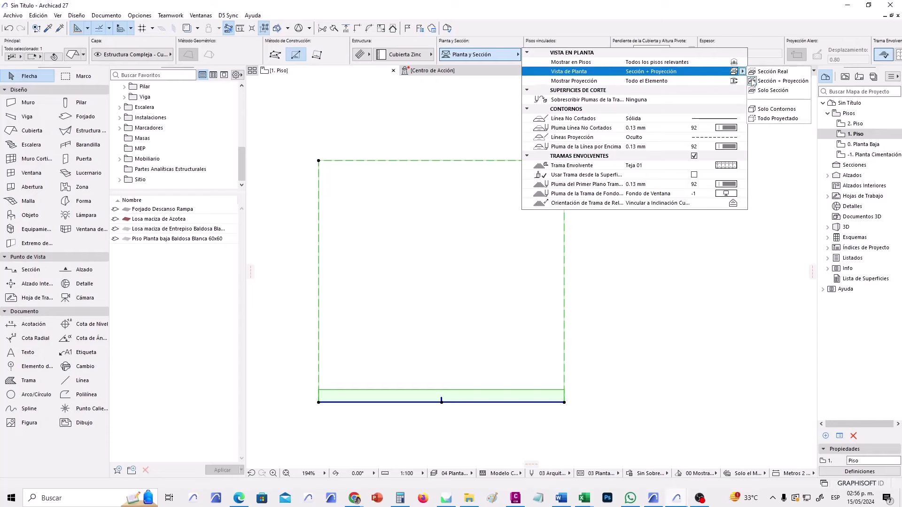
click(776, 109)
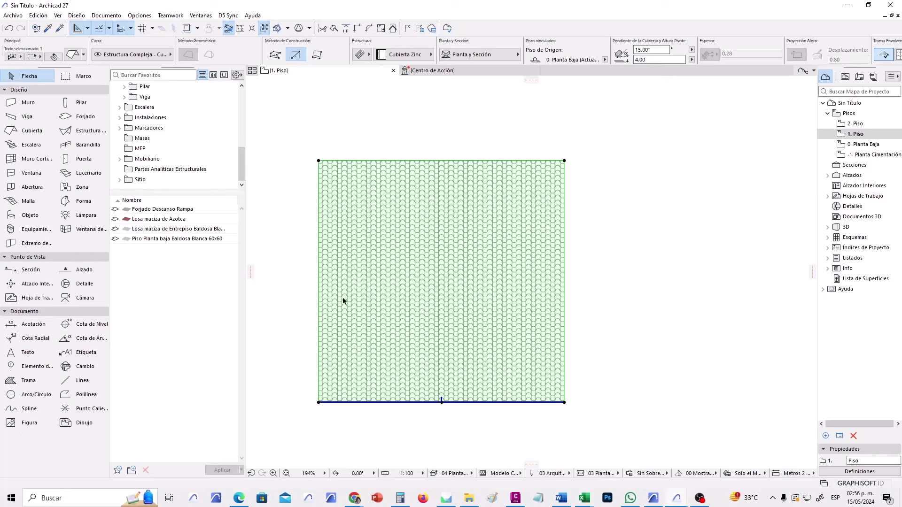
click(517, 55)
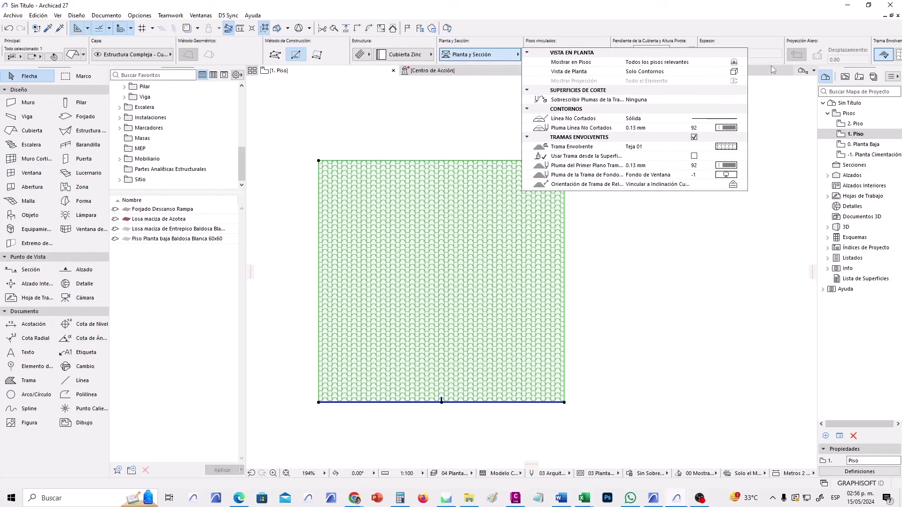
click(742, 72)
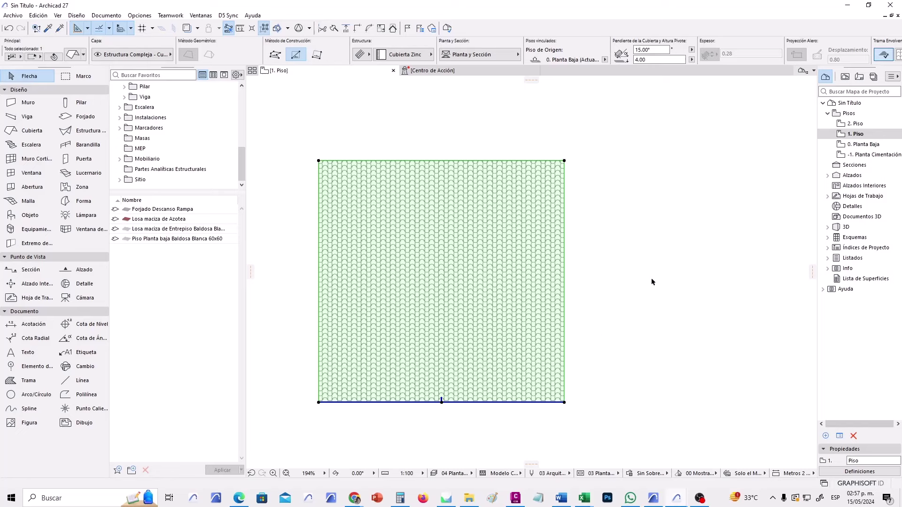
click(631, 280)
scroll(624, 282, down, 2)
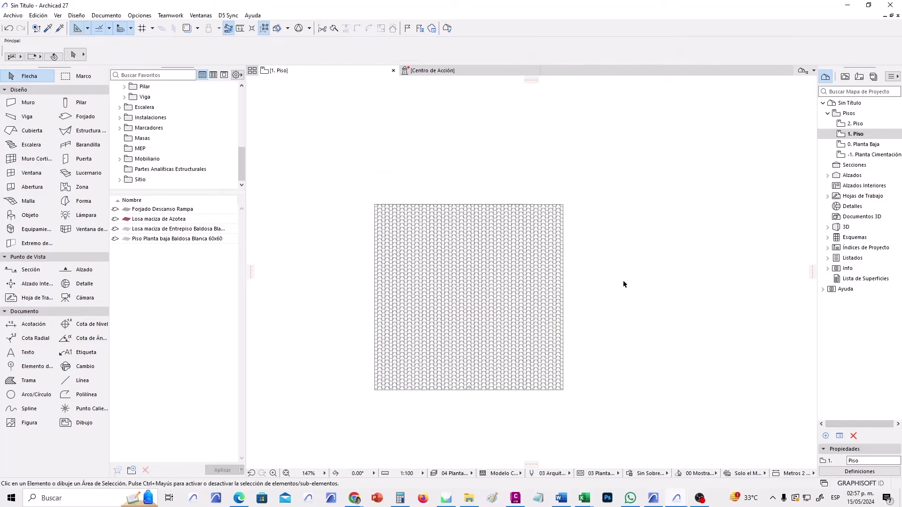
scroll(429, 365, down, 1)
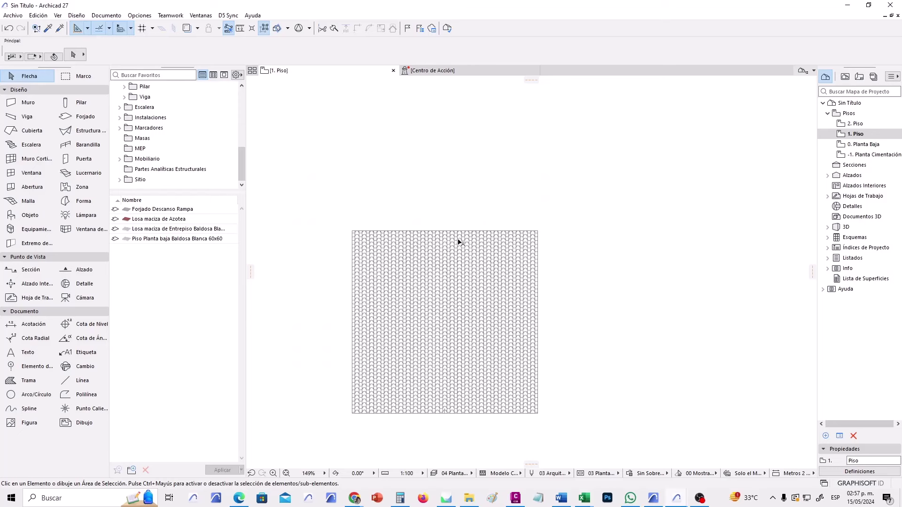
scroll(461, 235, up, 1)
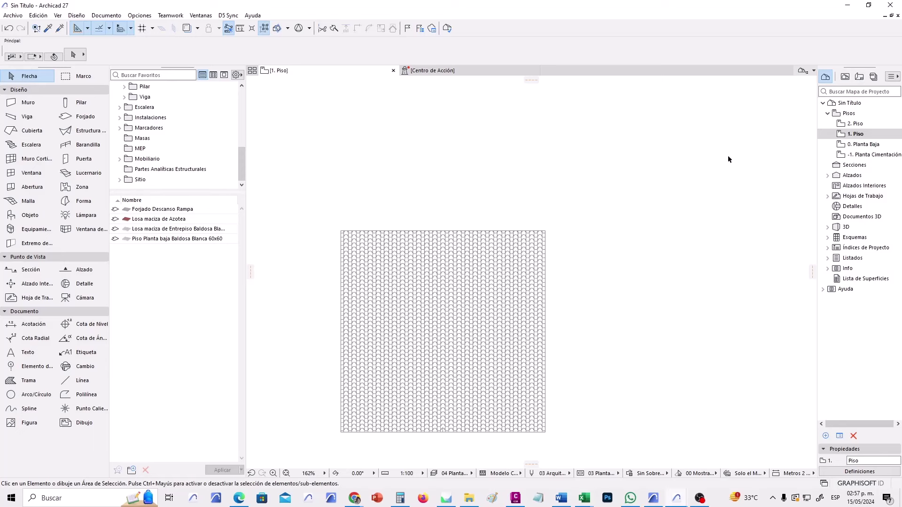
Show the 0. Planta Baja story as a reference trace behind the 1. Piso plan.
click(863, 148)
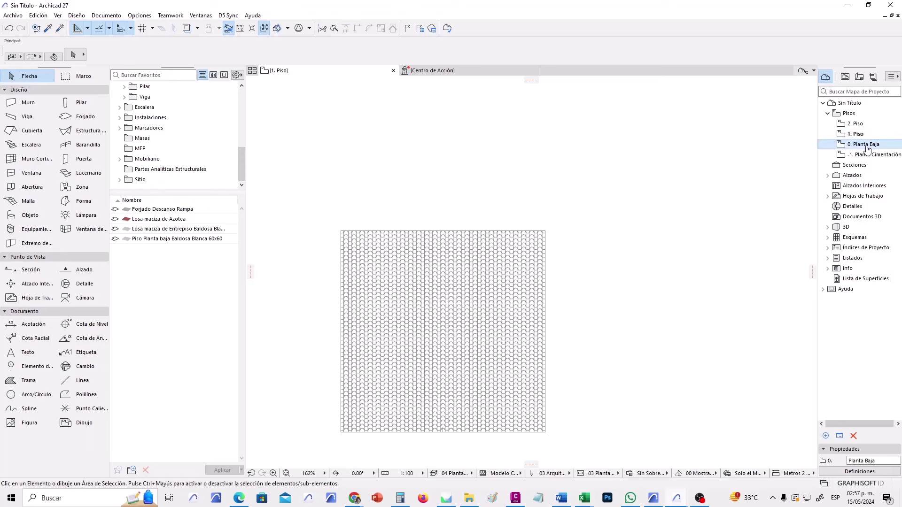
right_click(860, 147)
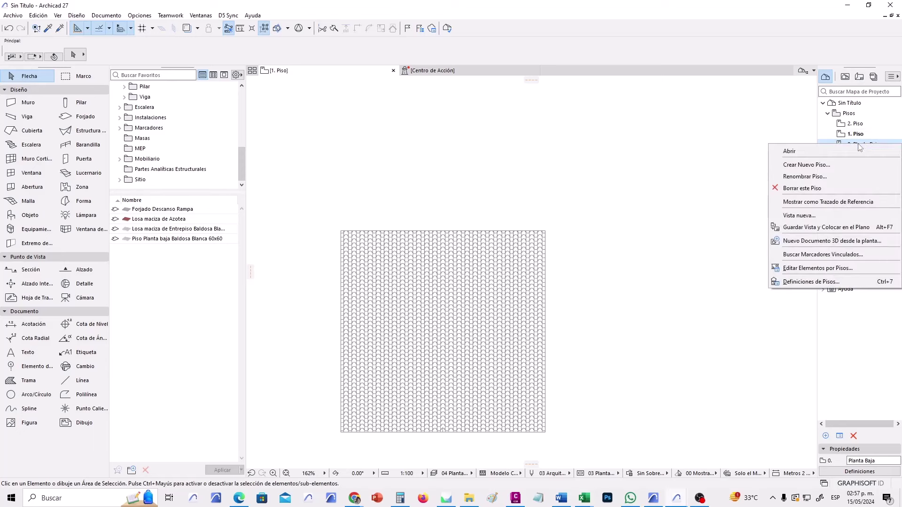
click(824, 203)
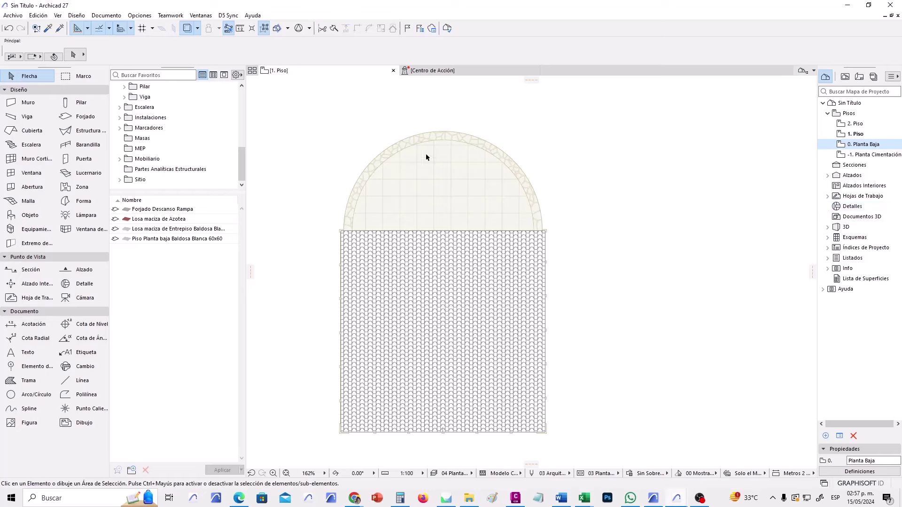
scroll(426, 158, up, 3)
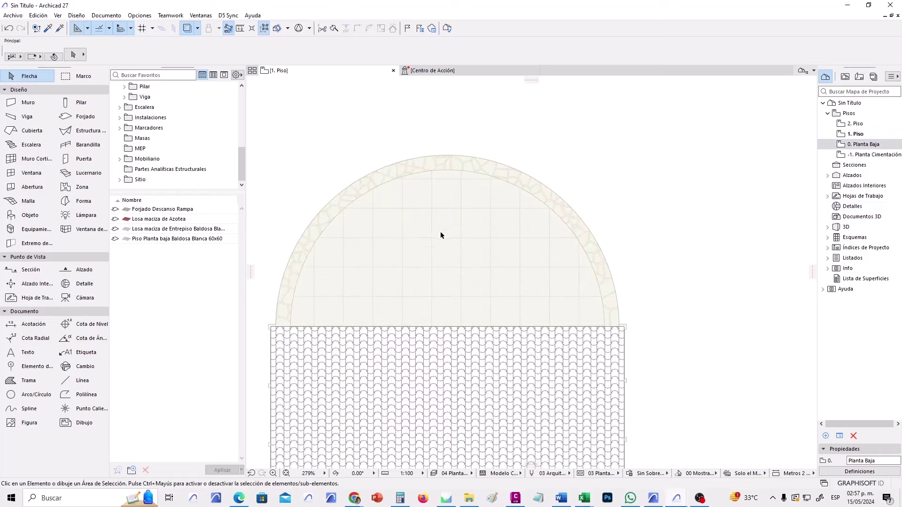
middle_drag(416, 325, 446, 266)
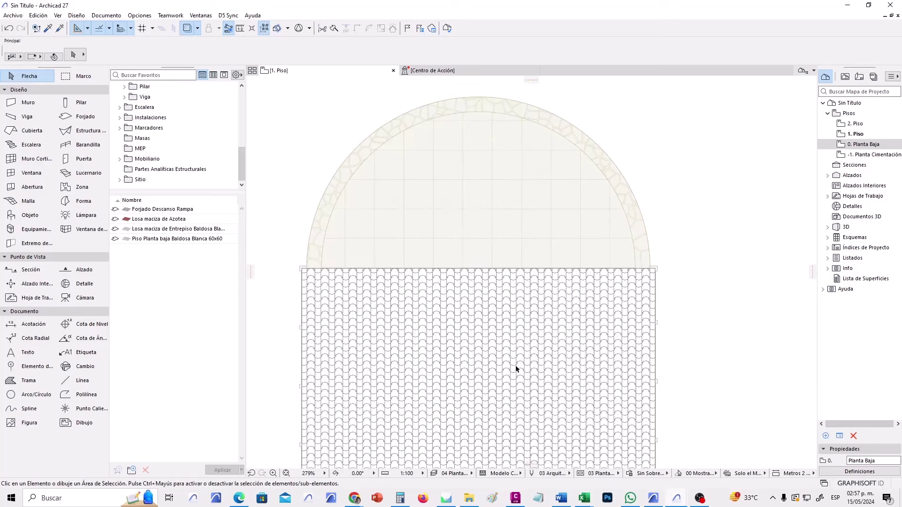
scroll(472, 179, up, 1)
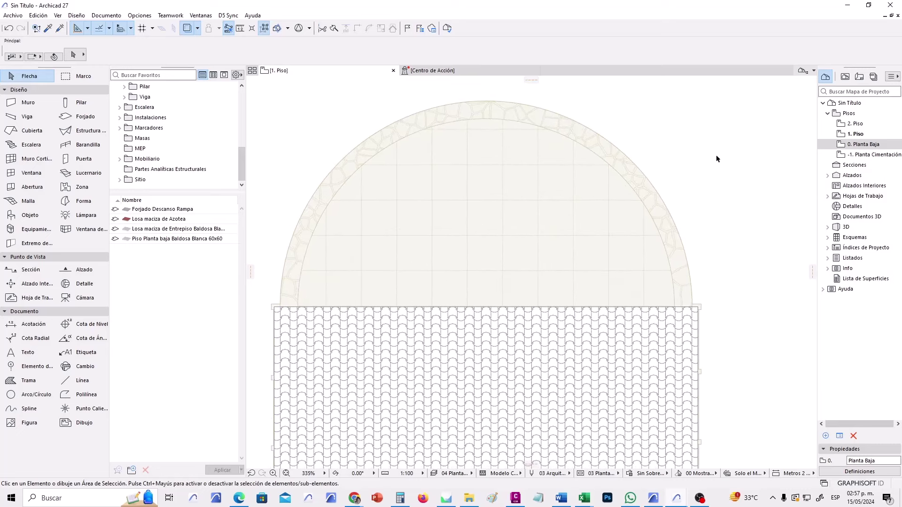
Reapply the ground-floor reference trace and pan and zoom to bring the traced arch into view.
right_click(872, 146)
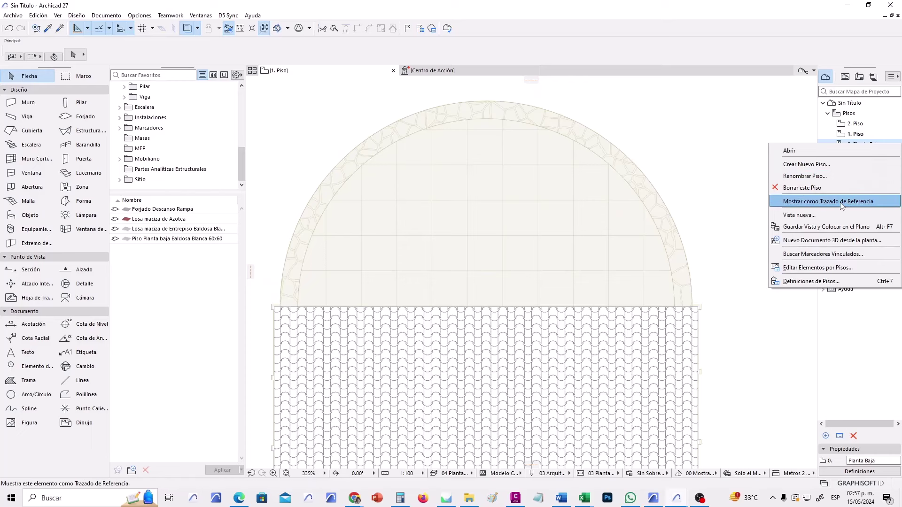
click(841, 201)
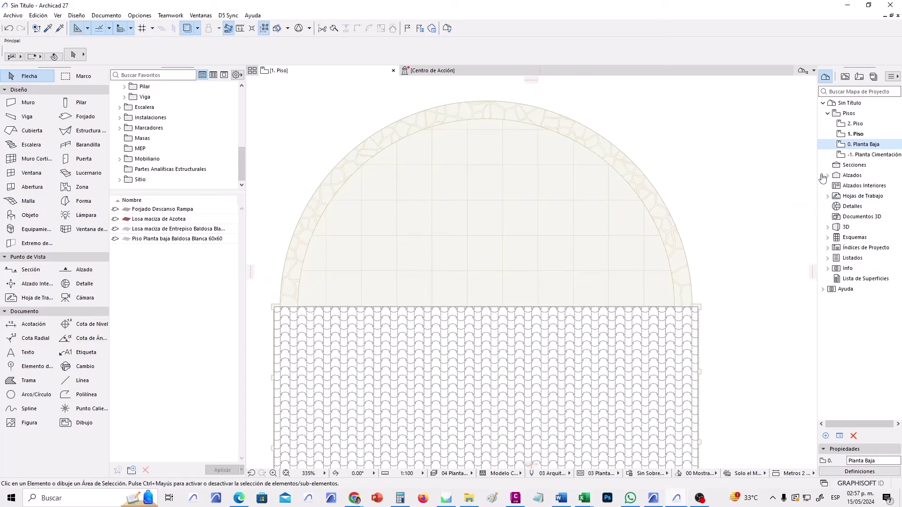
middle_drag(473, 232, 469, 241)
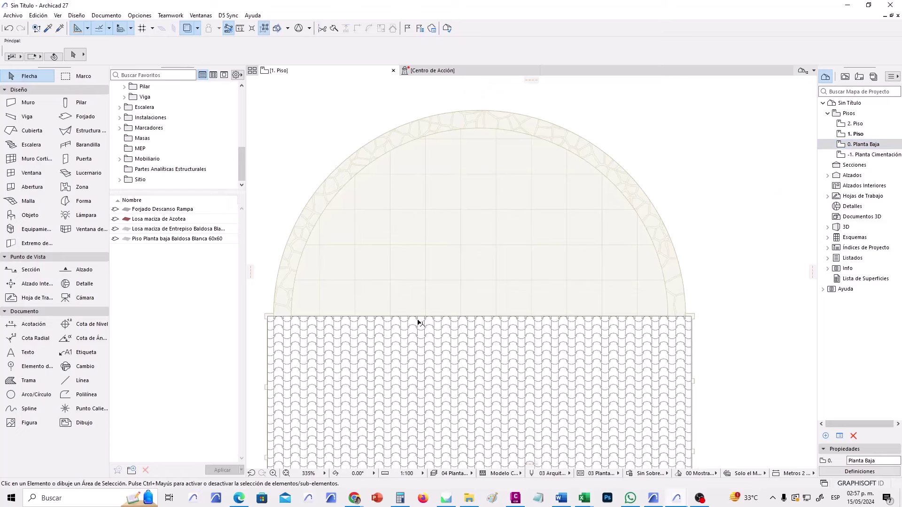
scroll(453, 275, up, 2)
scroll(517, 354, down, 5)
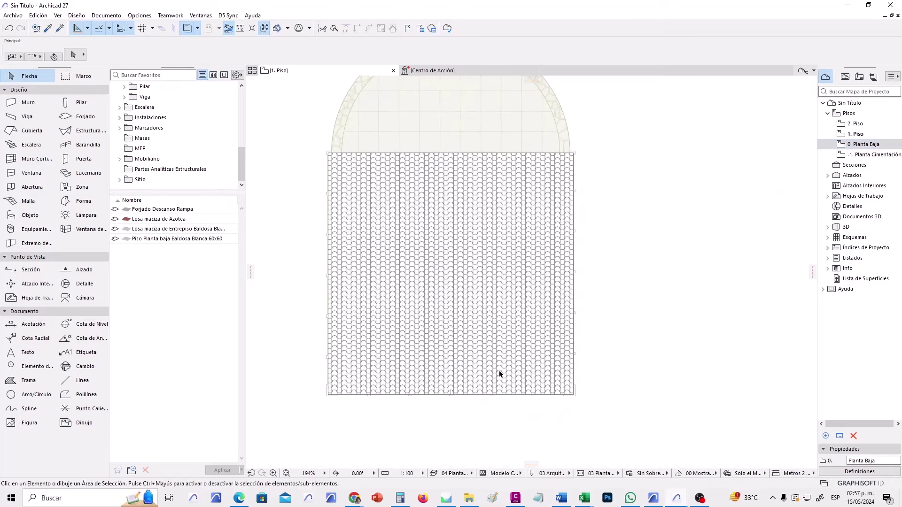
middle_drag(467, 262, 470, 356)
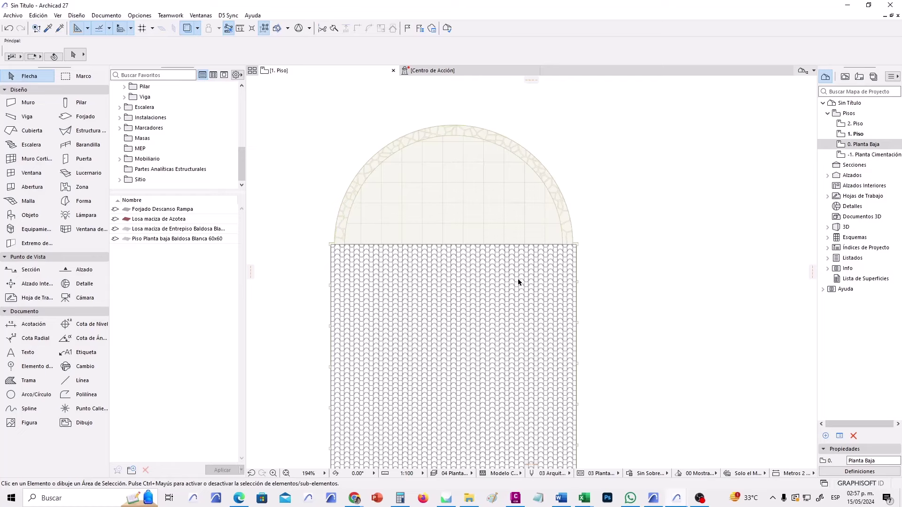
scroll(518, 282, up, 1)
scroll(466, 267, up, 2)
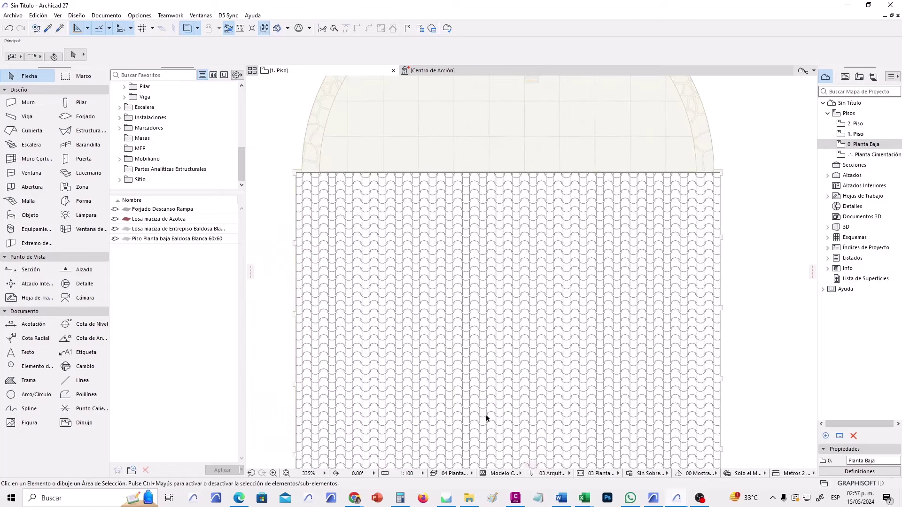
scroll(591, 302, down, 2)
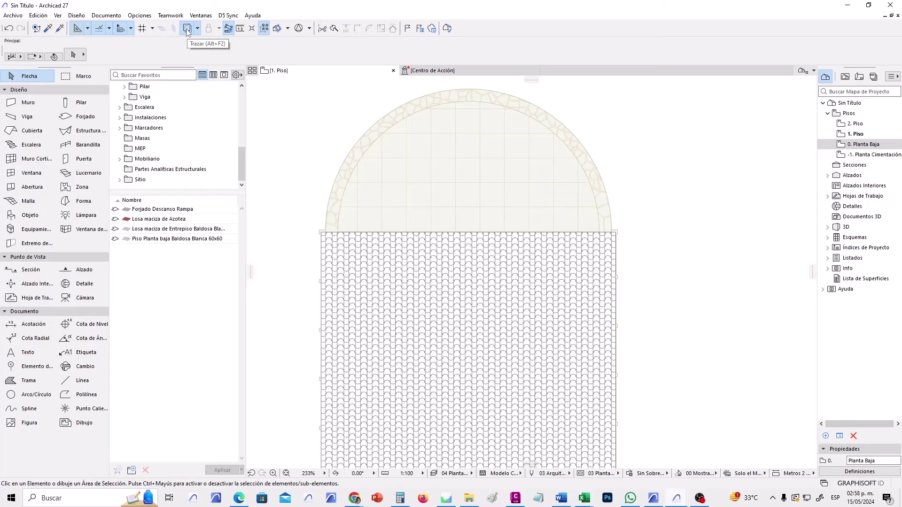
Make zones and hatches transparent in the ground-floor reference trace.
click(187, 29)
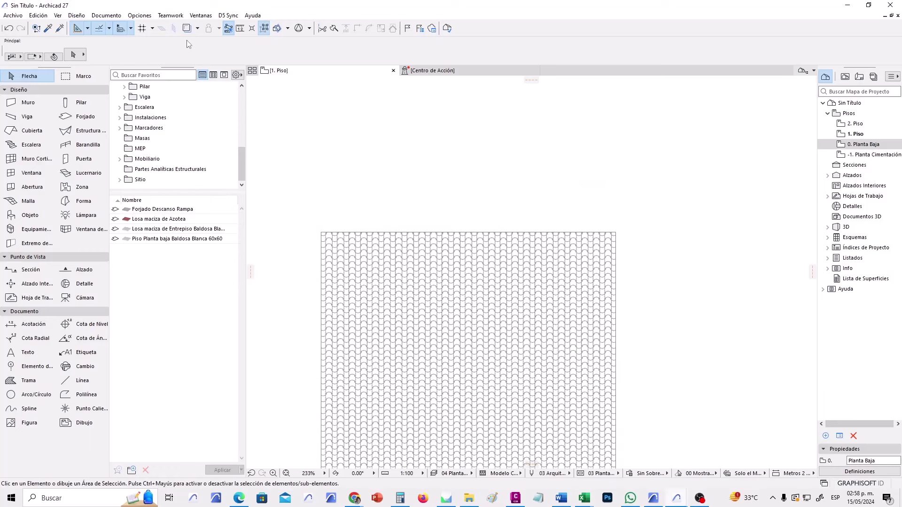
click(187, 29)
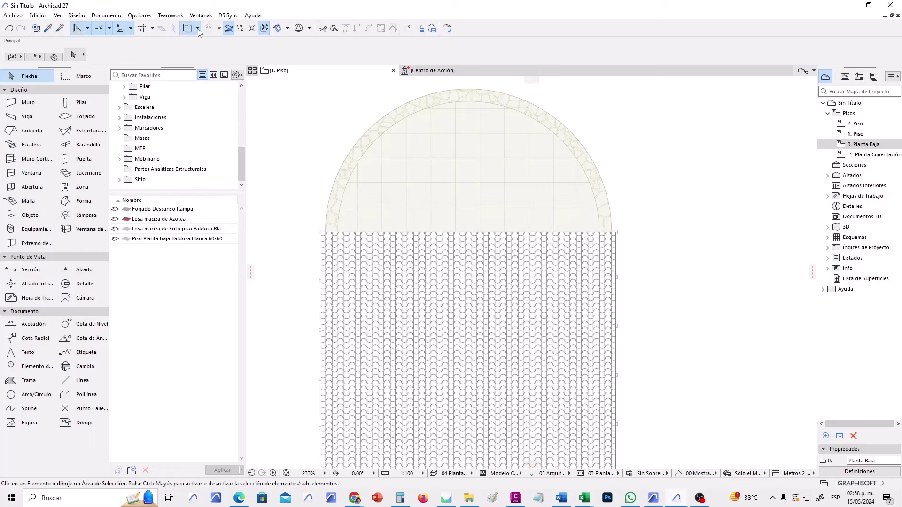
click(198, 29)
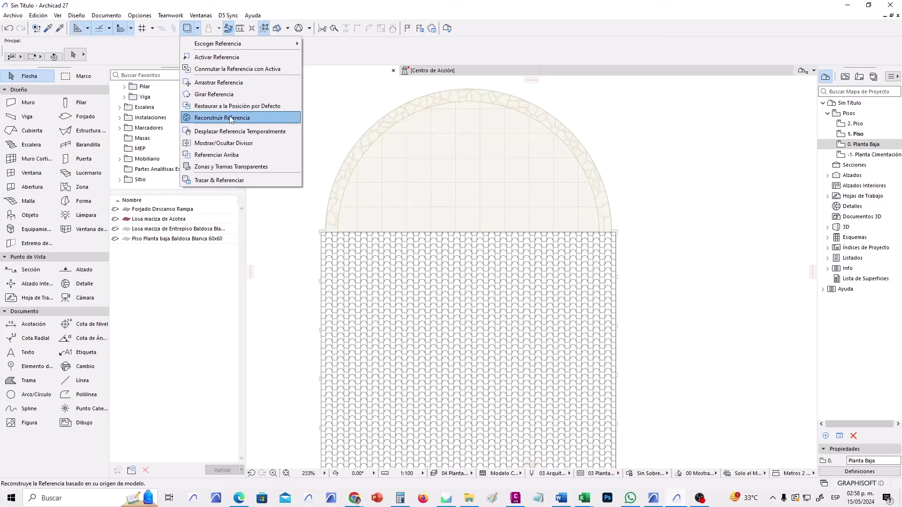
click(271, 168)
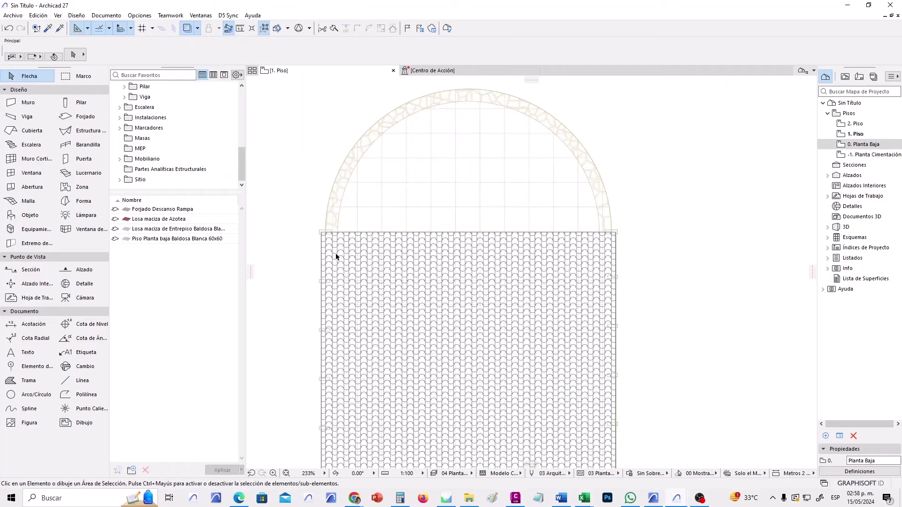
Zoom and pan to about 194% so the whole tiled floor and arch are visible.
scroll(337, 257, up, 8)
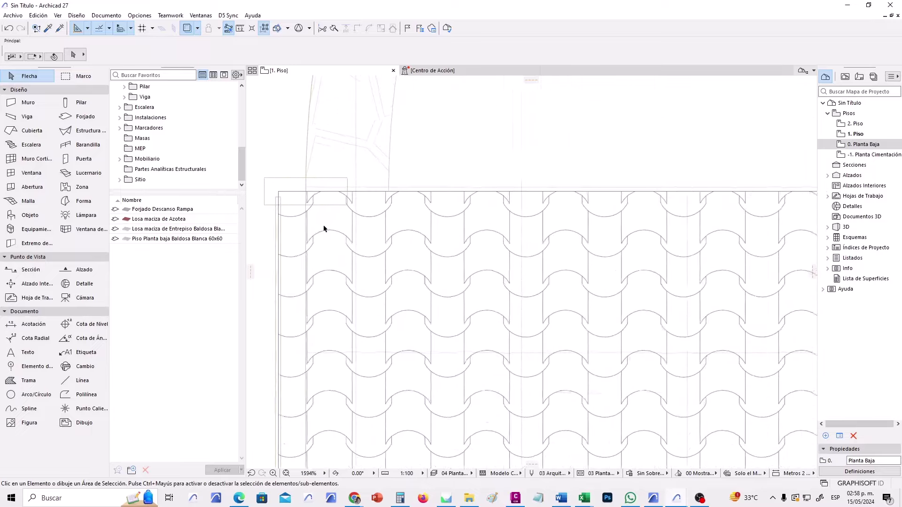
scroll(324, 228, up, 1)
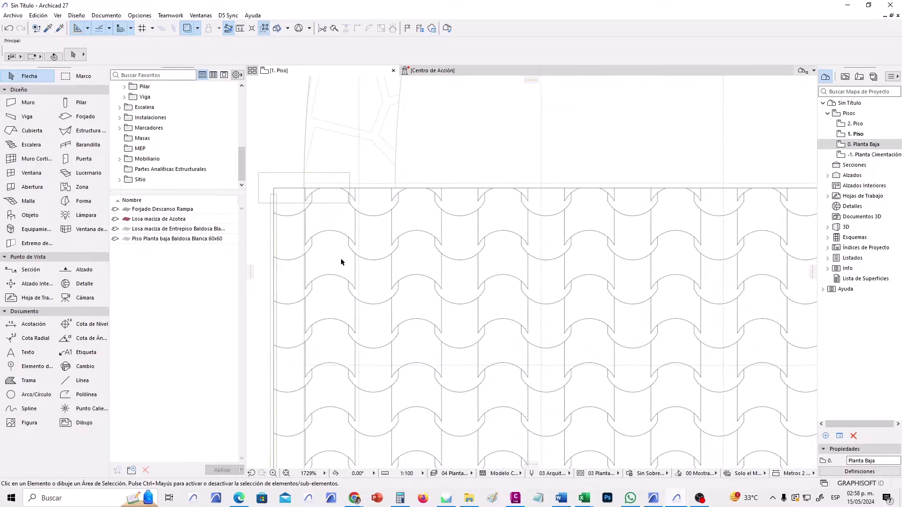
scroll(340, 262, down, 10)
middle_drag(587, 348, 473, 252)
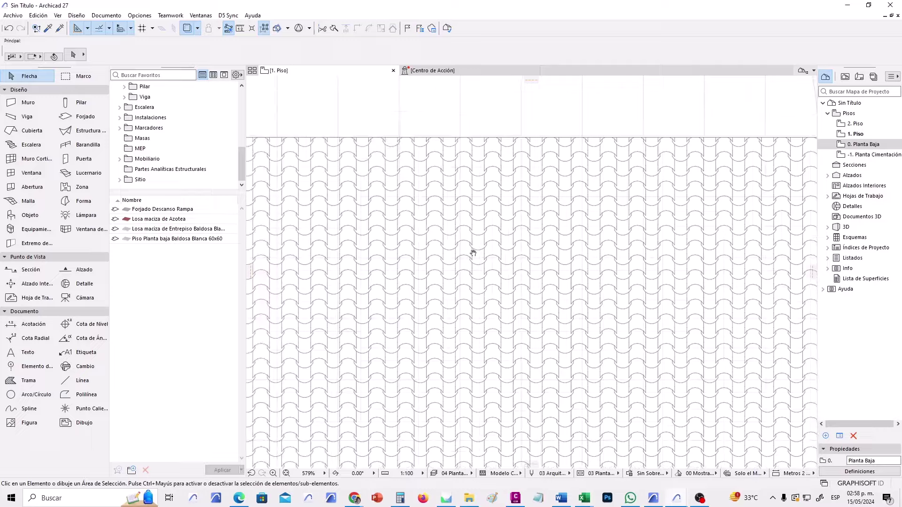
scroll(630, 195, down, 2)
scroll(647, 208, up, 4)
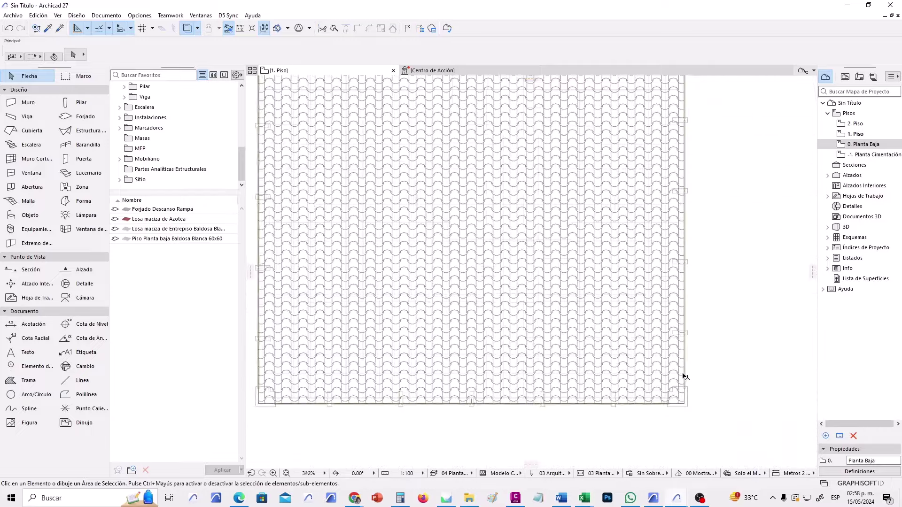
scroll(683, 358, down, 10)
scroll(563, 268, down, 1)
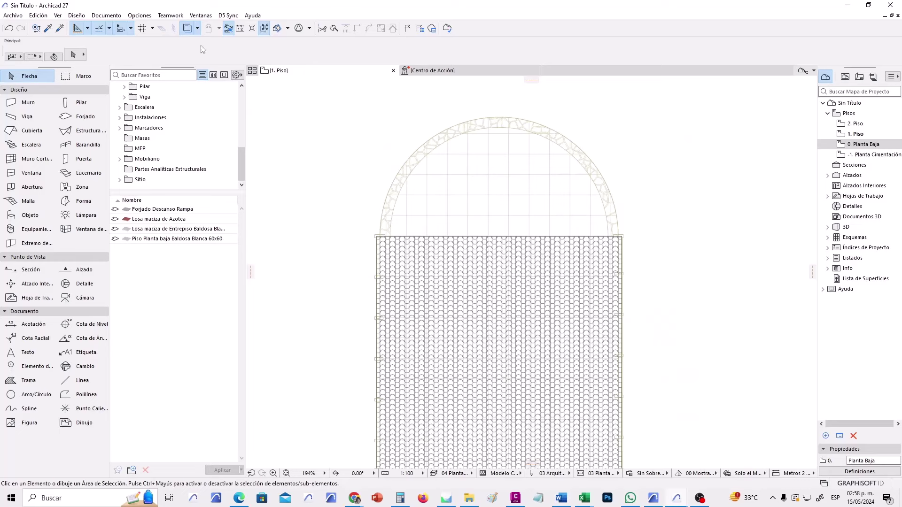
Set the Trace & Reference colour to red (R255 G0 B0) and lower its intensity to a pale pink.
click(198, 28)
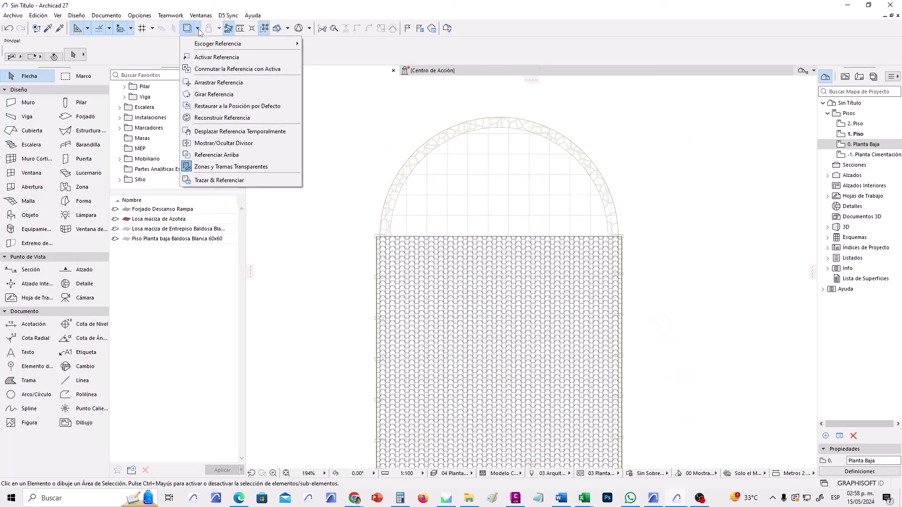
click(226, 182)
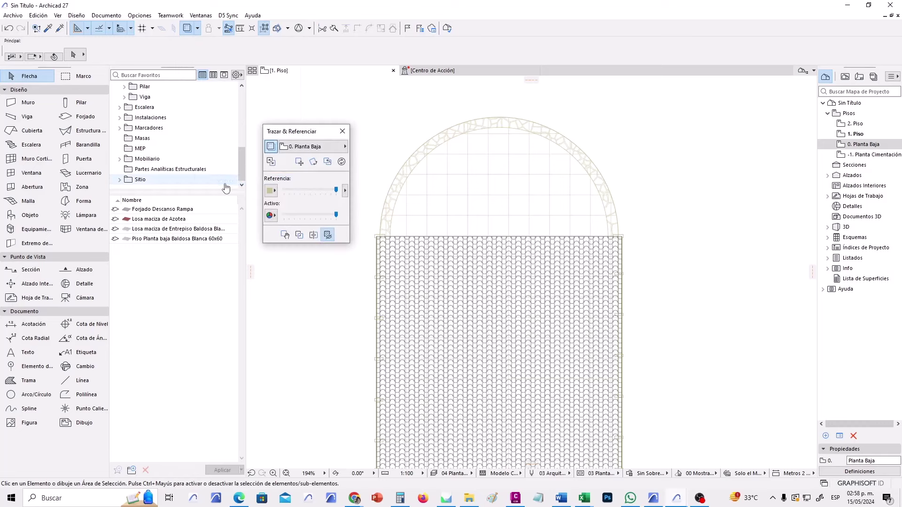
click(275, 191)
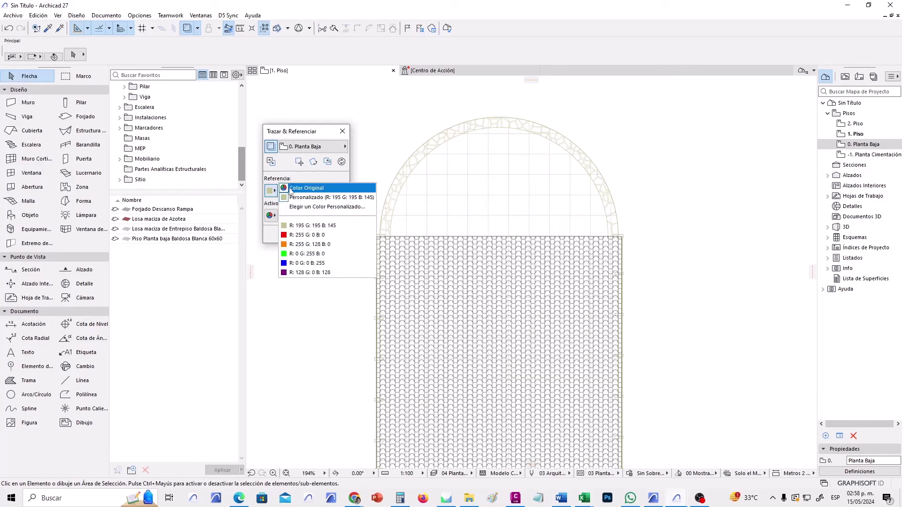
click(290, 189)
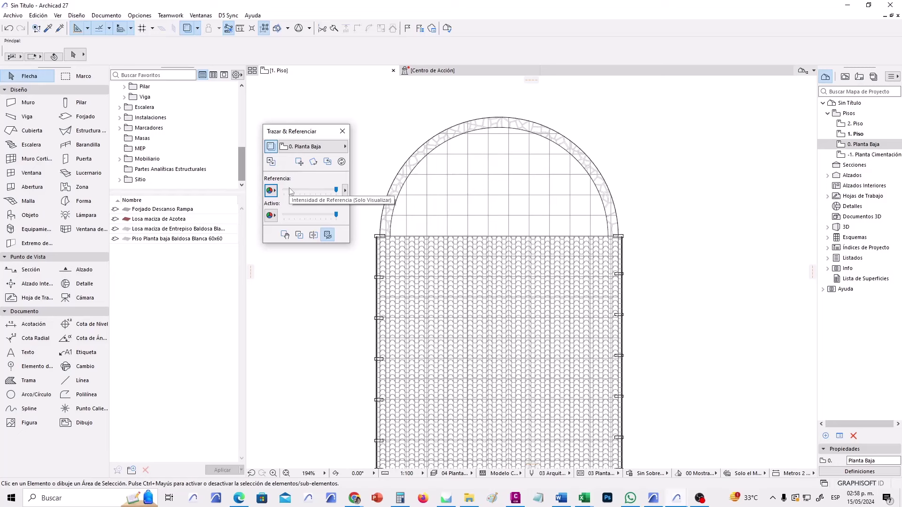
click(273, 191)
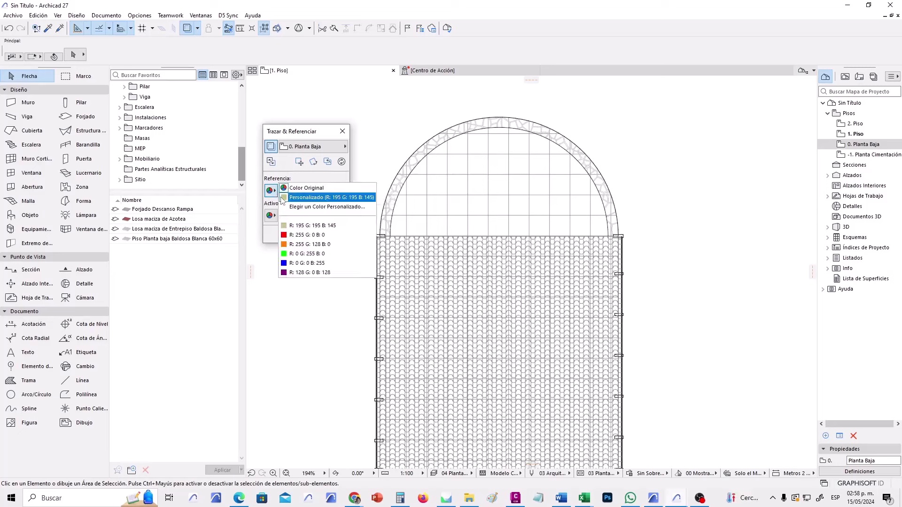
click(337, 206)
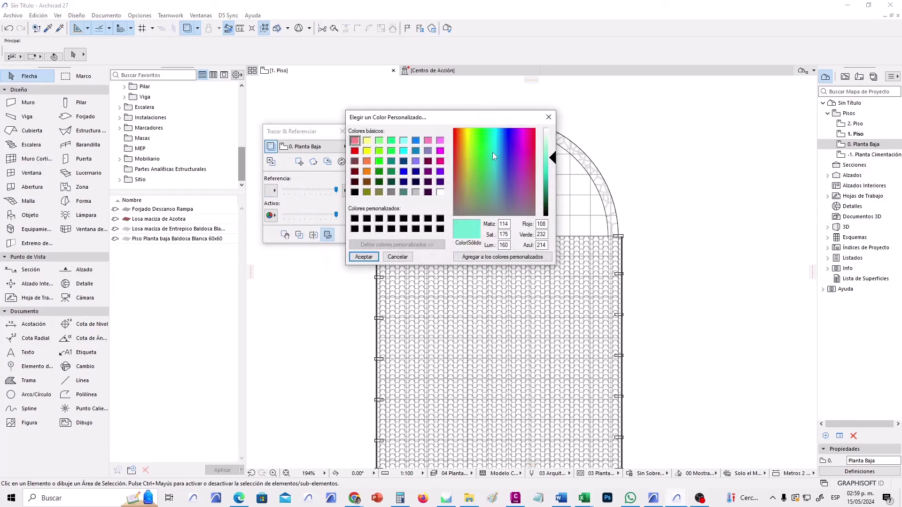
click(363, 256)
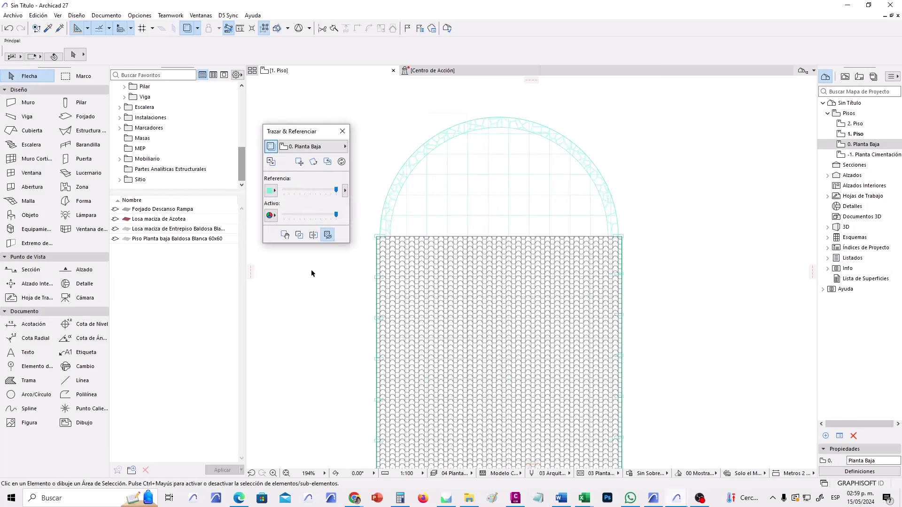
click(271, 190)
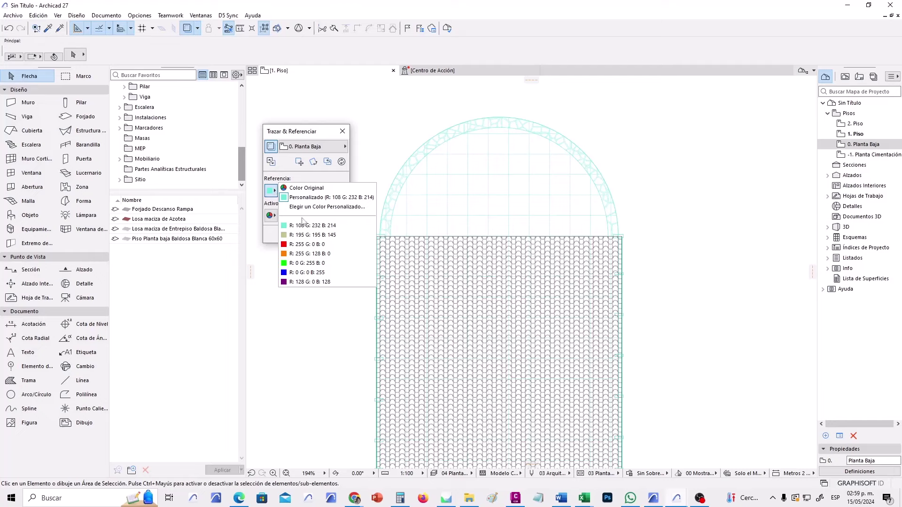
click(306, 247)
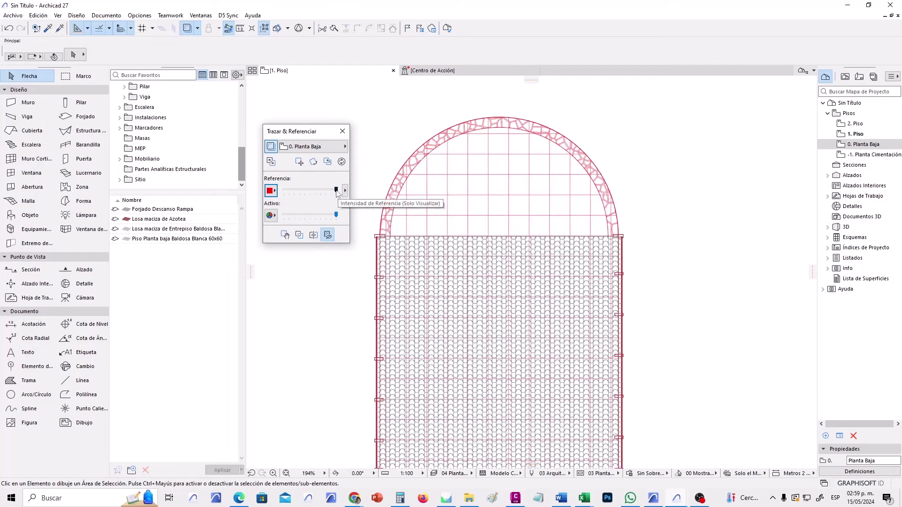
mouse_move(336, 190)
mouse_down()
mouse_move(286, 191)
mouse_move(326, 191)
mouse_move(307, 195)
mouse_up()
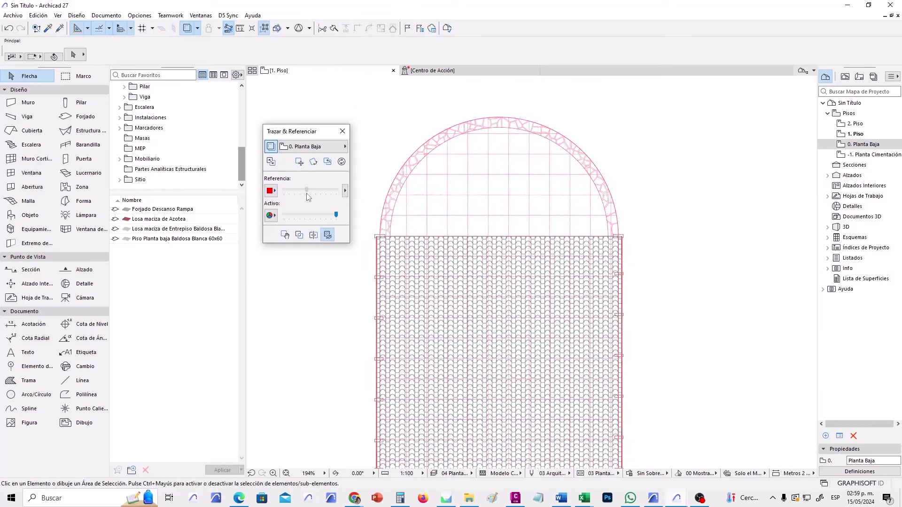
Exclude figures, zones and hot spots from the reference trace's Elementos Visibles list.
click(345, 190)
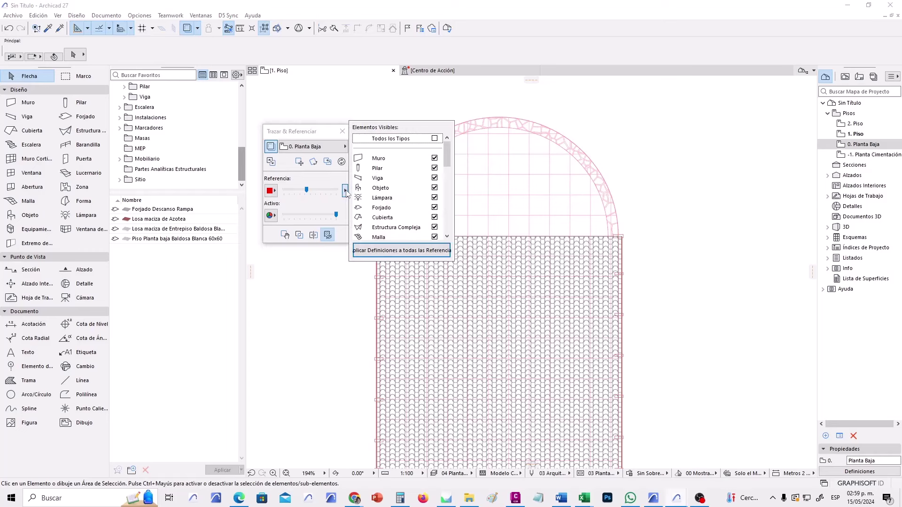
drag(447, 158, 455, 205)
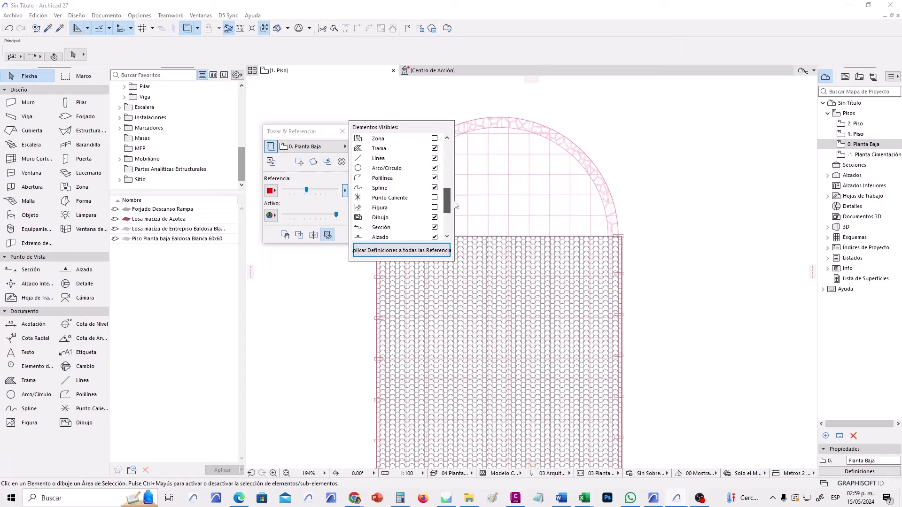
click(398, 209)
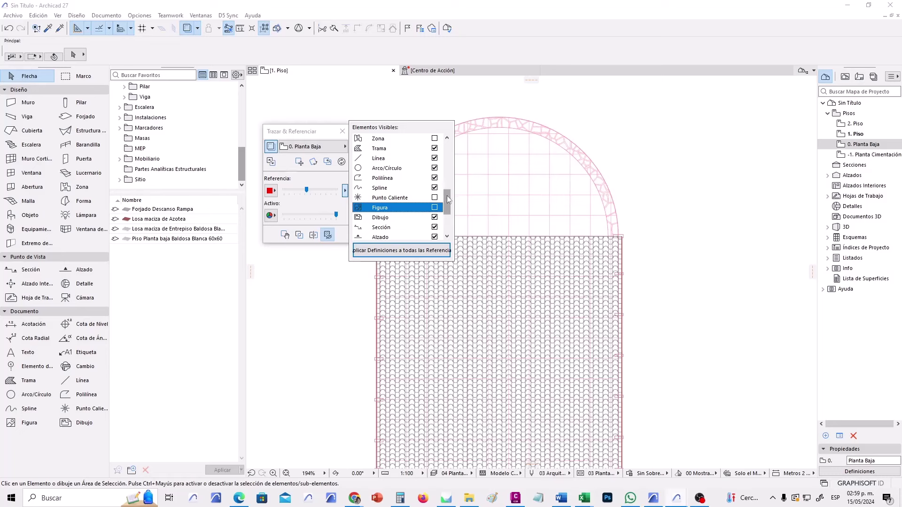
drag(447, 195, 446, 144)
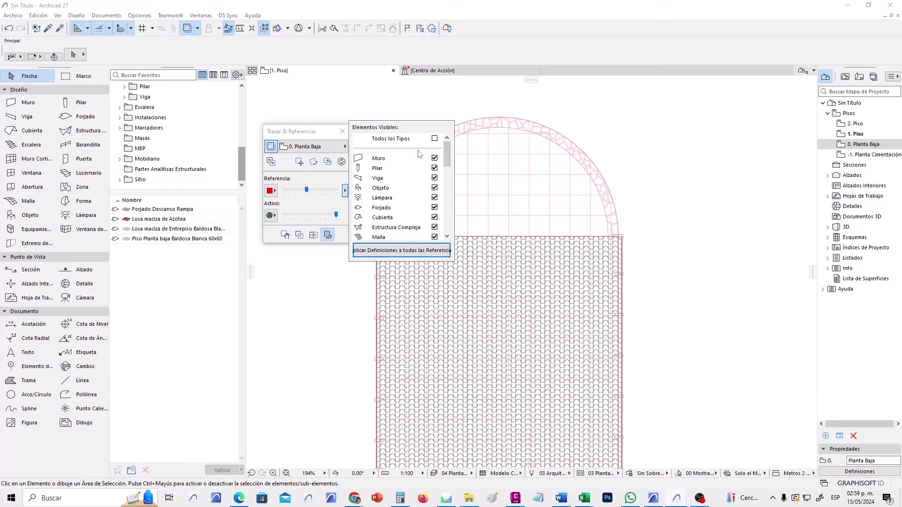
mouse_move(446, 155)
mouse_down()
mouse_move(445, 227)
mouse_move(449, 170)
mouse_up()
Close the trace settings and zoom into the tiled area's top-left corner.
click(316, 137)
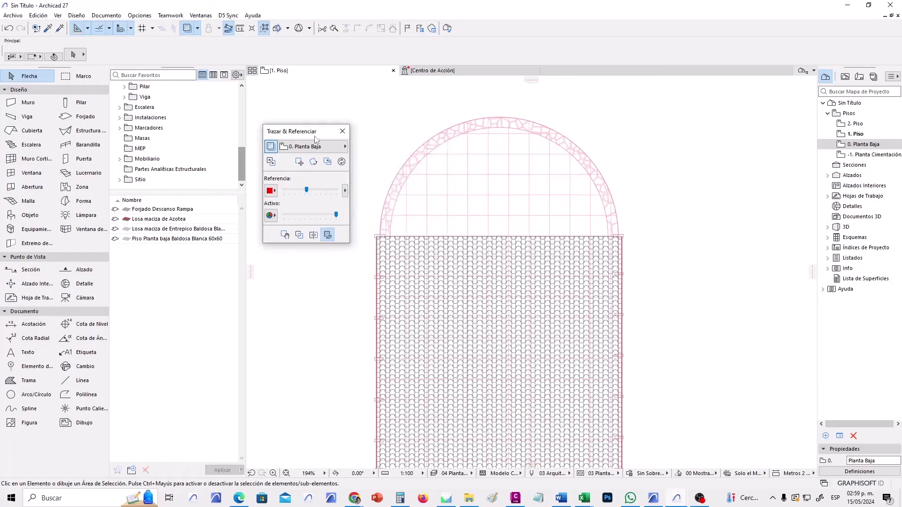
click(342, 134)
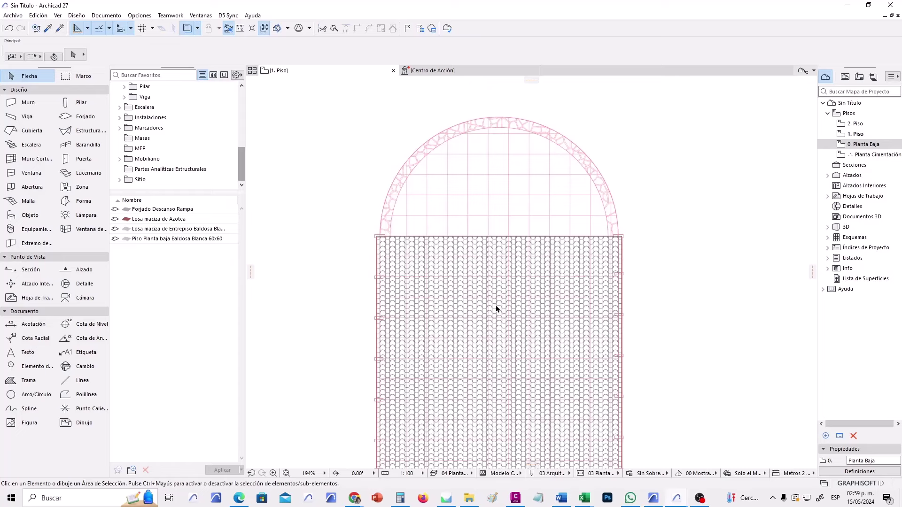
middle_drag(497, 312, 491, 316)
scroll(531, 166, up, 3)
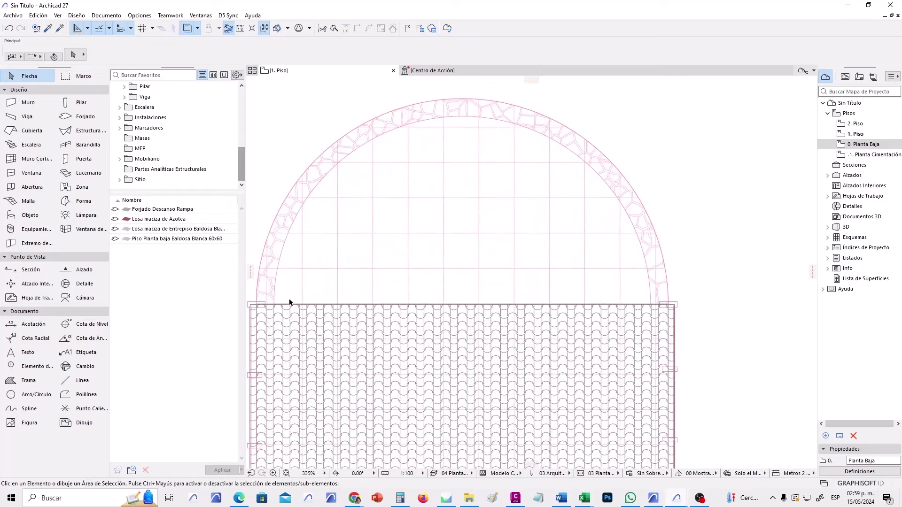
middle_drag(260, 306, 277, 324)
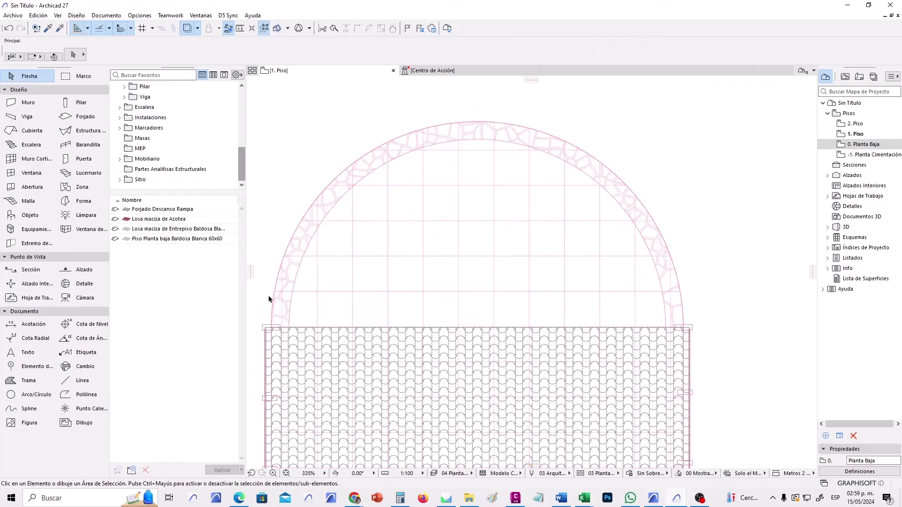
middle_drag(406, 318, 499, 288)
scroll(381, 306, up, 3)
scroll(380, 306, up, 8)
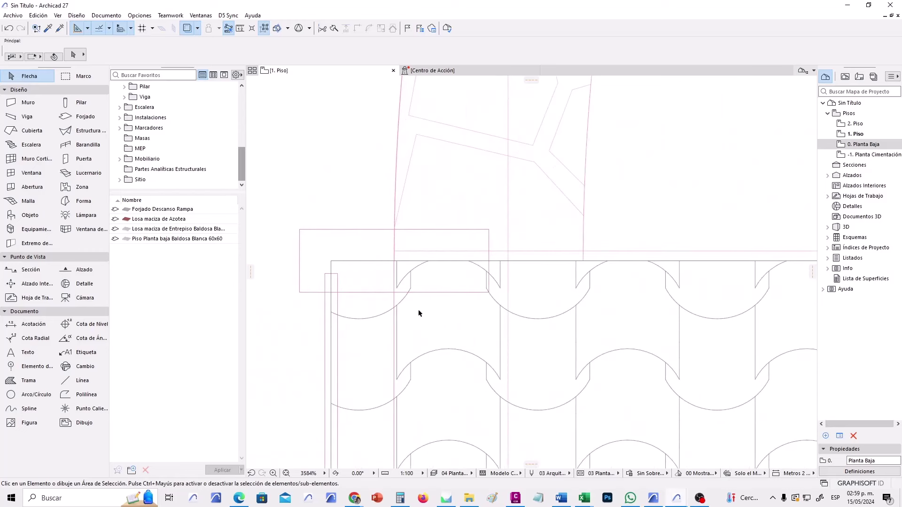
Select the zinc roof and insert a new node on its top edge.
click(524, 263)
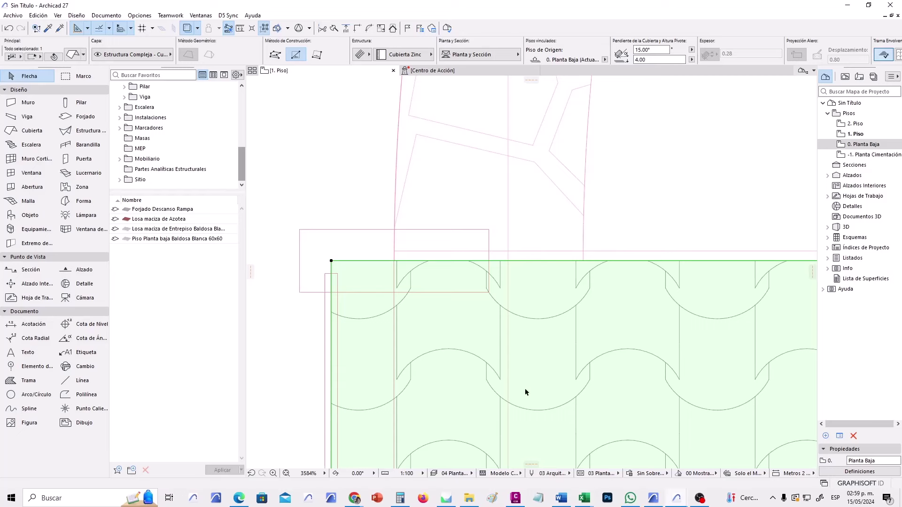
click(533, 261)
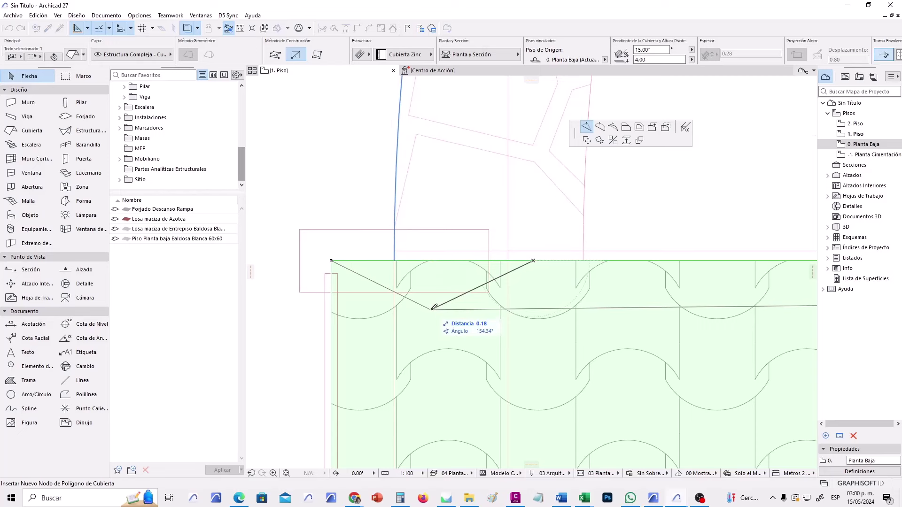
click(395, 260)
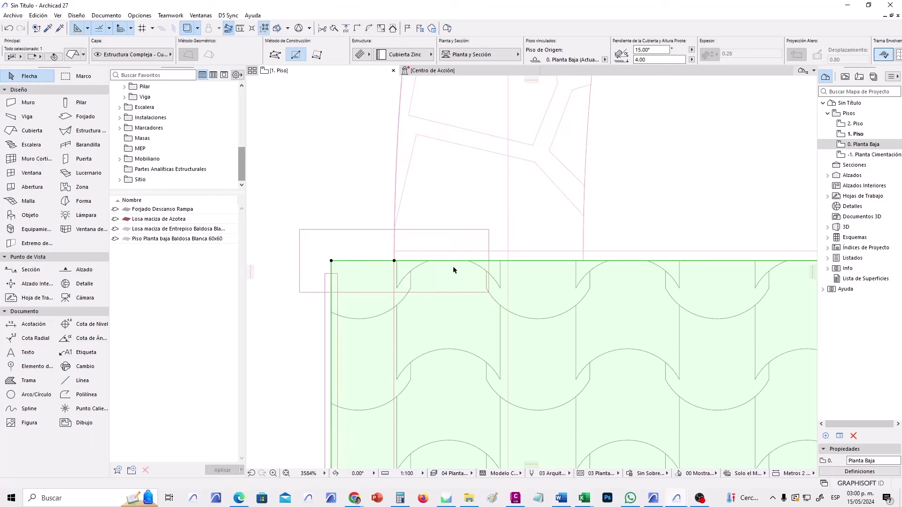
scroll(500, 244, down, 10)
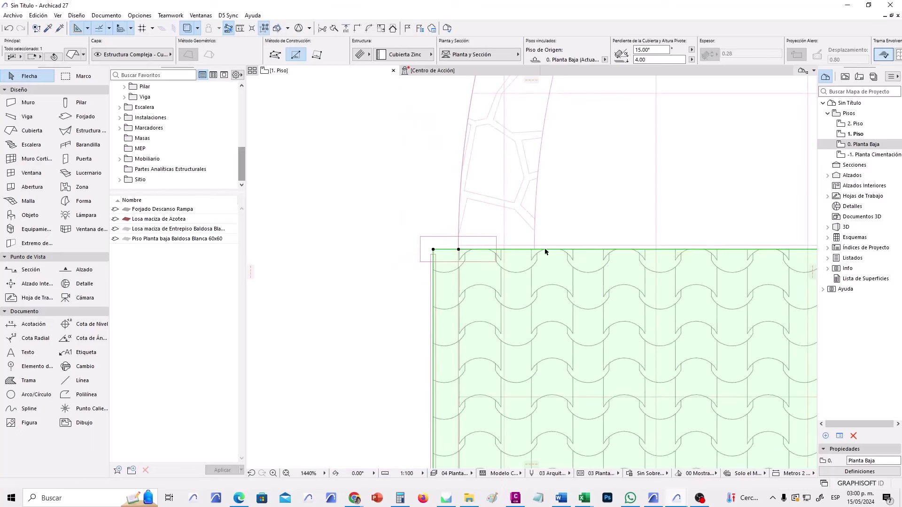
scroll(739, 282, up, 8)
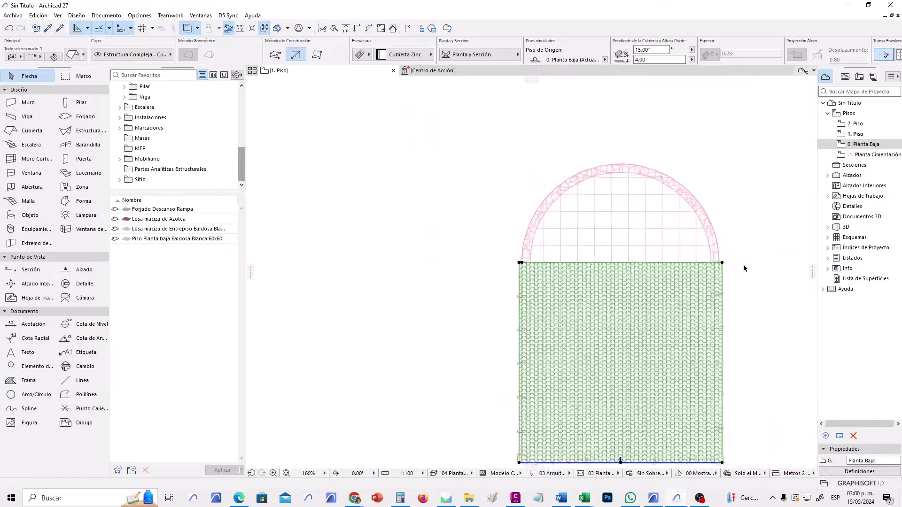
scroll(677, 262, up, 4)
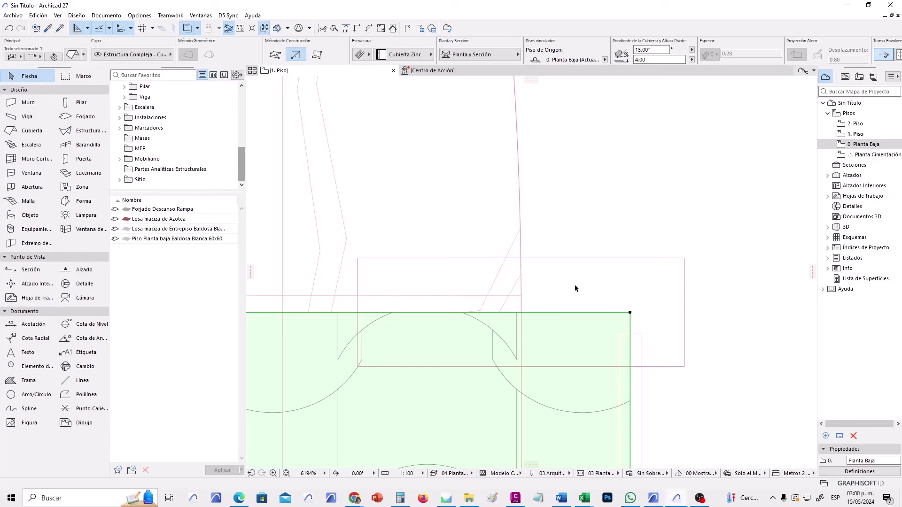
Insert another node near the roof's top-right corner and centre the arch and roof in view.
click(562, 312)
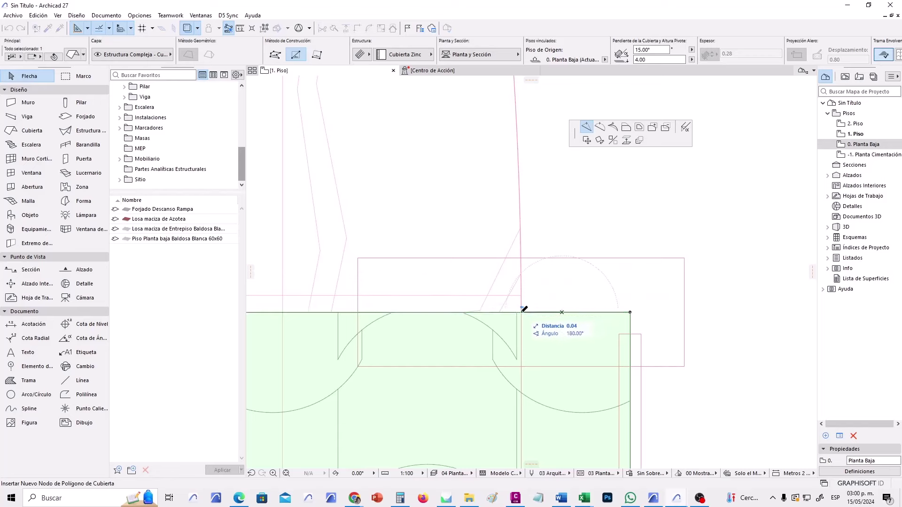
click(524, 309)
scroll(530, 315, up, 5)
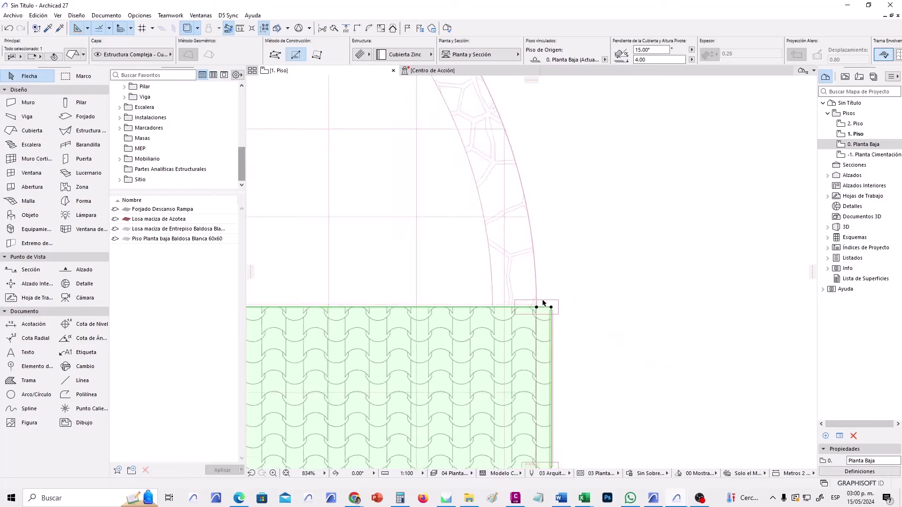
scroll(542, 303, down, 5)
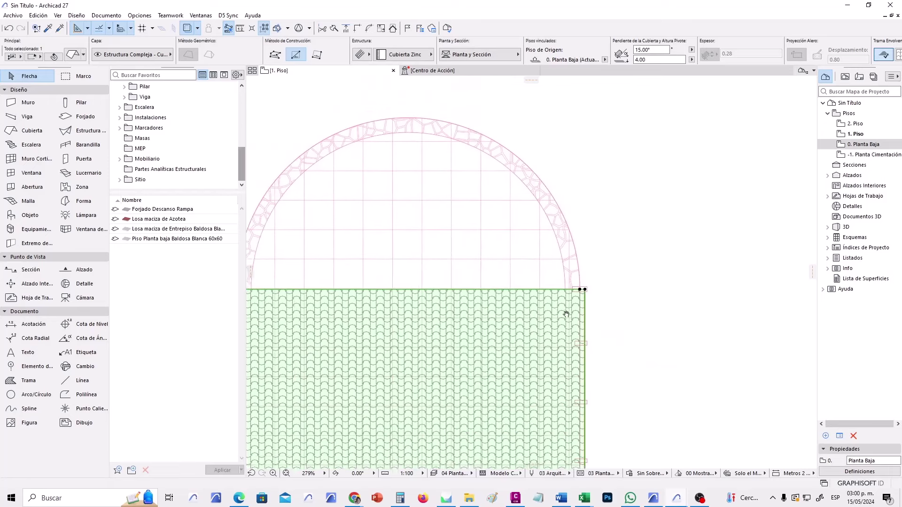
middle_drag(566, 314, 615, 340)
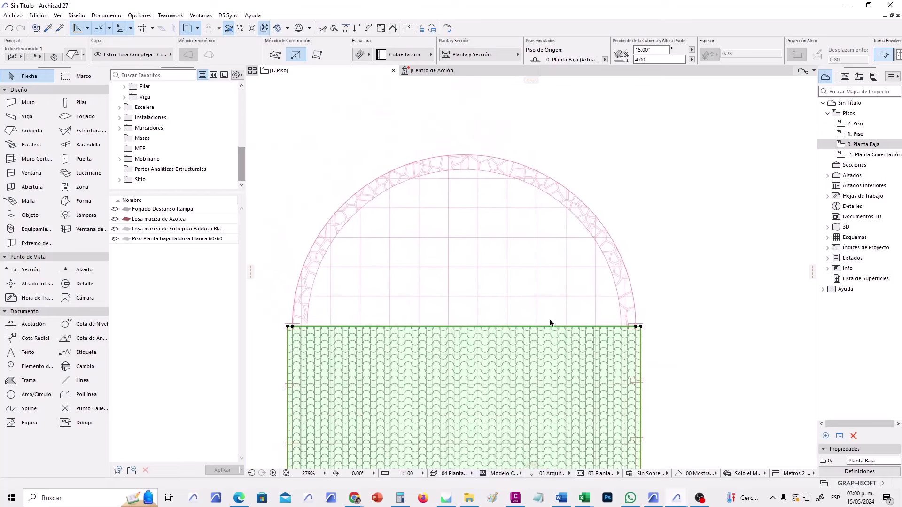
scroll(375, 356, up, 2)
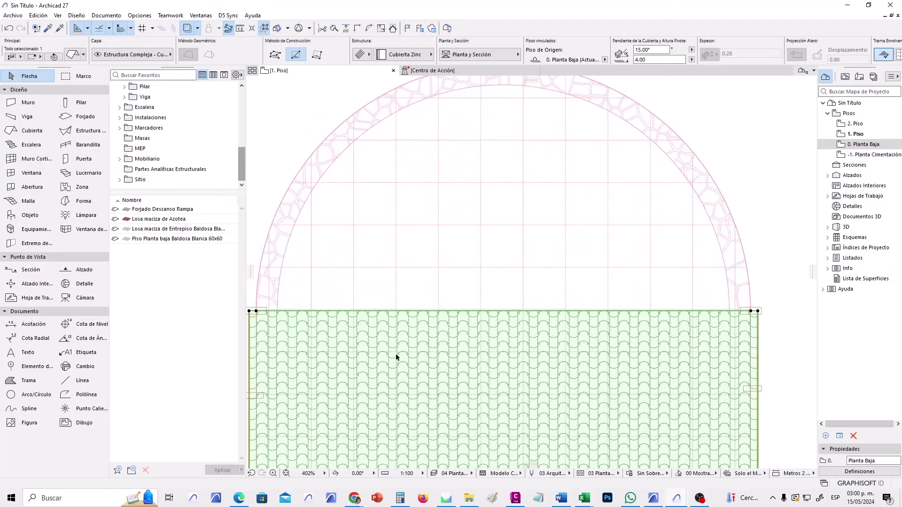
middle_drag(502, 292, 517, 298)
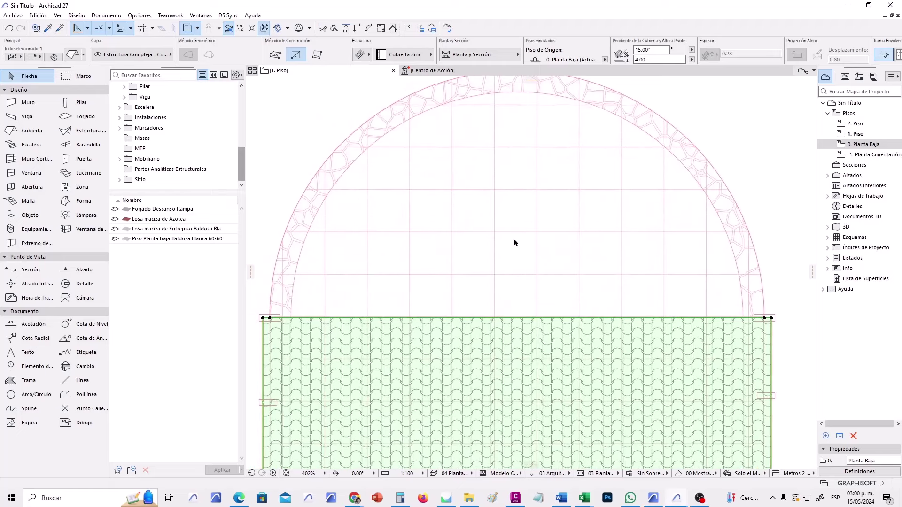
Bend the roof's top edge into a 3.50 radius arc reaching the arch apex.
click(508, 319)
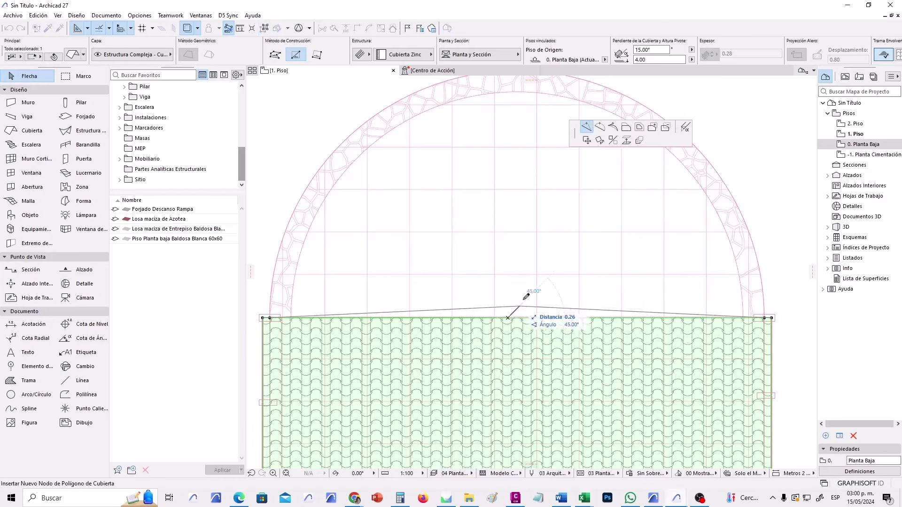
click(600, 128)
scroll(511, 270, up, 3)
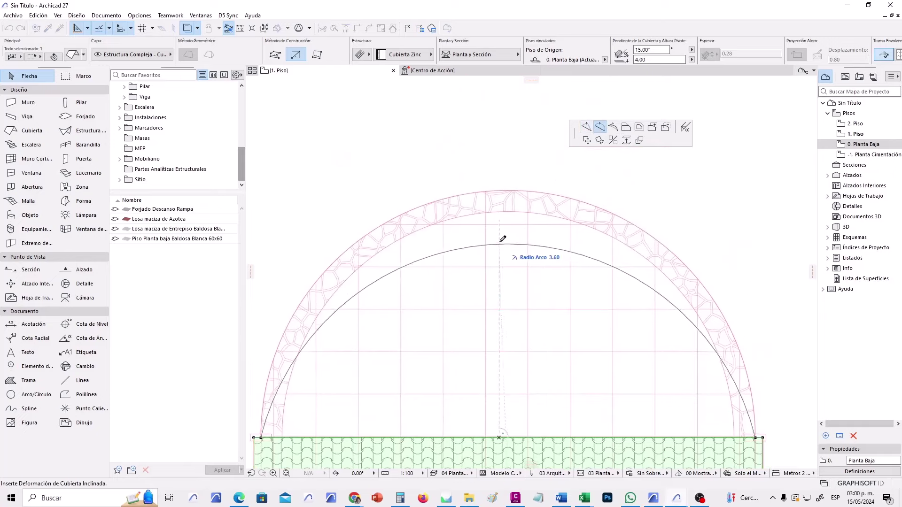
click(505, 188)
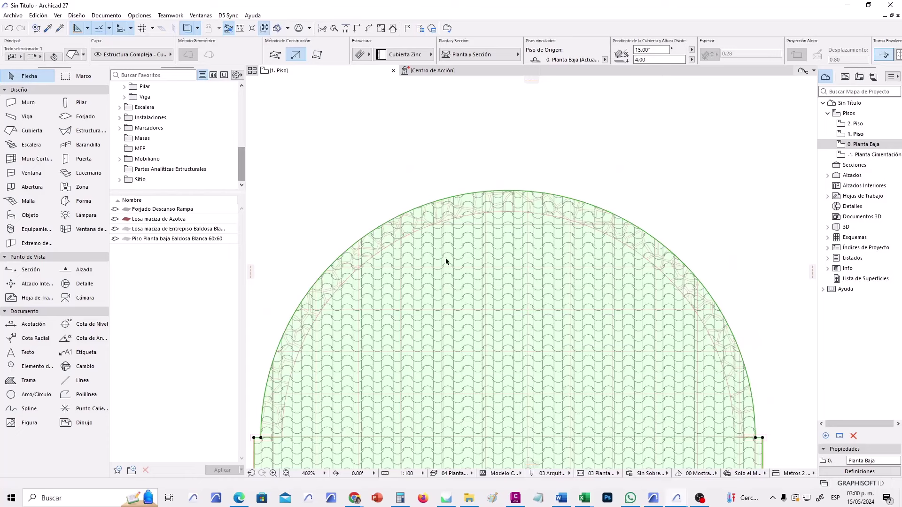
scroll(451, 236, up, 1)
scroll(545, 275, up, 1)
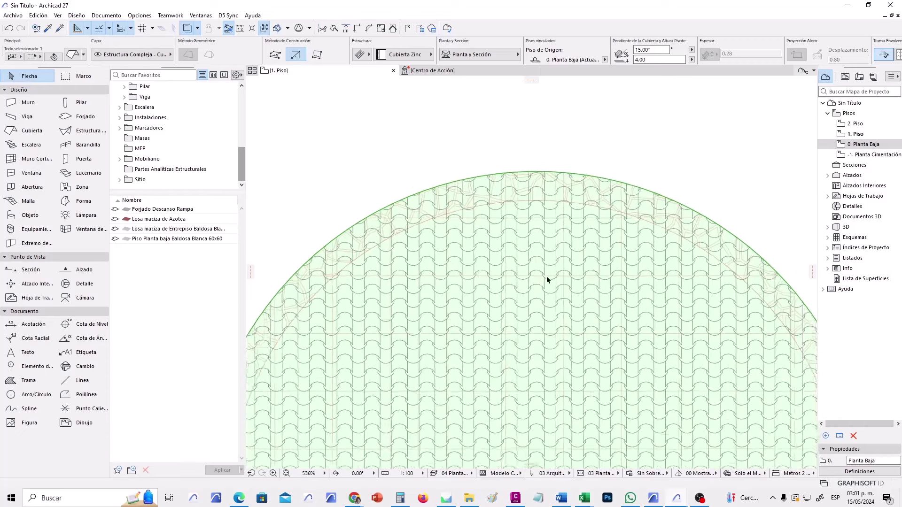
middle_drag(495, 283, 465, 327)
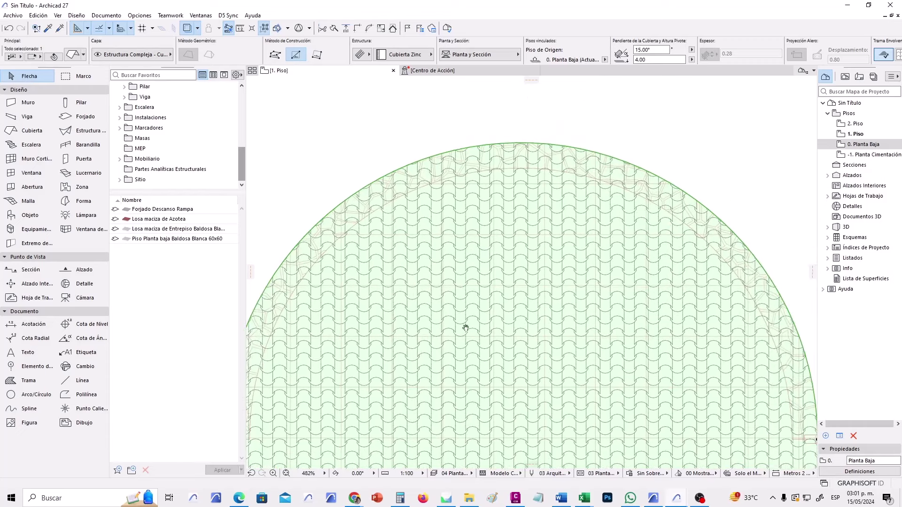
click(529, 144)
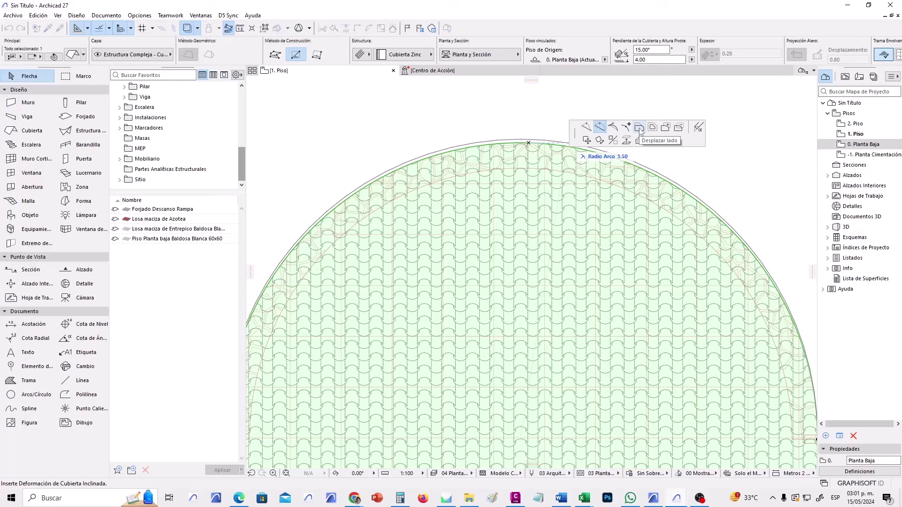
Offset the roof's curved edge by 0.15.
click(639, 127)
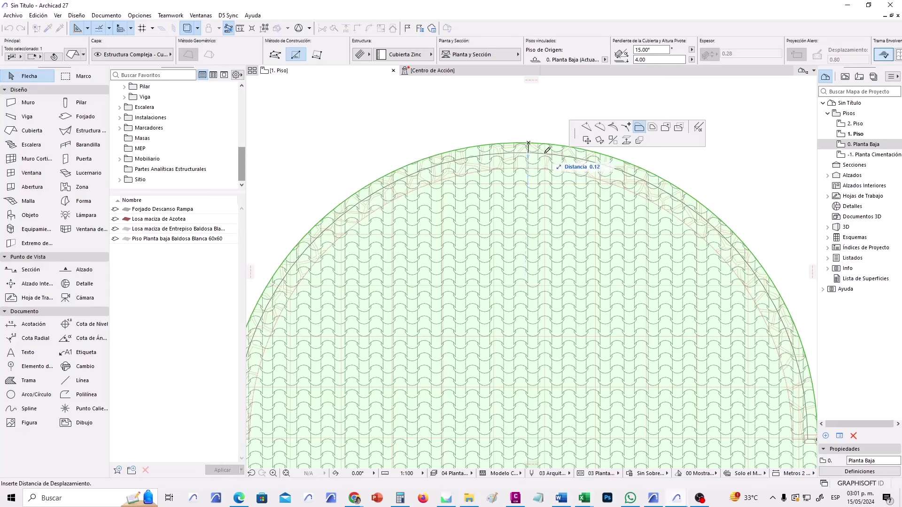
key(Tab)
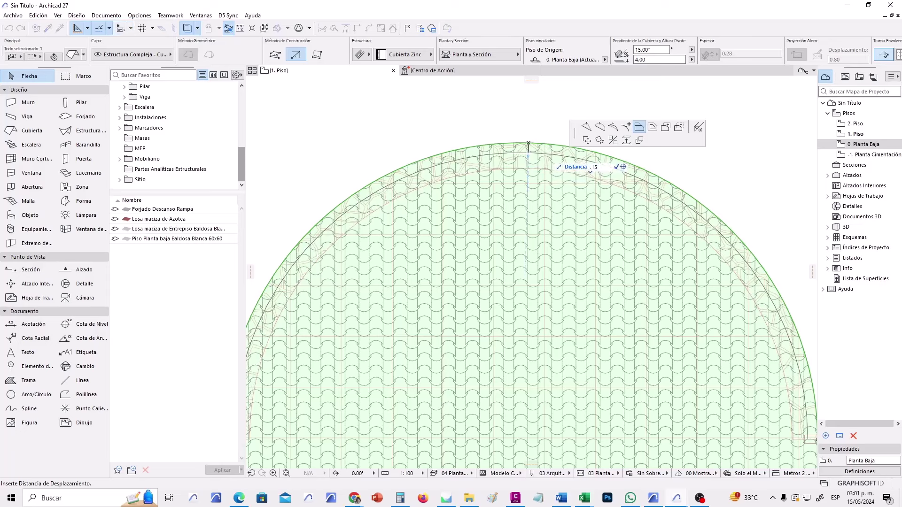
text(.15)
key(Return)
scroll(528, 154, down, 3)
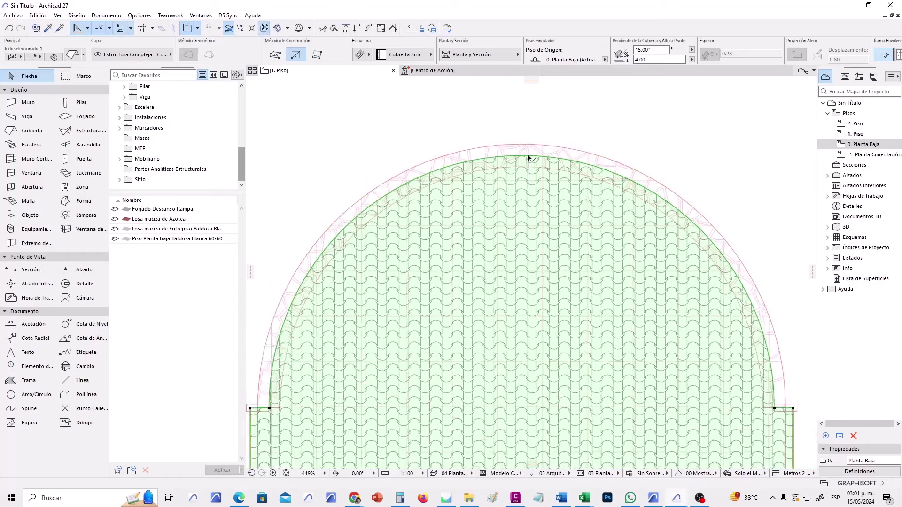
scroll(375, 328, up, 3)
middle_drag(354, 350, 293, 407)
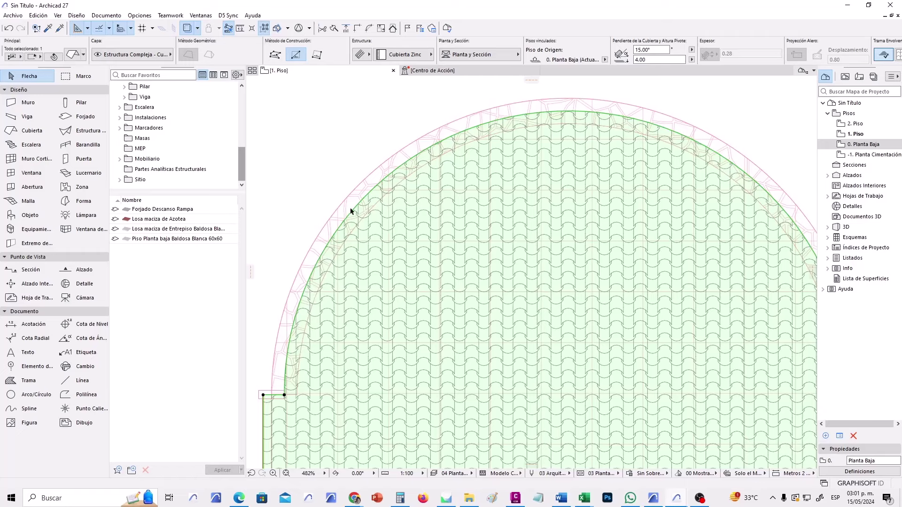
middle_drag(619, 136, 513, 123)
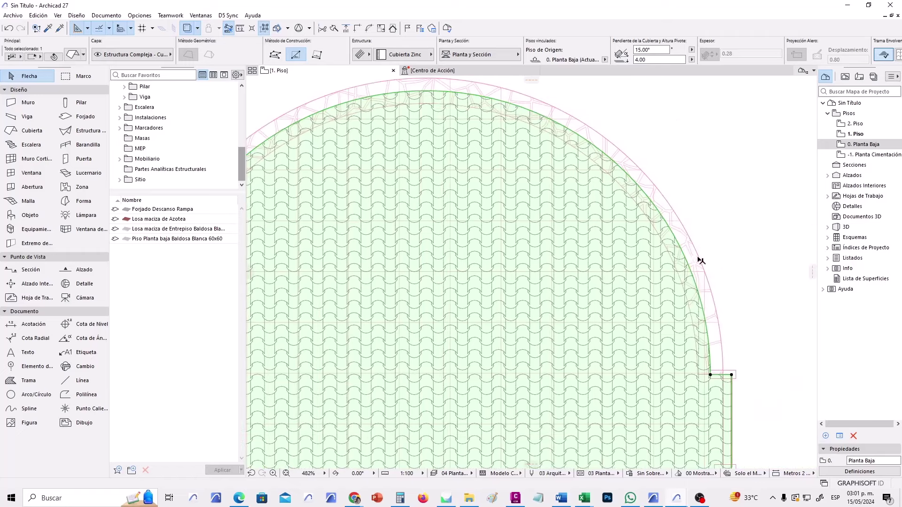
scroll(666, 183, down, 2)
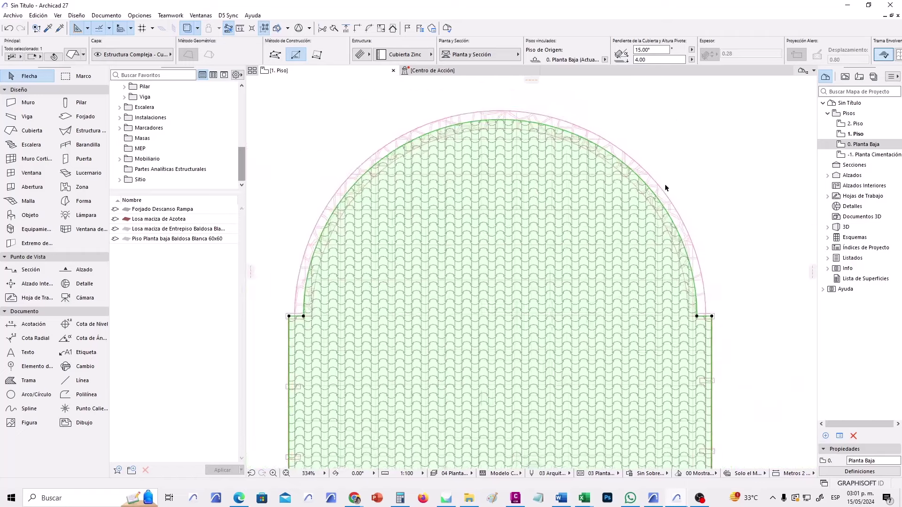
scroll(473, 121, up, 4)
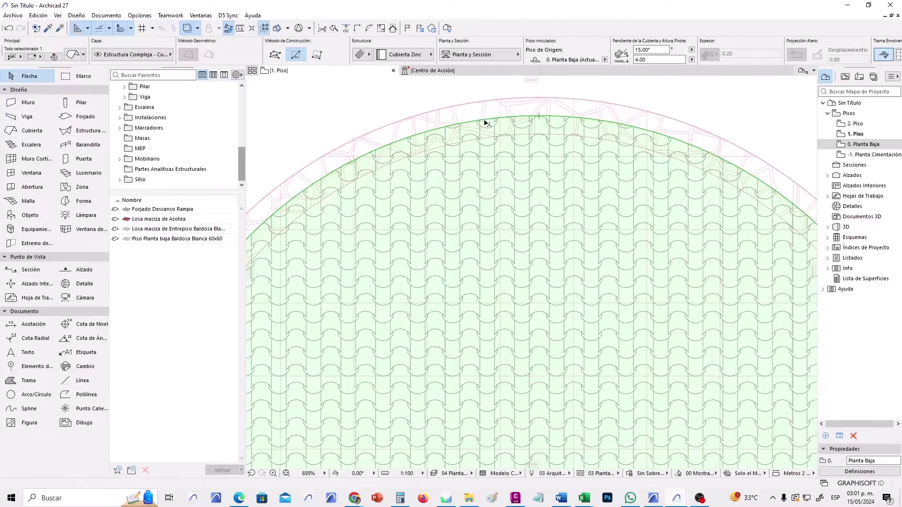
Offset the curved roof edge again out to the stone wall's outer line.
click(485, 123)
click(581, 165)
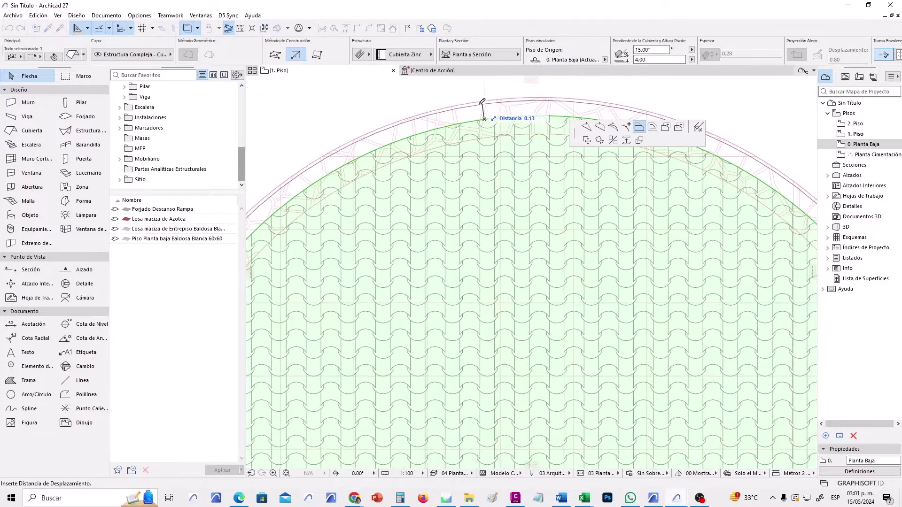
click(484, 100)
key(Escape)
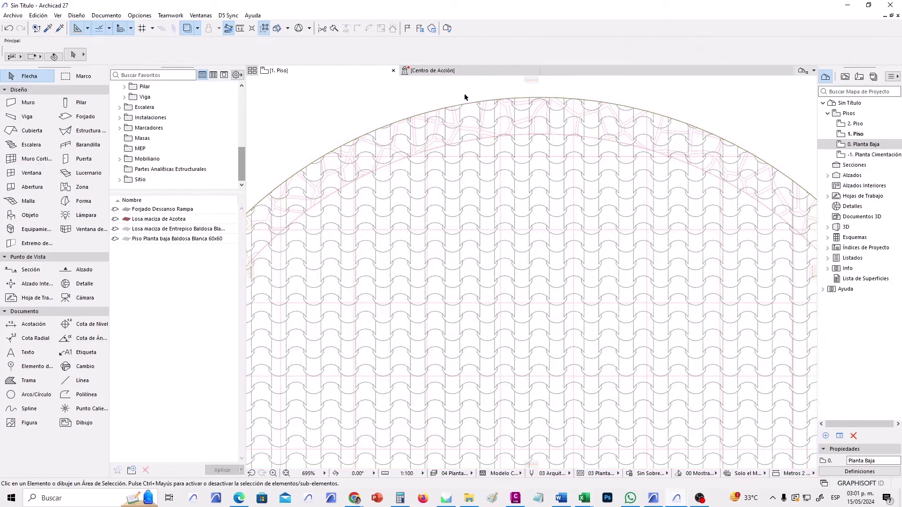
Open the 3D view with F3 and orbit around the model, inspecting the curved stone wall.
key(F3)
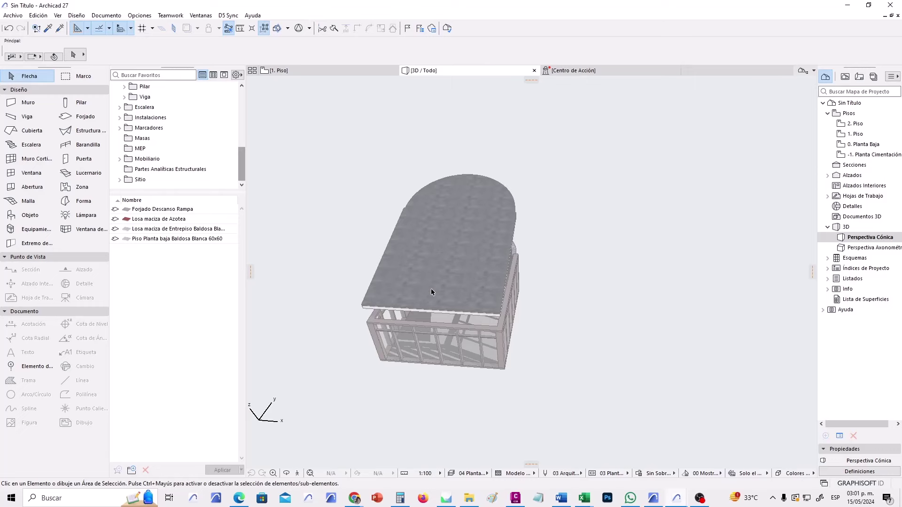
shift+middle_drag(431, 292, 467, 303)
click(438, 324)
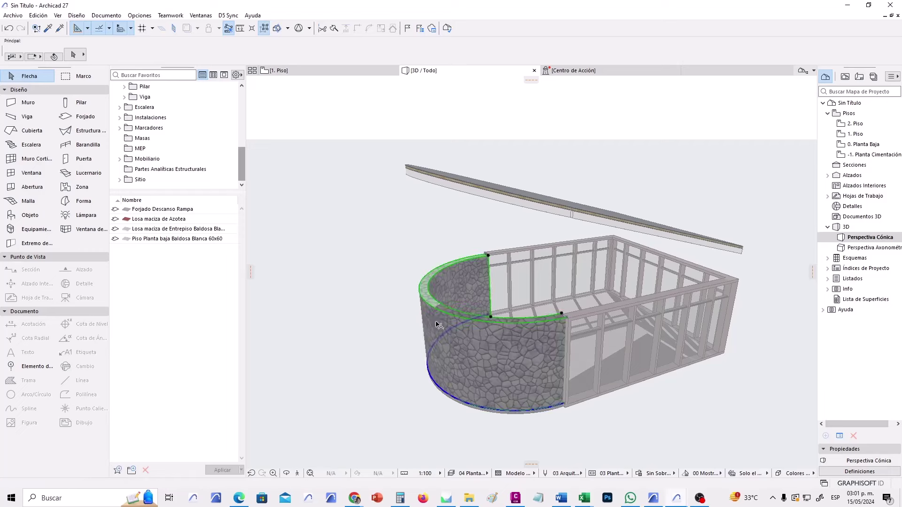
shift+middle_drag(515, 343, 551, 337)
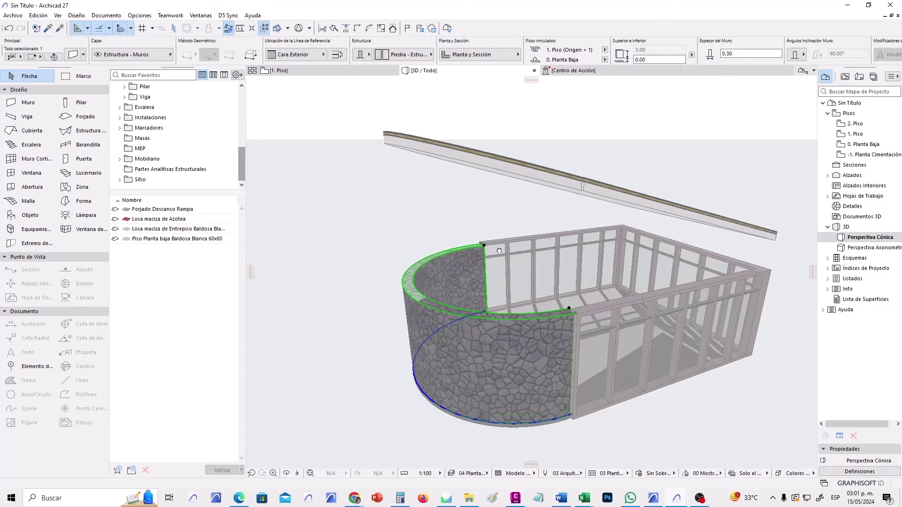
middle_drag(499, 251, 477, 281)
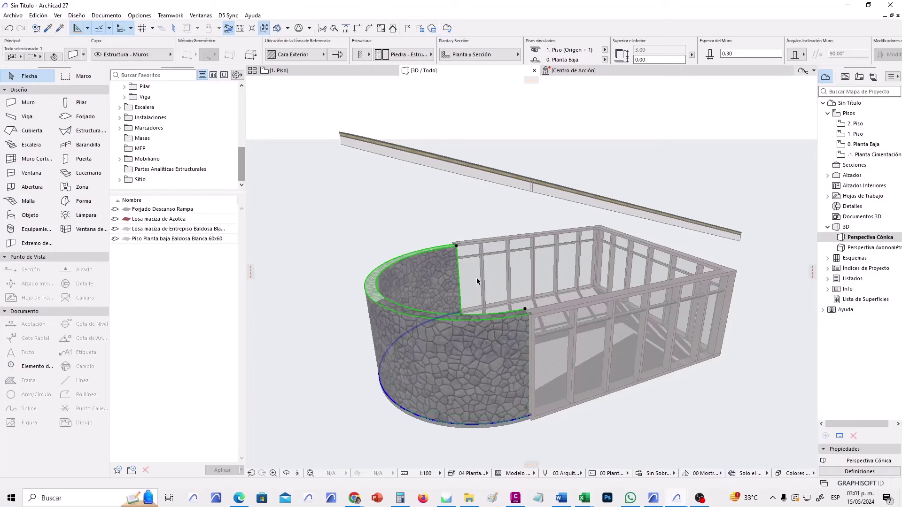
click(348, 405)
shift+middle_drag(348, 405, 614, 378)
scroll(472, 363, up, 2)
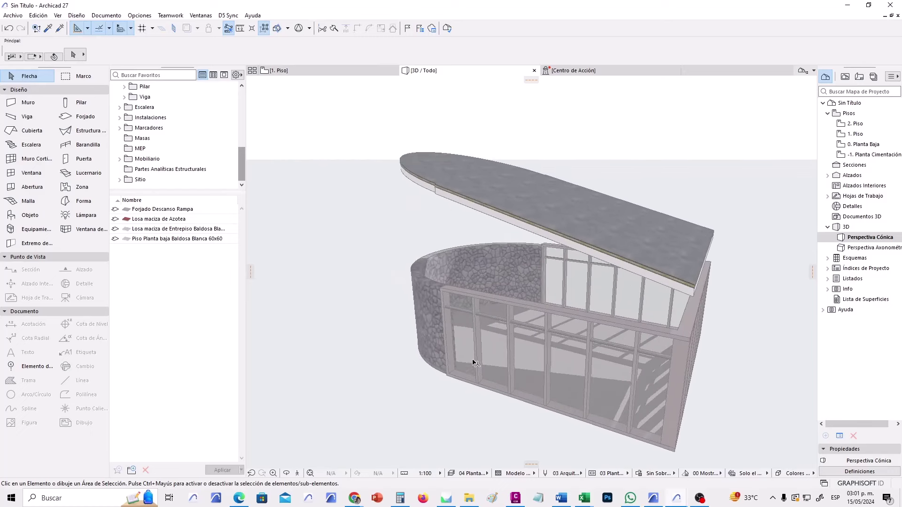
click(426, 294)
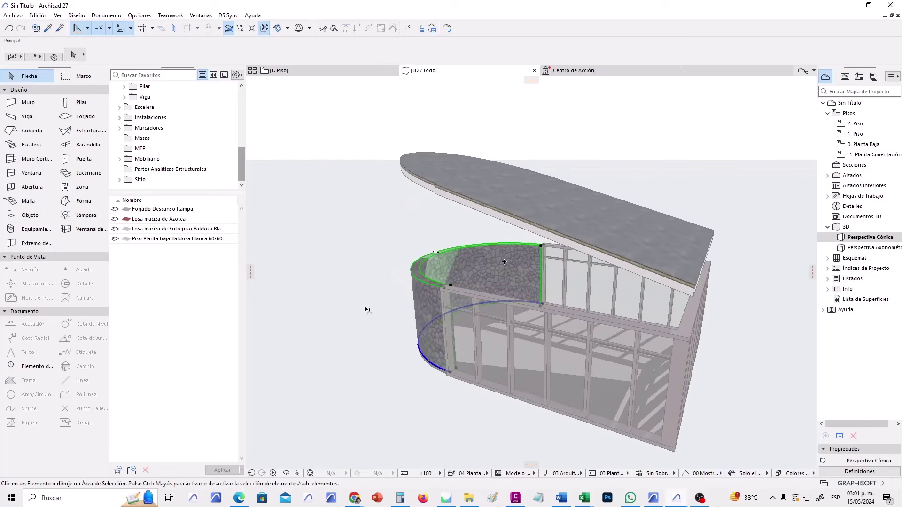
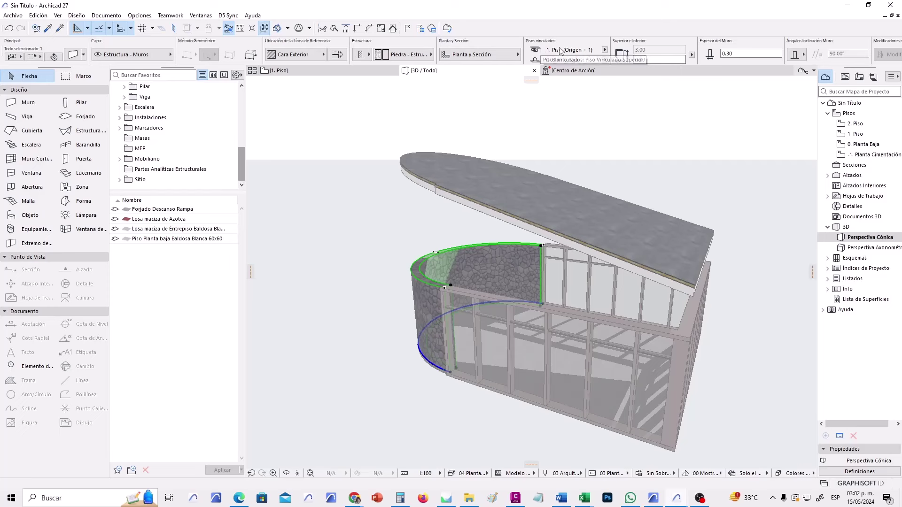
Link the curved stone wall's top to the 2. Piso story.
click(604, 51)
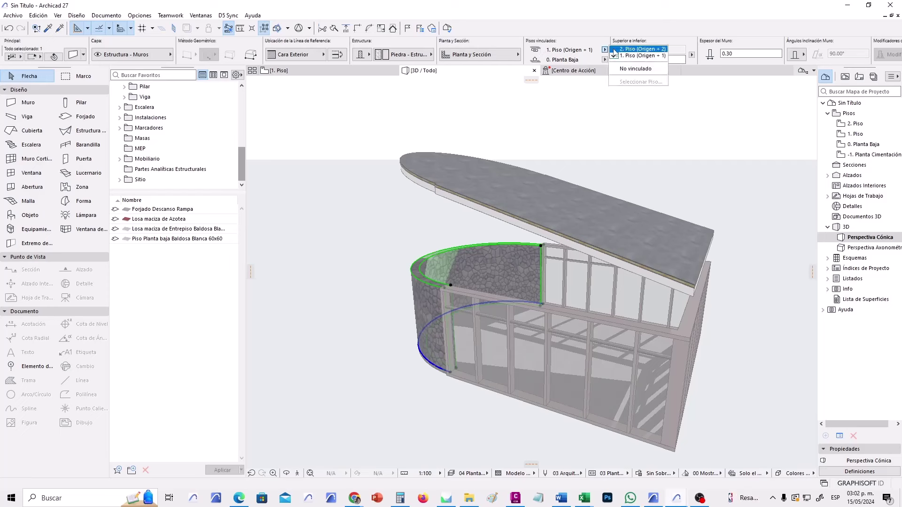
click(622, 50)
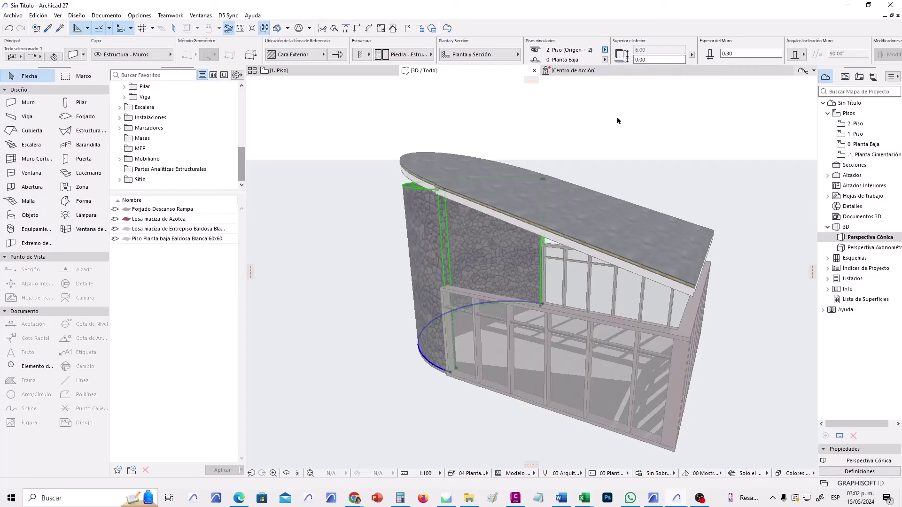
mouse_move(620, 67)
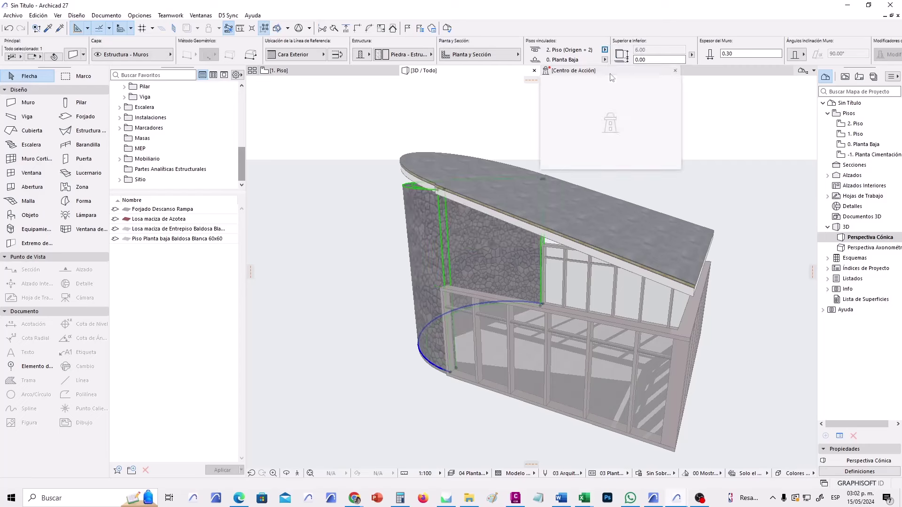
click(604, 50)
click(610, 49)
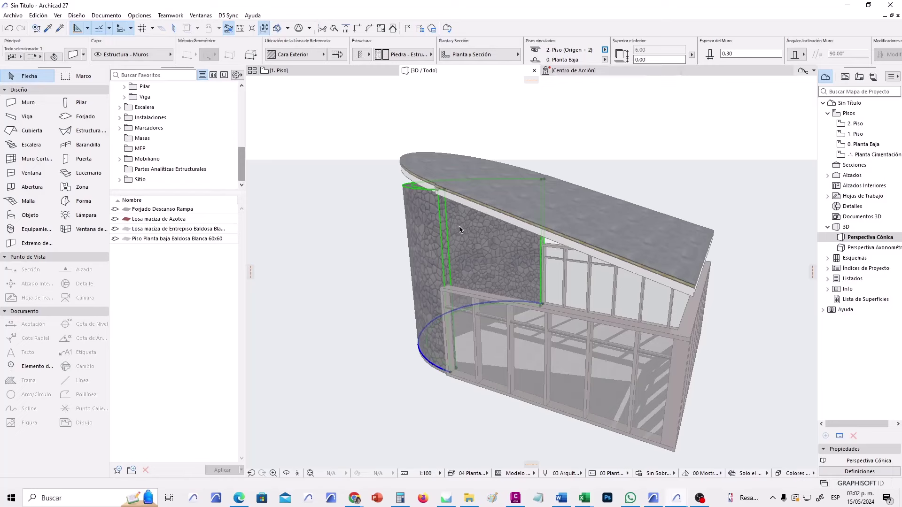
Elevate the curved stone wall's height to 8.30 using the pet palette.
middle_drag(460, 230, 412, 244)
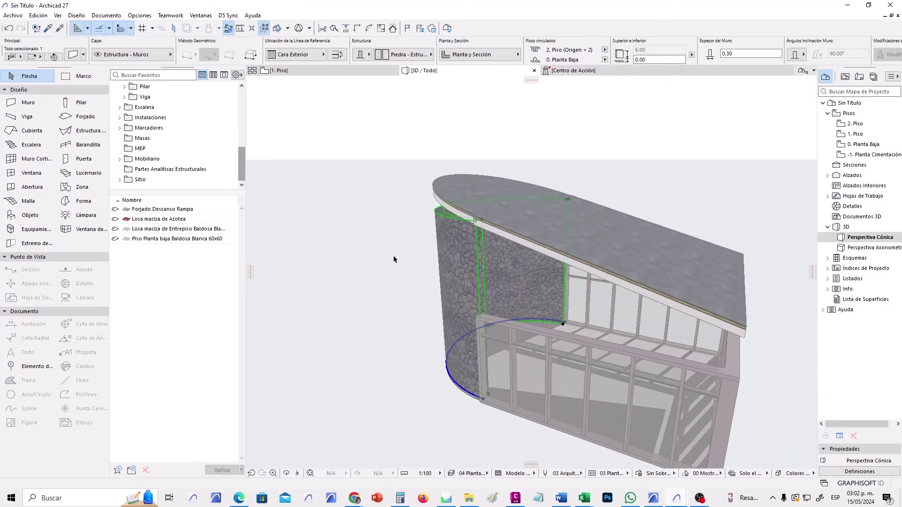
scroll(482, 241, up, 2)
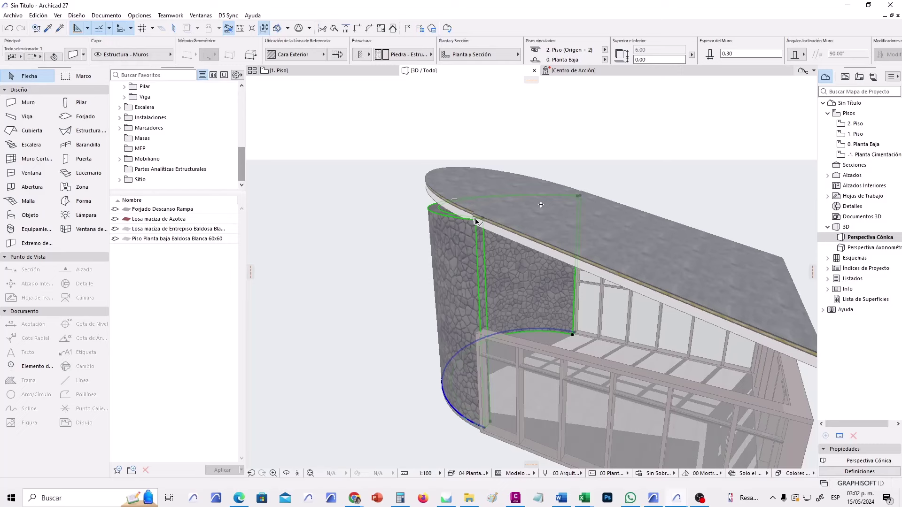
click(476, 221)
key(ctrl+d)
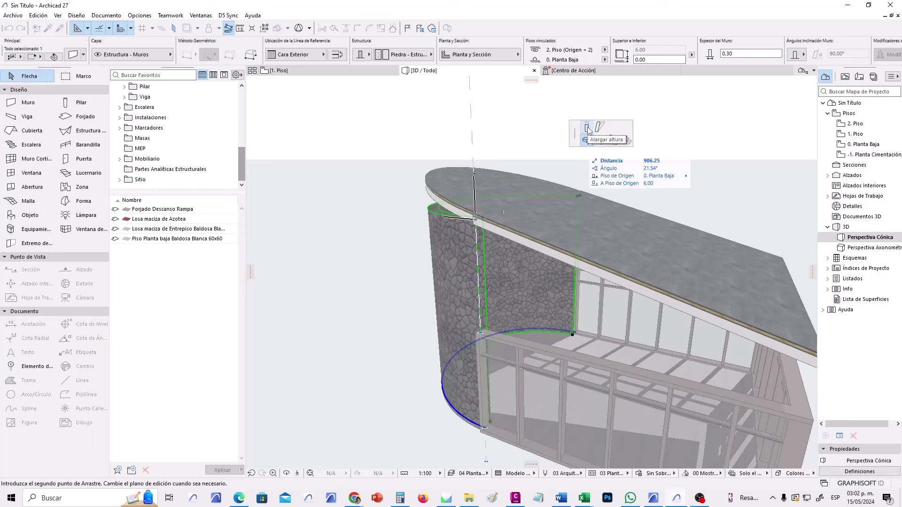
click(587, 130)
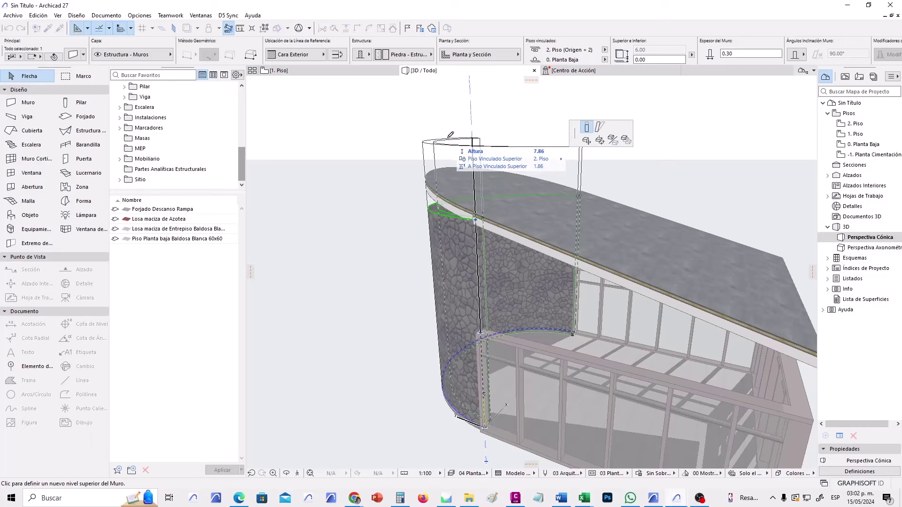
text(8.30)
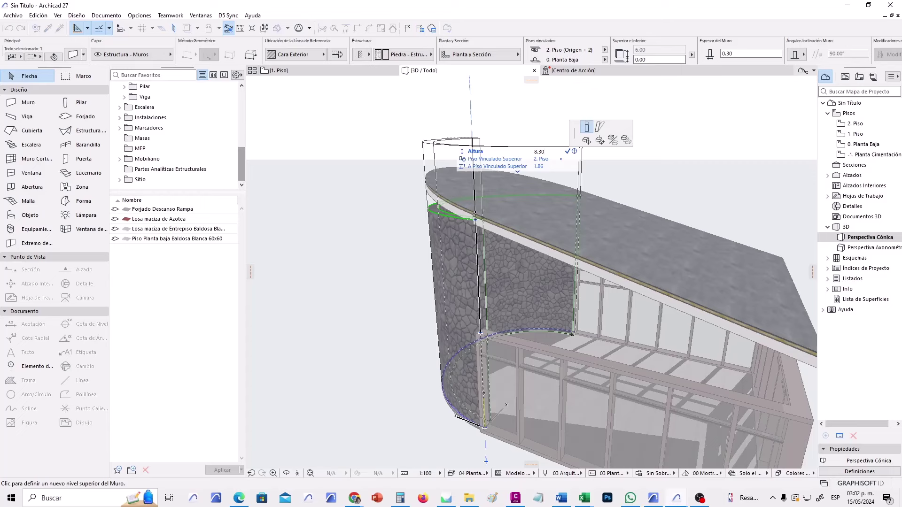
key(Return)
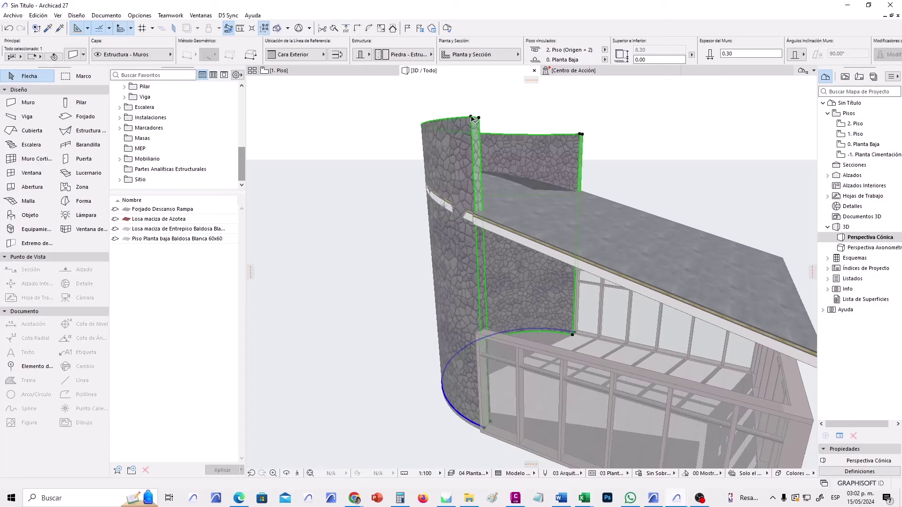
click(402, 238)
Check the roof behind the tower, then show the 1. Piso floor plan.
scroll(397, 286, up, 6)
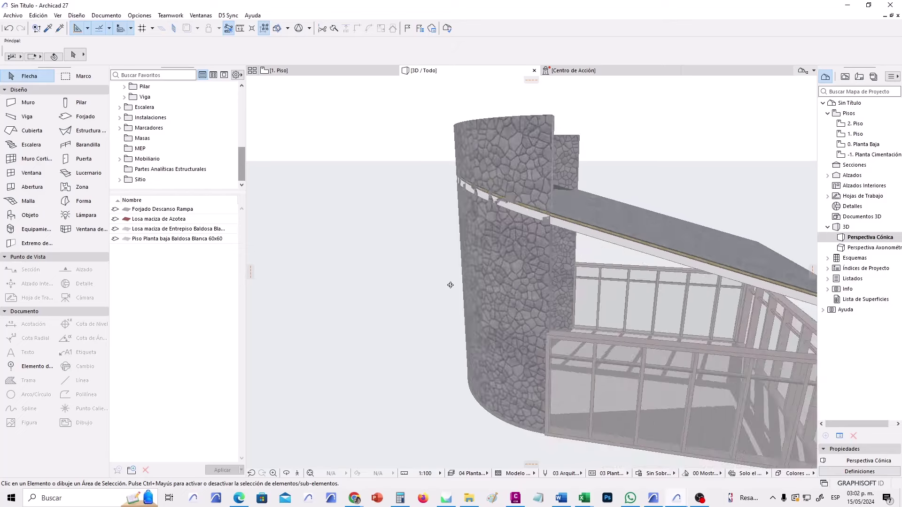
scroll(583, 216, up, 2)
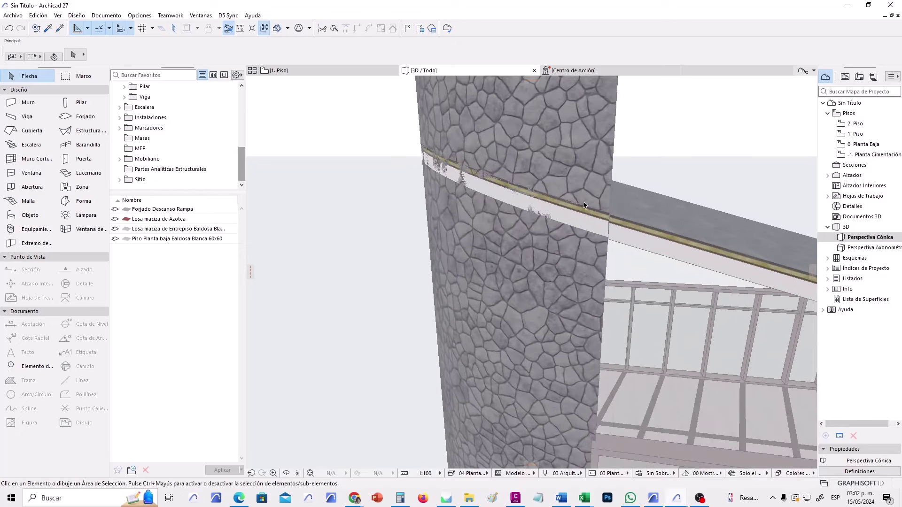
middle_drag(585, 234, 529, 277)
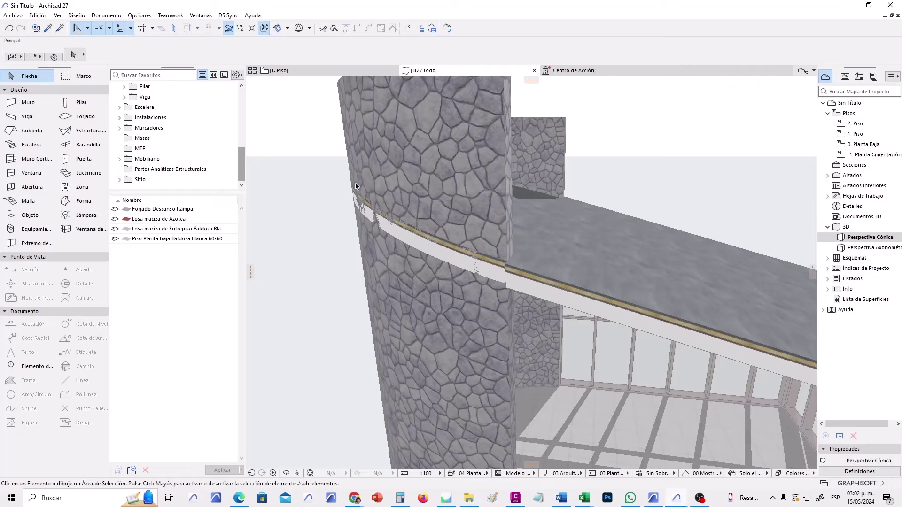
click(319, 74)
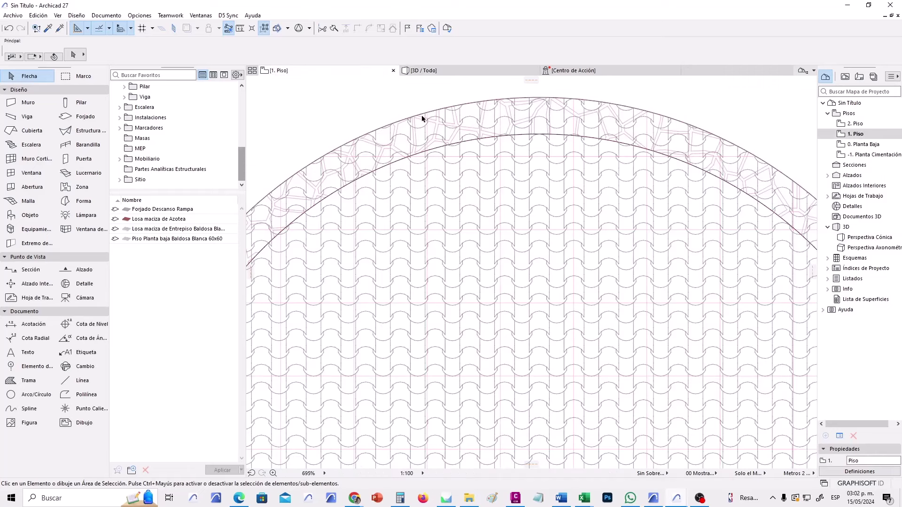
Hide the curved wall band from the 1. Piso plan.
click(427, 118)
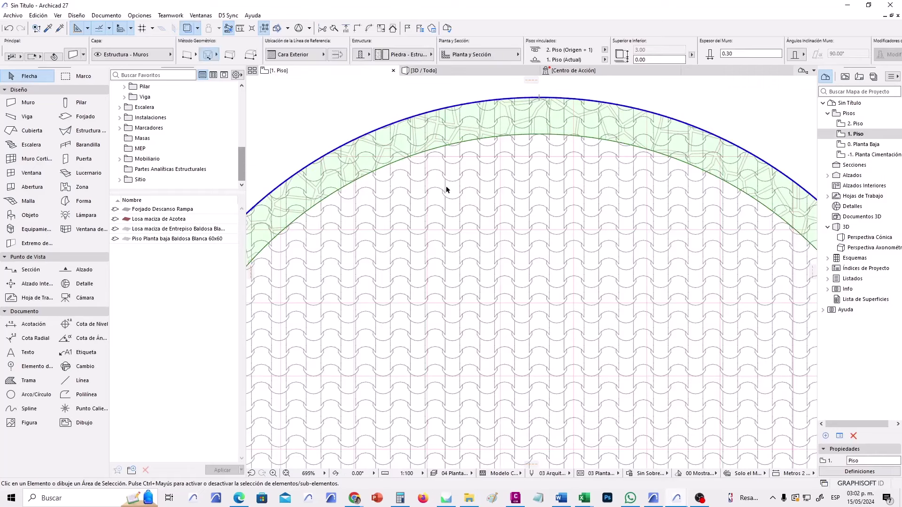
key(Escape)
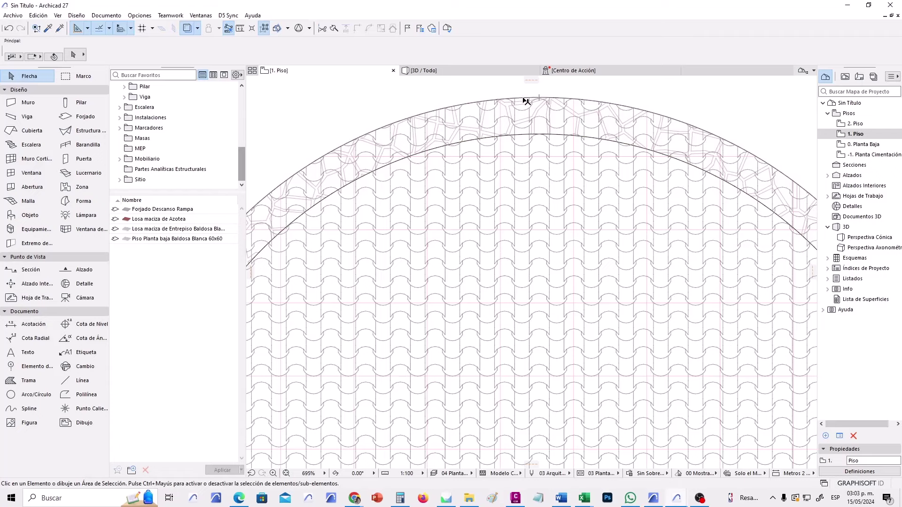
click(526, 101)
key(Escape)
scroll(500, 193, down, 3)
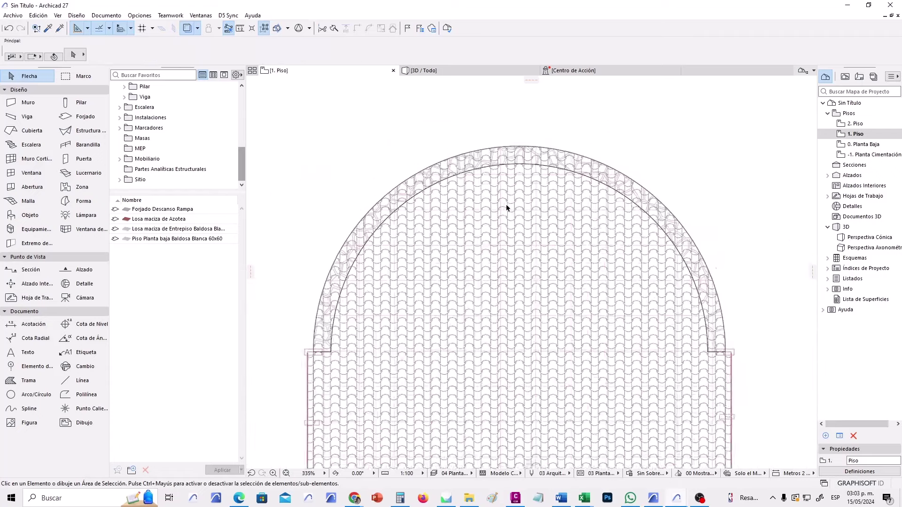
scroll(506, 207, down, 2)
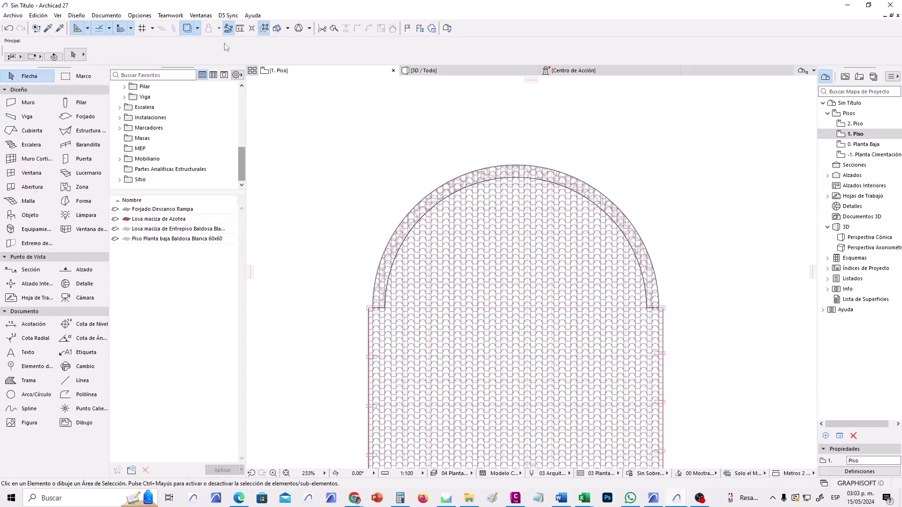
click(196, 32)
scroll(566, 253, up, 2)
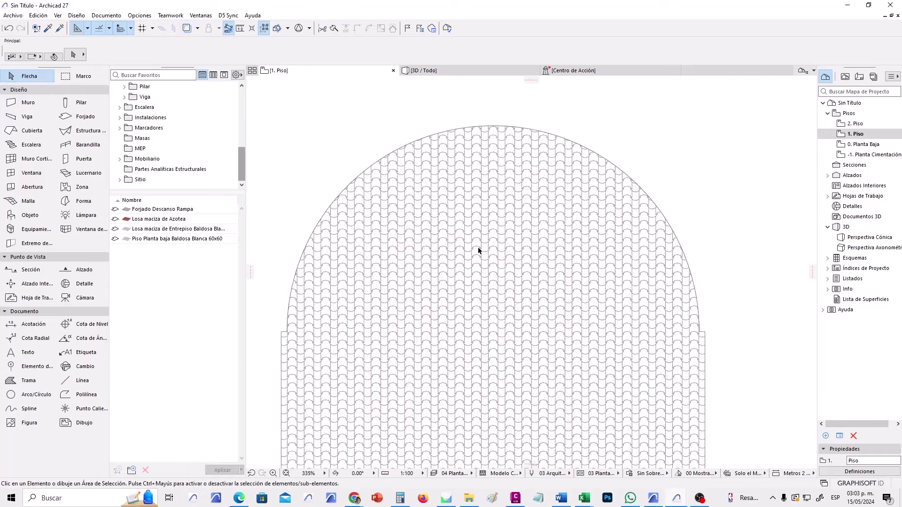
click(474, 128)
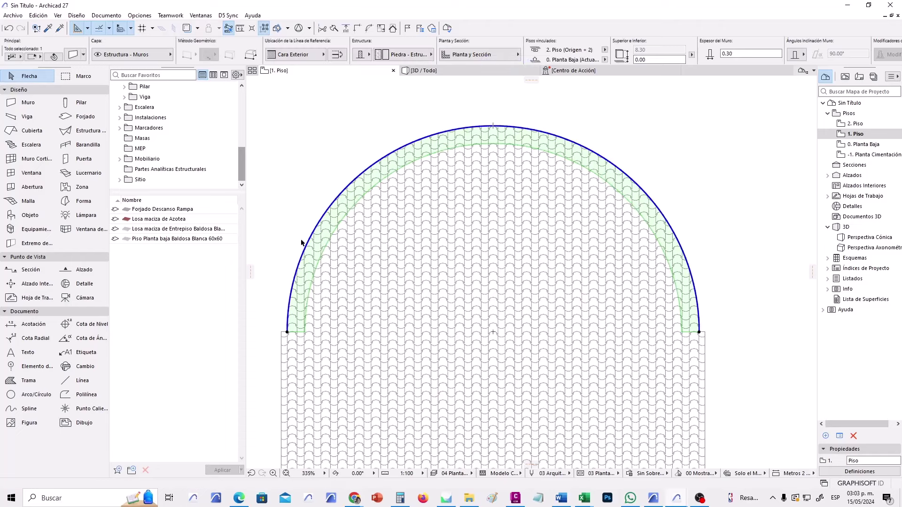
click(464, 110)
scroll(468, 110, up, 2)
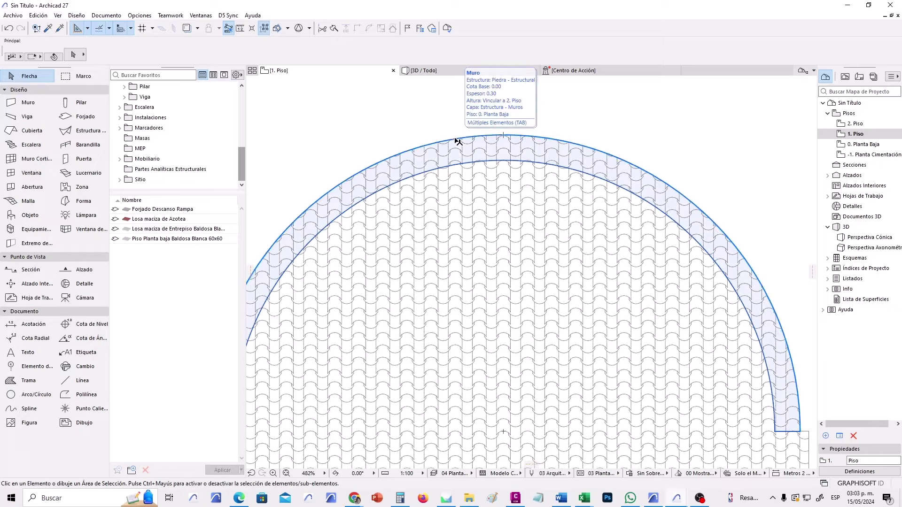
Offset the semicircular roof's curved edge inward so it sits inside the curved wall.
key(Tab)
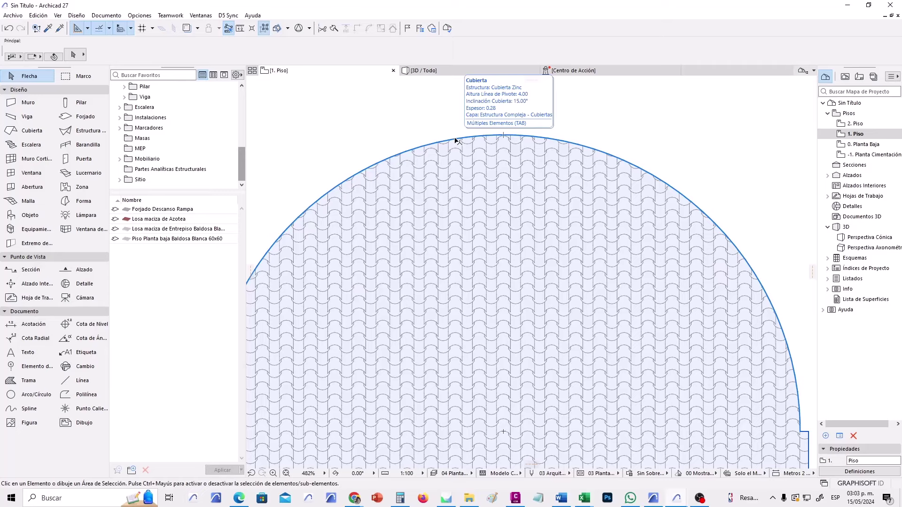
click(455, 140)
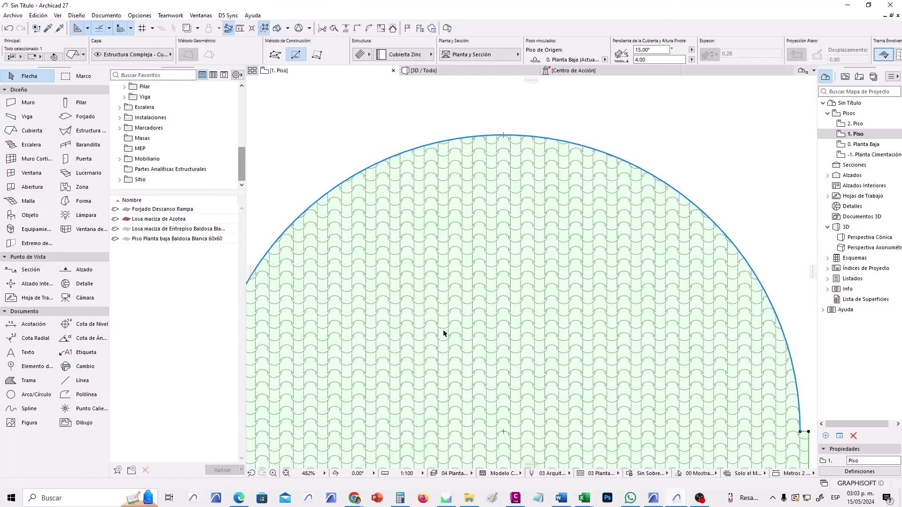
scroll(443, 334, down, 2)
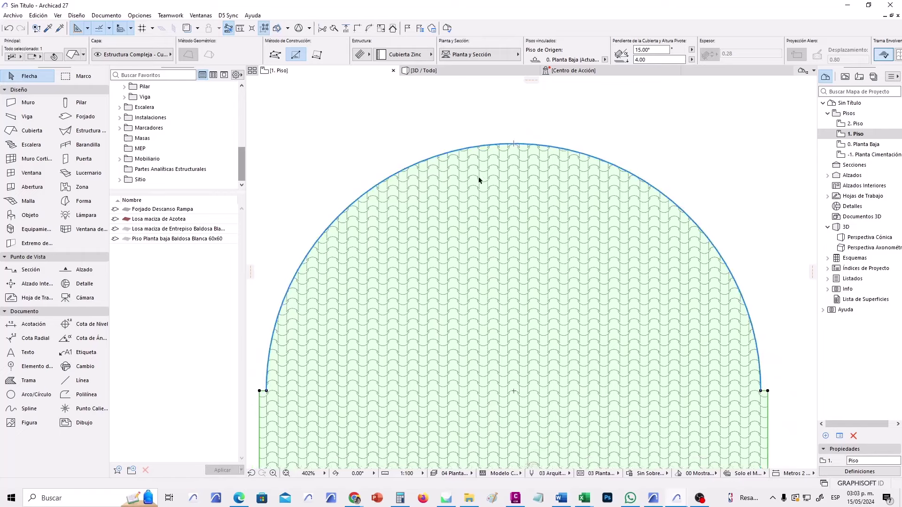
click(475, 148)
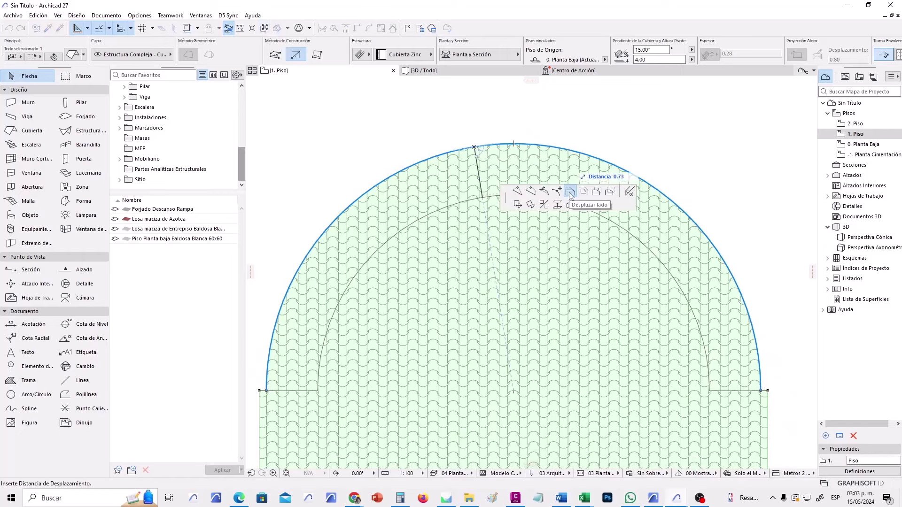
key(Escape)
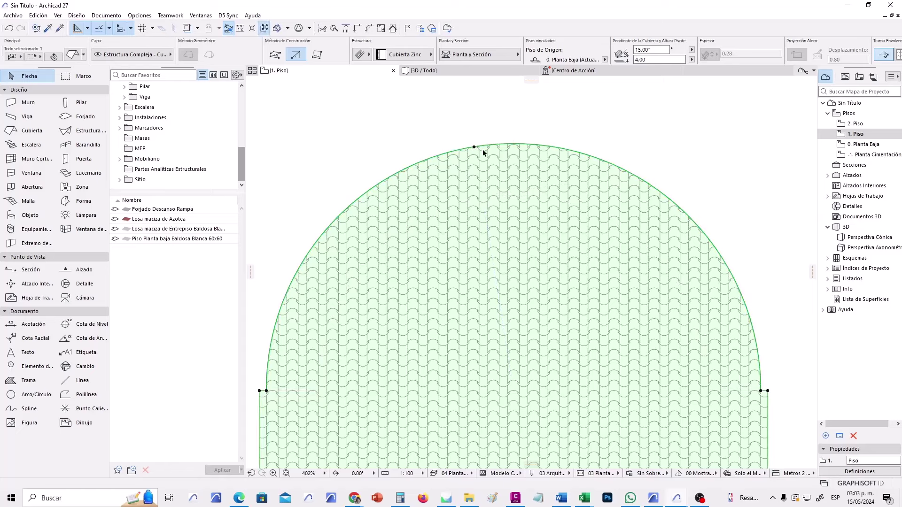
key(ctrl+z)
click(475, 148)
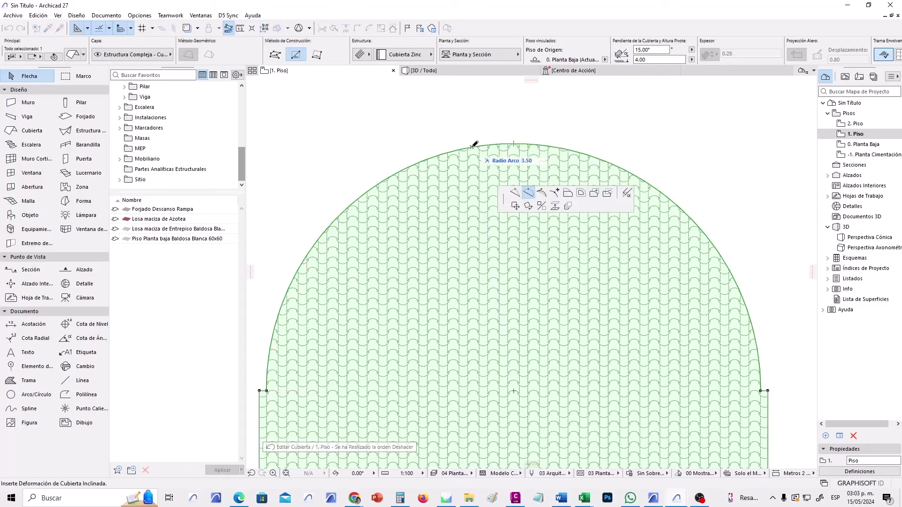
click(568, 193)
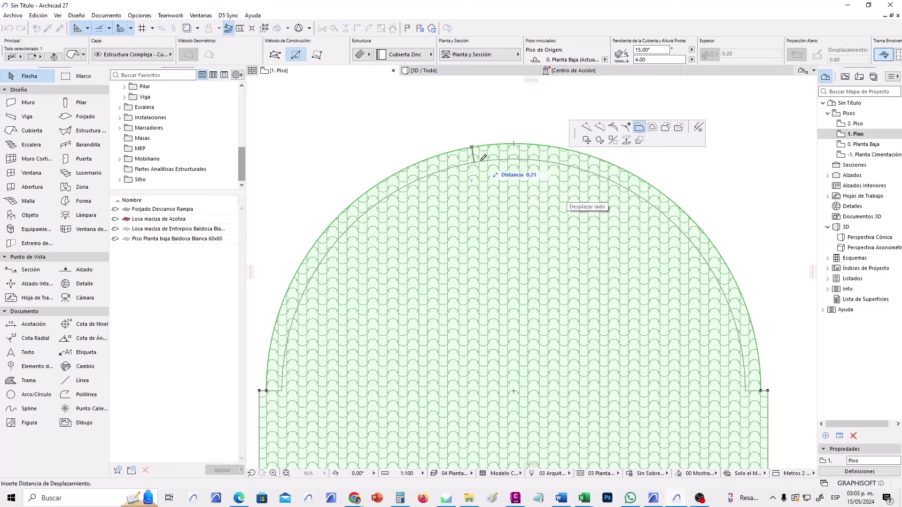
click(474, 159)
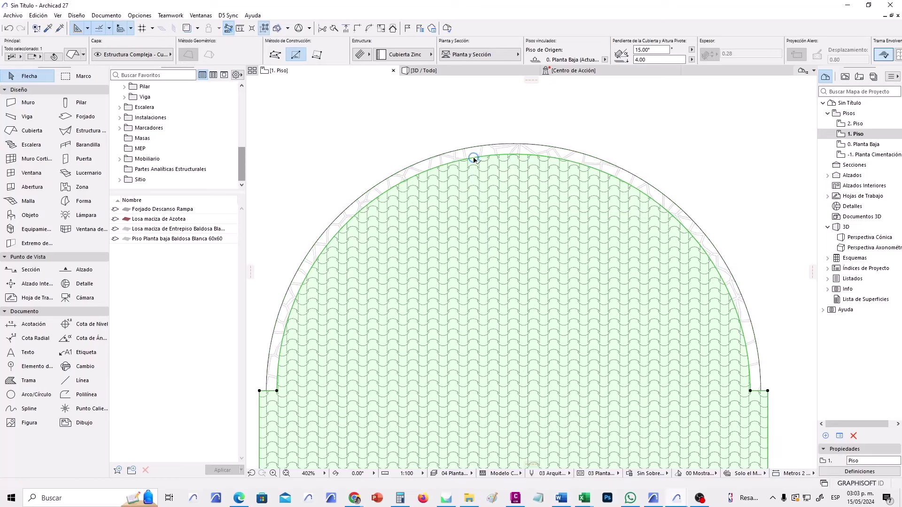
key(Escape)
scroll(474, 162, up, 2)
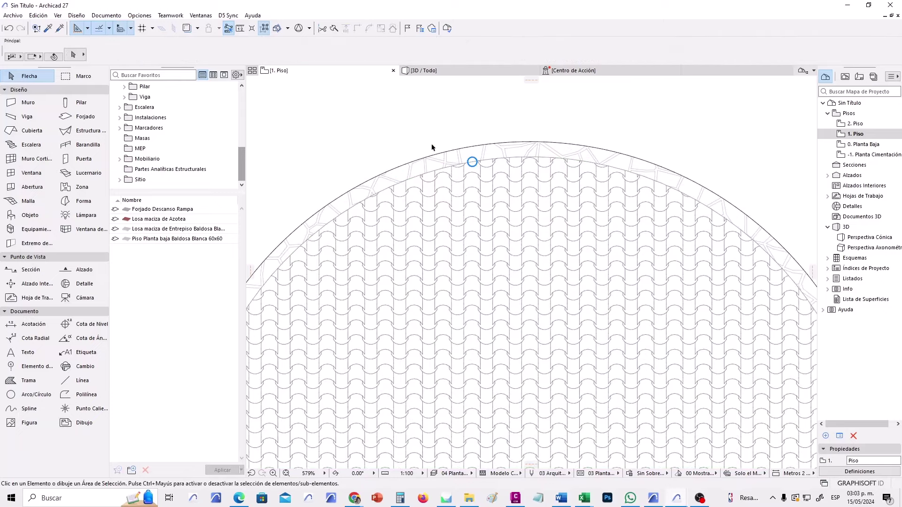
scroll(465, 160, down, 2)
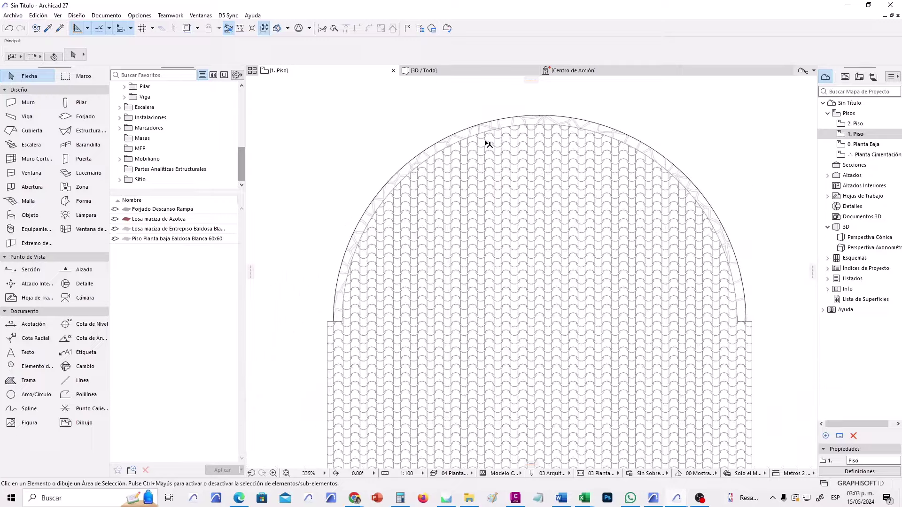
scroll(325, 339, up, 2)
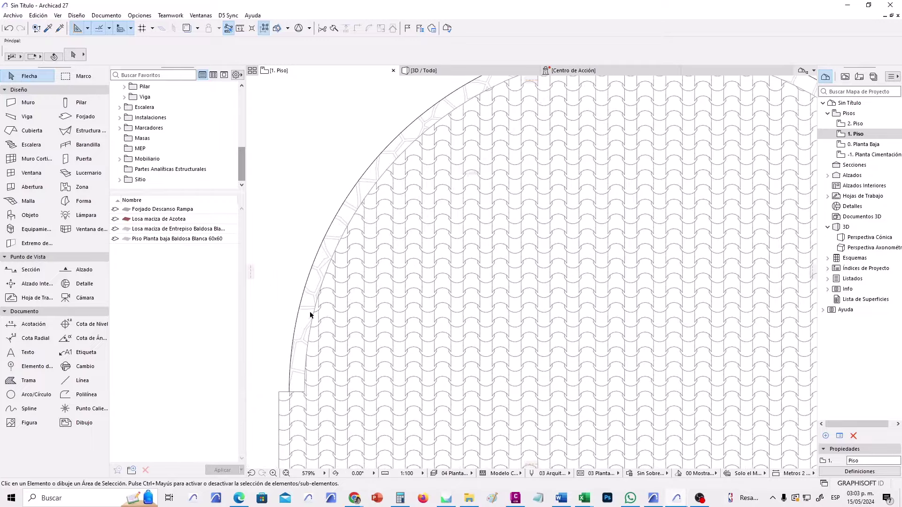
scroll(386, 233, down, 2)
In the 3D view, try a 6.00 curtain wall height, then undo back to 3.00.
click(476, 71)
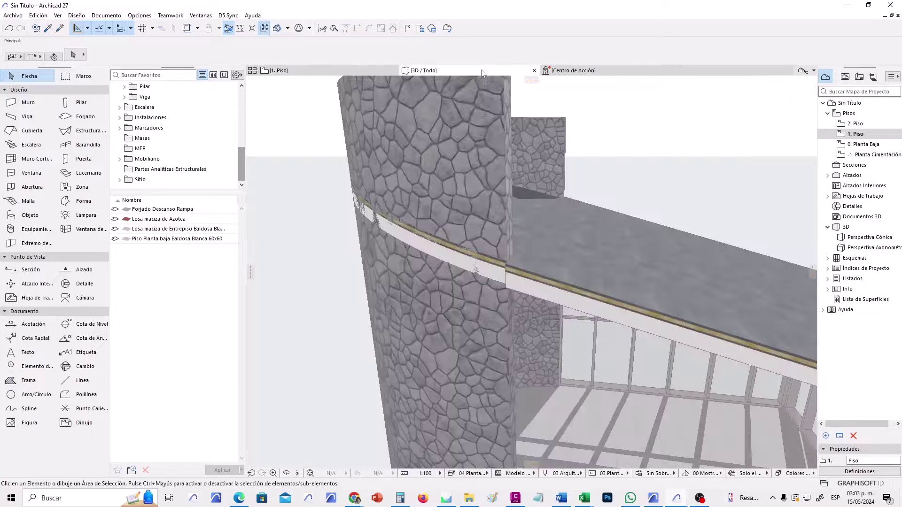
scroll(559, 250, down, 5)
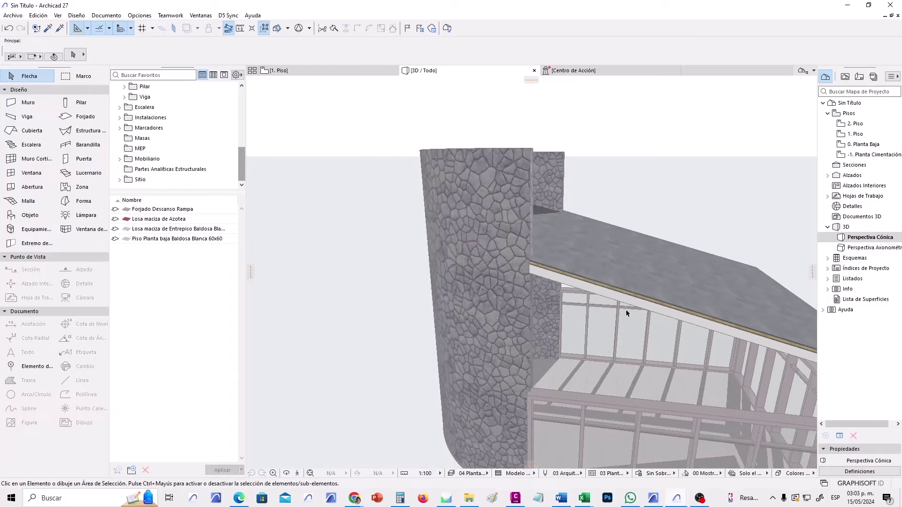
scroll(513, 318, up, 5)
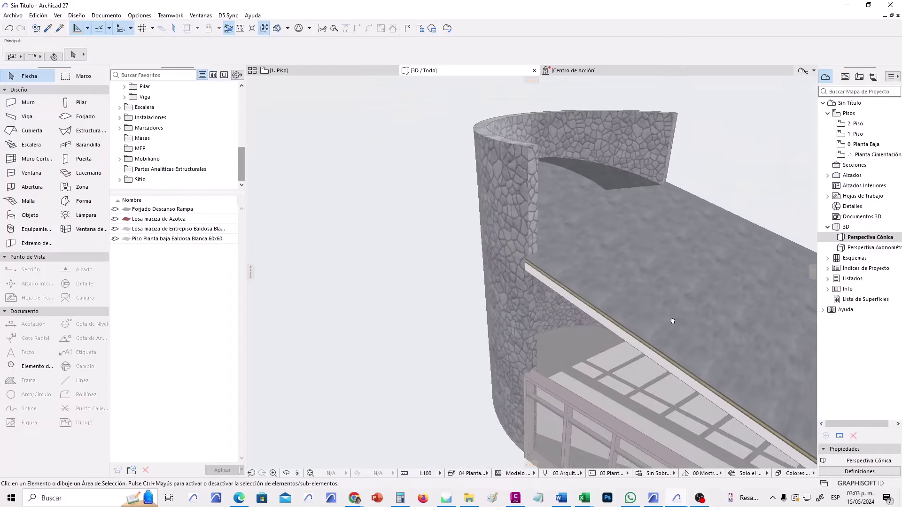
scroll(514, 227, down, 10)
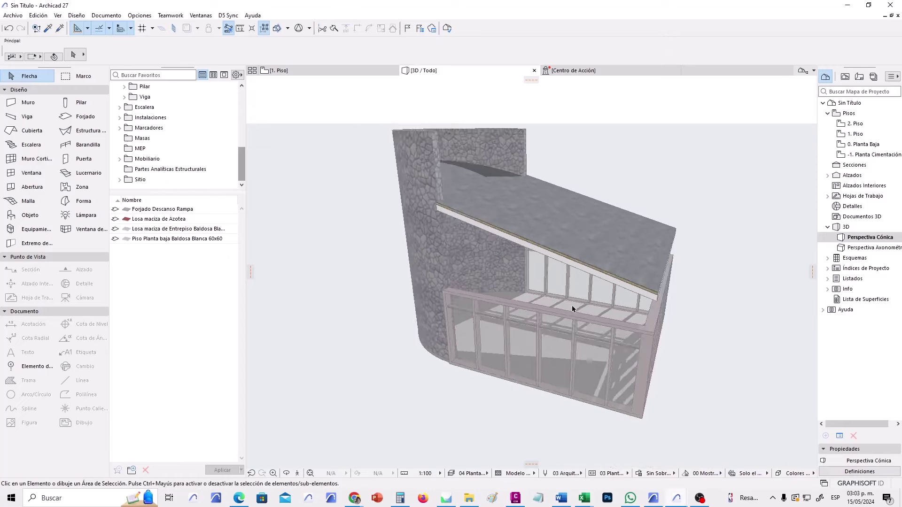
shift+middle_drag(575, 272, 578, 310)
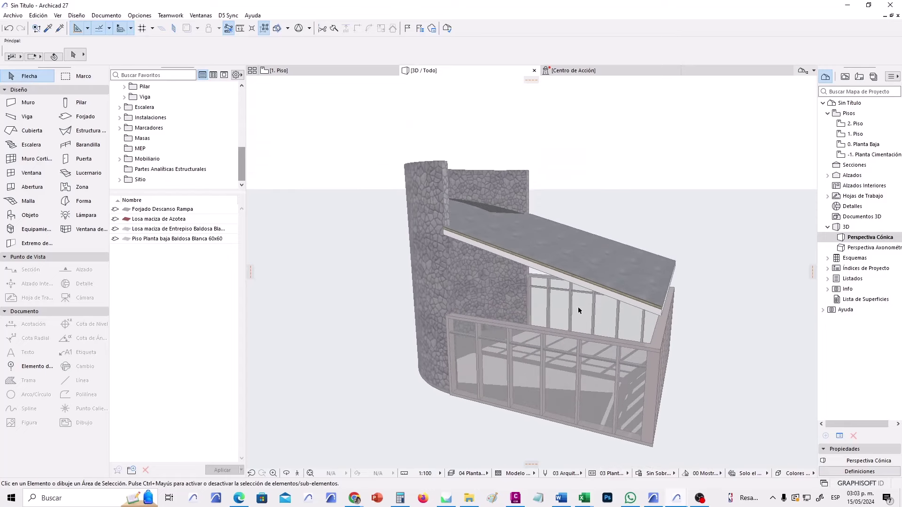
click(550, 333)
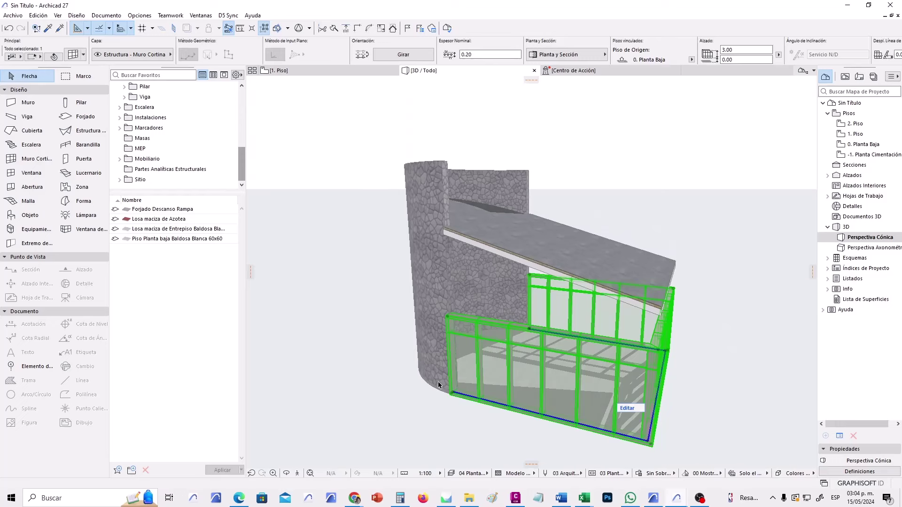
shift+middle_drag(585, 410, 561, 419)
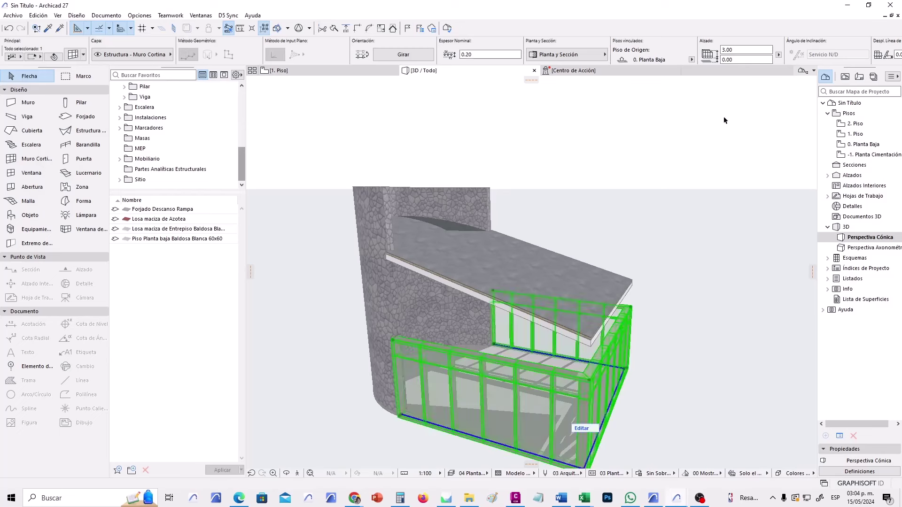
click(743, 49)
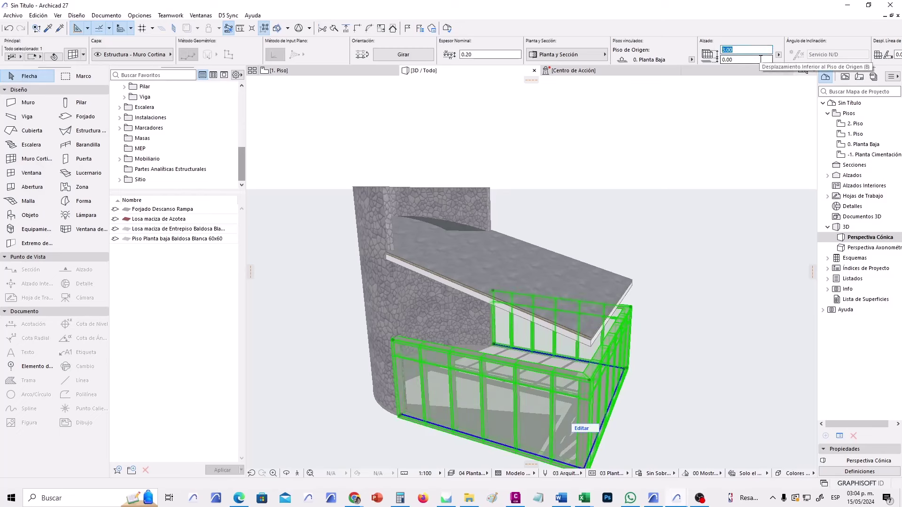
key(Return)
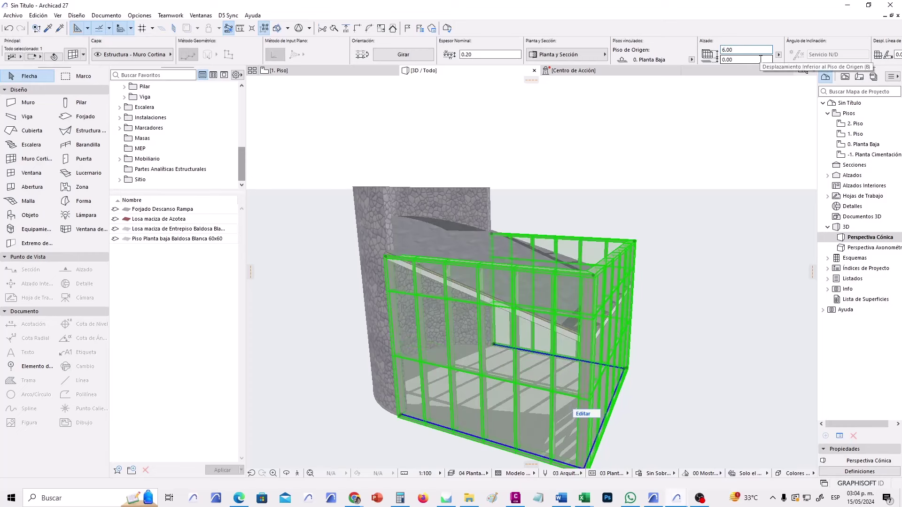
key(ctrl+z)
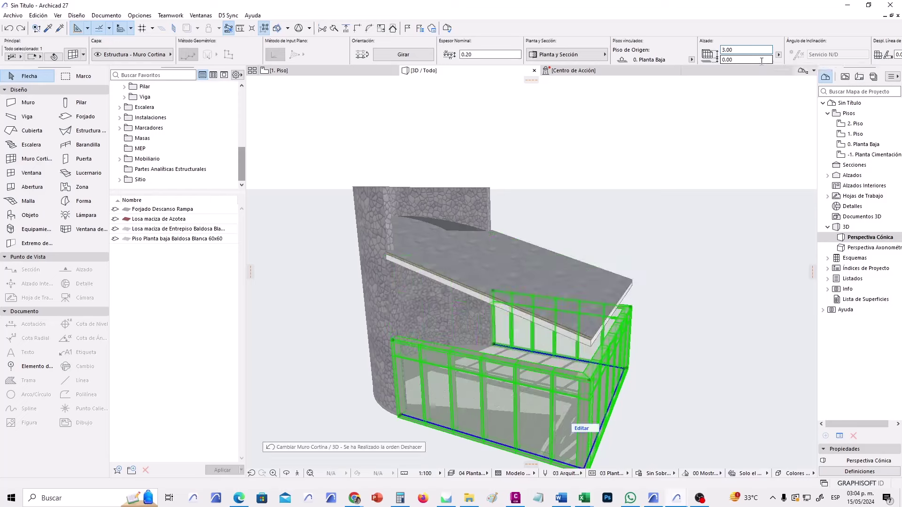
Stretch the glass curtain wall's top up to 5.90 with Elevate.
scroll(395, 324, up, 2)
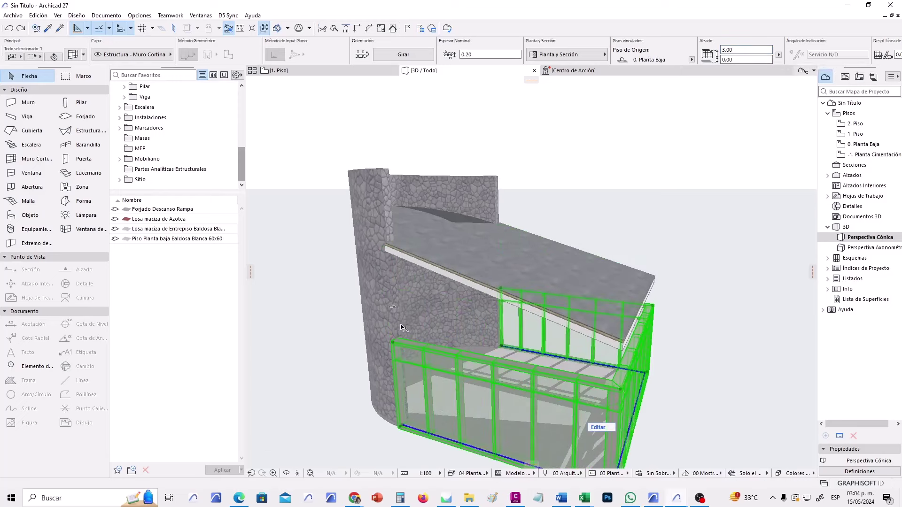
click(392, 343)
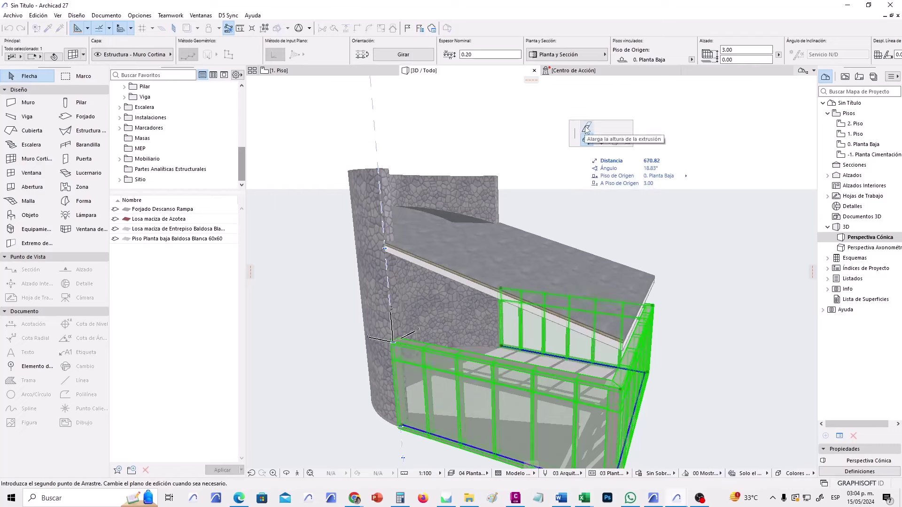
click(586, 129)
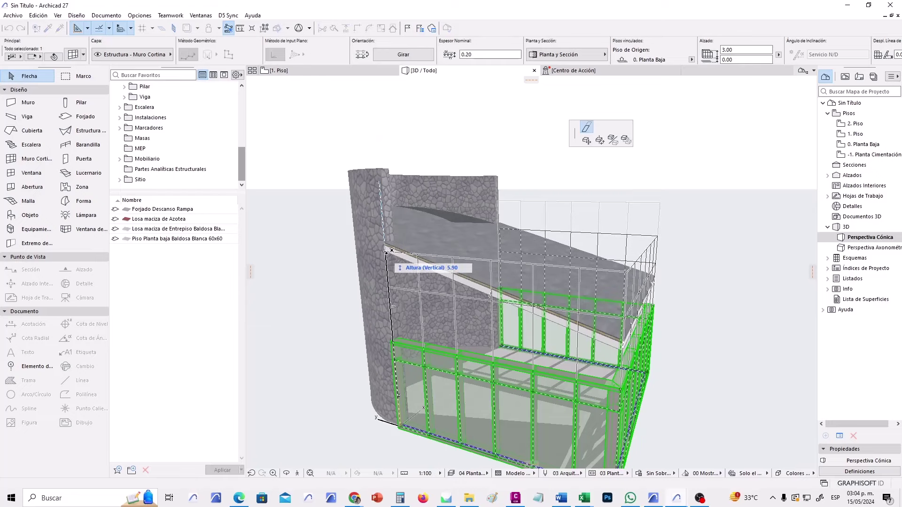
scroll(391, 251, up, 5)
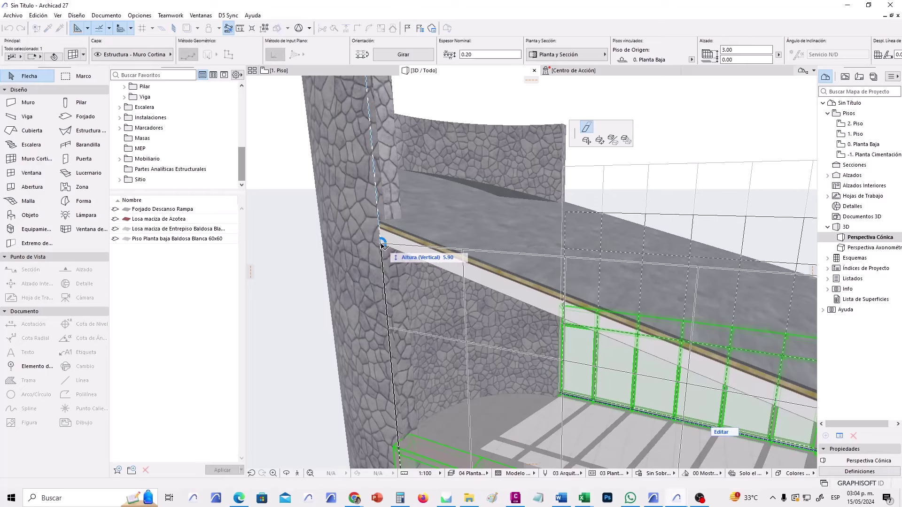
click(381, 244)
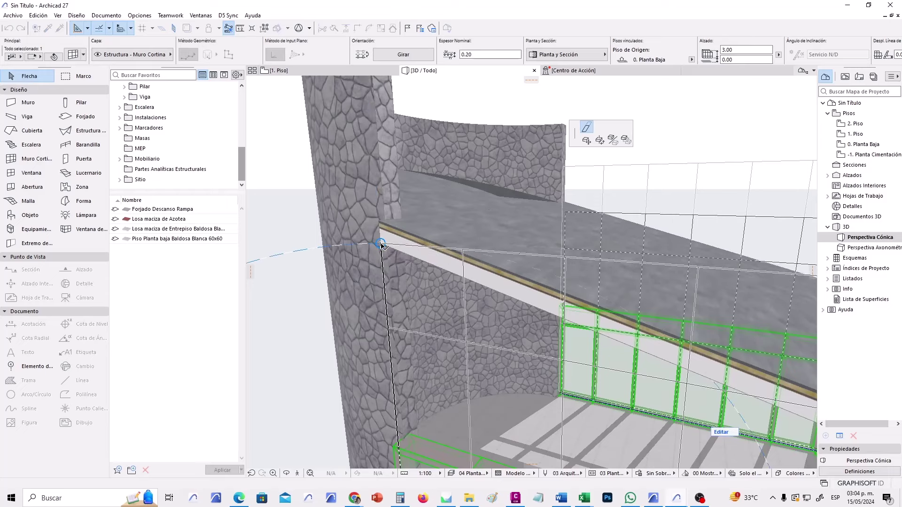
scroll(345, 283, down, 5)
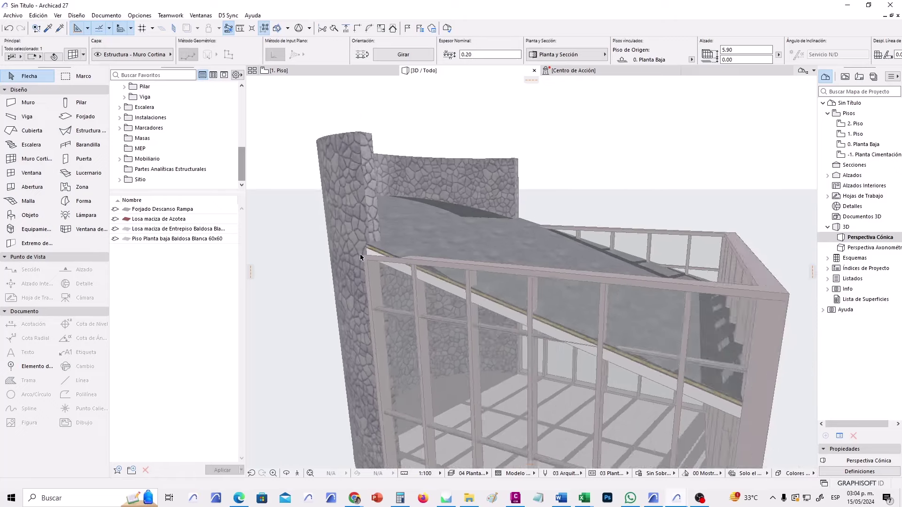
click(707, 364)
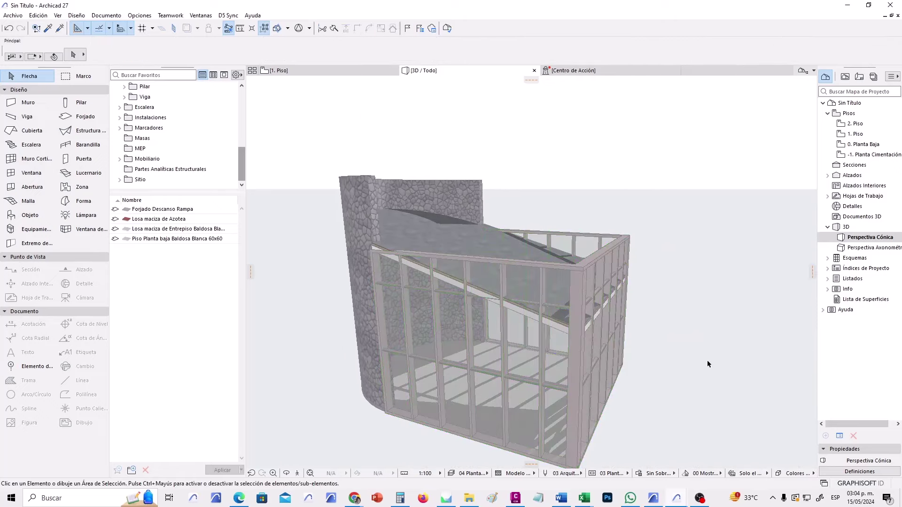
scroll(448, 278, up, 2)
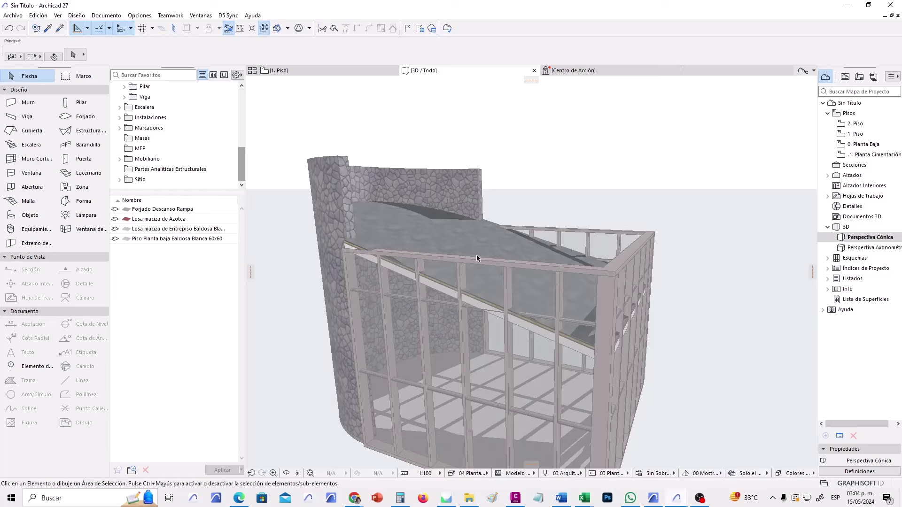
Offset the sloped roof's lower edge 0.6 outward.
click(493, 224)
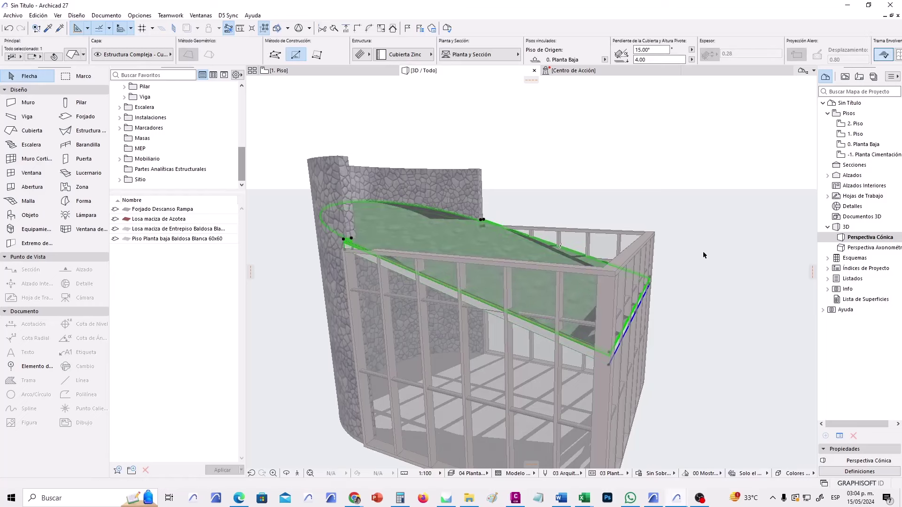
click(448, 287)
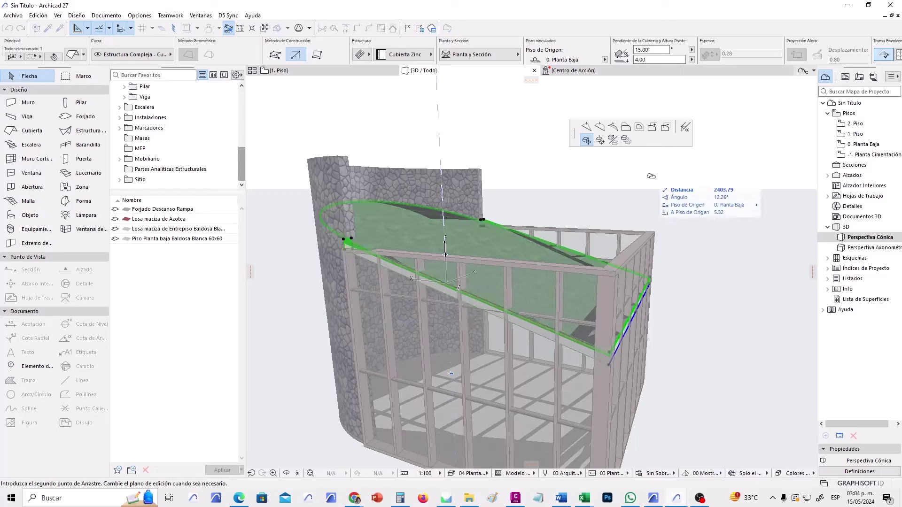
click(625, 127)
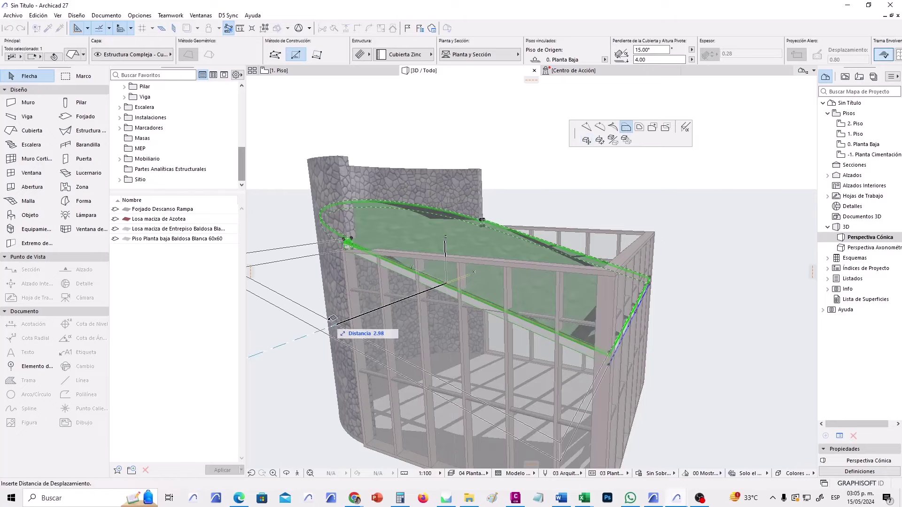
key(Tab)
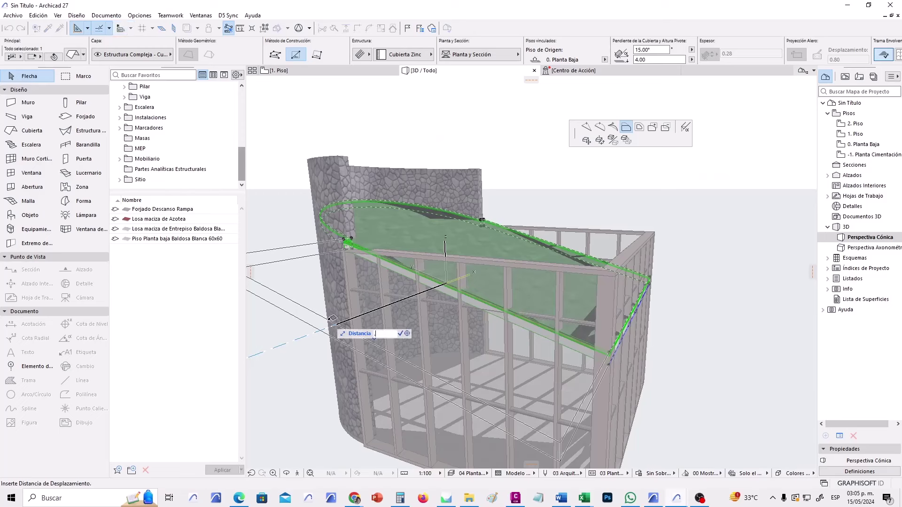
text(.6)
key(Return)
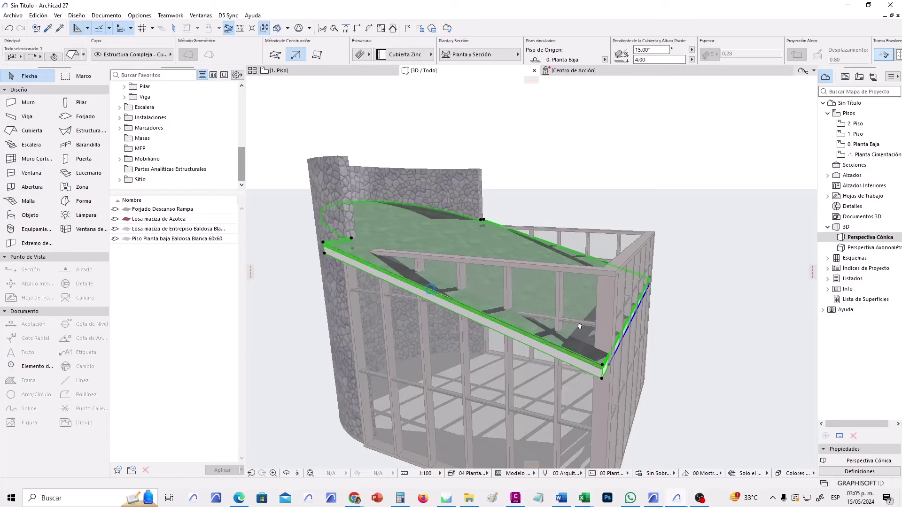
Offset the roof's right edge 0.6 outward, then offset its corner edge too.
shift+middle_drag(579, 326, 577, 324)
scroll(577, 324, up, 3)
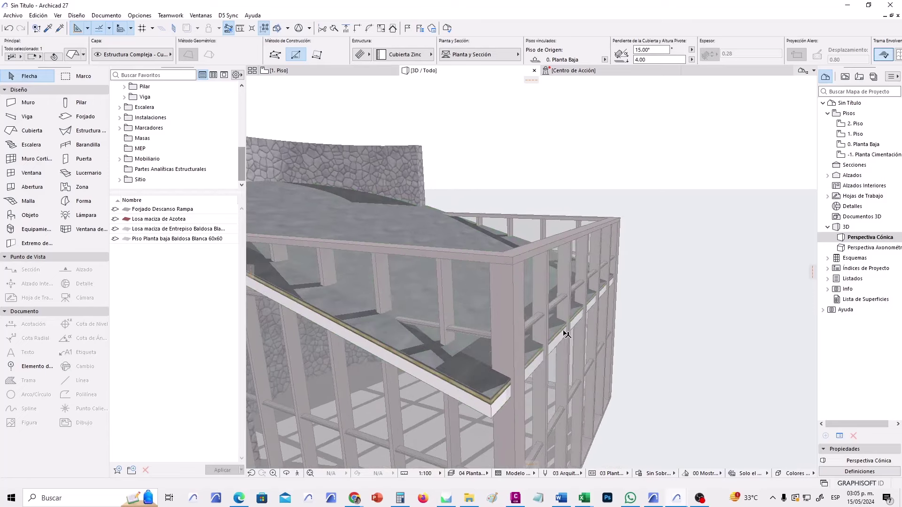
click(562, 331)
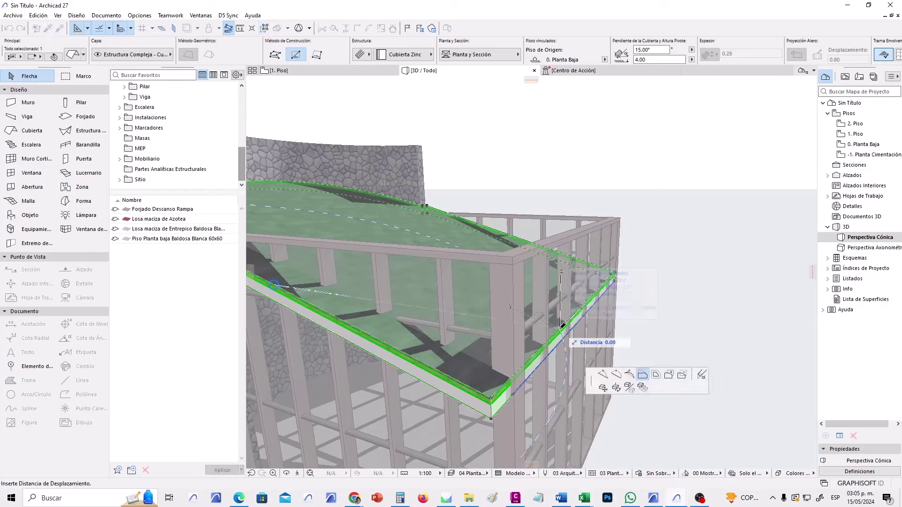
click(641, 371)
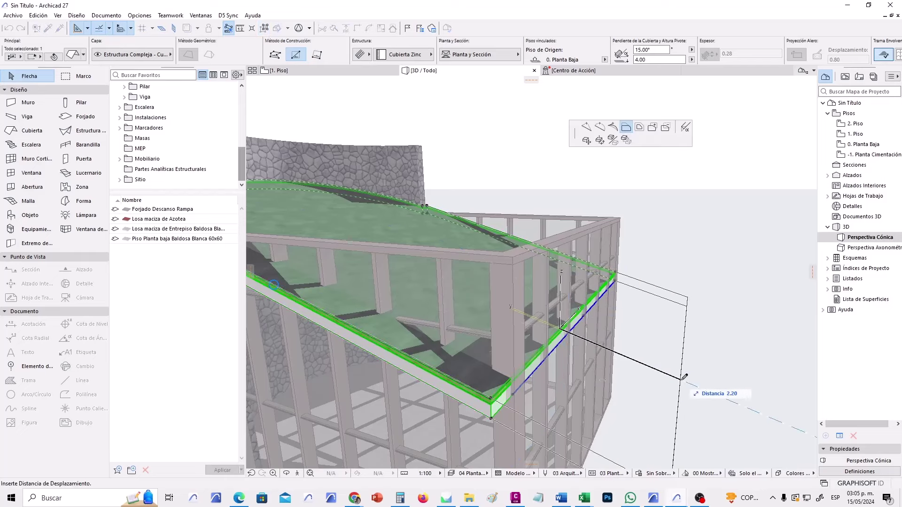
text(.6)
key(Return)
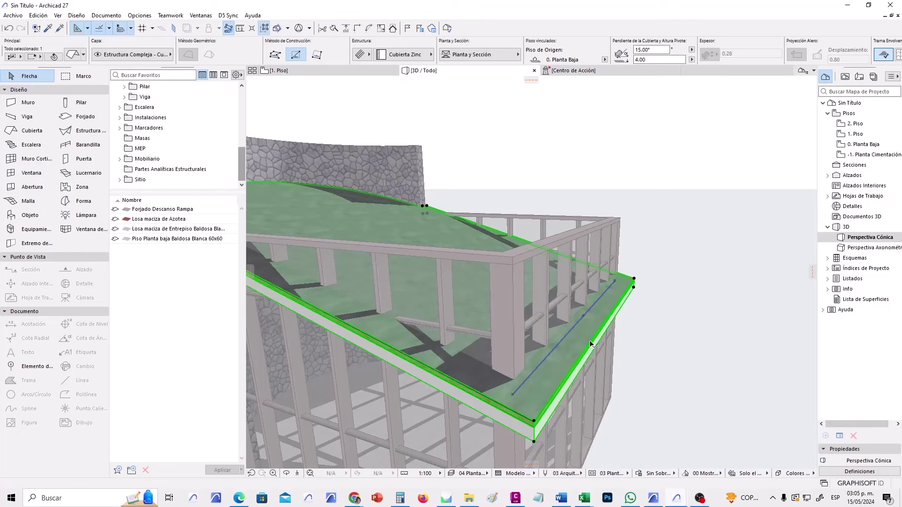
click(502, 233)
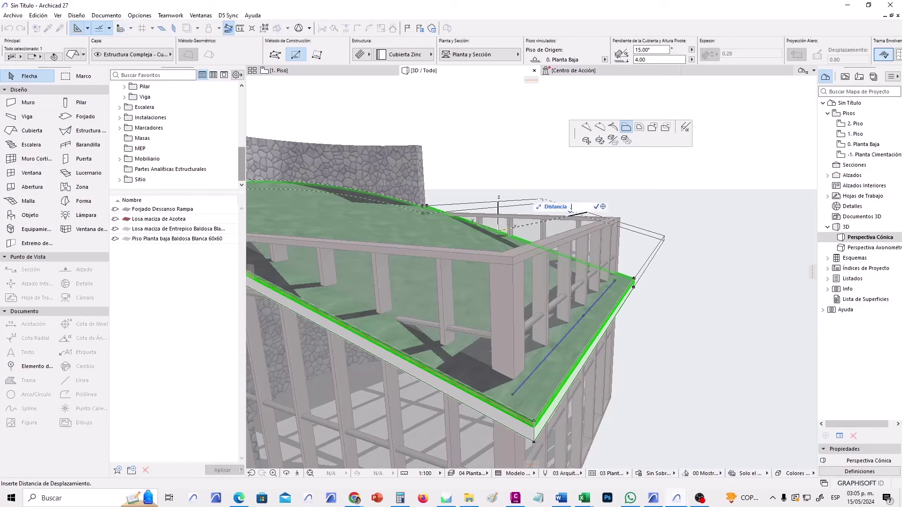
click(508, 232)
click(661, 255)
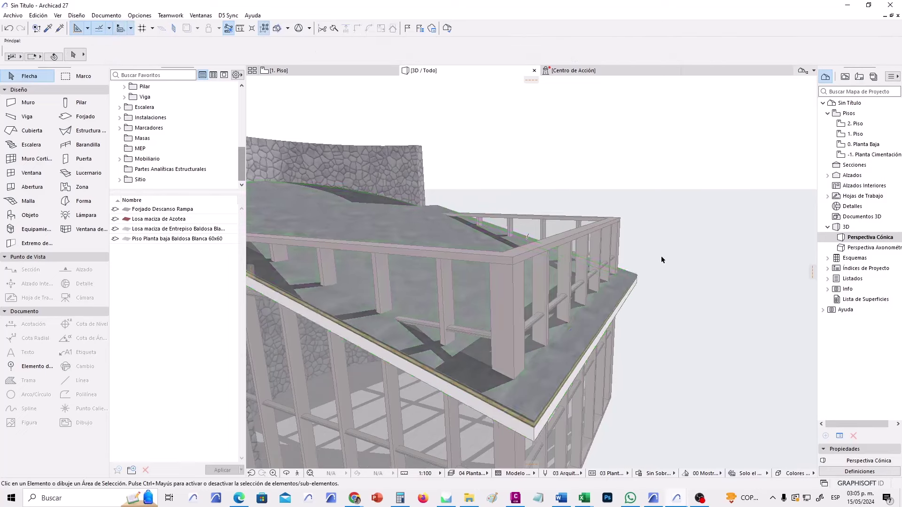
shift+middle_drag(661, 255, 592, 368)
drag(518, 278, 511, 302)
shift+middle_drag(511, 302, 571, 266)
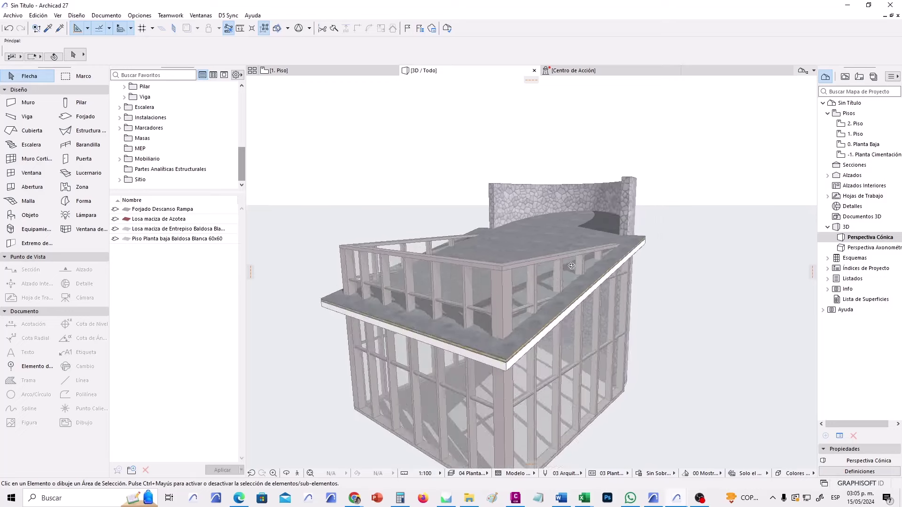
shift+middle_drag(372, 276, 629, 322)
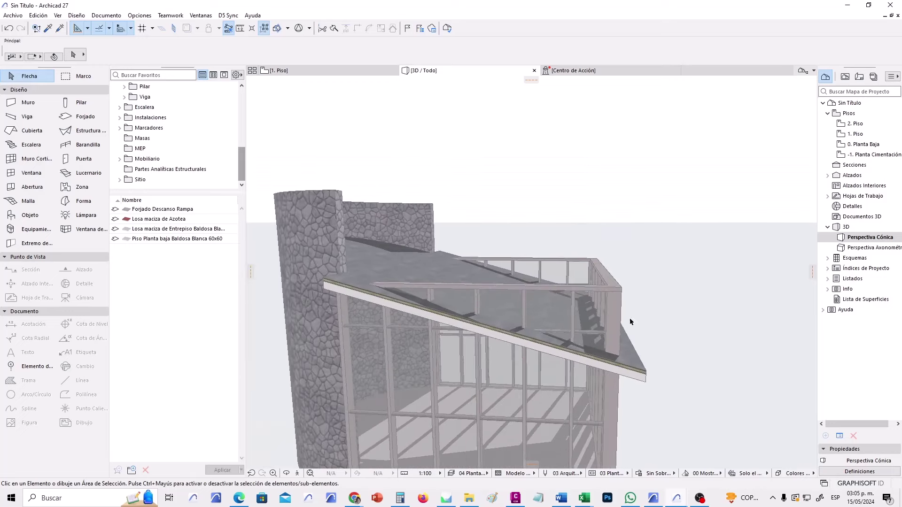
click(637, 372)
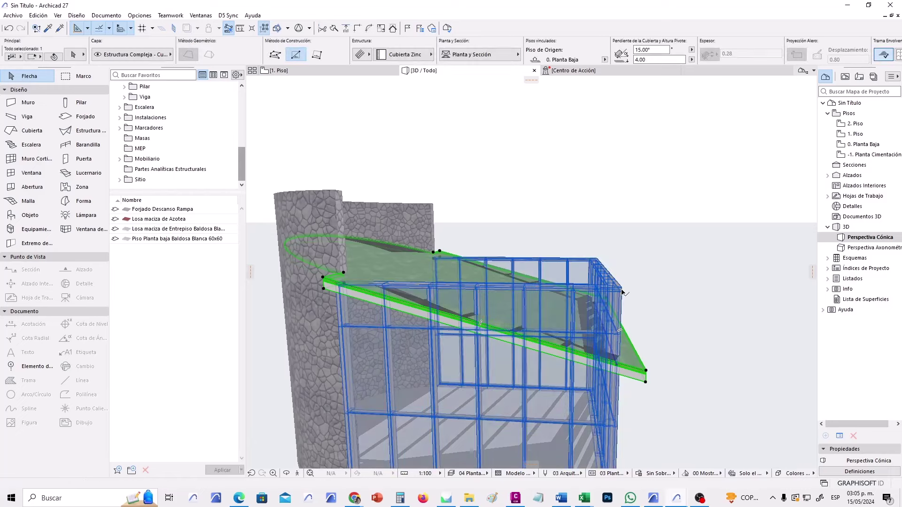
shift+middle_drag(644, 318, 721, 282)
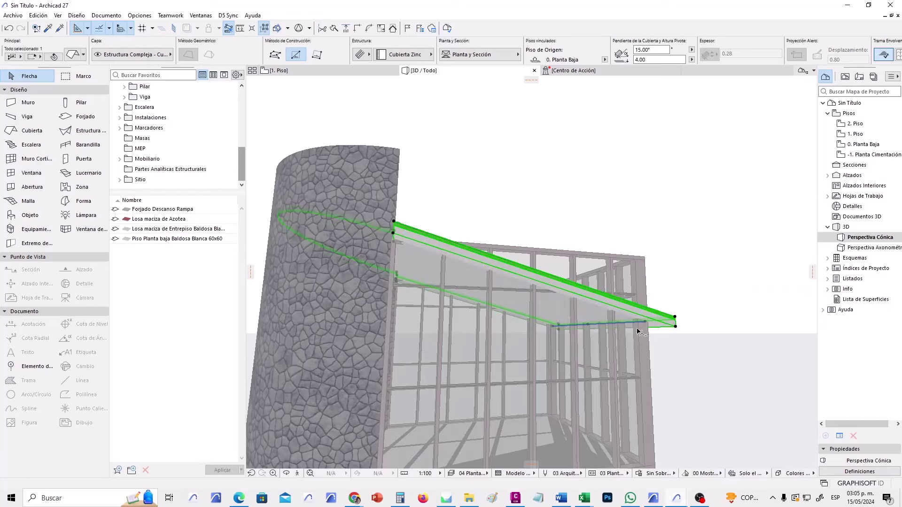
click(675, 270)
click(647, 258)
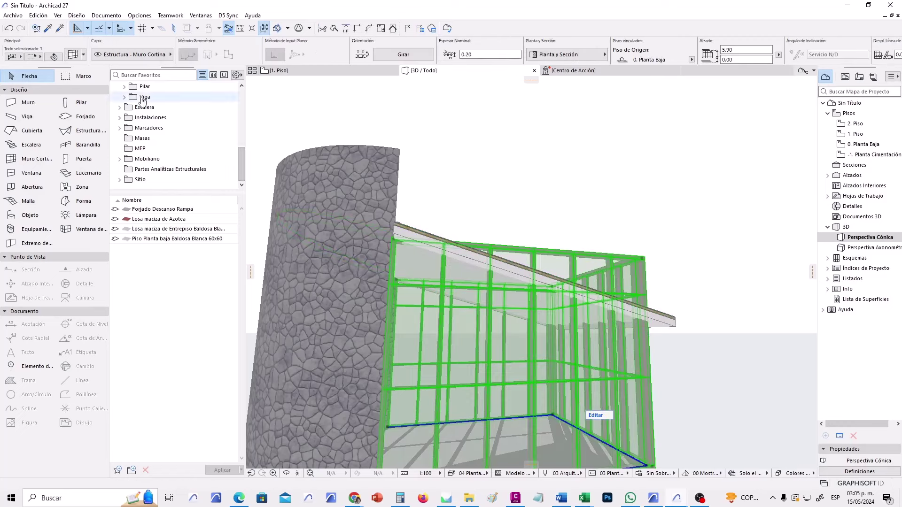
click(537, 183)
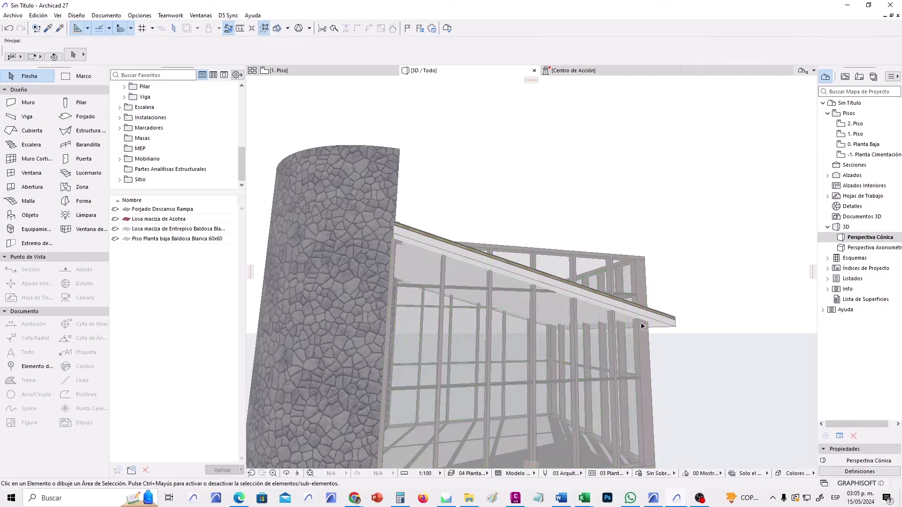
shift+middle_drag(666, 262, 679, 317)
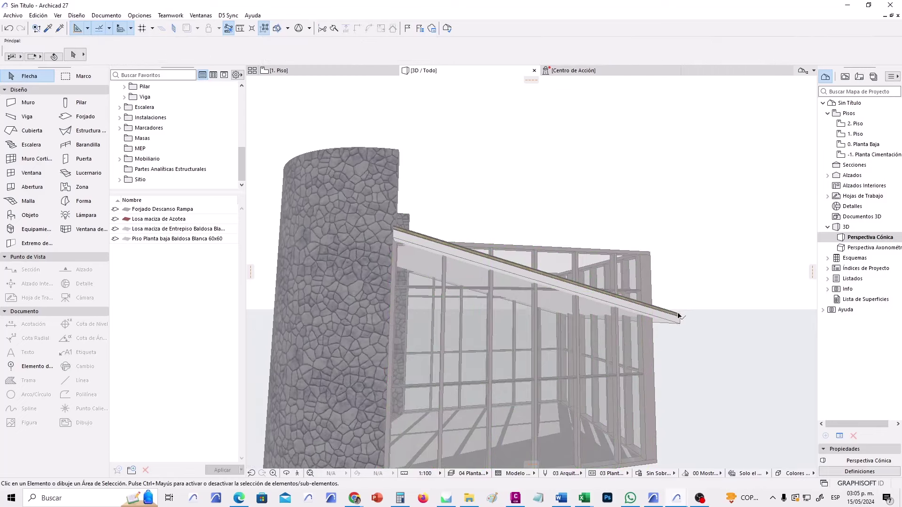
click(678, 317)
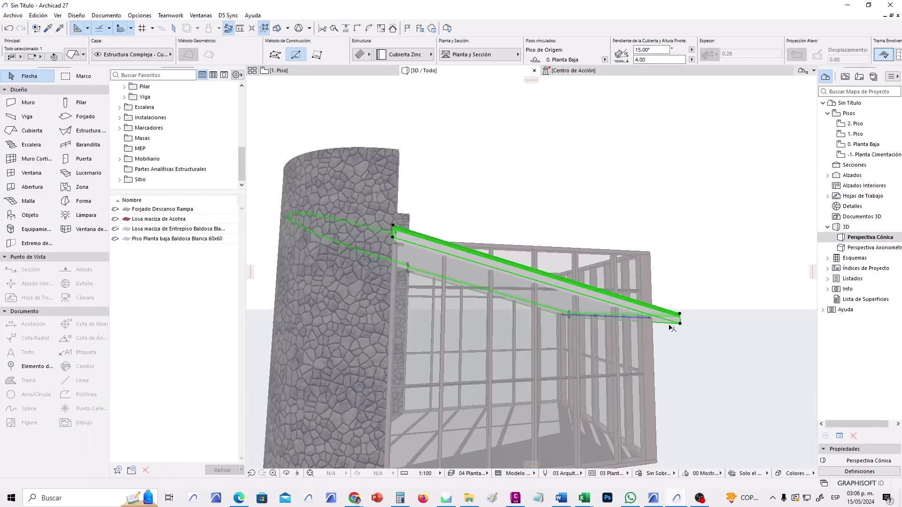
shift+click(652, 255)
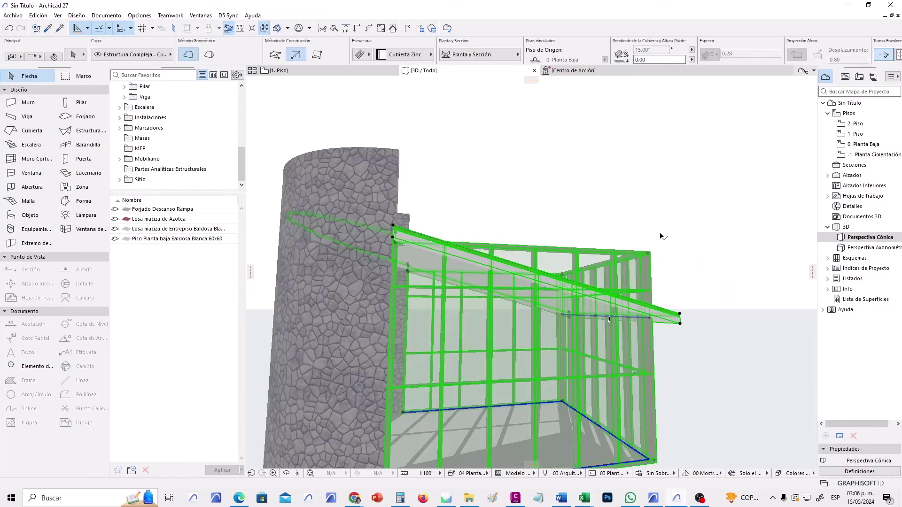
right_click(544, 199)
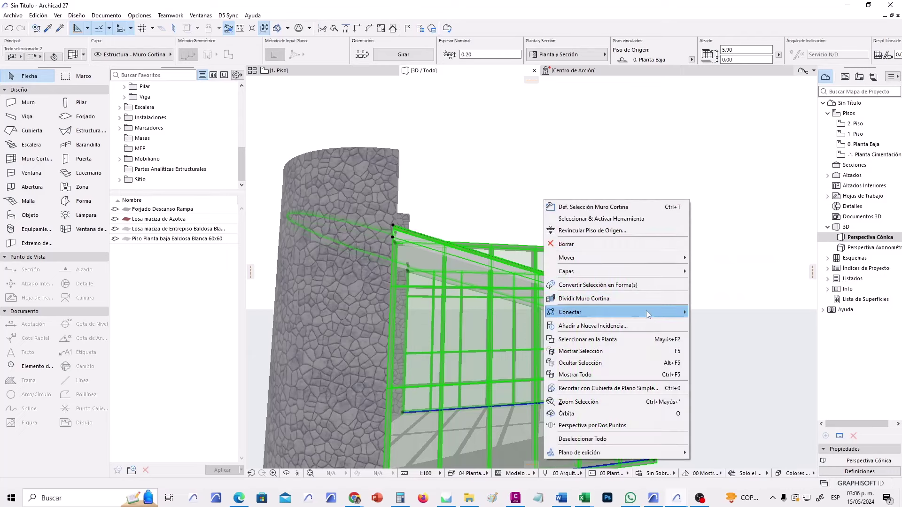
mouse_move(646, 312)
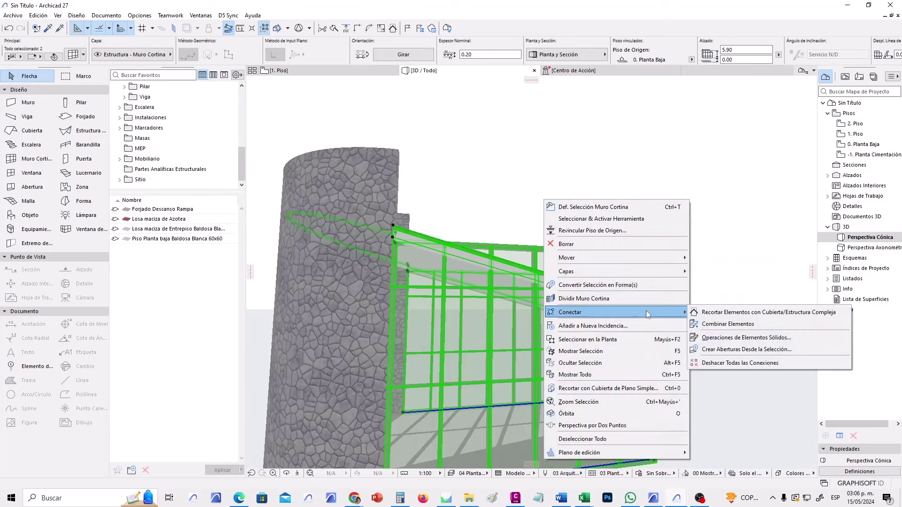
click(736, 316)
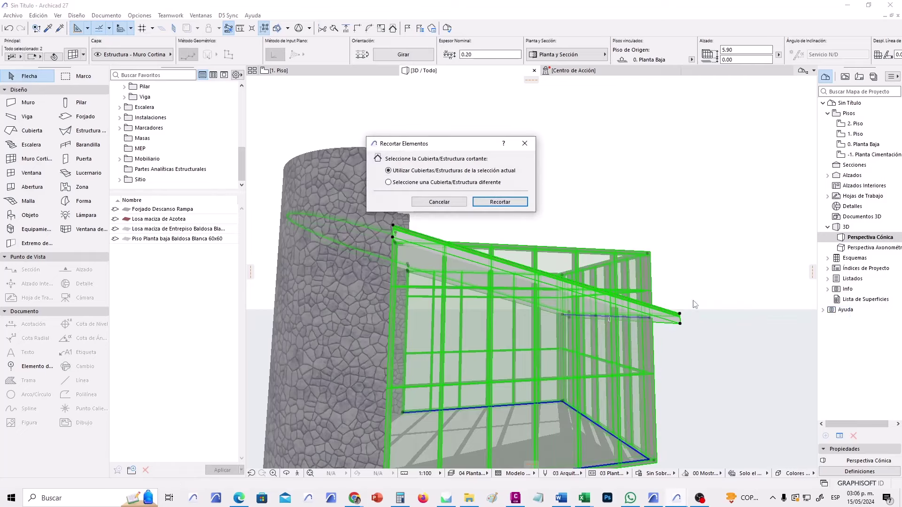
click(500, 203)
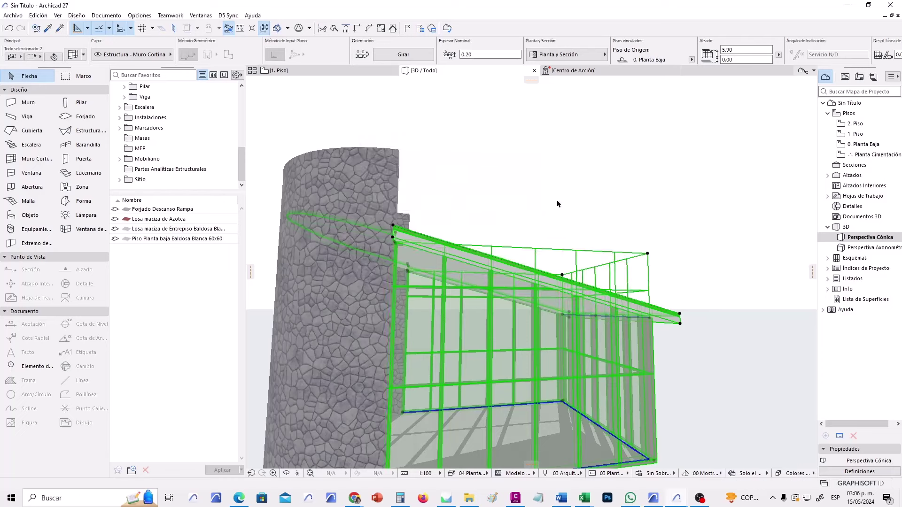
click(604, 205)
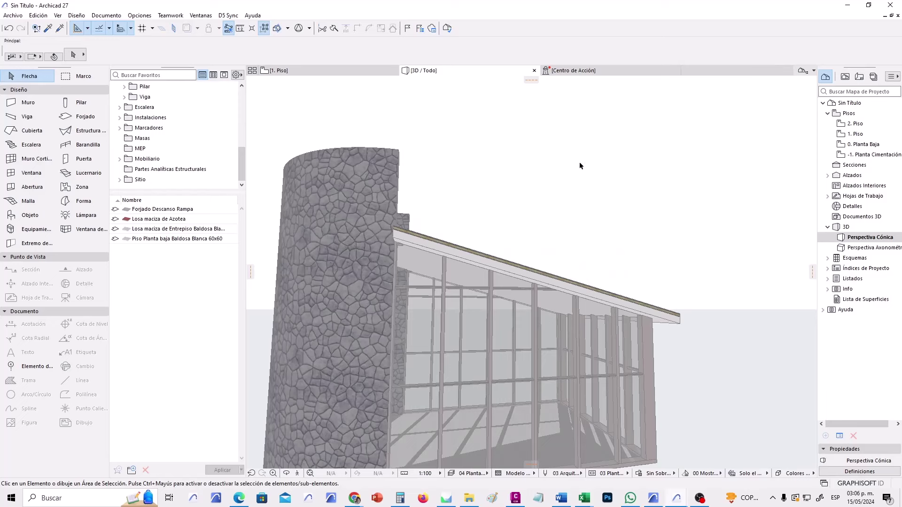
key(ctrl+z)
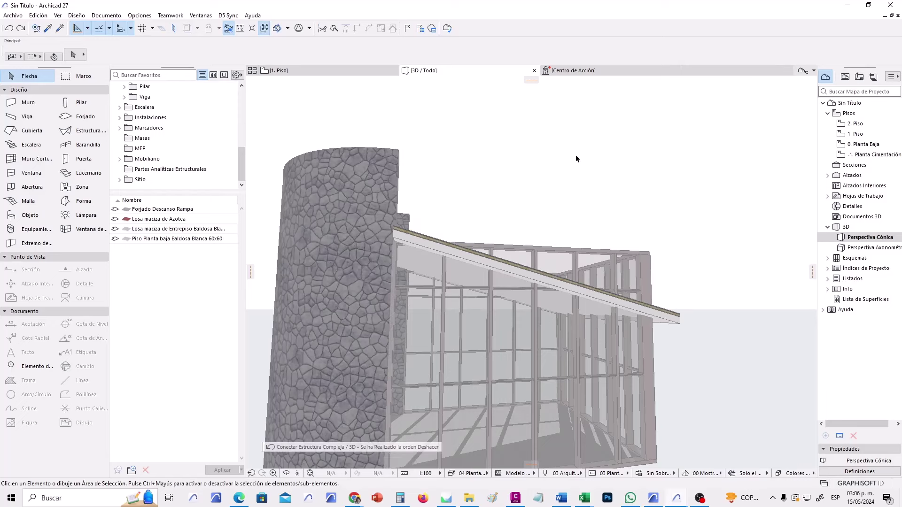
click(680, 318)
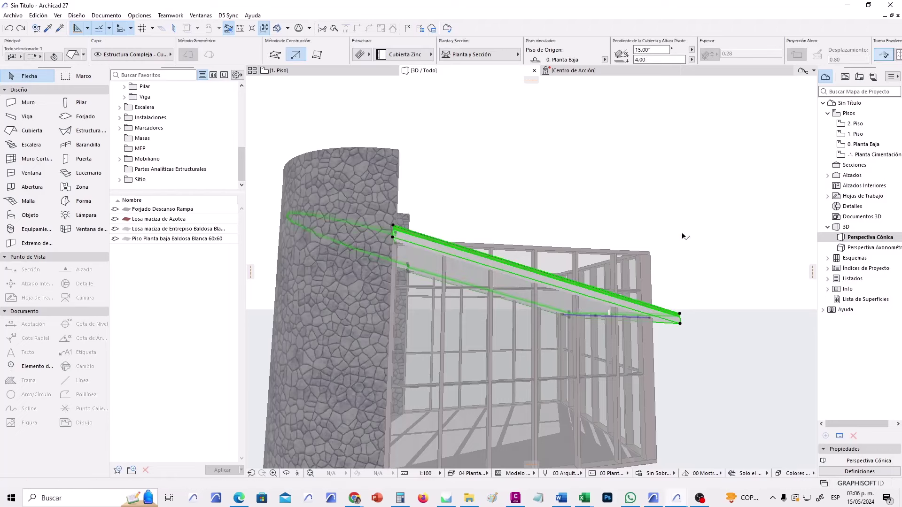
shift+click(655, 254)
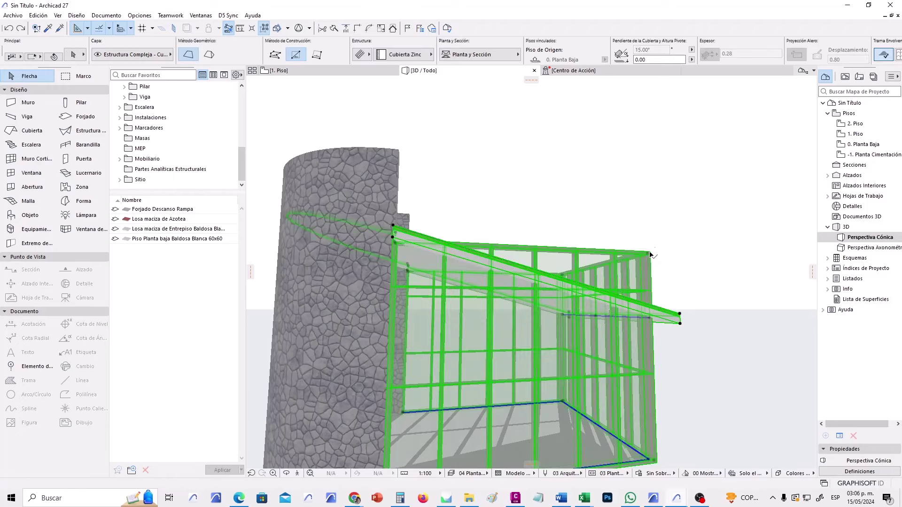
right_click(578, 188)
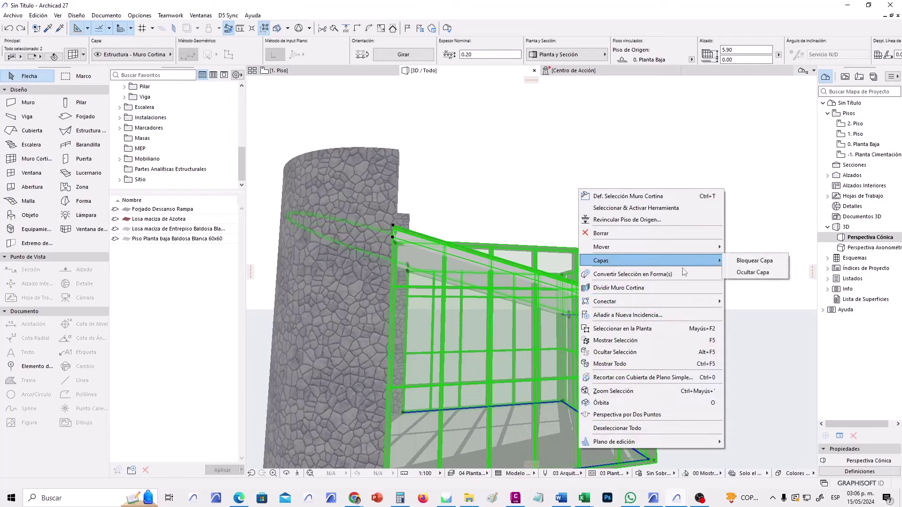
click(612, 290)
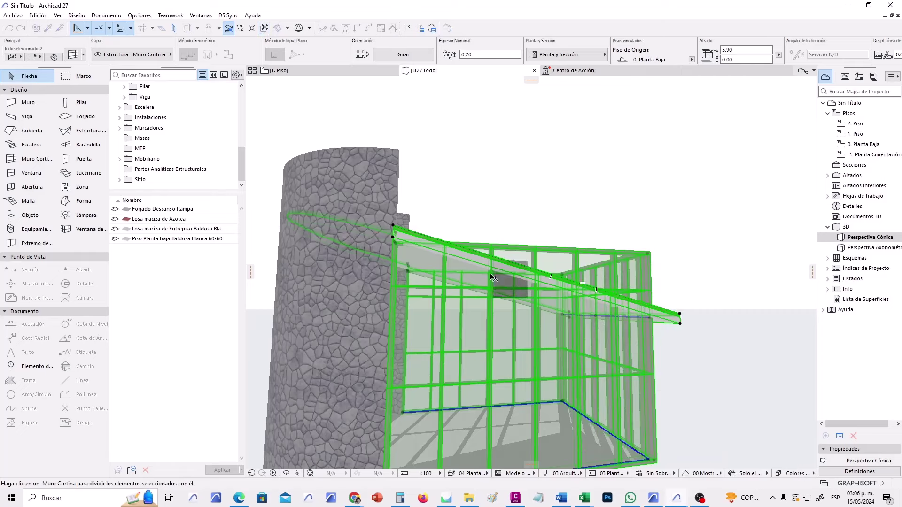
click(394, 239)
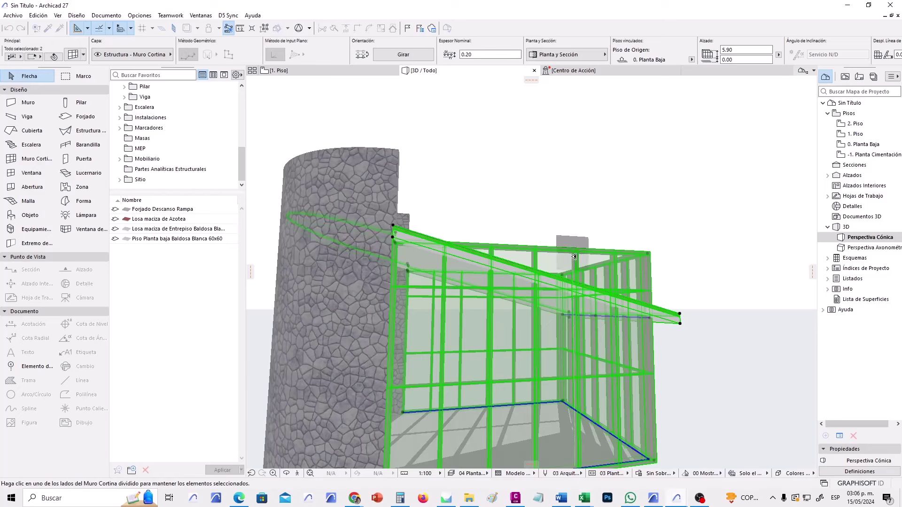
right_click(600, 212)
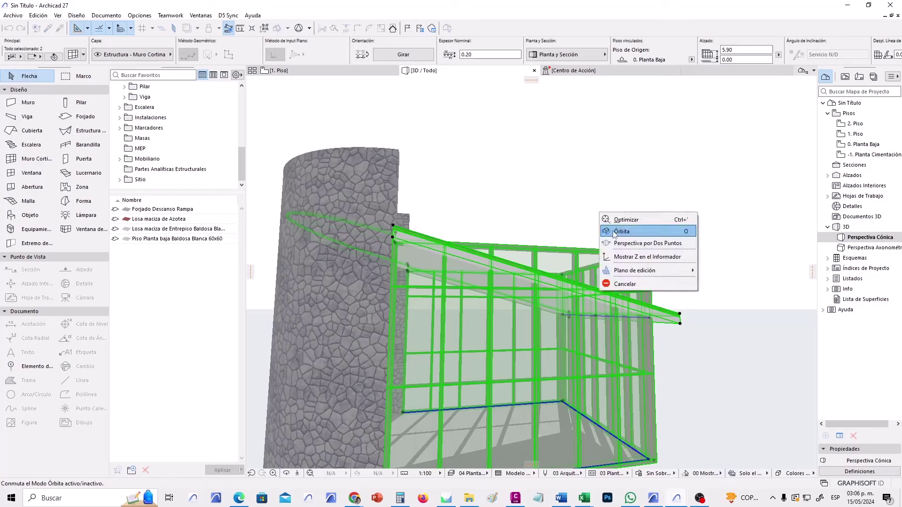
click(632, 284)
click(576, 212)
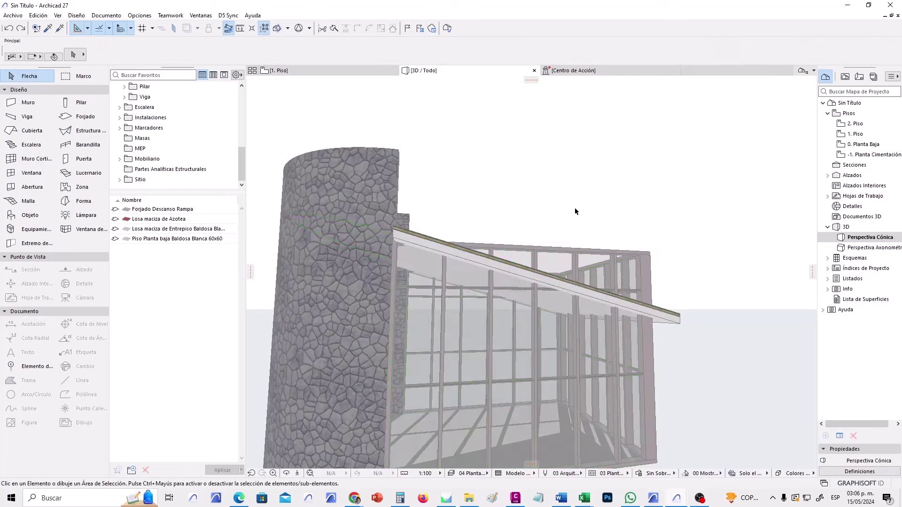
scroll(606, 305, up, 2)
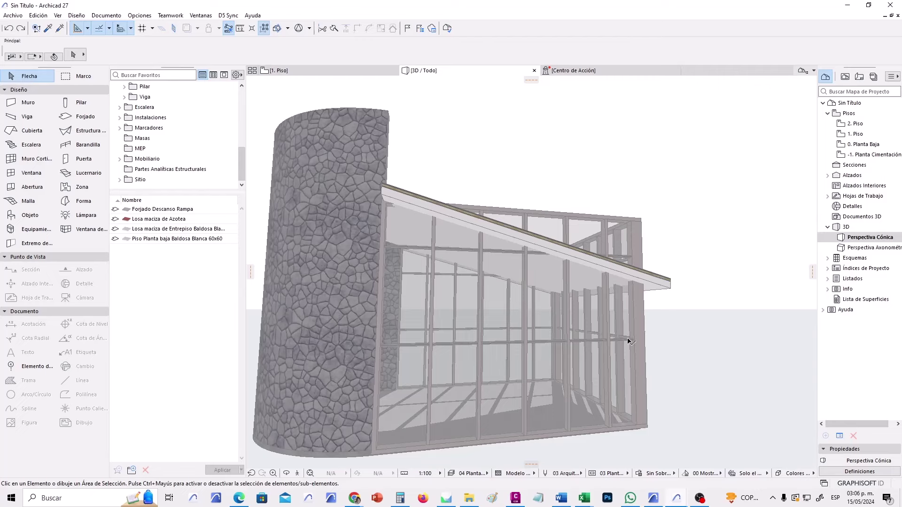
shift+middle_drag(628, 338, 688, 242)
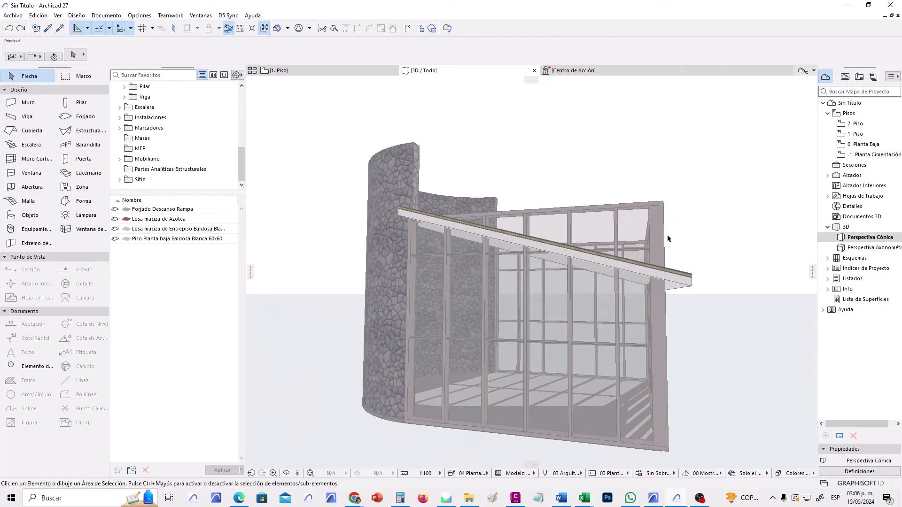
Open the curtain wall in edit mode and hide its Unión, Panel and Marco components.
click(666, 209)
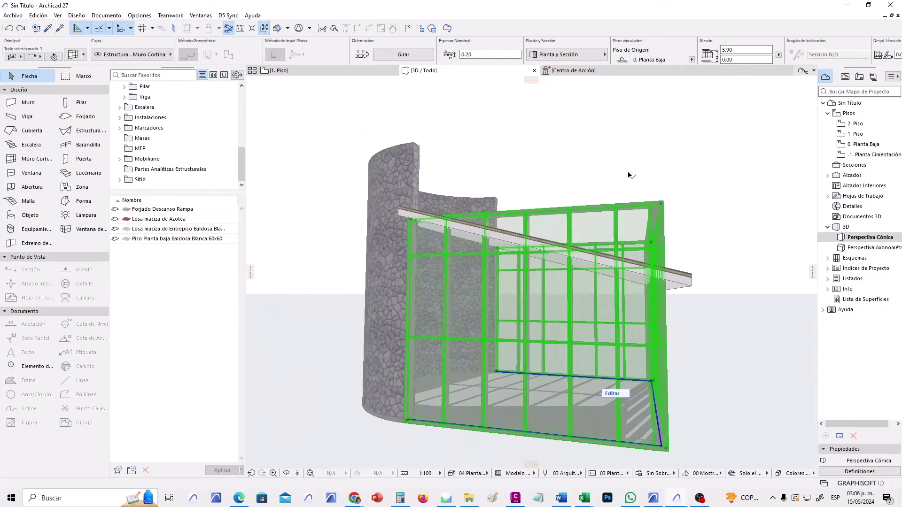
click(612, 393)
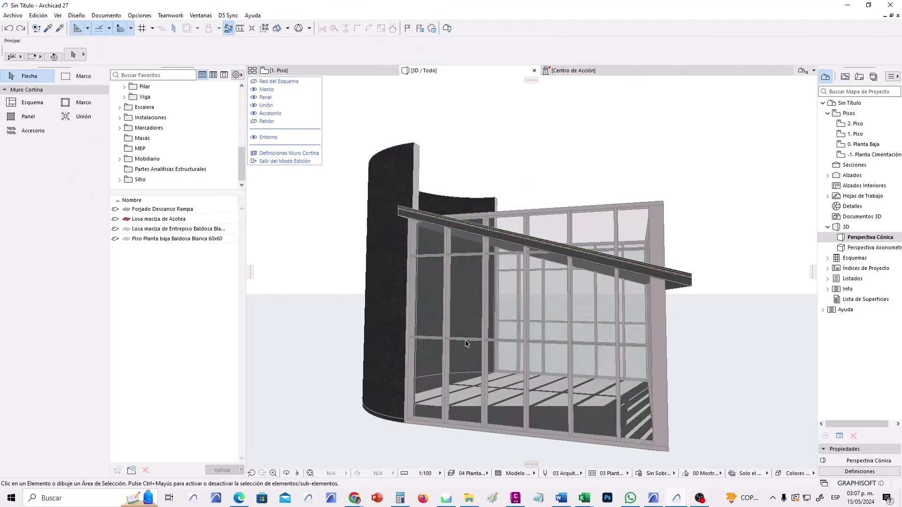
click(286, 472)
drag(605, 328, 521, 295)
drag(587, 321, 545, 331)
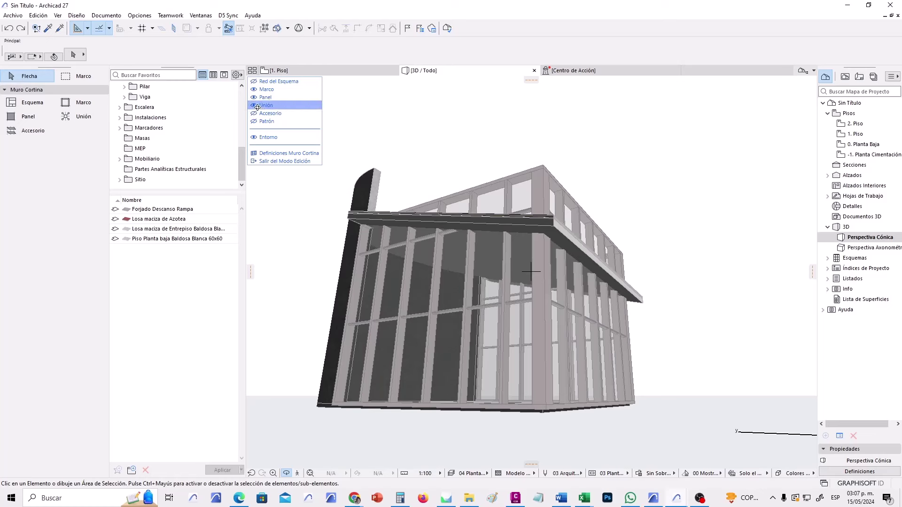
click(253, 105)
click(254, 98)
click(254, 90)
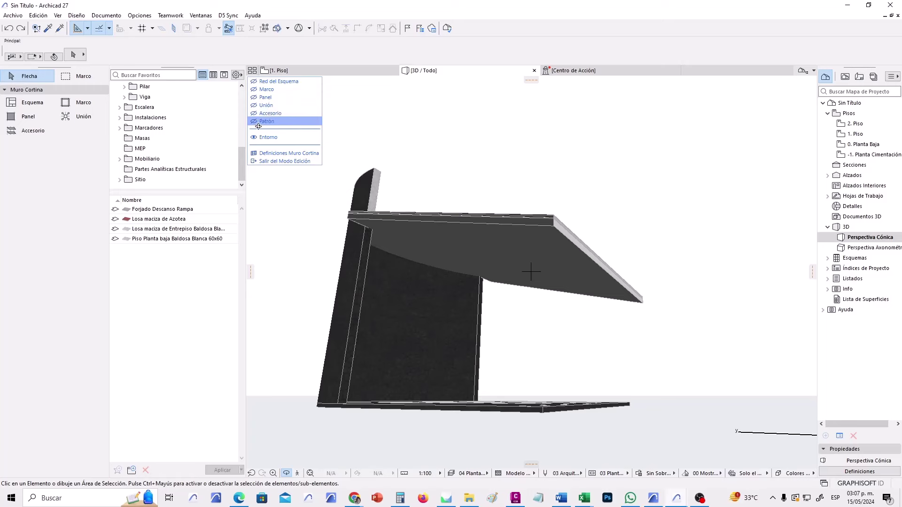
Show the scheme grid and move the top segment's corner node down to the roof edge.
click(252, 82)
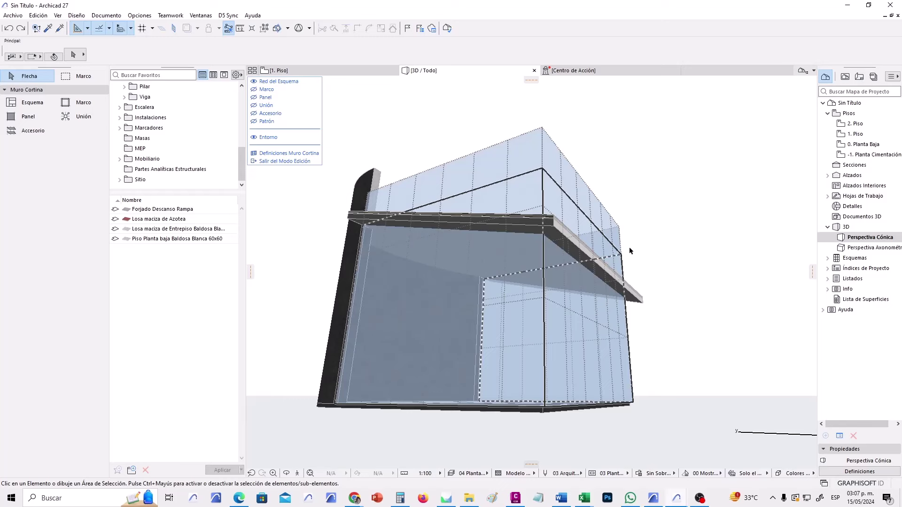
click(522, 175)
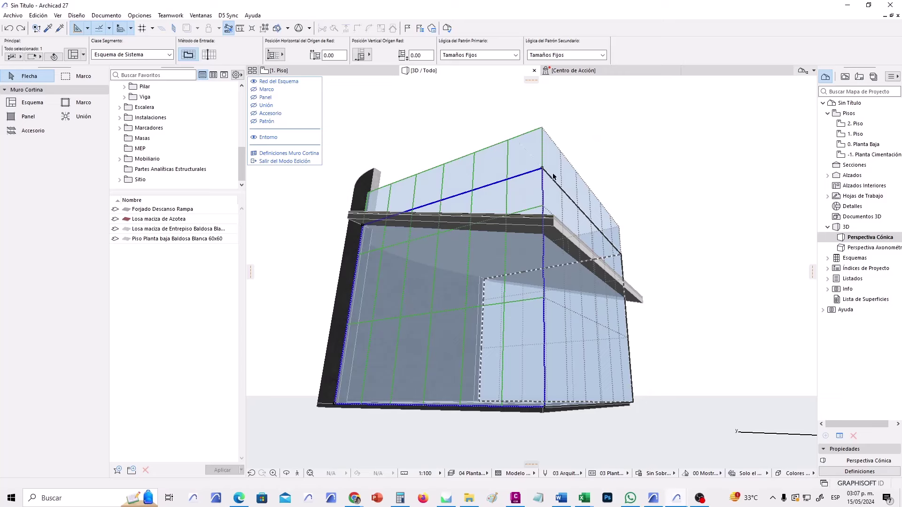
click(543, 168)
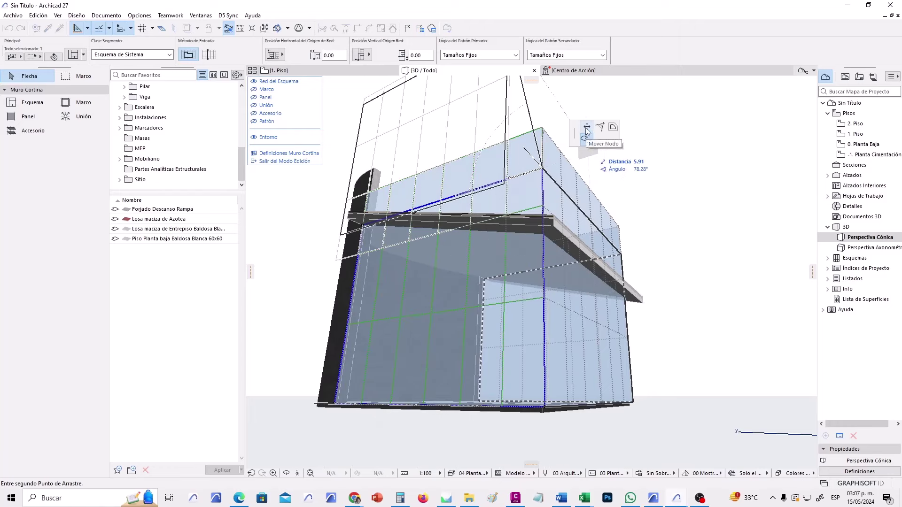
click(585, 128)
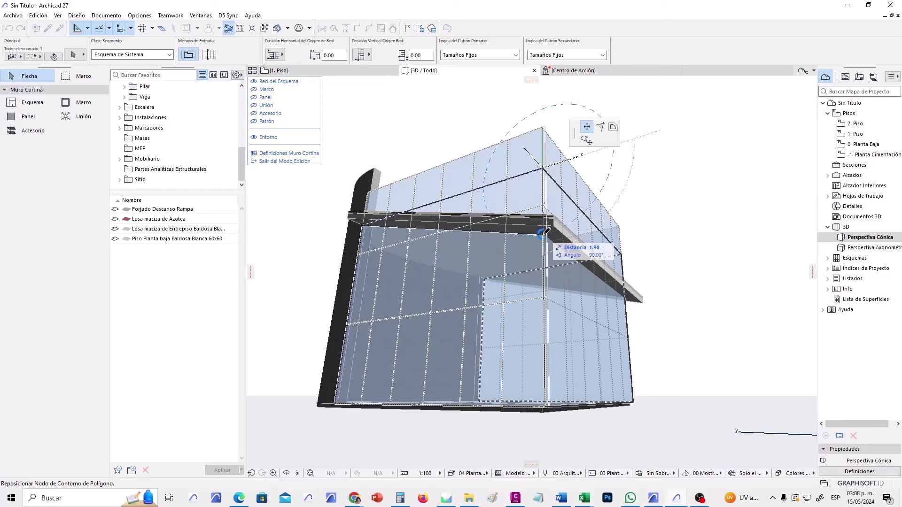
click(544, 233)
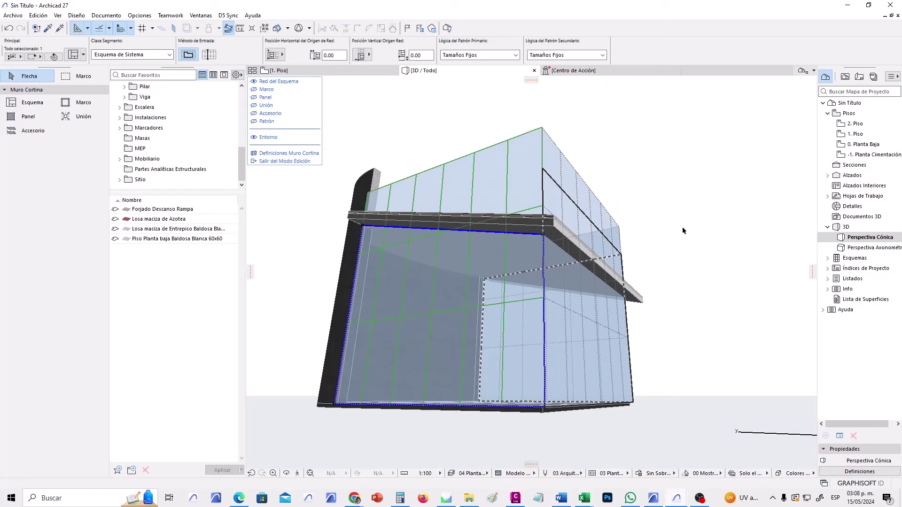
key(Escape)
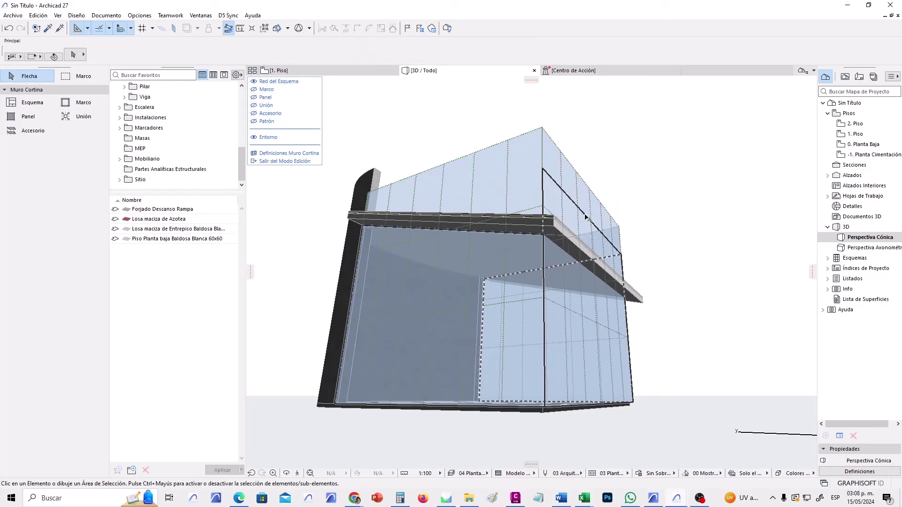
Offset the right-face scheme edges by 1.90 and lower a corner node under the roof edge.
click(595, 226)
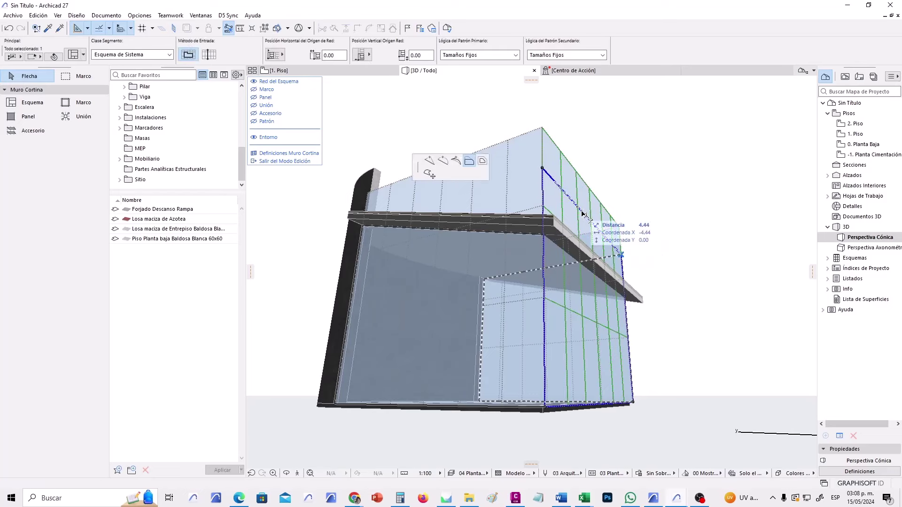
click(584, 209)
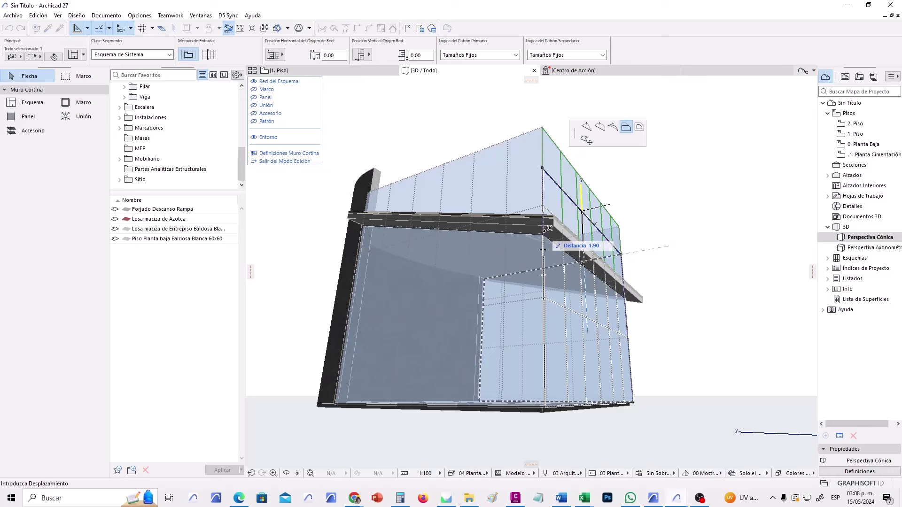
click(549, 229)
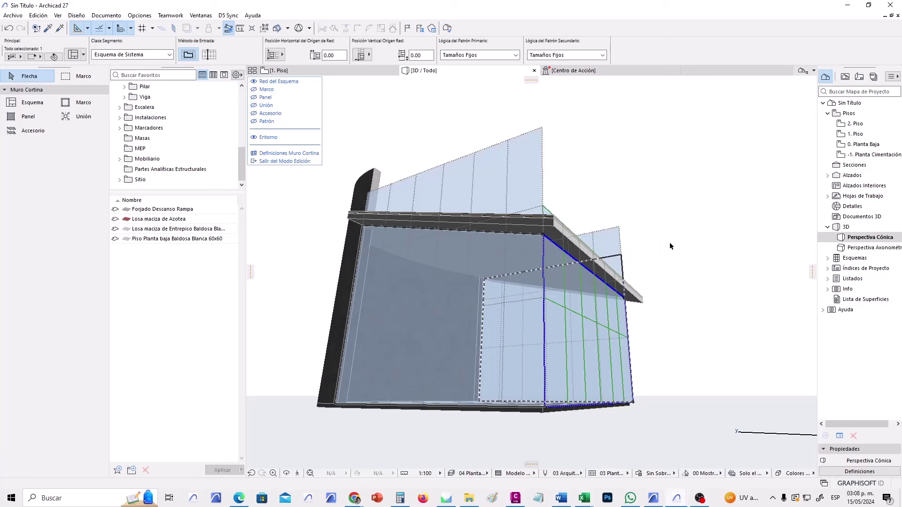
click(613, 257)
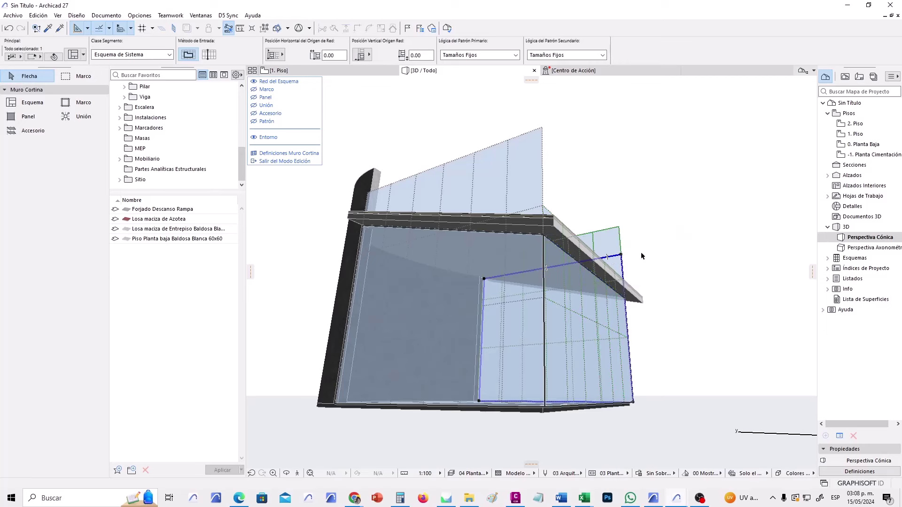
click(621, 254)
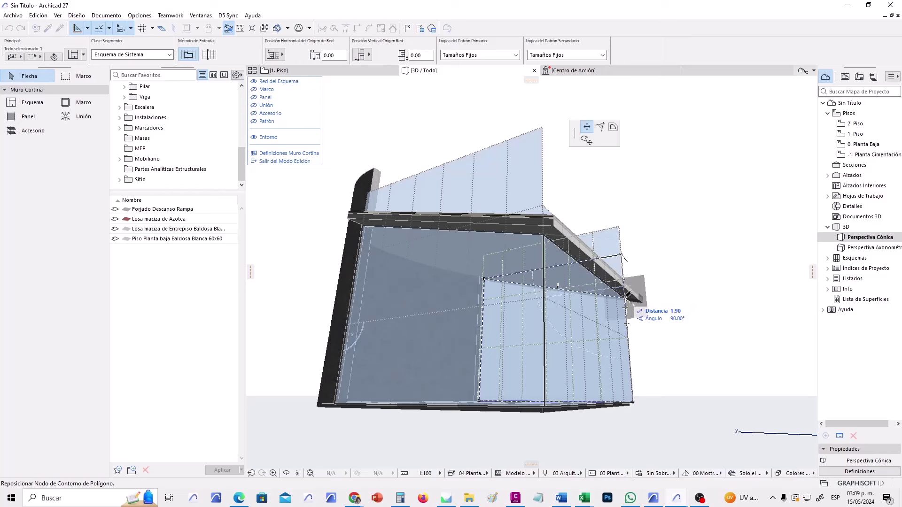
click(627, 298)
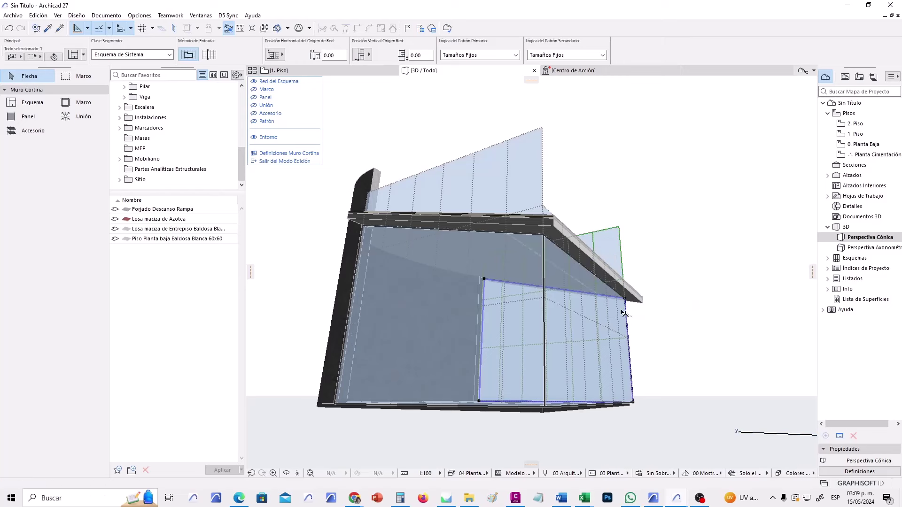
key(Escape)
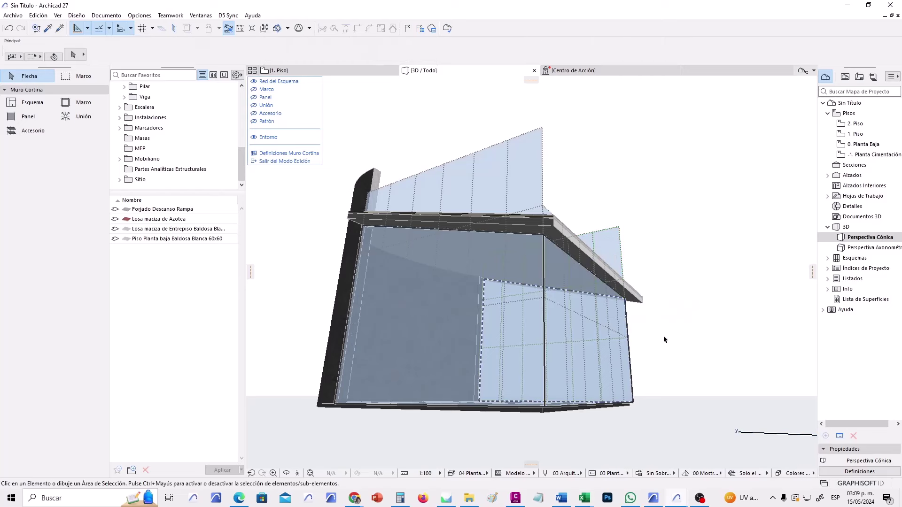
Exit curtain wall editing, orbit around the glazed pavilion, and reselect the curtain wall.
click(299, 162)
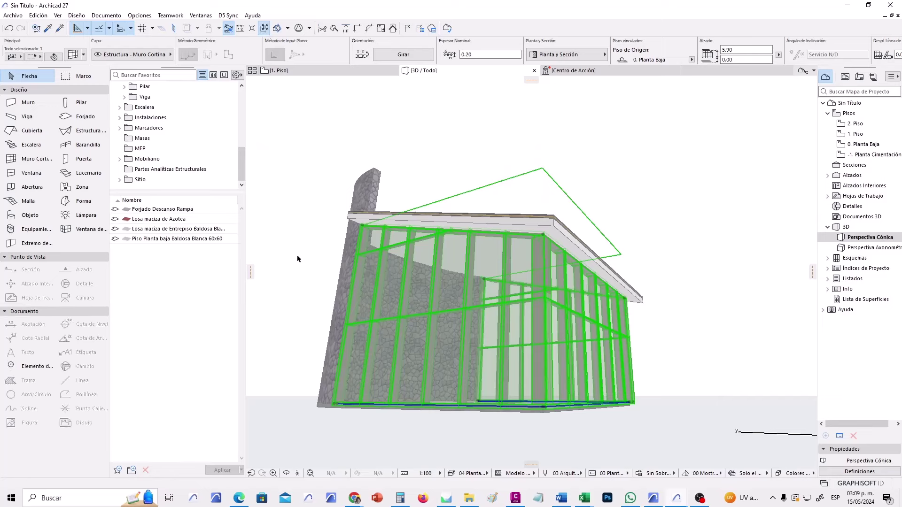
key(Escape)
shift+middle_drag(329, 262, 366, 256)
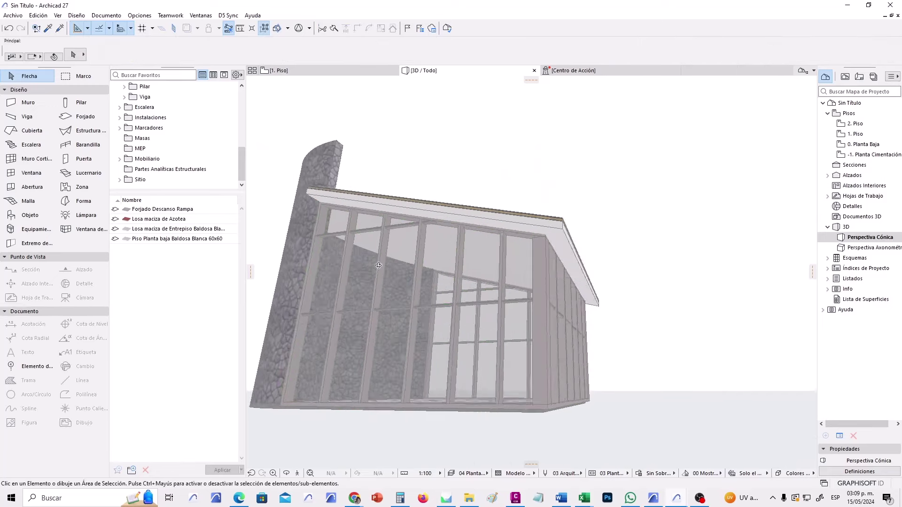
scroll(402, 250, up, 5)
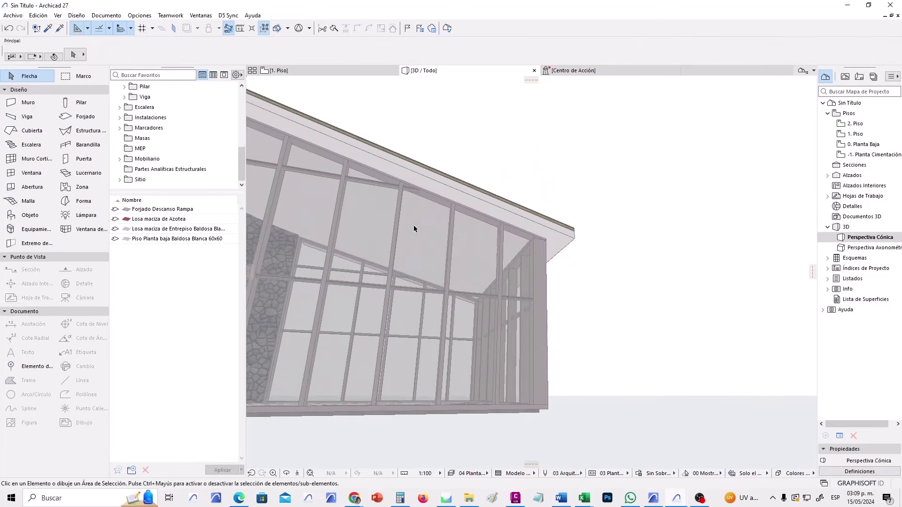
shift+middle_drag(413, 229, 297, 159)
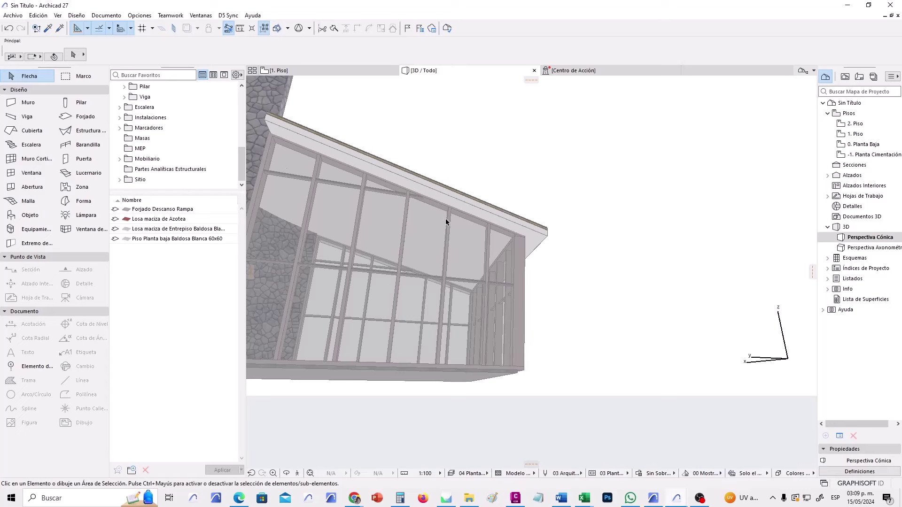
shift+middle_drag(447, 216, 448, 329)
scroll(587, 340, up, 10)
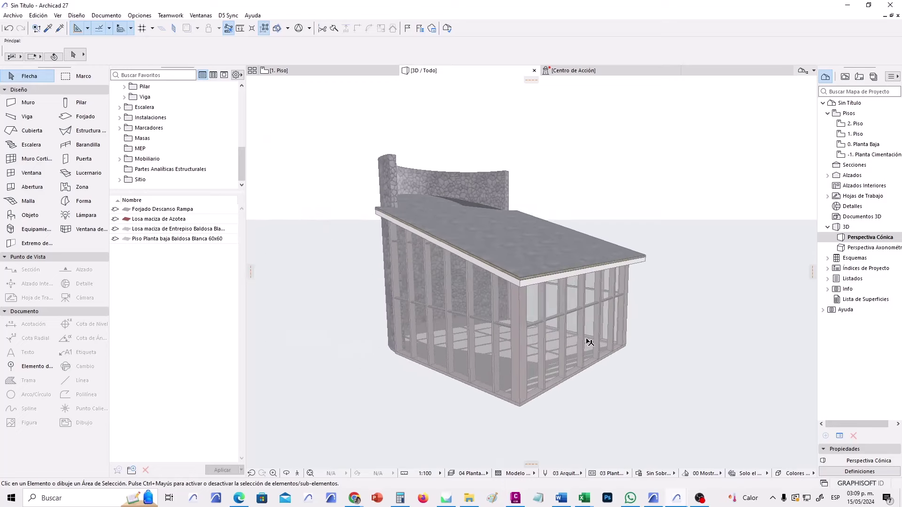
shift+middle_drag(557, 336, 569, 322)
shift+middle_drag(465, 331, 542, 346)
shift+middle_drag(545, 330, 613, 325)
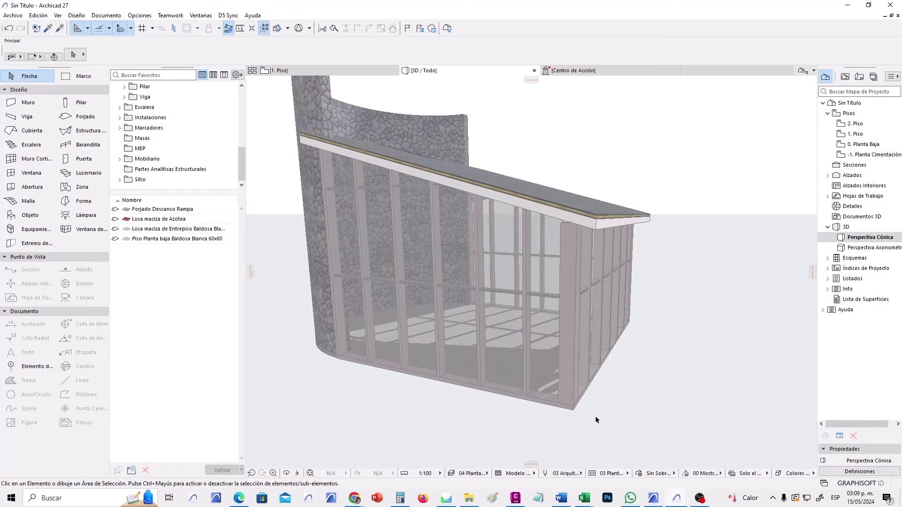
click(573, 413)
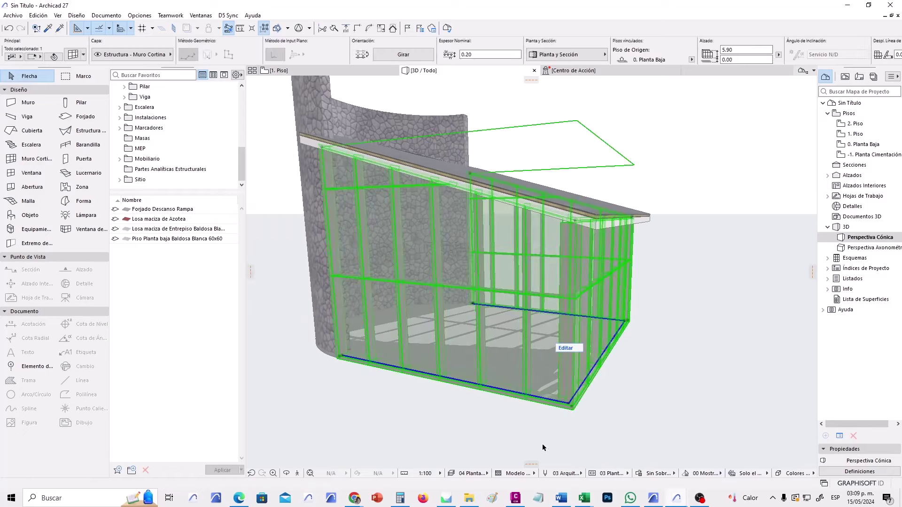
Reopen curtain wall editing with Accesorio and Marco hidden, and orbit to the right face.
click(566, 348)
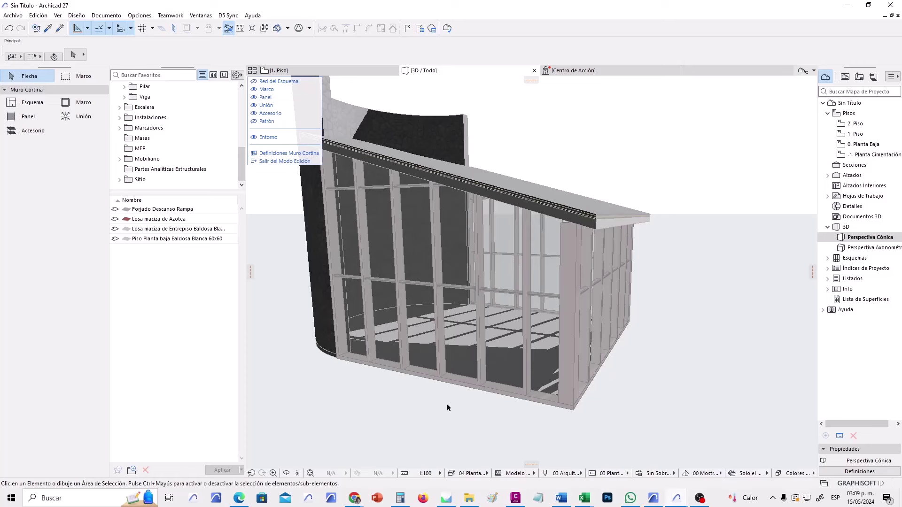
click(254, 114)
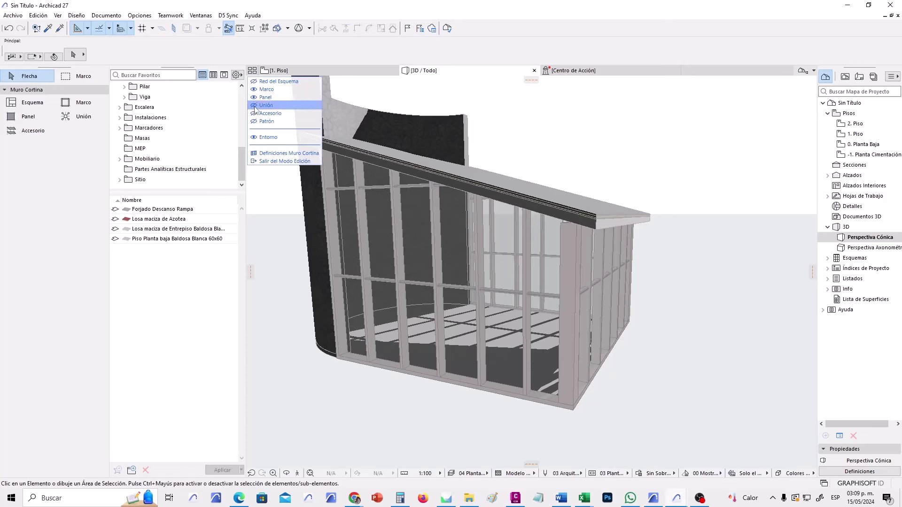
click(253, 90)
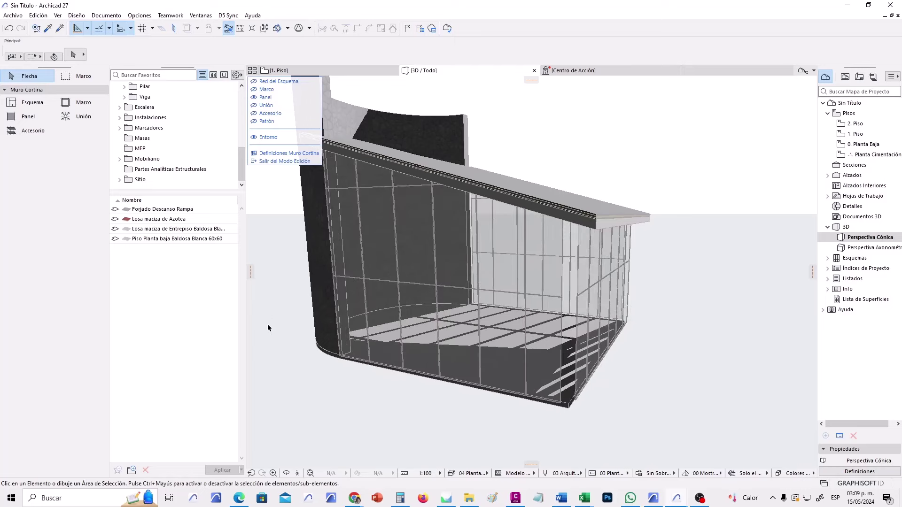
middle_drag(475, 422, 464, 424)
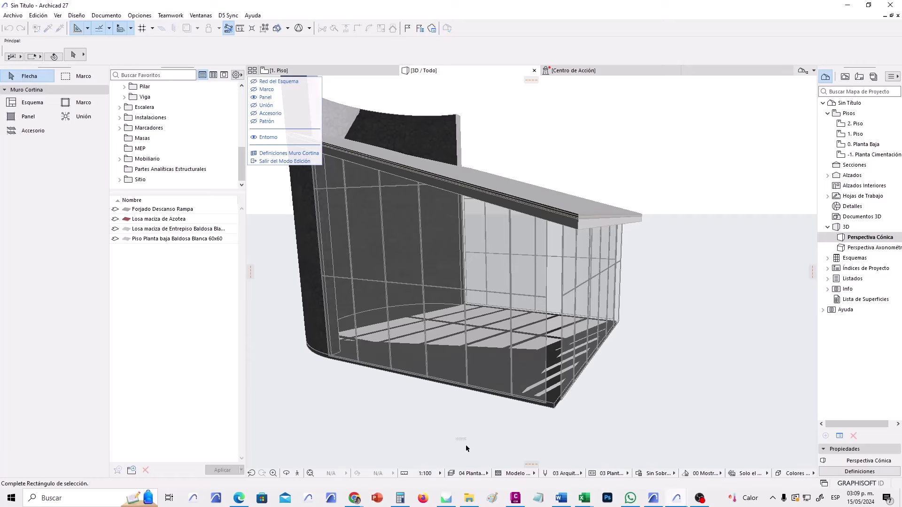
click(286, 473)
drag(595, 378, 535, 378)
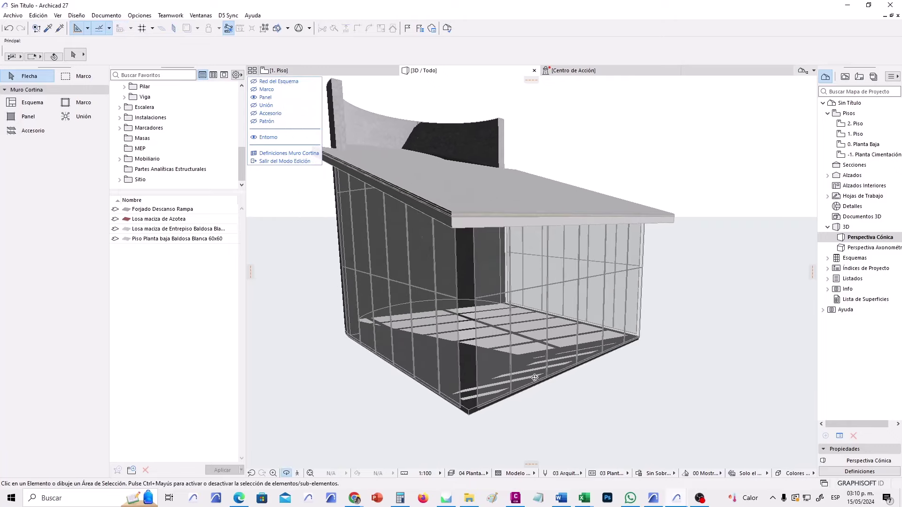
click(287, 474)
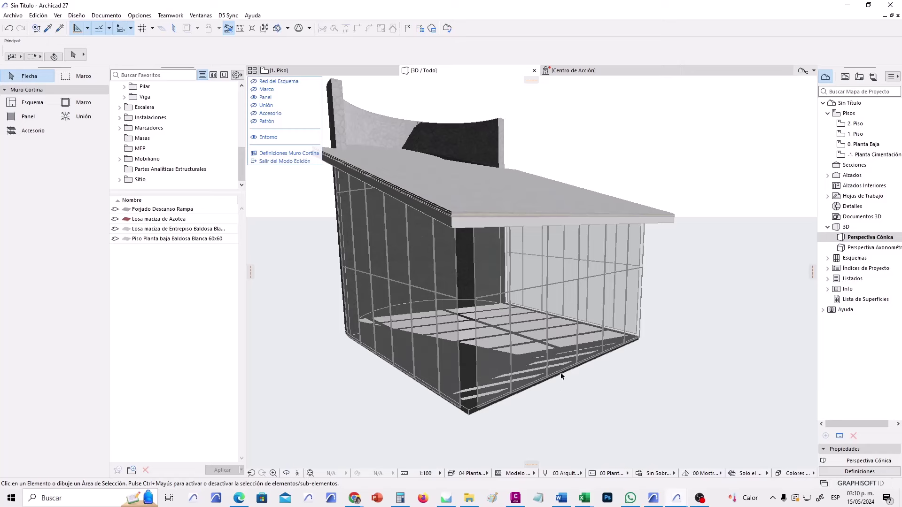
click(593, 300)
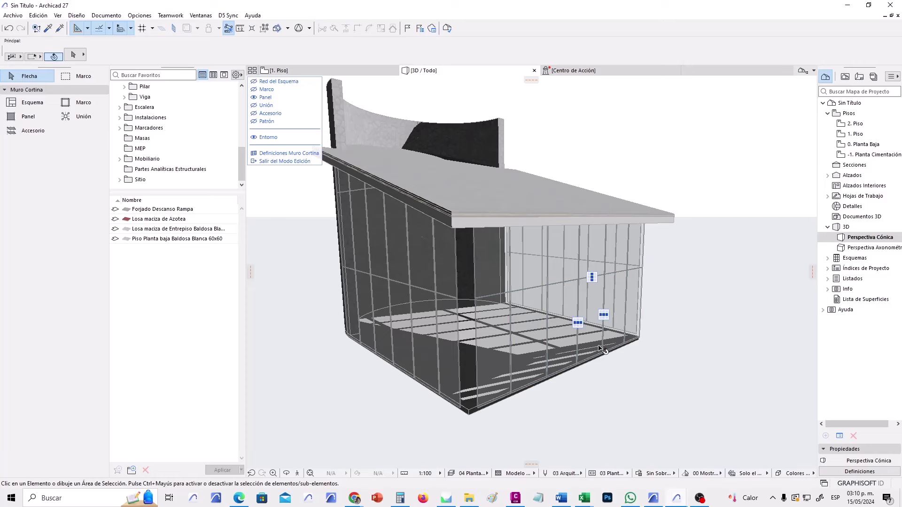
Set a lower right-face panel's Tipo de Parte to the Puerta MC 27 door.
click(595, 302)
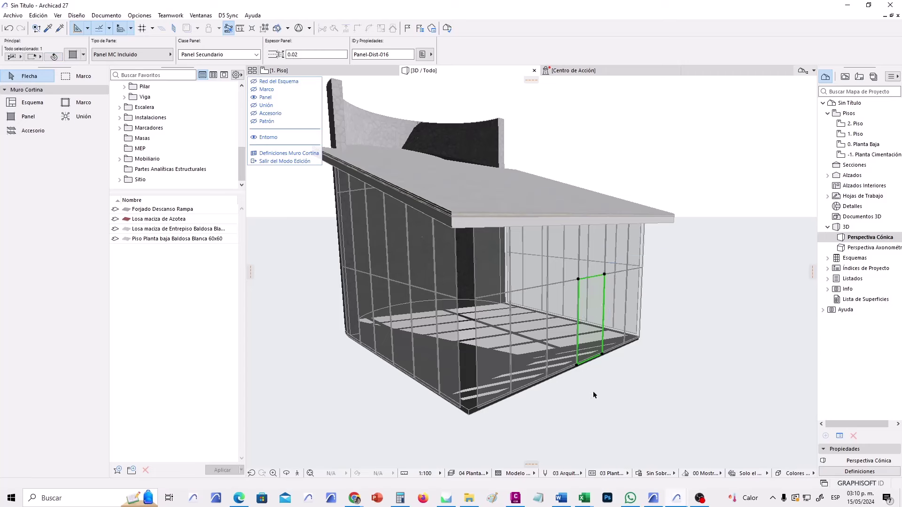
click(166, 57)
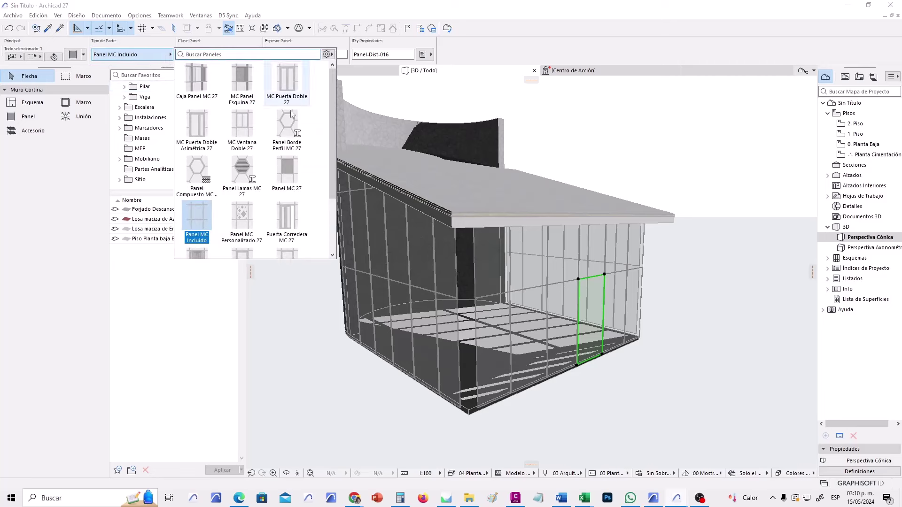
drag(328, 116, 329, 170)
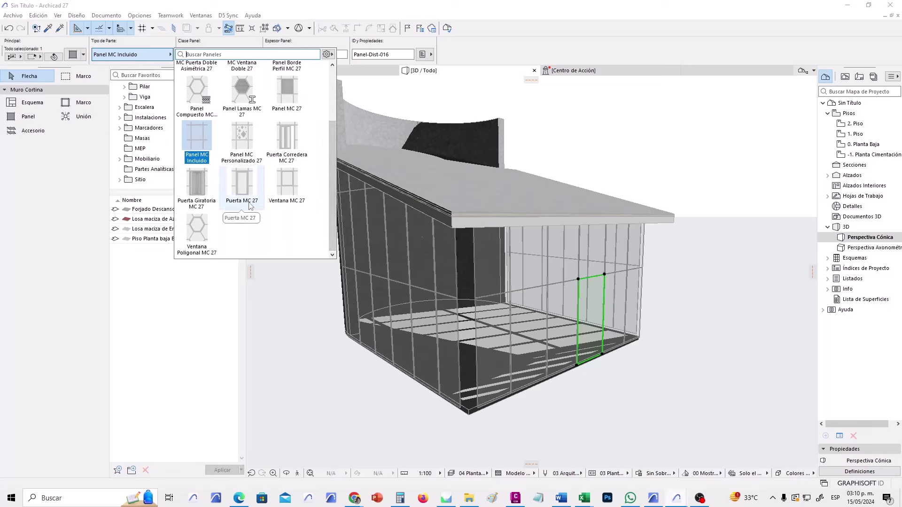
click(247, 174)
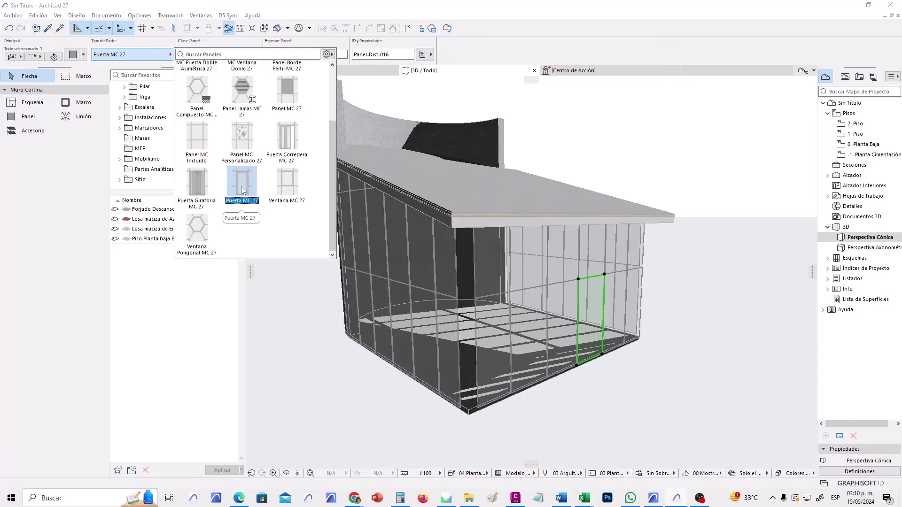
click(244, 181)
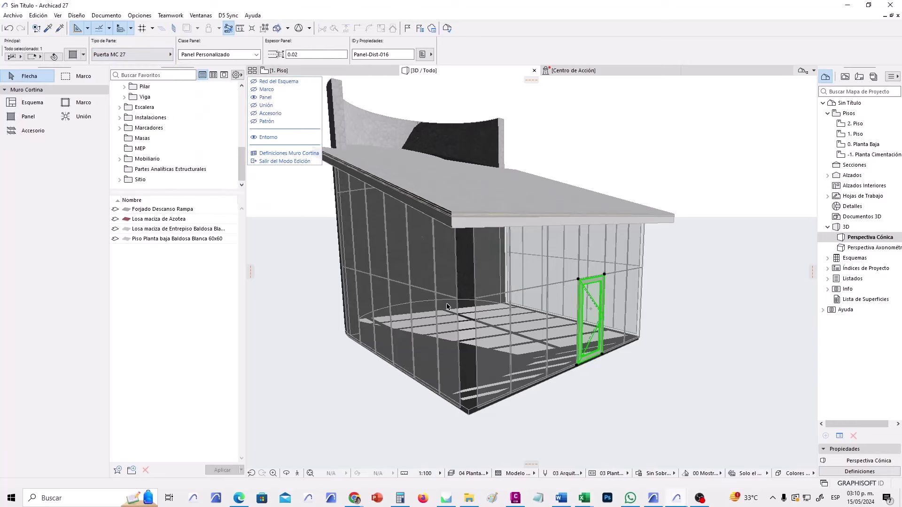
scroll(623, 334, up, 5)
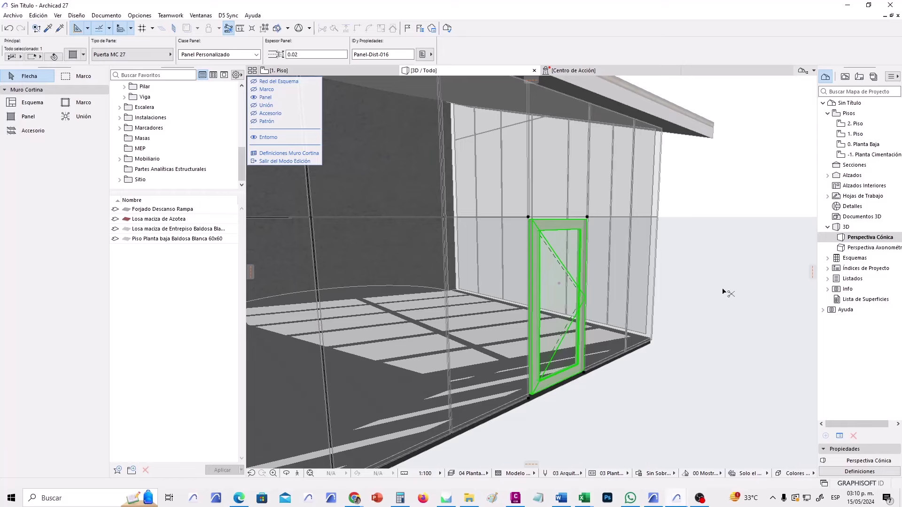
Set the door panel's opening type to Oscilante Lateral Simétrica and deselect it.
key(ctrl+t)
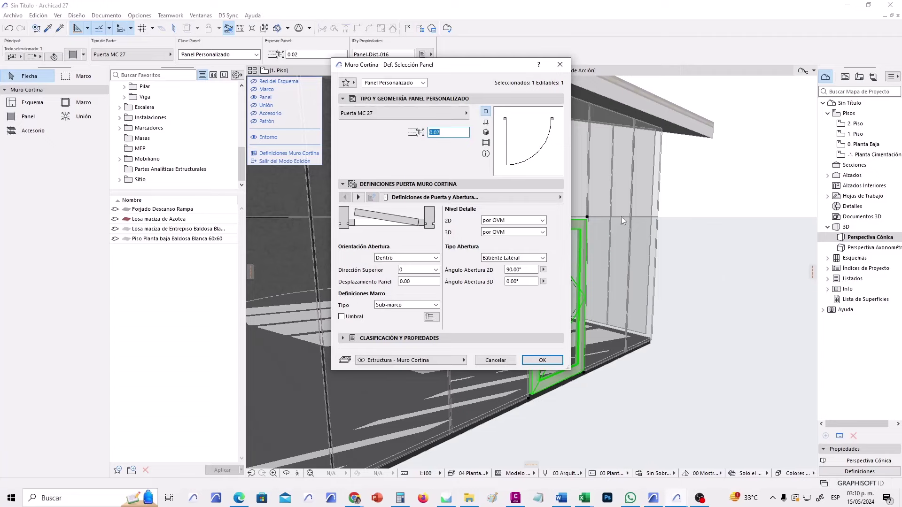
drag(484, 66, 243, 42)
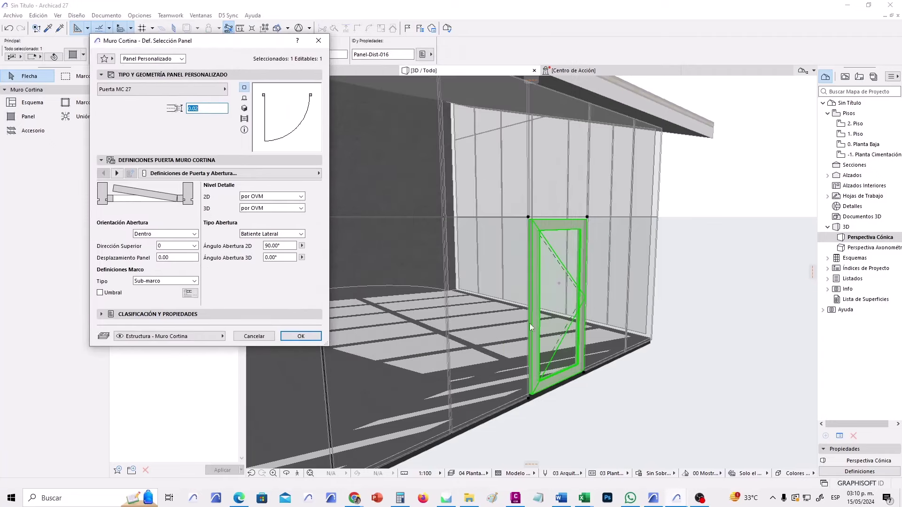
click(300, 234)
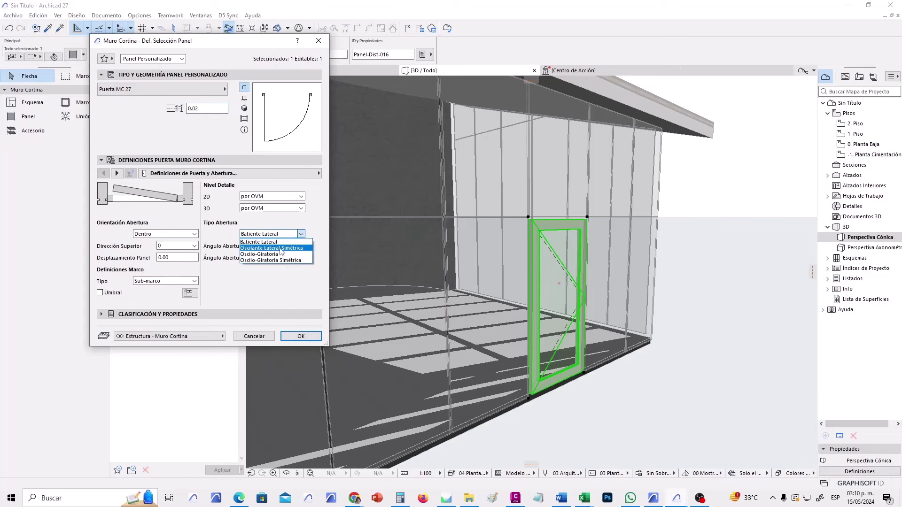
click(297, 248)
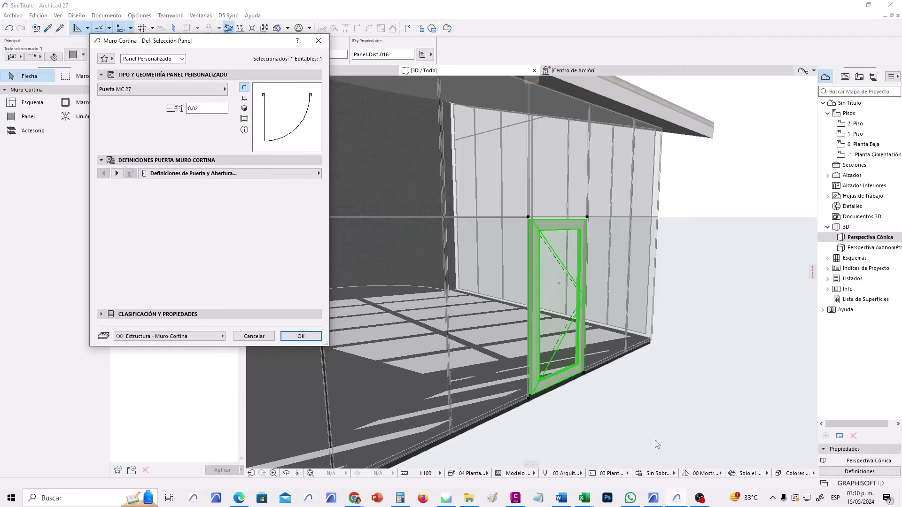
click(302, 337)
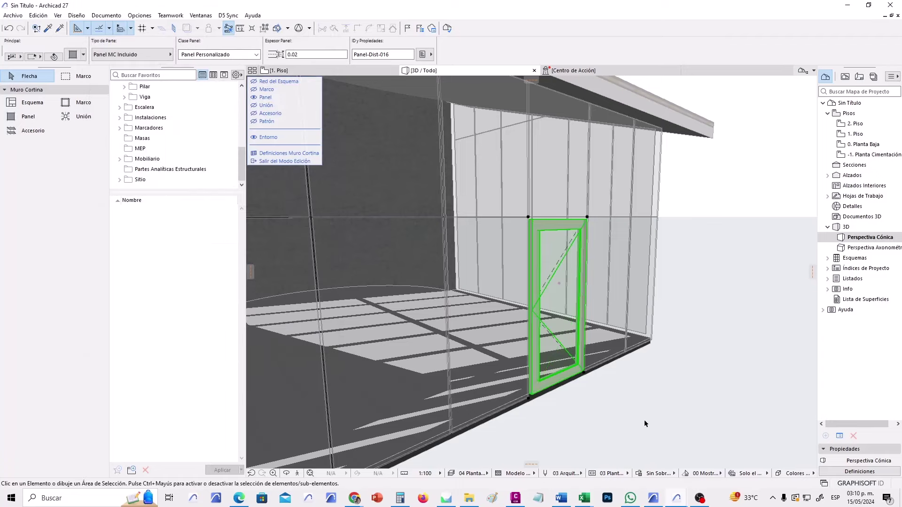
click(644, 419)
mouse_move(584, 342)
shift+middle_down()
mouse_move(550, 350)
mouse_move(569, 356)
mouse_move(586, 343)
shift+middle_up()
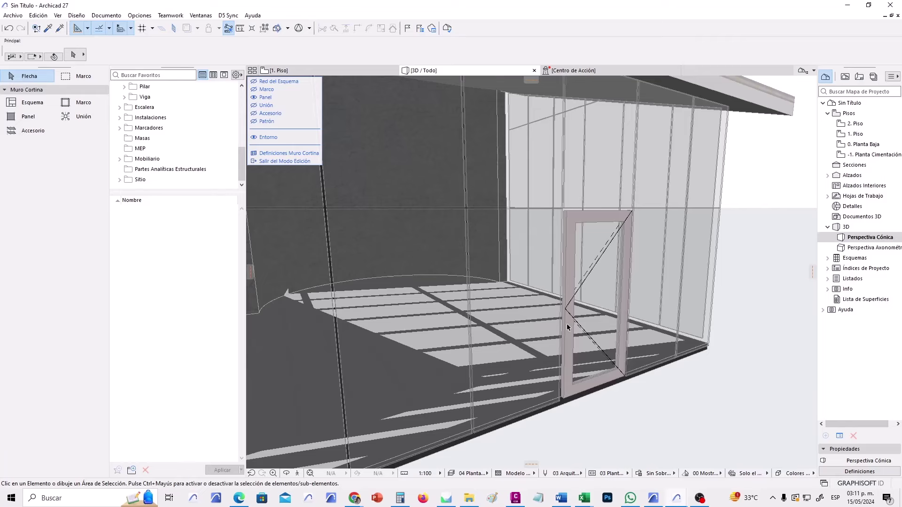
Change the glass panel left of the existing door to the Puerta MC 27 panel type.
click(539, 259)
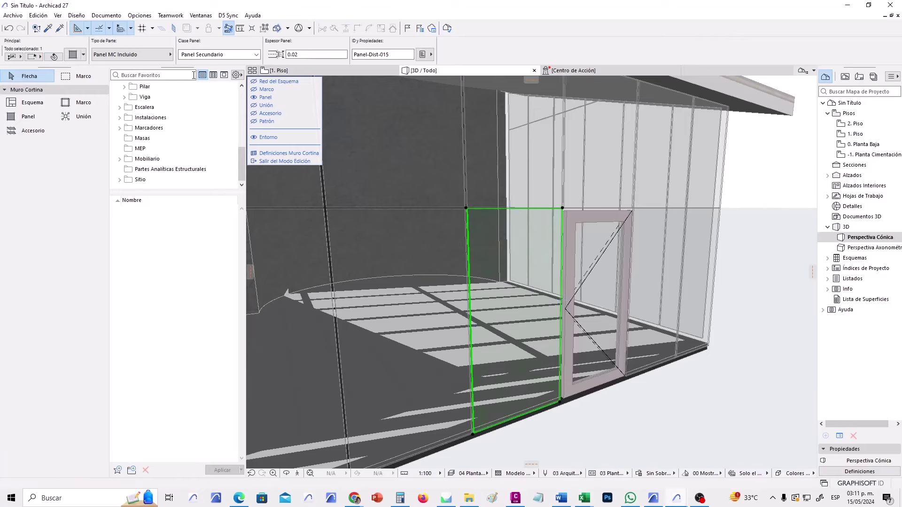
click(167, 55)
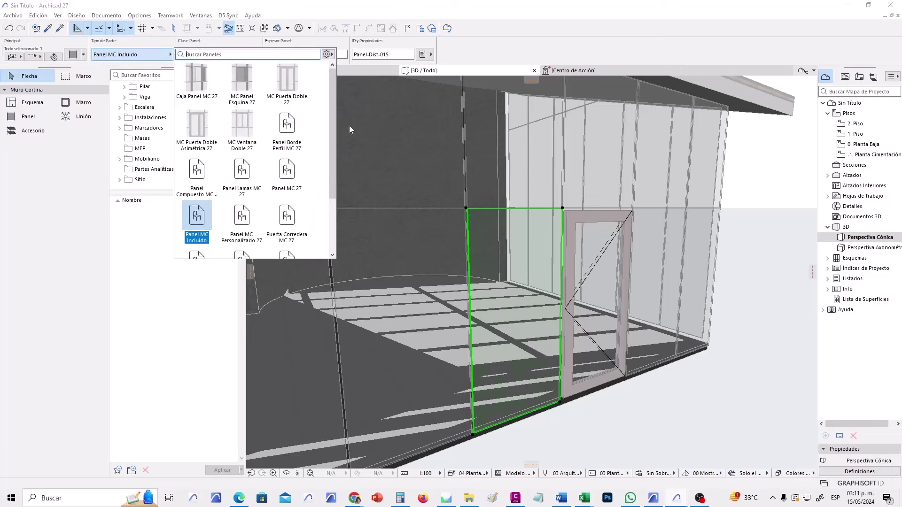
scroll(336, 211, down, 3)
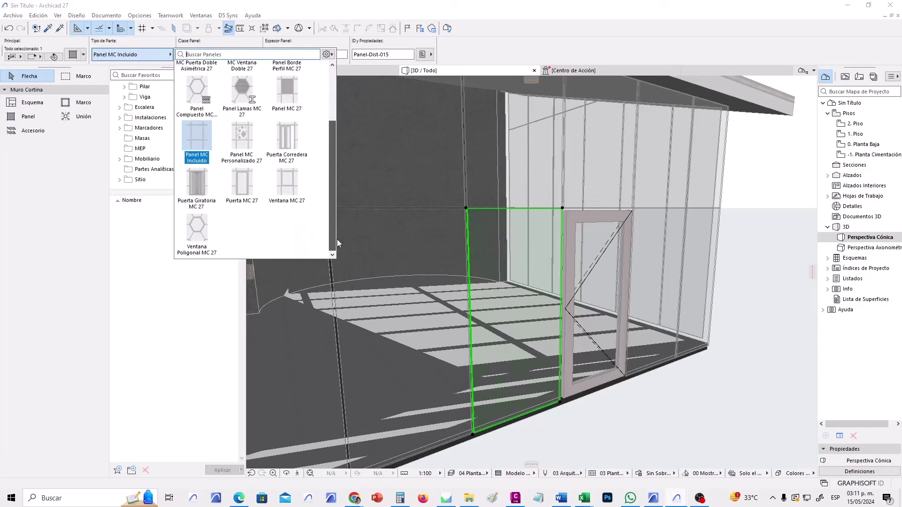
click(245, 188)
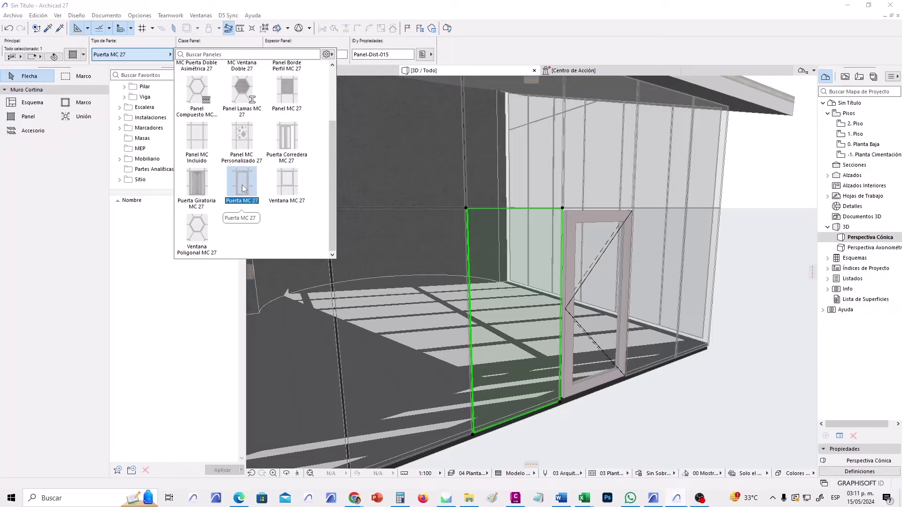
click(241, 186)
click(674, 409)
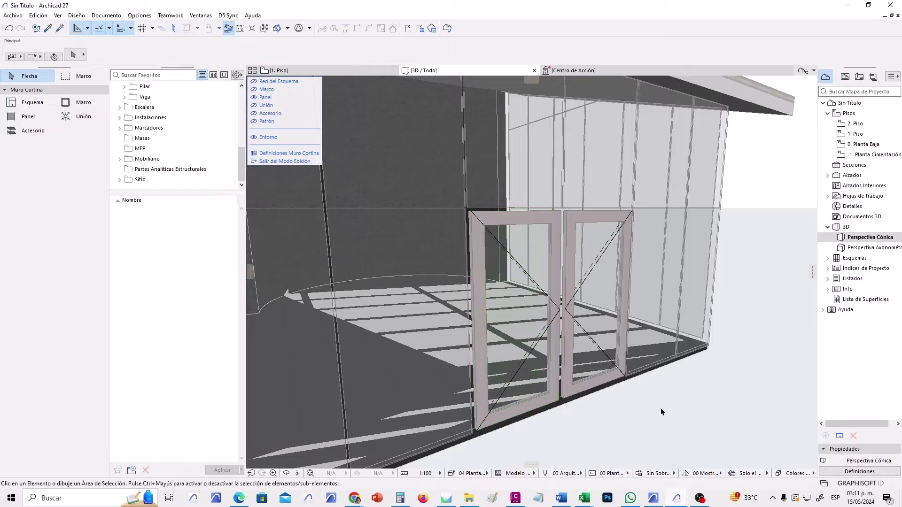
shift+middle_drag(660, 408, 642, 376)
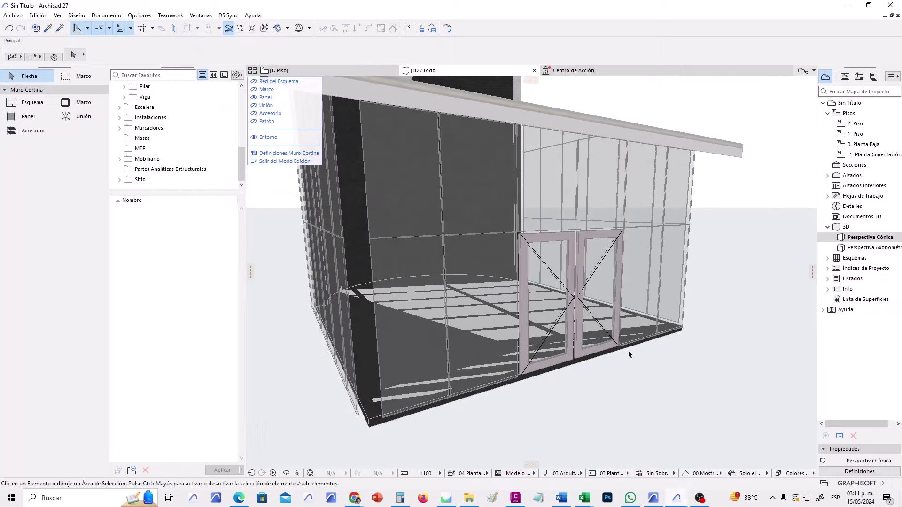
scroll(610, 345, up, 5)
Open the right door panel's settings at the door leaf styles page.
click(560, 329)
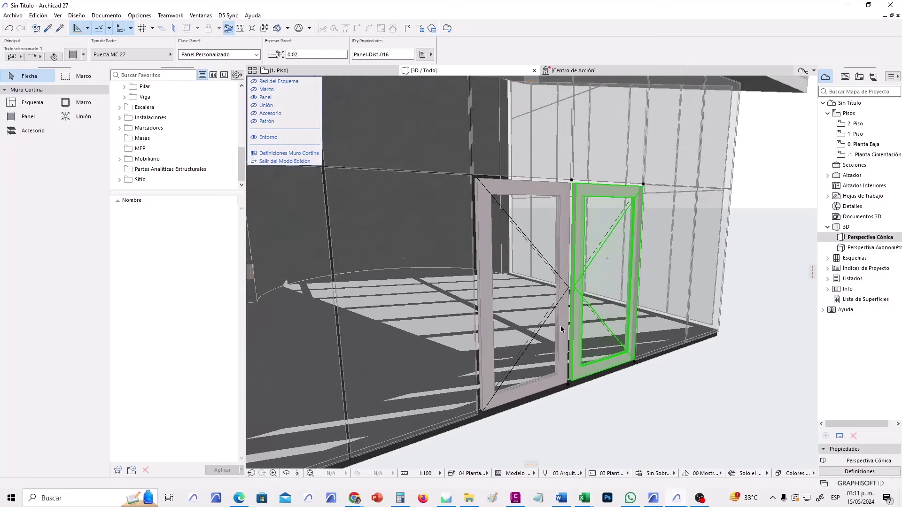
double_click(624, 296)
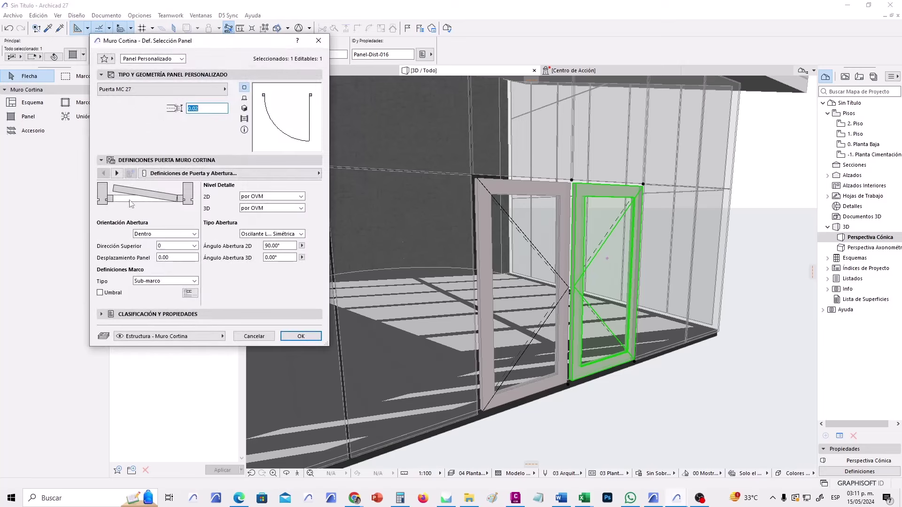
click(117, 174)
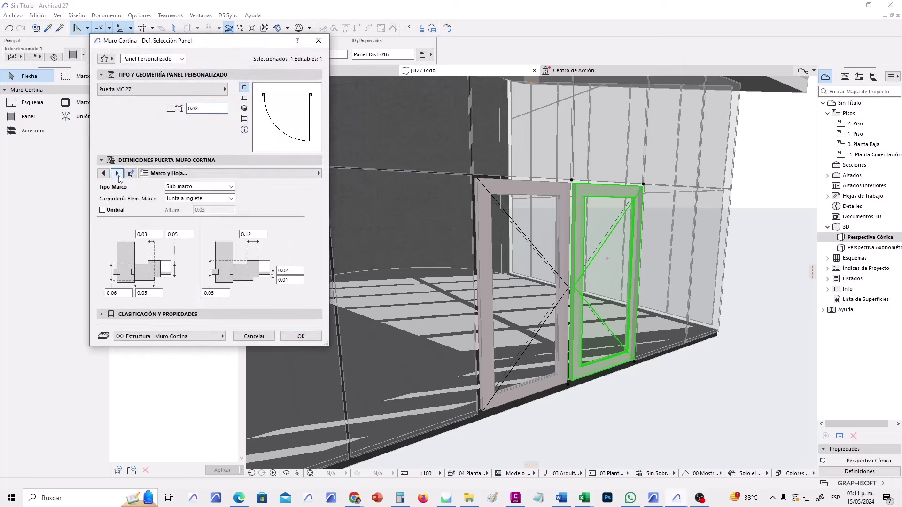
click(117, 173)
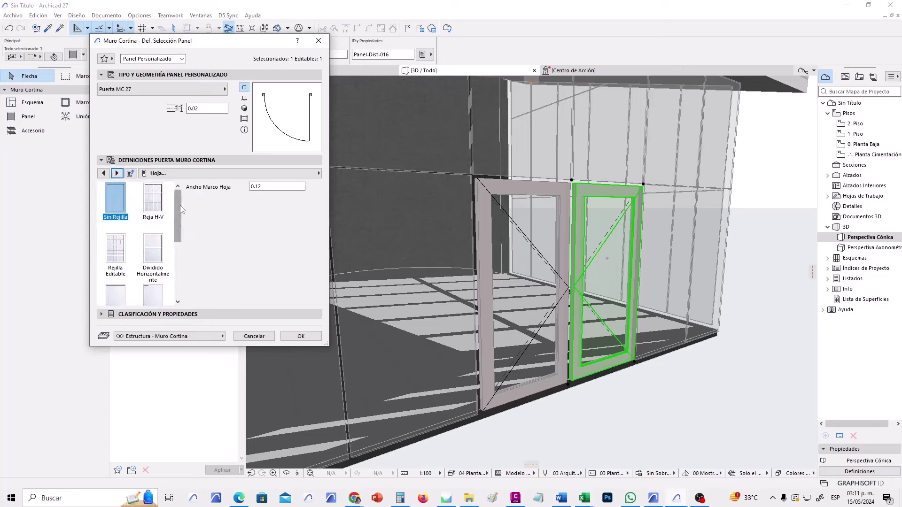
scroll(182, 234, down, 2)
scroll(182, 244, down, 1)
scroll(182, 254, up, 4)
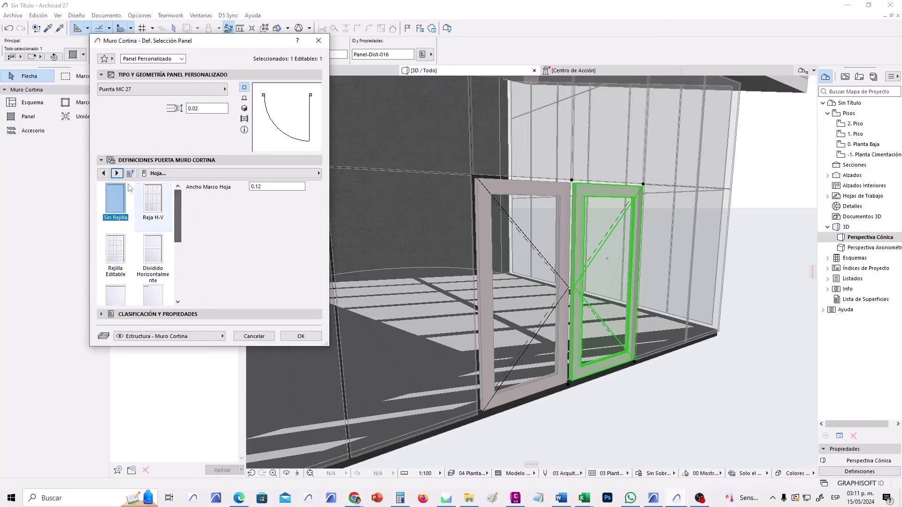
Compare Reja H-V, Dividido Horizontalmente and Tipo Vidrio 1, then confirm Tipo Vidrio 2 for the leaf.
click(244, 108)
click(156, 207)
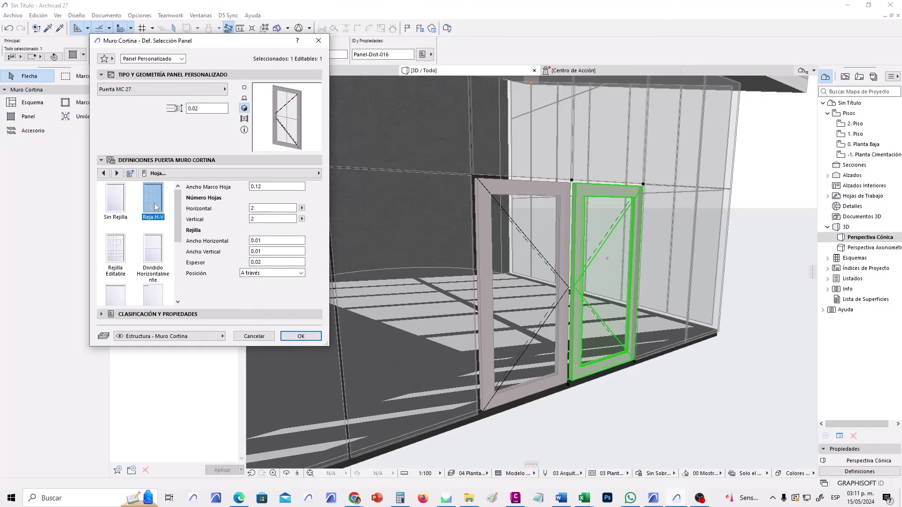
click(158, 278)
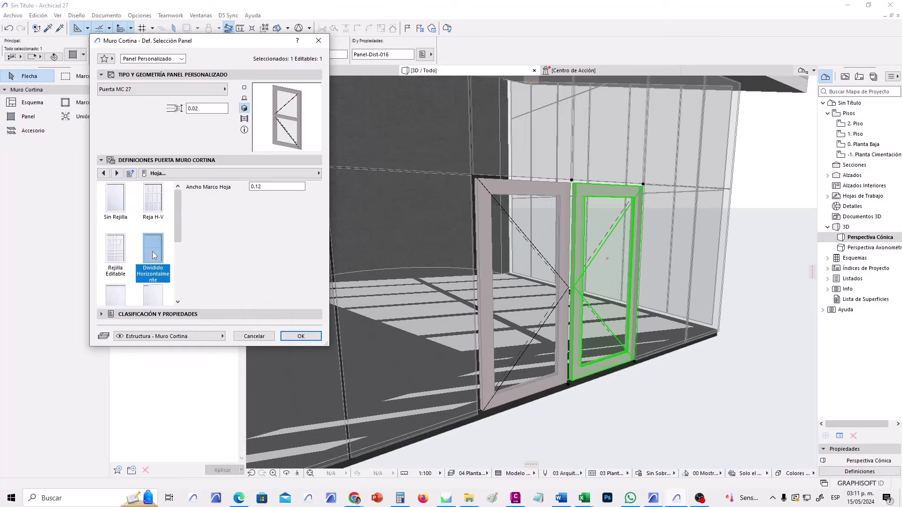
click(153, 296)
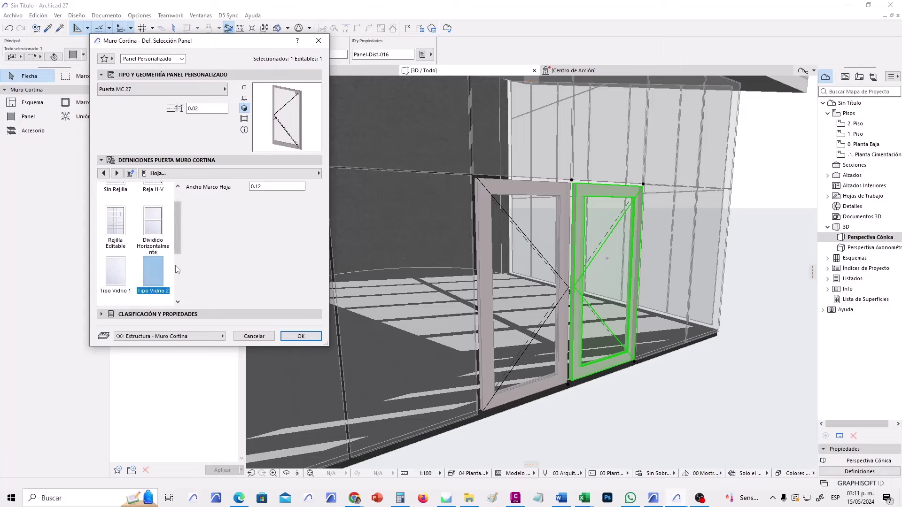
scroll(177, 241, down, 1)
click(116, 272)
scroll(117, 281, up, 1)
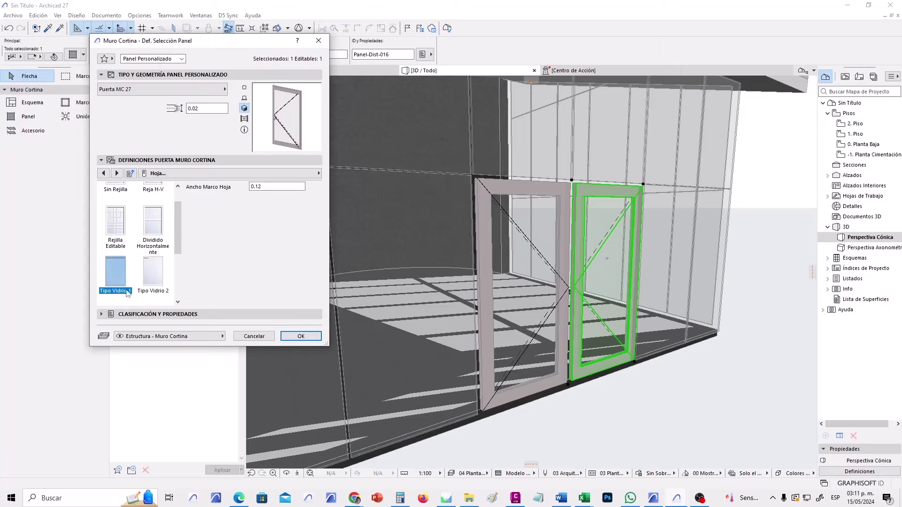
click(153, 271)
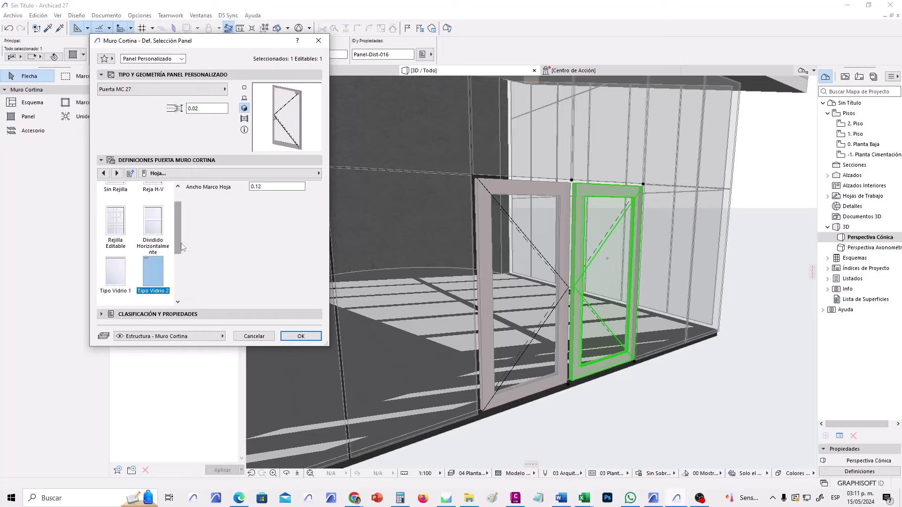
scroll(178, 288, down, 2)
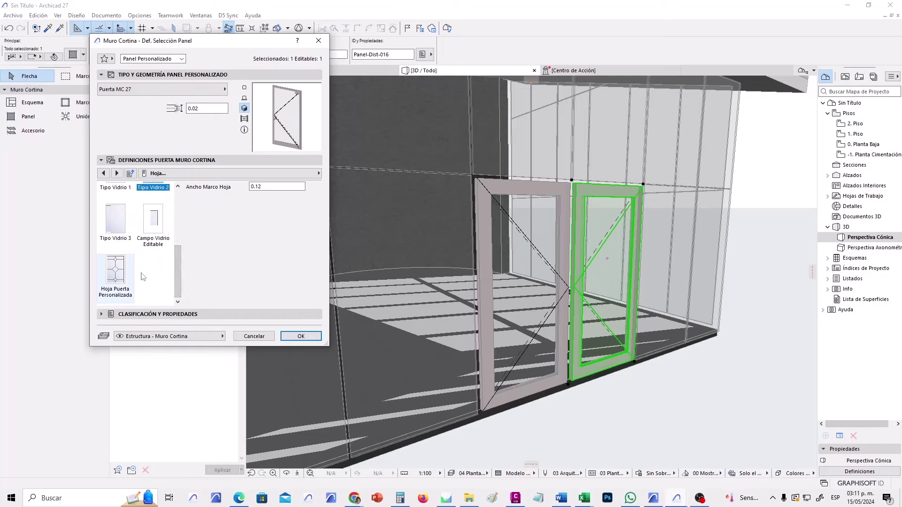
scroll(186, 245, up, 2)
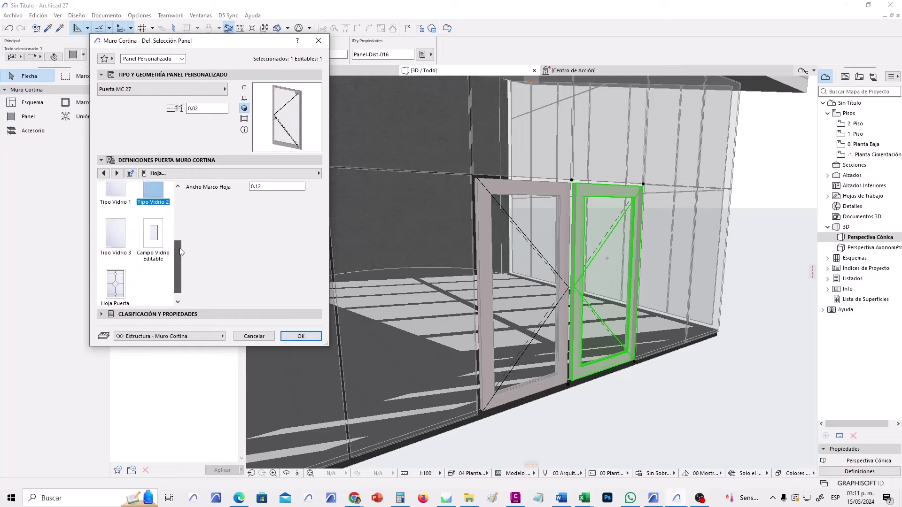
click(301, 336)
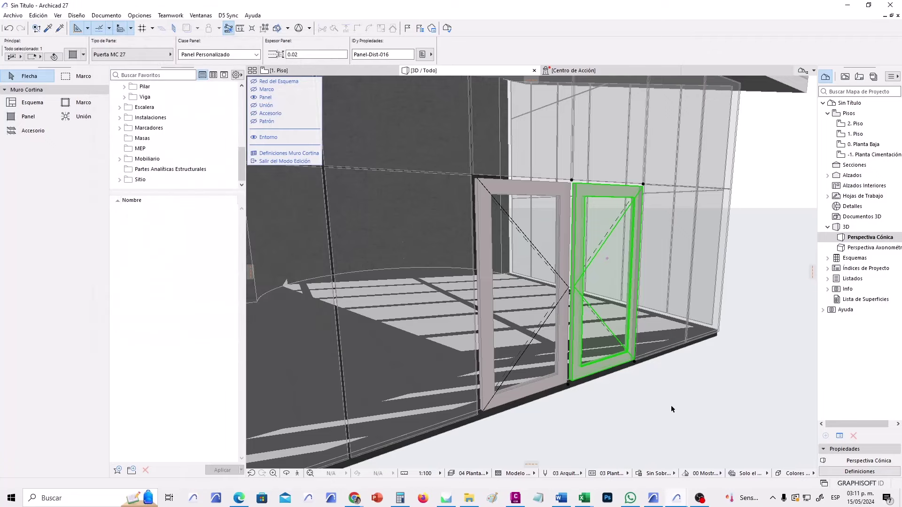
click(654, 411)
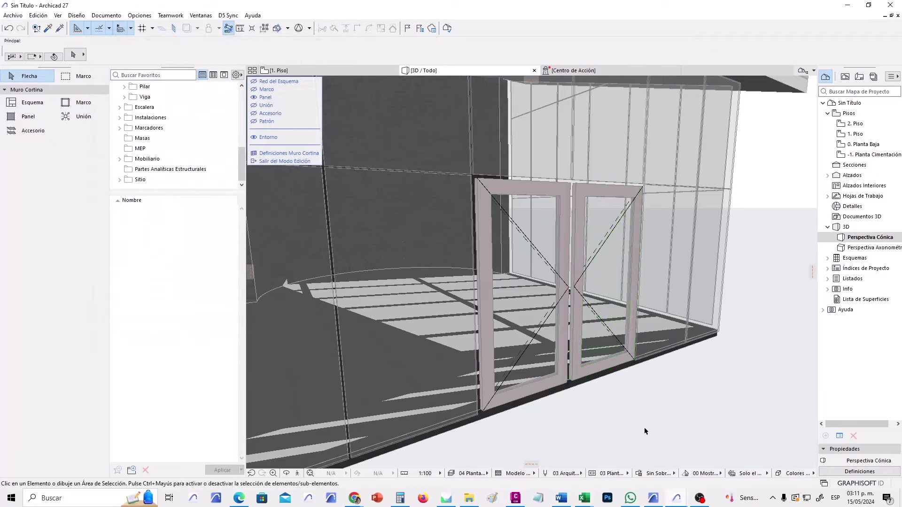
click(578, 363)
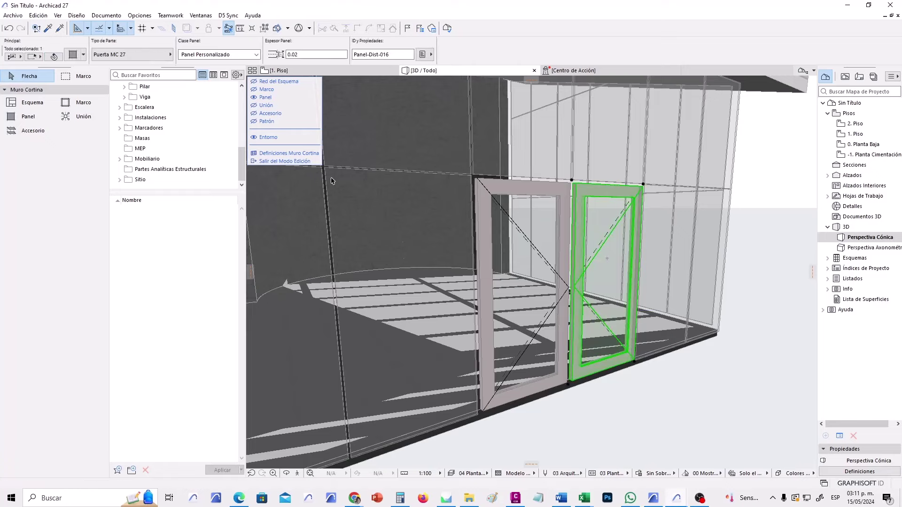
key(ctrl+t)
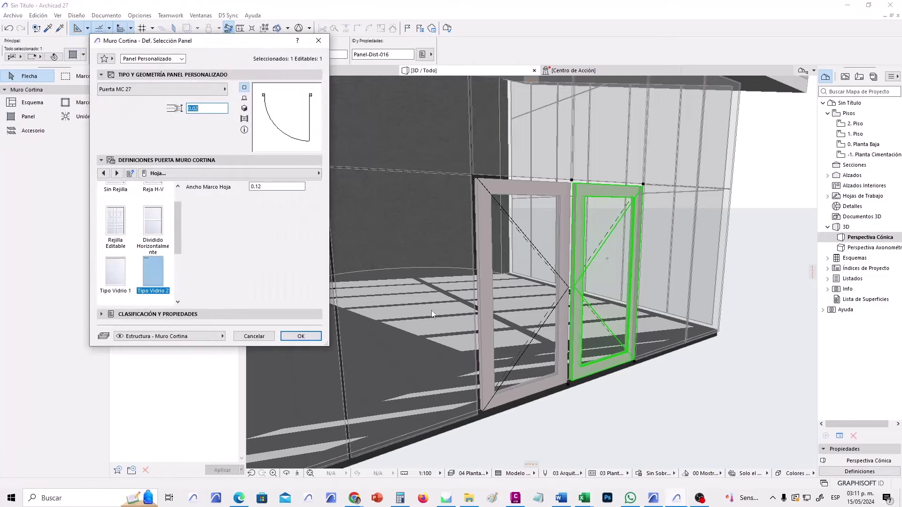
click(180, 196)
click(244, 98)
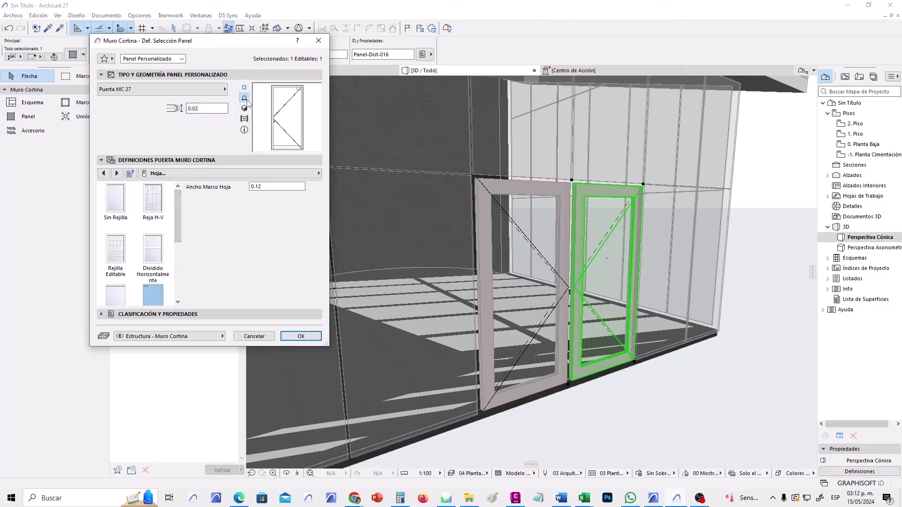
click(301, 337)
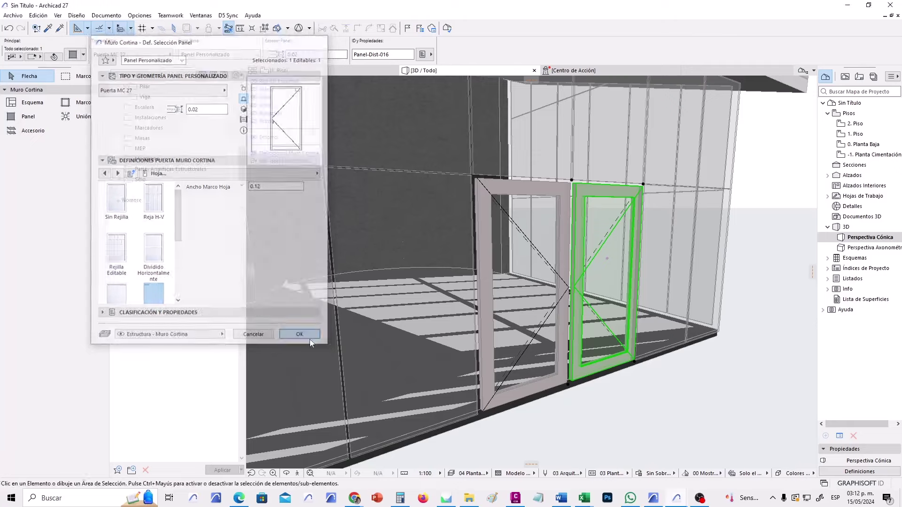
click(667, 400)
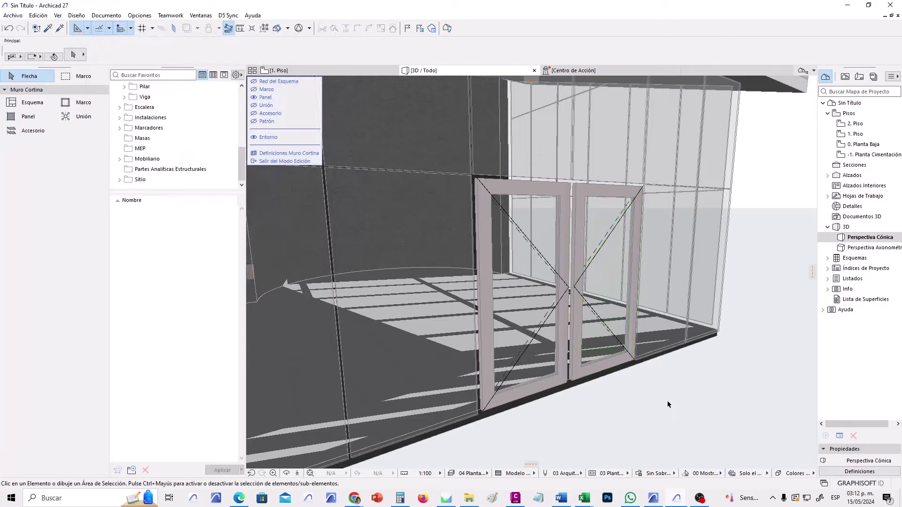
click(528, 376)
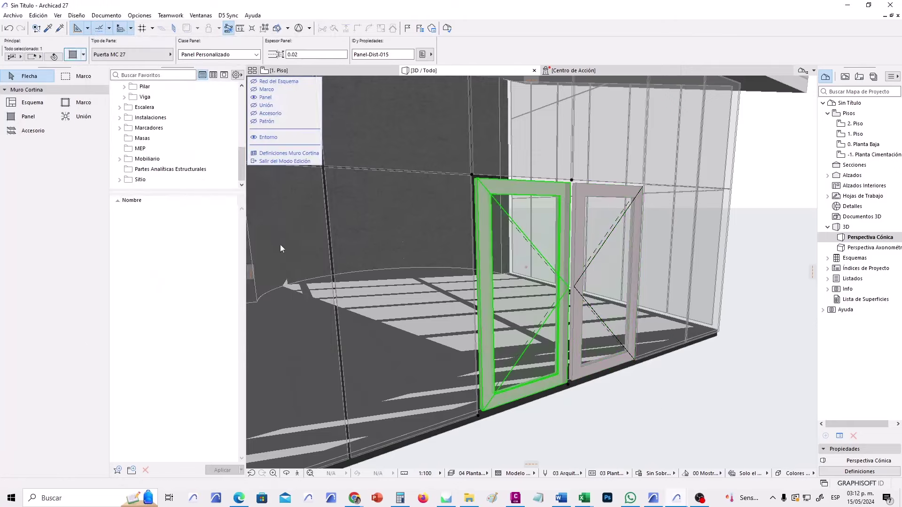
Give the left door panel's leaf the Tipo Vidrio 2 glazing style and deselect it.
key(ctrl+t)
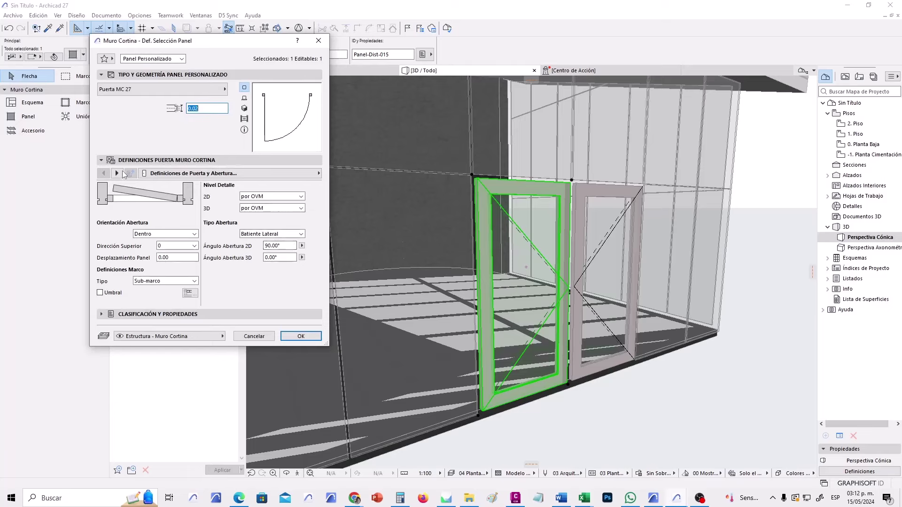
click(117, 173)
click(117, 174)
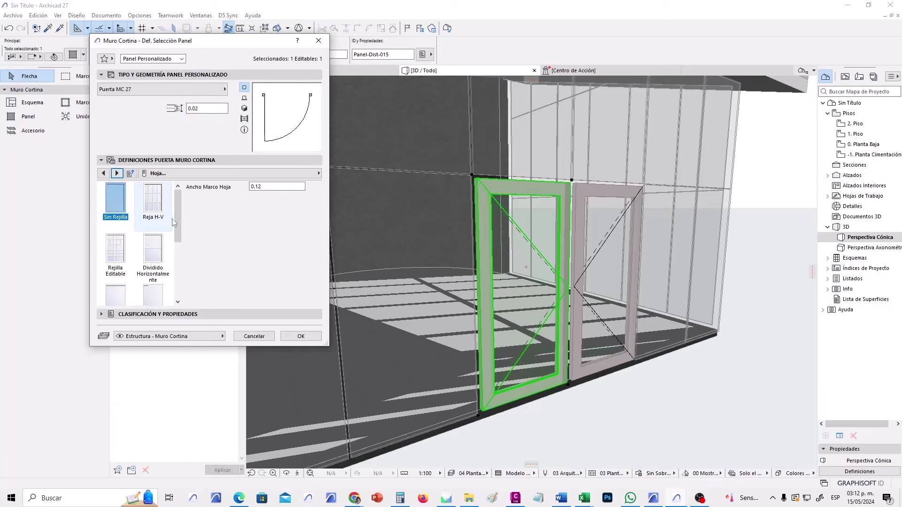
scroll(172, 218, down, 3)
click(159, 270)
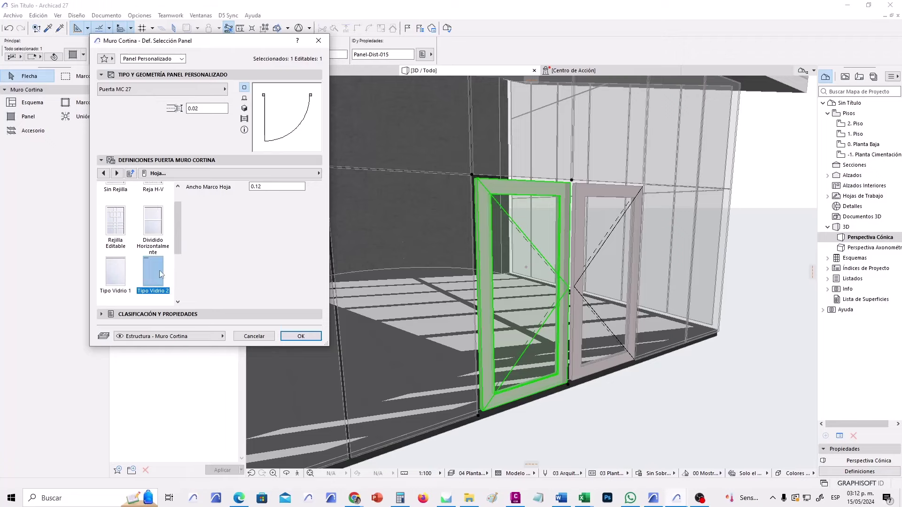
click(305, 334)
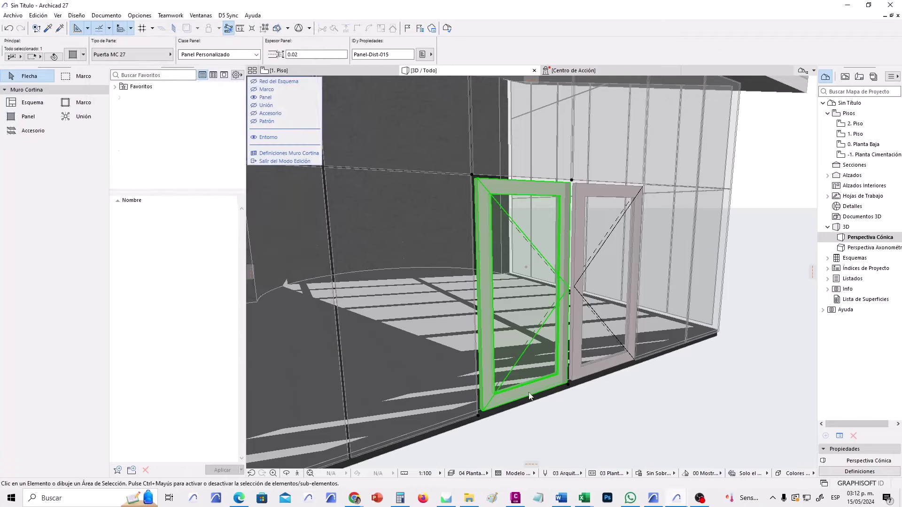
click(587, 420)
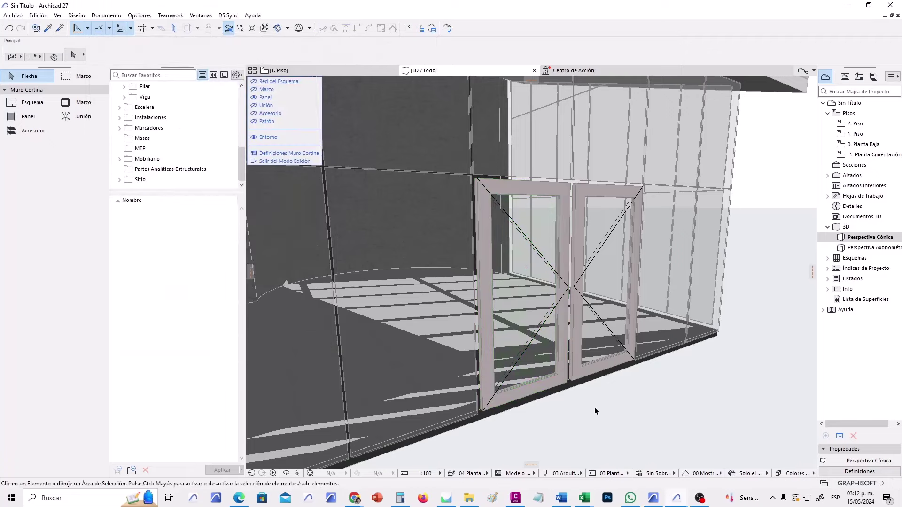
Exit curtain wall editing, deselect it, and bring up the model view option combinations list.
click(297, 161)
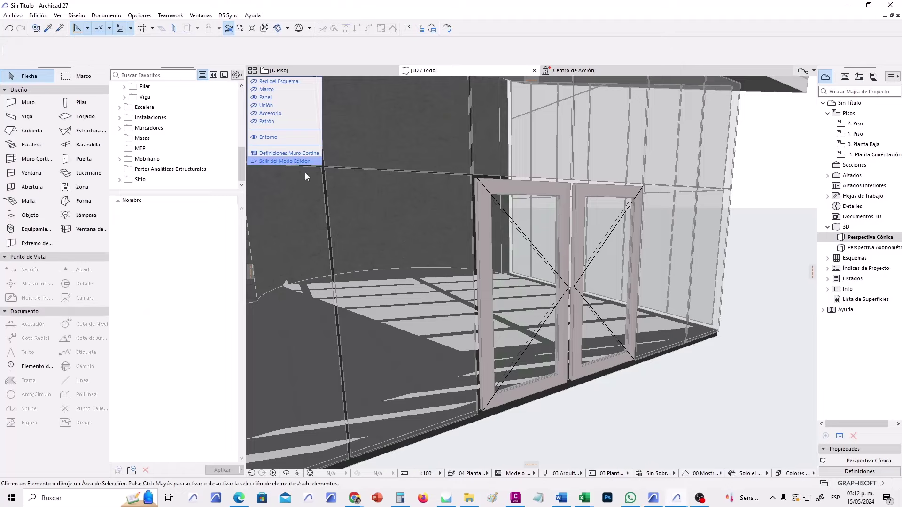
click(624, 433)
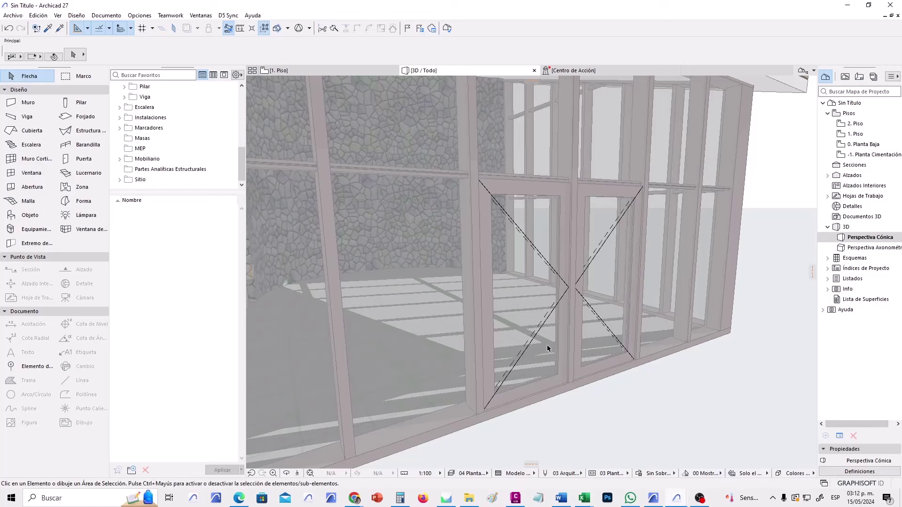
shift+middle_drag(547, 345, 571, 341)
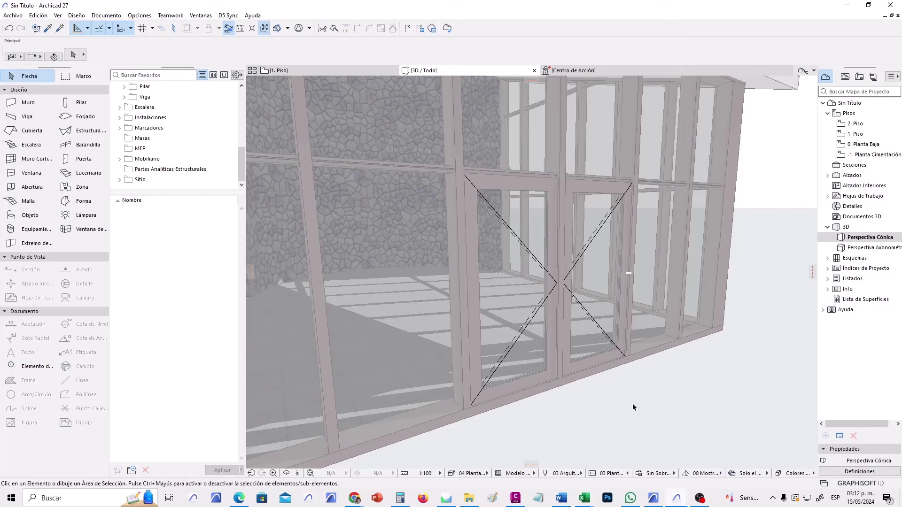
click(612, 473)
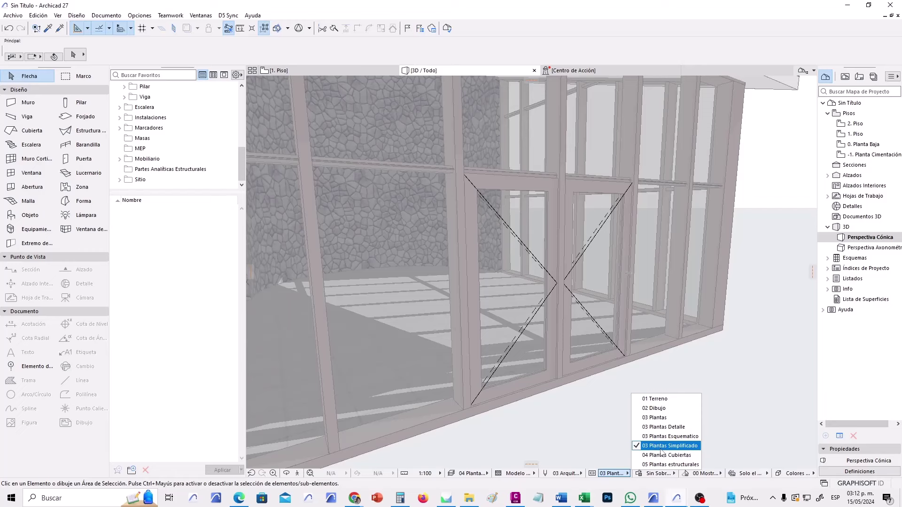
Apply the 03 Plantas Detalle model view with the Lineas en Negro graphic override.
click(676, 427)
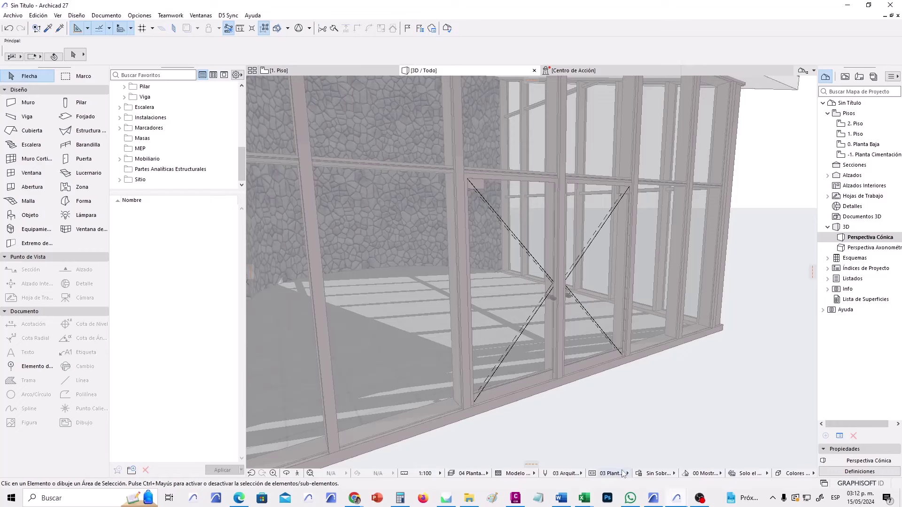
click(658, 474)
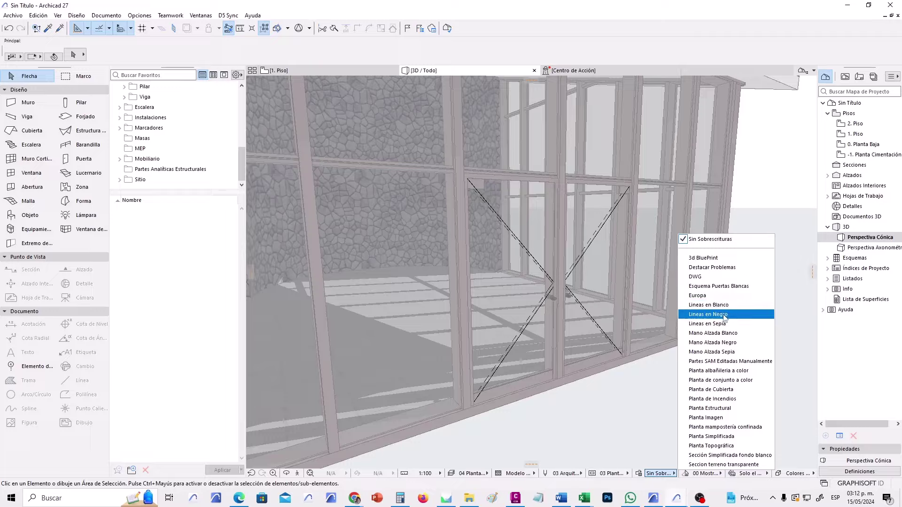
click(708, 314)
mouse_move(630, 403)
shift+middle_down()
mouse_move(668, 387)
mouse_move(467, 374)
mouse_move(666, 360)
mouse_move(647, 397)
shift+middle_up()
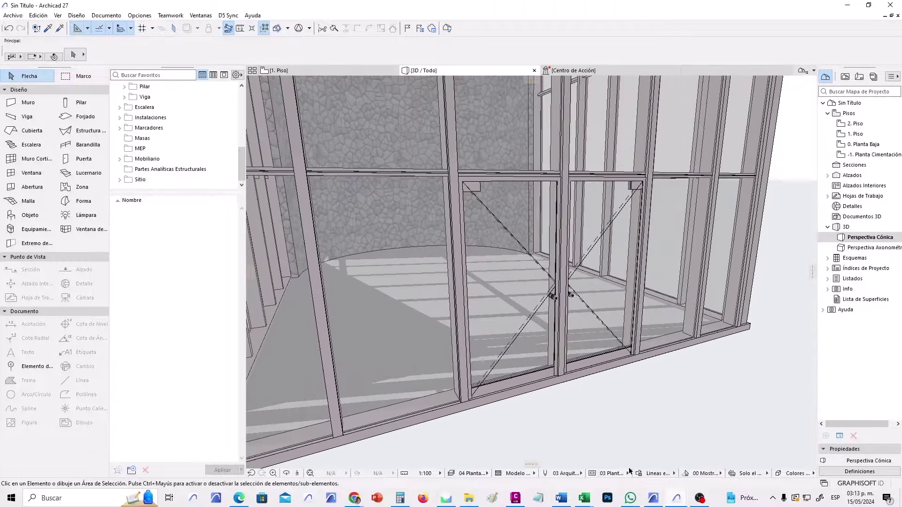
Try 03 Plantas Simplificado and Detalle, then settle on 03 Plantas Esquematico and inspect the glazed wall.
click(627, 472)
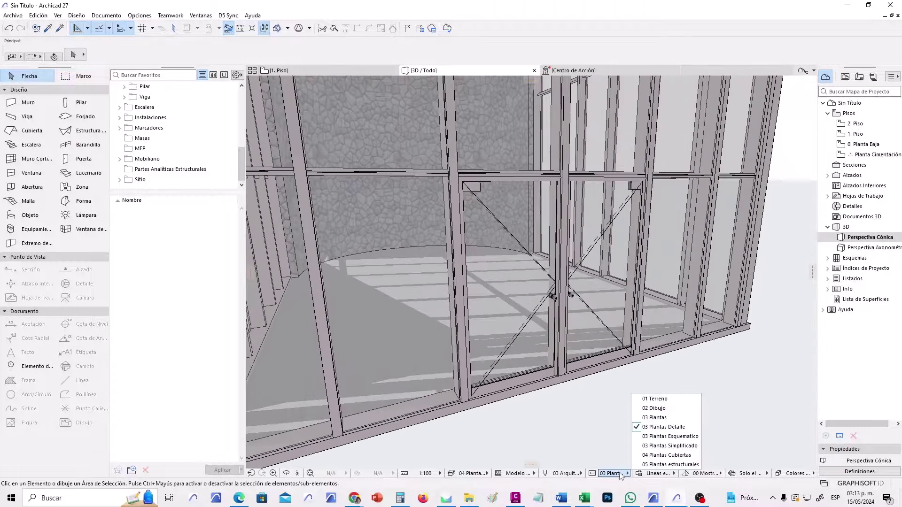
click(671, 446)
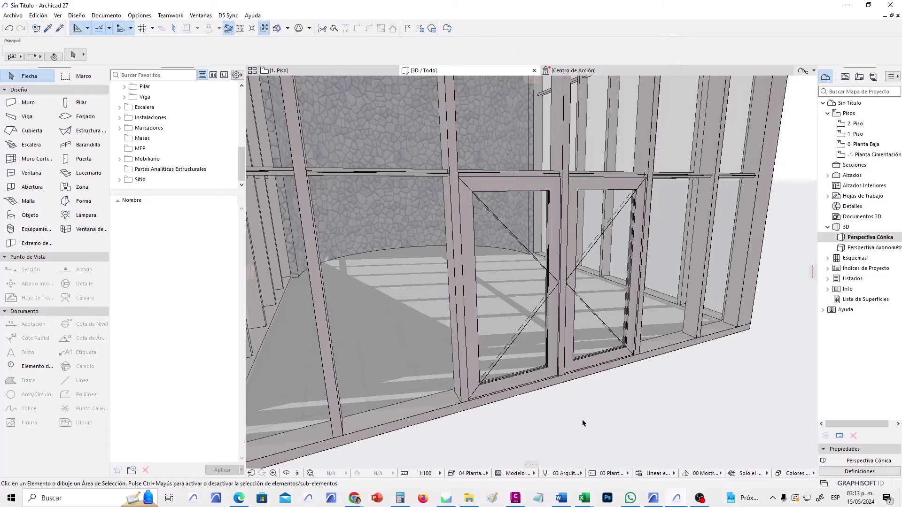
click(619, 475)
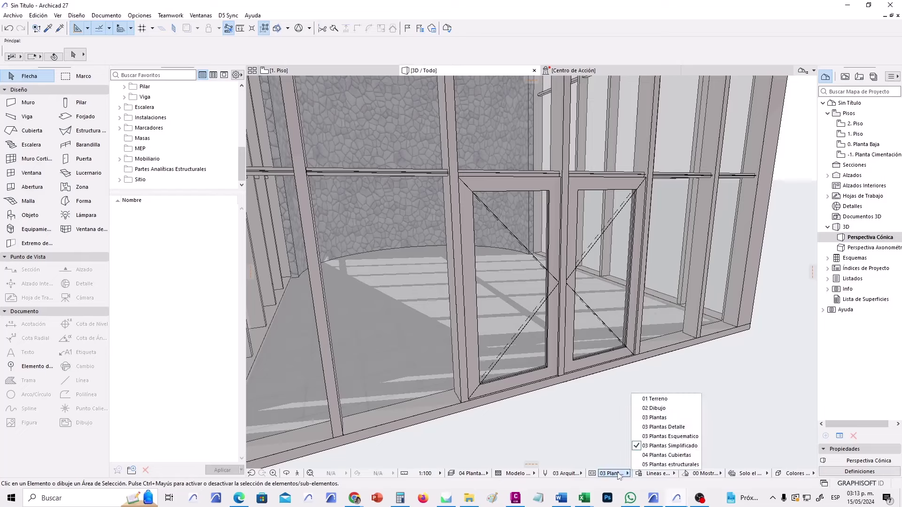
click(667, 427)
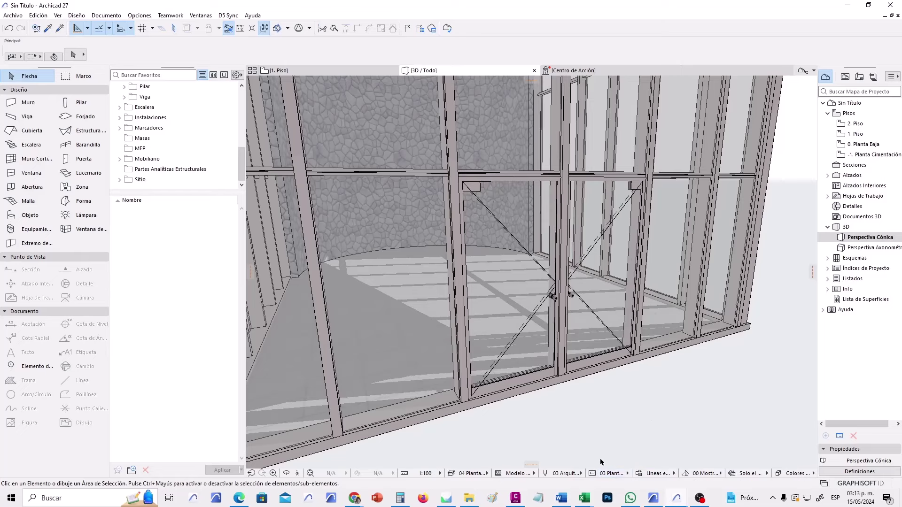
click(616, 474)
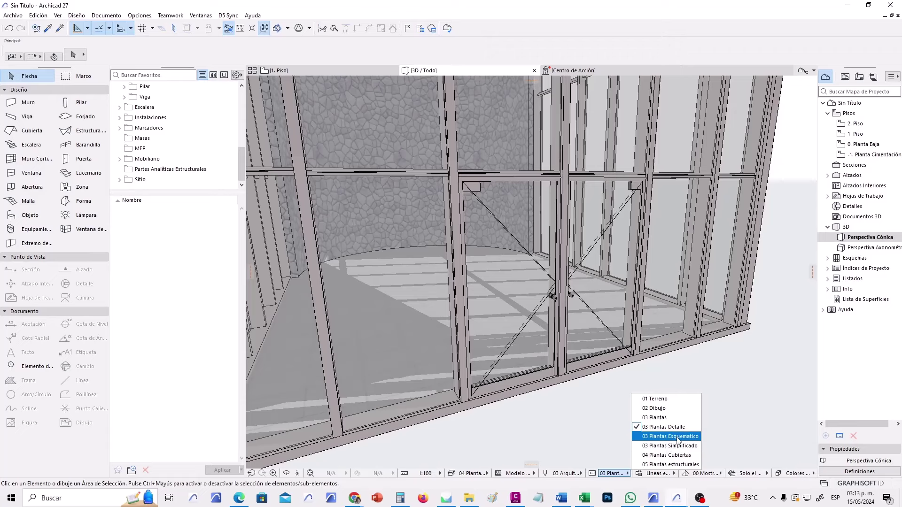
click(675, 436)
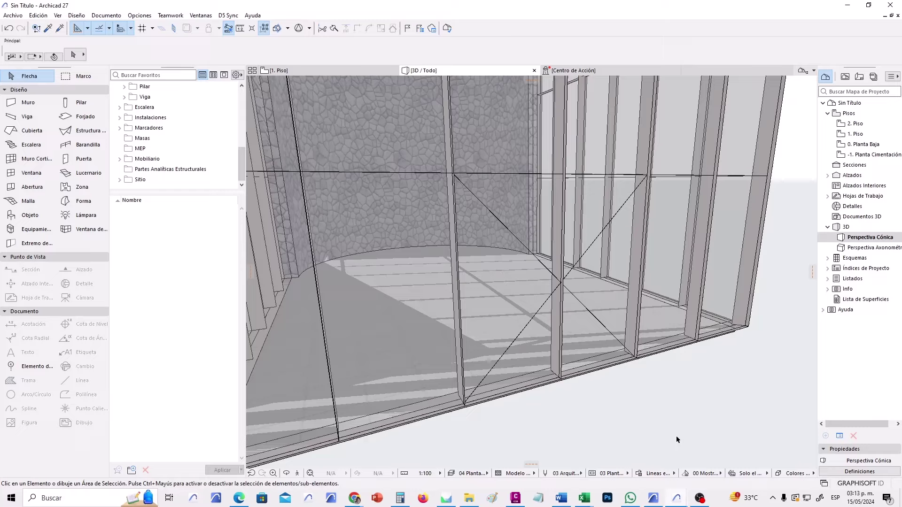
shift+middle_drag(629, 371, 400, 220)
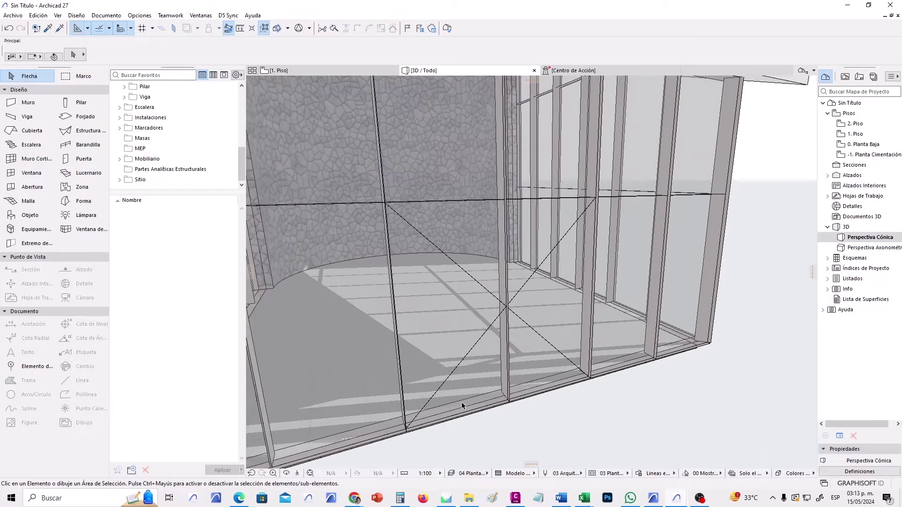
shift+middle_drag(600, 202, 590, 336)
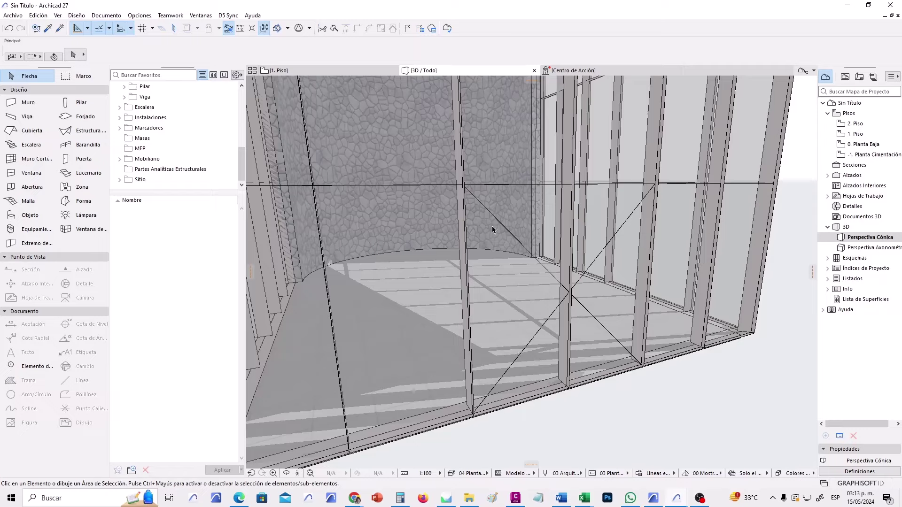
scroll(564, 338, down, 5)
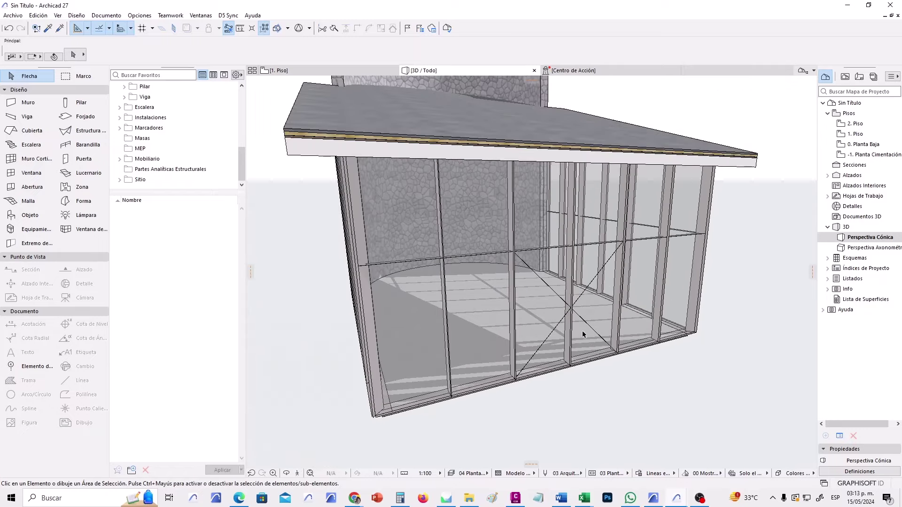
scroll(575, 346, up, 1)
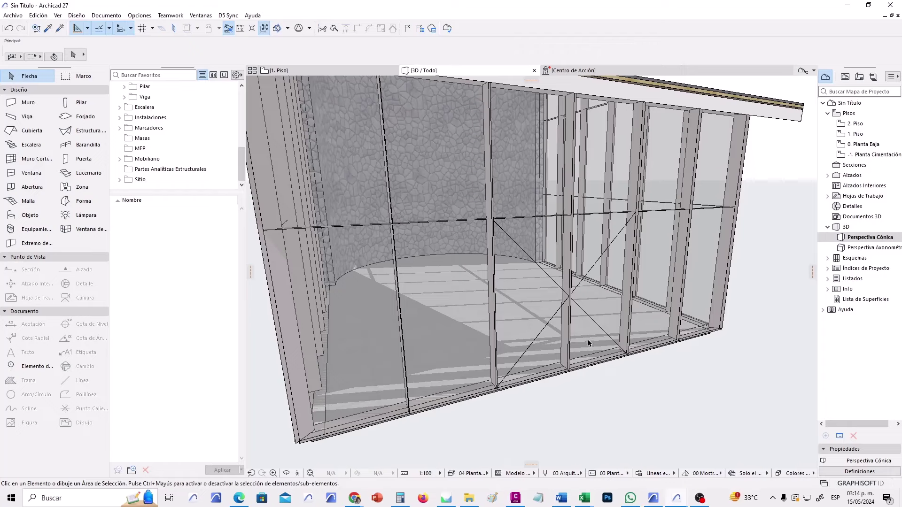
scroll(585, 332, up, 2)
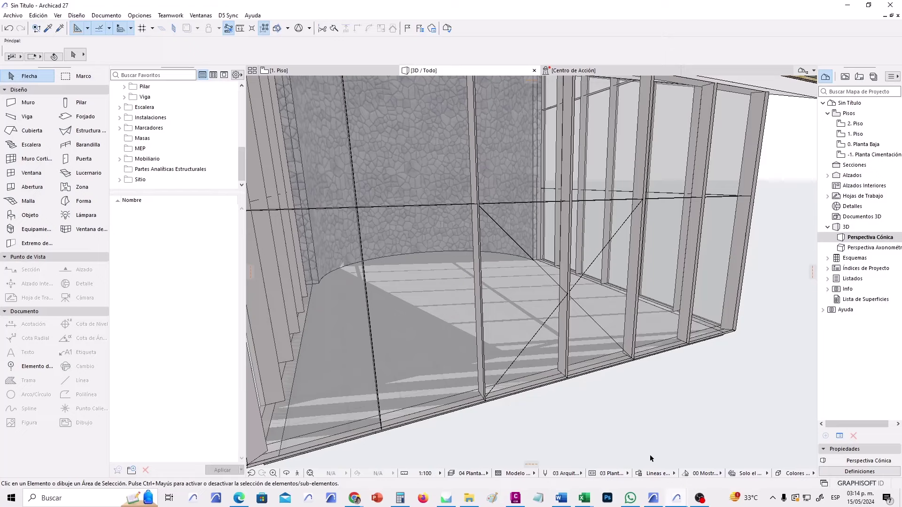
Switch back to 03 Plantas Detalle and zoom out to see the whole building and roof.
click(620, 476)
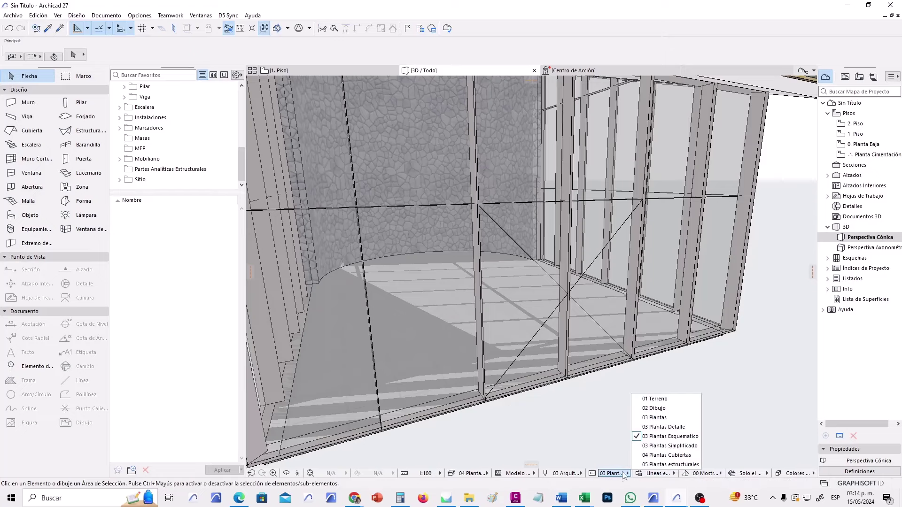
click(683, 427)
scroll(641, 400, down, 5)
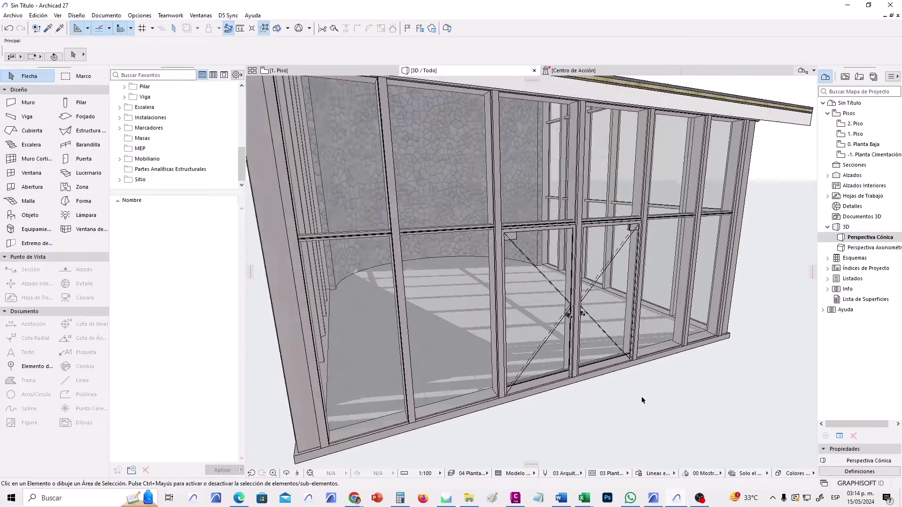
shift+middle_drag(534, 430, 641, 422)
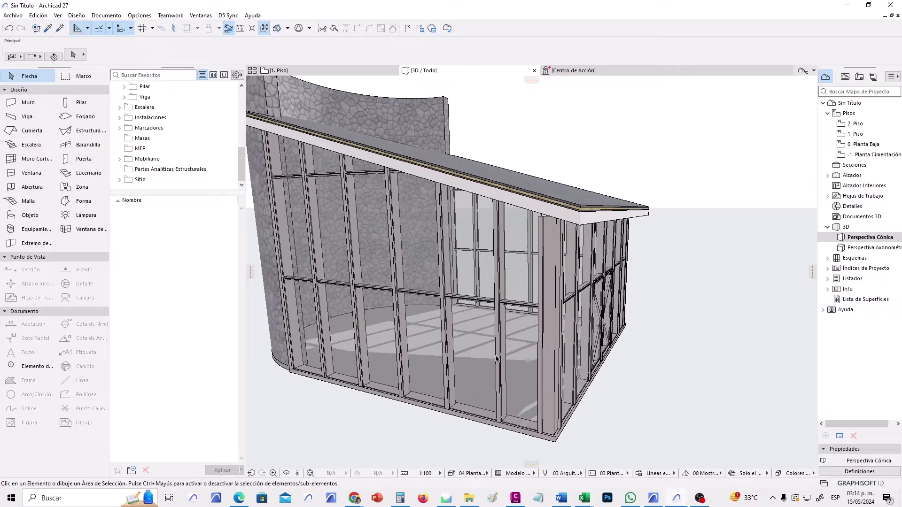
mouse_move(454, 341)
shift+middle_down()
mouse_move(479, 366)
mouse_move(467, 339)
shift+middle_up()
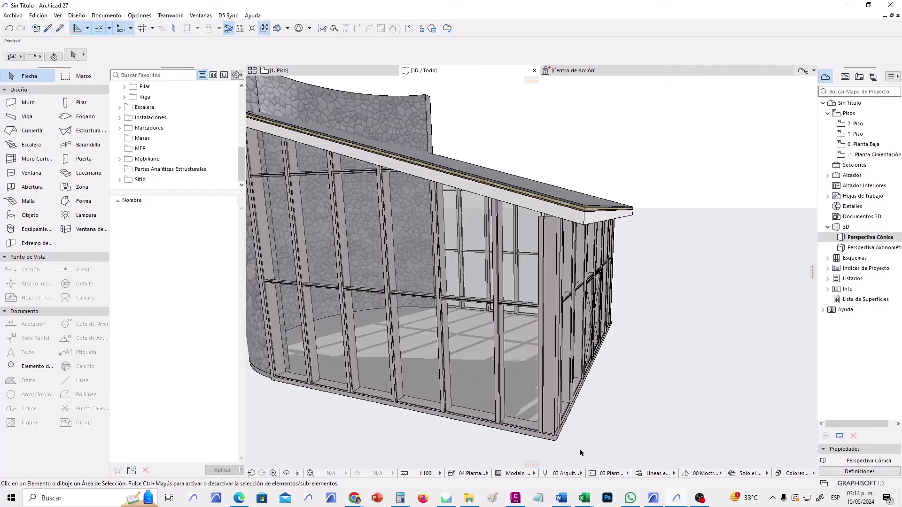
Select the curtain wall and enter its part-editing mode.
click(558, 442)
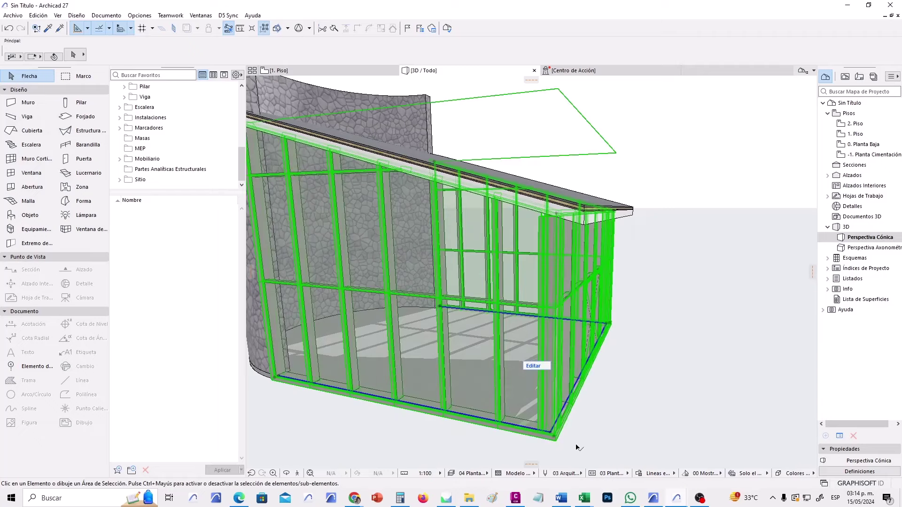
click(534, 367)
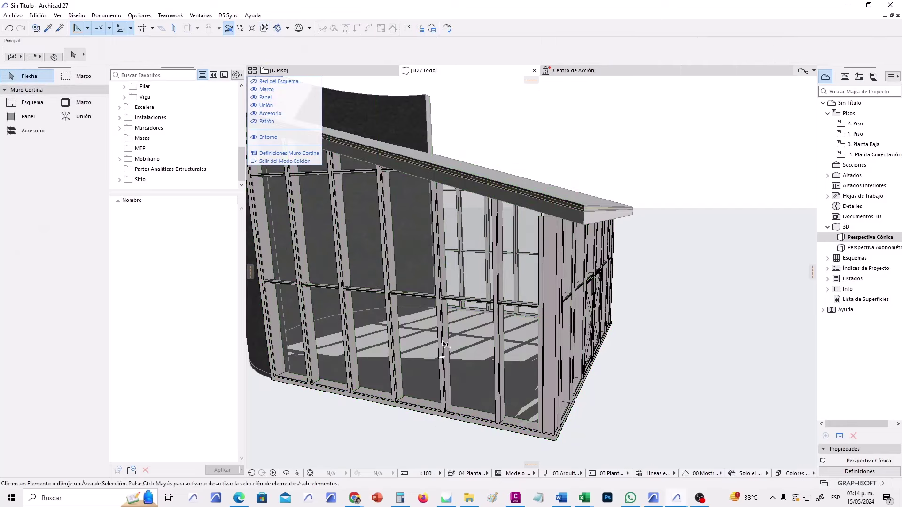
mouse_move(444, 344)
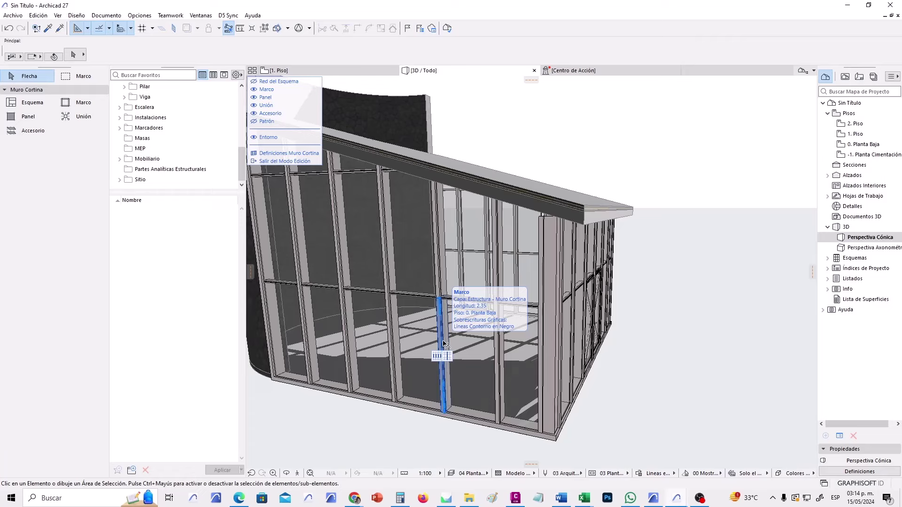
click(444, 344)
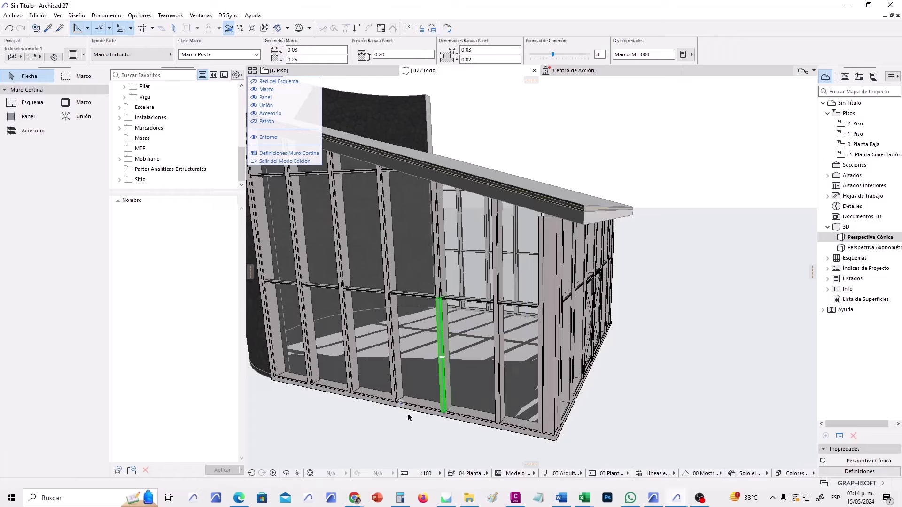
key(Escape)
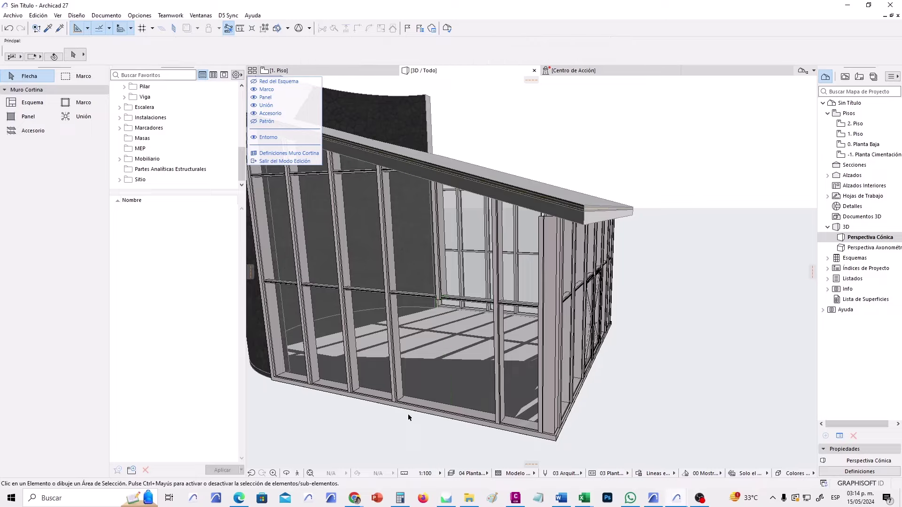
Orbit to show the roof and right side, then select the lower front corner panel.
scroll(474, 371, up, 3)
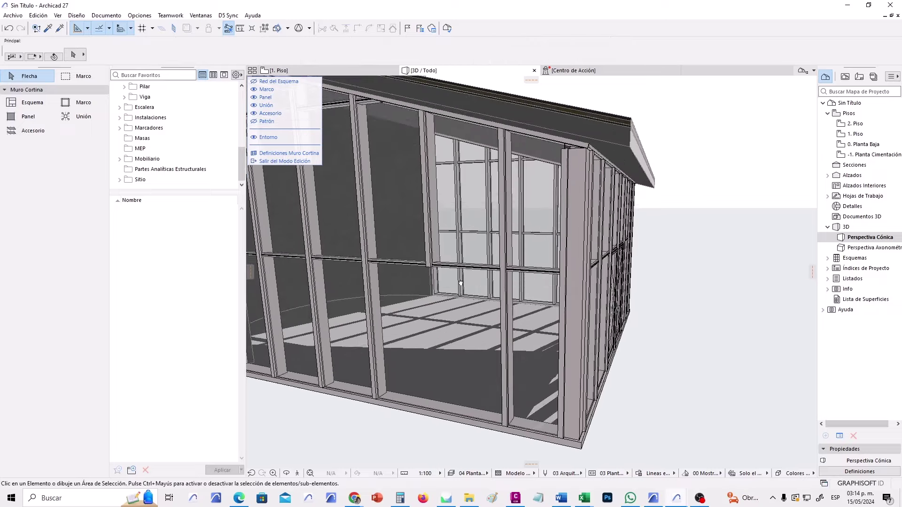
scroll(460, 282, up, 3)
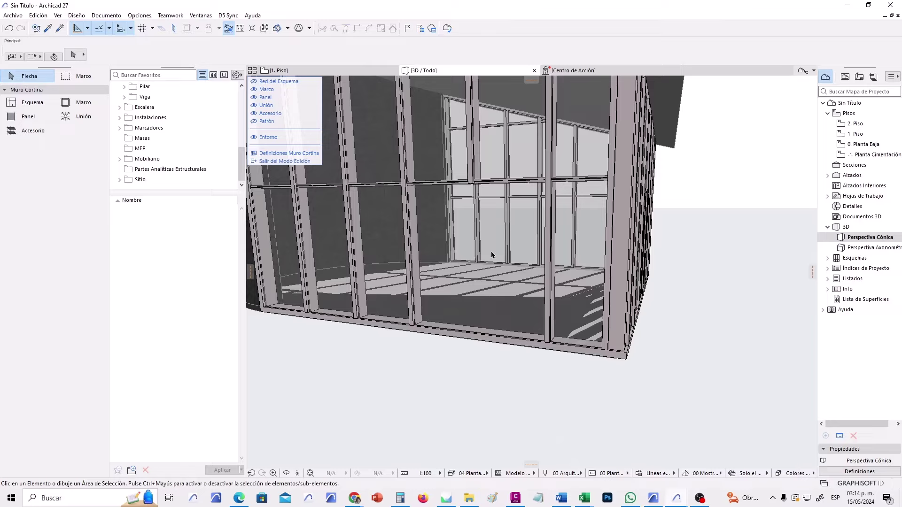
shift+middle_drag(491, 254, 445, 305)
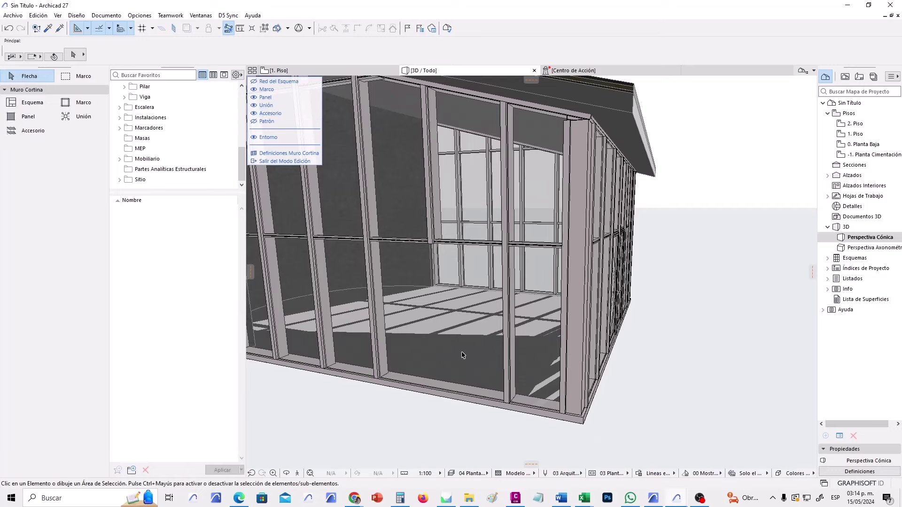
key(o)
click(405, 272)
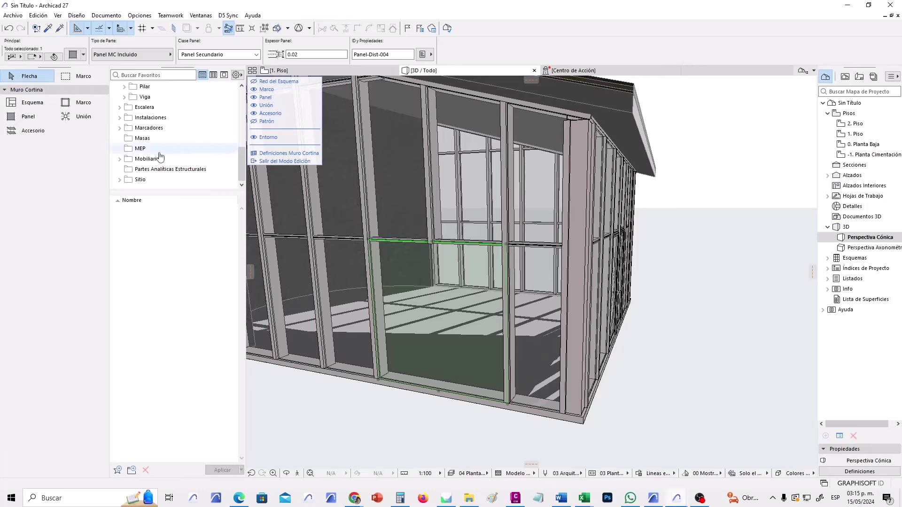
Replace the lower front panel with the Puerta Corredera MC 27 sliding door.
click(163, 56)
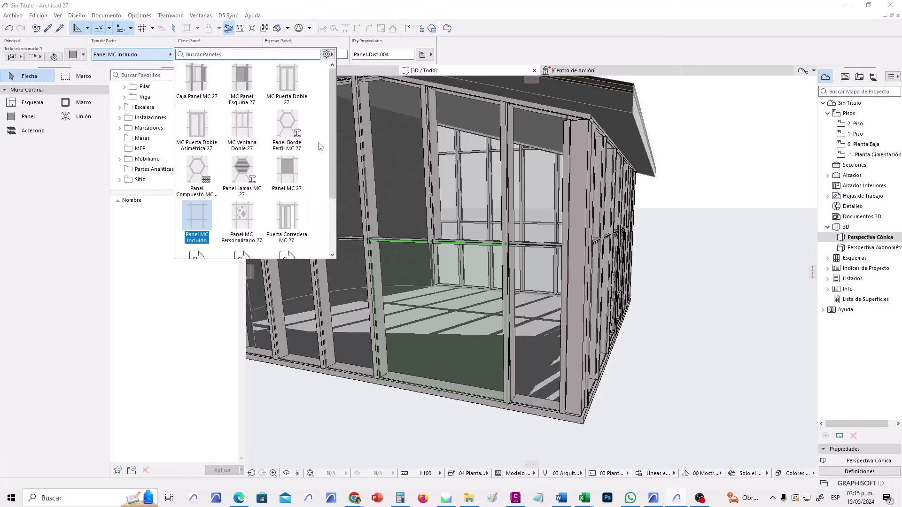
drag(333, 151, 332, 194)
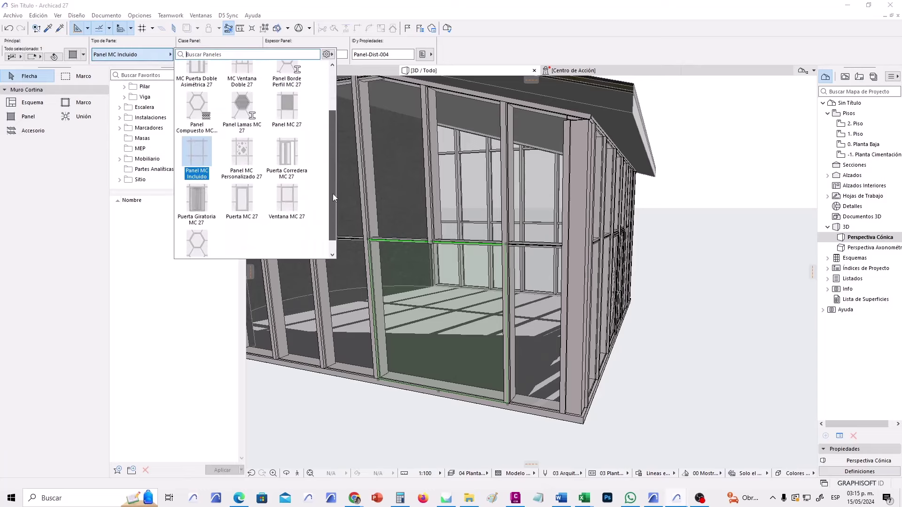
click(292, 157)
click(291, 157)
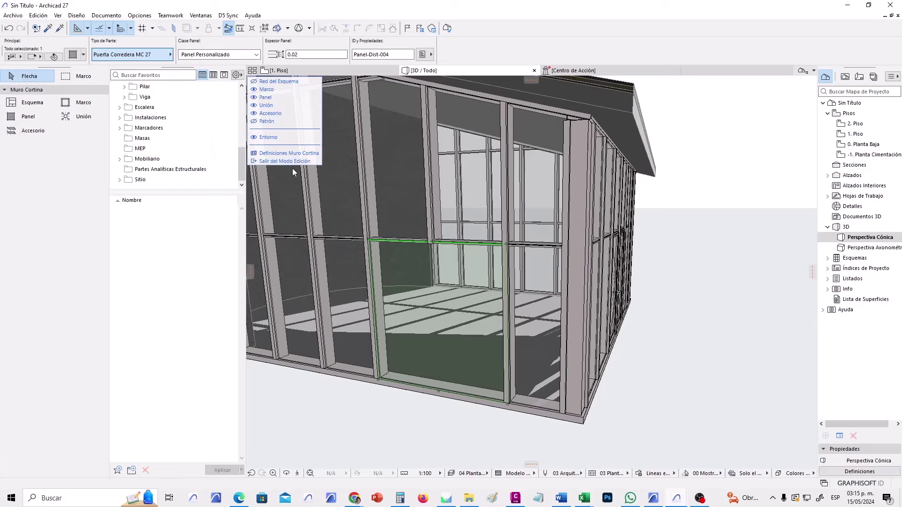
Orbit to face the curved side and select the tall upper panel left of the door.
click(424, 425)
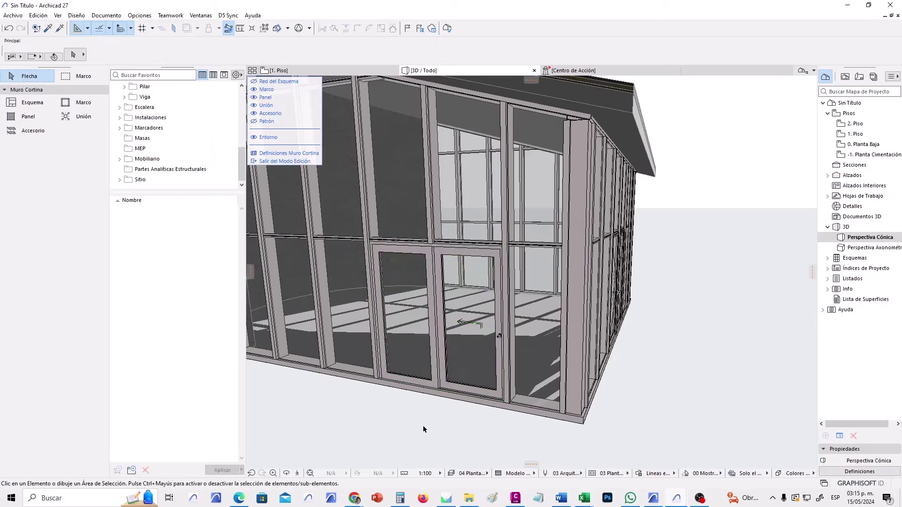
drag(423, 425, 425, 427)
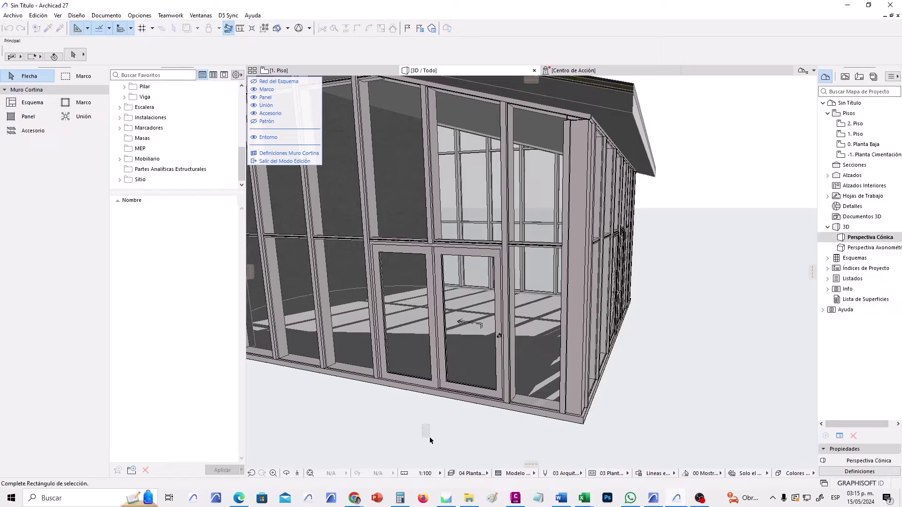
click(429, 436)
shift+middle_drag(430, 435, 451, 434)
shift+middle_drag(391, 428, 431, 445)
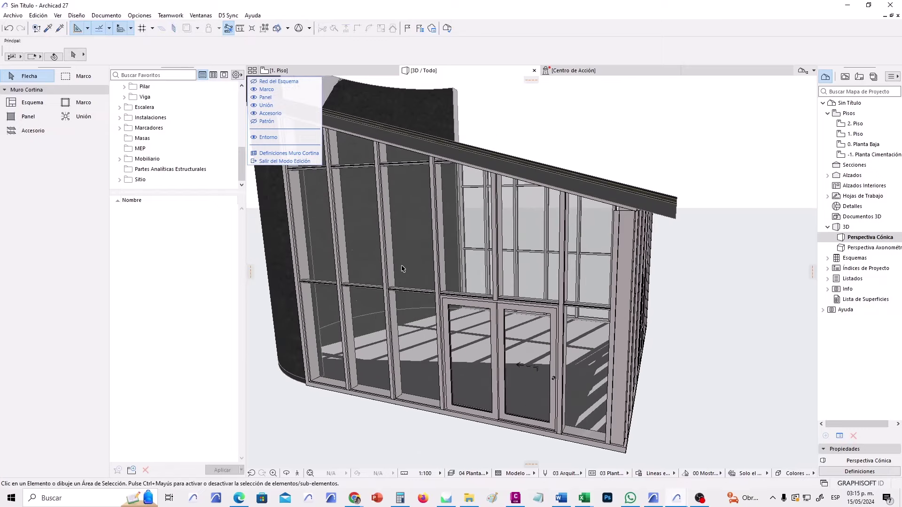
click(407, 249)
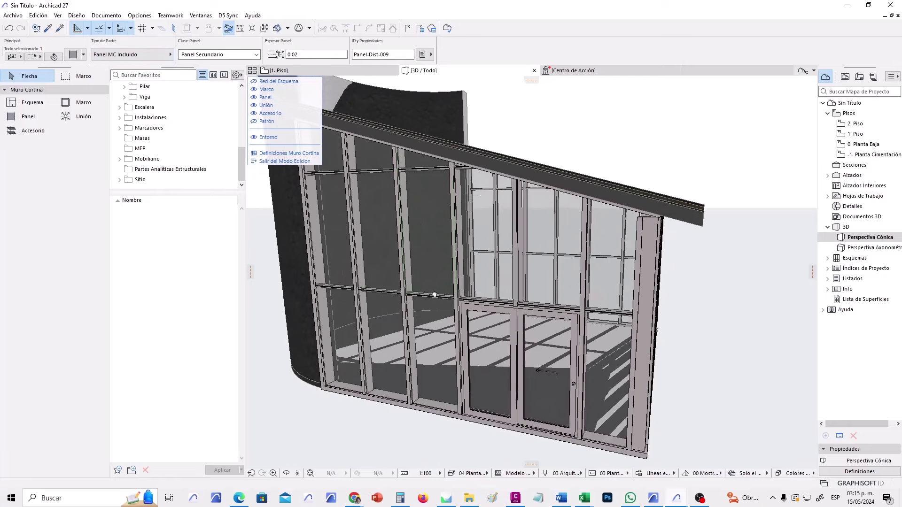
Turn the selected tall upper panel into a Ventana MC 27 window panel.
middle_drag(417, 292, 440, 294)
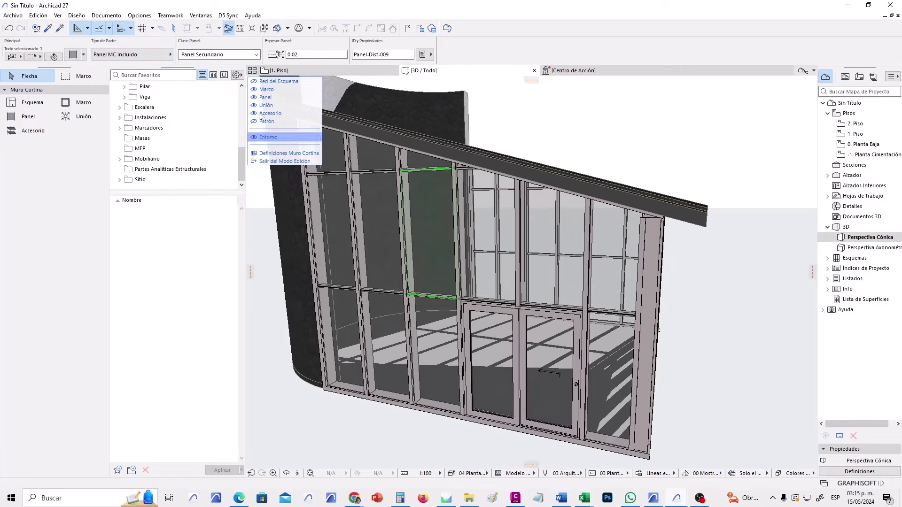
click(165, 57)
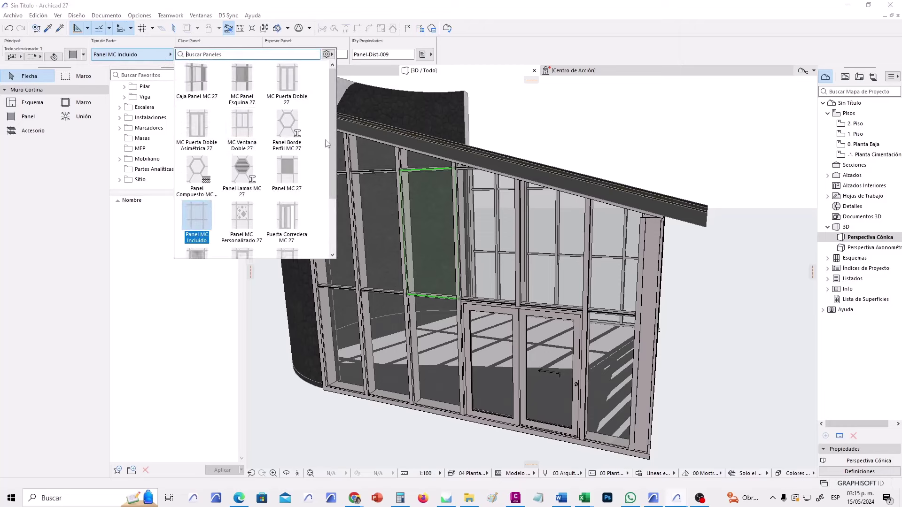
drag(333, 142, 339, 122)
drag(333, 170, 331, 228)
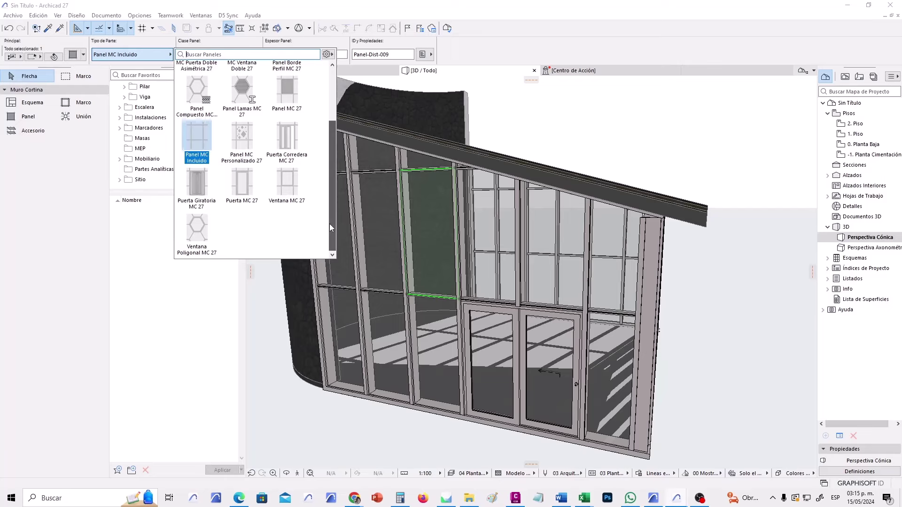
click(287, 185)
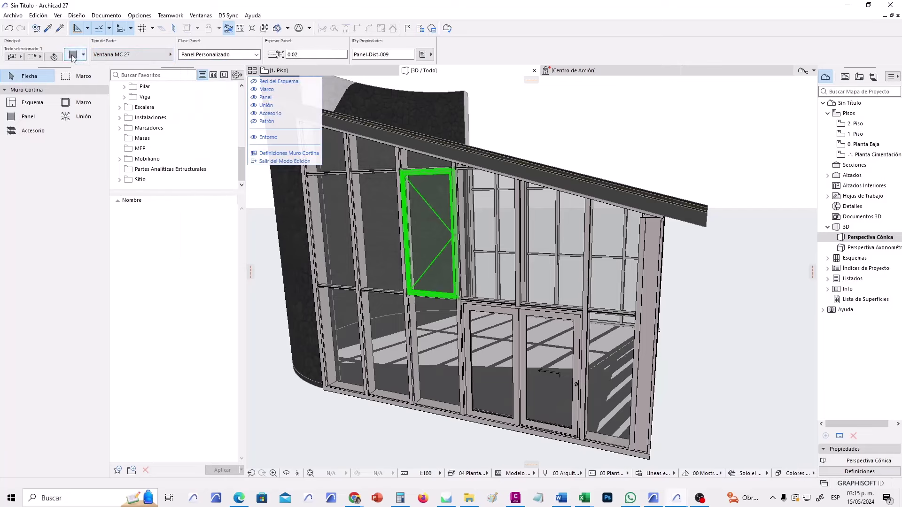
Set the upper window panel's opening type to Hoja Fija.
key(ctrl+t)
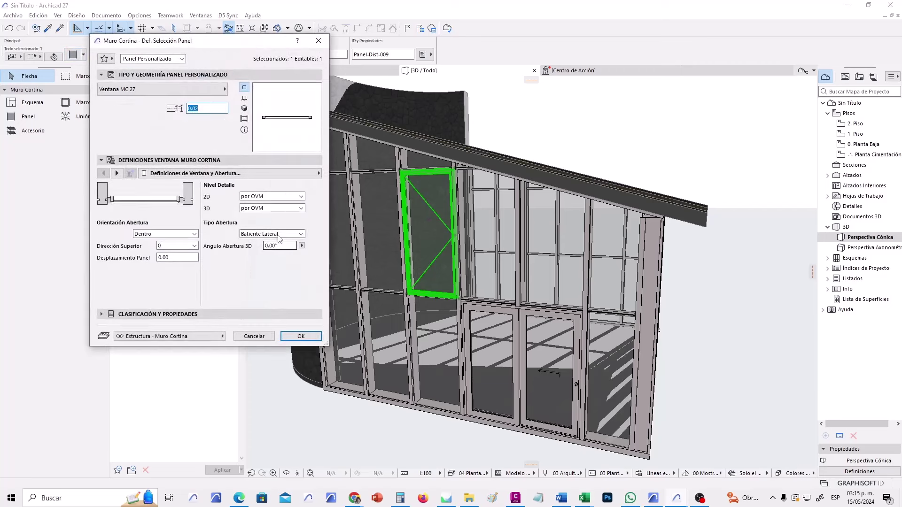
click(299, 234)
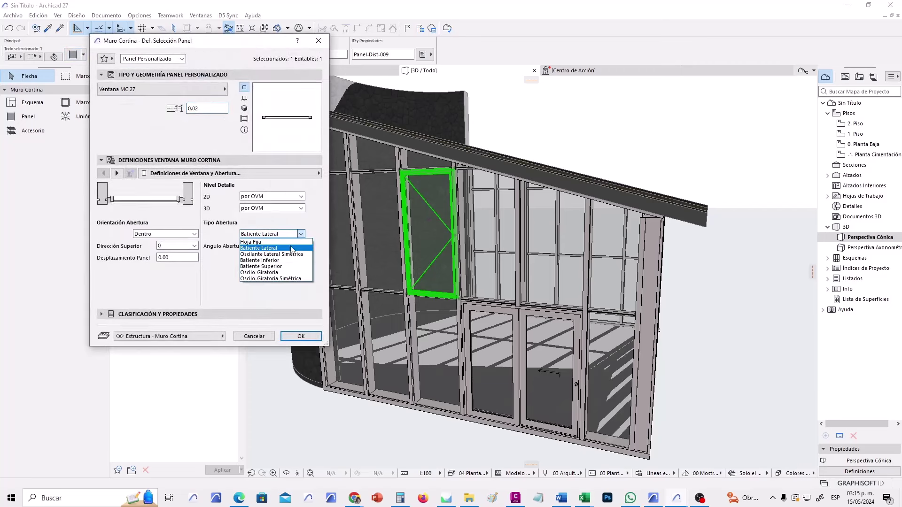
click(281, 242)
click(307, 340)
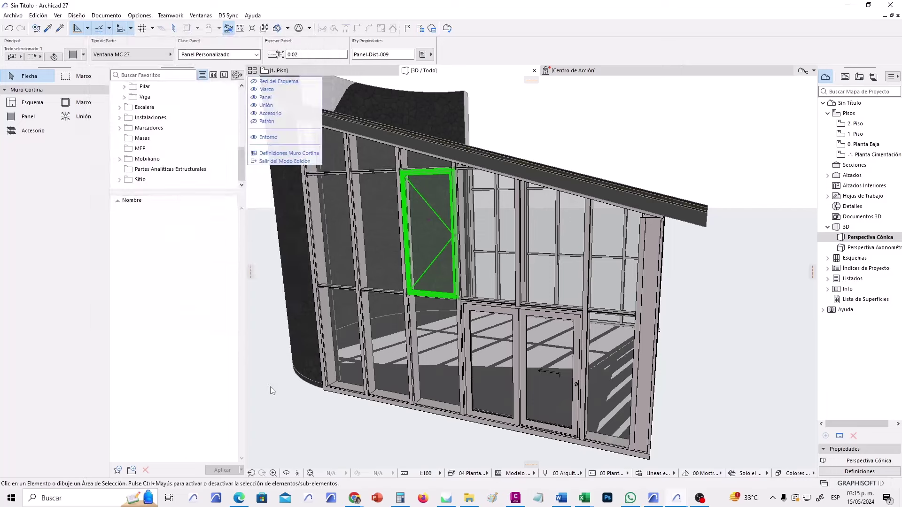
Try the Oscilante Lateral Simétrica opening, then the Oscilo-Giratoria tilt-turn opening.
click(73, 54)
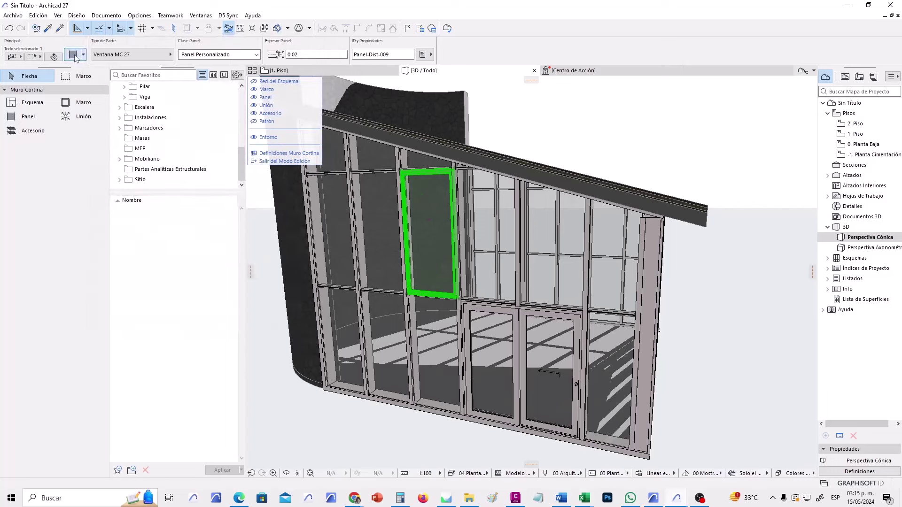
click(301, 235)
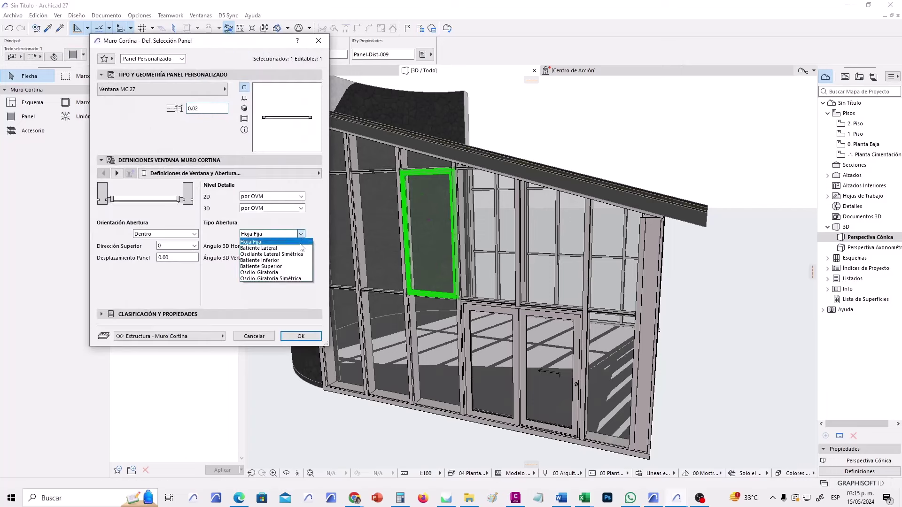
click(292, 254)
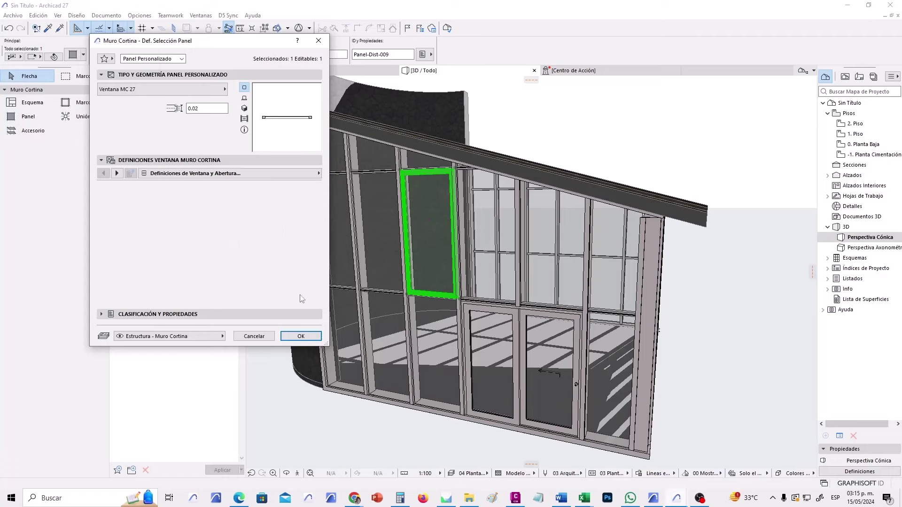
click(300, 336)
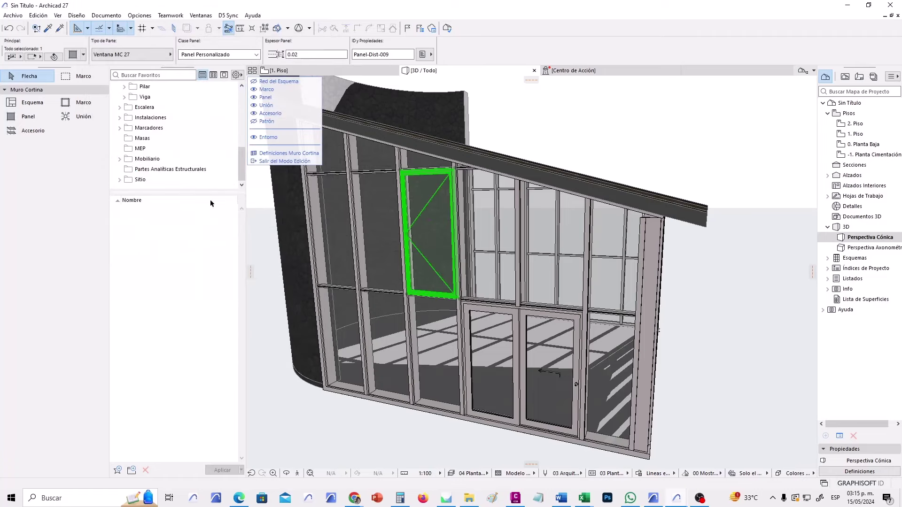
click(72, 54)
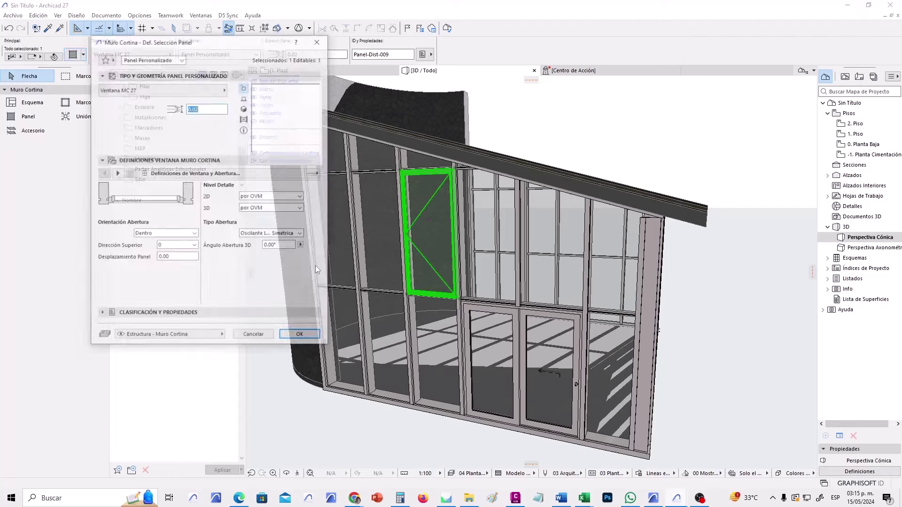
click(301, 234)
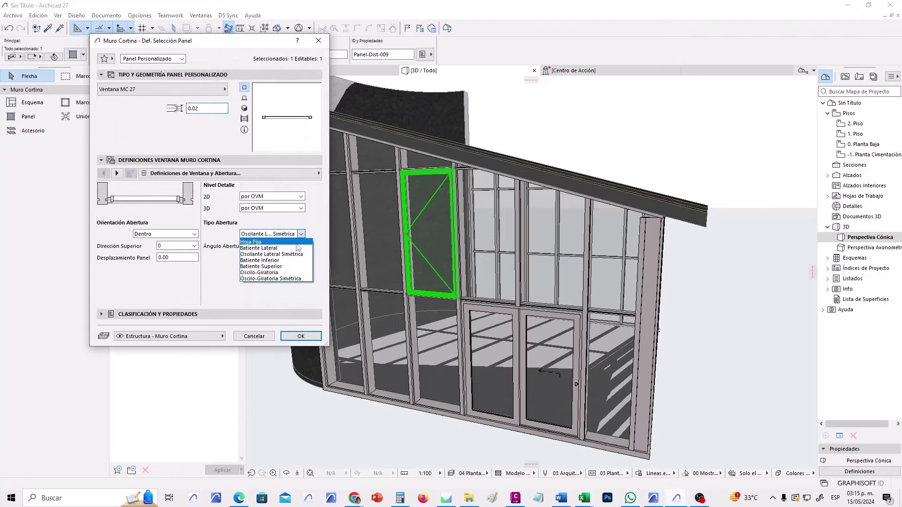
click(286, 272)
click(306, 336)
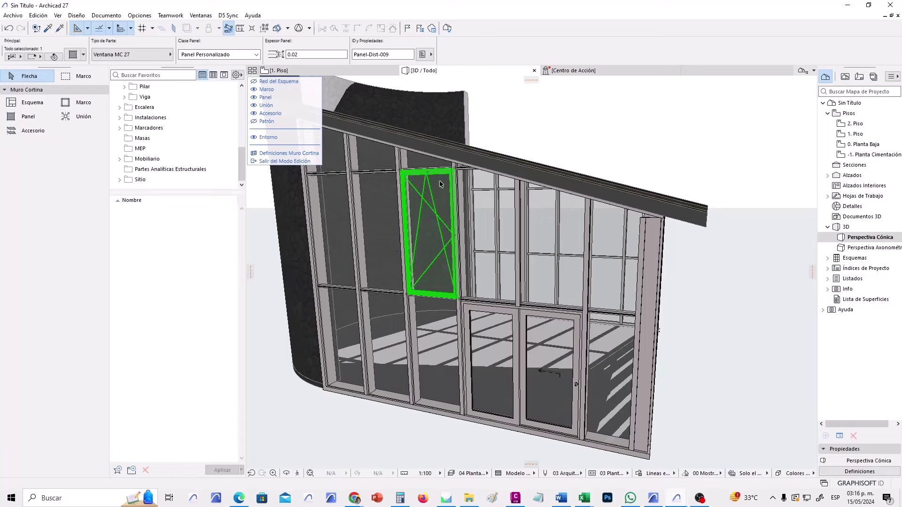
Change the panel's part type to Caja Panel MC 27.
click(72, 54)
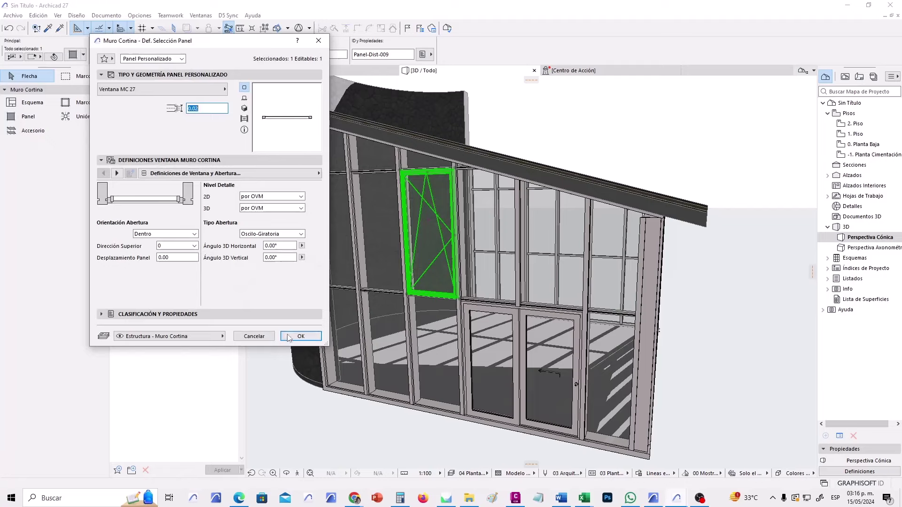
click(289, 336)
click(156, 55)
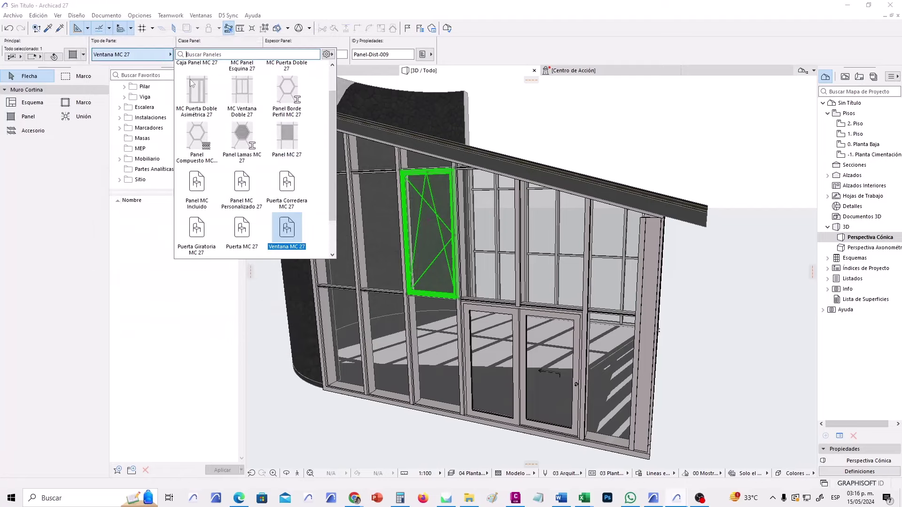
drag(330, 151, 329, 125)
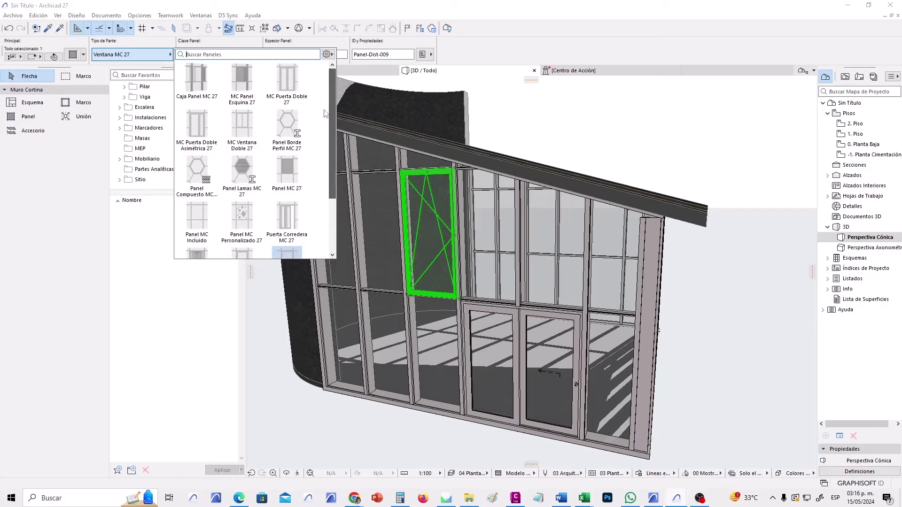
click(199, 80)
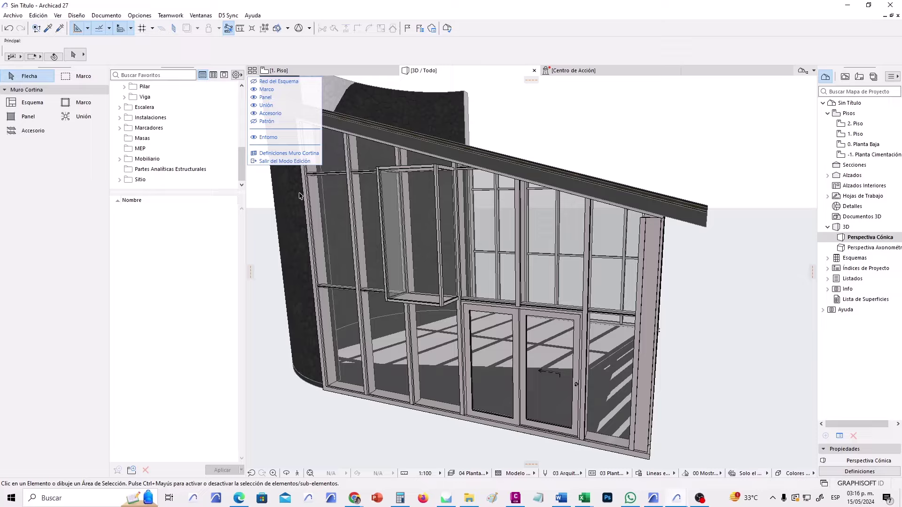
click(284, 161)
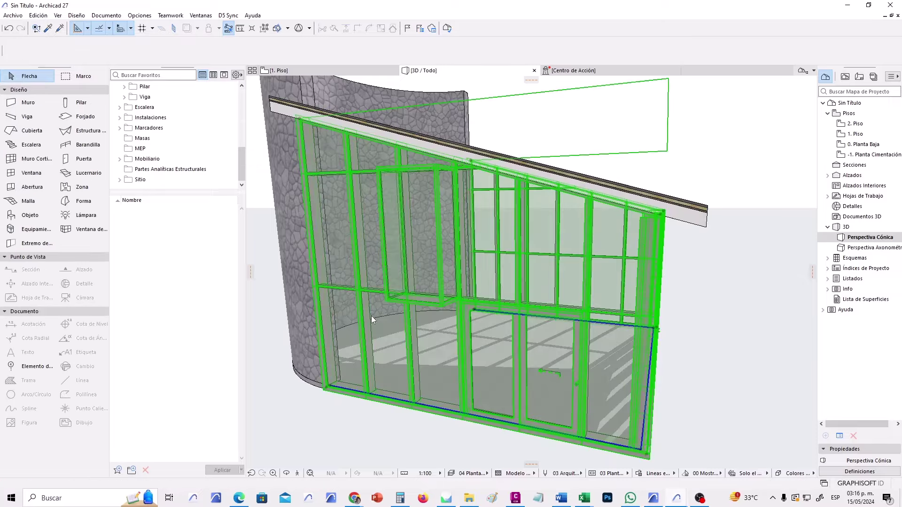
click(359, 415)
scroll(359, 415, up, 5)
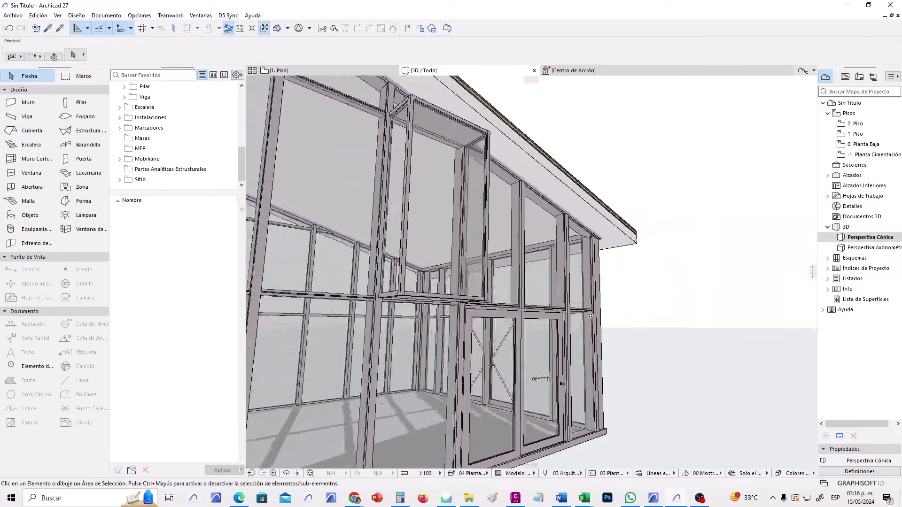
shift+middle_drag(590, 315, 502, 318)
scroll(517, 329, down, 3)
shift+middle_drag(642, 324, 513, 373)
scroll(514, 324, up, 5)
scroll(514, 324, down, 5)
scroll(539, 383, up, 3)
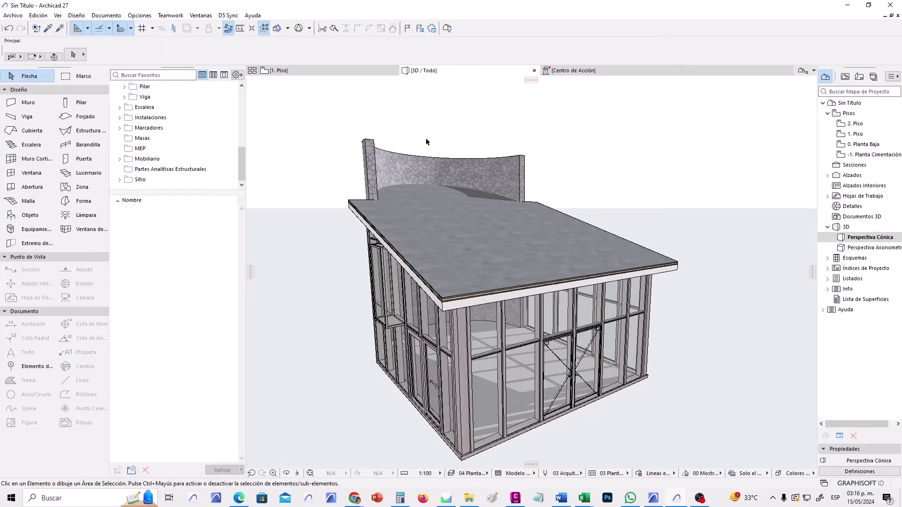
shift+middle_drag(463, 182, 677, 212)
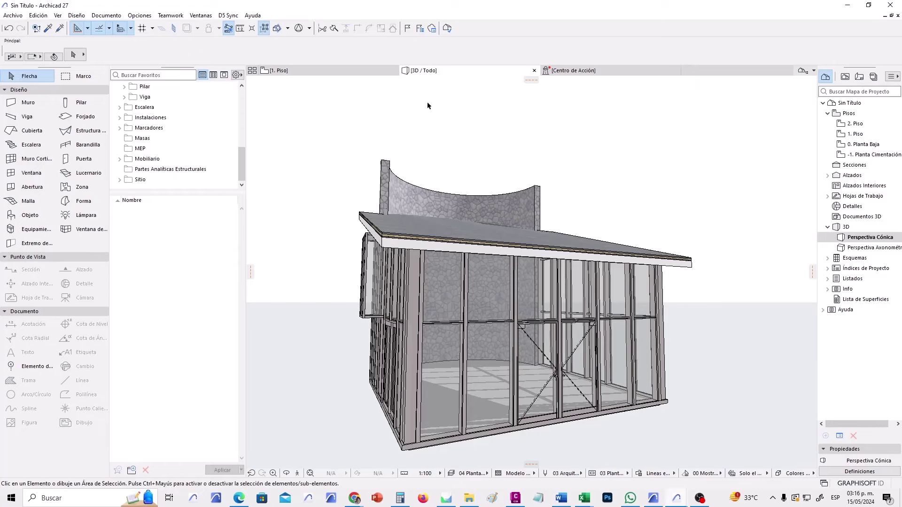
click(850, 134)
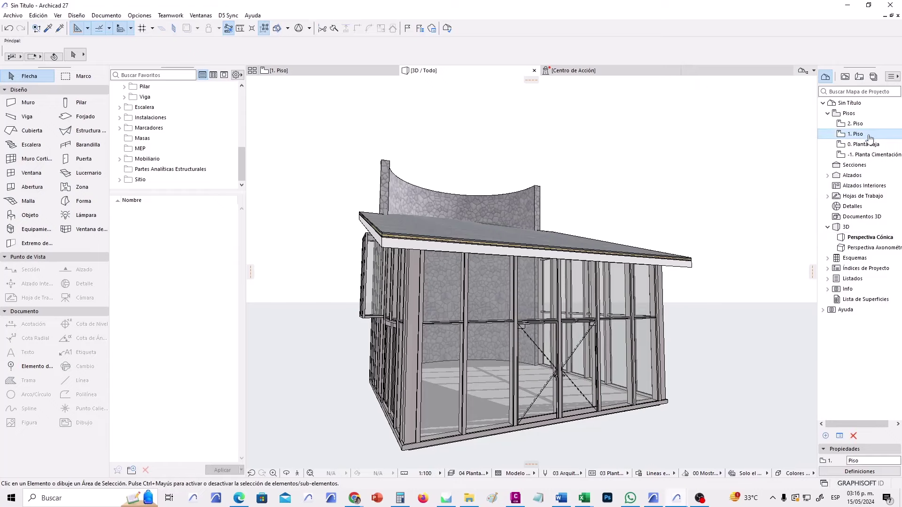
Show the 1. Piso floor plan zoomed onto the curved wall, with the Pilar tool active.
double_click(872, 136)
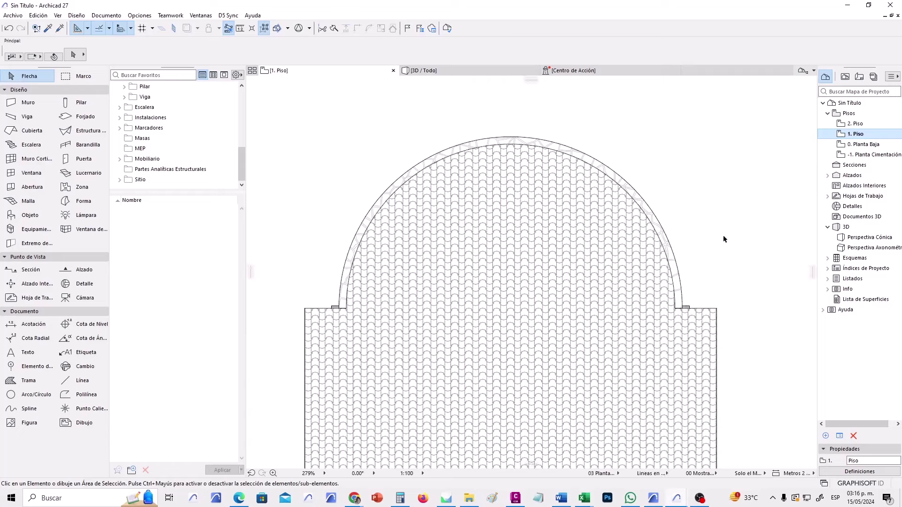
middle_drag(720, 238, 658, 238)
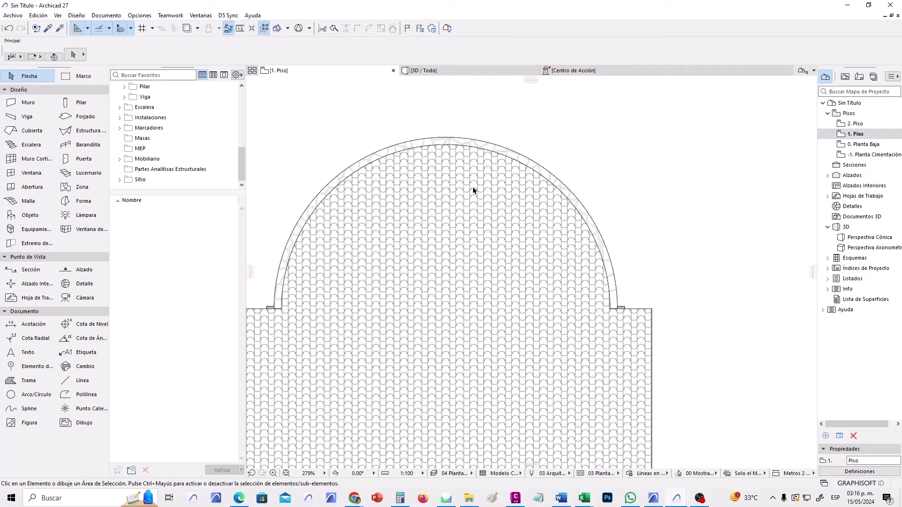
scroll(474, 190, up, 3)
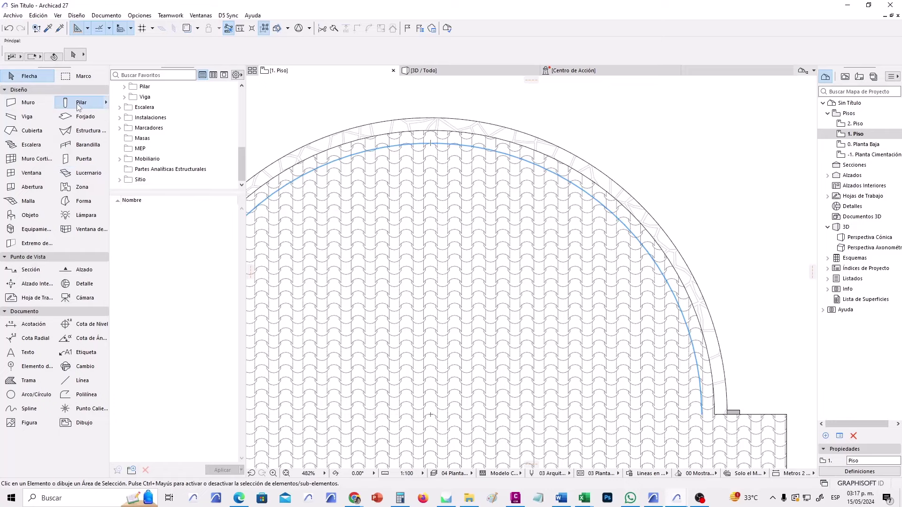
click(77, 103)
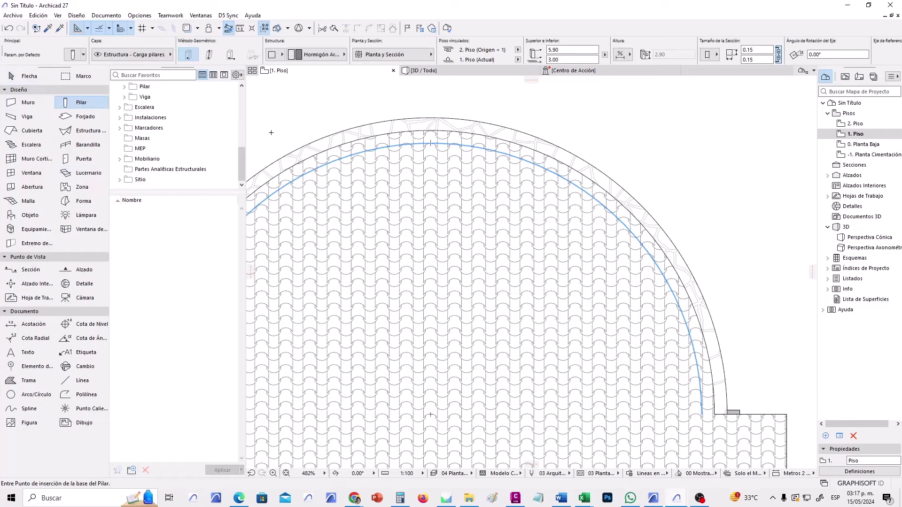
Set the default Pilar section sizes to 0.15 and 0.20.
key(ctrl+t)
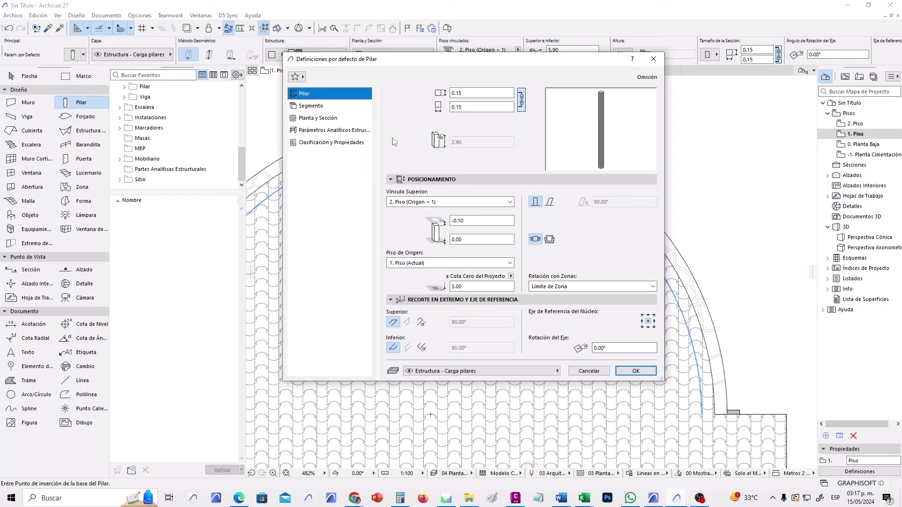
click(480, 106)
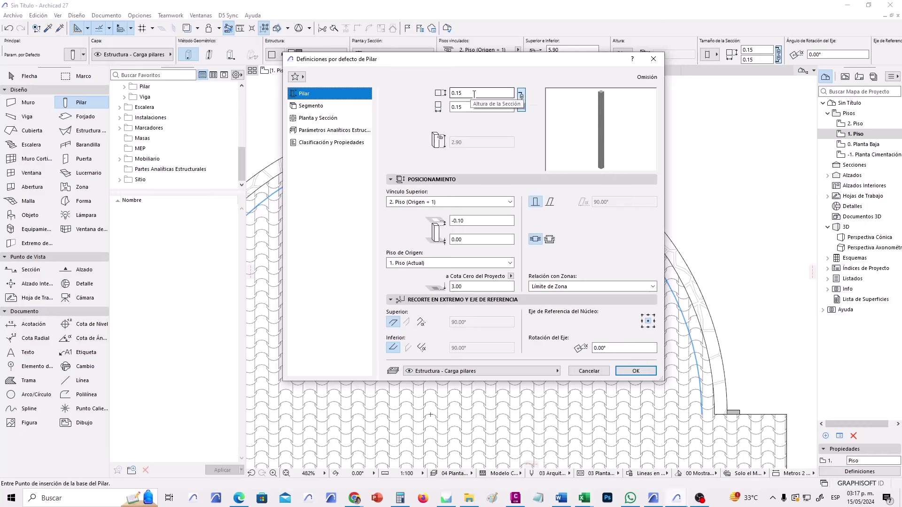
key(shift+Tab)
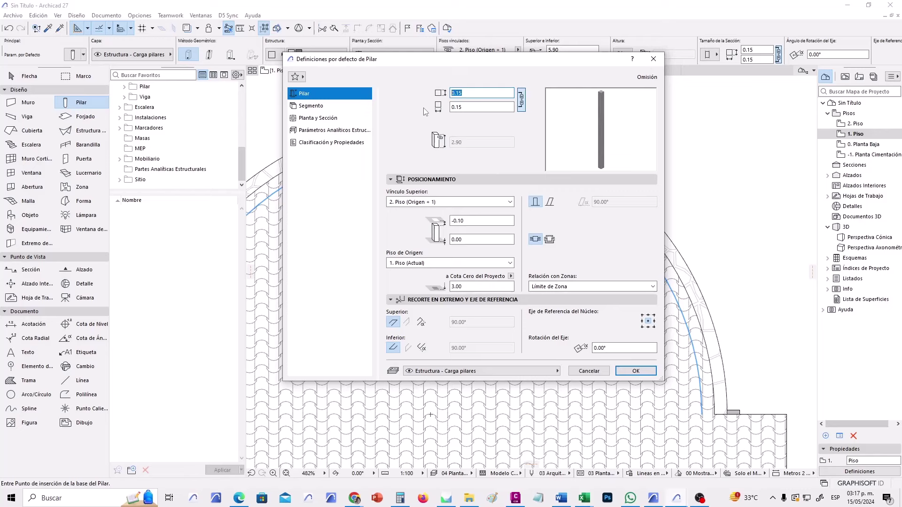
key(Tab)
key(shift+Tab)
text(.)
key(Tab)
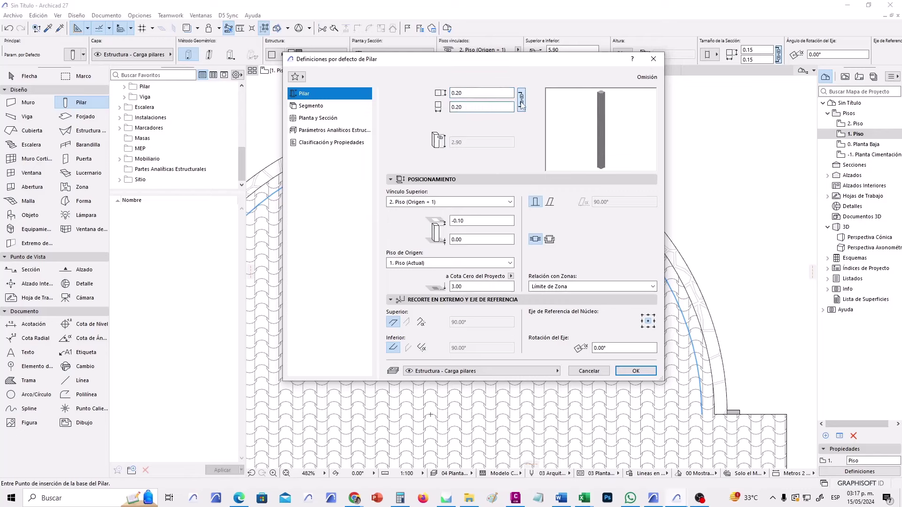
click(472, 92)
key(BackSpace)
key(BackSpace)
click(494, 106)
Try an unlinked column top, then relink it to 2. Piso with its -0.10 offset.
click(510, 203)
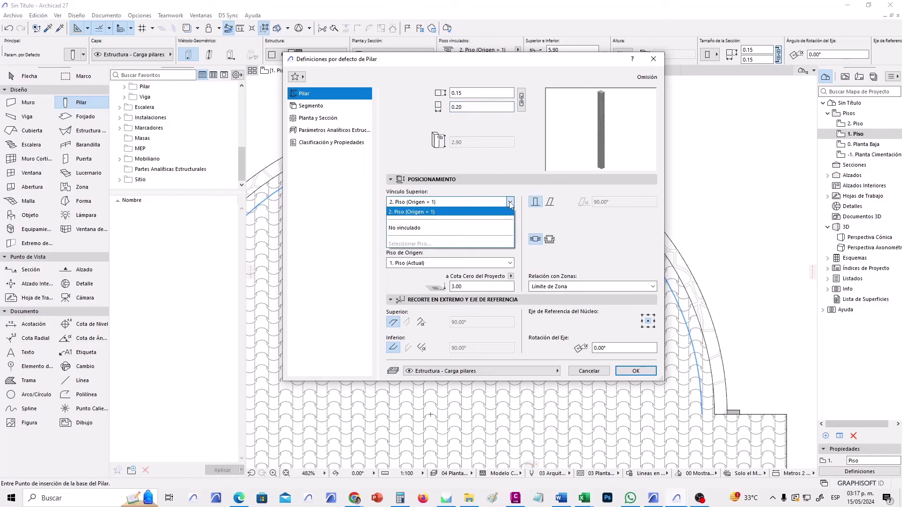
click(414, 232)
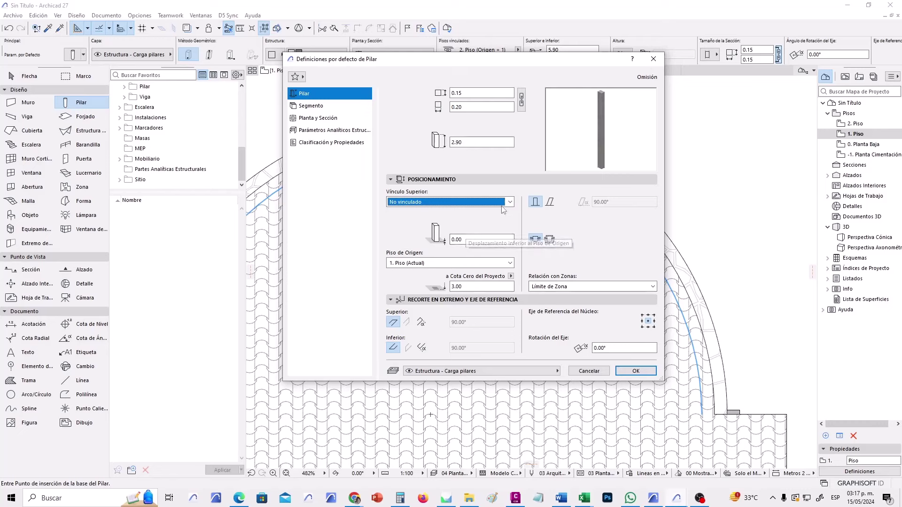
click(470, 202)
click(462, 213)
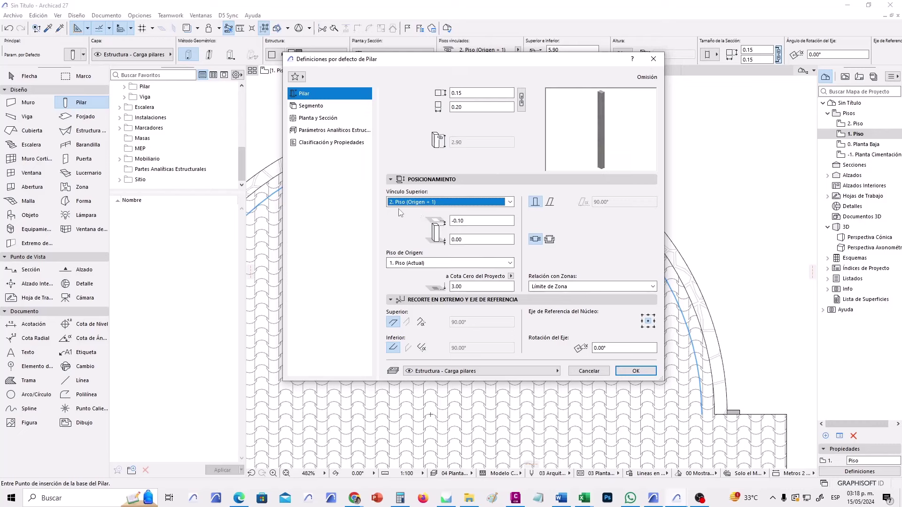
click(475, 221)
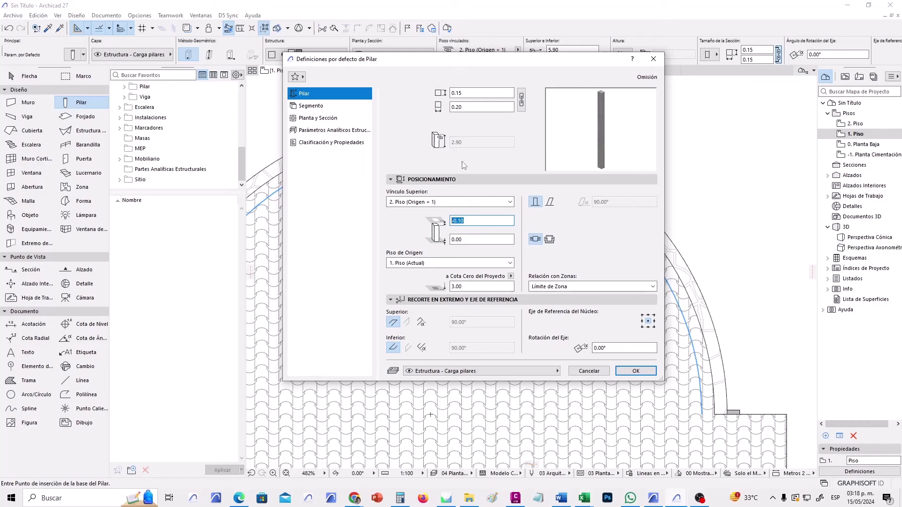
Make the column top No vinculado with a 5.00 height and show the Segmento page.
click(432, 202)
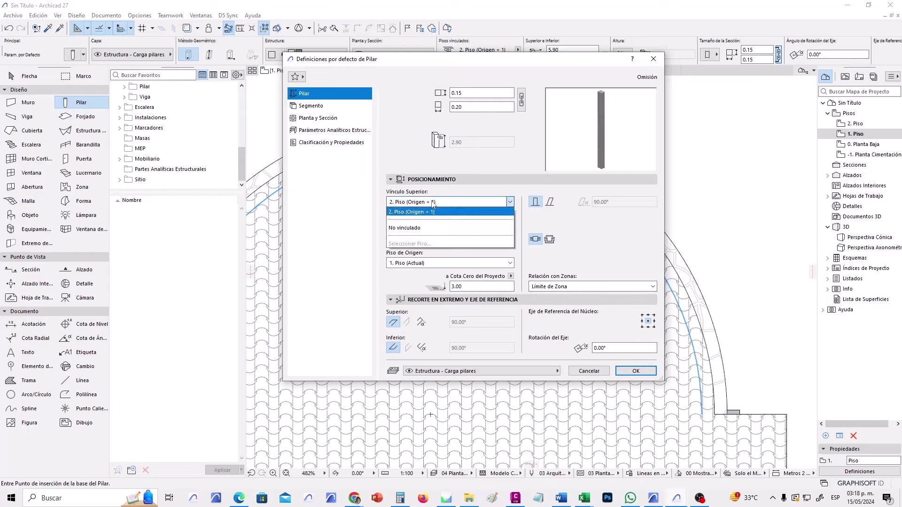
click(413, 231)
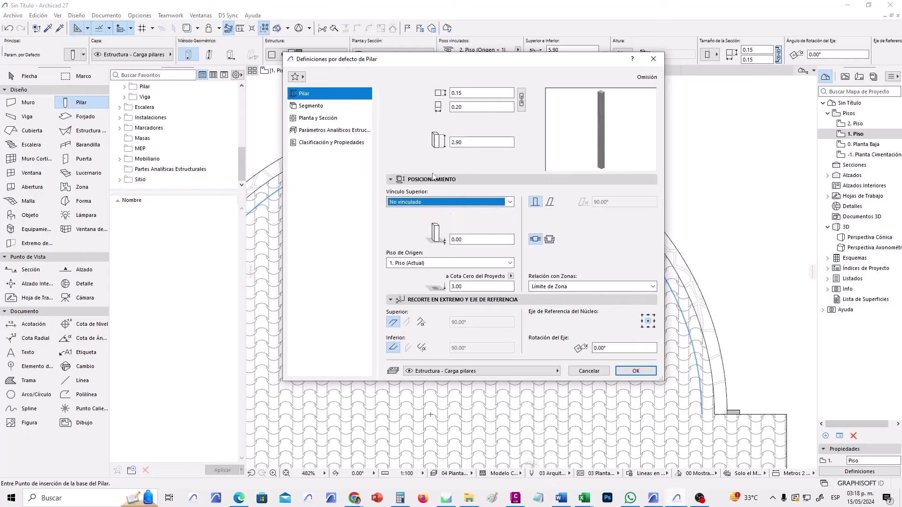
key(Tab)
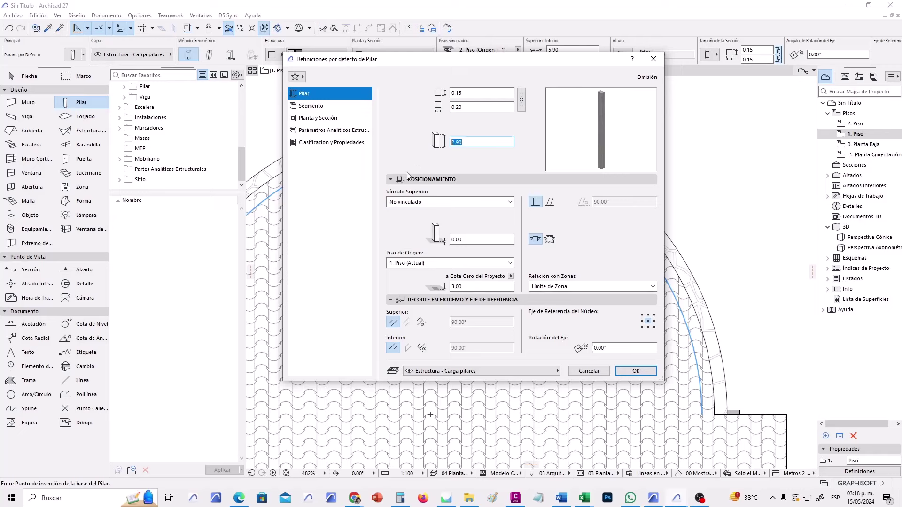
text(5.00)
click(336, 107)
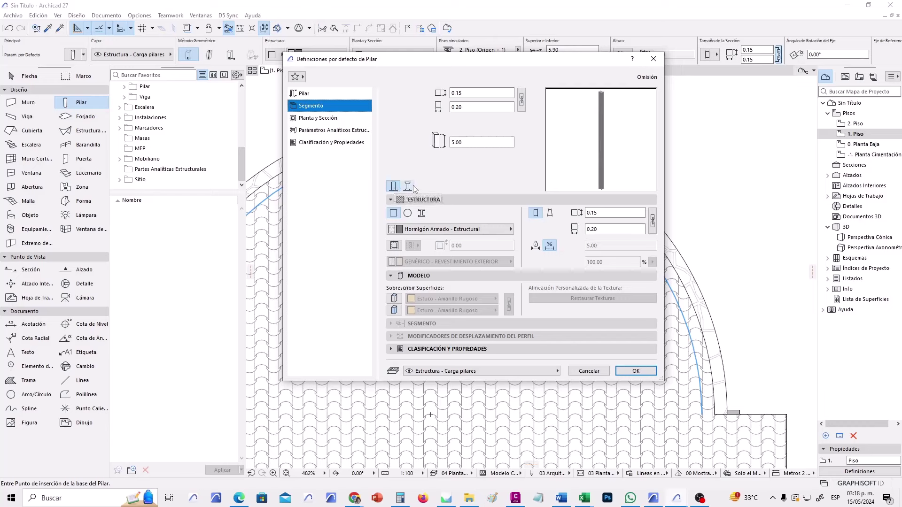
Switch the column to Varios Segmentos and split it into three segments.
click(408, 187)
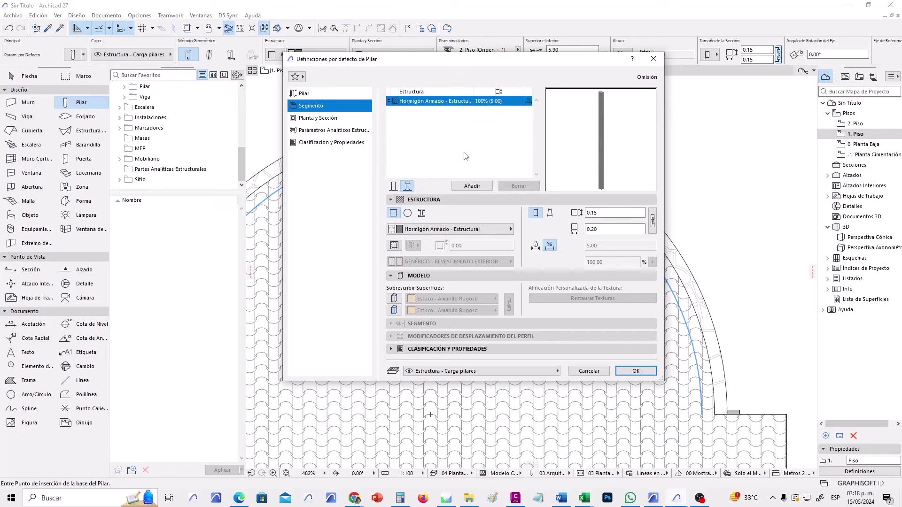
click(506, 128)
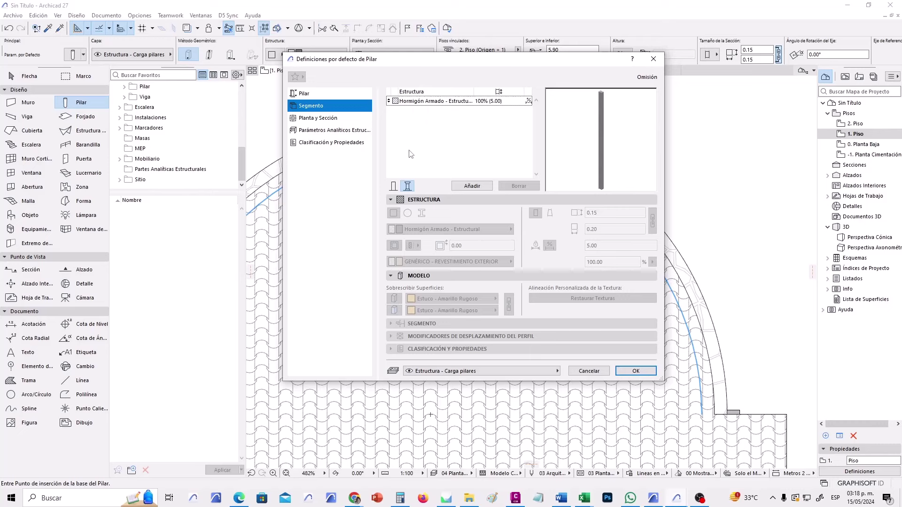
click(417, 104)
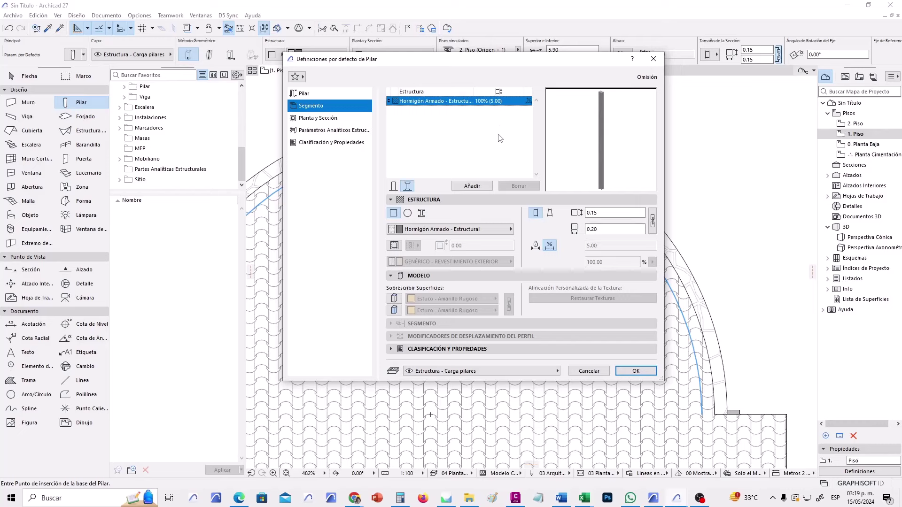
click(480, 186)
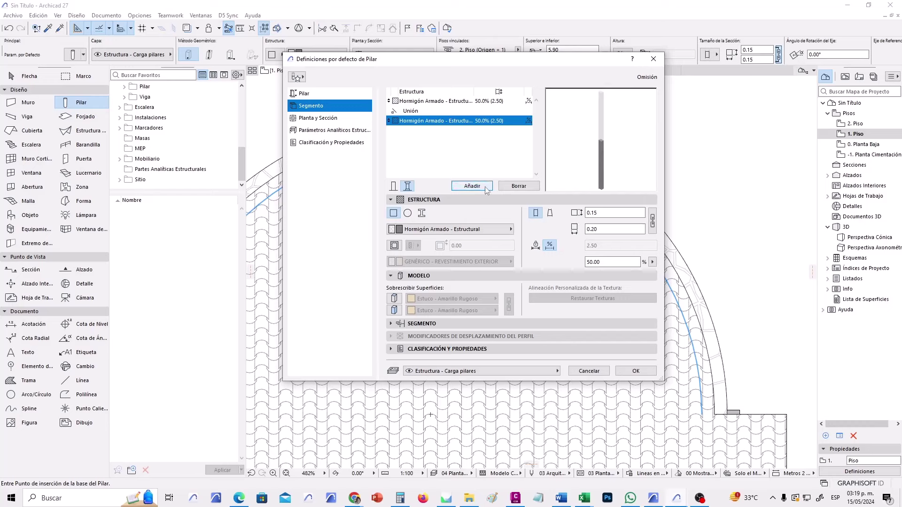
click(484, 187)
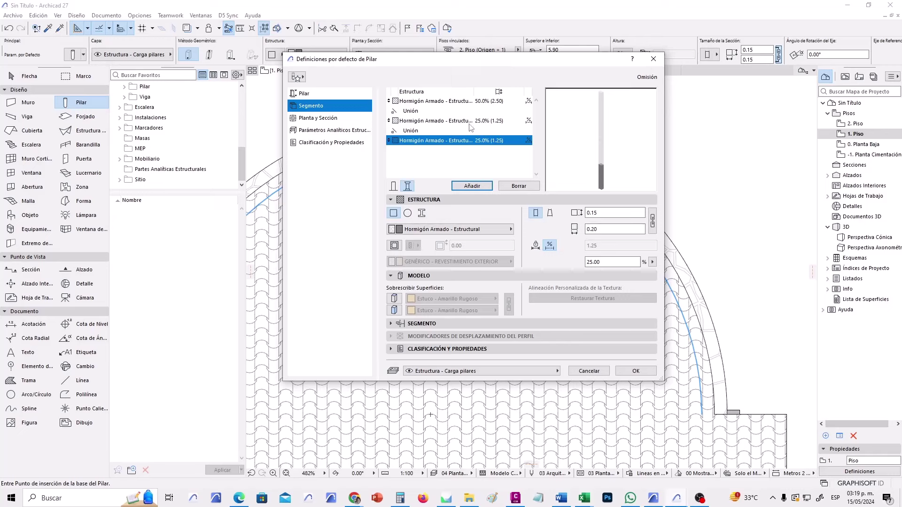
Adjust the segment heights to 25%, 10% and 65% of the column.
click(462, 103)
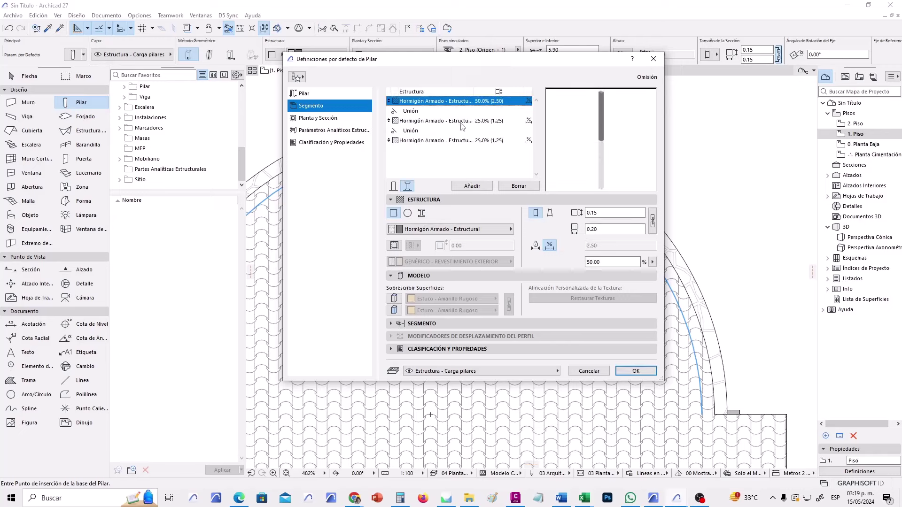
click(462, 123)
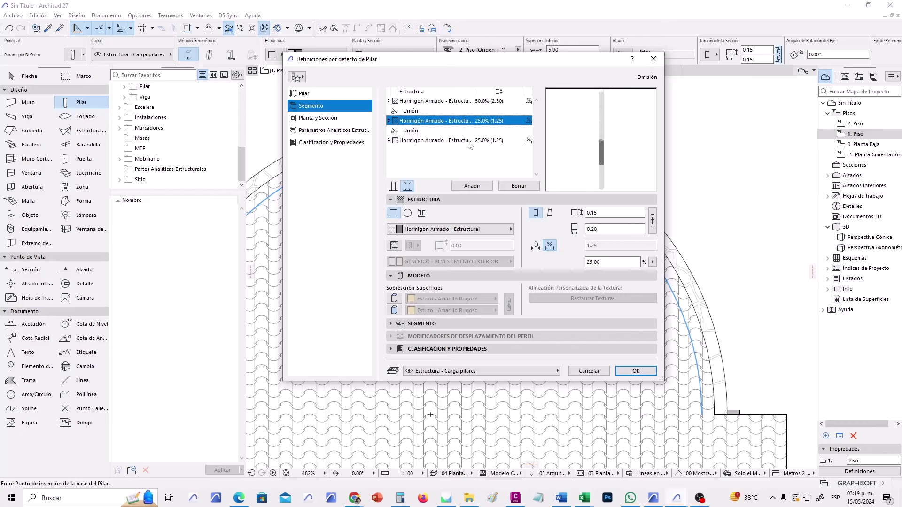
click(468, 143)
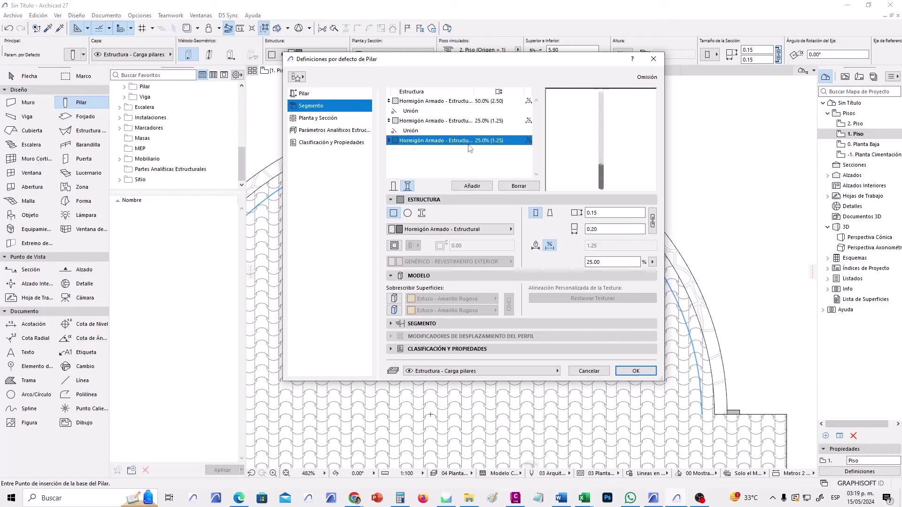
click(591, 262)
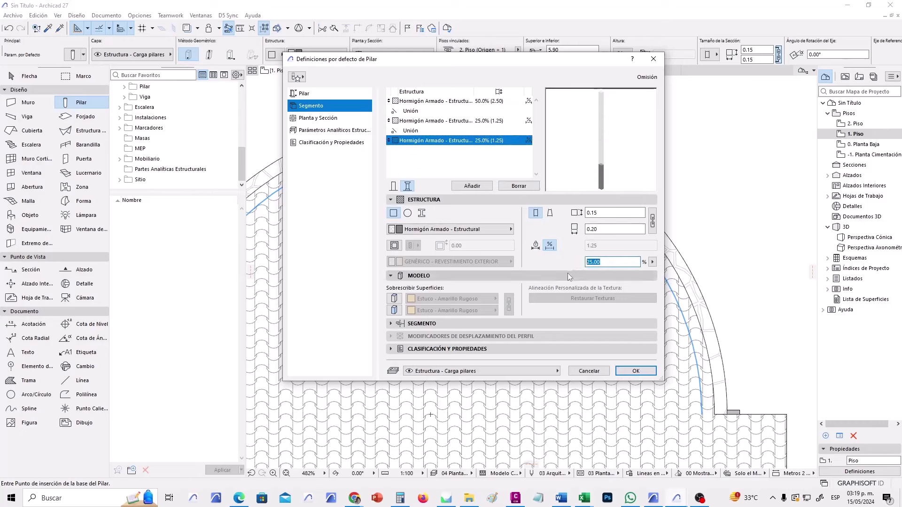
text(75)
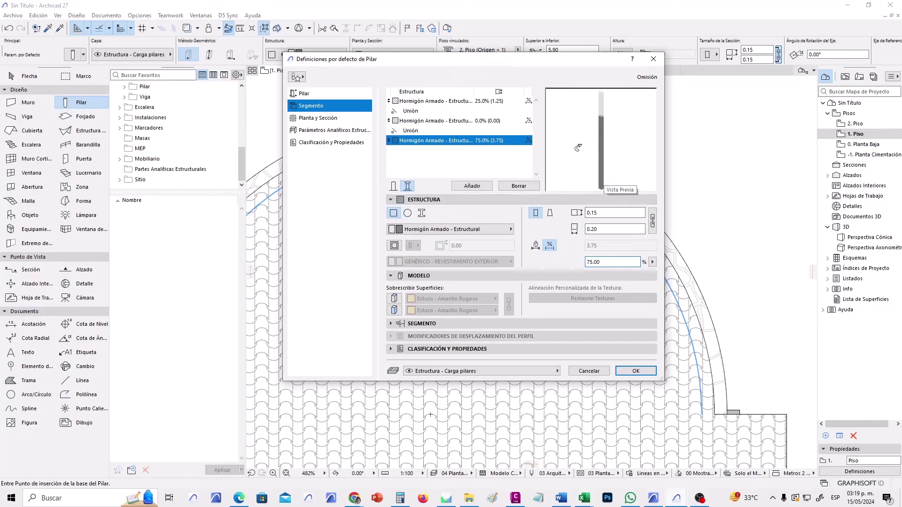
click(448, 122)
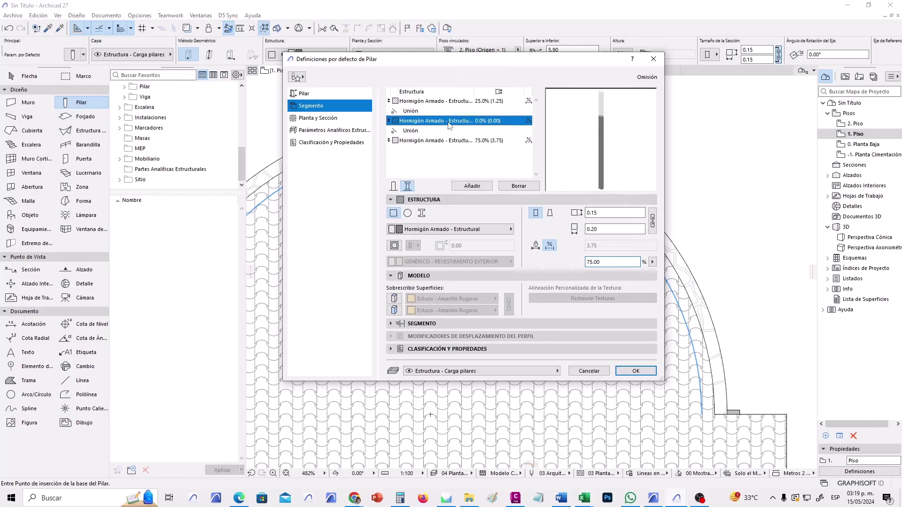
click(613, 262)
text(1)
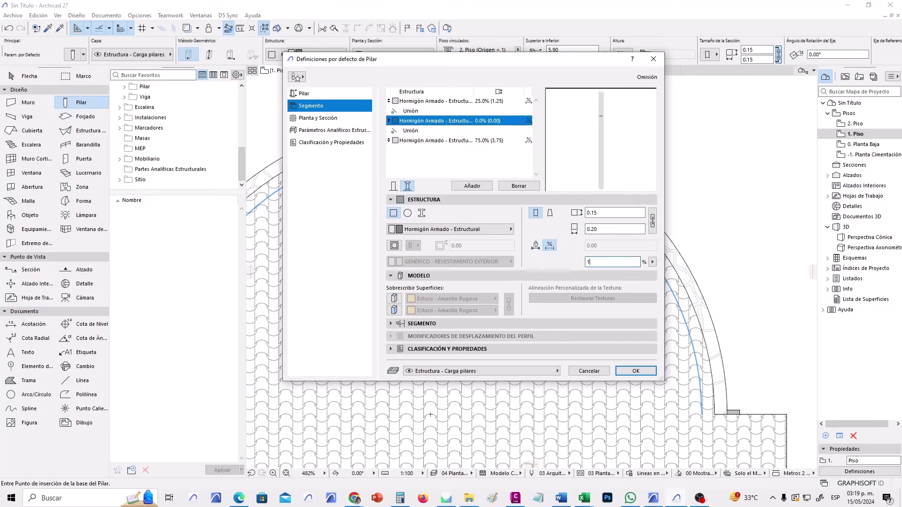
text(0)
key(Tab)
click(468, 142)
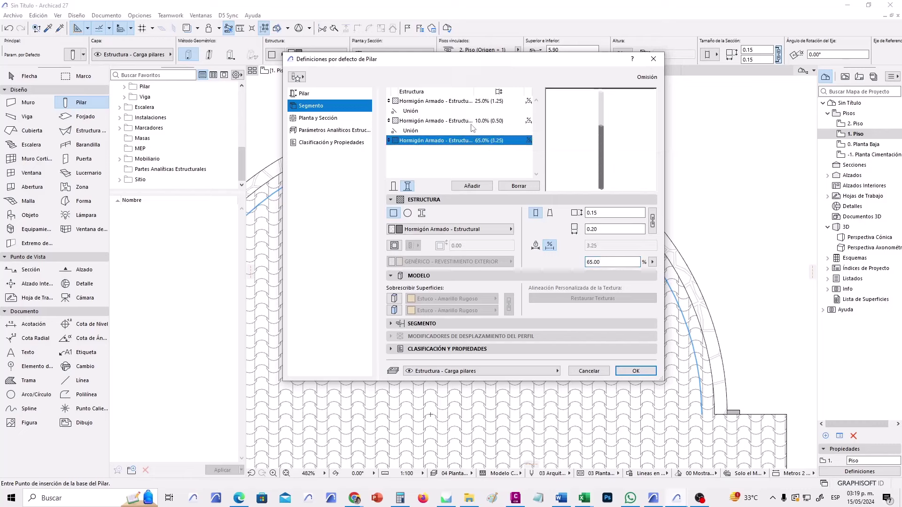
click(471, 123)
click(471, 106)
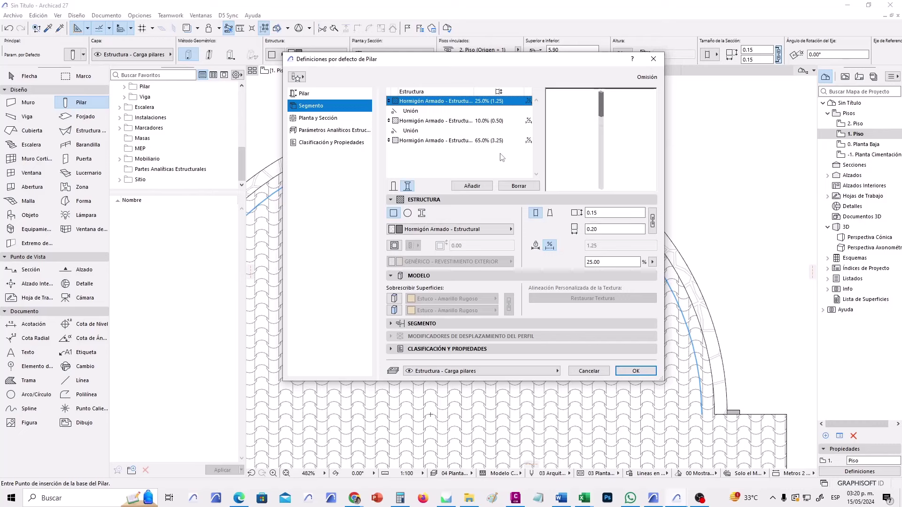
Give the column's second segment a fixed 0.20 height and a 3.00 cross-section size.
click(460, 123)
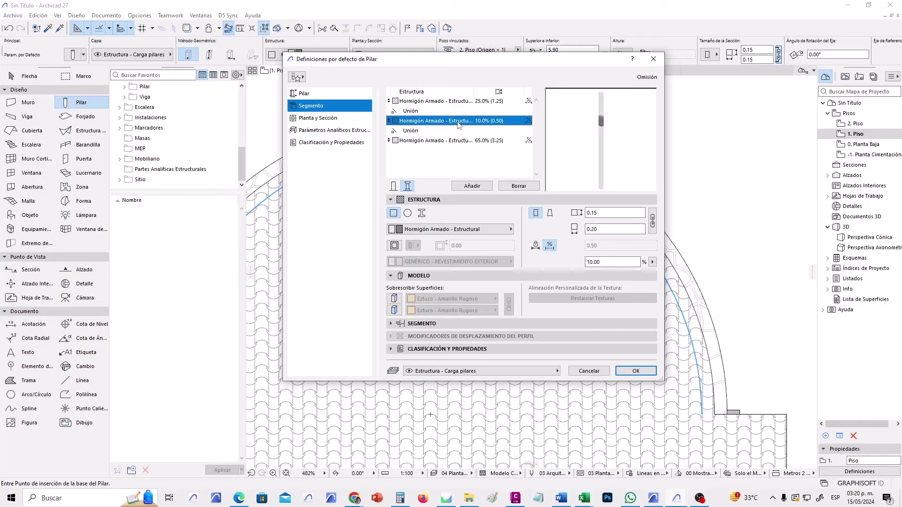
click(536, 247)
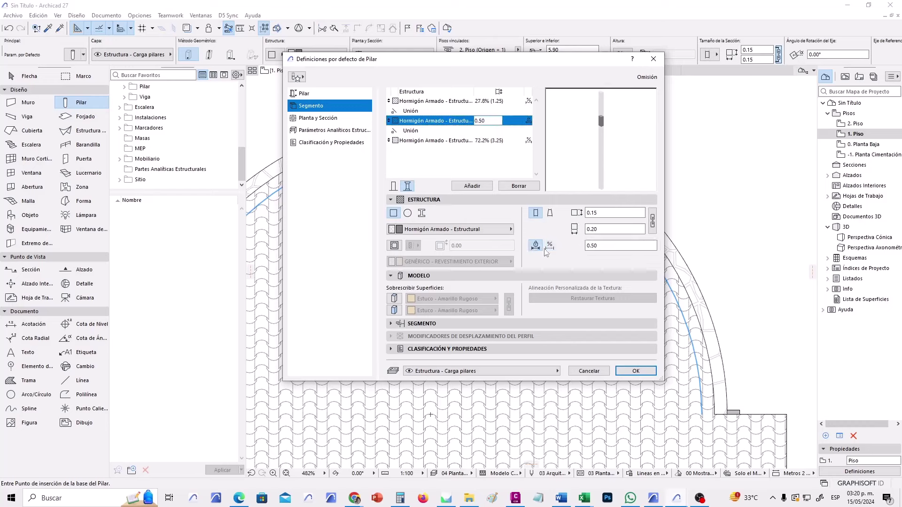
click(628, 250)
text(0.20)
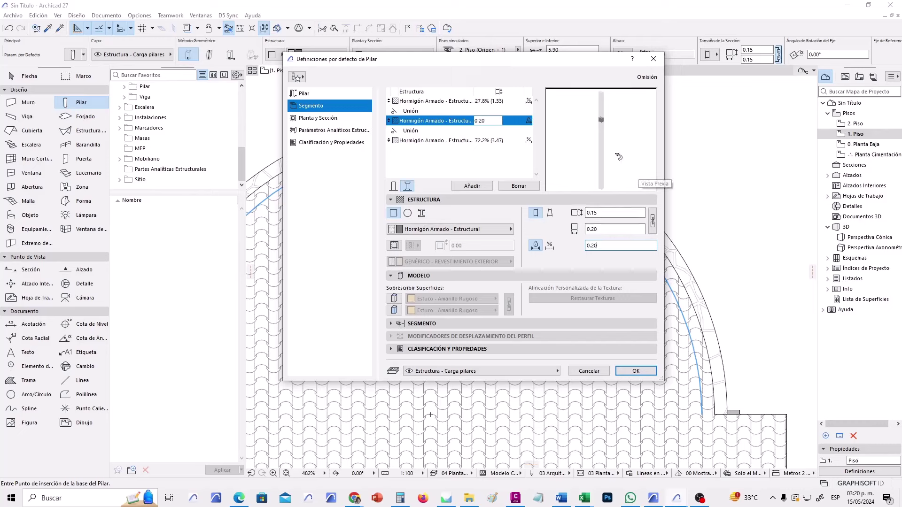
click(592, 229)
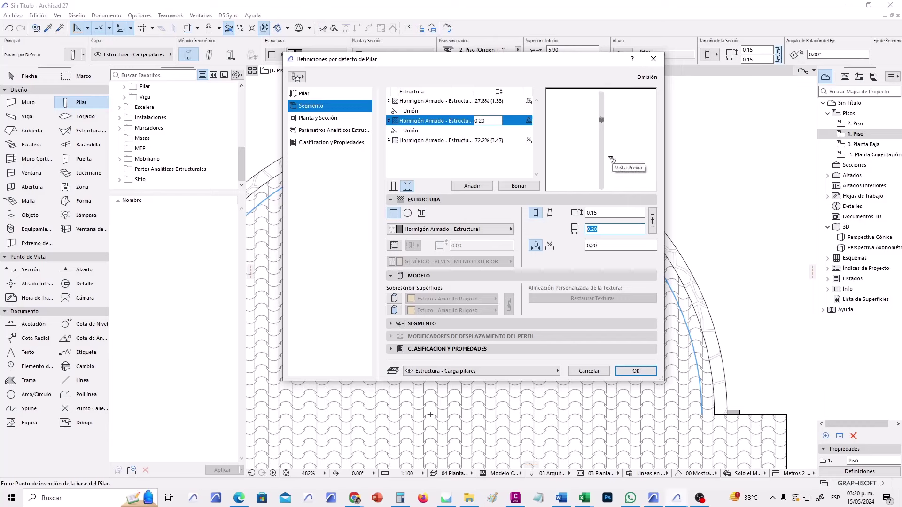
text(3)
click(613, 155)
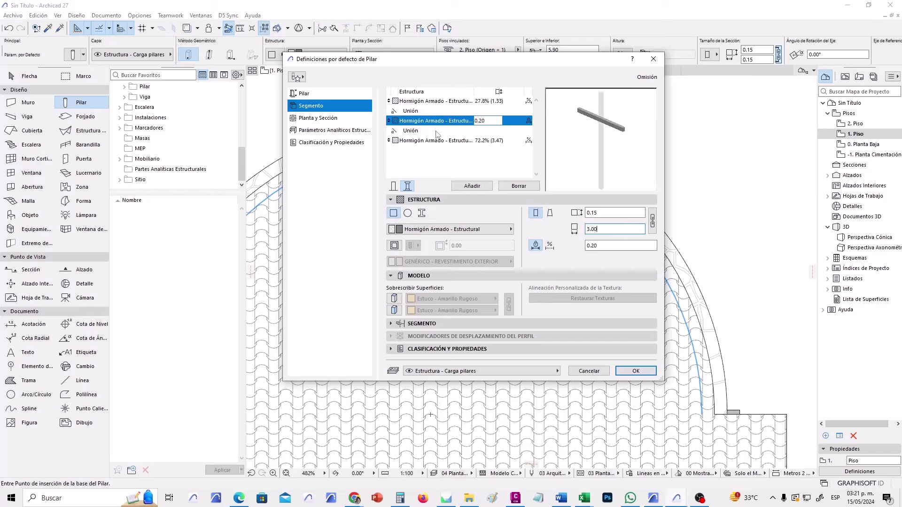
click(348, 120)
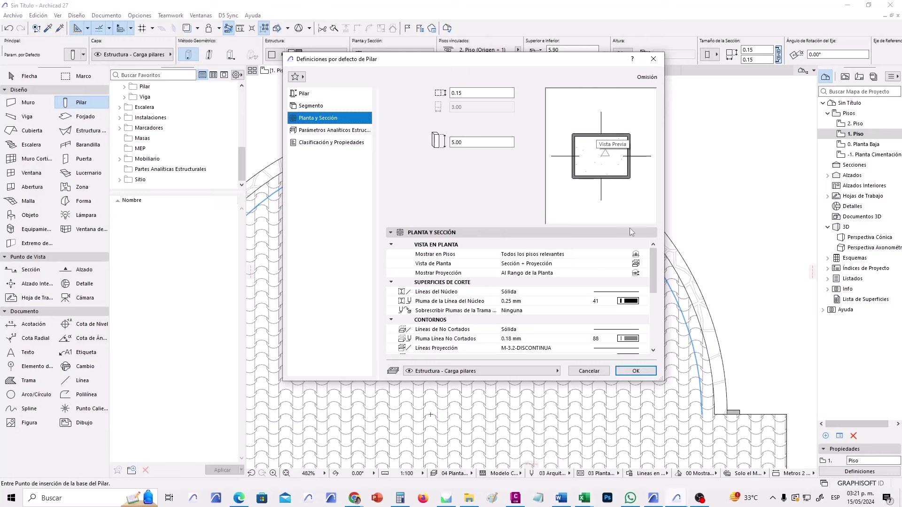
Set the column's floor plan display to Solo Contornos and confirm the column defaults.
click(570, 266)
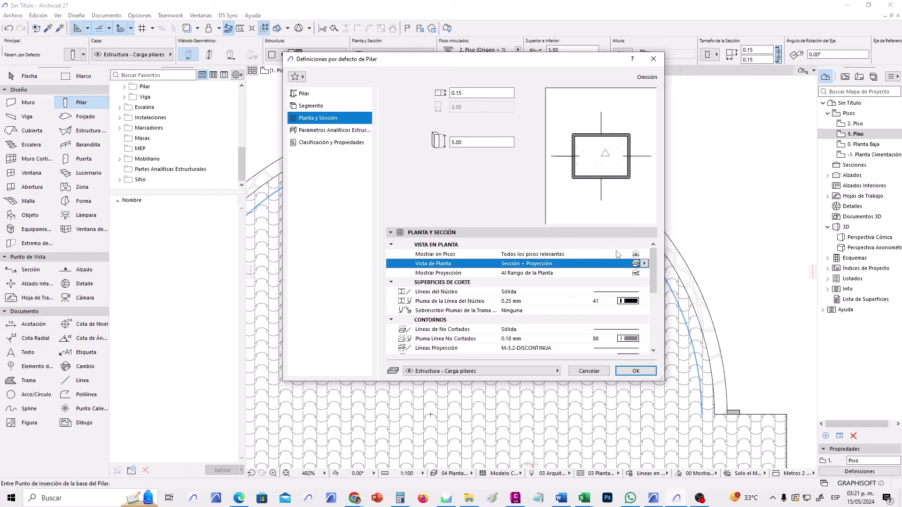
click(643, 263)
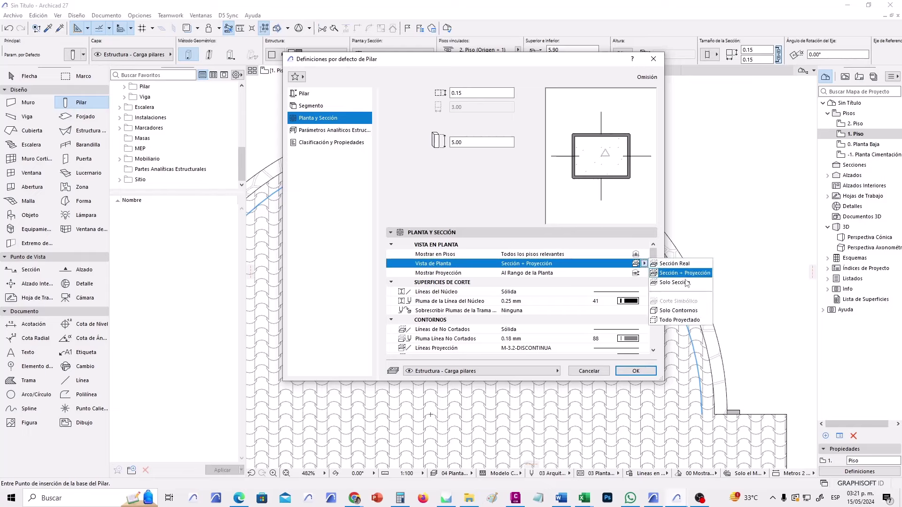
click(696, 311)
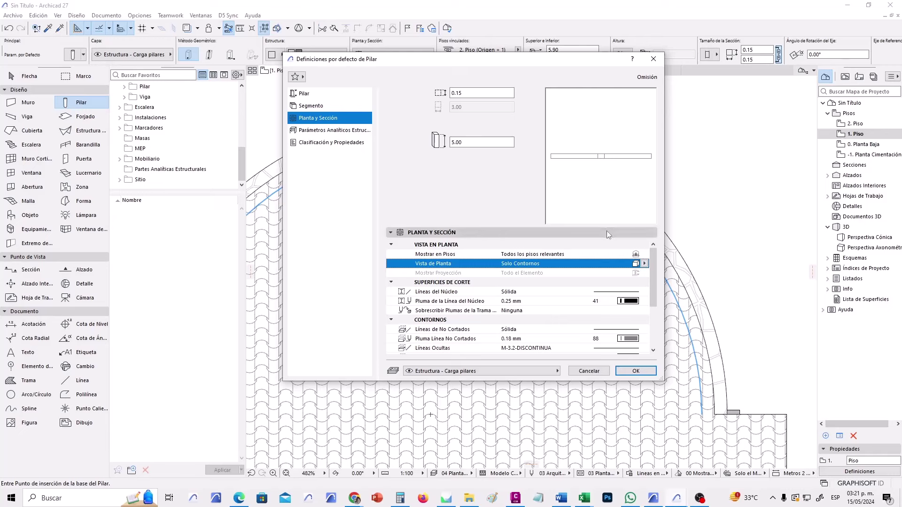
click(641, 372)
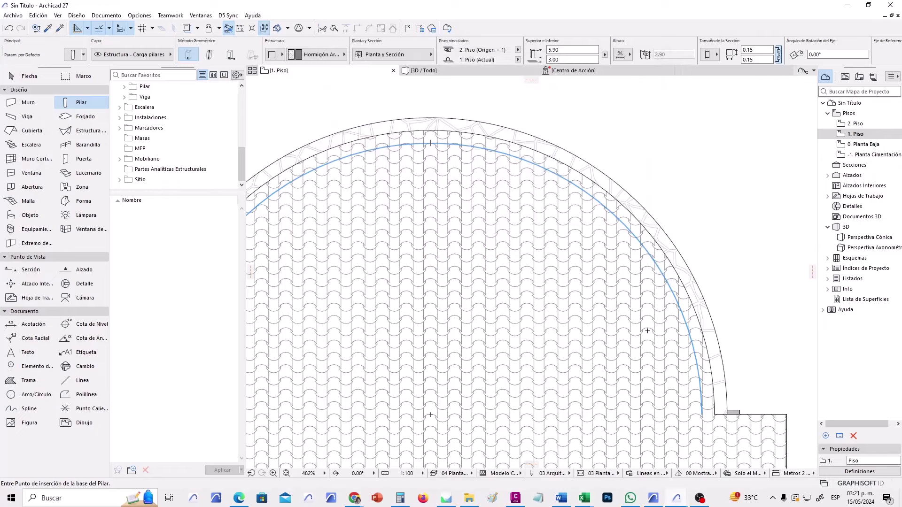
Zoom out of the floor plan, then switch to the 3D / Todo perspective of the chapel.
middle_drag(502, 131, 508, 183)
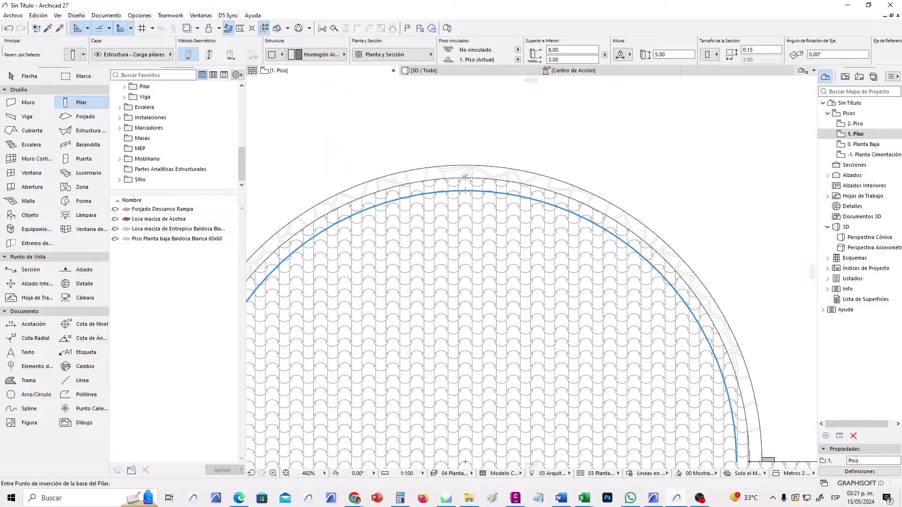
scroll(484, 200, down, 10)
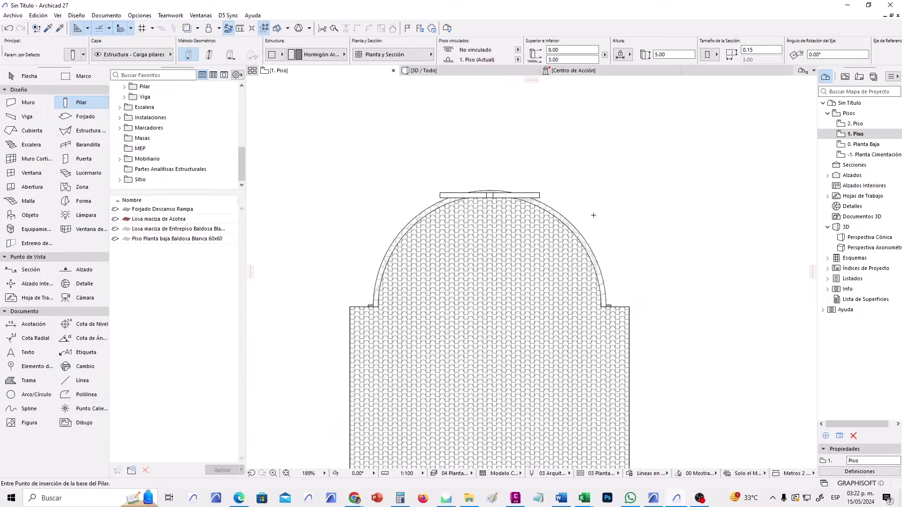
middle_drag(658, 246, 577, 225)
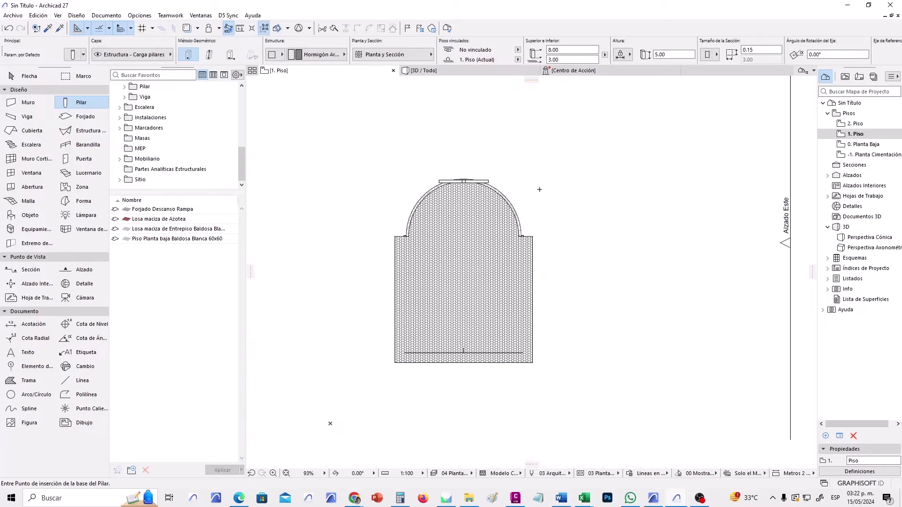
click(472, 71)
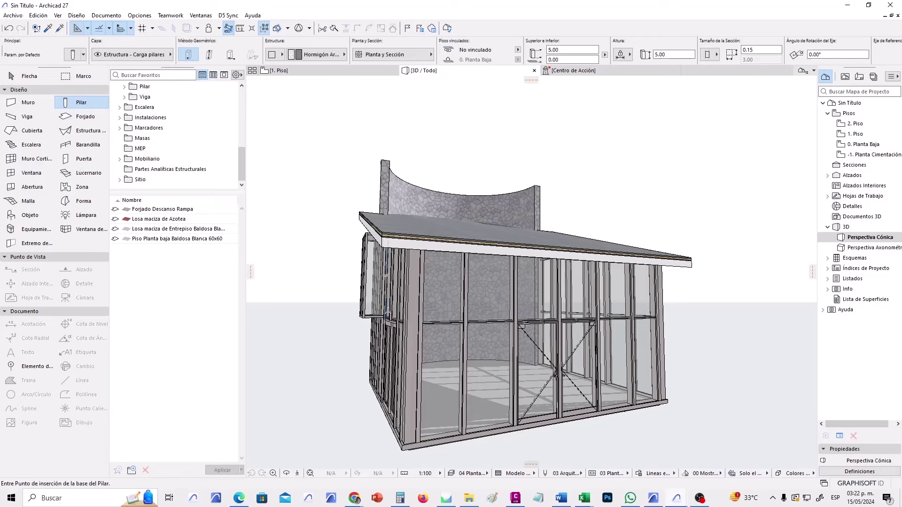
Orbit to face the curved stone wall and link the cross column to 2. Piso.
click(287, 473)
drag(310, 286, 518, 323)
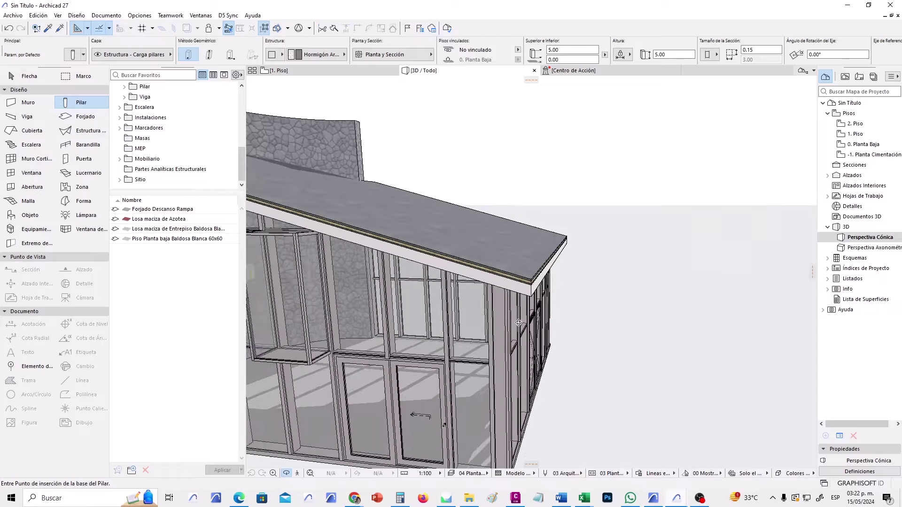
scroll(519, 323, down, 5)
drag(460, 349, 680, 354)
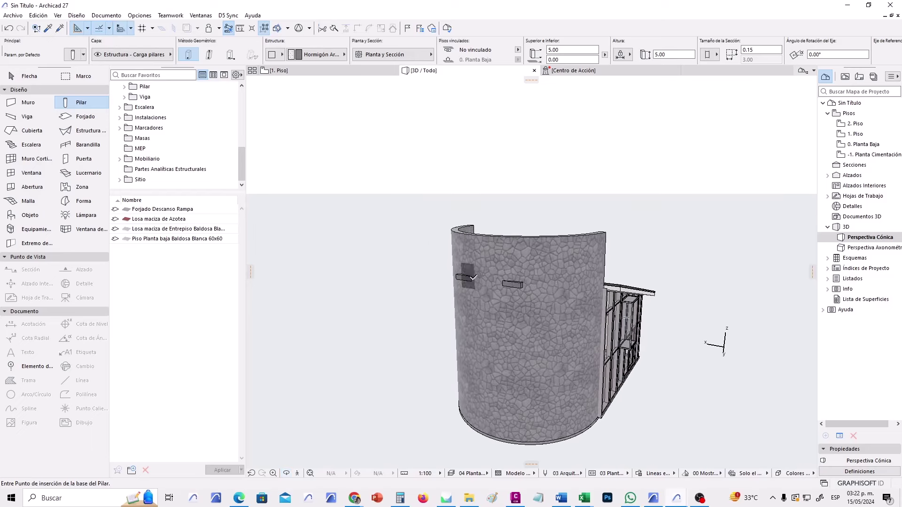
shift+click(489, 324)
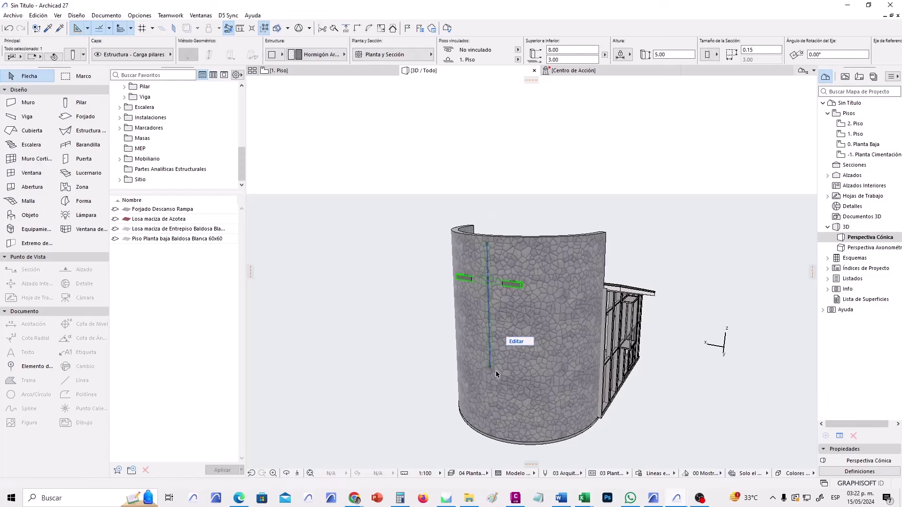
click(518, 59)
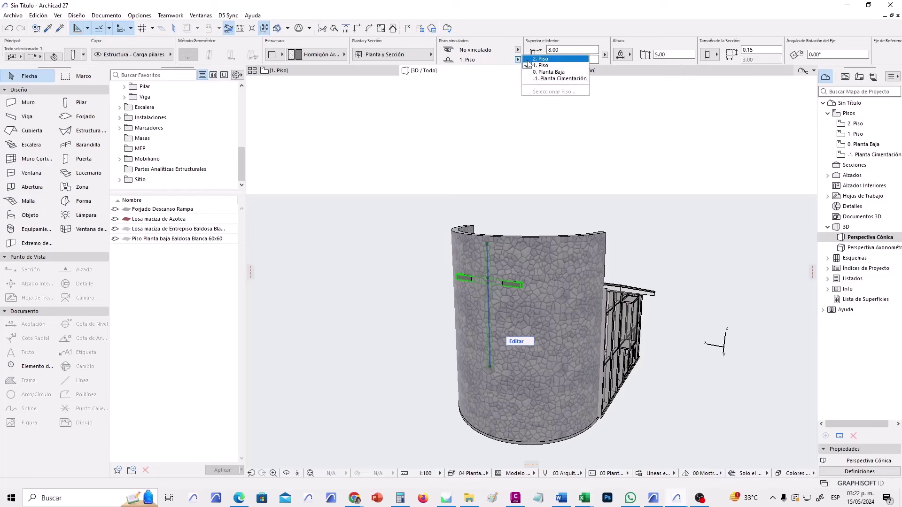
click(535, 59)
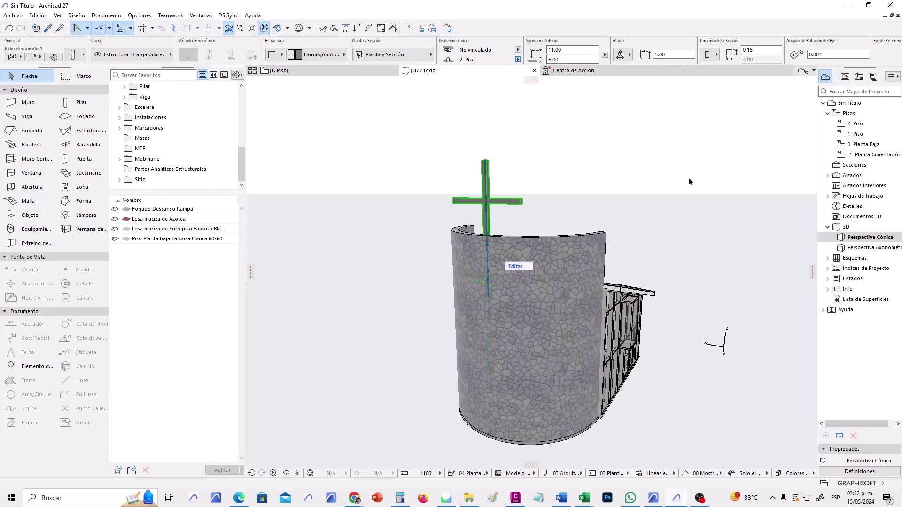
Re-centre the 3D view, check the curved stone wall, and reselect the cross column.
middle_drag(498, 308, 420, 309)
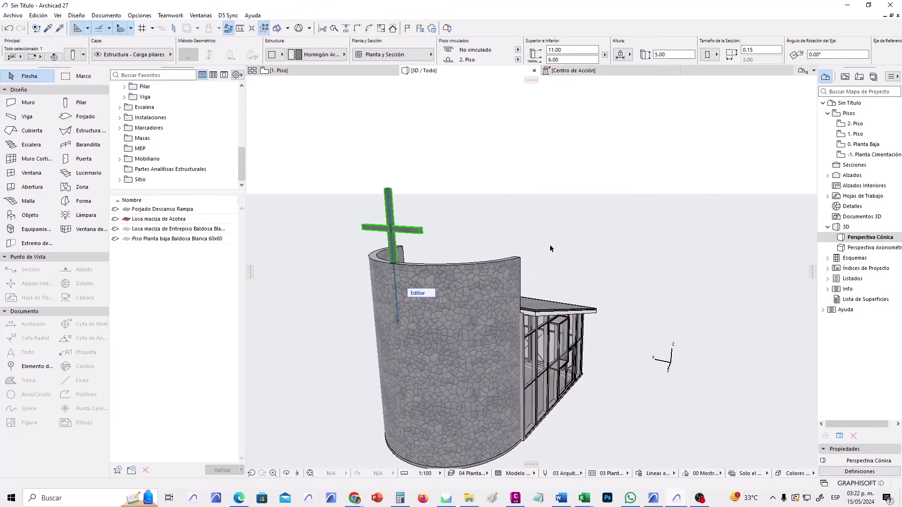
click(546, 257)
click(521, 261)
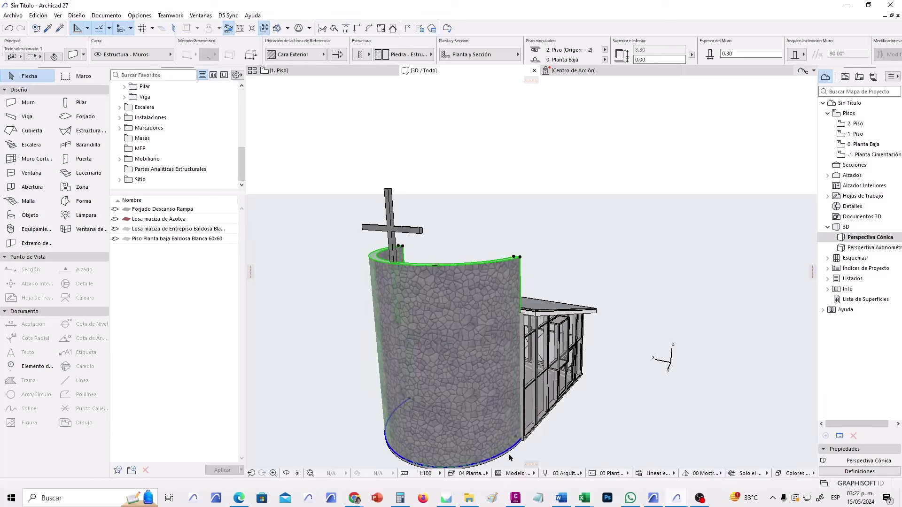
shift+middle_drag(539, 253, 532, 188)
click(440, 155)
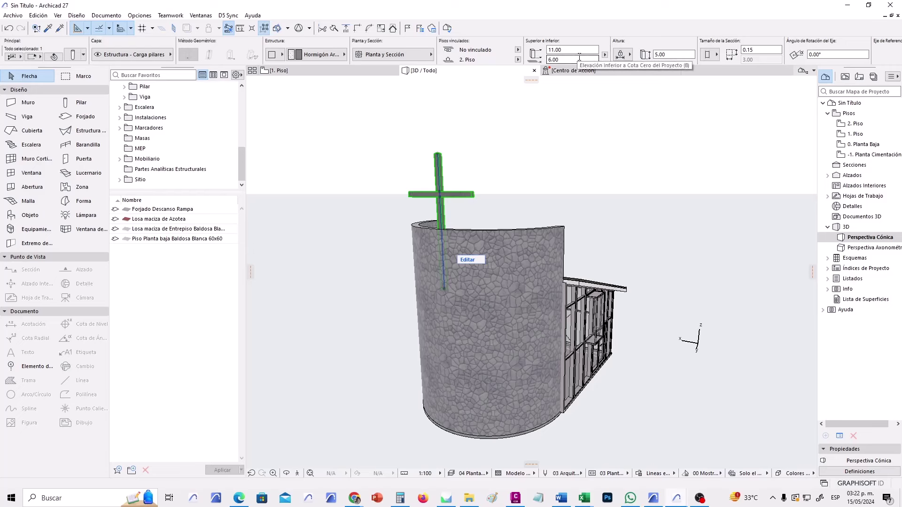
Try an 8.30 bottom elevation for the cross, then undo it.
click(558, 59)
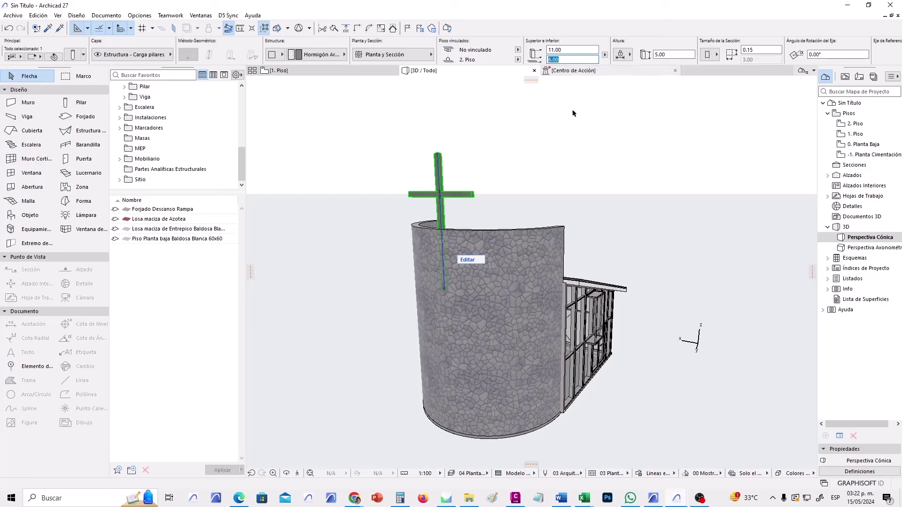
text(8.30)
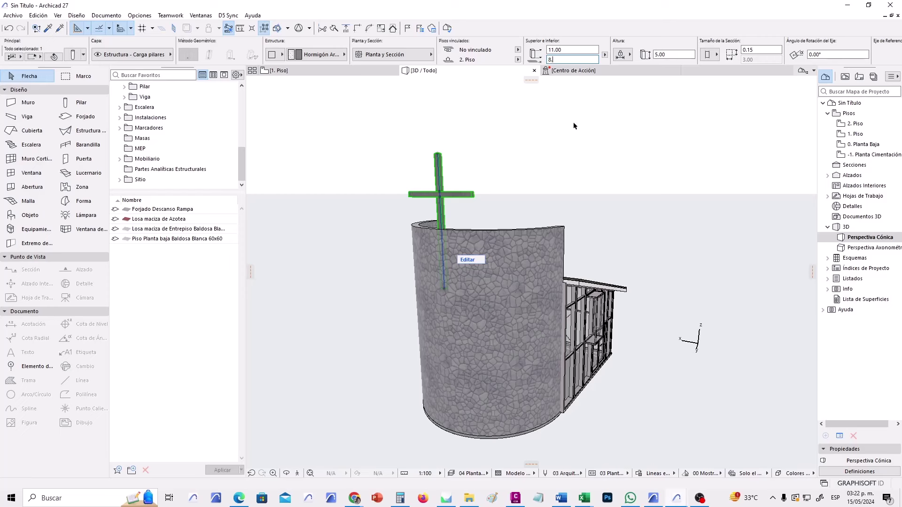
key(Return)
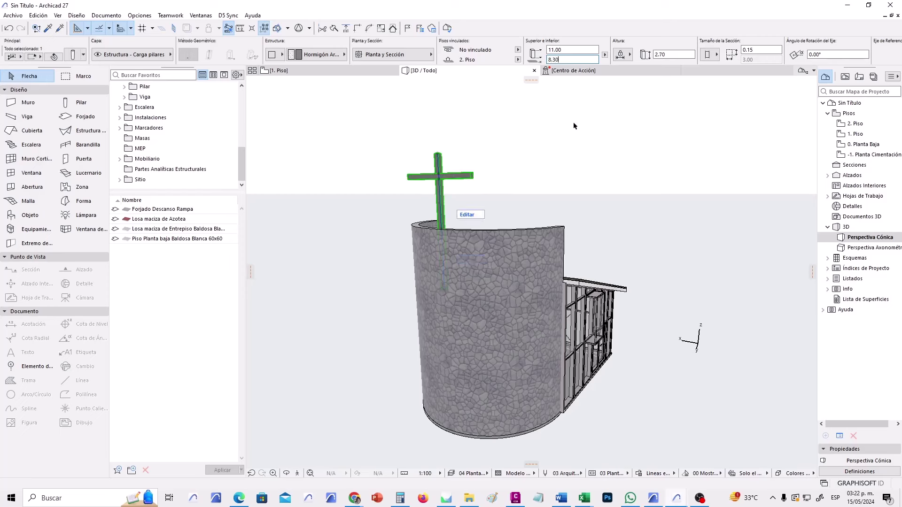
click(503, 154)
scroll(437, 190, up, 3)
scroll(437, 189, up, 2)
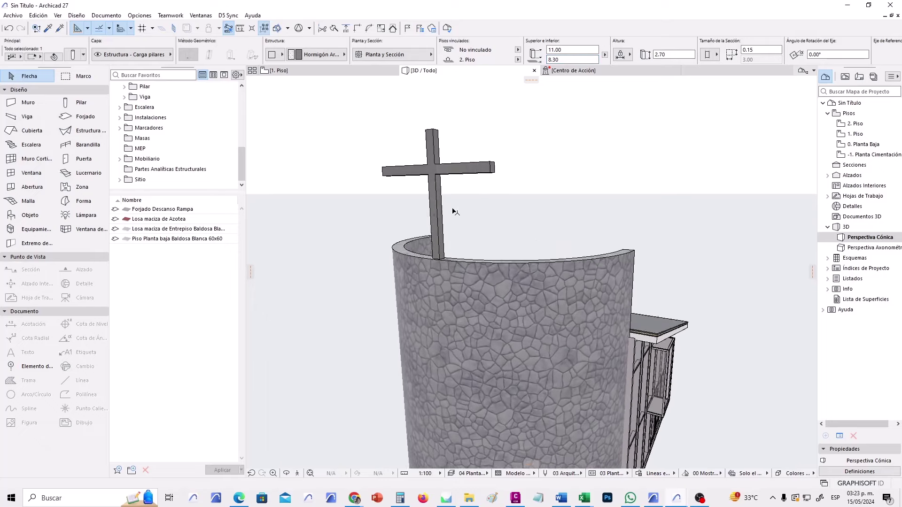
click(438, 181)
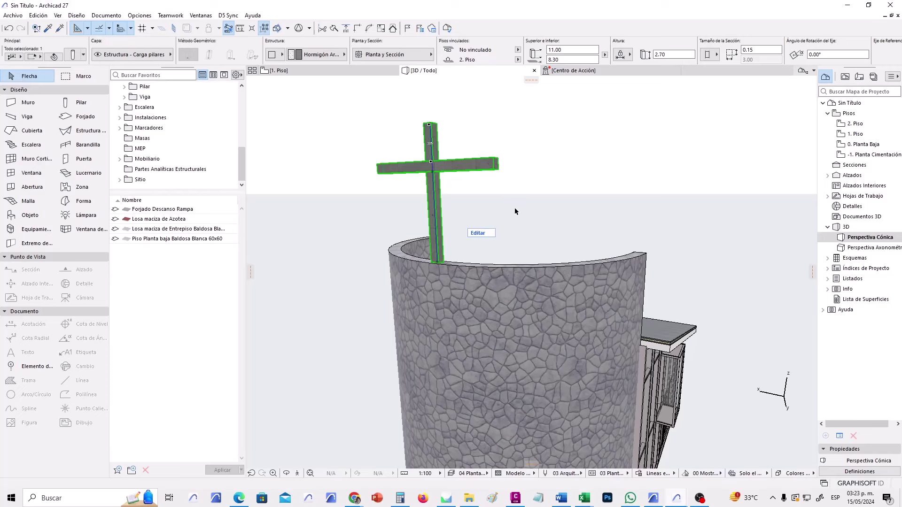
key(ctrl+z)
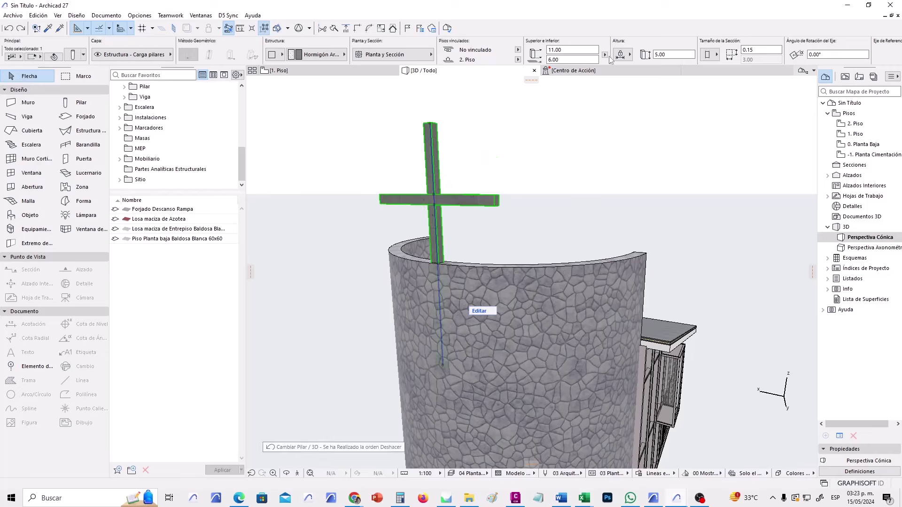
Set the cross's elevation reference to Desplazamiento de Altura y de Origen and select its bottom offset.
click(604, 55)
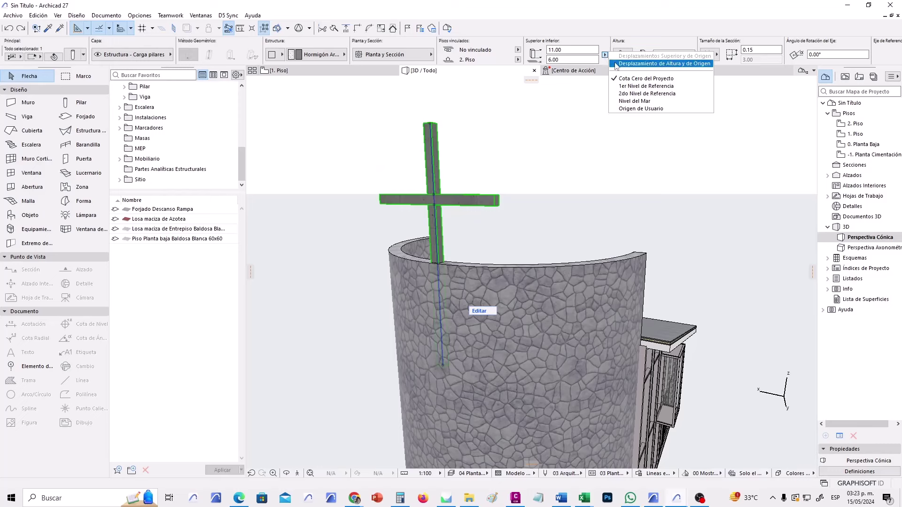
click(622, 64)
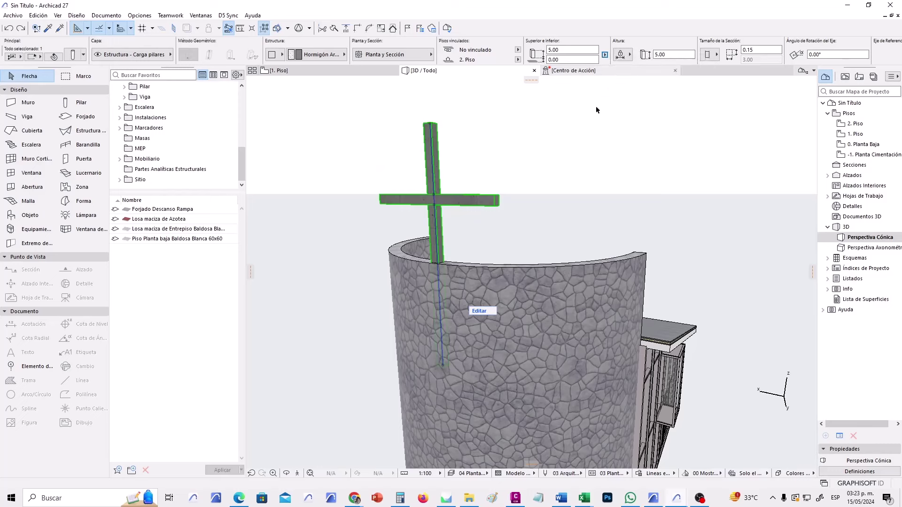
click(604, 55)
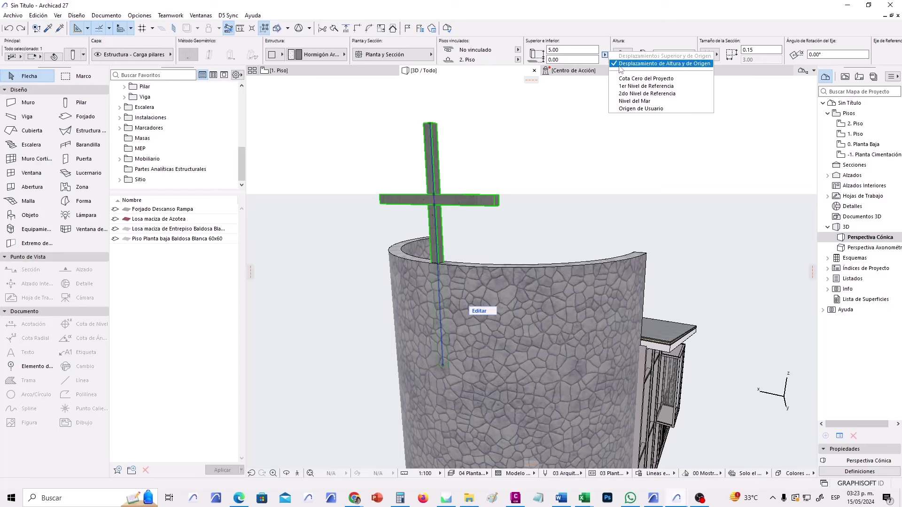
click(661, 64)
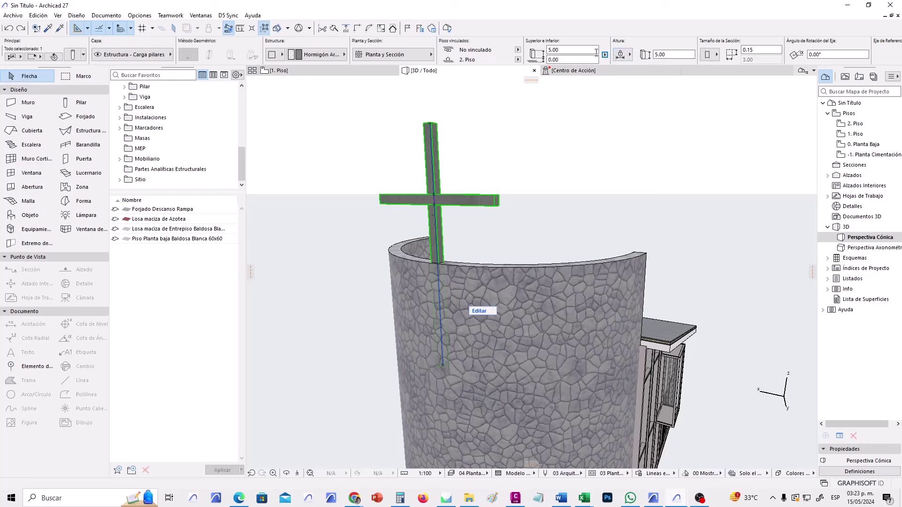
key(Tab)
key(End)
middle_drag(471, 375, 473, 339)
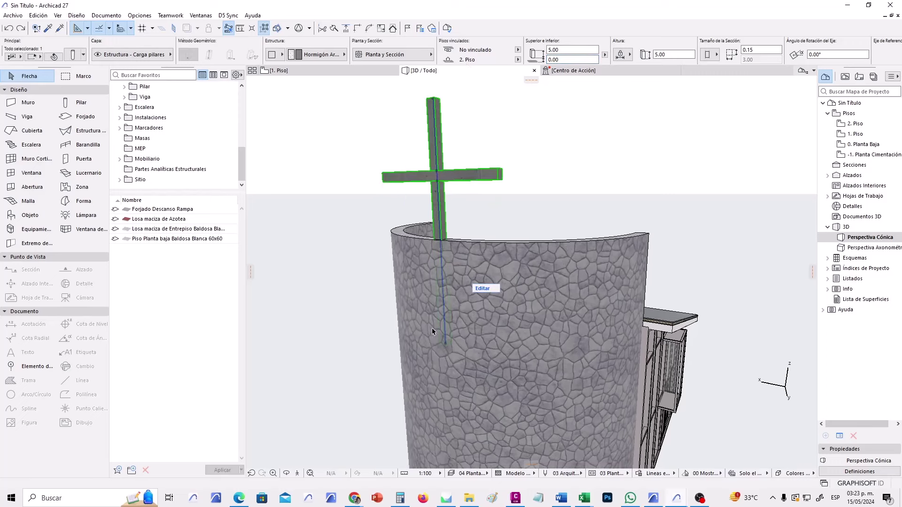
Enter a 2.30 bottom offset for the cross in the Info Box.
click(568, 60)
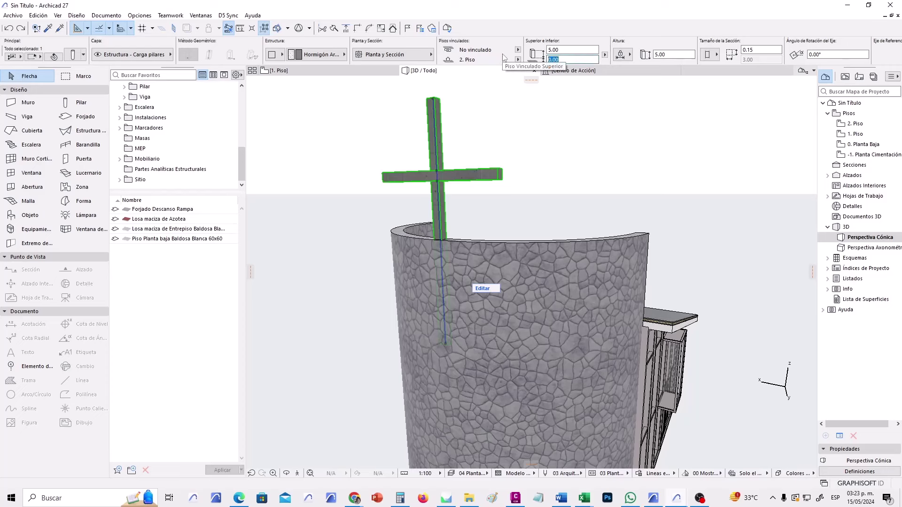
text(2.30)
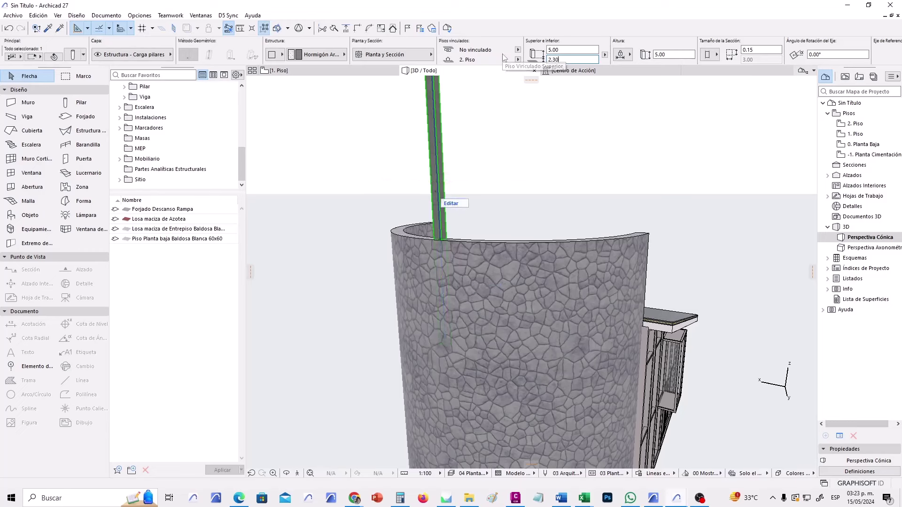
scroll(491, 219, down, 3)
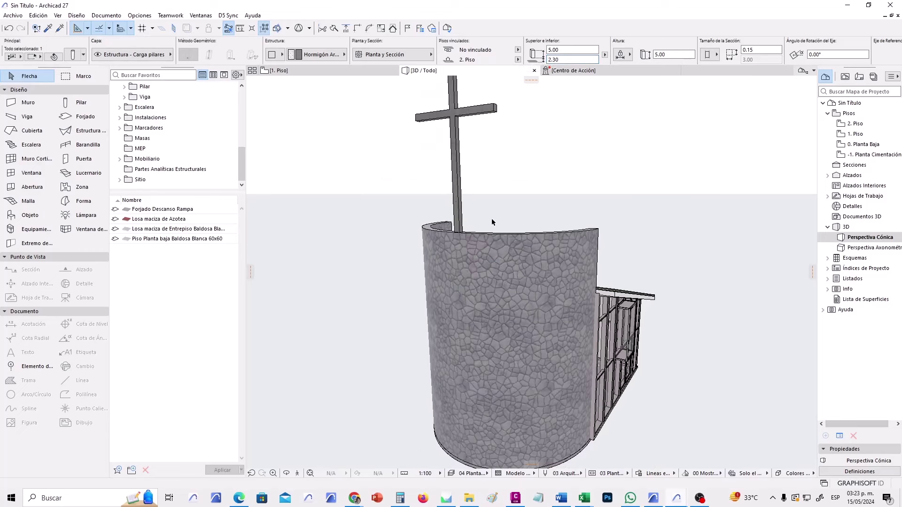
scroll(479, 198, up, 1)
click(566, 51)
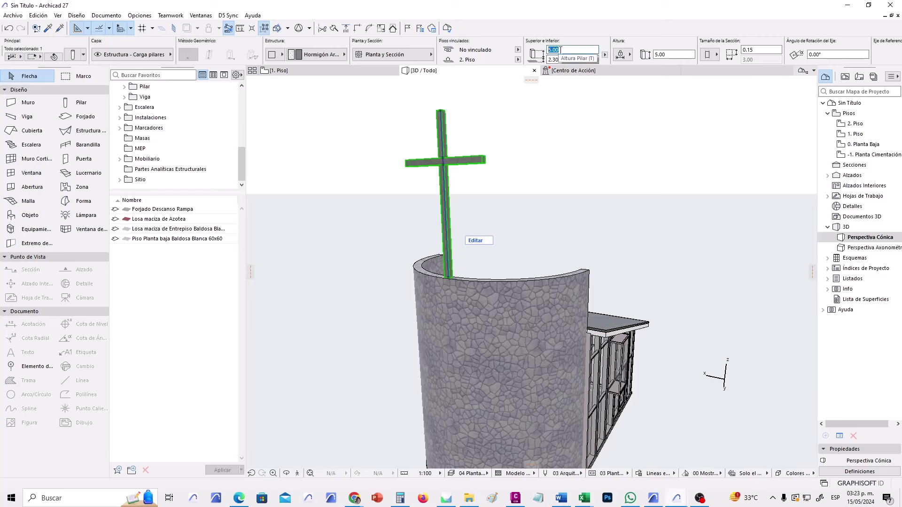
click(562, 59)
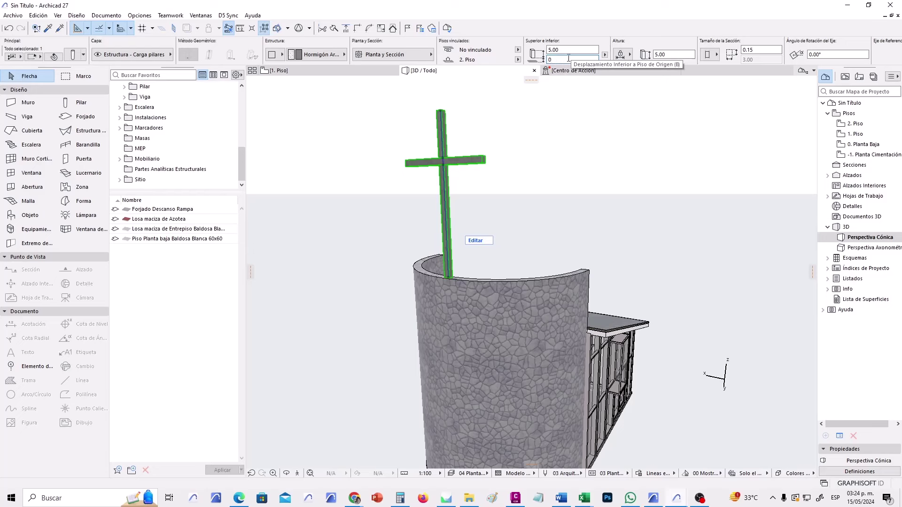
key(Return)
Try the Cota Cero del Proyecto reference, showing 11.00 top and 6.00 bottom elevations.
click(604, 55)
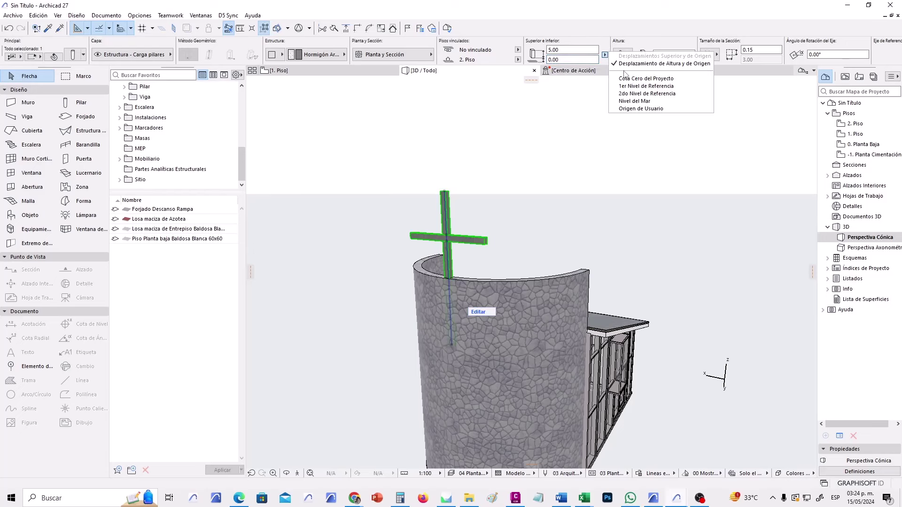
click(625, 82)
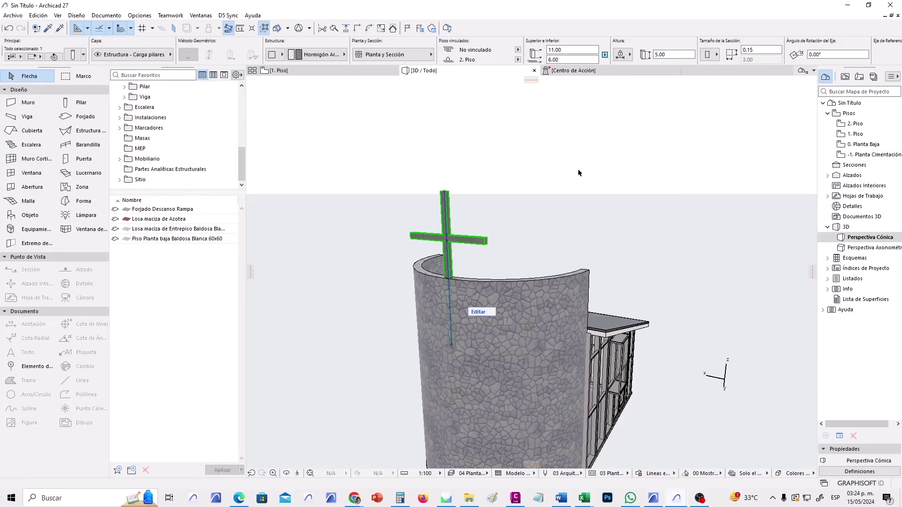
double_click(568, 49)
key(Tab)
click(605, 56)
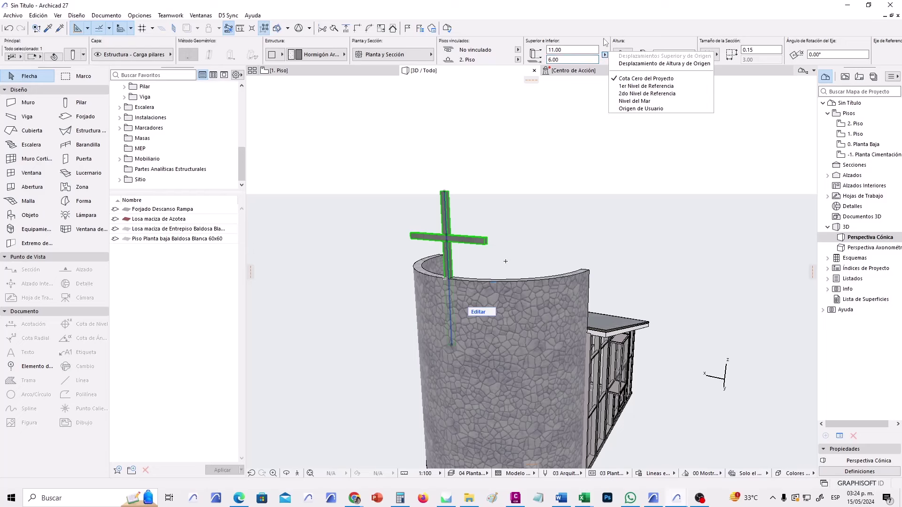
click(606, 43)
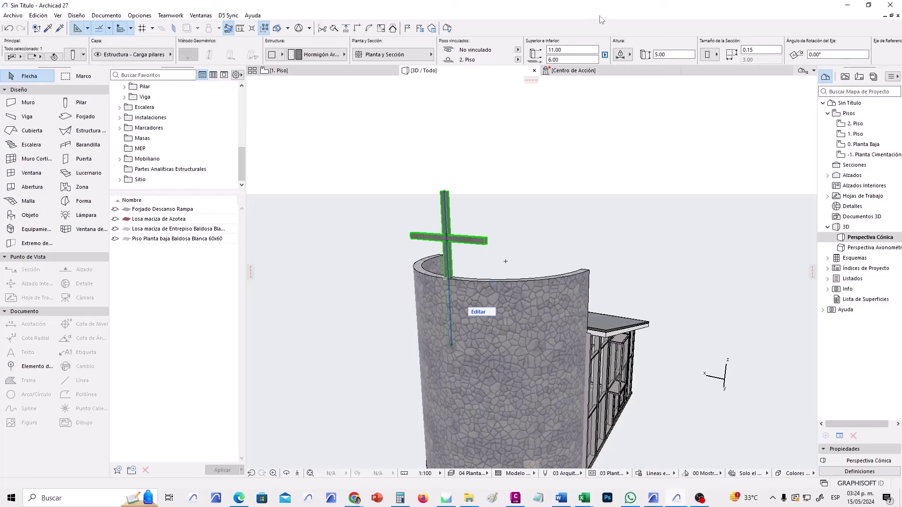
Switch back to height and base offset and apply a 2.30 bottom offset to the cross.
click(605, 55)
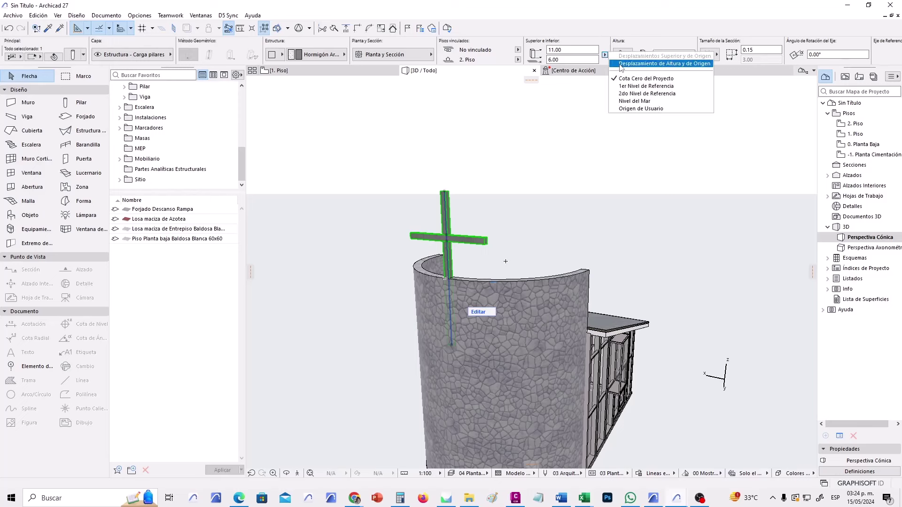
click(621, 64)
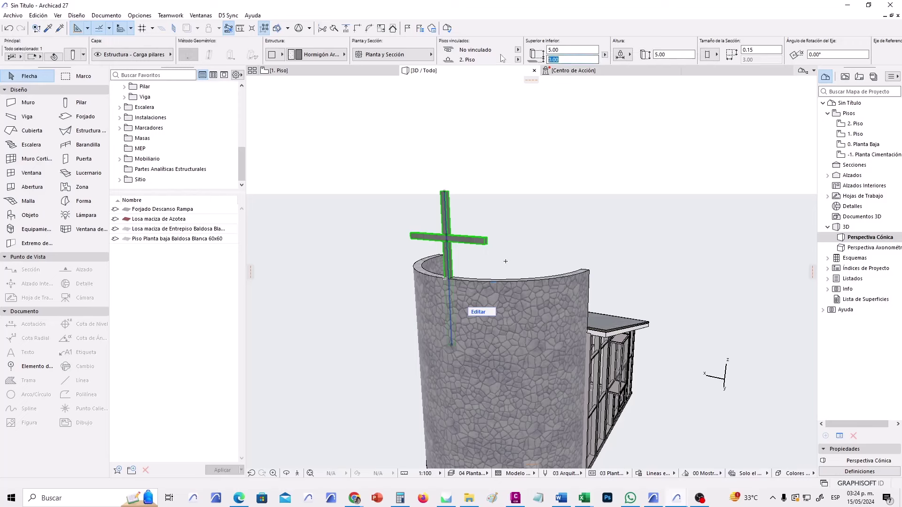
text(2.30)
key(Return)
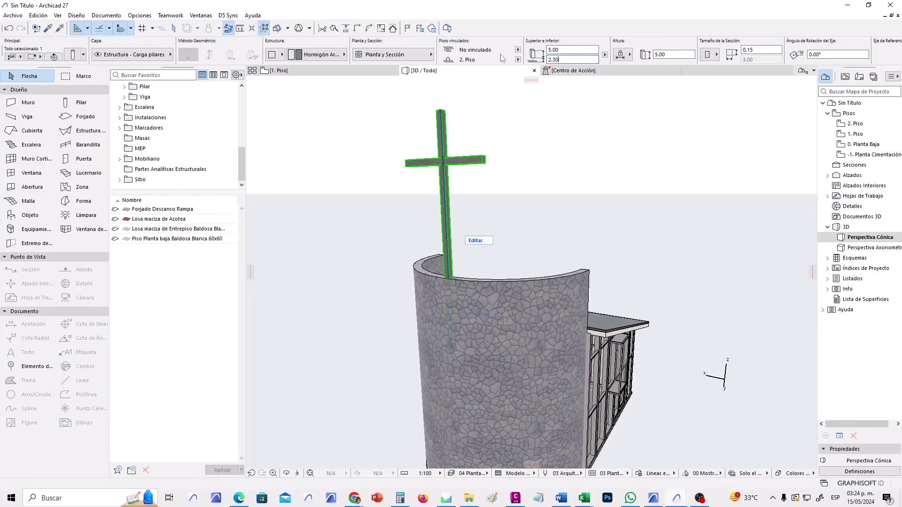
Orbit around the chapel to check the raised cross from frontal and oblique angles.
click(521, 165)
shift+middle_drag(522, 165, 465, 200)
shift+middle_drag(456, 250, 571, 373)
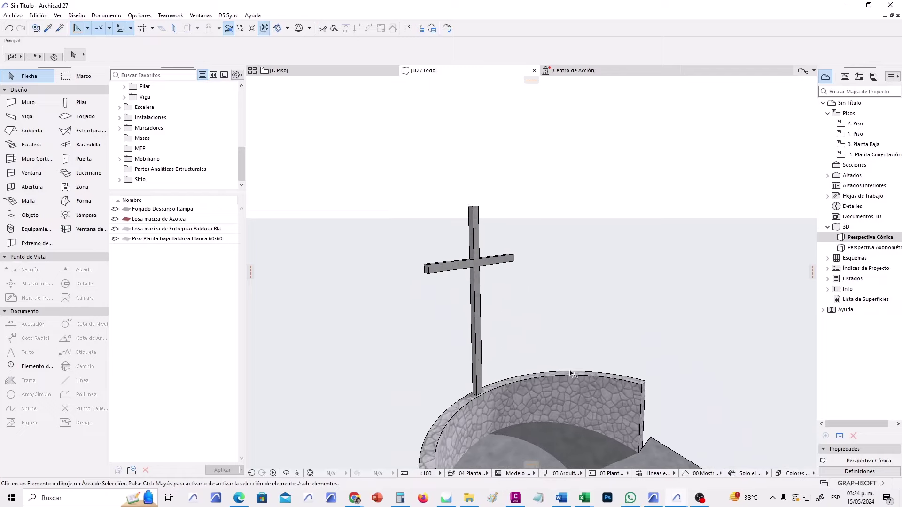
click(477, 277)
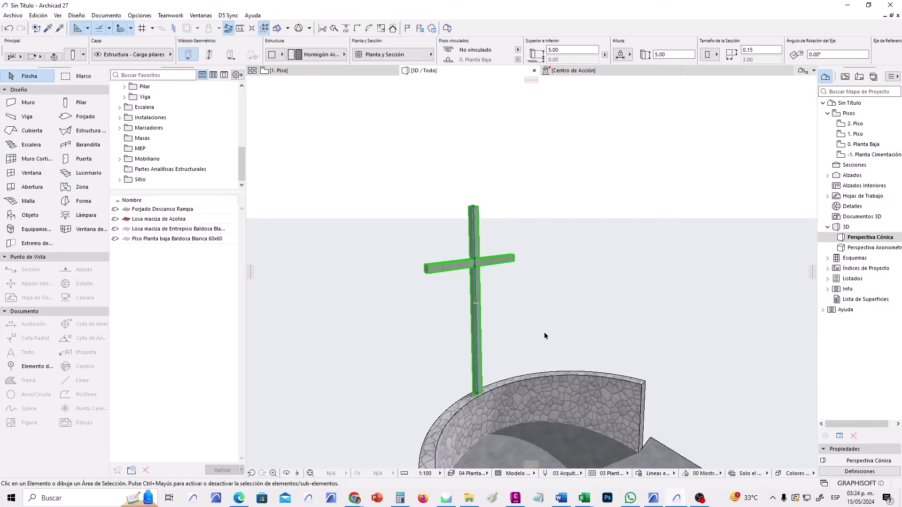
key(Escape)
scroll(546, 328, down, 3)
shift+middle_drag(610, 349, 493, 282)
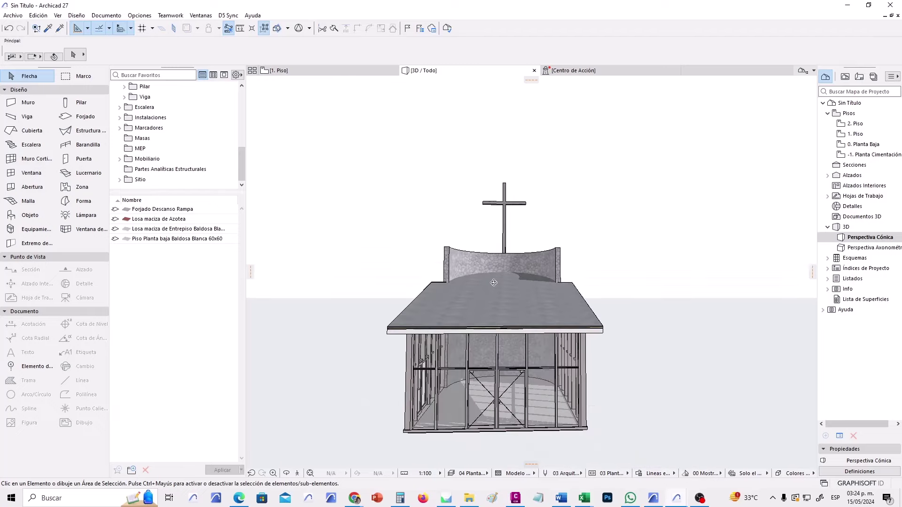
click(524, 205)
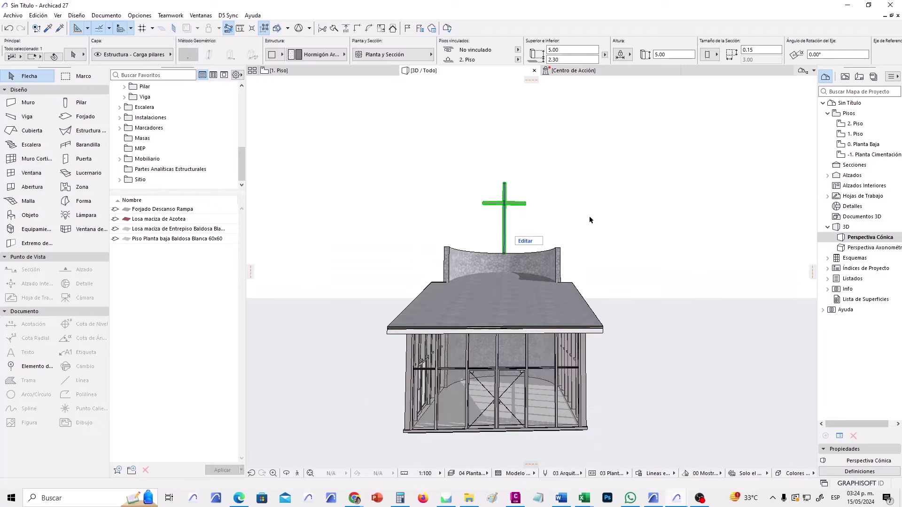
shift+middle_drag(589, 216, 512, 187)
click(575, 199)
scroll(512, 187, up, 5)
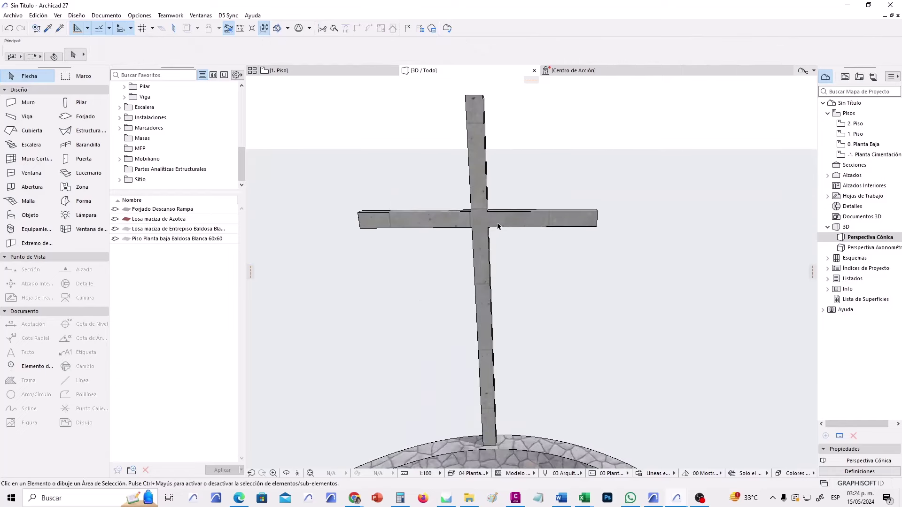
Orbit to a higher view over the drum, then down to a near-level side view.
click(28, 117)
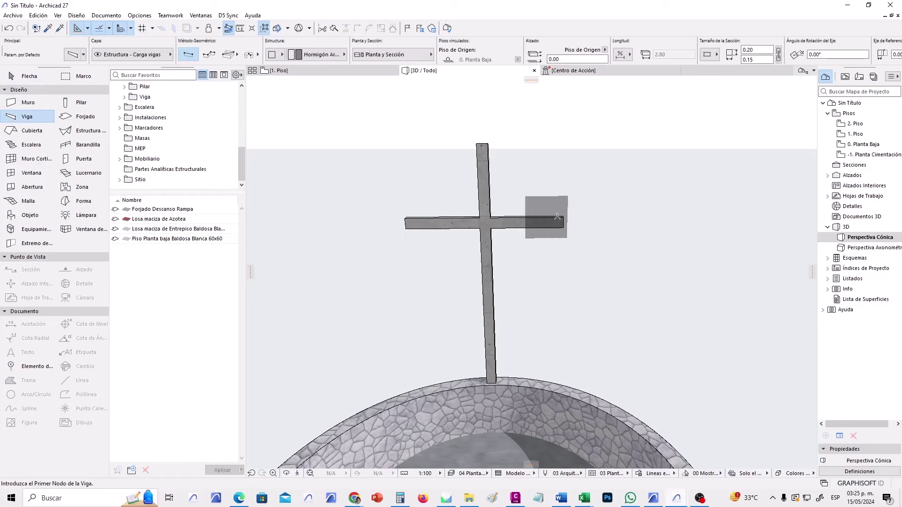
shift+middle_drag(452, 238, 630, 226)
click(14, 84)
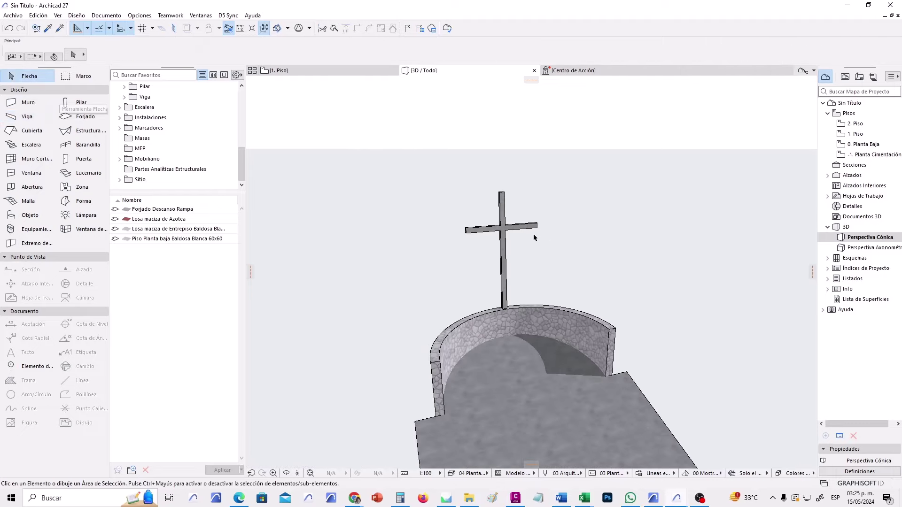
scroll(592, 279, down, 2)
shift+middle_drag(592, 277, 320, 127)
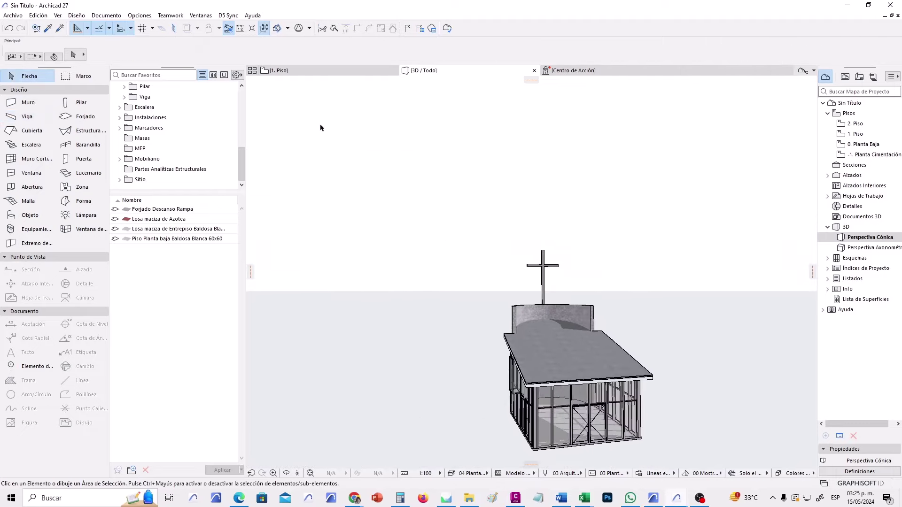
Open 0. Planta Baja and draw a 17.00 × 23.72 rectangular terrain mesh around the chapel.
double_click(870, 145)
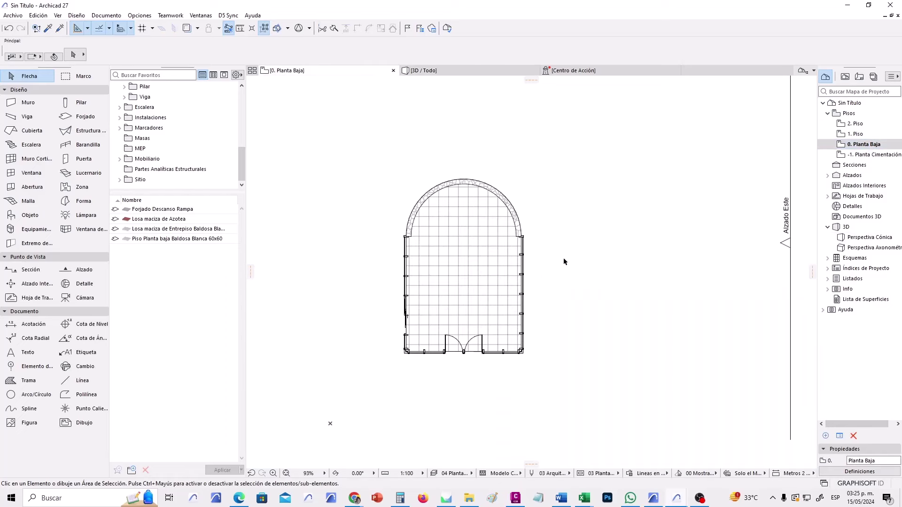
scroll(545, 328, down, 3)
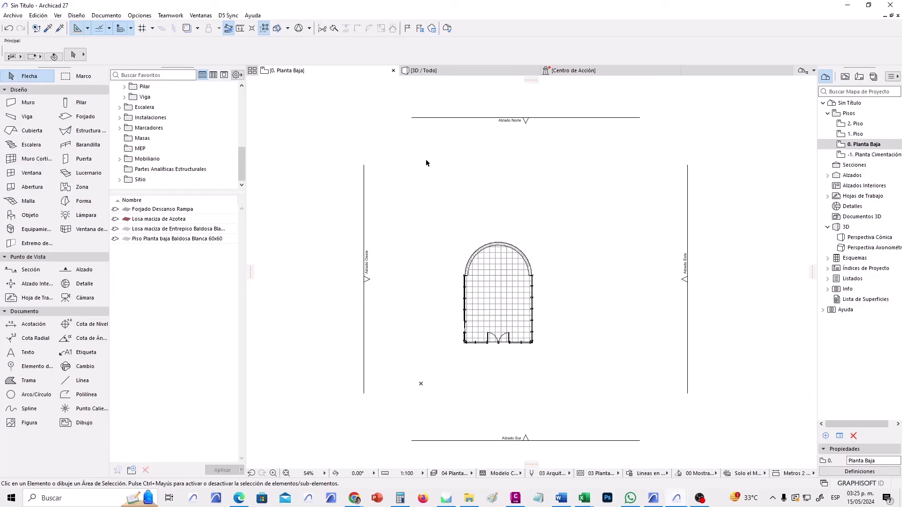
click(31, 201)
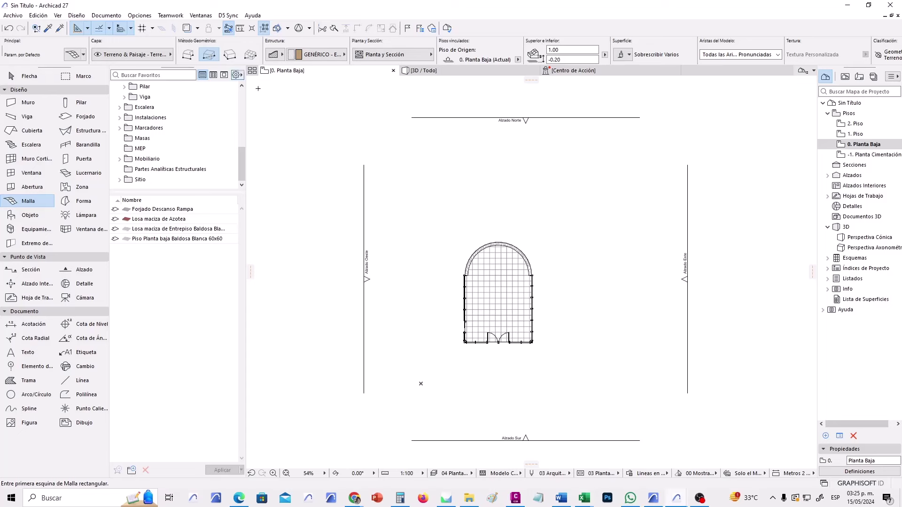
click(419, 173)
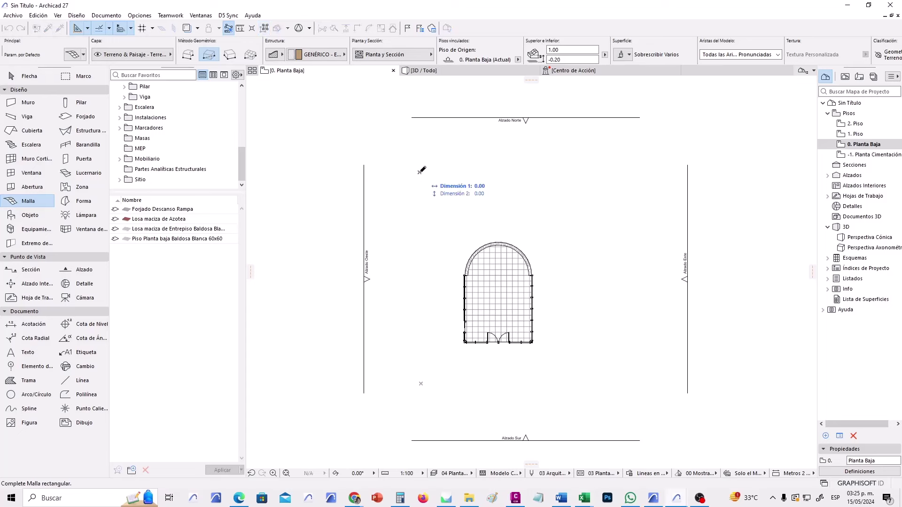
click(582, 400)
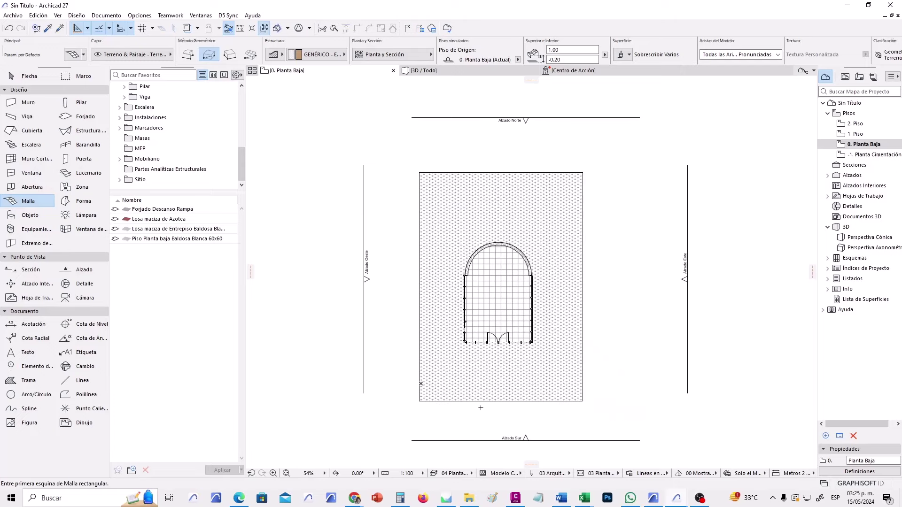
scroll(481, 407, up, 2)
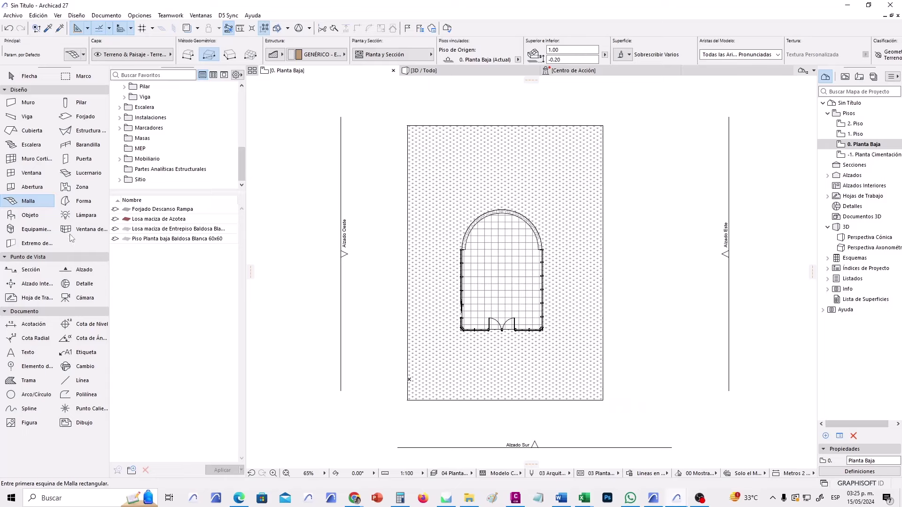
Activate the Object tool, with Butaca 04 27 as the default, and check the Favorites list.
click(36, 216)
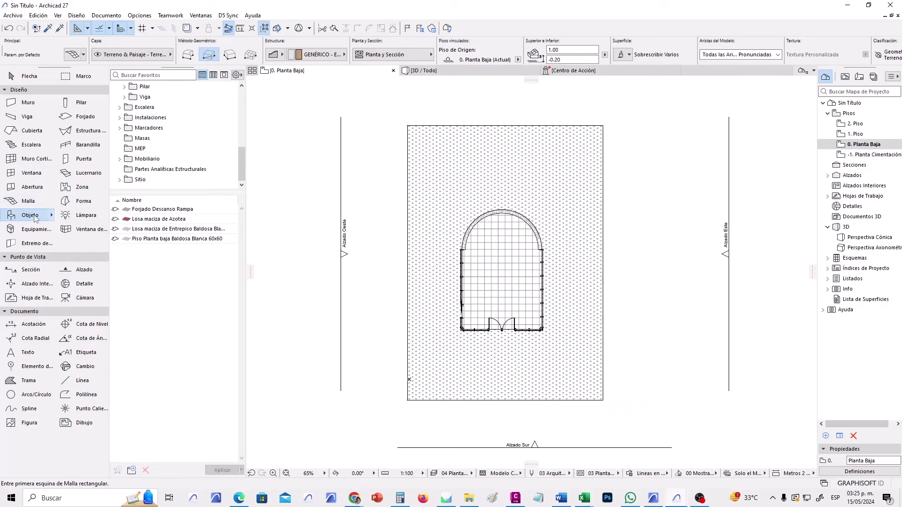
click(84, 55)
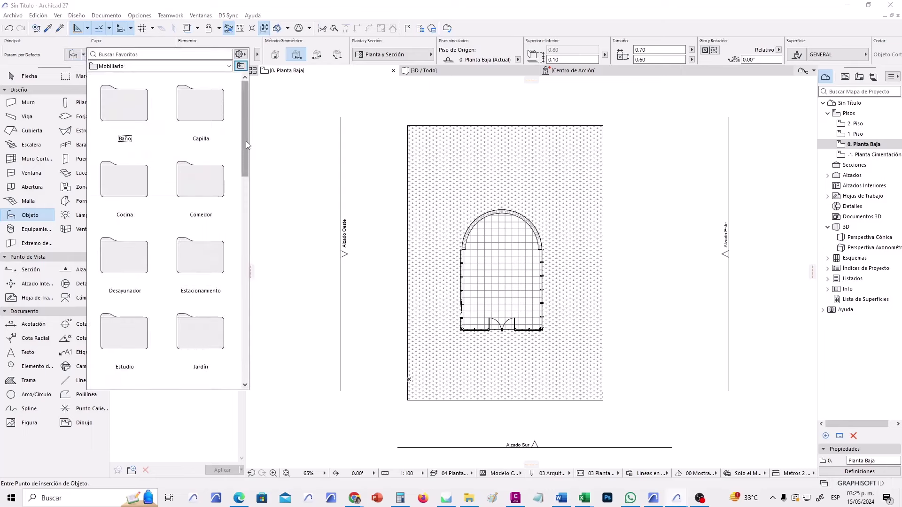
click(73, 55)
click(13, 16)
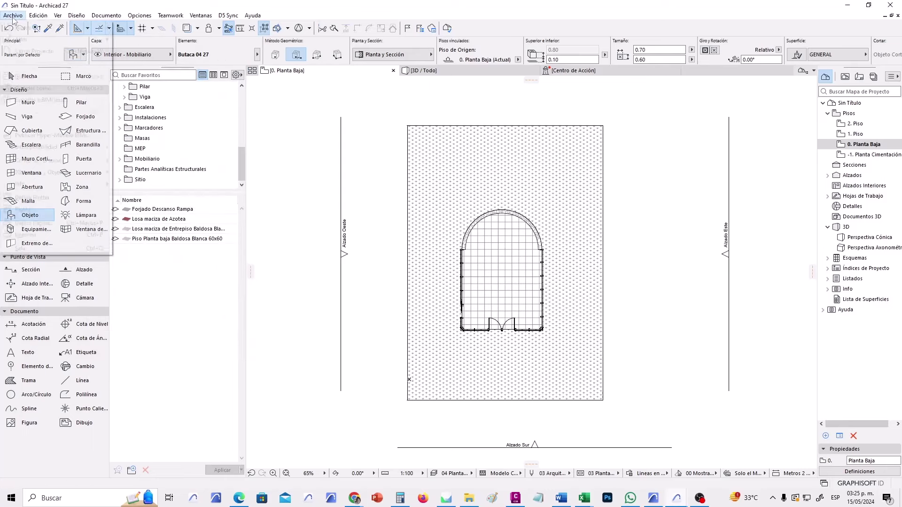
In the Library Manager, add [gjs]-massivator_10.lcf from 2. Visualización > 2.2 Entorno.
mouse_move(69, 176)
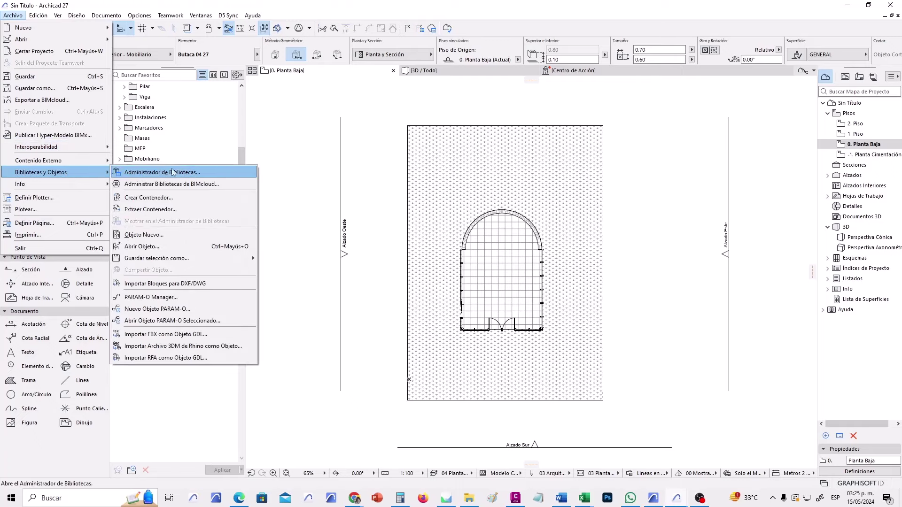
click(188, 174)
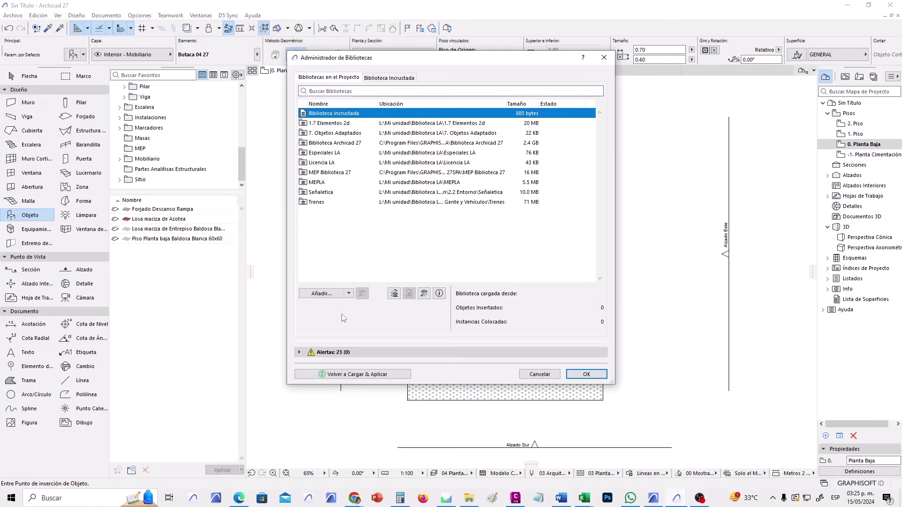
click(322, 294)
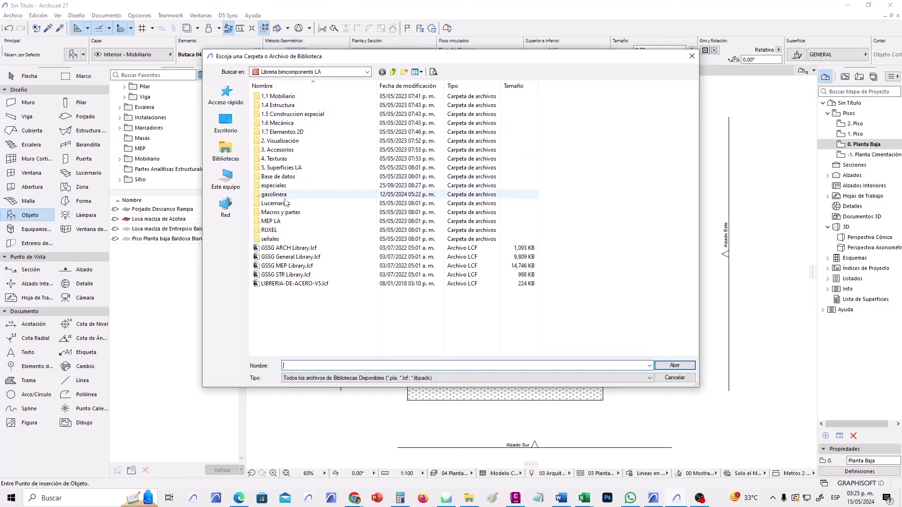
click(350, 72)
click(350, 72)
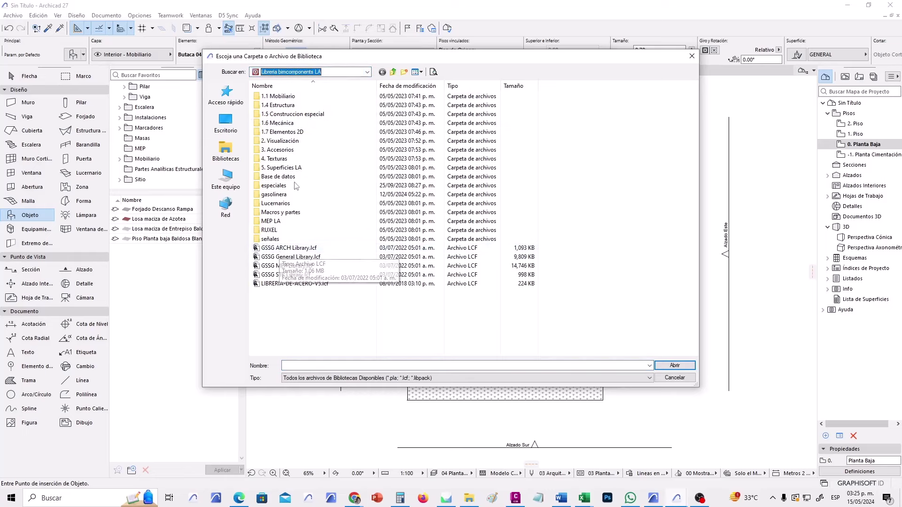
double_click(309, 141)
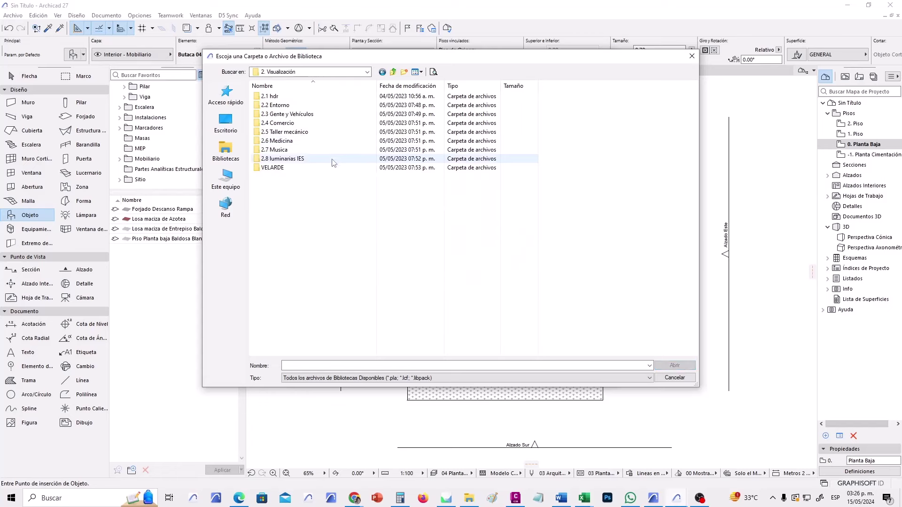
double_click(328, 106)
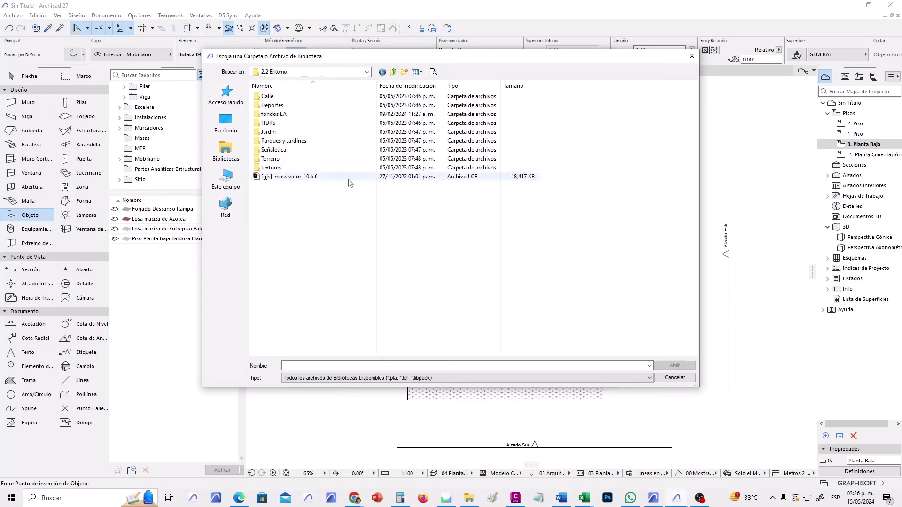
click(294, 178)
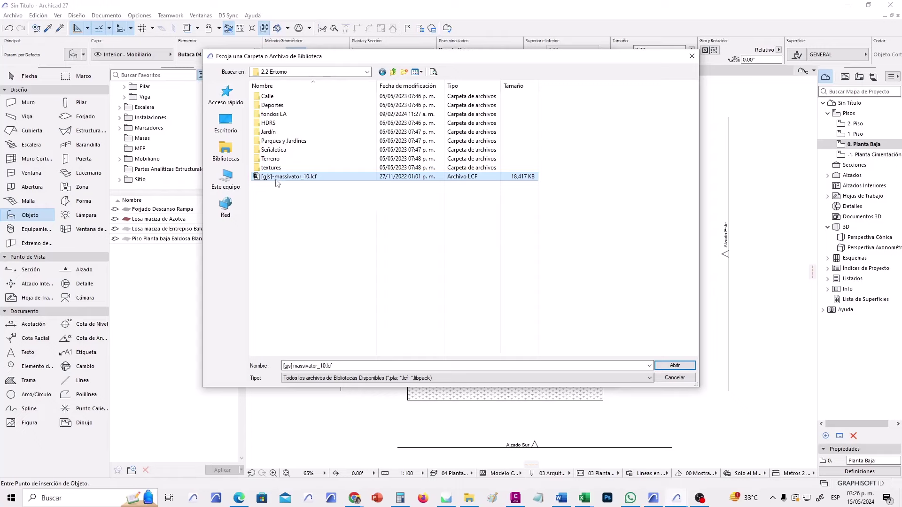
click(688, 367)
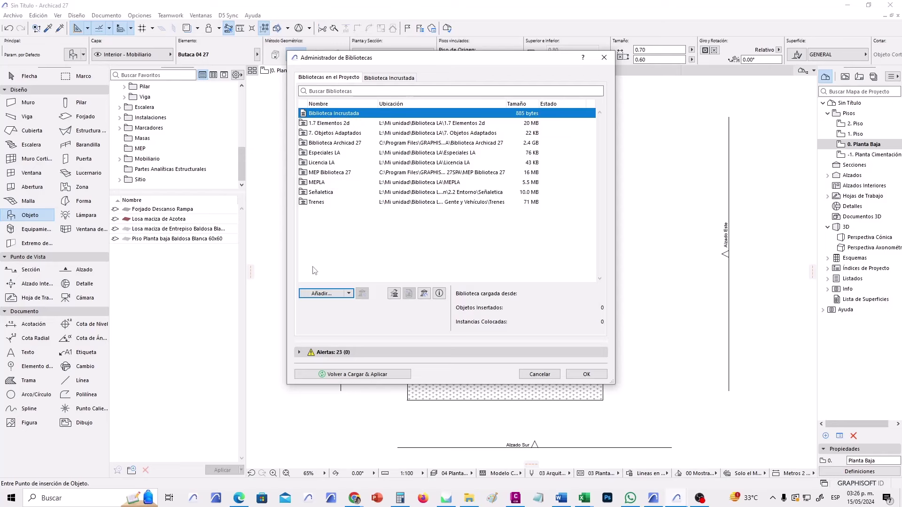
Re-select the [gjs]-massivator_10.lcf file and apply the library changes.
click(322, 293)
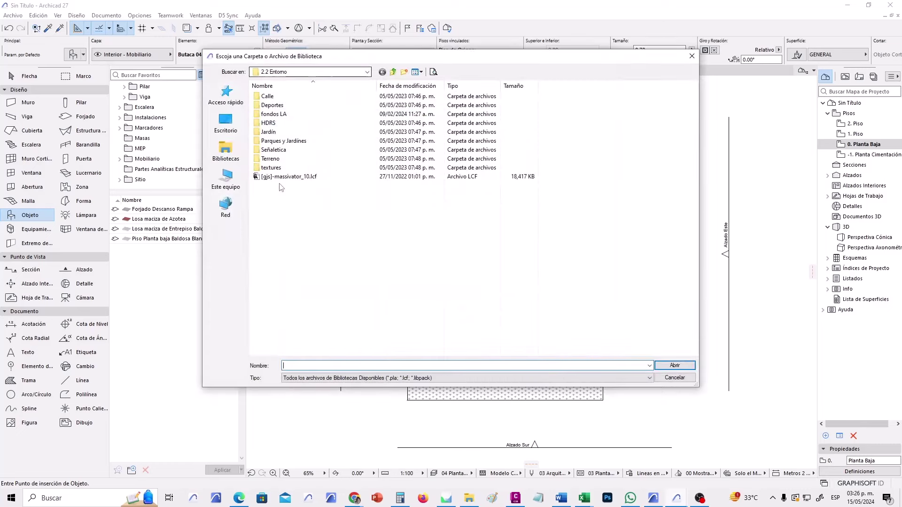
click(287, 177)
click(674, 365)
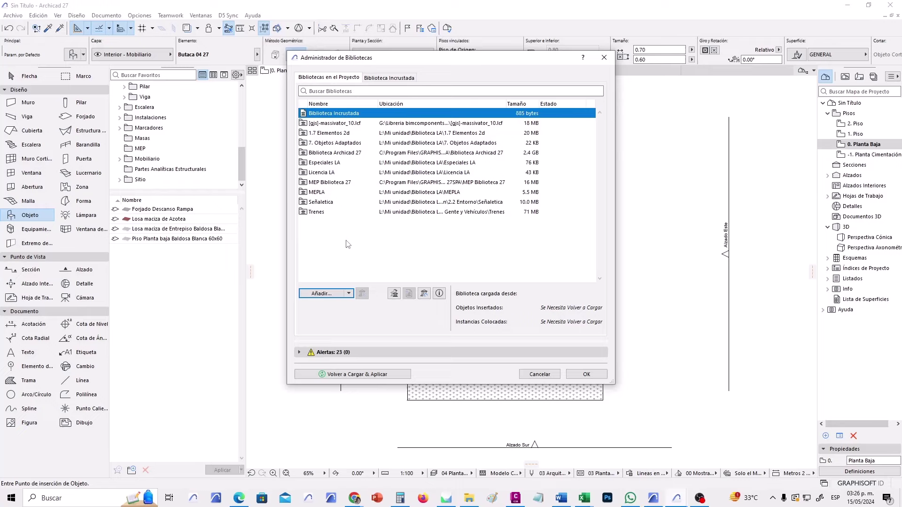
click(586, 375)
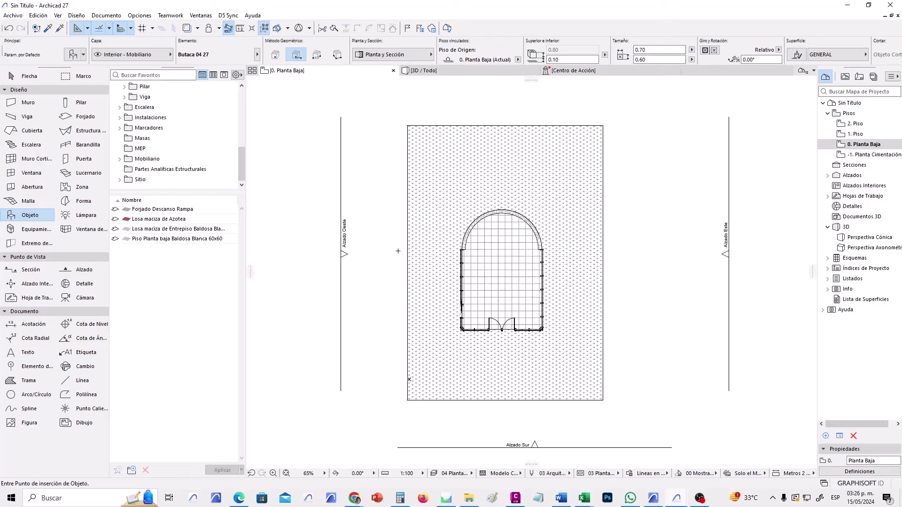
Browse Mobiliario > Jardín and choose the Arbol Ancho=6m Alto=10m tree.
drag(199, 193, 208, 257)
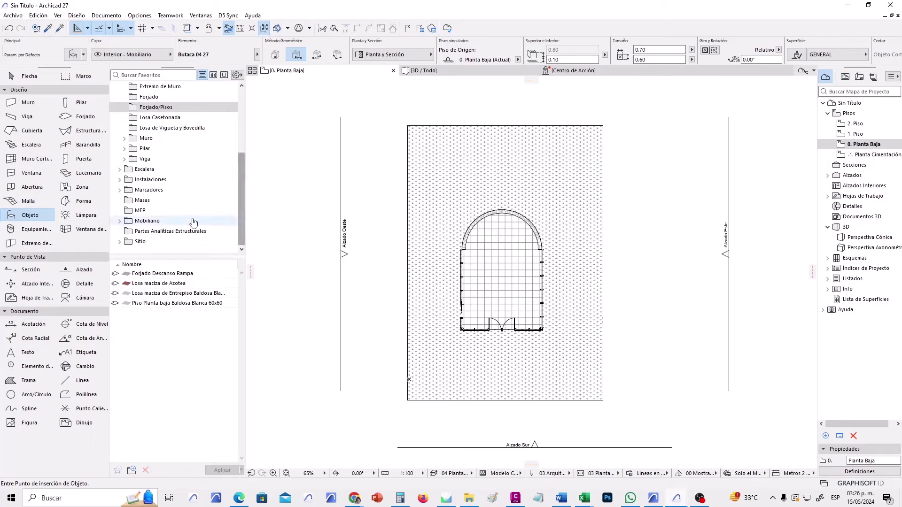
drag(241, 163, 241, 113)
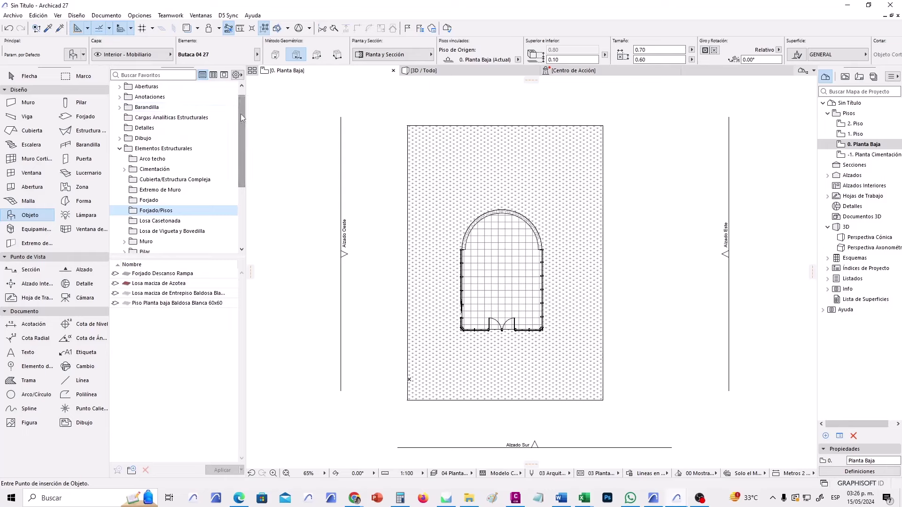
click(120, 159)
click(120, 221)
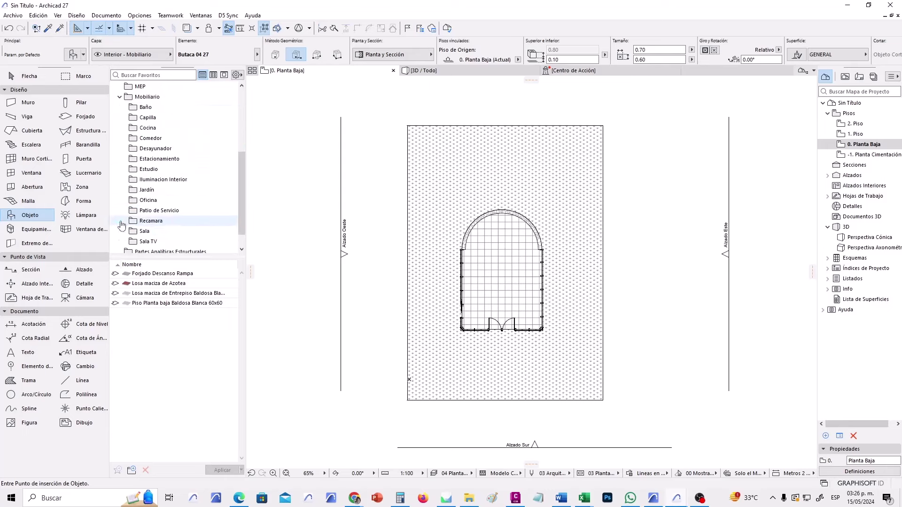
scroll(197, 216, down, 5)
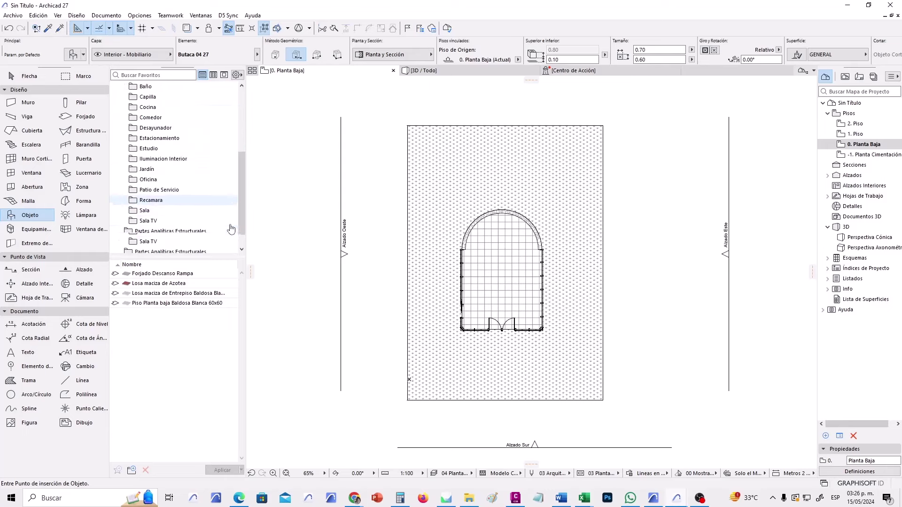
click(155, 169)
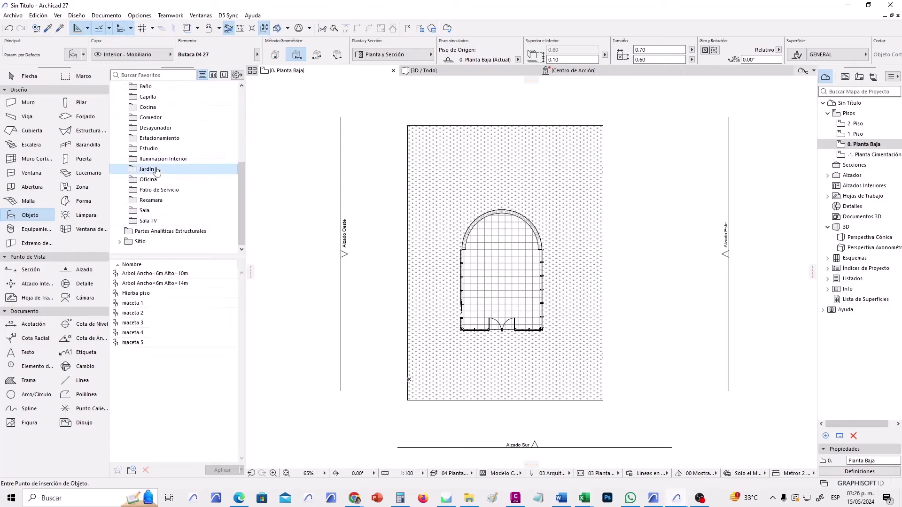
click(209, 274)
click(203, 284)
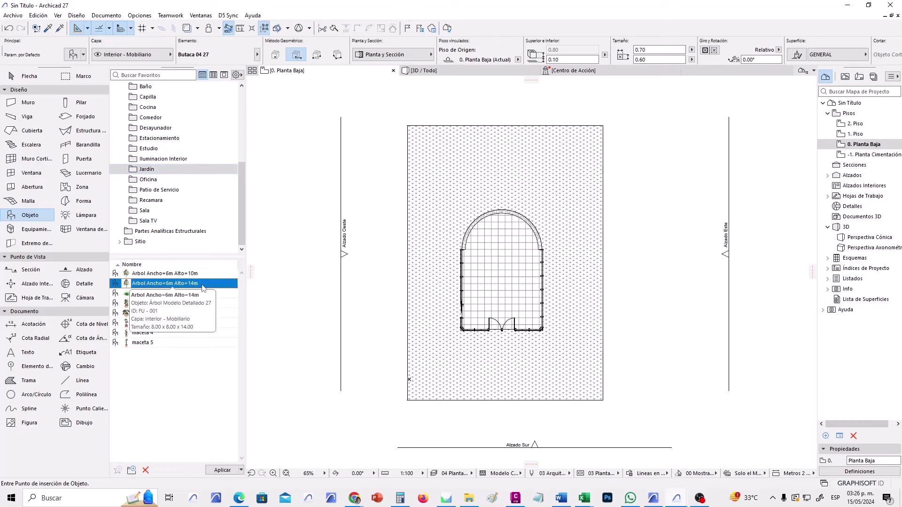
click(205, 274)
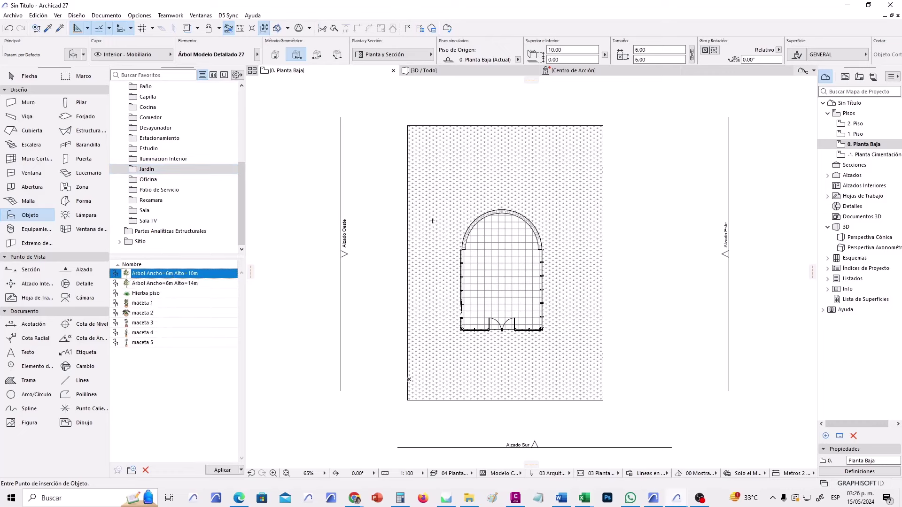
Place two trees above the chapel's left and right sides and view them in 3D.
click(447, 180)
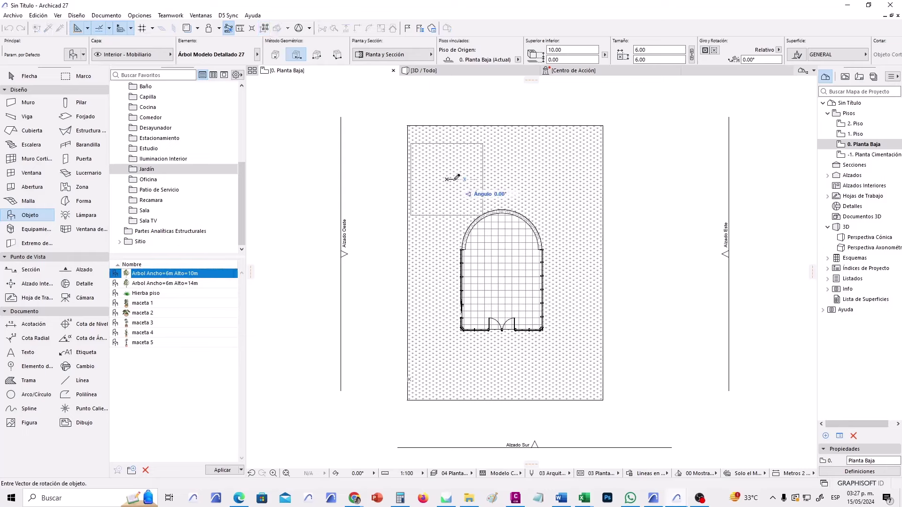
click(544, 184)
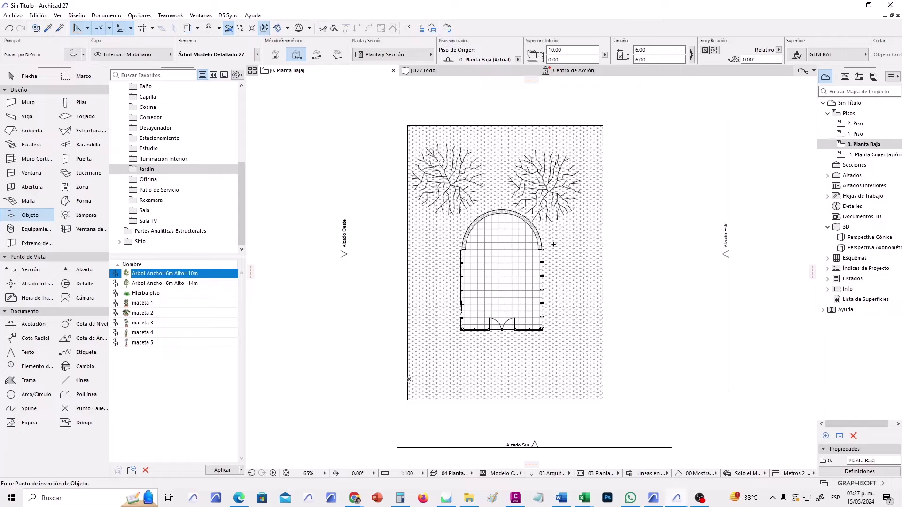
scroll(553, 244, up, 3)
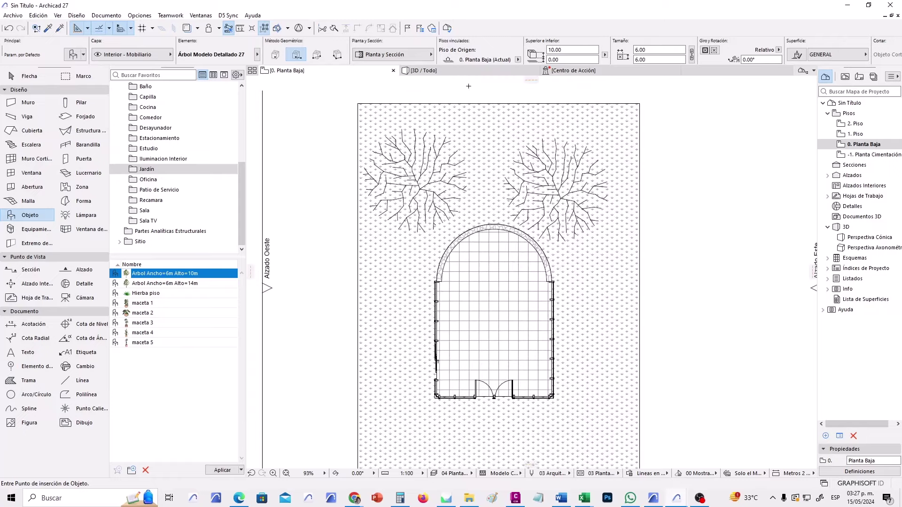
key(F3)
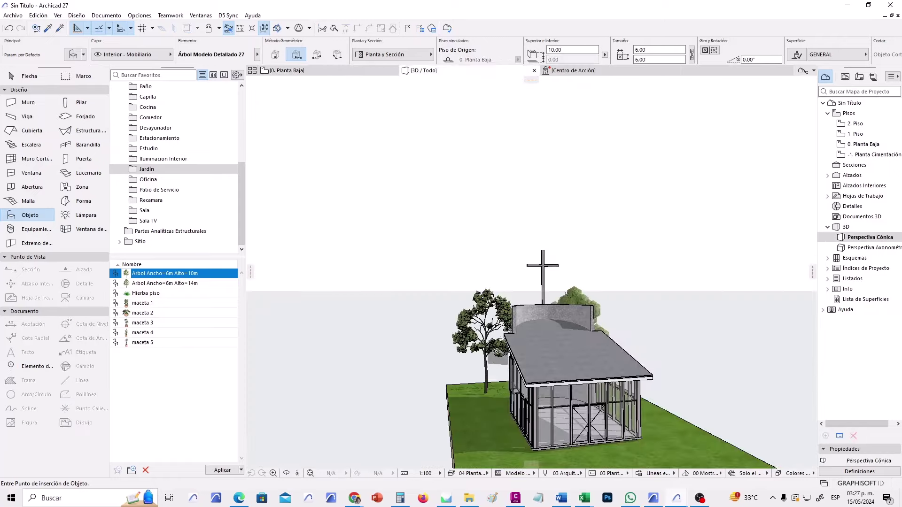
Undo both tree placements and return to the ground floor plan.
mouse_move(496, 351)
shift+middle_down()
mouse_move(632, 316)
mouse_move(502, 360)
shift+middle_up()
scroll(631, 316, down, 3)
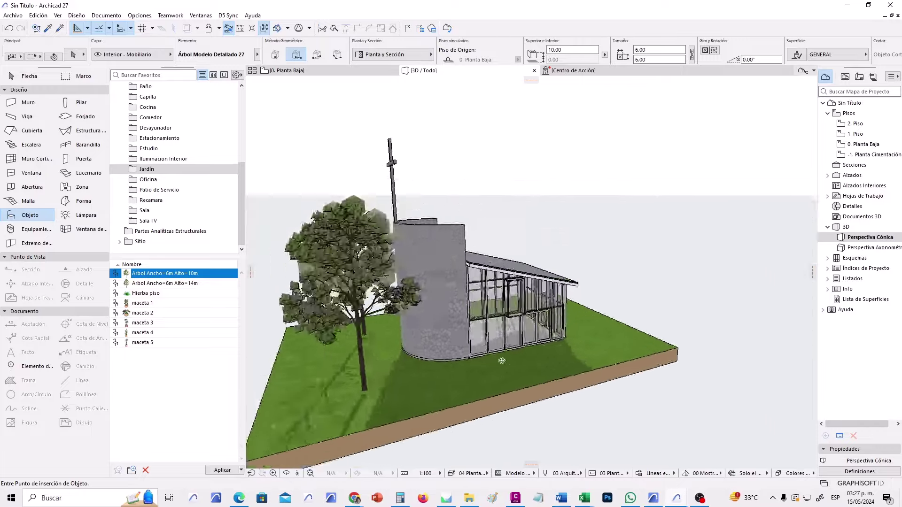
key(ctrl+z)
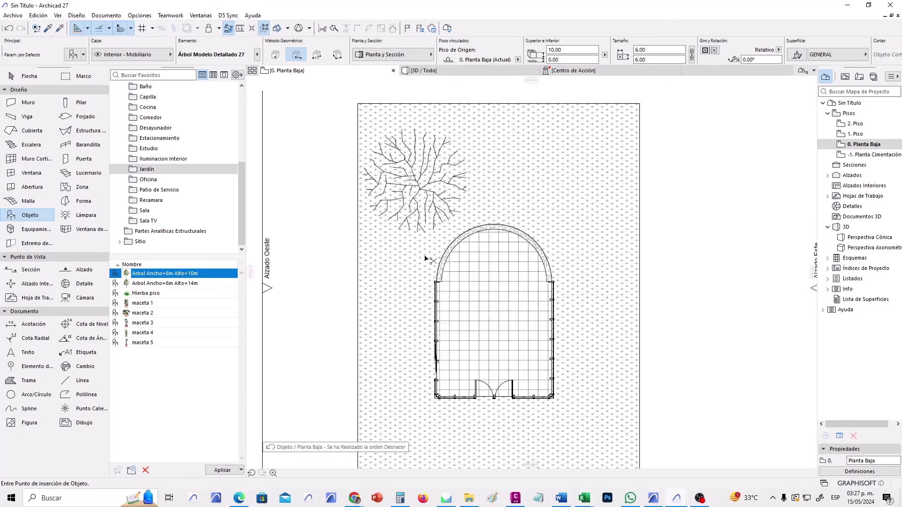
key(ctrl+z)
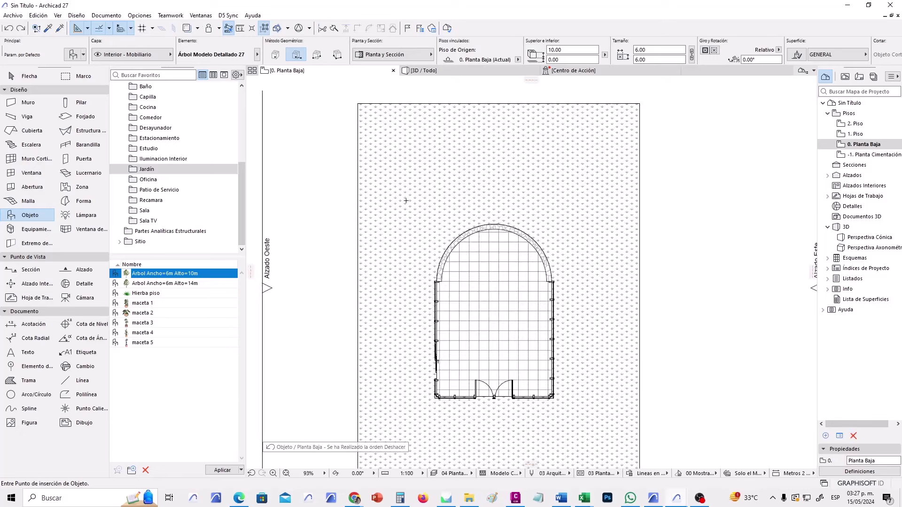
scroll(378, 212, down, 3)
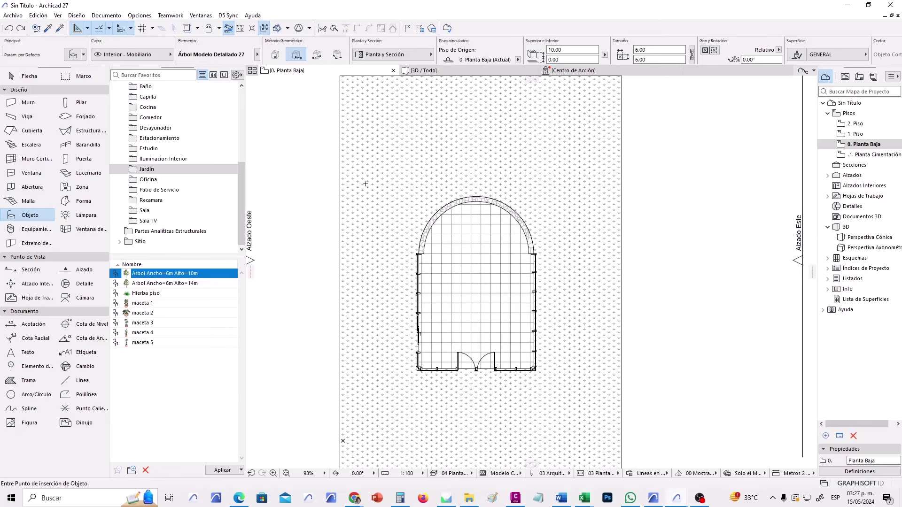
scroll(486, 282, up, 2)
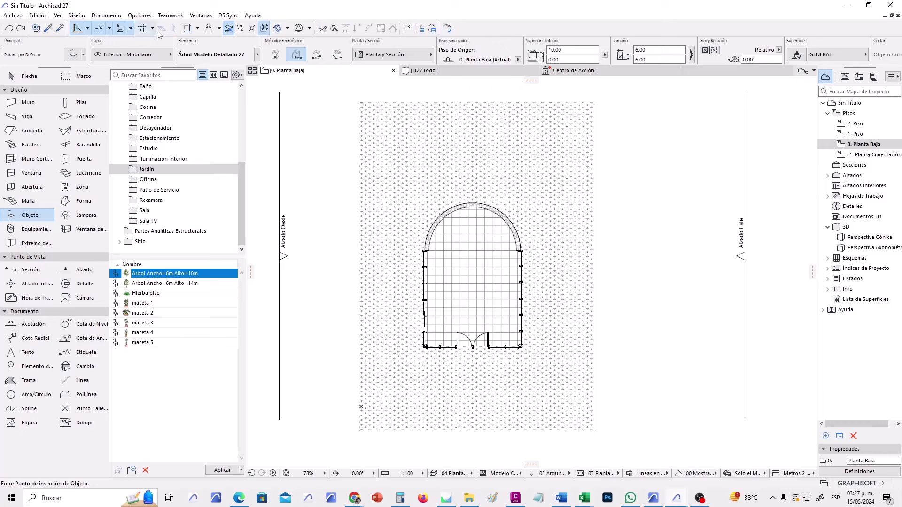
click(219, 29)
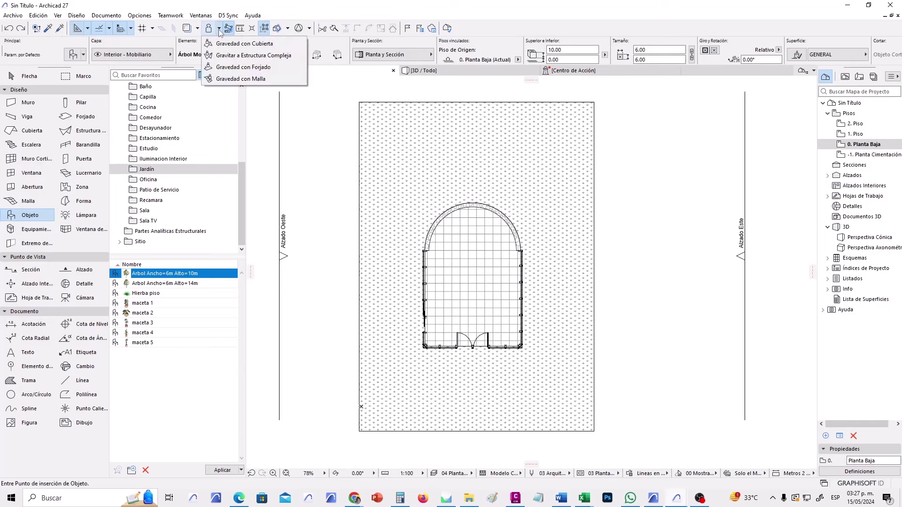
Set gravity to Gravedad con Malla so new objects rest on the terrain mesh.
click(232, 80)
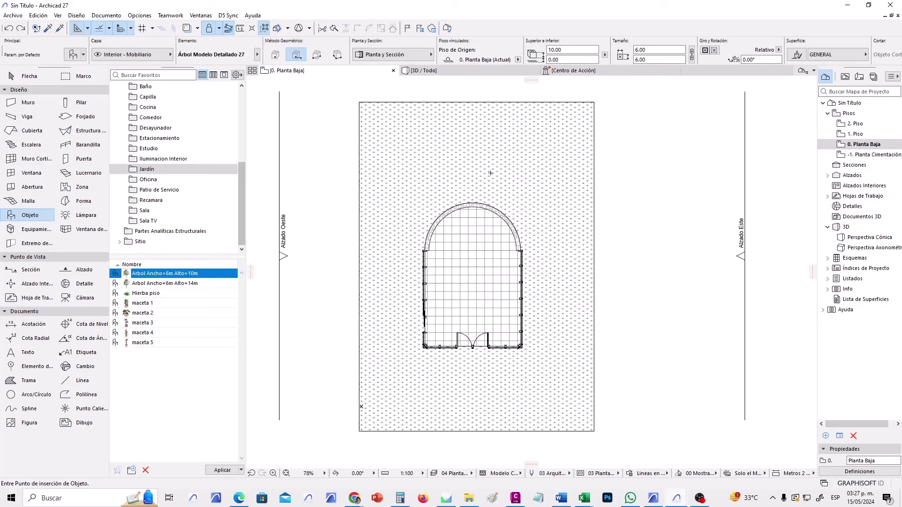
Place the tree in the plot's upper-left area and inspect it beside the chapel in 3D.
click(412, 166)
click(422, 70)
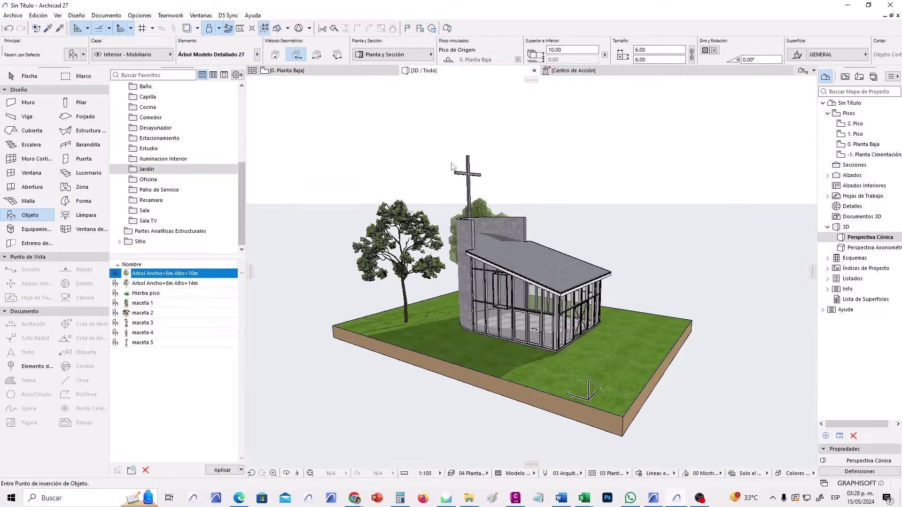
scroll(452, 416, up, 10)
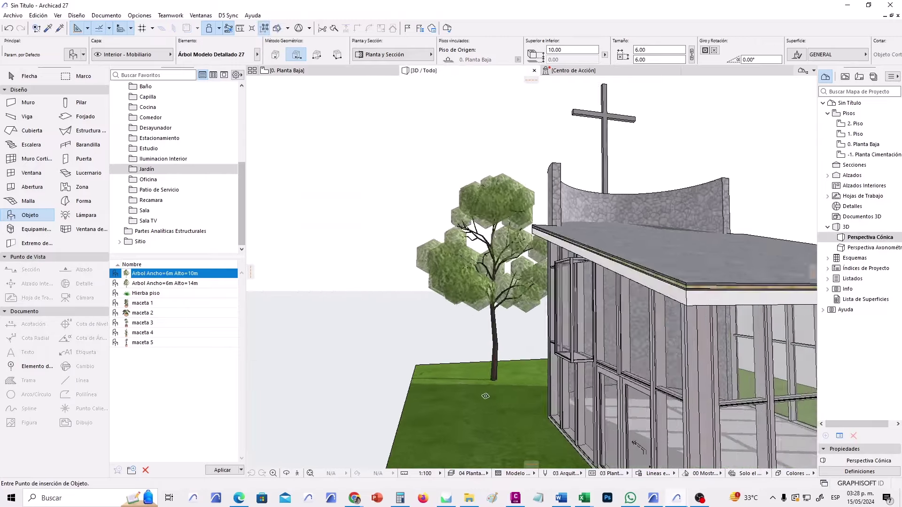
scroll(485, 374, up, 8)
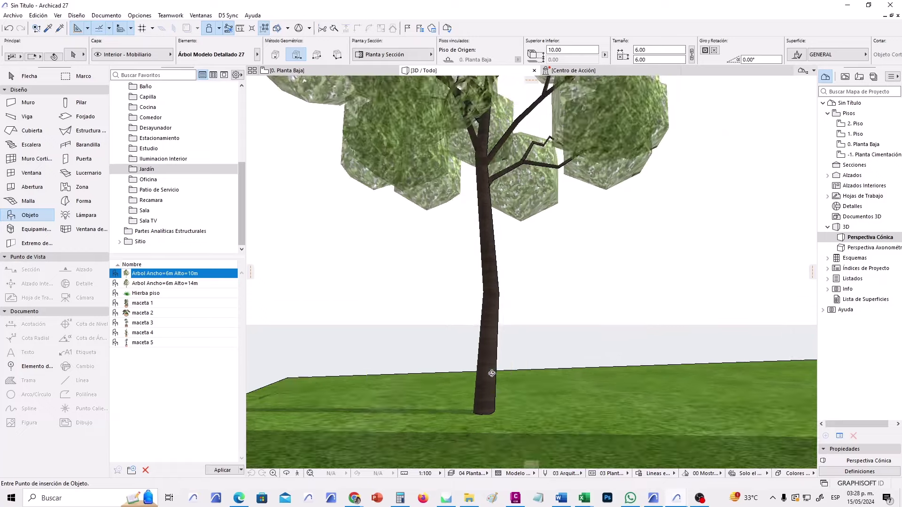
middle_drag(486, 383, 531, 335)
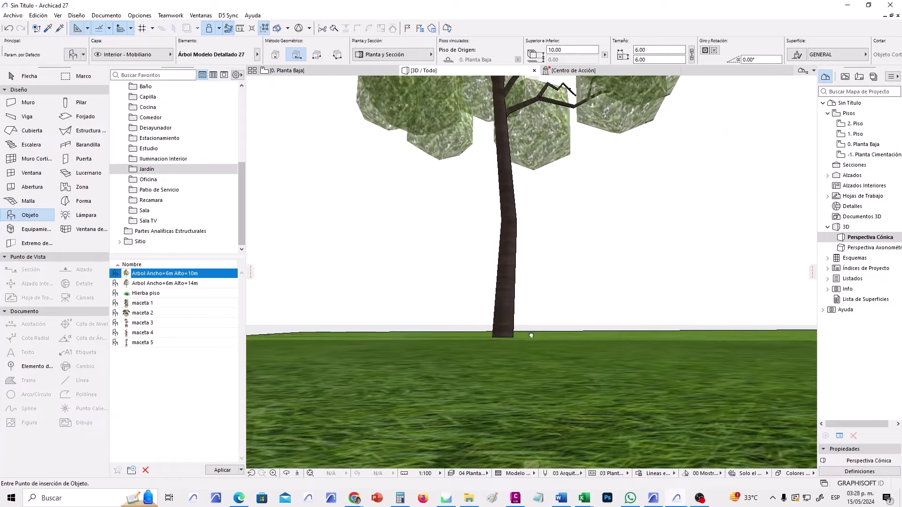
scroll(535, 337, down, 10)
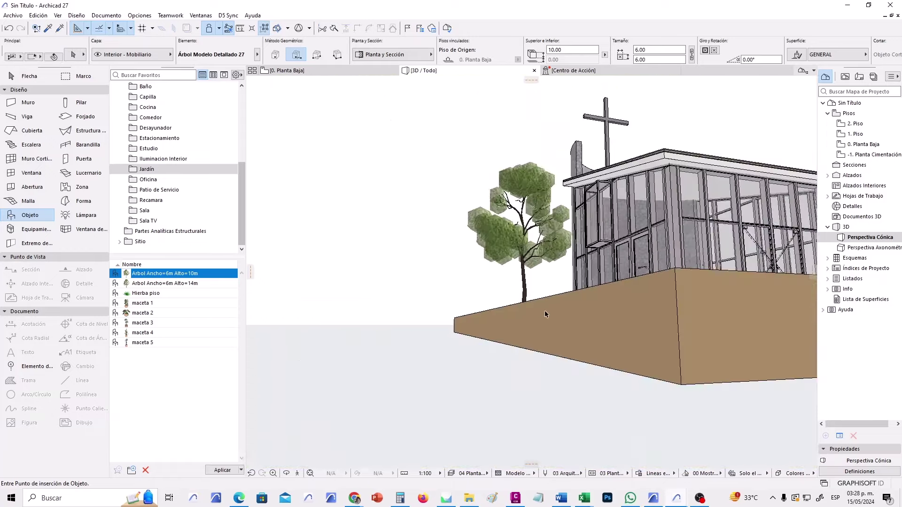
shift+middle_drag(539, 342, 448, 298)
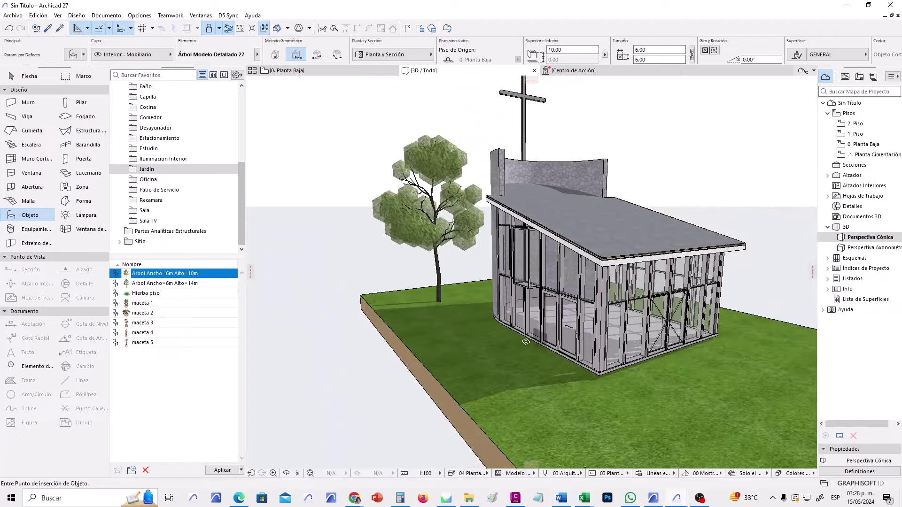
shift+middle_drag(510, 327, 542, 314)
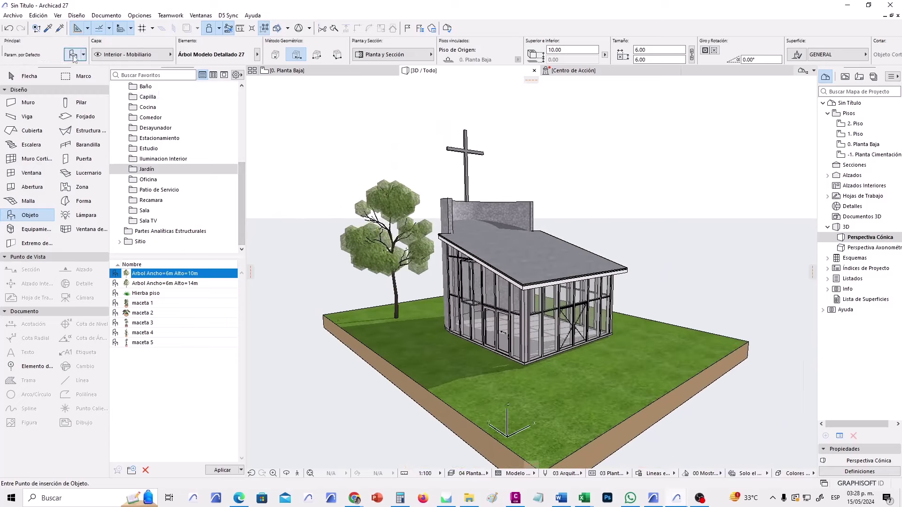
In Object Default Settings, choose massivator 22_0 from the massivator library folder.
key(ctrl+t)
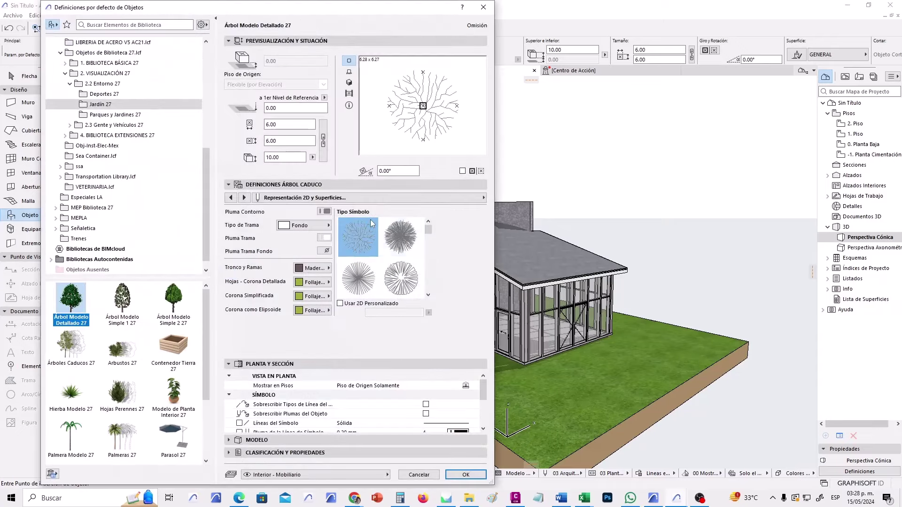
click(188, 187)
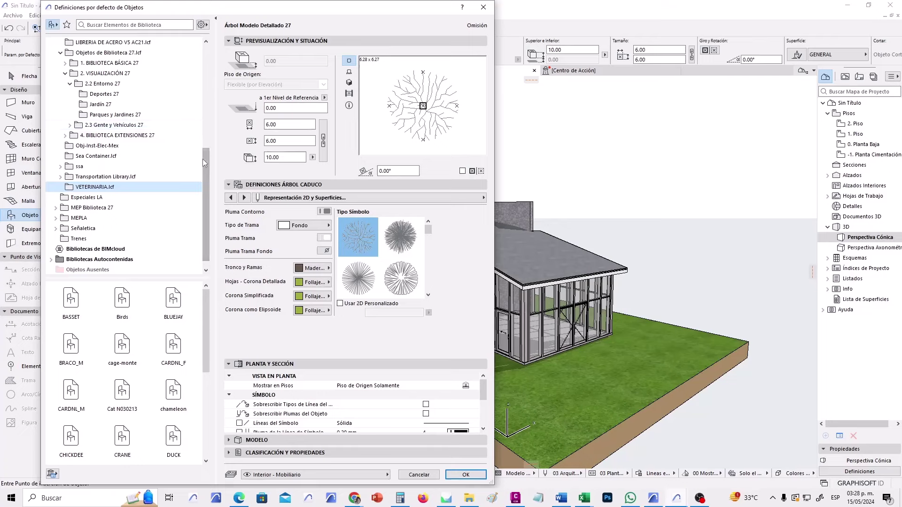
drag(205, 158, 204, 49)
click(97, 63)
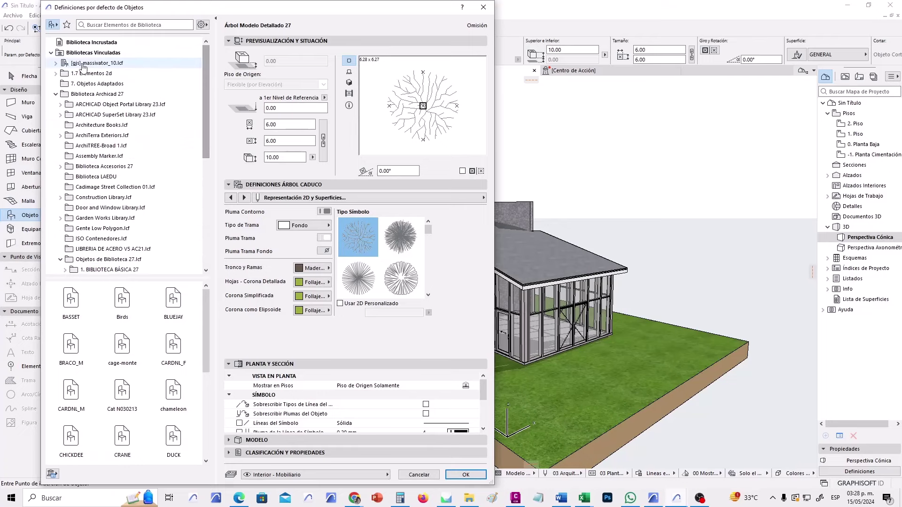
click(56, 63)
click(89, 73)
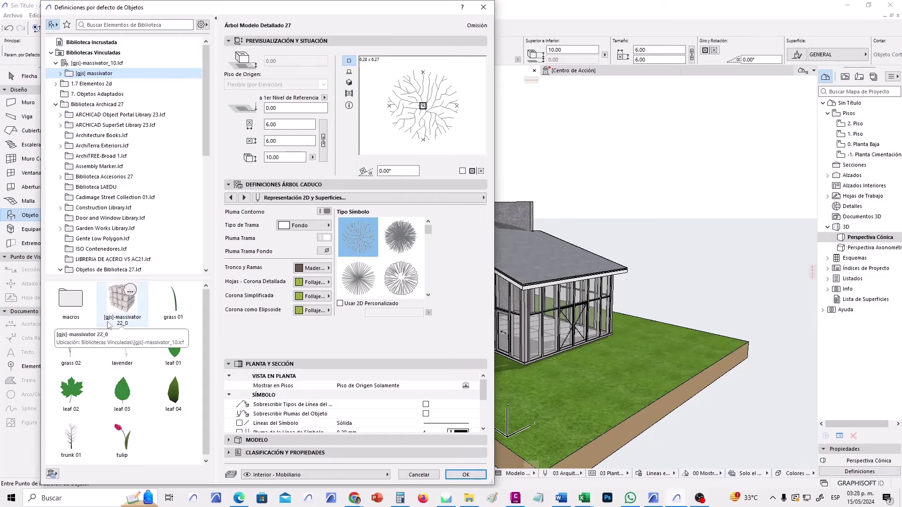
click(123, 305)
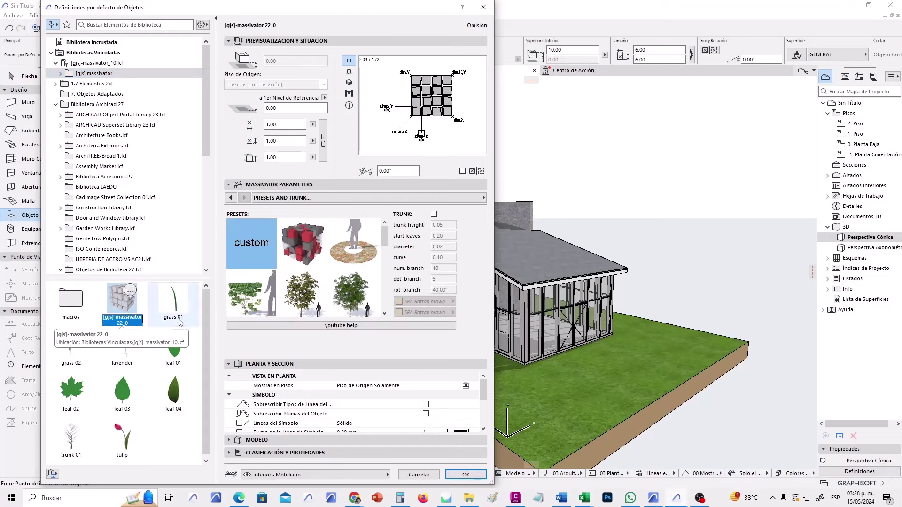
Apply the leafy tree preset with trunk, turn off text and lines, toggle hotspots, and confirm.
drag(385, 238, 389, 258)
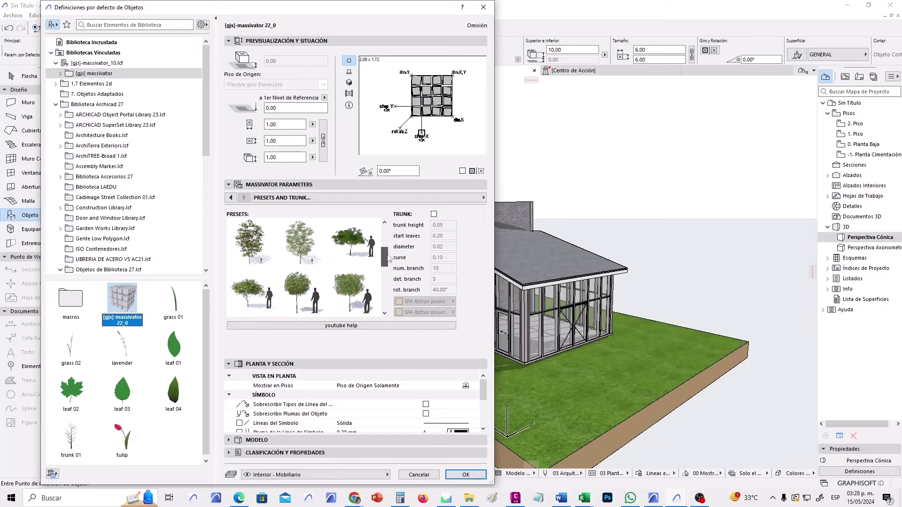
click(302, 286)
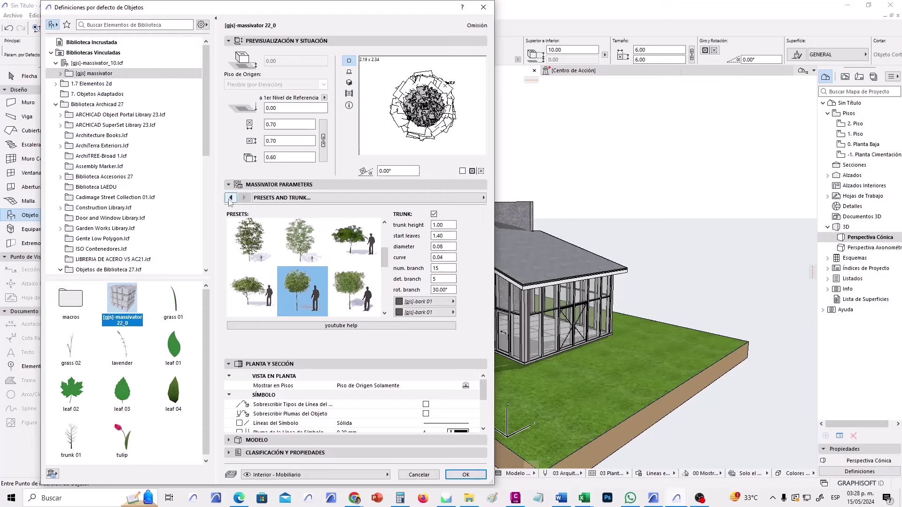
click(301, 199)
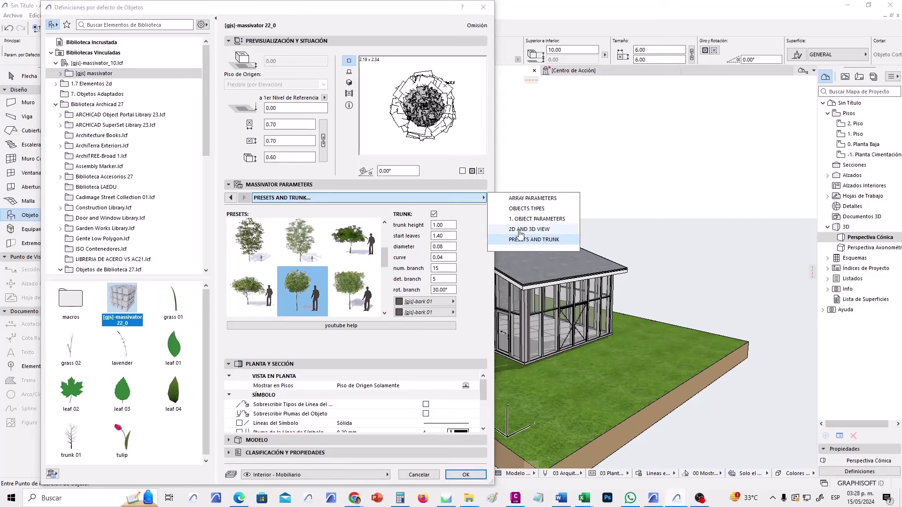
click(546, 230)
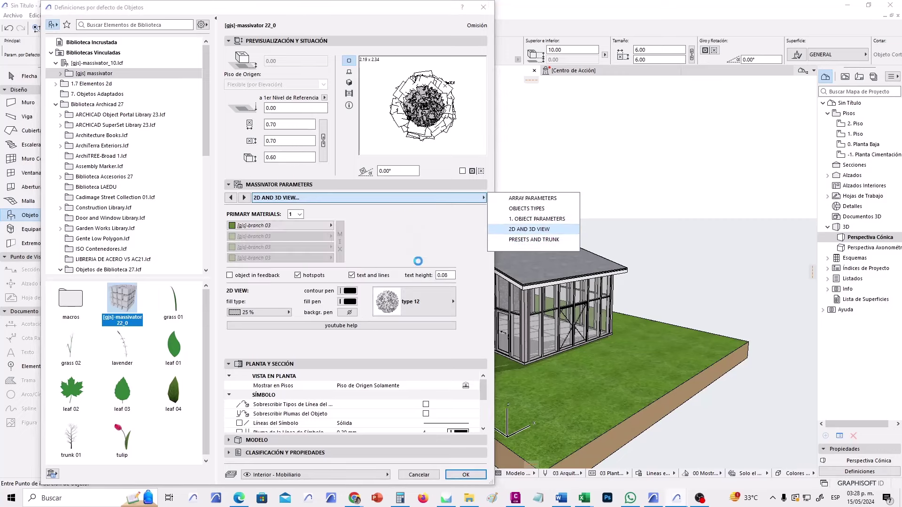
click(418, 262)
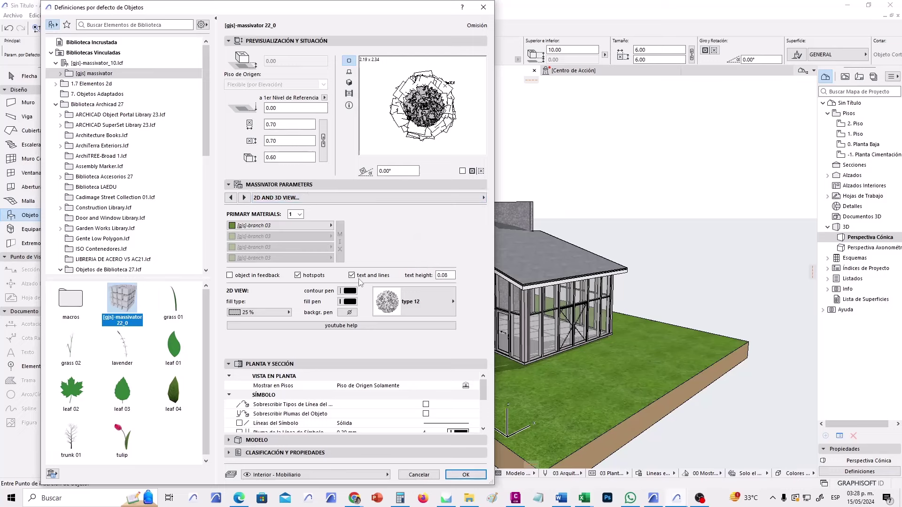
click(352, 275)
click(298, 275)
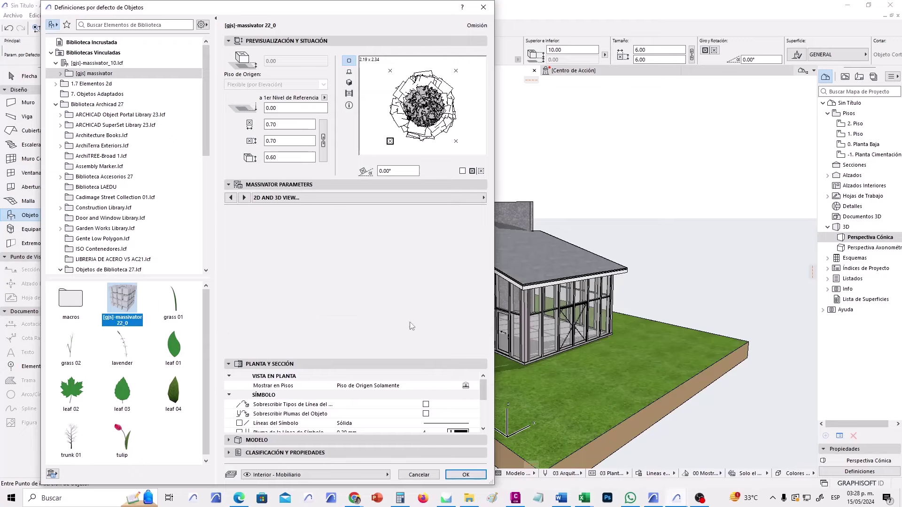
click(465, 474)
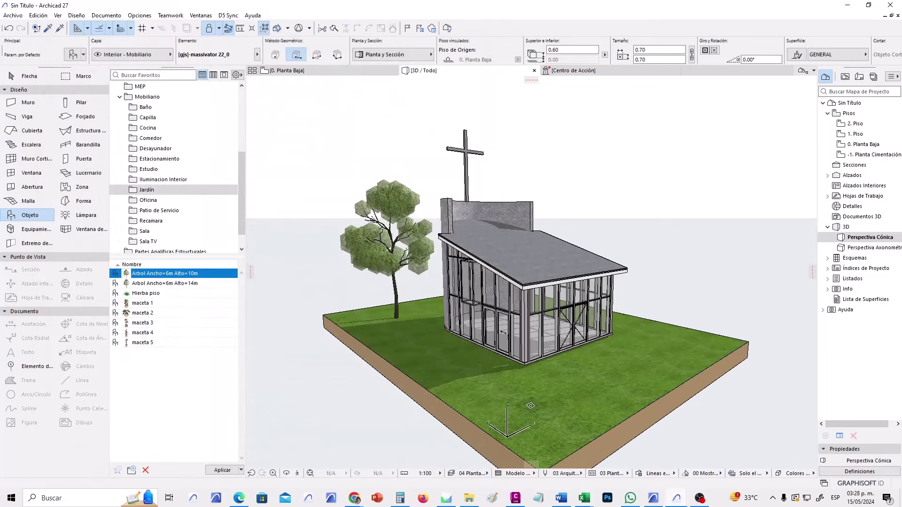
Place two massivator trees in 3D, one in front of the chapel and one to its right.
click(502, 417)
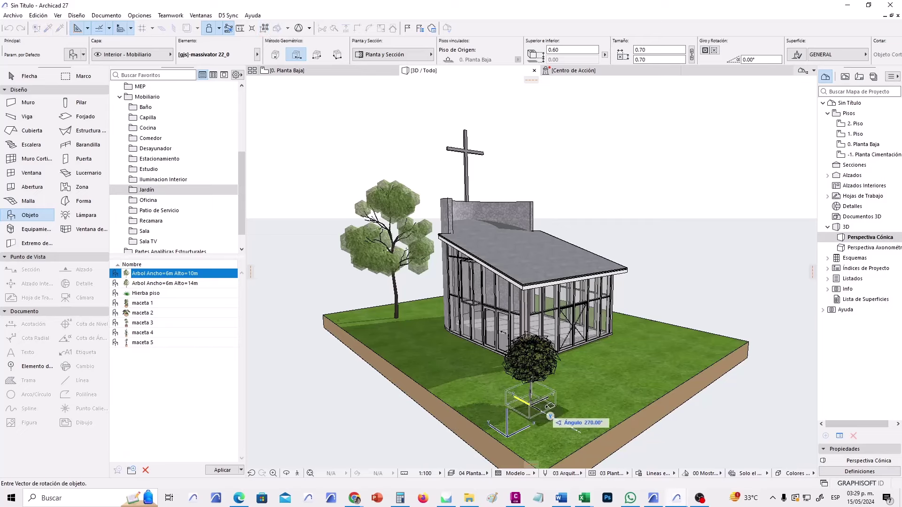
click(596, 397)
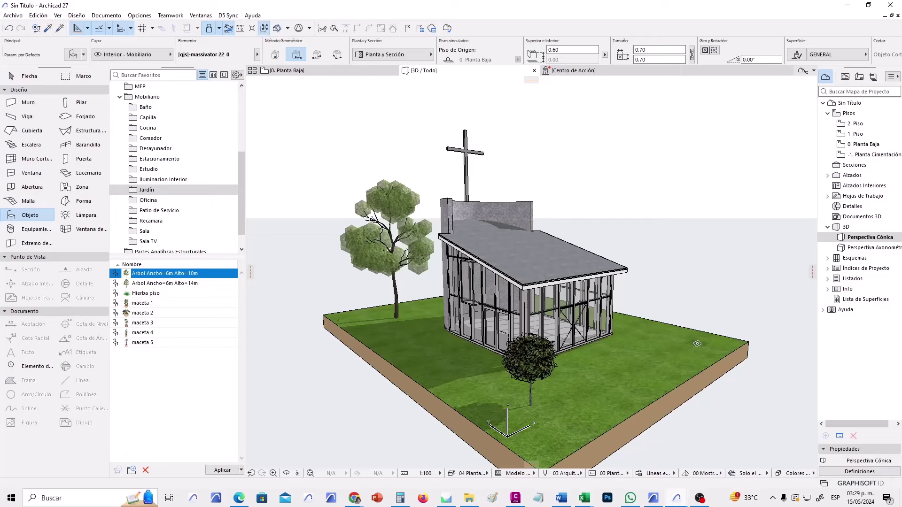
click(659, 362)
click(660, 362)
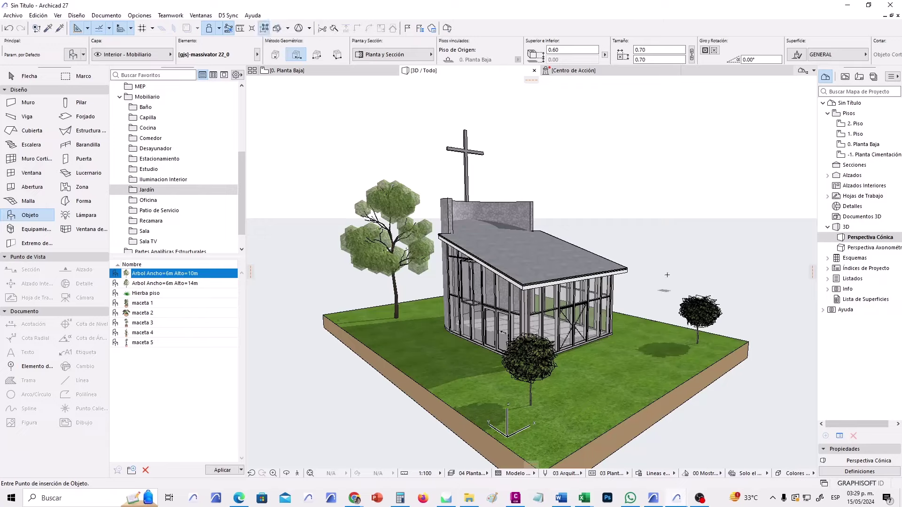
Return to the 0. Planta Baja plan and switch back to the Arrow selection tool.
click(283, 71)
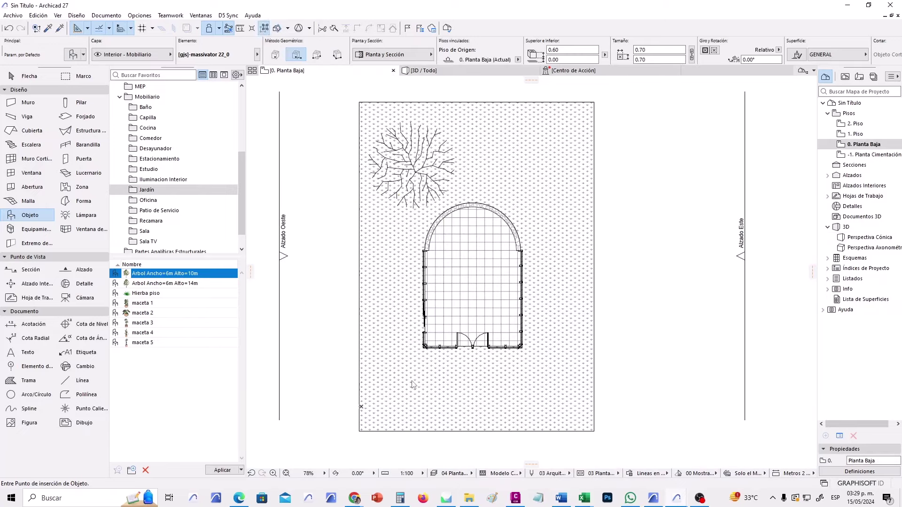
scroll(487, 385, down, 4)
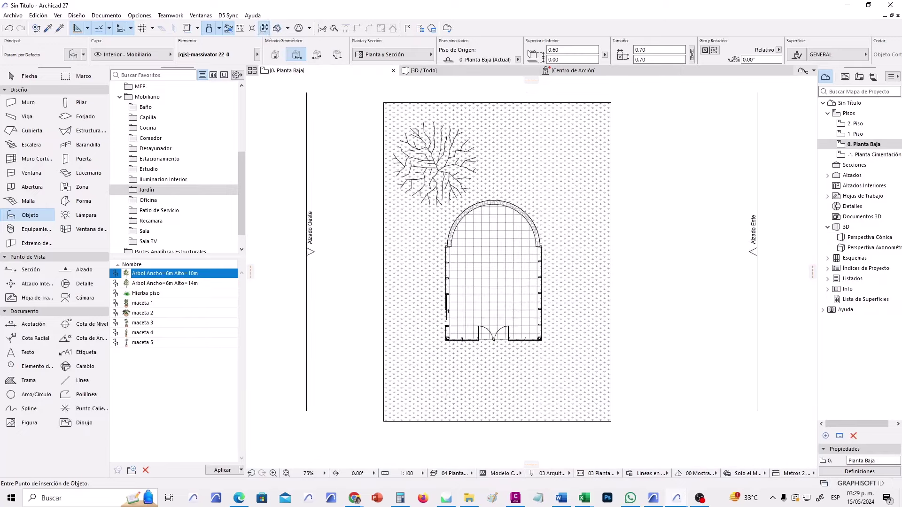
scroll(486, 385, up, 4)
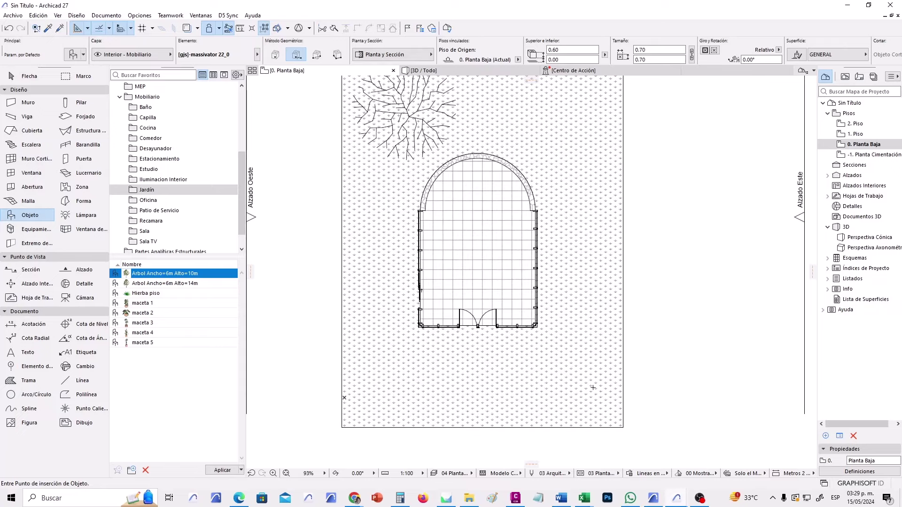
scroll(493, 353, down, 3)
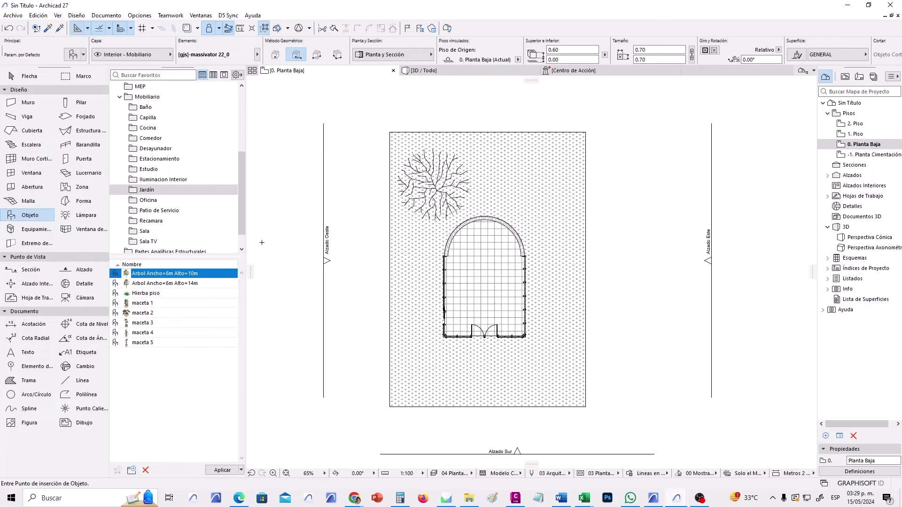
click(47, 78)
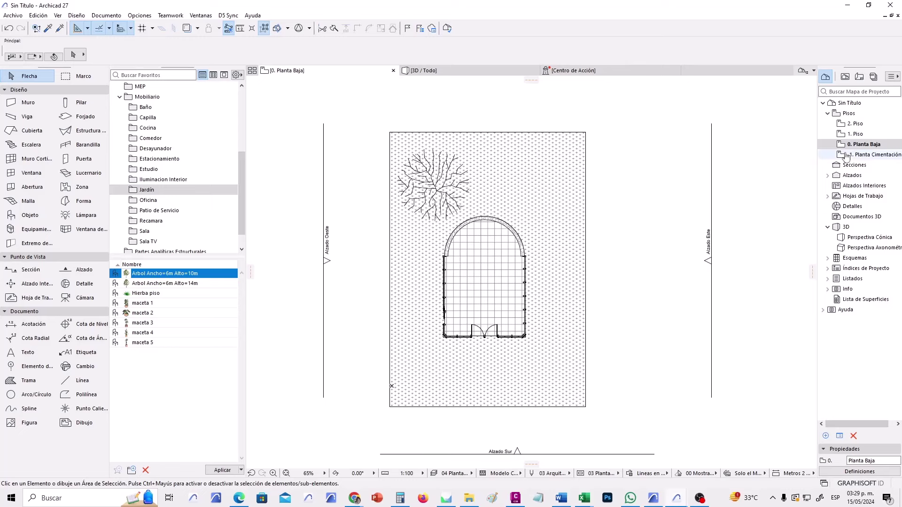
Delete the two massivator trees from -1. Planta Cimentación, then reopen 0. Planta Baja.
click(874, 155)
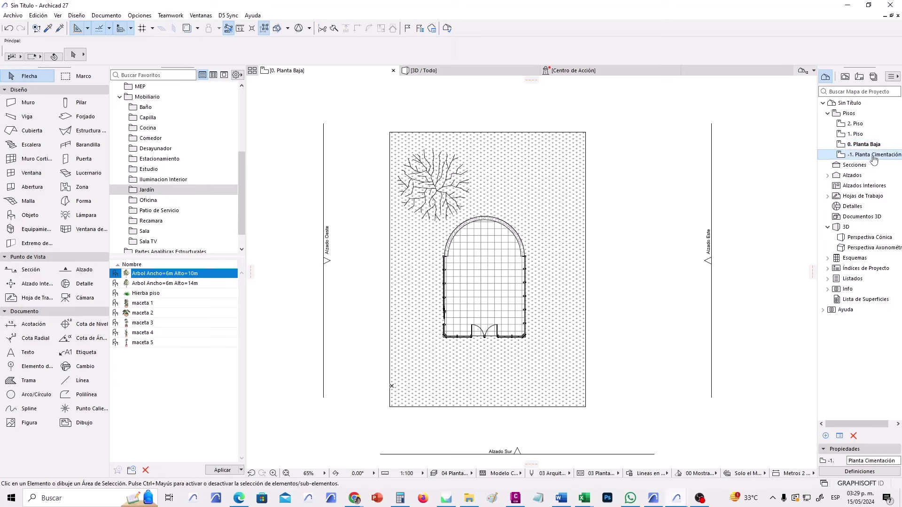
double_click(874, 156)
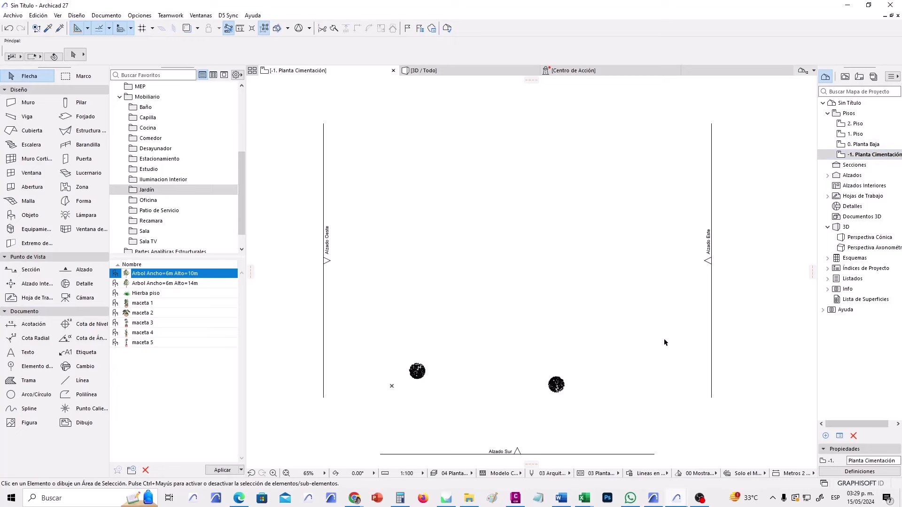
drag(574, 413, 395, 339)
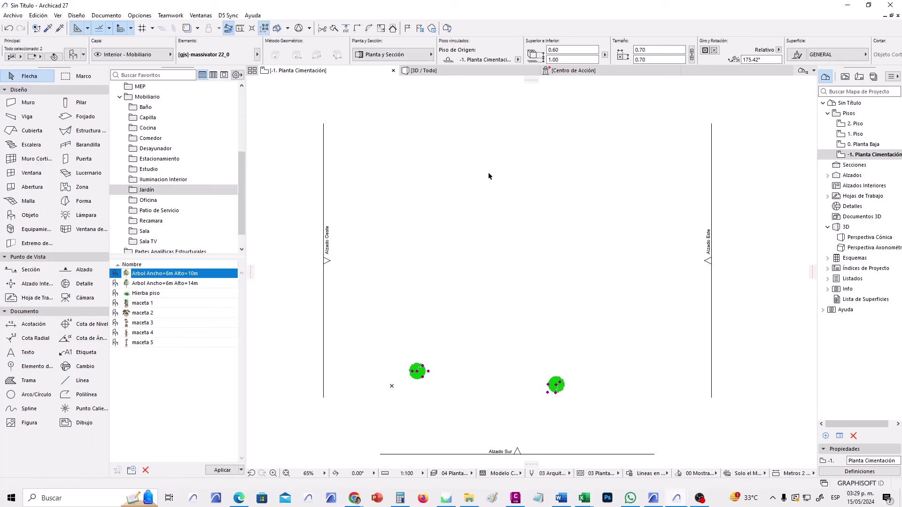
click(476, 74)
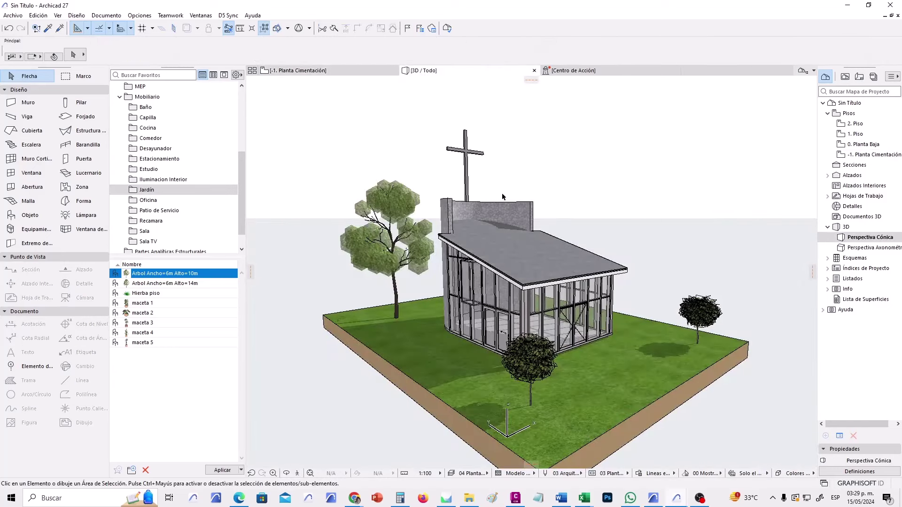
click(357, 71)
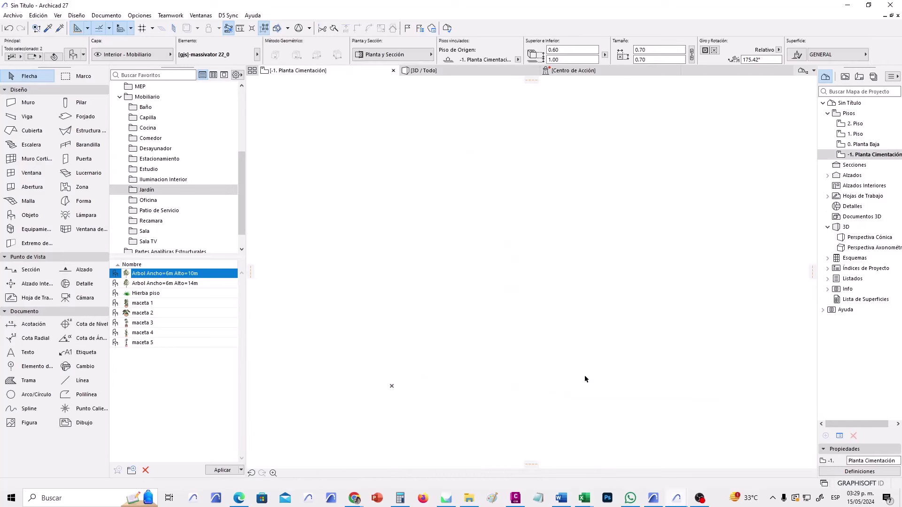
key(Delete)
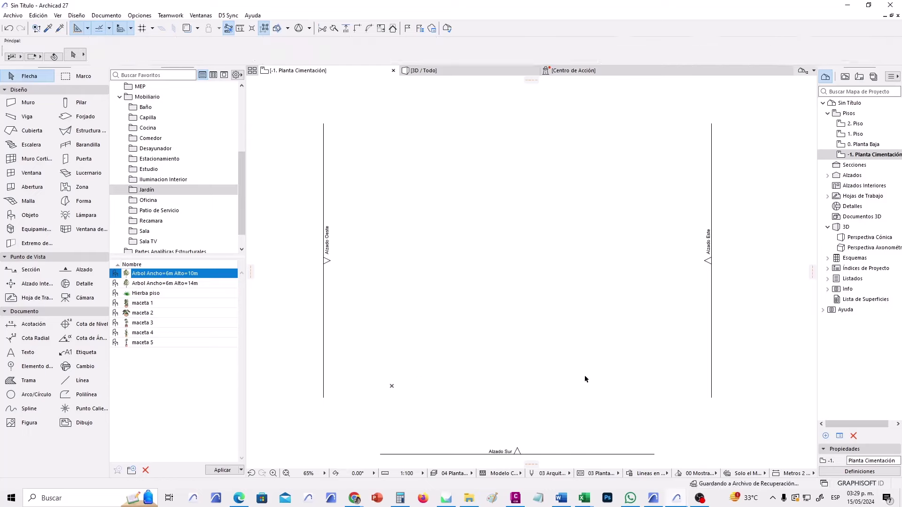
double_click(861, 144)
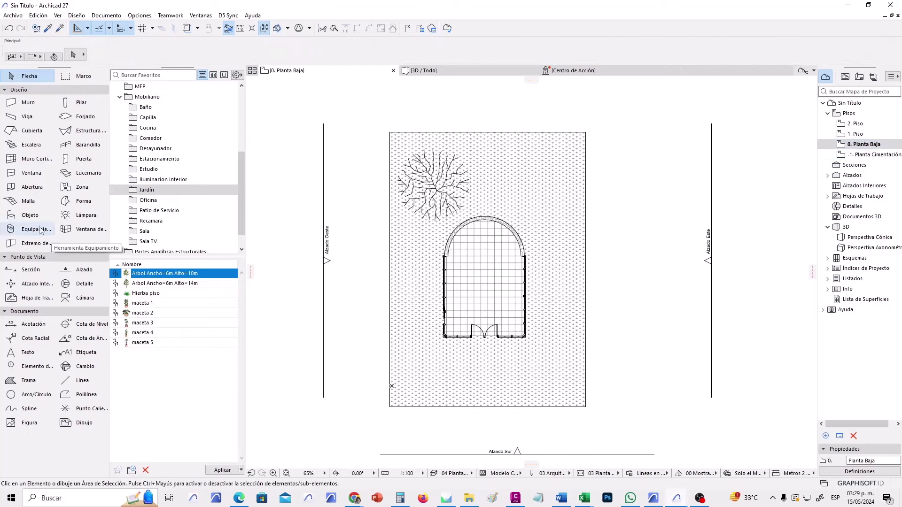
With gravity set to Mesh, place two shrubs at the lower left and right of the garden.
click(30, 215)
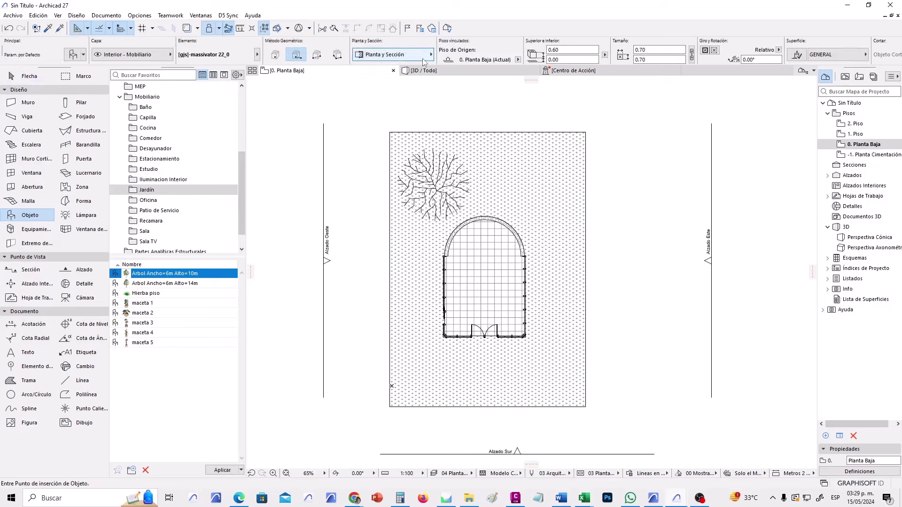
click(220, 29)
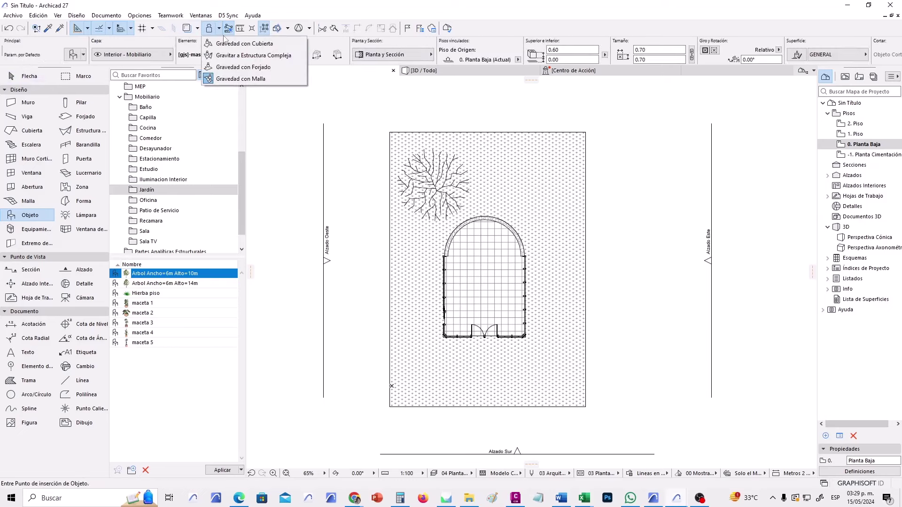
click(229, 79)
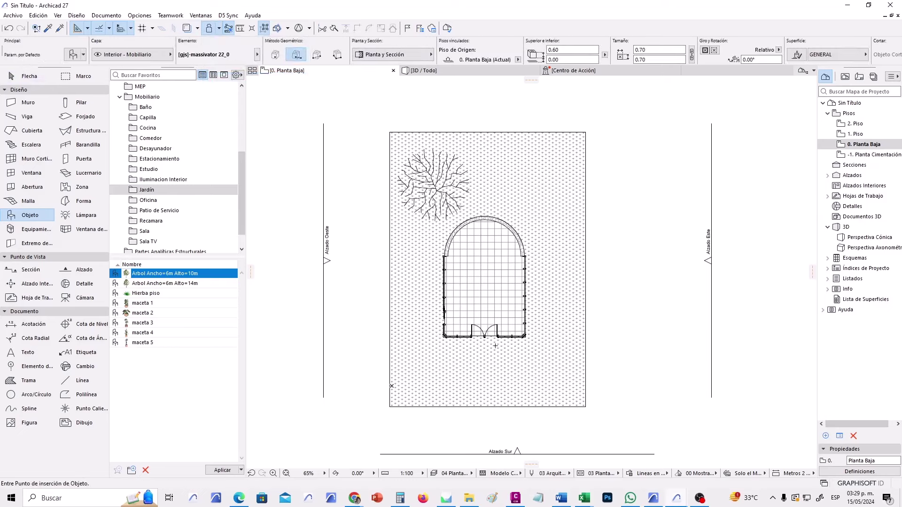
click(429, 370)
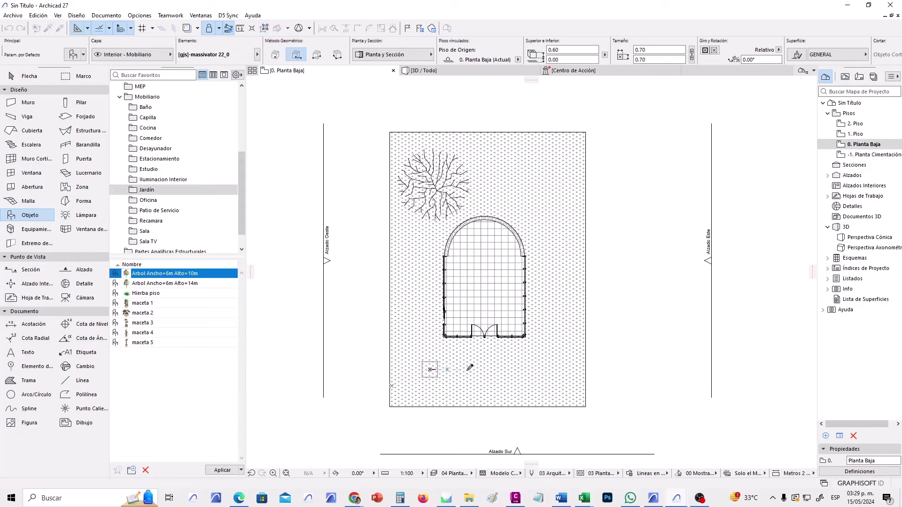
click(529, 370)
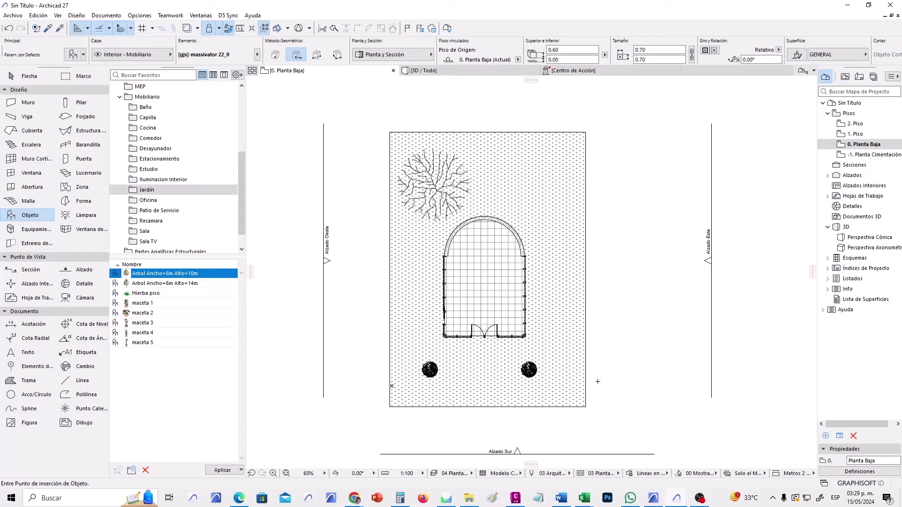
scroll(547, 314, up, 3)
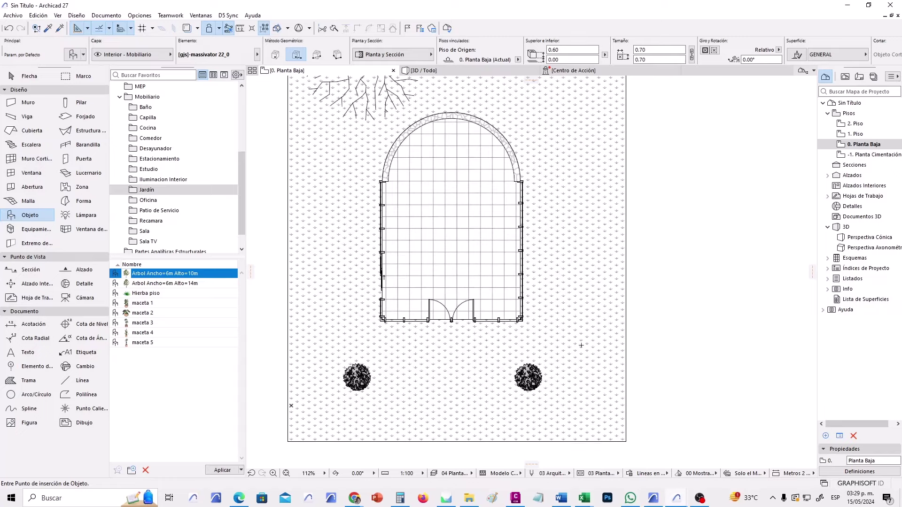
middle_drag(542, 348, 577, 348)
In the 3D view, place a third shrub on the lawn between the first two.
click(29, 76)
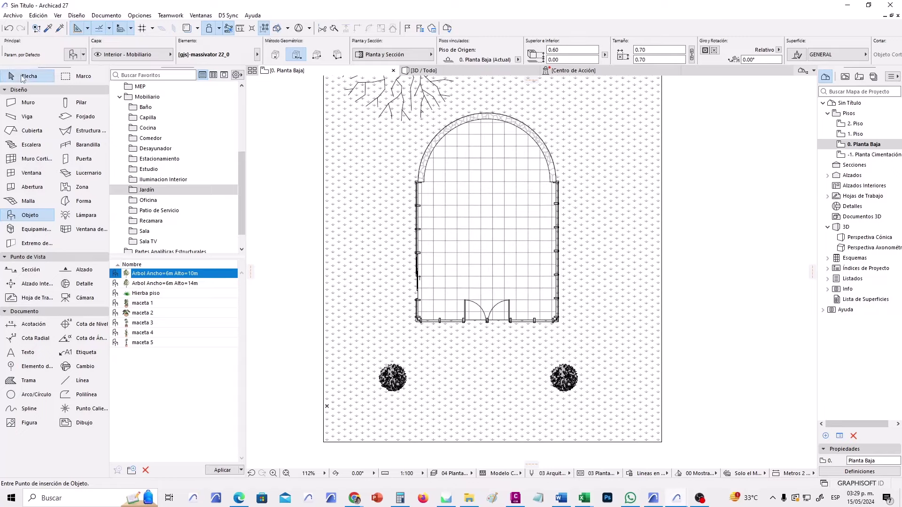
scroll(353, 298, down, 1)
middle_drag(385, 313, 411, 358)
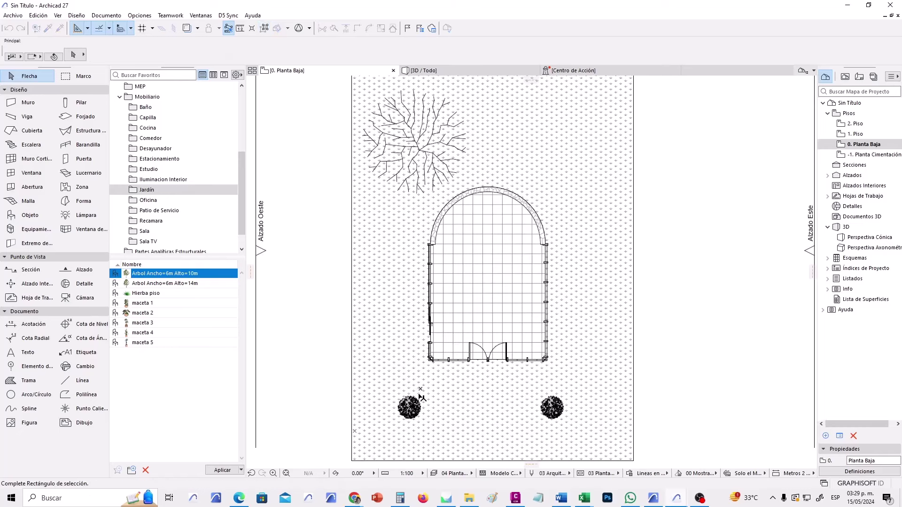
click(402, 418)
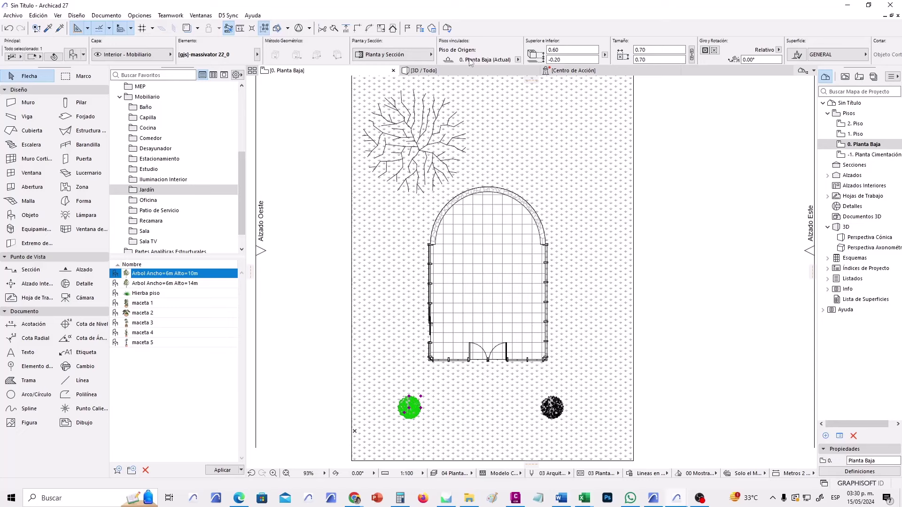
click(572, 165)
key(F3)
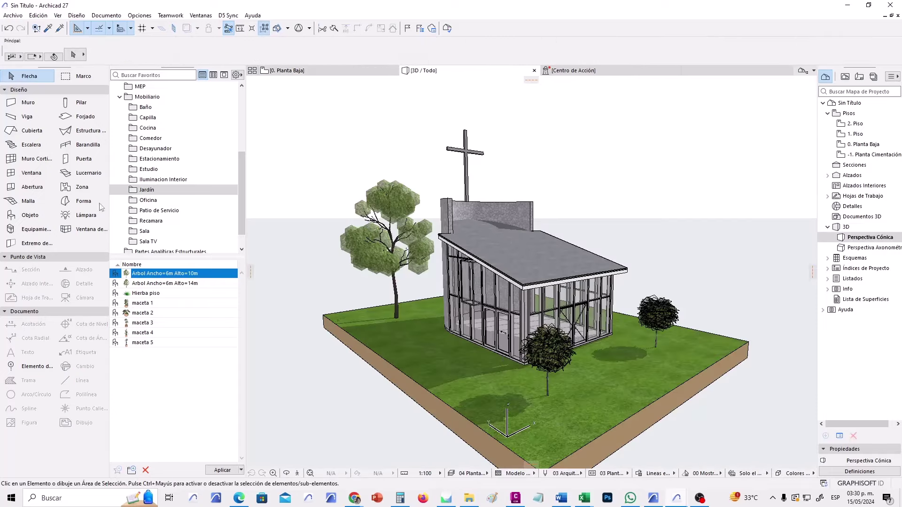
click(25, 215)
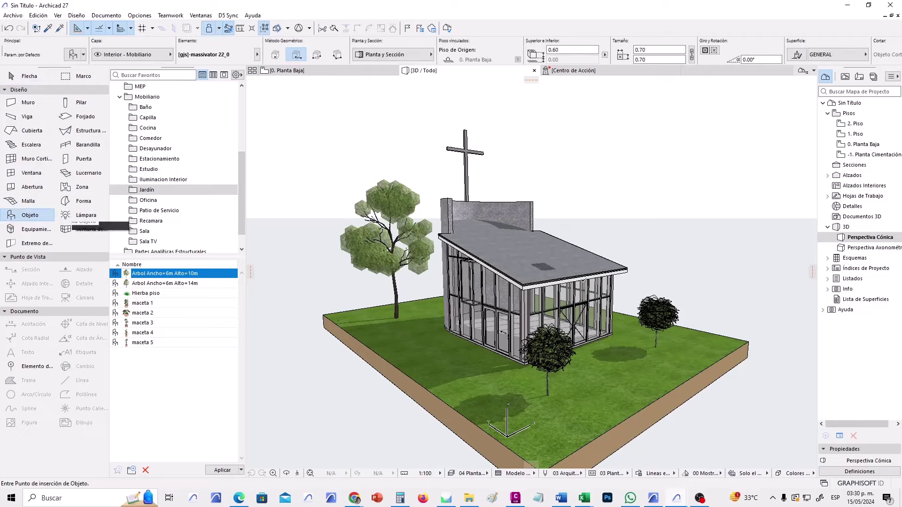
click(627, 373)
click(629, 373)
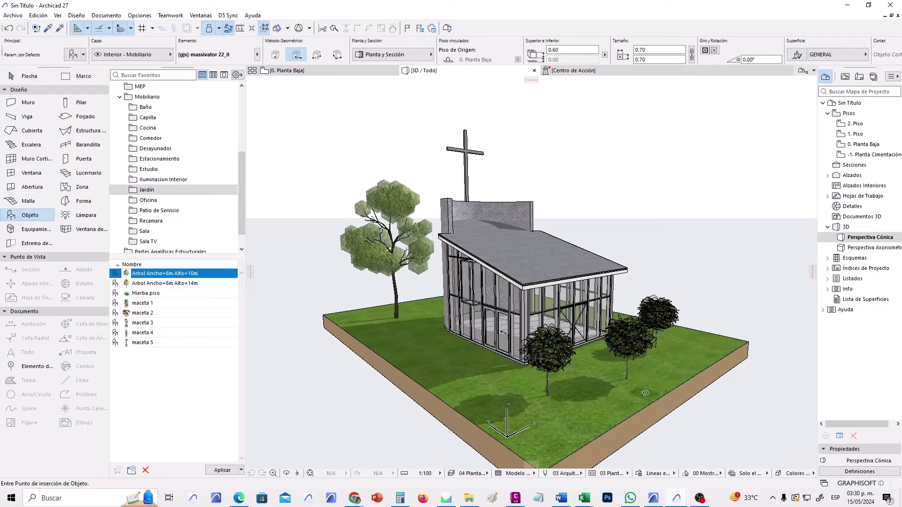
Delete the tree on the -1. Planta Cimentación story, then undo the deletion.
click(31, 77)
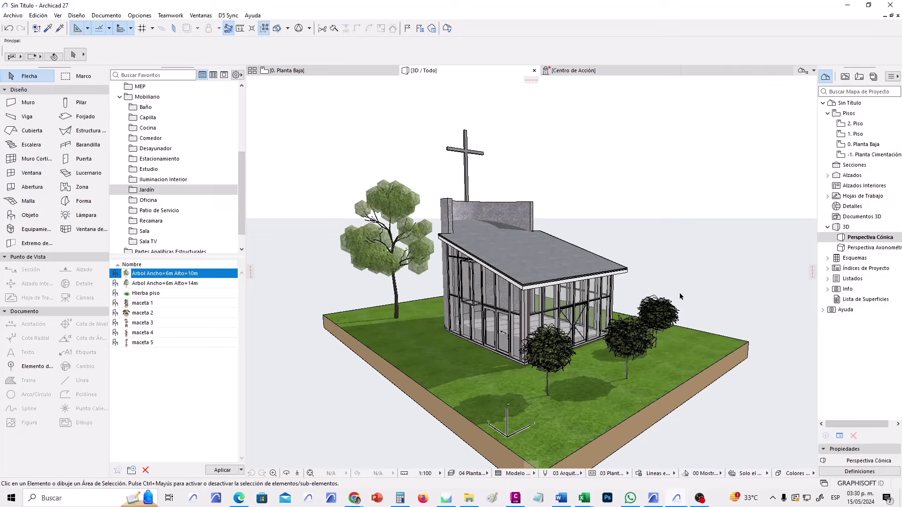
click(286, 71)
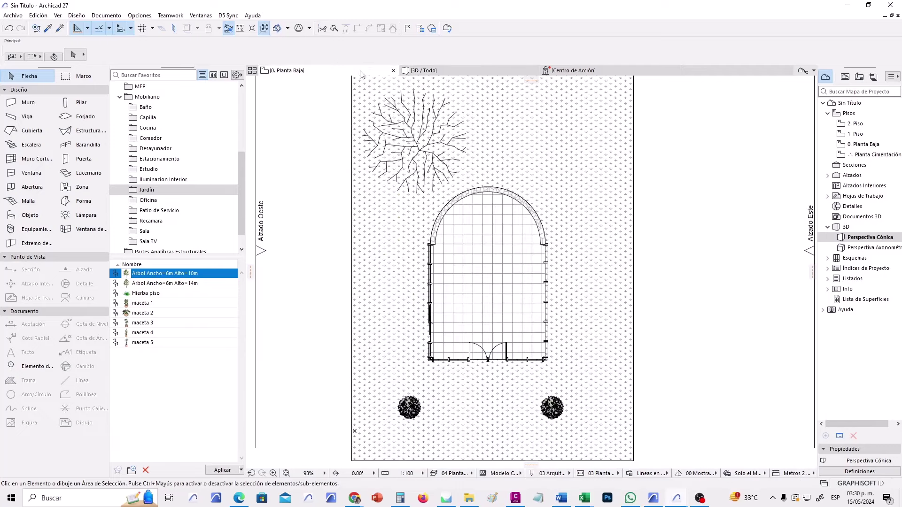
double_click(869, 155)
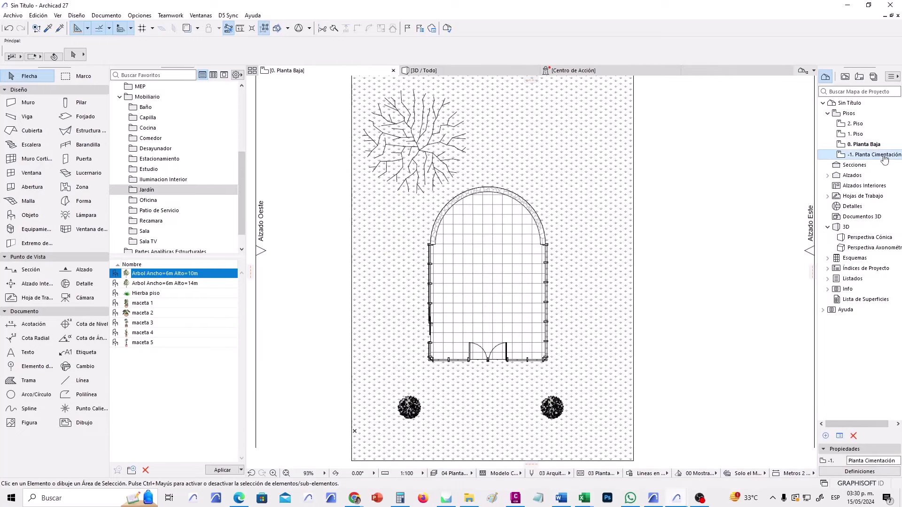
drag(514, 461, 455, 408)
key(Delete)
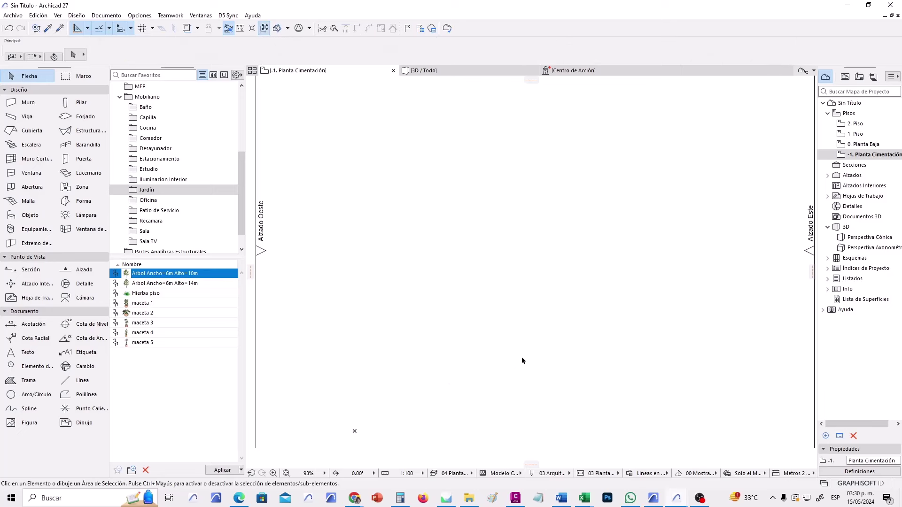
double_click(869, 144)
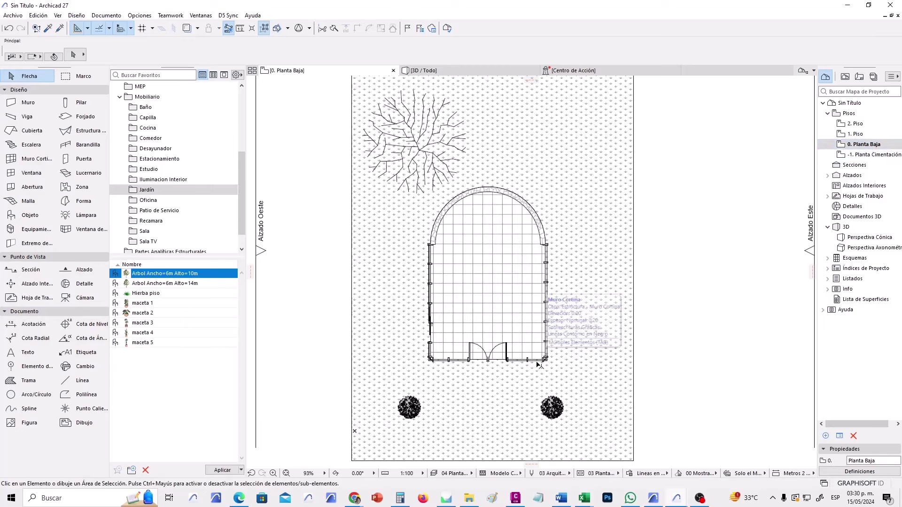
key(ctrl+z)
Reassign the tree's home story to 0. Planta Baja and view the result in 3D.
click(590, 364)
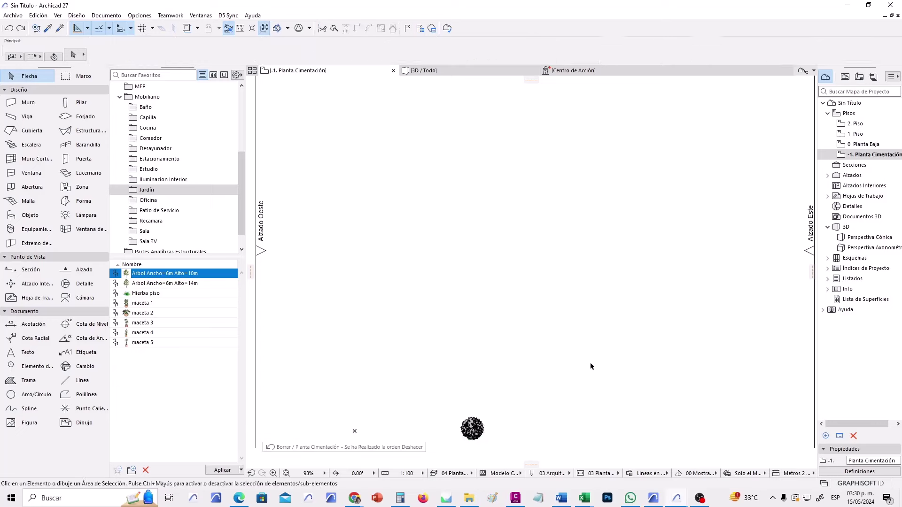
middle_drag(590, 365, 610, 294)
drag(537, 318, 472, 376)
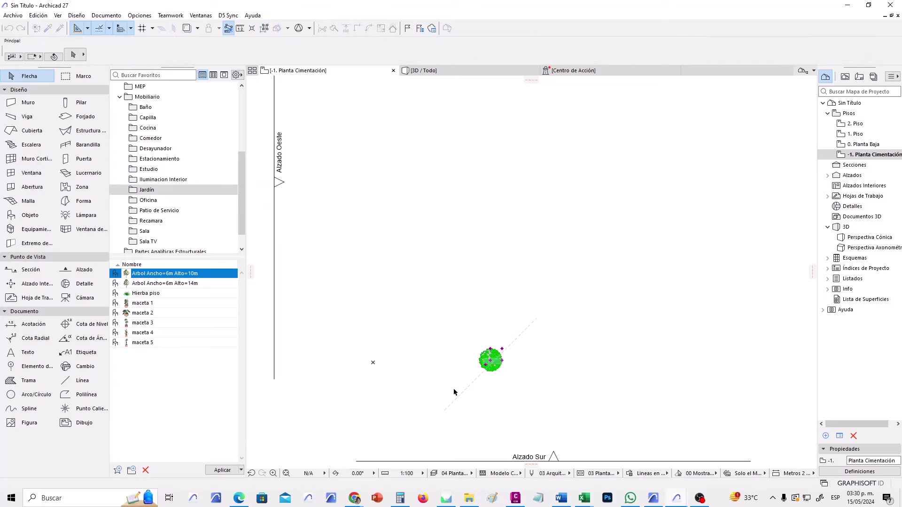
click(518, 59)
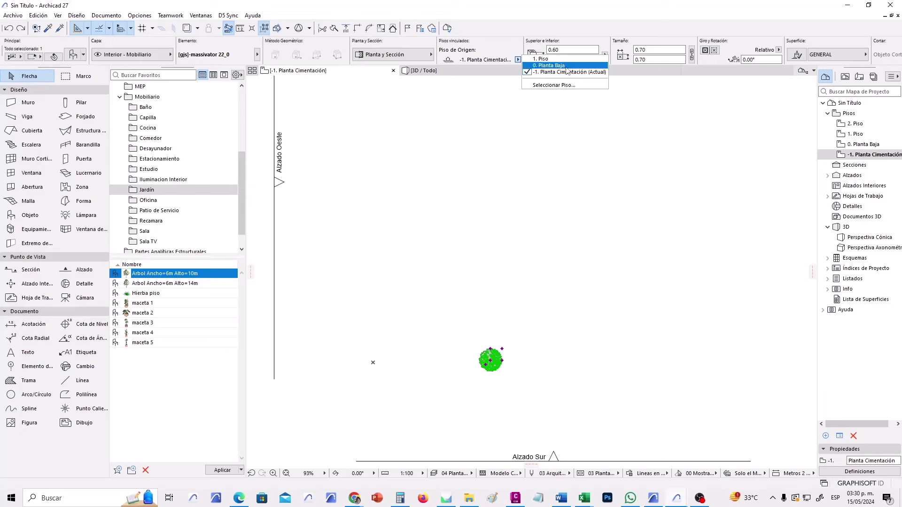
click(566, 68)
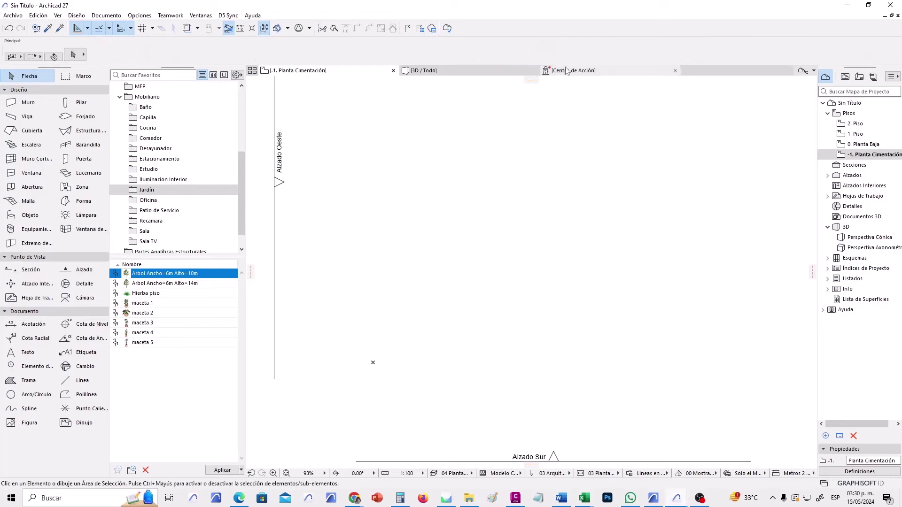
click(468, 66)
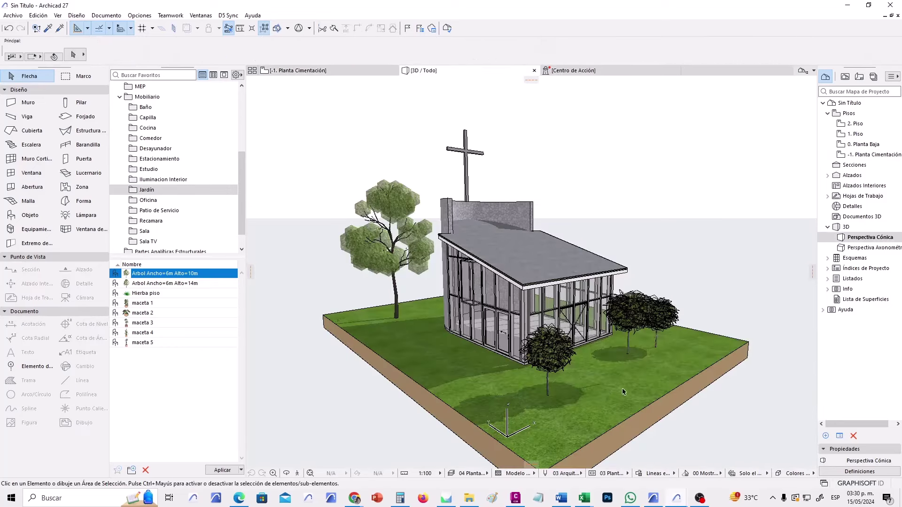
Lower the tree right of the chapel by setting its bottom elevation to -0.10.
shift+middle_drag(648, 378, 634, 278)
scroll(589, 286, up, 5)
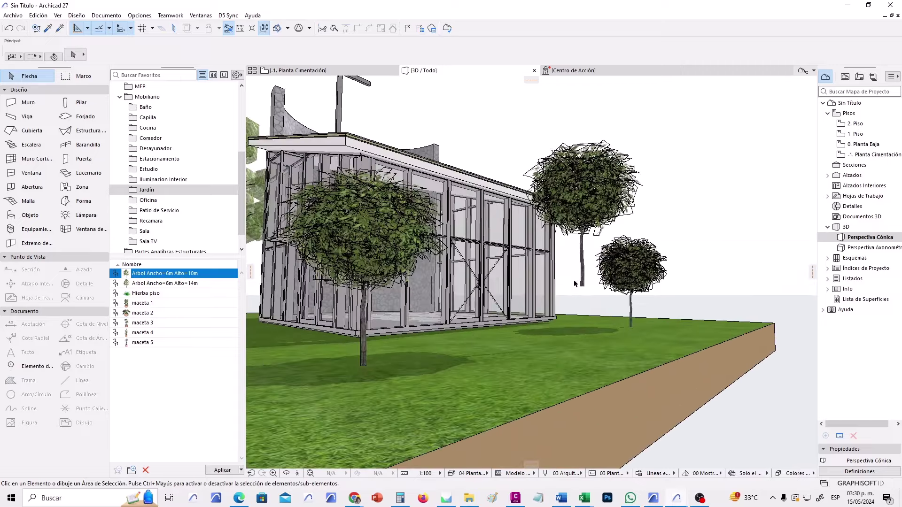
scroll(582, 302, down, 5)
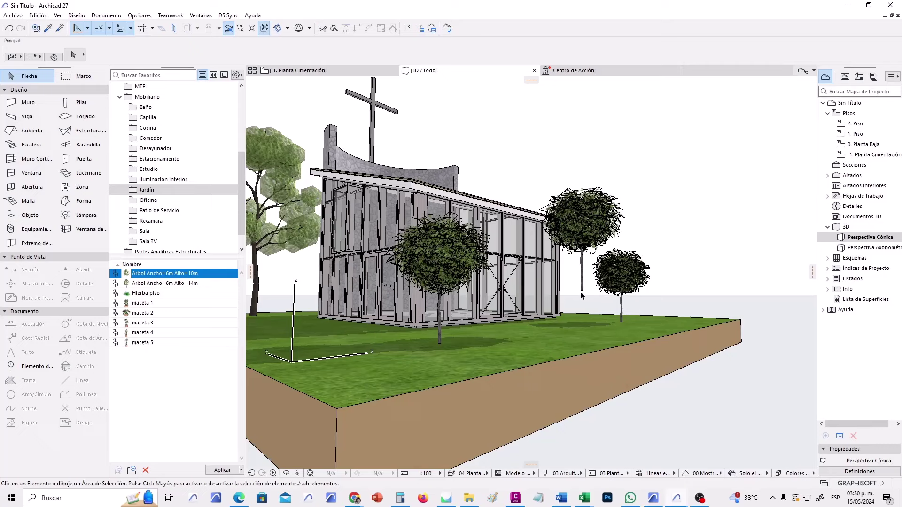
click(582, 292)
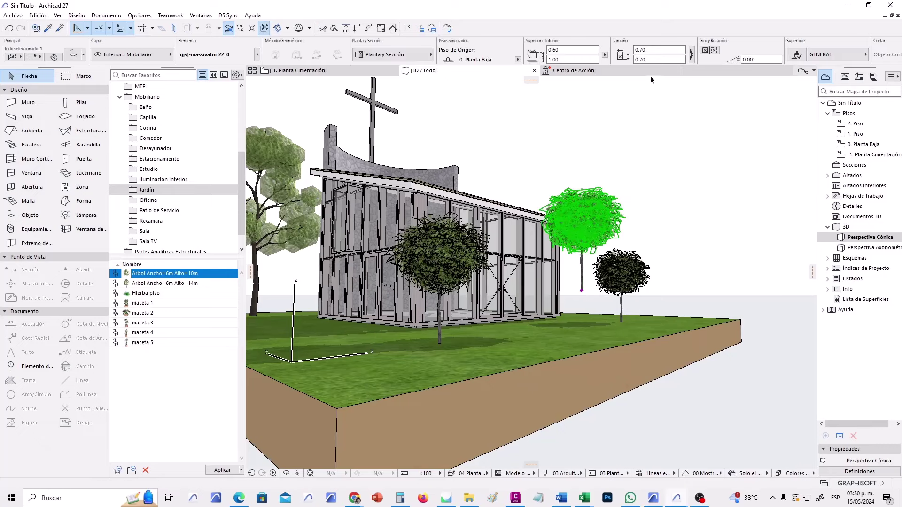
click(551, 60)
text(-.10)
key(Return)
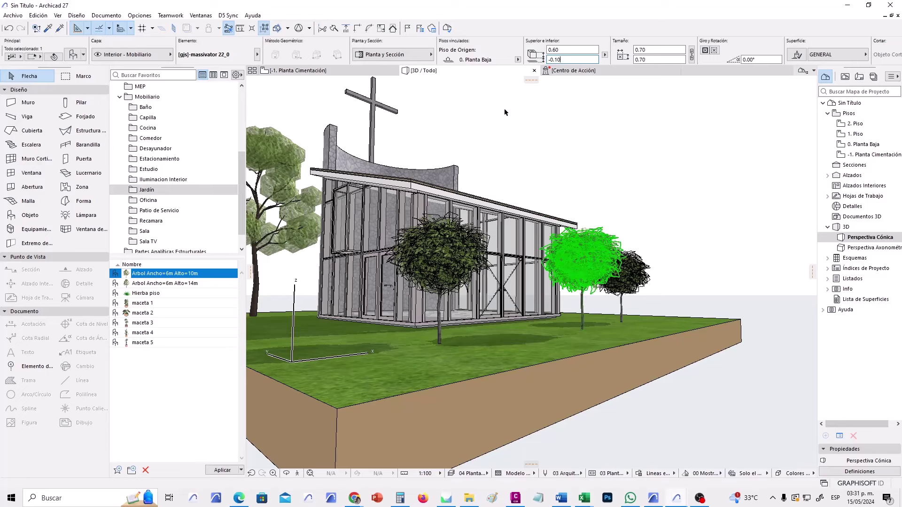
key(Escape)
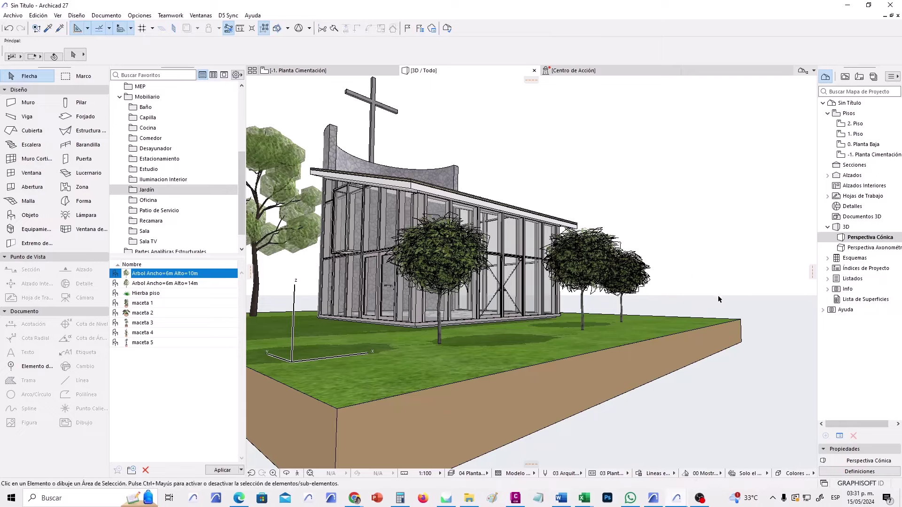
Check the terrain mesh's bottom elevation value of -0.20.
shift+middle_drag(714, 303, 501, 405)
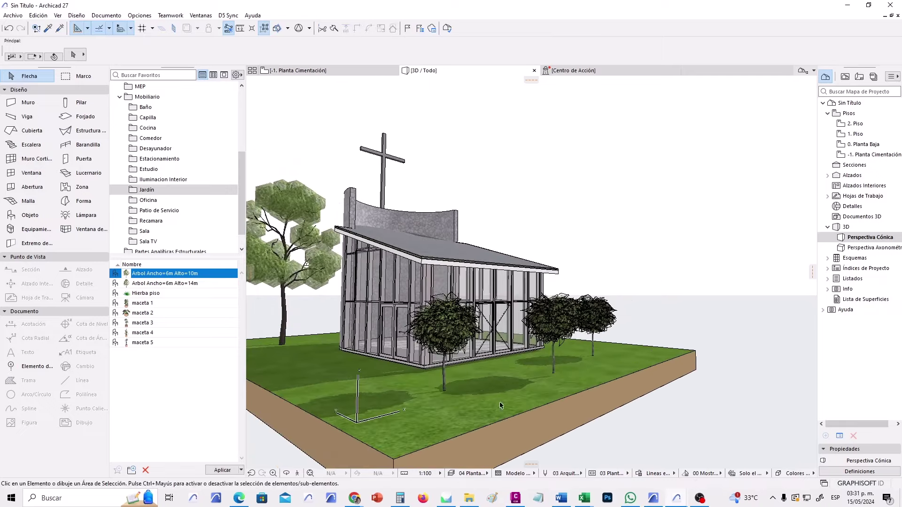
click(523, 415)
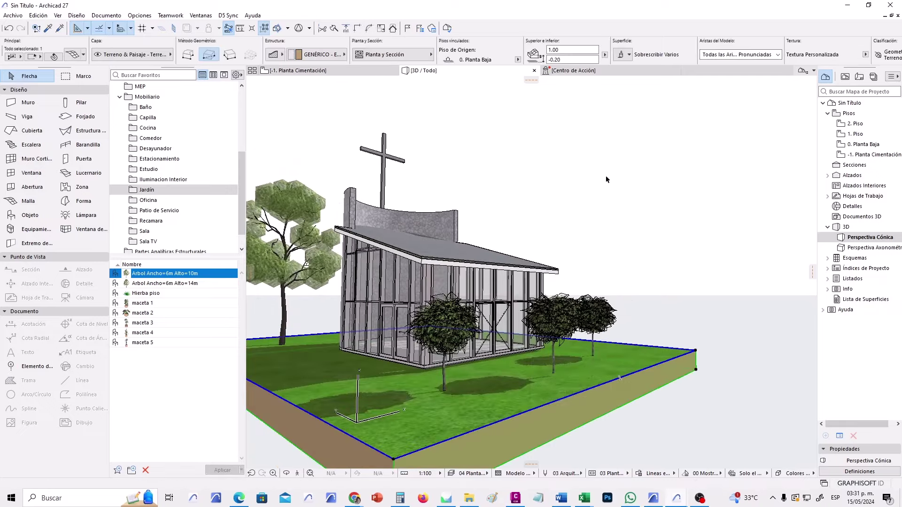
click(557, 59)
click(621, 184)
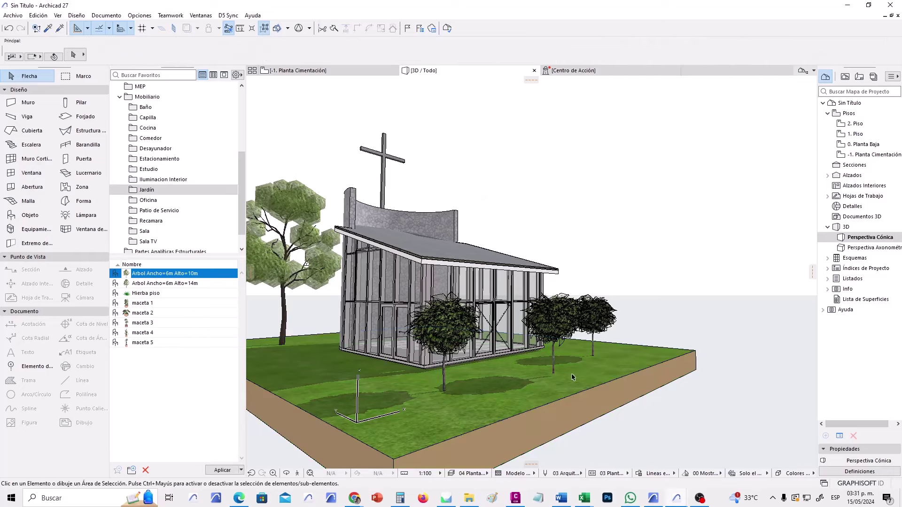
Set the right-hand tree's bottom elevation to -0.20 to match the terrain.
click(552, 376)
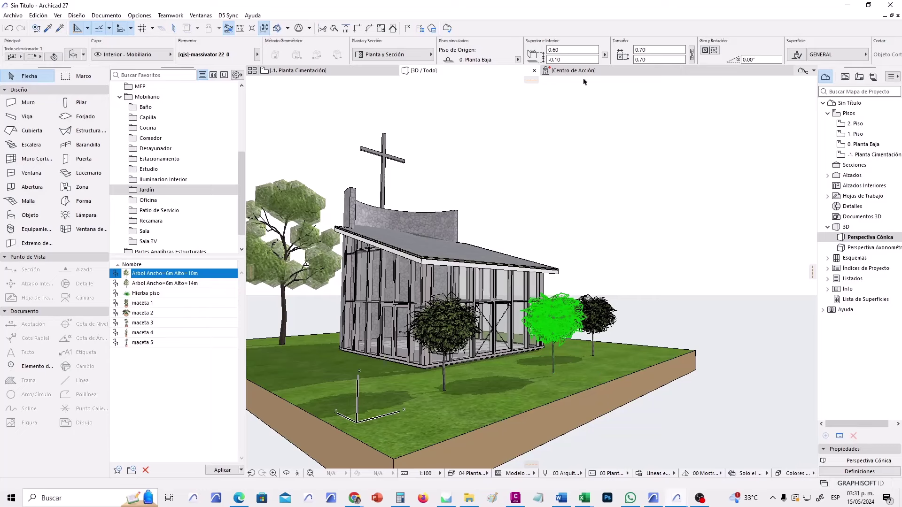
click(572, 59)
text(-)
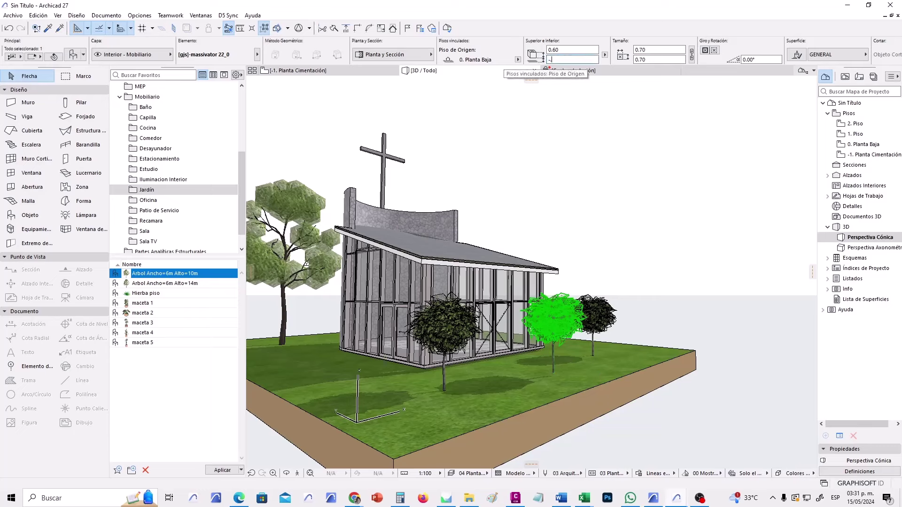
text(0.20)
key(Return)
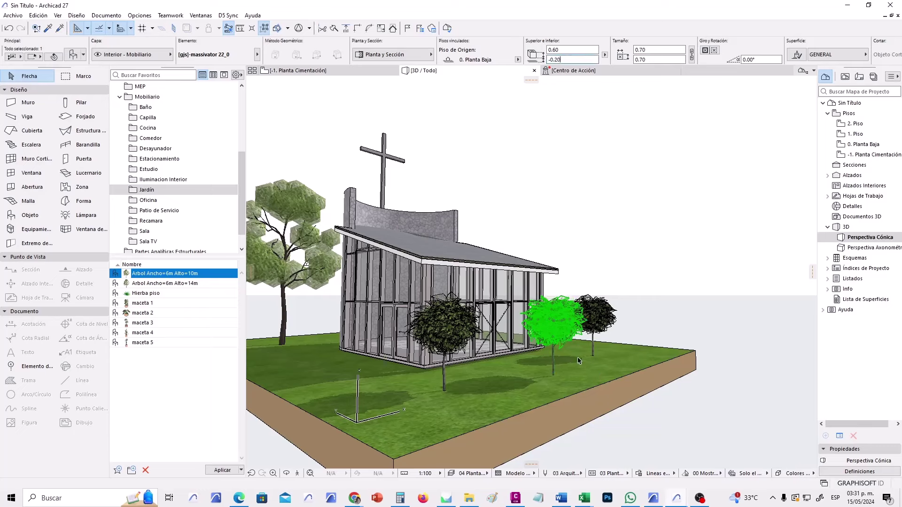
scroll(579, 360, up, 5)
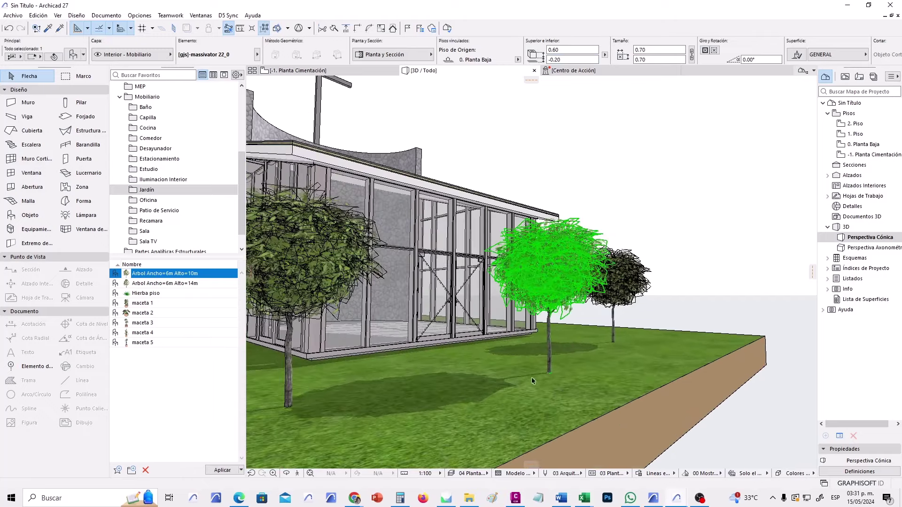
click(714, 323)
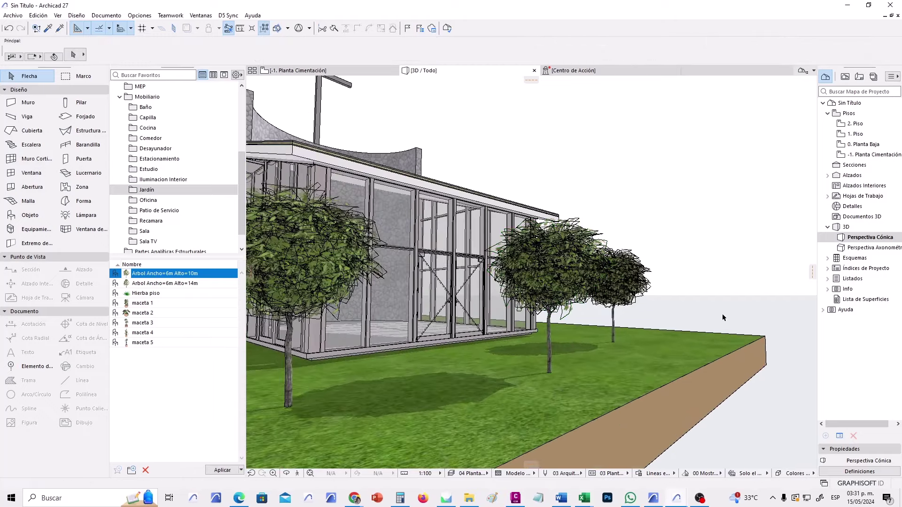
scroll(566, 385, down, 8)
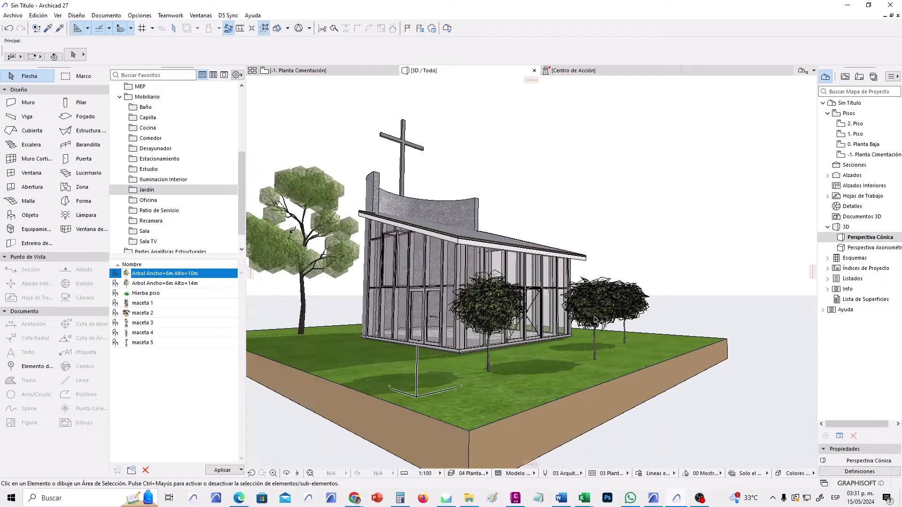
shift+middle_drag(594, 319, 498, 322)
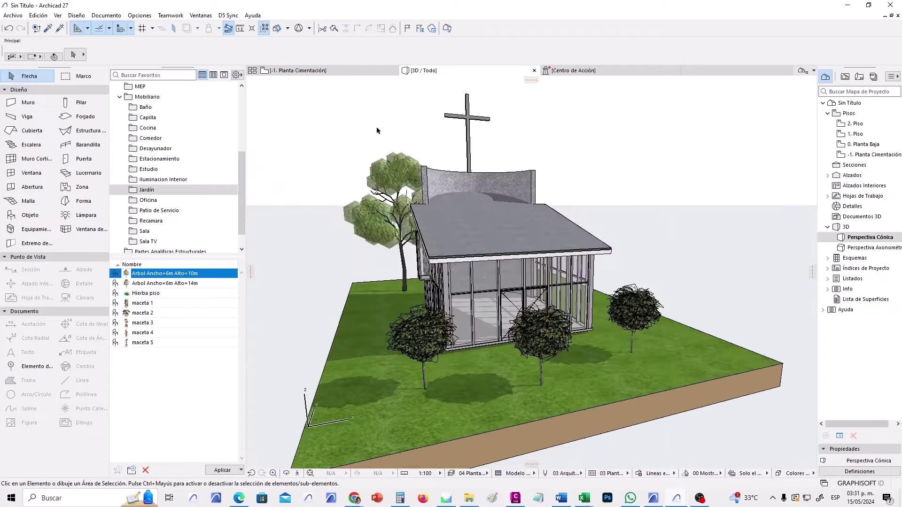
click(339, 71)
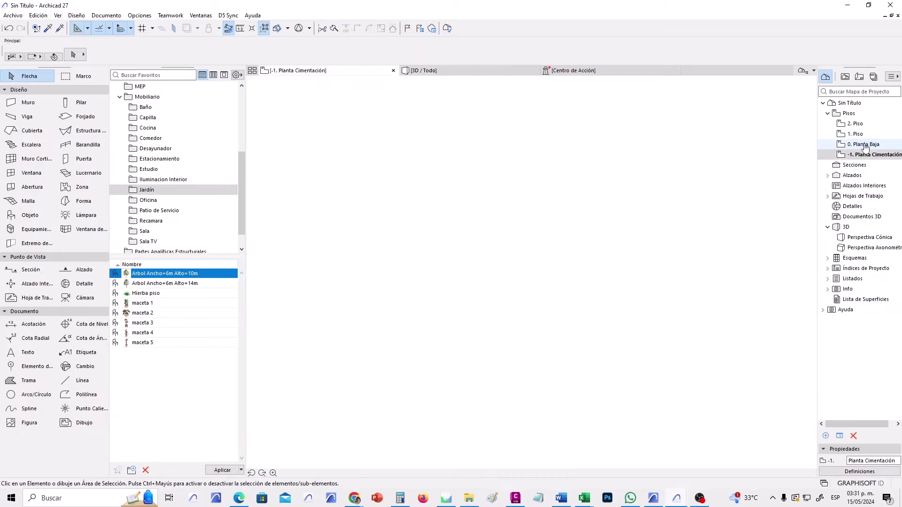
Open the 0. Planta Baja floor plan and zoom in on the chapel.
double_click(865, 145)
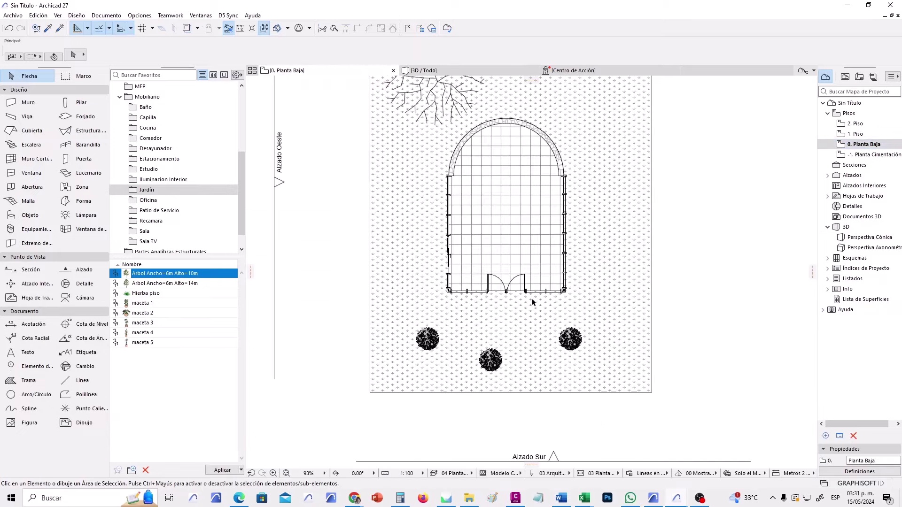
scroll(531, 298, down, 3)
scroll(622, 263, up, 2)
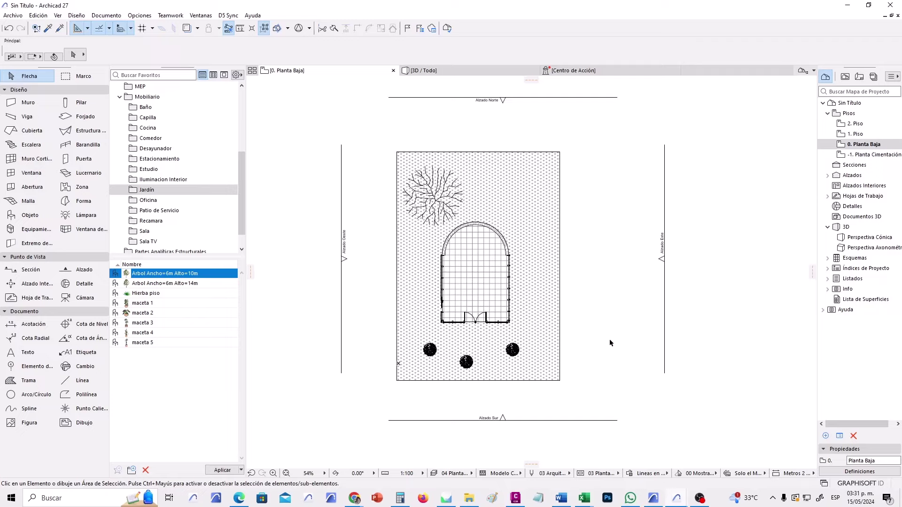
scroll(434, 284, up, 3)
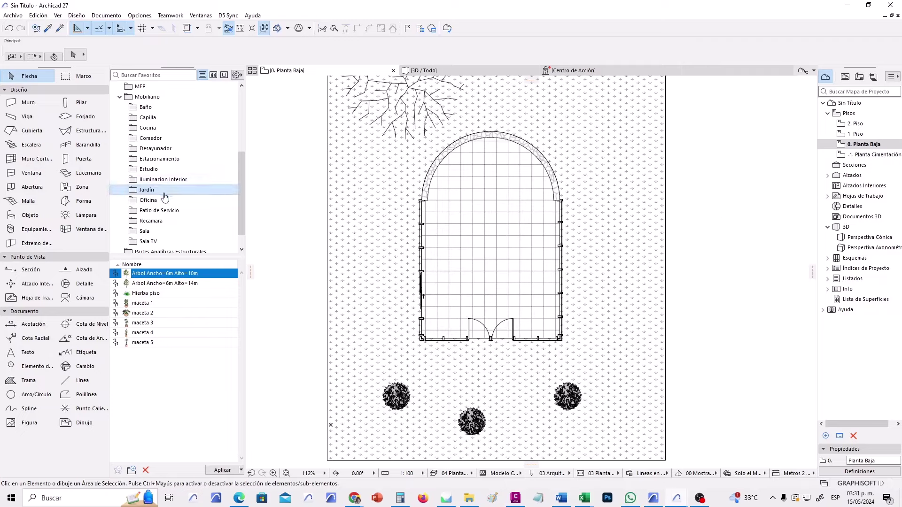
mouse_move(243, 172)
mouse_down()
mouse_move(243, 185)
mouse_move(241, 177)
mouse_up()
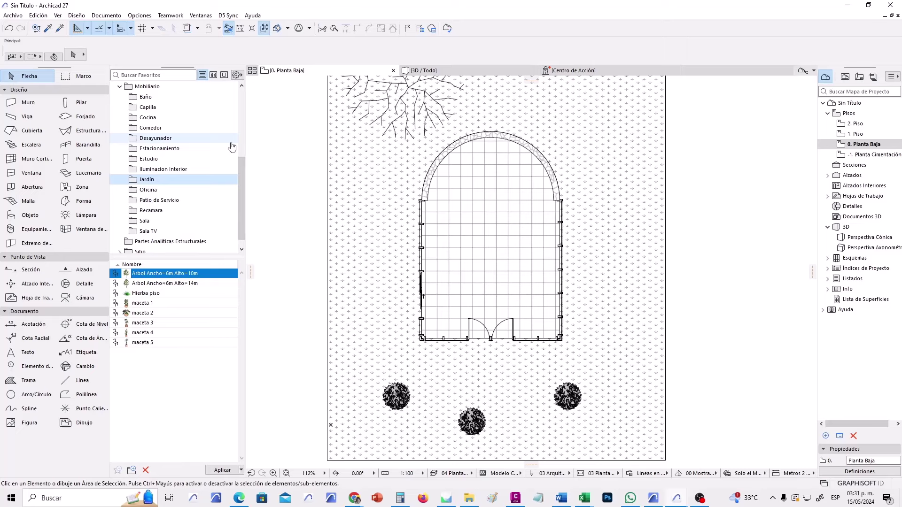
Browse the Capilla favourites (Altar, Sede, Cruz, Cirio) and pick Banca 1.50m.
click(153, 108)
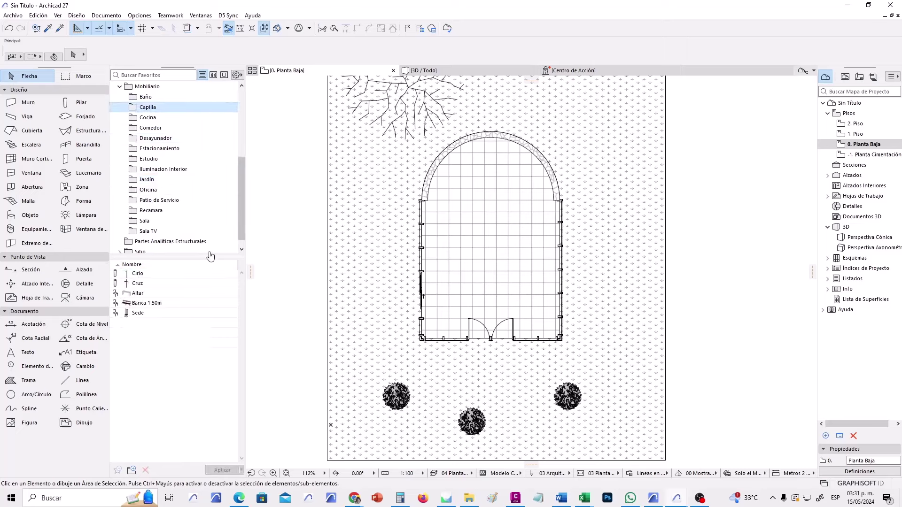
scroll(216, 188, up, 3)
scroll(188, 211, down, 3)
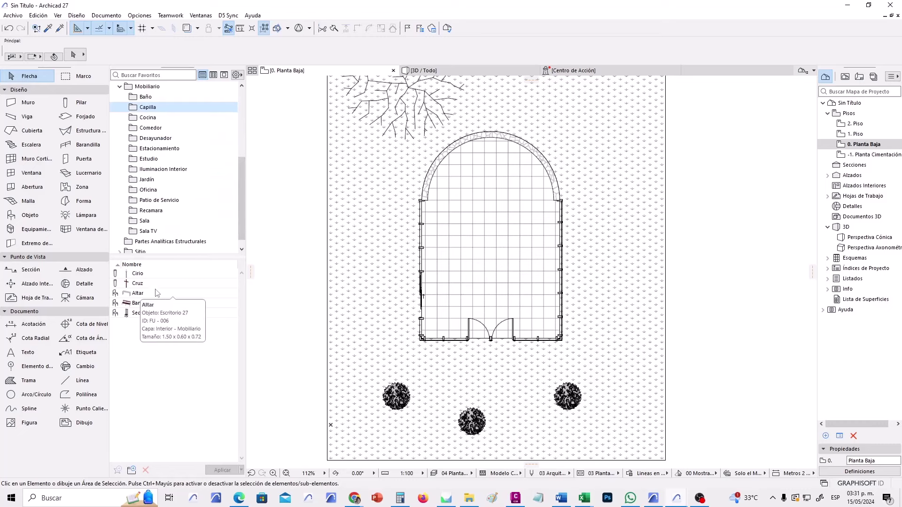
click(140, 293)
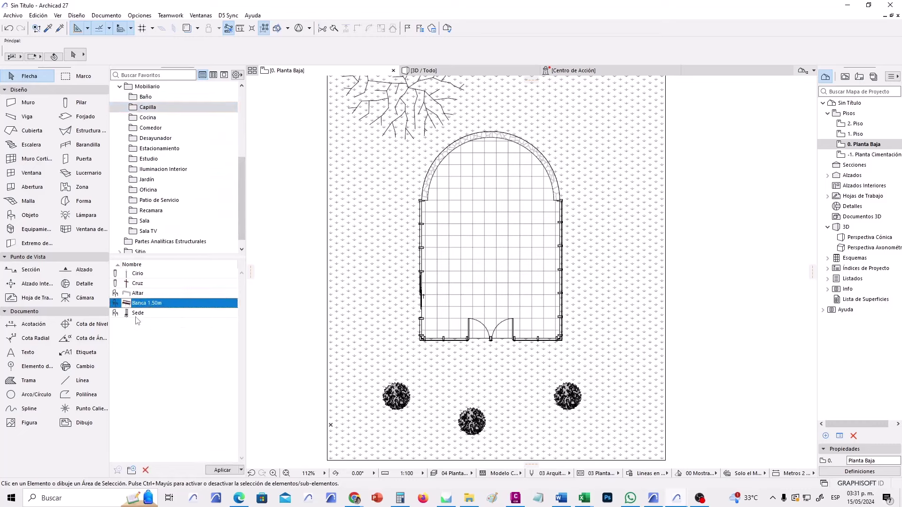
click(134, 314)
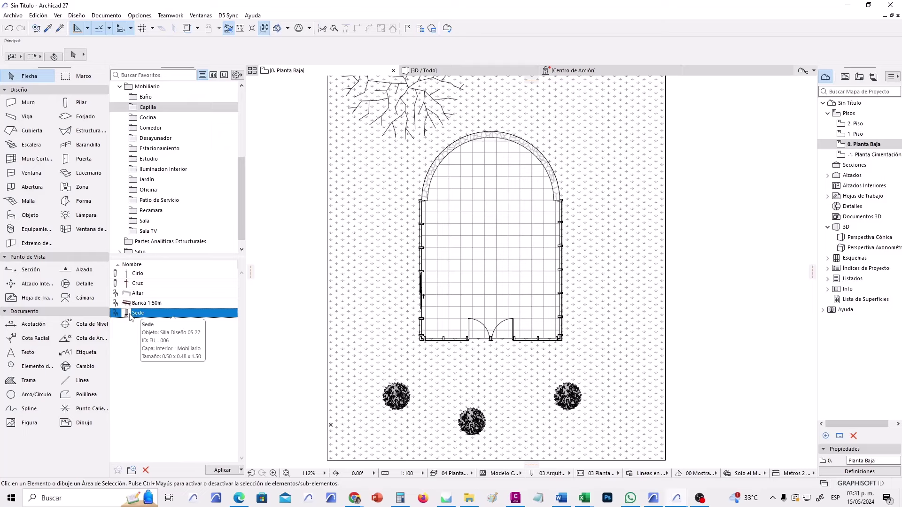
click(150, 284)
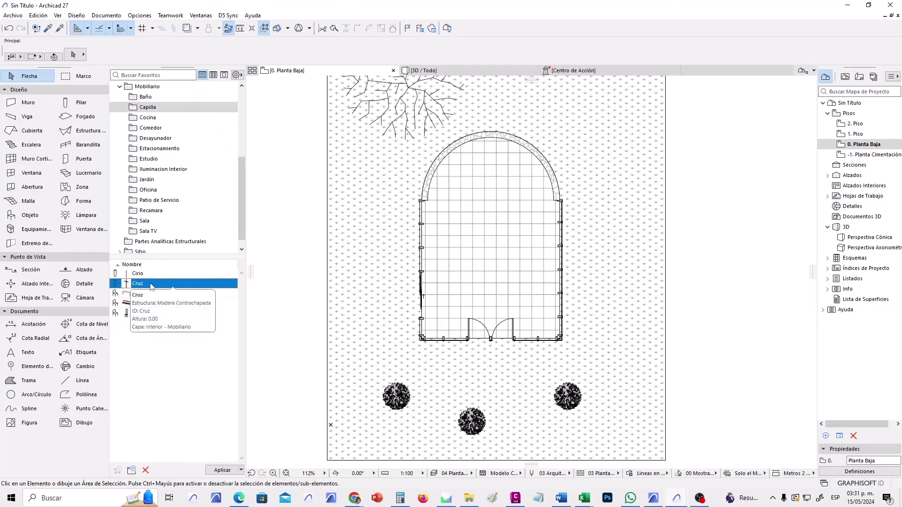
click(149, 275)
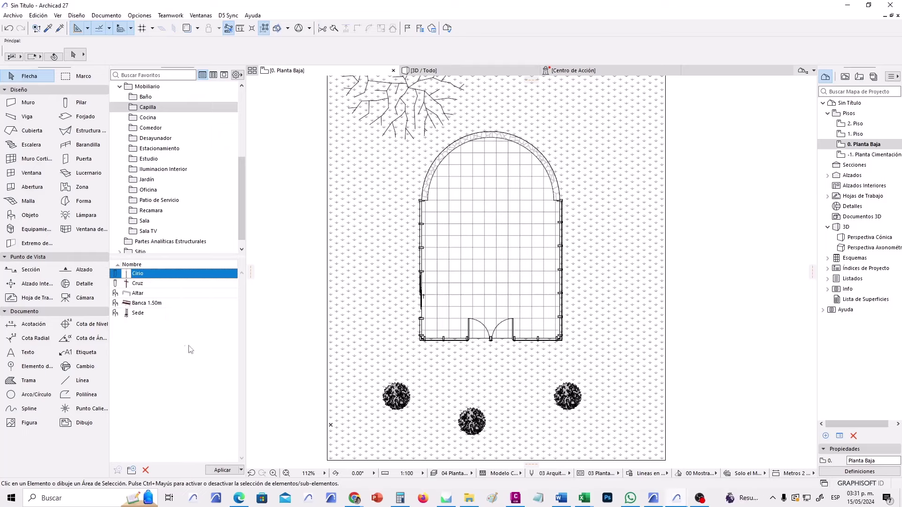
click(144, 305)
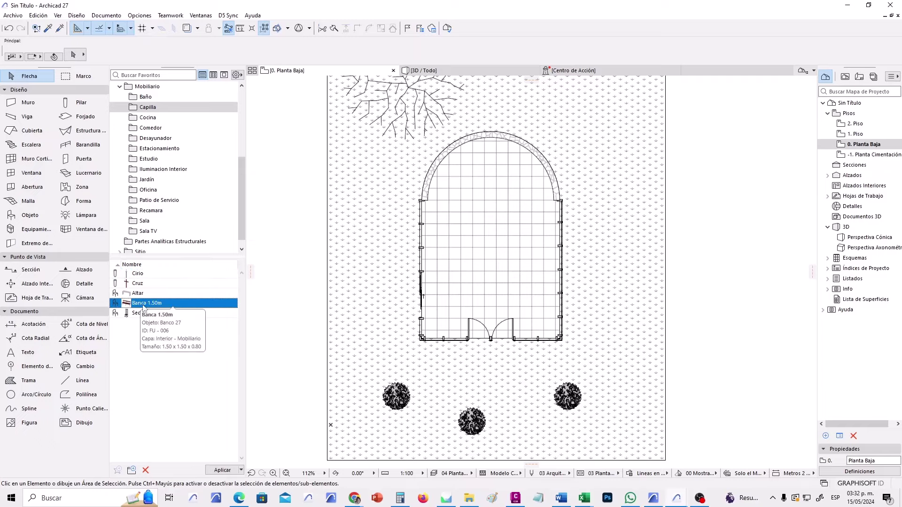
Place a trial Banca 1.50m bench in the chapel, drag it down-left, then delete it.
double_click(142, 306)
scroll(465, 277, up, 5)
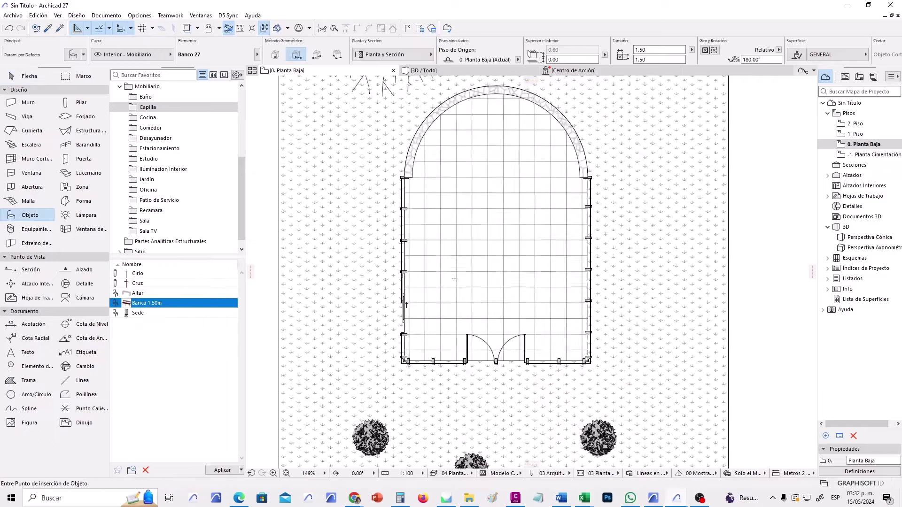
click(498, 284)
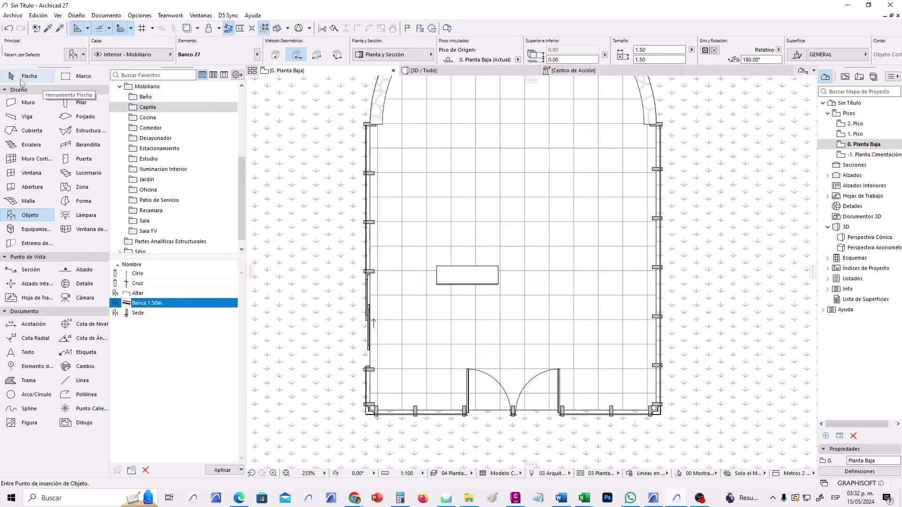
click(23, 76)
click(467, 282)
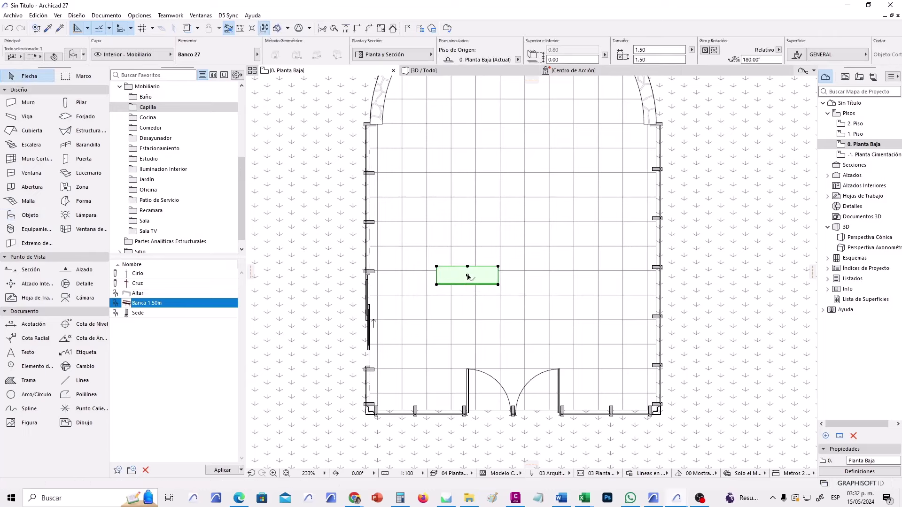
drag(462, 275, 441, 318)
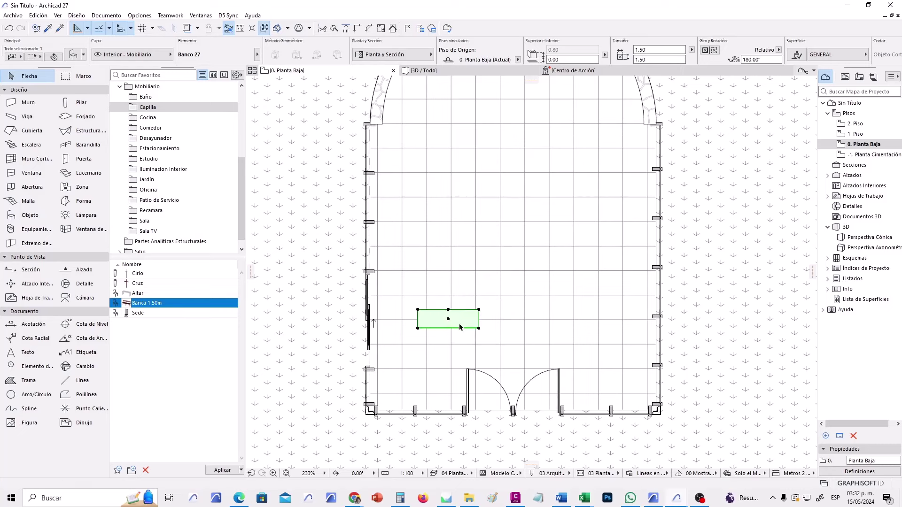
key(Delete)
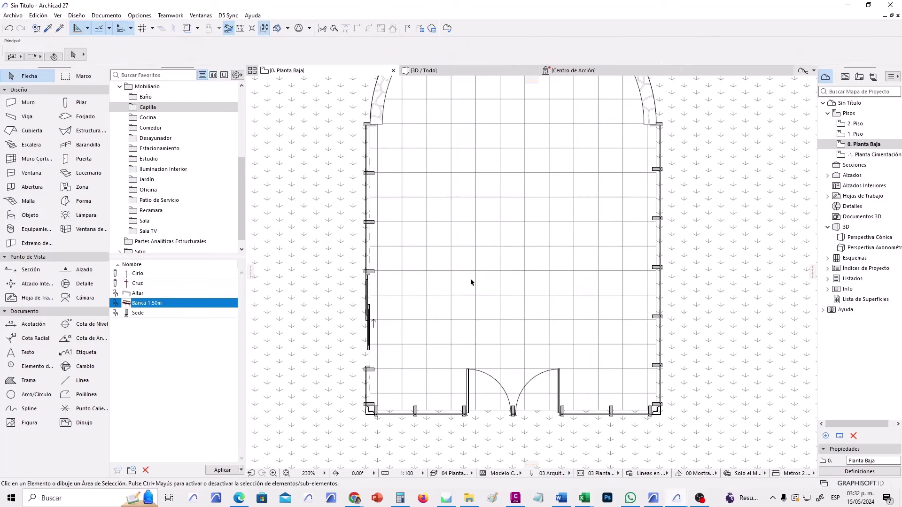
Set object gravity to slab and place the Banca 1.50m bench in the nave.
double_click(210, 302)
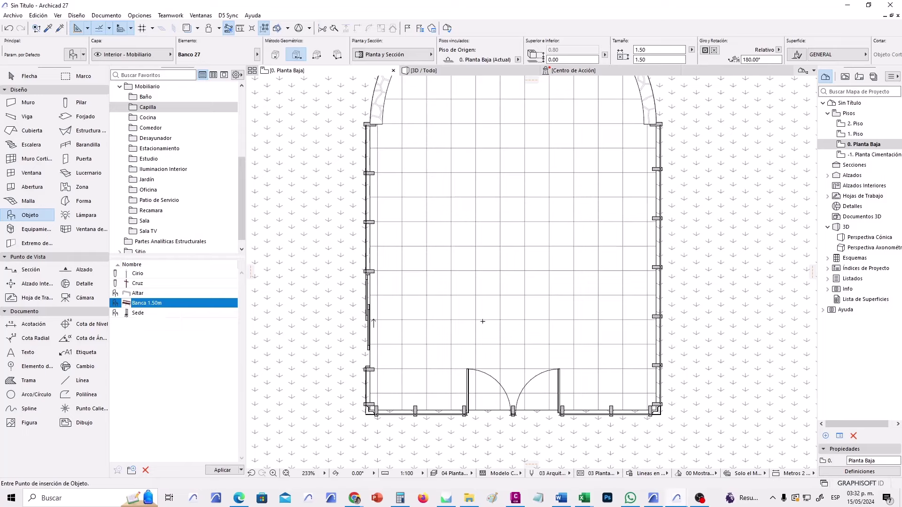
click(219, 30)
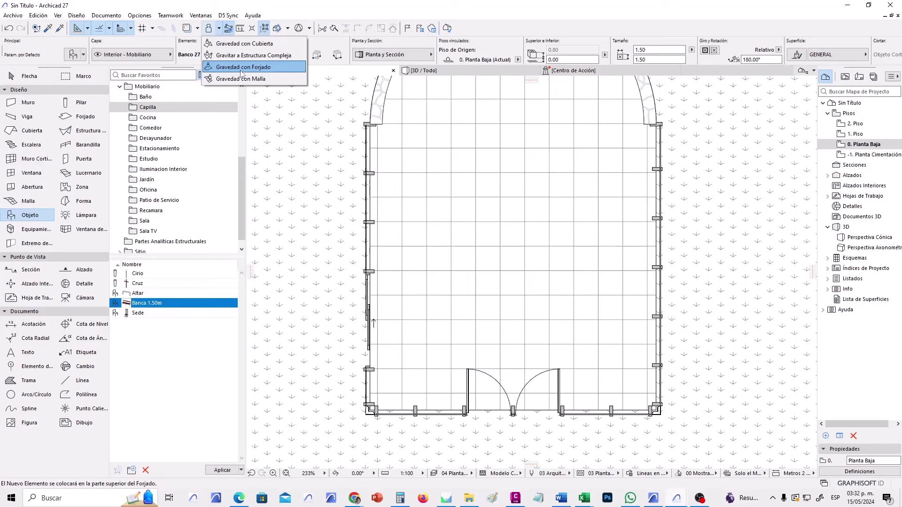
click(241, 73)
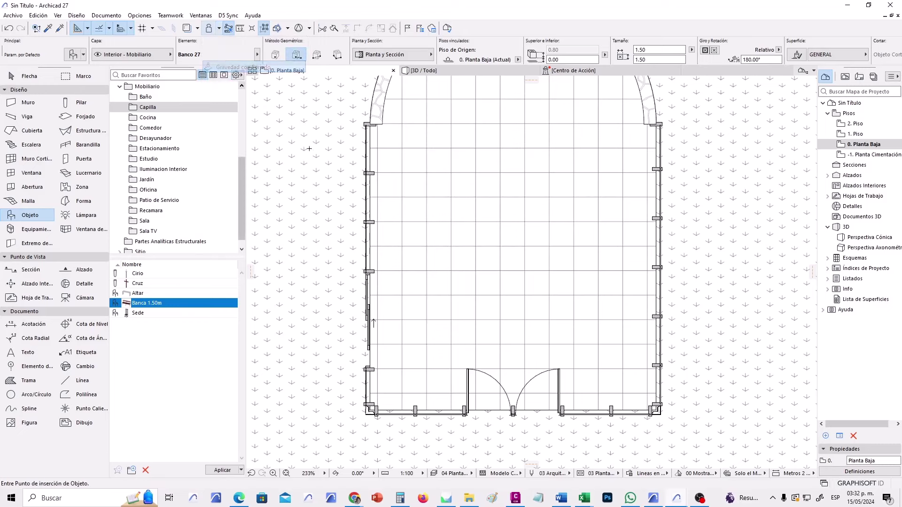
click(452, 320)
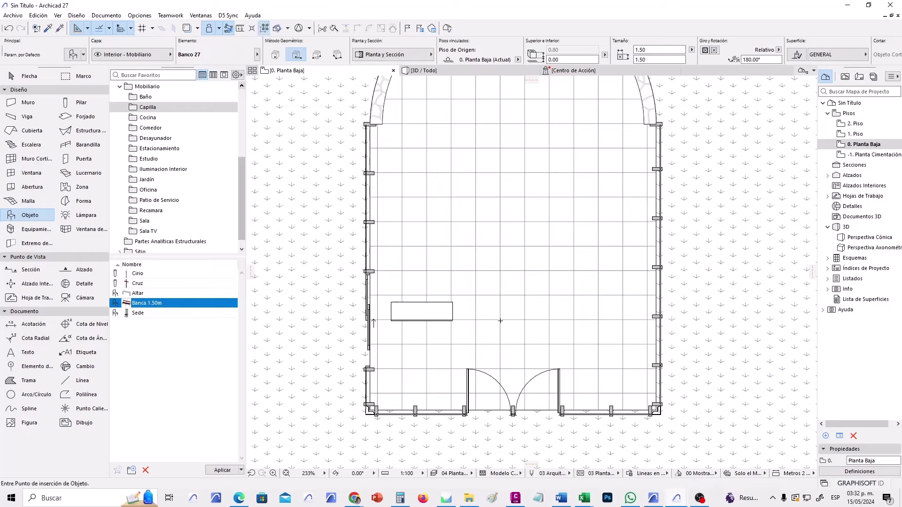
Move the new bench to the right and bring up the Multiply settings.
click(29, 76)
click(411, 316)
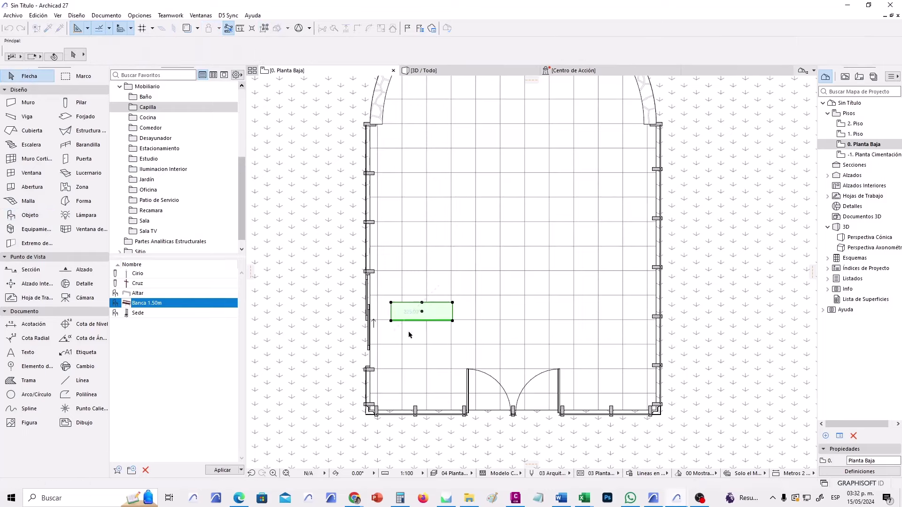
click(424, 312)
drag(424, 314, 455, 313)
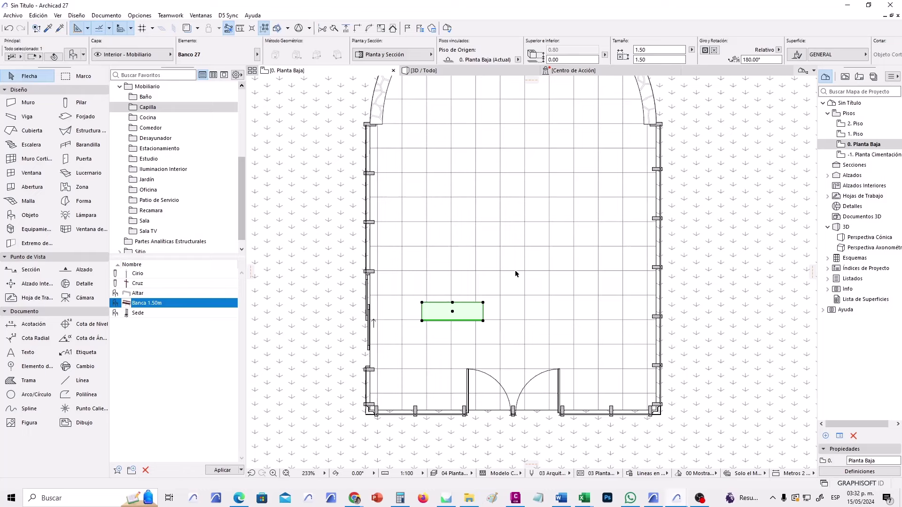
key(ctrl+u)
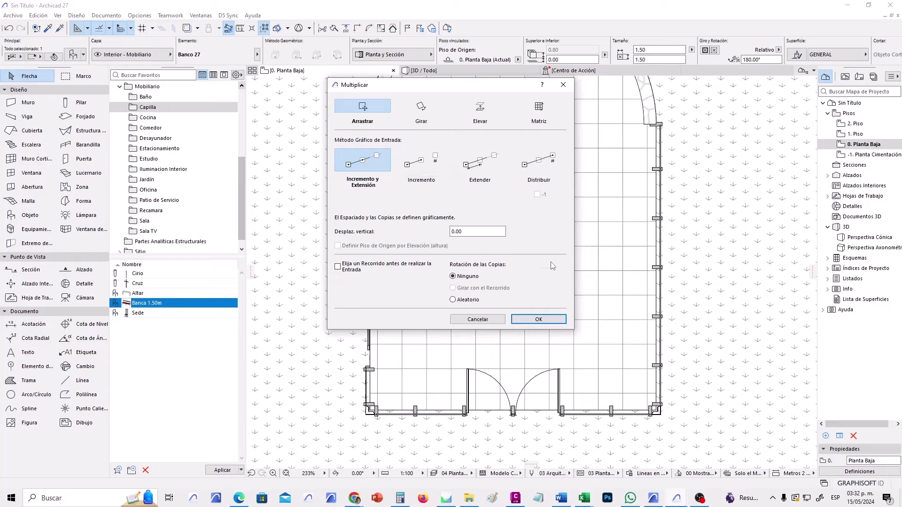
Copy the bench four times up the nave at 0.90 spacing, then marquee-select all five.
click(539, 319)
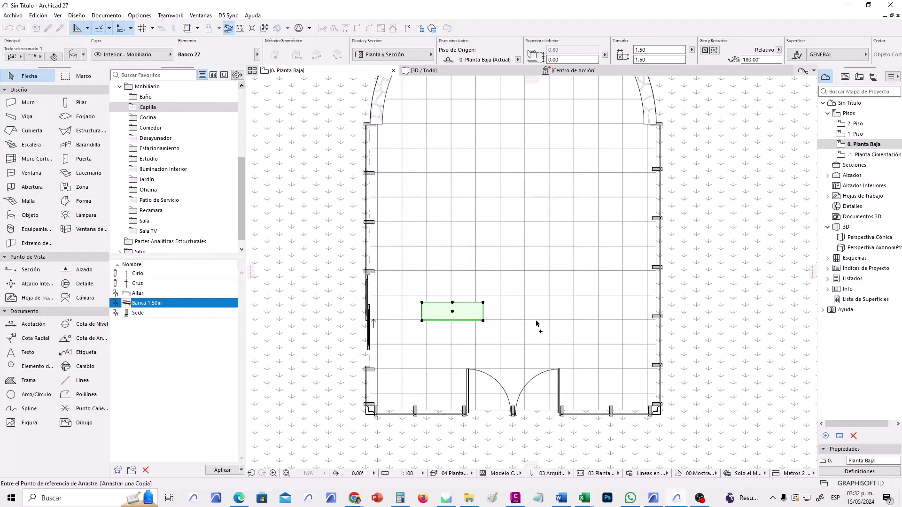
click(483, 321)
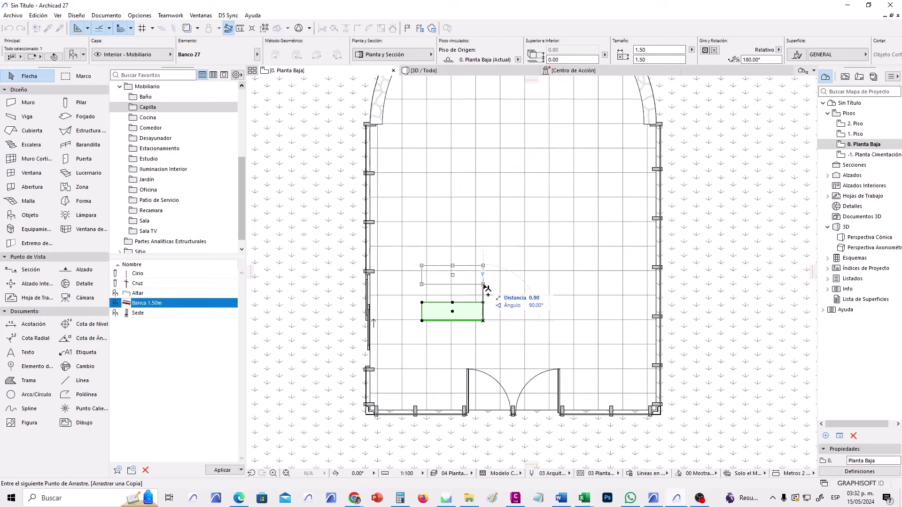
text(.9)
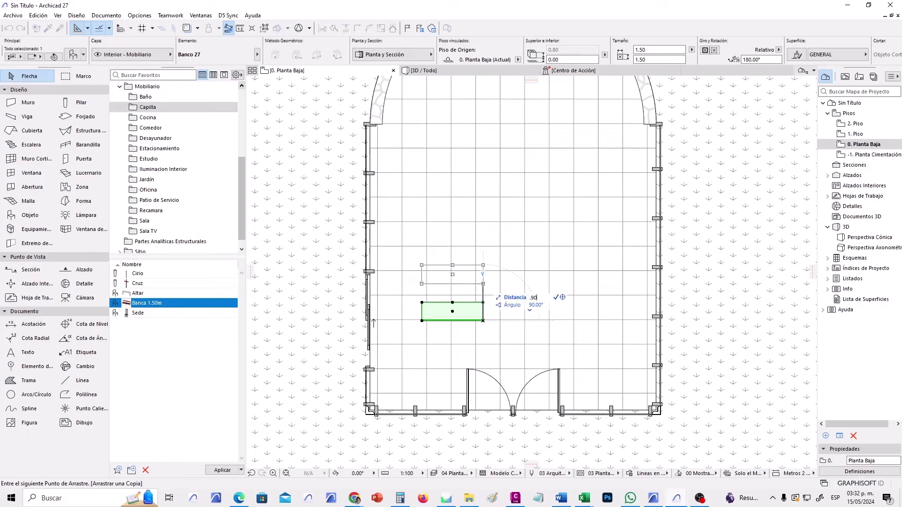
key(Return)
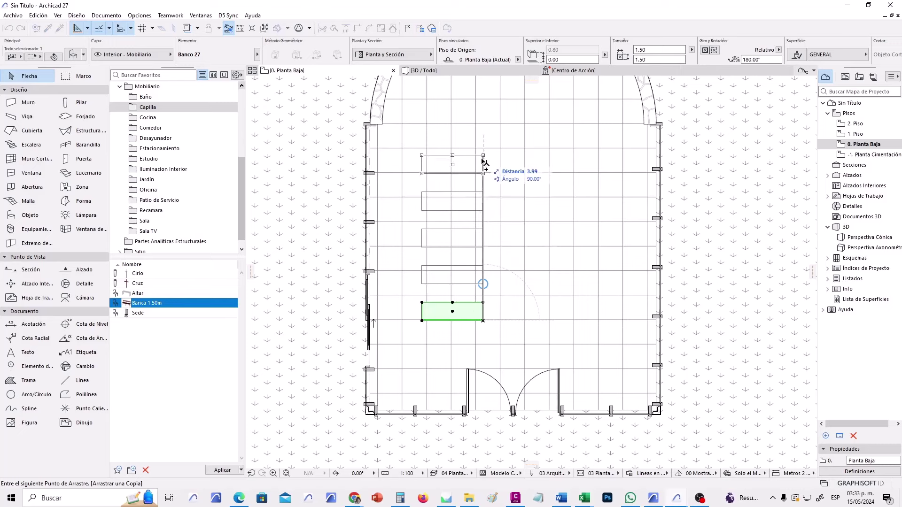
click(482, 164)
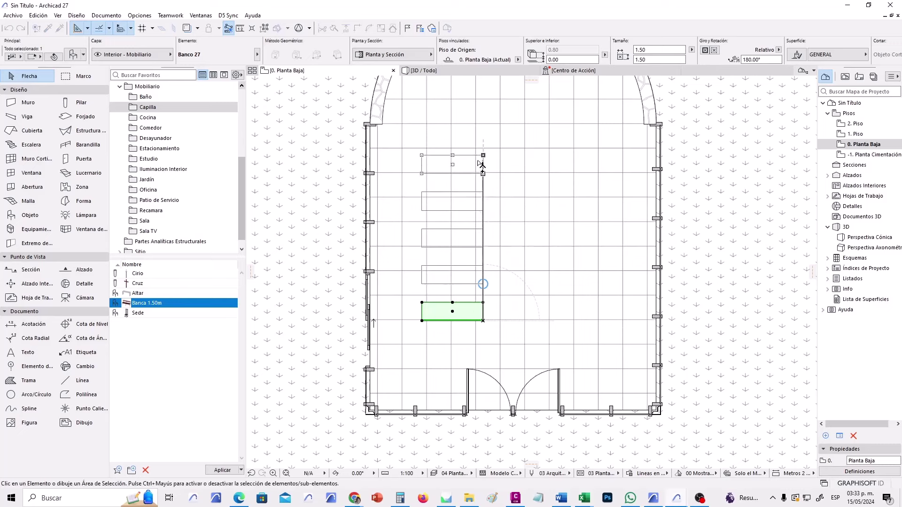
key(Escape)
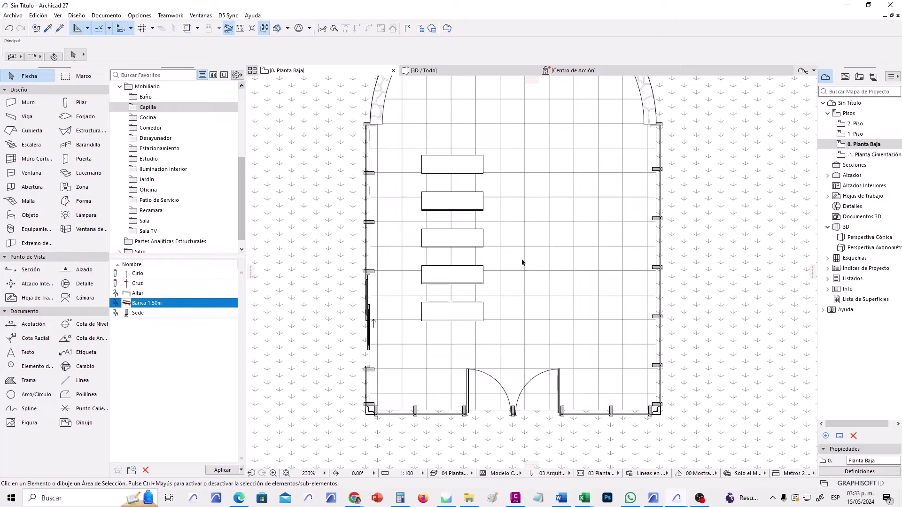
drag(515, 143, 416, 335)
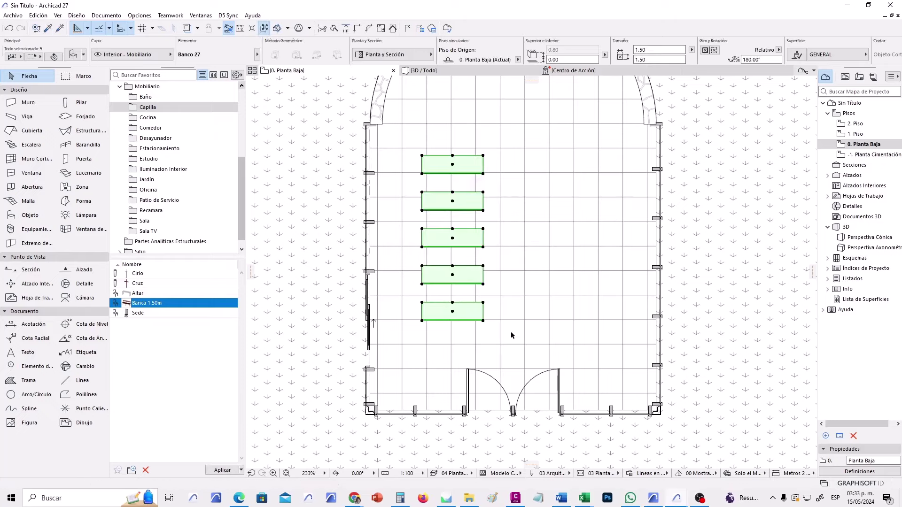
Mirror a copy of the five benches across the axis through the door centre.
right_click(517, 278)
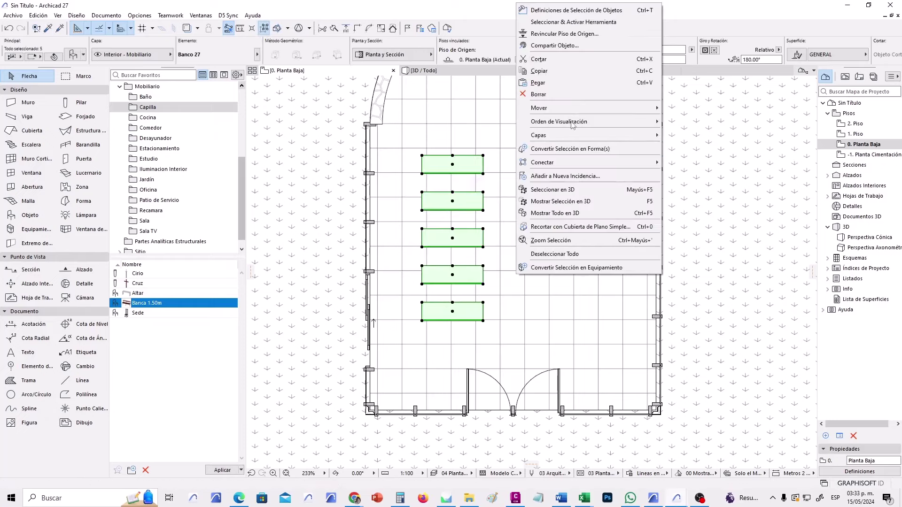
mouse_move(576, 108)
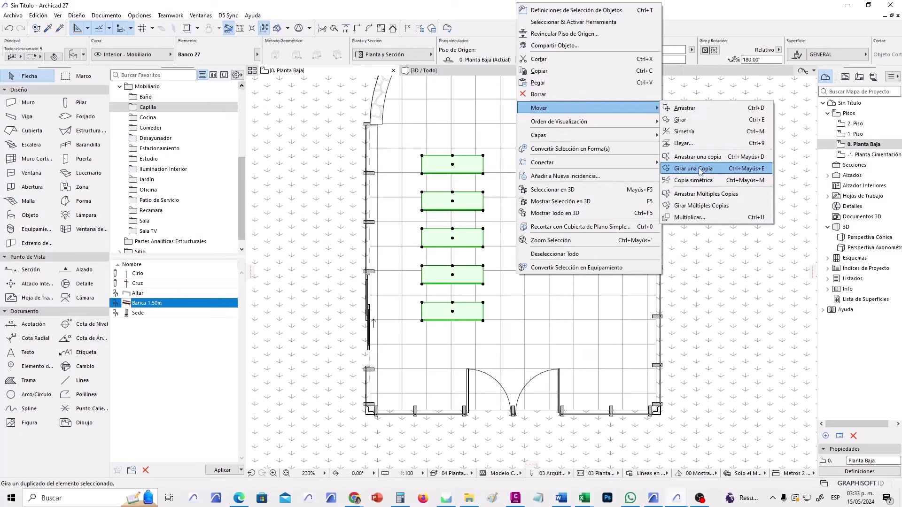
click(689, 182)
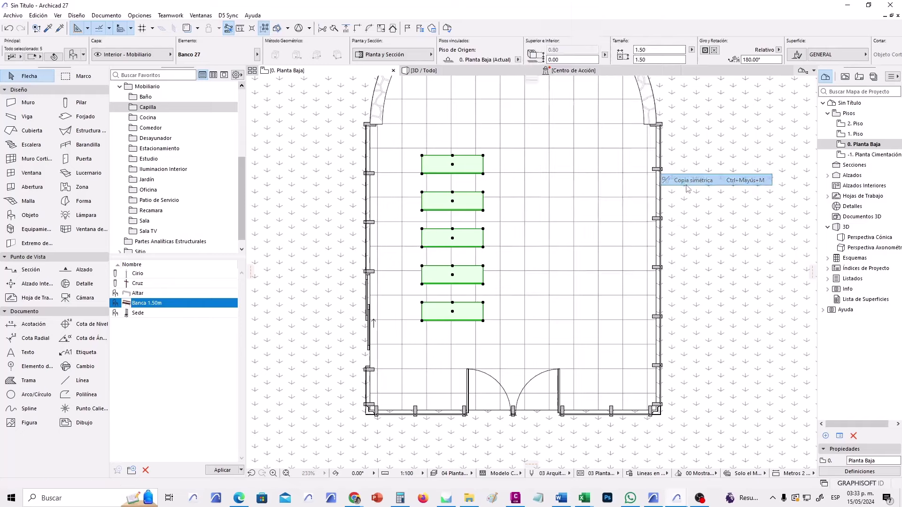
click(513, 413)
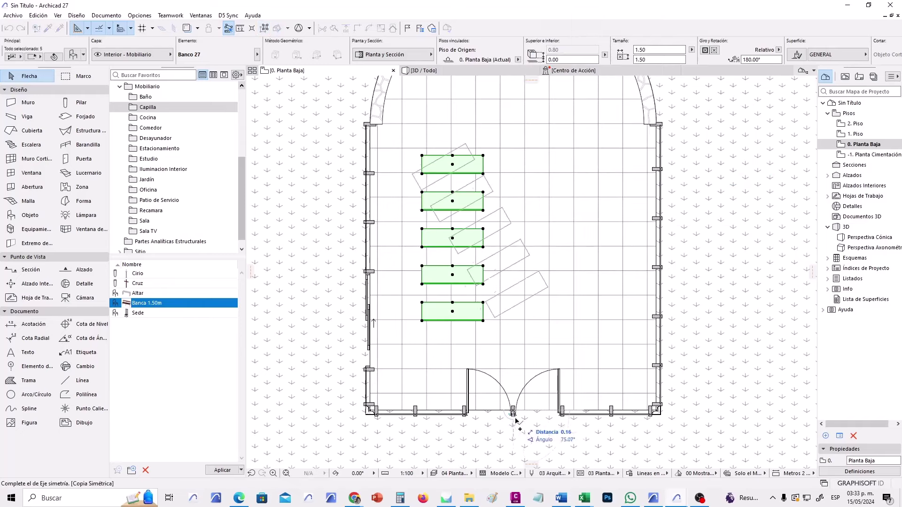
click(516, 450)
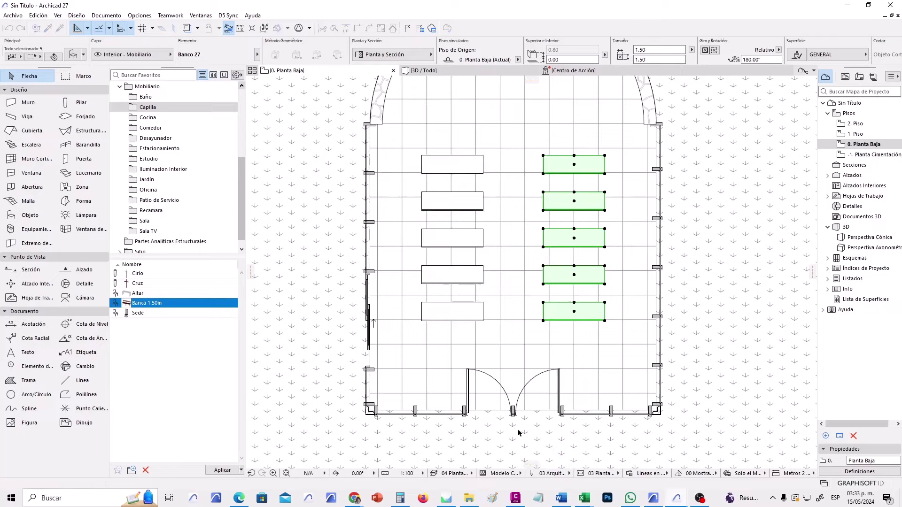
click(506, 345)
scroll(517, 365, down, 2)
scroll(498, 308, up, 1)
scroll(475, 210, up, 2)
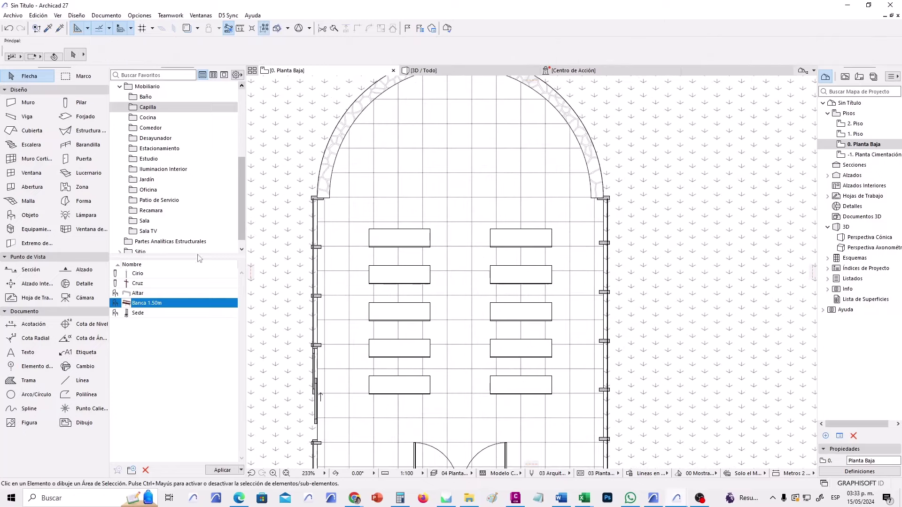
Place the Altar favourite near the apse using the rotated placement method.
click(133, 294)
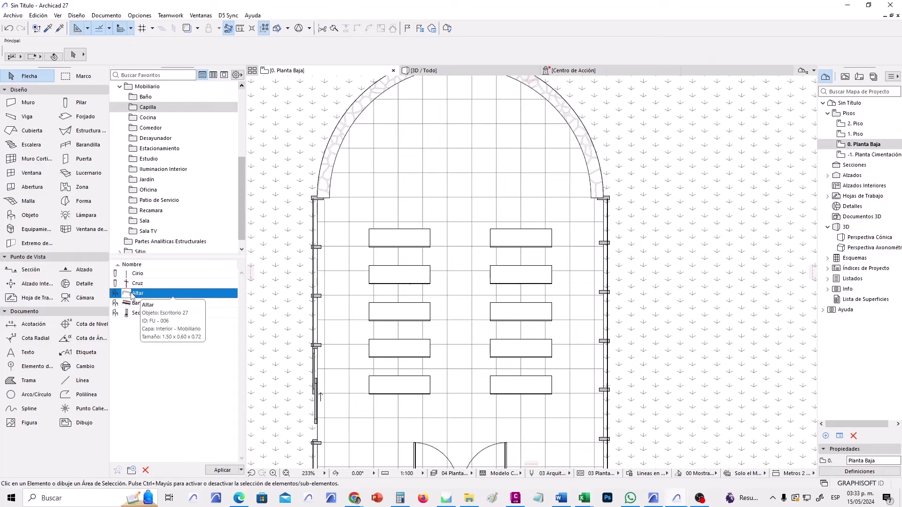
double_click(133, 295)
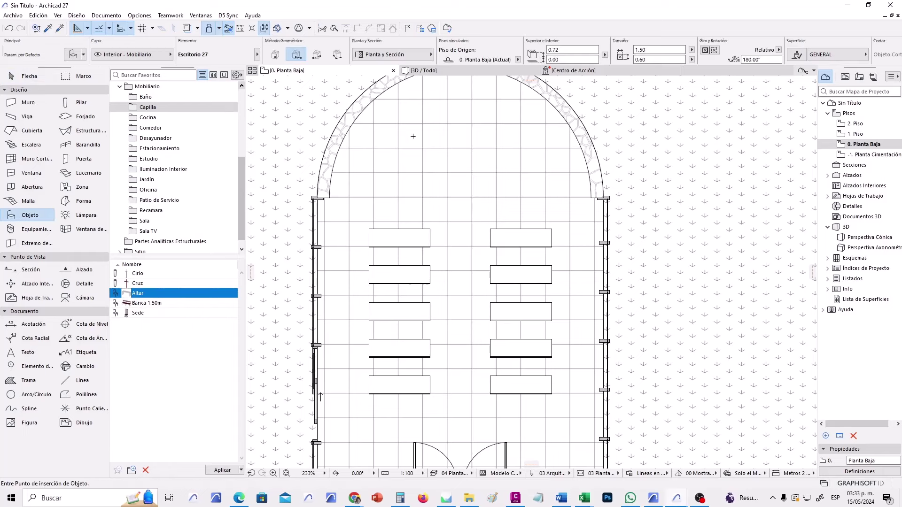
click(296, 56)
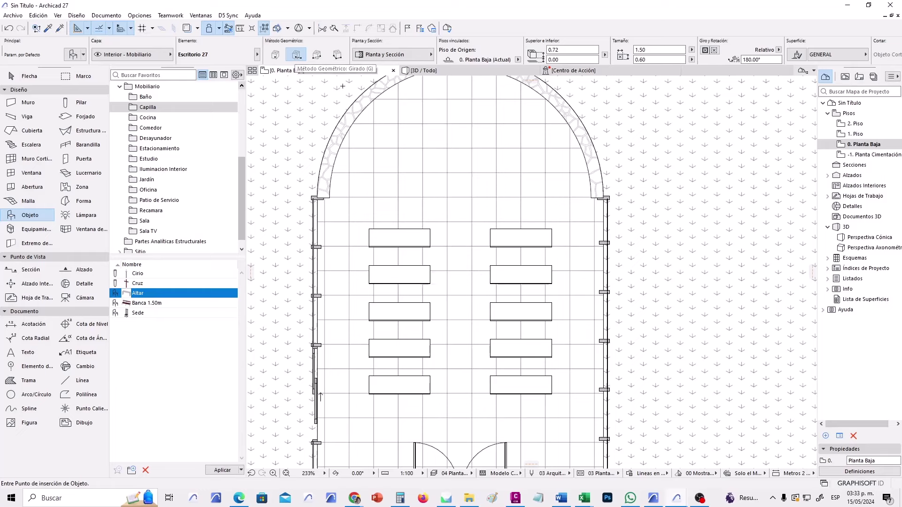
click(458, 185)
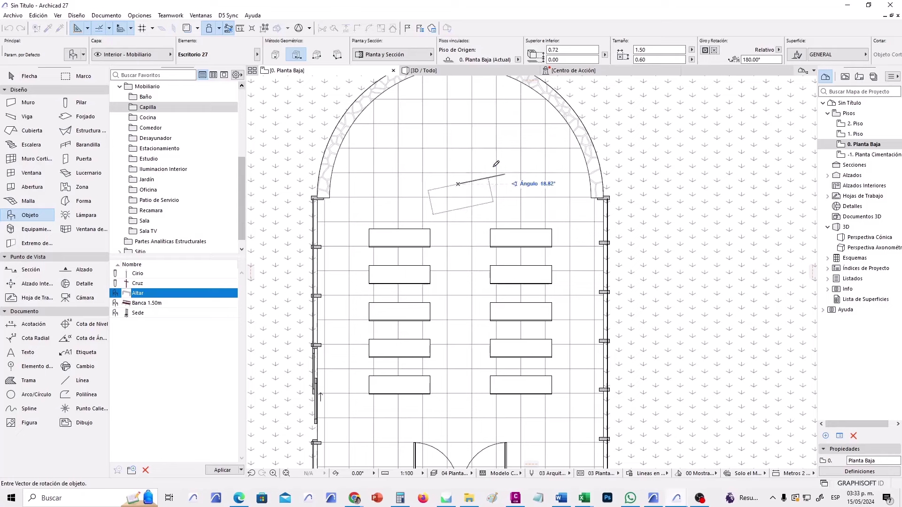
click(410, 184)
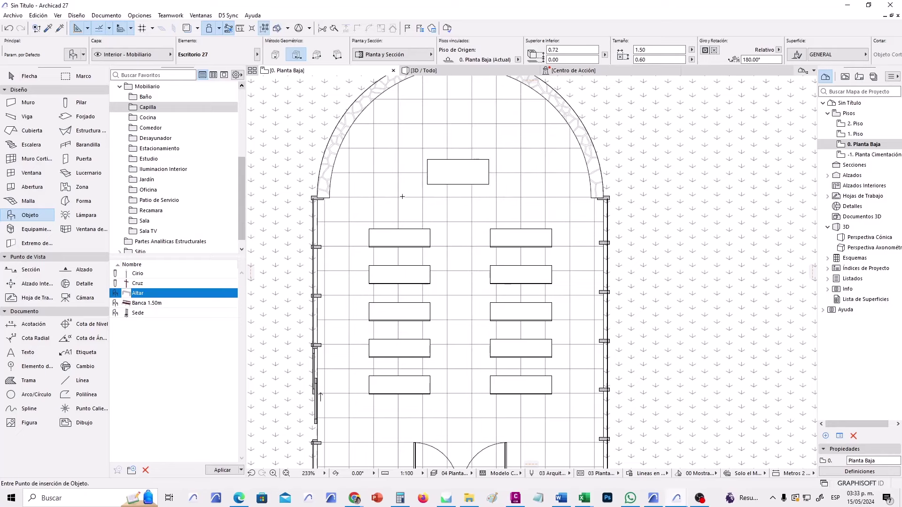
Place the Sede chair behind the altar.
middle_drag(404, 199, 417, 217)
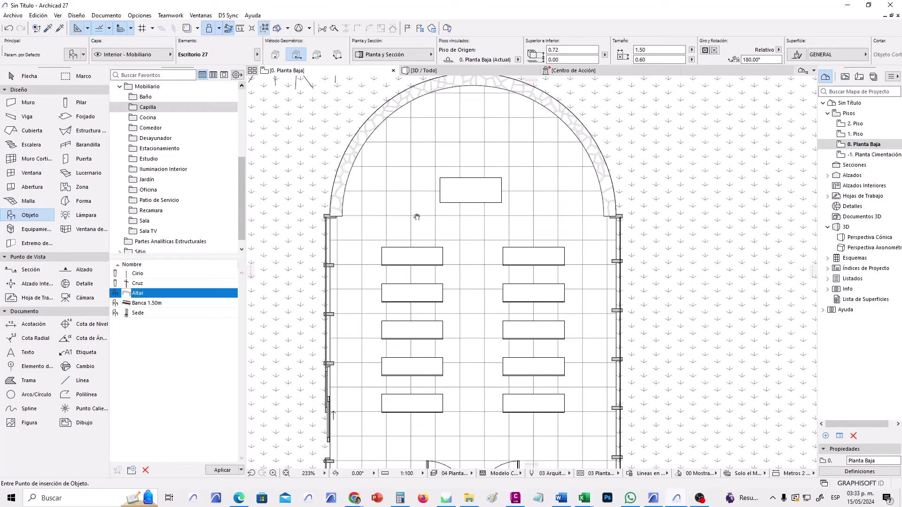
click(138, 313)
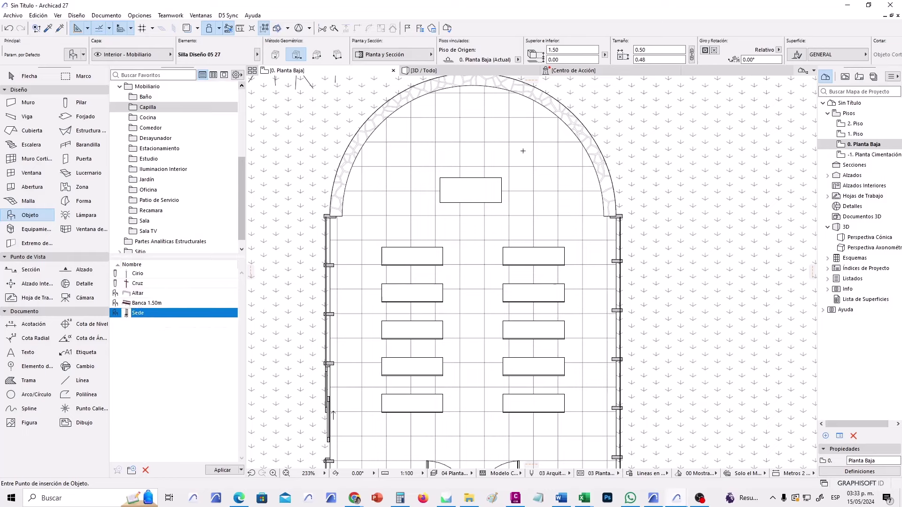
click(522, 142)
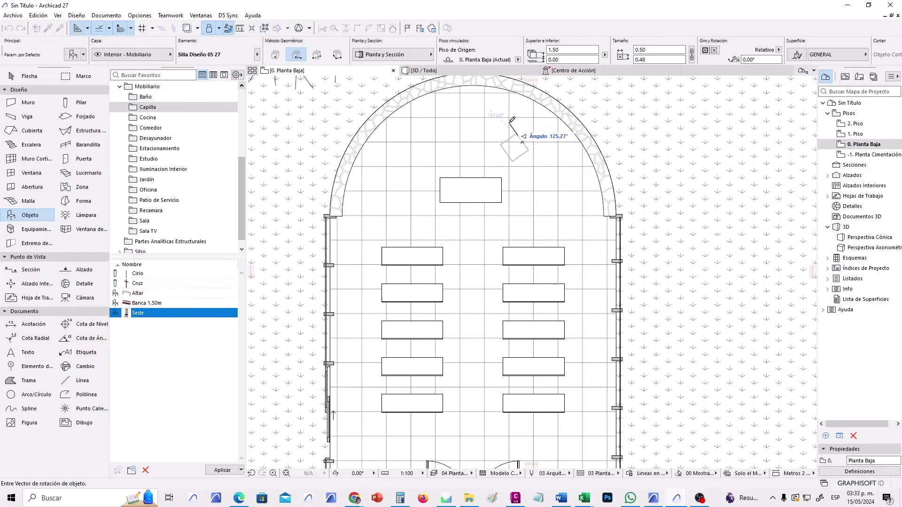
click(490, 140)
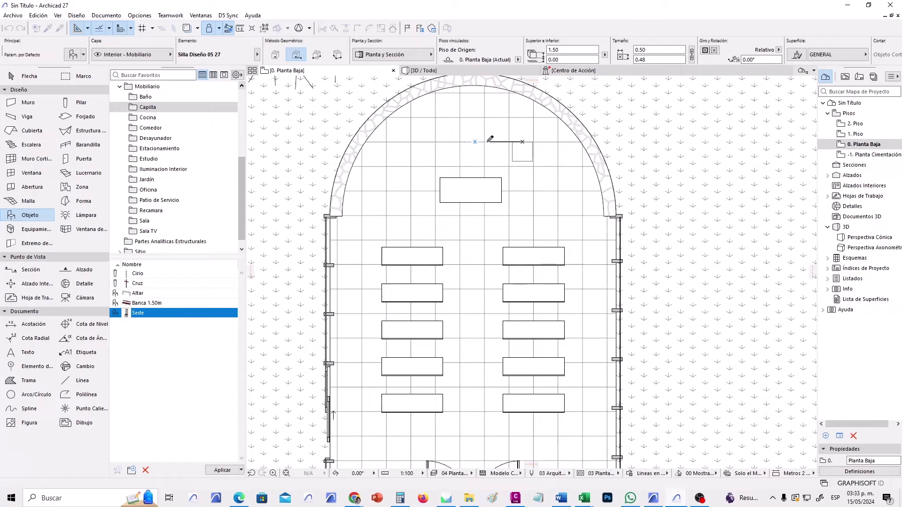
Rotate the Sede chair 180° using the pet palette.
click(26, 76)
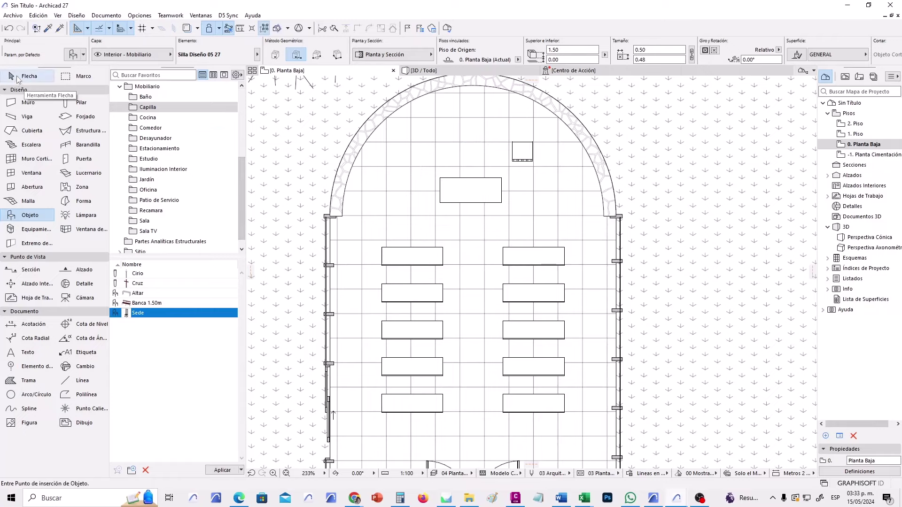
click(532, 142)
scroll(530, 141, up, 5)
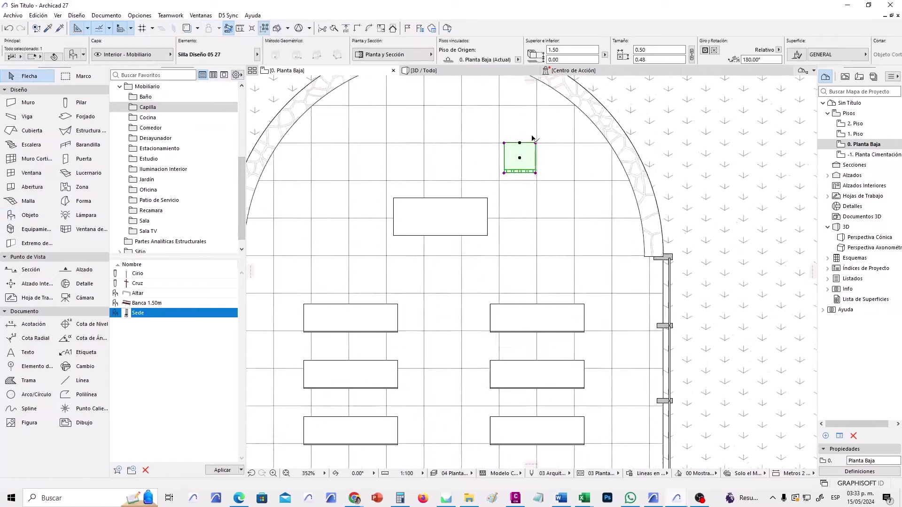
click(513, 167)
click(572, 123)
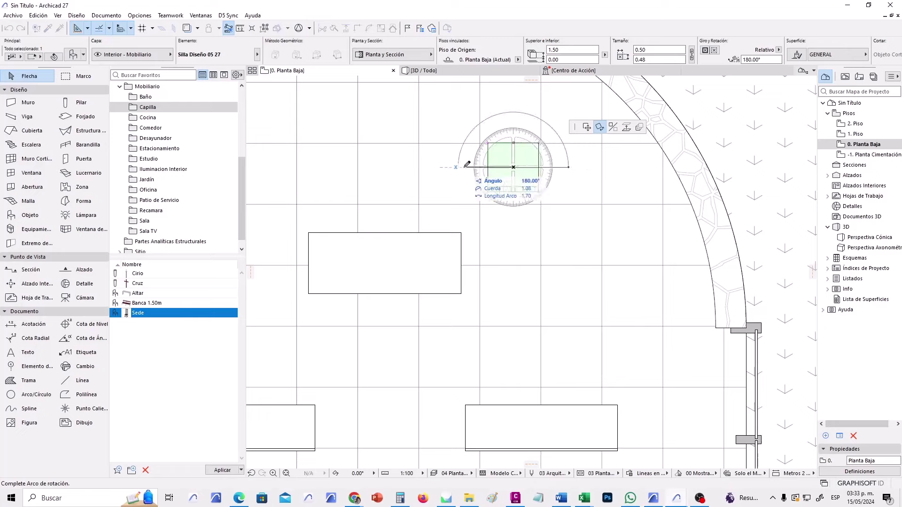
click(491, 170)
click(523, 245)
scroll(531, 255, down, 4)
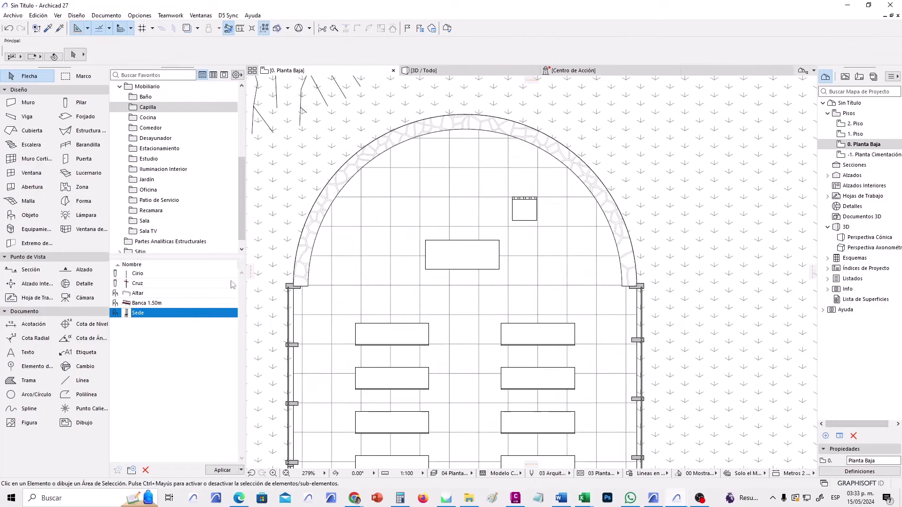
Place the Cruz at the top of the apse and a Cirio candle beside the altar, then view 3D.
double_click(137, 283)
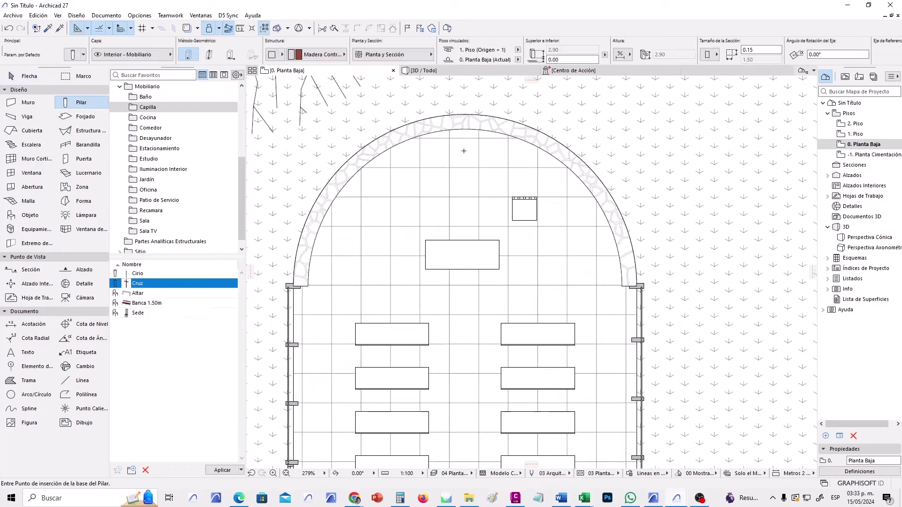
click(462, 149)
double_click(137, 274)
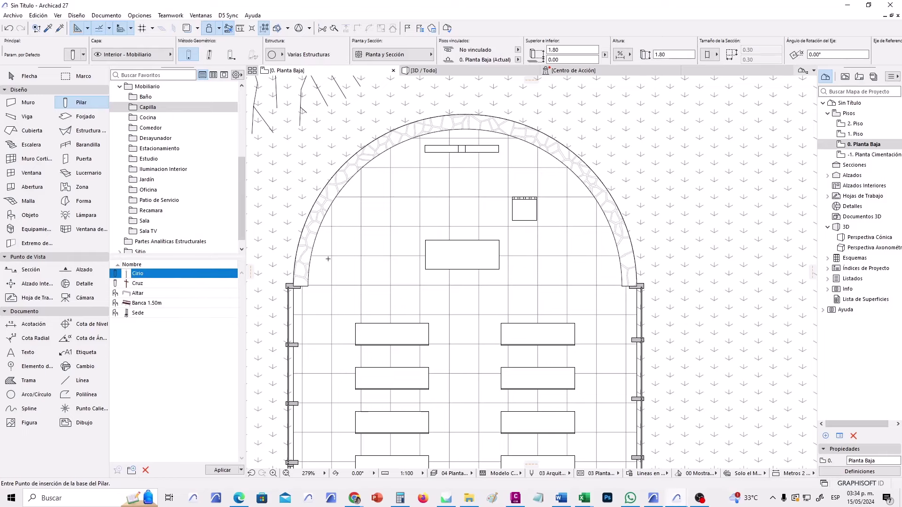
click(396, 256)
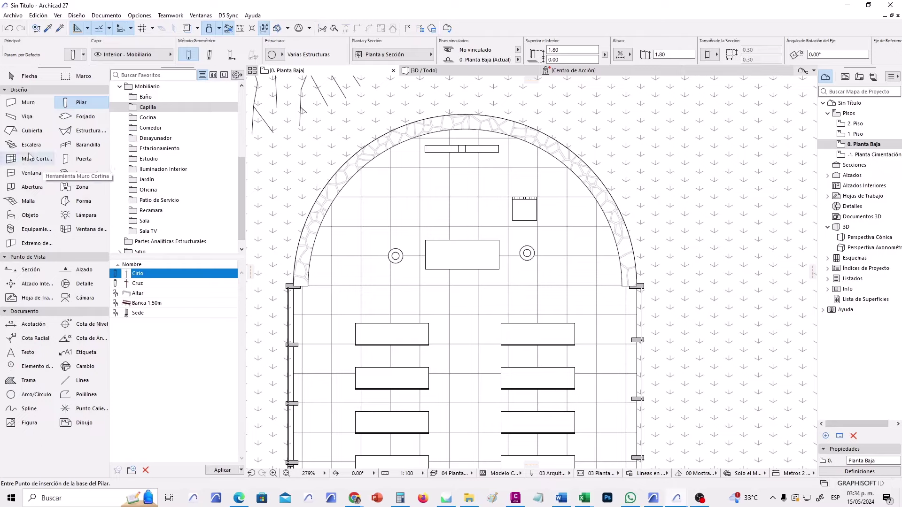
scroll(312, 164, down, 3)
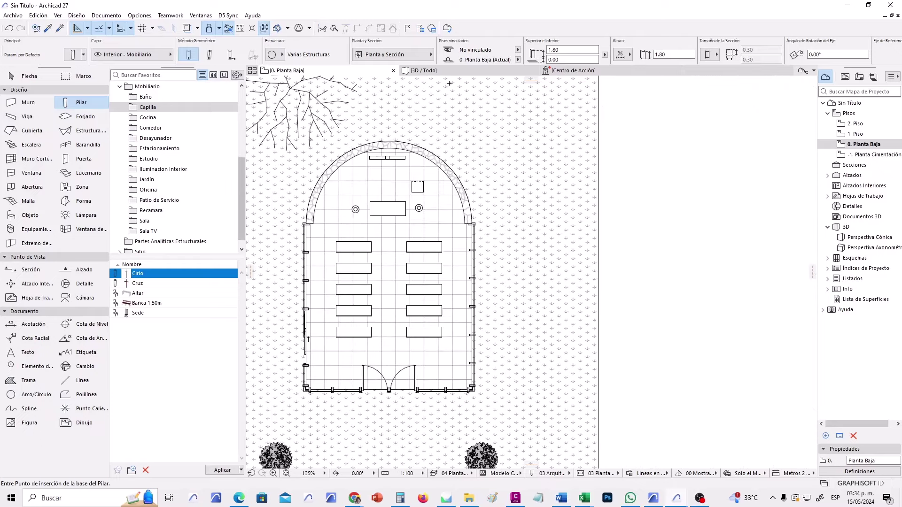
key(F3)
Zoom into the 3D interior and select the right-hand Cirio candle stand.
scroll(514, 312, up, 10)
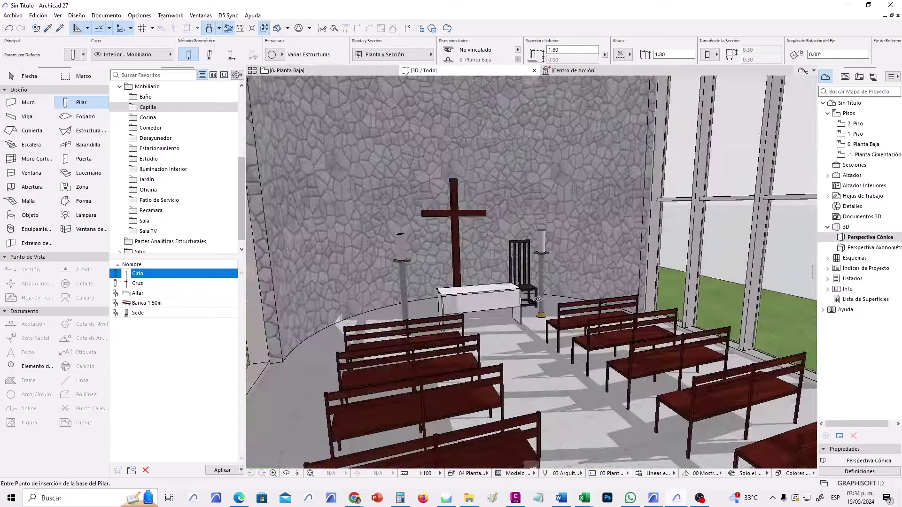
scroll(532, 280, up, 5)
scroll(532, 281, up, 5)
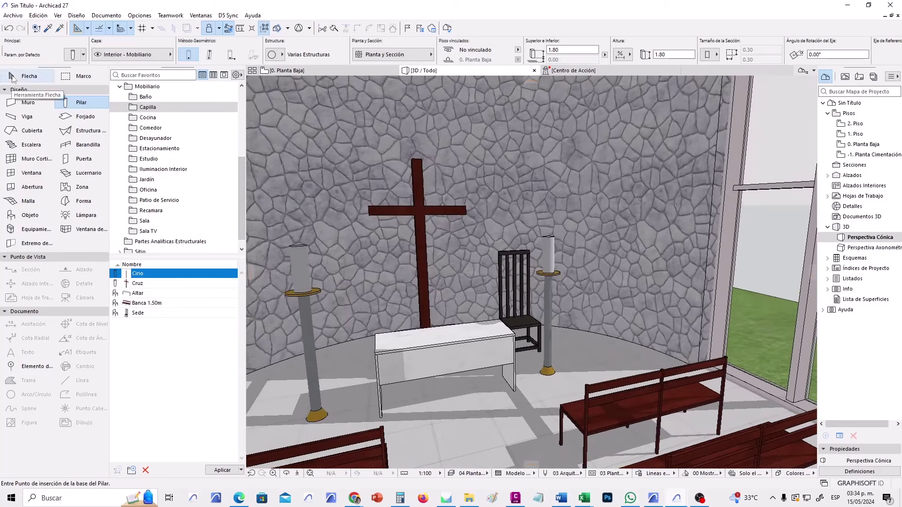
click(29, 76)
click(549, 240)
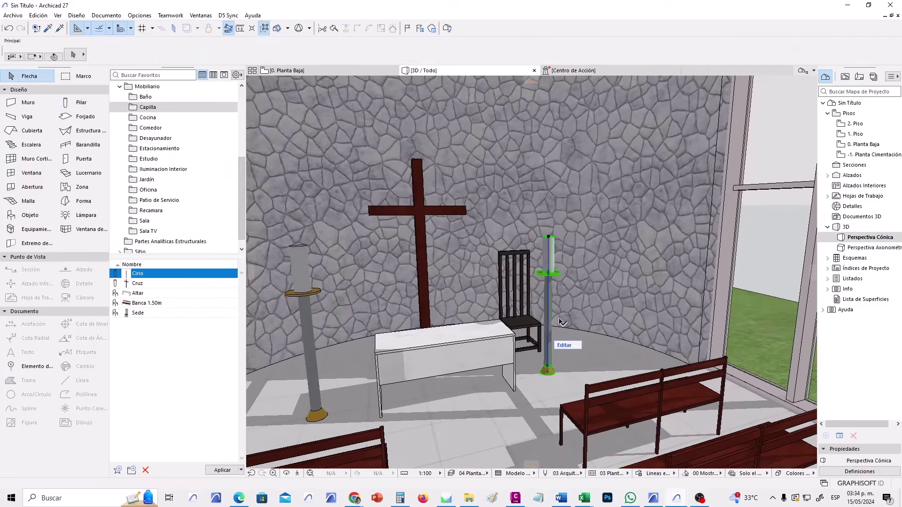
Inspect the candle's Segment structure layers (Yeso, Madera Contrachapada, Metal - Acero), then cancel.
click(73, 54)
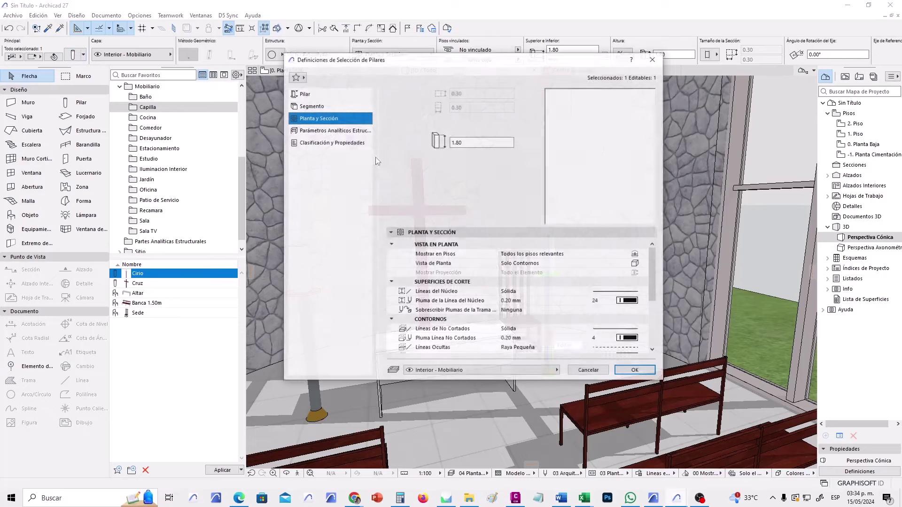
click(337, 106)
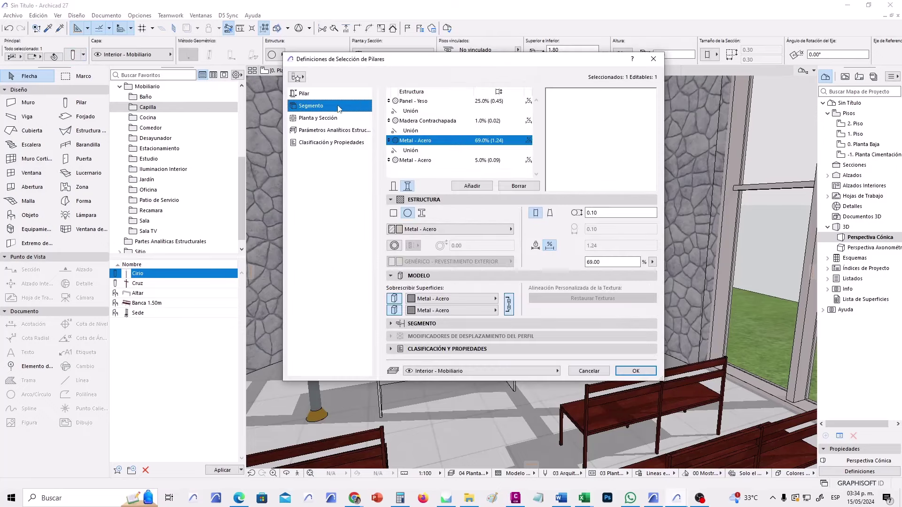
click(420, 102)
click(458, 122)
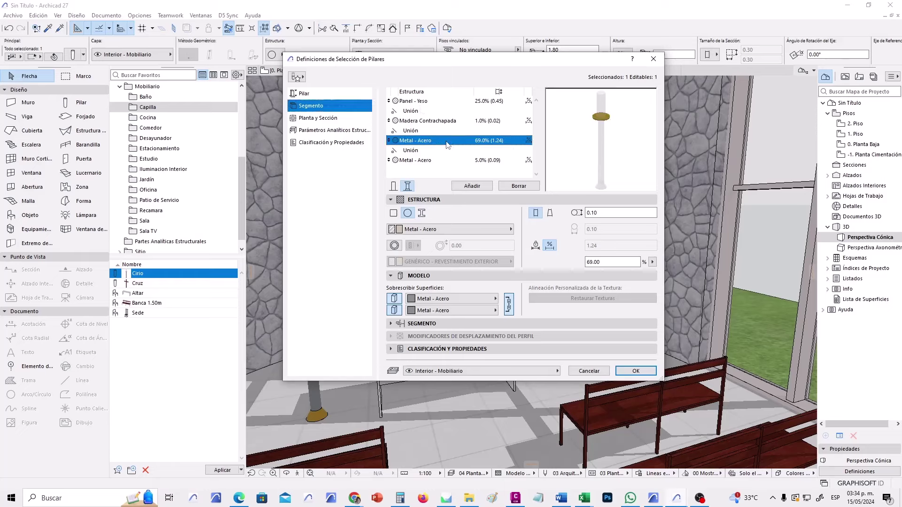
click(454, 141)
click(445, 160)
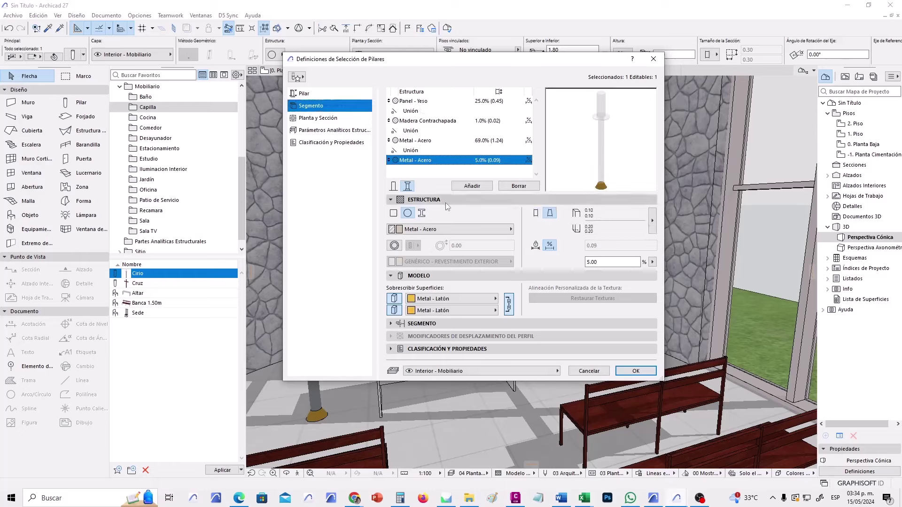
click(588, 370)
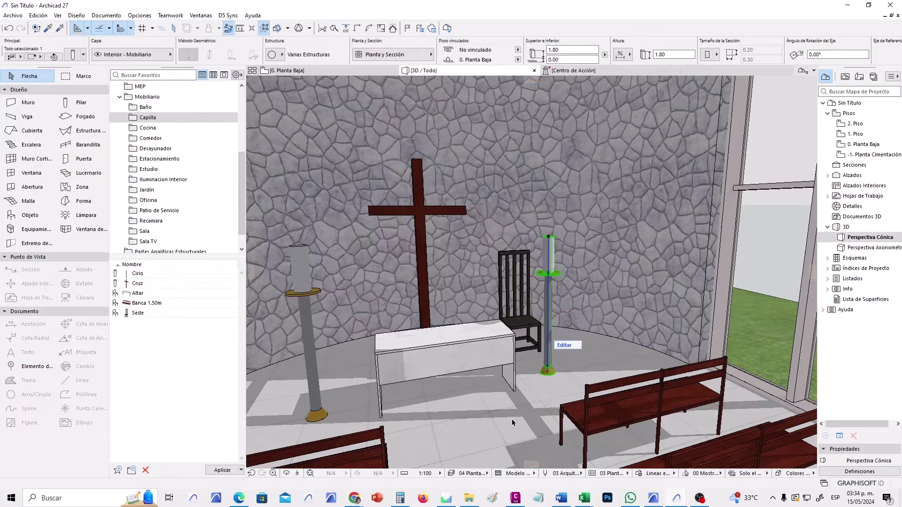
Orbit the 3D view around the altar, check the cross, and zoom out.
shift+middle_drag(596, 362, 559, 331)
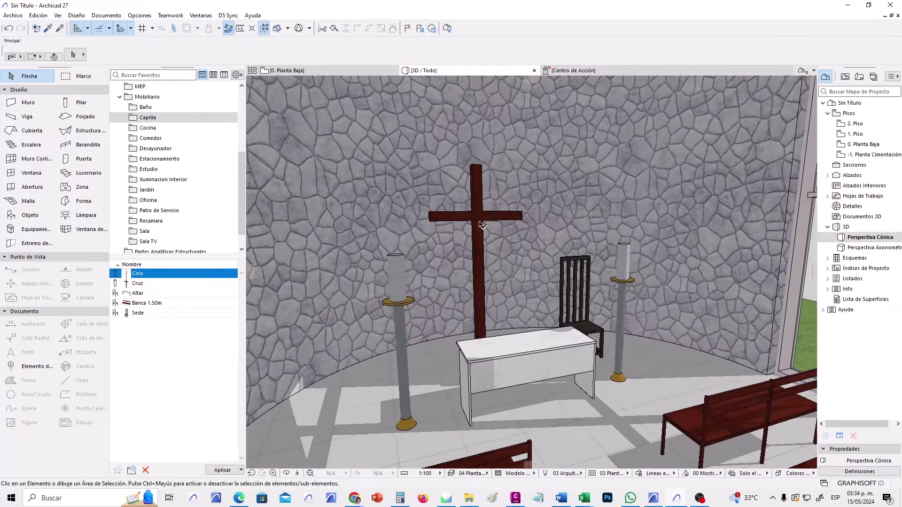
click(482, 225)
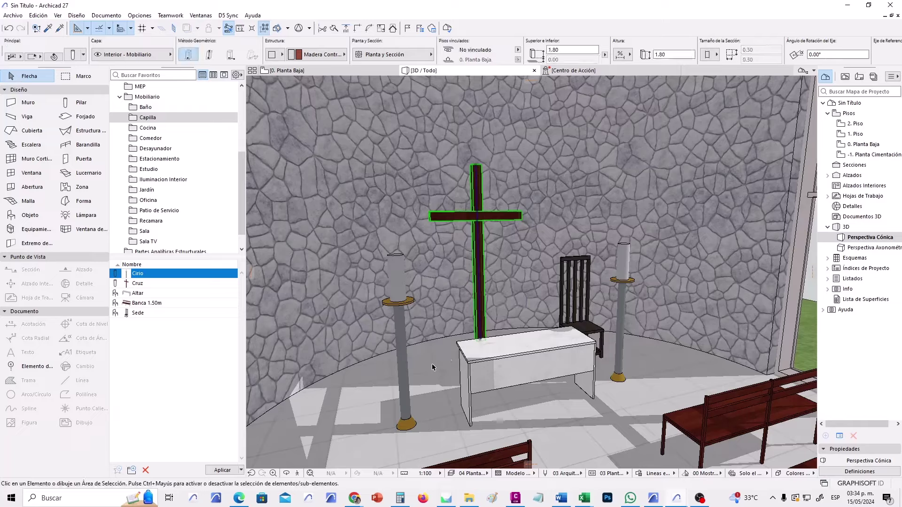
key(Escape)
scroll(434, 312, down, 10)
scroll(430, 218, down, 5)
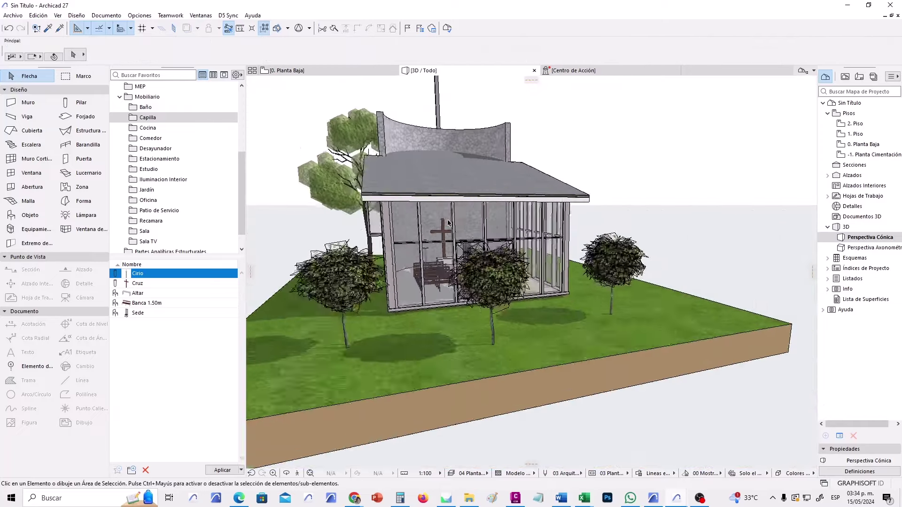
On the 0. Planta Baja plan, add a 'Capilla' text label below the pews.
click(347, 71)
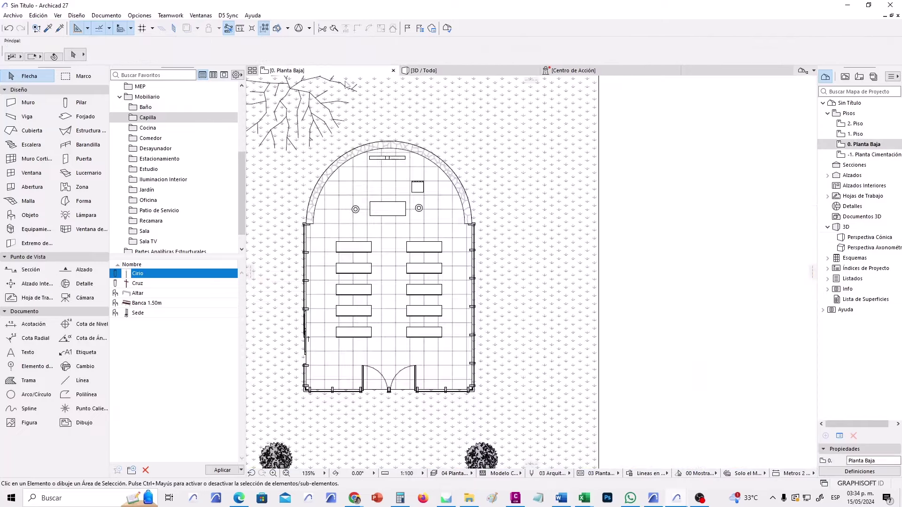
middle_drag(558, 243, 563, 241)
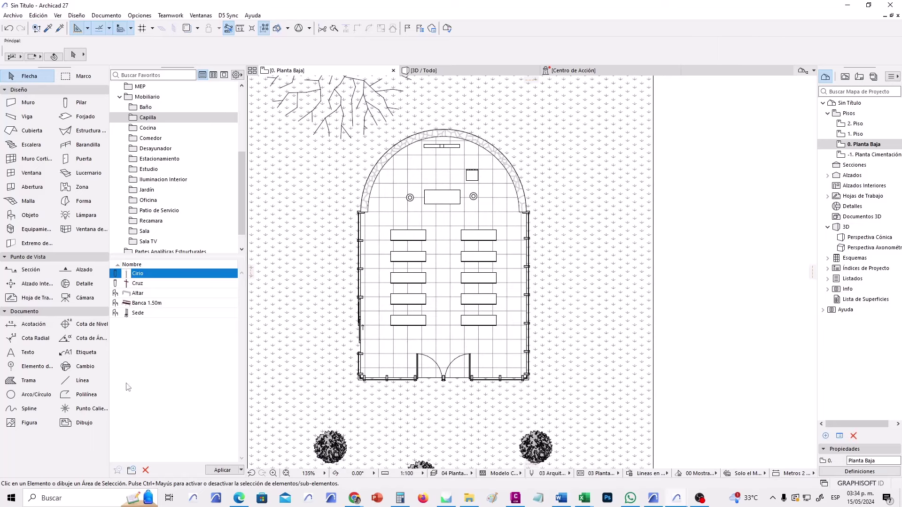
click(27, 353)
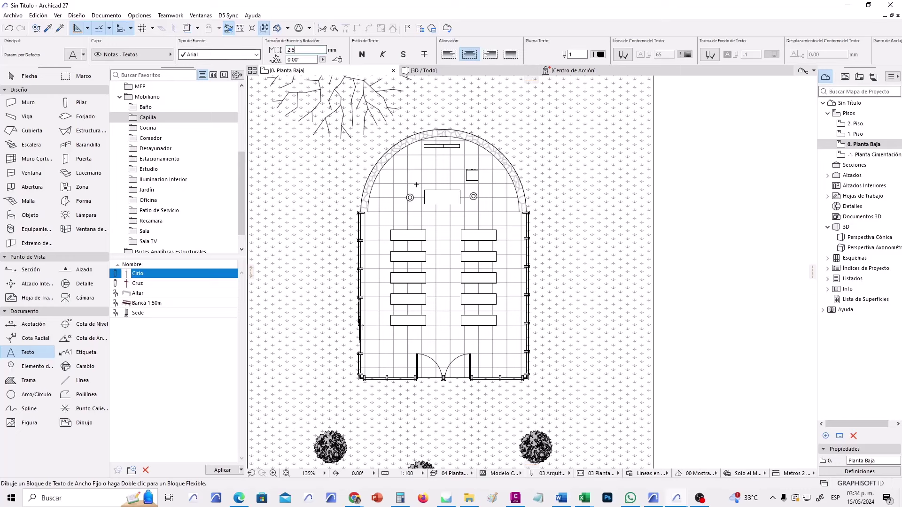
scroll(437, 328, up, 5)
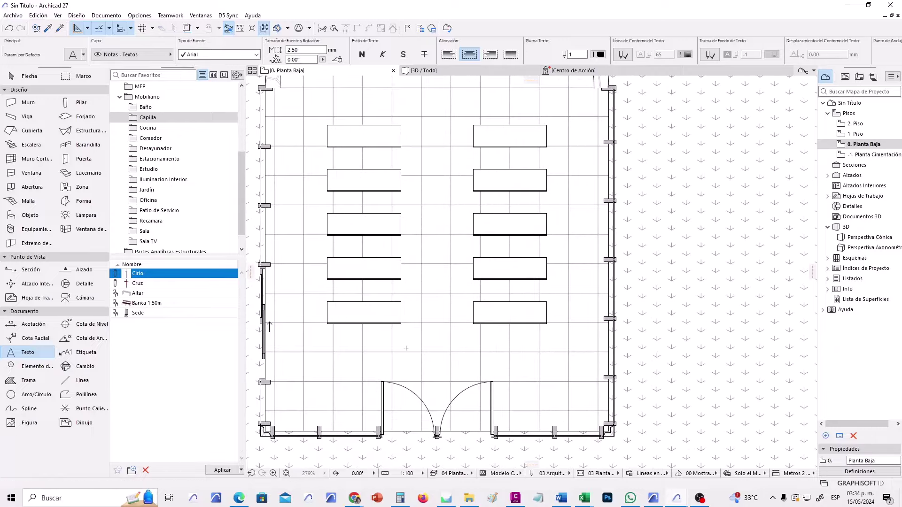
click(406, 341)
text(Capilla)
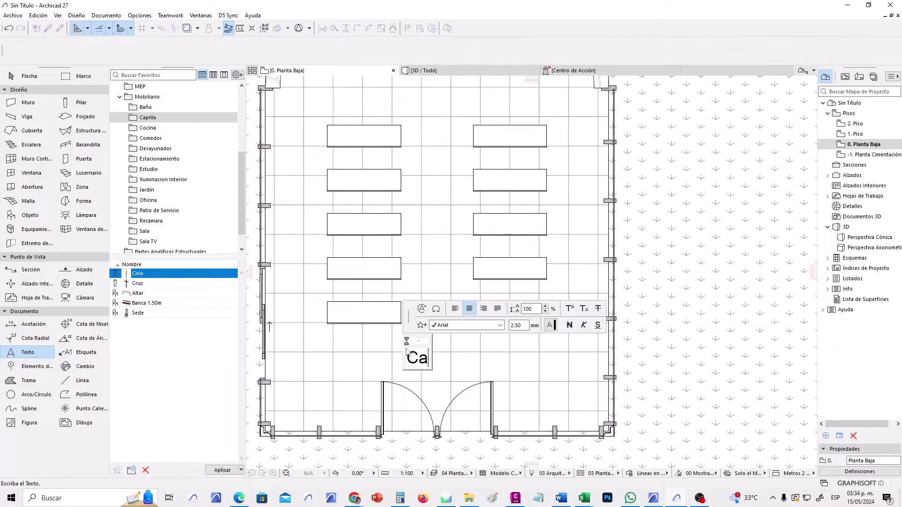
key(BackSpace)
key(BackSpace)
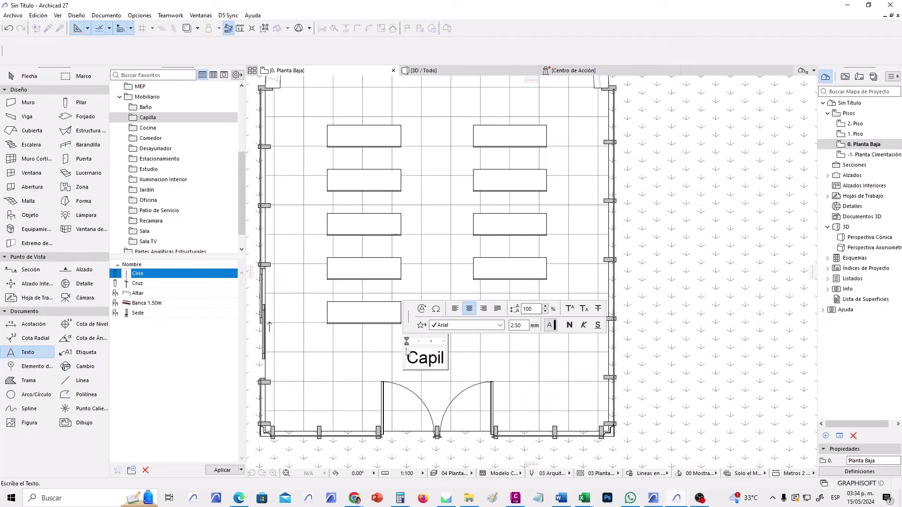
text(la)
click(520, 350)
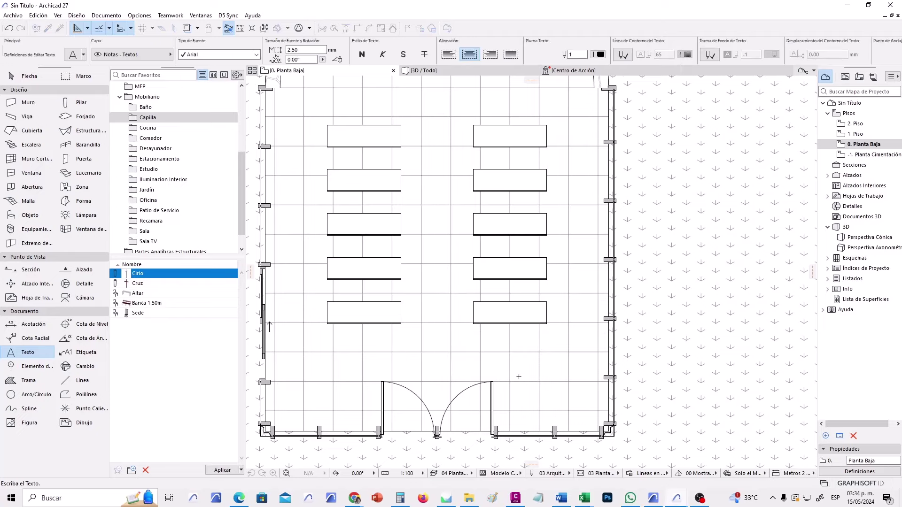
Add a two-line 'Acceso Principal' label outside the entrance doors.
scroll(519, 348, down, 5)
click(412, 322)
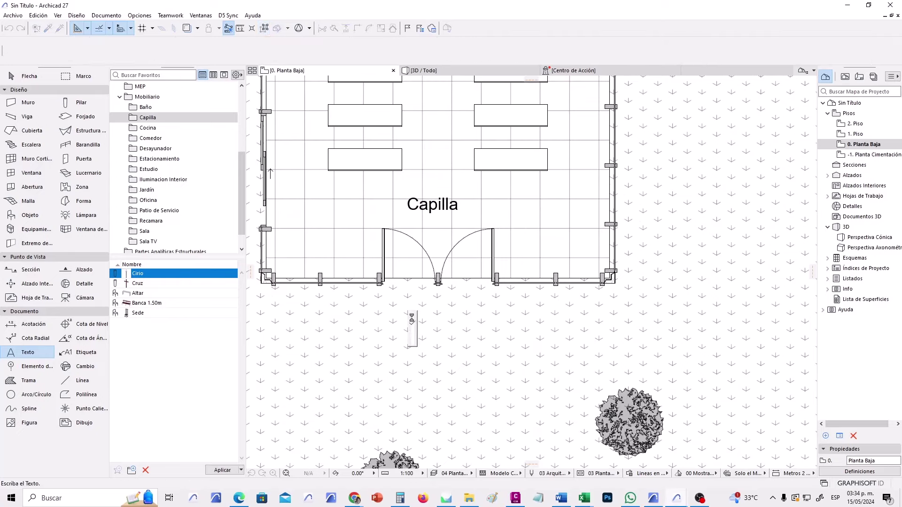
text(Acceso)
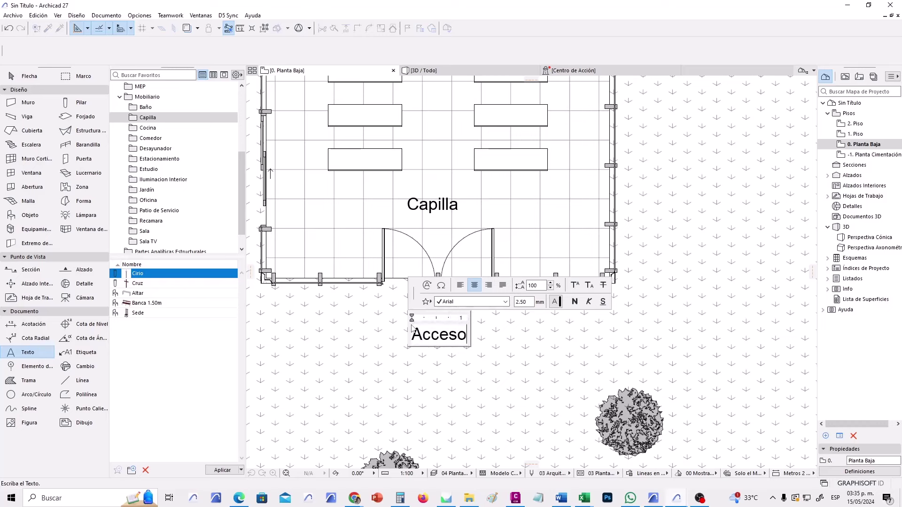
key(Return)
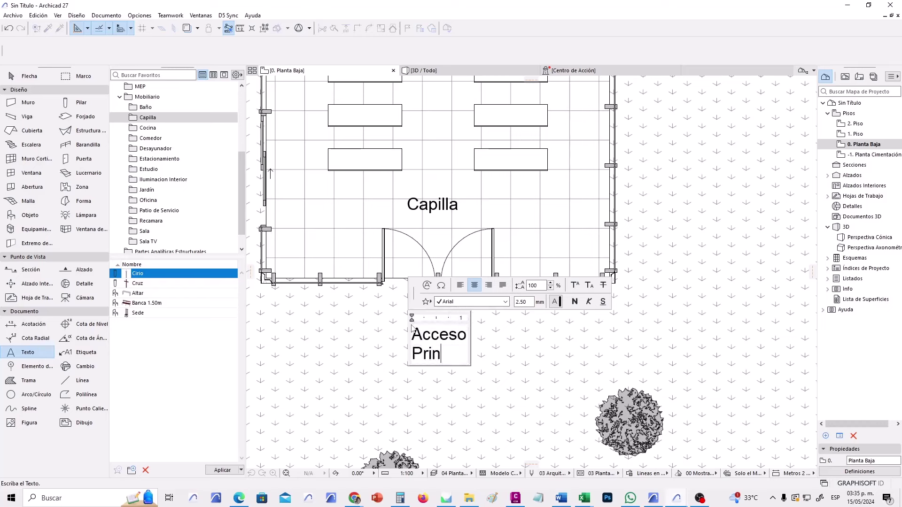
text(Principal)
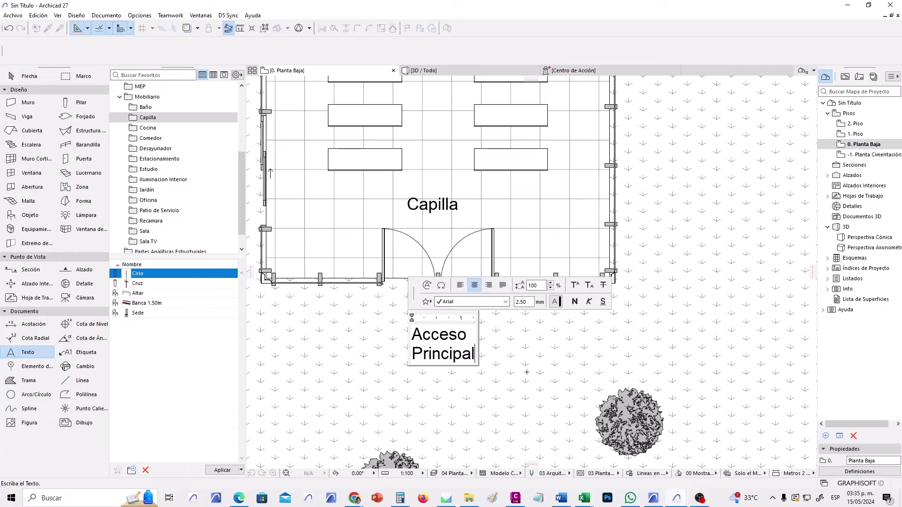
click(527, 372)
Move the 'Acceso Principal' label to sit just below the entrance doors.
click(28, 75)
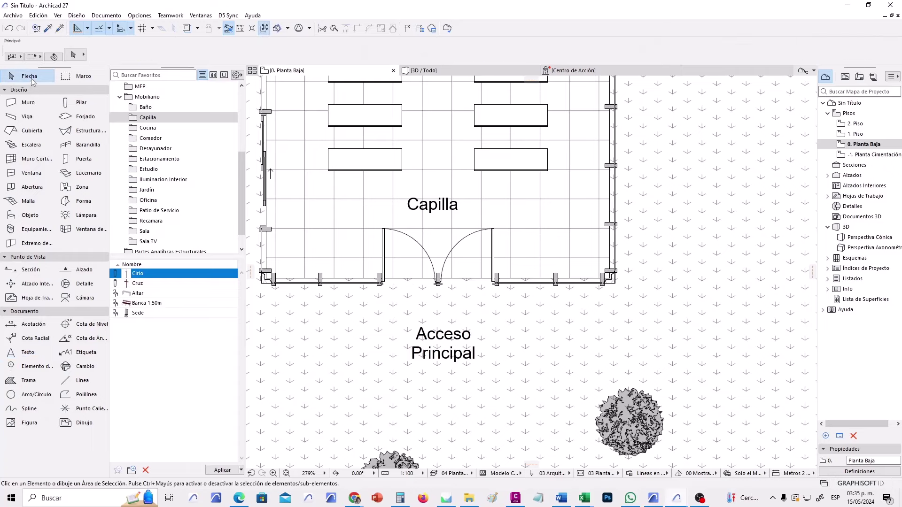
click(444, 348)
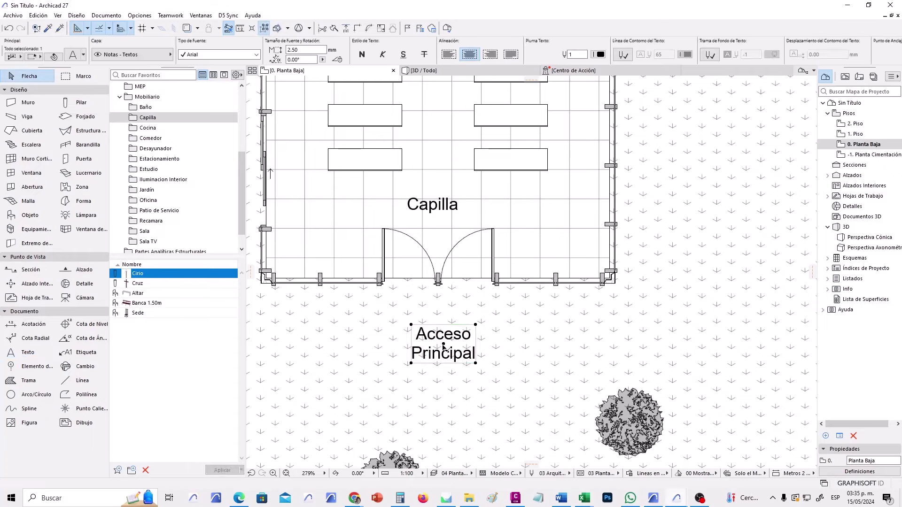
click(444, 345)
click(598, 127)
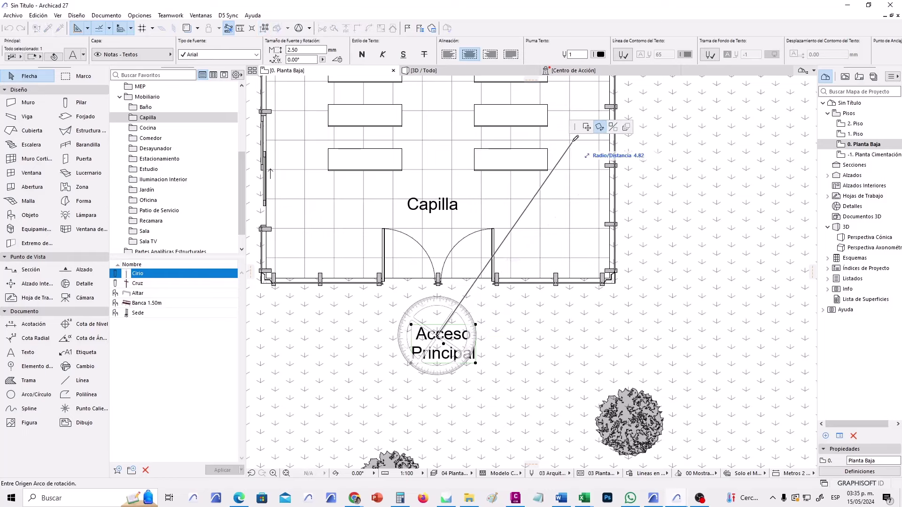
click(588, 128)
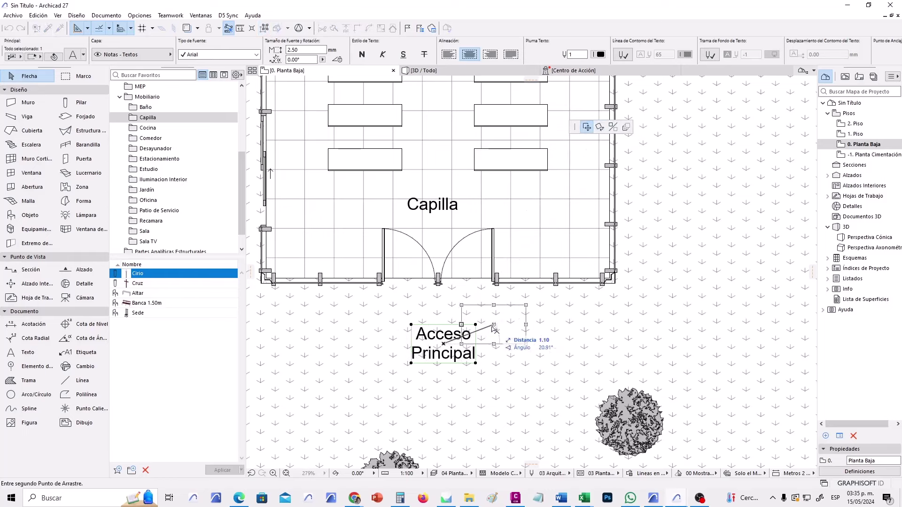
click(440, 339)
click(497, 354)
scroll(532, 291, down, 5)
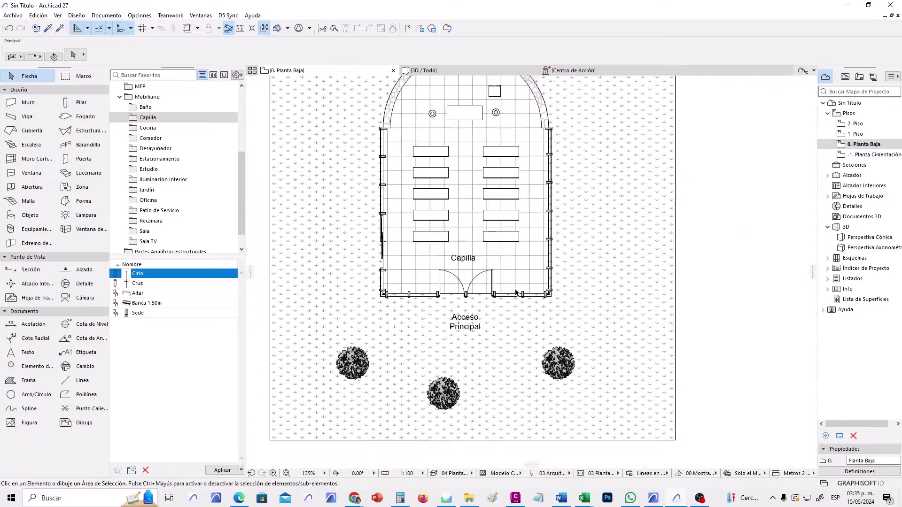
scroll(532, 292, up, 3)
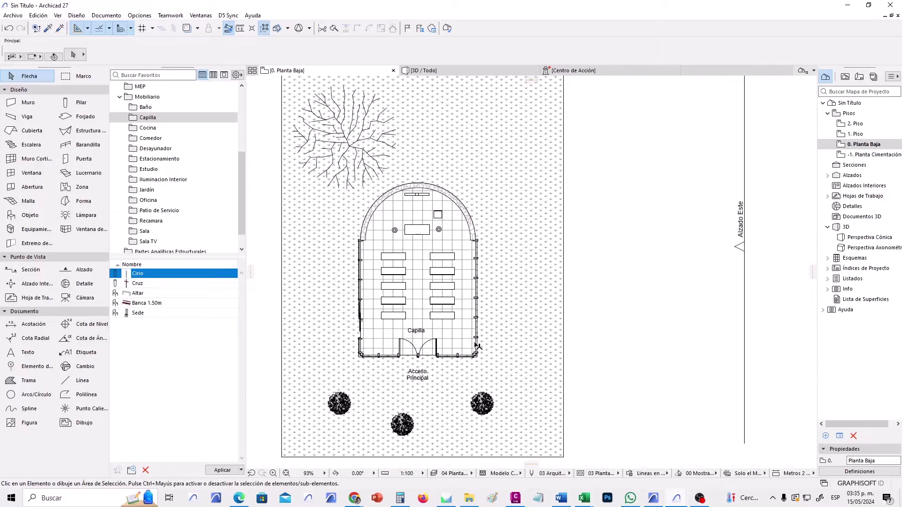
scroll(407, 304, up, 3)
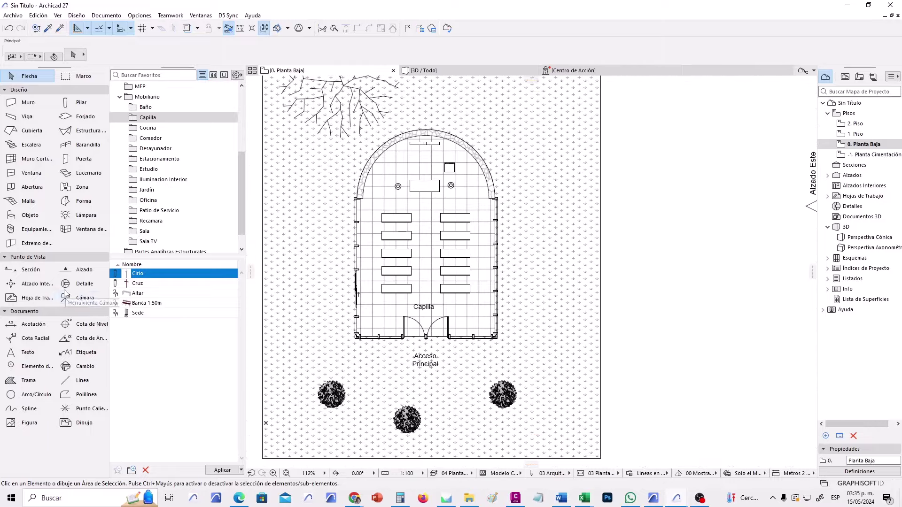
Apply the 'Sección Construcción - Simple' favourite to the Section tool.
click(48, 274)
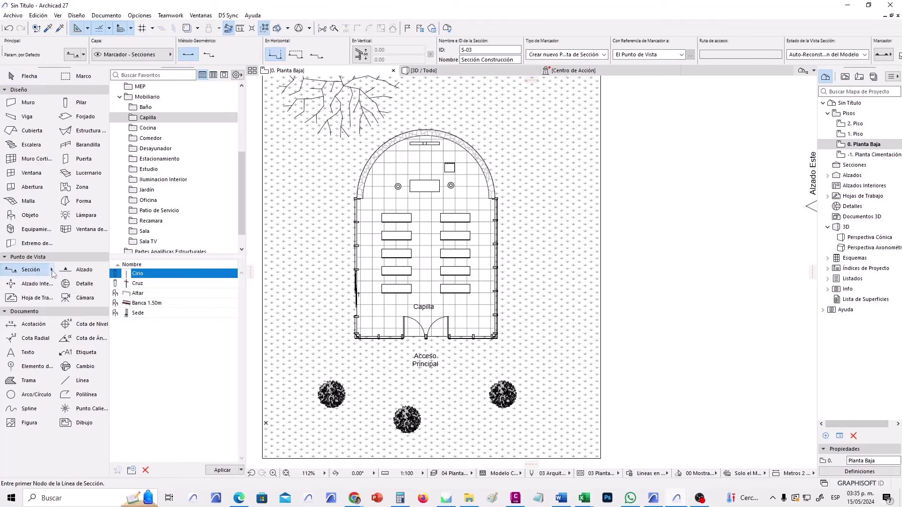
click(52, 271)
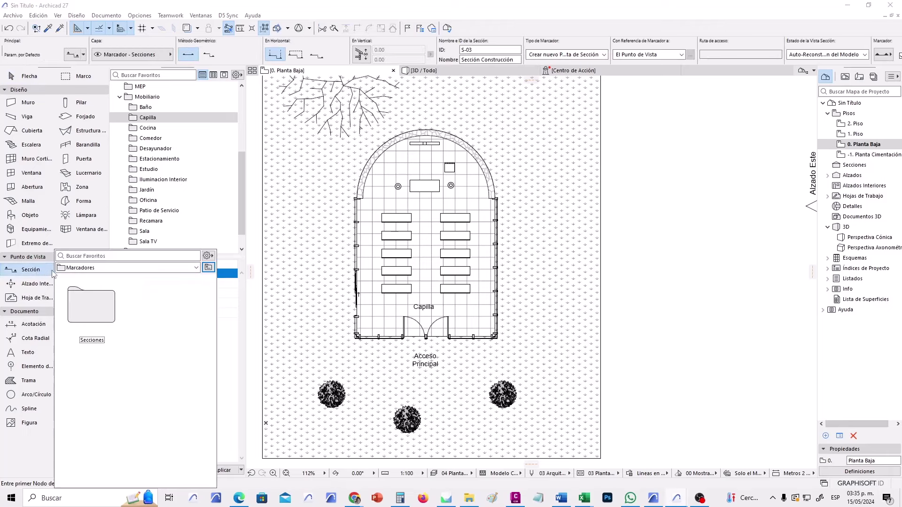
double_click(93, 302)
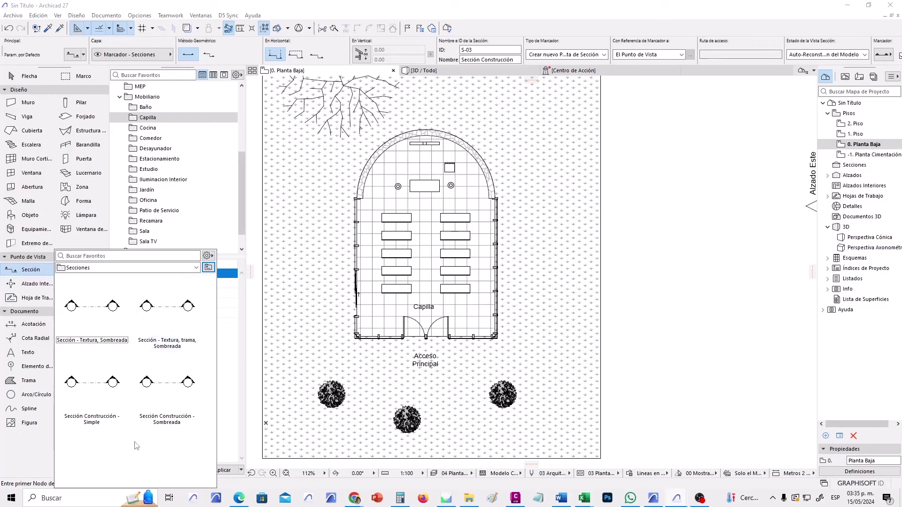
click(104, 384)
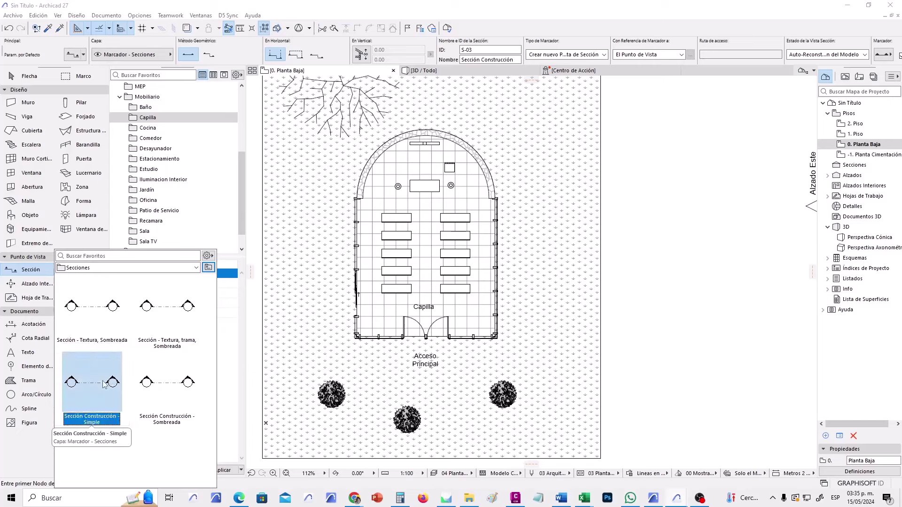
double_click(104, 384)
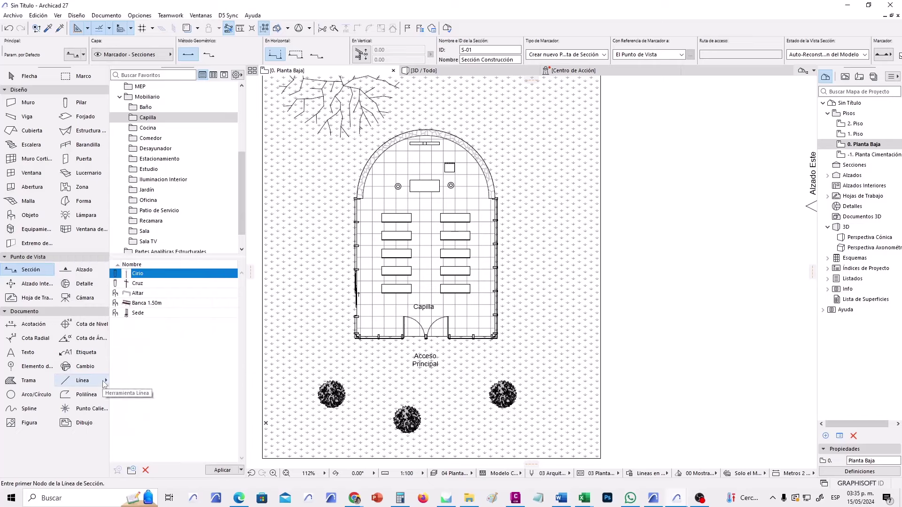
Draw a cross section across the nave and a lengthwise section through the chapel centre.
click(301, 261)
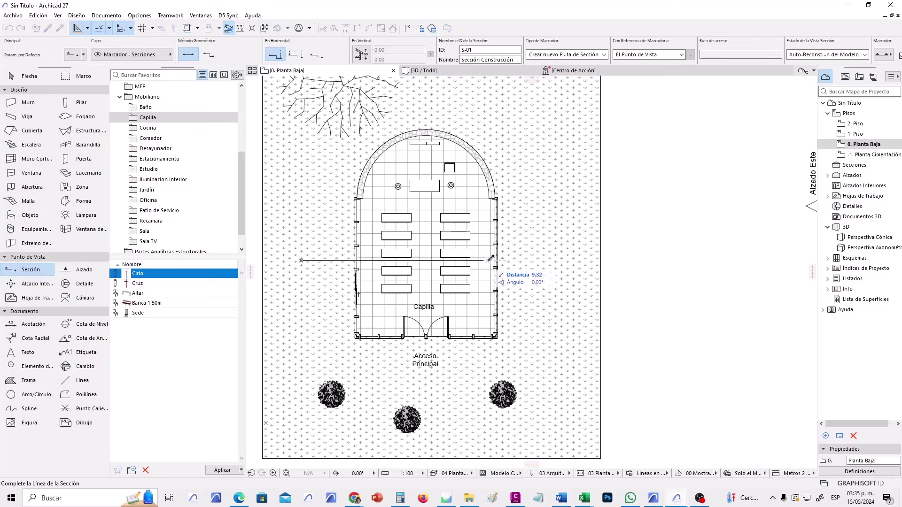
click(546, 259)
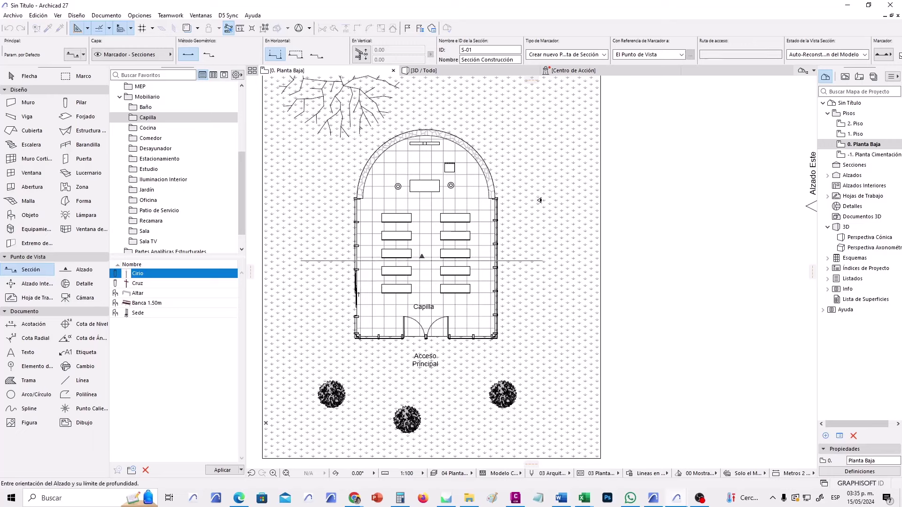
click(532, 157)
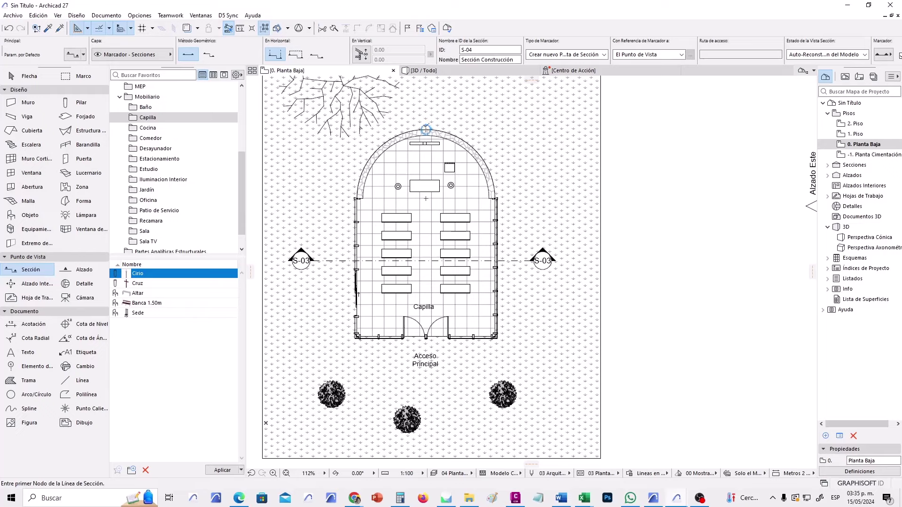
click(426, 90)
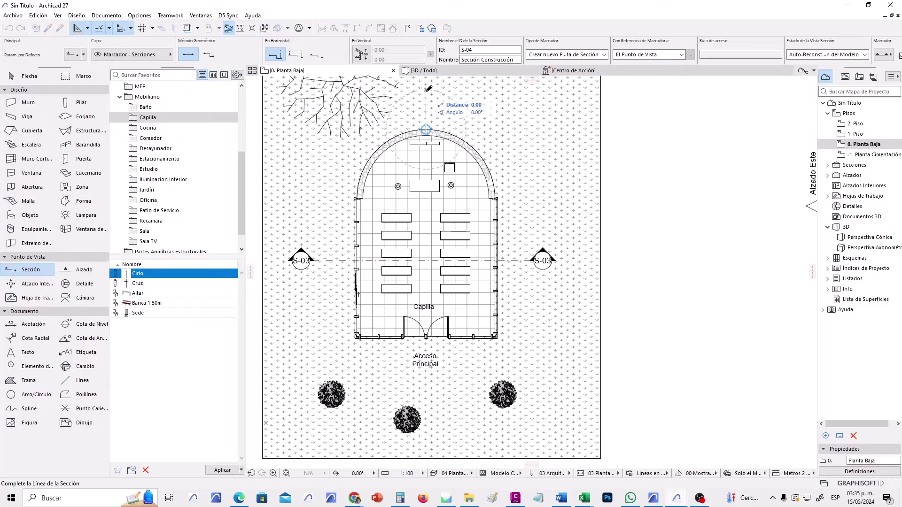
click(427, 389)
click(568, 366)
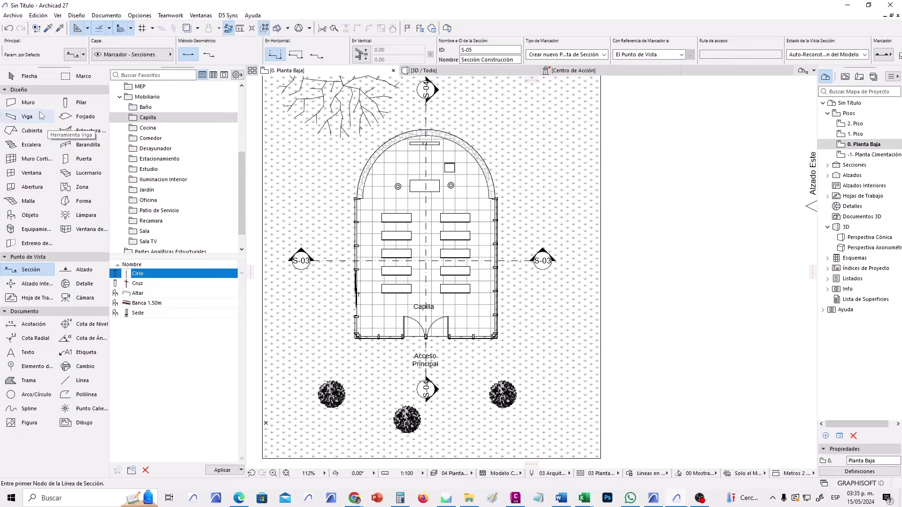
Renumber the lengthwise section from S-04 to S-02 in the Info Box.
click(24, 76)
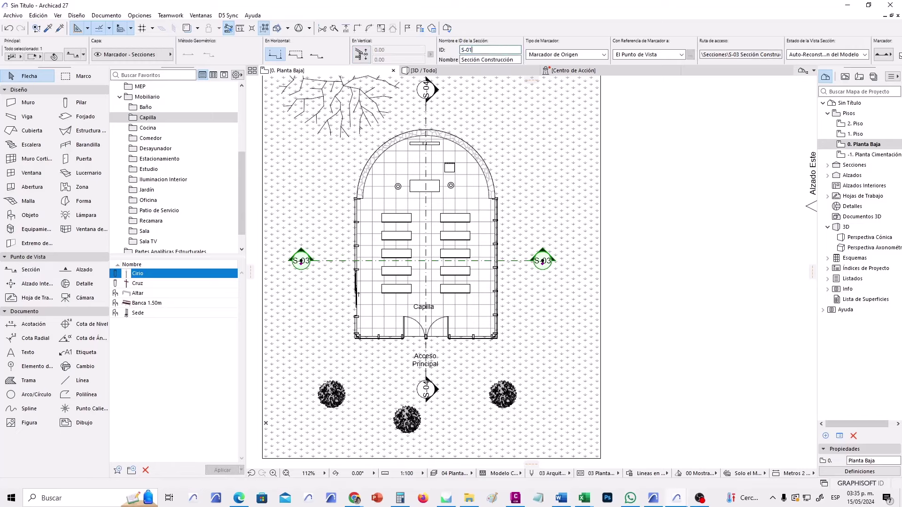
click(427, 116)
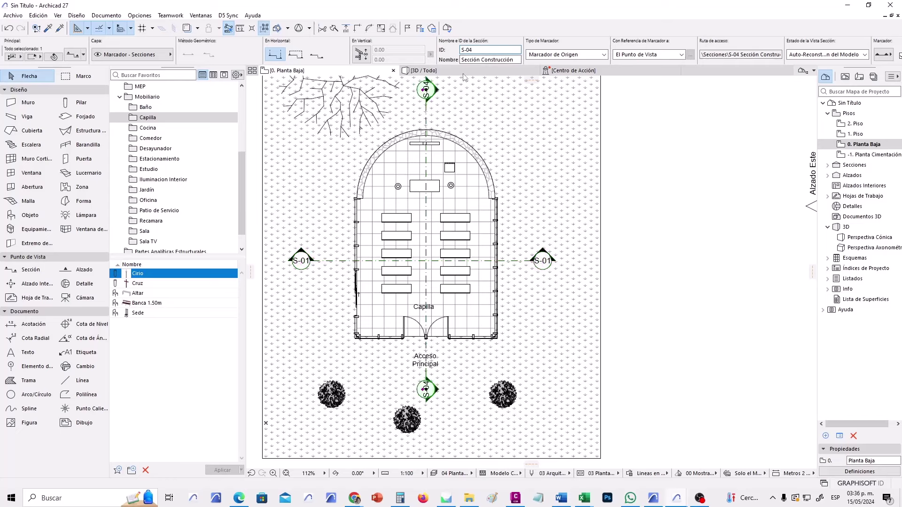
drag(469, 51, 479, 51)
text(2)
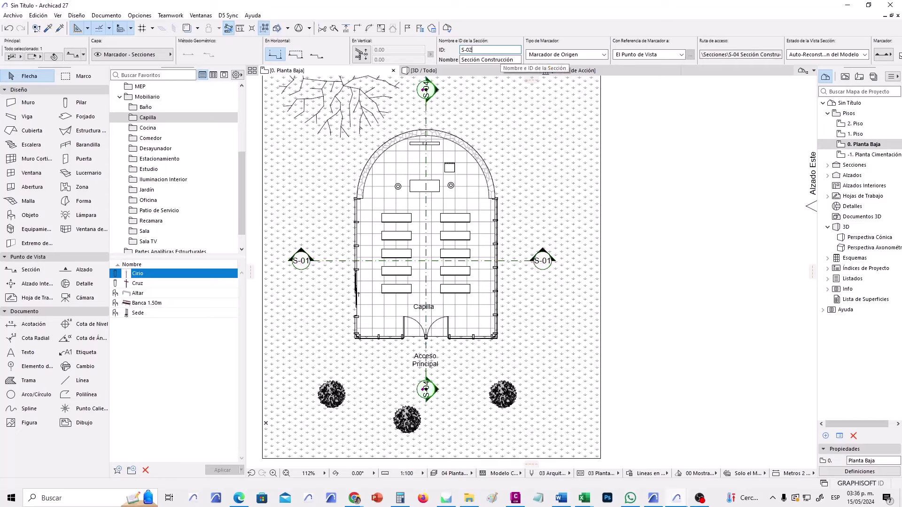
click(542, 113)
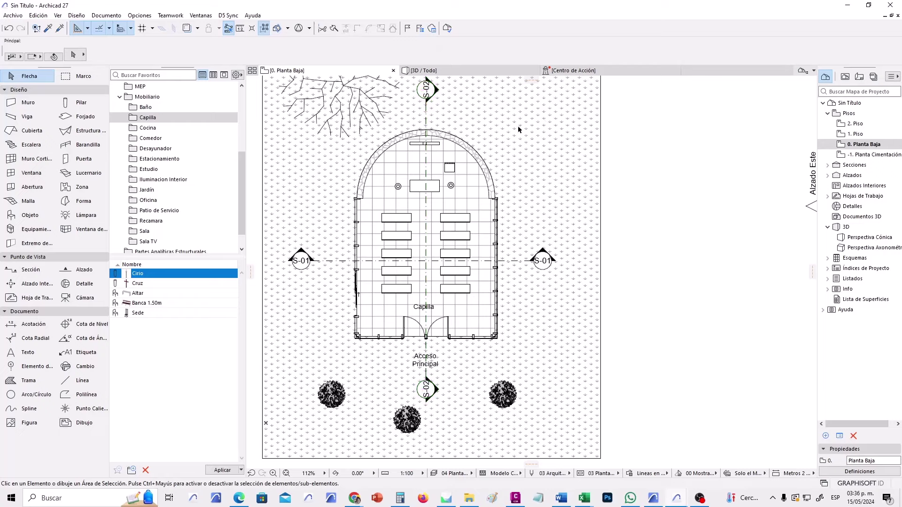
scroll(484, 178, down, 2)
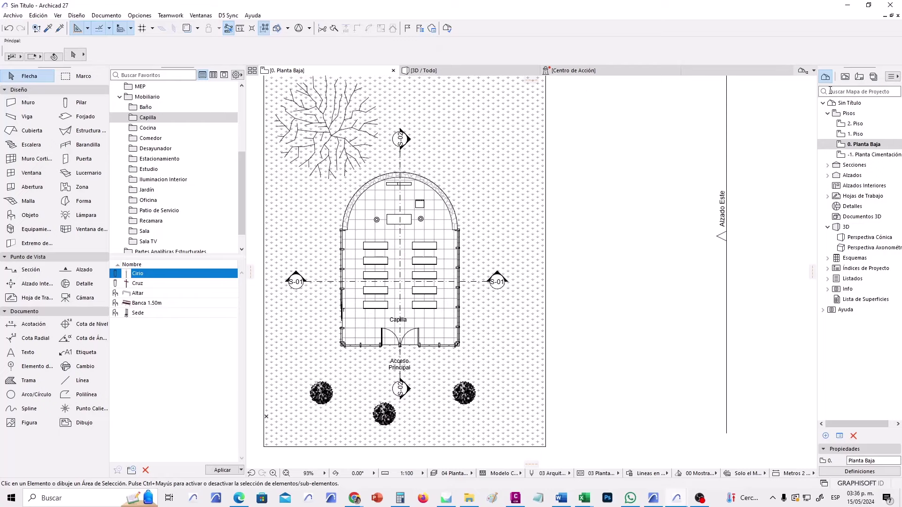
Show the Libro de Planos sheet list in a widened Navigator and browse sheets A.12–A.17.
click(859, 78)
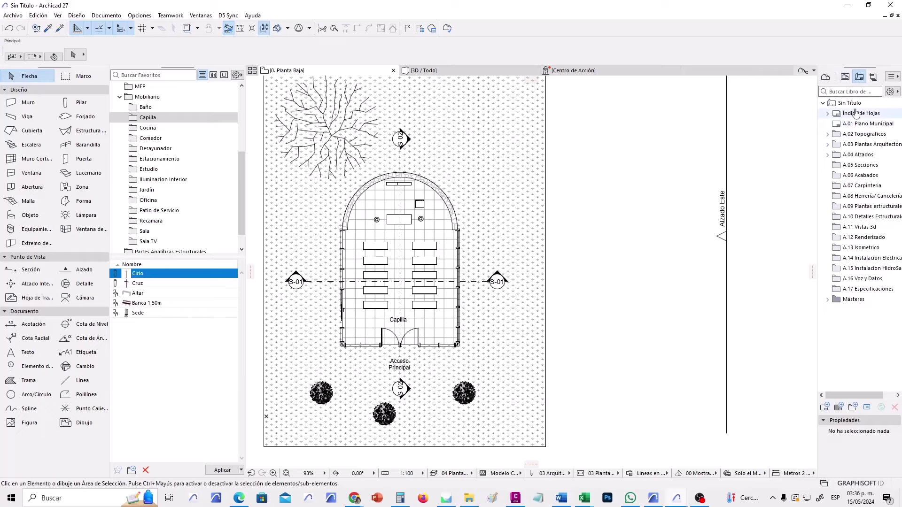
drag(818, 118, 721, 119)
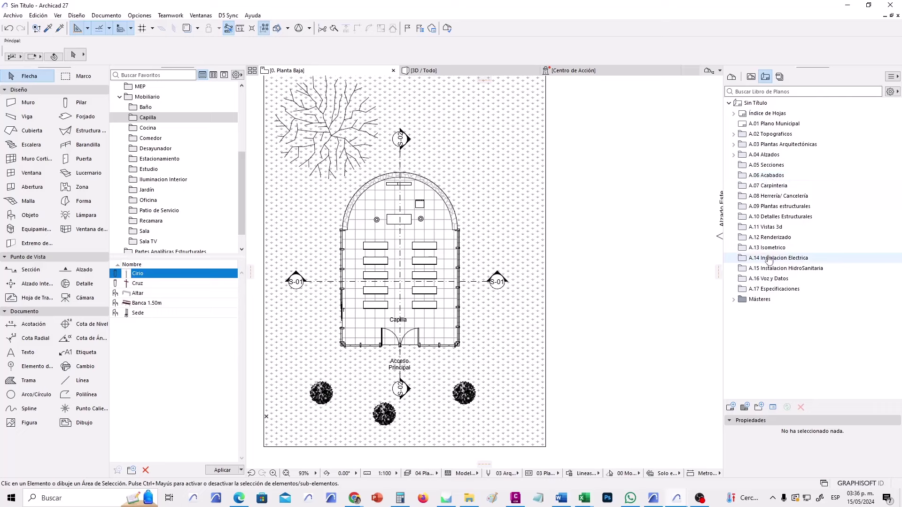
click(777, 289)
shift+drag(787, 282, 814, 271)
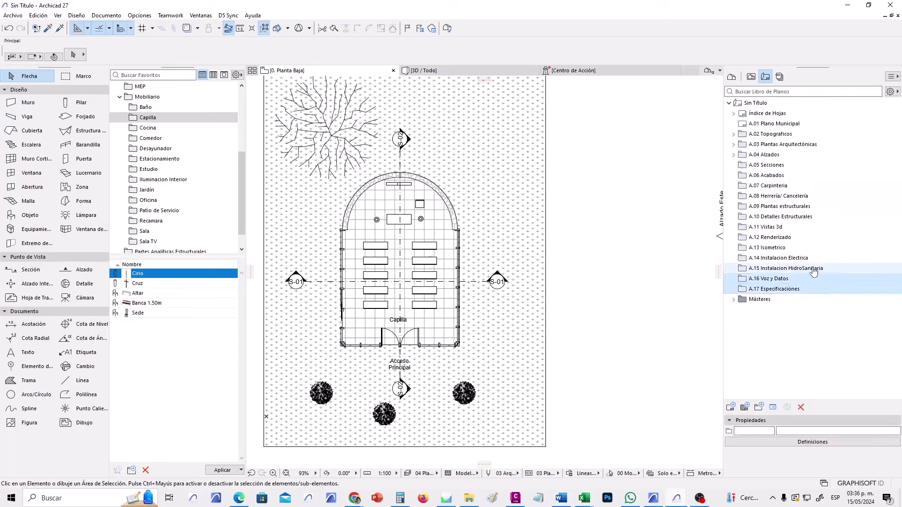
click(802, 289)
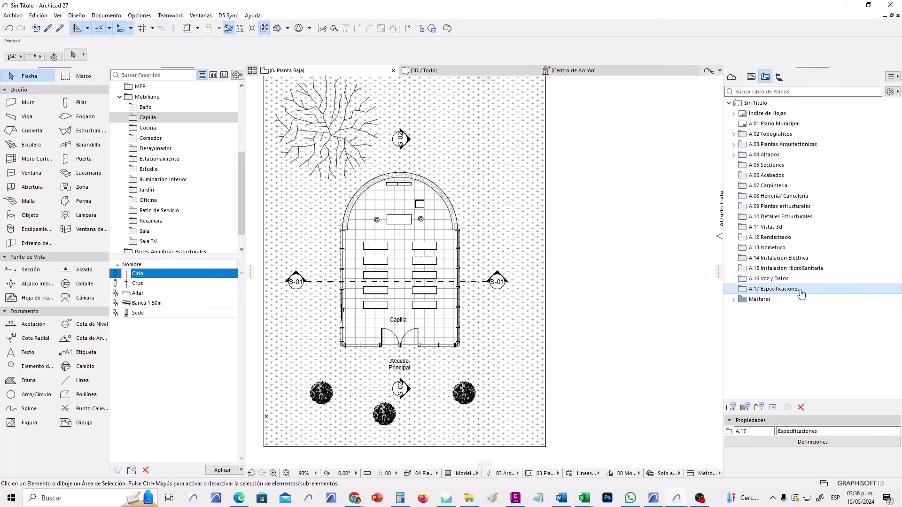
drag(800, 288, 758, 136)
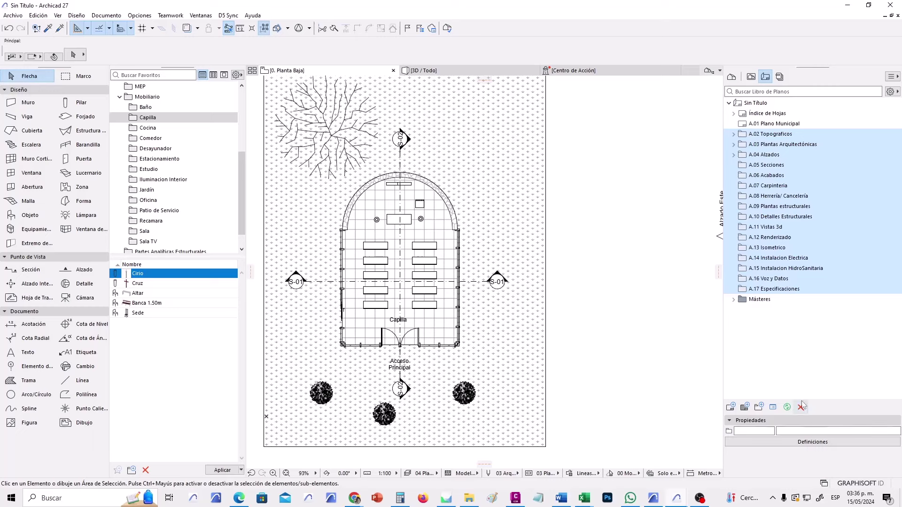
click(772, 237)
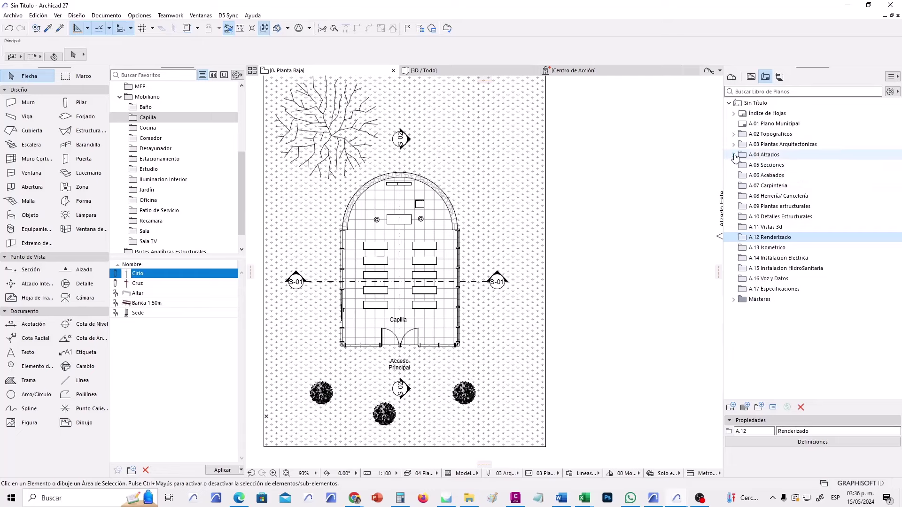
Expand A.04 Alzados and A.03 Plantas Arquitectónicas, then open sheet A.04.1 A-01 Alzado Norte.
click(734, 154)
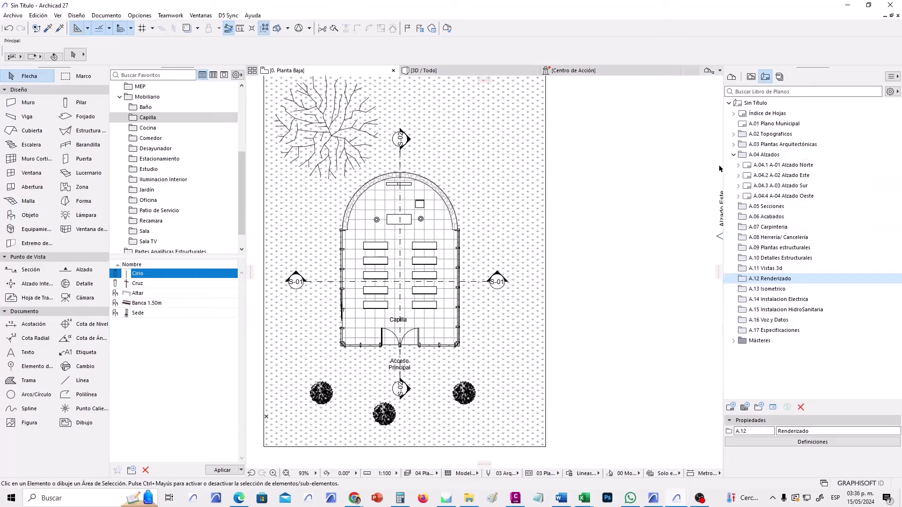
click(733, 144)
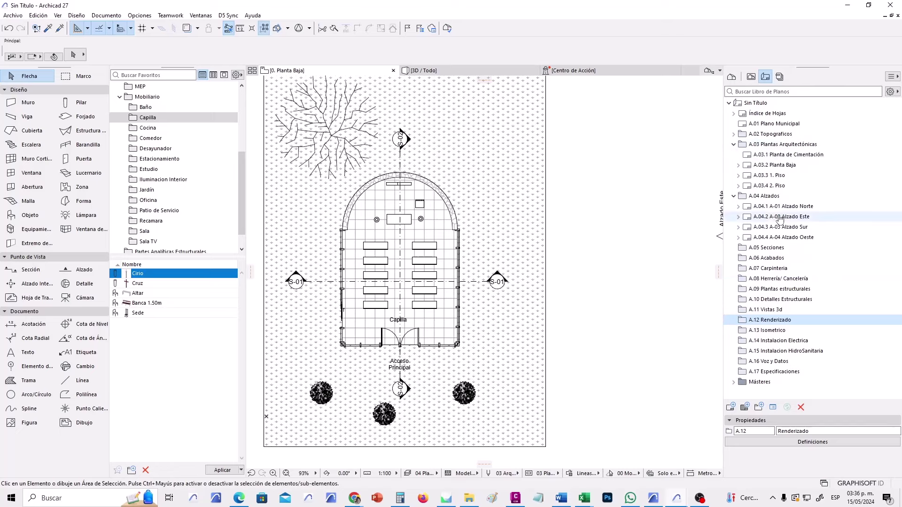
double_click(797, 210)
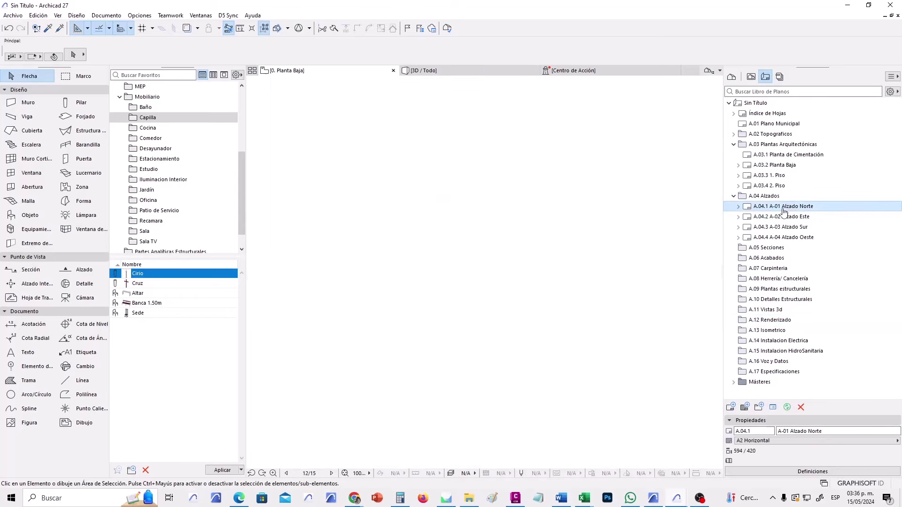
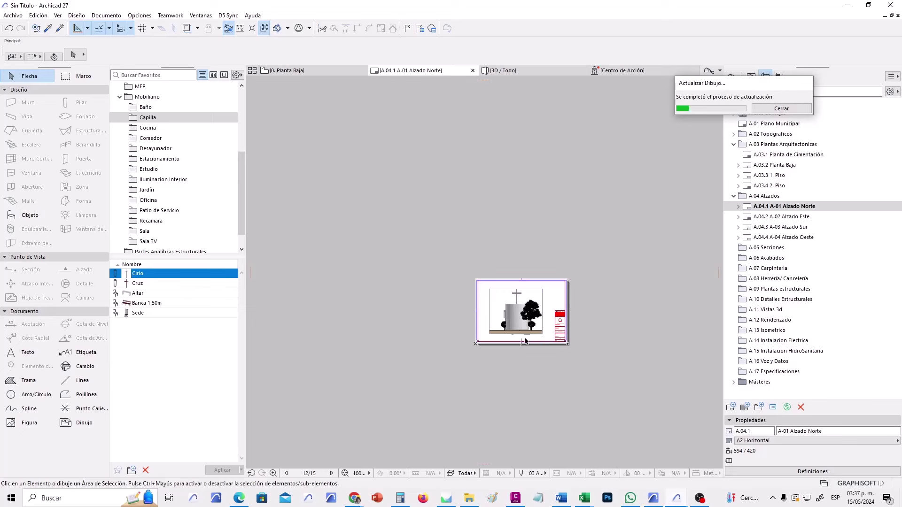
Zoom and pan so the A-01 Alzado Norte chapel elevation fills the view.
scroll(515, 333, up, 5)
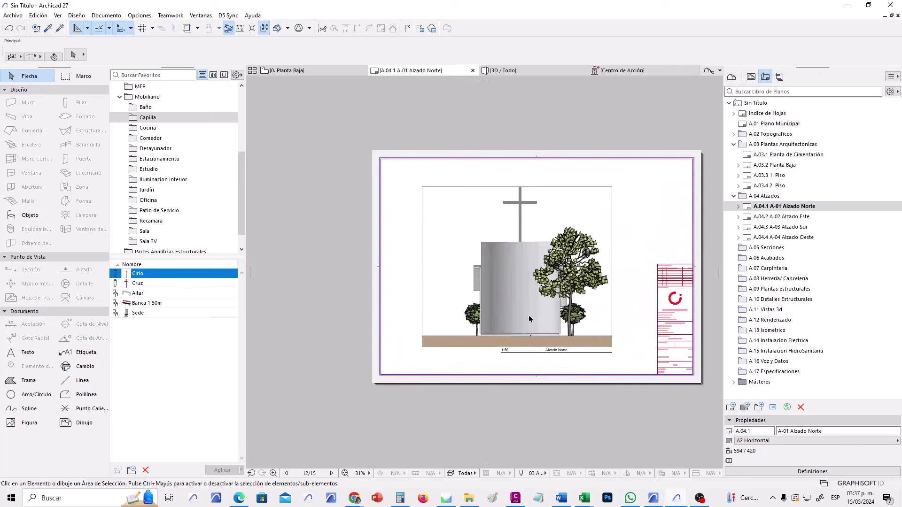
scroll(528, 319, up, 1)
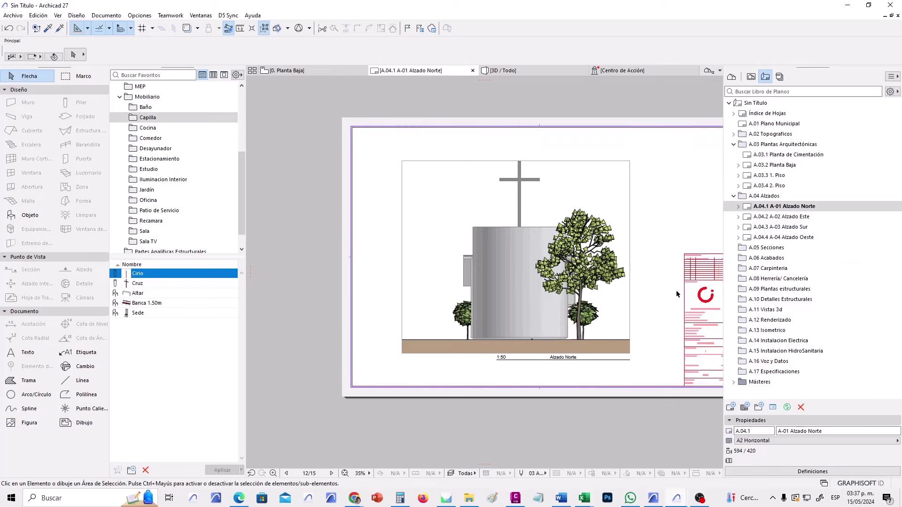
scroll(662, 291, down, 1)
middle_drag(662, 291, 559, 298)
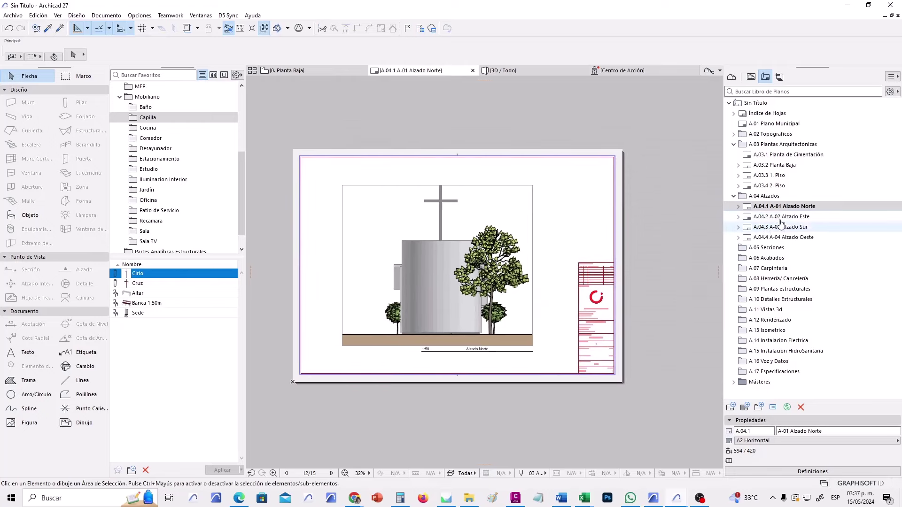
Put the four elevation sheets (Alzado Norte, Este, Sur, Oeste) on the UV 45X60 master.
click(796, 444)
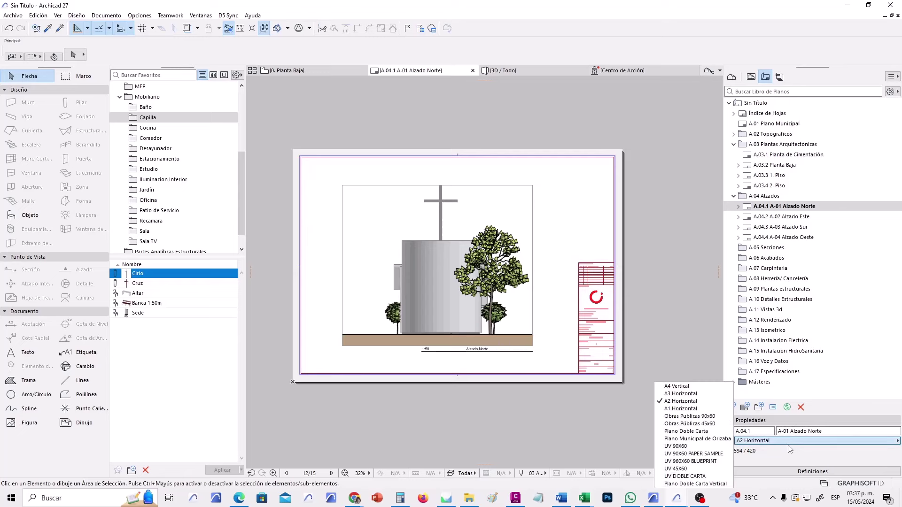
click(694, 470)
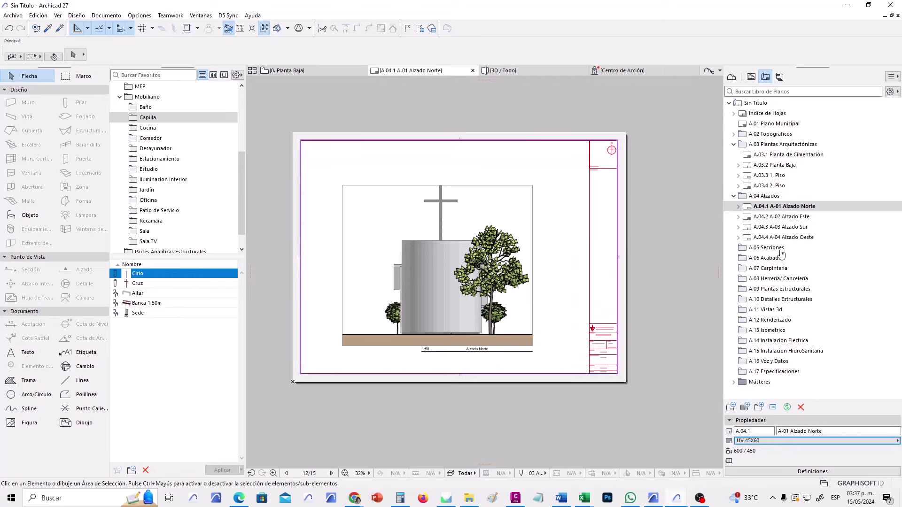
click(794, 217)
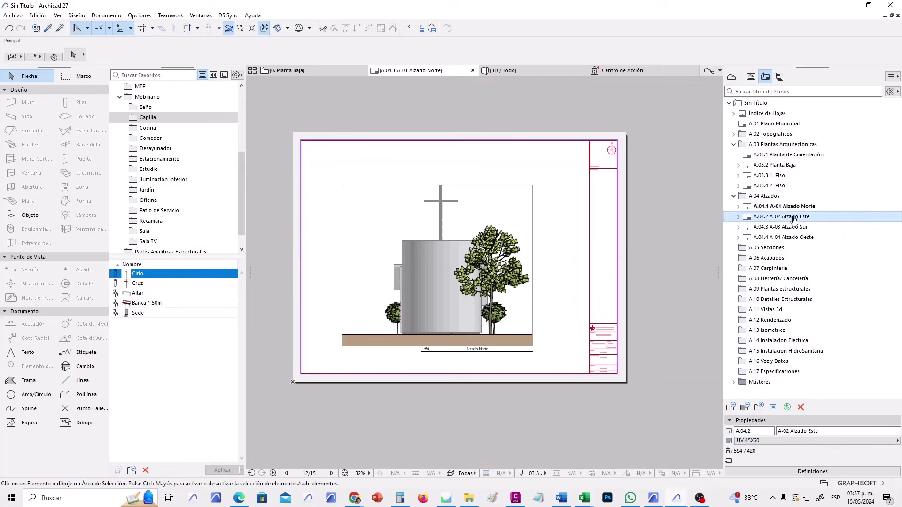
click(816, 442)
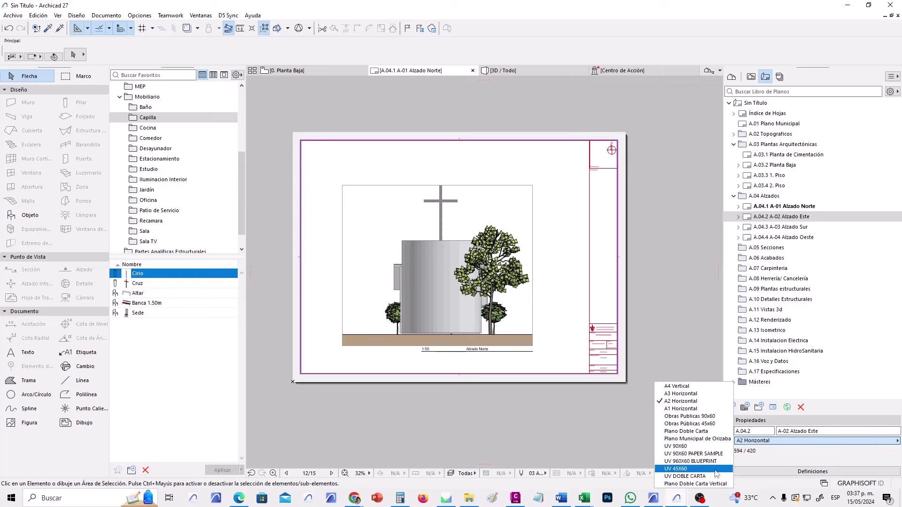
click(715, 468)
click(812, 227)
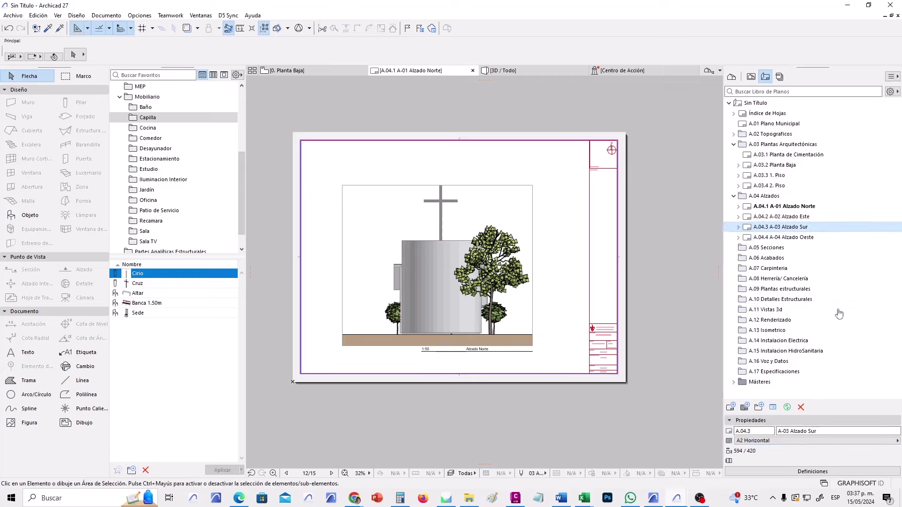
click(820, 440)
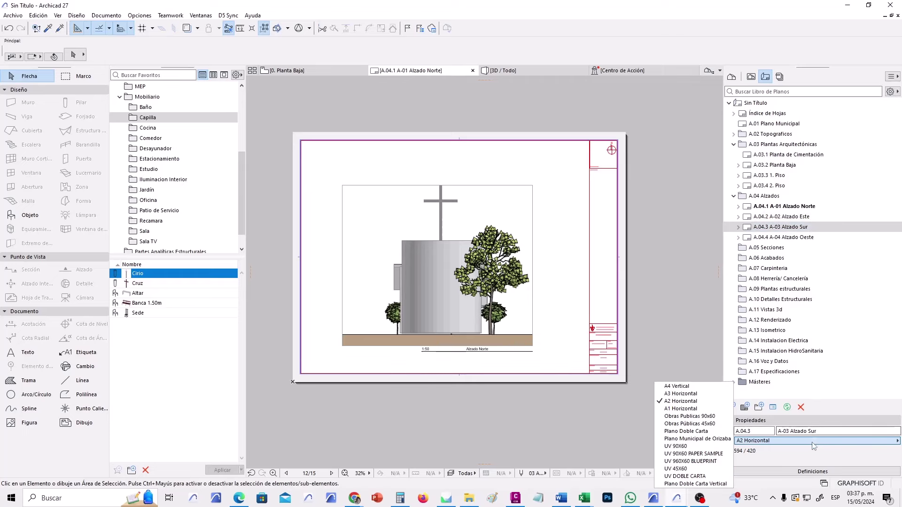
click(733, 469)
click(784, 237)
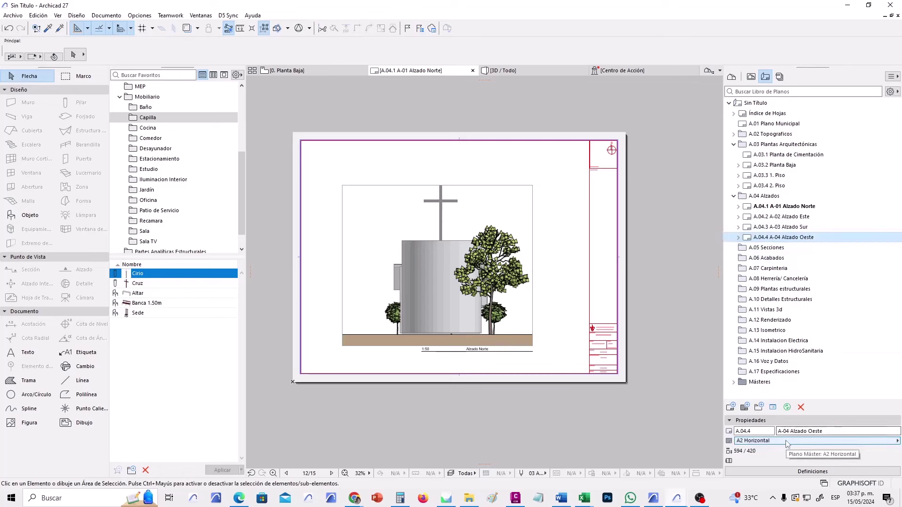
click(752, 441)
click(676, 468)
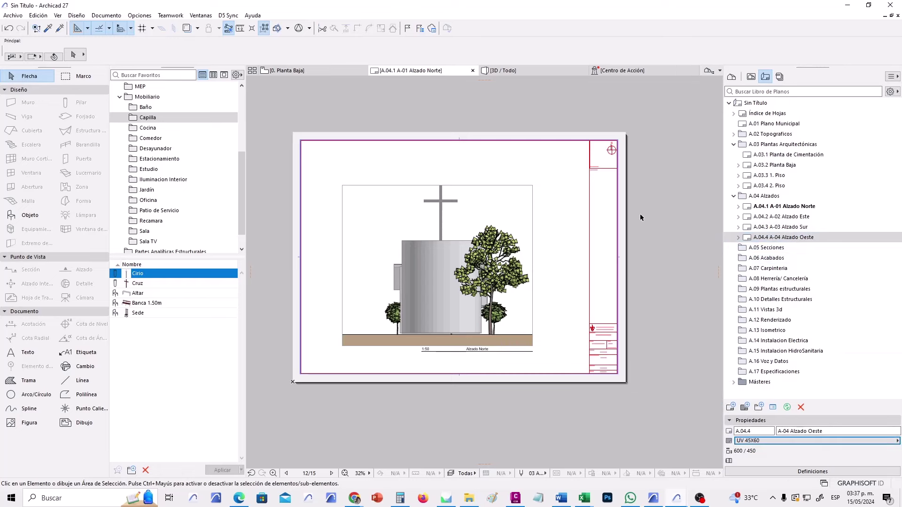
Put the Planta Baja, 1. Piso, 2. Piso and Planta de Cimentación sheets on the UV 45X60 master.
click(789, 169)
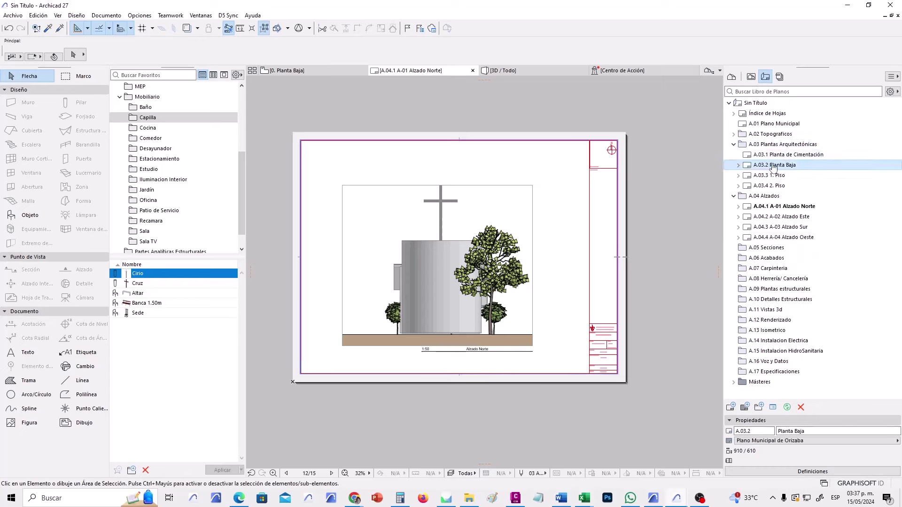
click(804, 442)
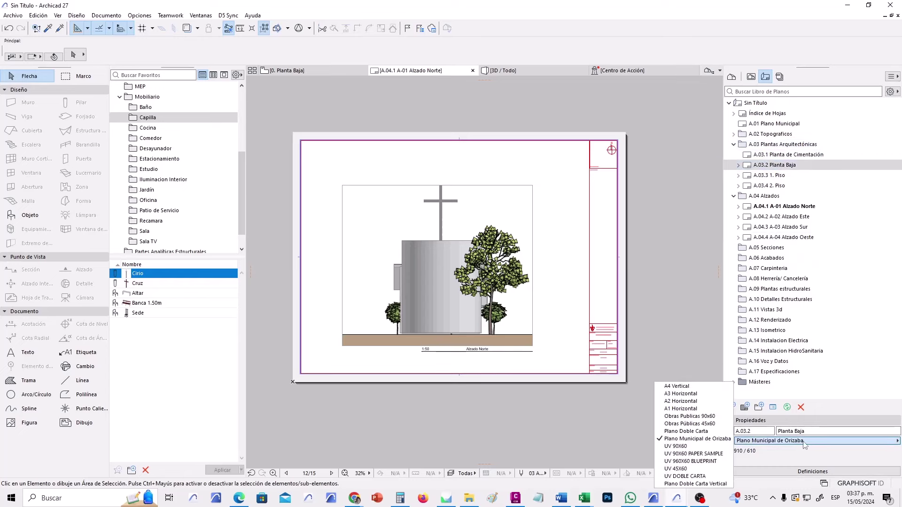
click(690, 469)
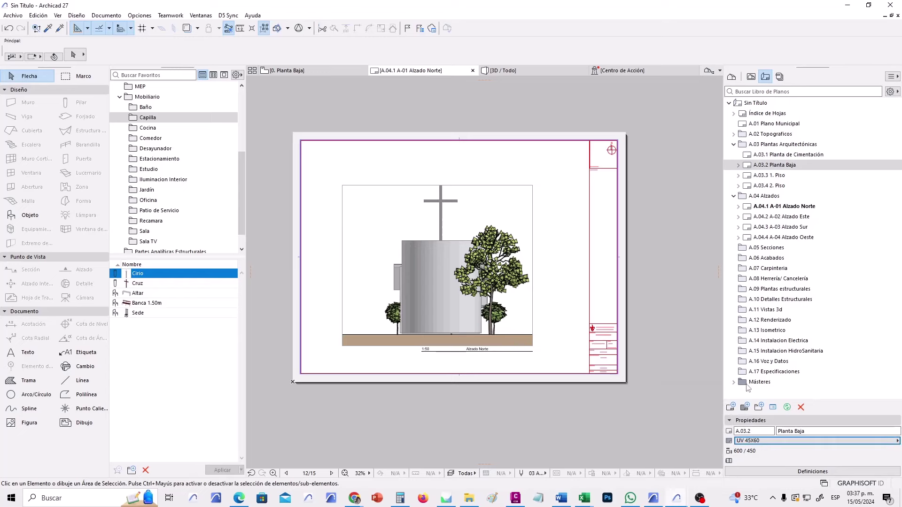
click(780, 175)
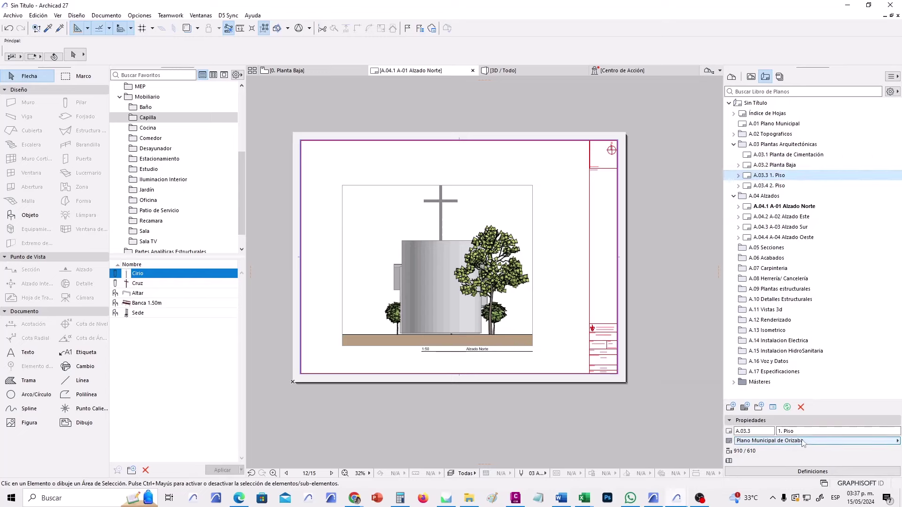
click(806, 441)
click(690, 469)
click(769, 186)
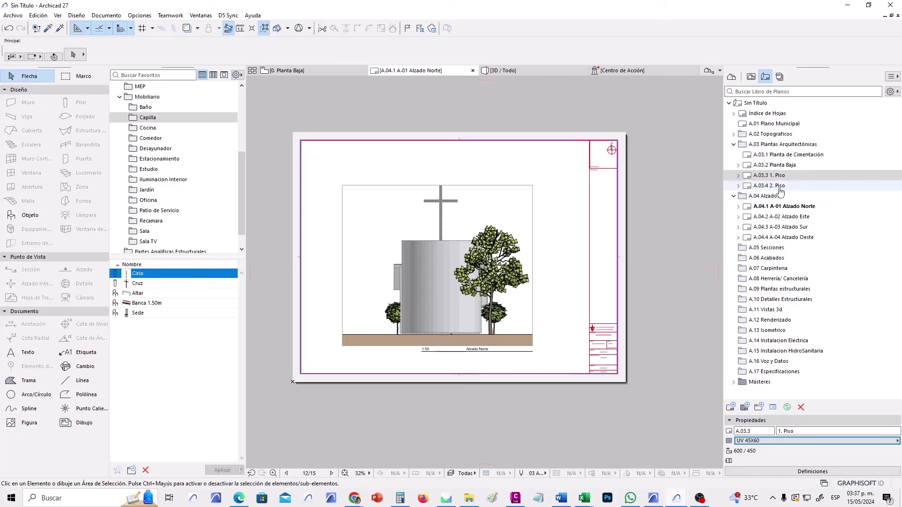
click(787, 444)
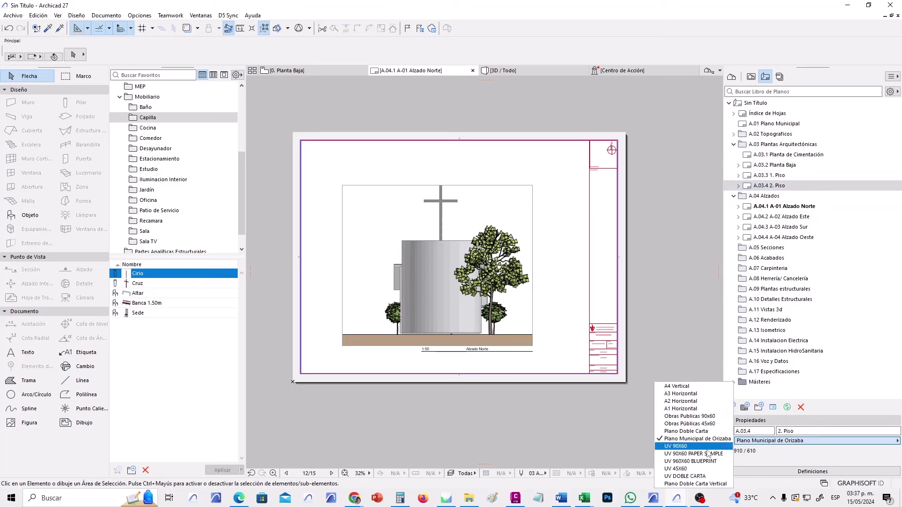
click(690, 469)
click(817, 154)
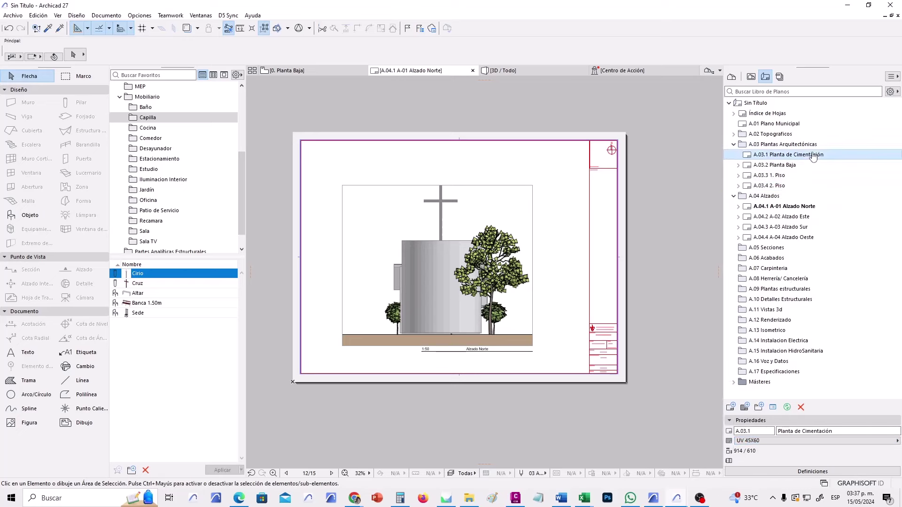
click(781, 442)
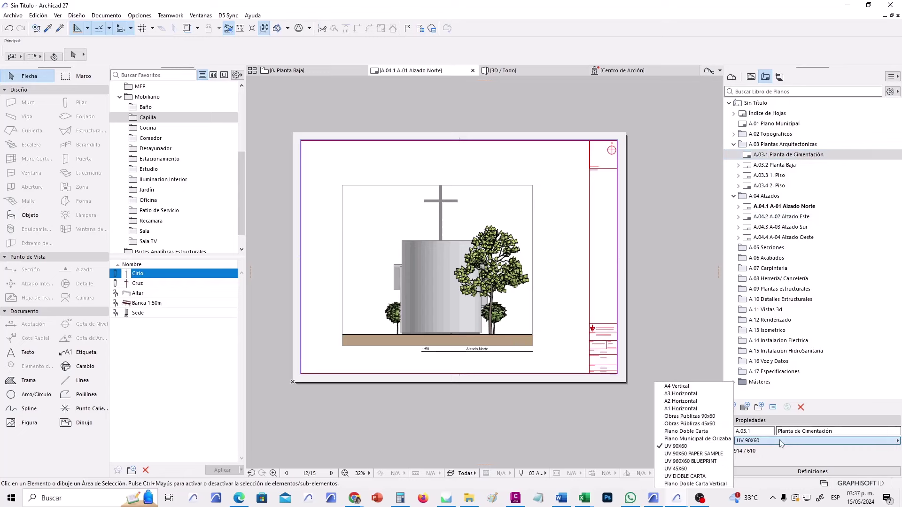
click(714, 469)
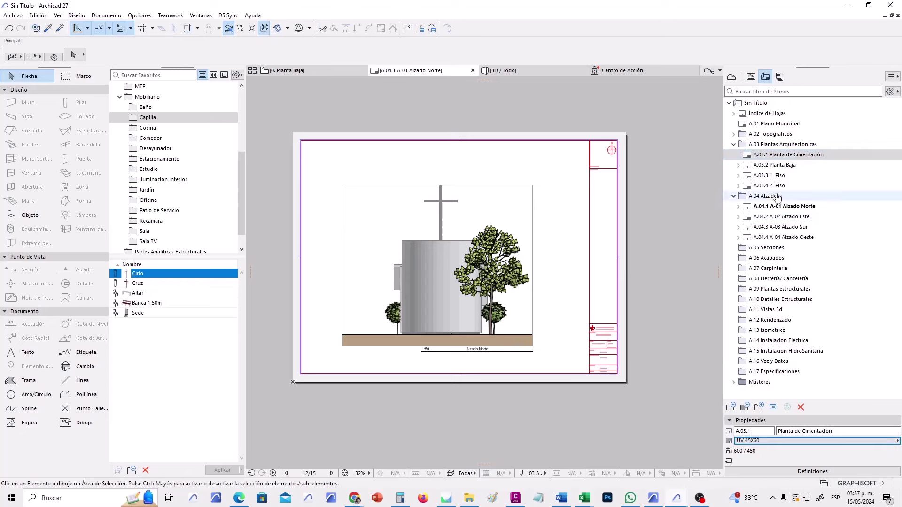
double_click(789, 217)
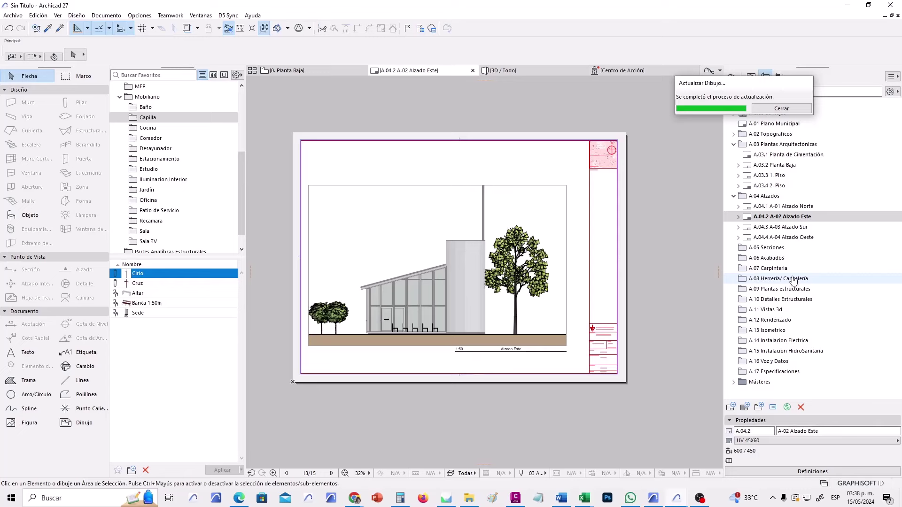
Open and refresh the A-03 Alzado Sur and A-04 Alzado Oeste sheets, then open A.03.2 Planta Baja.
click(802, 228)
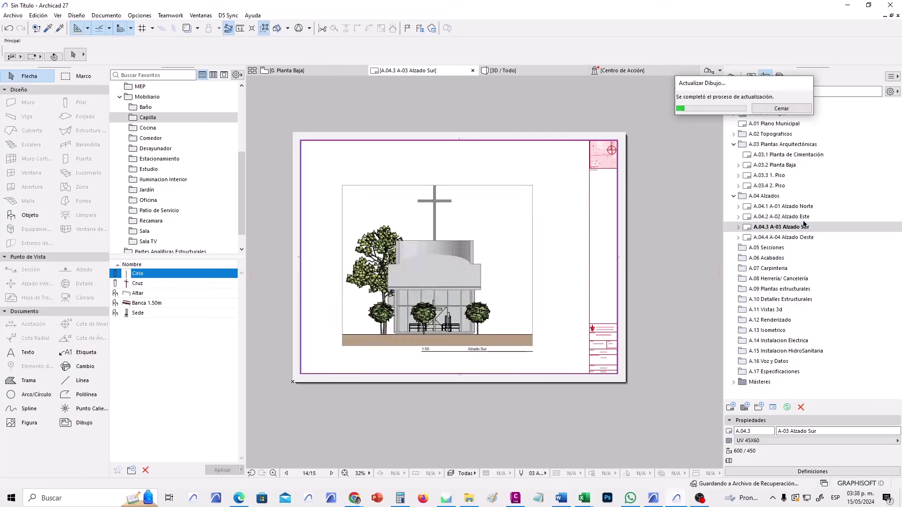
click(798, 238)
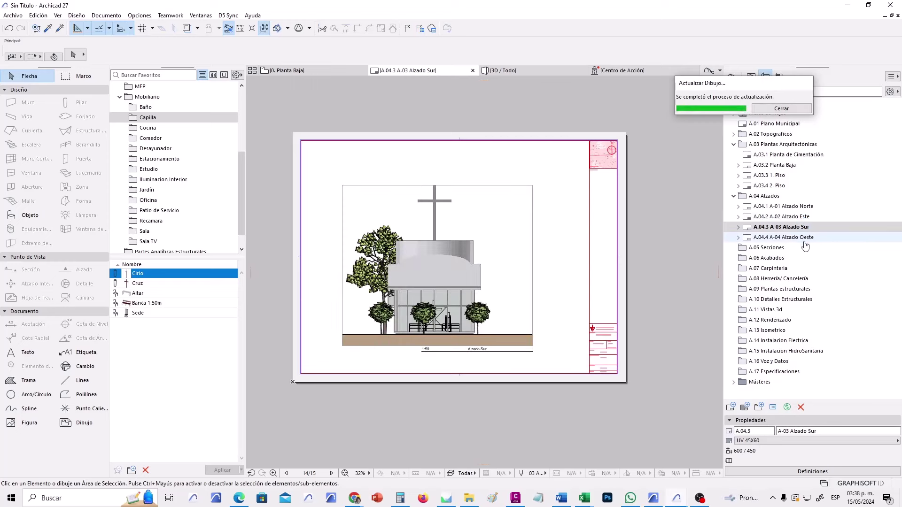
double_click(798, 238)
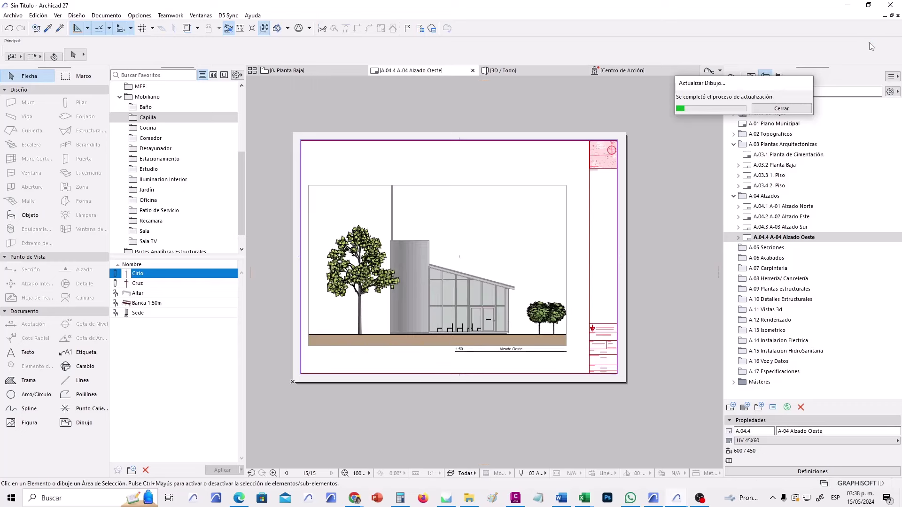
double_click(779, 166)
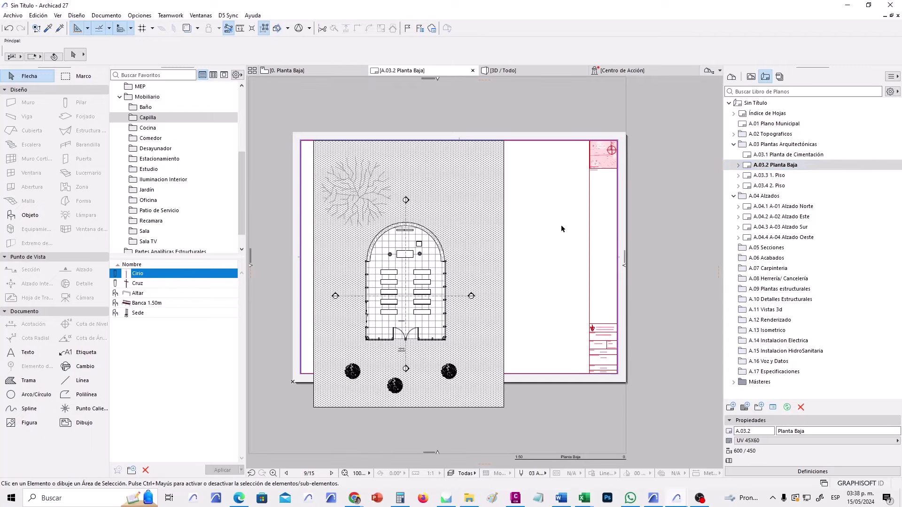
Crop the Planta Baja drawing frame inward on its top, left, bottom and right edges.
scroll(478, 361, down, 4)
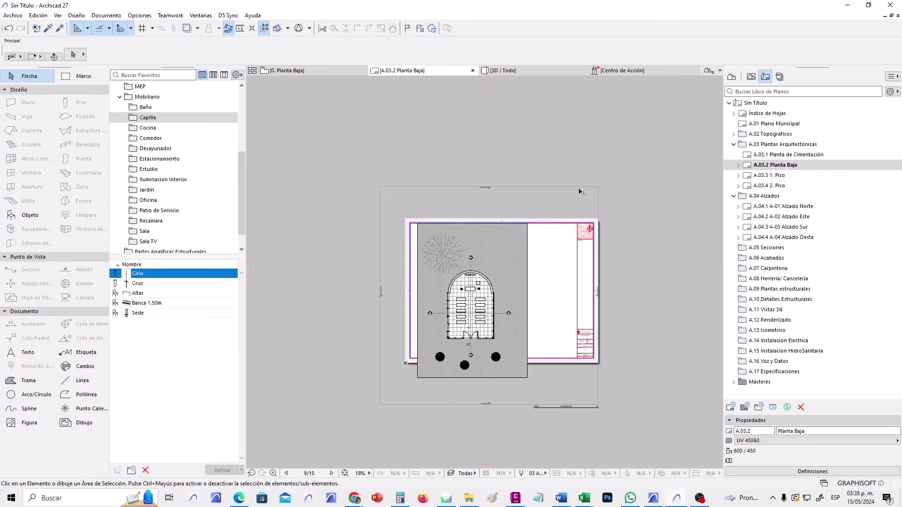
click(564, 186)
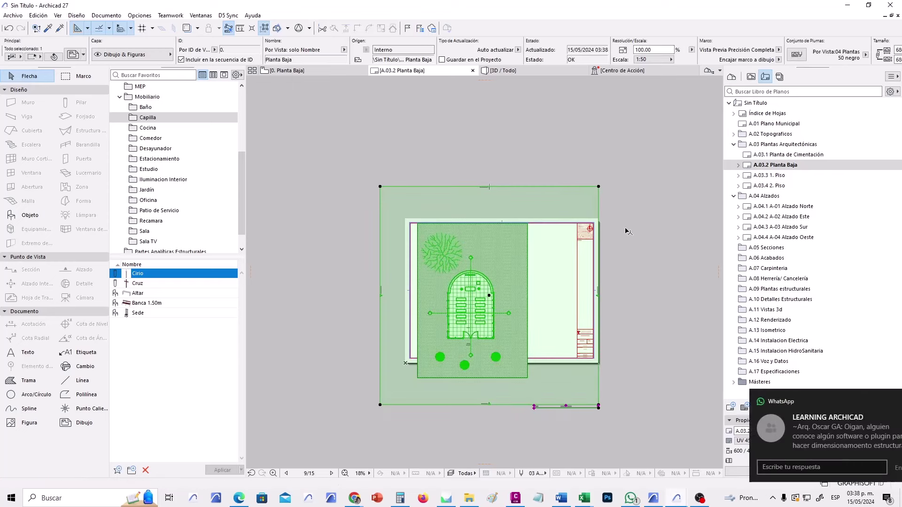
click(610, 214)
click(599, 214)
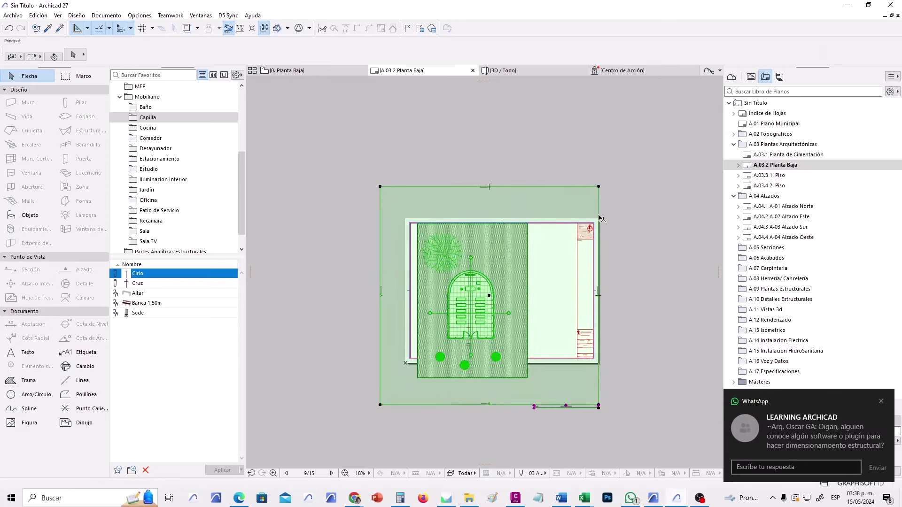
scroll(522, 245, up, 2)
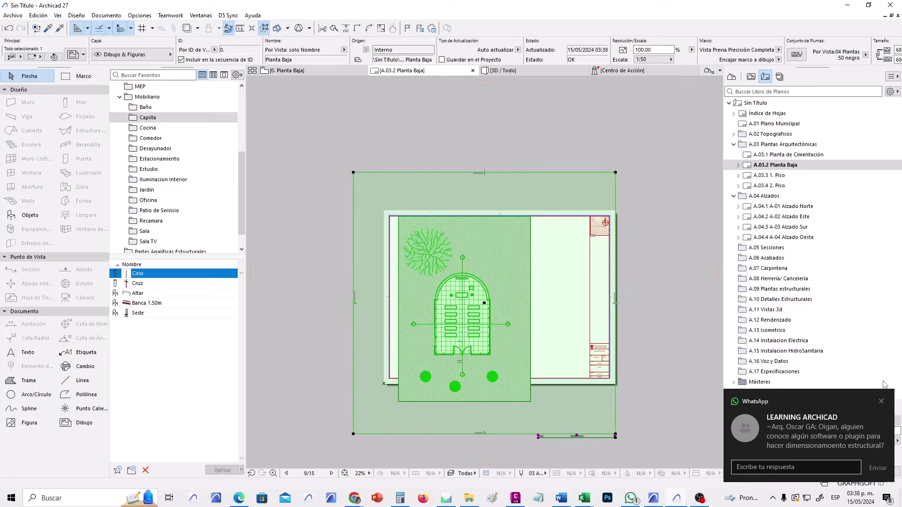
click(881, 402)
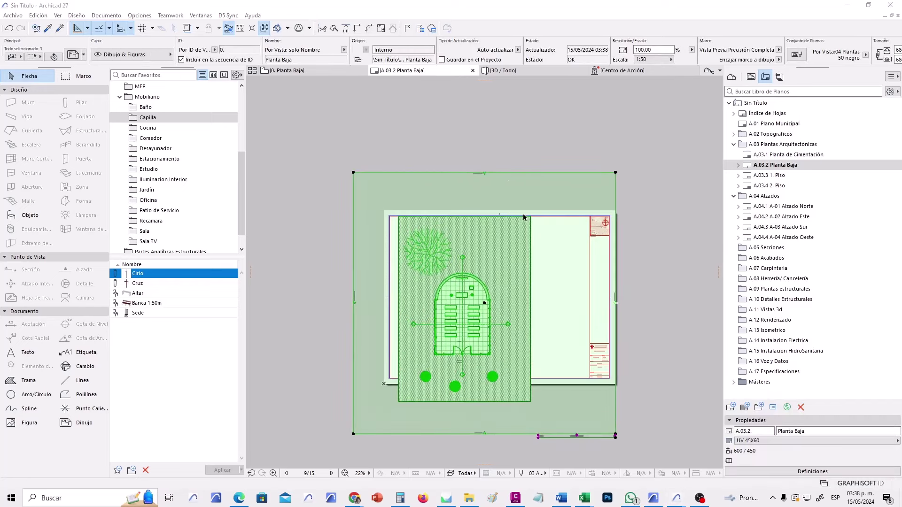
click(518, 172)
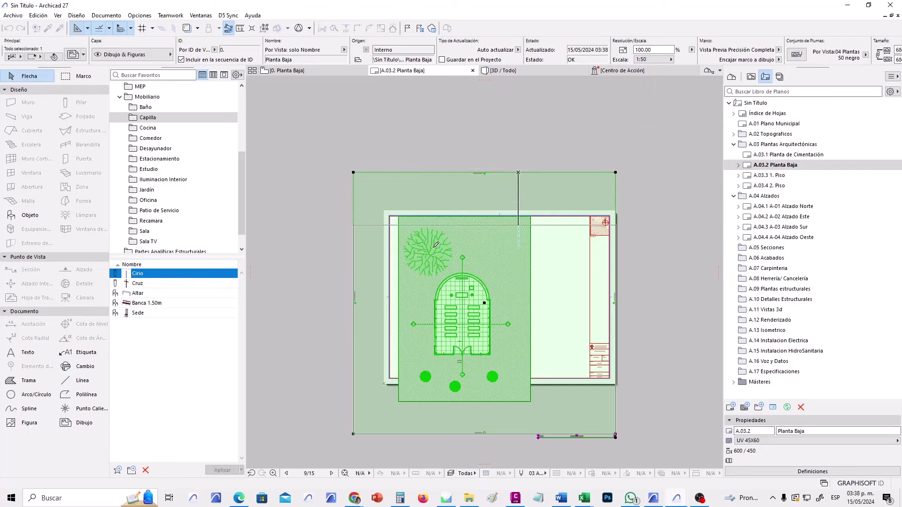
click(484, 225)
click(356, 272)
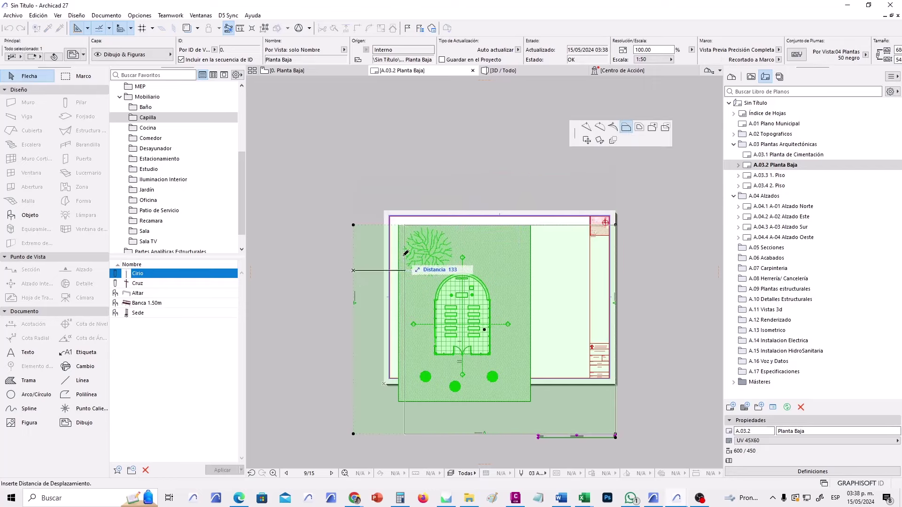
click(400, 279)
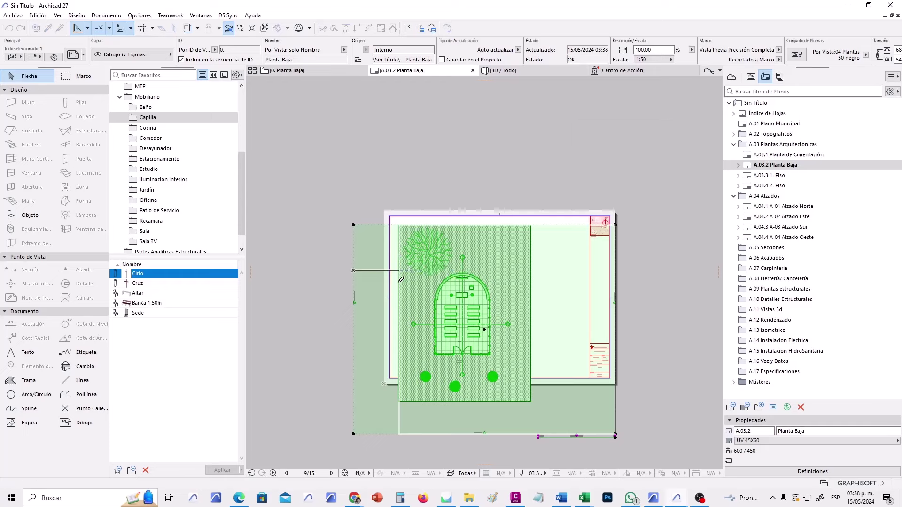
click(420, 437)
click(436, 395)
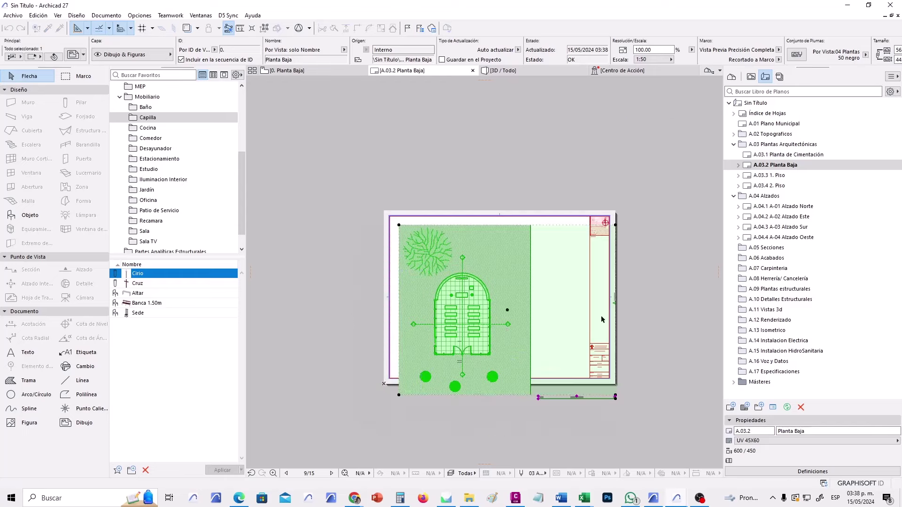
click(615, 253)
click(519, 261)
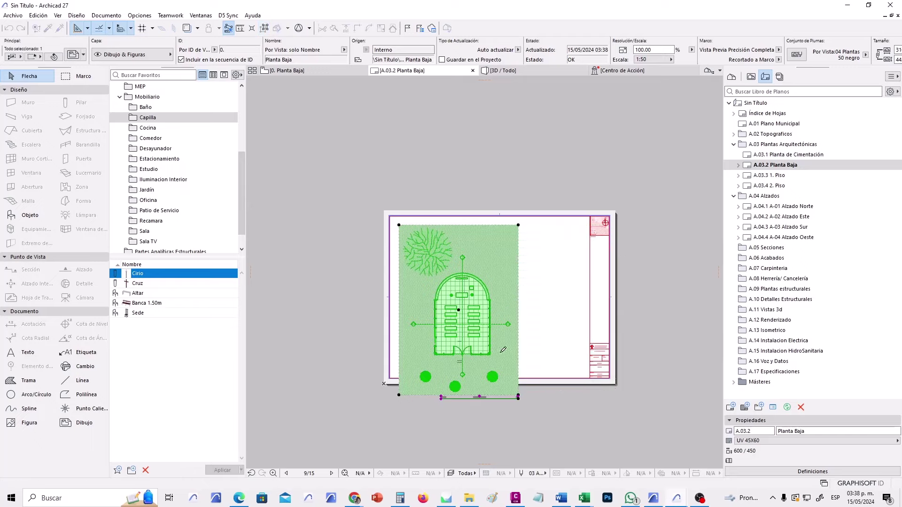
Offset the drawing's top edge lower again and move the drawing up and right on the sheet.
scroll(456, 401, up, 3)
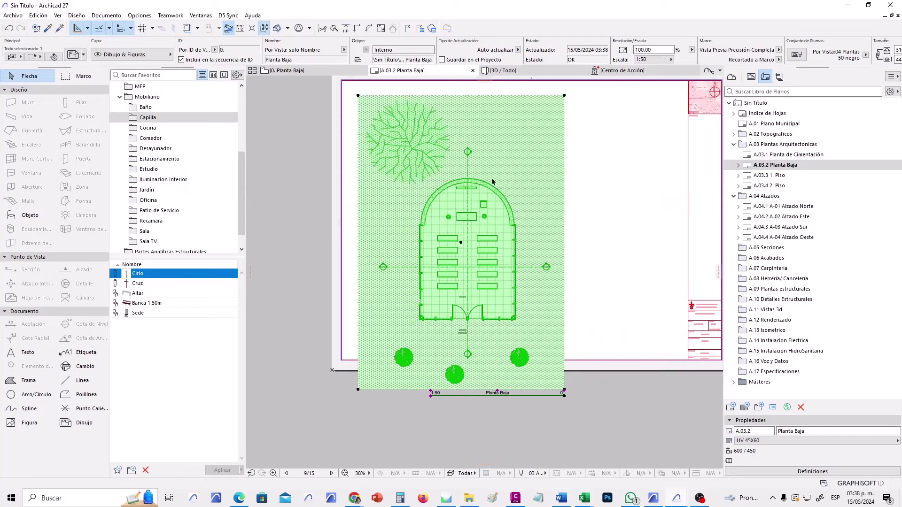
click(513, 96)
click(580, 136)
click(503, 131)
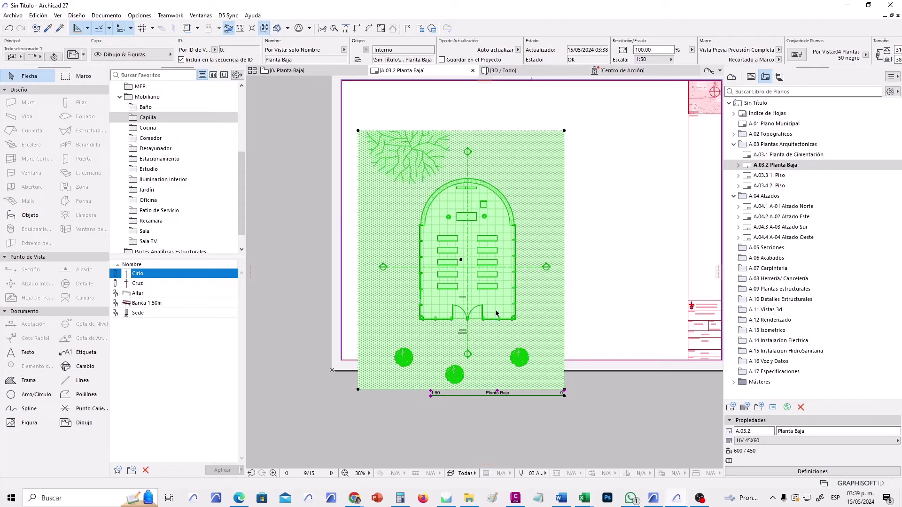
click(462, 262)
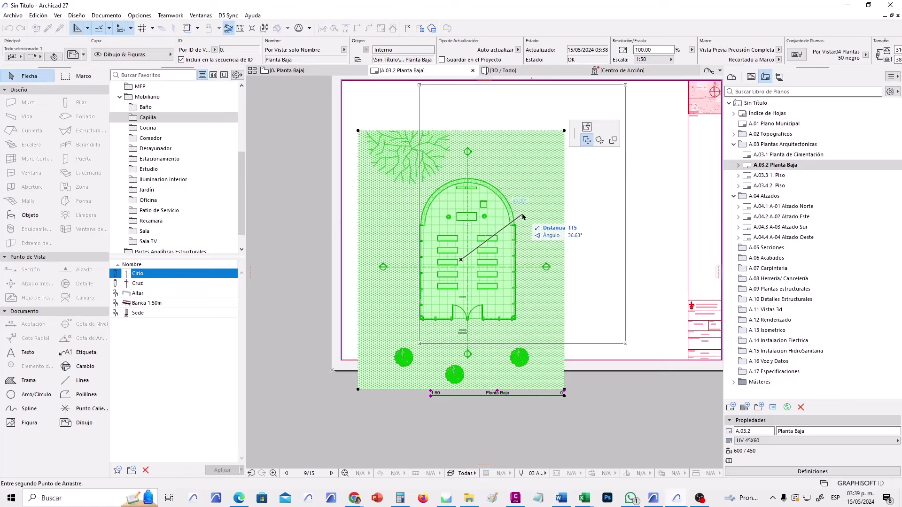
click(525, 221)
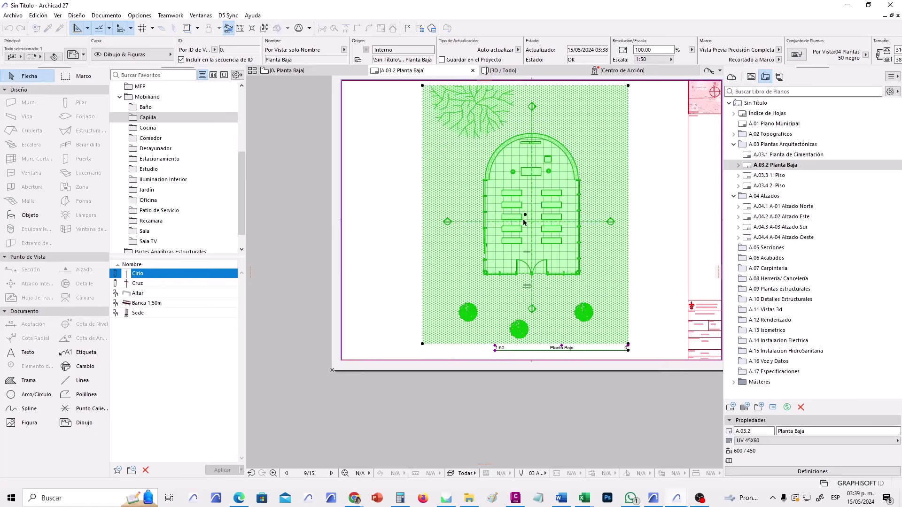
click(651, 239)
middle_drag(652, 245, 575, 262)
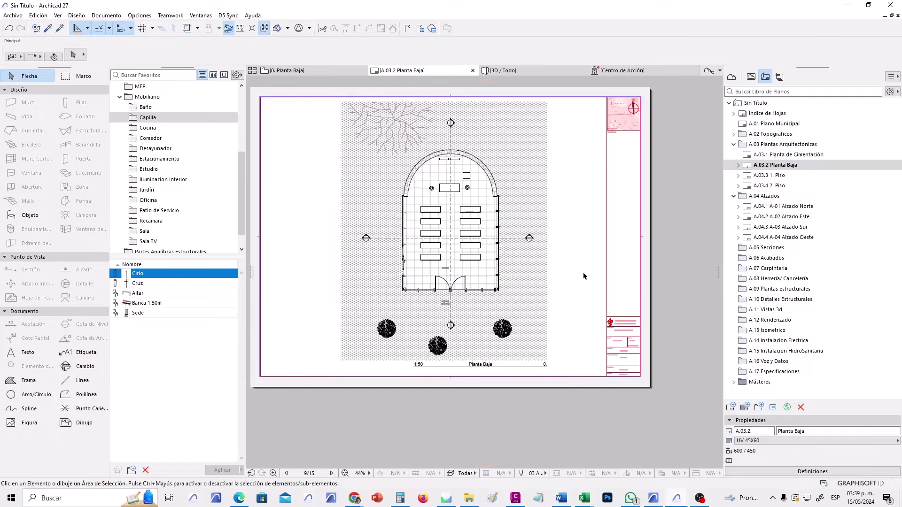
scroll(582, 275, up, 2)
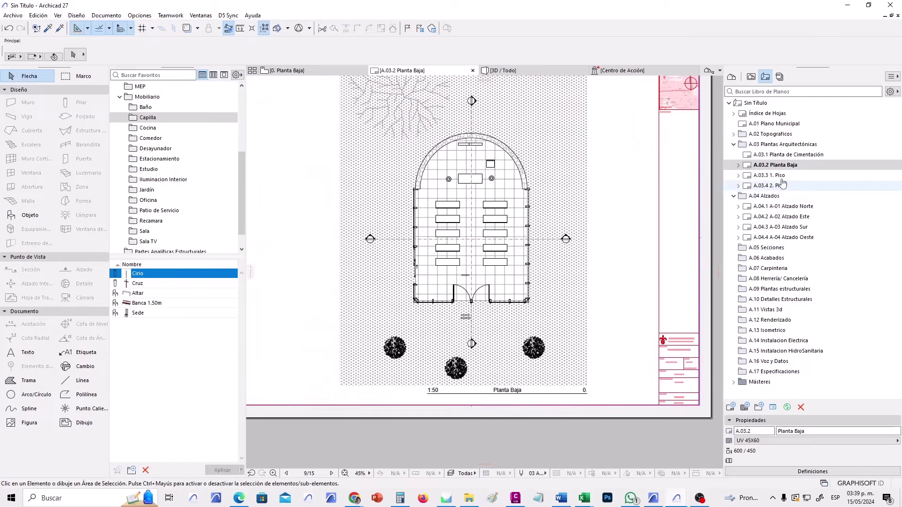
click(780, 179)
Open sheet A.03.3 1. Piso and crop its drawing frame on all four edges.
double_click(780, 179)
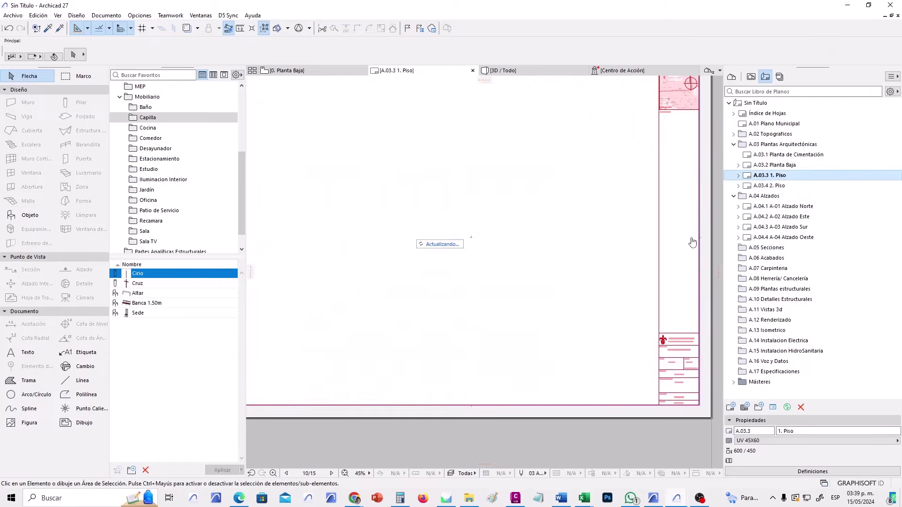
scroll(574, 266, down, 3)
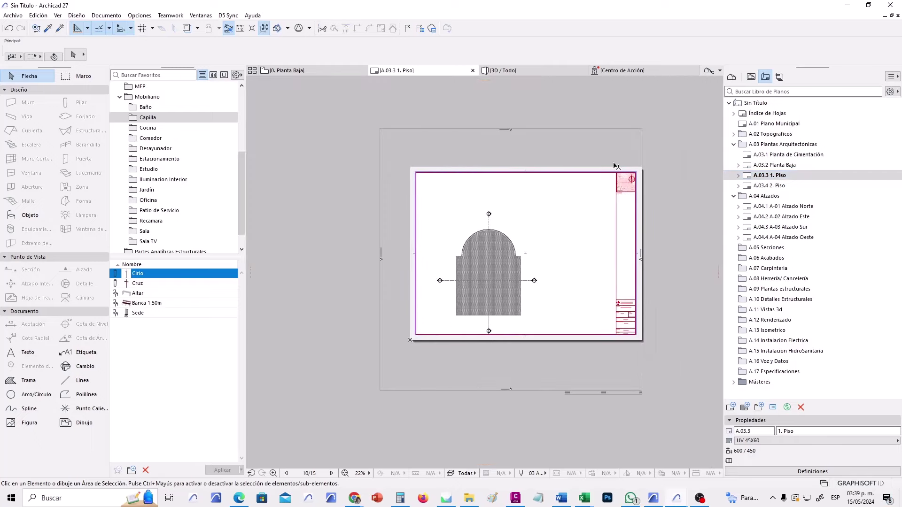
click(599, 141)
drag(591, 130, 576, 131)
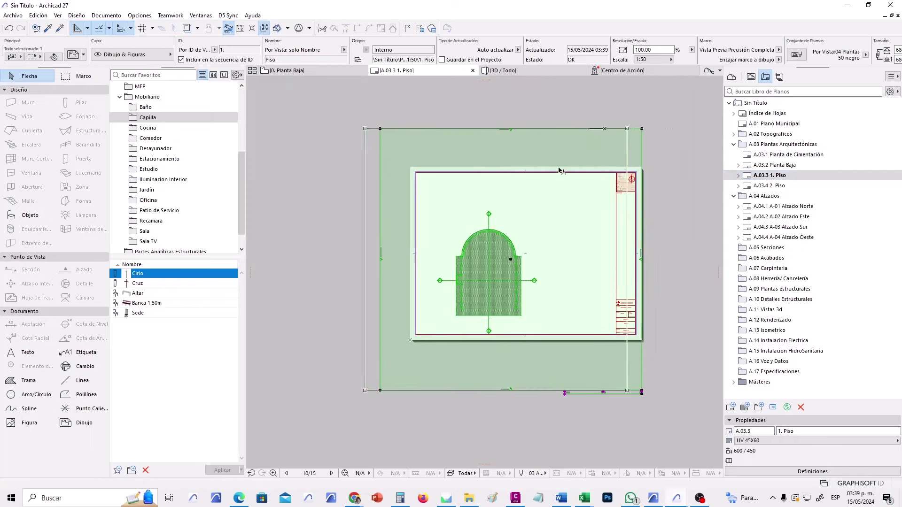
click(569, 130)
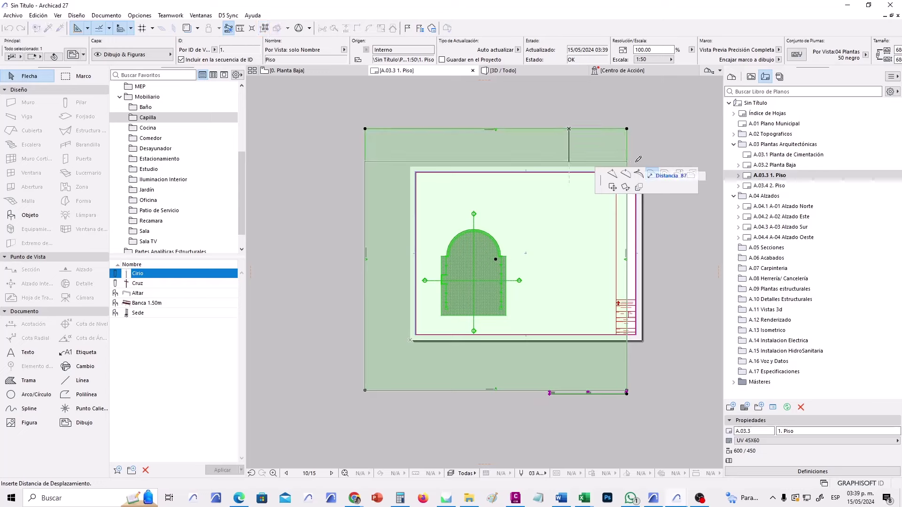
click(493, 203)
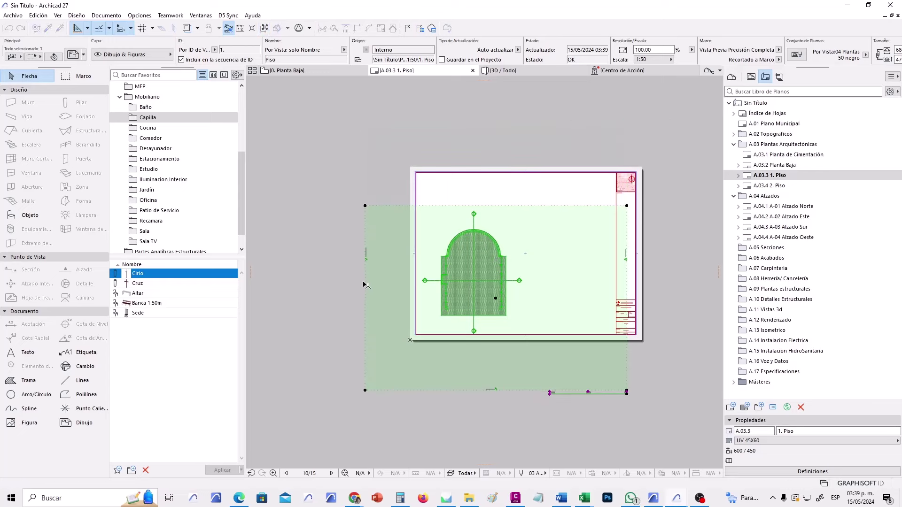
click(365, 284)
click(416, 296)
click(455, 390)
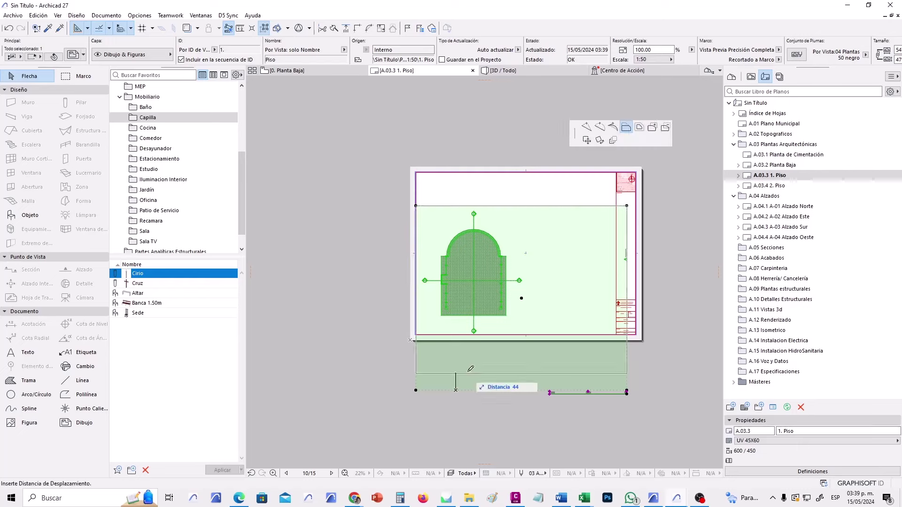
click(554, 337)
click(627, 276)
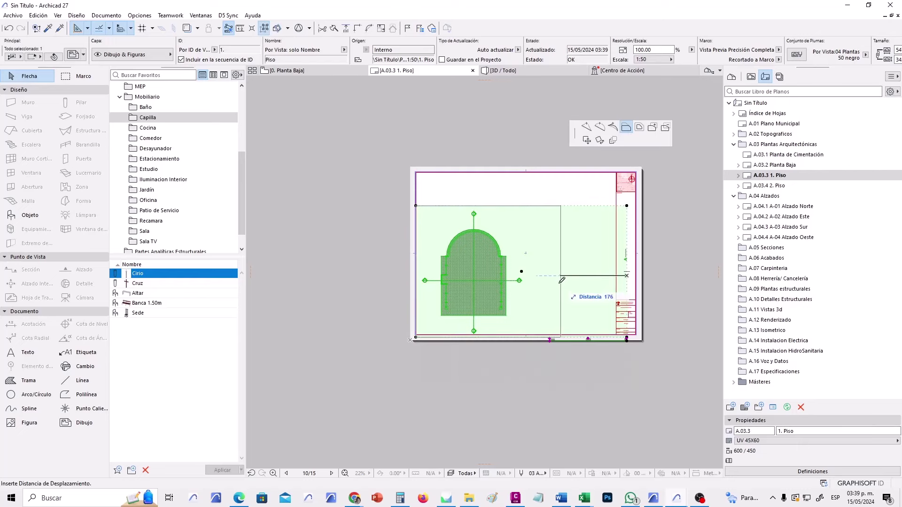
click(529, 279)
Move the 1. Piso drawing from its centre to a new spot on the sheet.
scroll(493, 269, up, 3)
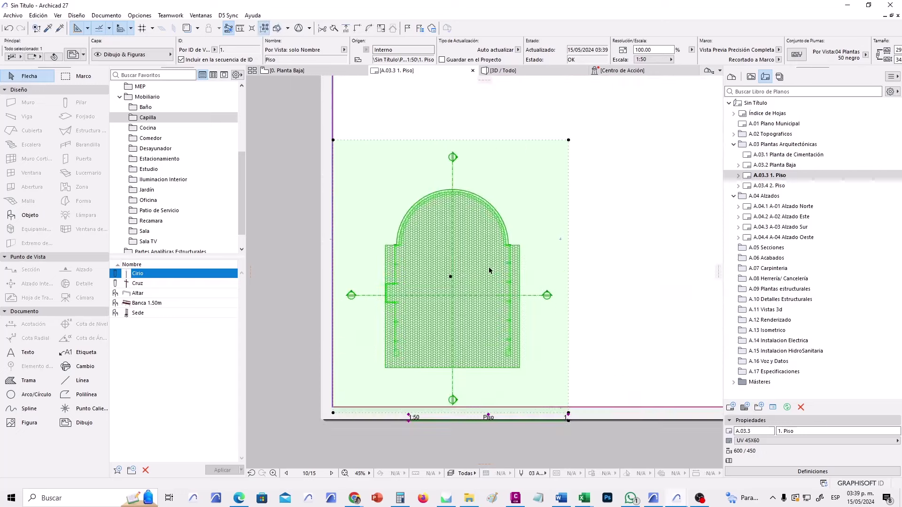
click(451, 277)
click(576, 230)
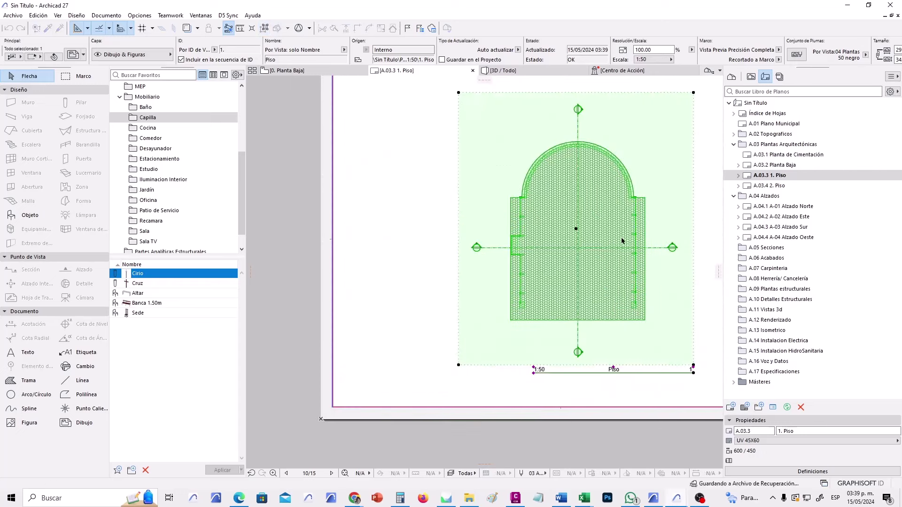
scroll(618, 243, down, 1)
middle_drag(618, 243, 525, 270)
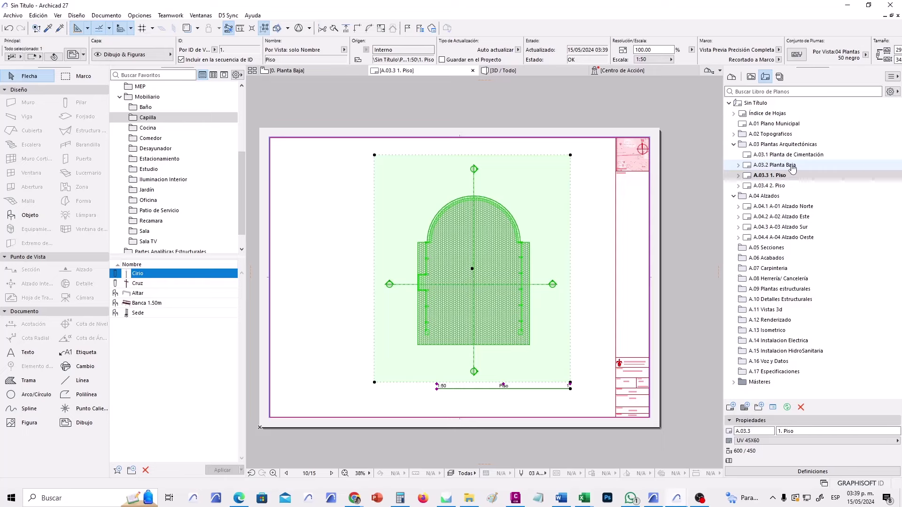
click(792, 169)
Show Planta Baja as a trace reference and align the drawing's S-02 marker with it.
right_click(791, 169)
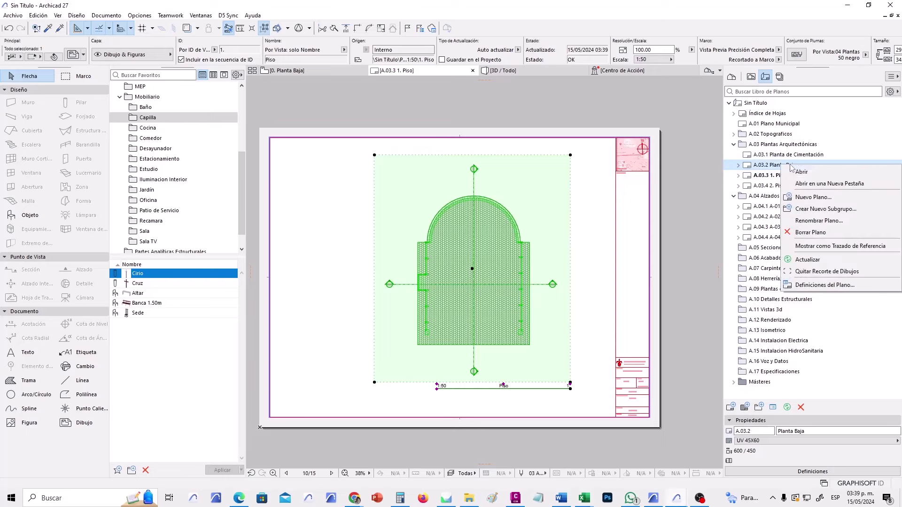
click(815, 246)
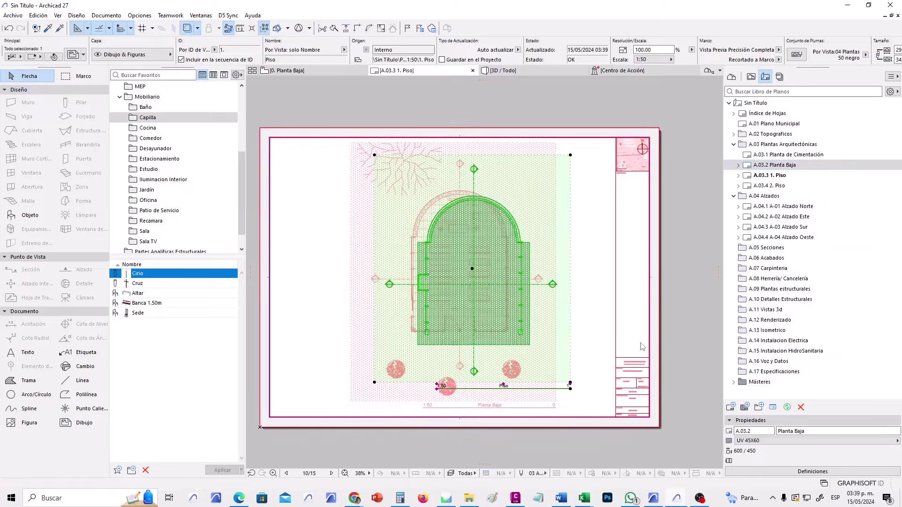
scroll(463, 183, up, 4)
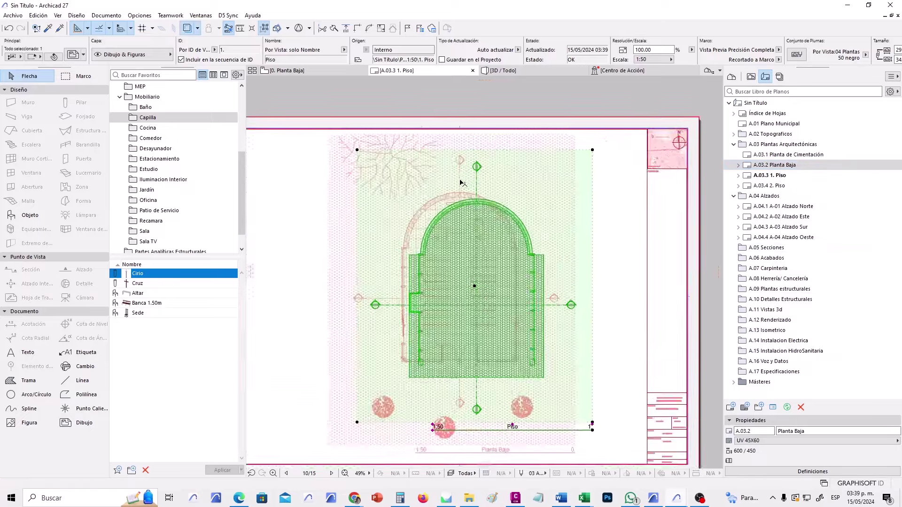
scroll(463, 180, up, 5)
middle_drag(466, 181, 442, 206)
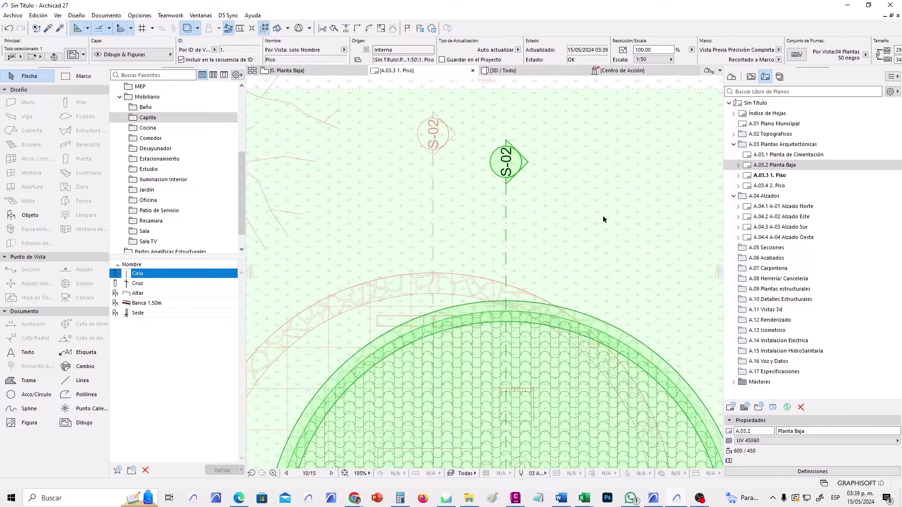
click(506, 164)
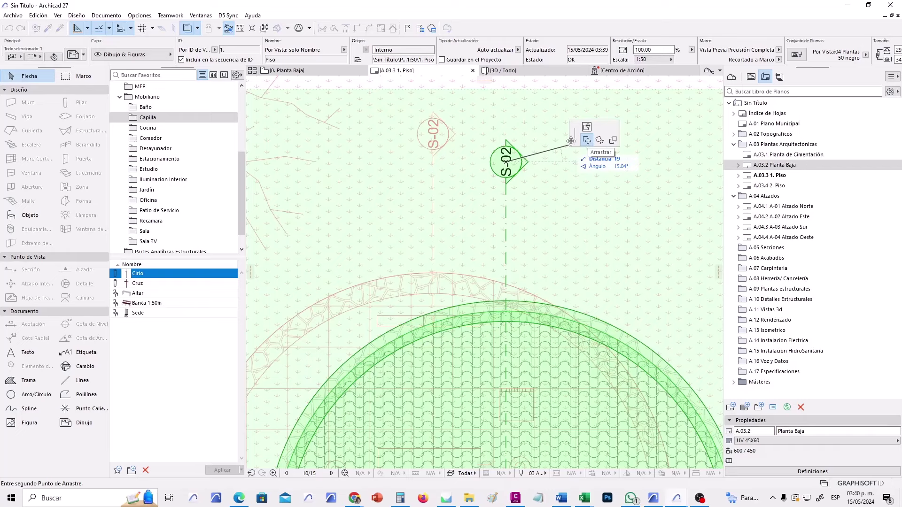
click(430, 133)
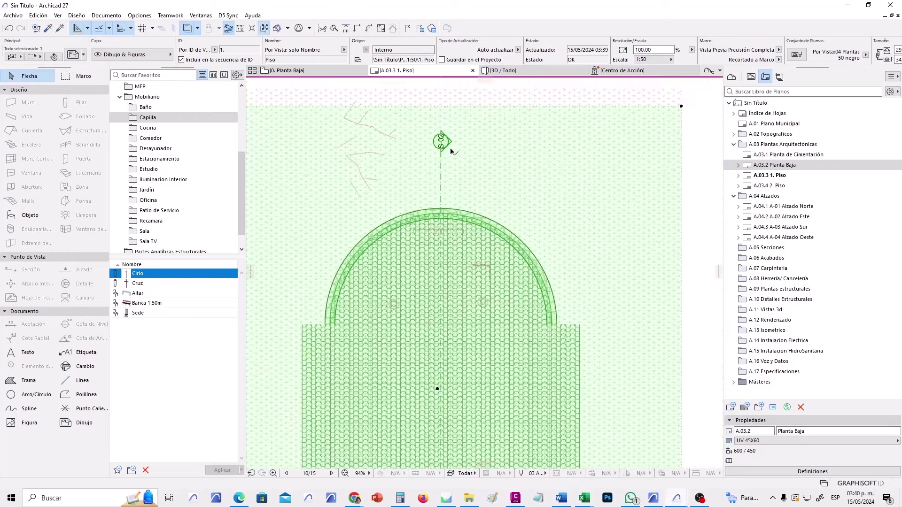
Extend the drawing's bottom and left edges and trim its top edge closer to the plan.
scroll(451, 149, down, 5)
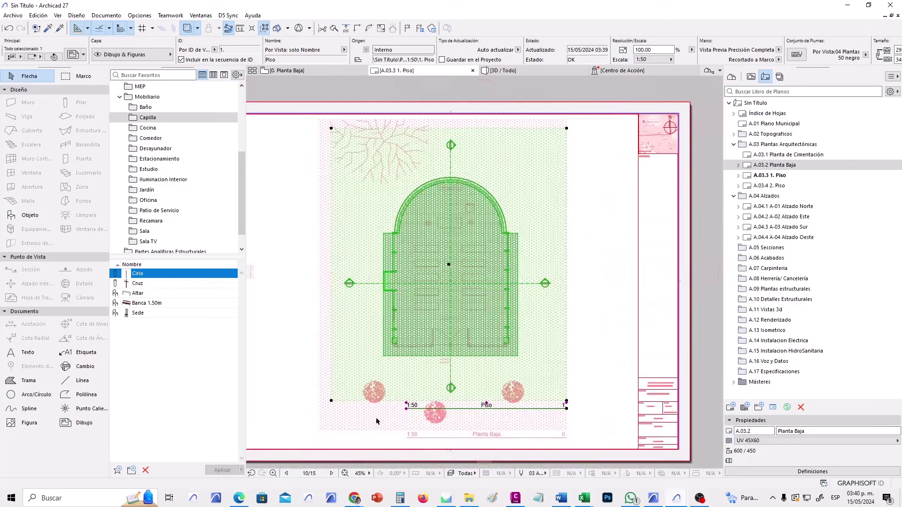
click(355, 400)
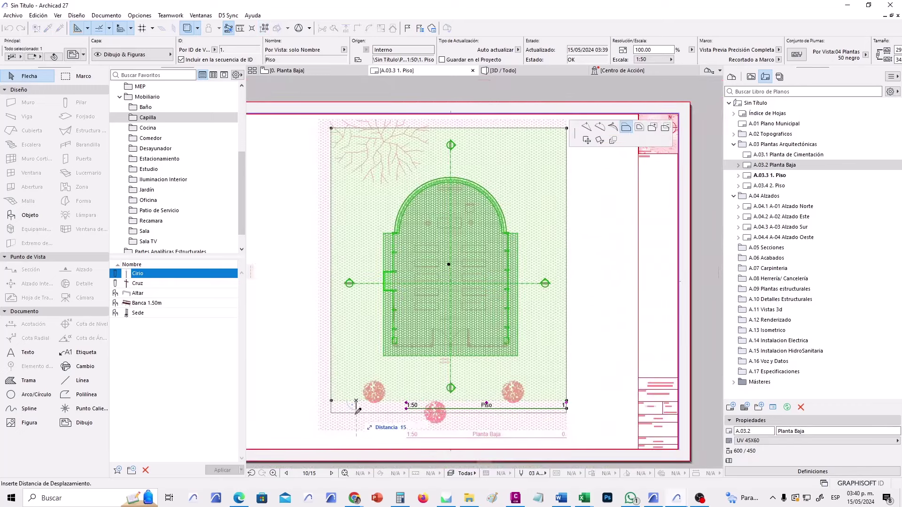
click(361, 426)
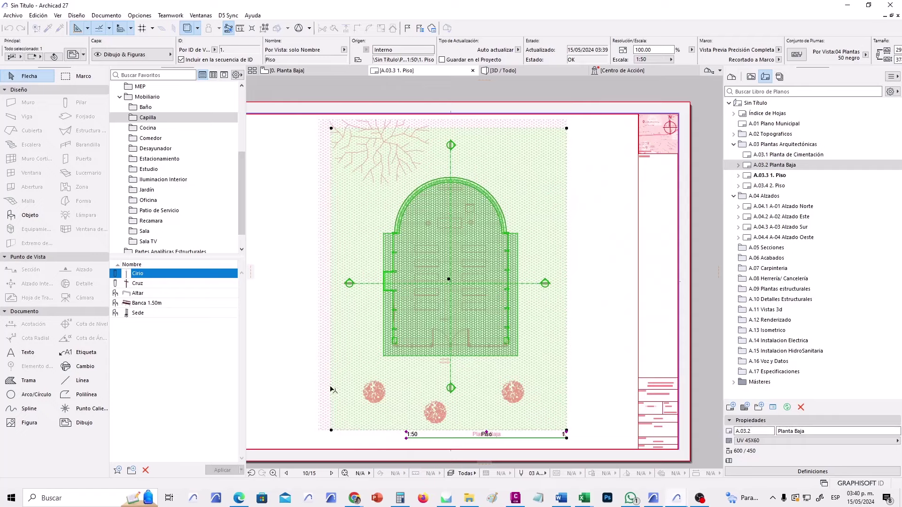
click(330, 385)
click(319, 383)
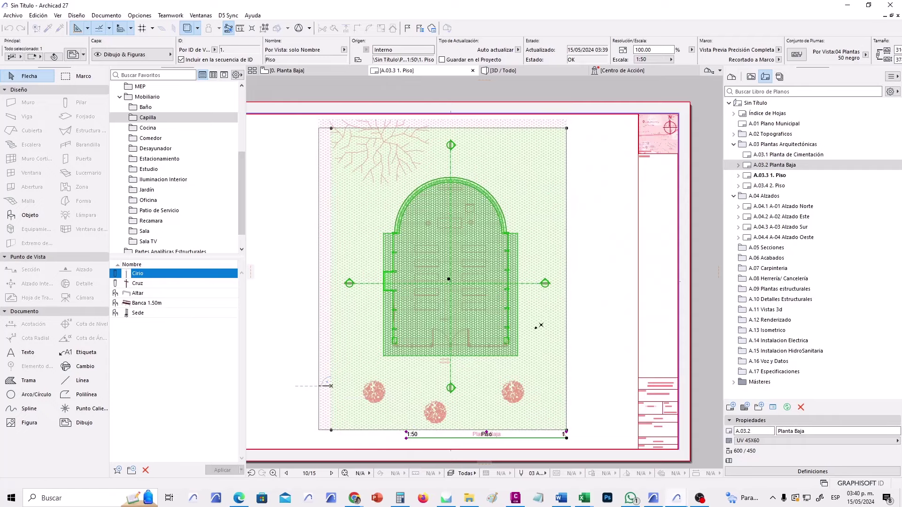
click(536, 127)
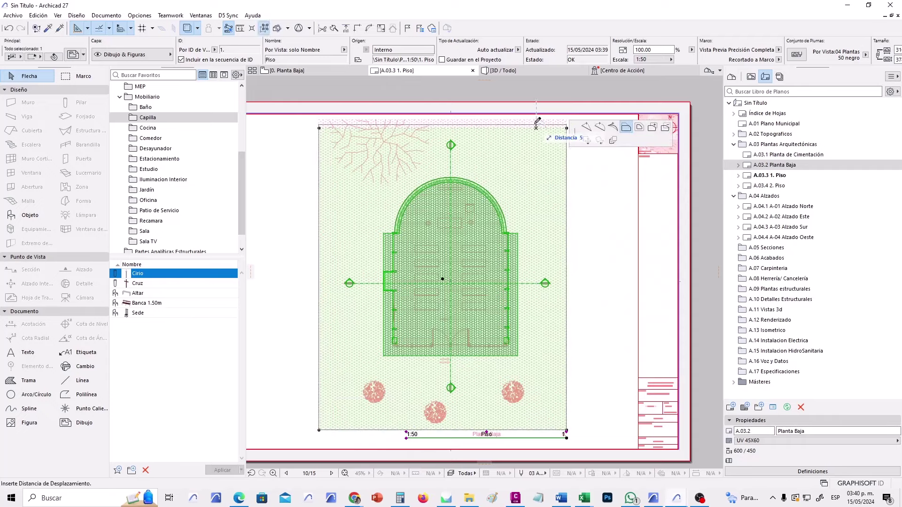
click(577, 188)
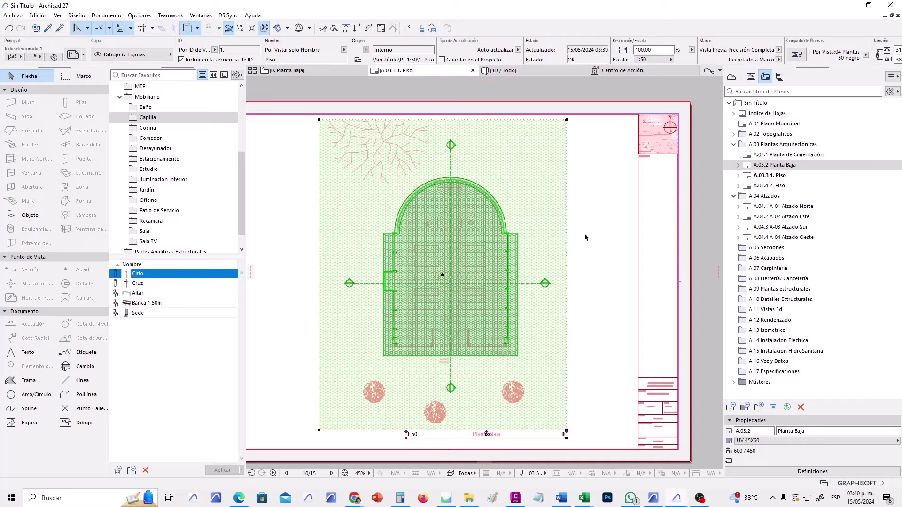
click(593, 245)
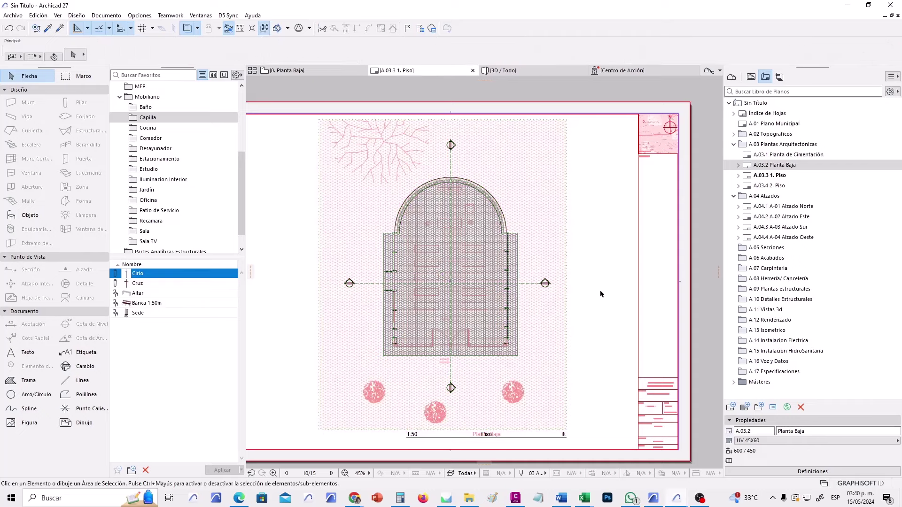
click(789, 176)
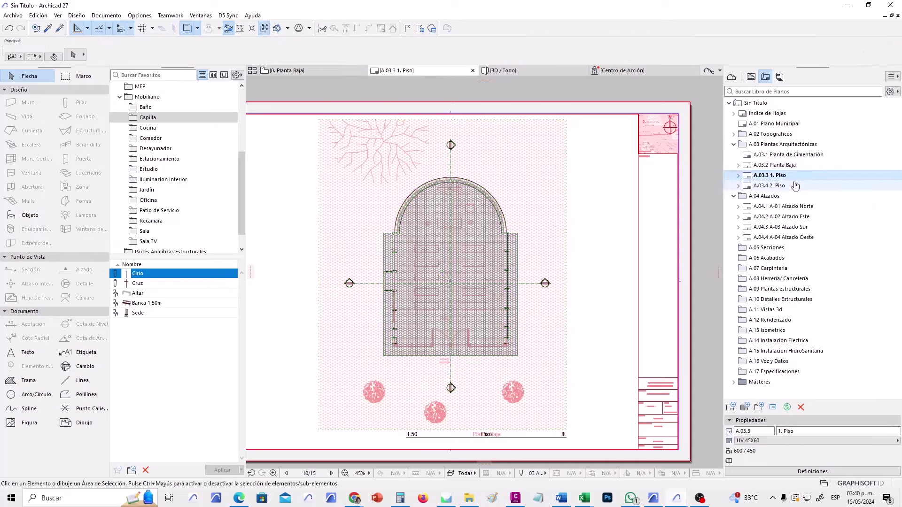
click(795, 186)
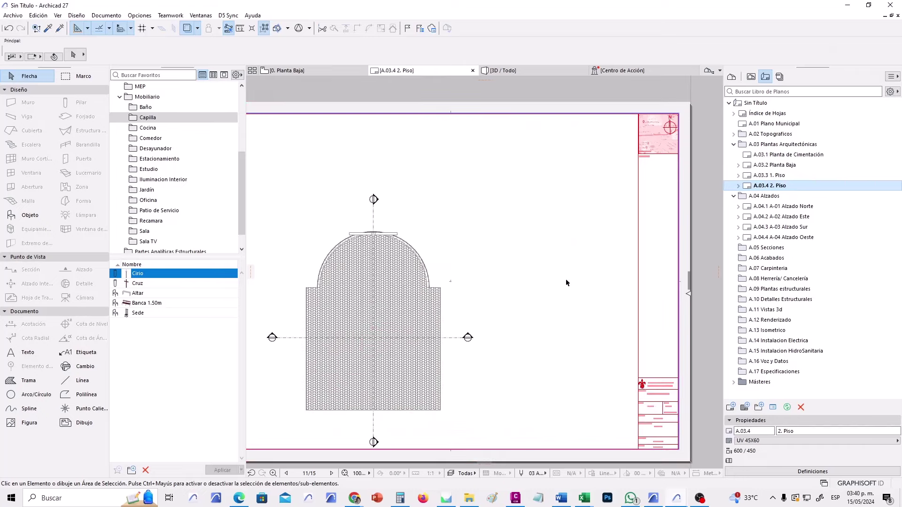
Crop the 2. Piso drawing frame inward on its top, left, bottom and right edges.
scroll(528, 318, down, 2)
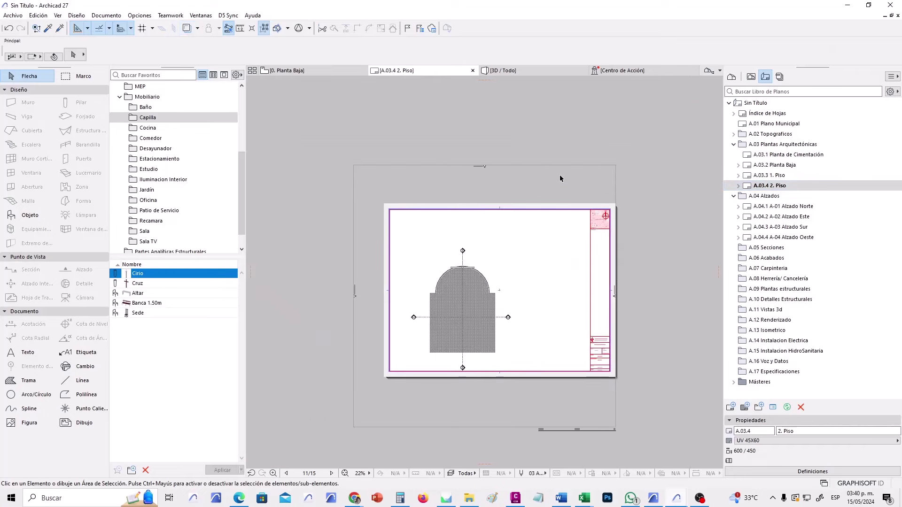
click(557, 167)
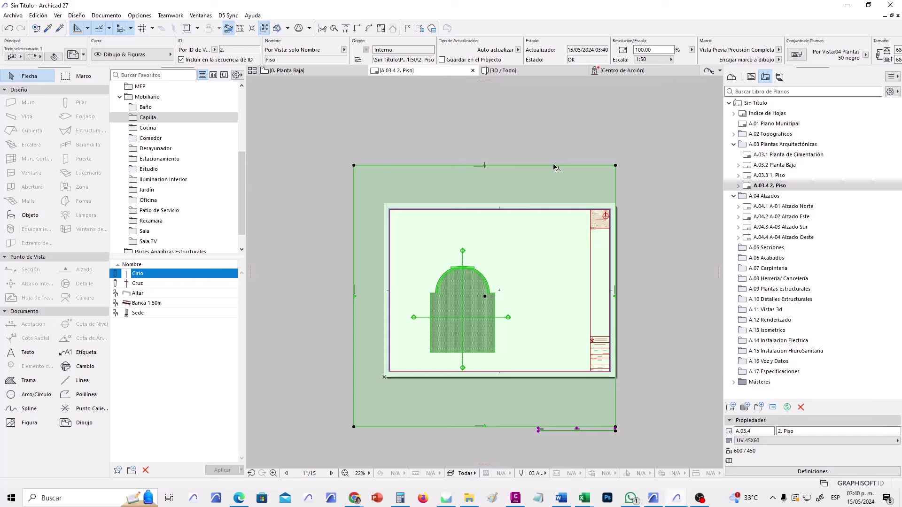
click(554, 166)
click(479, 243)
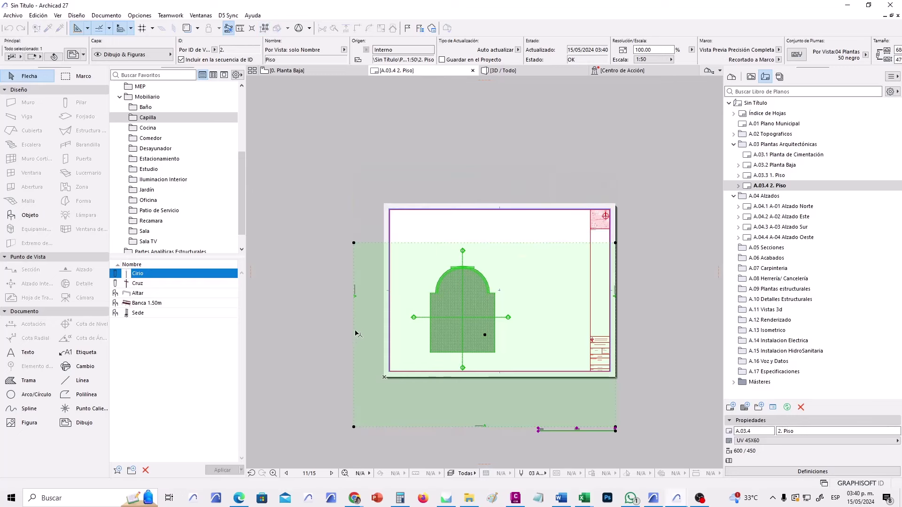
click(358, 333)
click(405, 335)
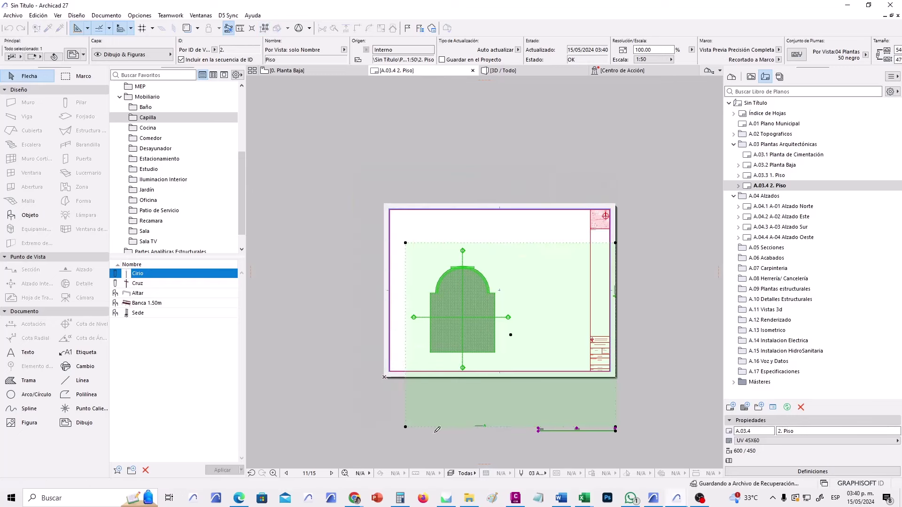
click(432, 426)
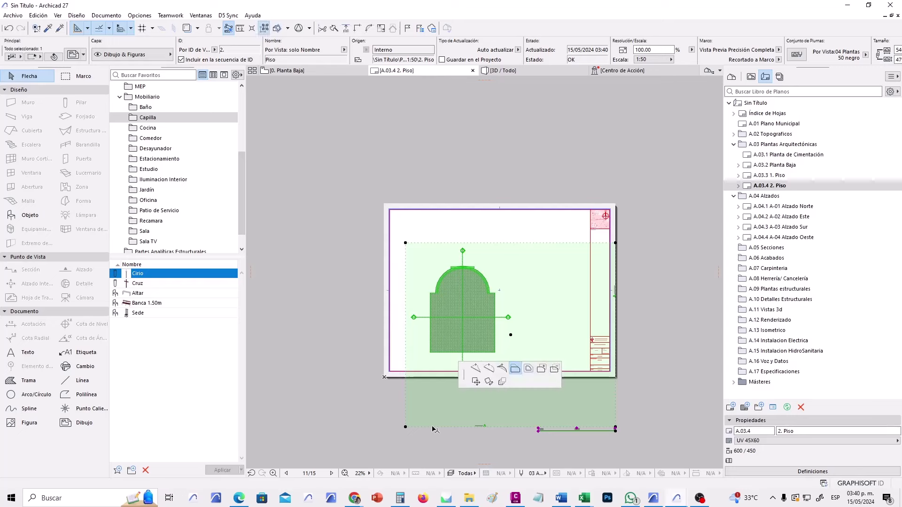
click(437, 389)
click(615, 319)
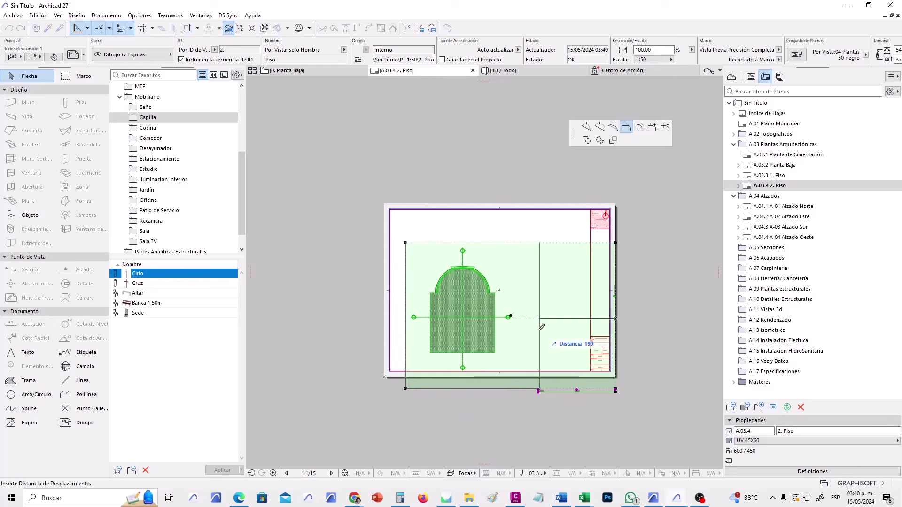
click(517, 318)
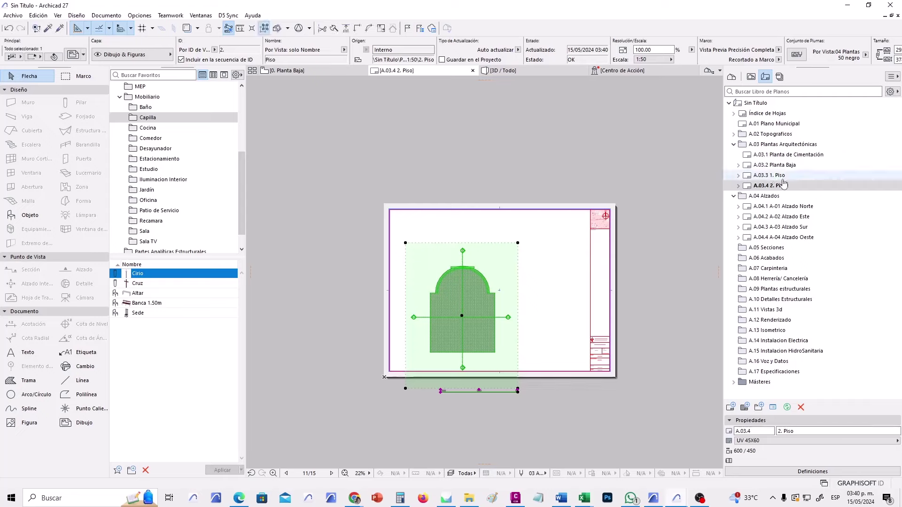
Select sheet A.03.3 1. Piso, then start and cancel a drawing rotation.
click(780, 175)
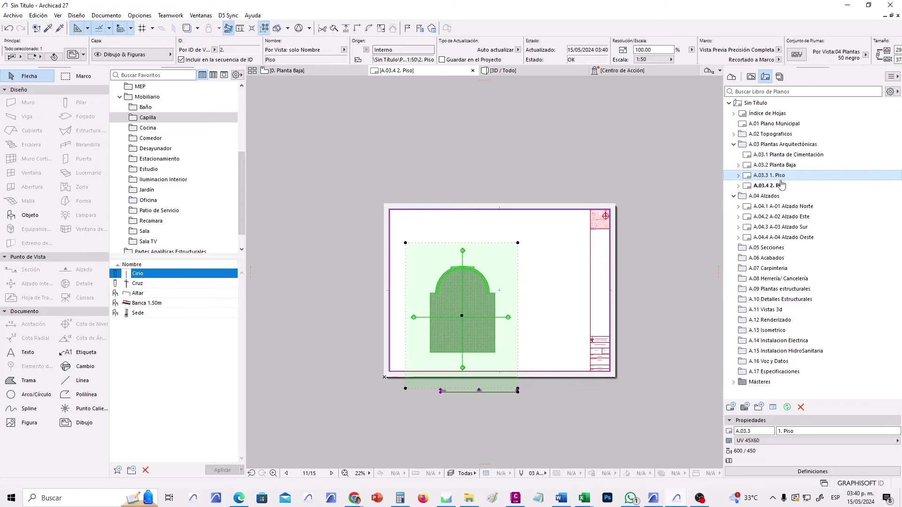
scroll(462, 270, up, 5)
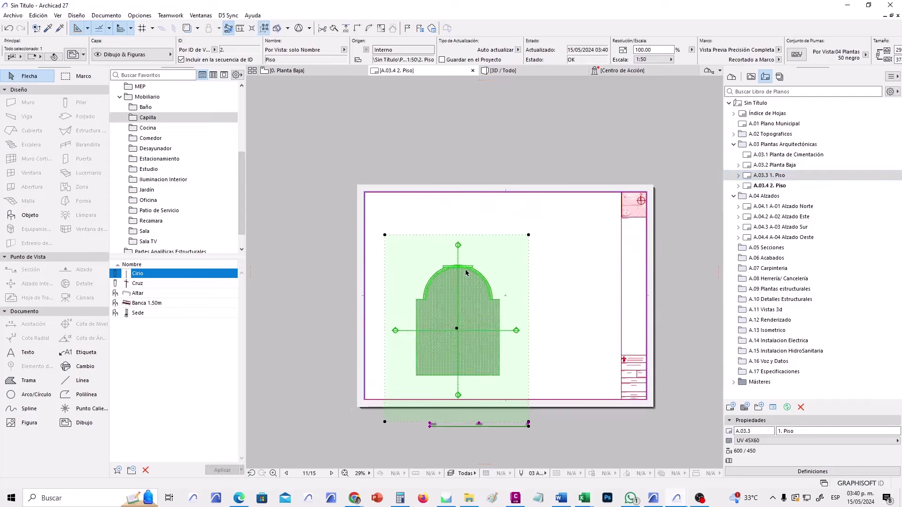
scroll(489, 252, down, 5)
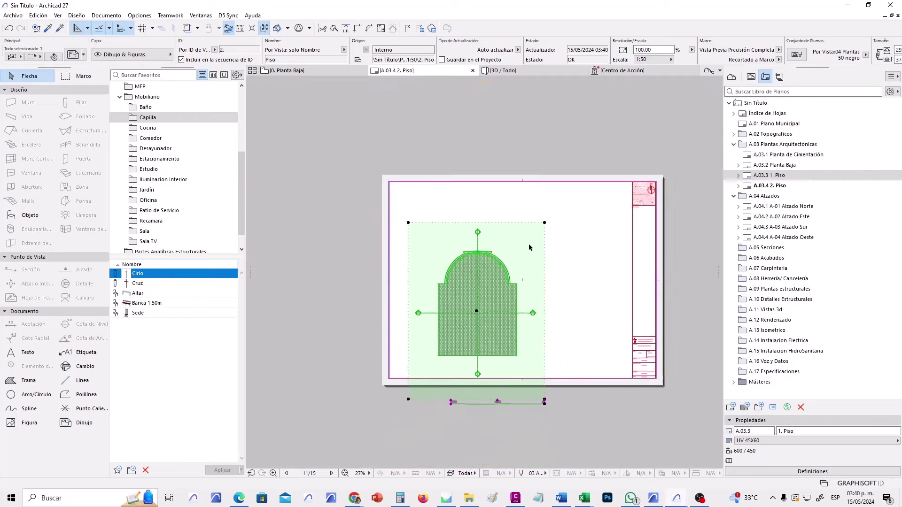
key(ctrl+e)
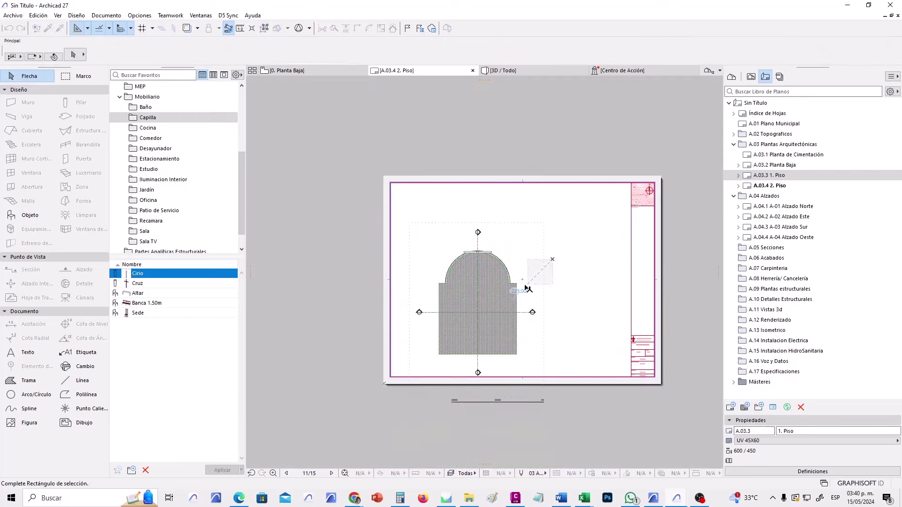
key(Escape)
key(Escape)
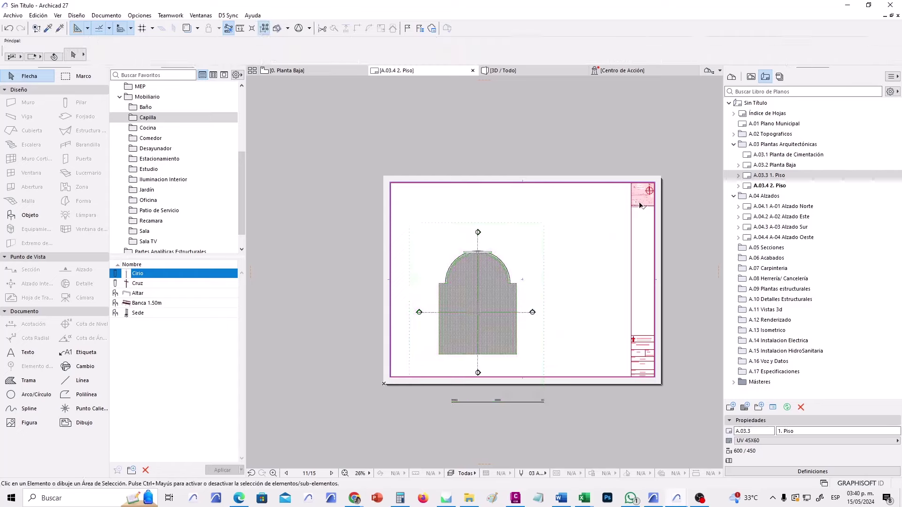
Show Planta Baja as a trace reference and snap the 2. Piso drawing's section marker onto its match.
click(775, 168)
right_click(775, 168)
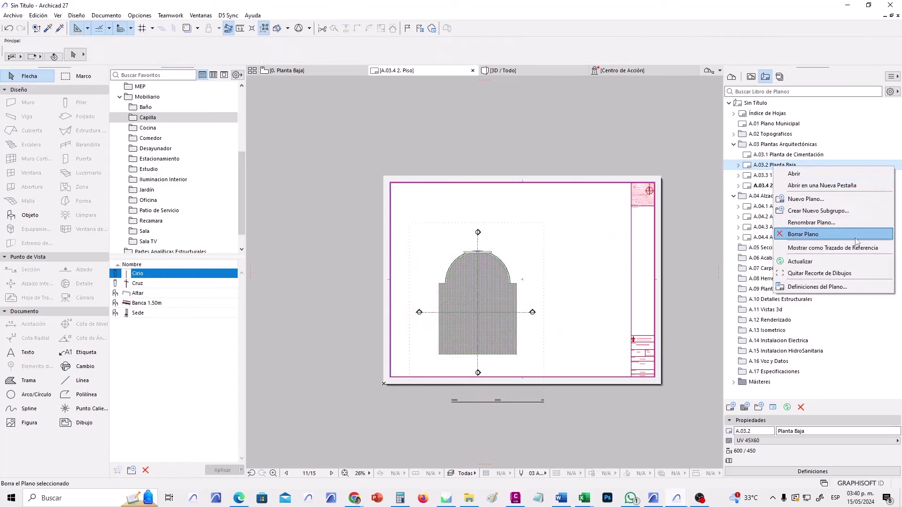
click(804, 249)
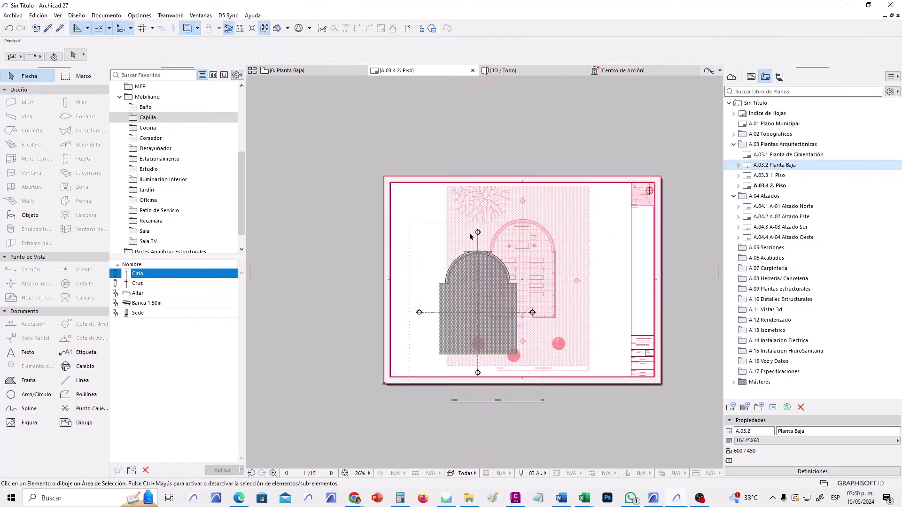
middle_drag(479, 232, 482, 235)
scroll(483, 235, up, 5)
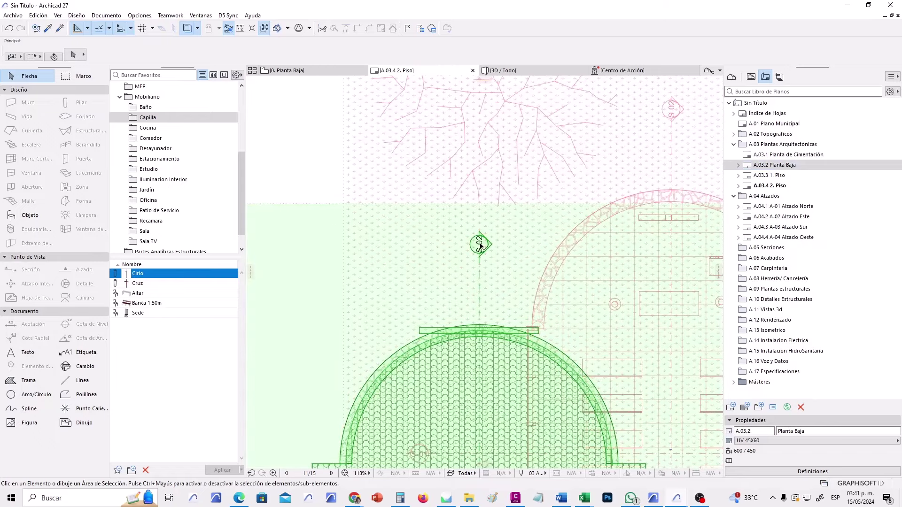
click(480, 247)
click(479, 245)
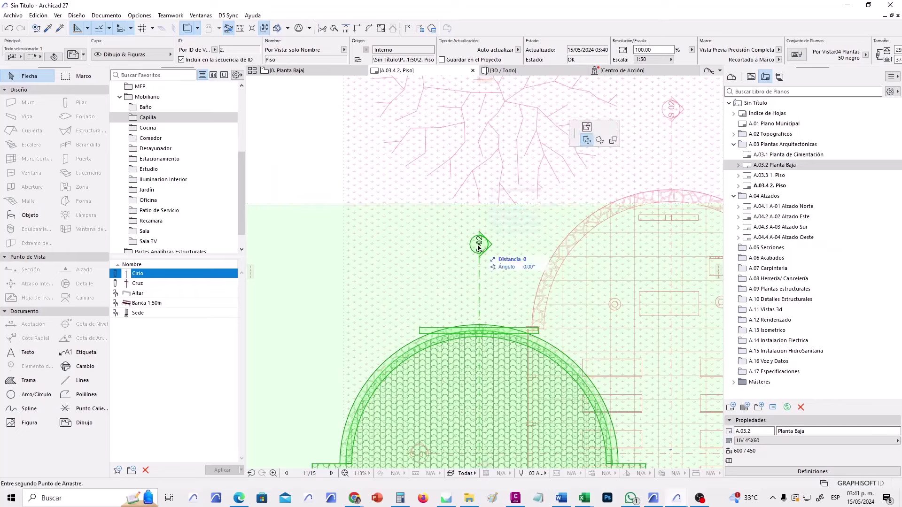
click(650, 130)
Extend the drawing frame's top and left edges to match the reference, then recentre the sheet.
scroll(577, 171, down, 3)
scroll(548, 178, down, 2)
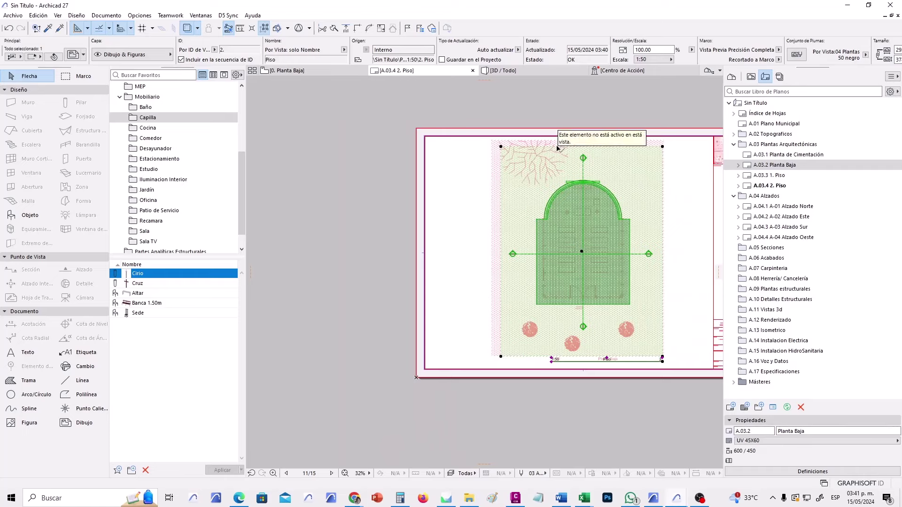
click(556, 144)
click(577, 149)
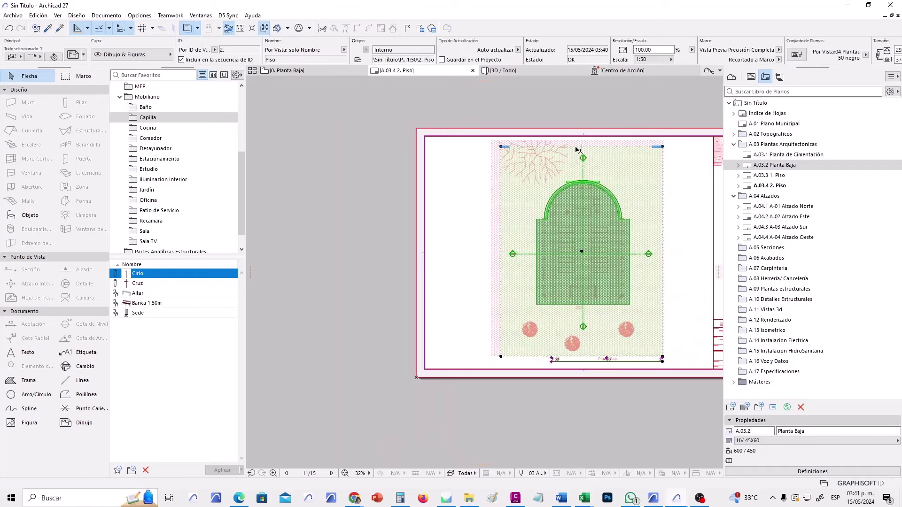
click(577, 146)
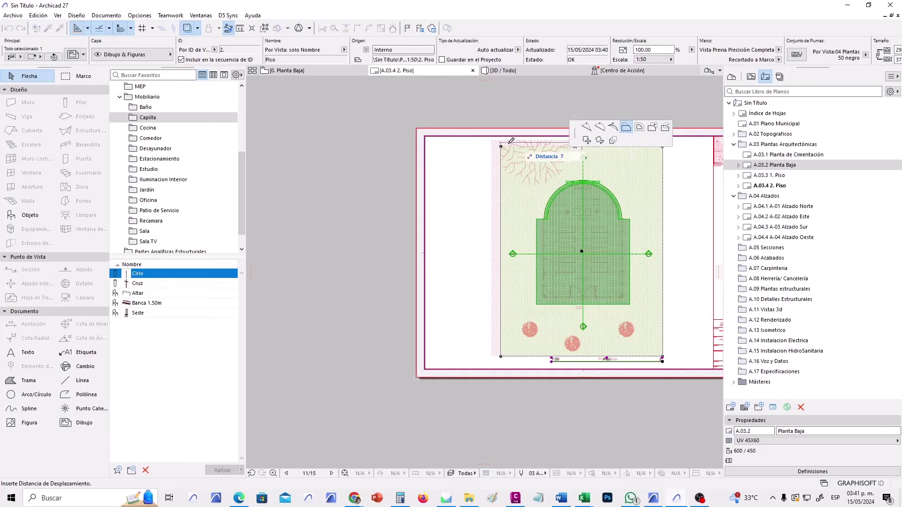
click(494, 139)
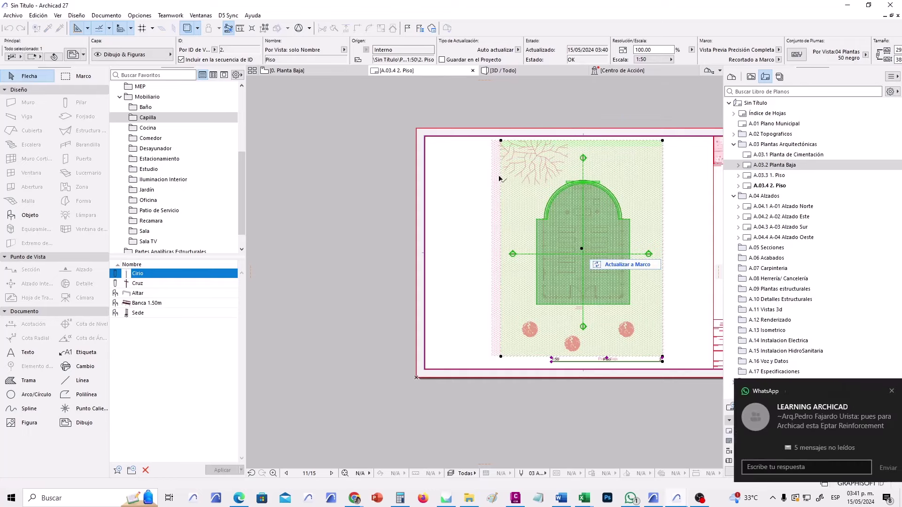
click(501, 180)
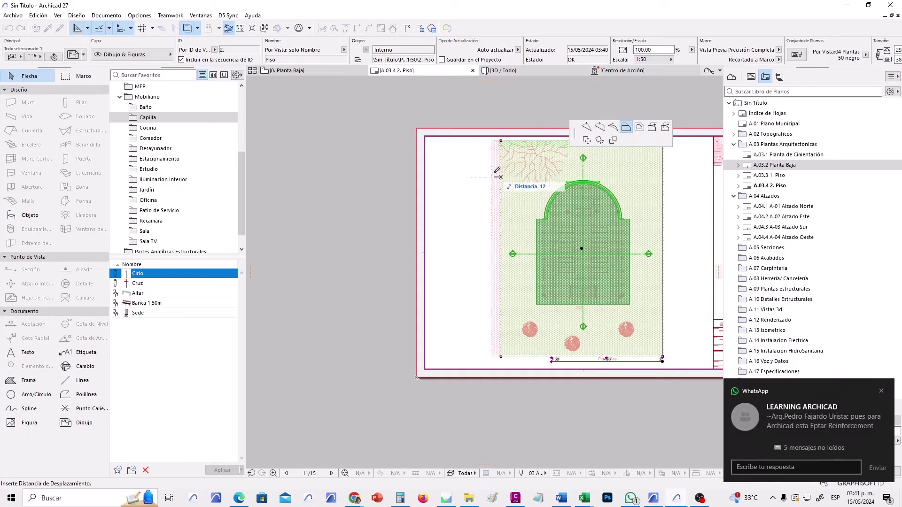
click(496, 175)
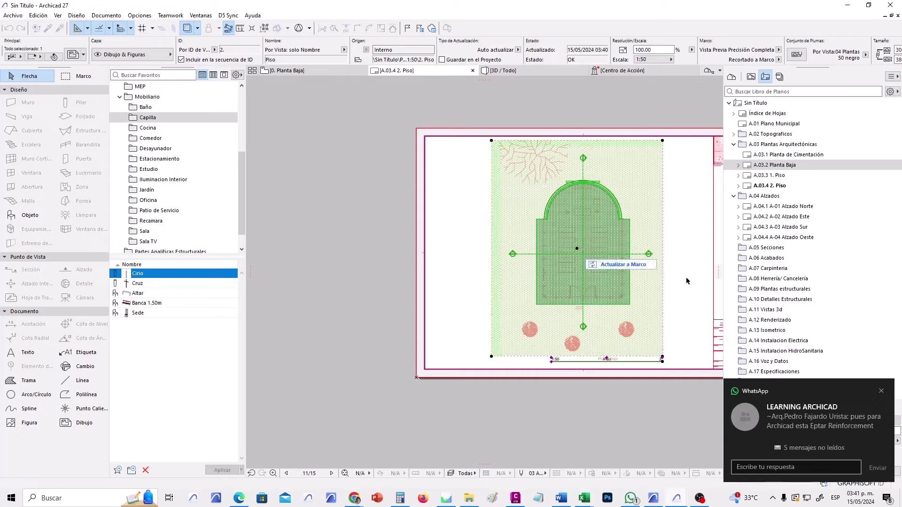
scroll(686, 281, down, 1)
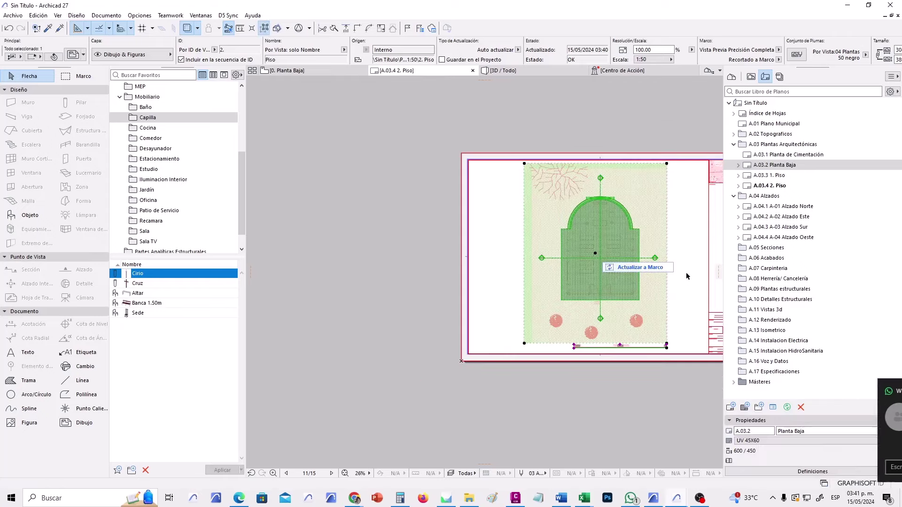
middle_drag(688, 281, 568, 293)
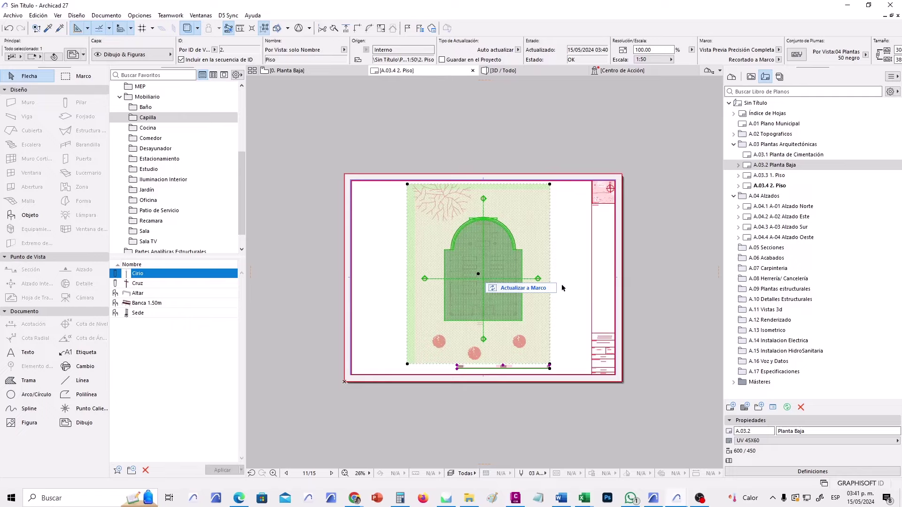
scroll(562, 289, up, 2)
scroll(560, 277, up, 1)
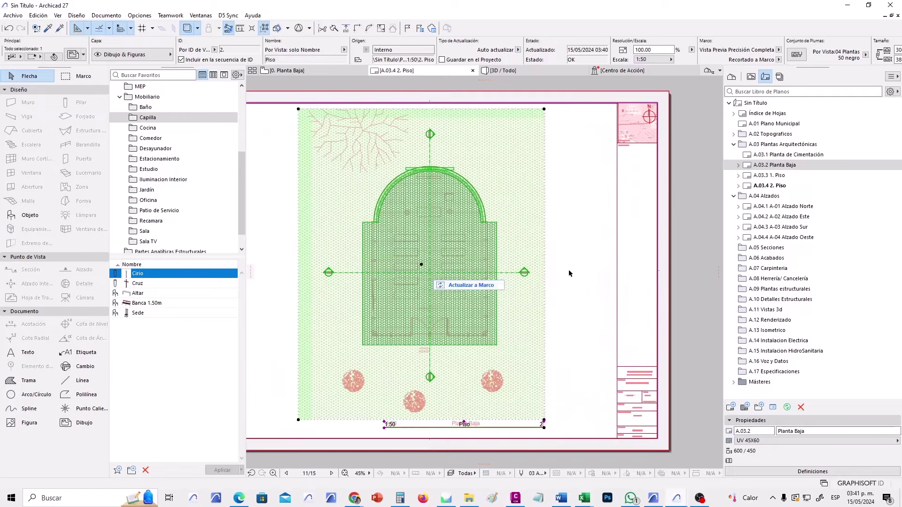
Hide the Planta Baja trace and rename story 2. Piso to 2. Azotea in the Project Map.
click(579, 205)
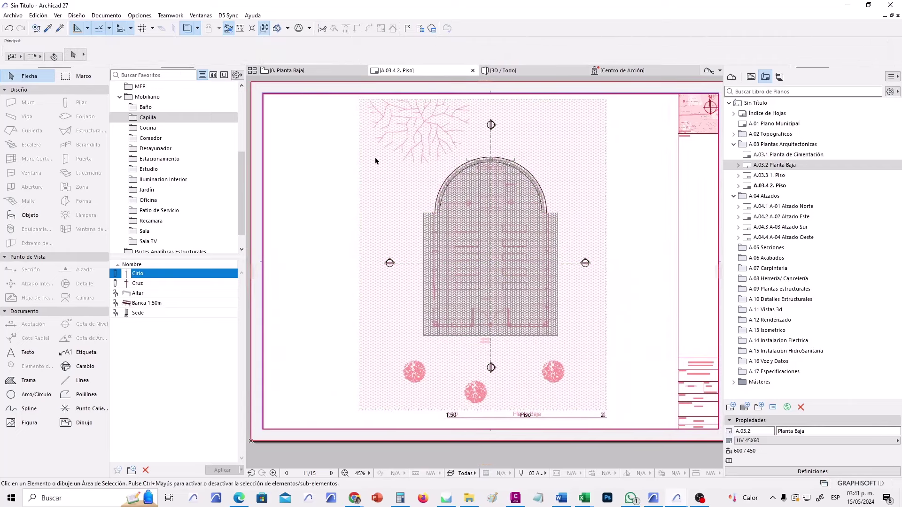
click(187, 29)
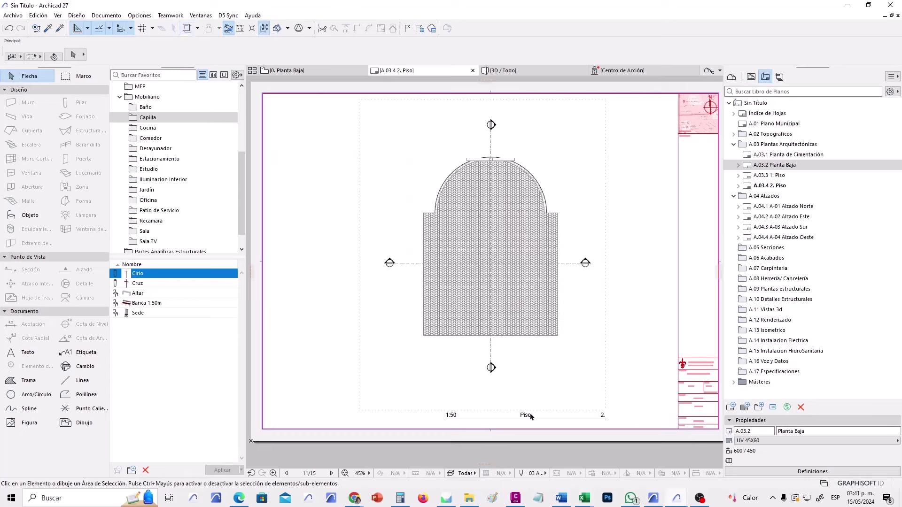
click(751, 77)
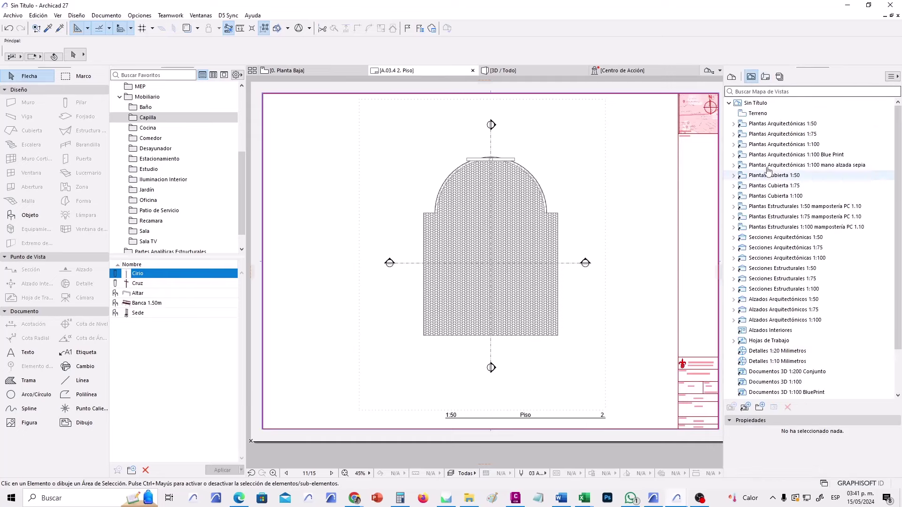
click(731, 77)
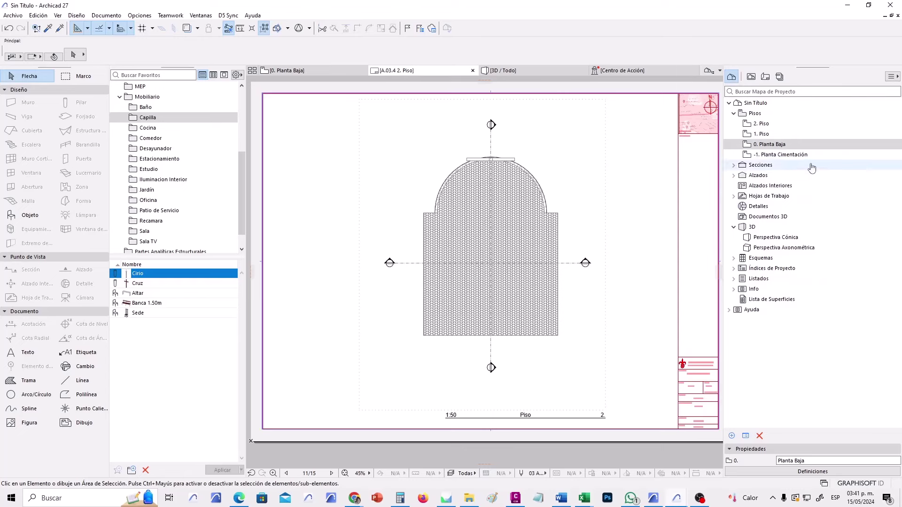
click(773, 125)
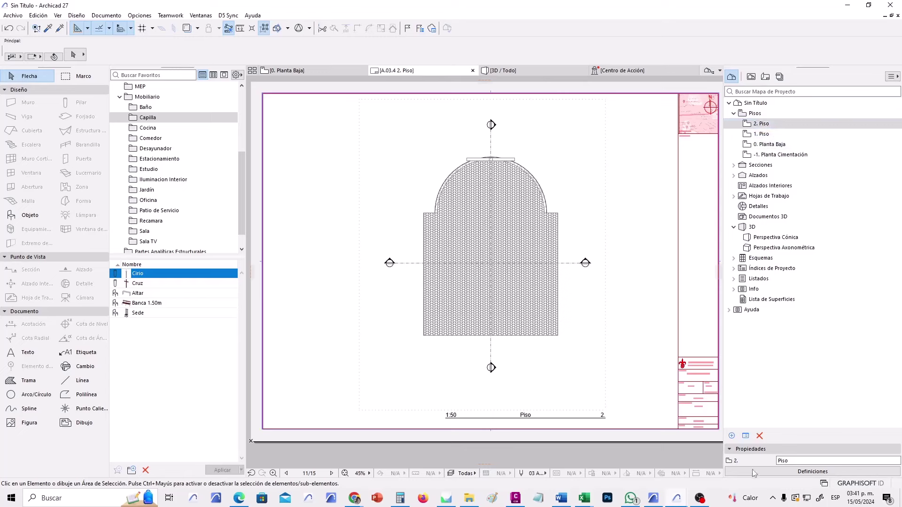
click(803, 462)
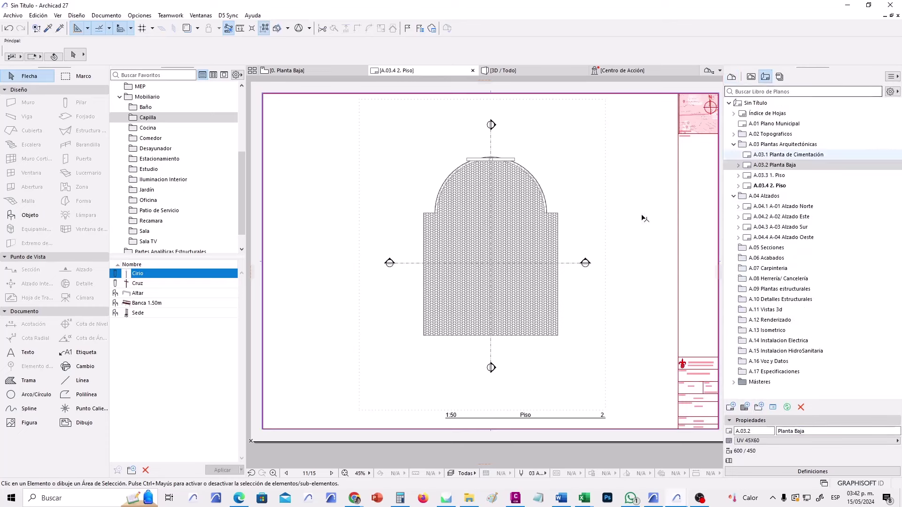
Open the A.03.2 Planta Baja, A.03.3 1. Piso and A.03.4 2. Piso layouts in turn.
scroll(577, 165, down, 1)
scroll(588, 182, down, 1)
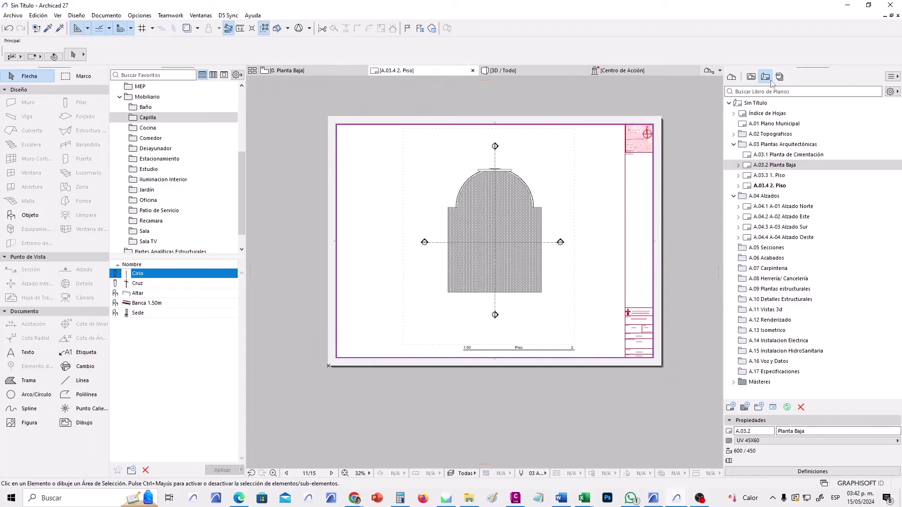
click(751, 77)
click(765, 77)
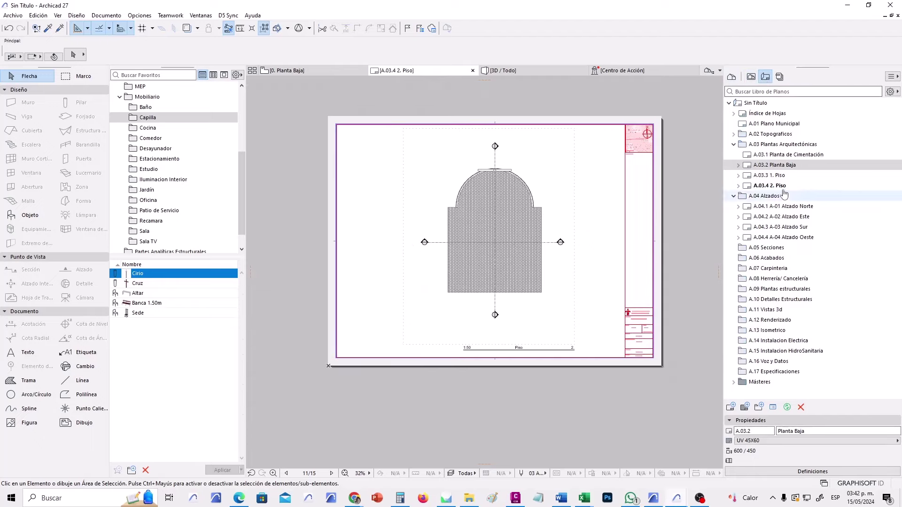
double_click(791, 169)
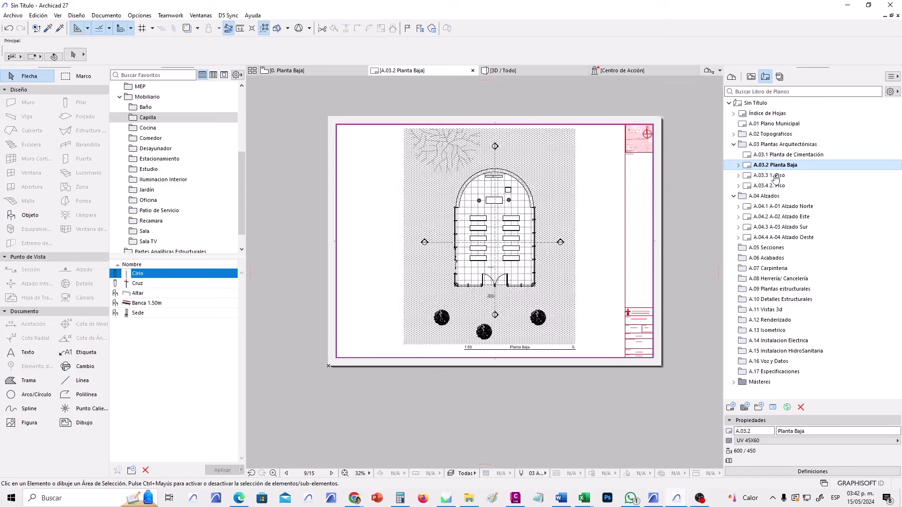
double_click(774, 176)
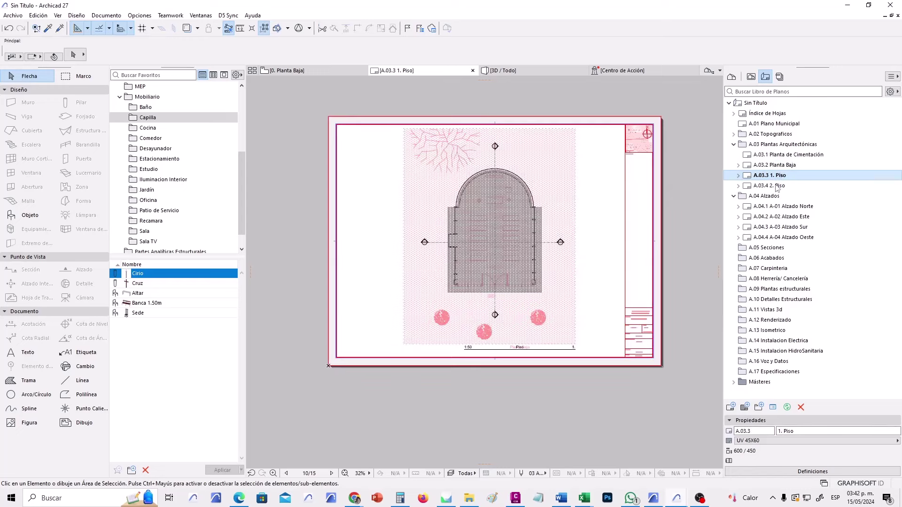
double_click(778, 187)
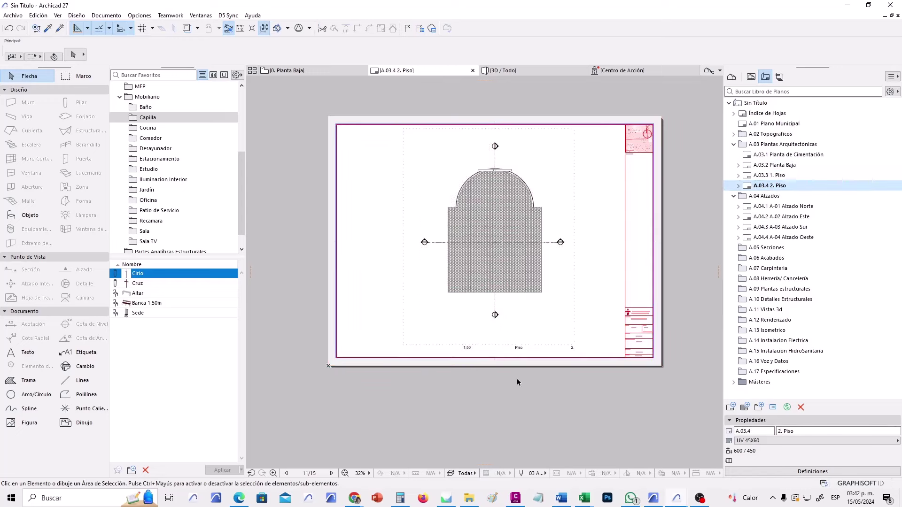
Set the placed 2. Piso floor-plan drawing's update mode to Auto actualizar, then deselect it.
scroll(526, 354, up, 3)
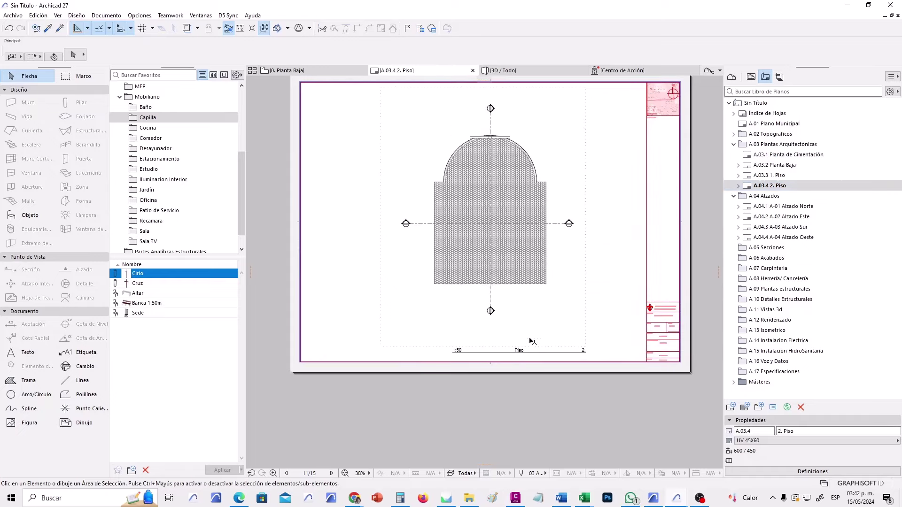
middle_drag(531, 332, 555, 374)
click(622, 337)
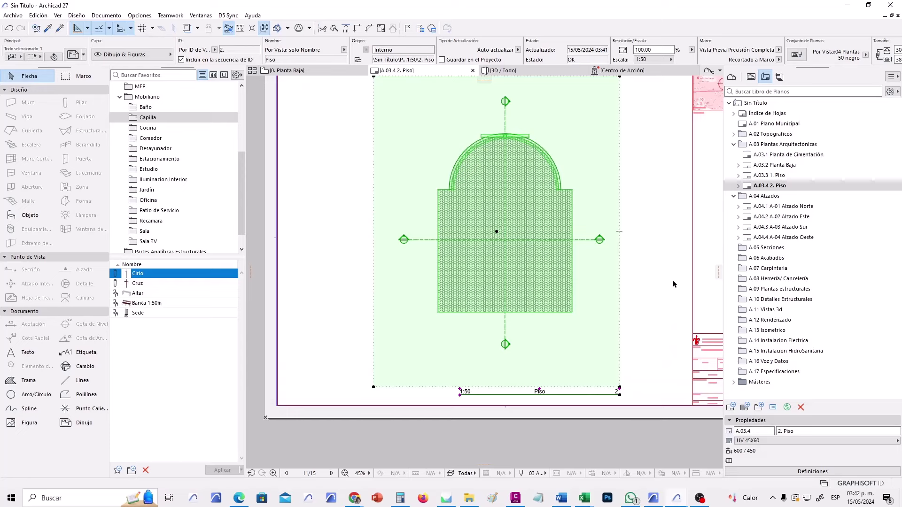
click(518, 50)
click(531, 51)
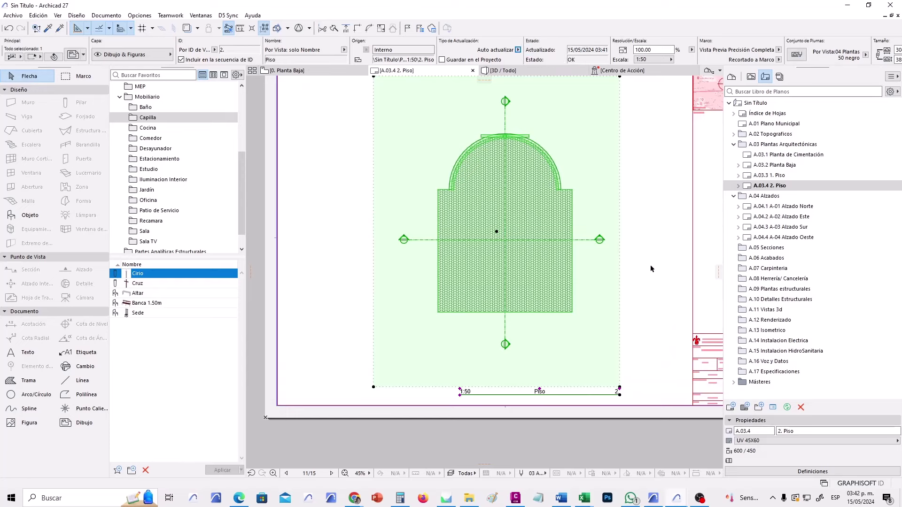
click(639, 275)
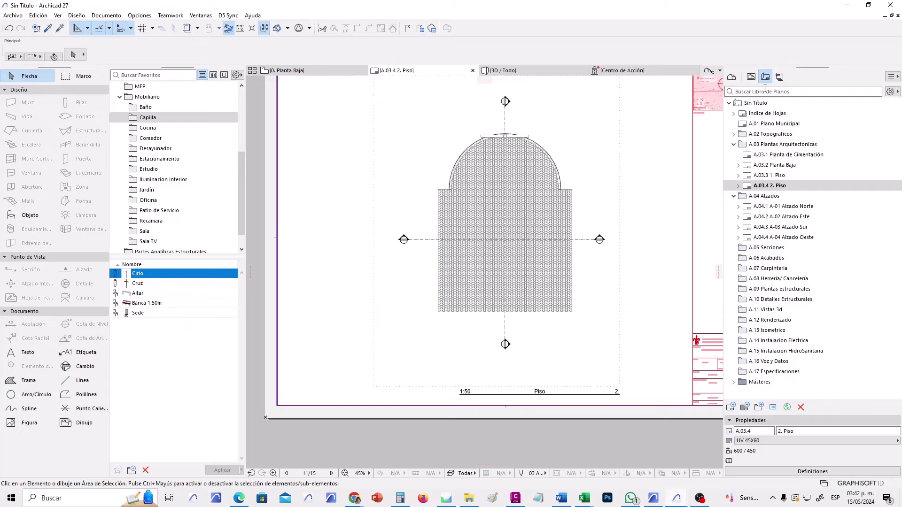
Show the View Map's saved views, such as Plantas Arquitectónicas 1:50, in the navigator.
click(751, 77)
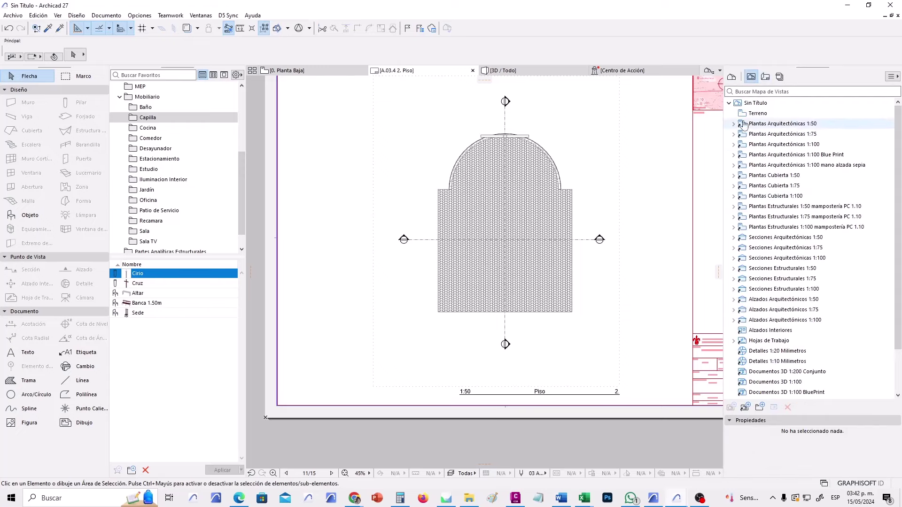
scroll(898, 250, down, 2)
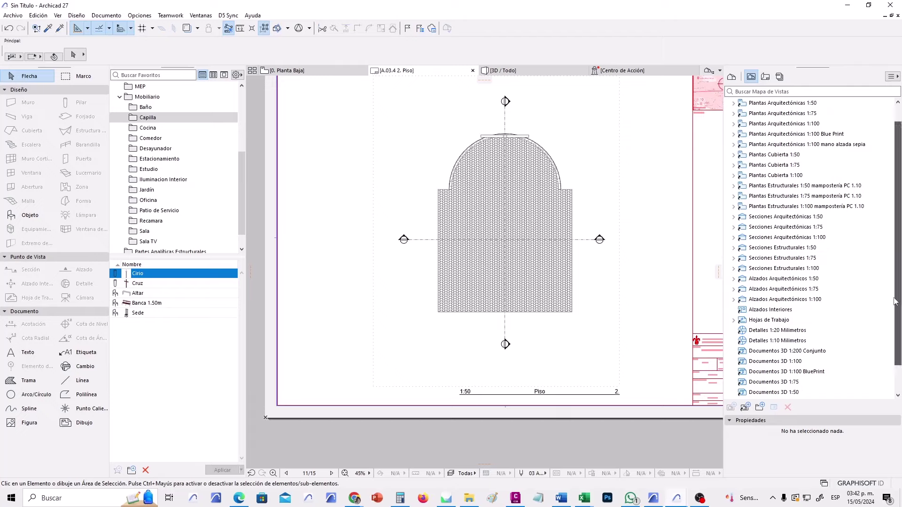
scroll(898, 250, up, 2)
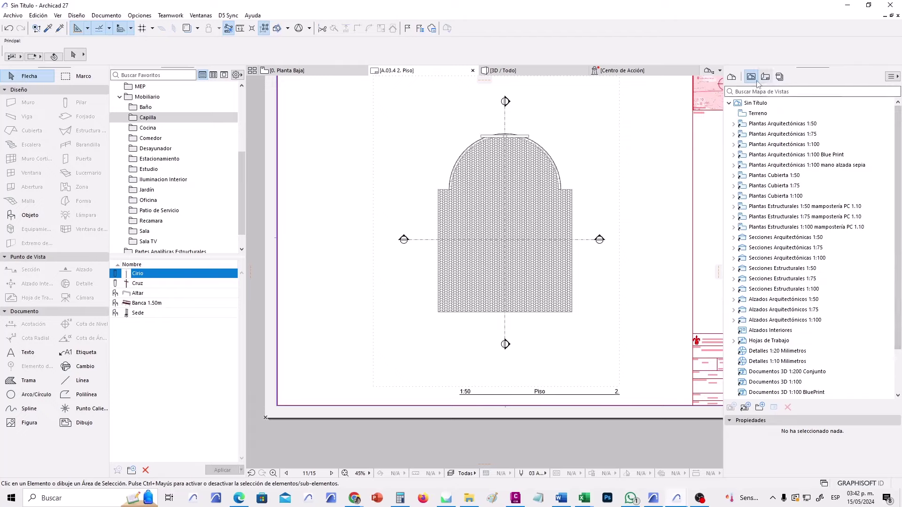
Open the placed drawing's source view, 2. Azotea, via Abrir Vista Origen.
click(616, 153)
right_click(581, 144)
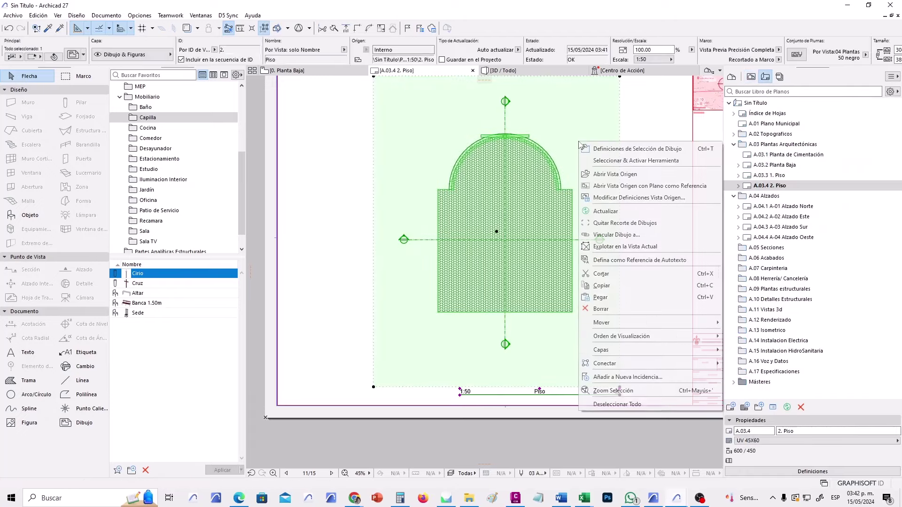
click(641, 178)
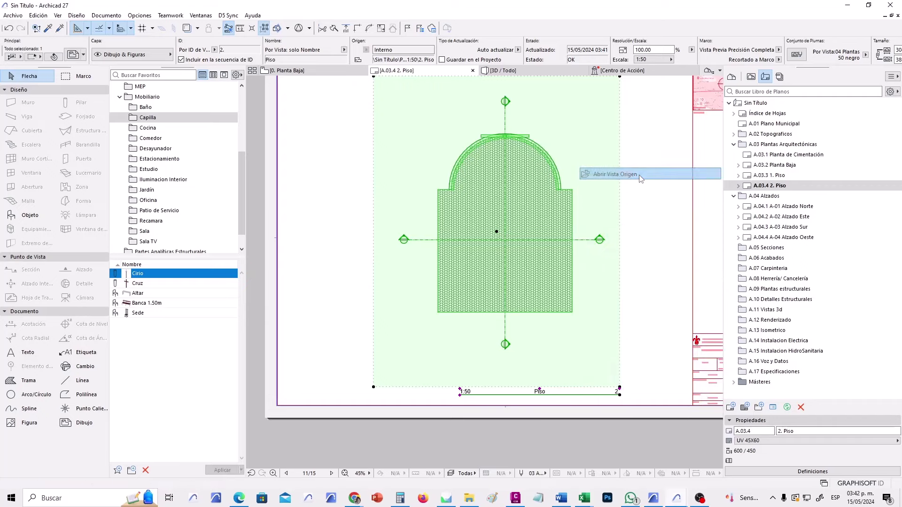
click(751, 76)
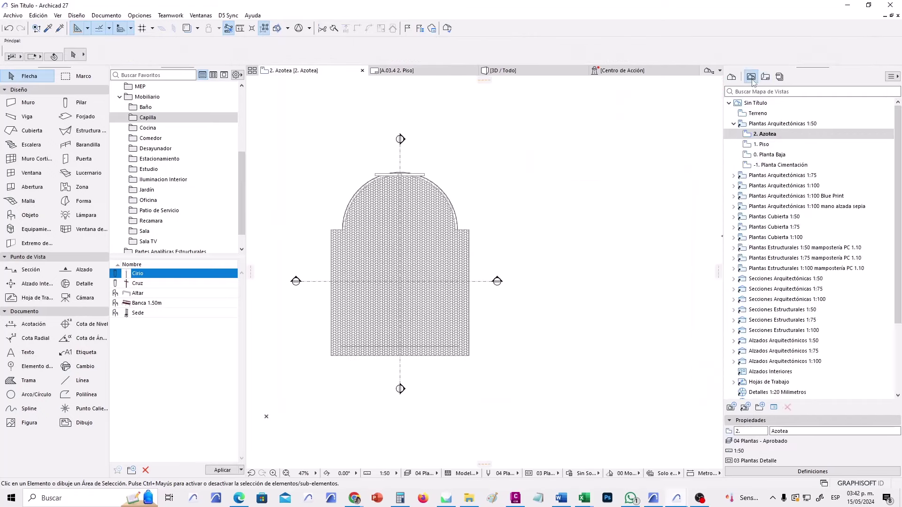
click(766, 134)
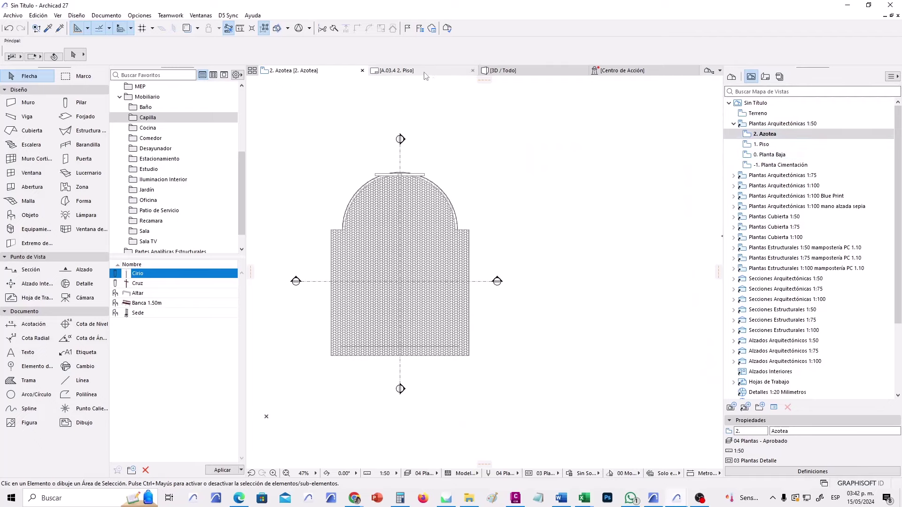
Return to the A.03.4 2. Piso layout, reselect the drawing, then deselect it.
click(441, 71)
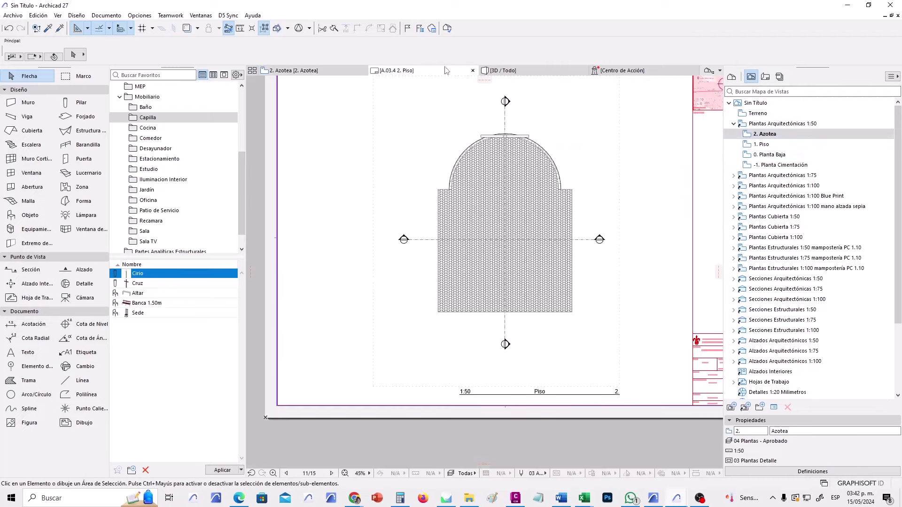
click(609, 303)
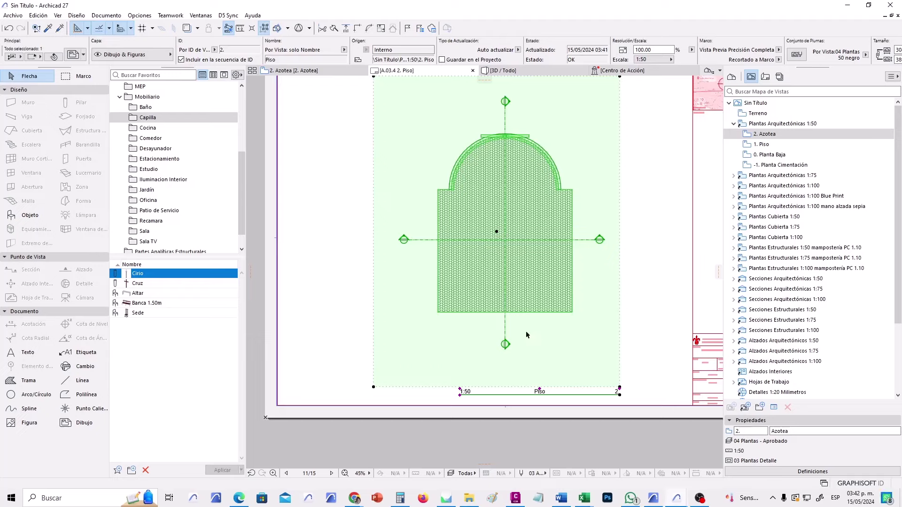
click(365, 191)
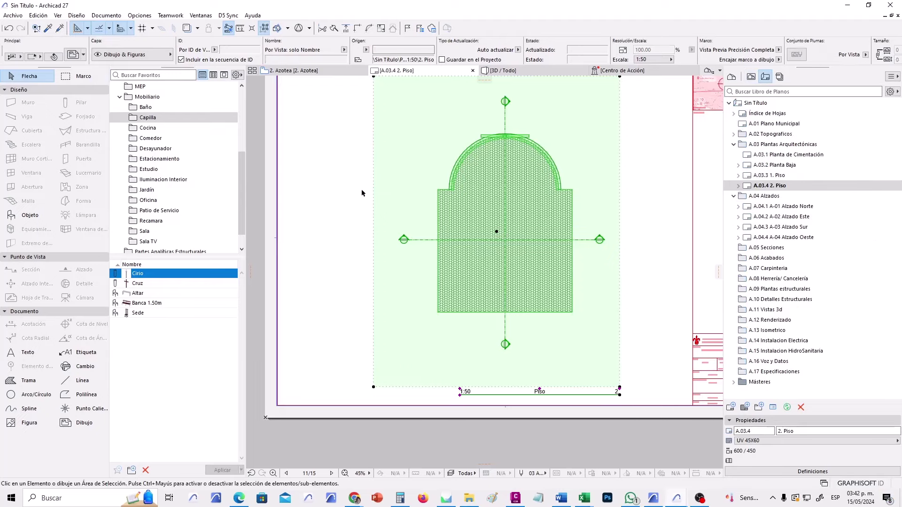
Keep the Azotea drawing's name and ID taken from its source view, and confirm the settings.
click(468, 252)
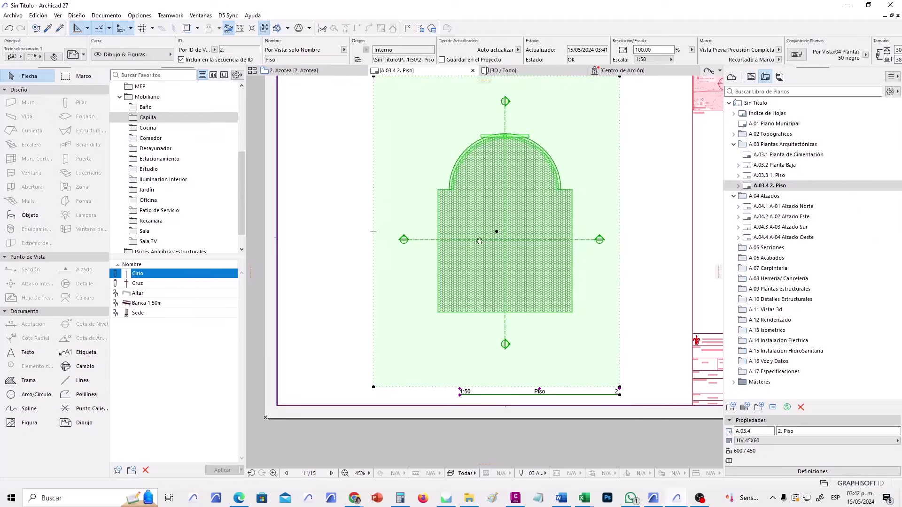
scroll(472, 255, down, 3)
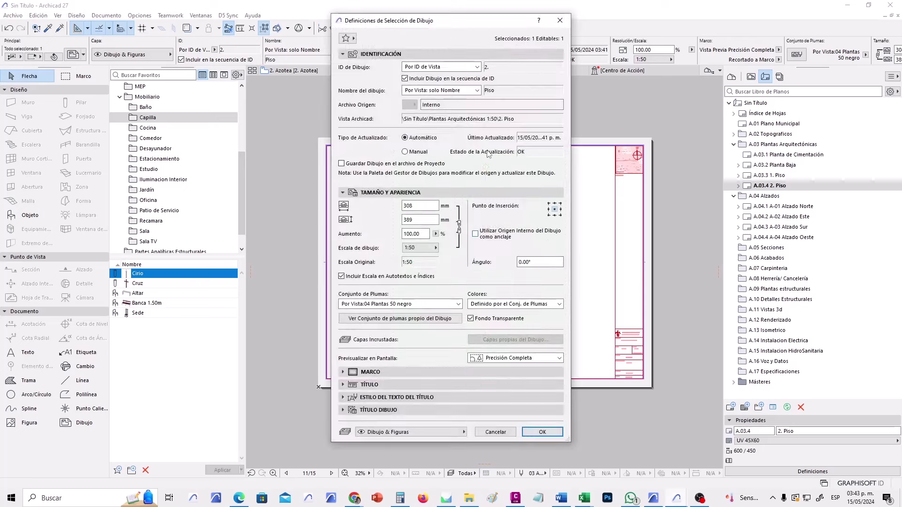
click(478, 90)
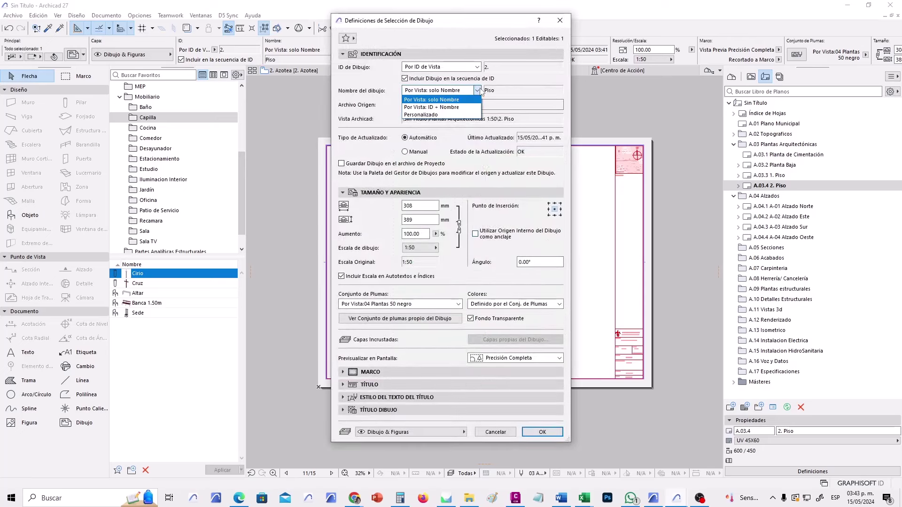
click(480, 91)
click(478, 68)
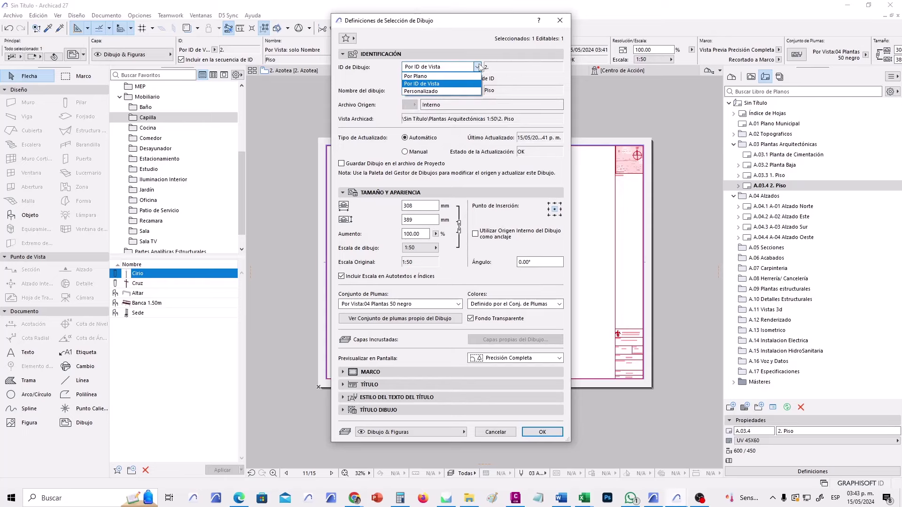
click(462, 84)
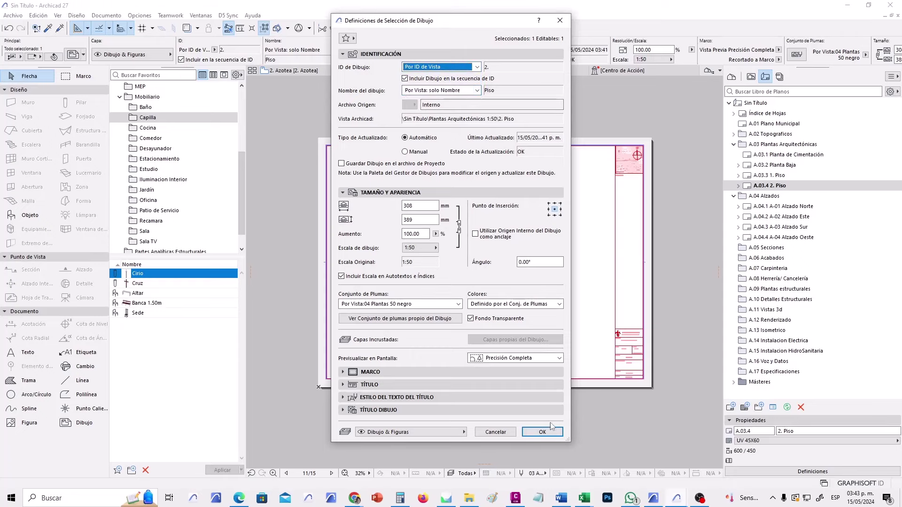
click(537, 431)
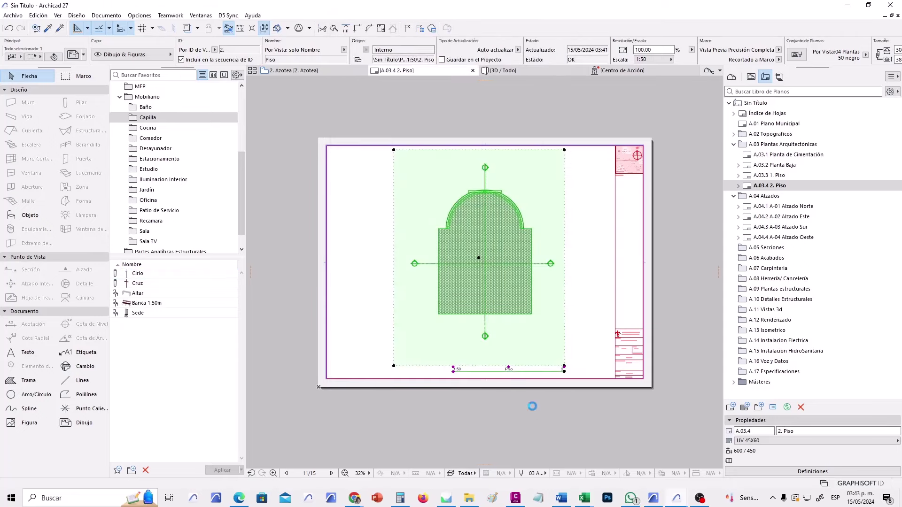
Check that 2. Azotea is listed under A.03.4 2. Piso in the Layout Book, then deselect it.
scroll(516, 382, up, 2)
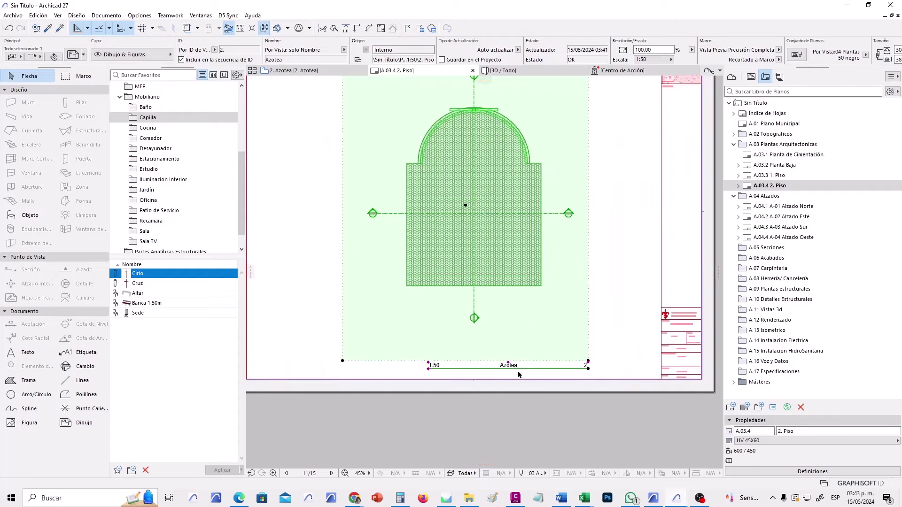
click(740, 186)
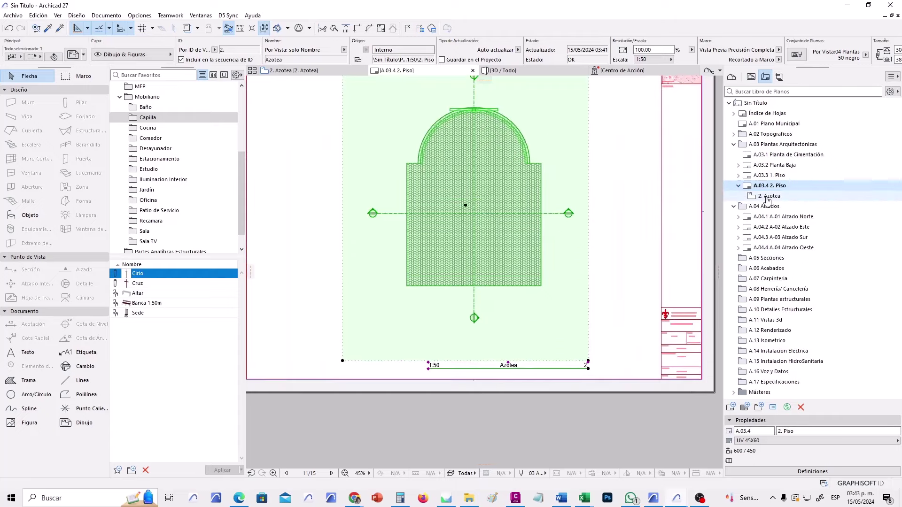
click(768, 197)
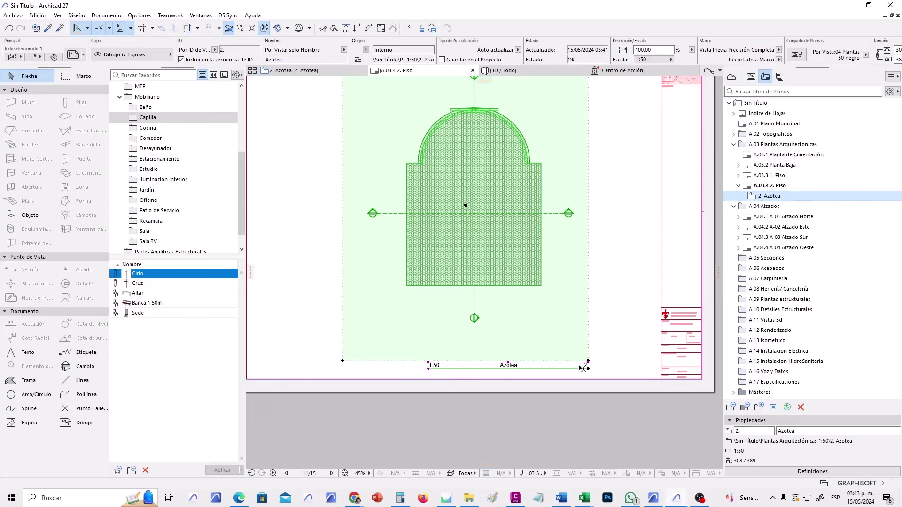
click(622, 327)
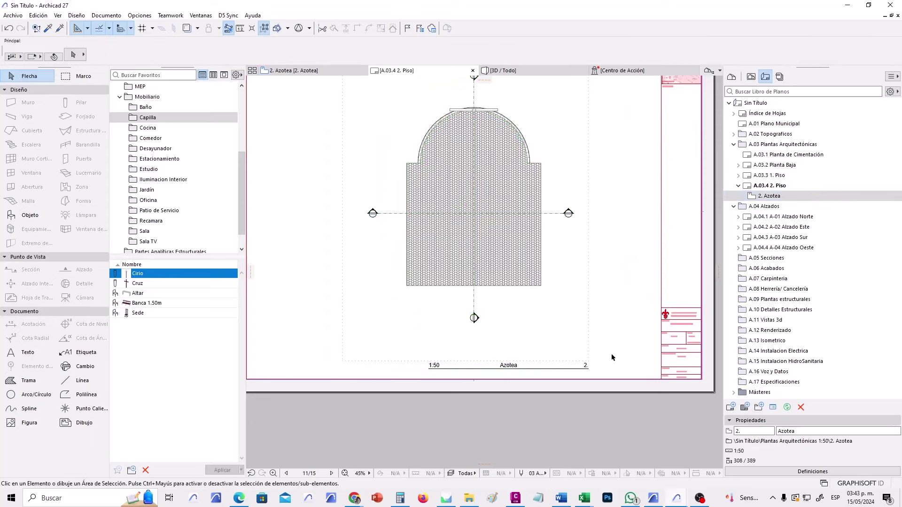
scroll(496, 372, up, 2)
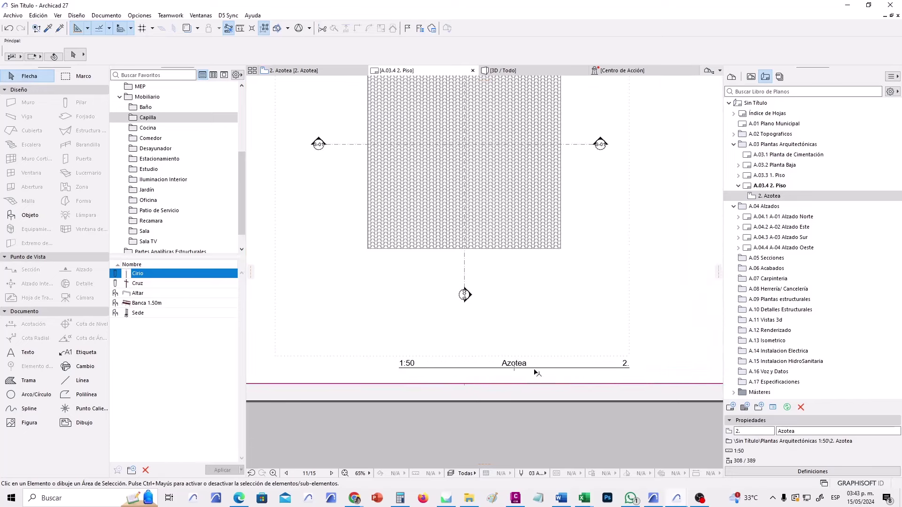
scroll(493, 305, down, 4)
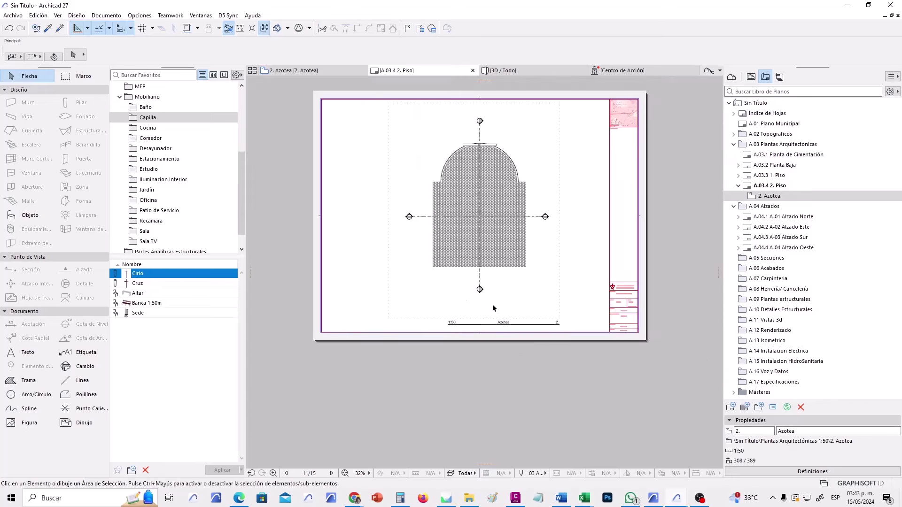
click(731, 76)
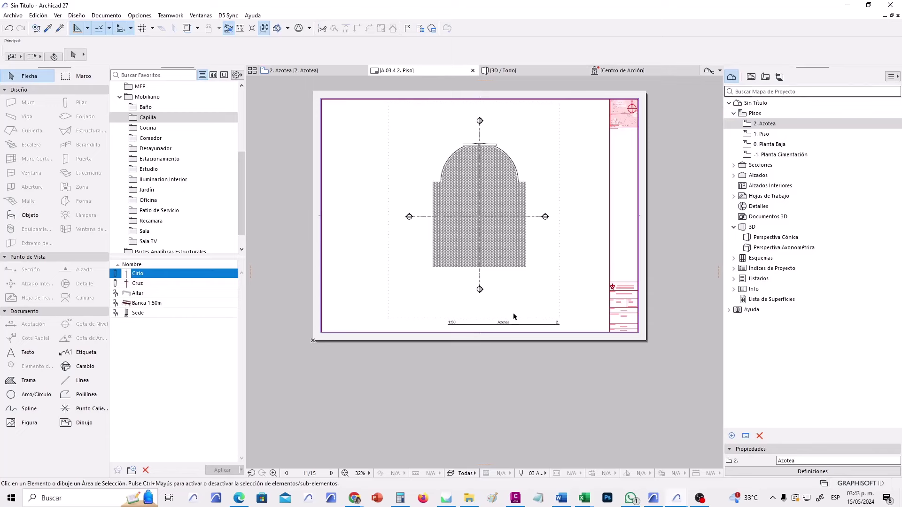
scroll(513, 312, up, 4)
scroll(524, 272, down, 4)
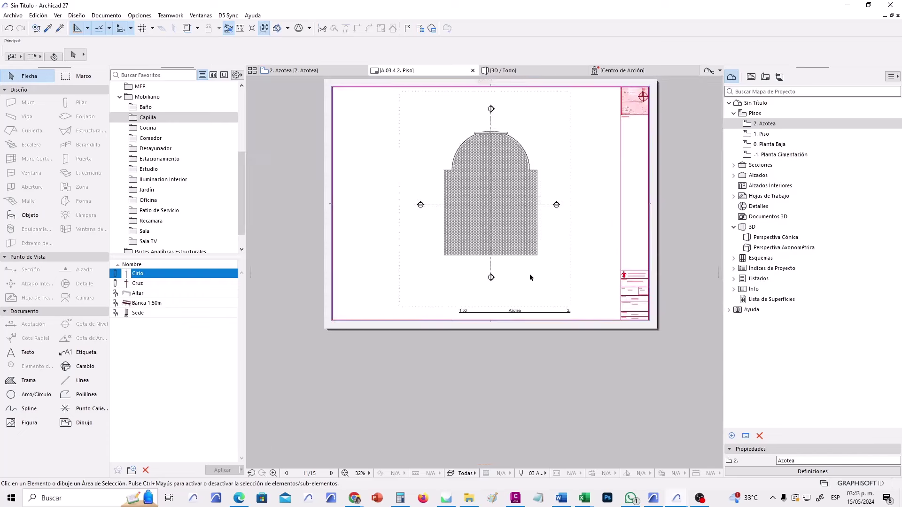
click(765, 77)
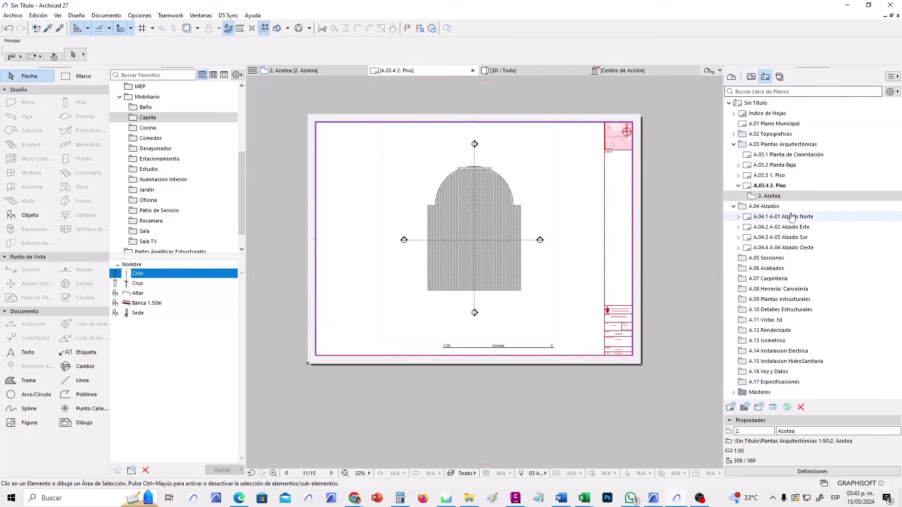
double_click(762, 165)
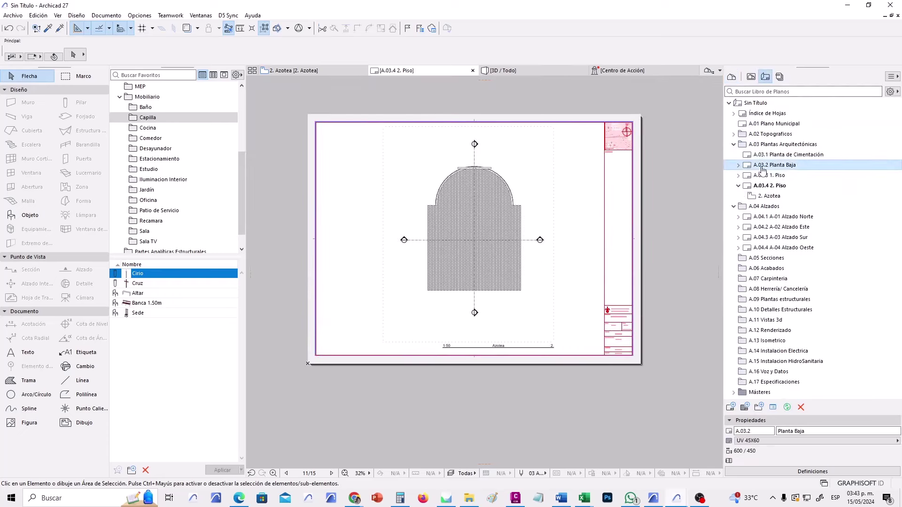
click(778, 177)
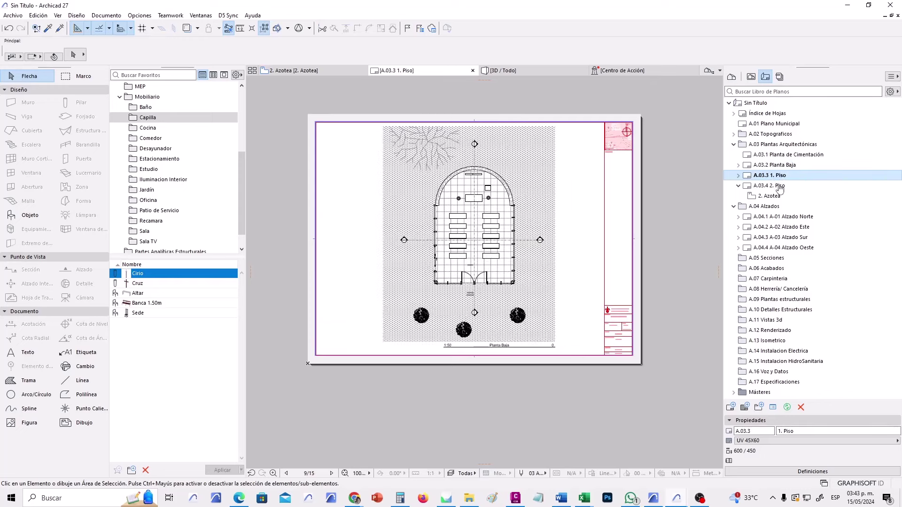
double_click(780, 186)
double_click(777, 196)
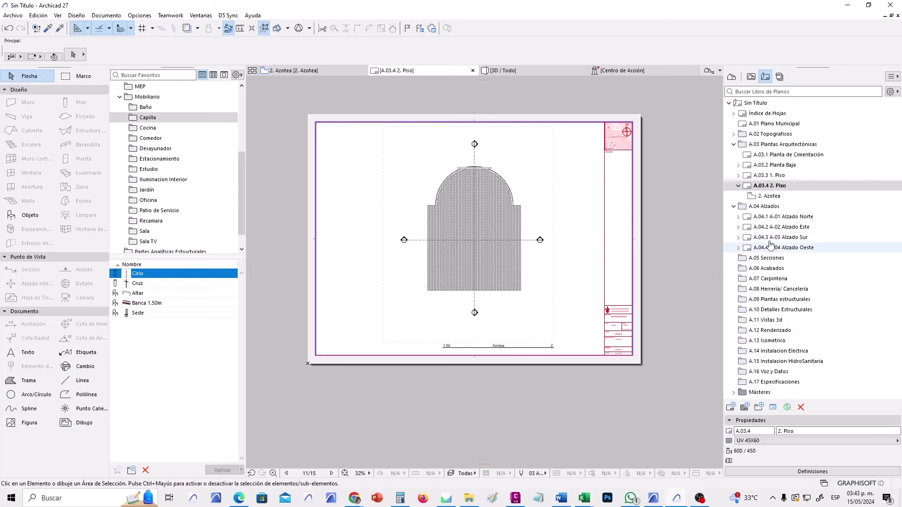
click(750, 259)
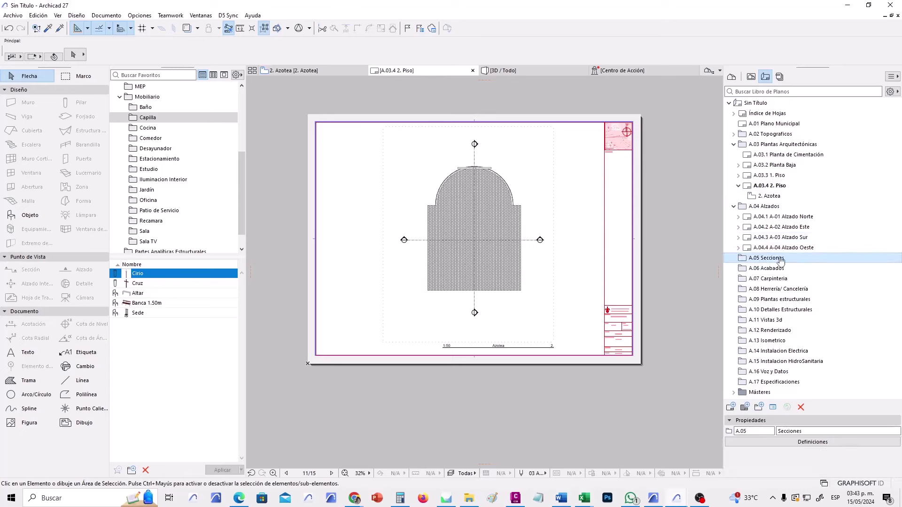
Create layout A.05.1 Secciones on the UV 90X60 master and center the empty sheet.
click(731, 408)
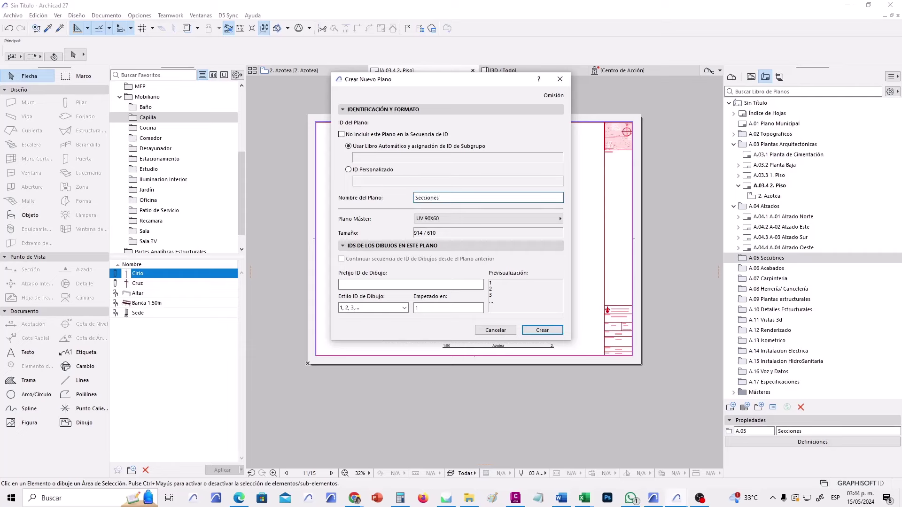
click(537, 330)
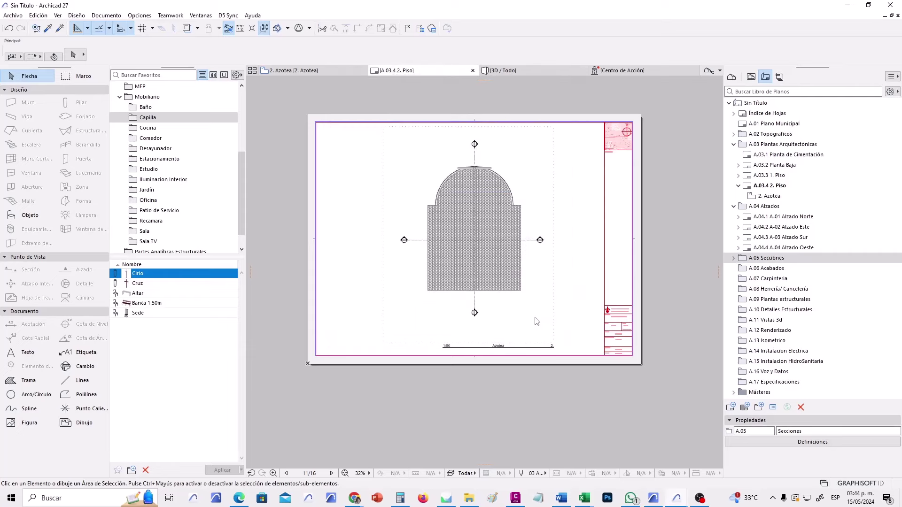
scroll(557, 300, down, 2)
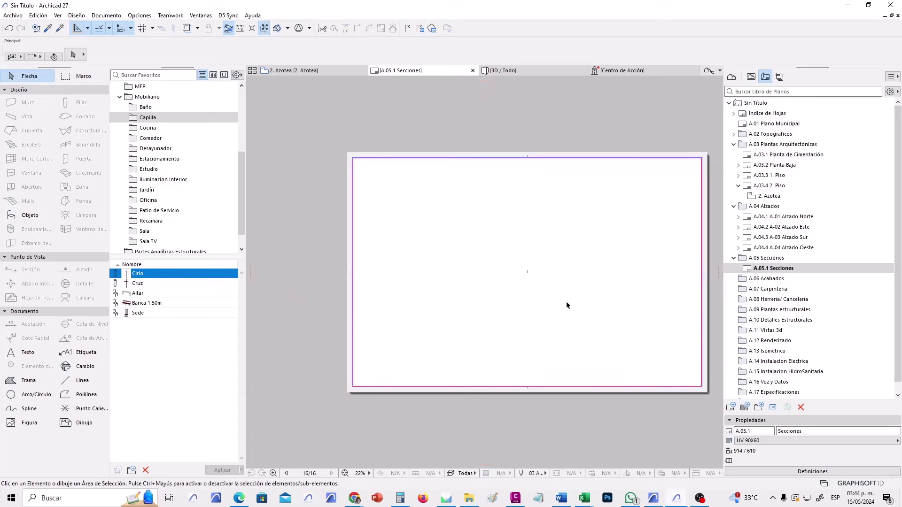
middle_drag(566, 301, 516, 303)
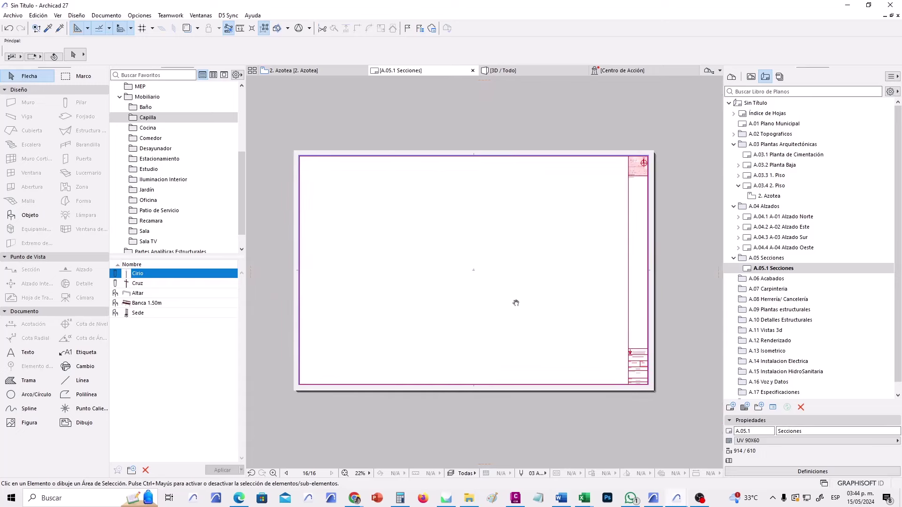
Place the S-01 Sección Construcción view from Secciones Arquitectónicas 1:50 onto the layout.
click(753, 76)
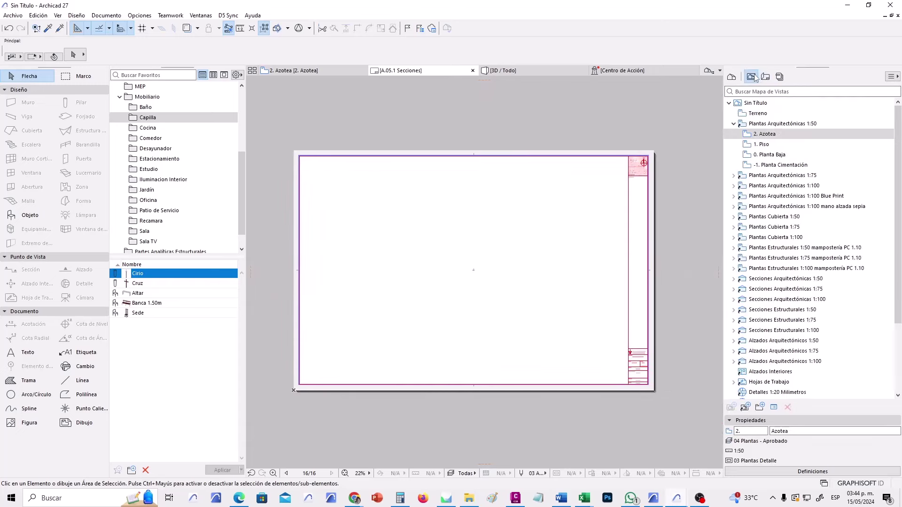
click(734, 124)
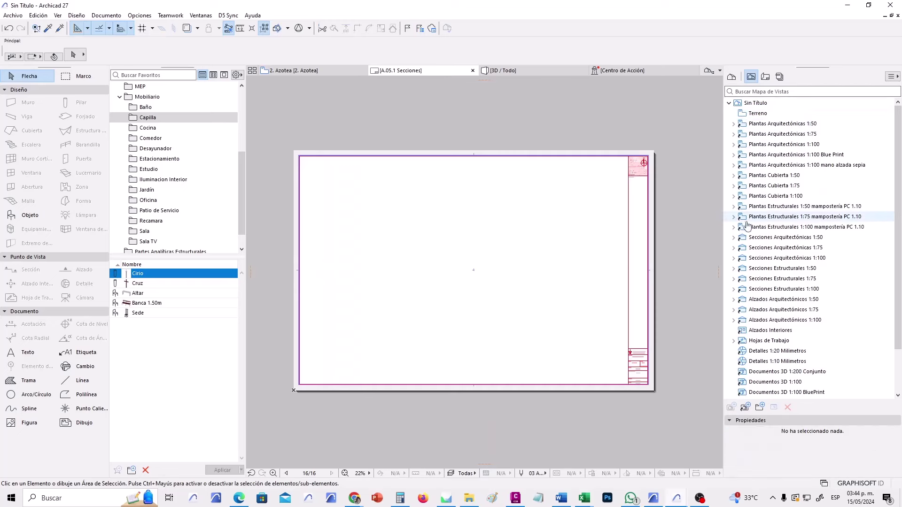
click(734, 238)
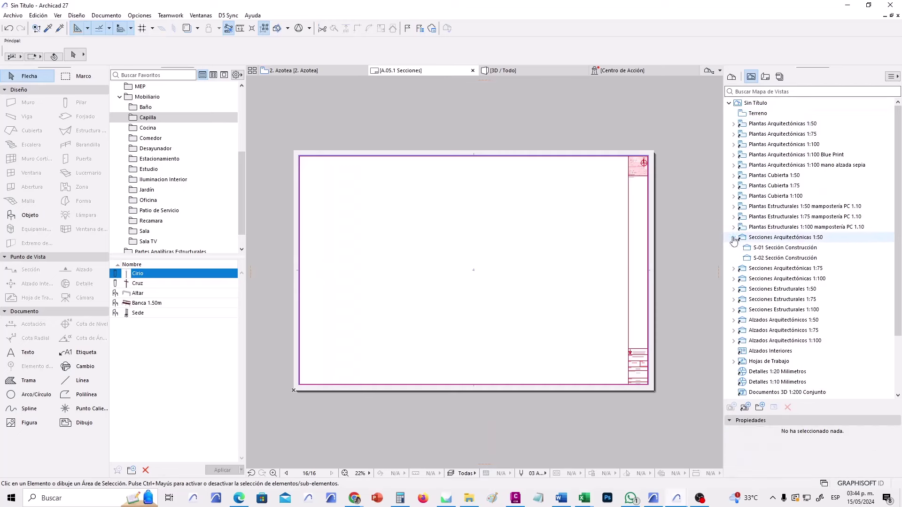
click(787, 251)
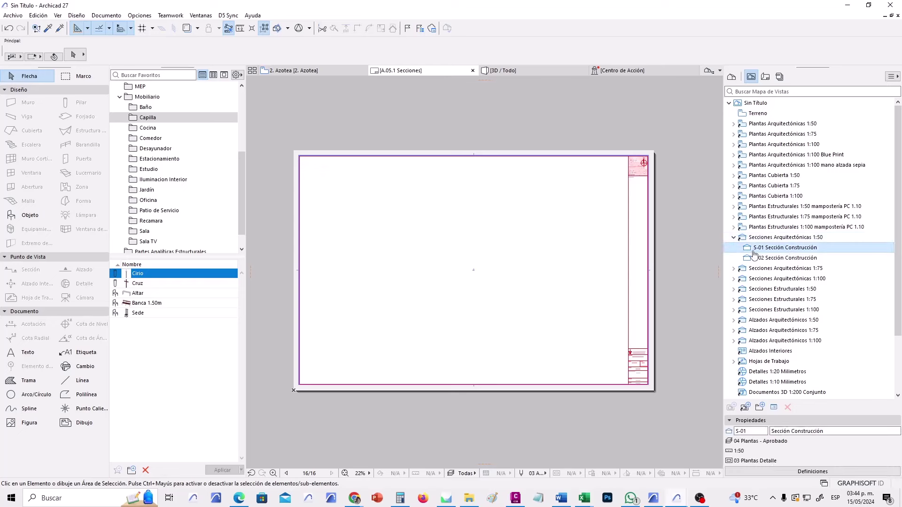
click(772, 260)
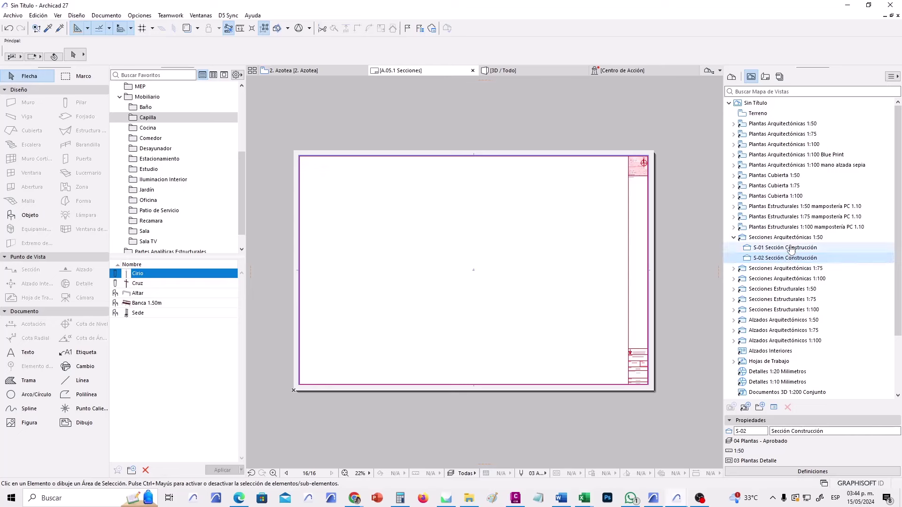
click(792, 250)
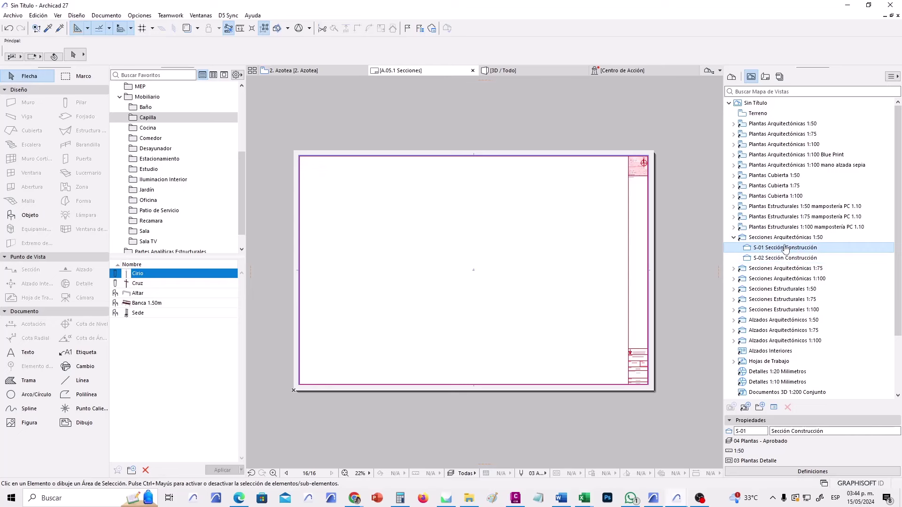
drag(788, 253, 474, 277)
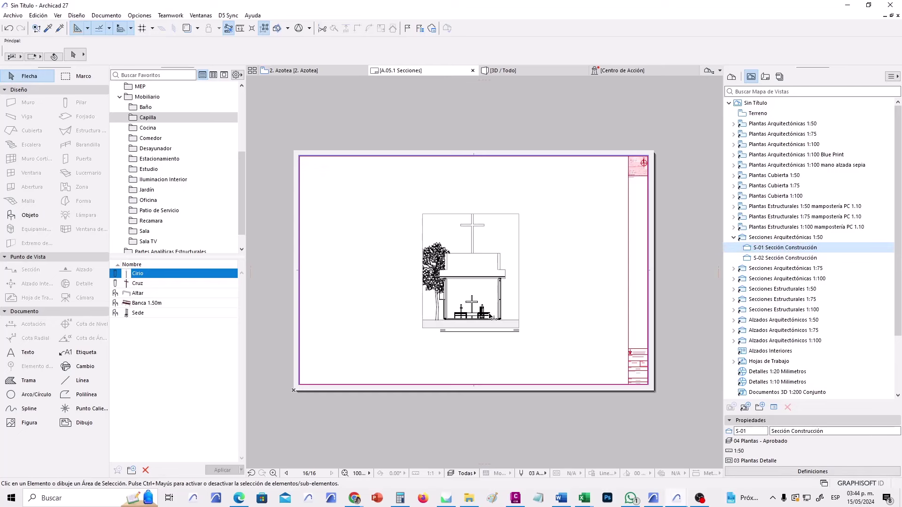
Move the S-01 drawing further left on the sheet.
click(422, 329)
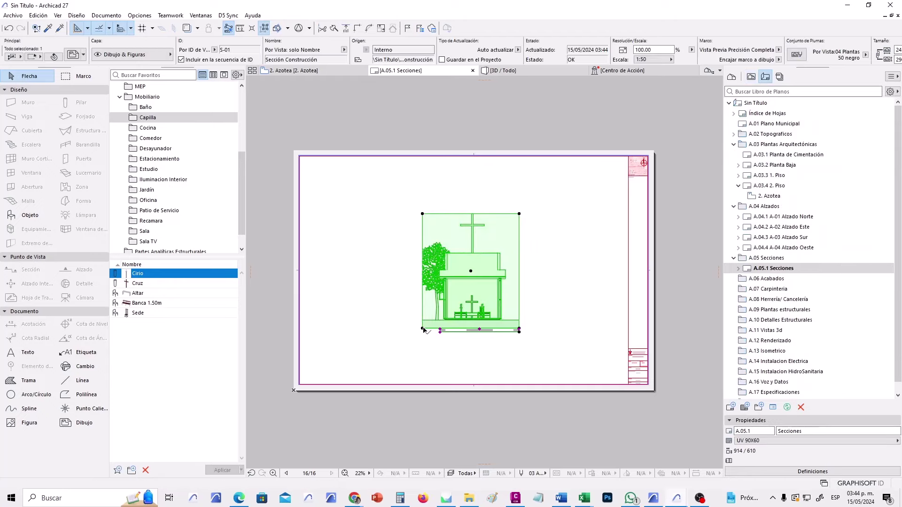
click(422, 328)
click(466, 387)
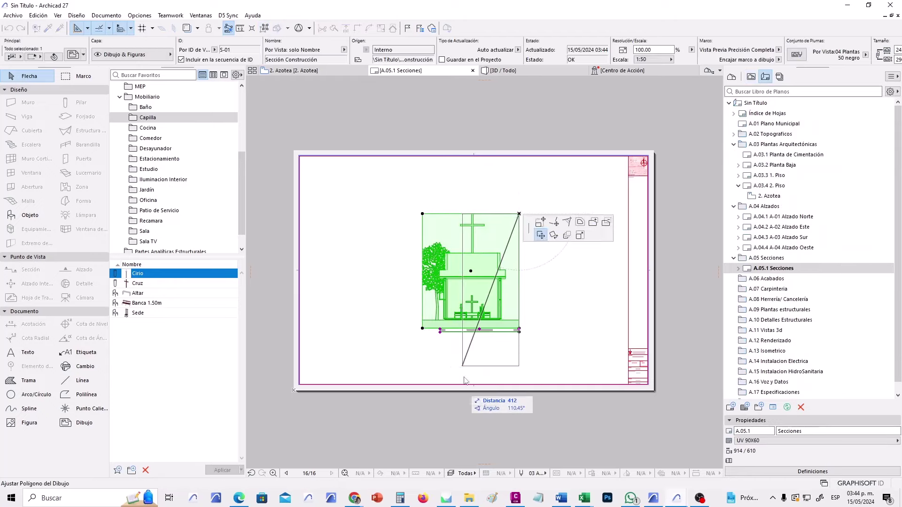
click(339, 328)
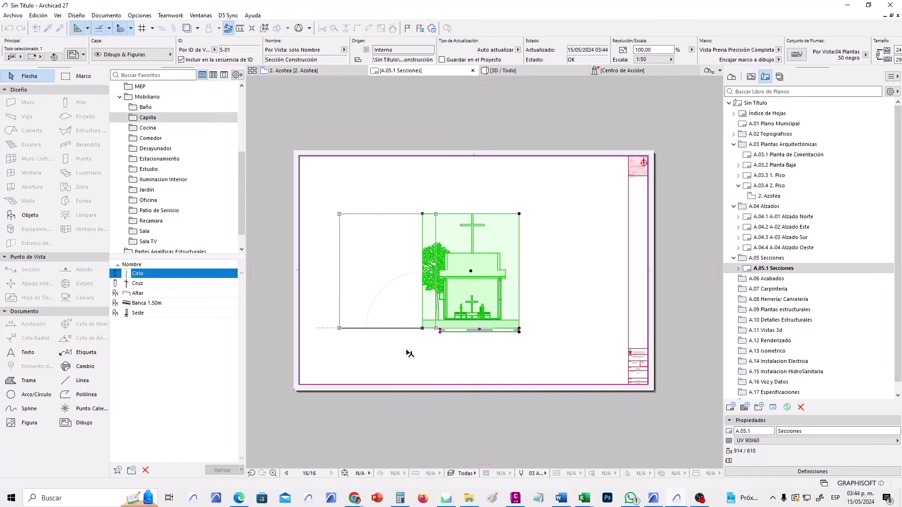
click(418, 358)
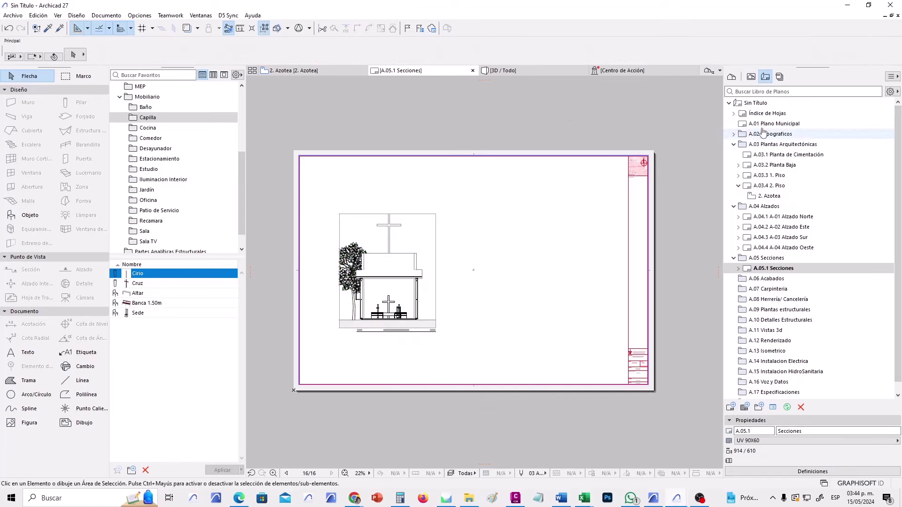
Place the S-02 Sección Construcción view onto the sheet to the right of S-01.
click(751, 77)
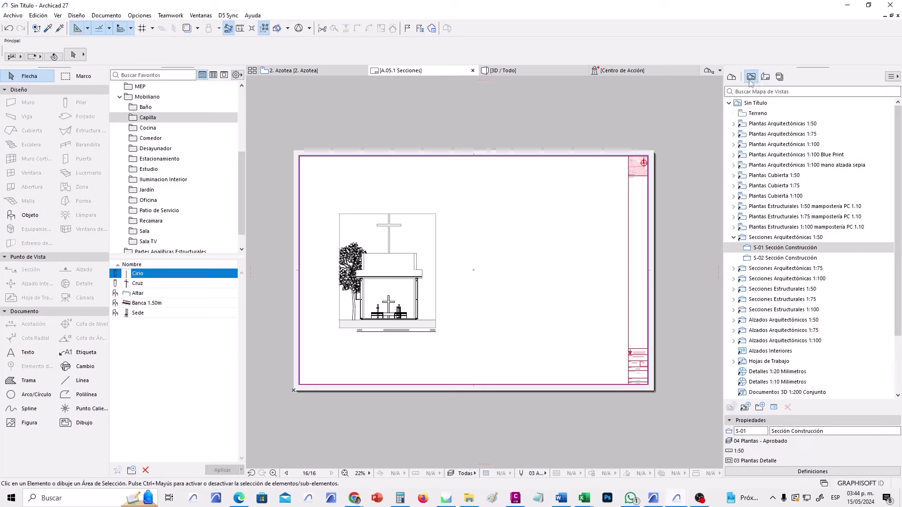
click(794, 259)
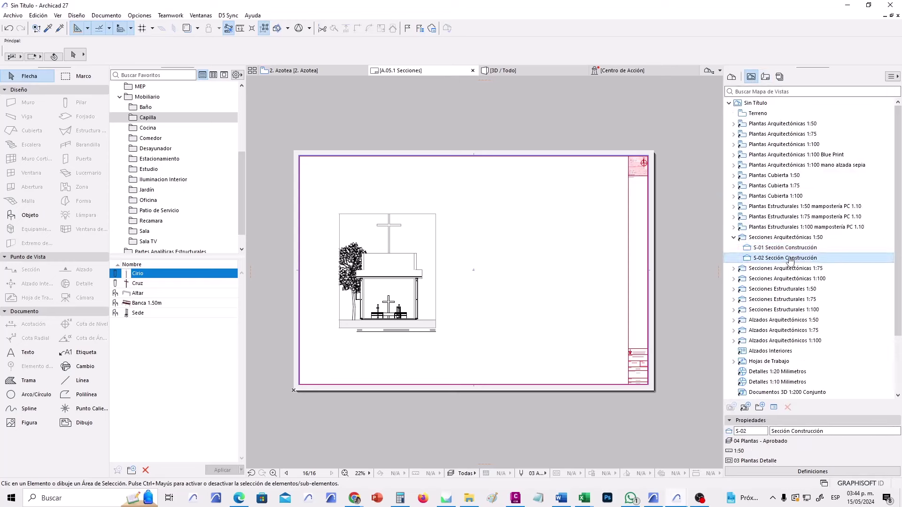
mouse_move(784, 265)
mouse_down()
mouse_move(634, 227)
mouse_move(509, 288)
mouse_up()
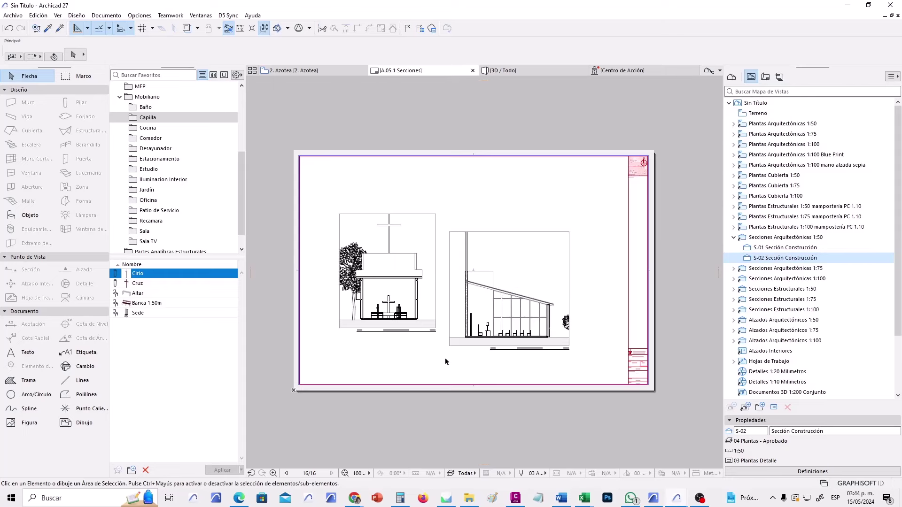
scroll(437, 345, up, 3)
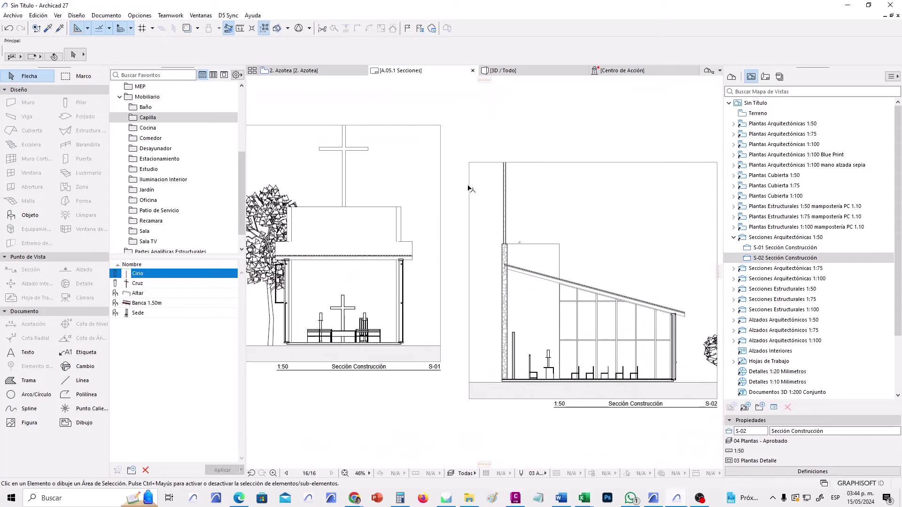
scroll(460, 352, up, 1)
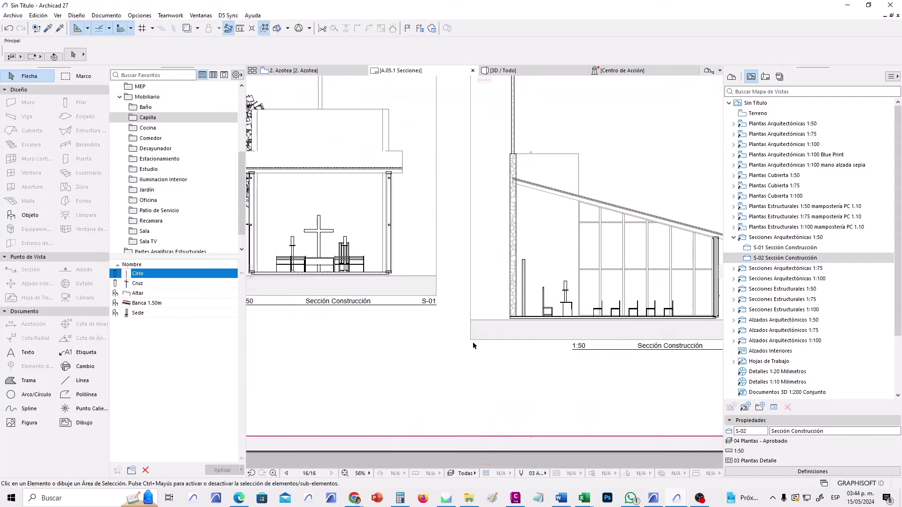
Snap the S-02 drawing's corner to the S-01 frame corner.
click(470, 341)
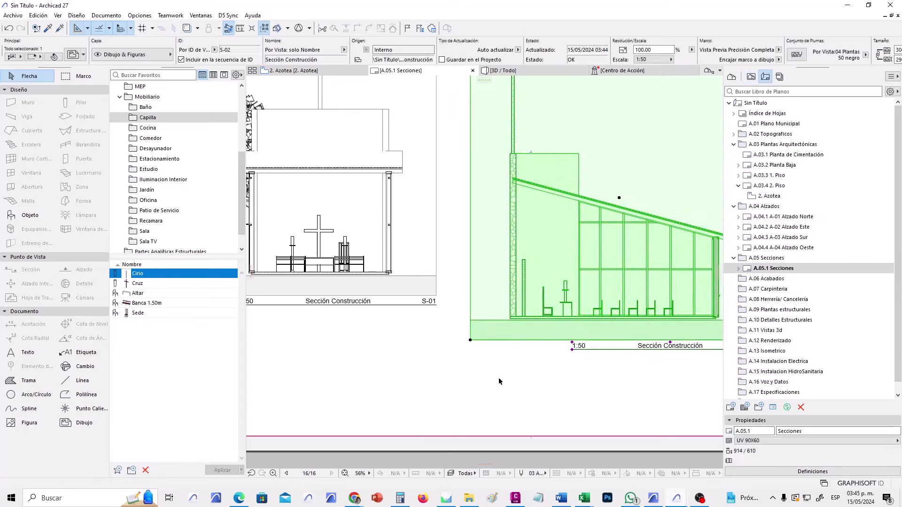
scroll(482, 331, up, 5)
scroll(480, 335, up, 2)
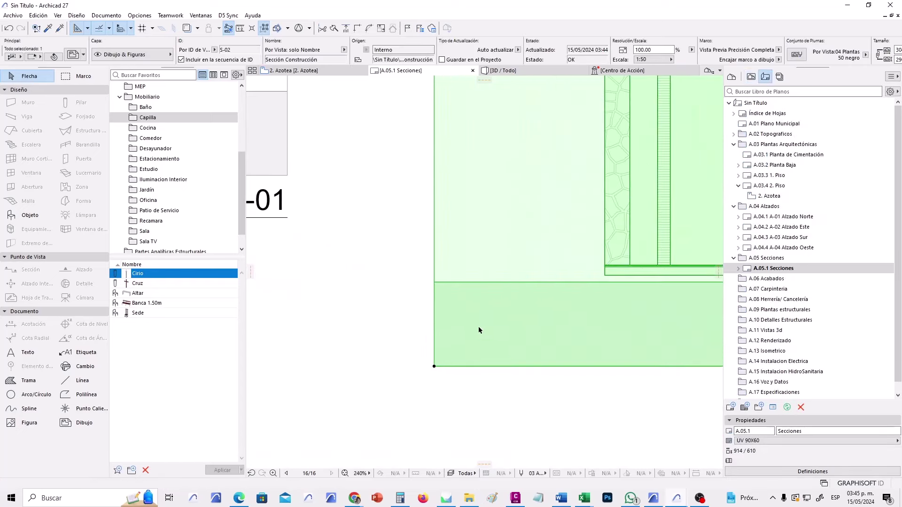
click(434, 282)
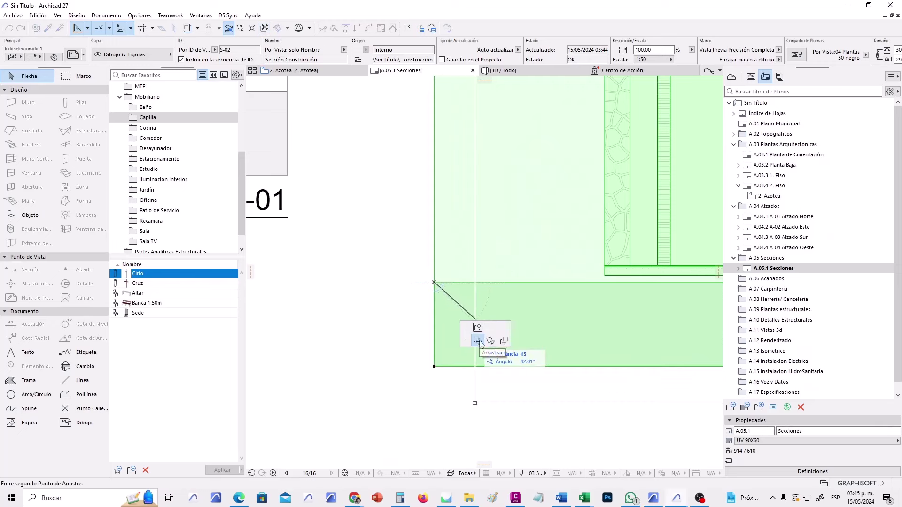
middle_drag(372, 226, 512, 281)
click(466, 220)
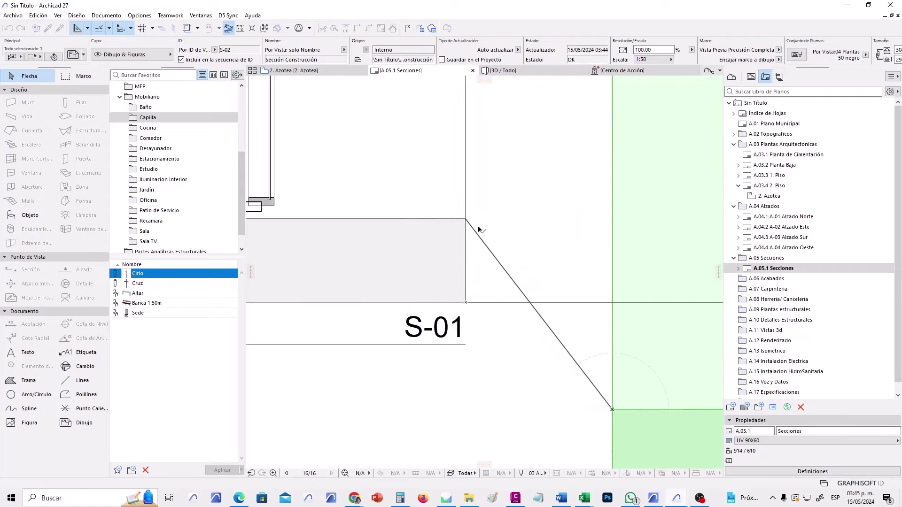
Nudge S-02 slightly further right beside S-01, then deselect it.
scroll(484, 260, down, 5)
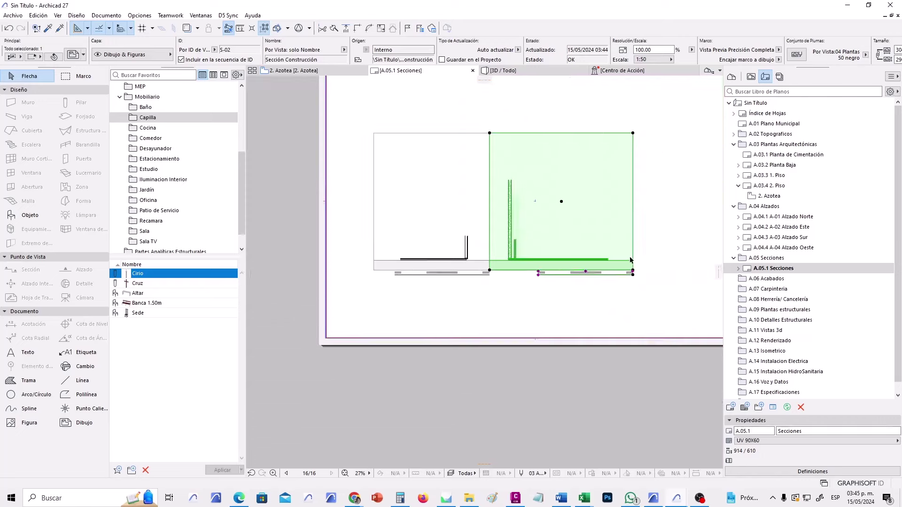
middle_drag(582, 287, 494, 289)
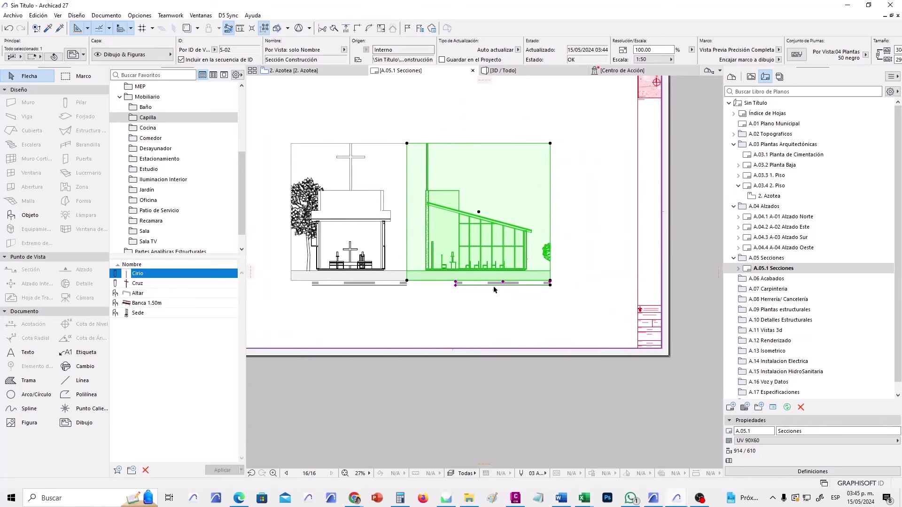
click(550, 144)
mouse_move(526, 151)
middle_down()
mouse_move(509, 156)
mouse_move(516, 155)
middle_up()
click(517, 155)
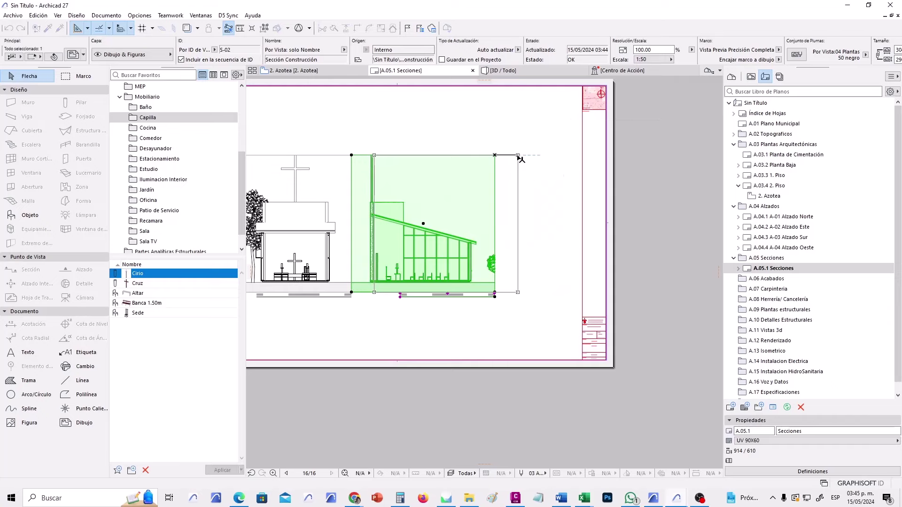
click(489, 331)
scroll(402, 328, down, 1)
Zoom in to inspect both section drawings, then bring up the 3D / Todo view of the chapel.
middle_drag(402, 329, 522, 298)
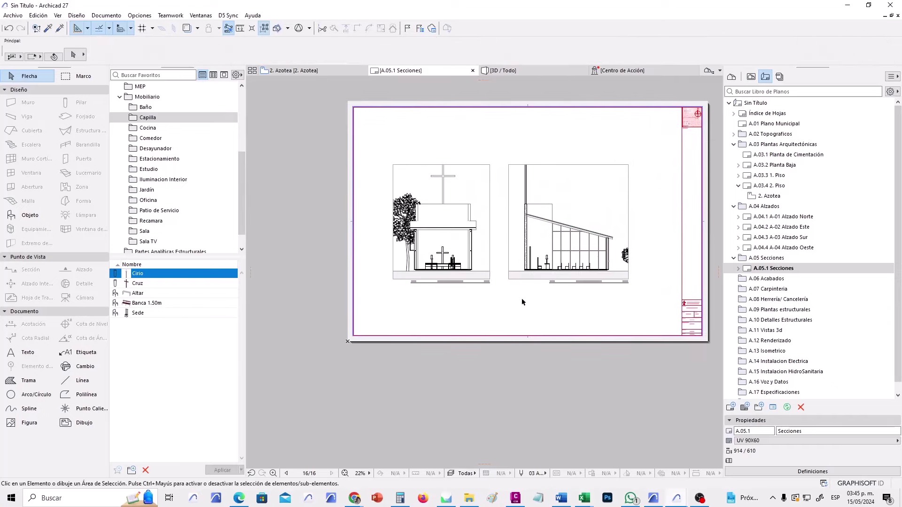
scroll(493, 266, up, 4)
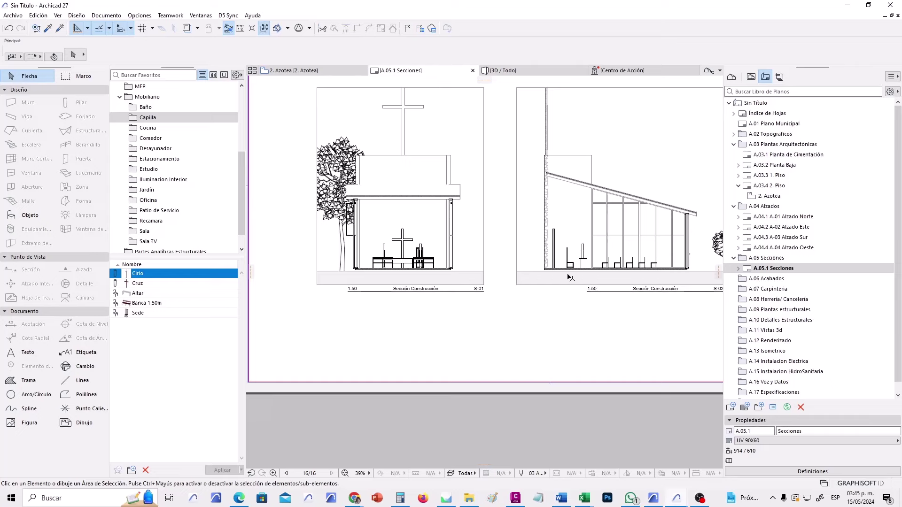
scroll(559, 274, up, 2)
scroll(555, 272, up, 5)
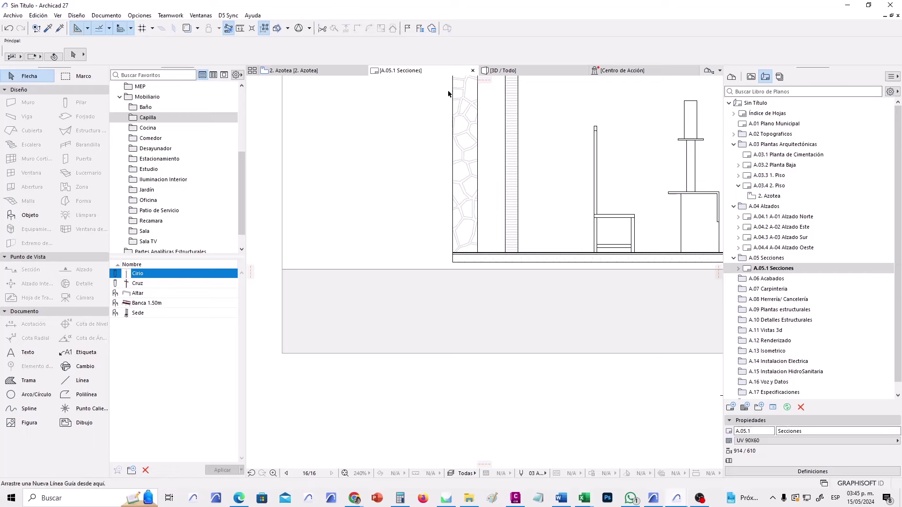
scroll(380, 255, down, 5)
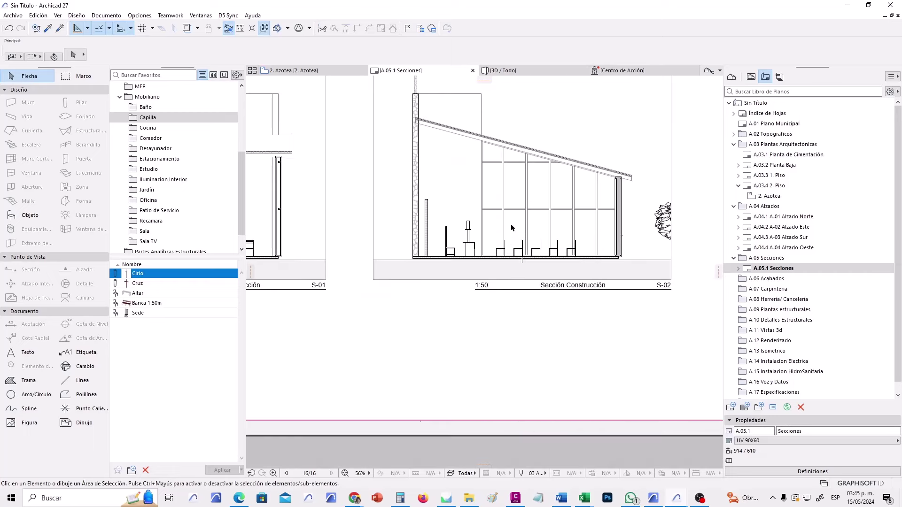
scroll(420, 256, down, 2)
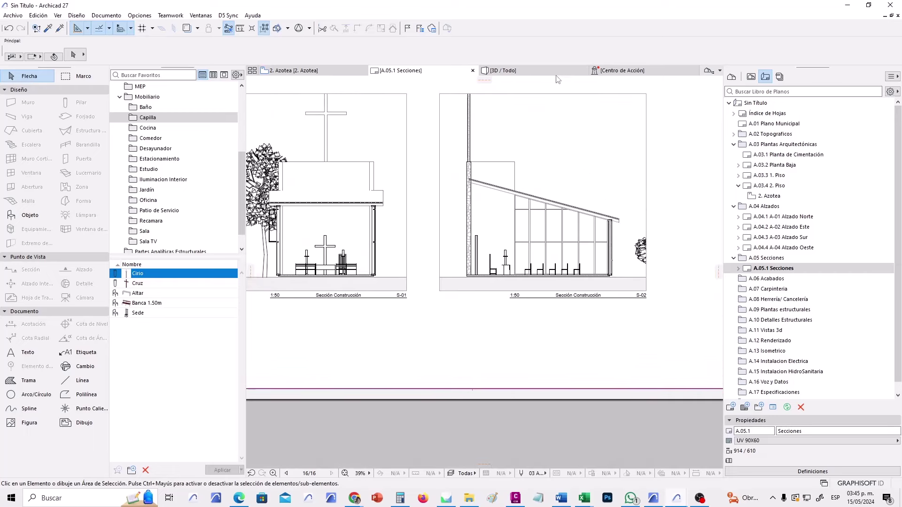
click(556, 76)
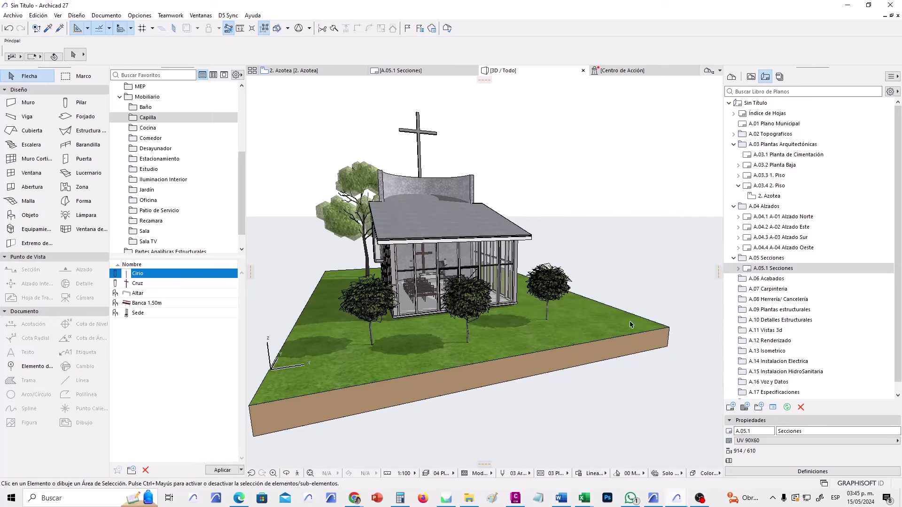
Change the terrain slab's bottom elevation to -0.10, then go back to the A.05.1 Secciones sheet.
click(629, 339)
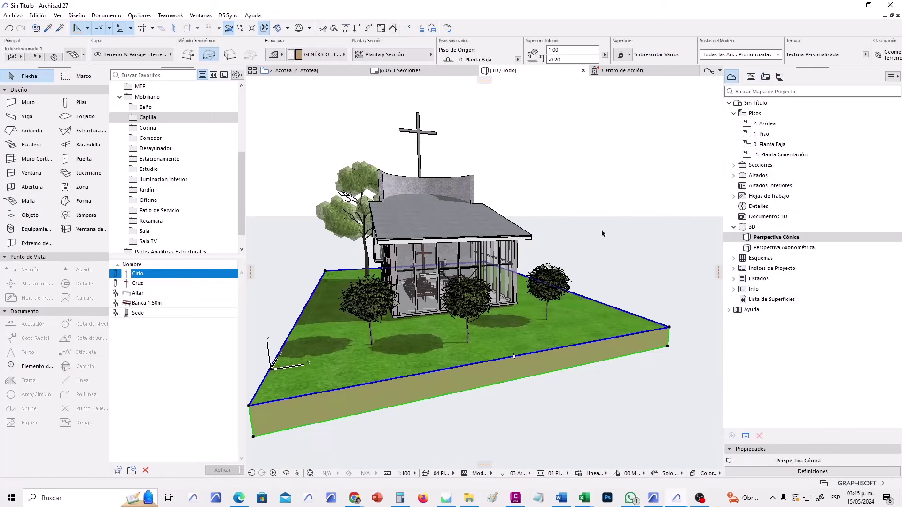
click(569, 60)
text(-)
key(Return)
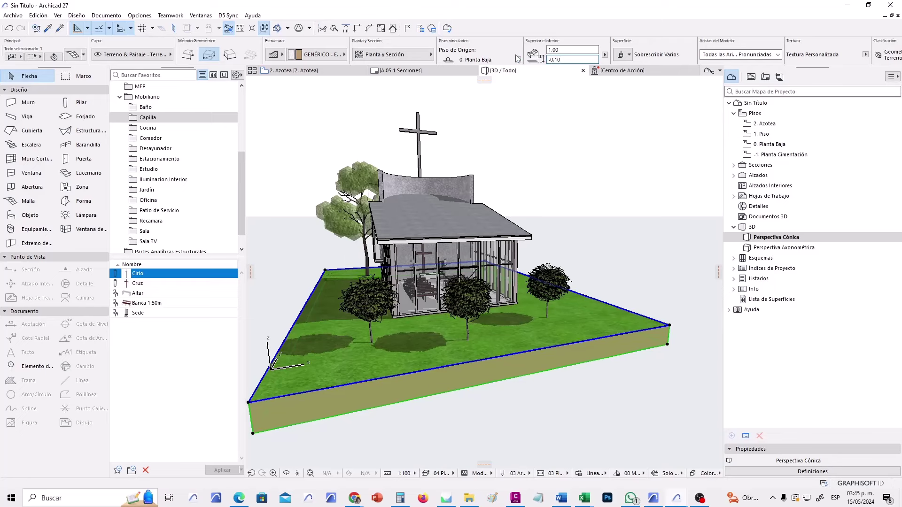
click(435, 71)
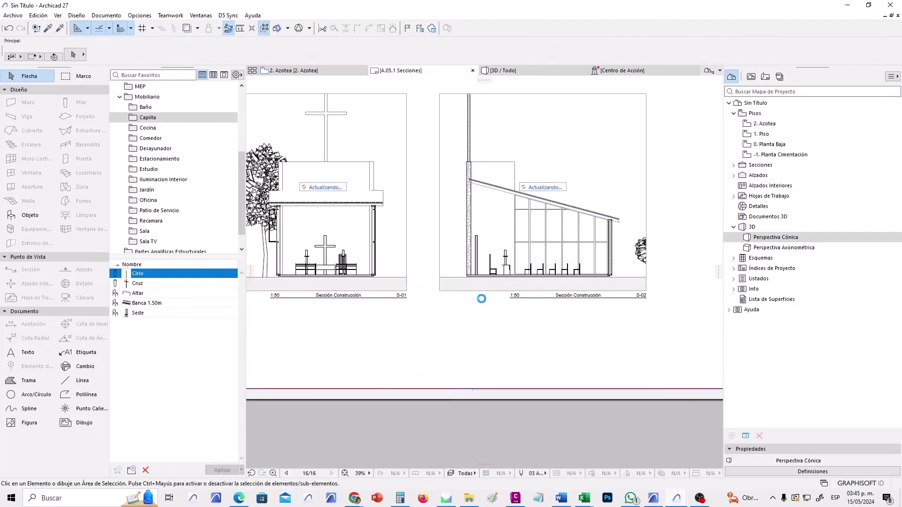
Inspect the regenerated S-02 section's base, zoom out, and return the navigator to the Layout Book.
scroll(480, 293, up, 5)
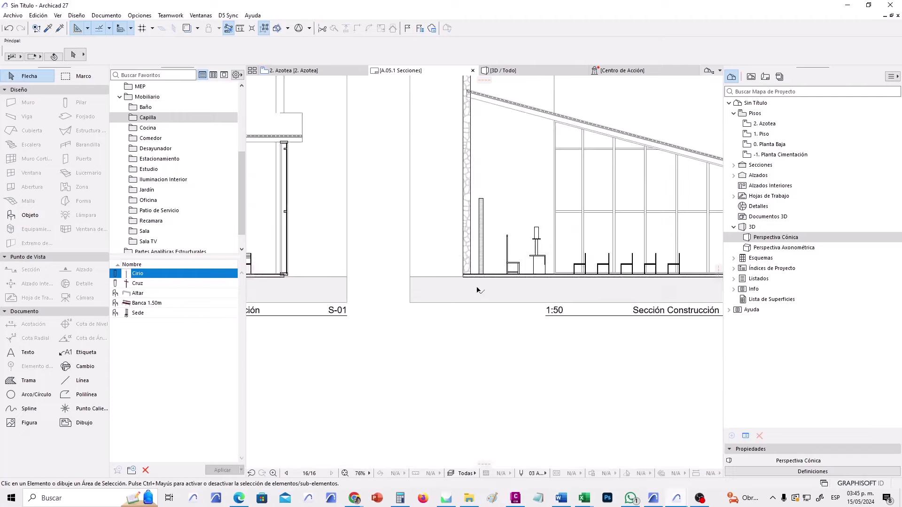
middle_drag(489, 285, 170, 266)
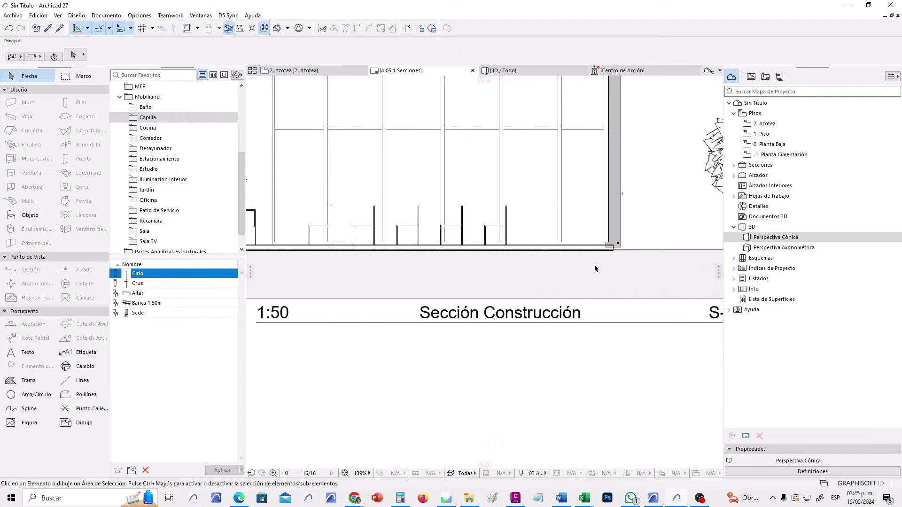
middle_drag(594, 264, 605, 289)
scroll(624, 284, down, 5)
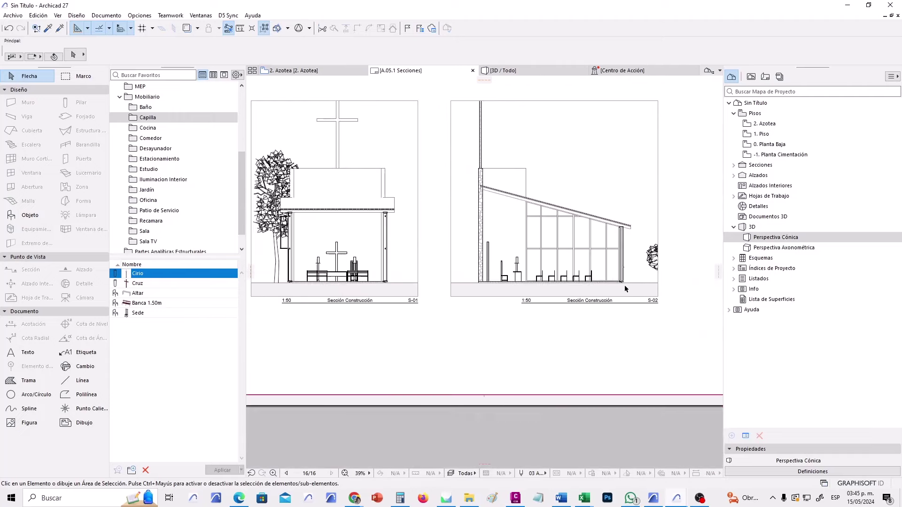
scroll(452, 327, down, 2)
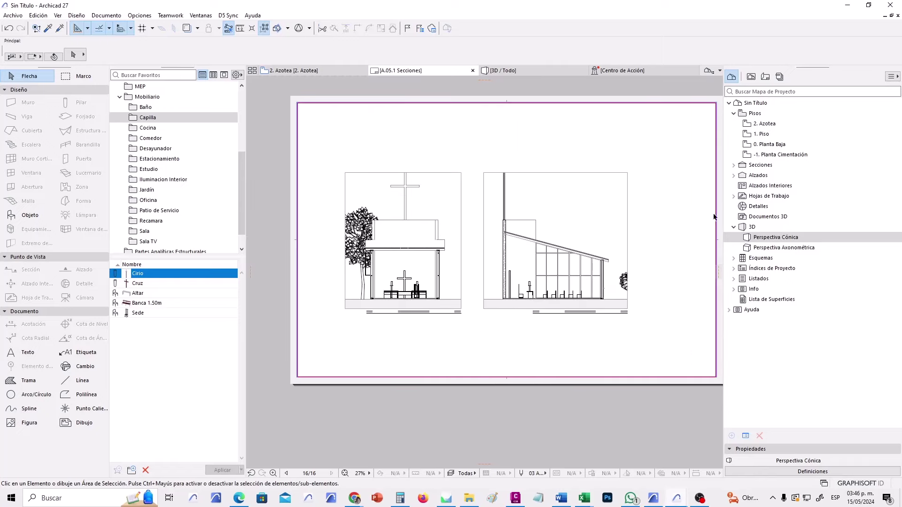
click(764, 77)
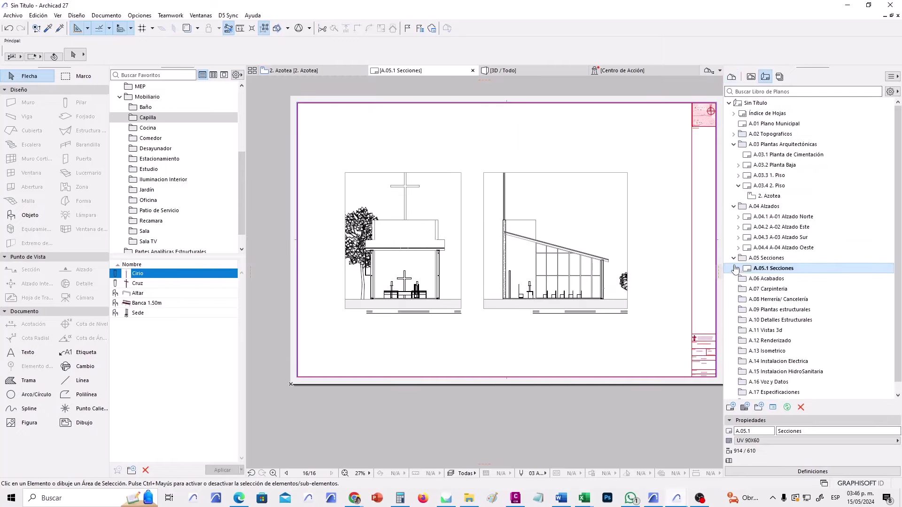
Collapse the A.05, A.04 and A.03 folders and delete the A.06 Acabados folder.
click(734, 259)
click(733, 206)
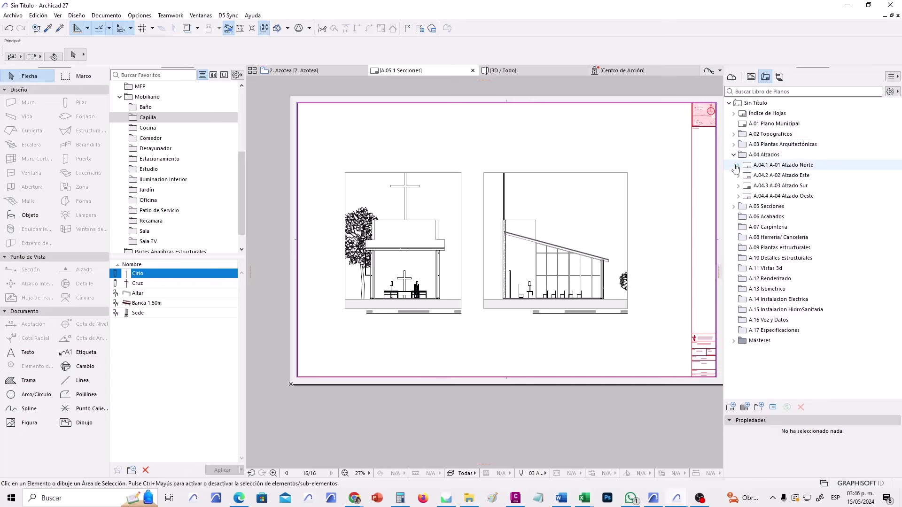
click(733, 145)
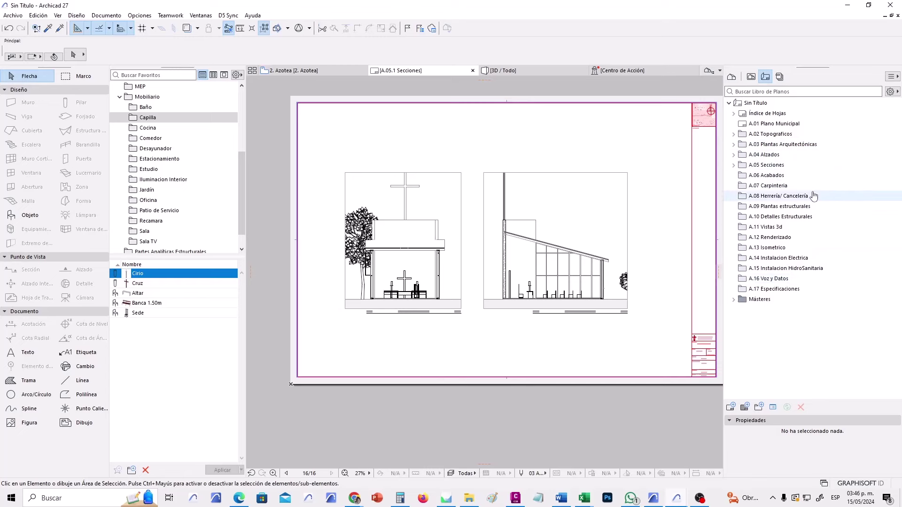
click(789, 179)
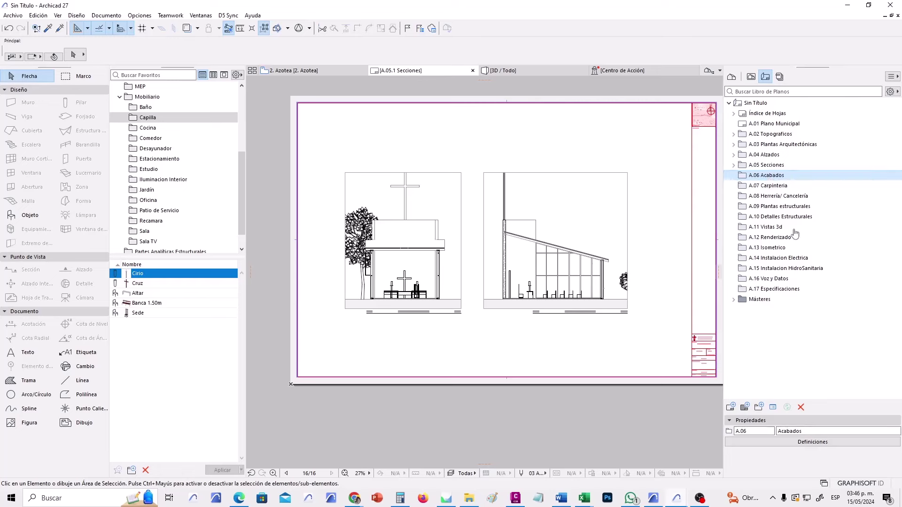
click(800, 407)
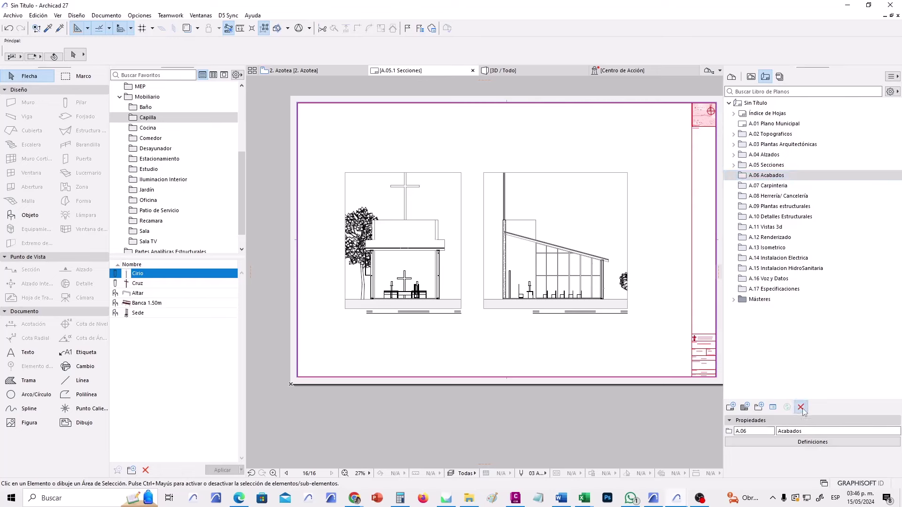
Delete the Carpinteria folder, then Herrería/ Cancelería through A.08 Detalles Estructurales.
click(785, 178)
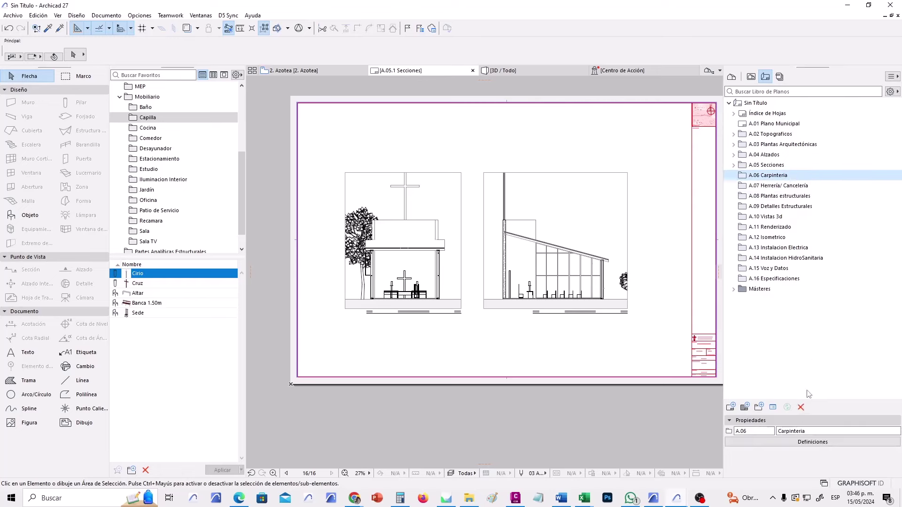
click(801, 407)
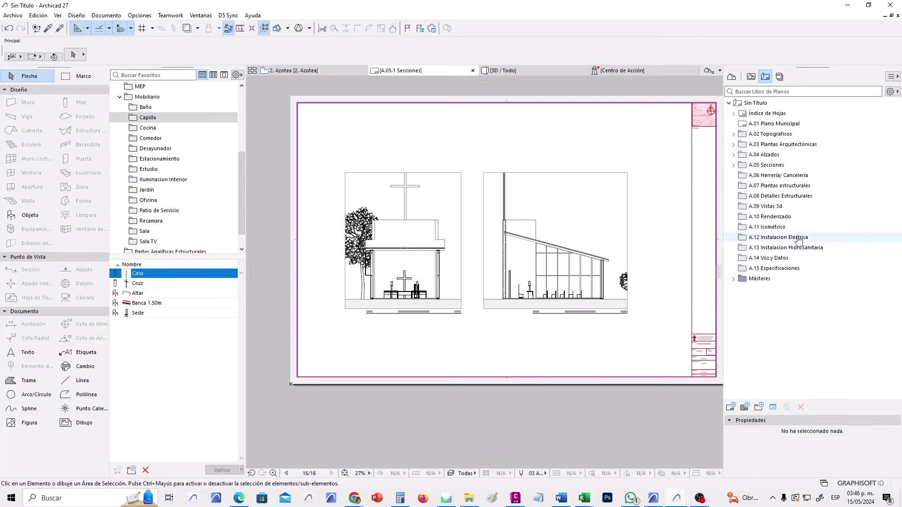
click(778, 177)
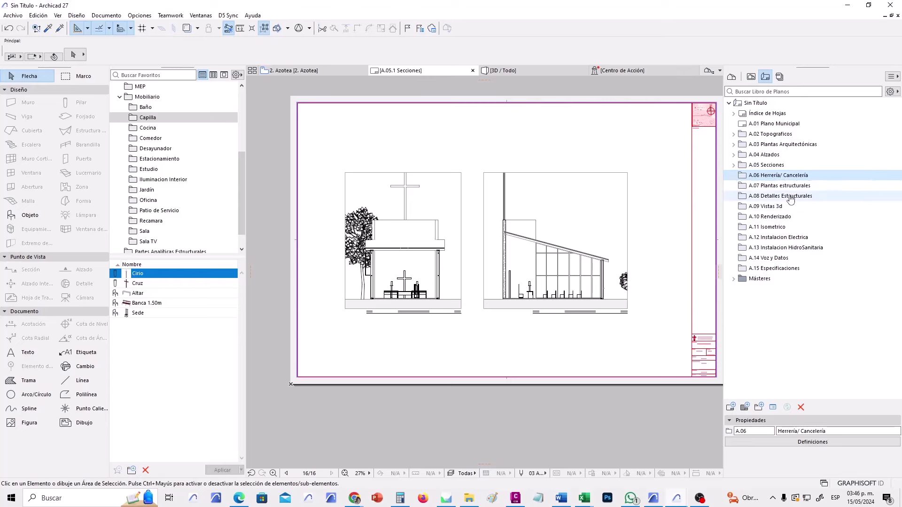
shift+click(790, 198)
click(803, 408)
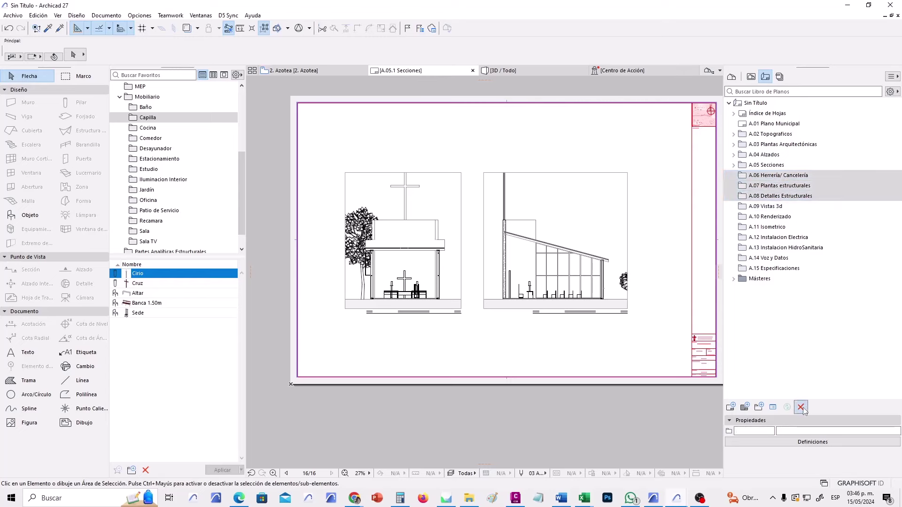
Delete folders A.09 Instalacion Electrica through A.12 Especificaciones, then select A.06 Vistas 3d.
click(778, 177)
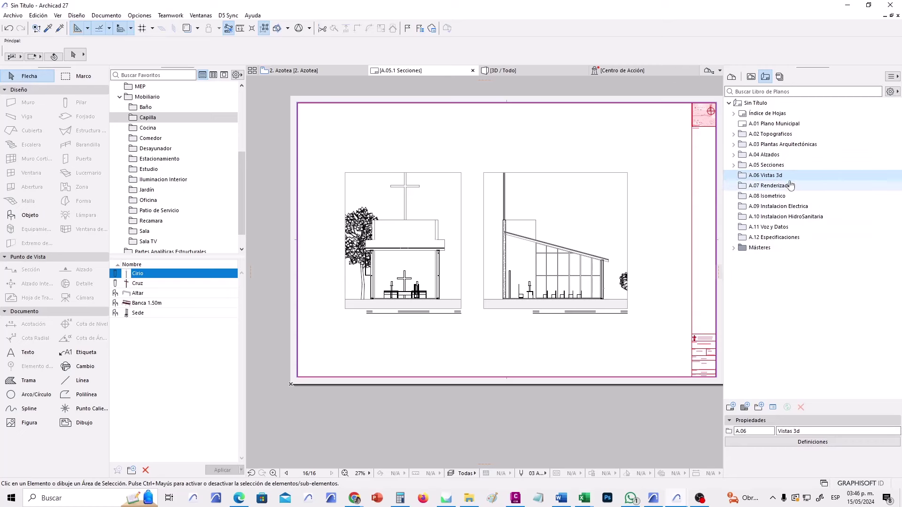
click(784, 190)
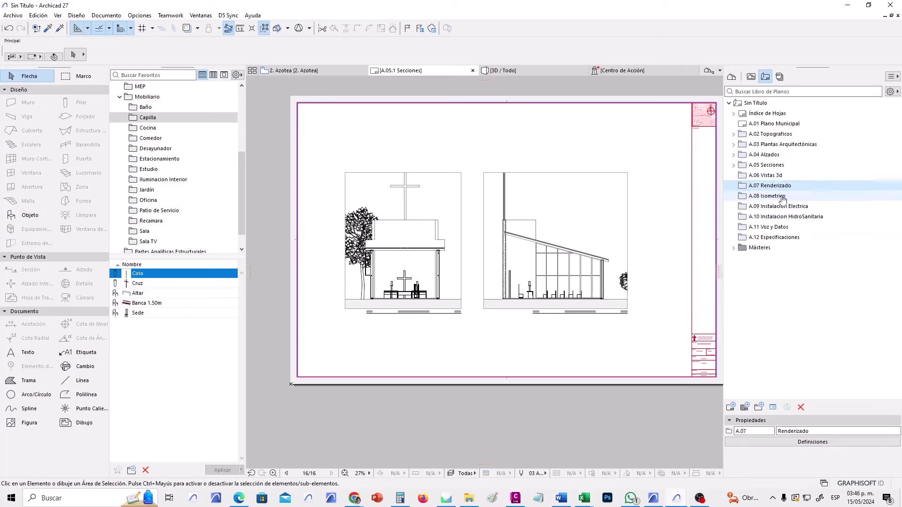
click(787, 198)
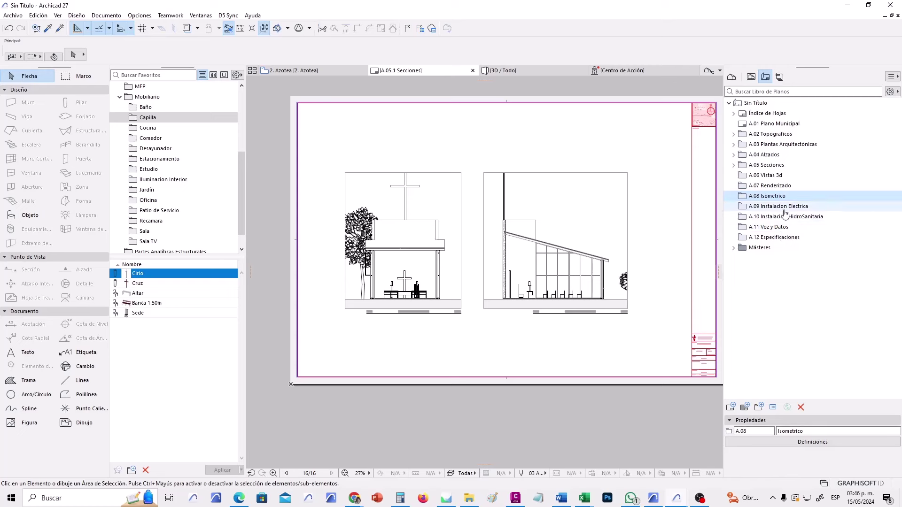
click(779, 208)
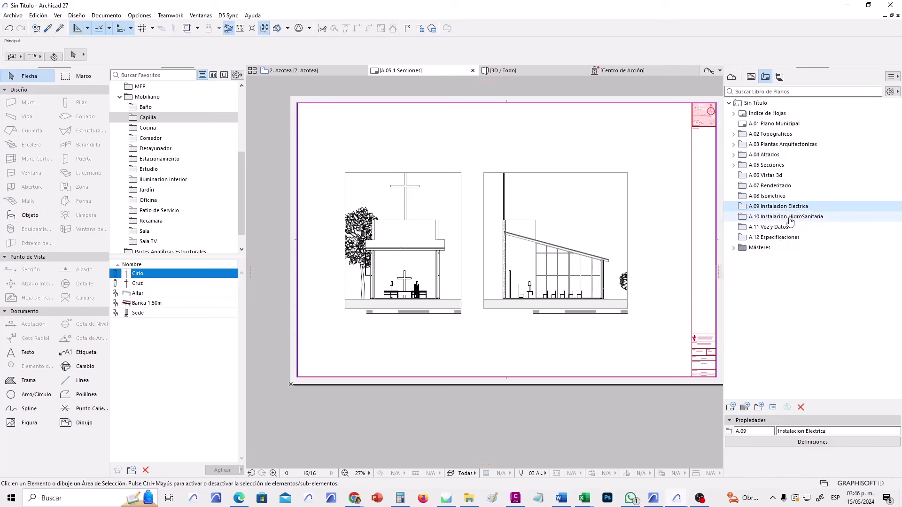
shift+click(789, 227)
shift+click(789, 239)
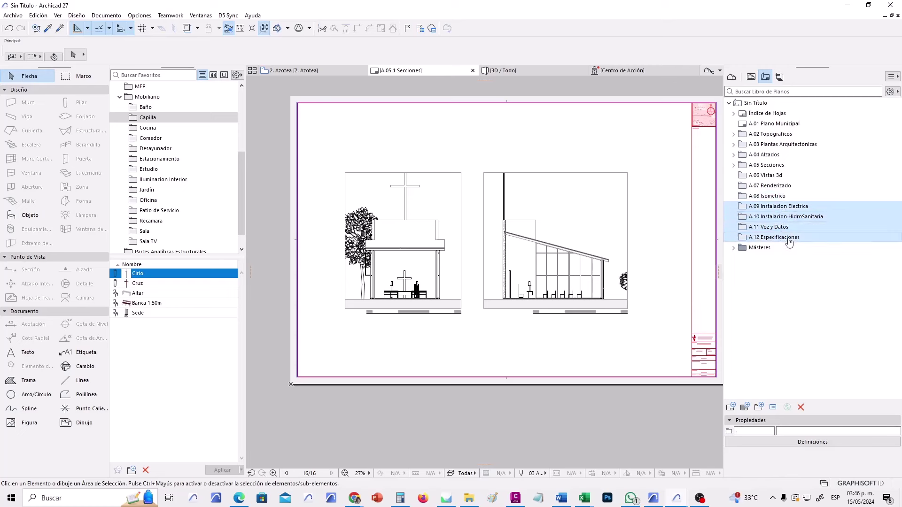
click(800, 407)
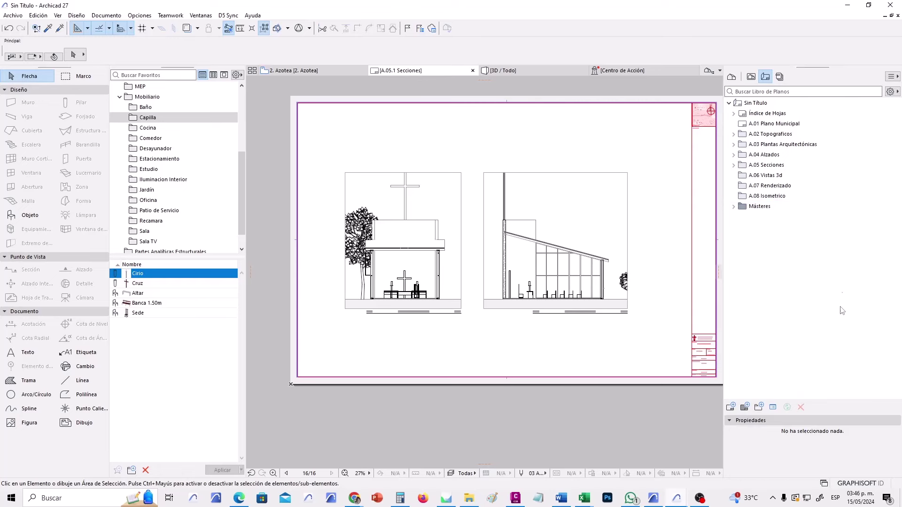
click(776, 181)
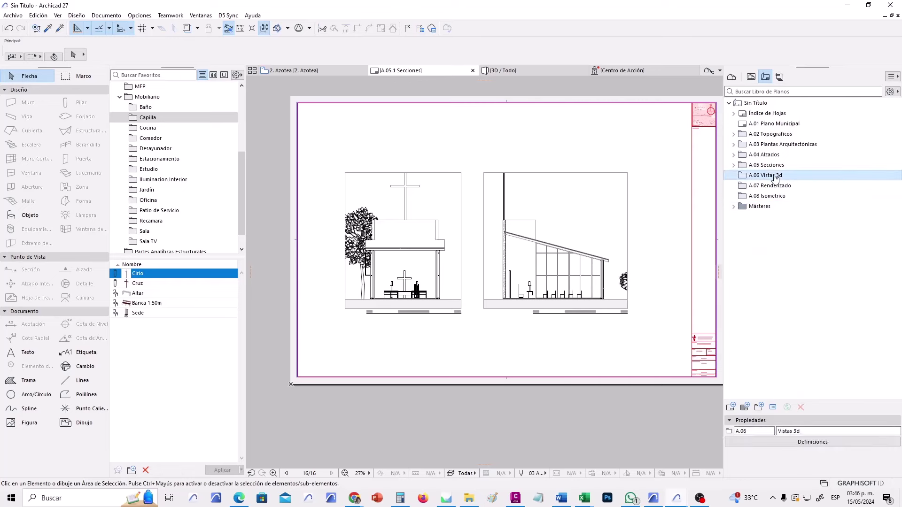
Create a blank layout A.06.1 Plano on the UV 45X60 master under A.06 Vistas 3d.
click(732, 407)
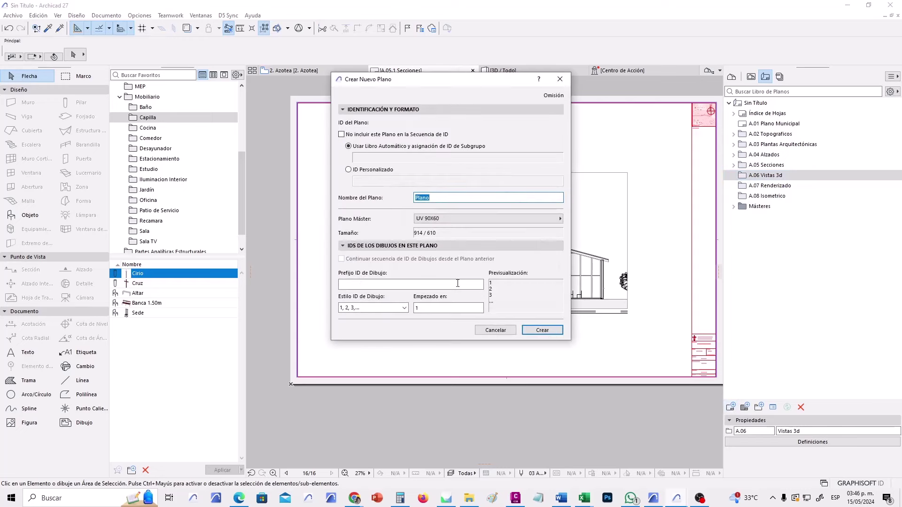
click(470, 218)
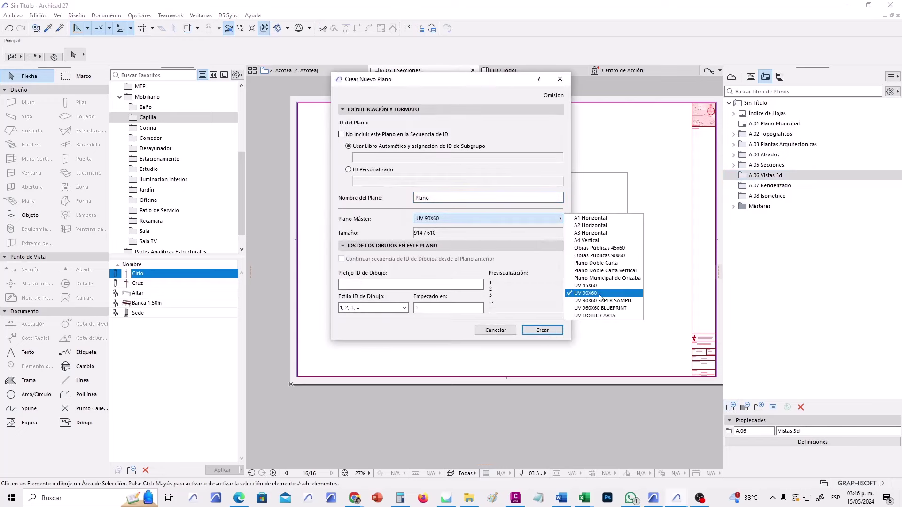
click(577, 286)
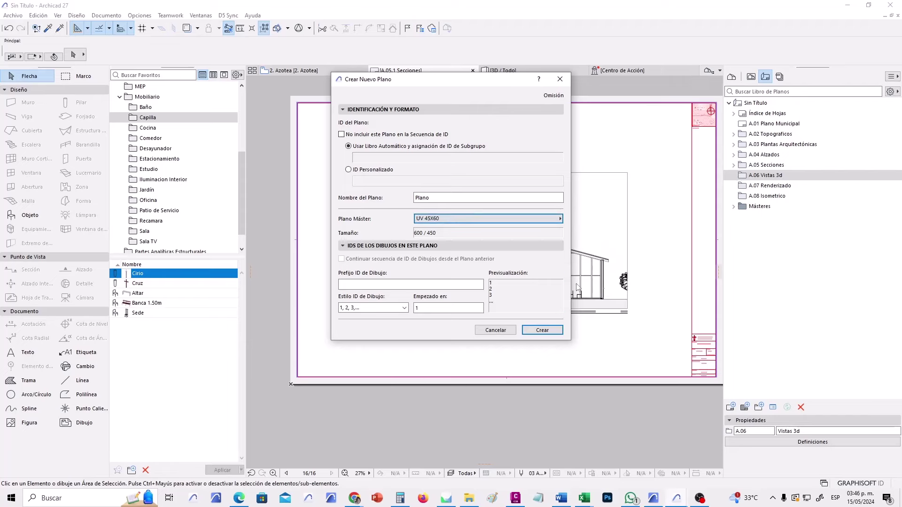
click(542, 330)
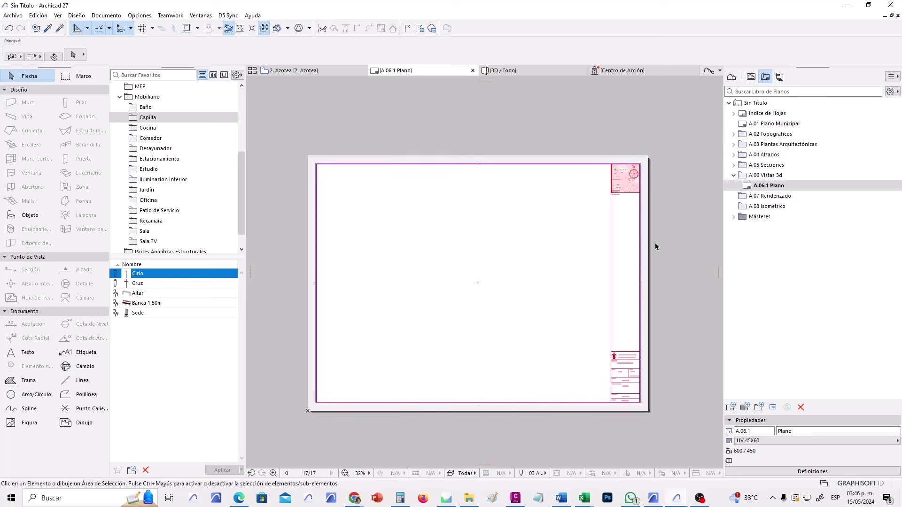
click(734, 165)
Switch layout A.05.1 Secciones to the UV 45X60 master.
click(765, 176)
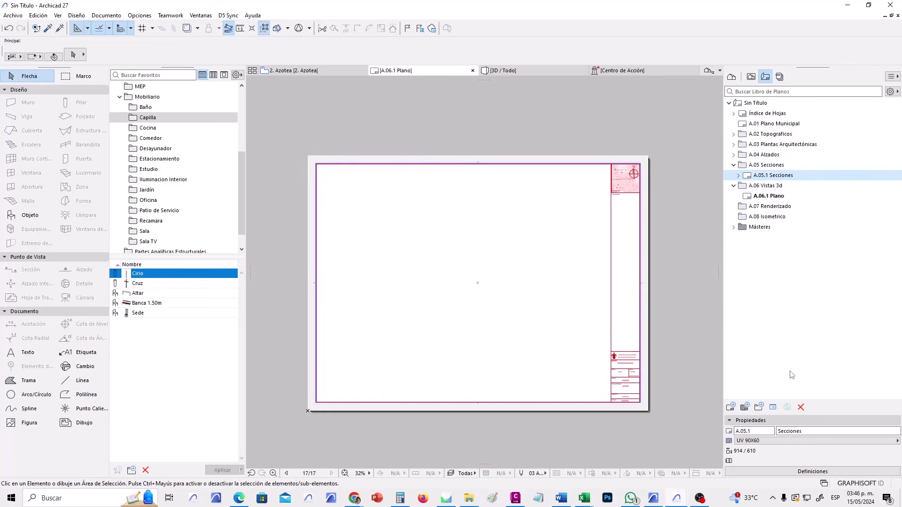
click(770, 441)
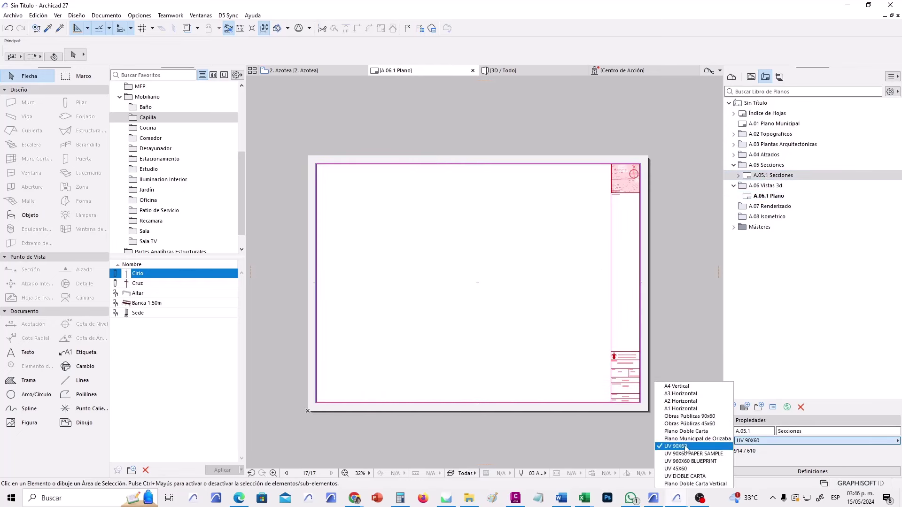
click(692, 469)
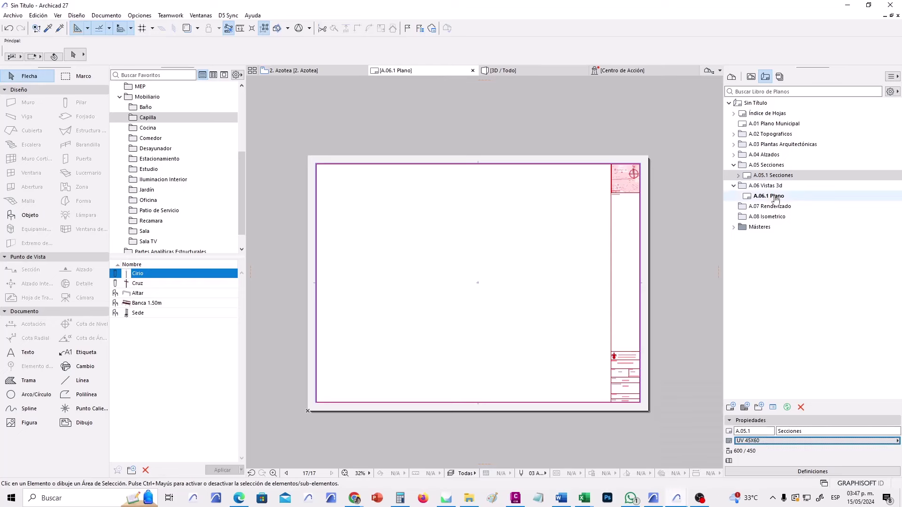
Move both section drawings on A.05.1 down-left to the sheet's bottom-left corner.
double_click(742, 177)
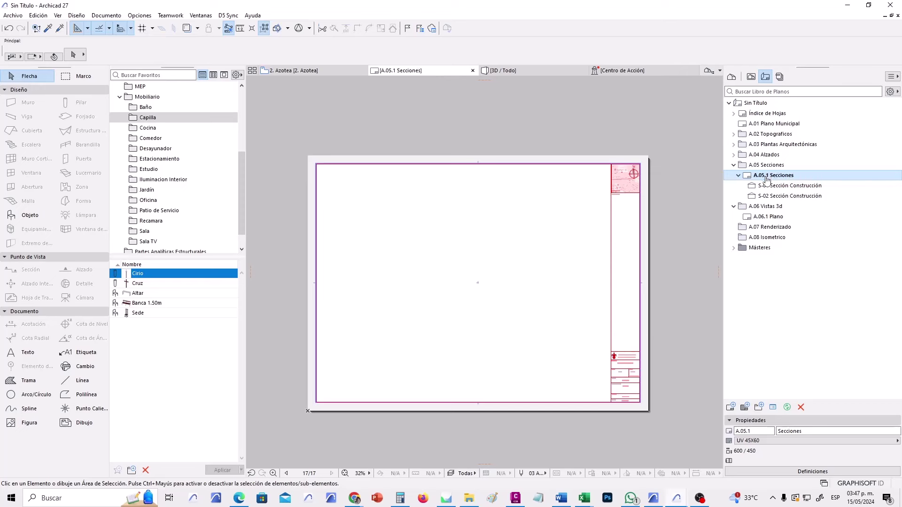
scroll(529, 298, down, 1)
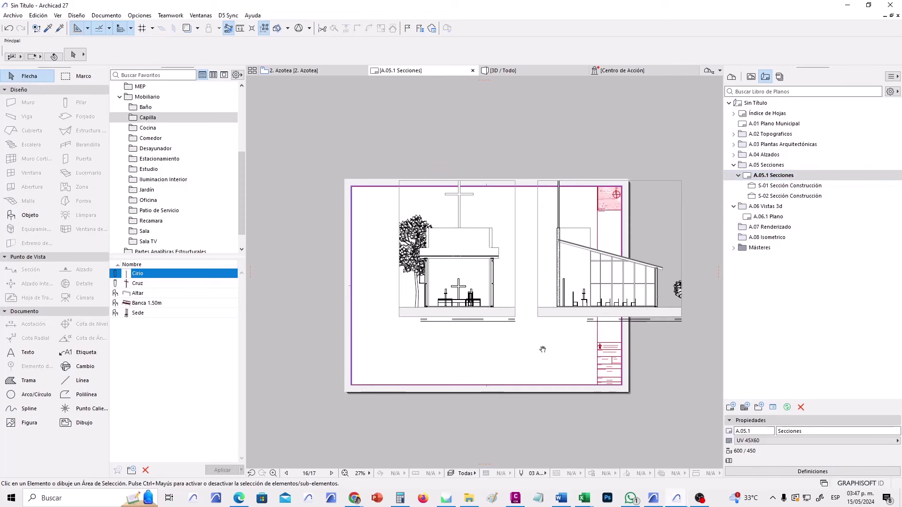
middle_drag(542, 350, 555, 375)
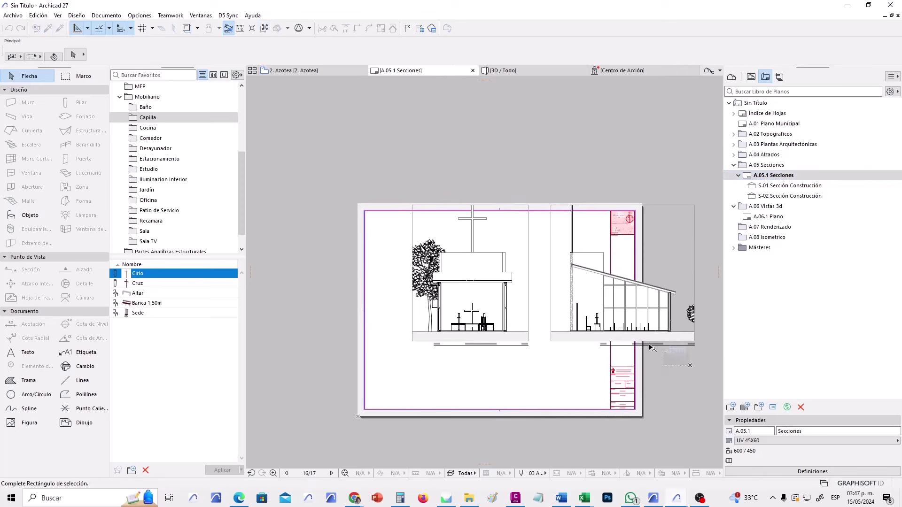
drag(678, 367, 527, 292)
key(ctrl+d)
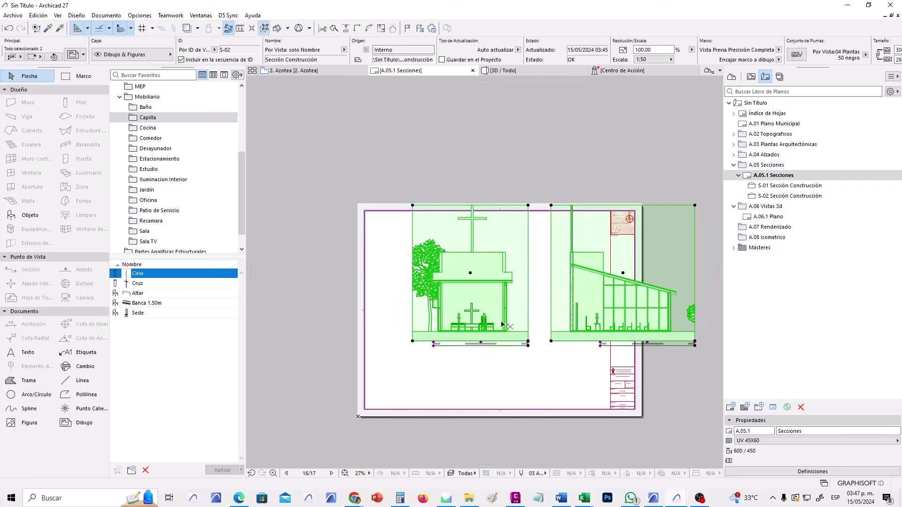
click(412, 341)
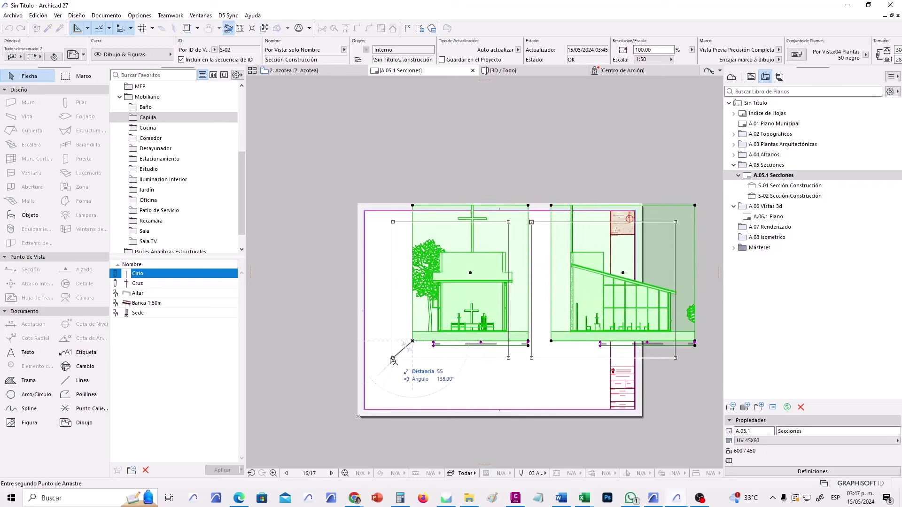
click(365, 362)
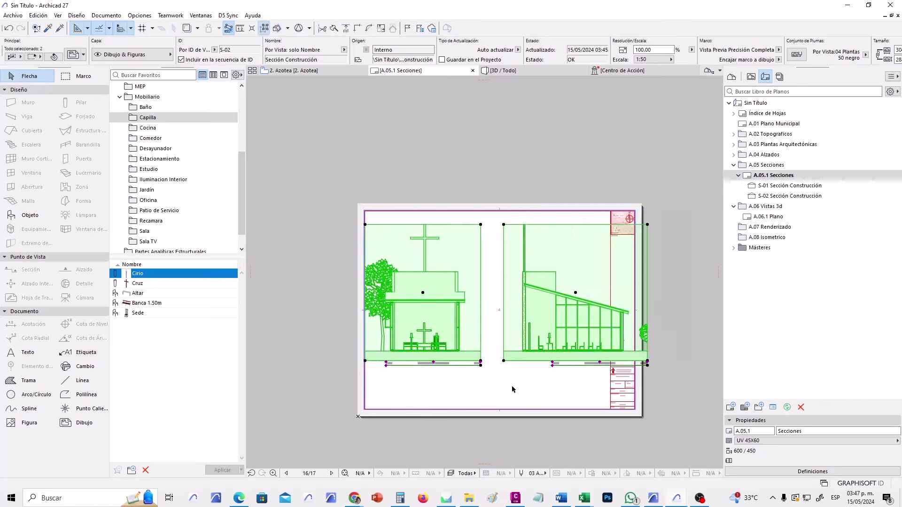
click(507, 369)
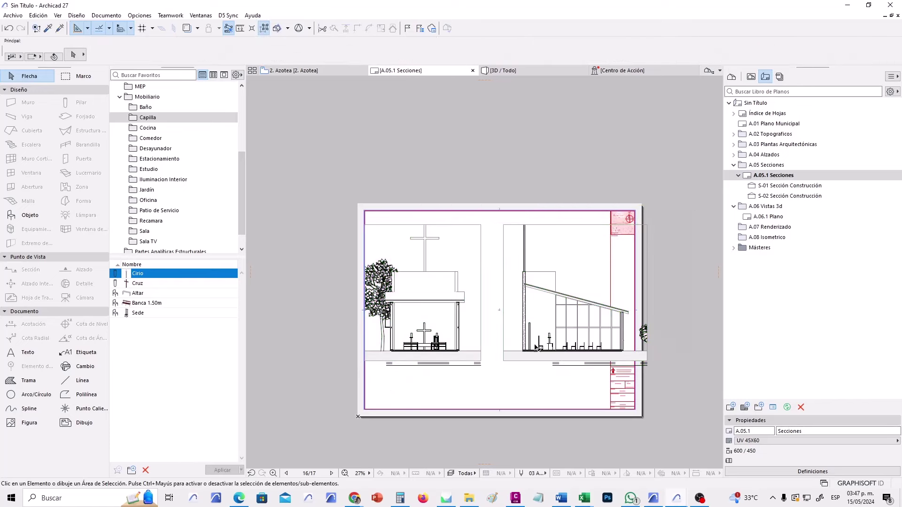
Return A.05.1 Secciones to the UV 90X60 master and re-centre both section drawings.
click(781, 440)
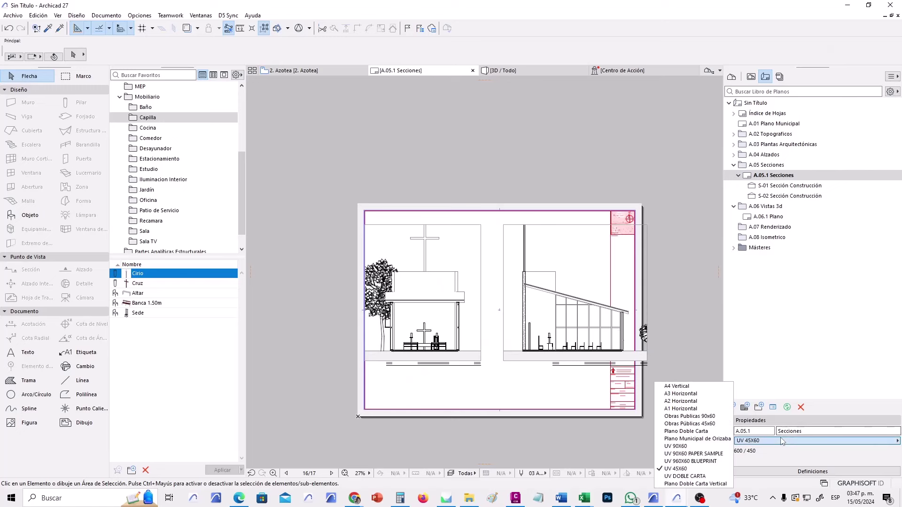
click(683, 446)
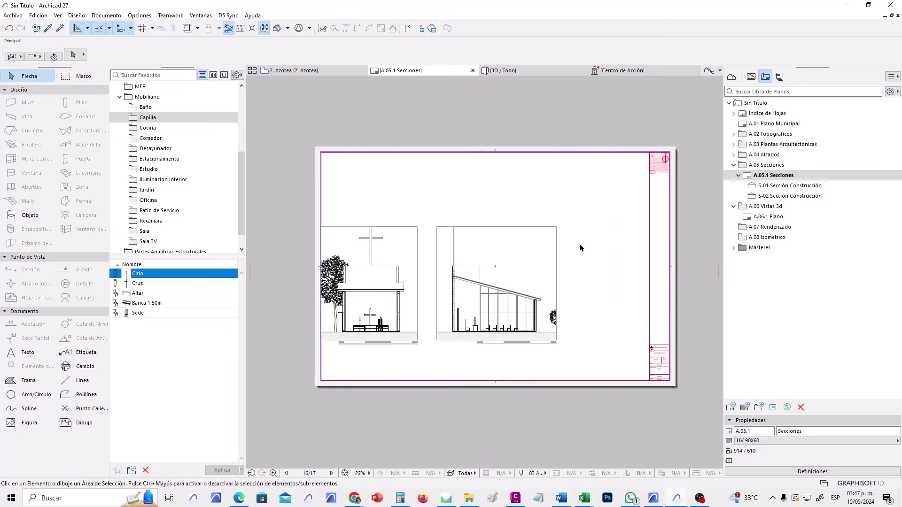
drag(577, 195, 386, 370)
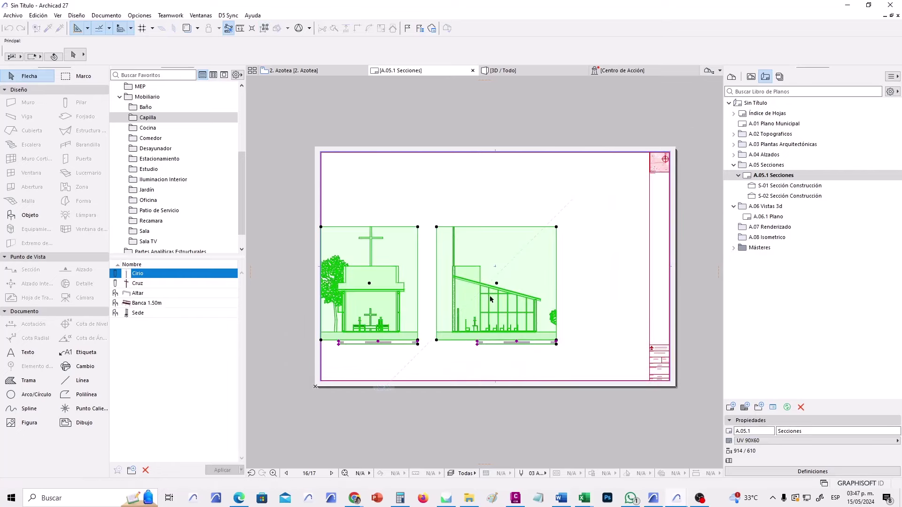
drag(489, 299, 551, 301)
click(555, 369)
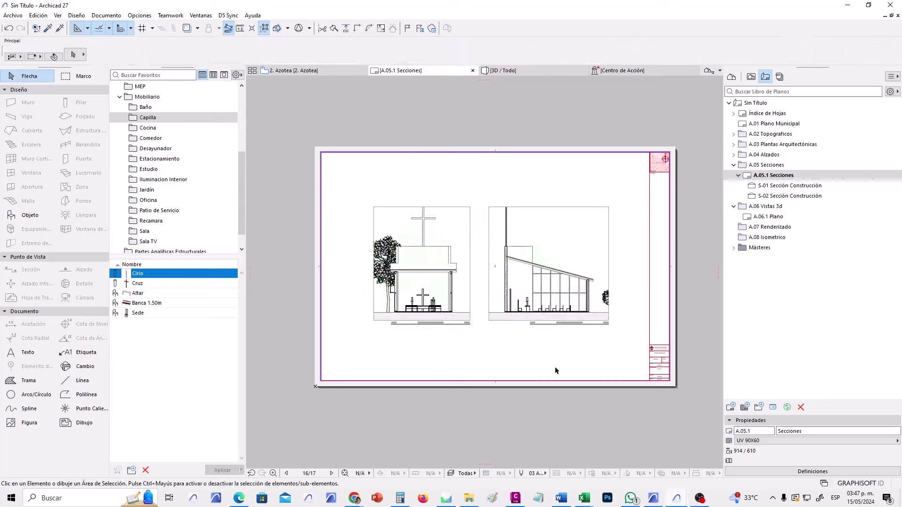
Start a new layout inside the A.05 Secciones subset.
click(737, 175)
click(769, 165)
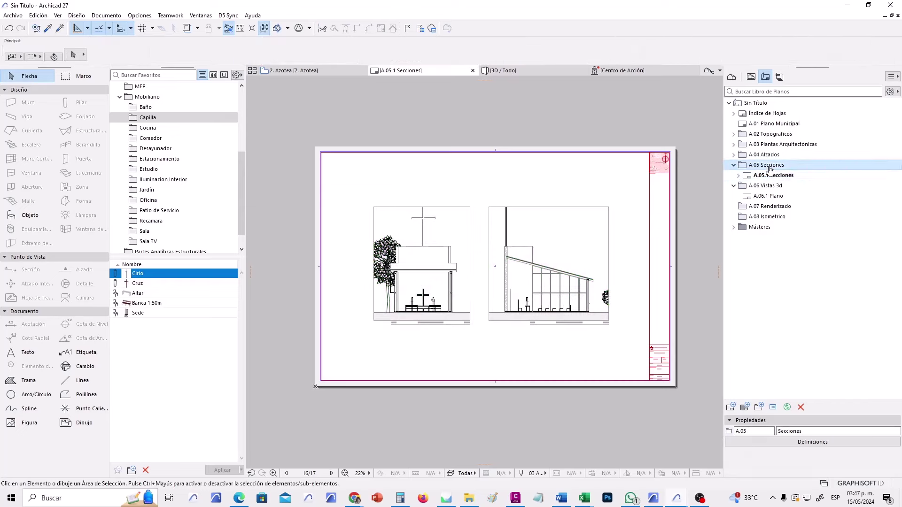
right_click(770, 169)
click(782, 173)
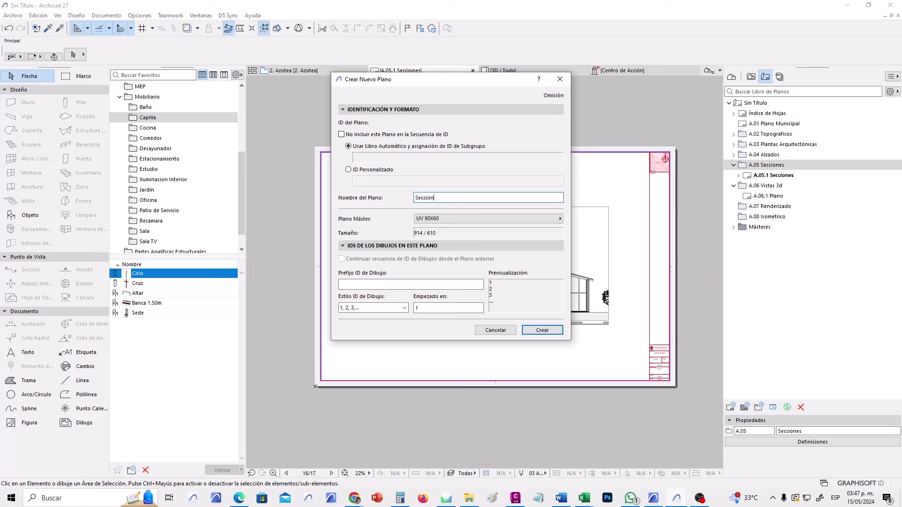
Create the Seccion 2 layout on the UV 45X60 master.
click(439, 219)
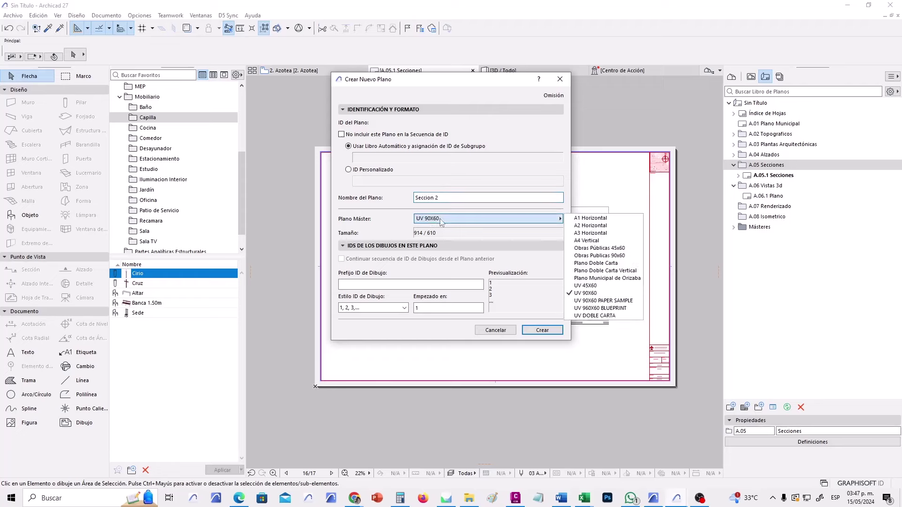
click(614, 286)
click(542, 329)
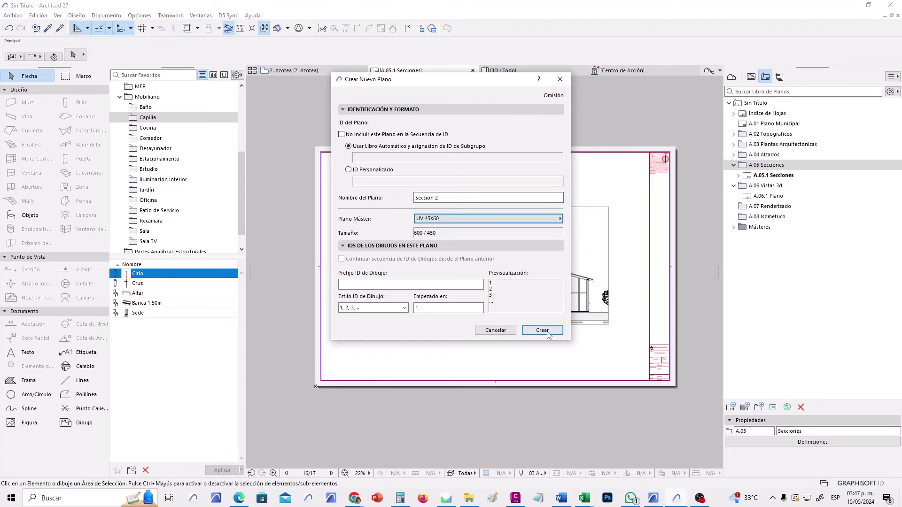
Place the S-02 Sección Construcción drawing onto the new A.05.2 Seccion 2 sheet.
click(738, 176)
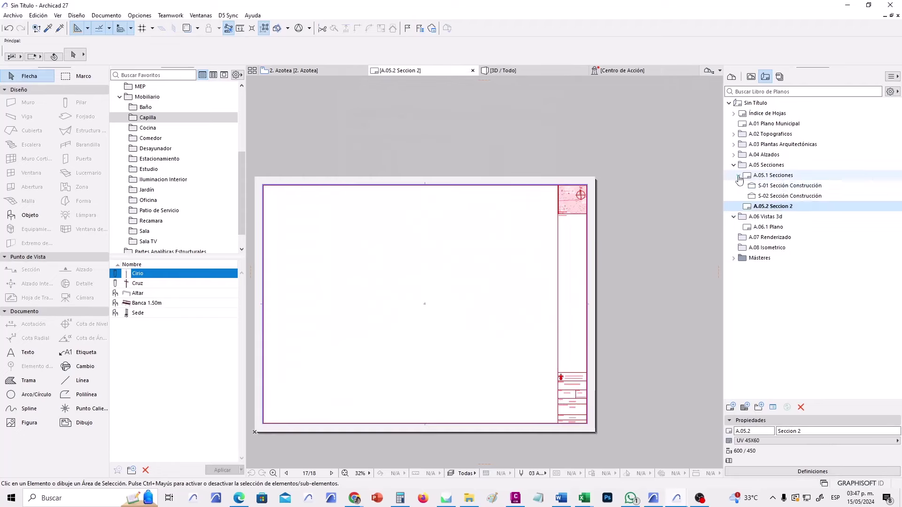
click(816, 197)
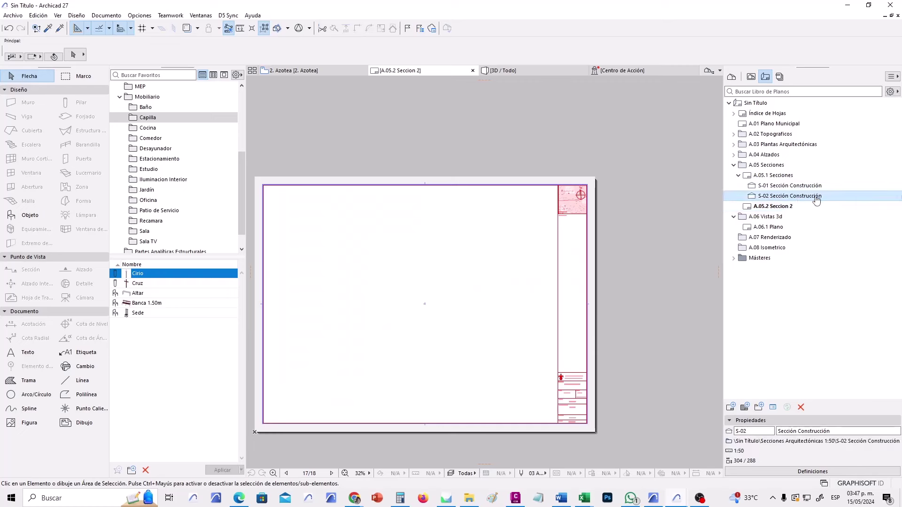
click(801, 177)
click(806, 198)
mouse_move(806, 200)
mouse_down()
mouse_move(582, 198)
mouse_move(441, 284)
mouse_move(421, 309)
mouse_up()
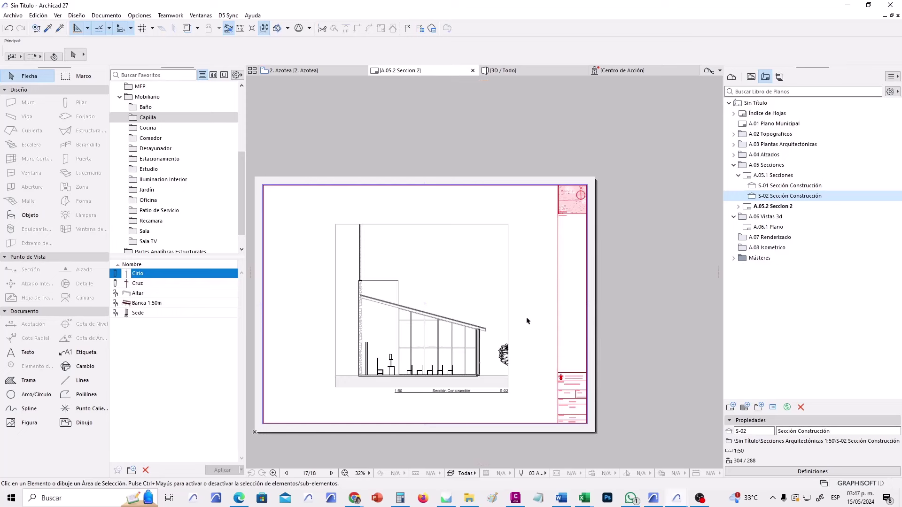
middle_drag(526, 318, 561, 315)
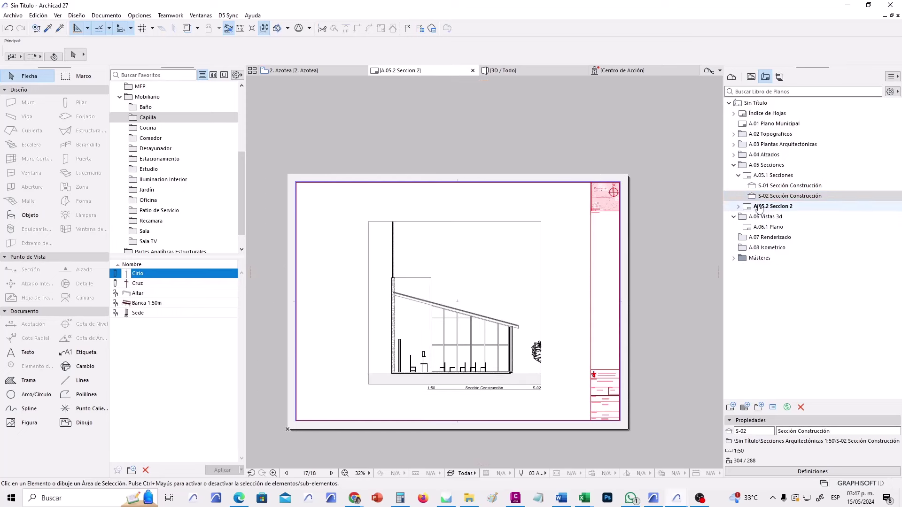
Delete the duplicate S-02 drawing left under A.05.1 Secciones.
click(740, 207)
click(789, 217)
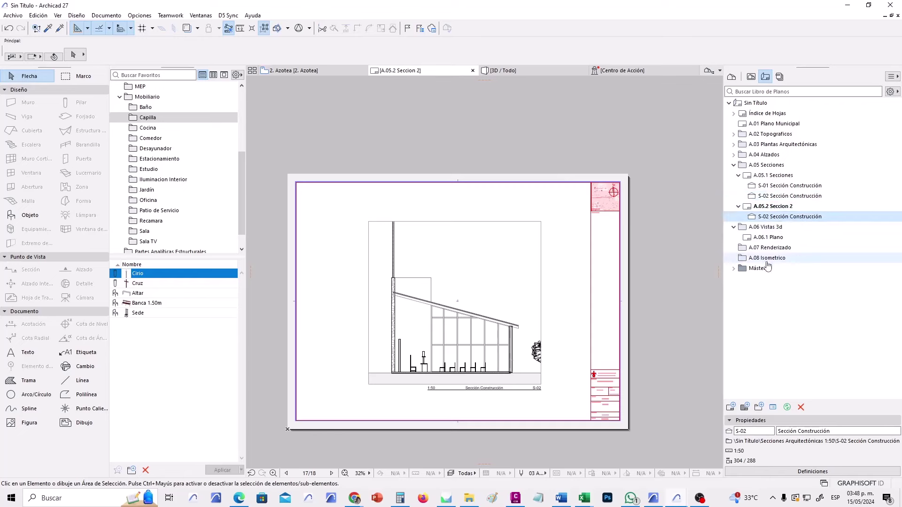
click(790, 196)
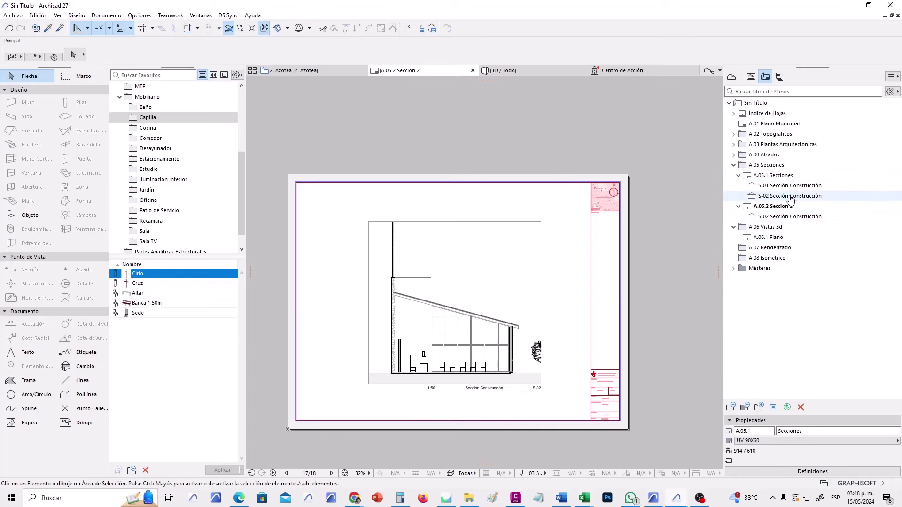
click(801, 407)
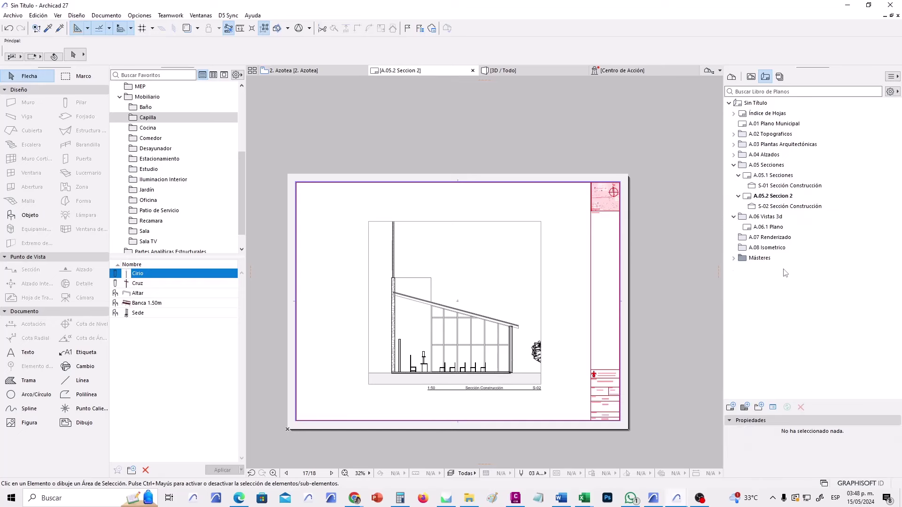
Open sheet A.05.1 Secciones and switch it to the UV 45X60 master.
click(770, 175)
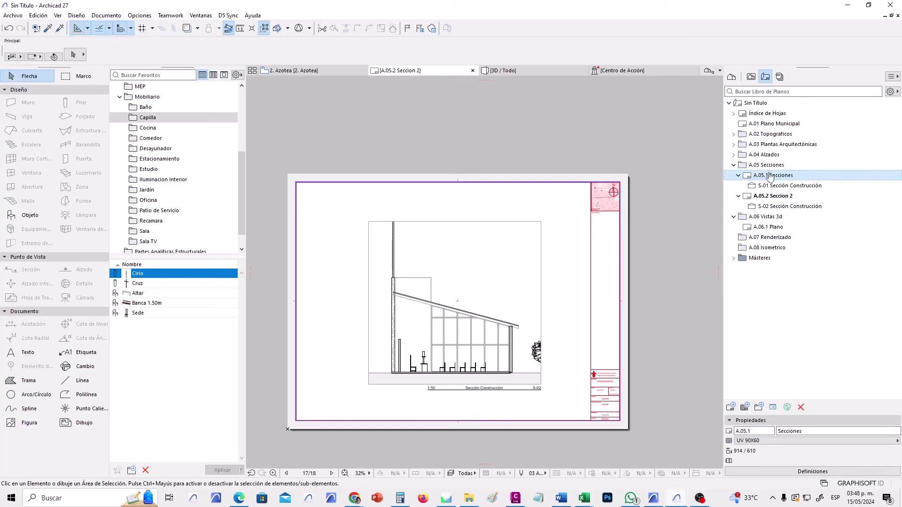
double_click(770, 176)
scroll(572, 324, down, 2)
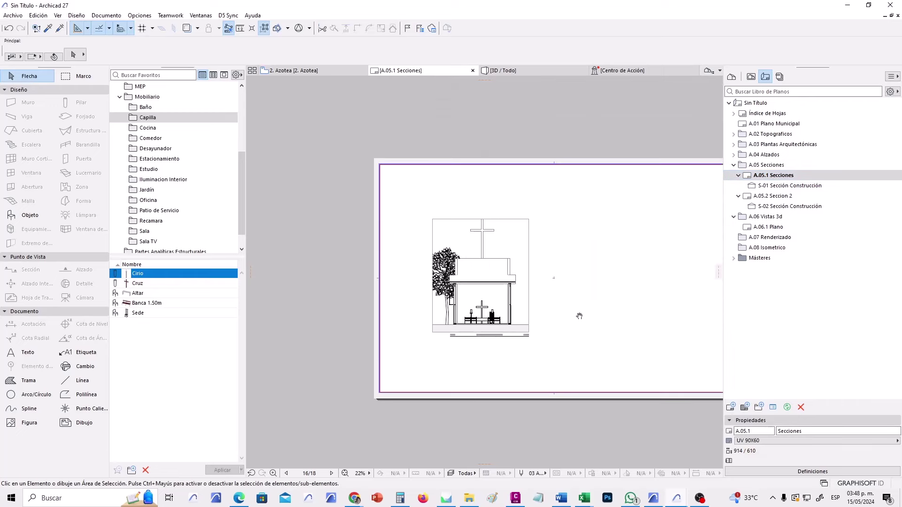
middle_drag(579, 316, 556, 316)
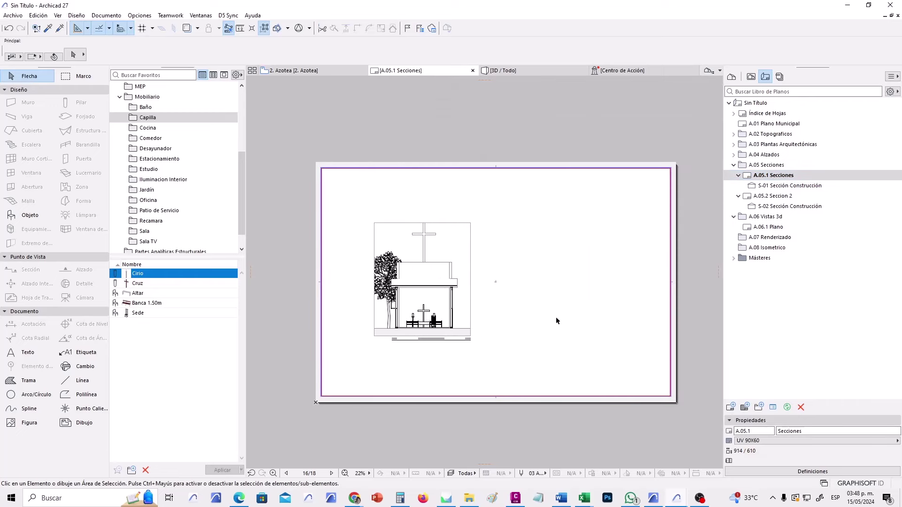
click(772, 440)
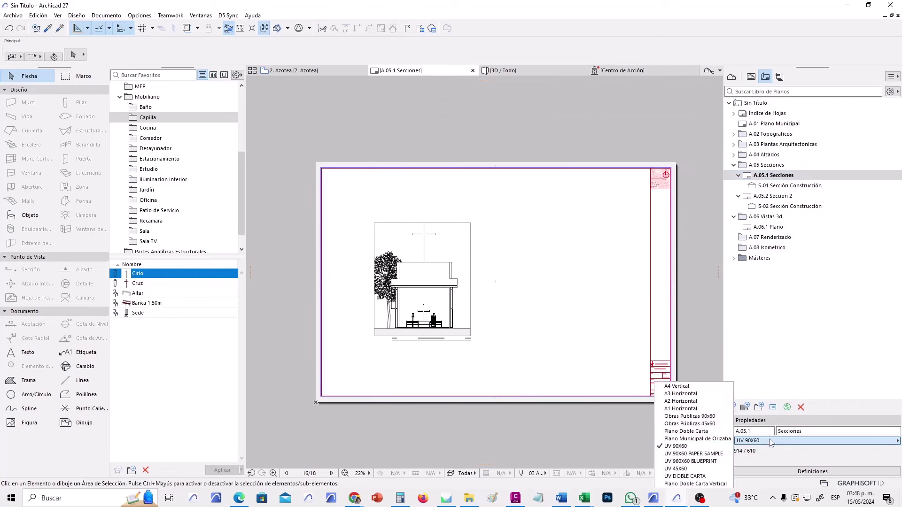
click(691, 469)
Move the S-01 section drawing lower on the sheet, then open A.05.2 Seccion 2.
drag(499, 360, 397, 275)
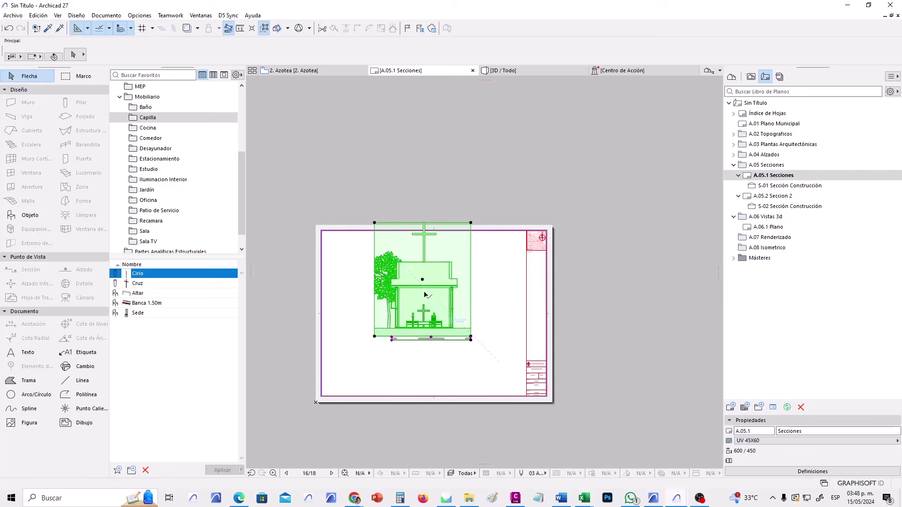
click(422, 280)
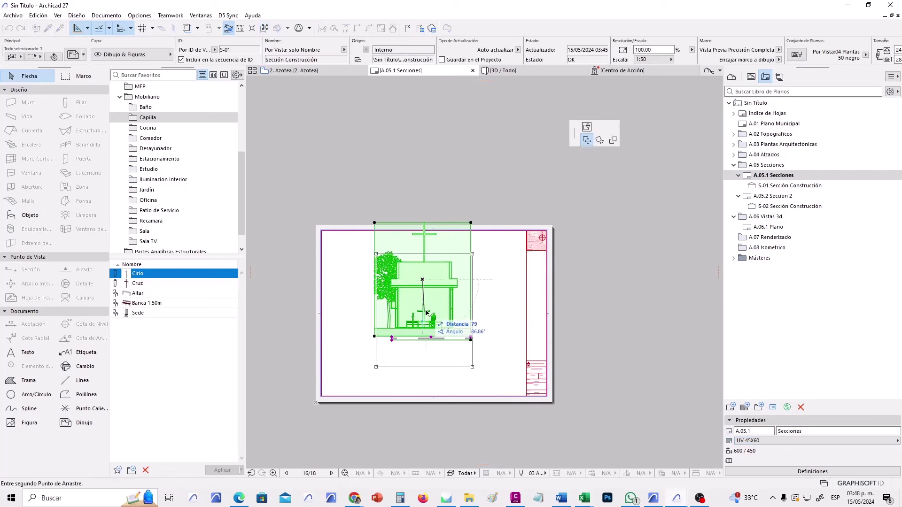
click(426, 313)
key(Escape)
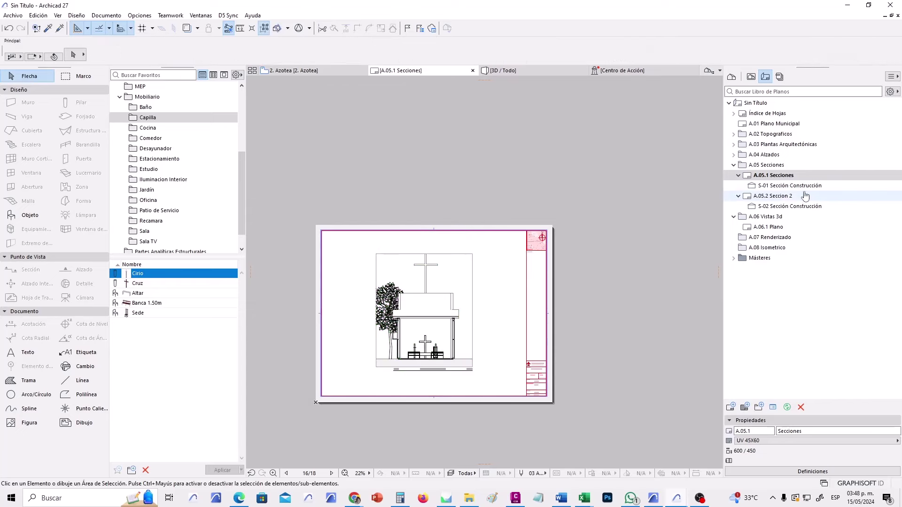
double_click(790, 207)
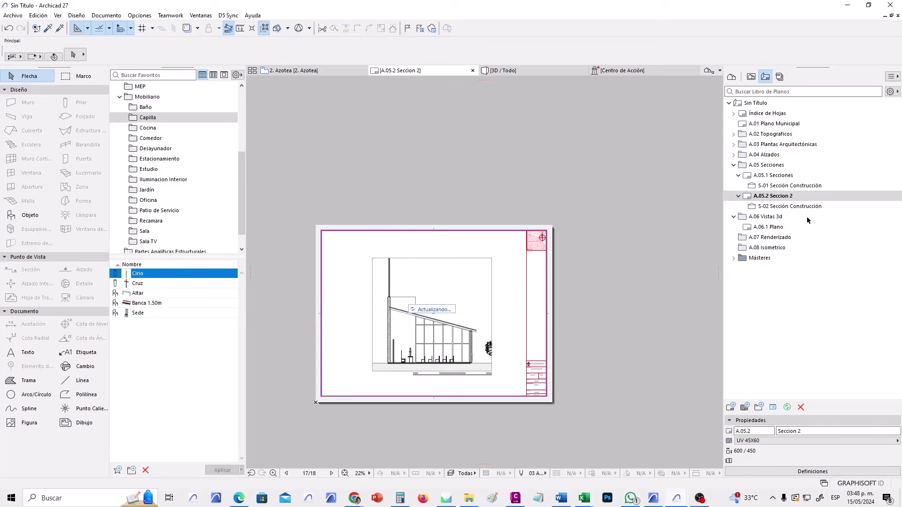
click(777, 227)
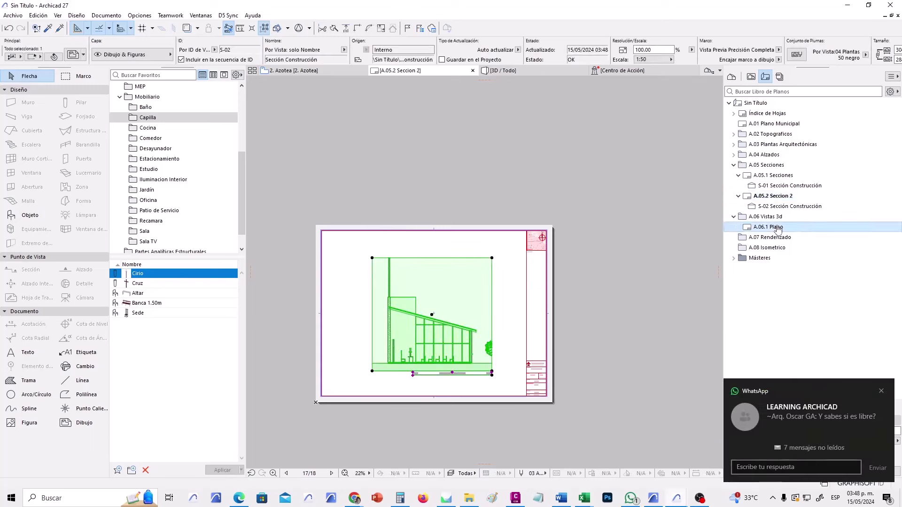
Create sheet Renders on the UV 45X60 master in the A.07 Renderizado subset.
right_click(770, 238)
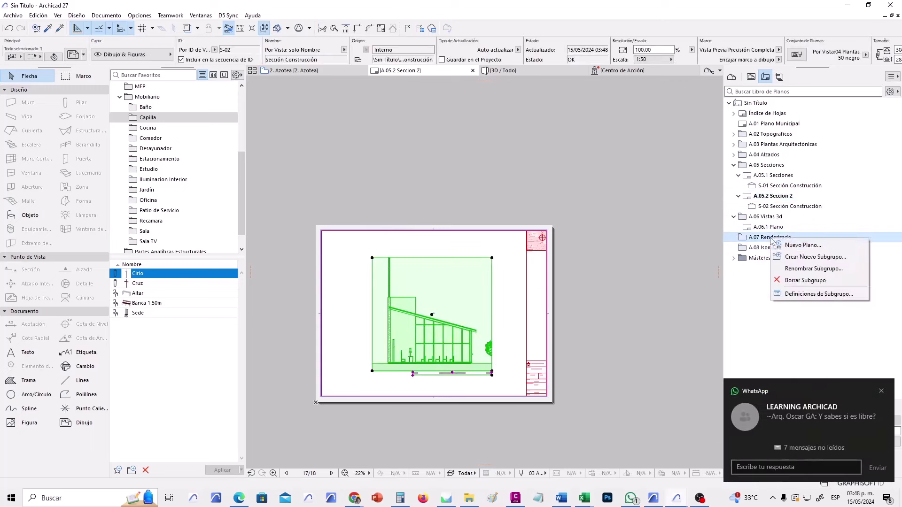
click(797, 246)
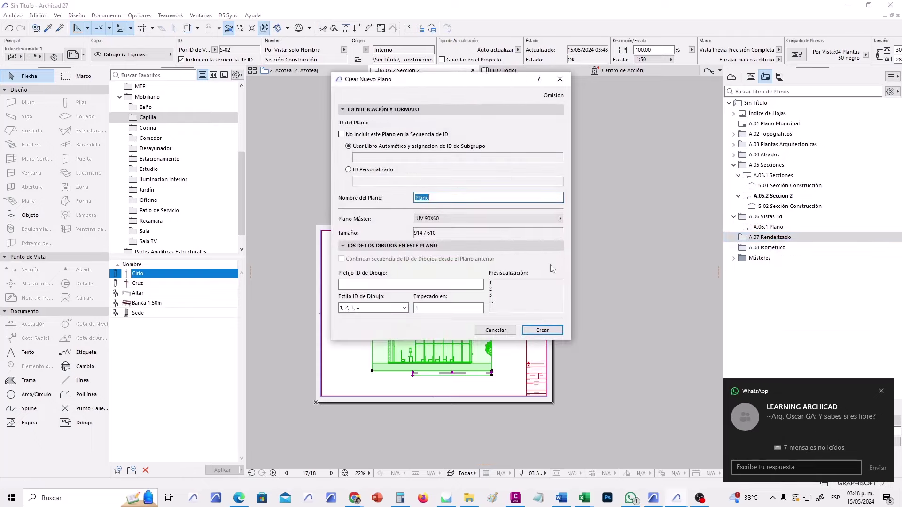
click(540, 218)
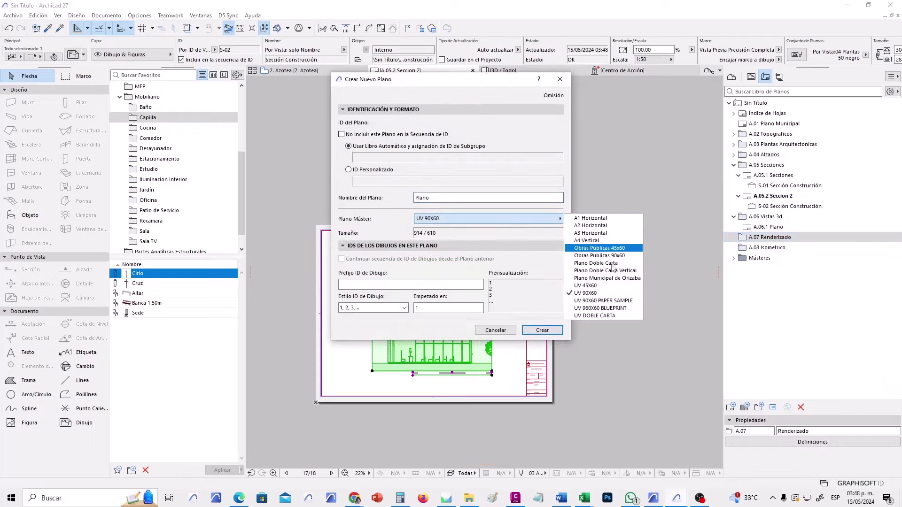
click(603, 287)
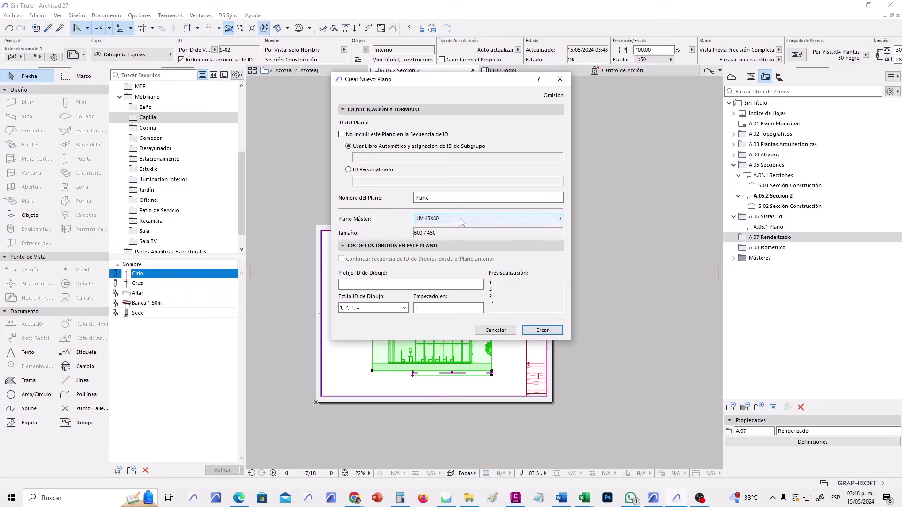
double_click(422, 198)
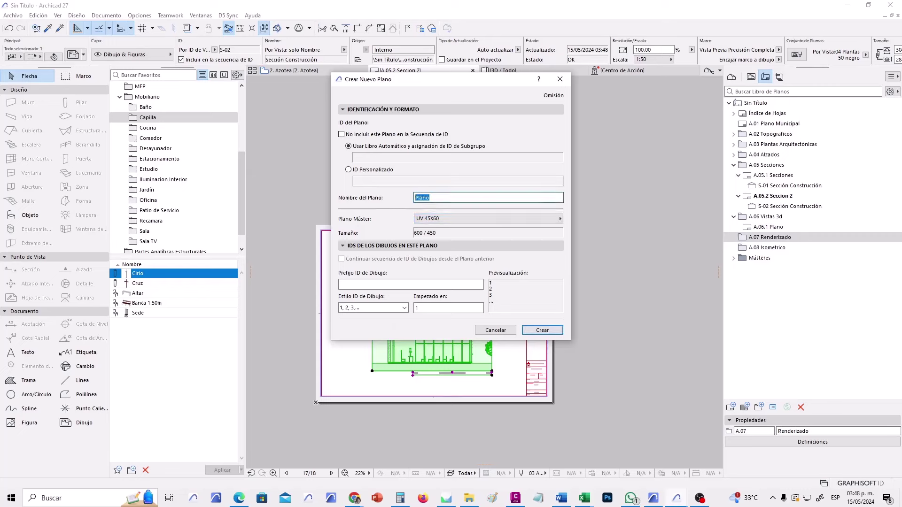
text(Renders)
click(542, 330)
Create sheet Isometrico on the UV 45X60 master in the A.08 Isometrico subset.
click(756, 258)
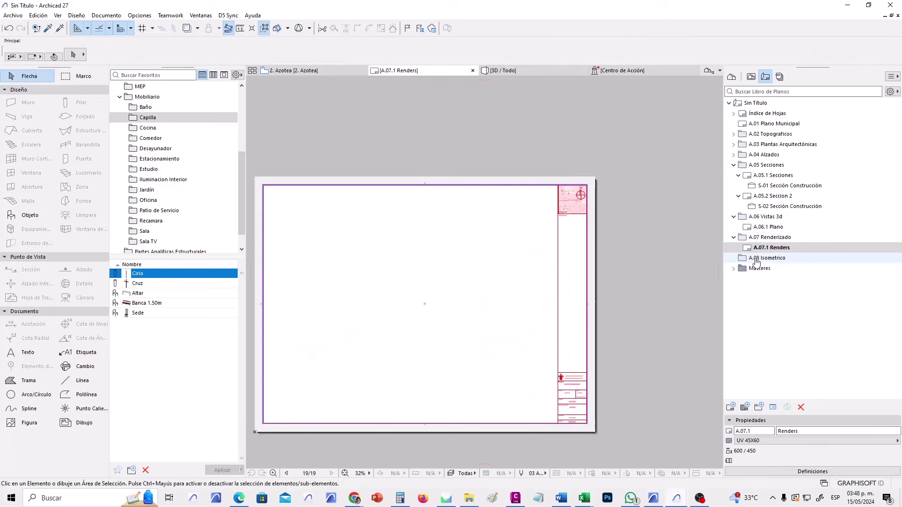
right_click(755, 258)
click(783, 265)
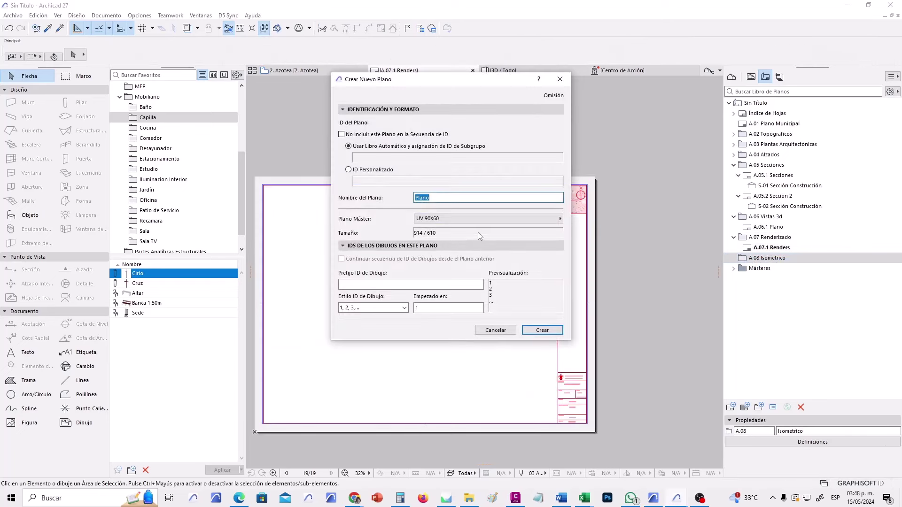
click(437, 194)
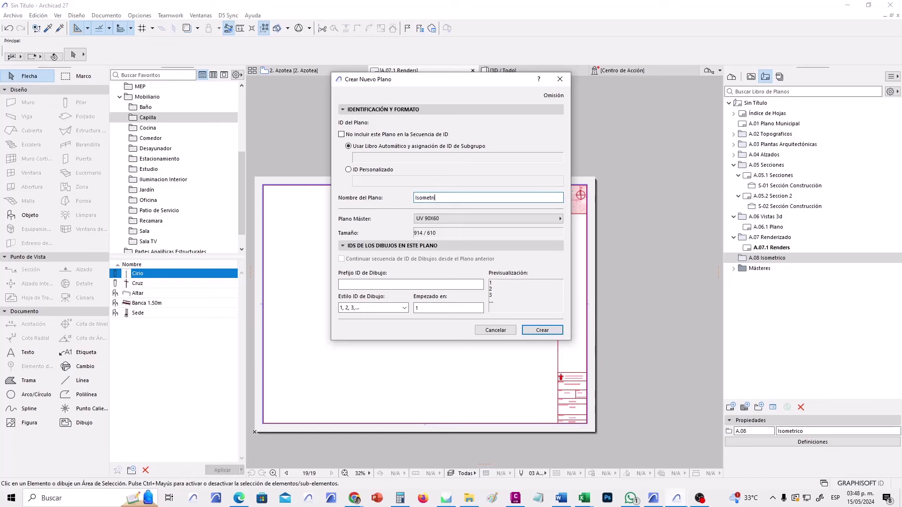
click(457, 219)
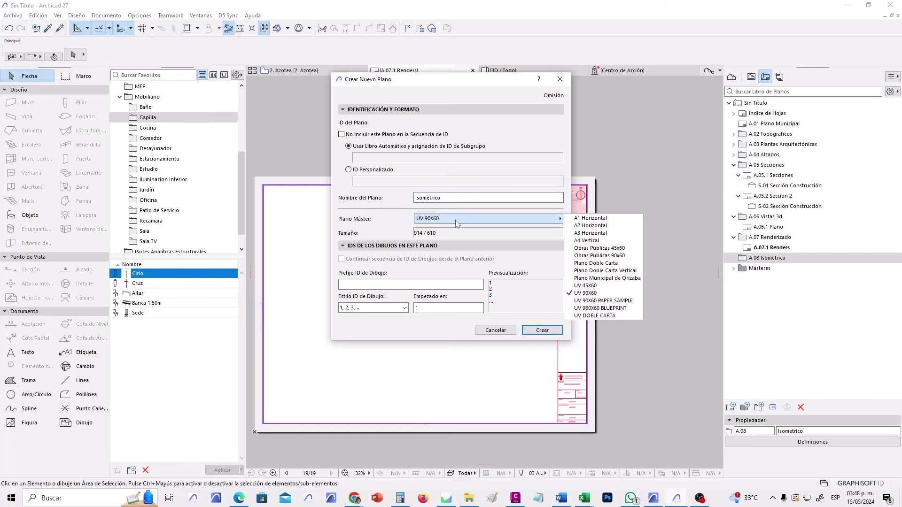
click(581, 294)
click(543, 332)
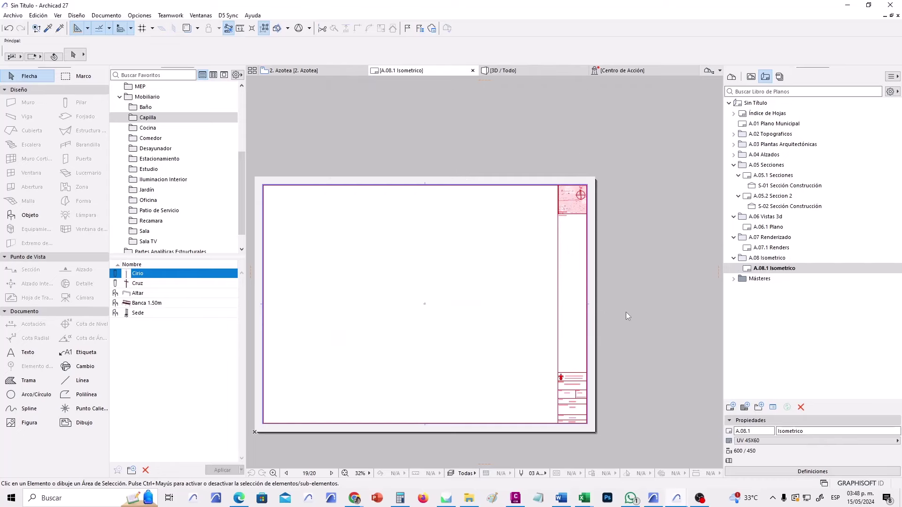
middle_drag(522, 347, 589, 323)
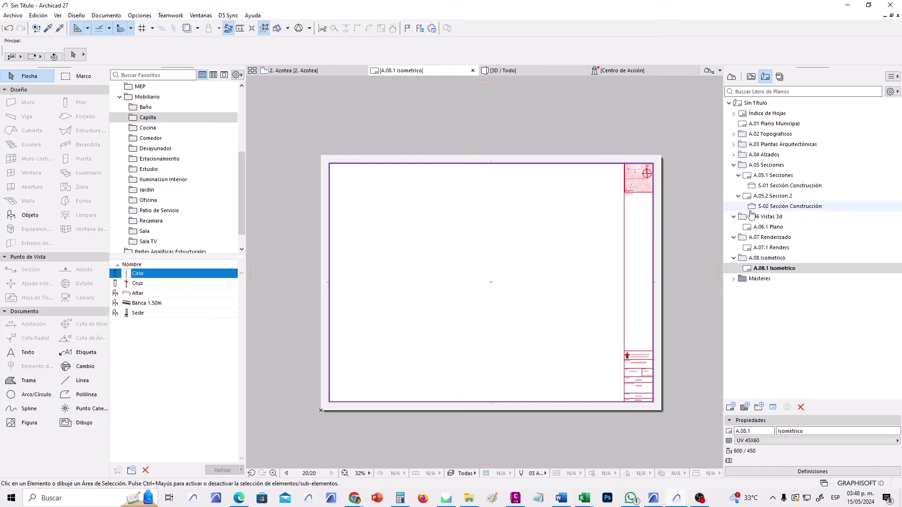
Orbit the chapel's 3D perspective to a frontal angle and save it as a new view.
click(510, 71)
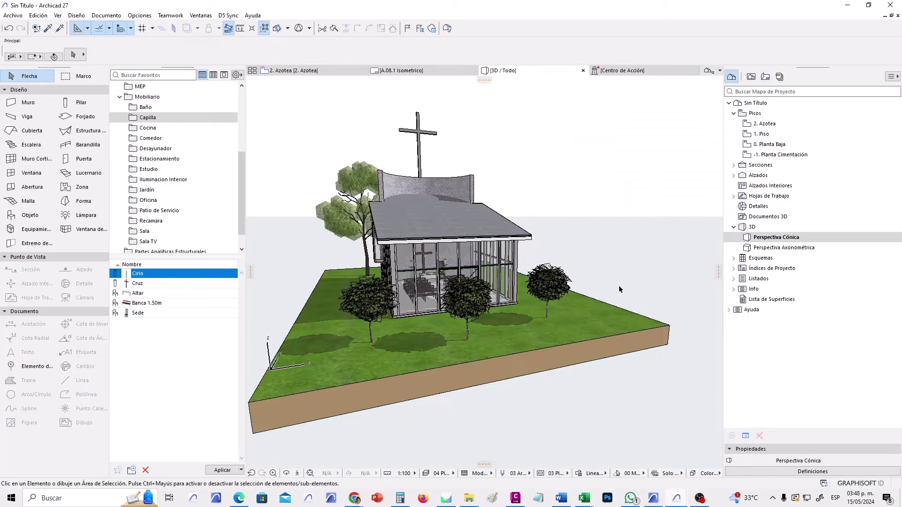
shift+middle_drag(450, 376, 558, 285)
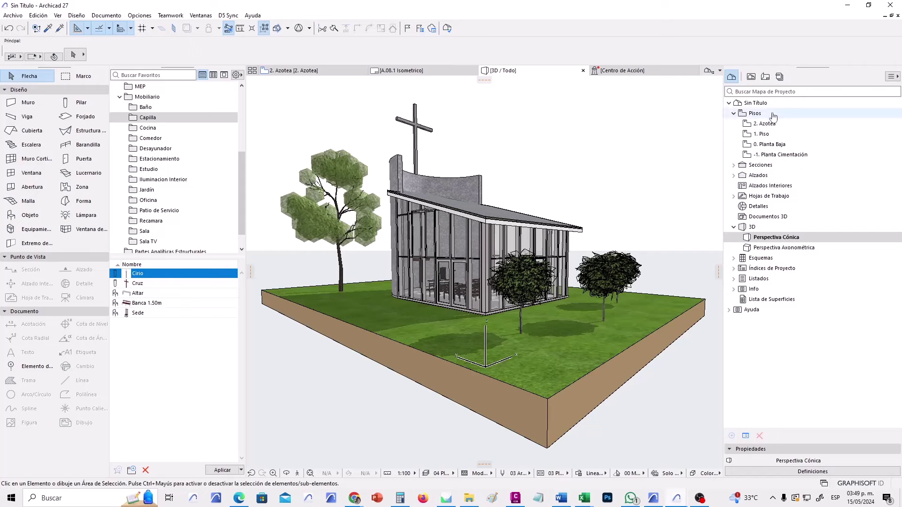
click(751, 77)
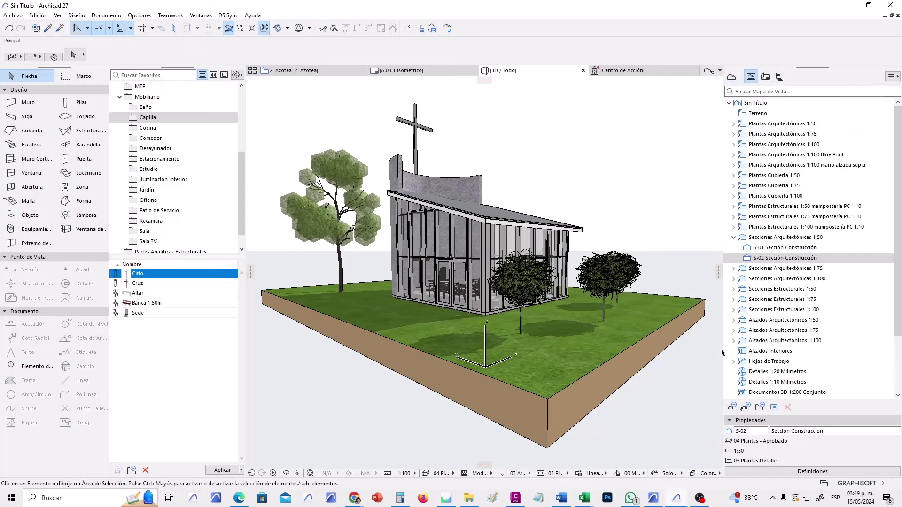
click(733, 238)
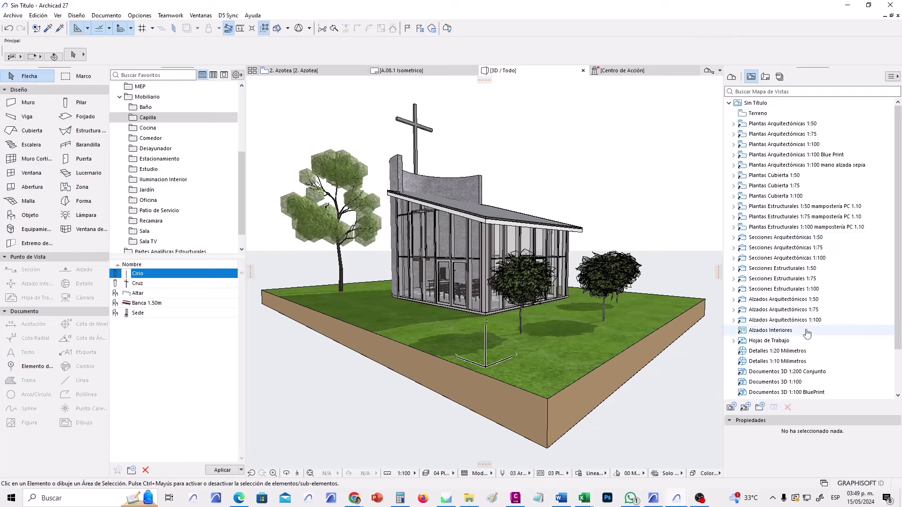
scroll(815, 335, down, 2)
click(733, 382)
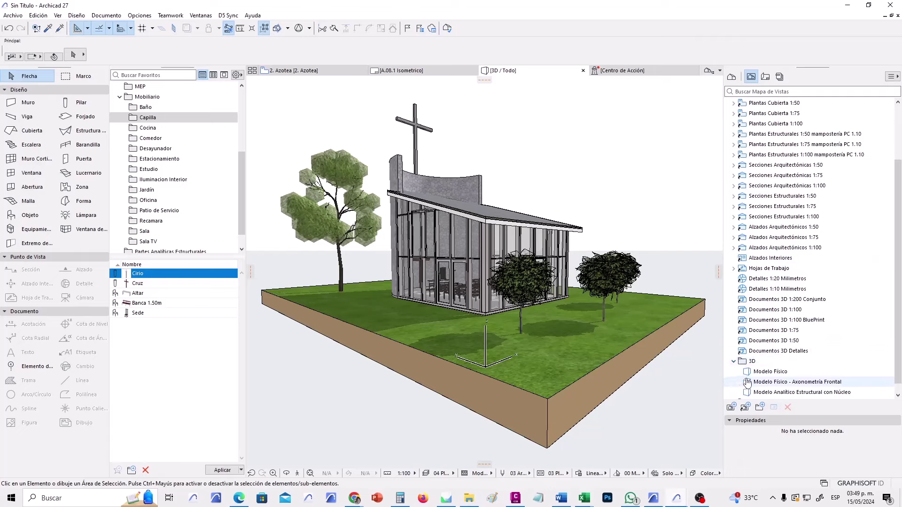
click(761, 363)
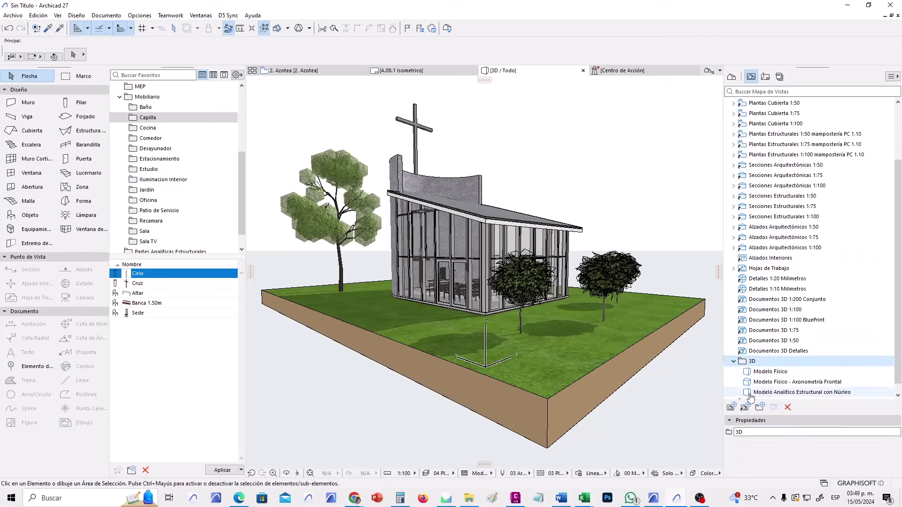
click(730, 408)
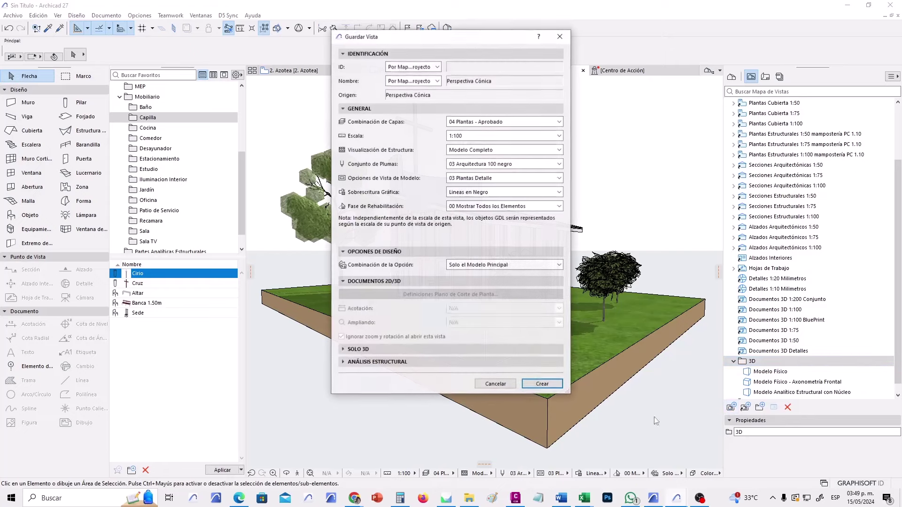
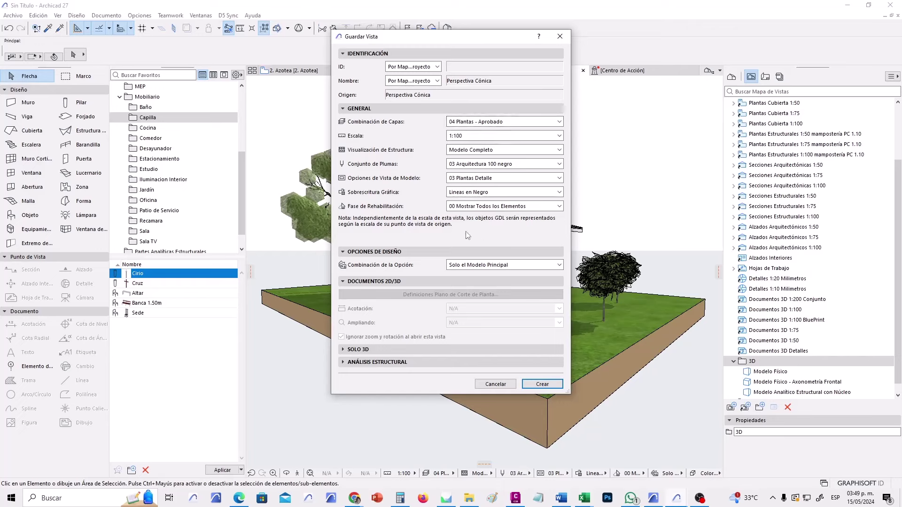
Save the exterior chapel perspective as a new view named 'Perspectiva 1'.
click(542, 384)
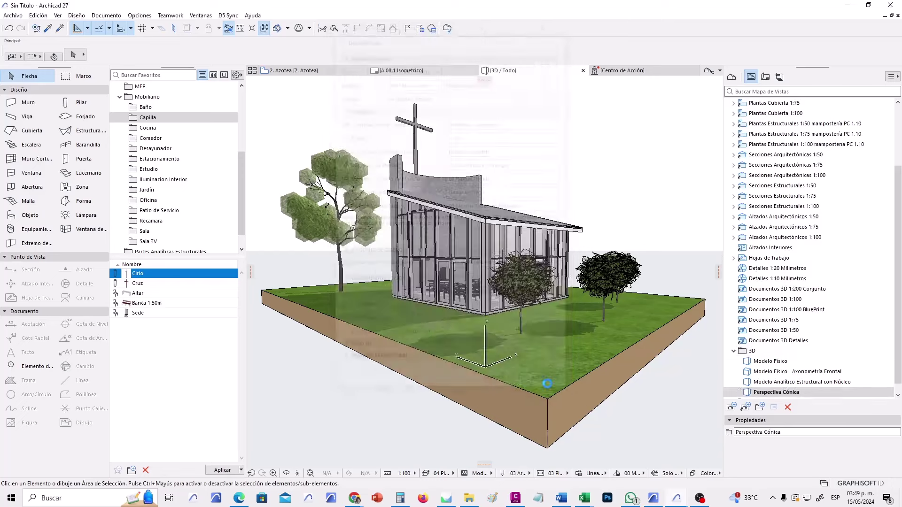
double_click(808, 430)
text(1)
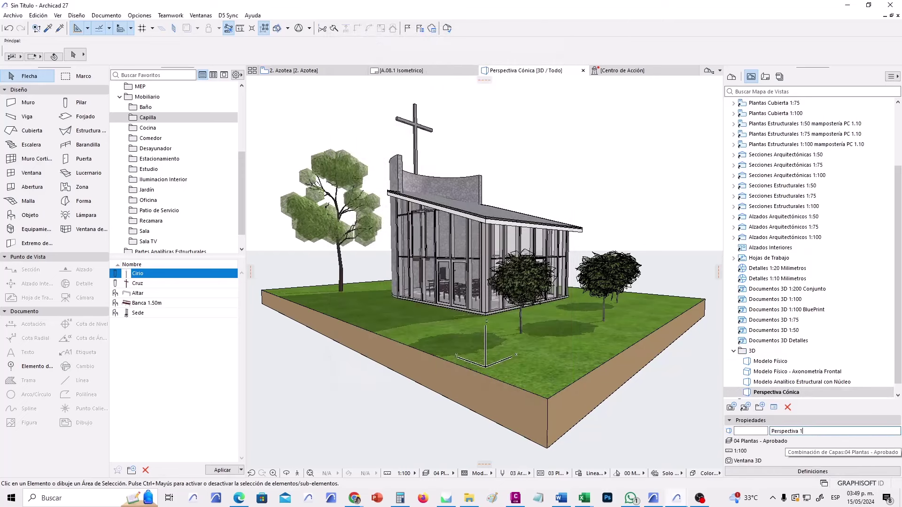
key(Return)
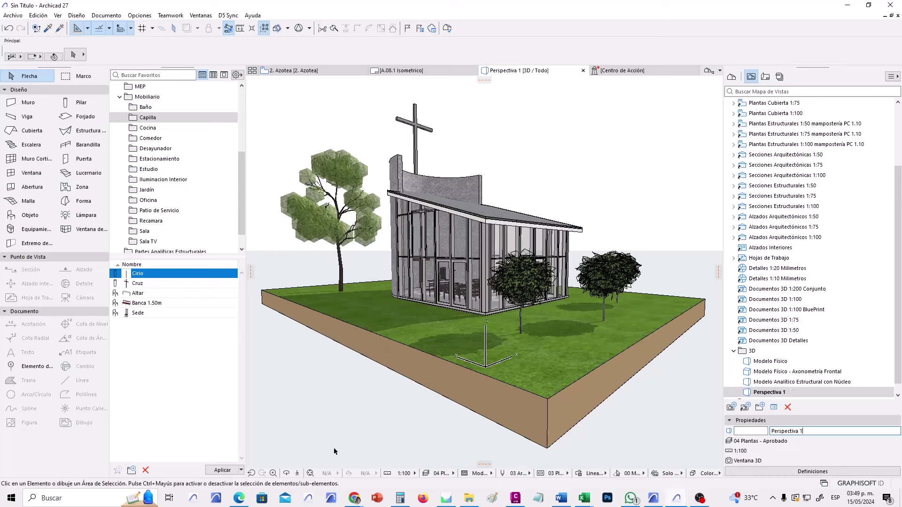
Start a 3D walkthrough and walk through the glass wall into the chapel.
click(297, 473)
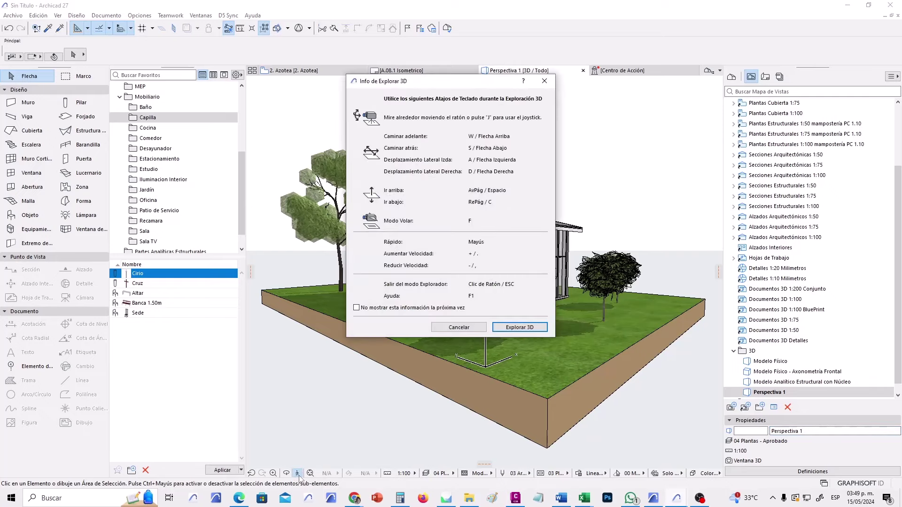
click(520, 328)
key(w)
key(a)
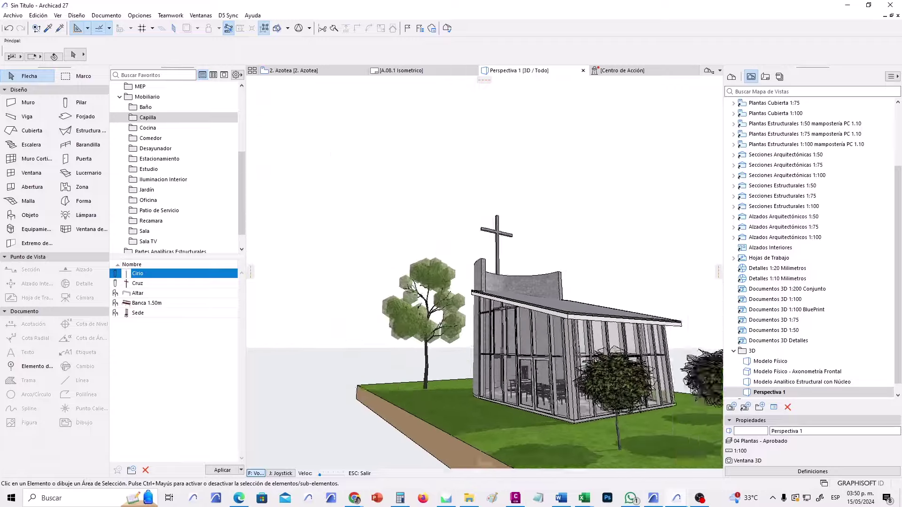
key(s)
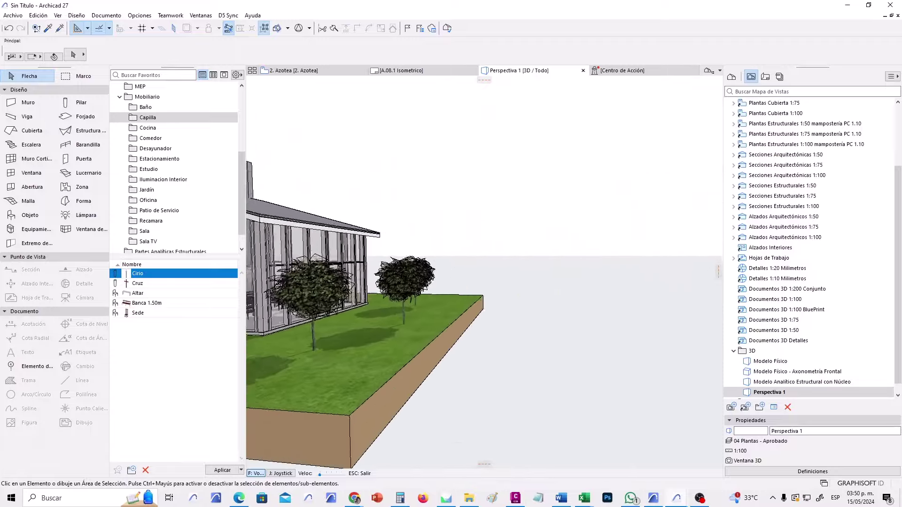
key(d)
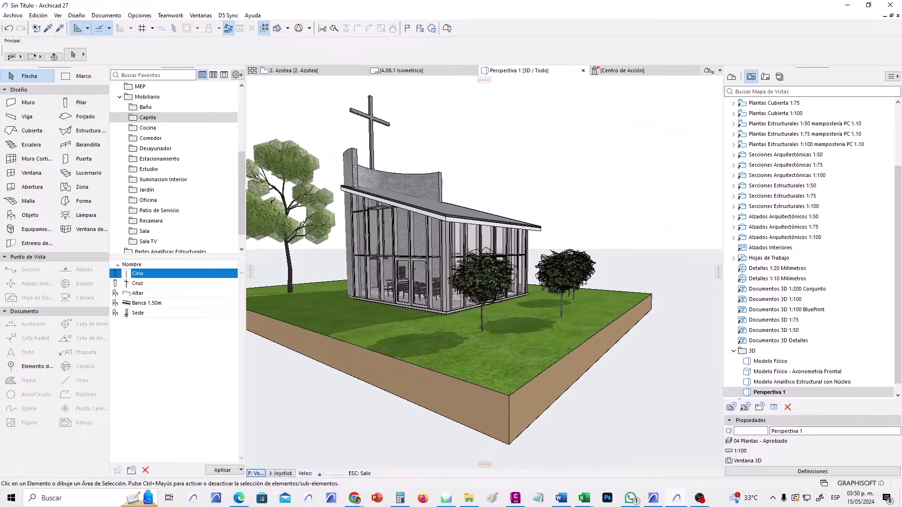
key(w)
key(w)
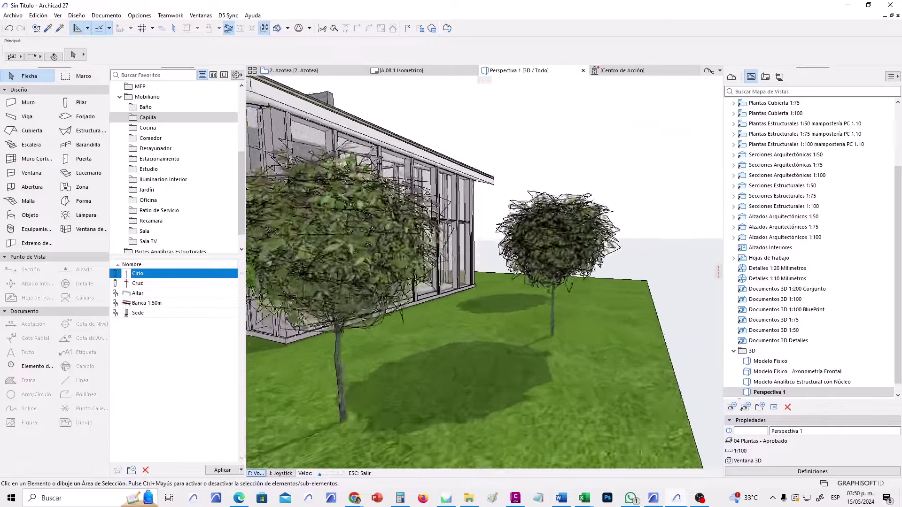
key(w)
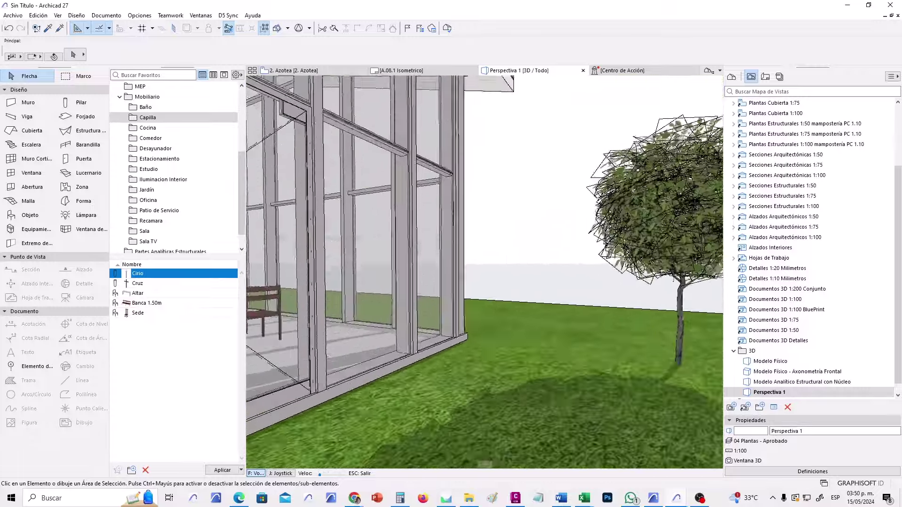
key(w)
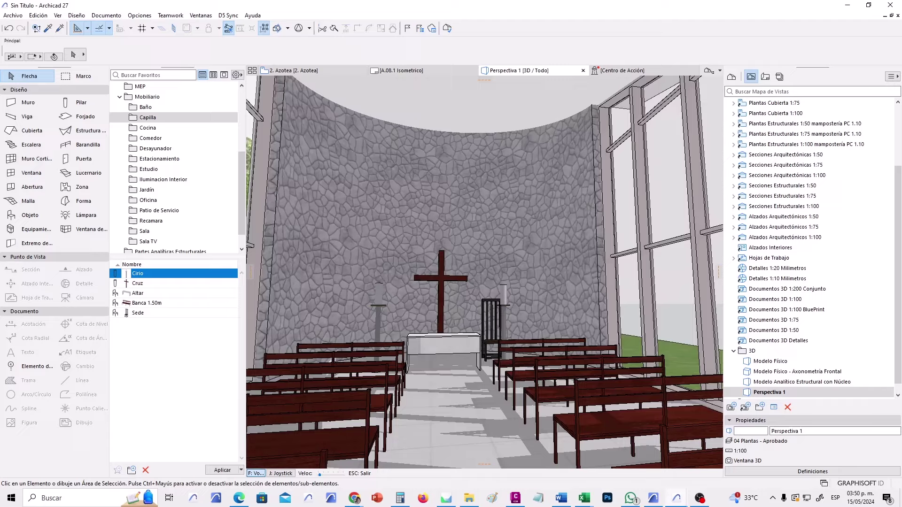
Raise and reposition the camera inside to frame the pews, altar and cross, then exit walkthrough.
key(d)
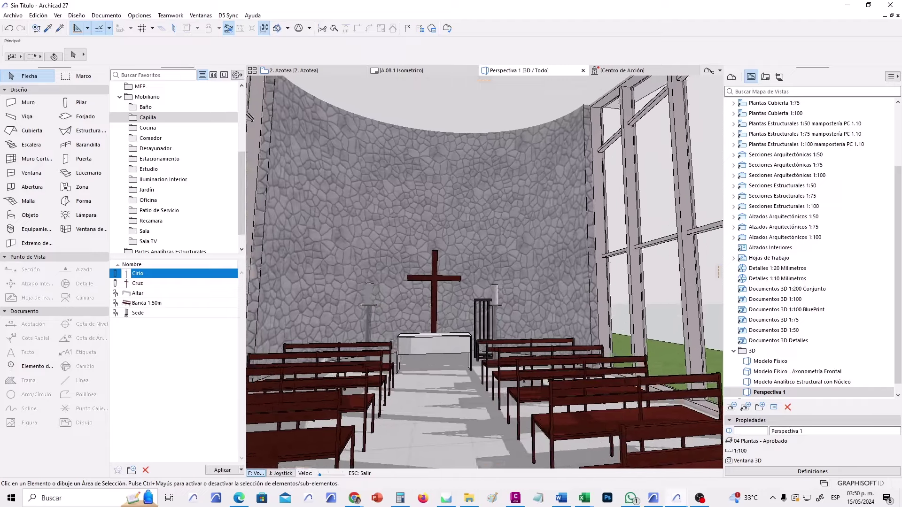
key(a)
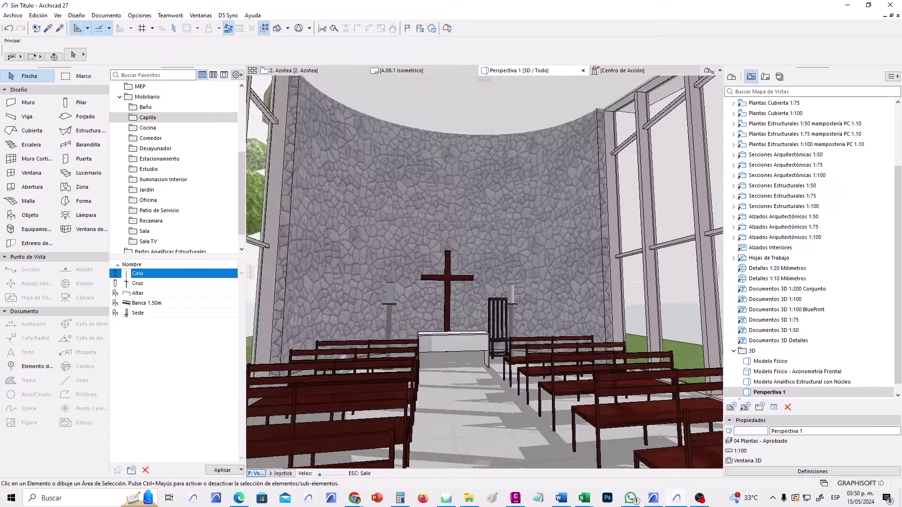
key(d)
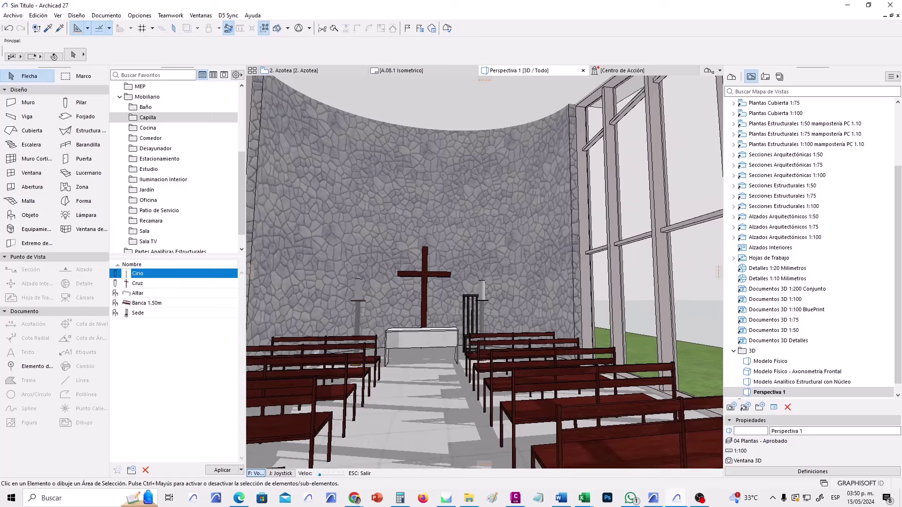
key(Page_Up)
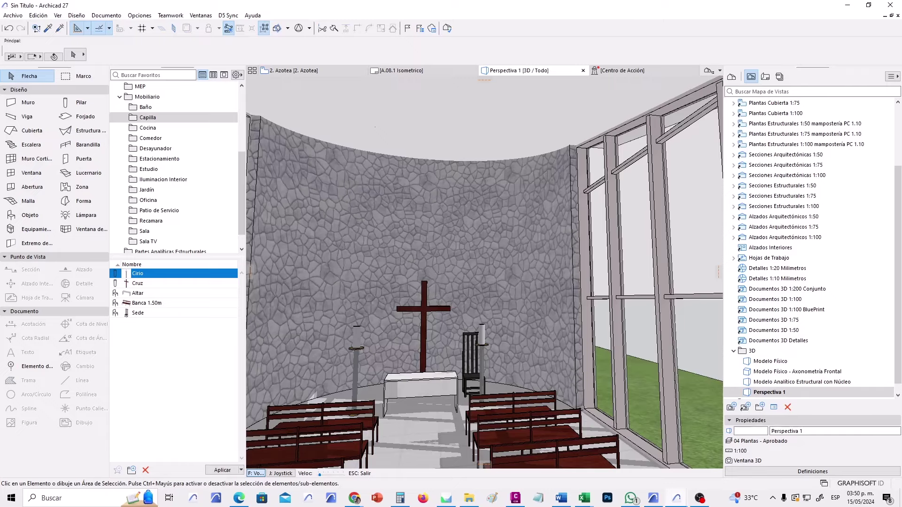
key(s)
key(w)
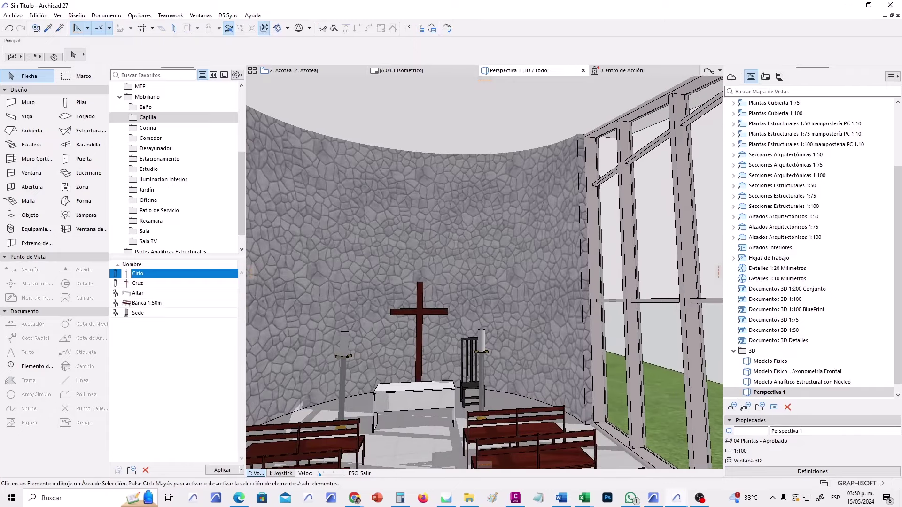
key(s)
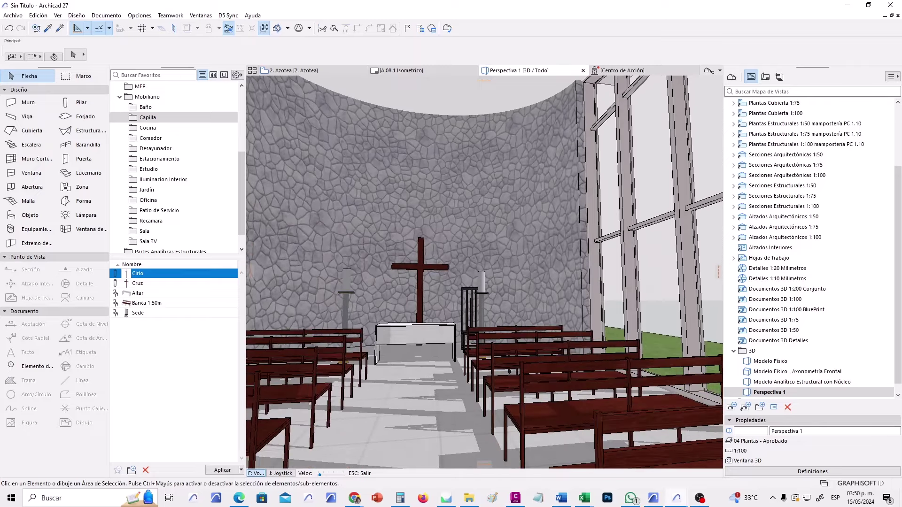
mouse_move(484, 273)
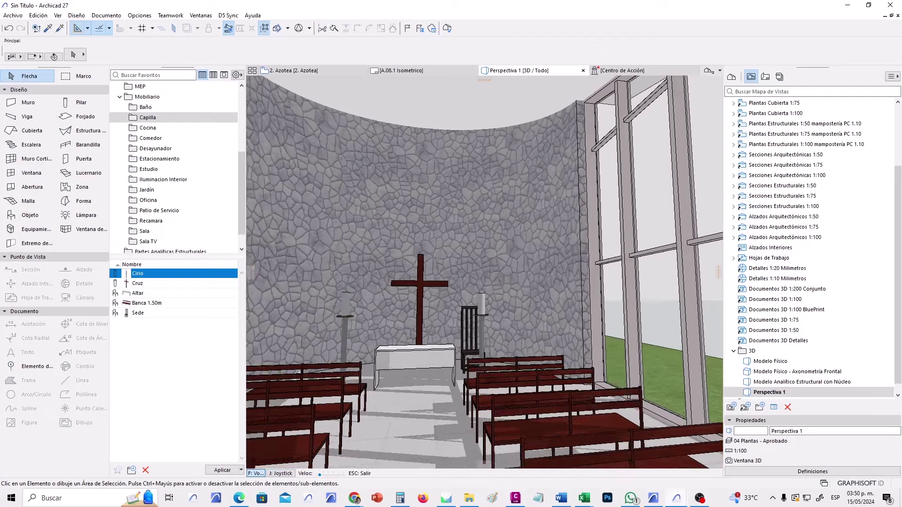
key(w)
key(a)
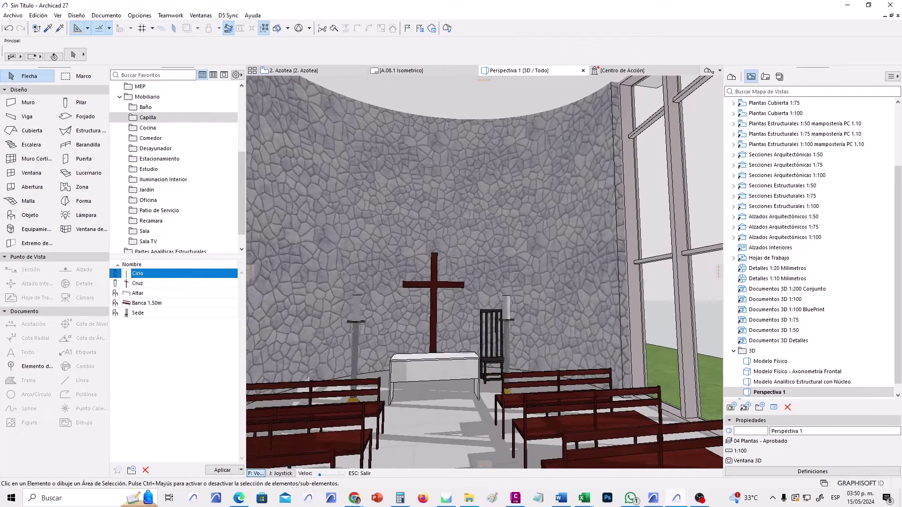
key(a)
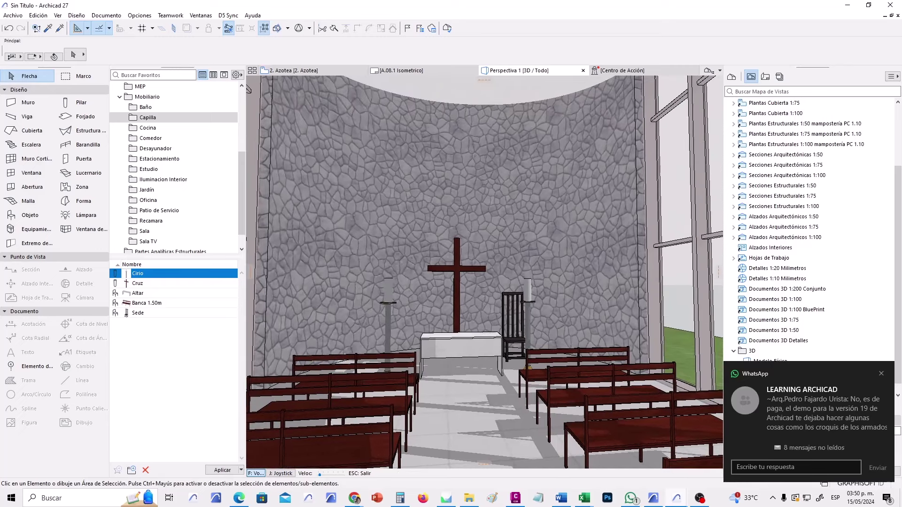
key(Escape)
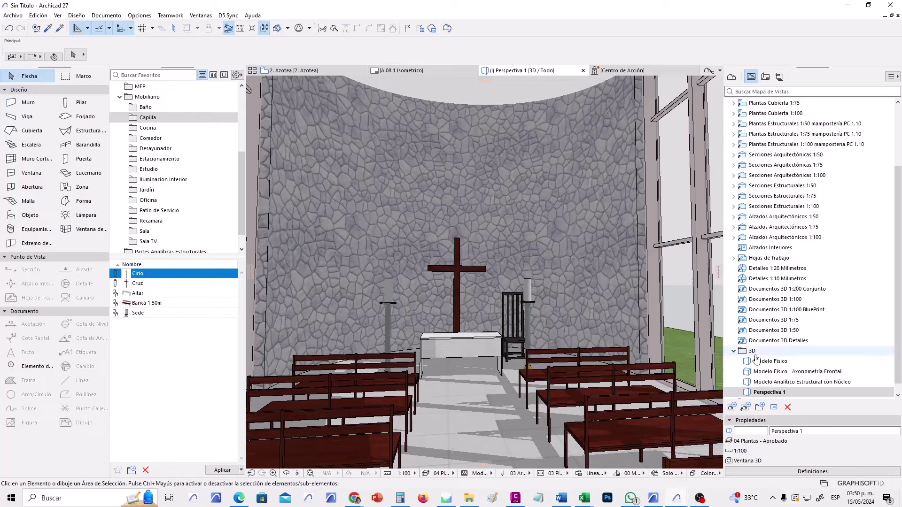
Save the interior camera as a new view renamed from Perspectiva Cónica to 'Perspectiva 2'.
click(731, 407)
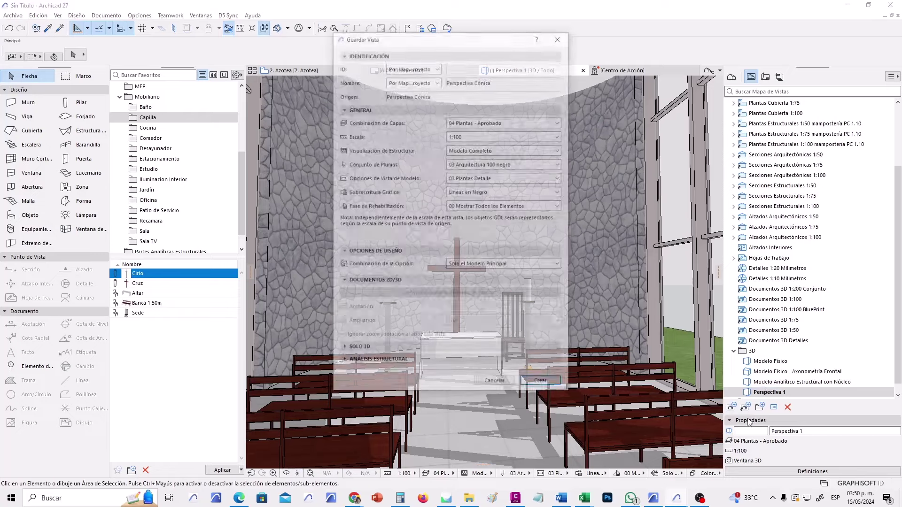
click(541, 384)
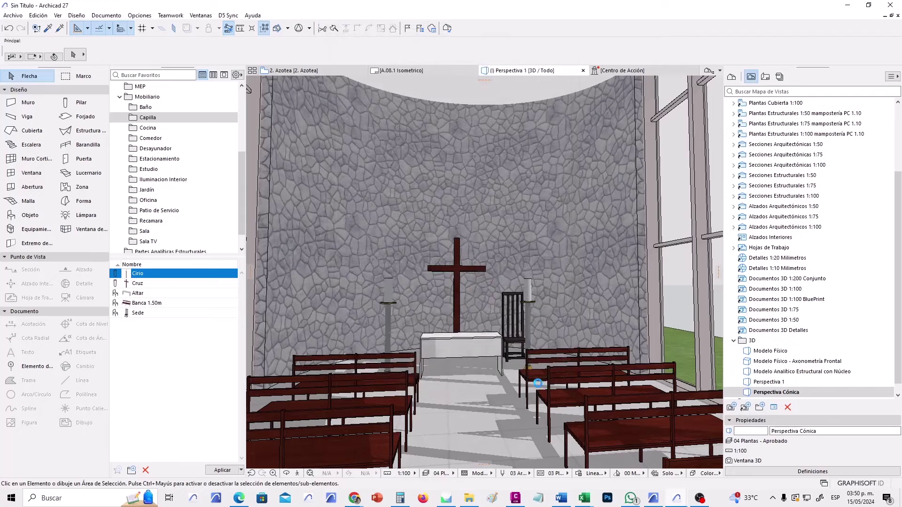
click(767, 432)
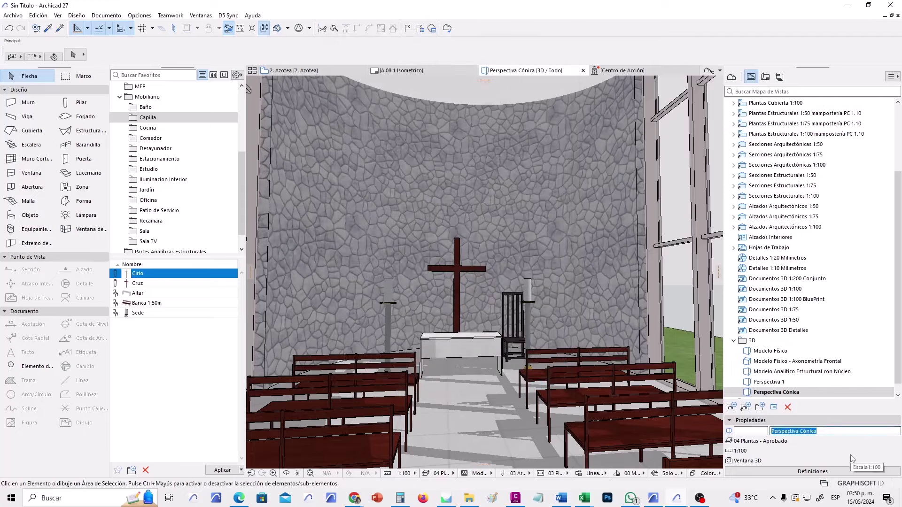
click(803, 431)
double_click(800, 430)
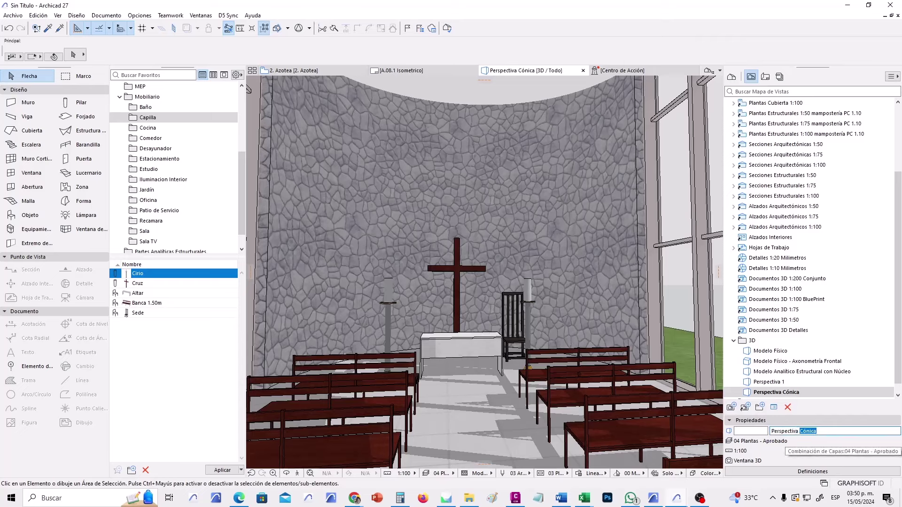
text(2)
key(Return)
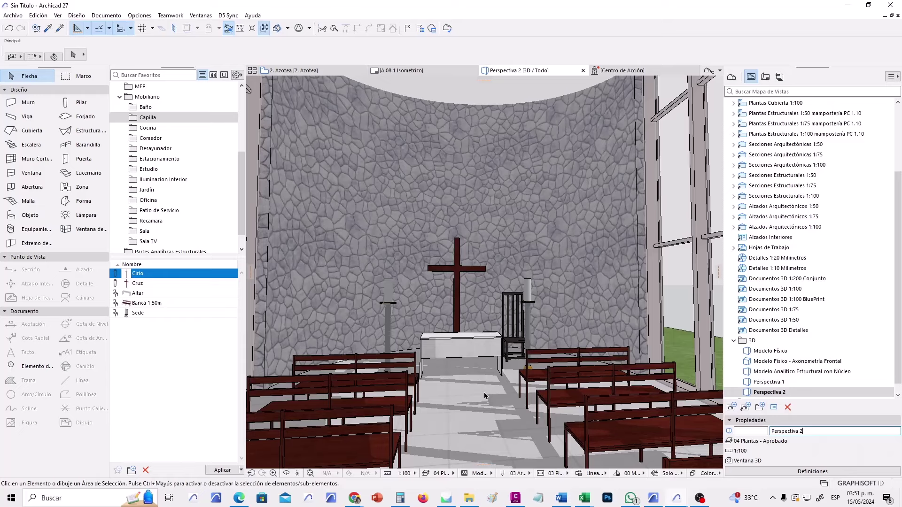
Switch the 3D projection from perspective to isometric axonometry.
double_click(427, 249)
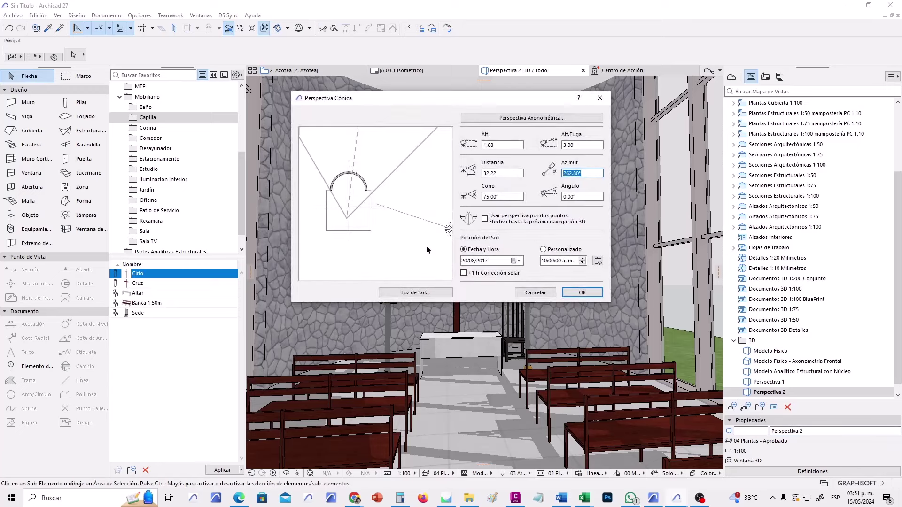
click(548, 291)
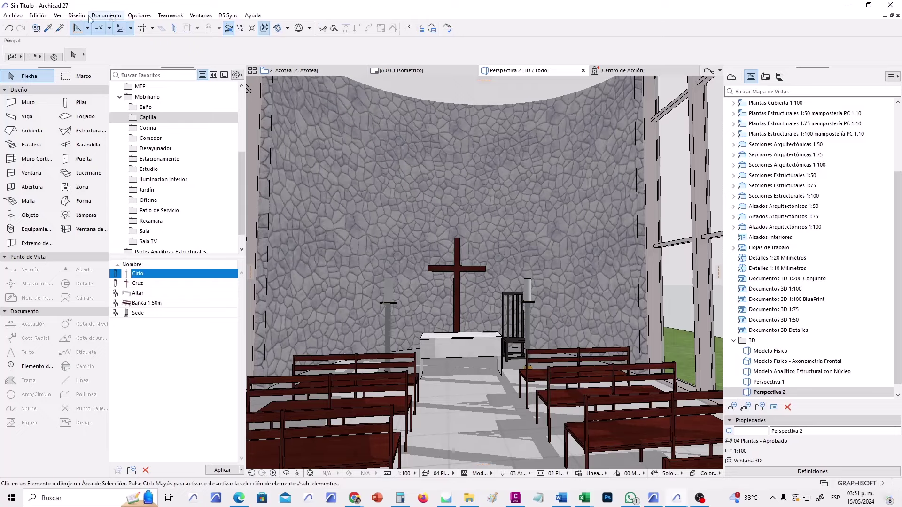
click(58, 15)
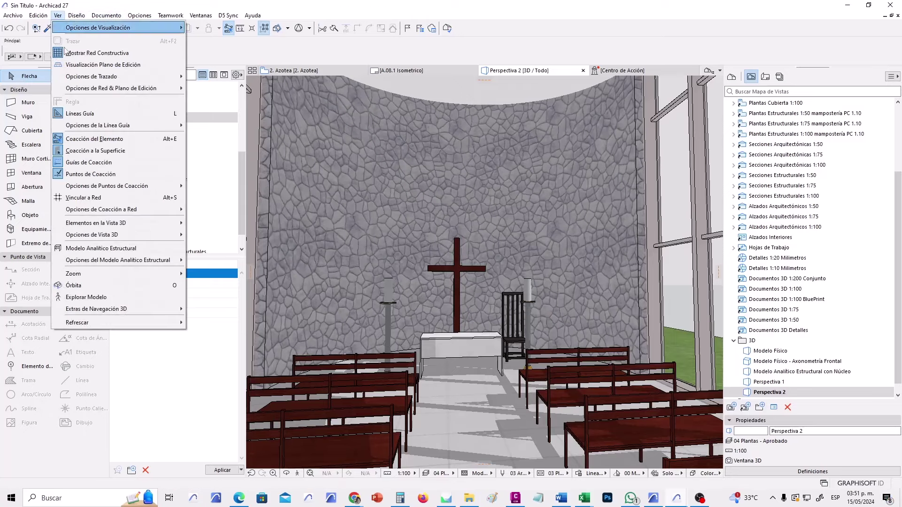
mouse_move(147, 240)
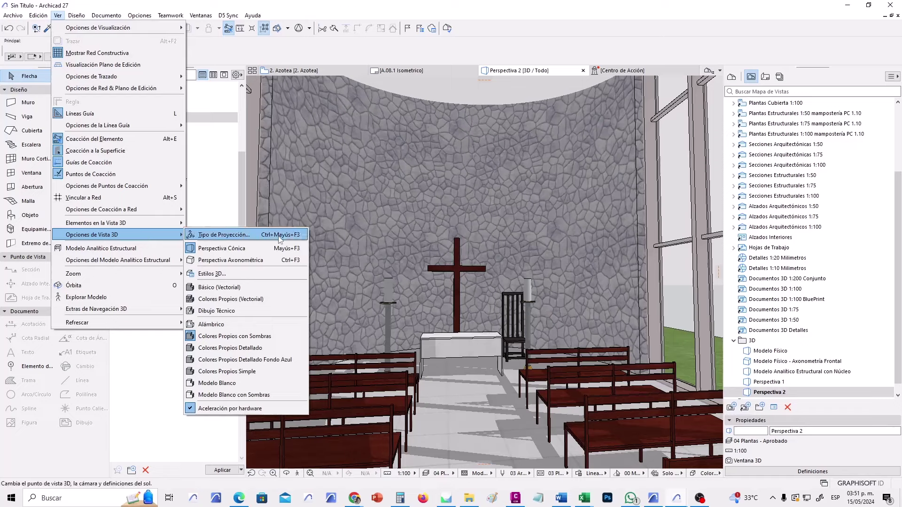
click(280, 239)
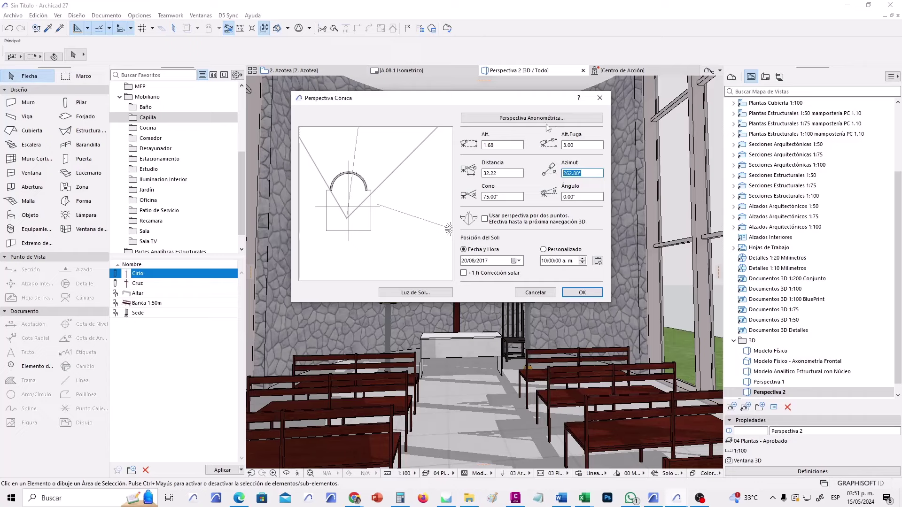
click(533, 119)
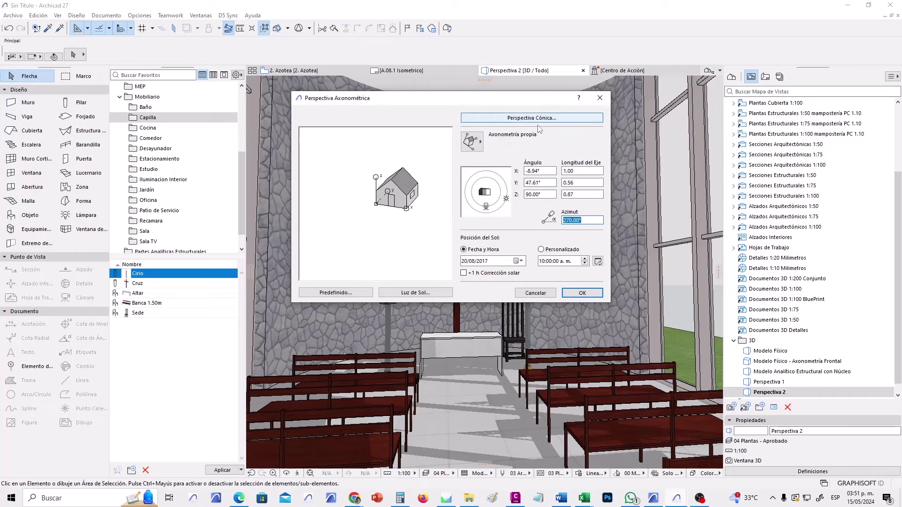
click(476, 146)
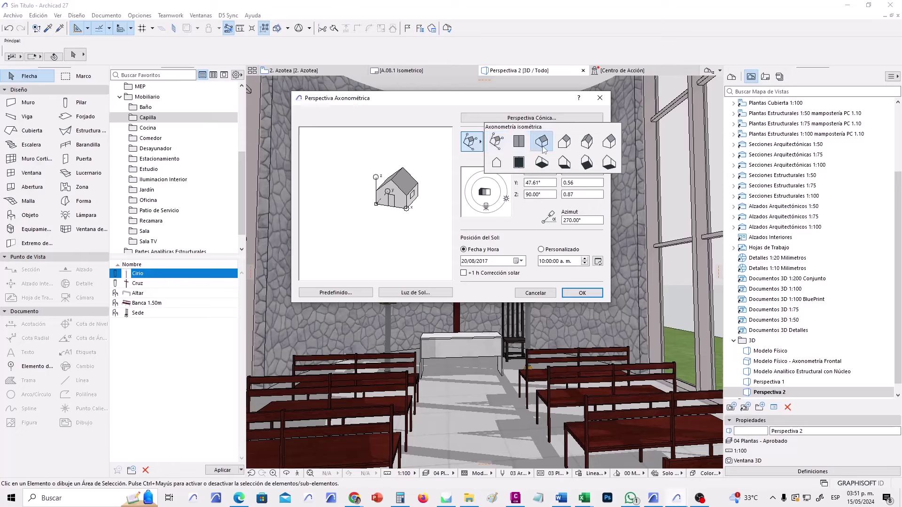
click(542, 142)
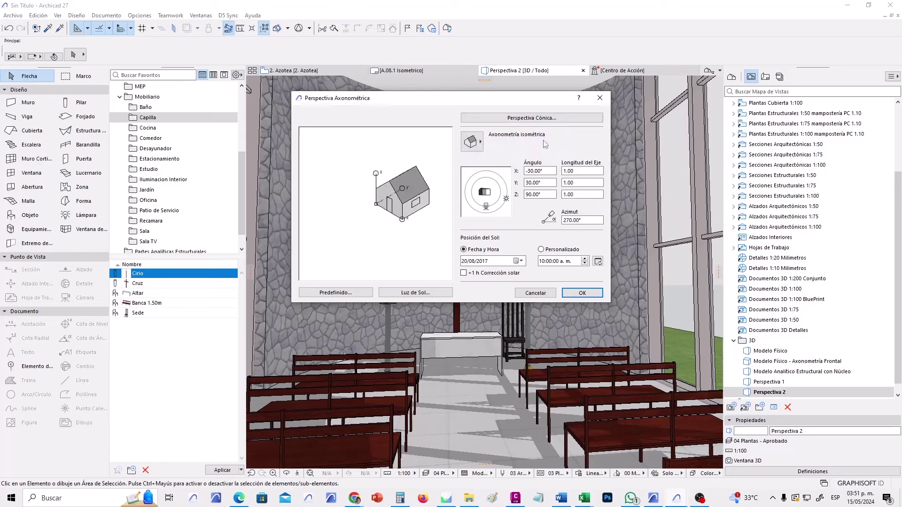
Set the sun to 15/05/2024 at 11:00, apply, and recenter the chapel in view.
double_click(590, 220)
click(519, 262)
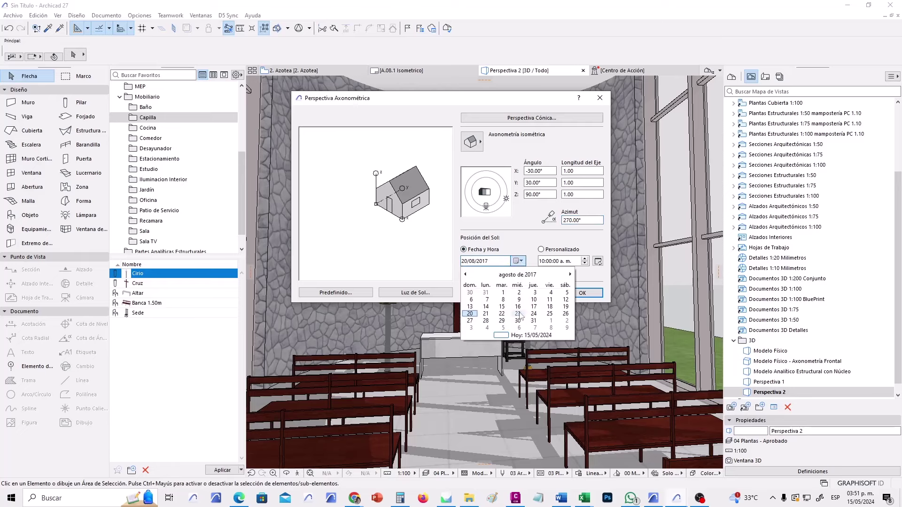
click(536, 337)
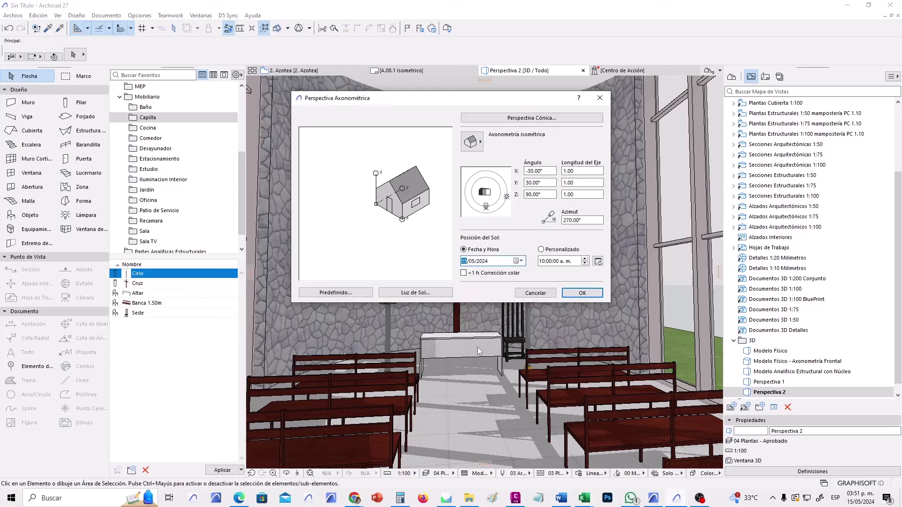
click(586, 262)
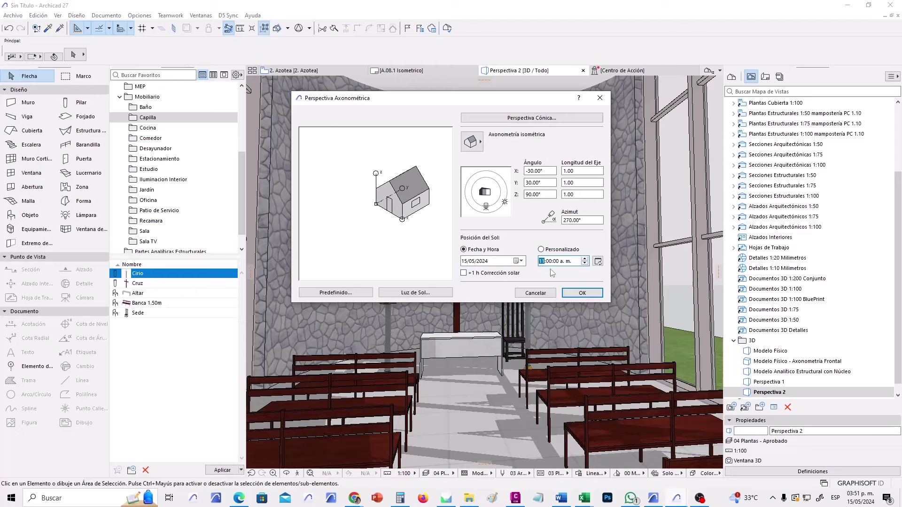
click(582, 293)
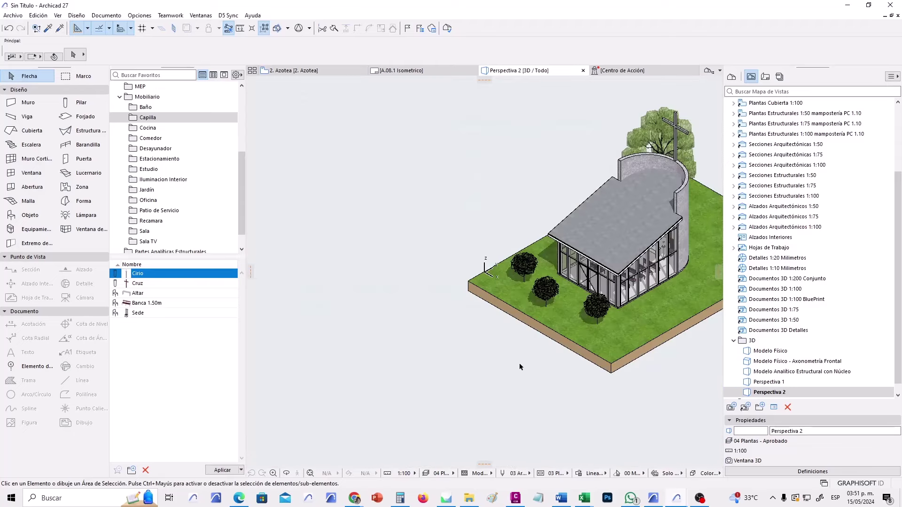
middle_drag(563, 365, 411, 382)
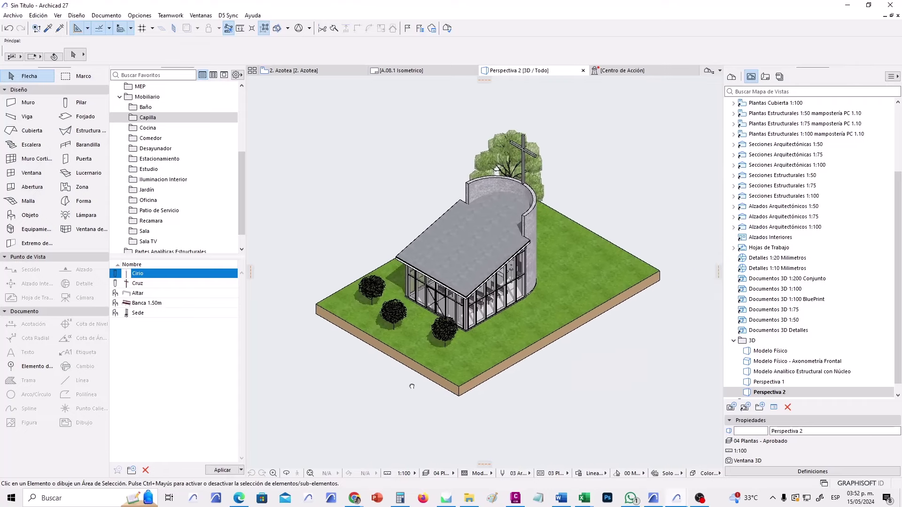
scroll(431, 290, up, 5)
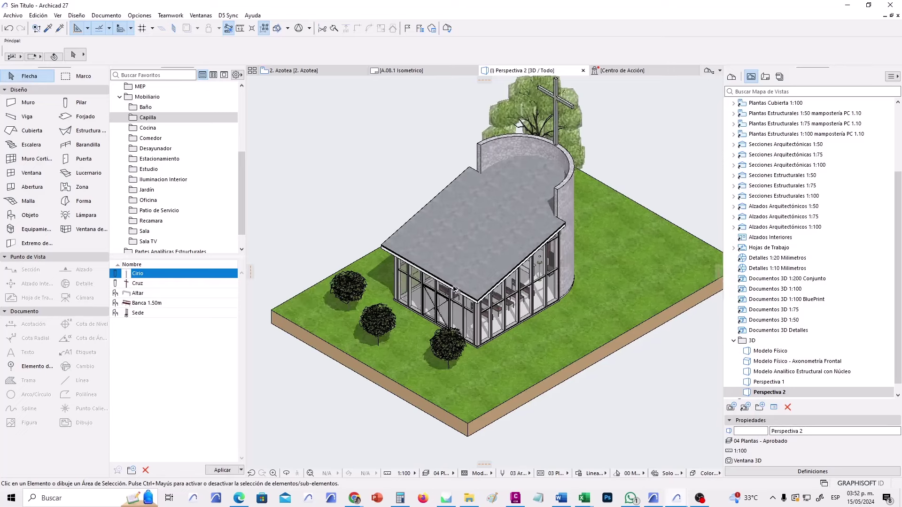
scroll(428, 316, down, 2)
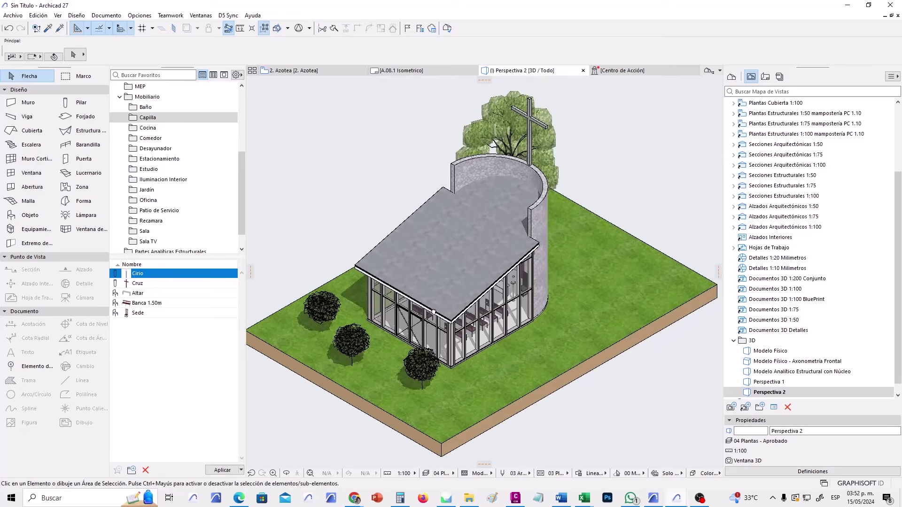
middle_drag(435, 315, 444, 315)
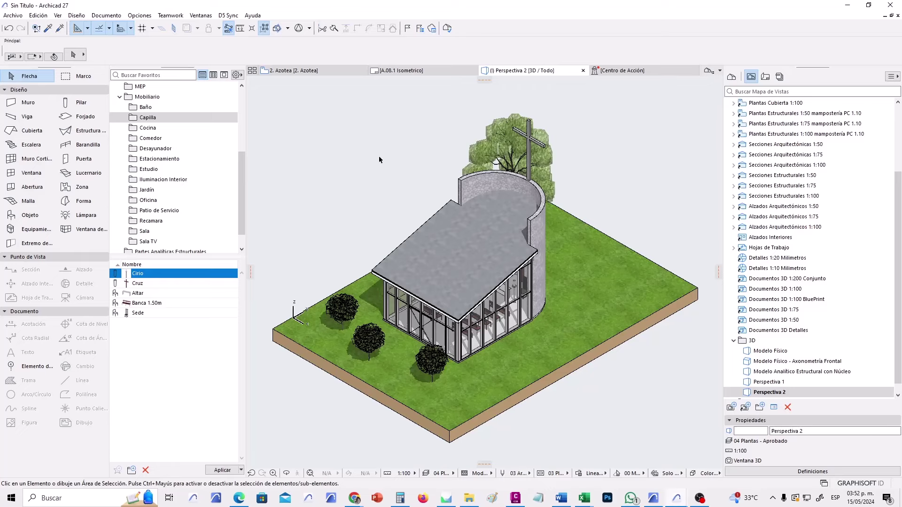
Create a new 3D document named 'Isométrico' from the current 3D view.
right_click(340, 167)
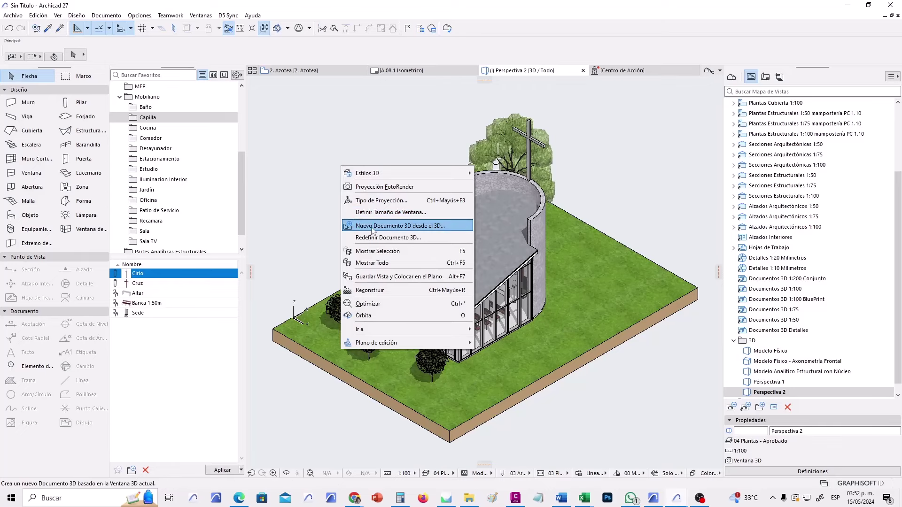
click(426, 229)
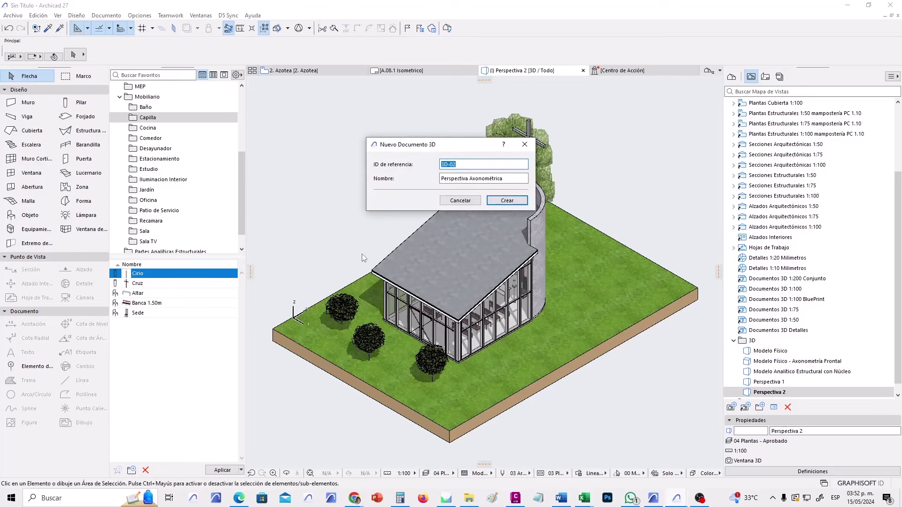
key(Tab)
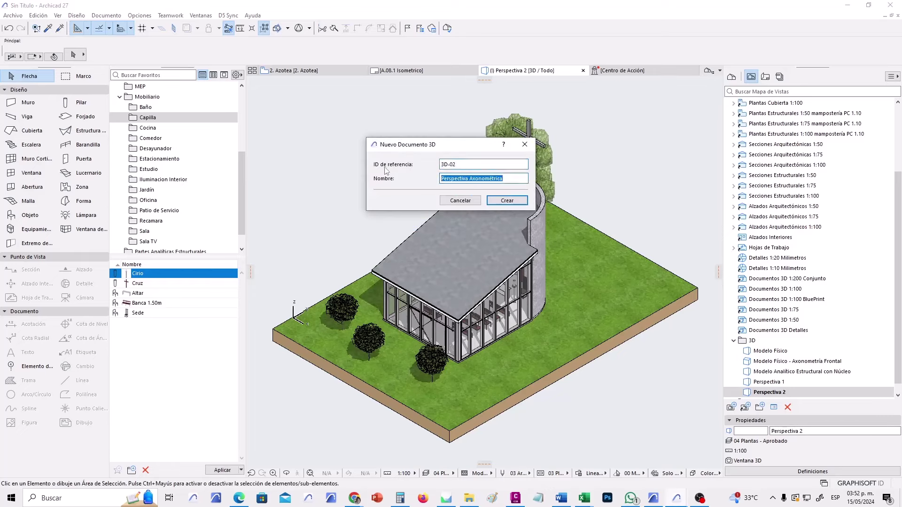
text(IO)
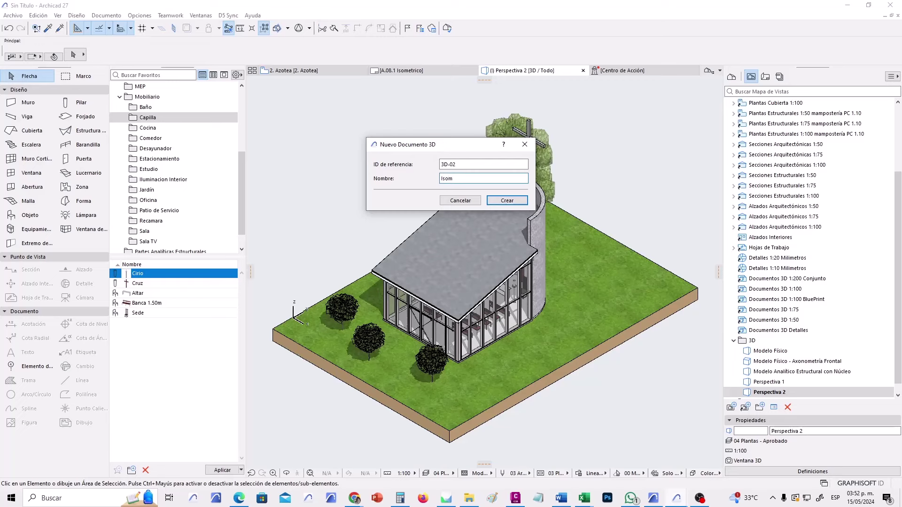
text(ométrico)
click(505, 201)
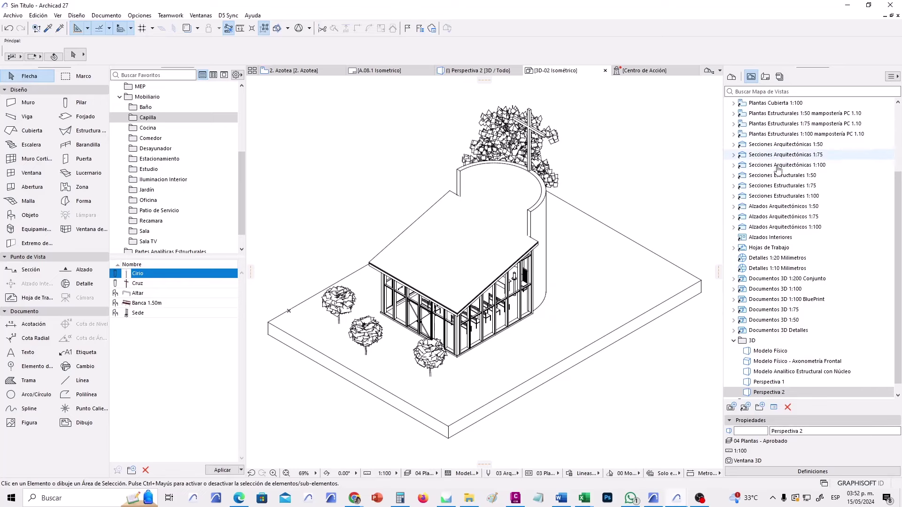
In the Project Map, renumber the Isométrico document's ID from 3D-02 to 3D-01.
click(731, 78)
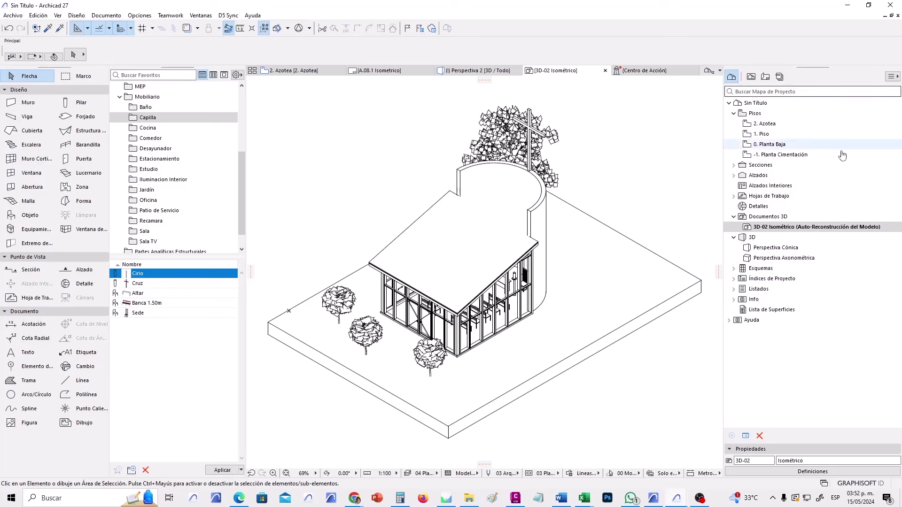
click(764, 219)
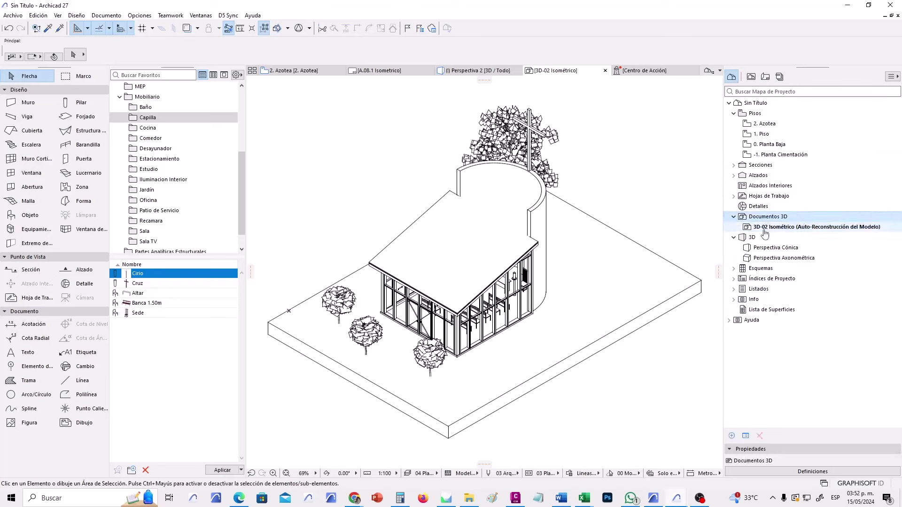
click(759, 229)
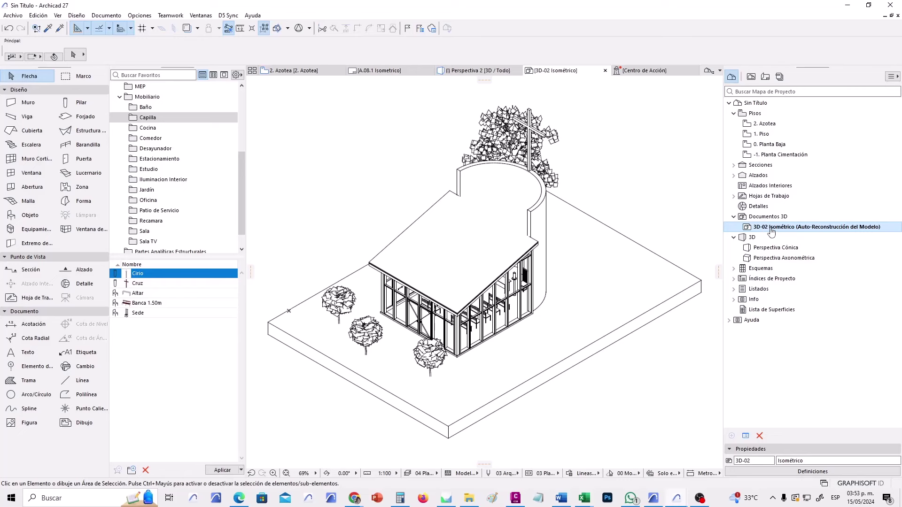
drag(745, 461, 759, 463)
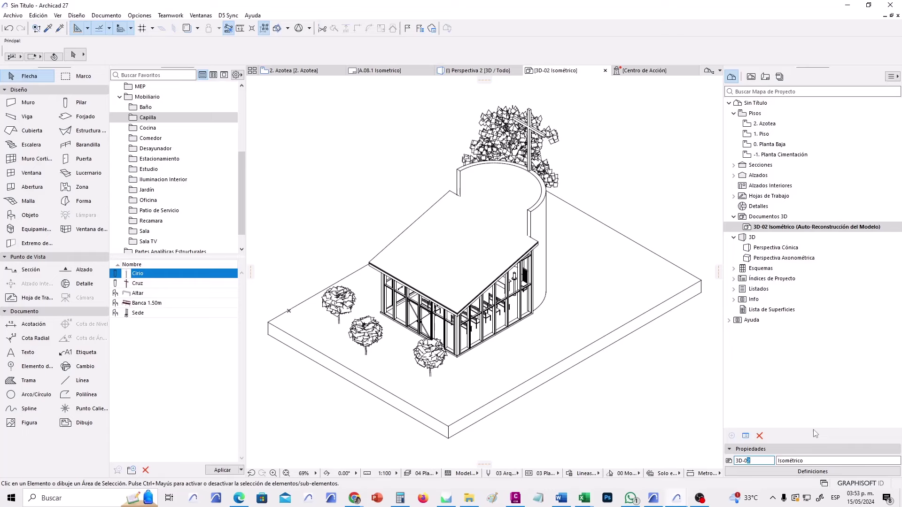
click(762, 231)
Try shaded coloured surfaces for uncut elements in the 3D-01 document settings.
right_click(761, 230)
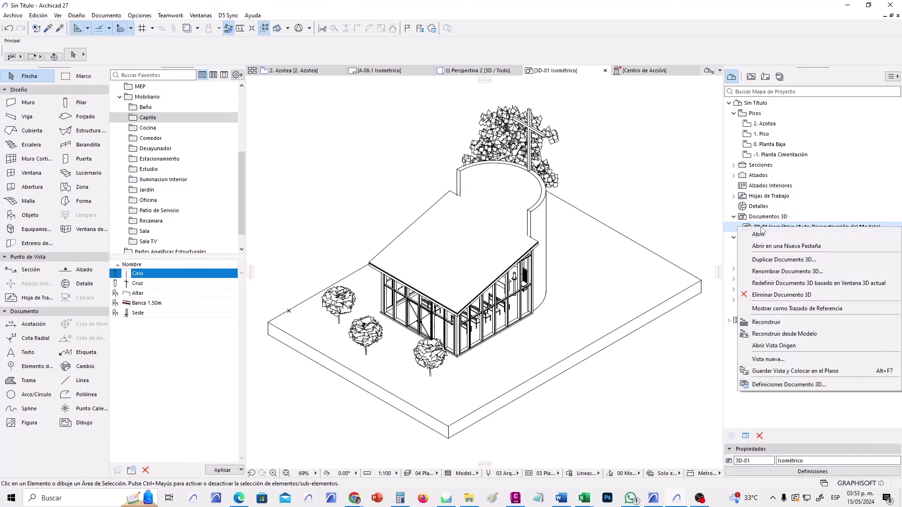
click(789, 384)
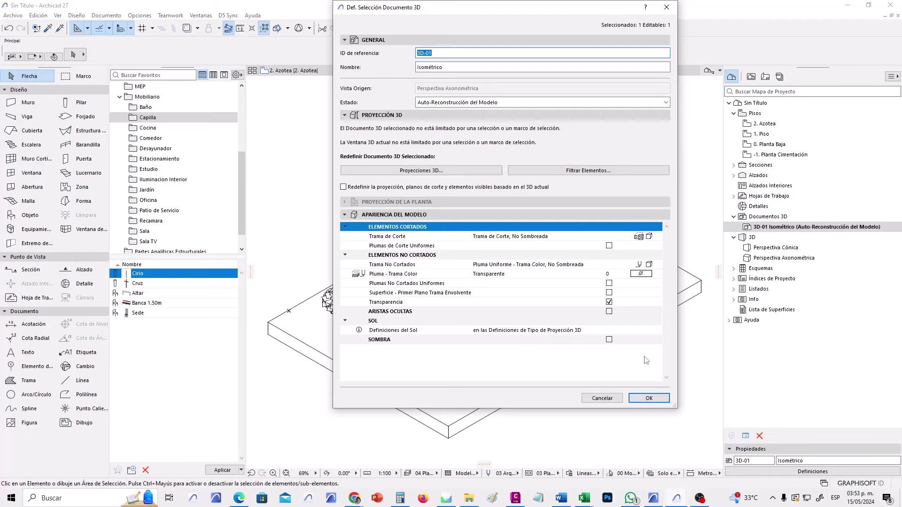
click(656, 265)
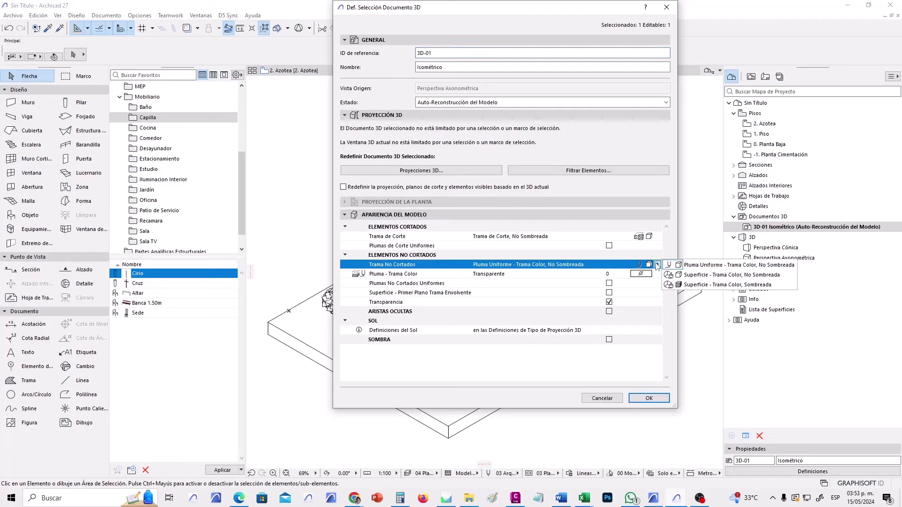
click(713, 285)
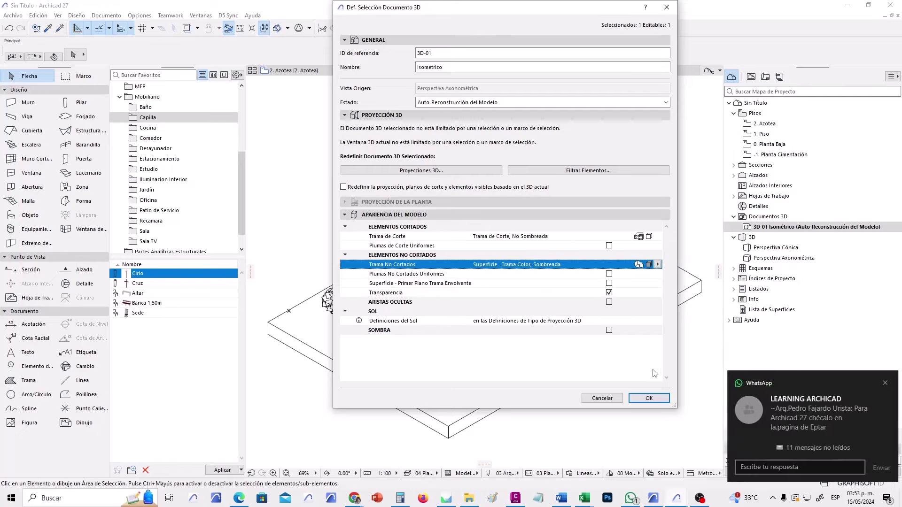
click(648, 397)
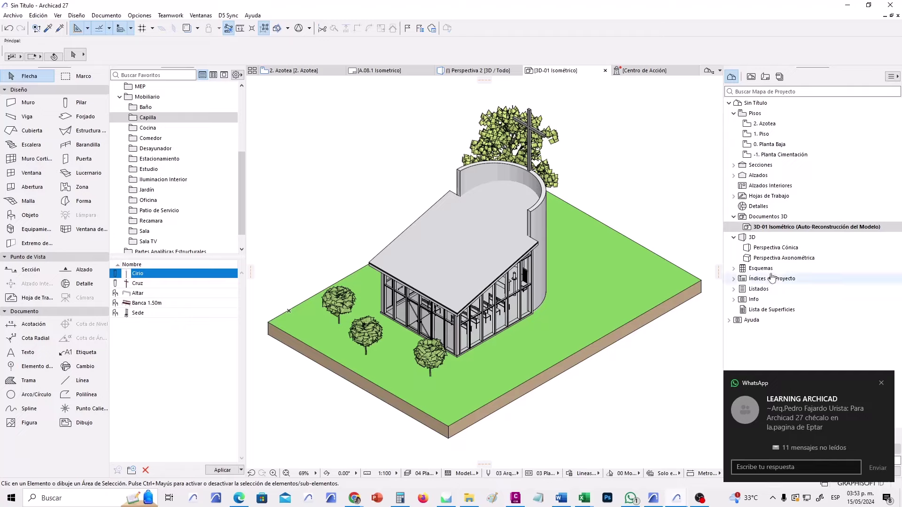
Revert uncut elements to uniform unshaded and turn on shadows in the 3D-01 document.
right_click(739, 227)
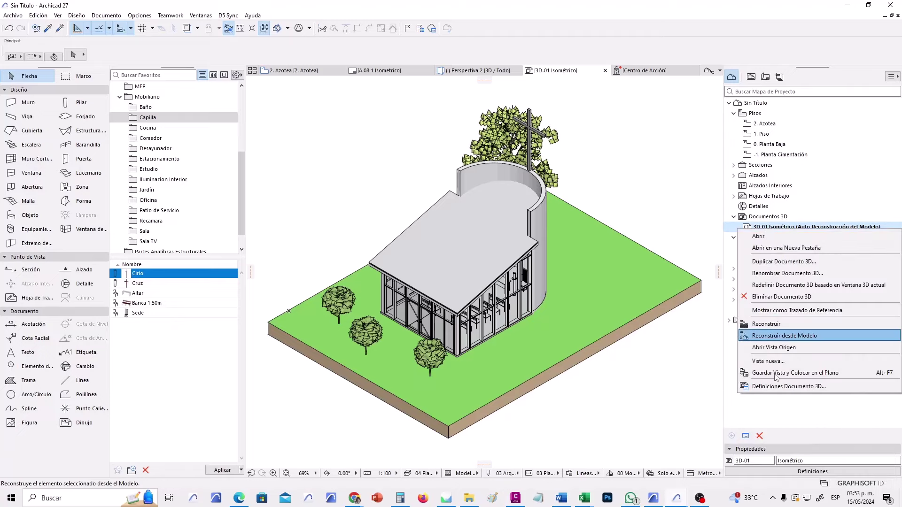
click(788, 386)
click(656, 264)
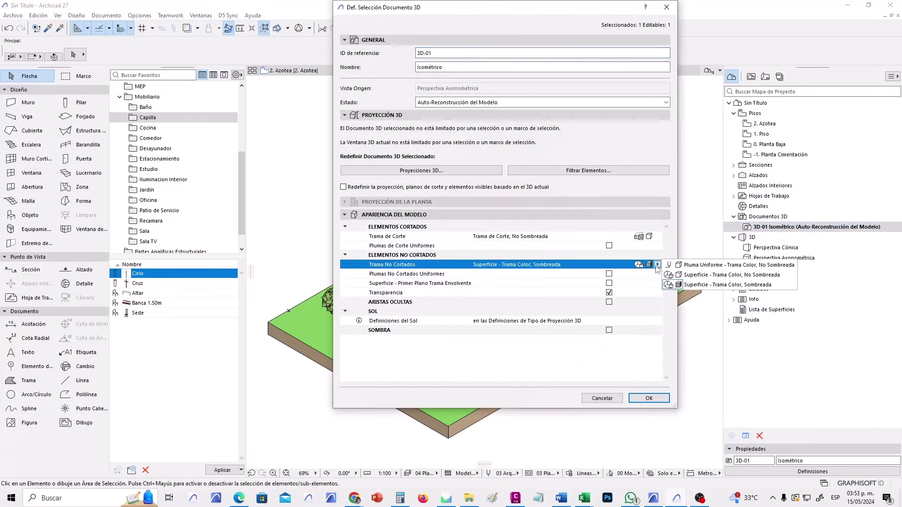
click(728, 265)
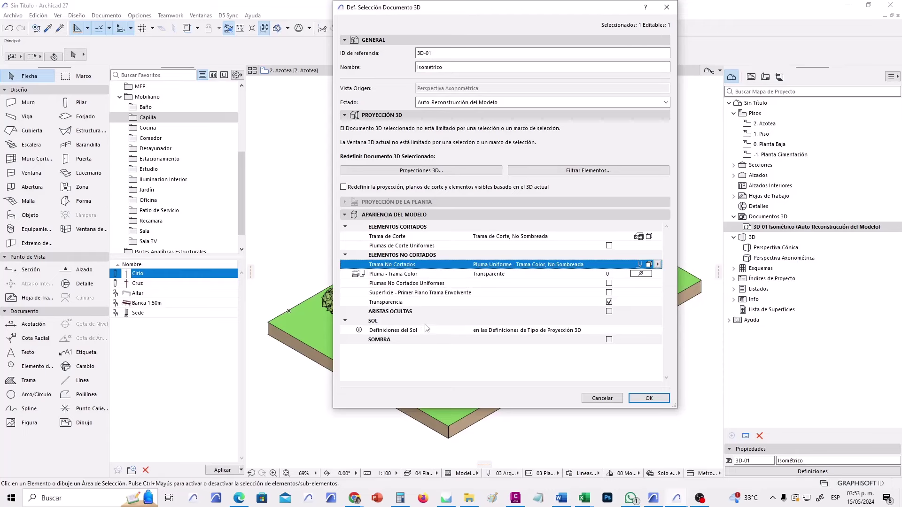
click(609, 339)
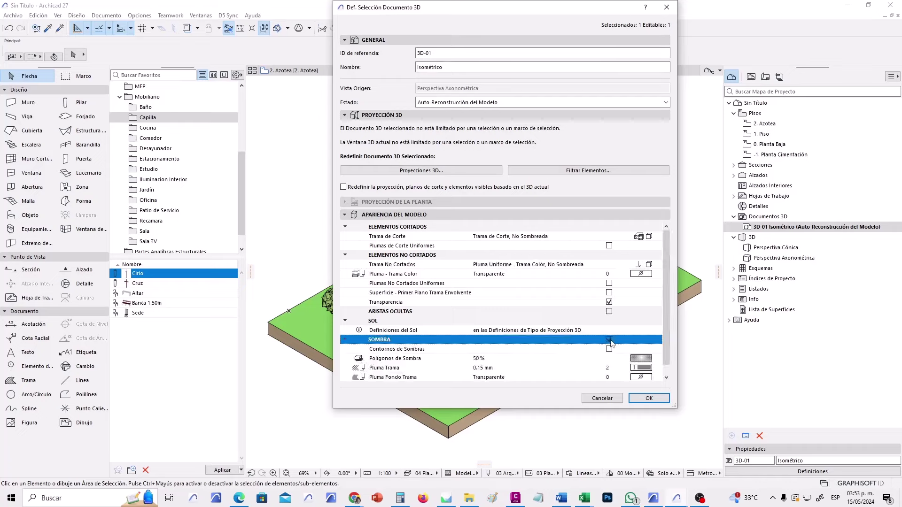
click(650, 398)
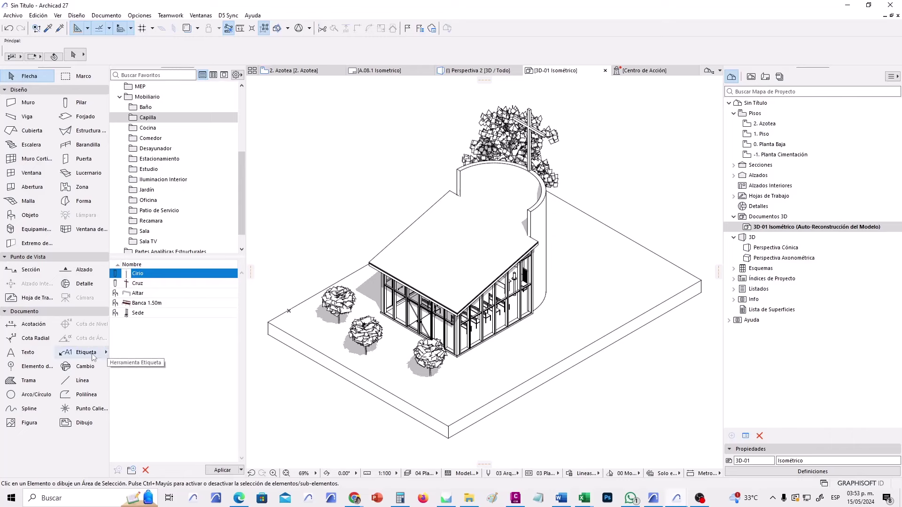
Place a two-line text label 'Acceso' / 'Principal' beside the front trees.
click(41, 355)
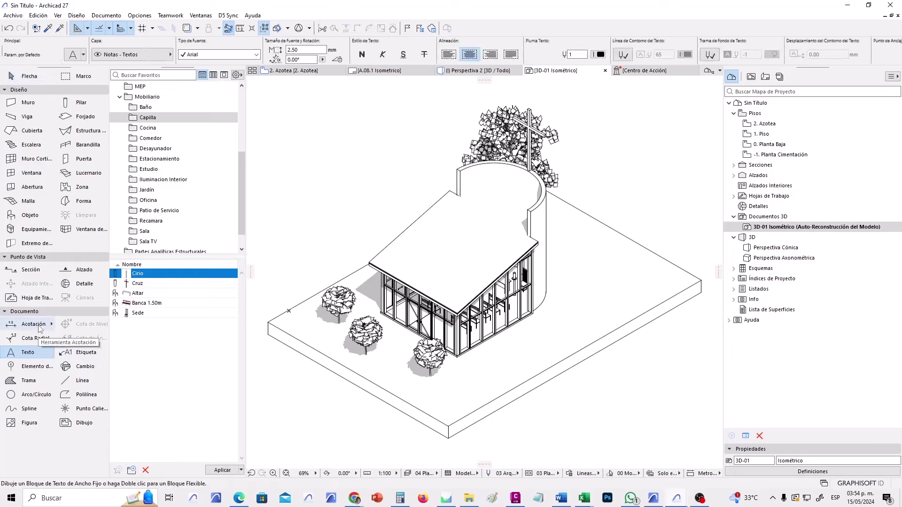
click(40, 329)
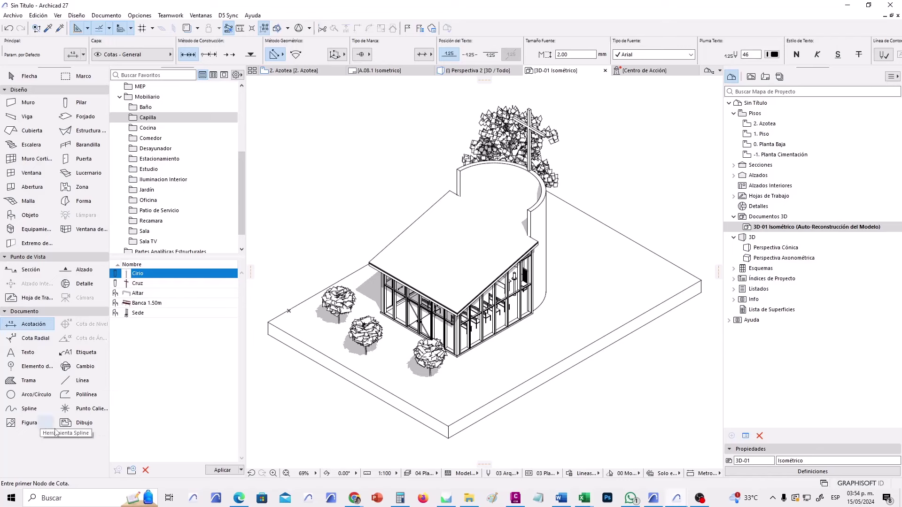
click(26, 355)
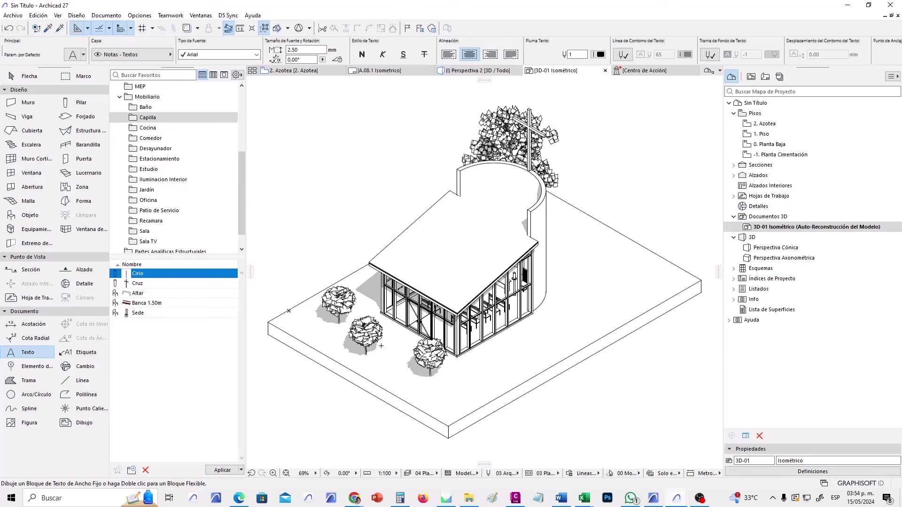
click(380, 345)
text(Acceso)
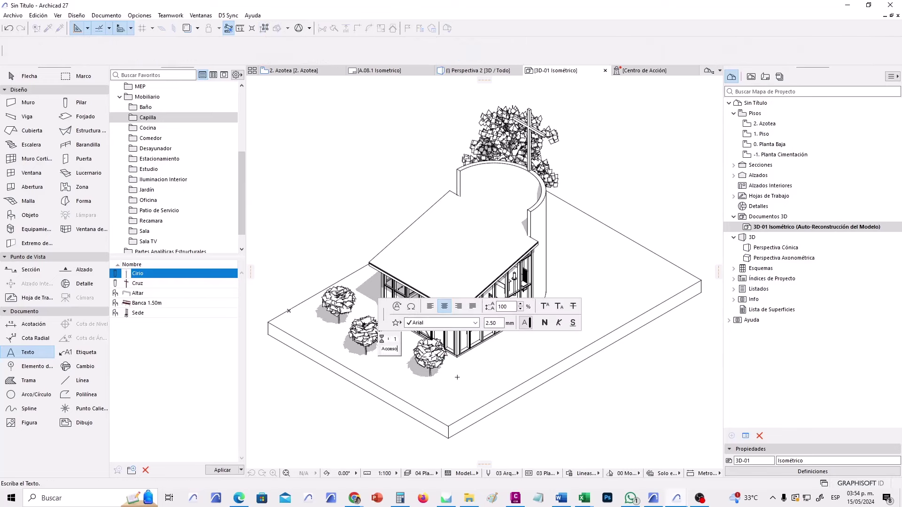
key(Return)
text(Principal)
click(338, 420)
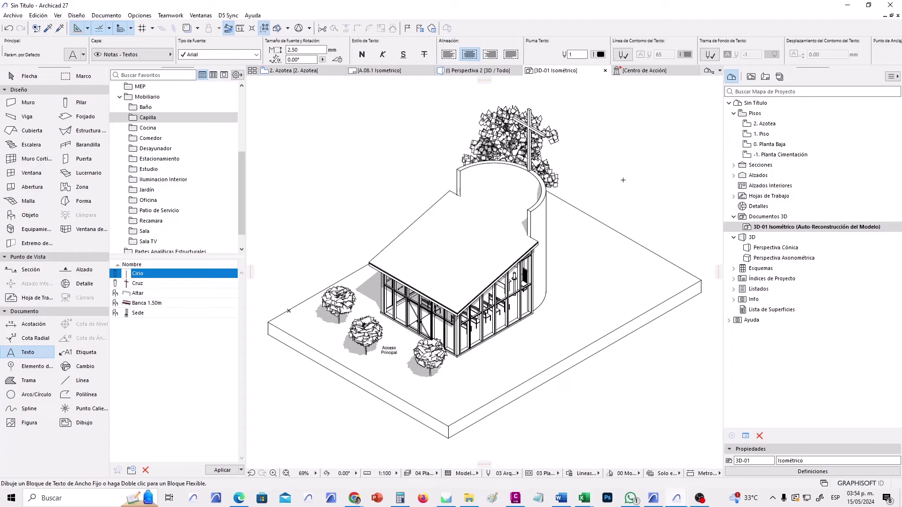
click(751, 77)
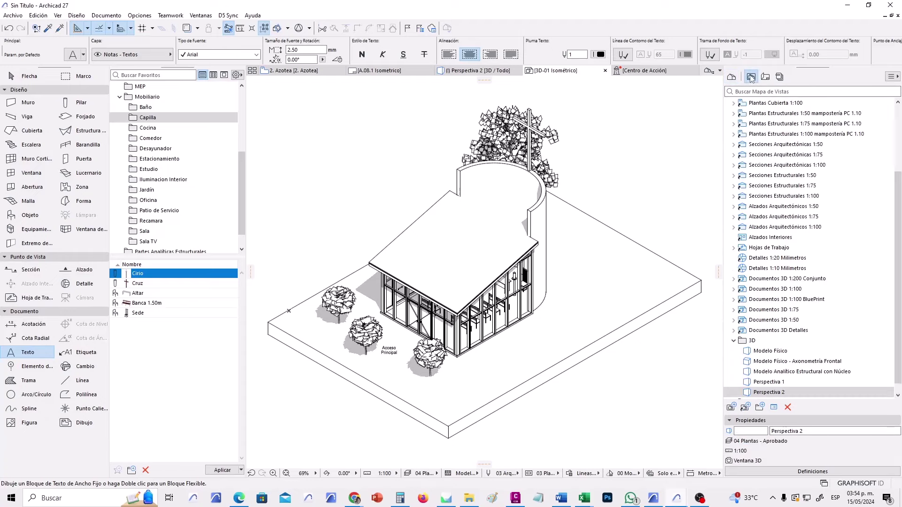
Open the 3D-01 Isométrico saved view from the Documentos 3D 1:100 folder.
click(734, 342)
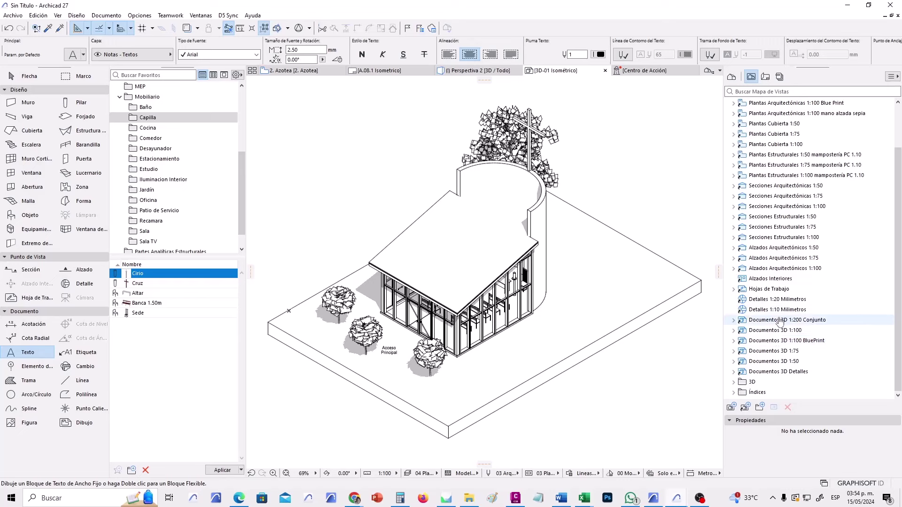
click(734, 331)
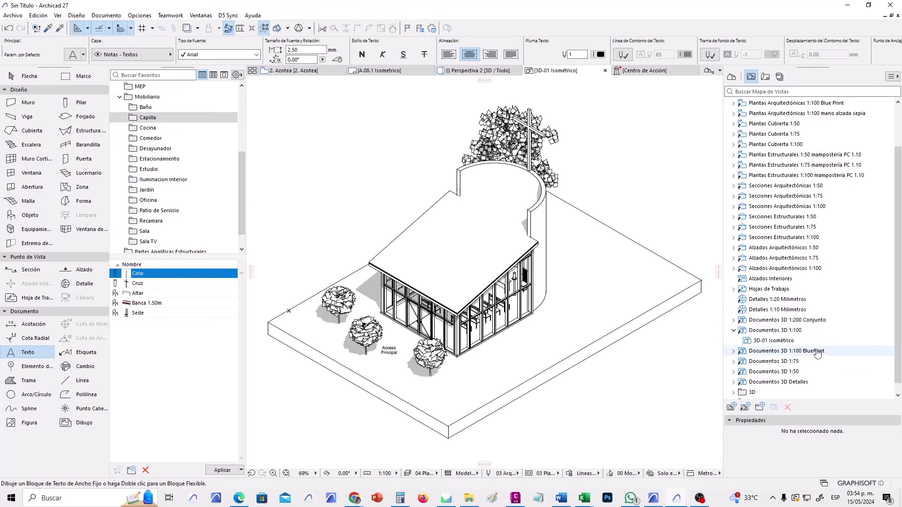
scroll(796, 336, down, 1)
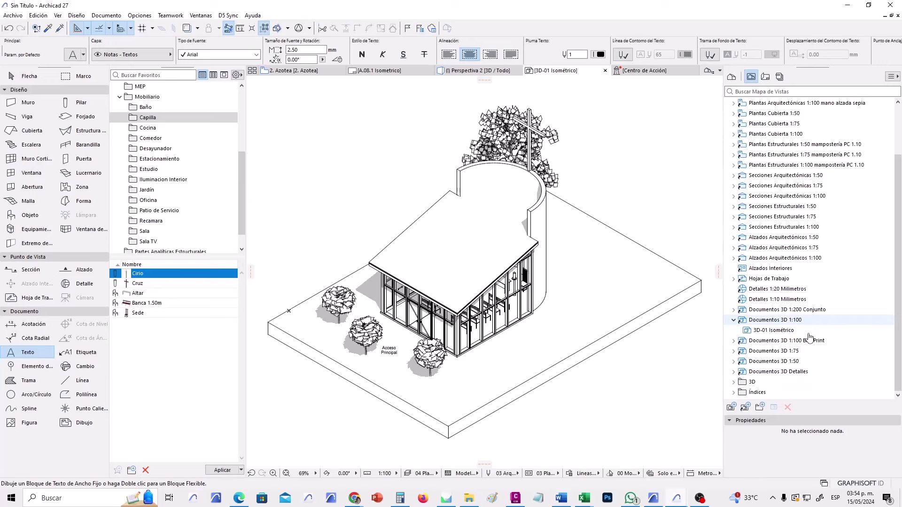
click(784, 331)
double_click(783, 331)
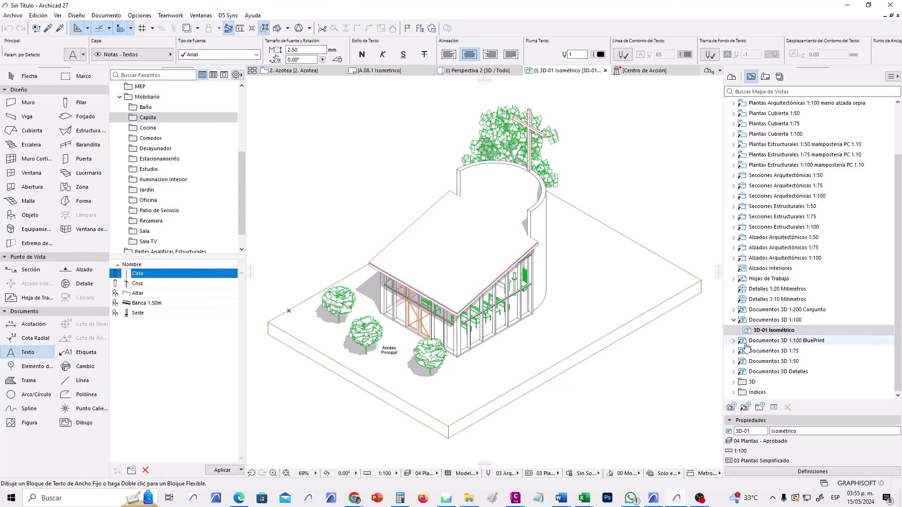
Expand the Documentos 3D 1:50, 1:75 and BluePrint folders, then bring up text default settings.
click(734, 361)
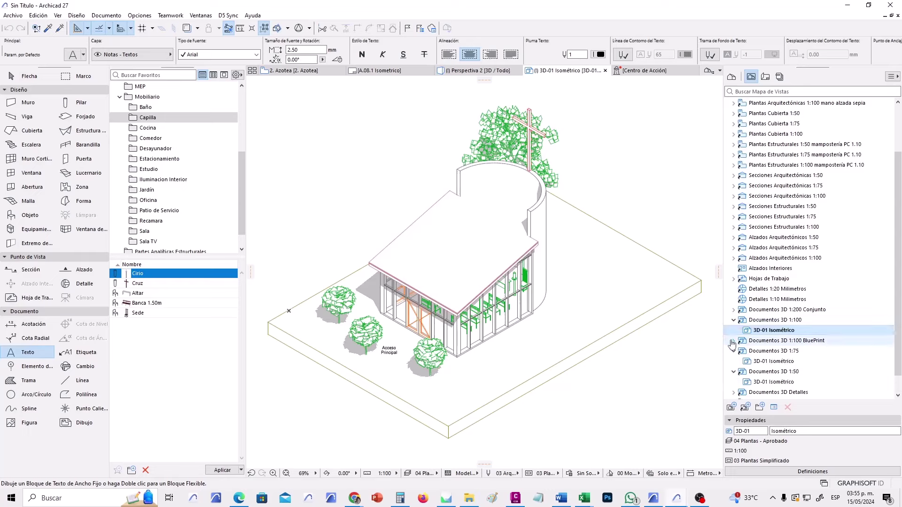
click(734, 341)
click(734, 361)
scroll(797, 362, down, 1)
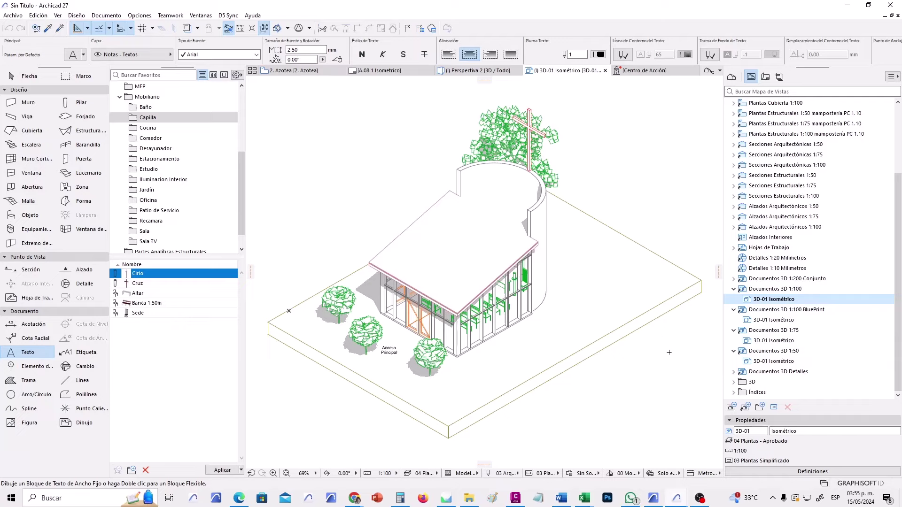
key(ctrl+t)
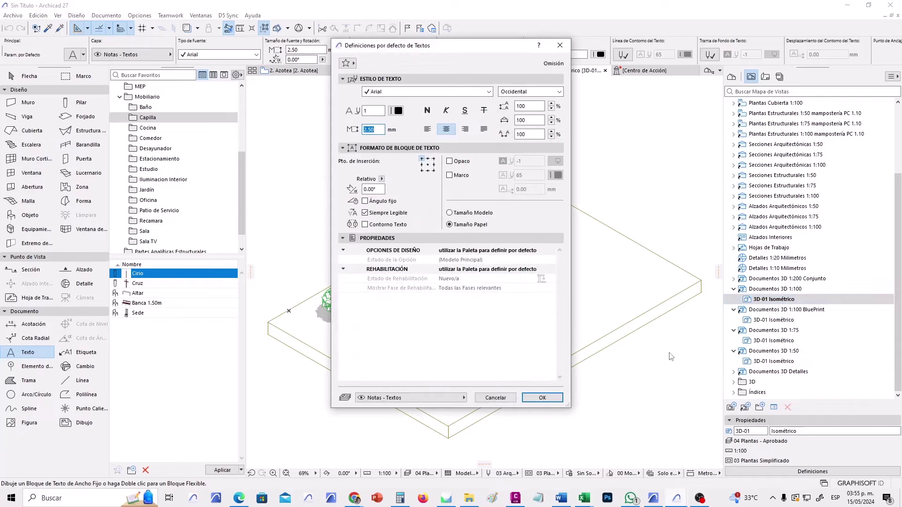
Dismiss text defaults and give the 3D-01 Isométrico view the Lineas en Negro graphic override.
click(495, 398)
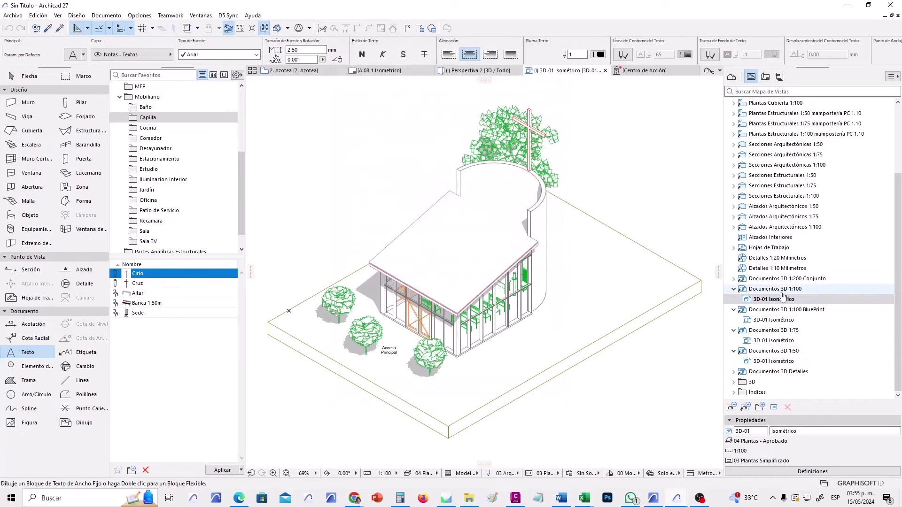
click(796, 472)
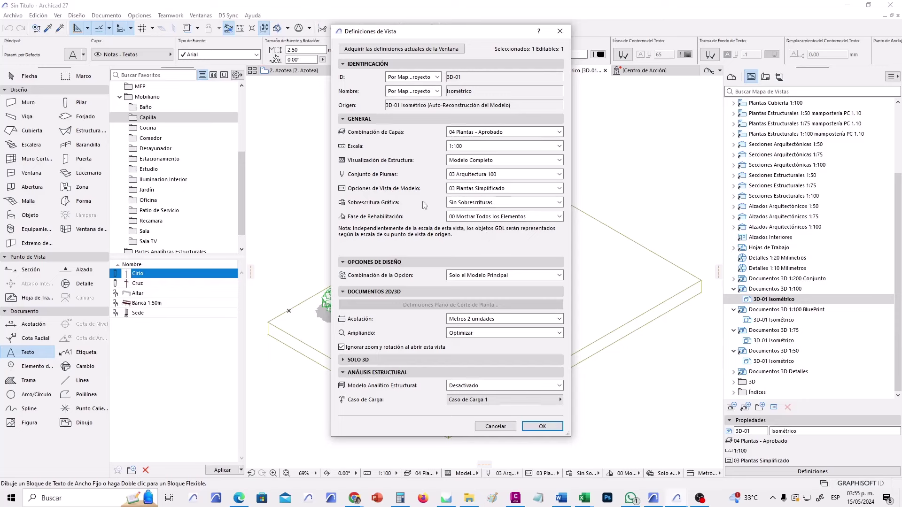
click(471, 205)
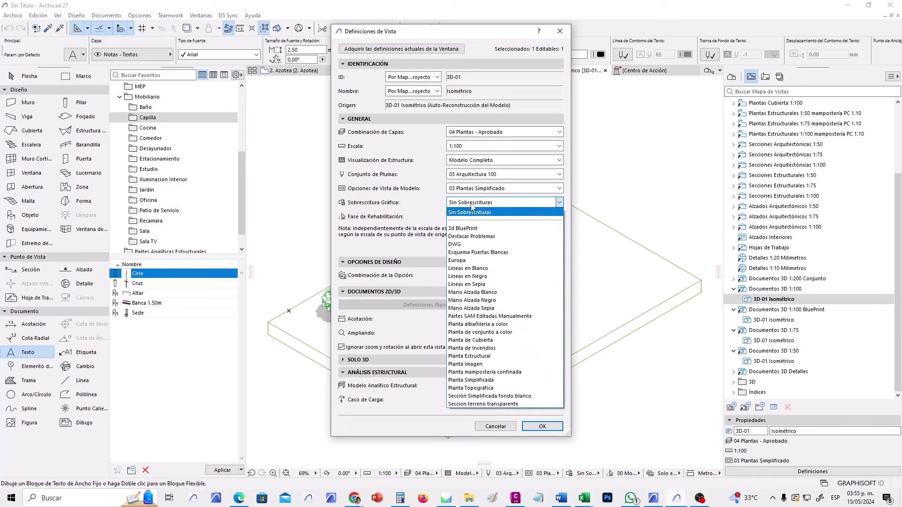
click(484, 278)
click(542, 426)
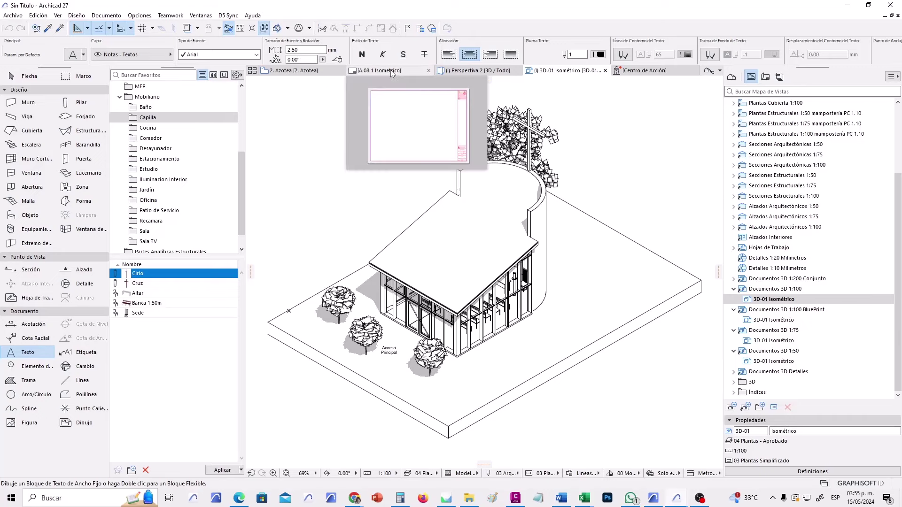
Check the A.08.1 Isometrico layout, then return to the 3D-01 Isométrico document.
click(384, 81)
drag(774, 299, 485, 287)
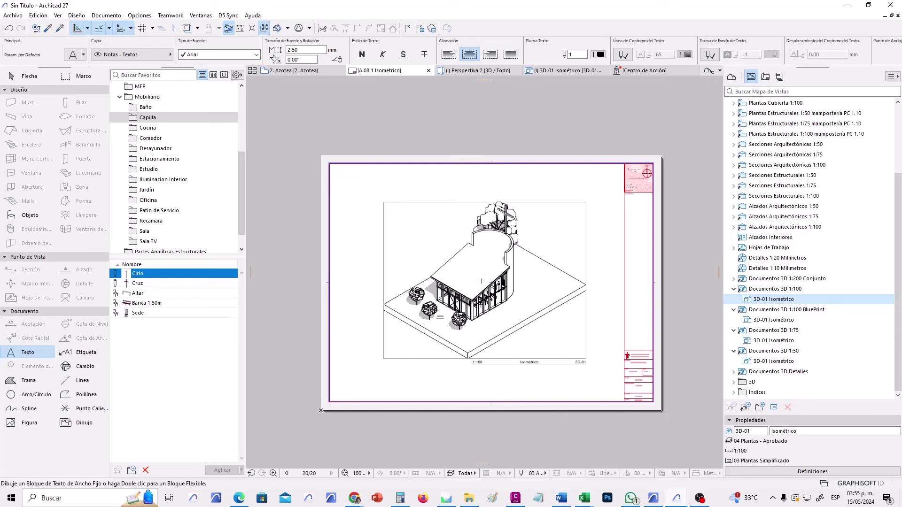
click(28, 76)
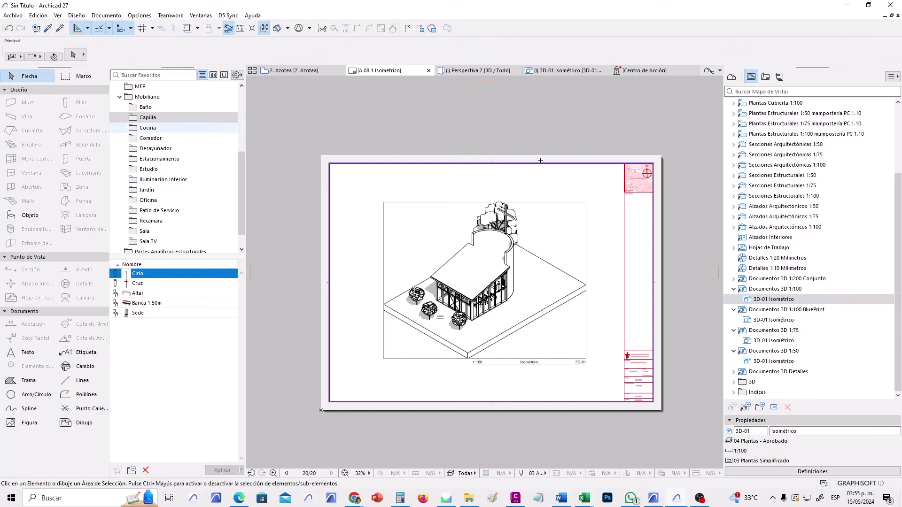
click(327, 72)
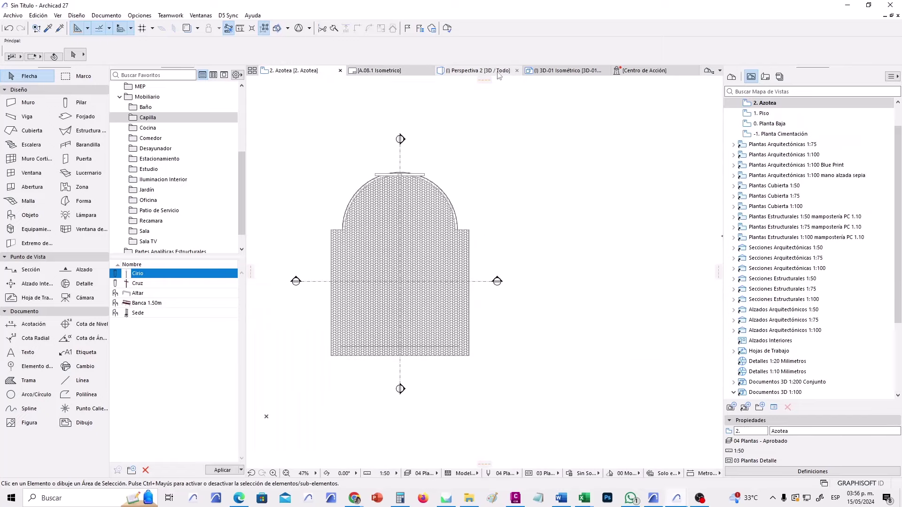
click(556, 74)
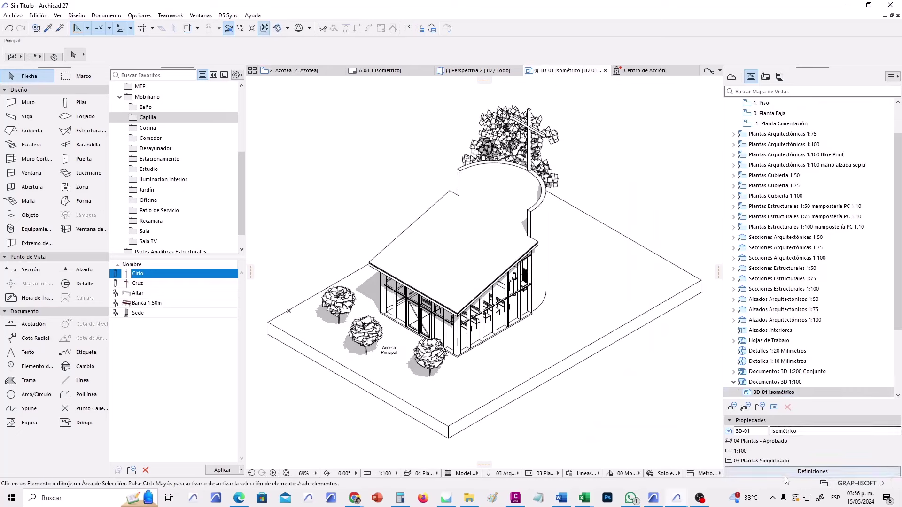
Open the 3D-01 Isométrico document's settings from the Project Map and confirm them.
click(731, 76)
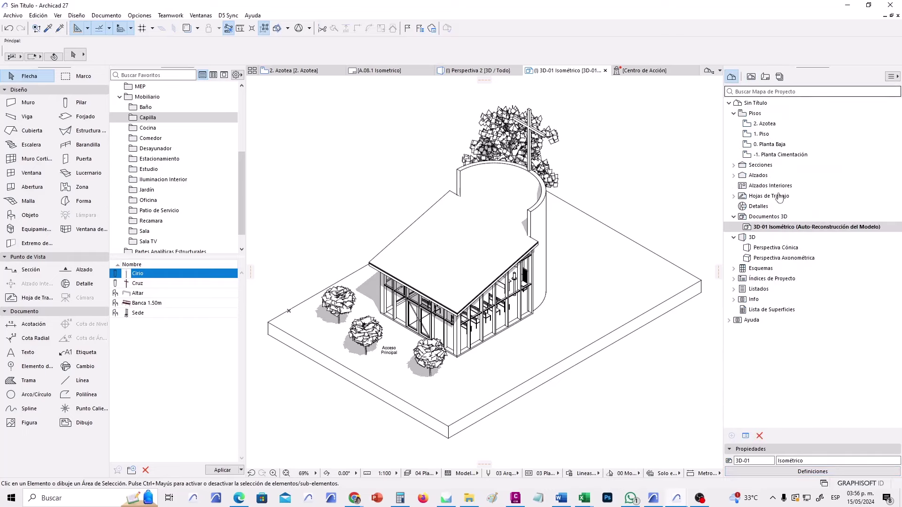
right_click(771, 229)
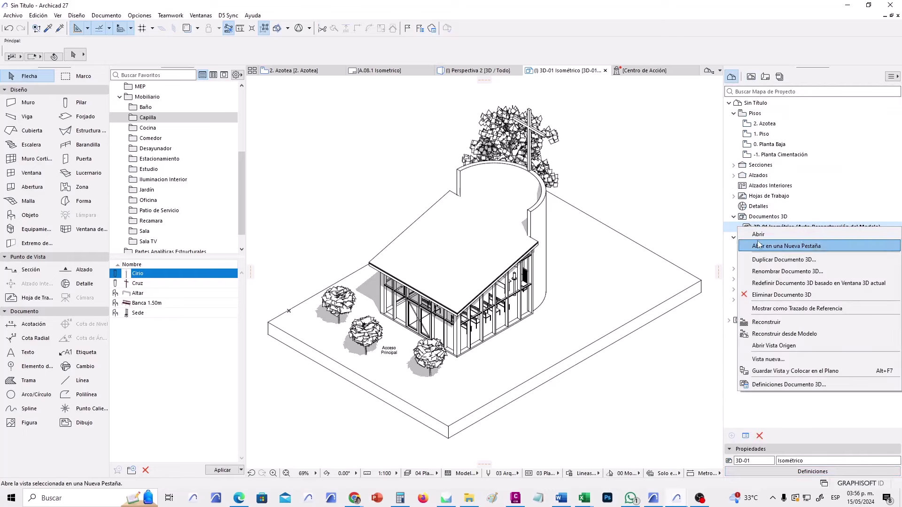
click(736, 85)
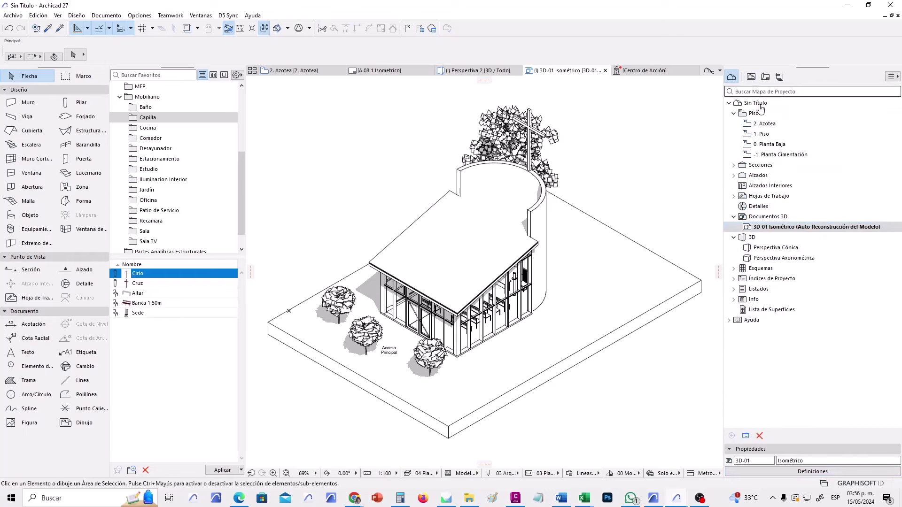
right_click(767, 231)
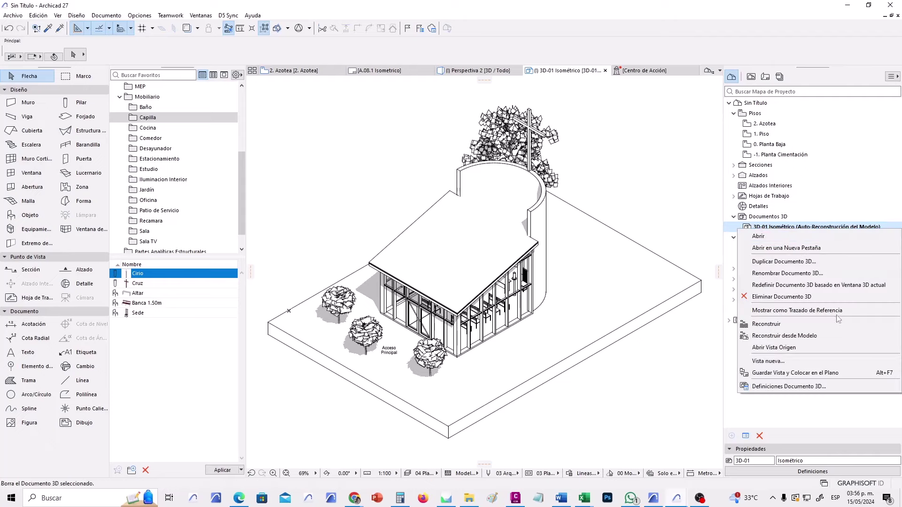
click(820, 387)
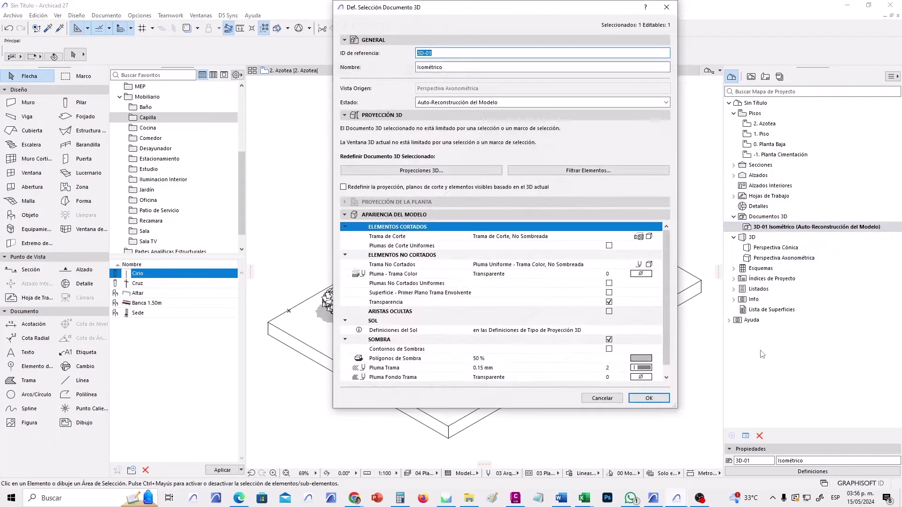
drag(676, 408, 681, 463)
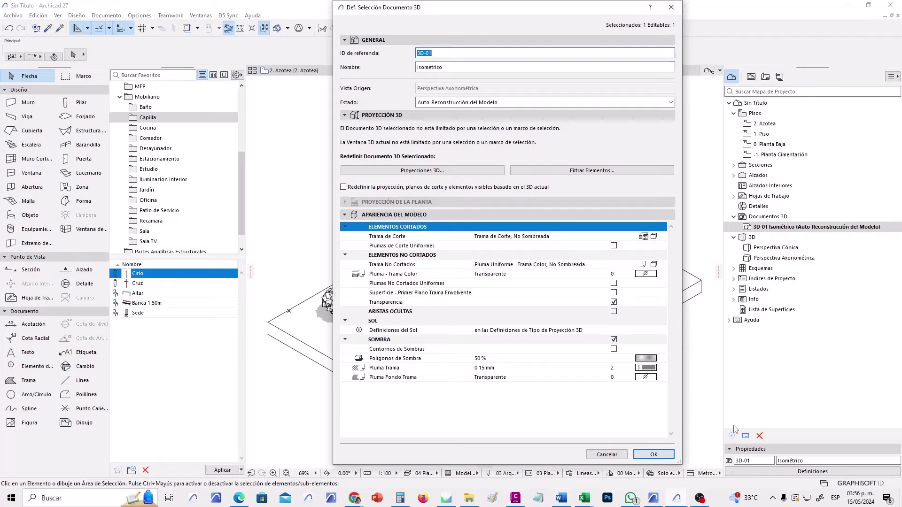
click(653, 454)
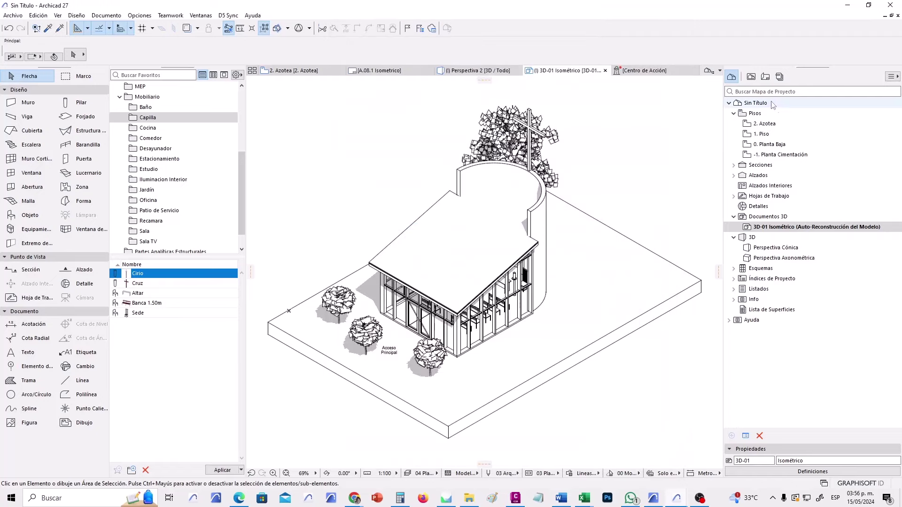
Confirm the saved view's View Settings in the View Map and switch to the A.08.1 Isometrico sheet.
click(751, 76)
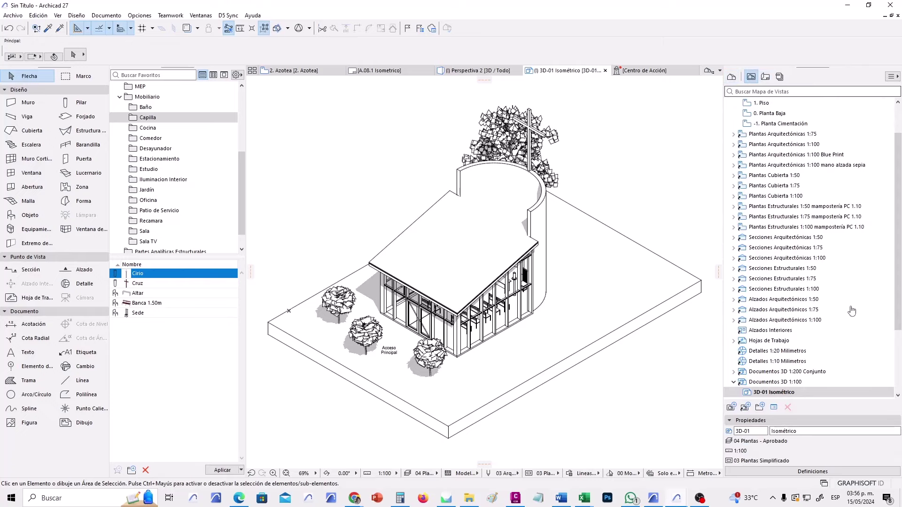
scroll(878, 320, down, 3)
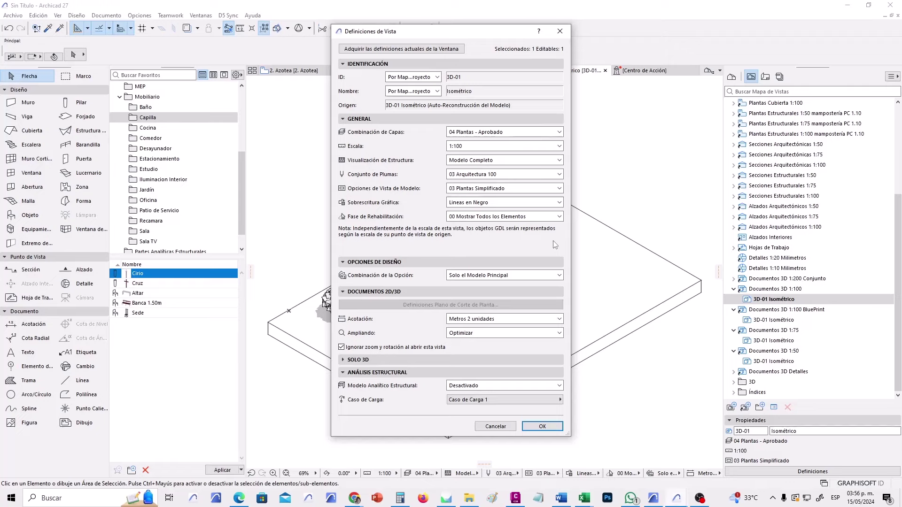
click(542, 426)
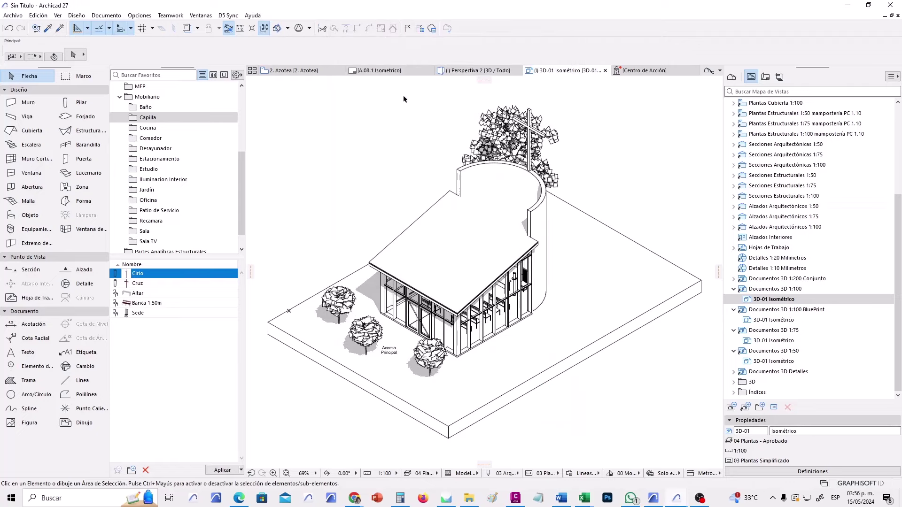
click(380, 71)
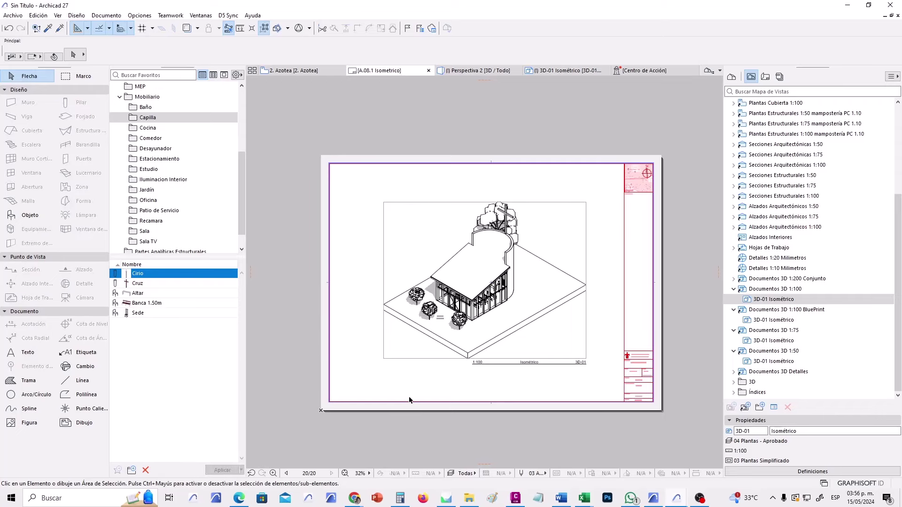
Open sheet A.06.1 Plano and place the Perspectiva 1 3D view on it.
click(765, 77)
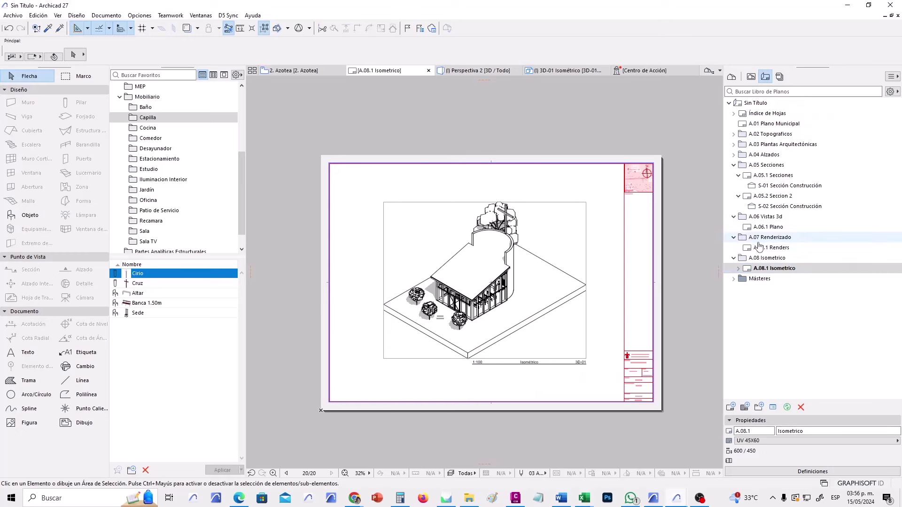
click(780, 228)
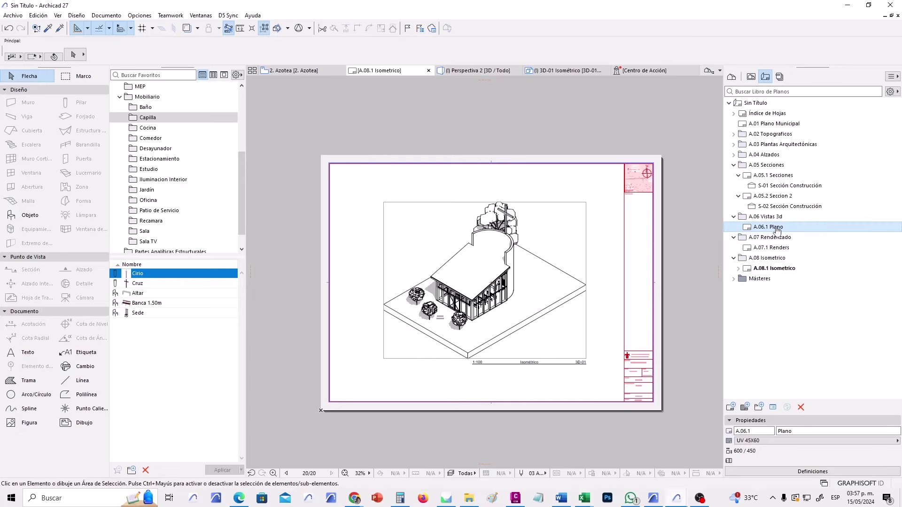
double_click(776, 229)
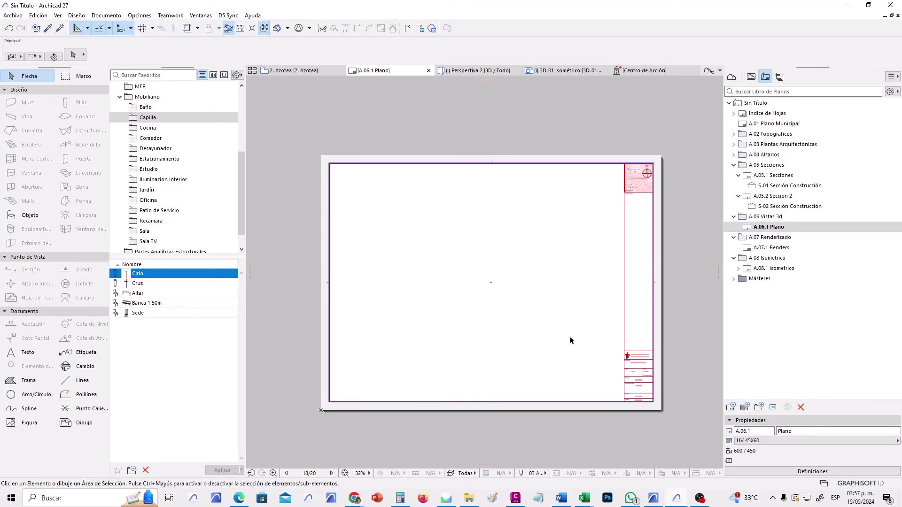
click(751, 77)
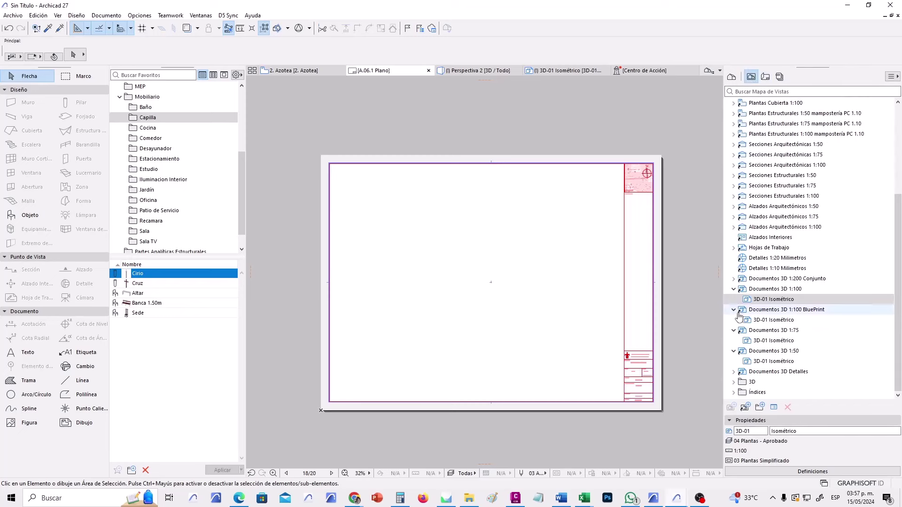
click(734, 382)
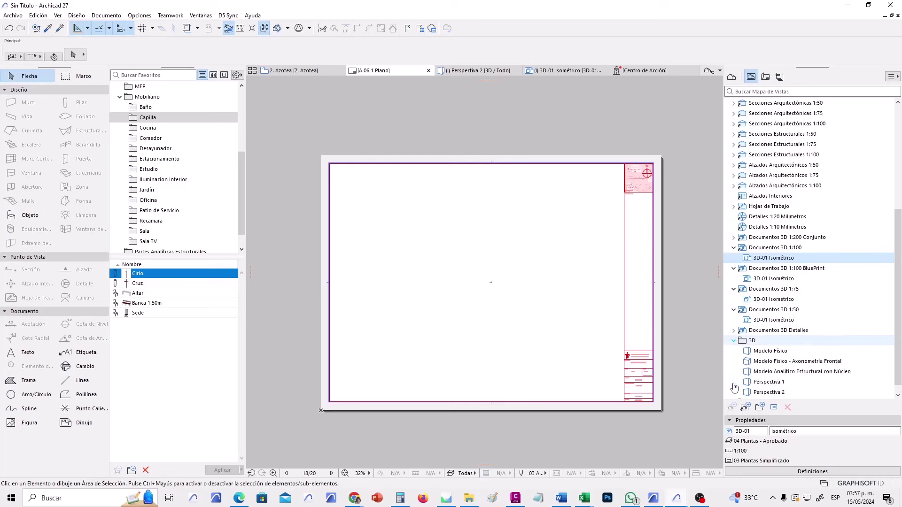
click(800, 372)
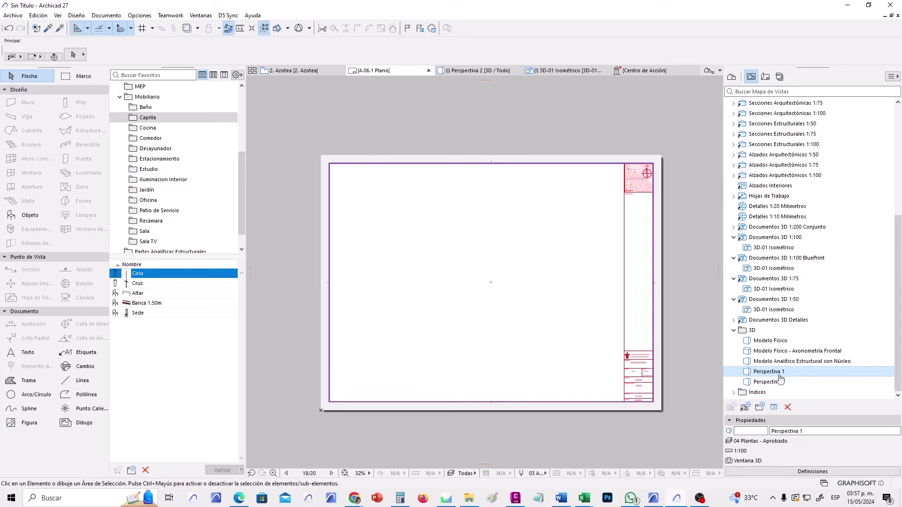
mouse_move(775, 373)
mouse_down()
mouse_move(485, 235)
mouse_move(425, 230)
mouse_up()
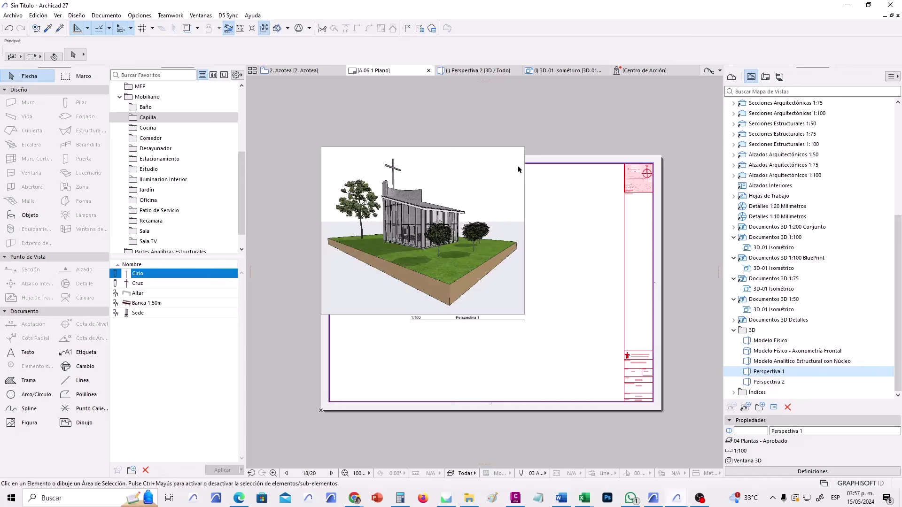
Move the Perspectiva 1 drawing inside the sheet frame and edit the sheet's name.
click(524, 150)
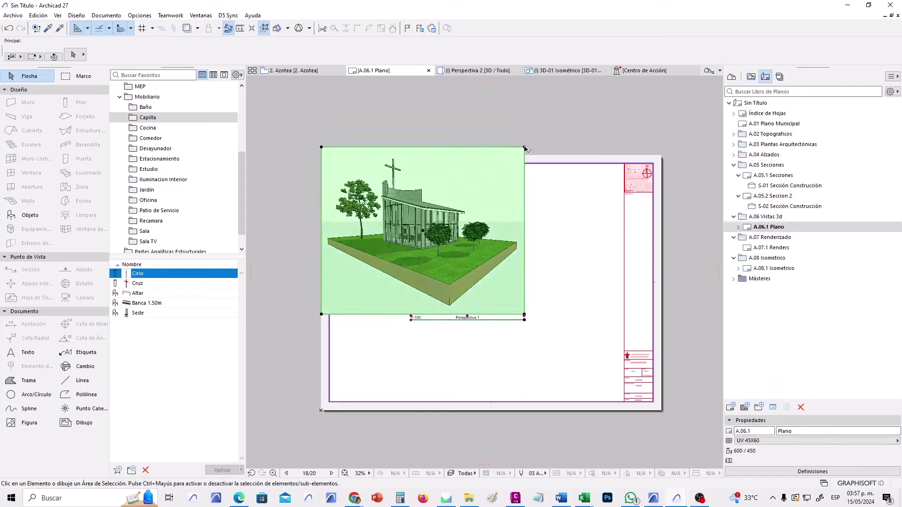
click(424, 234)
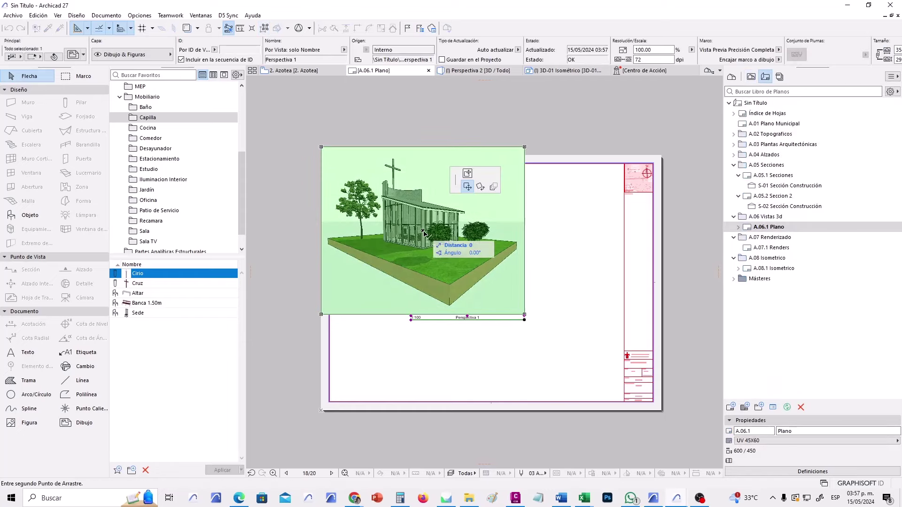
click(478, 287)
click(597, 285)
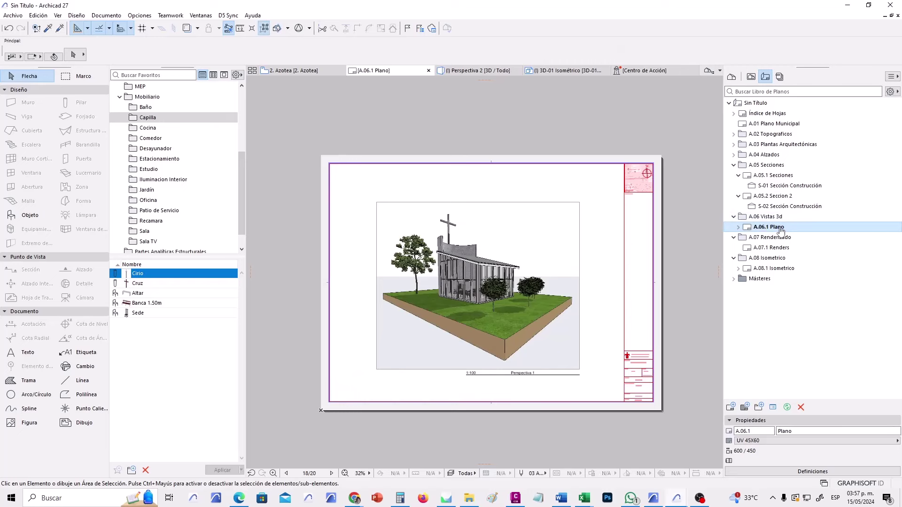
click(803, 431)
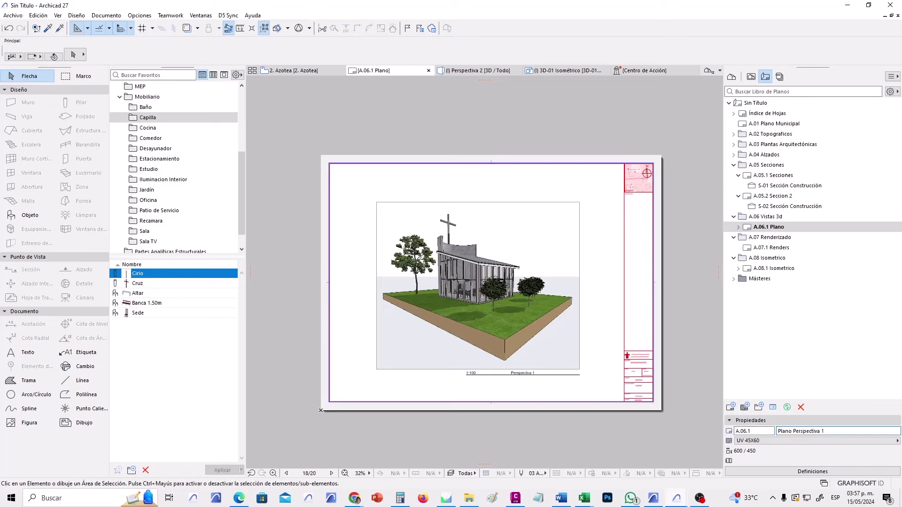
Name the sheet 'Plano Perspectiva 1' and create a UV 45X60 layout named 'Plano Perspectiva 2'.
key(Return)
click(730, 407)
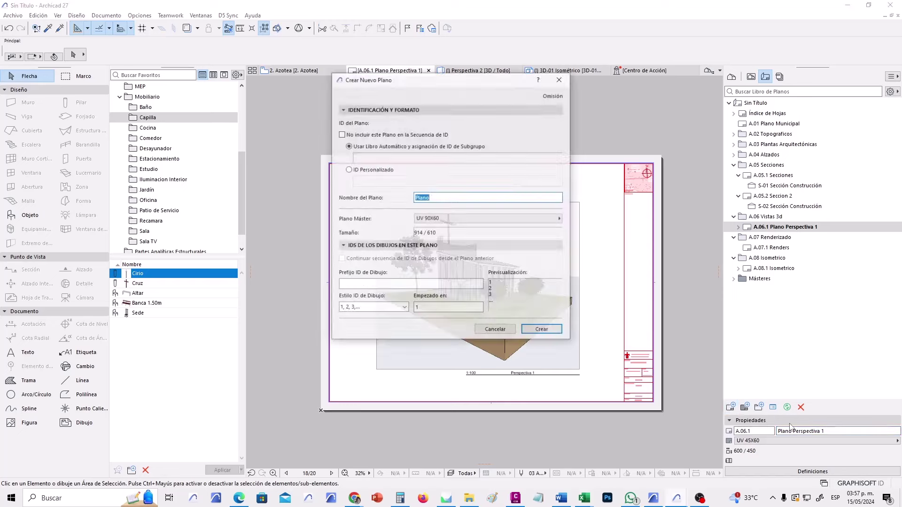
click(480, 218)
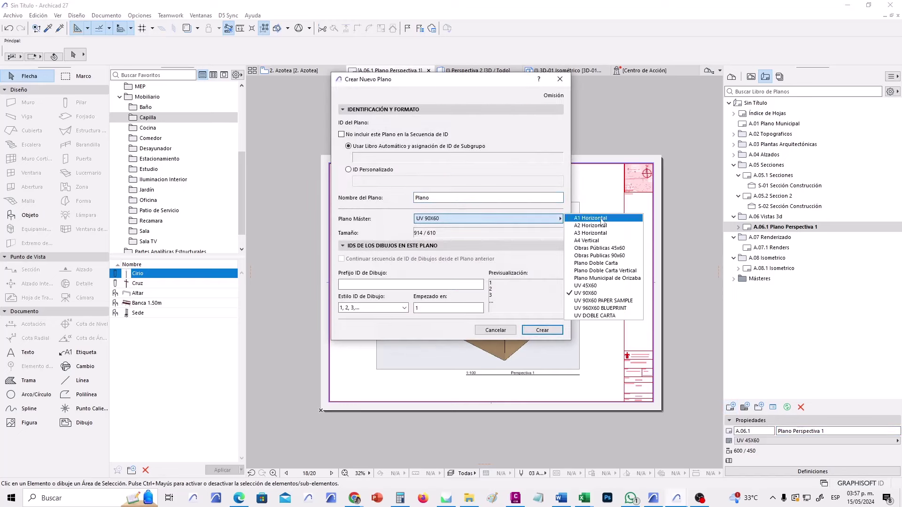
click(602, 285)
click(465, 197)
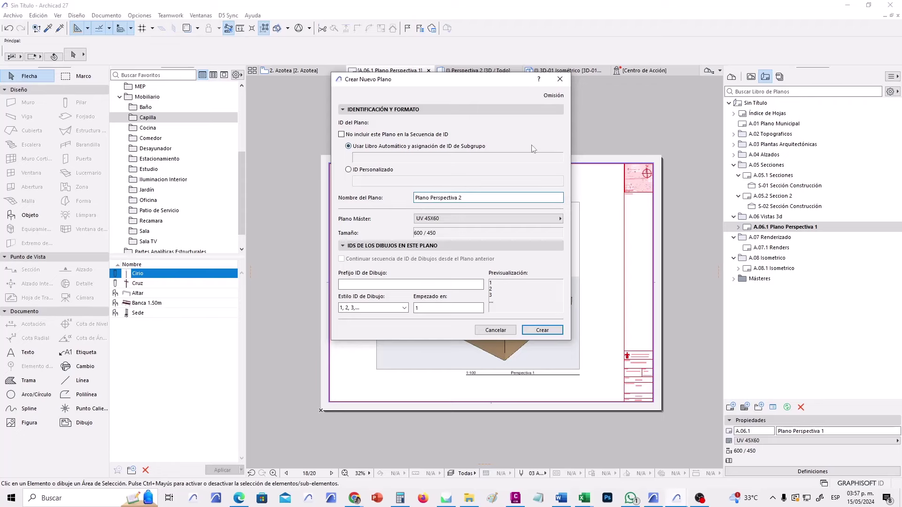
click(542, 330)
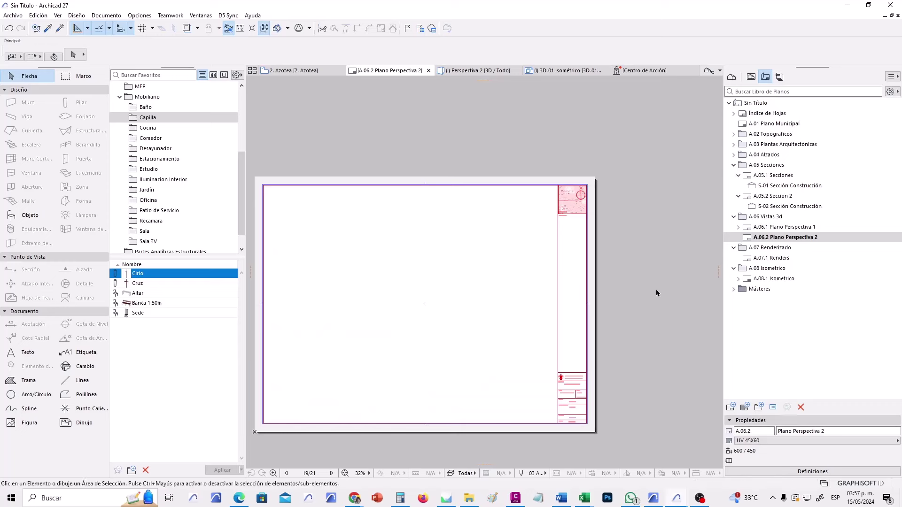
Place the Perspectiva 2 view on the new sheet and check both Perspectiva sheets.
click(751, 77)
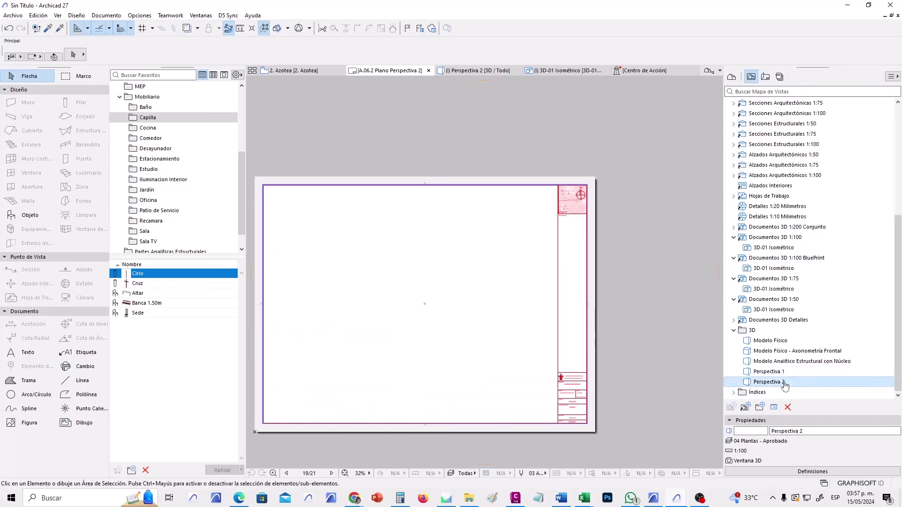
mouse_move(778, 386)
mouse_down()
mouse_move(405, 295)
mouse_move(431, 302)
mouse_up()
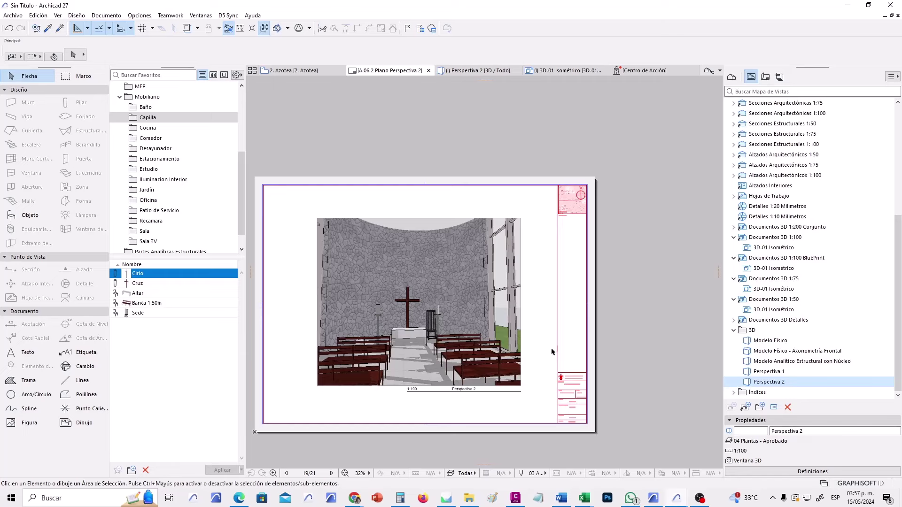
click(765, 76)
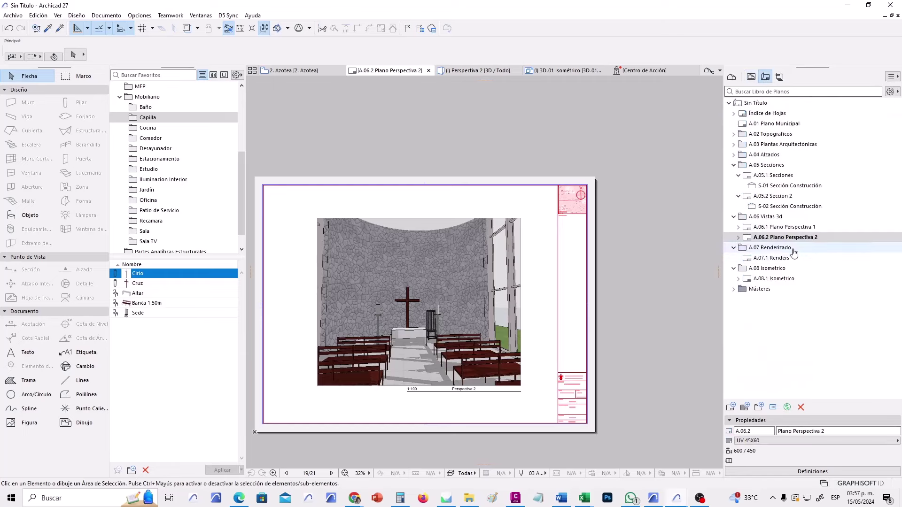
click(790, 228)
click(790, 238)
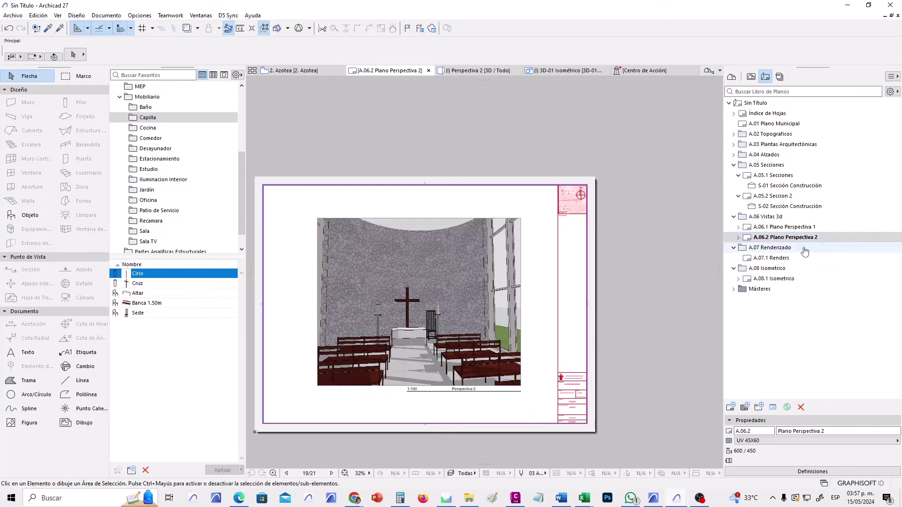
click(751, 77)
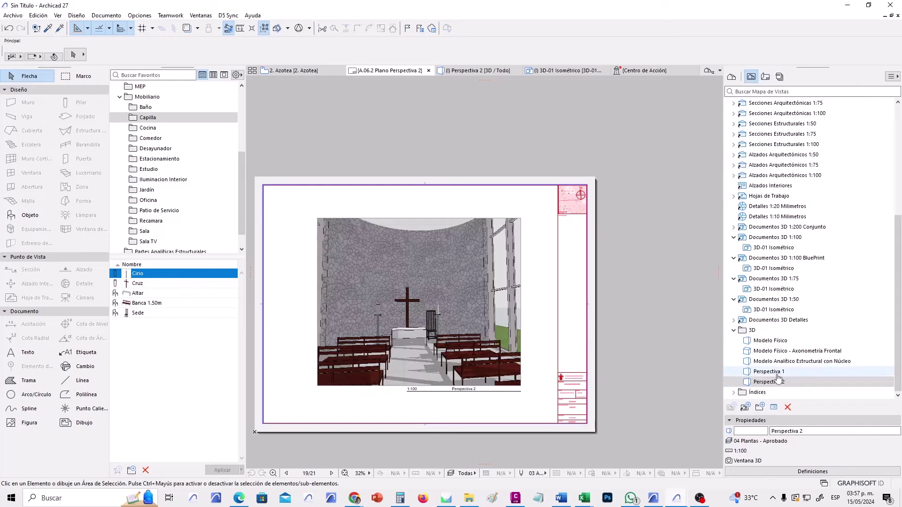
Open the Perspectiva 1 view and zoom and pan to frame the chapel close up.
double_click(774, 372)
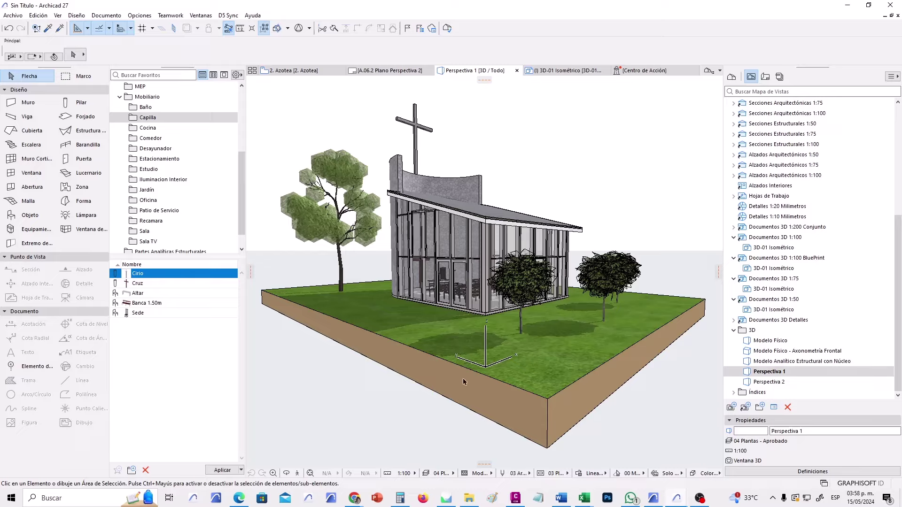
scroll(502, 267, up, 2)
scroll(511, 272, up, 3)
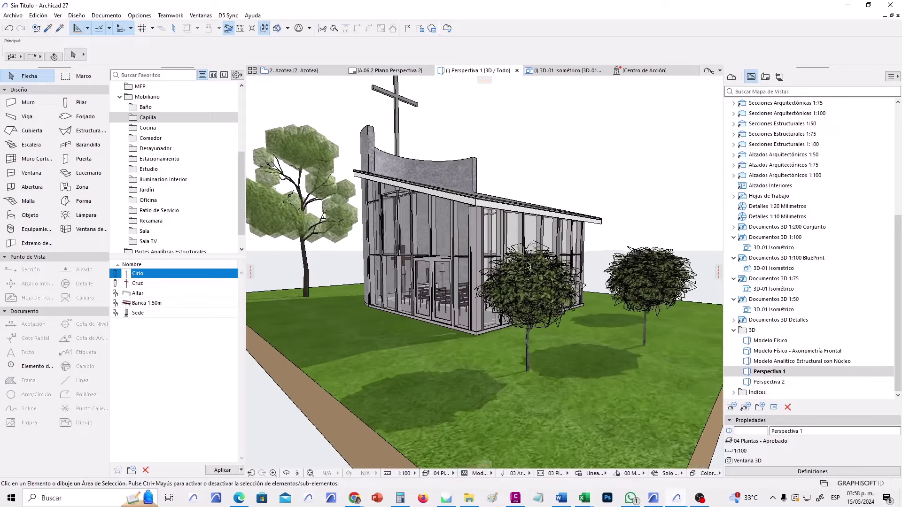
mouse_move(509, 284)
middle_down()
mouse_move(518, 243)
mouse_move(517, 285)
middle_up()
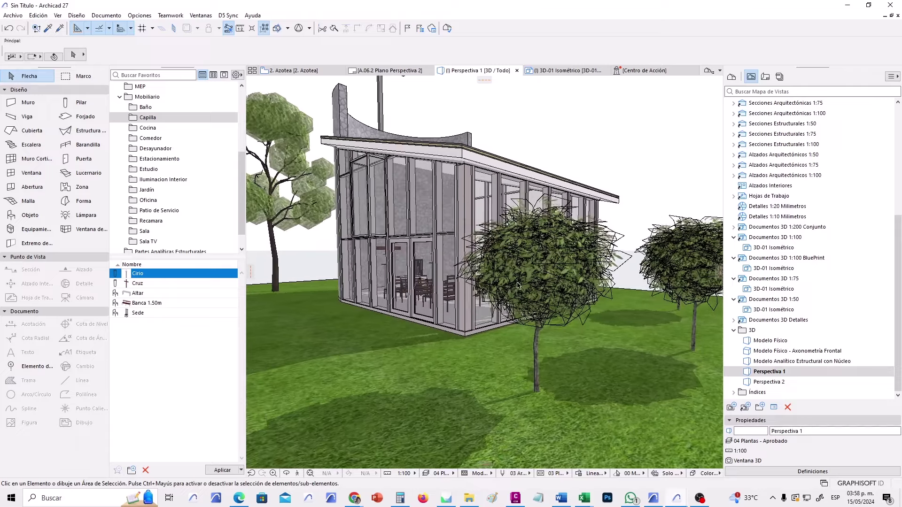
key(ctrl+shift+f)
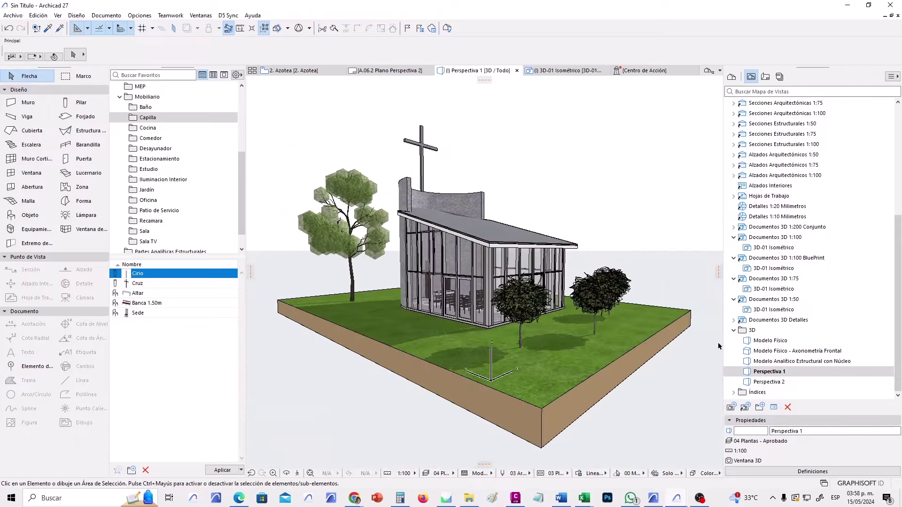
scroll(450, 319, up, 6)
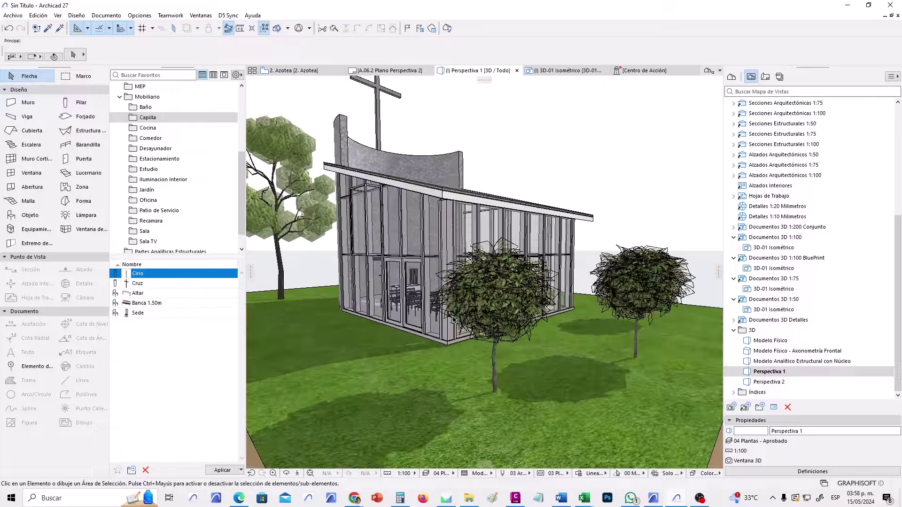
middle_drag(456, 317, 559, 278)
scroll(476, 266, up, 1)
middle_drag(476, 267, 504, 235)
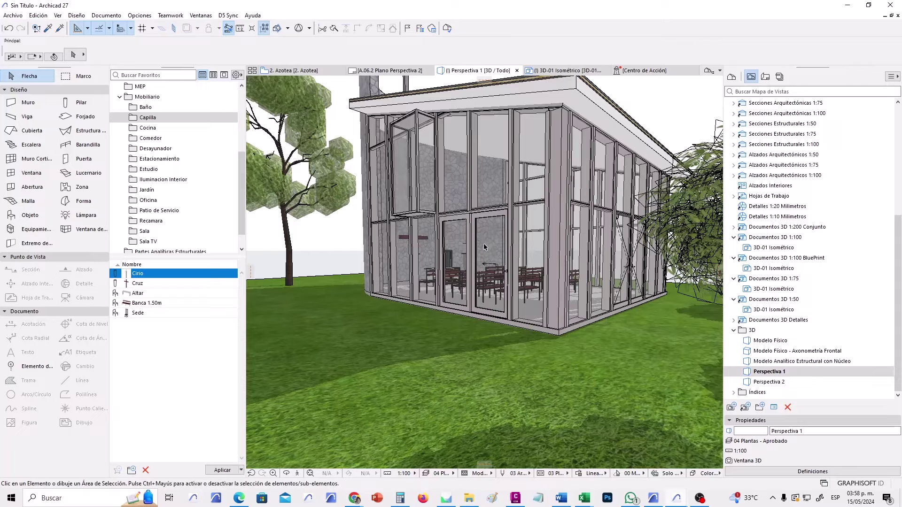
Enter Explore 3D mode, then exit it with the cross visible above the roof.
click(297, 473)
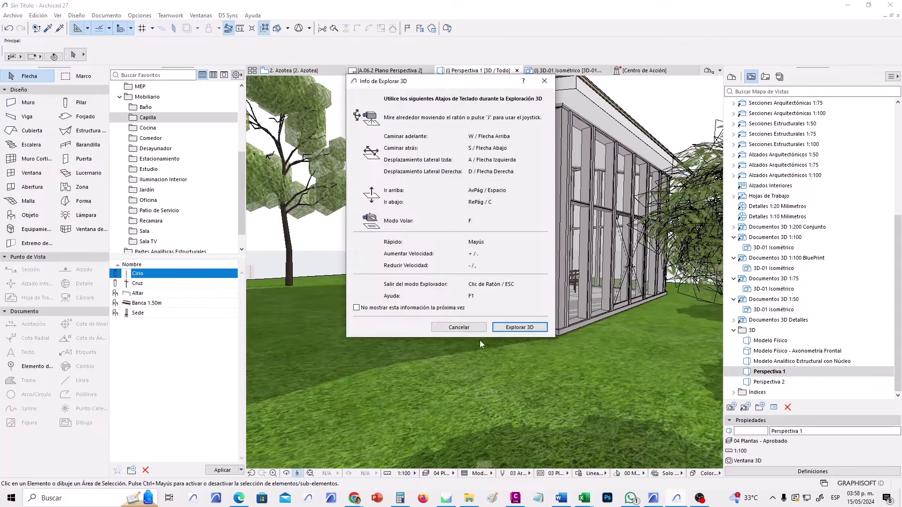
click(519, 327)
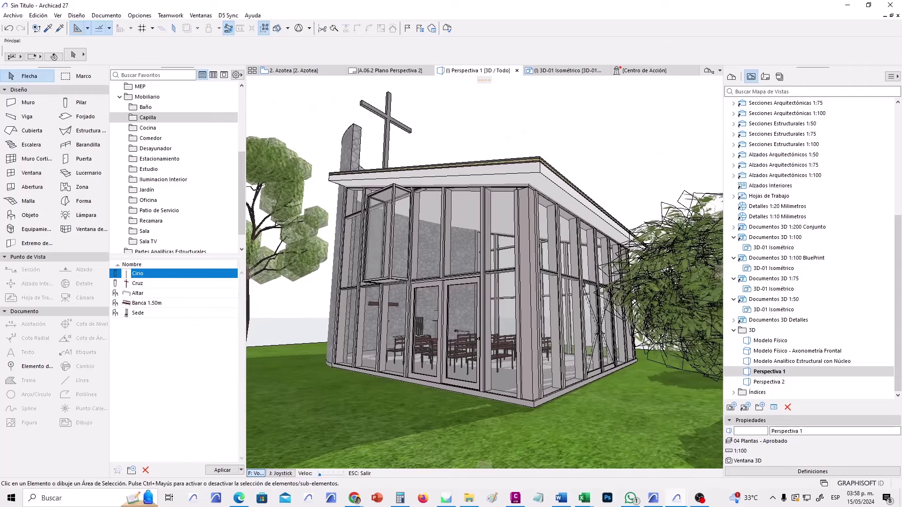
key(Escape)
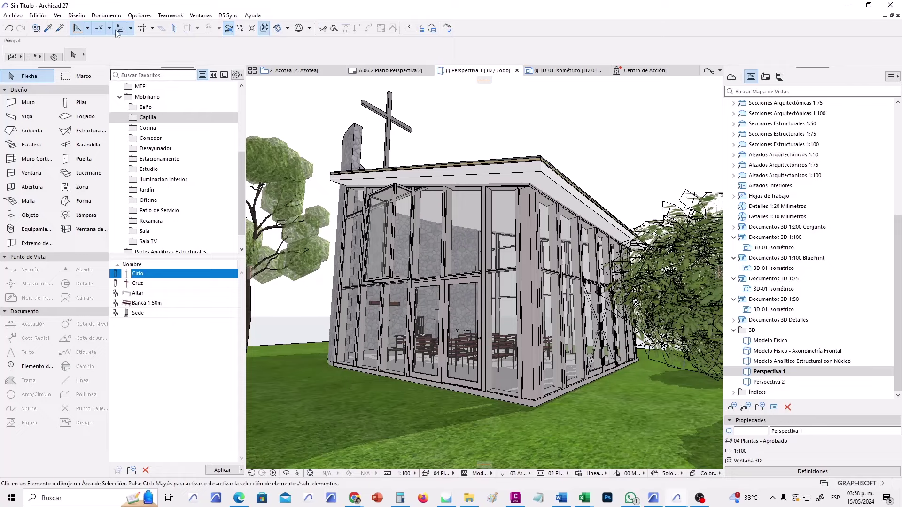
Open Definir FotoRendering from Documento > Imagen Creativa and move the palette left.
click(108, 16)
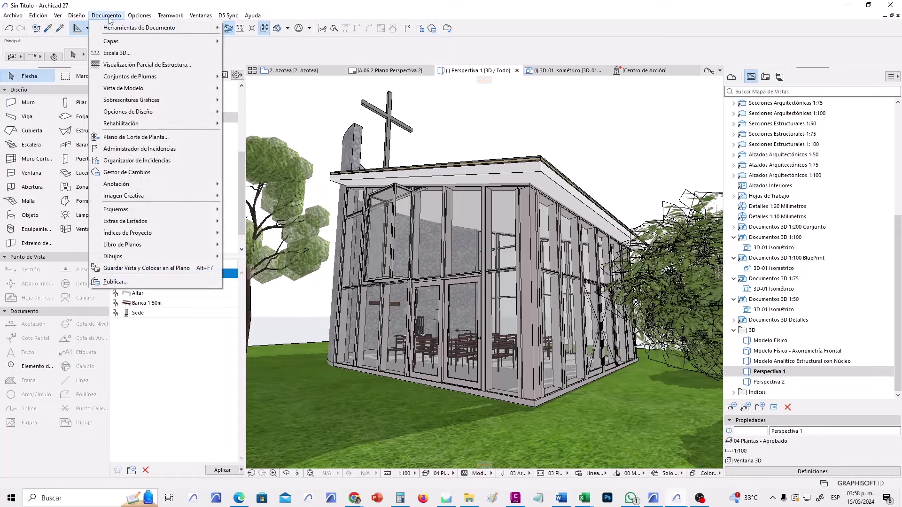
mouse_move(191, 194)
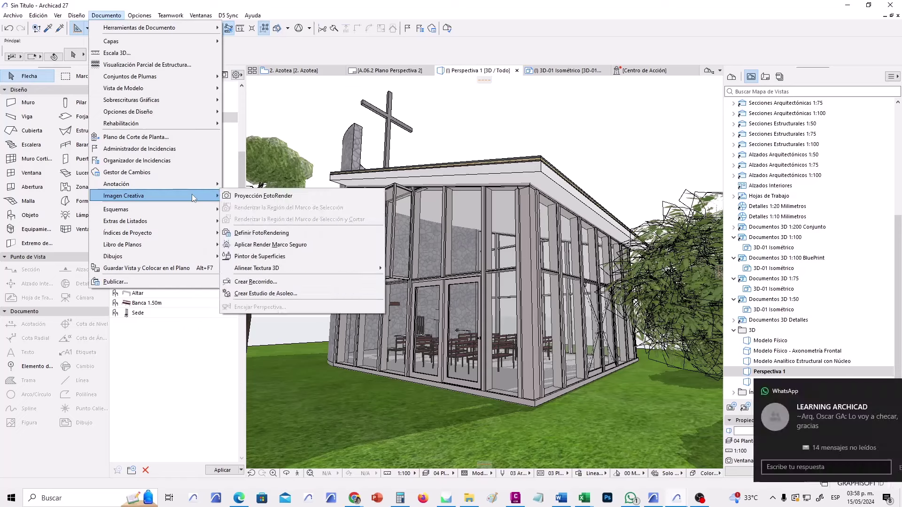
click(277, 234)
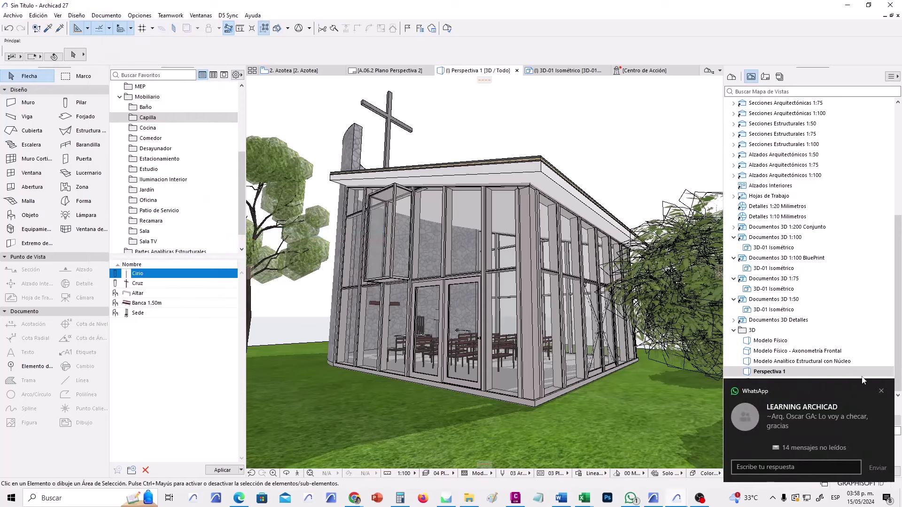
click(882, 392)
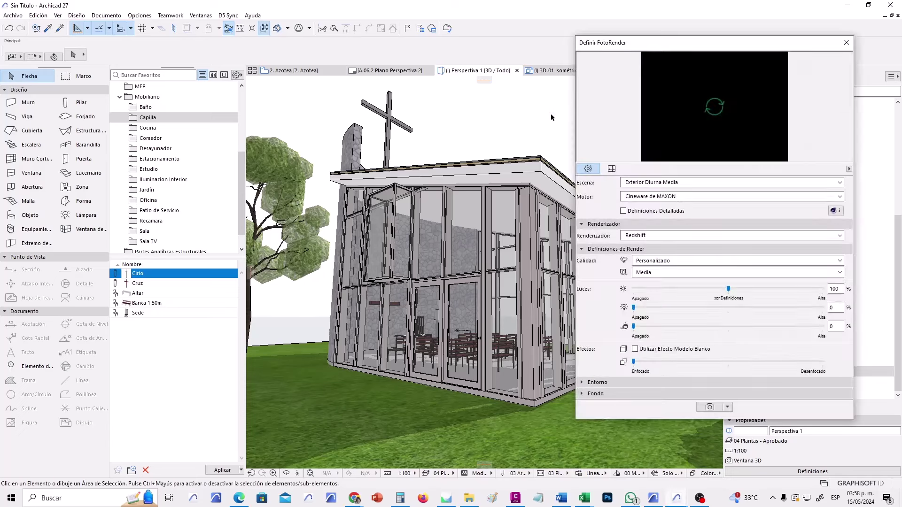
drag(684, 37, 581, 26)
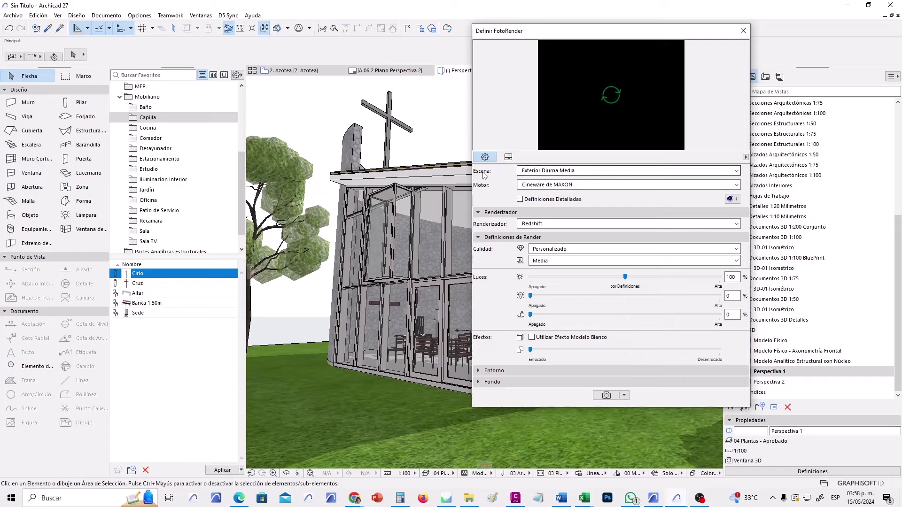
Open the scene manager and collapse the Anochecer, HDRI, Modelo Blanco and Fine scene folders.
click(604, 173)
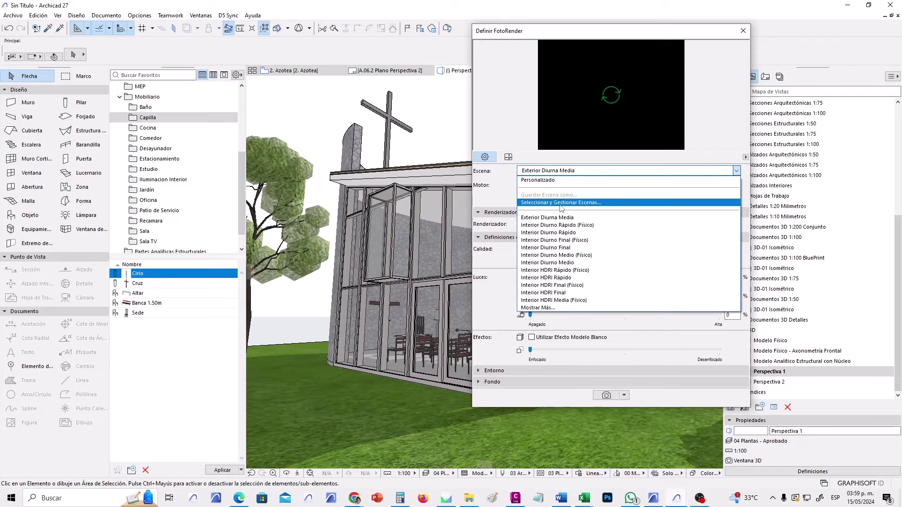
click(556, 203)
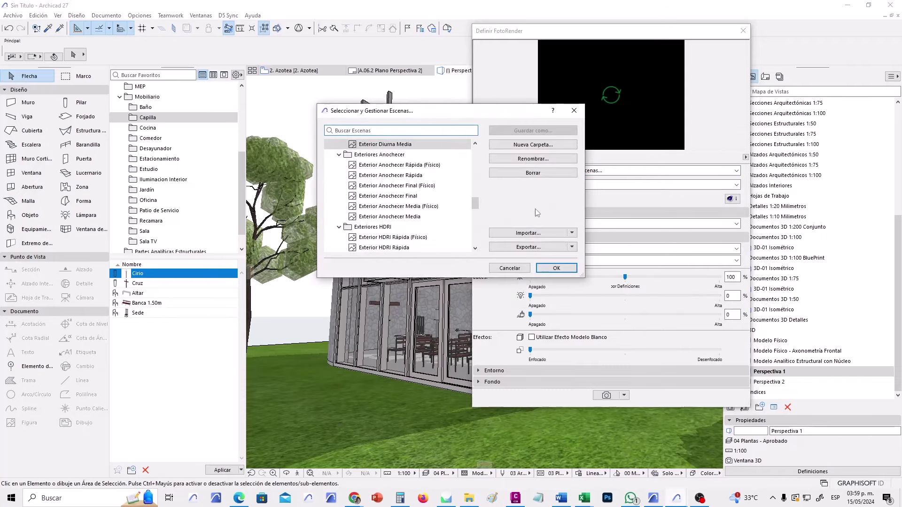
click(340, 154)
click(339, 165)
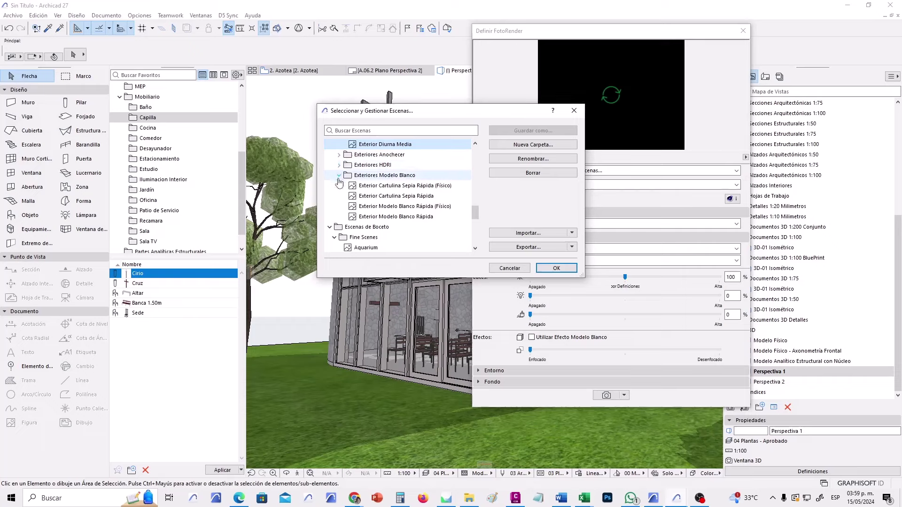
click(339, 175)
click(340, 196)
scroll(338, 186, up, 3)
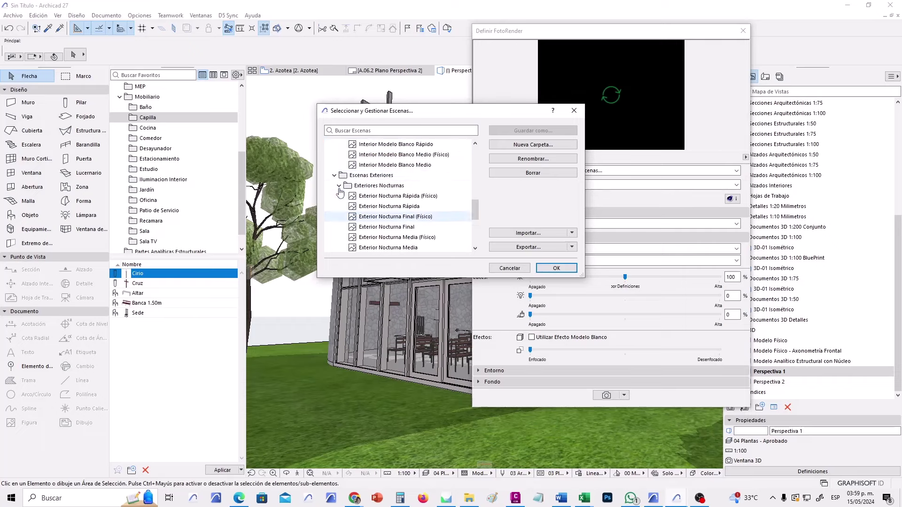
scroll(337, 172, up, 3)
Select Exterior Diurna Media (Físico) under Escenas Exteriores and confirm it.
click(334, 165)
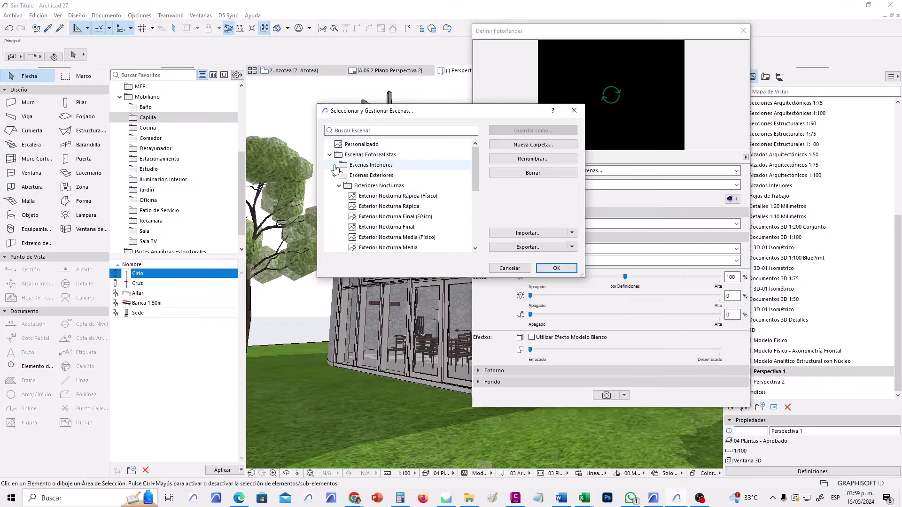
click(334, 175)
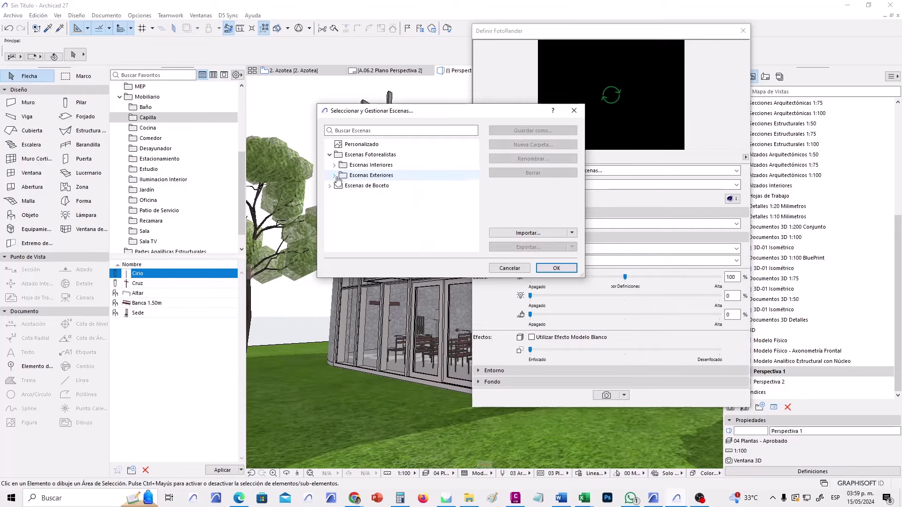
click(334, 175)
click(339, 155)
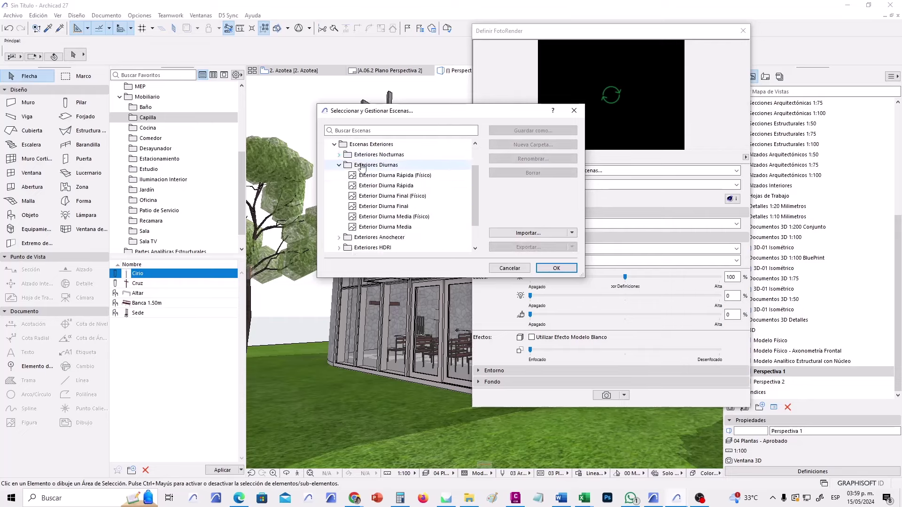
click(412, 219)
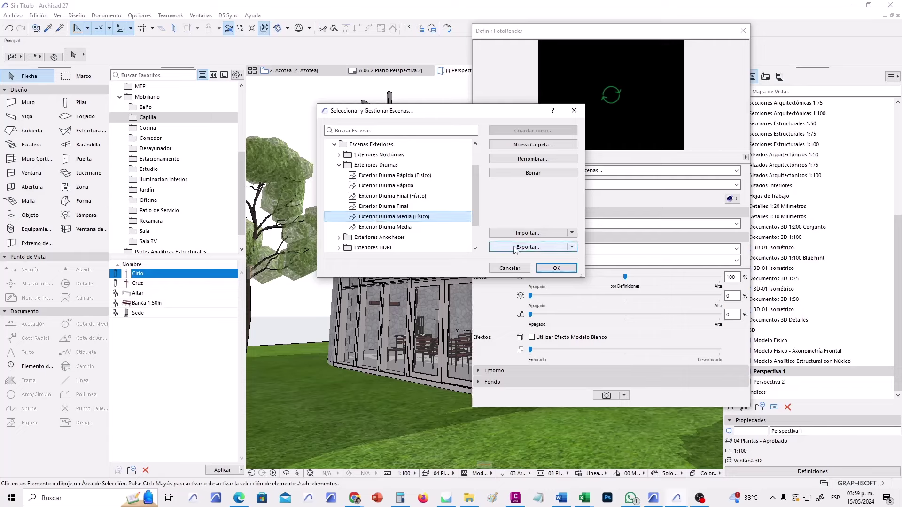
click(556, 268)
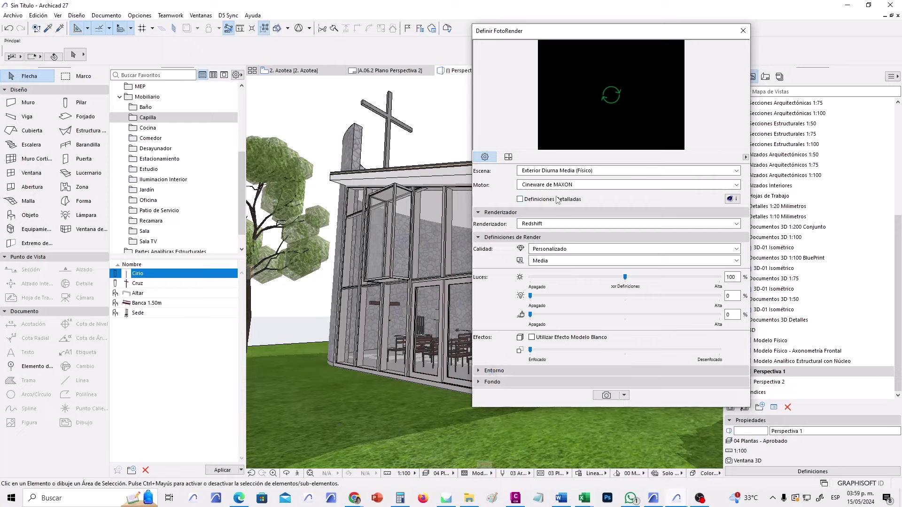
Set the Entorno predefined sky to Parcialmente Nublado and make the palette taller.
click(494, 370)
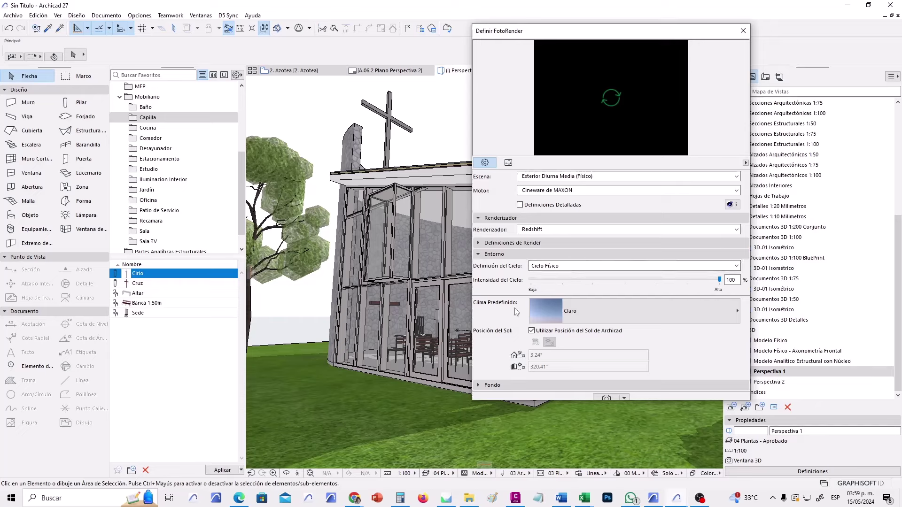
click(608, 317)
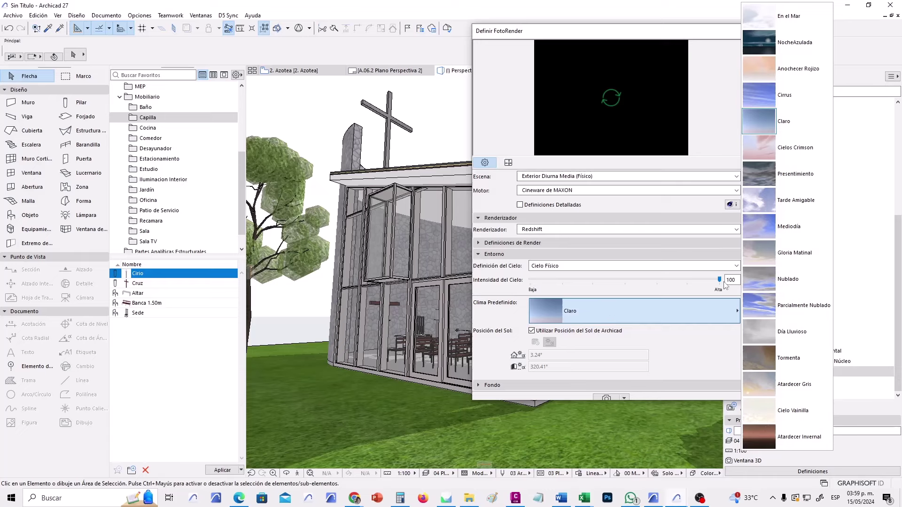
click(798, 305)
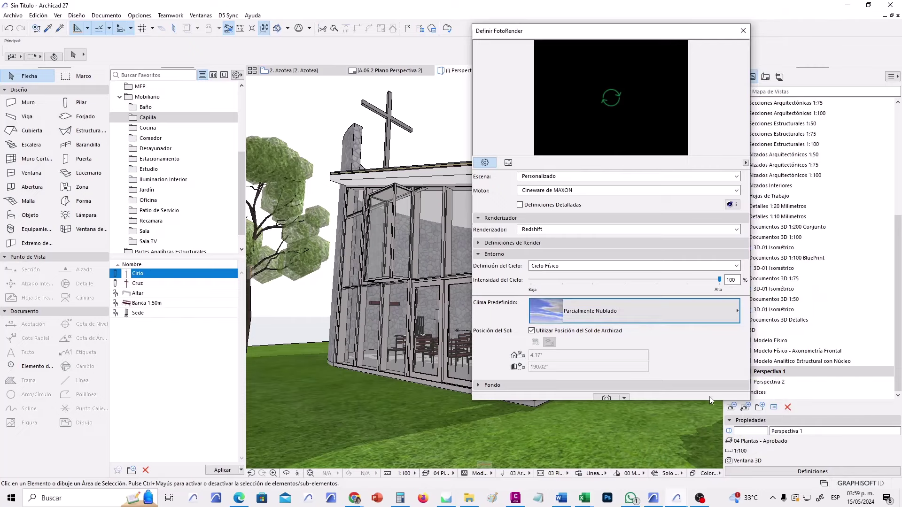
drag(708, 400, 705, 447)
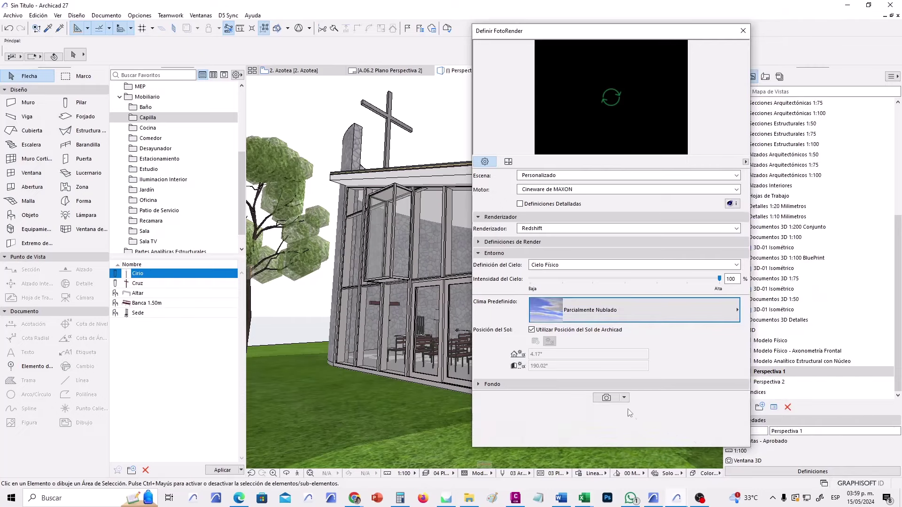
Run a Redshift PhotoRender of the perspective, stop it after about 23 seconds, and shift the palette.
click(605, 398)
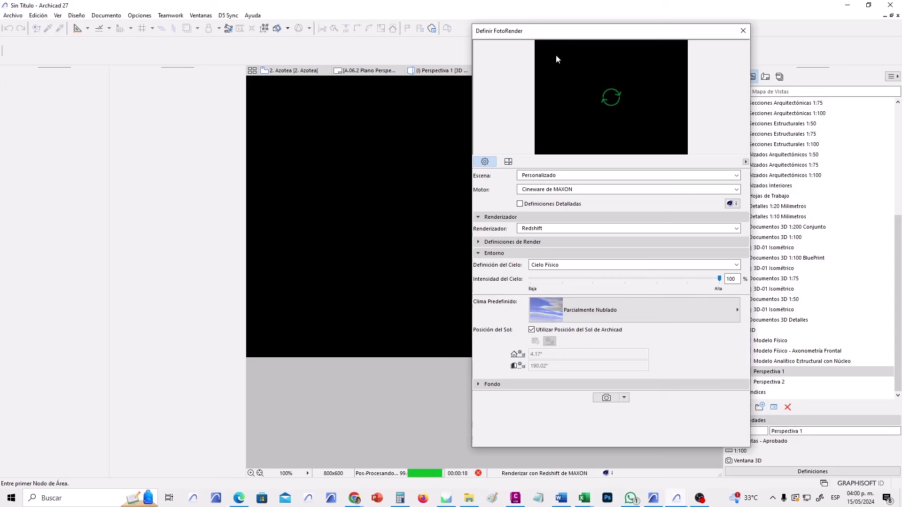
click(478, 473)
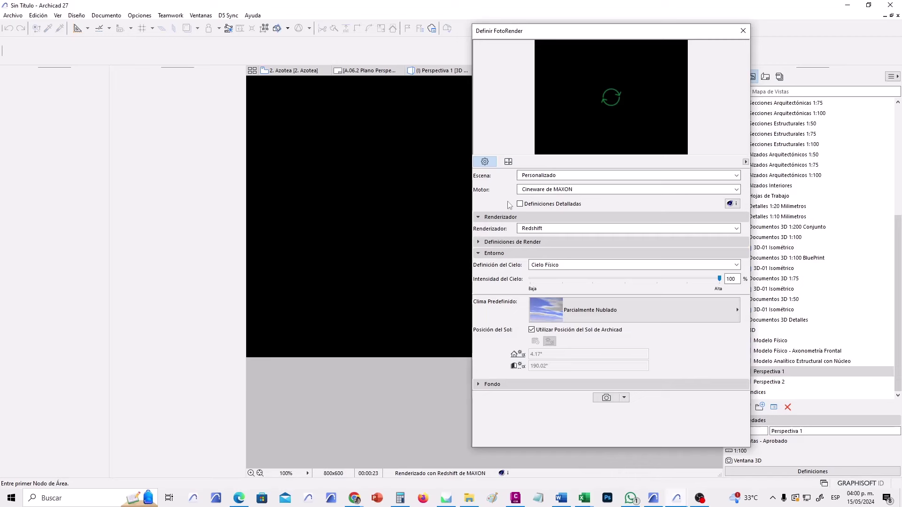
drag(599, 27, 630, 40)
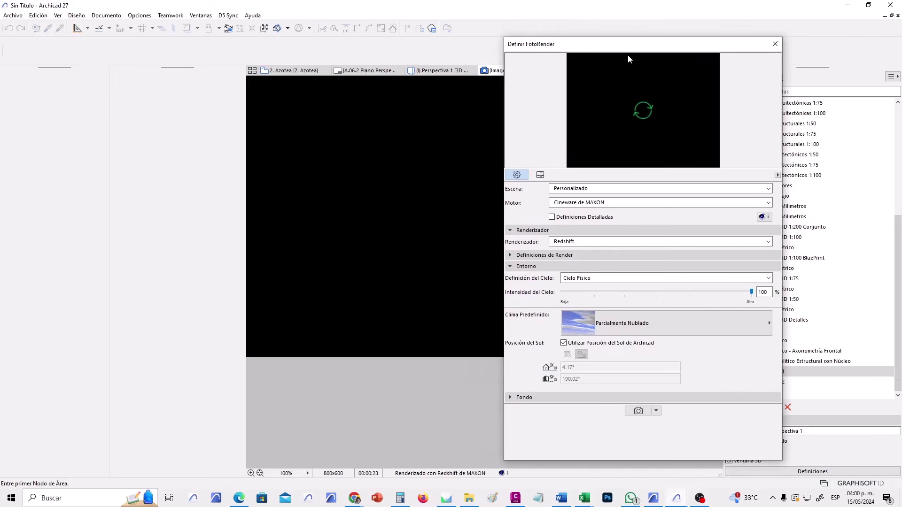
Switch the renderer to Estándar and turn on the detailed render settings.
click(575, 242)
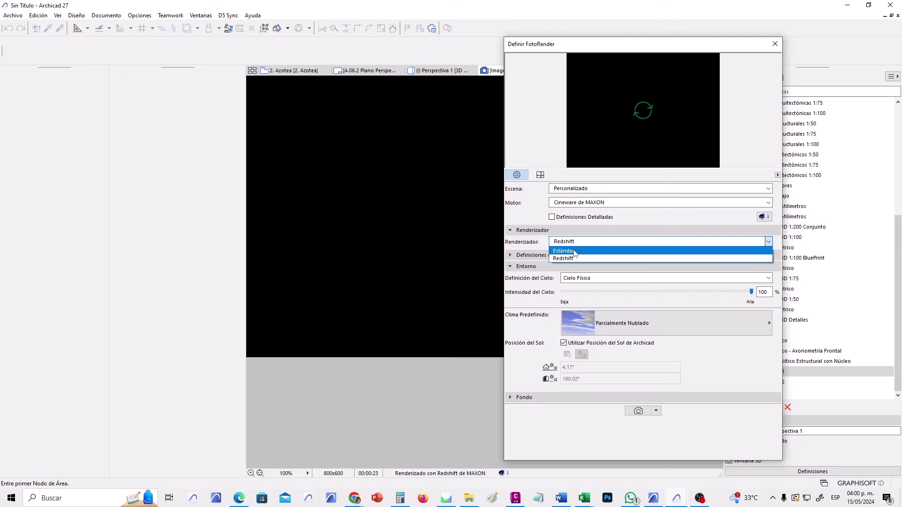
click(575, 251)
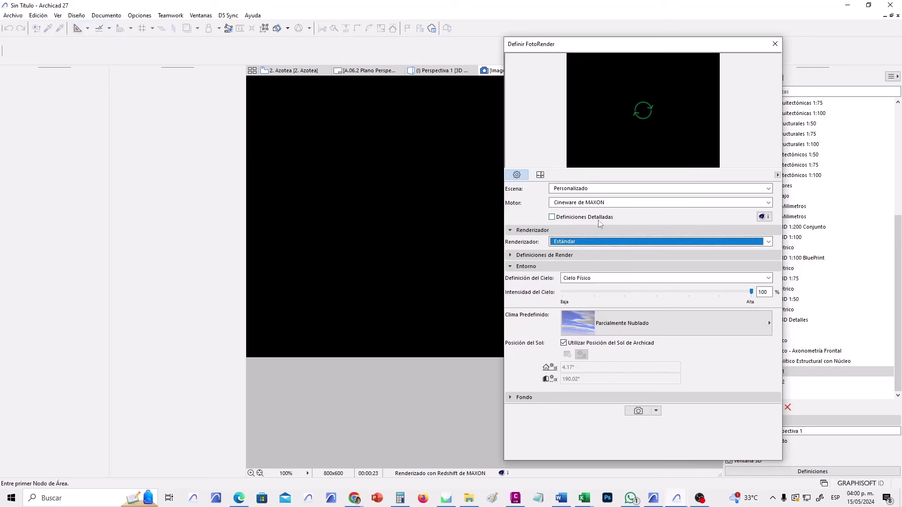
click(552, 217)
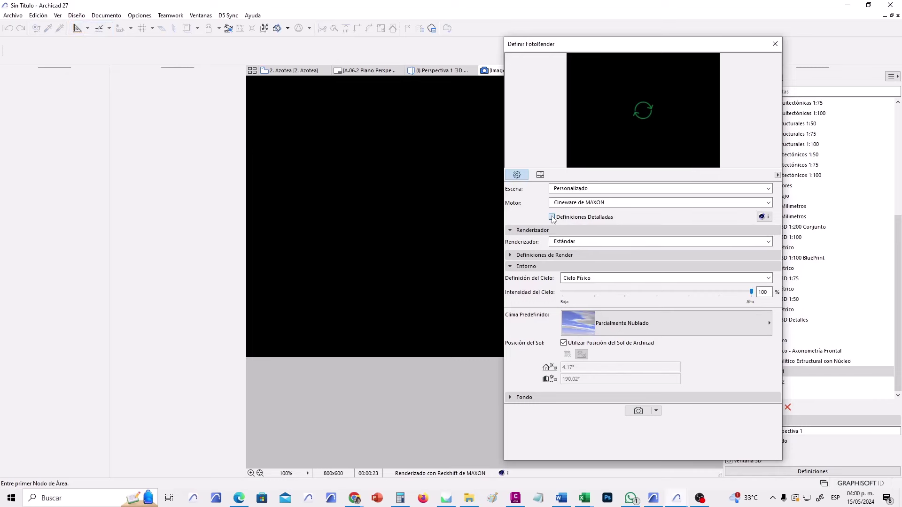
click(552, 217)
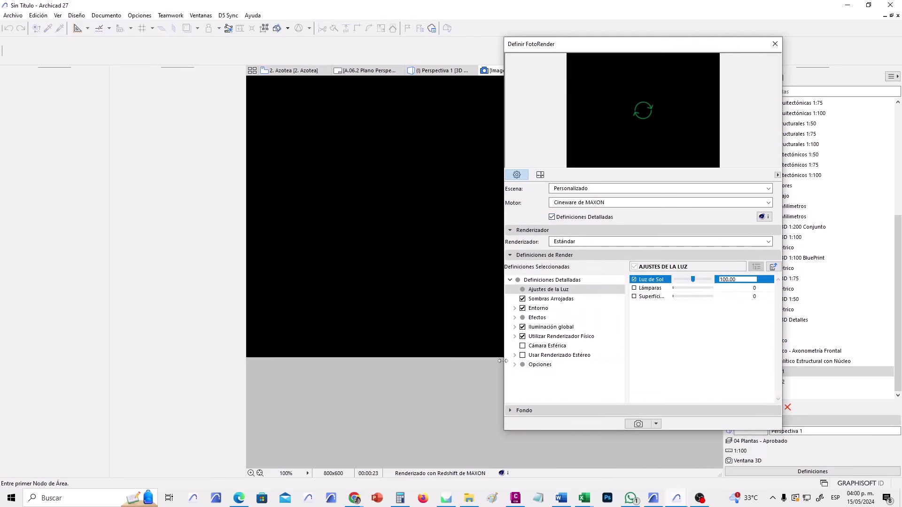
Uncheck the Hierba grass option under Opciones, resizing the settings window.
drag(503, 360, 227, 364)
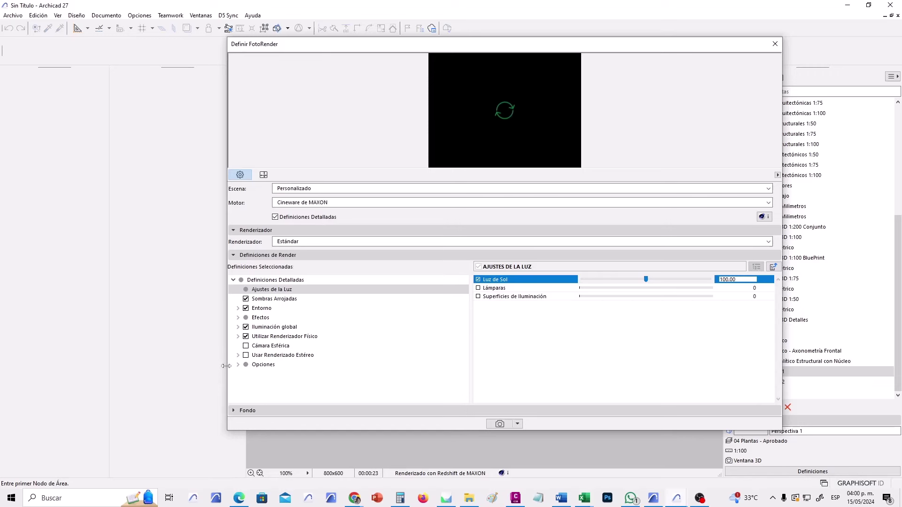
click(237, 366)
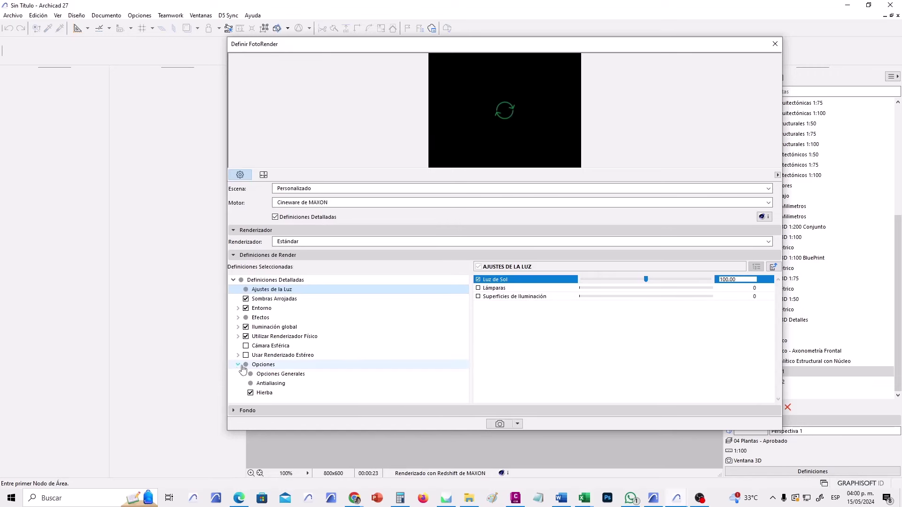
click(285, 396)
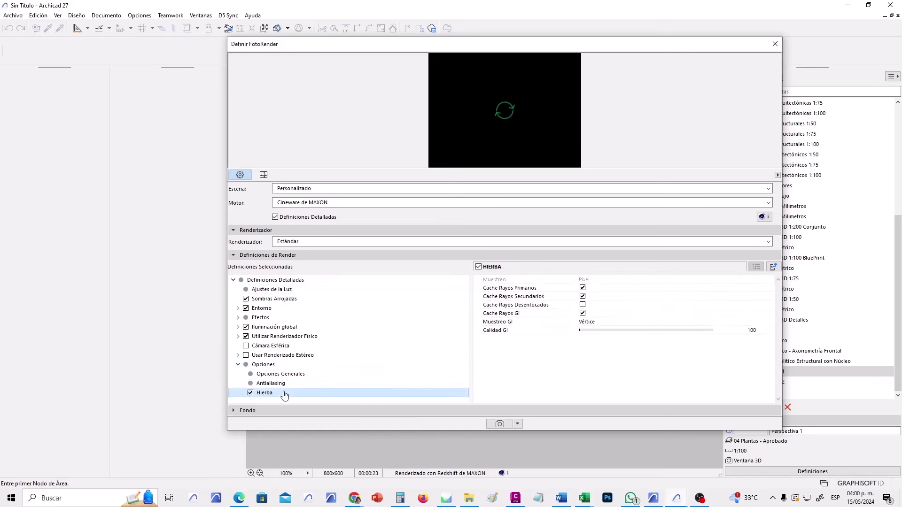
click(251, 393)
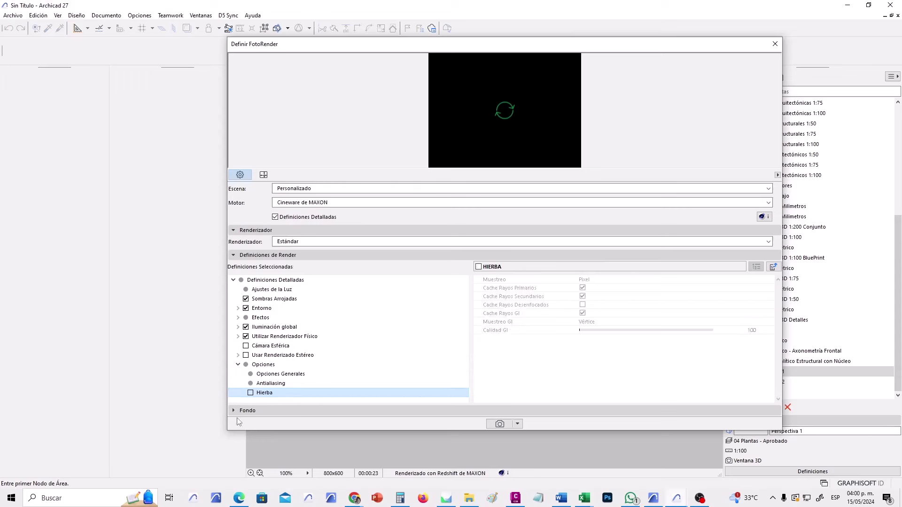
drag(226, 425, 440, 381)
Reapply the Exterior Diurna Media (Físico) scene from the scene manager.
click(545, 190)
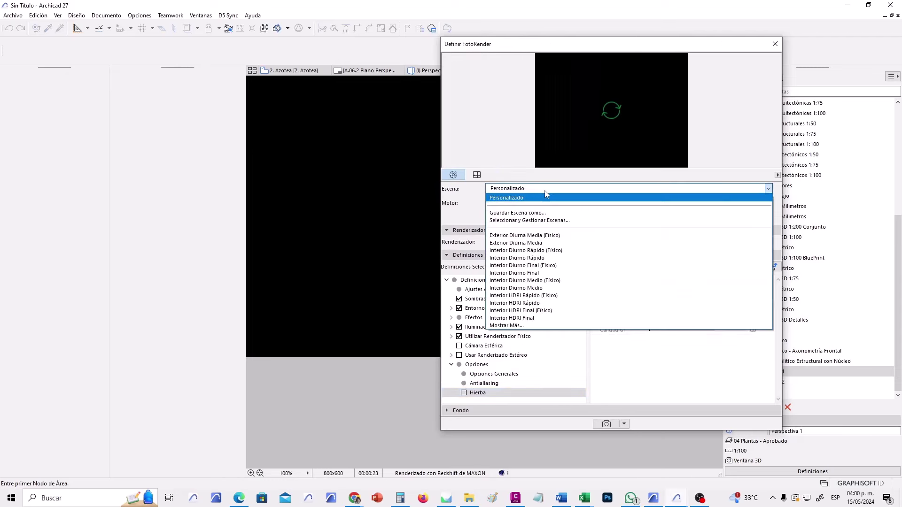
click(564, 220)
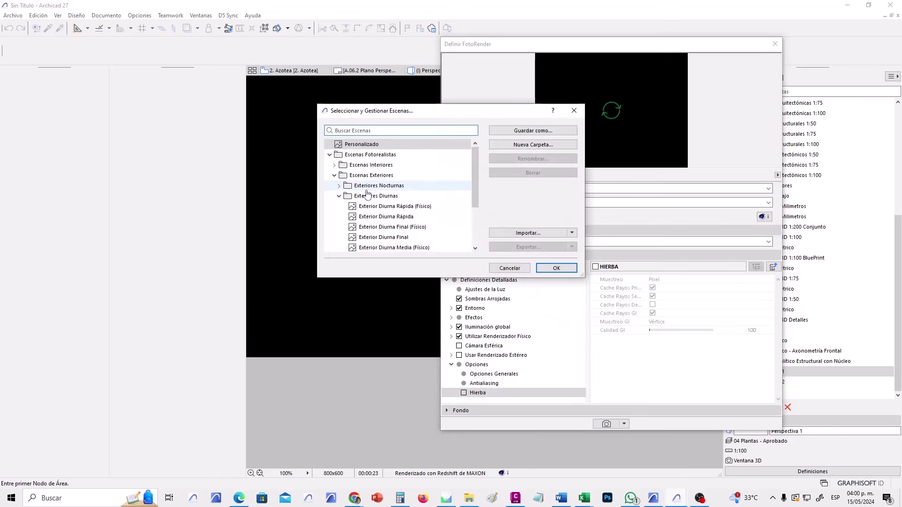
click(338, 196)
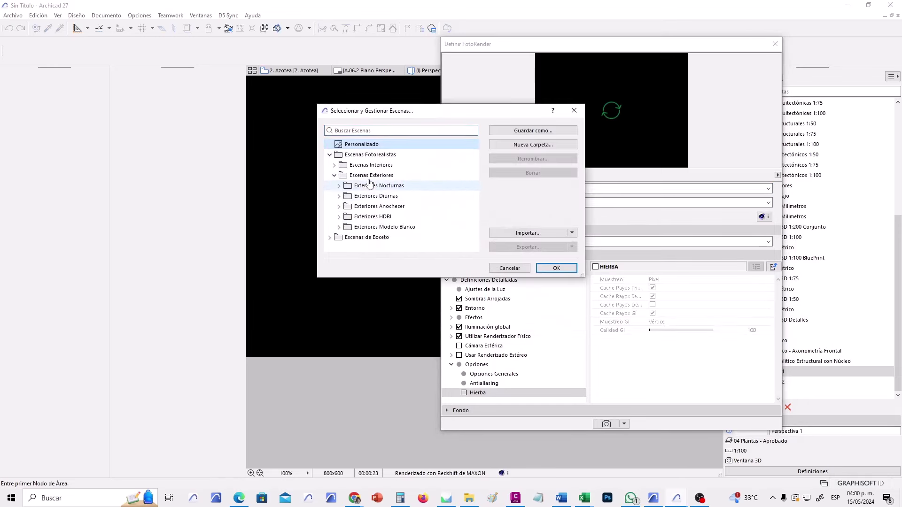
click(339, 195)
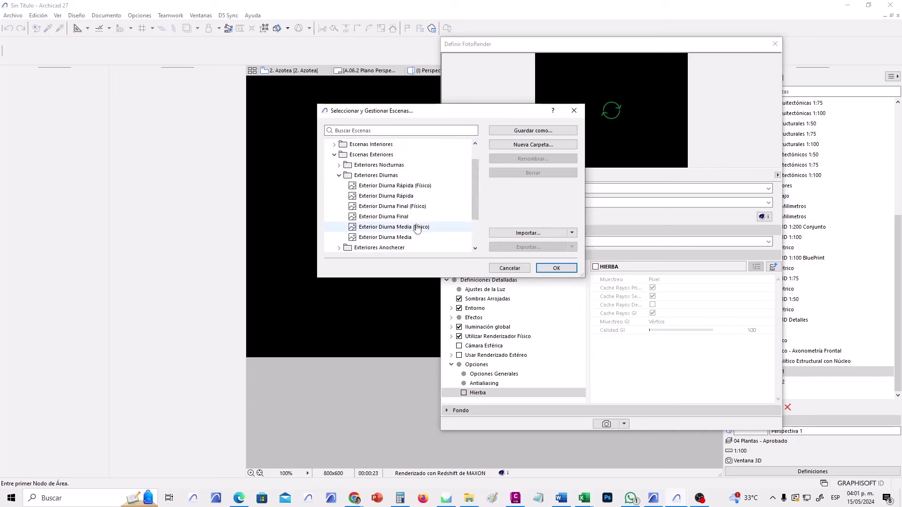
click(393, 228)
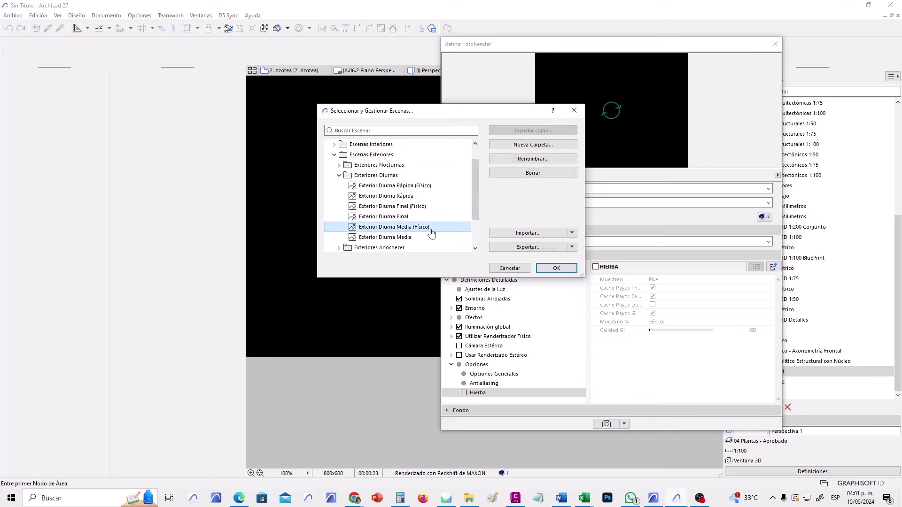
click(556, 269)
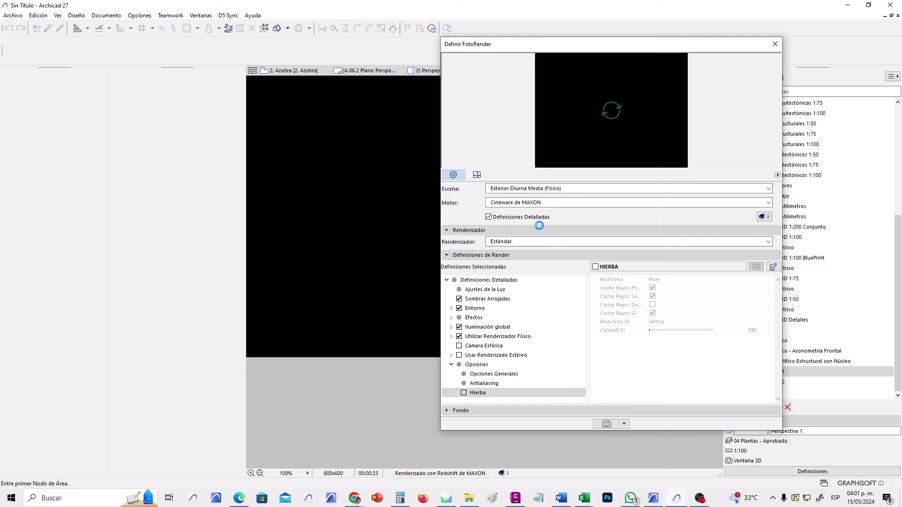
Turn Hierba off again under Opciones and switch back to basic render settings.
click(488, 217)
click(488, 217)
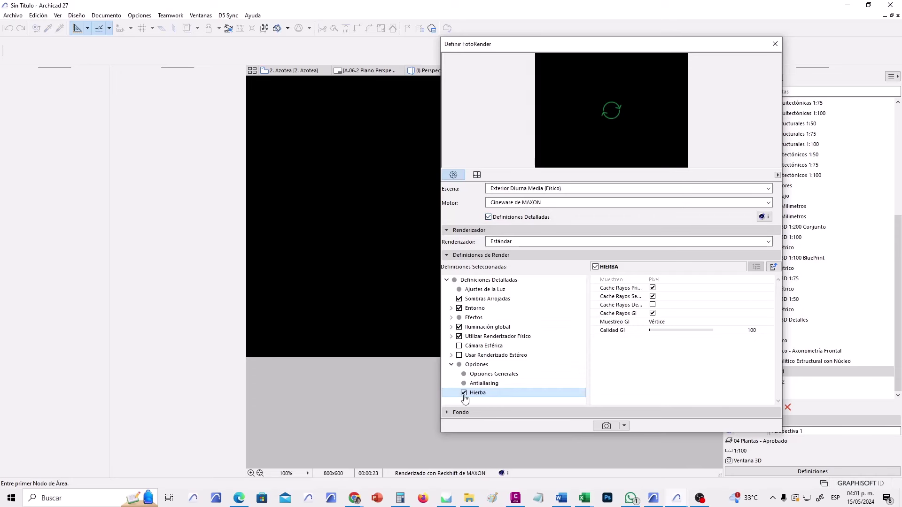
click(482, 365)
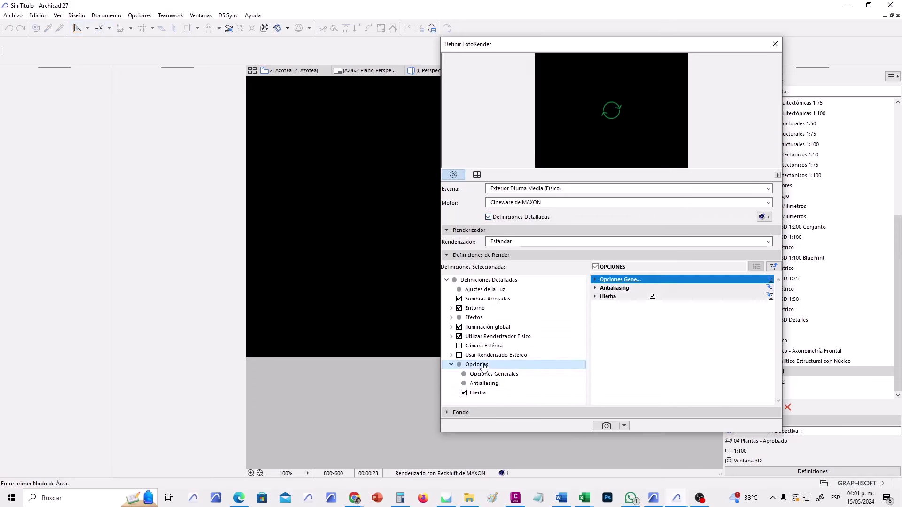
click(464, 394)
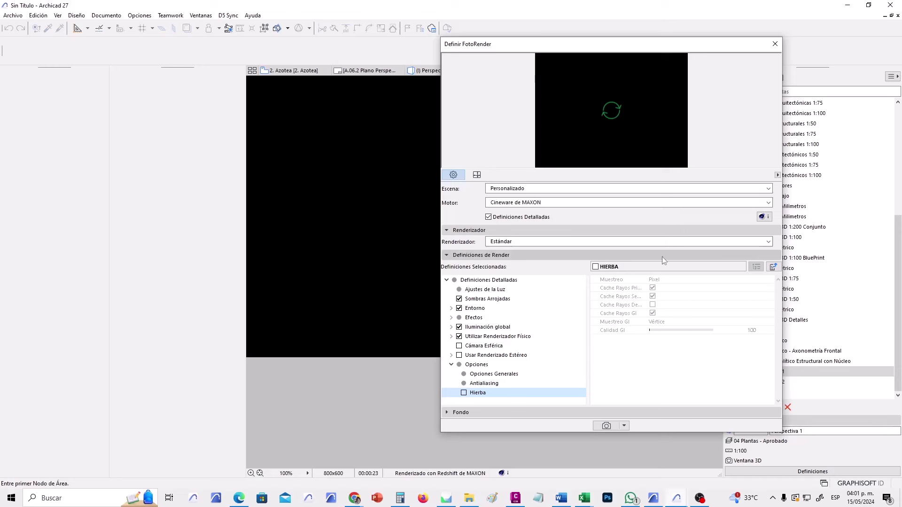
click(516, 218)
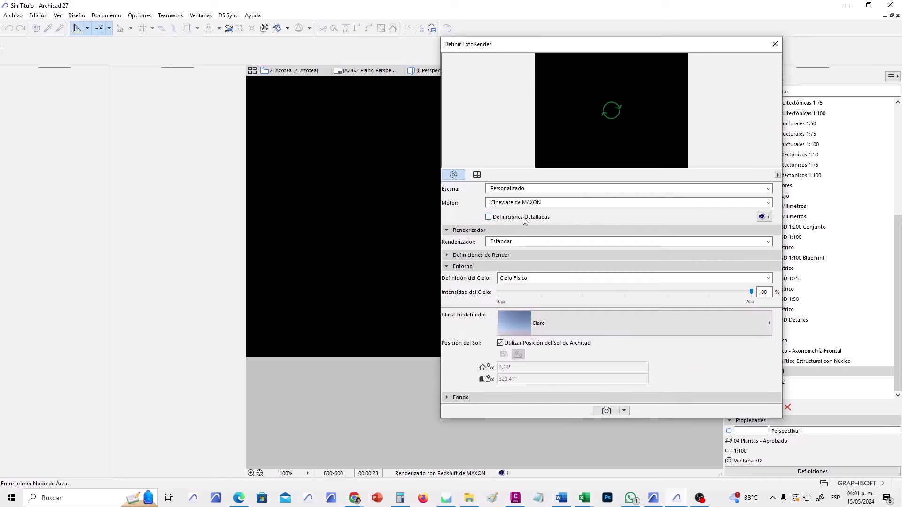
Switch the sky preset to Parcialmente Nublado and start a Cineware render of the chapel exterior.
click(563, 334)
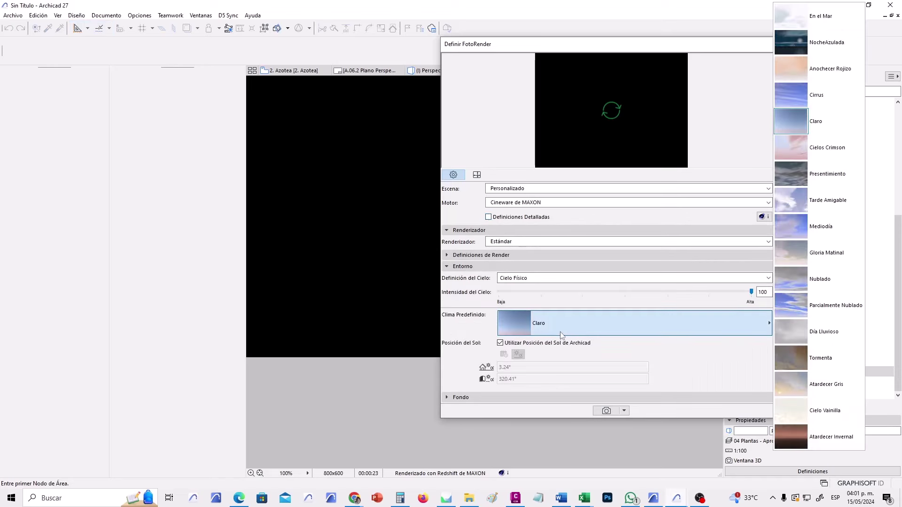
click(831, 305)
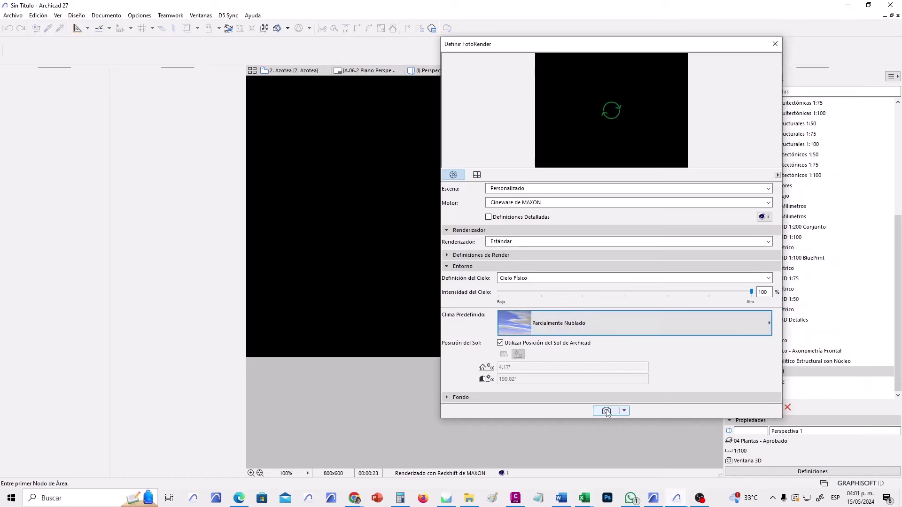
click(606, 412)
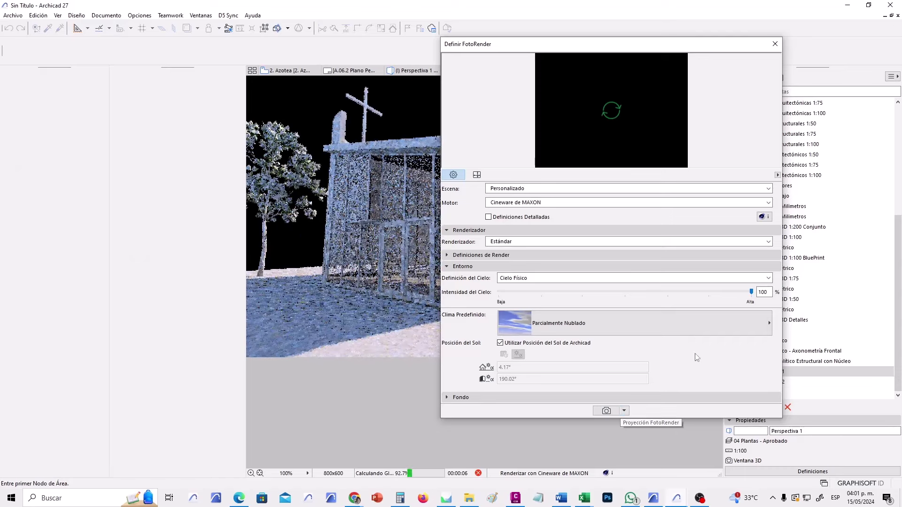
Move the Definir FotoRender dialog aside to inspect the Imagen2 render, then move it back.
drag(546, 58, 736, 58)
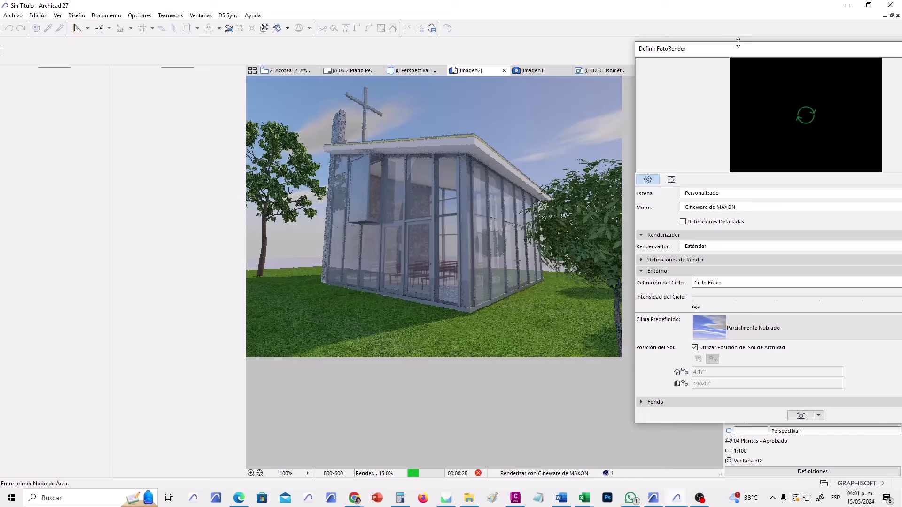
drag(724, 50, 637, 33)
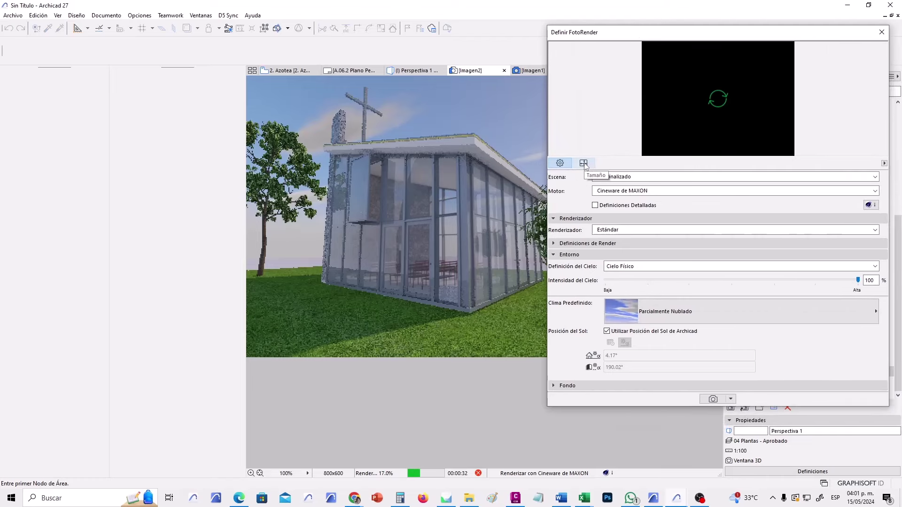
Set the render size to Imprimir Carta (792 × 612 px) and render the chapel again.
click(583, 163)
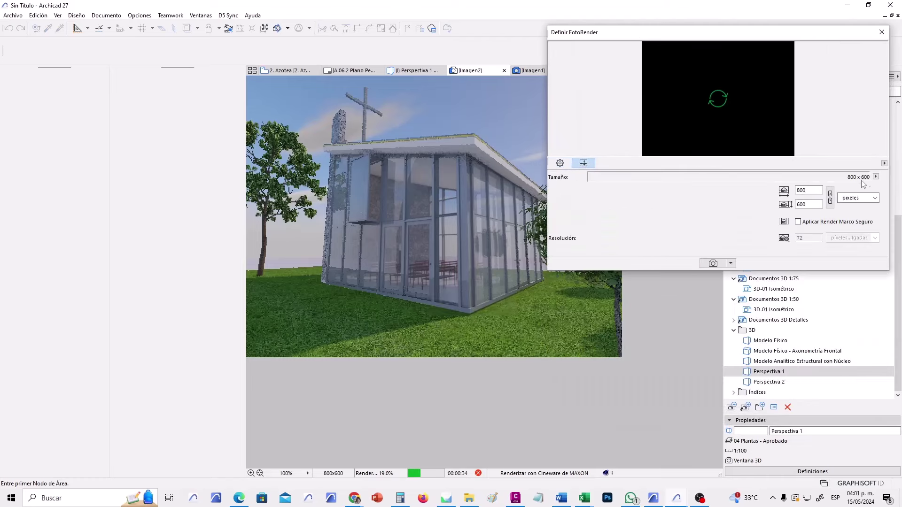
click(876, 178)
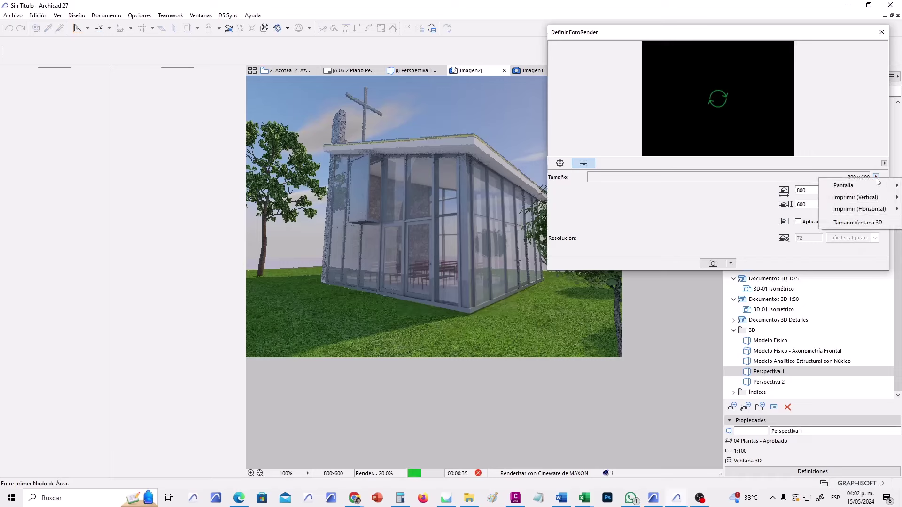
mouse_move(867, 189)
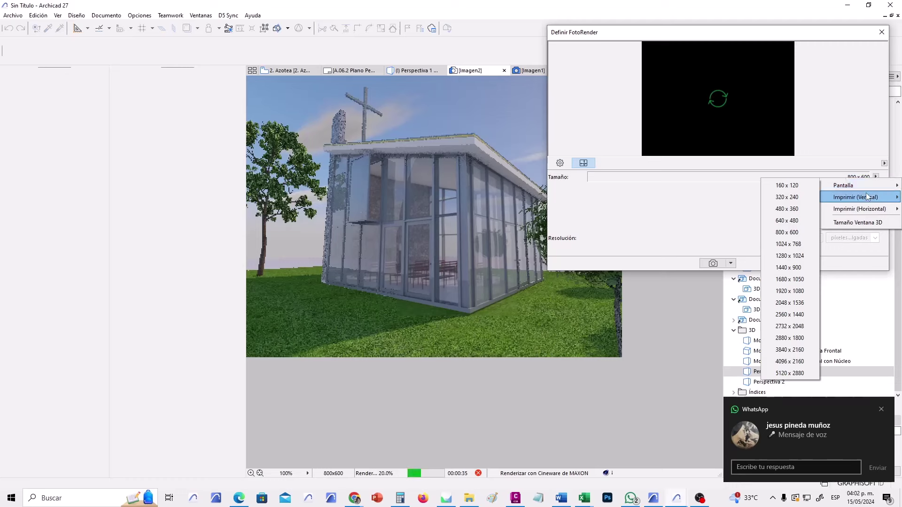
mouse_move(863, 213)
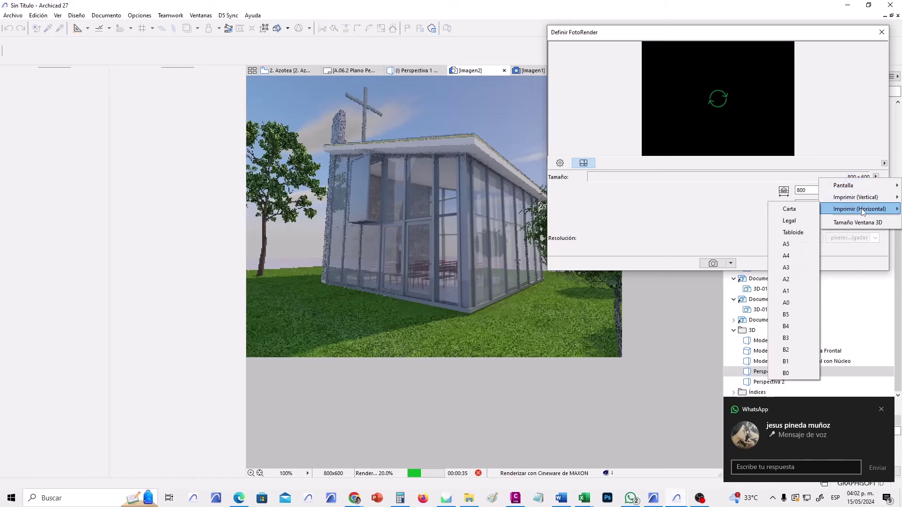
click(802, 209)
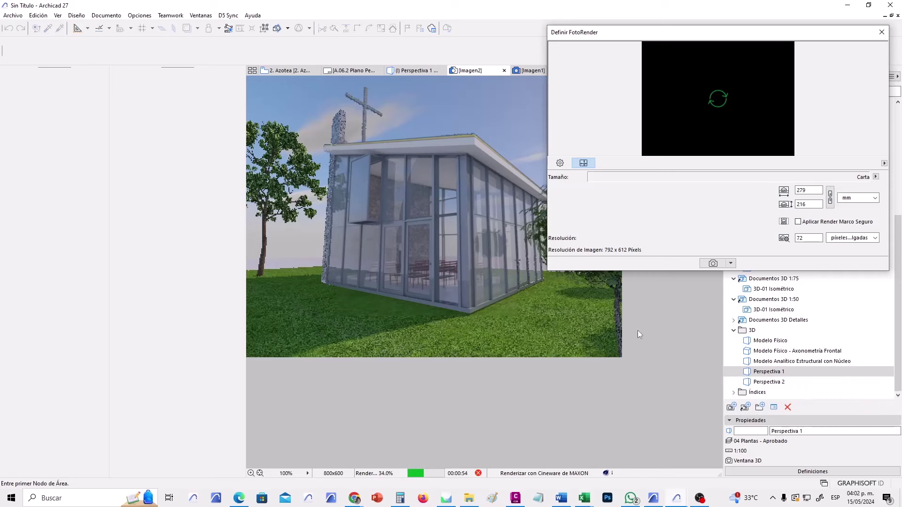
click(713, 263)
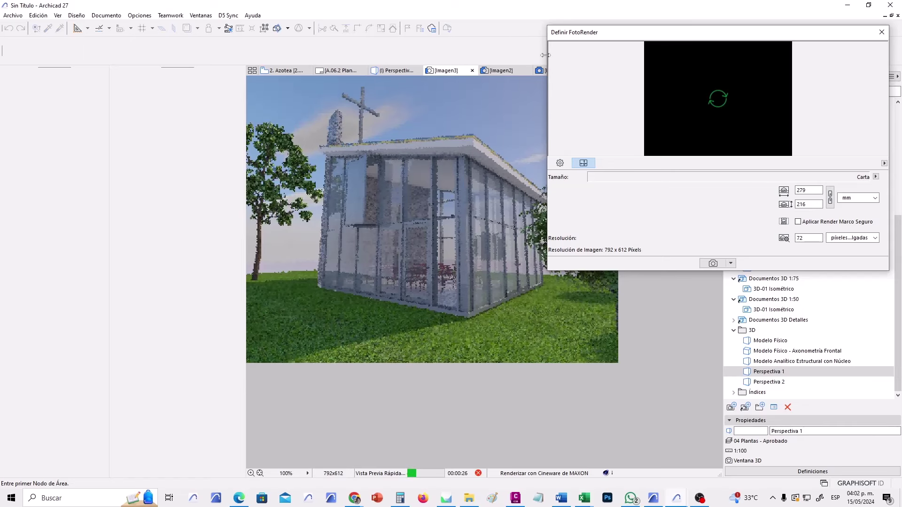
Narrow the render settings to uncover the image and select the Perspectiva 1 view.
drag(545, 55, 706, 65)
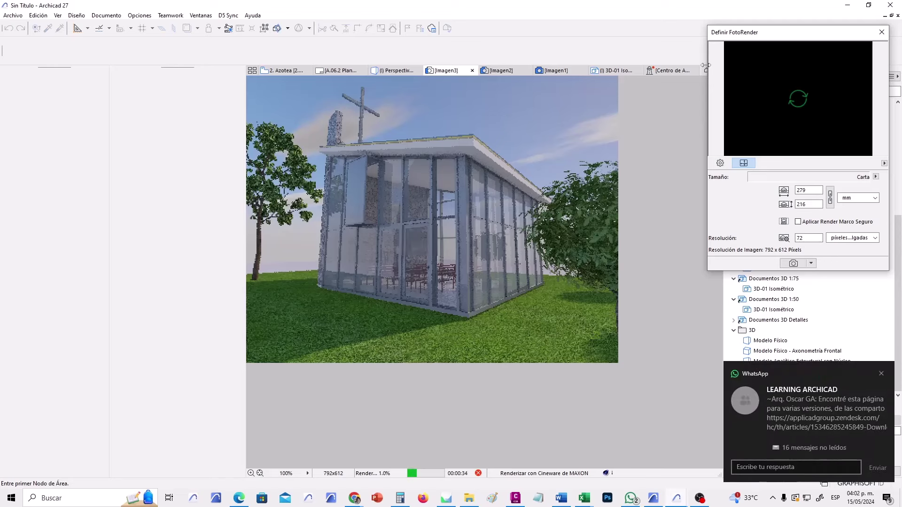
click(881, 374)
click(869, 371)
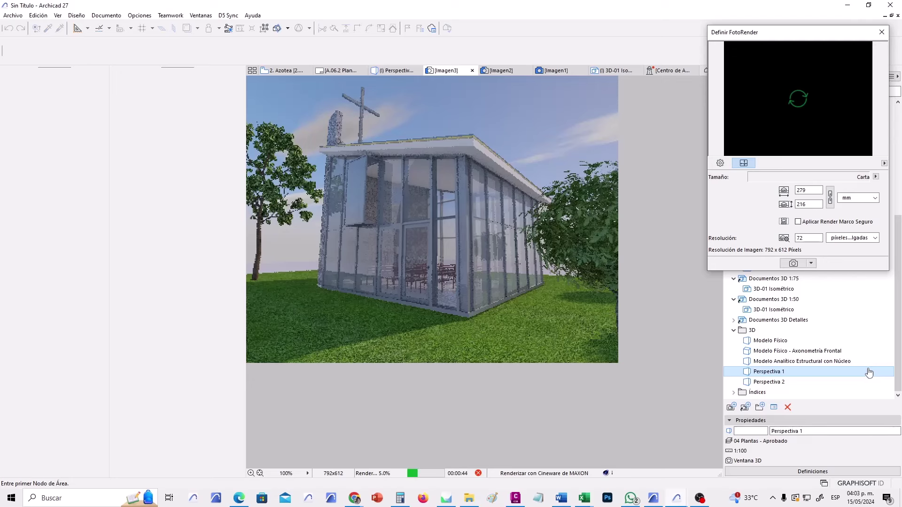
Compare the Imagen2 and Imagen3 chapel renders, then bring up the blank Imagen1 window.
click(516, 73)
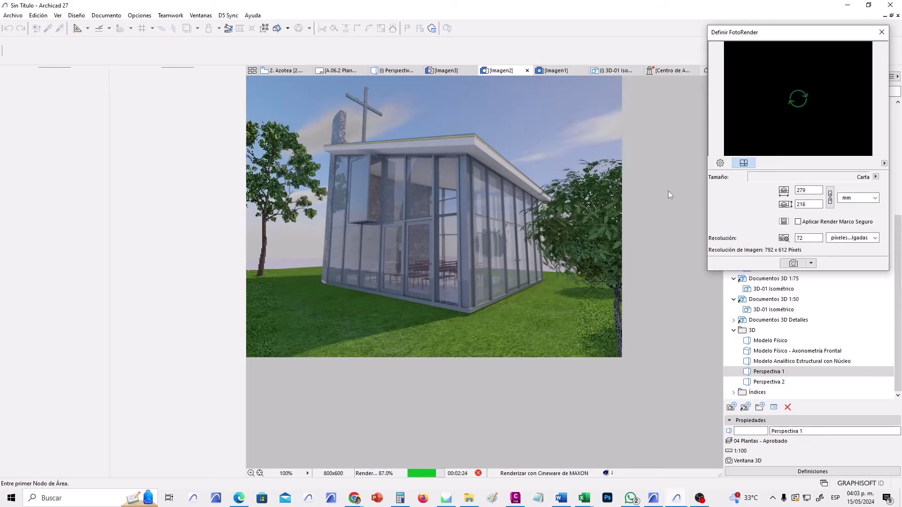
click(452, 72)
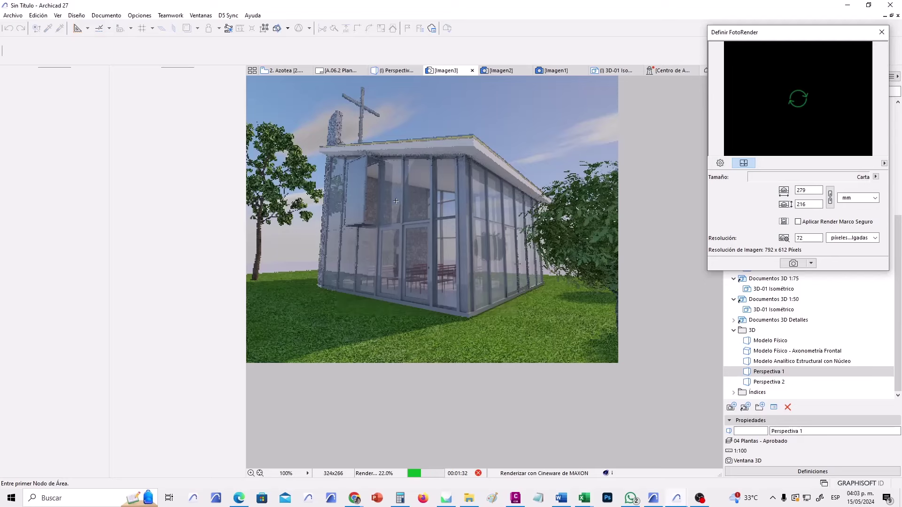
click(499, 70)
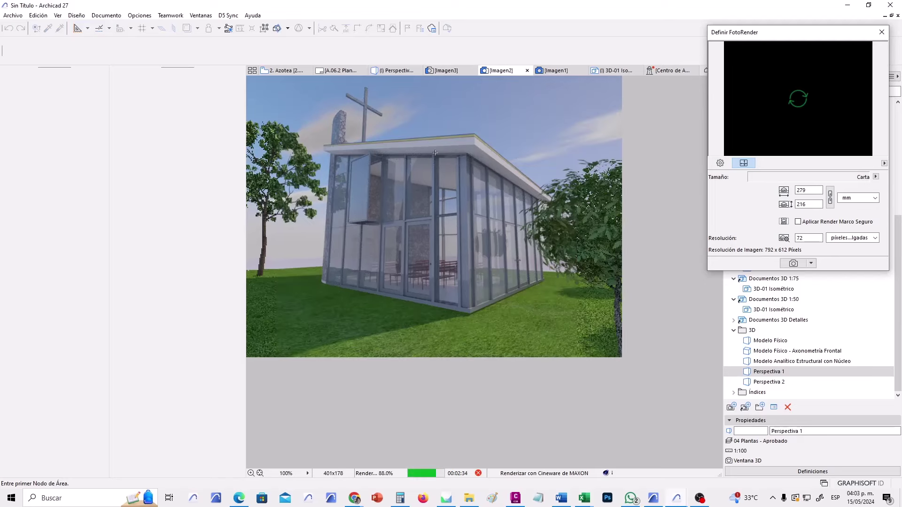
click(451, 71)
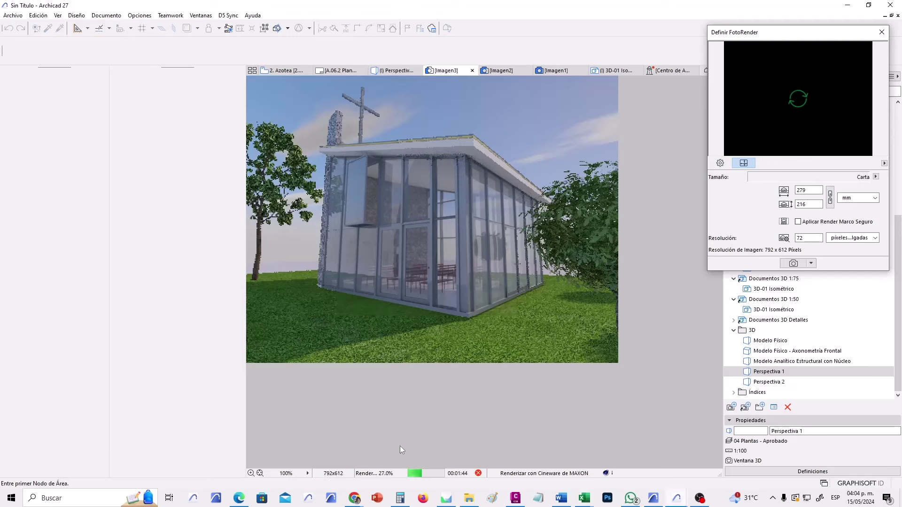
click(498, 71)
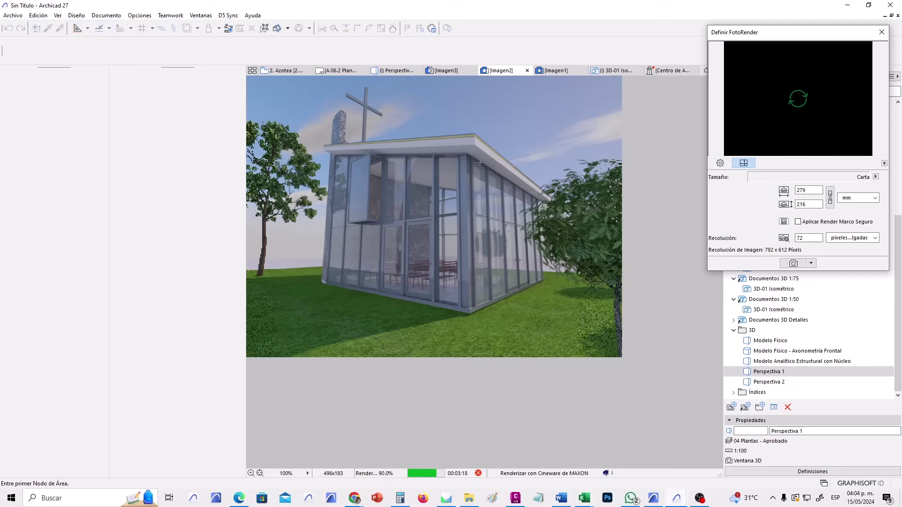
click(458, 68)
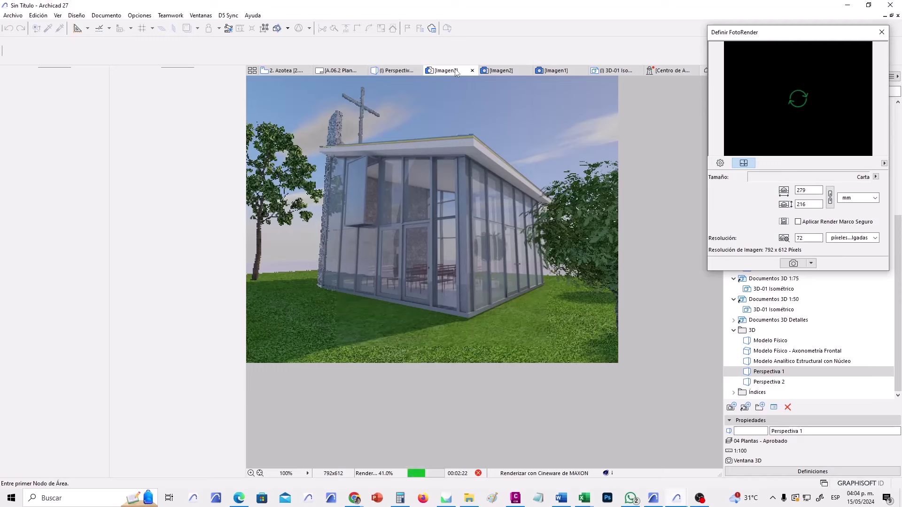
click(510, 75)
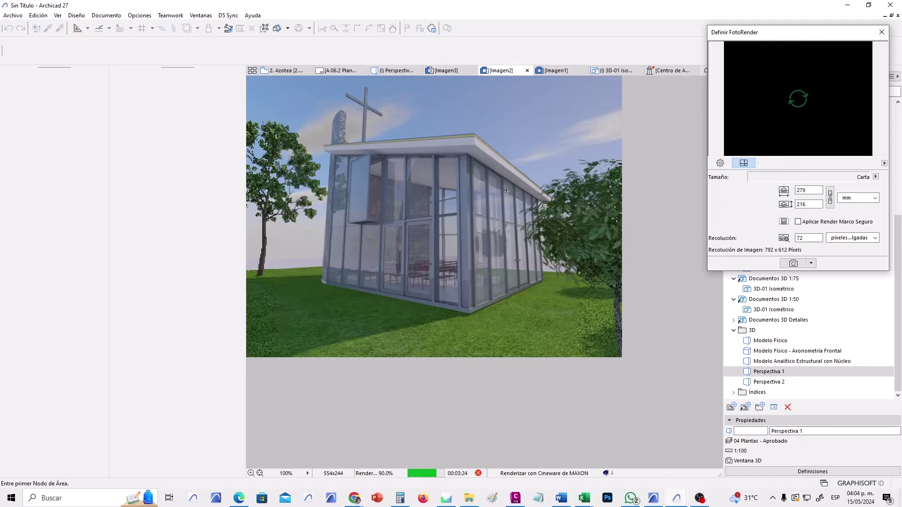
click(583, 74)
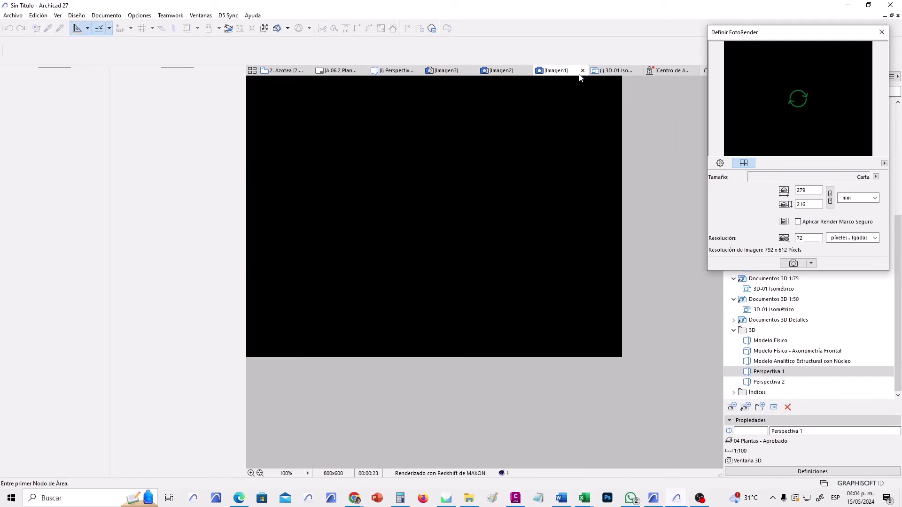
Close the empty Imagen1 render window, choosing No Guardar.
click(582, 71)
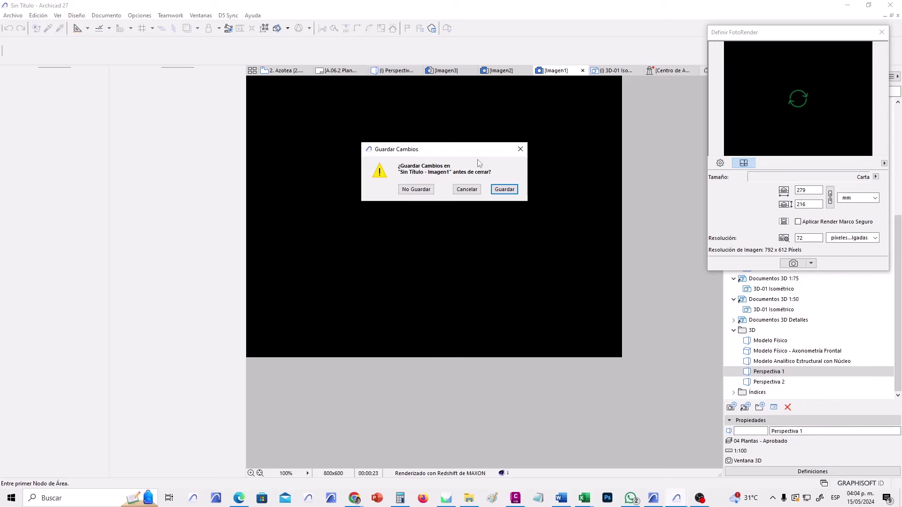
click(425, 189)
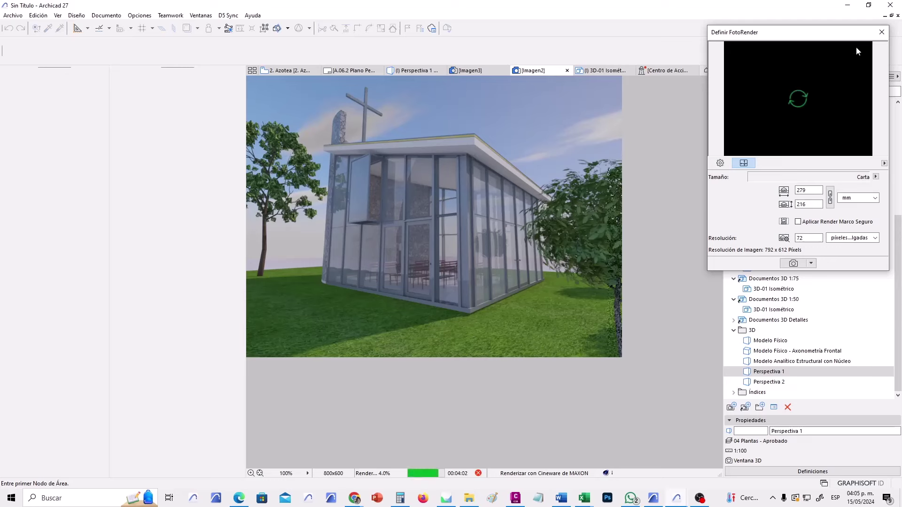
Close the Definir FotoRender palette and view the Imagen3 render, finished in 5 minutes 3 seconds.
click(880, 34)
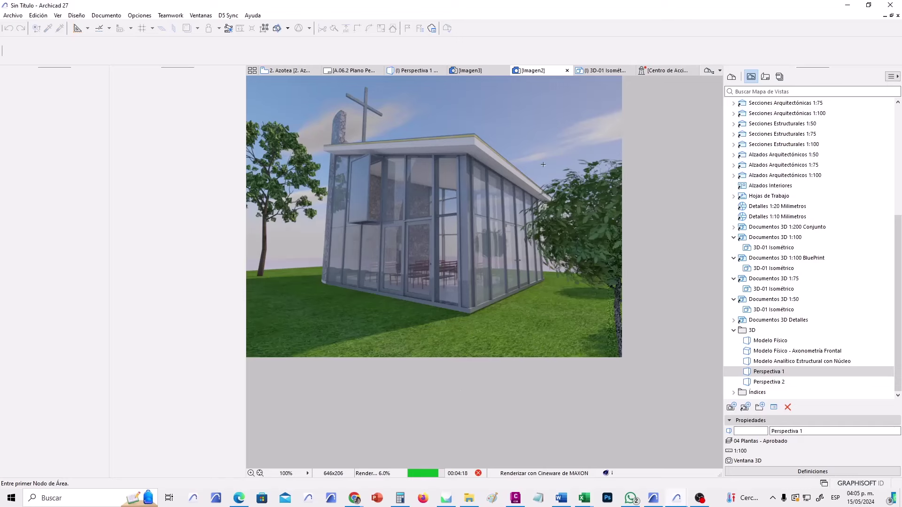
click(469, 72)
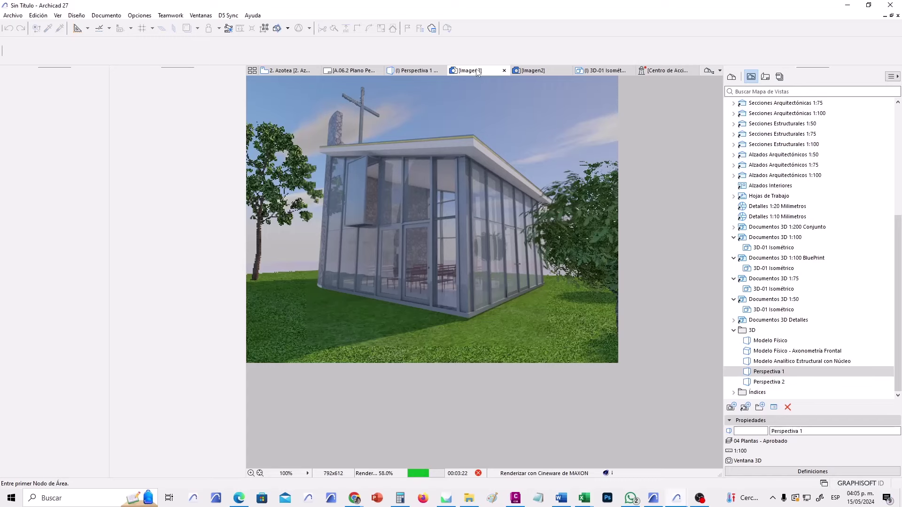
click(531, 72)
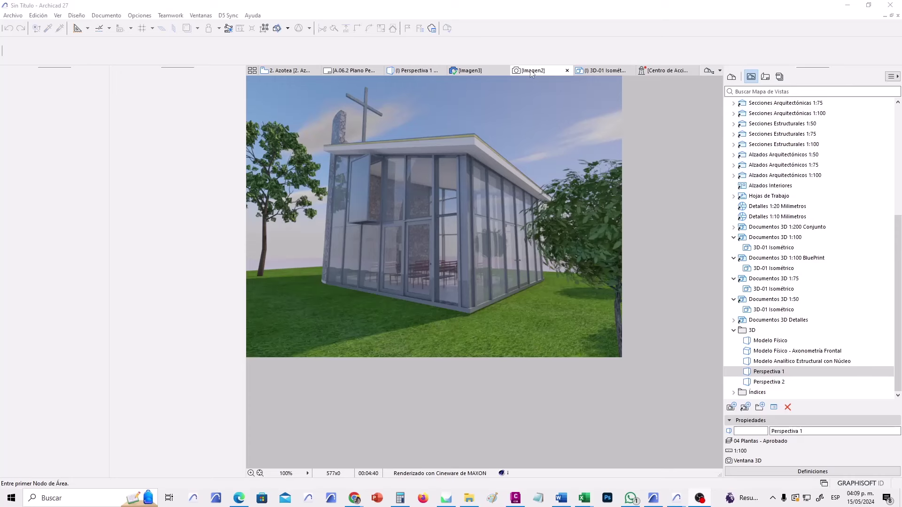
mouse_move(483, 75)
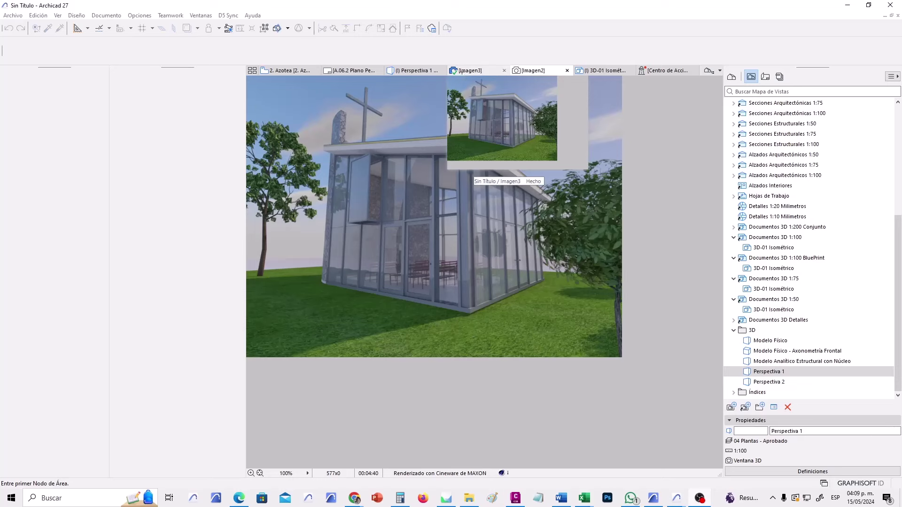
click(464, 72)
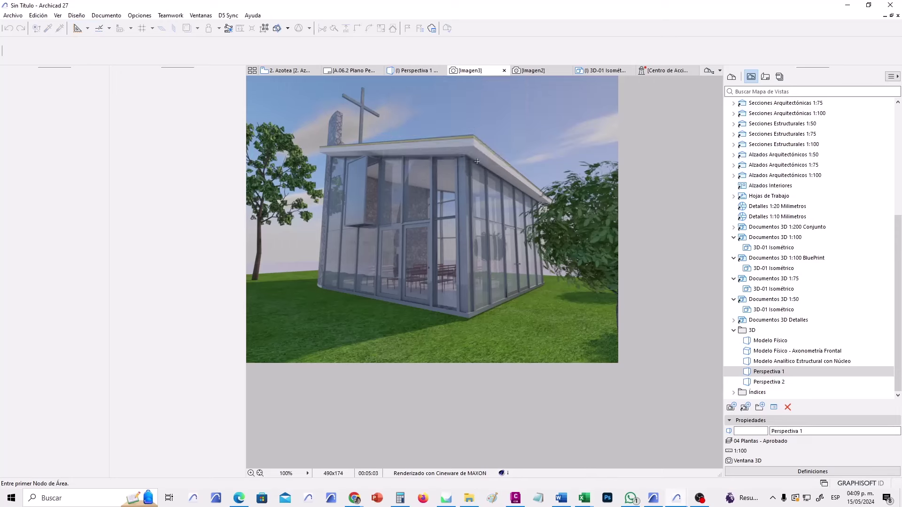
Save the Imagen3 render to Documents as the TIFF file Perspectiva 1.tiff.
right_click(470, 75)
key(Escape)
right_click(466, 111)
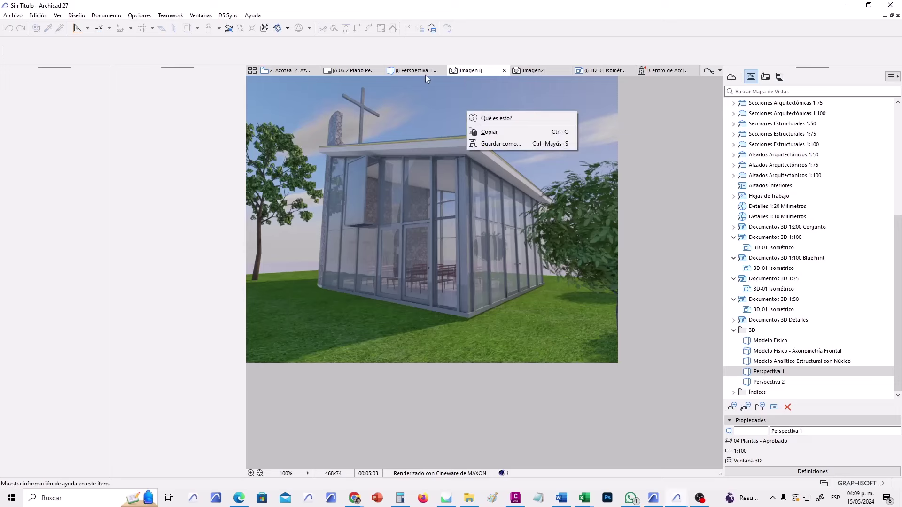
key(Escape)
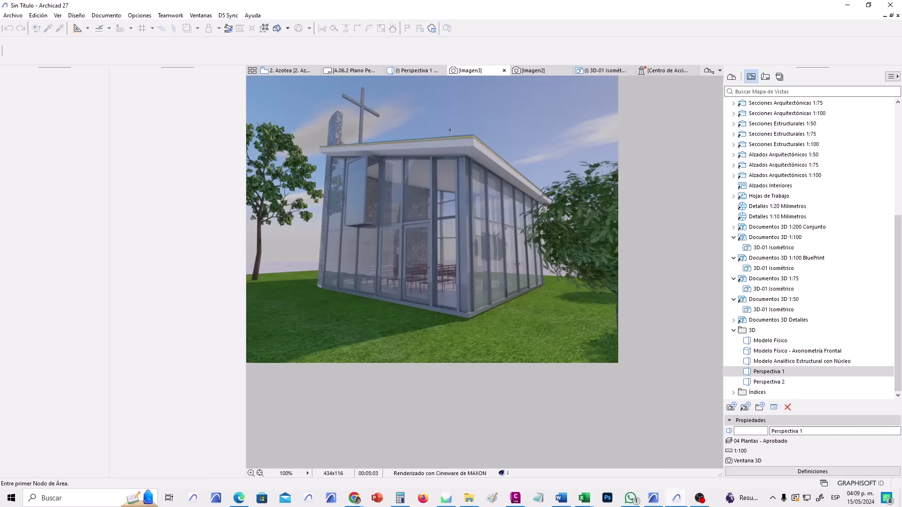
right_click(450, 120)
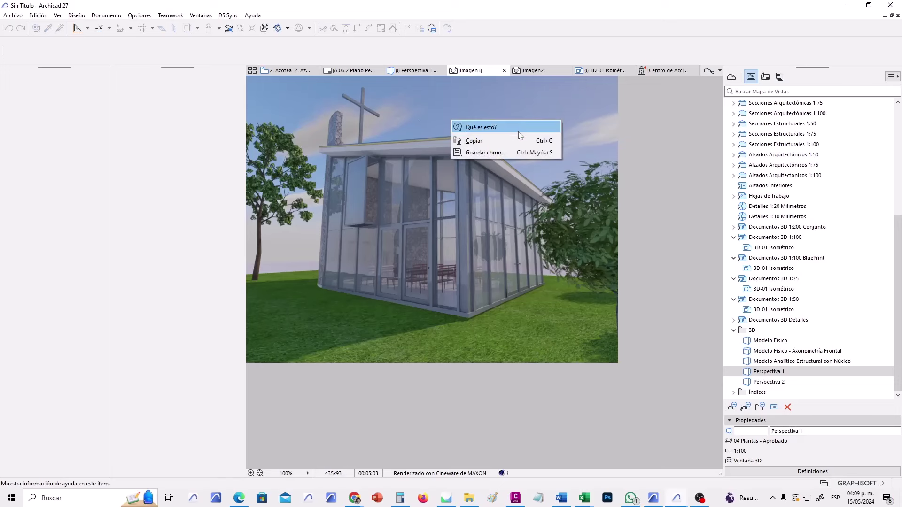
click(486, 152)
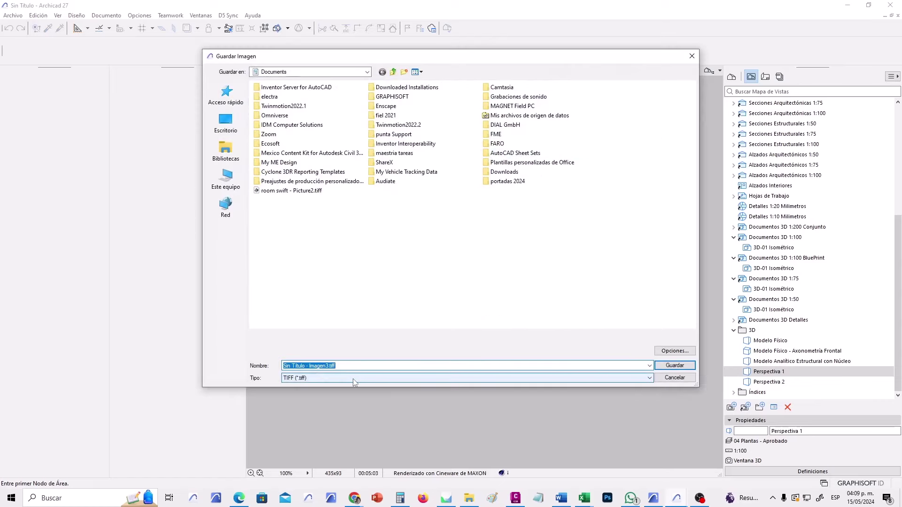
click(354, 379)
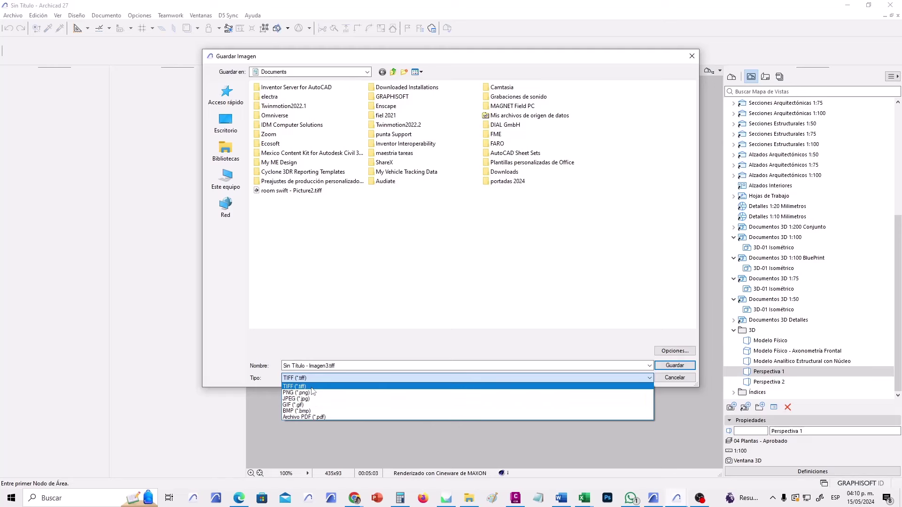
click(311, 386)
click(348, 366)
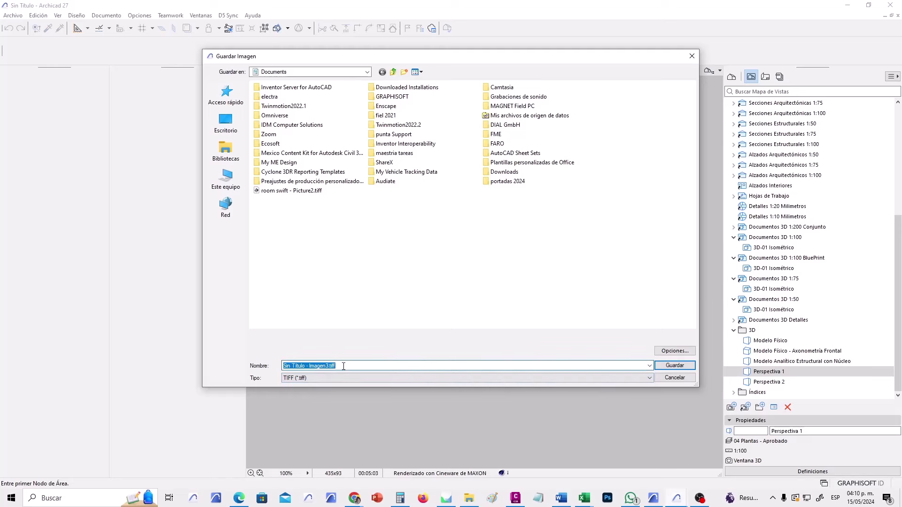
text(Persp)
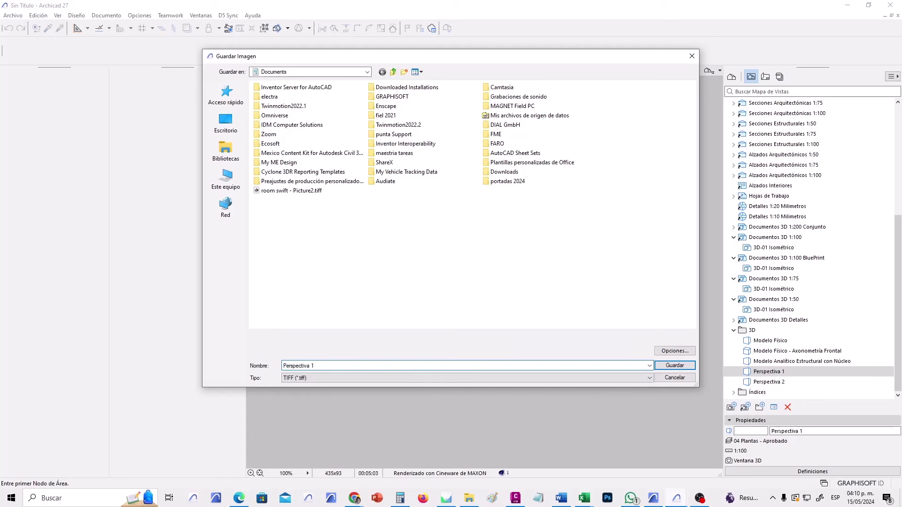
text(ectiva 1)
click(663, 364)
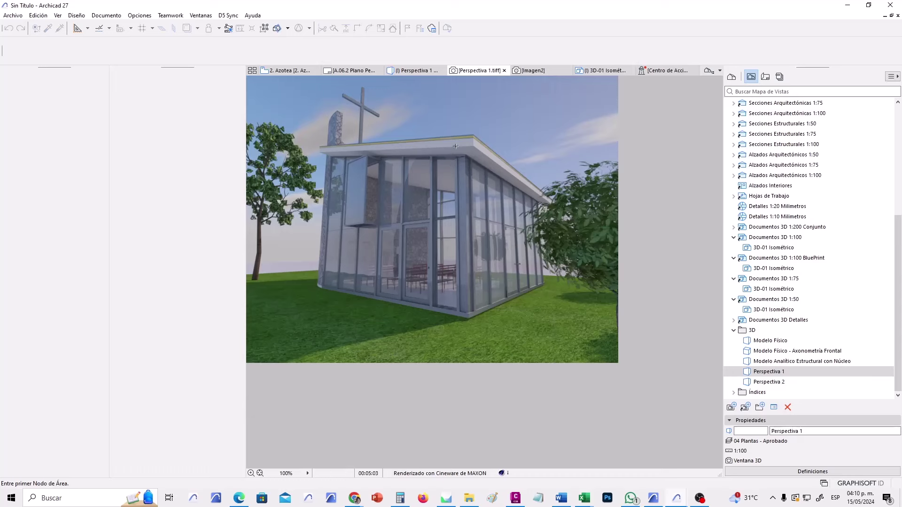
Copy the saved render image and open the A.07.1 Renders layout.
right_click(431, 141)
click(475, 164)
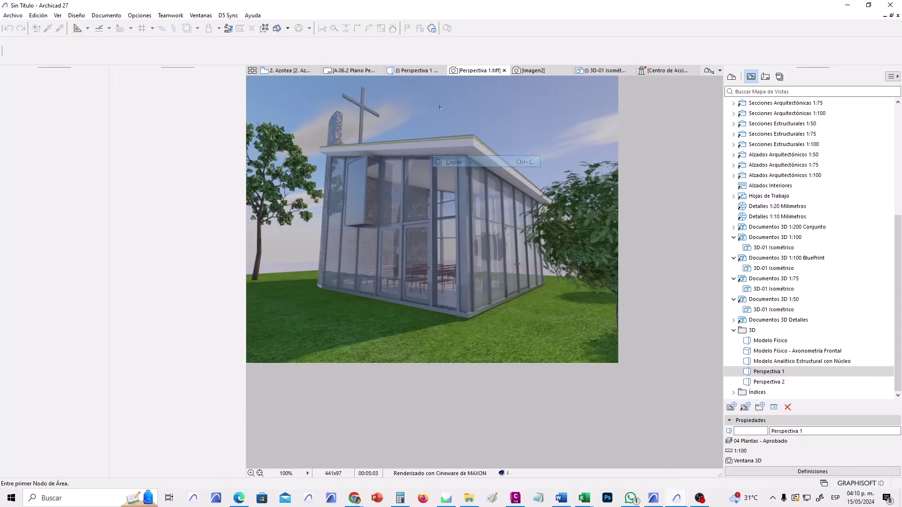
mouse_move(361, 74)
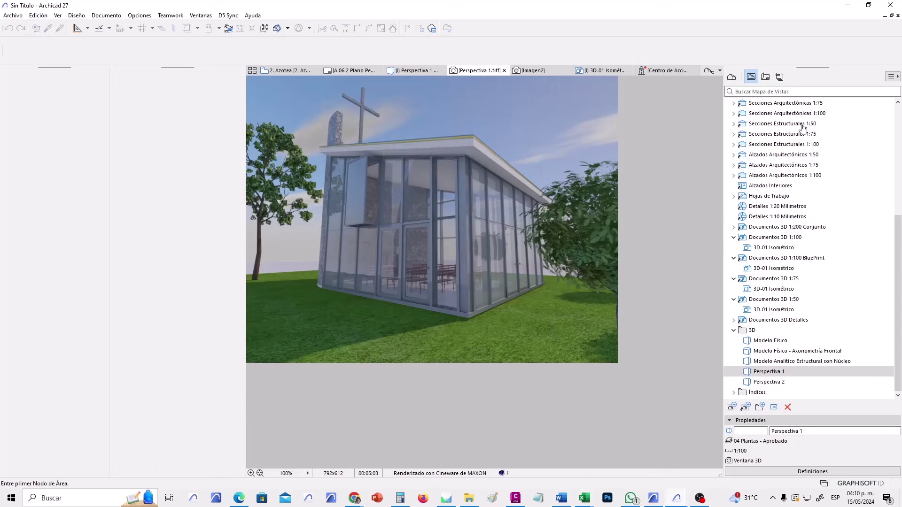
click(766, 78)
double_click(771, 257)
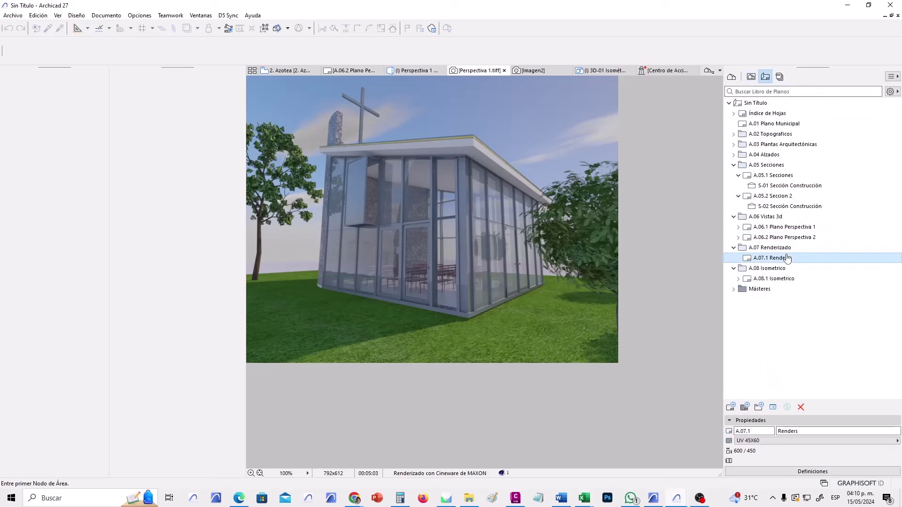
Paste the render onto the sheet, move it to the top-left, and switch to the View Map.
right_click(386, 262)
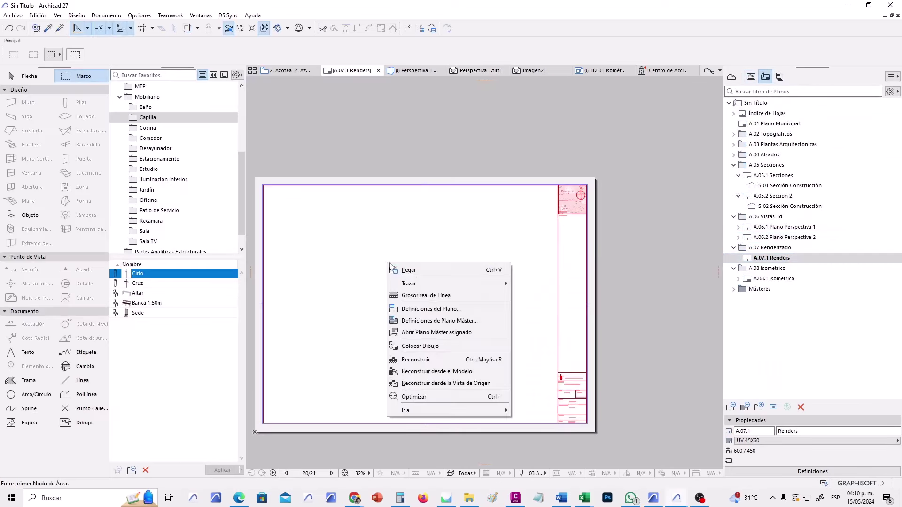
click(417, 268)
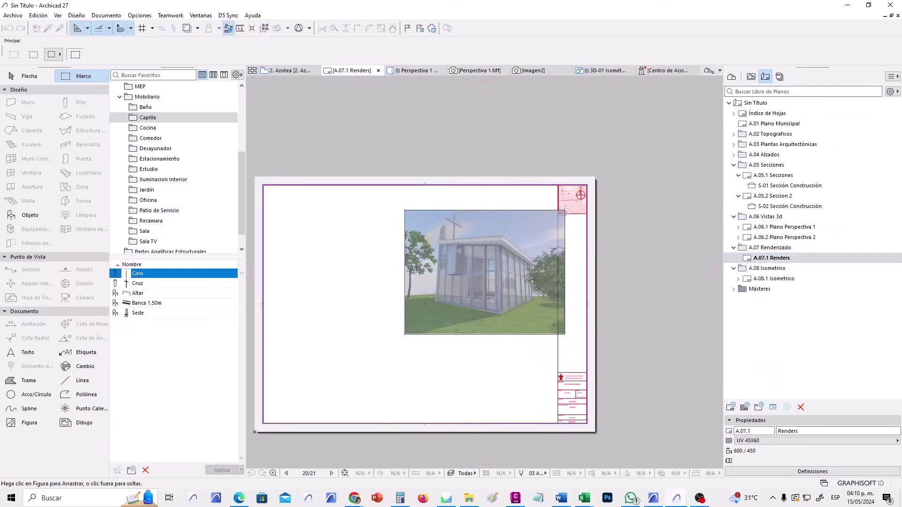
click(466, 285)
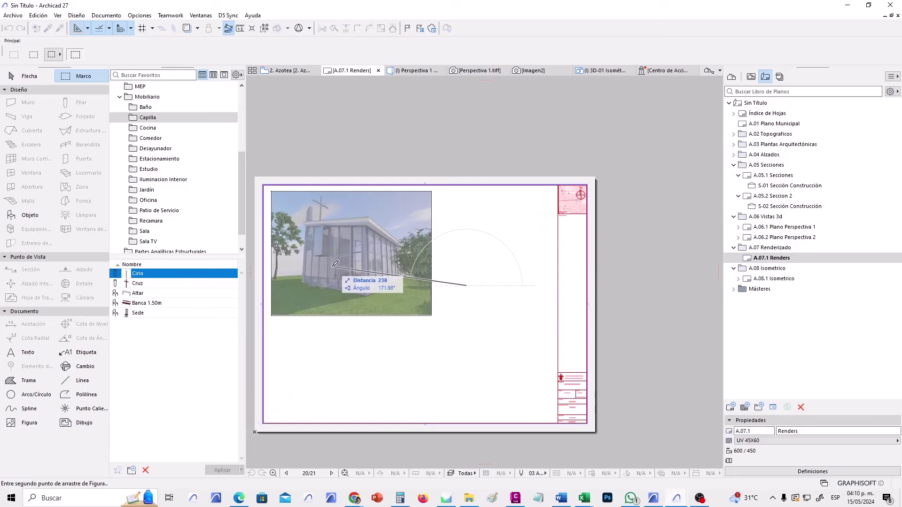
click(330, 263)
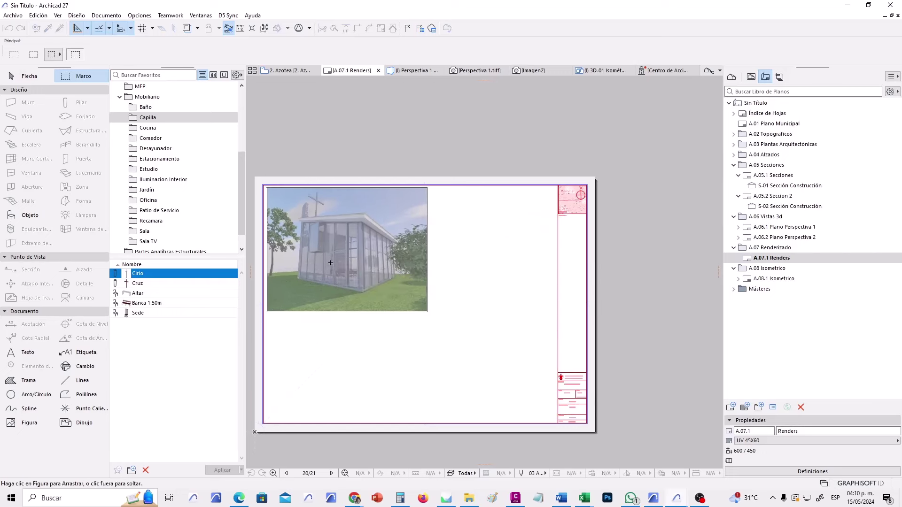
click(511, 245)
scroll(372, 317, up, 2)
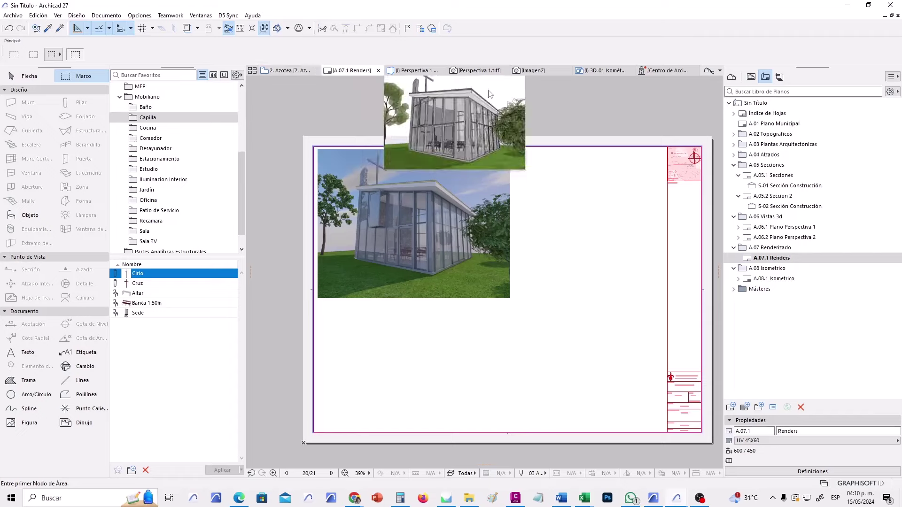
click(751, 77)
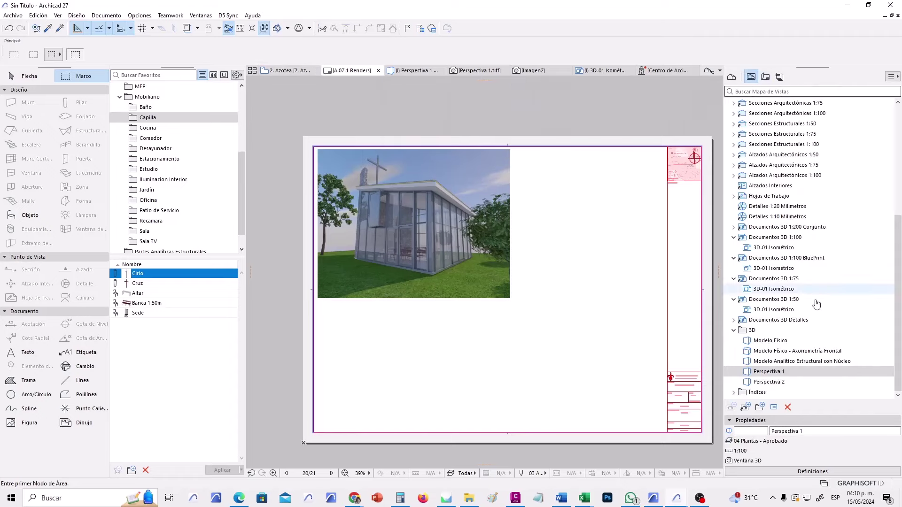
Open the Perspectiva 2 interior view and set its PhotoRendering size to Carta.
double_click(779, 383)
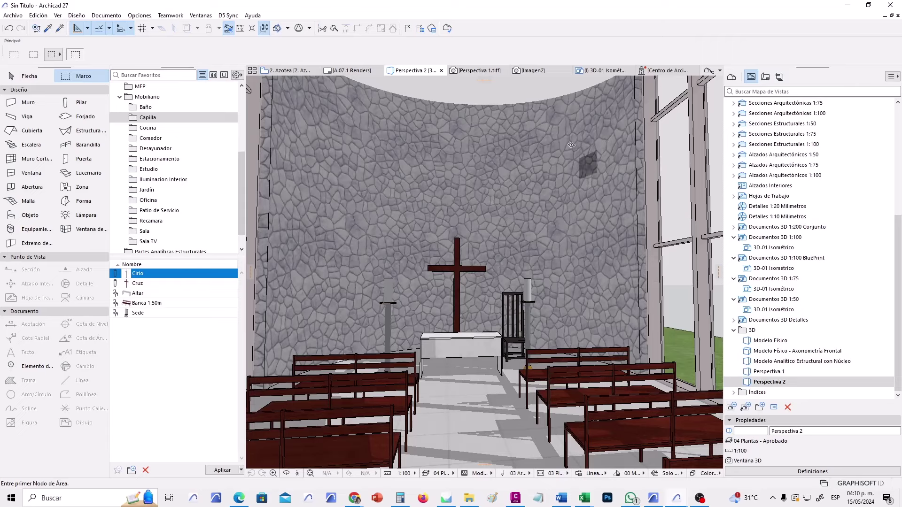
click(105, 15)
mouse_move(176, 195)
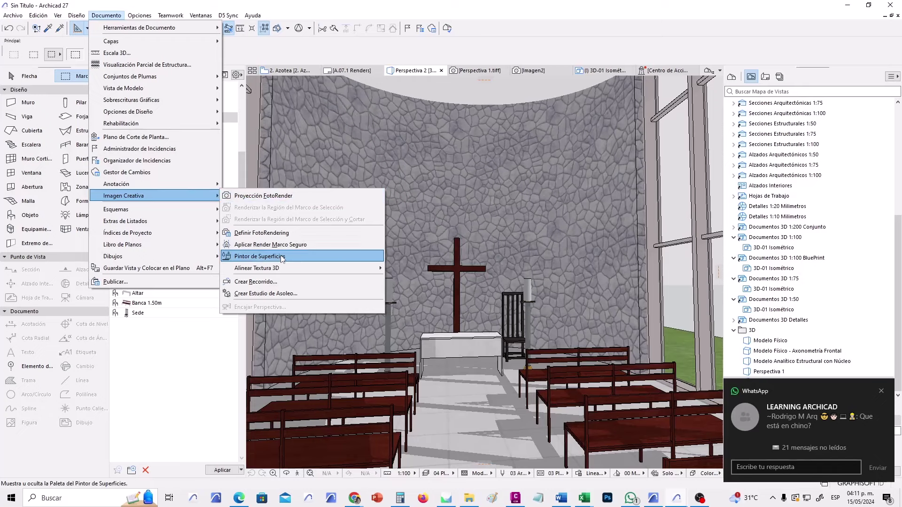
click(278, 233)
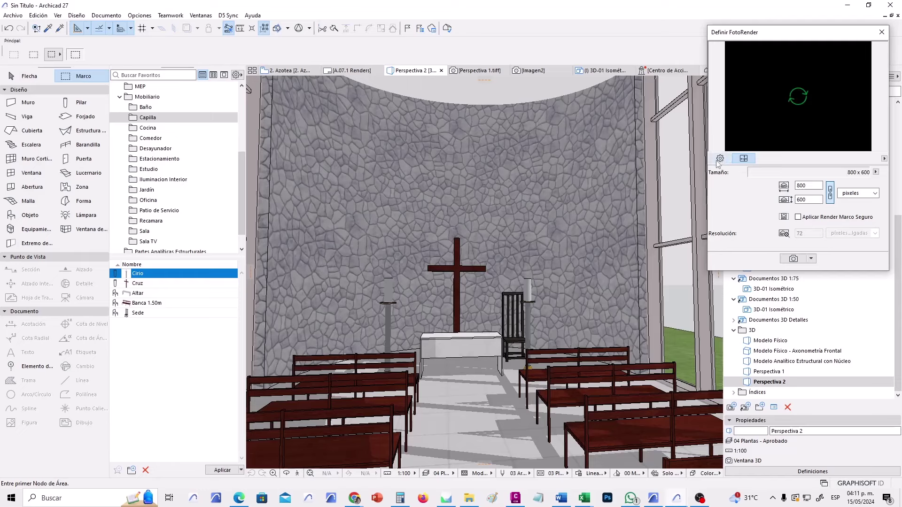
click(876, 173)
mouse_move(854, 207)
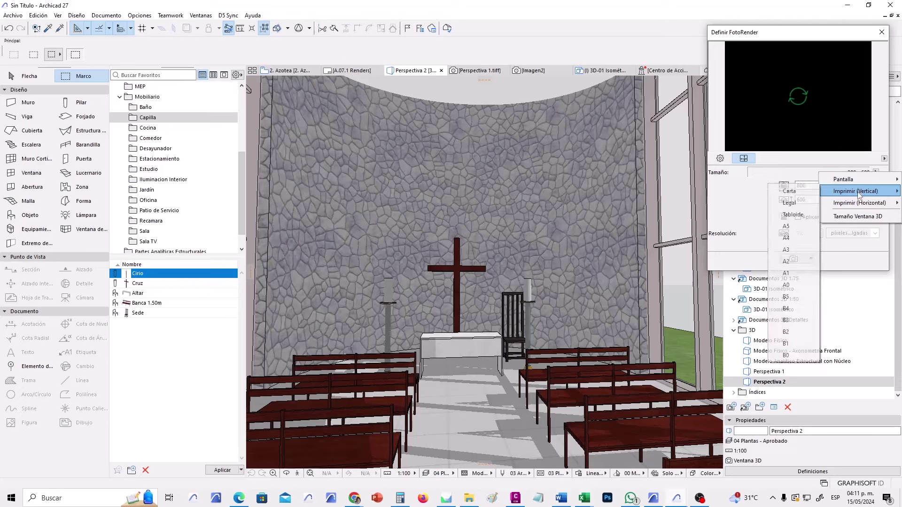
click(788, 190)
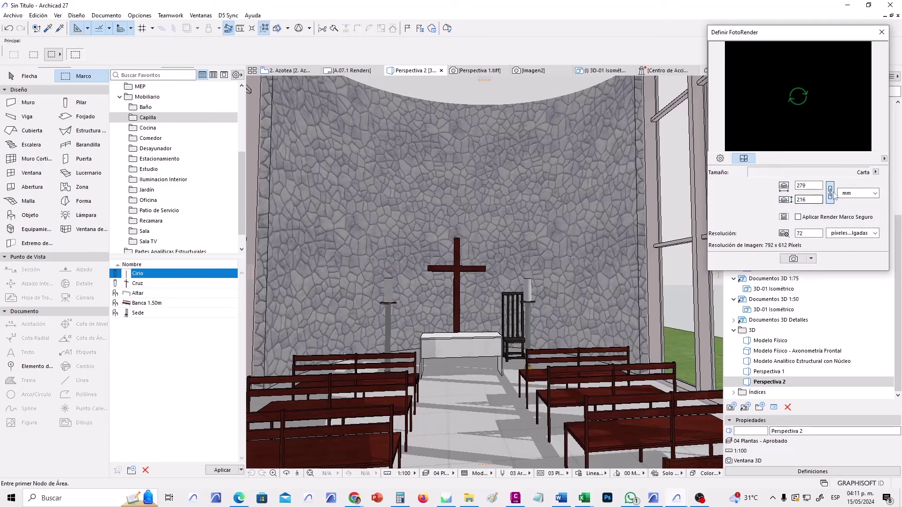
Apply the Interior Diurno Medio (Físico) render scene from the scene manager.
click(720, 159)
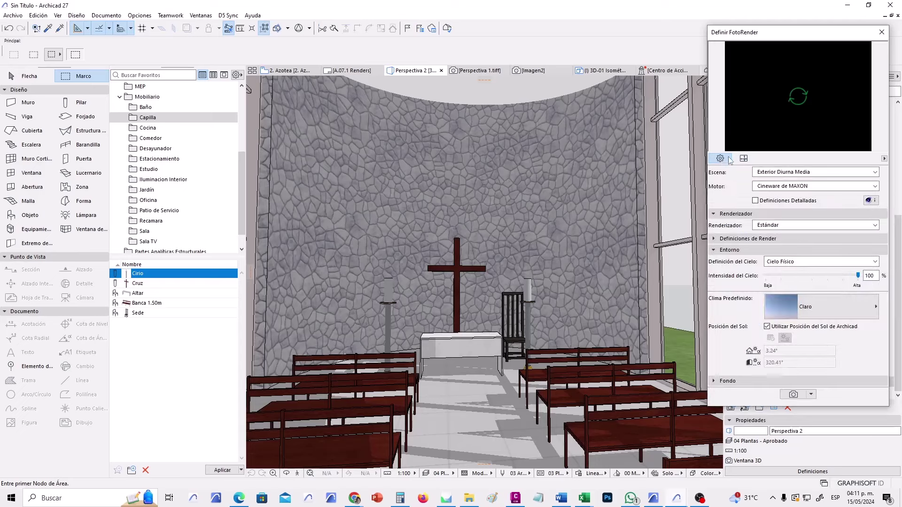
click(794, 176)
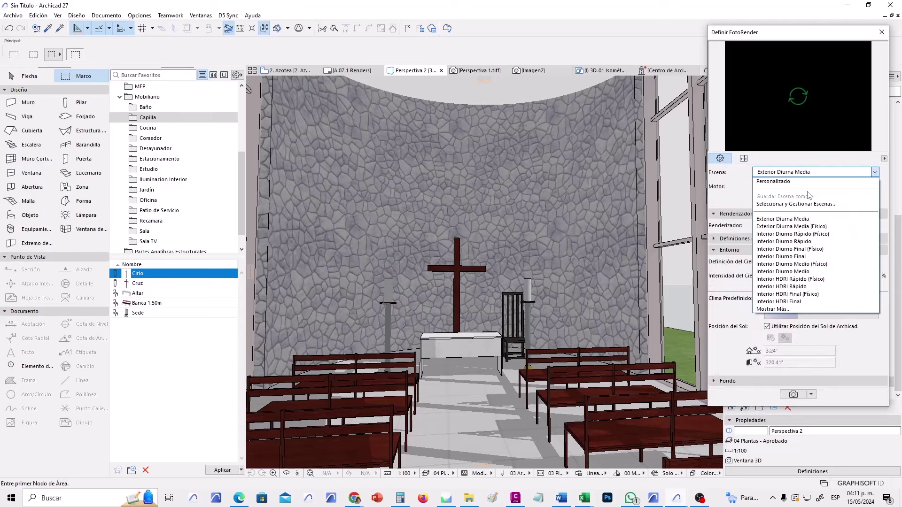
click(809, 206)
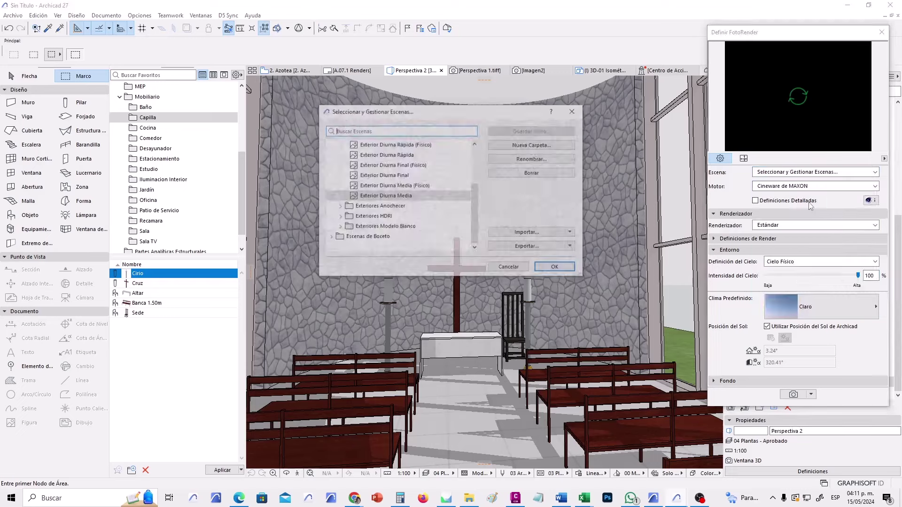
drag(473, 199, 472, 159)
double_click(343, 167)
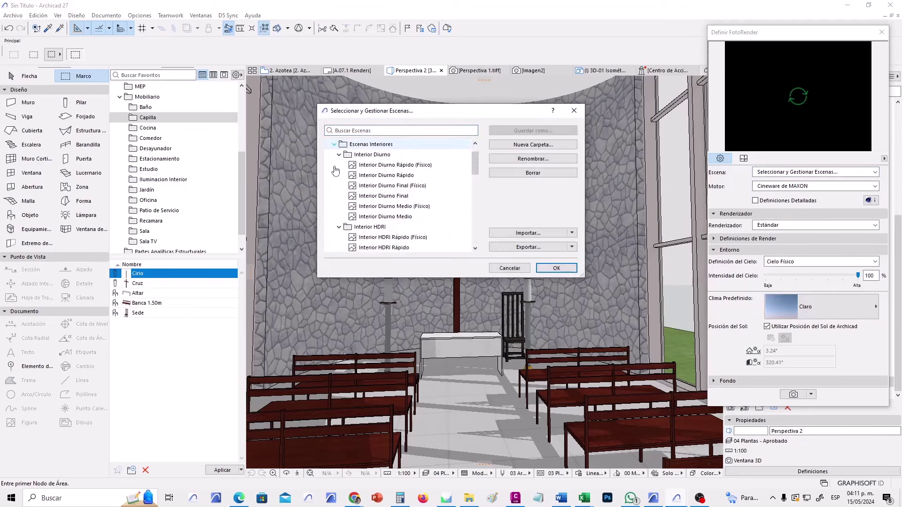
click(389, 208)
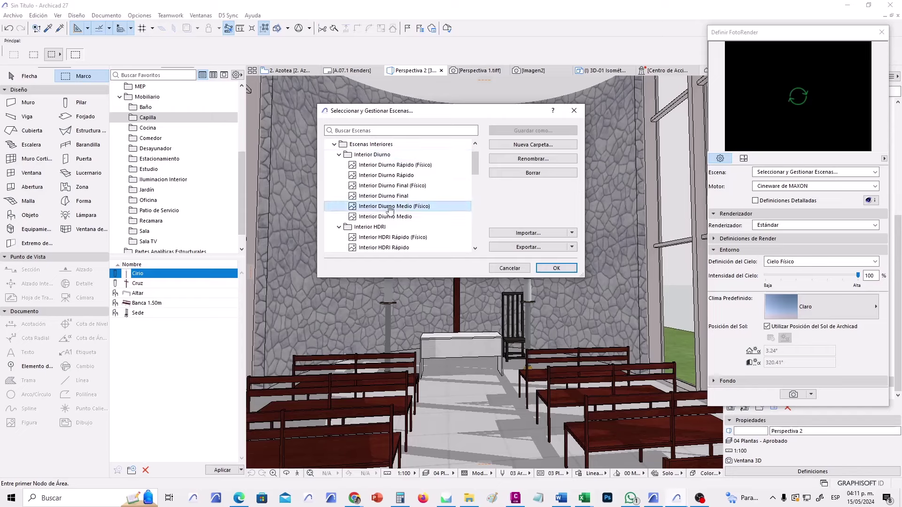
click(556, 267)
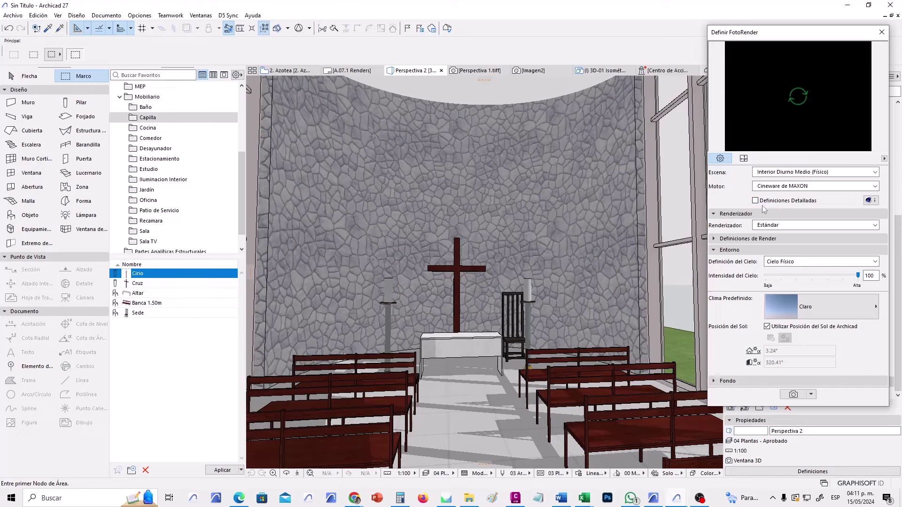
Turn off Hierba (grass) in the detailed render options.
click(755, 201)
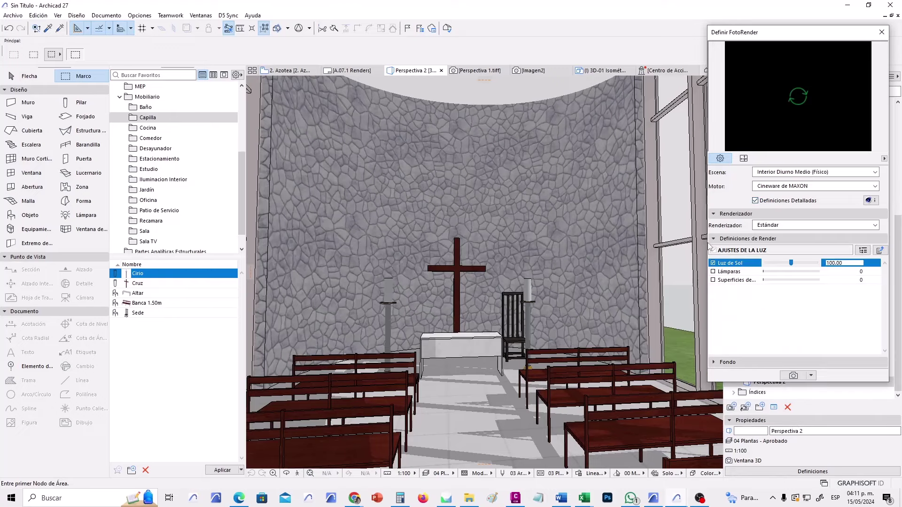
drag(706, 241, 452, 242)
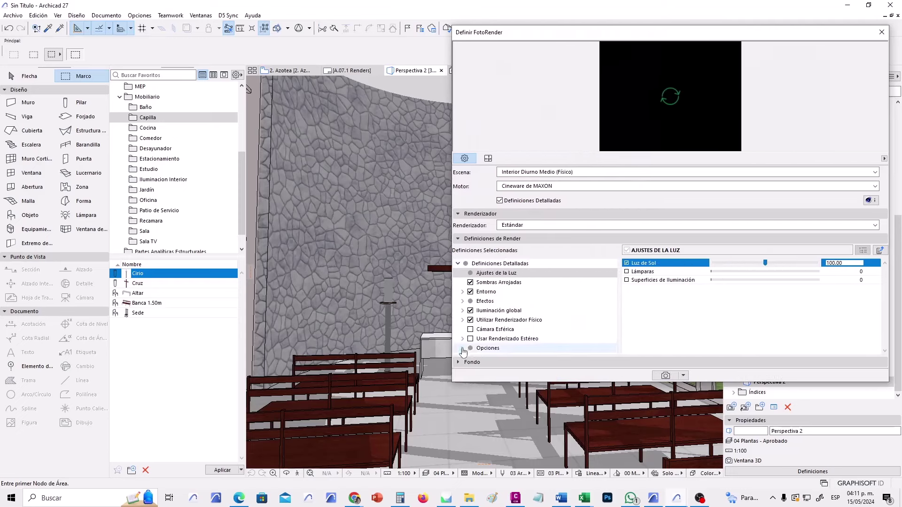
click(481, 350)
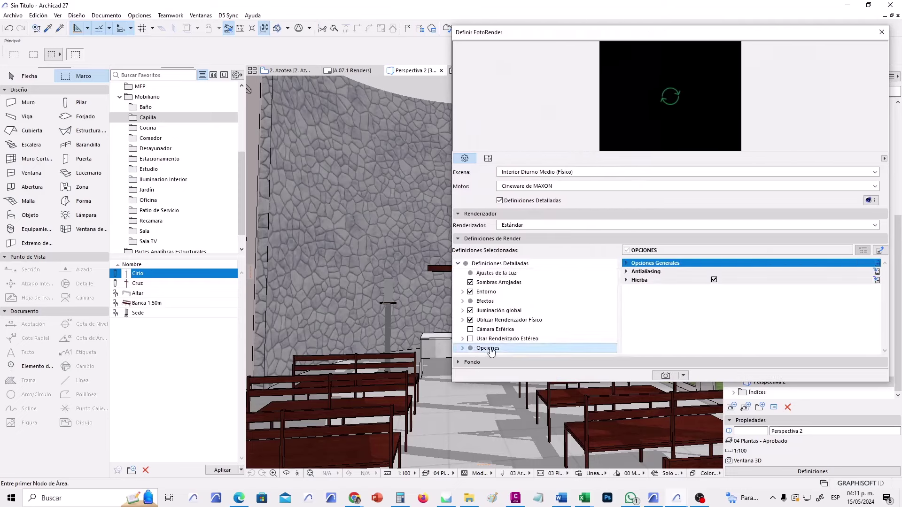
click(714, 280)
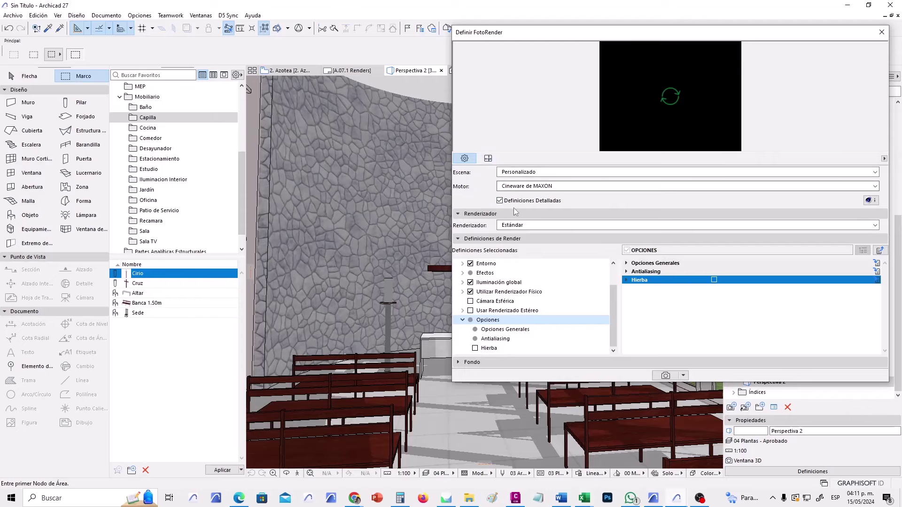
click(499, 201)
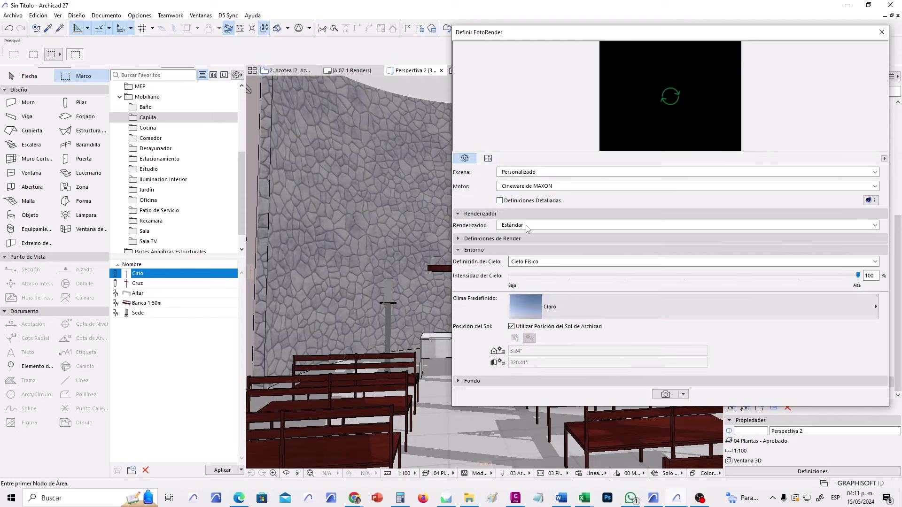
Set the sky preset to Atardecer Gris after briefly trying Tormenta.
click(625, 312)
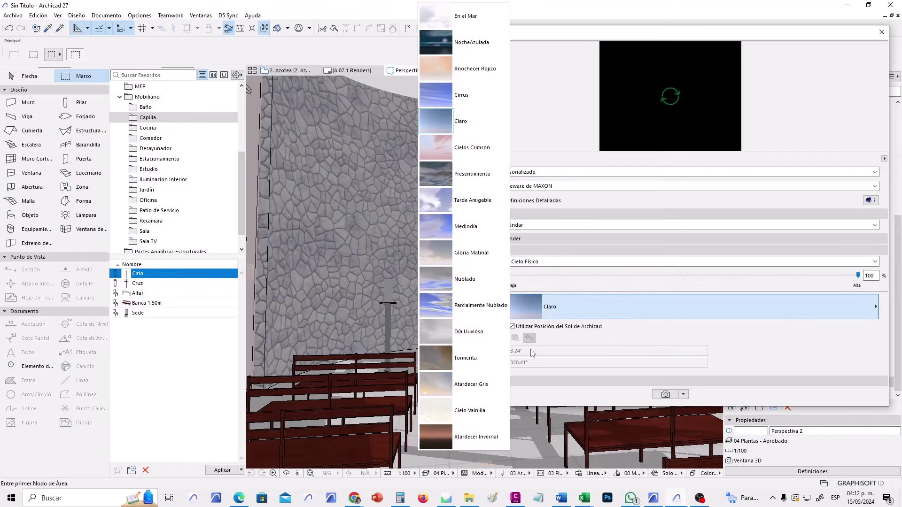
click(463, 385)
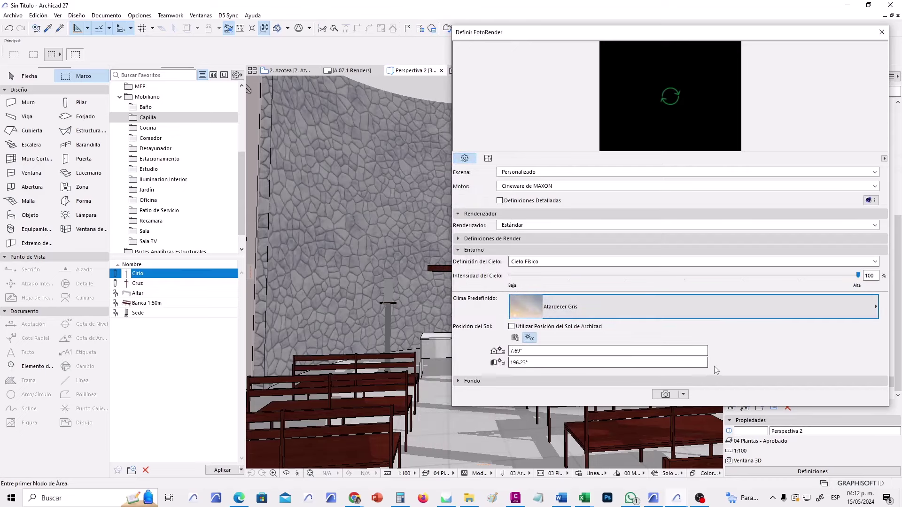
click(620, 304)
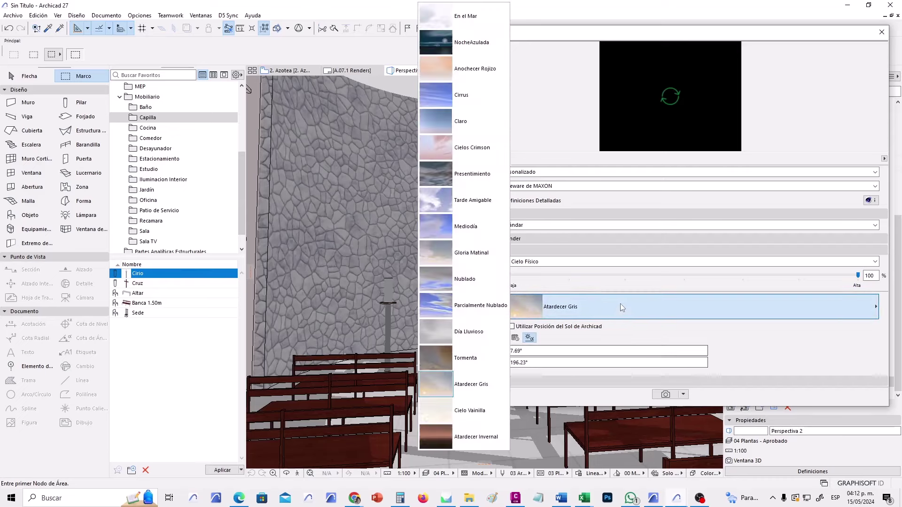
click(463, 357)
click(561, 316)
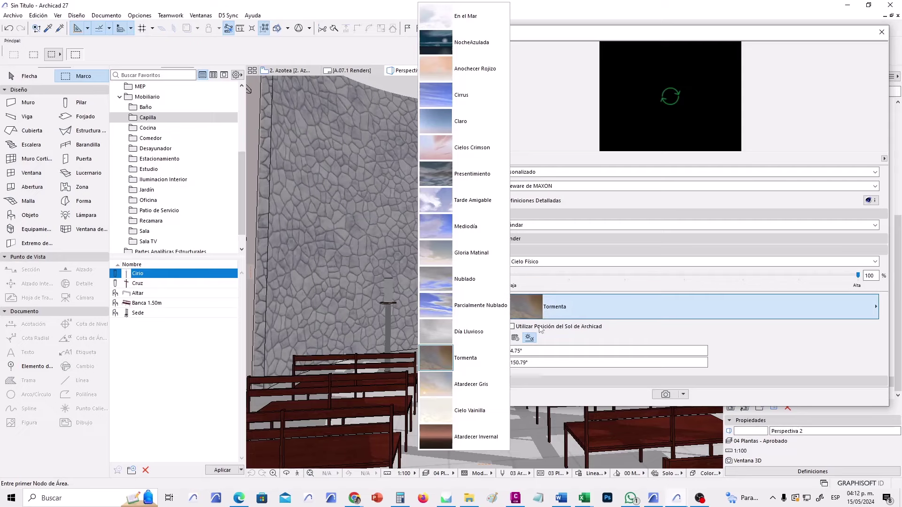
click(463, 385)
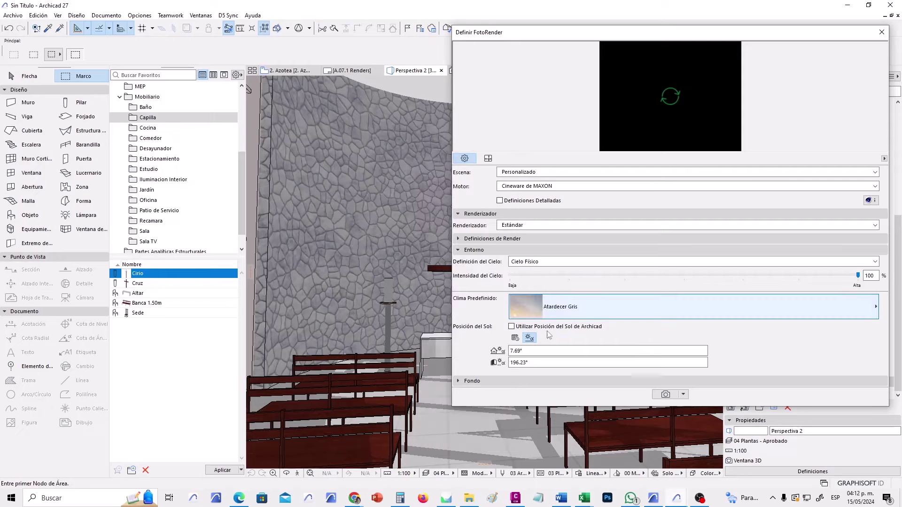
Render the interior with the Atardecer Gris sky, then re-render it using the Tarde Amigable sky preset.
click(663, 395)
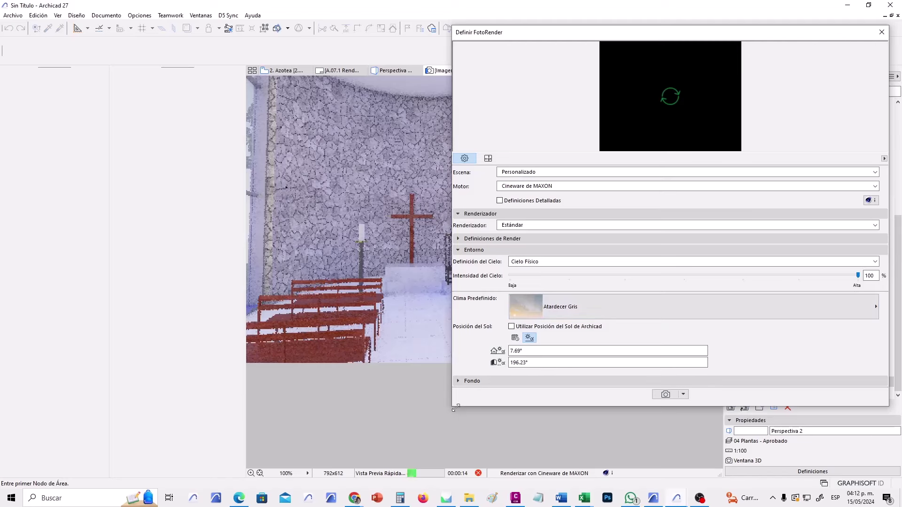
drag(453, 406, 635, 398)
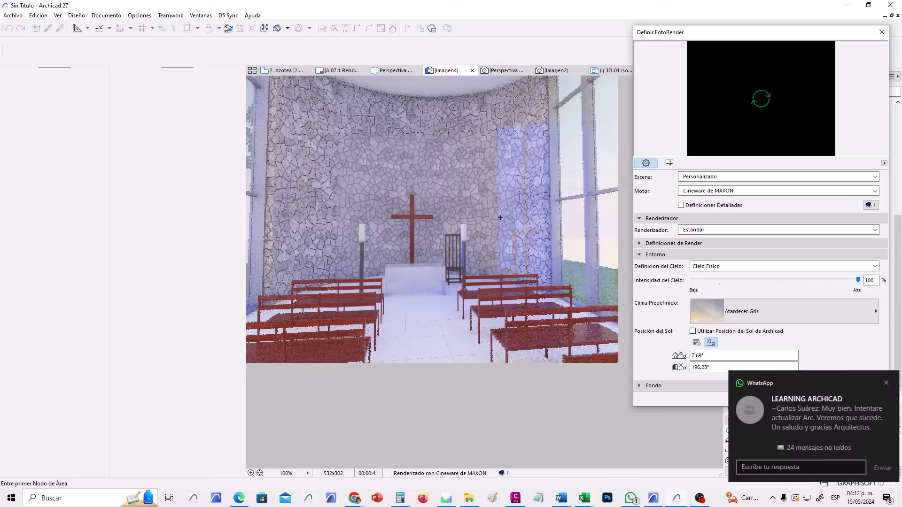
click(775, 312)
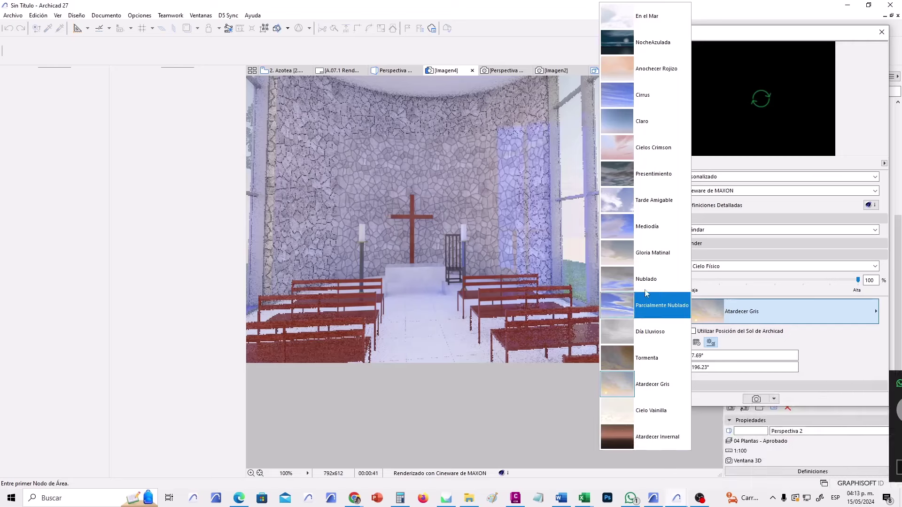
click(660, 202)
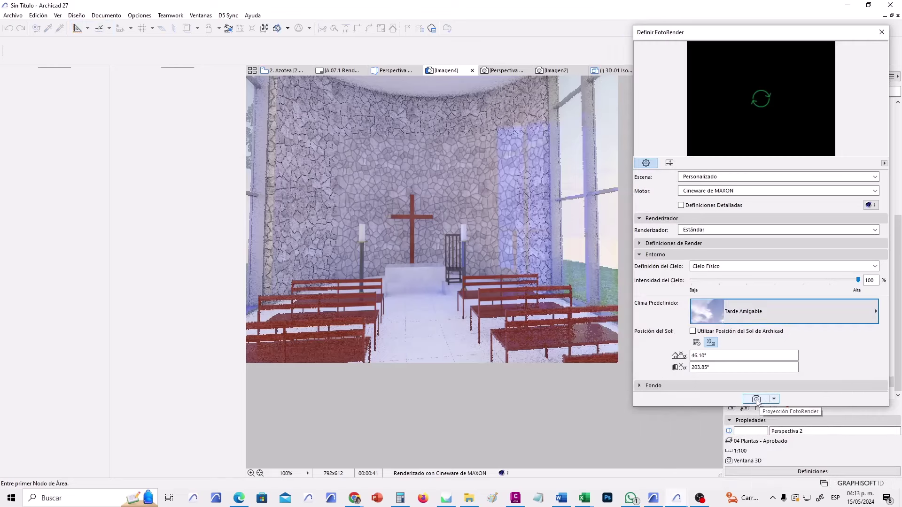
click(757, 400)
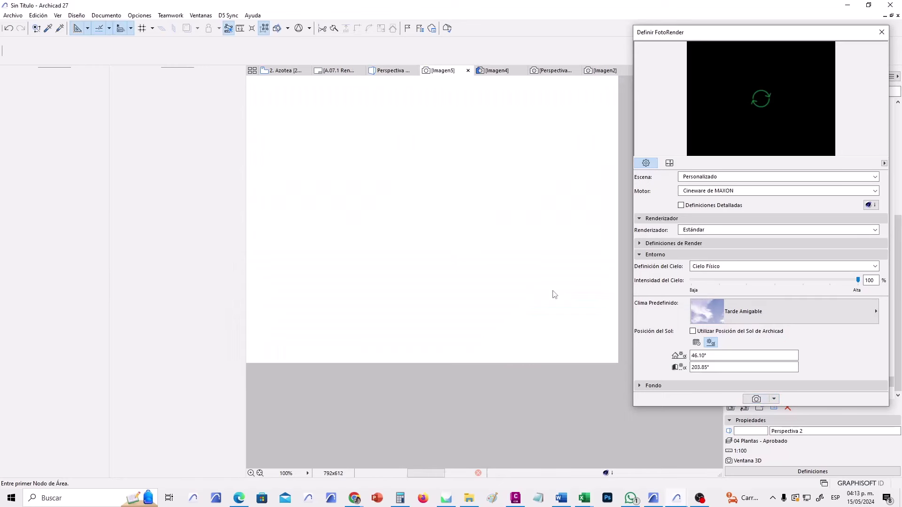
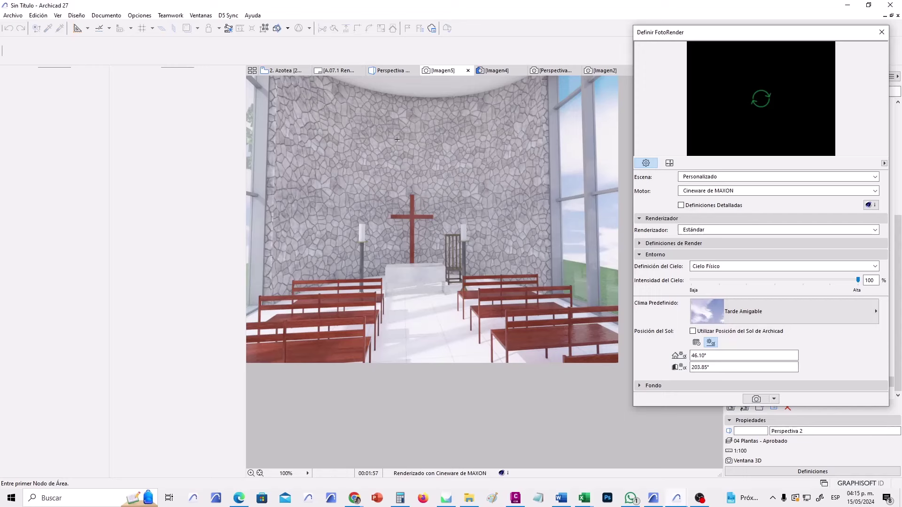
Copy the interior chapel render and switch to the A.07.1 Renders layout.
right_click(361, 168)
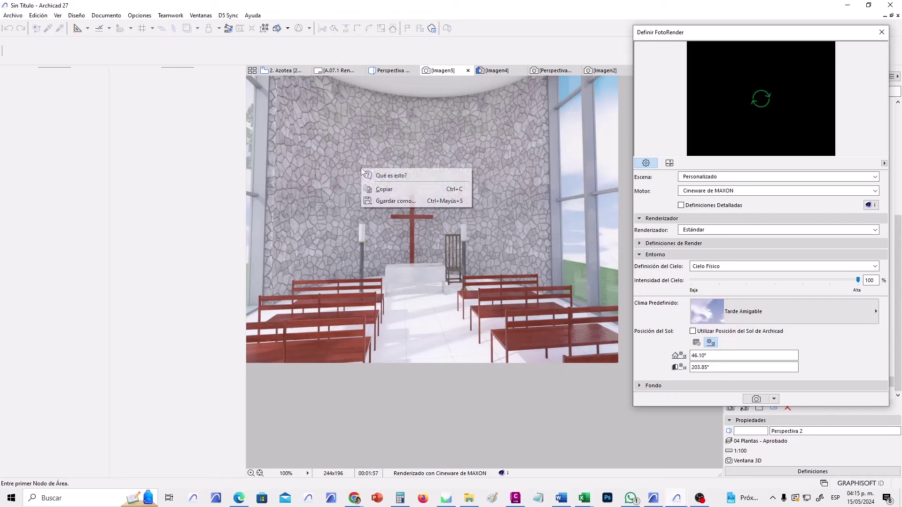
click(385, 189)
click(335, 71)
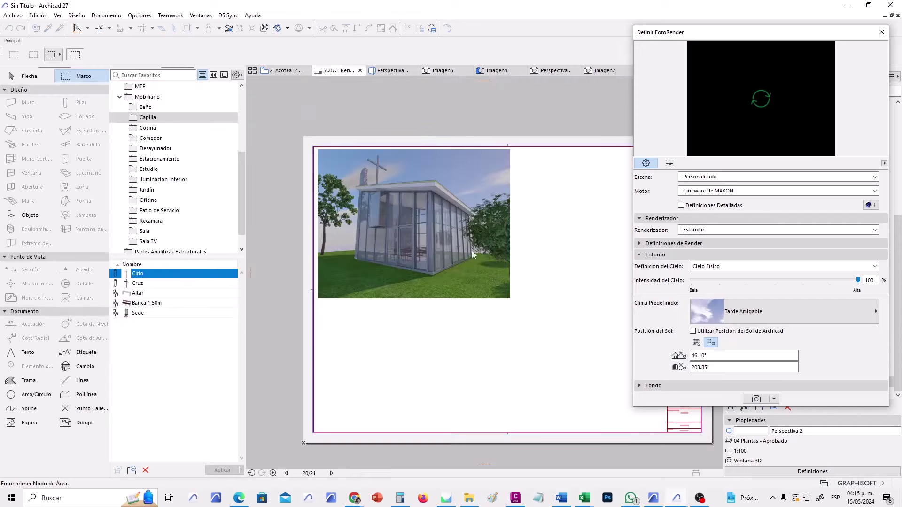
scroll(539, 312, down, 2)
scroll(482, 287, down, 1)
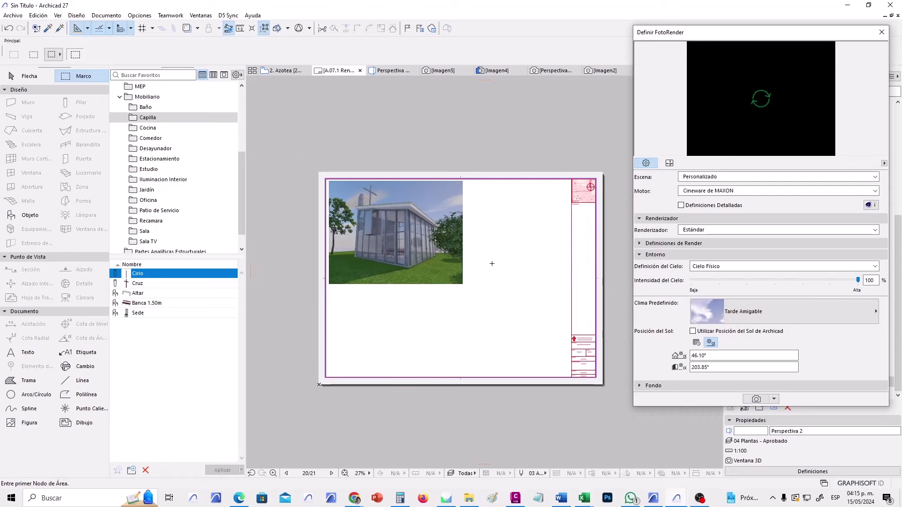
Paste the interior render onto A.07.1 and place it in the sheet's lower right.
right_click(481, 235)
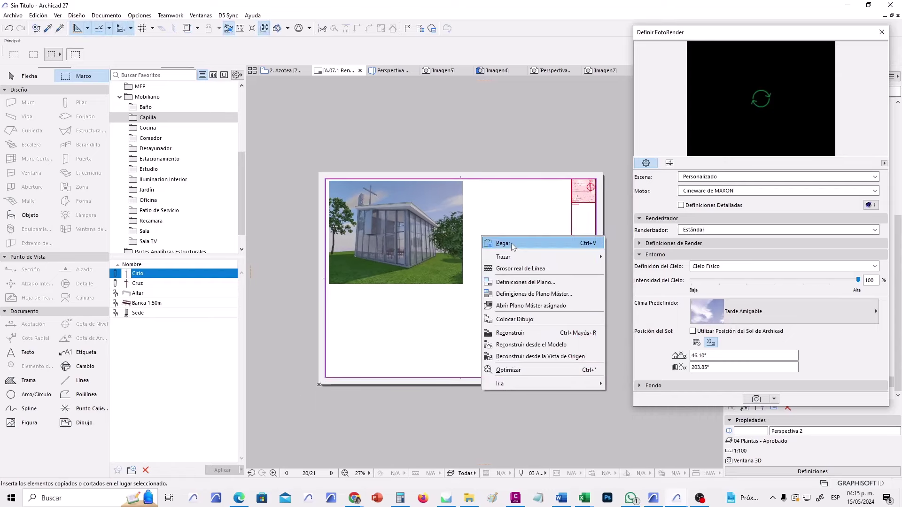
click(511, 243)
click(514, 282)
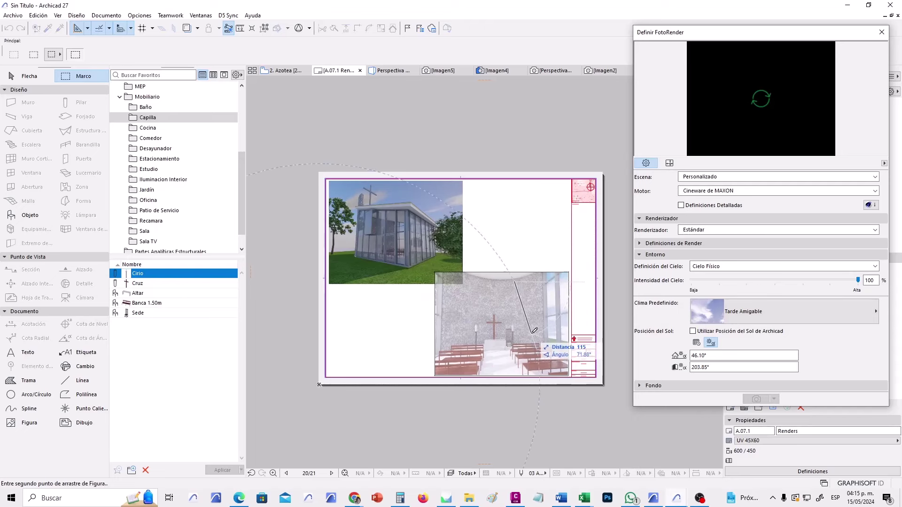
click(534, 330)
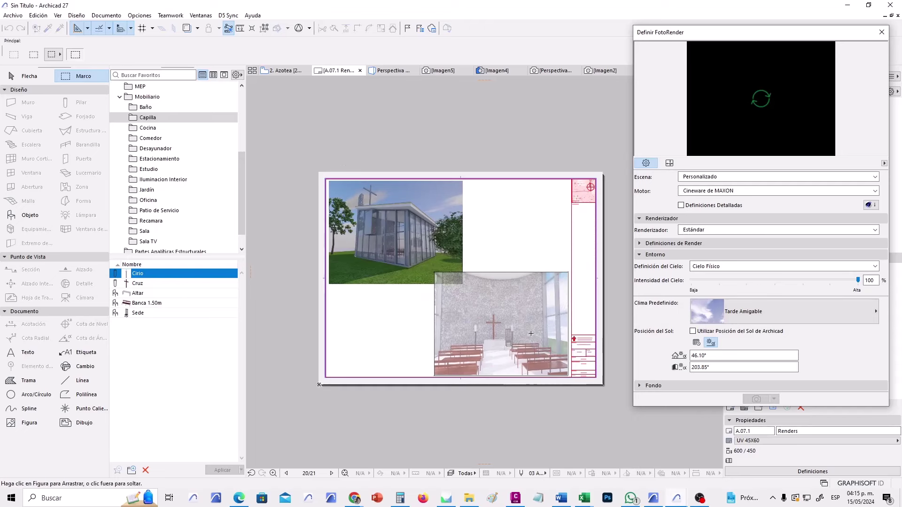
click(513, 242)
scroll(412, 323, up, 3)
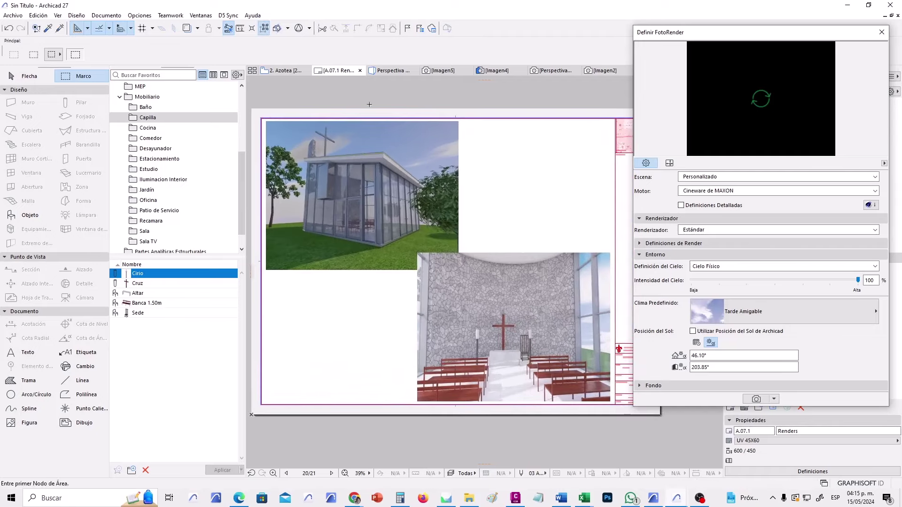
click(442, 70)
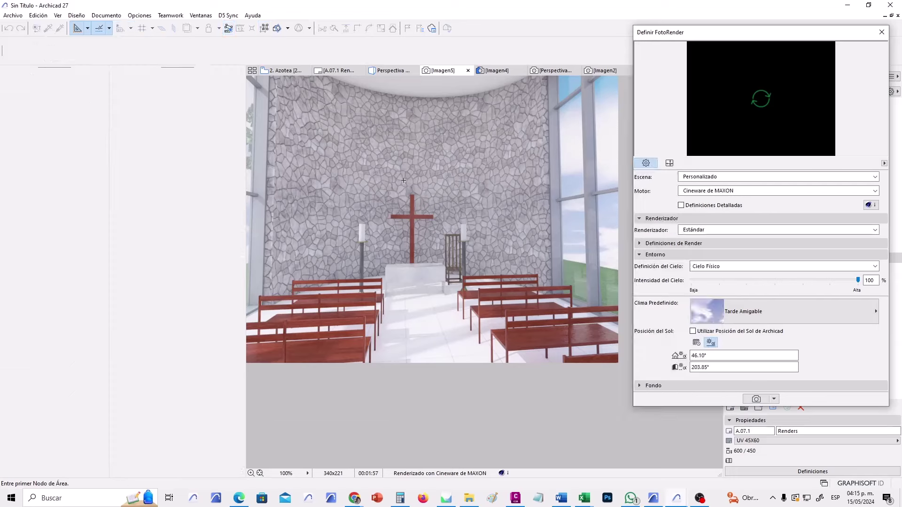
Save the interior render as the TIFF image 'Perspectiva 2' in Documents.
right_click(399, 182)
click(447, 215)
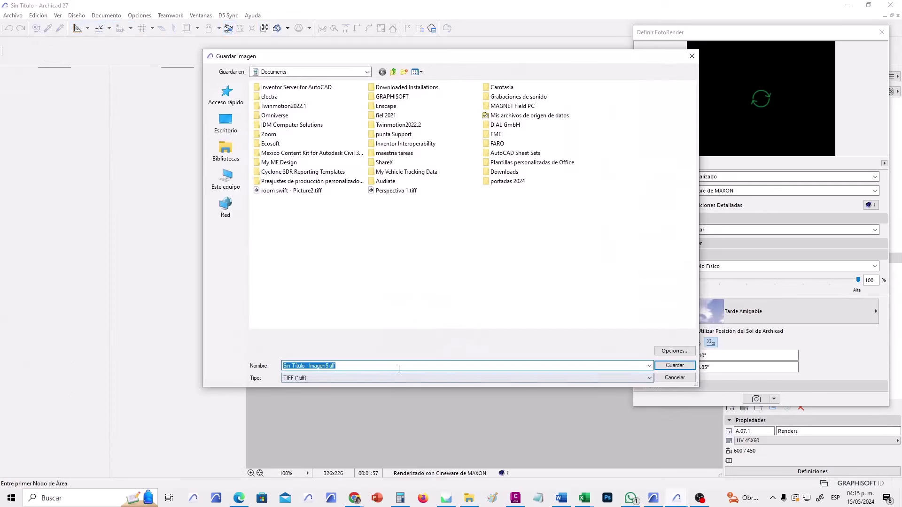
text(Perspecti)
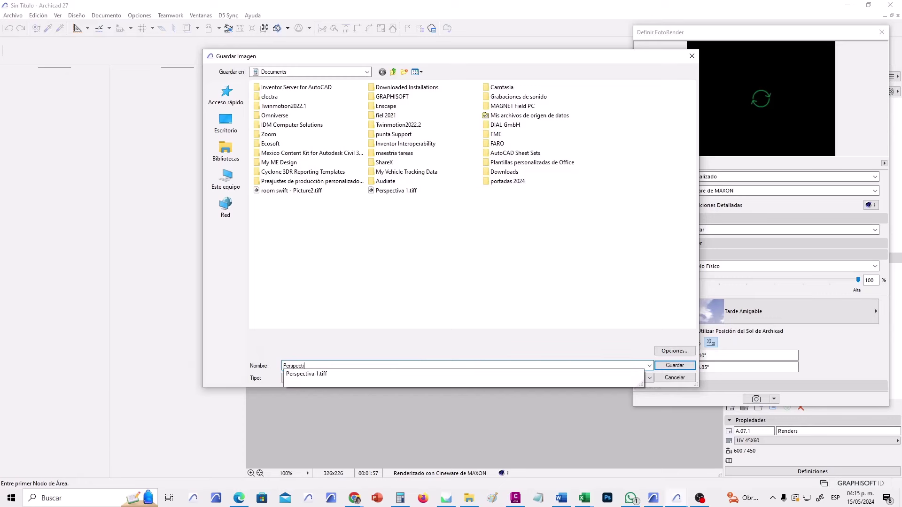
text(va 2)
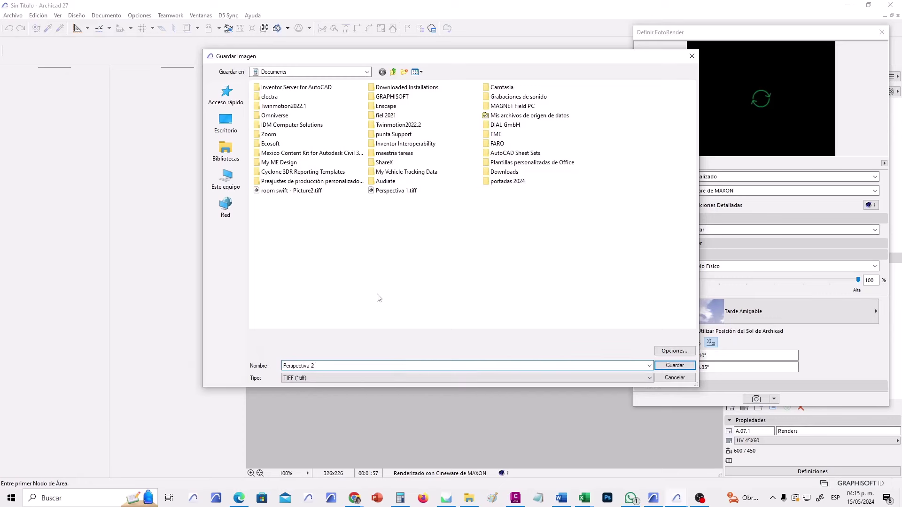
click(675, 365)
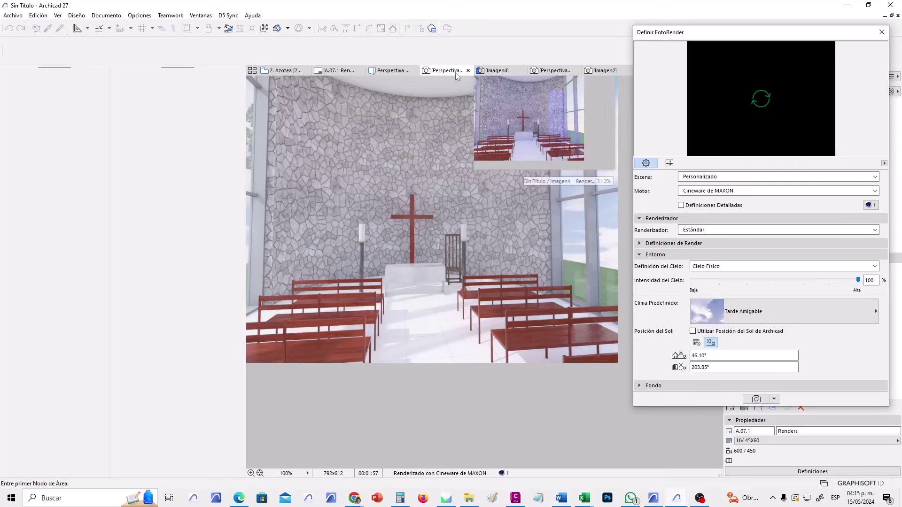
Close all render windows without saving Imagen2 and Imagen4, and close the render settings panel.
click(468, 70)
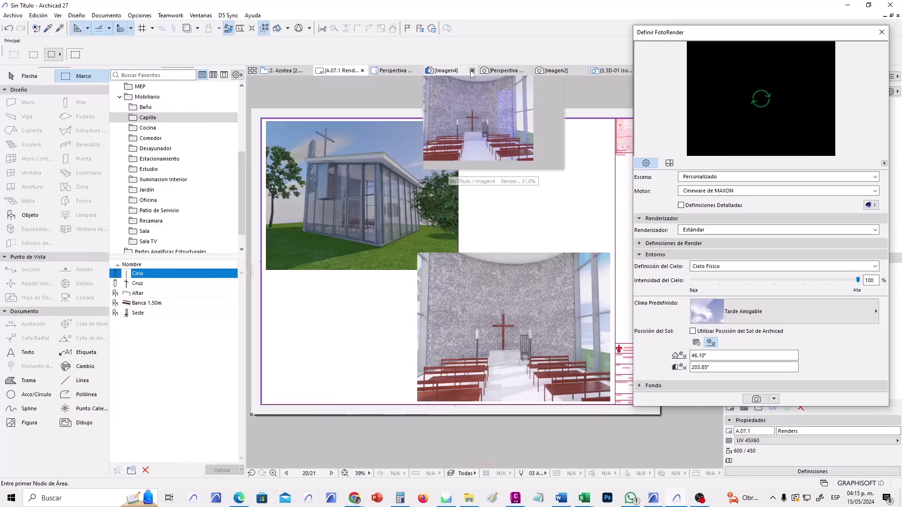
click(525, 72)
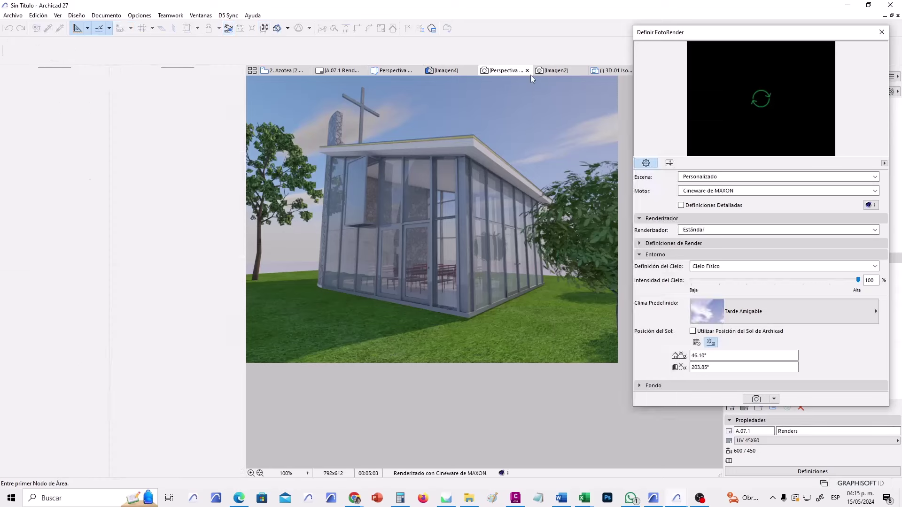
click(527, 70)
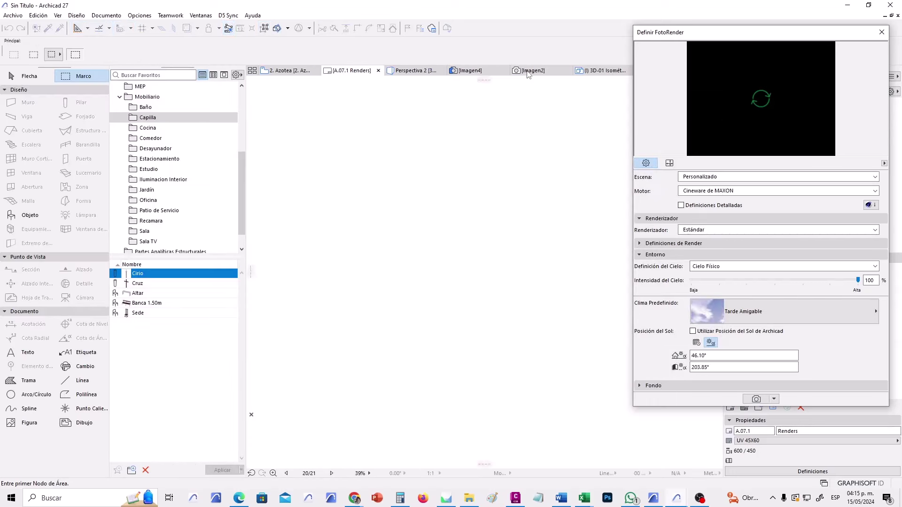
click(567, 71)
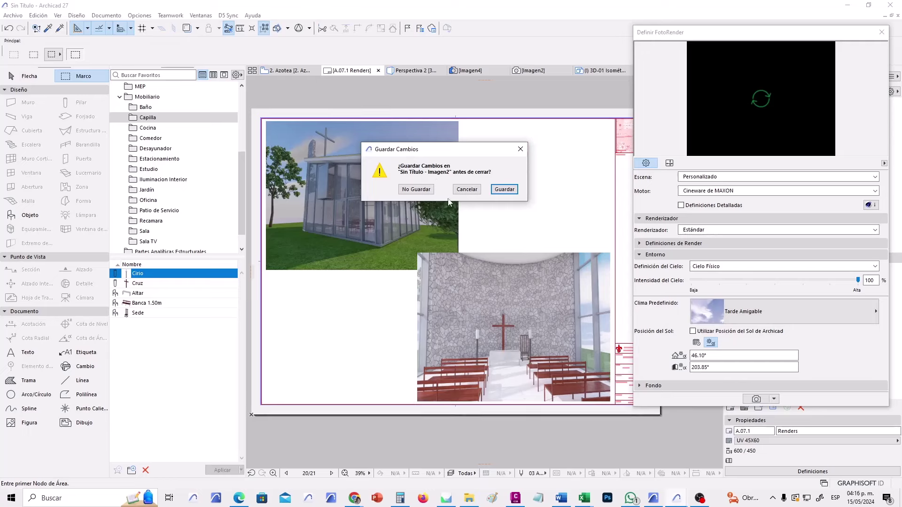
click(431, 189)
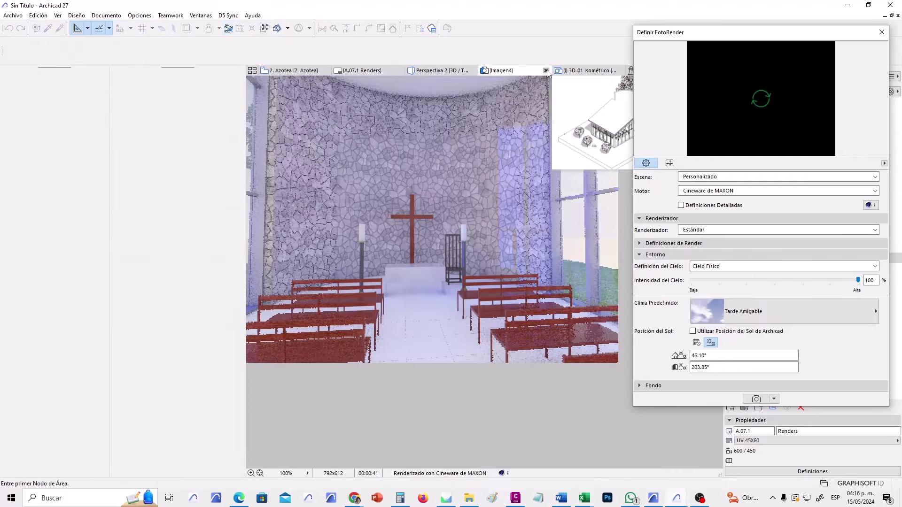
click(545, 70)
click(431, 189)
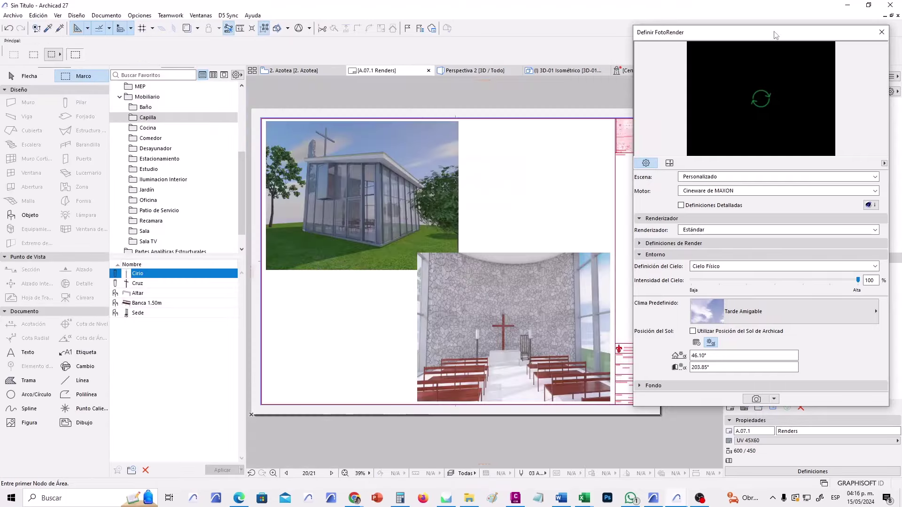
drag(761, 34, 567, 121)
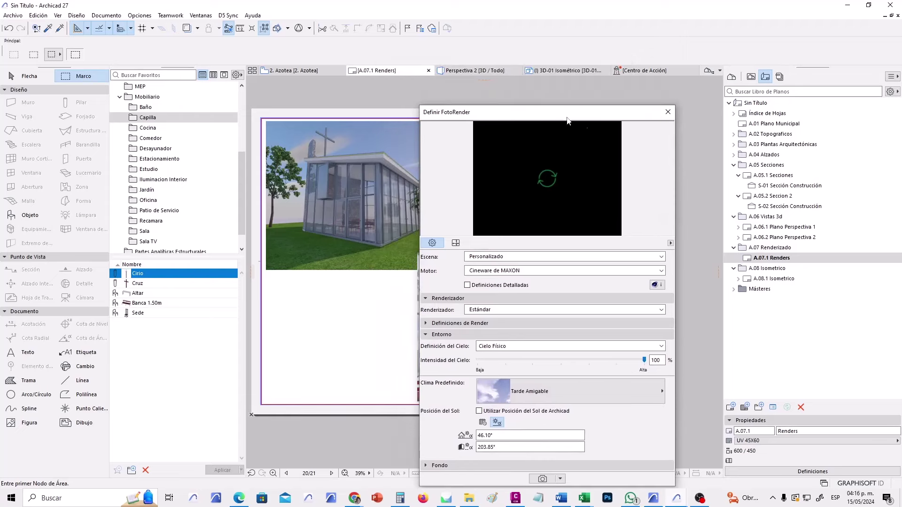
click(673, 110)
Open layouts A.06.1, A.06.2, A.07.1 and A.08.1 from the Navigator.
click(790, 229)
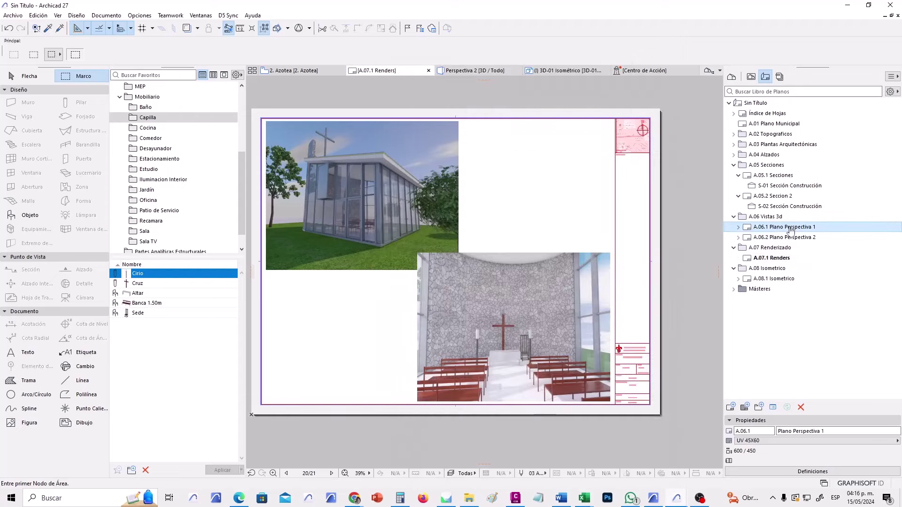
double_click(790, 228)
click(800, 238)
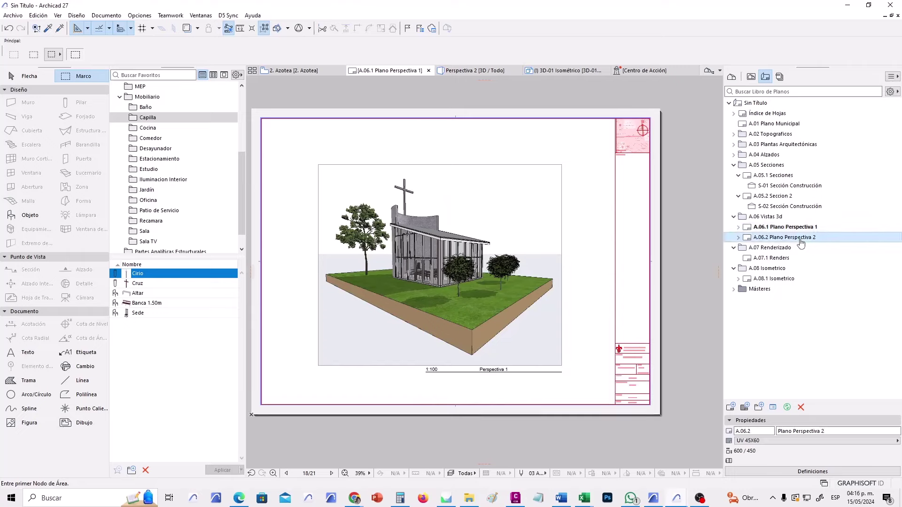
double_click(800, 238)
double_click(775, 258)
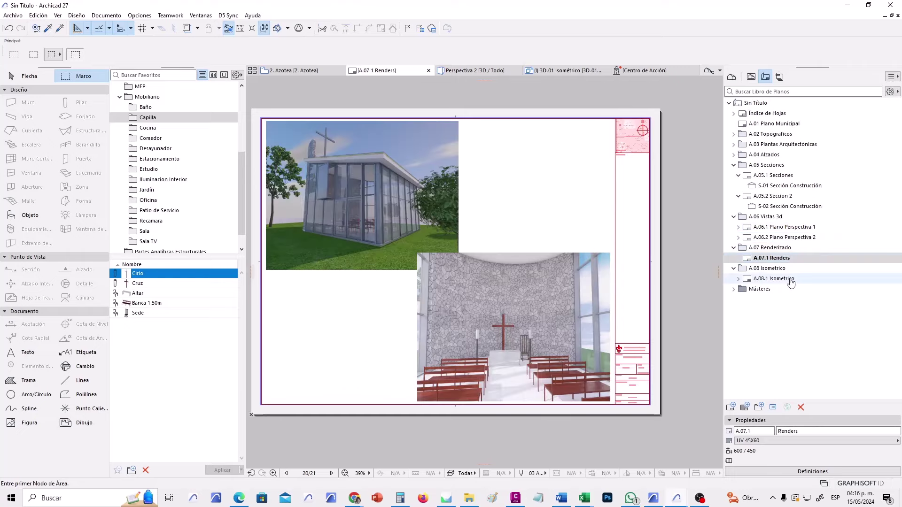
double_click(791, 279)
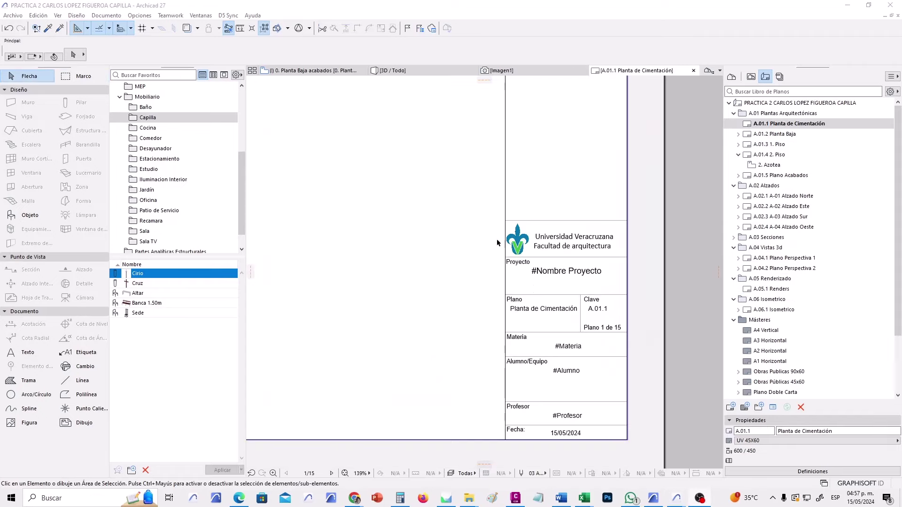
Open the Project Info settings and start editing the Nombre Proyecto value.
click(13, 15)
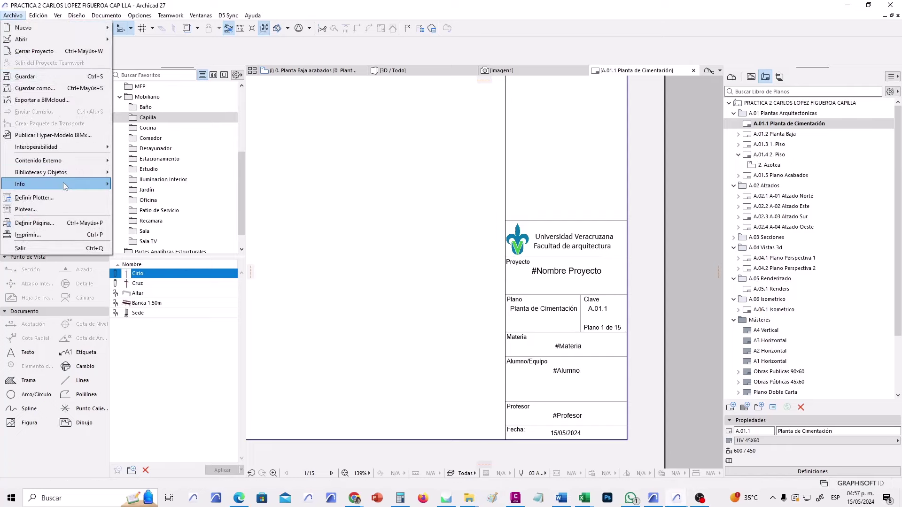
mouse_move(63, 183)
click(161, 185)
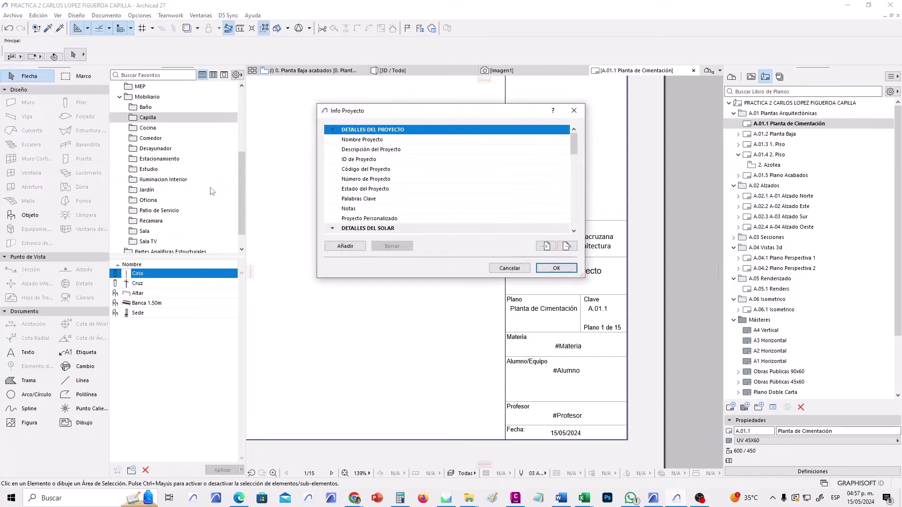
drag(492, 110, 351, 109)
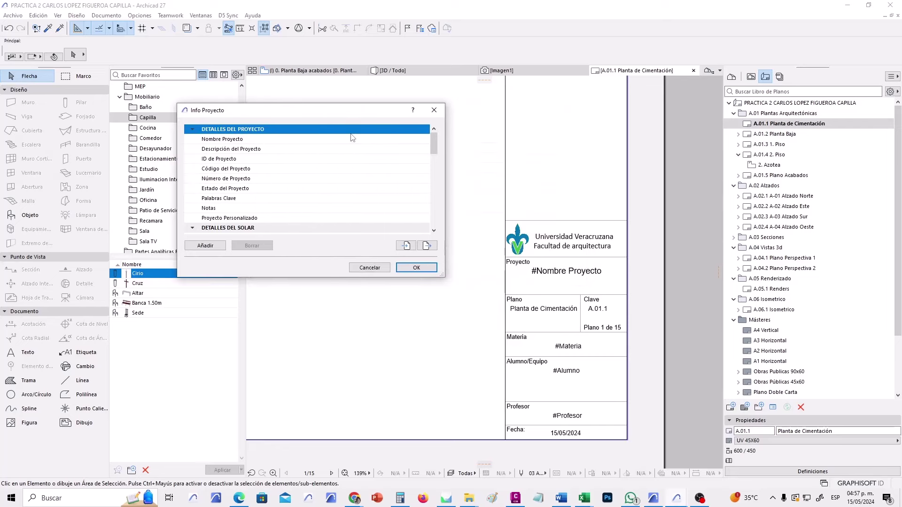
click(354, 139)
click(354, 140)
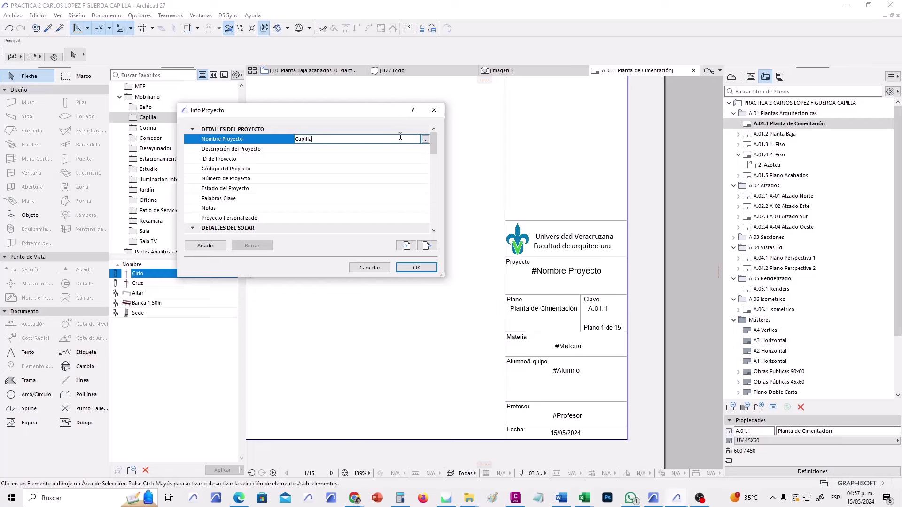
drag(434, 149, 444, 200)
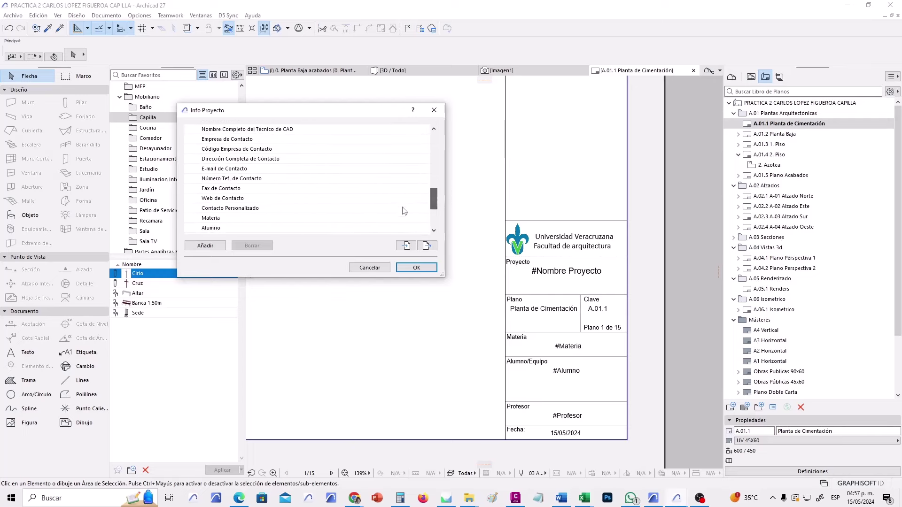
scroll(435, 205, down, 1)
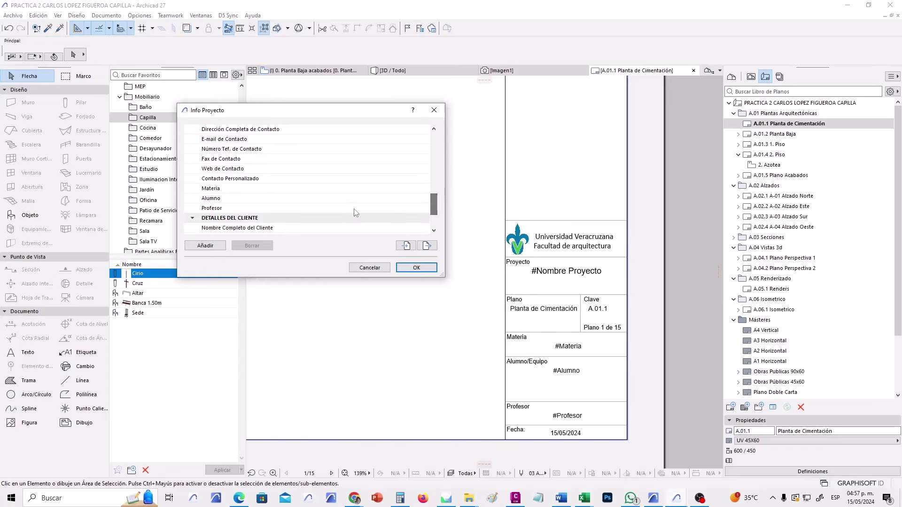
Enter Materia 'Modelos Digitales', the student's ID and name, and the professor's name, then confirm.
click(342, 198)
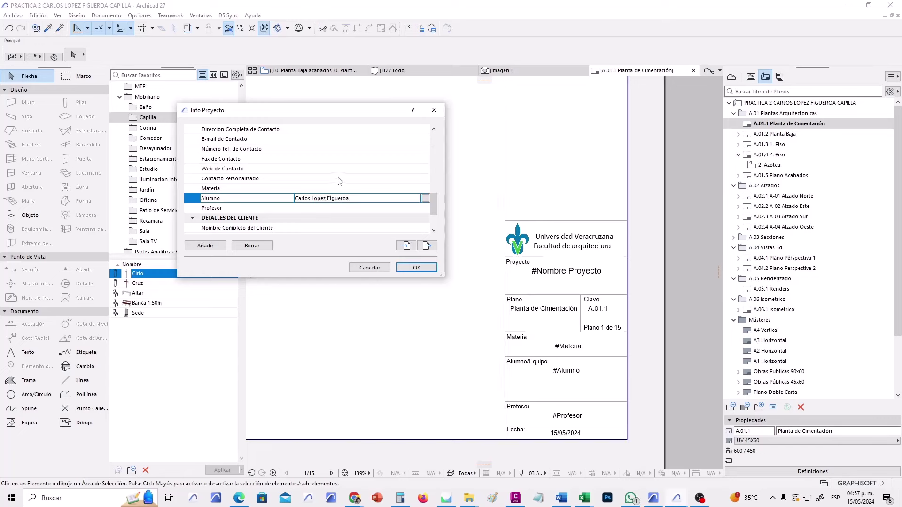
click(328, 188)
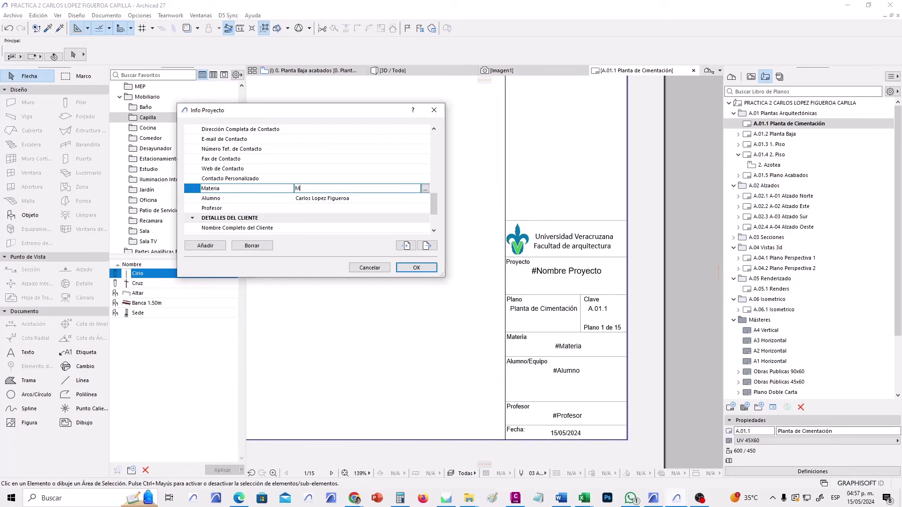
text(Modelos Digitales)
click(299, 198)
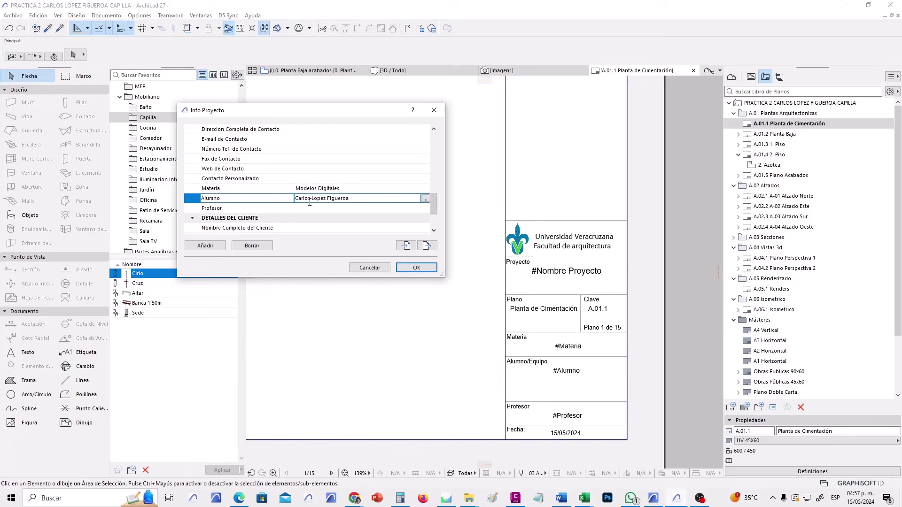
key(Home)
click(331, 206)
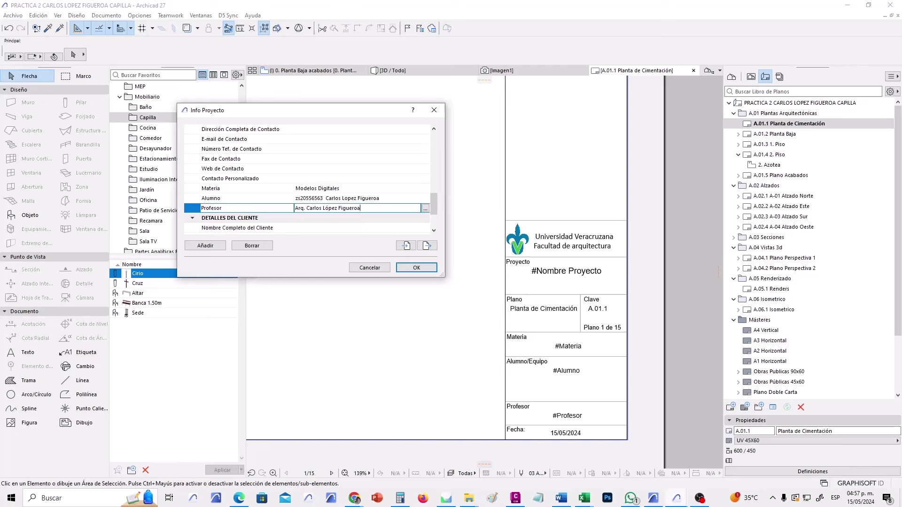
text(Figueroa)
click(416, 268)
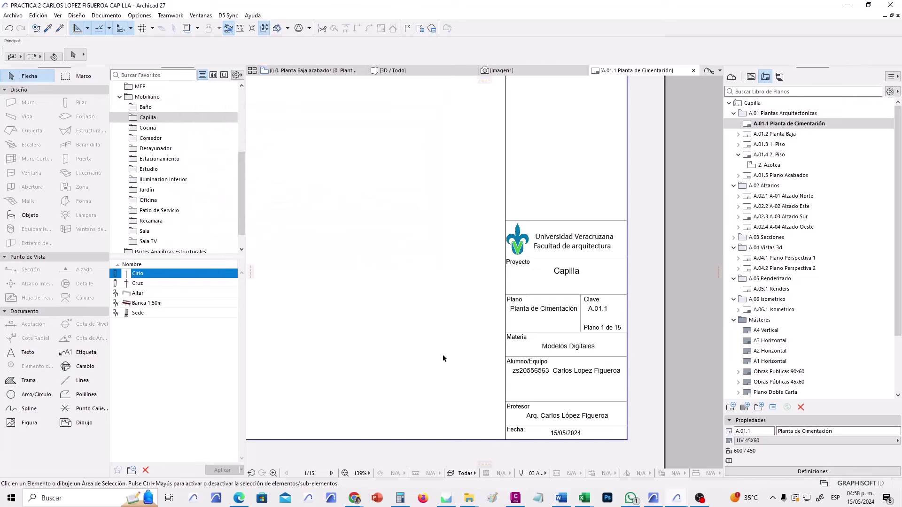
Select layout A.01.4 2. Piso in the Layout Book and start editing its name.
scroll(425, 378, down, 1)
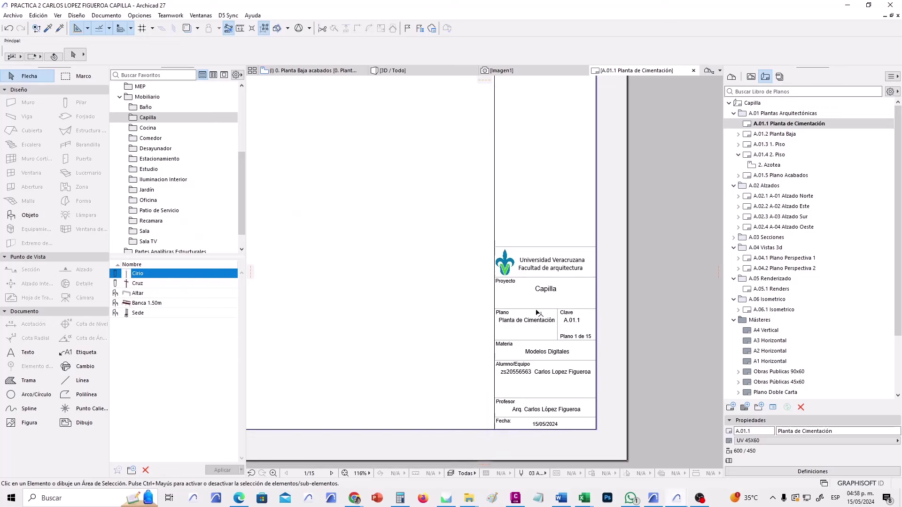
scroll(536, 312, up, 2)
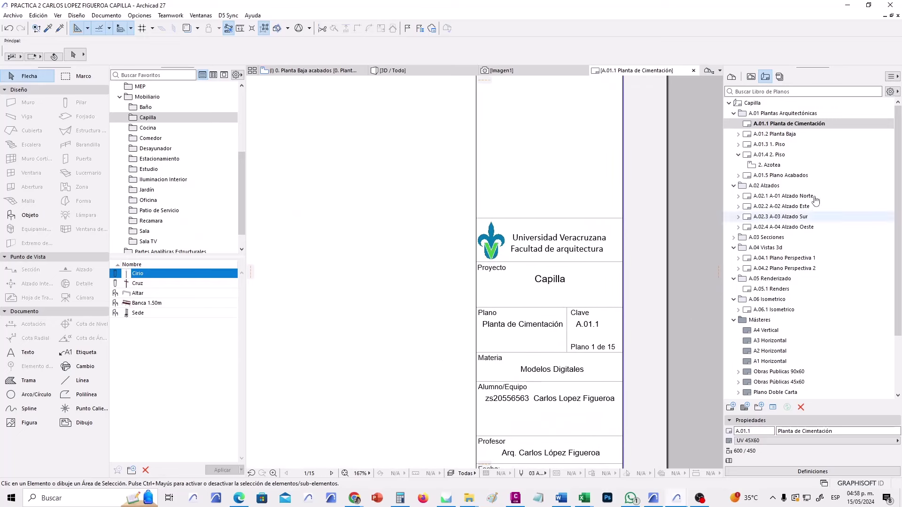
click(792, 135)
click(793, 145)
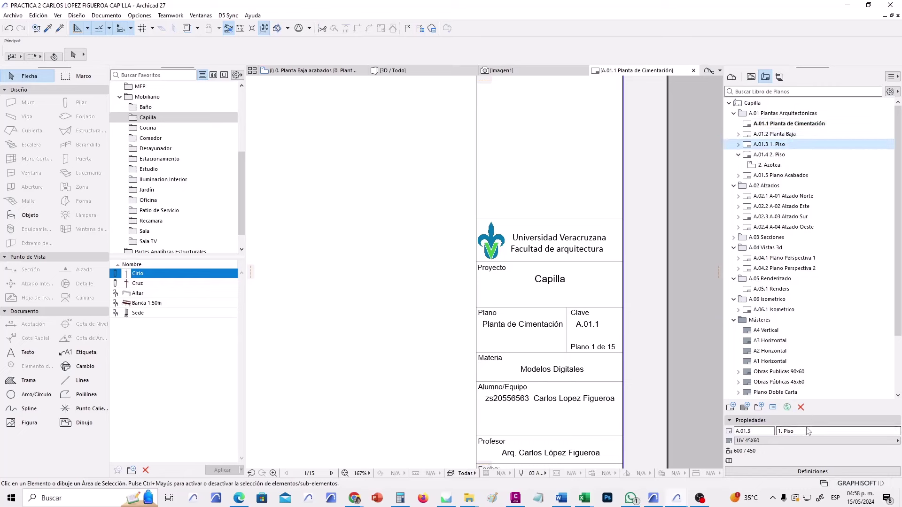
click(738, 157)
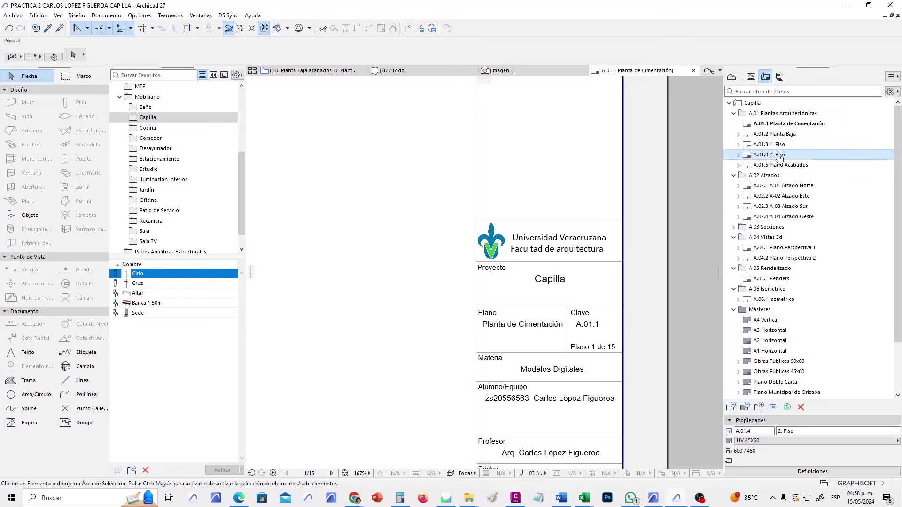
click(771, 431)
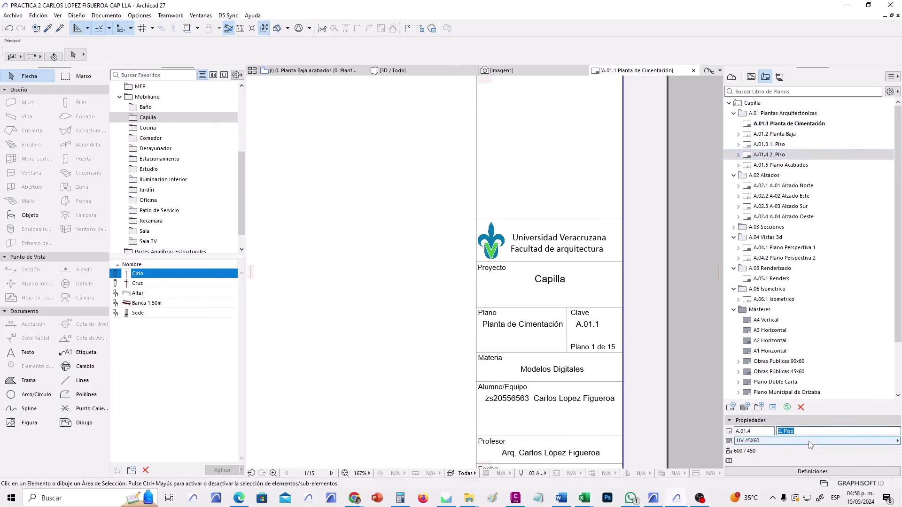
Name layout A.01.4 'Azotea' and open it.
text(Azotea)
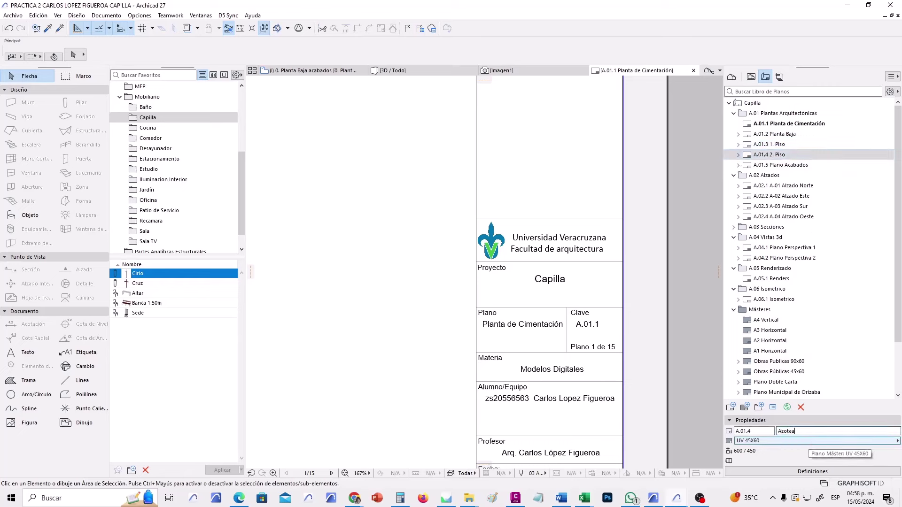
key(Return)
double_click(793, 156)
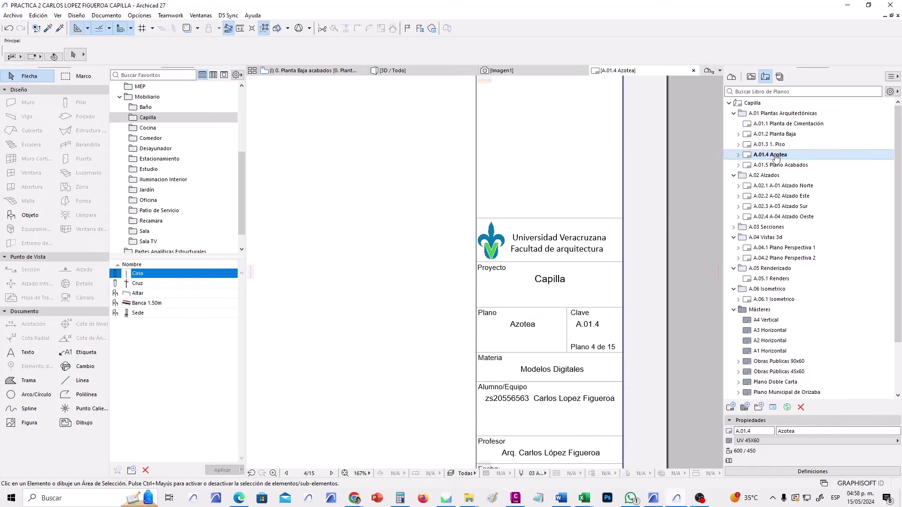
Open layouts A.01.5 Plano Acabados and A.02.1 A-01 Alzado Norte to check their title blocks.
scroll(616, 225, down, 2)
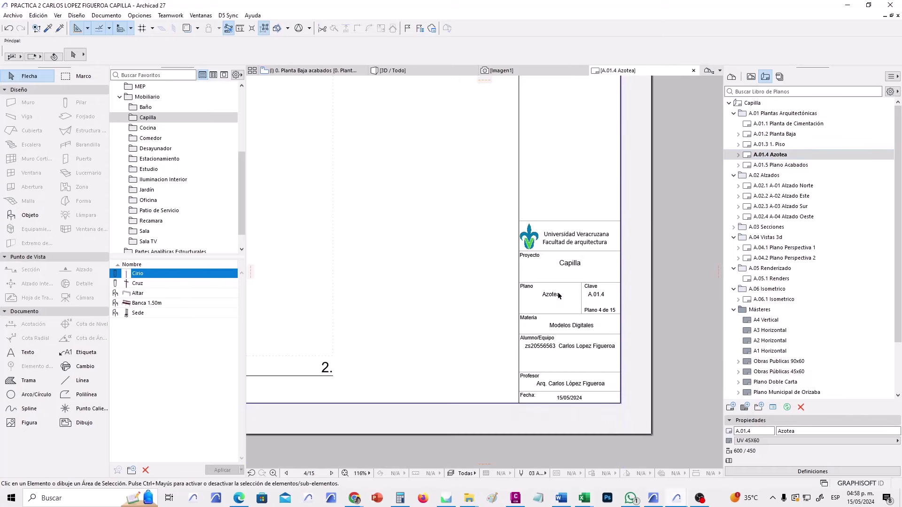
scroll(559, 295, up, 3)
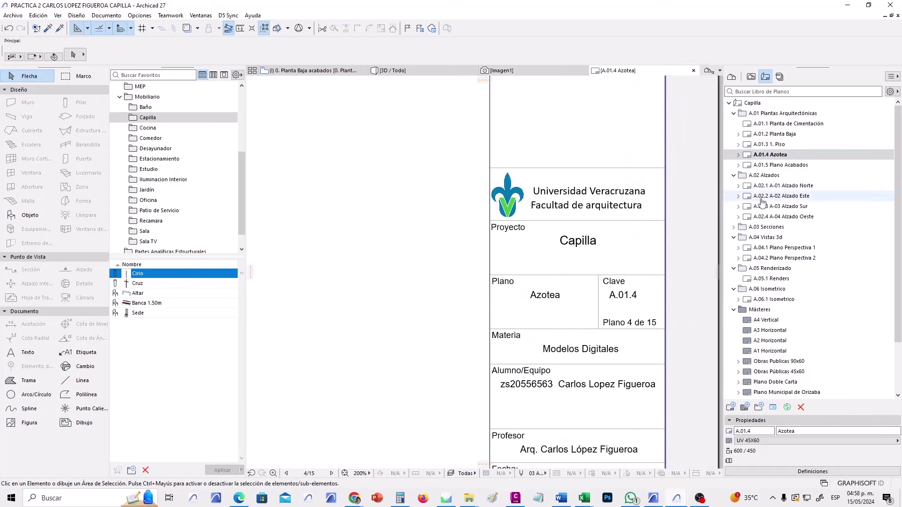
double_click(780, 164)
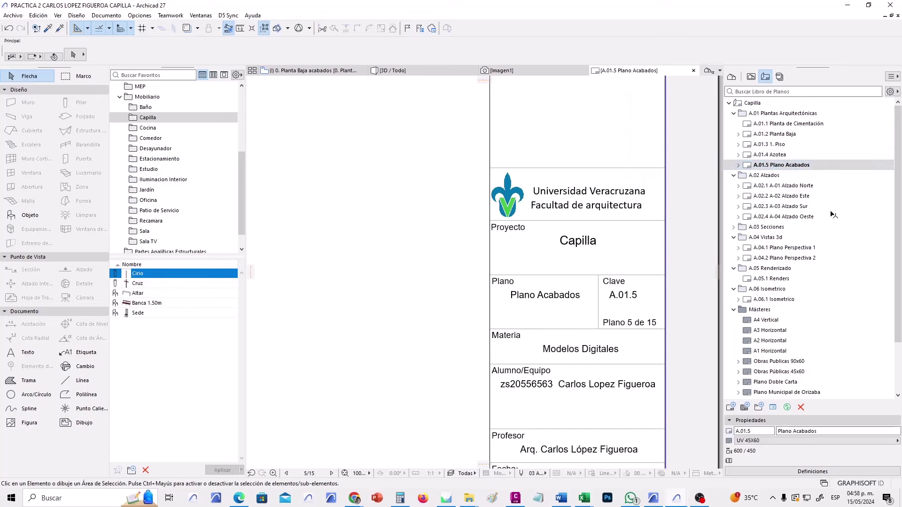
double_click(833, 187)
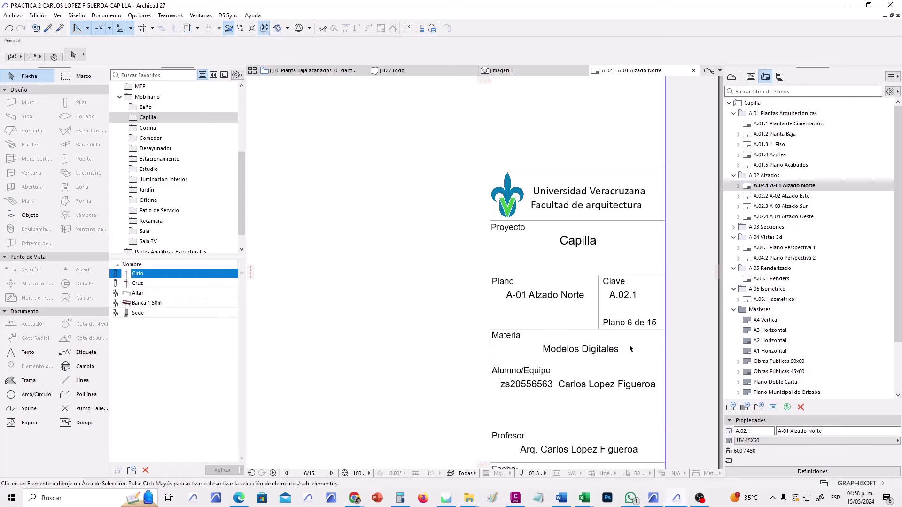
scroll(597, 375, down, 2)
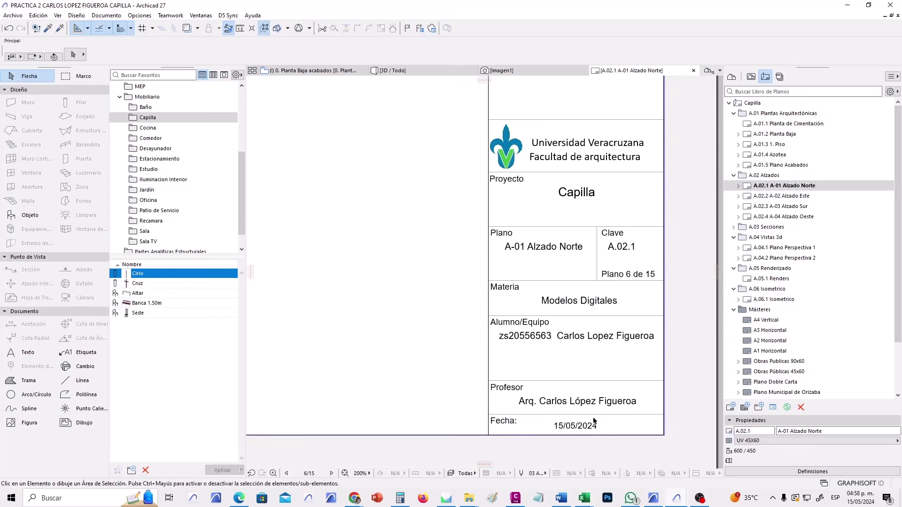
click(12, 15)
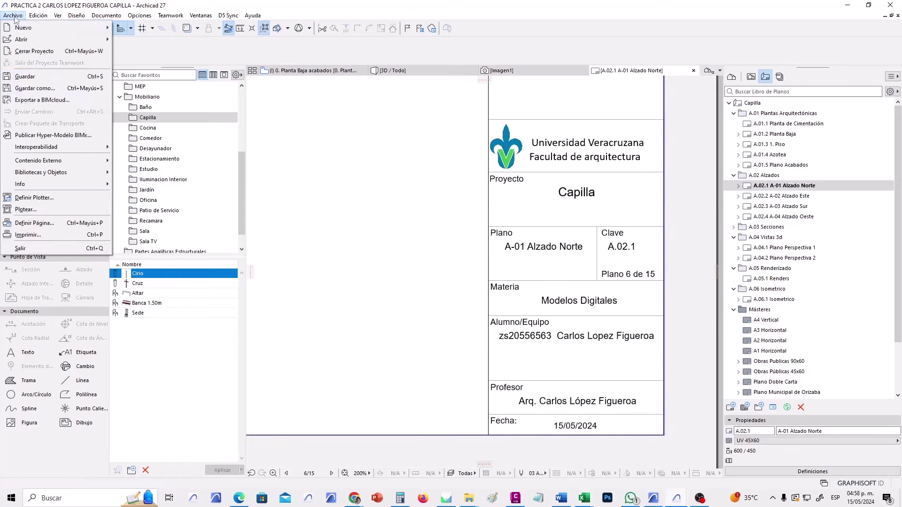
mouse_move(80, 189)
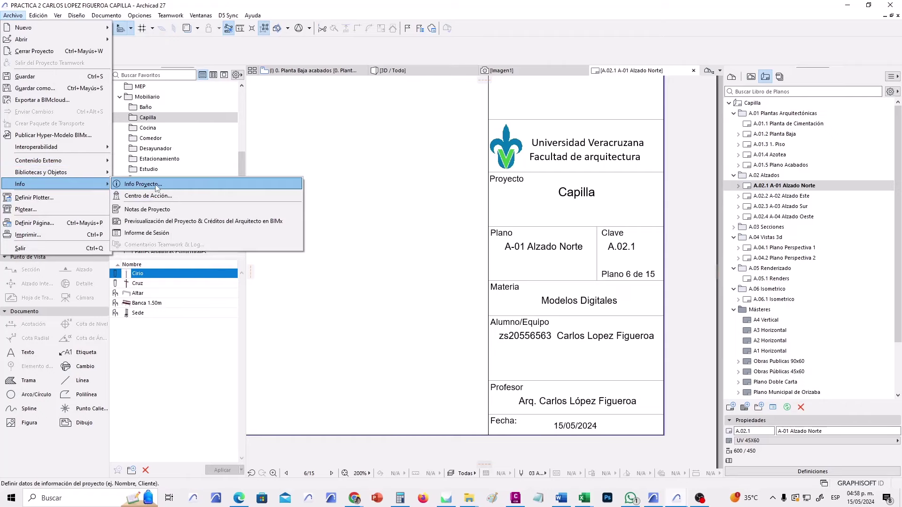
click(155, 184)
click(386, 267)
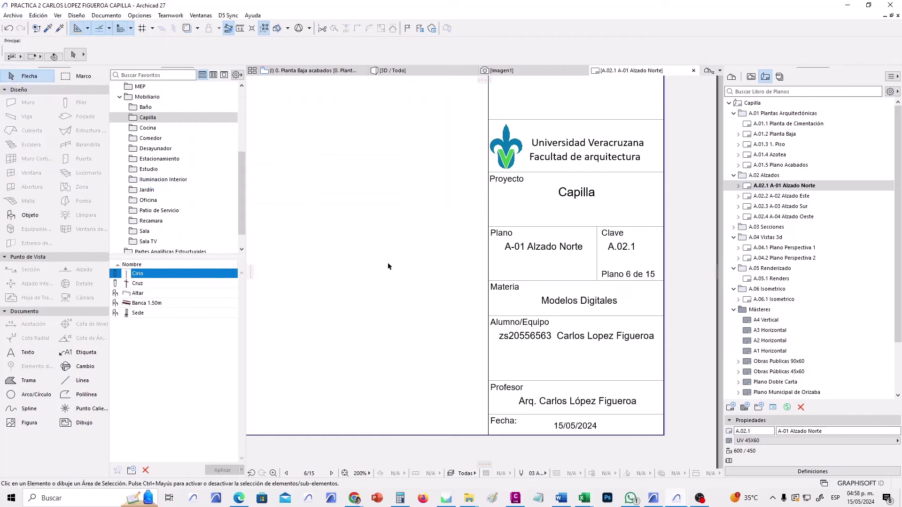
click(769, 352)
scroll(769, 359, down, 2)
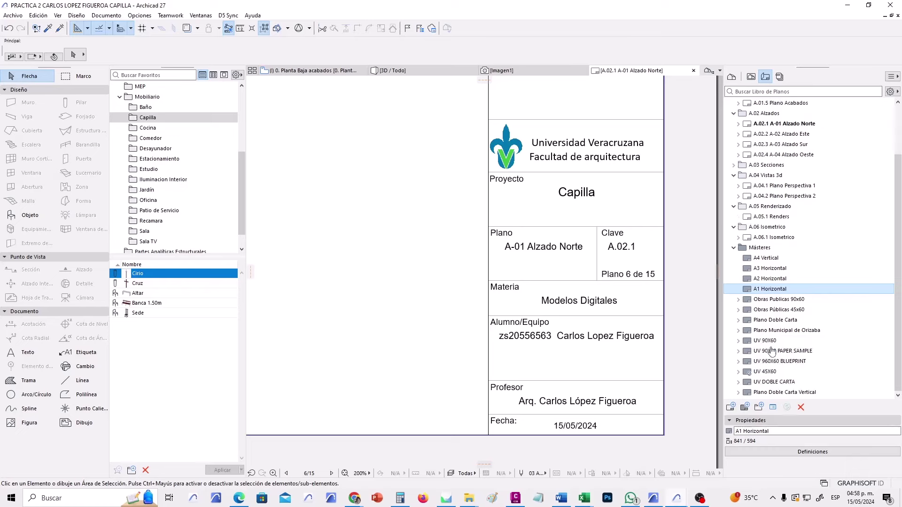
Open master UV 45X60 and edit its #Nombre del Plano text, undoing an accidental delete.
click(738, 371)
double_click(779, 374)
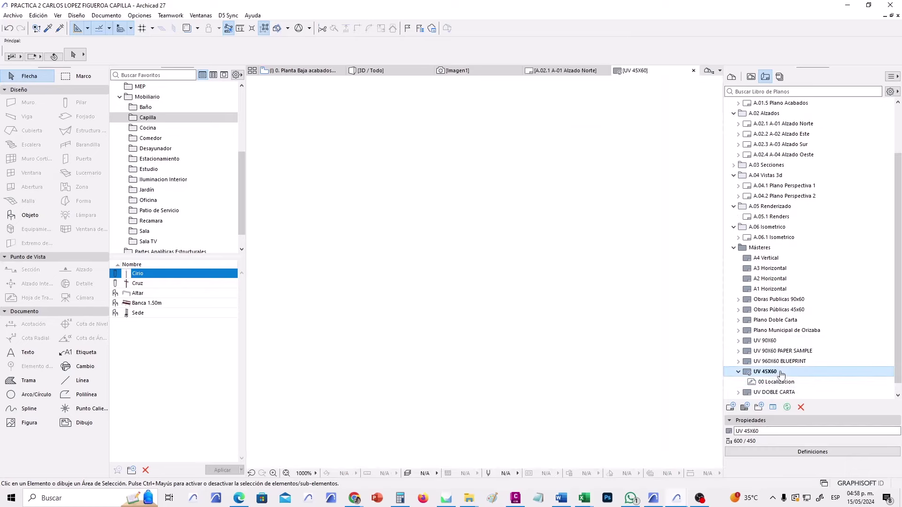
scroll(654, 381, up, 10)
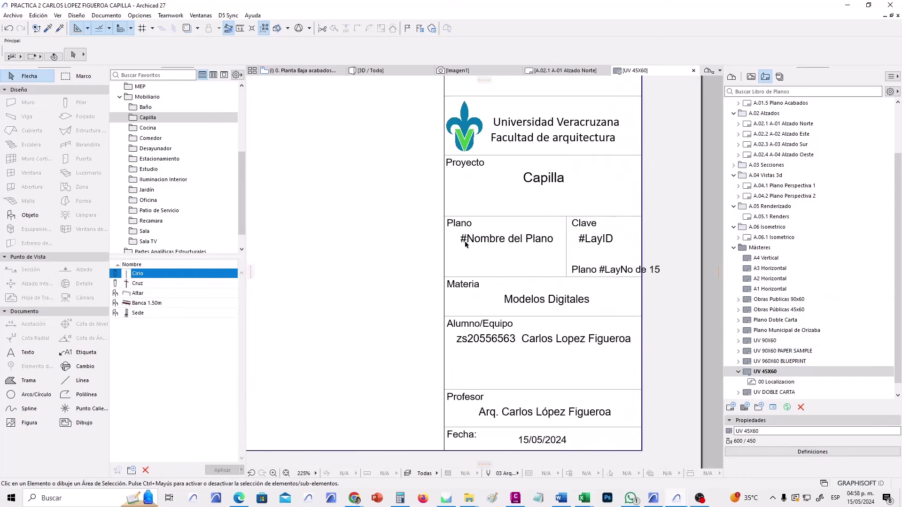
click(466, 244)
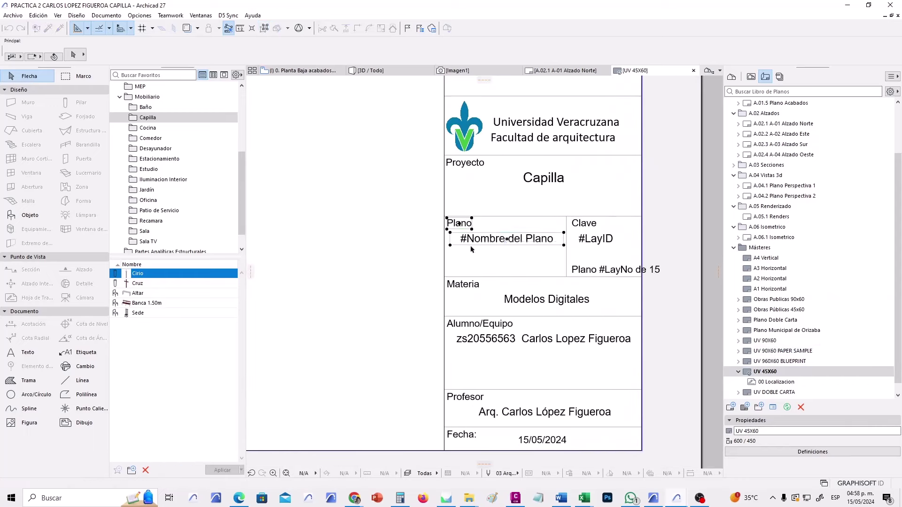
click(494, 259)
click(507, 242)
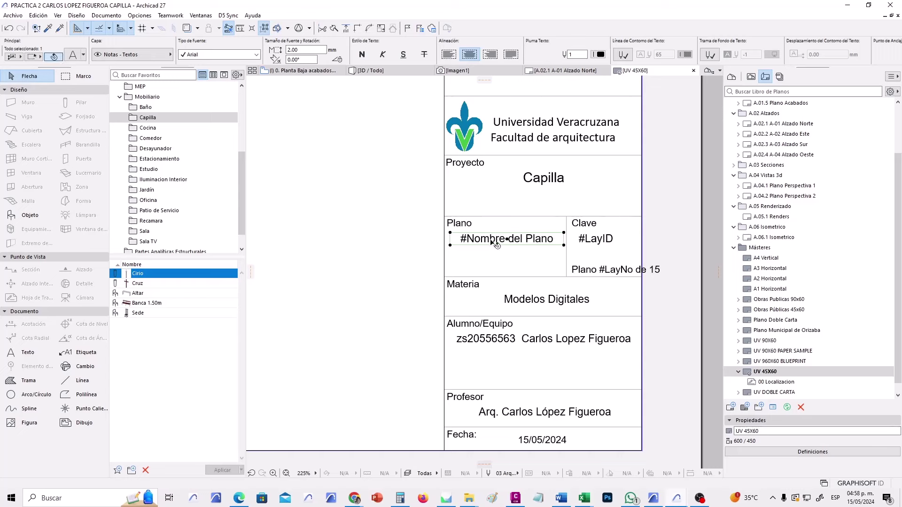
double_click(497, 244)
key(Delete)
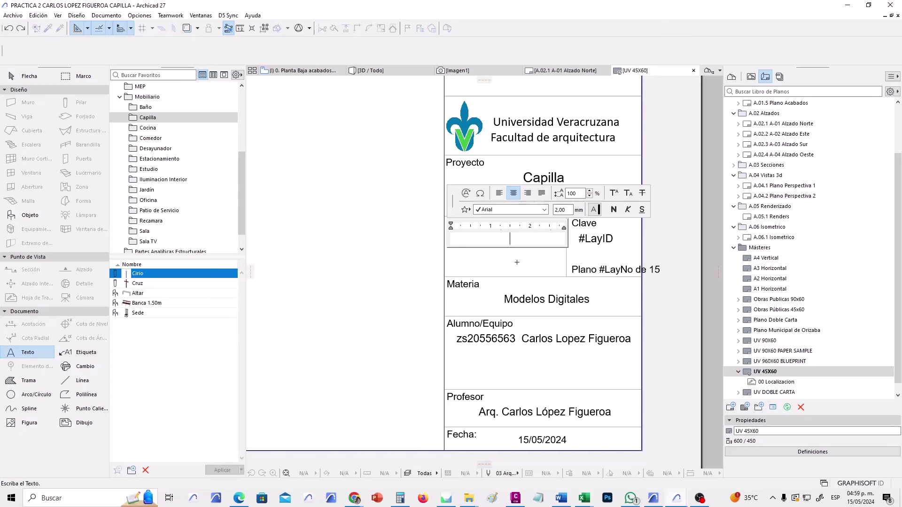
key(ctrl+z)
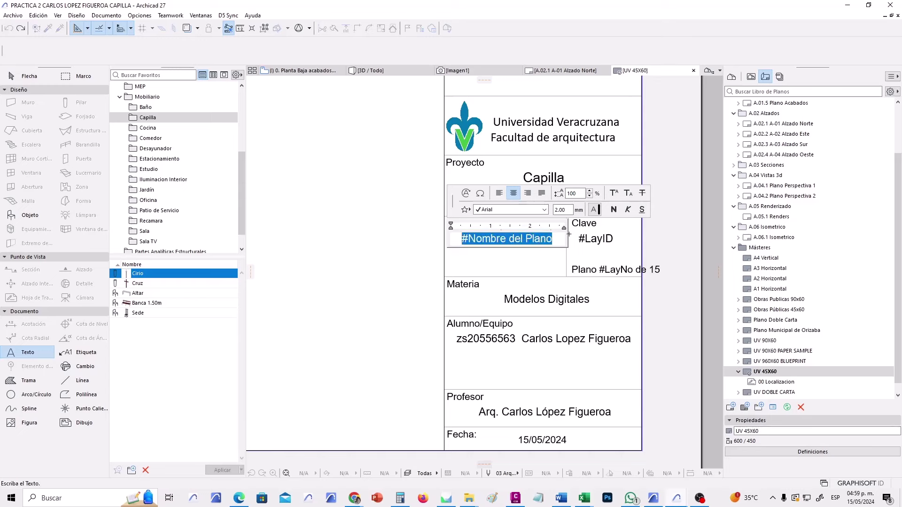
Replace the sheet name text with the Nombre del Plano autotext and zoom out.
click(559, 242)
key(ctrl+a)
click(466, 193)
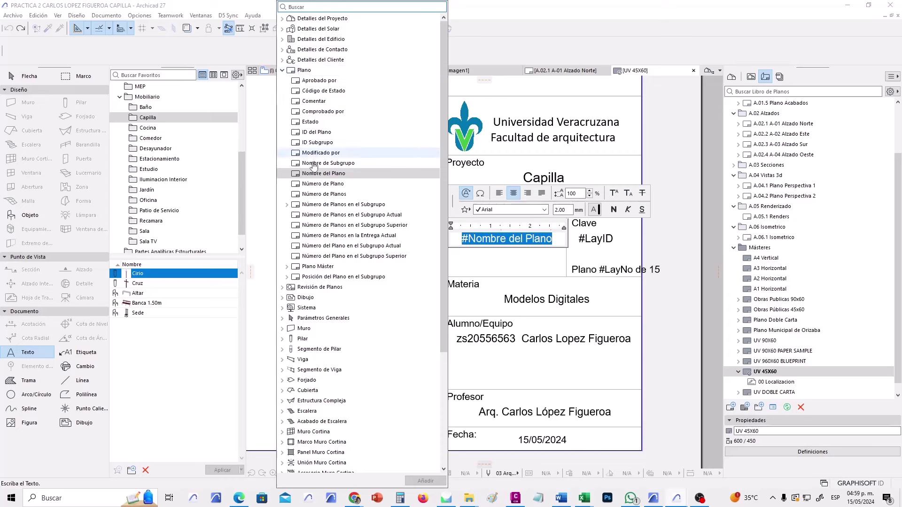
double_click(392, 173)
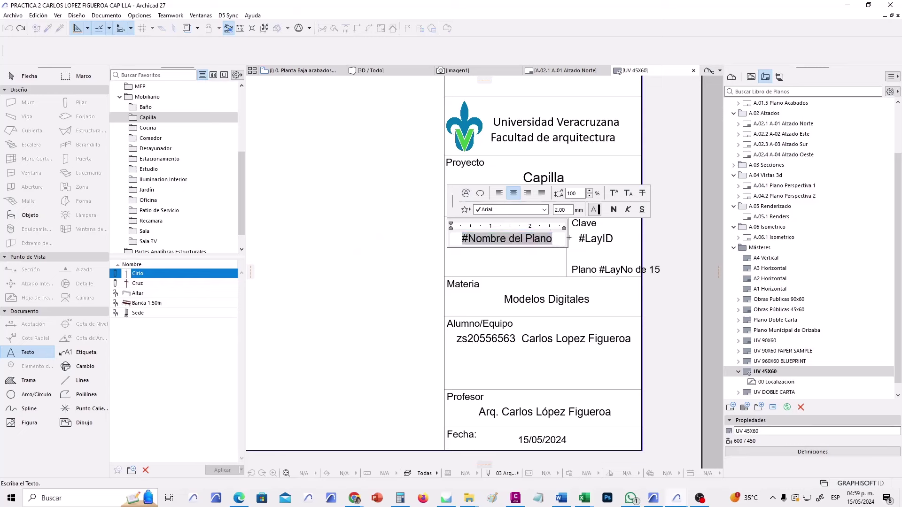
click(510, 266)
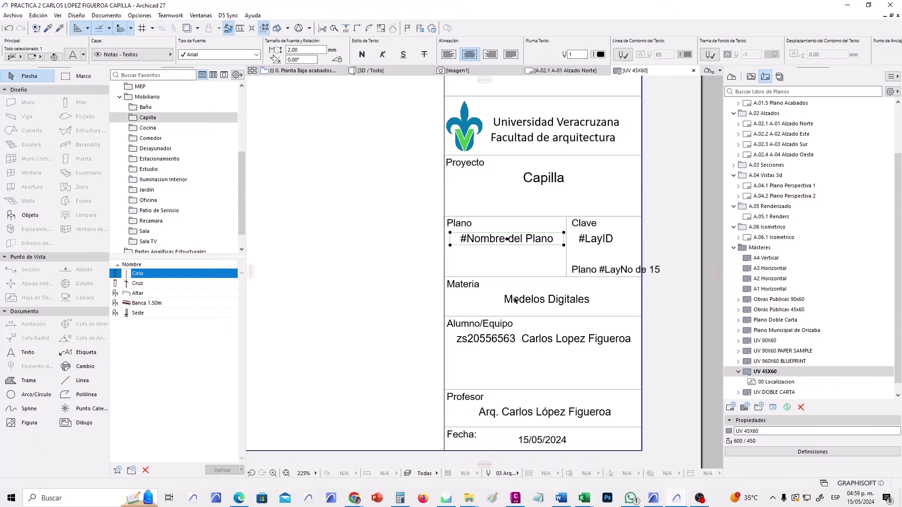
scroll(585, 247, down, 3)
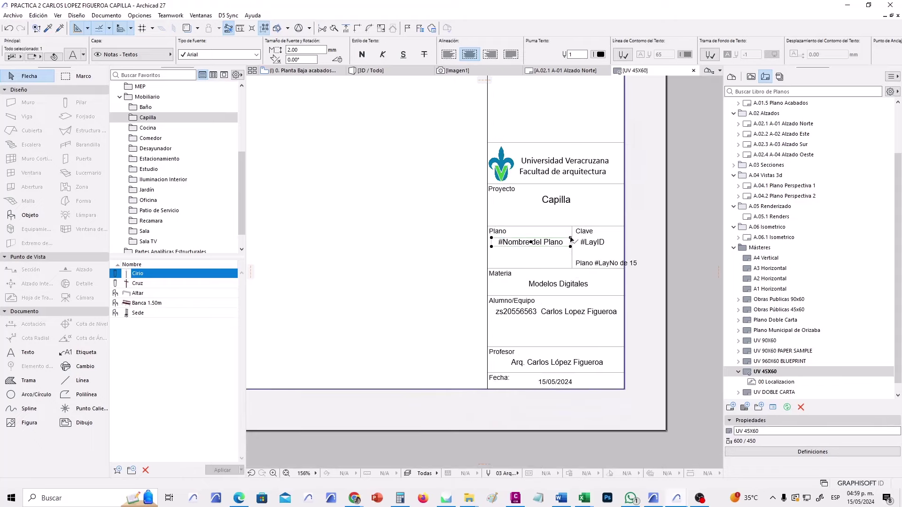
scroll(555, 301, down, 4)
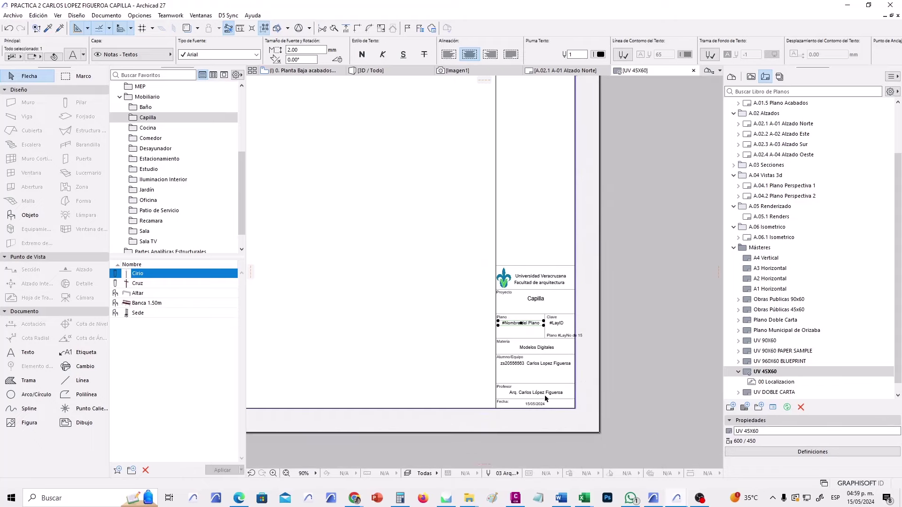
scroll(545, 395, up, 5)
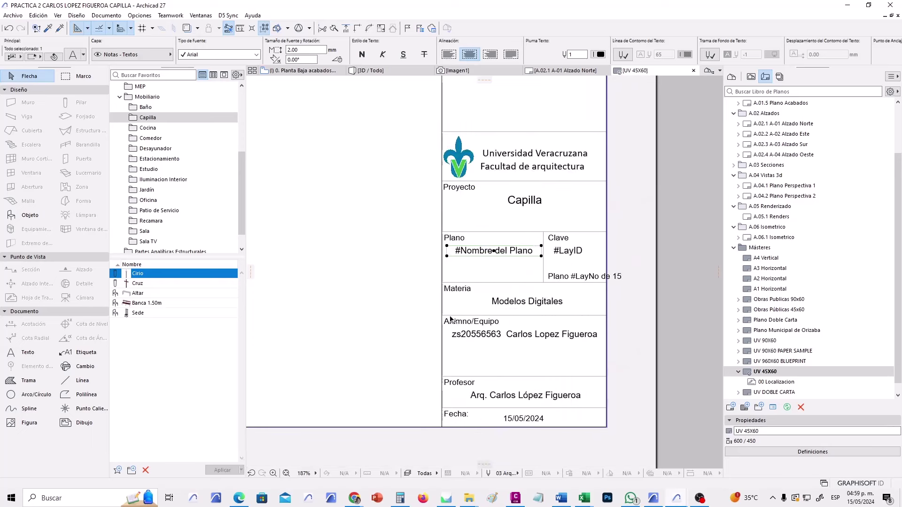
click(419, 301)
scroll(468, 350, down, 15)
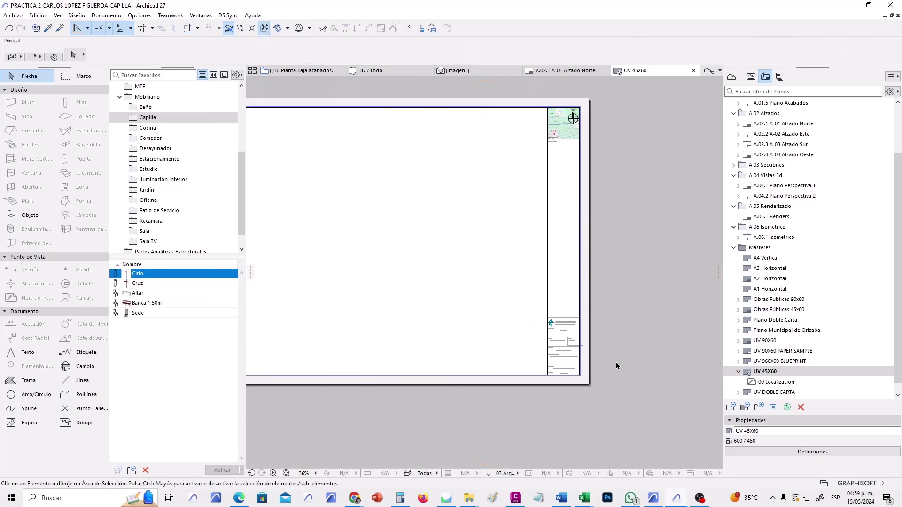
Close the master tab, then select 00 Localizacion under UV 45X60 and reopen the master layout.
click(693, 70)
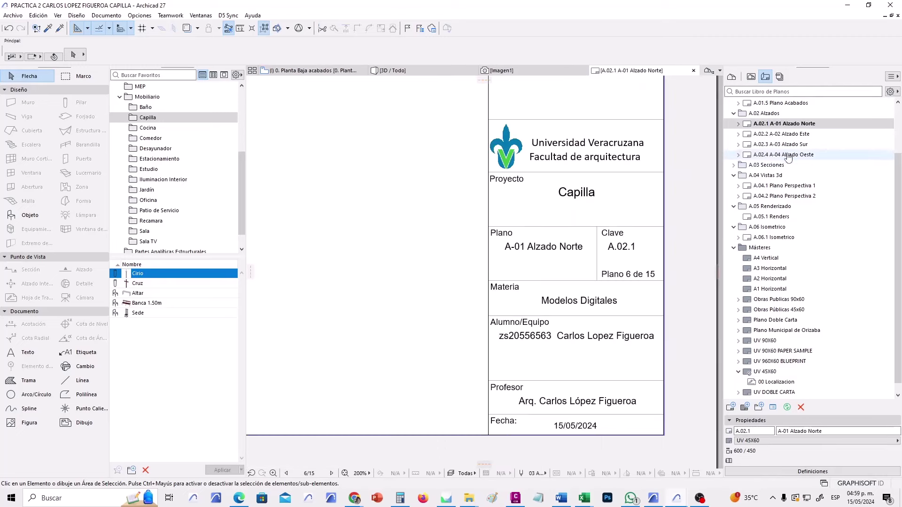
click(783, 145)
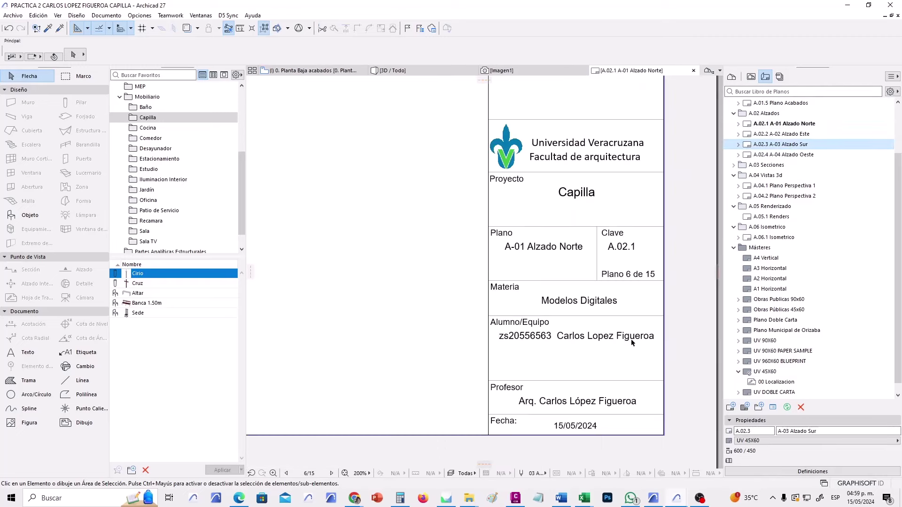
click(777, 382)
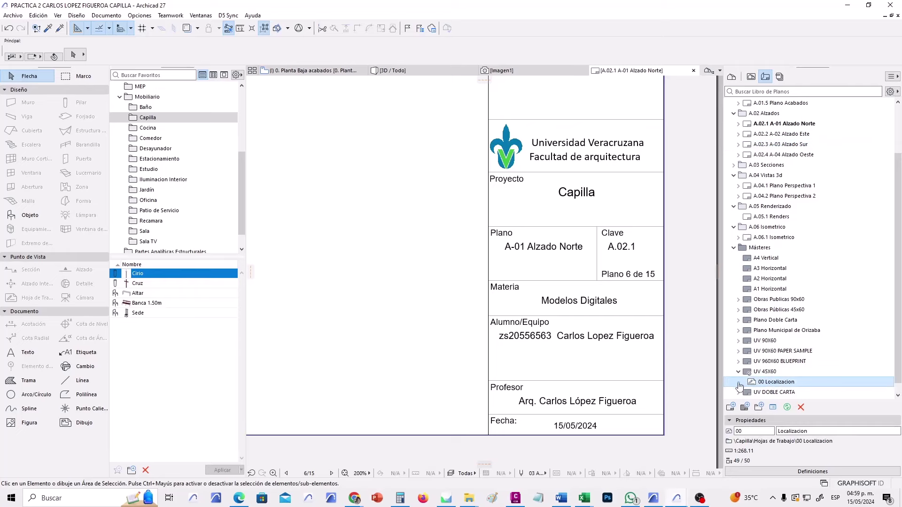
double_click(776, 383)
Open the 00 Localizacion map drawing's source view with Abrir Vista Origen.
click(586, 191)
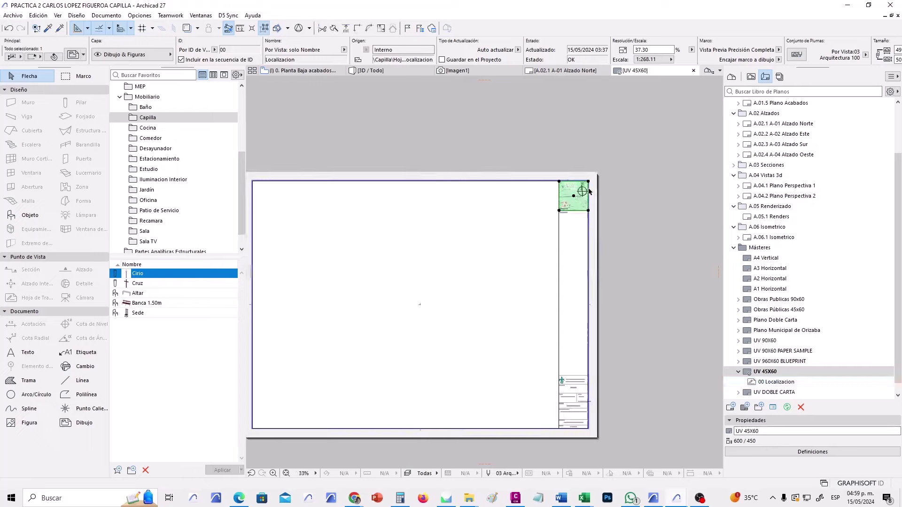
scroll(589, 191, up, 10)
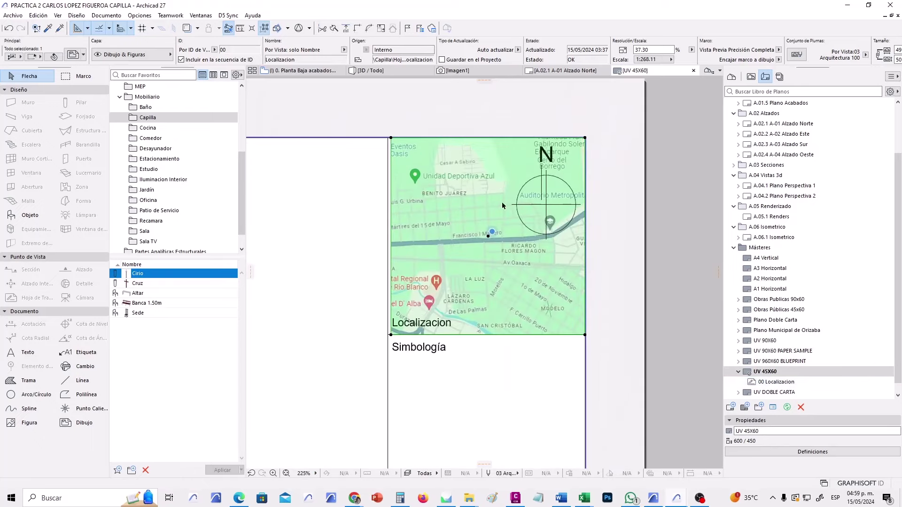
scroll(502, 206, up, 1)
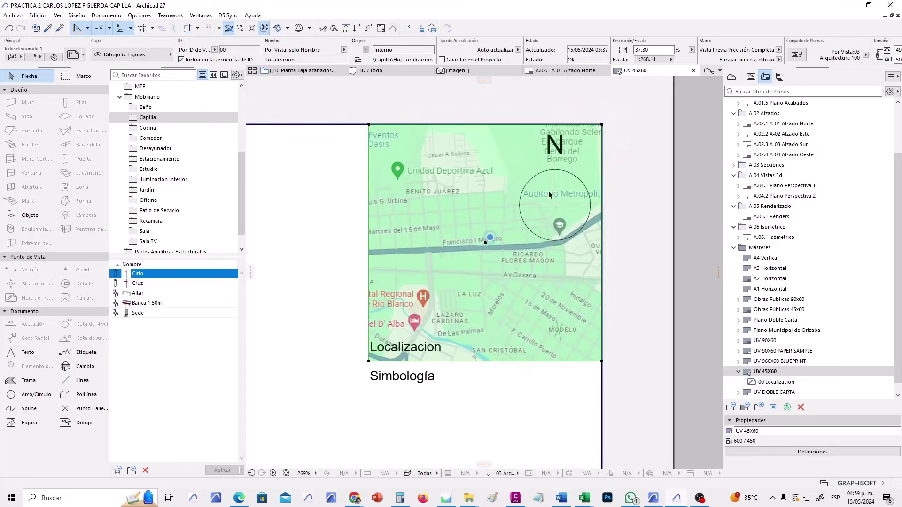
right_click(450, 192)
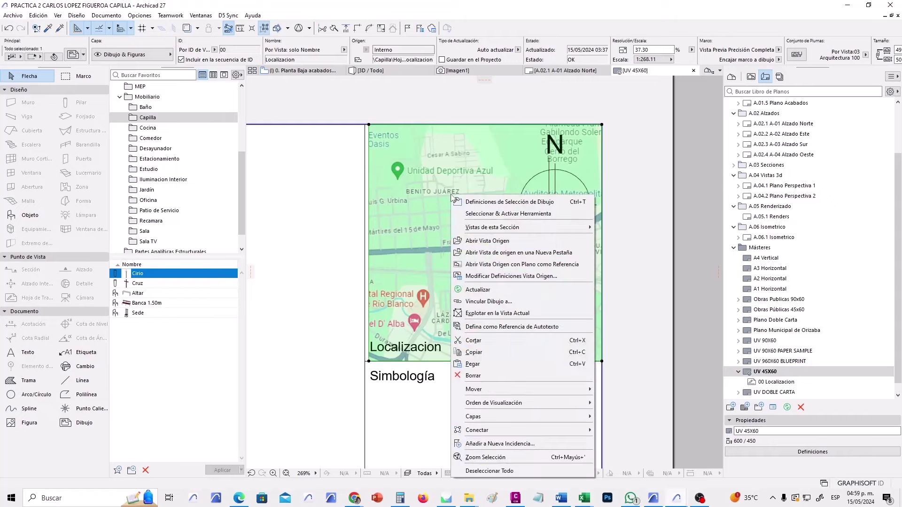
key(Escape)
key(Escape)
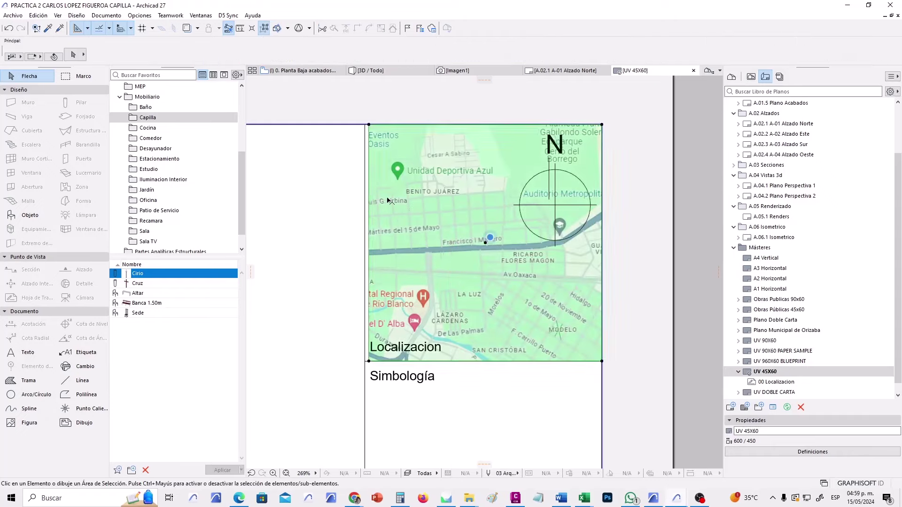
right_click(412, 186)
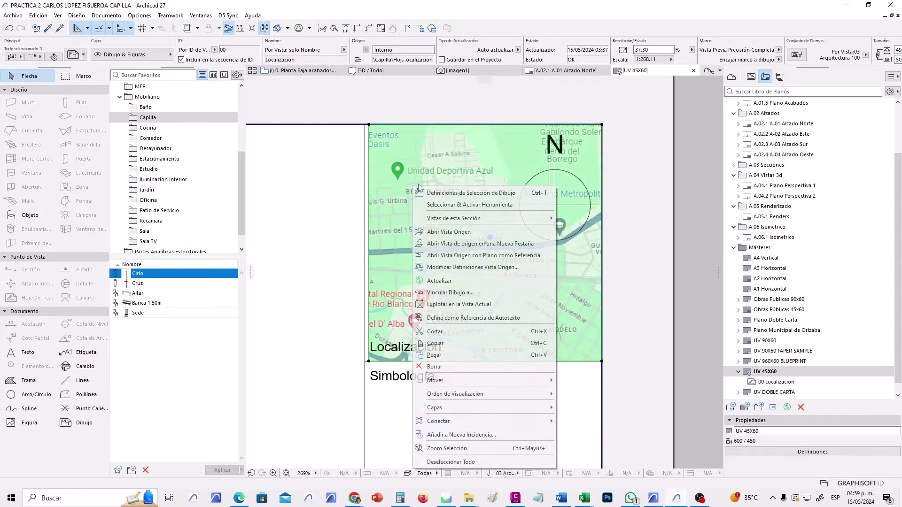
click(483, 243)
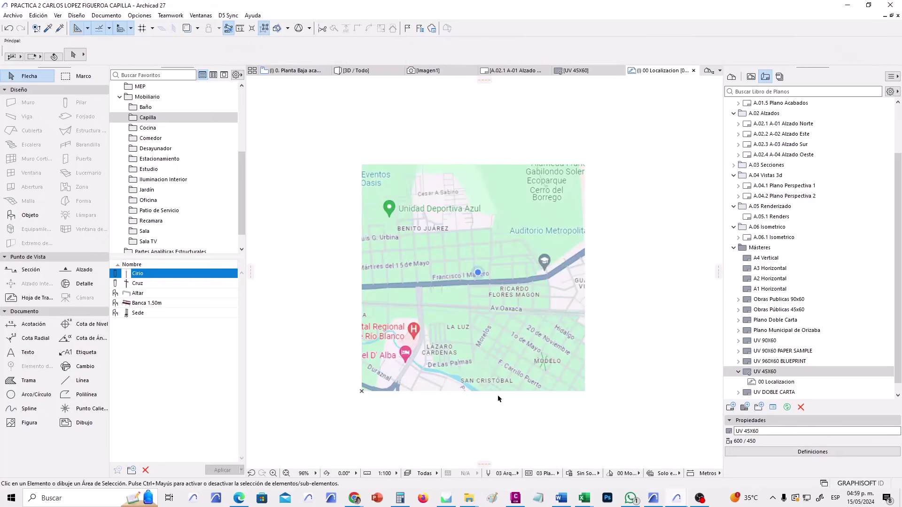
scroll(489, 355, down, 3)
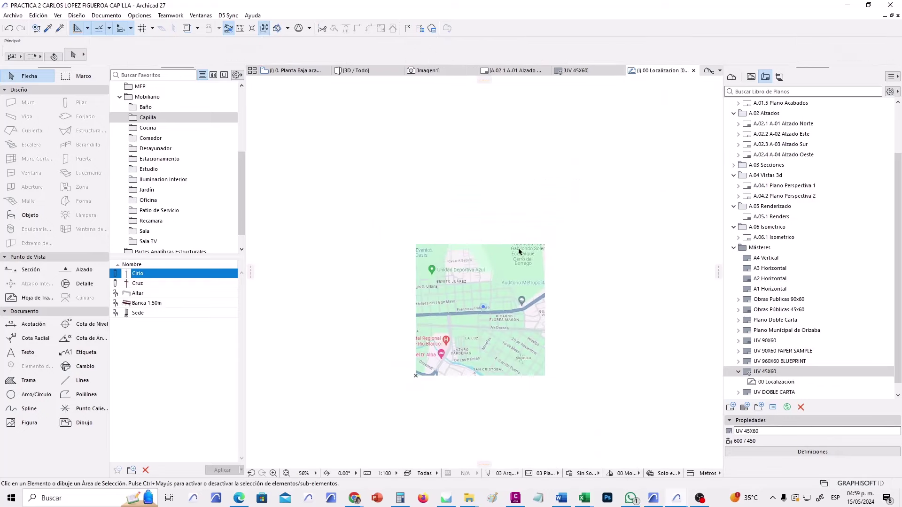
scroll(518, 339, up, 3)
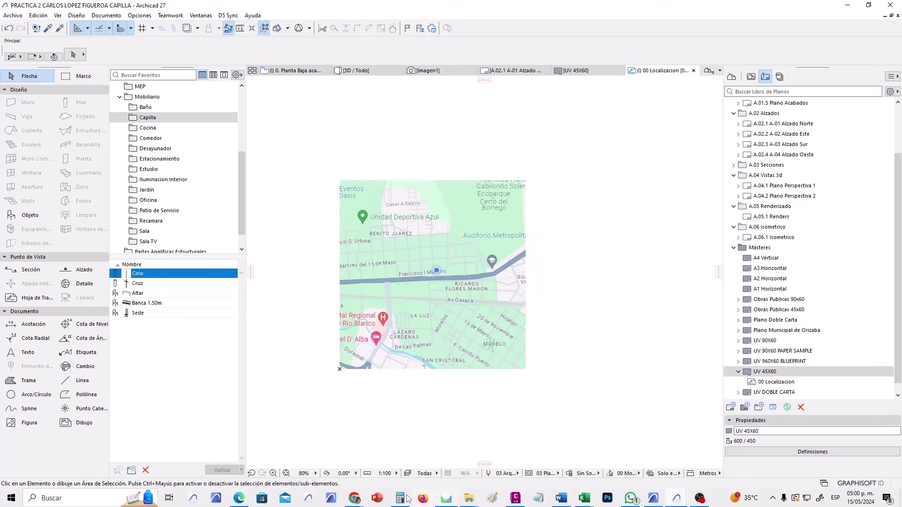
Search 'google maps' in the browser and open Google Maps.
mouse_move(353, 498)
click(463, 463)
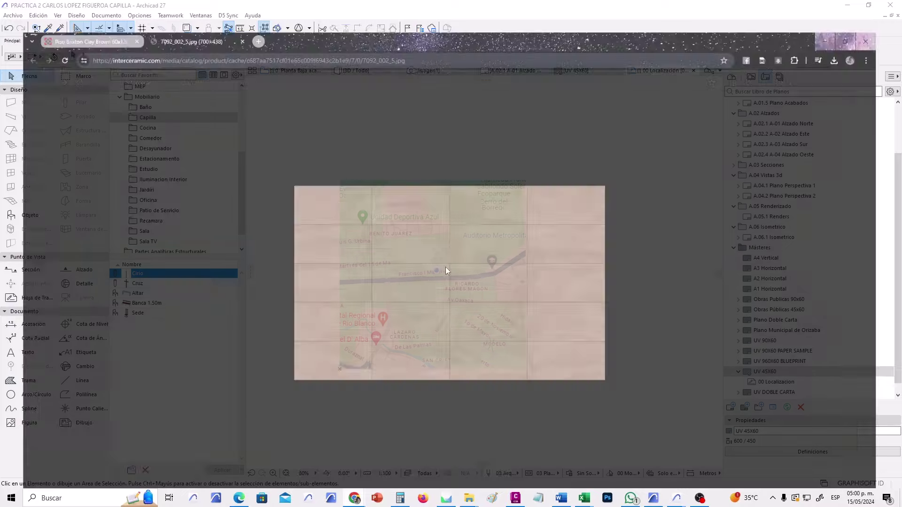
click(354, 30)
text(google maps)
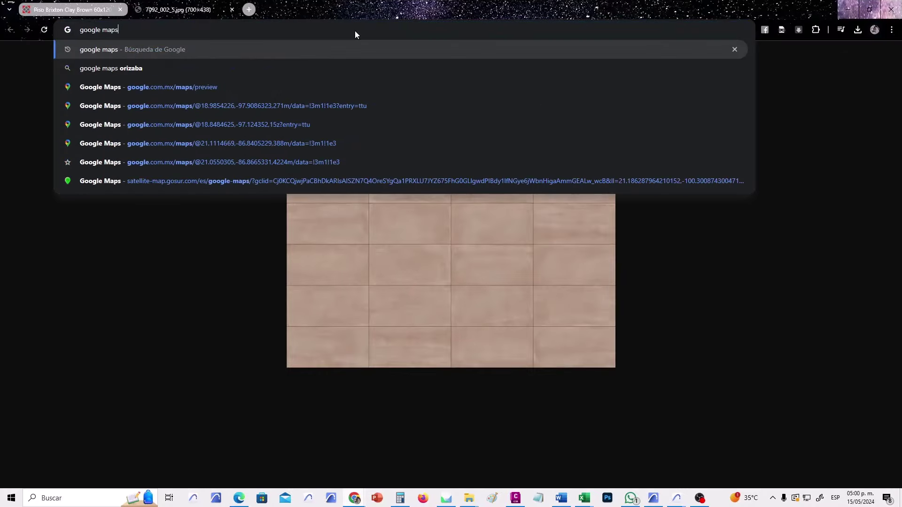
key(Return)
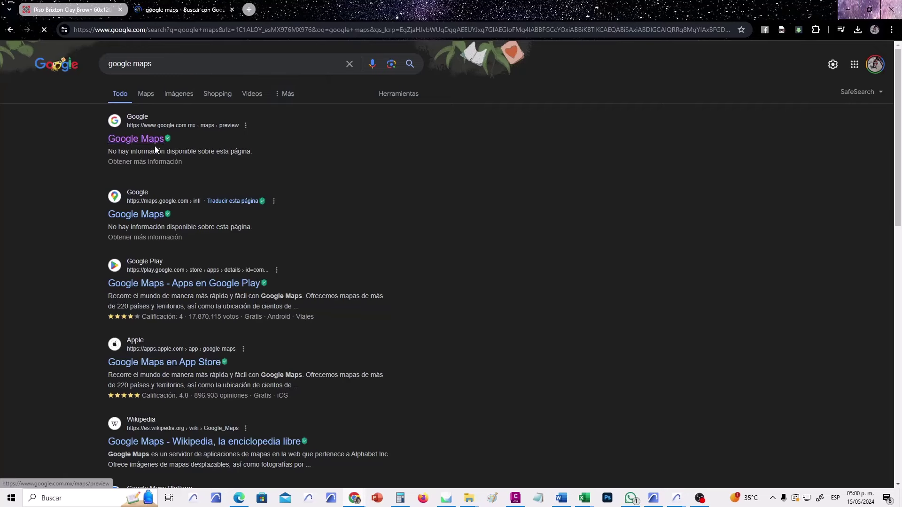
click(178, 139)
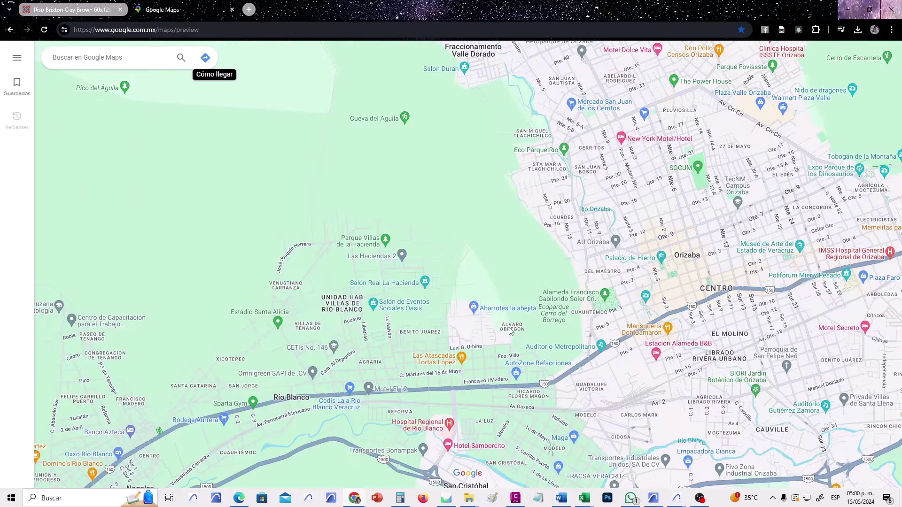
Frame the Orizaba streets around Deportivo ADO and the Río Orizaba.
scroll(506, 346, up, 5)
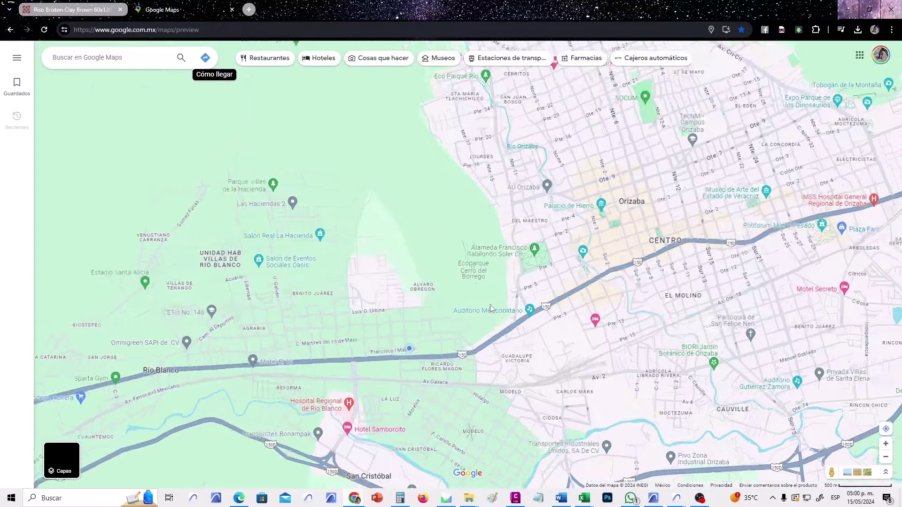
scroll(475, 268, up, 5)
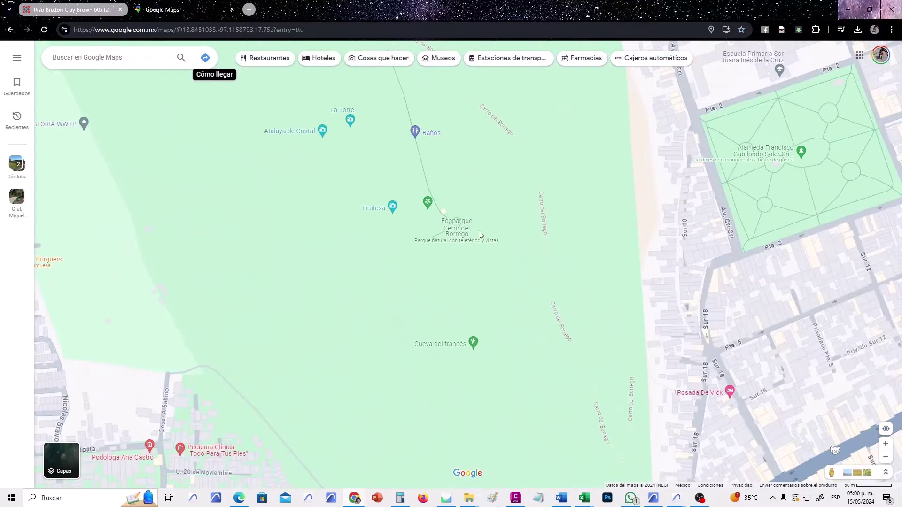
drag(478, 231, 406, 315)
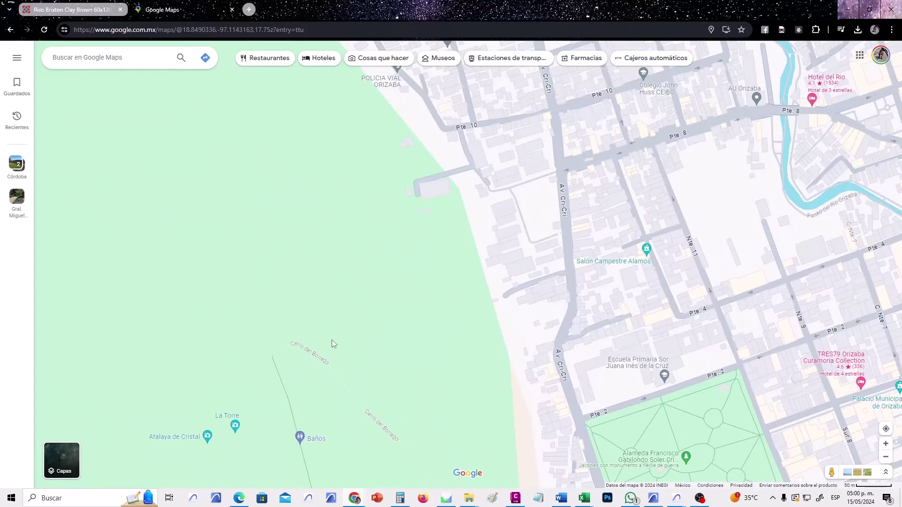
drag(416, 270, 329, 222)
scroll(329, 222, down, 2)
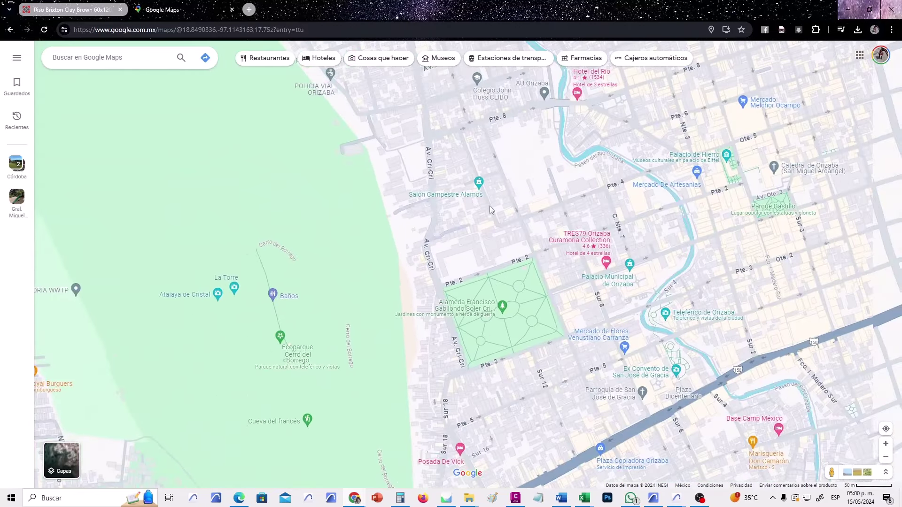
drag(489, 206, 471, 249)
scroll(478, 232, up, 5)
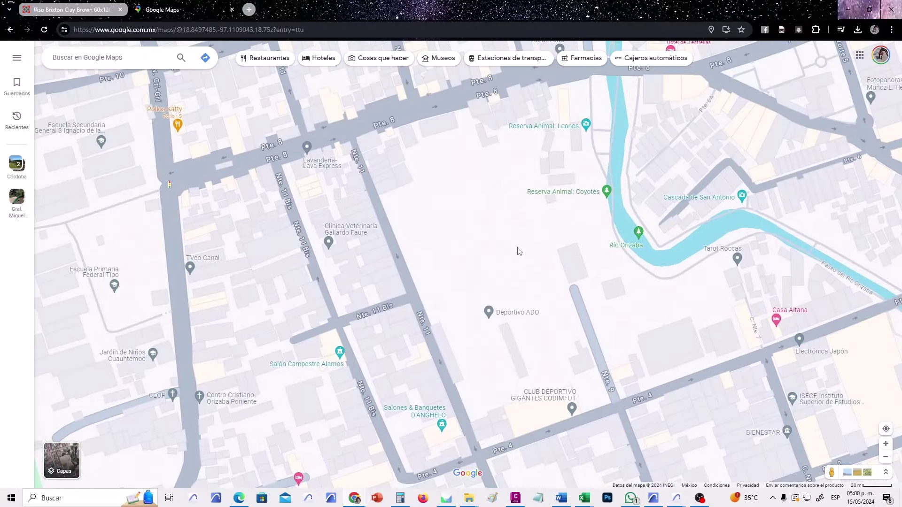
drag(470, 227, 479, 228)
scroll(475, 230, down, 2)
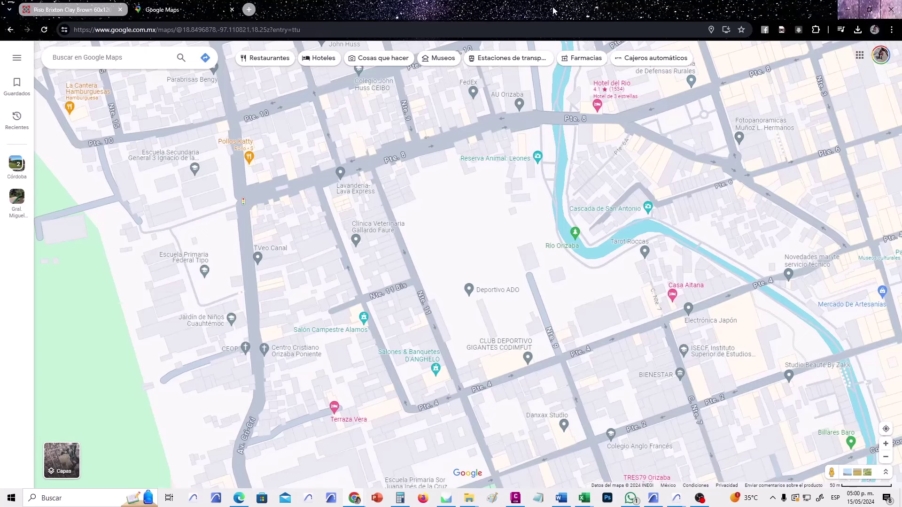
Capture the framed map area as a ShareX region screenshot.
click(773, 498)
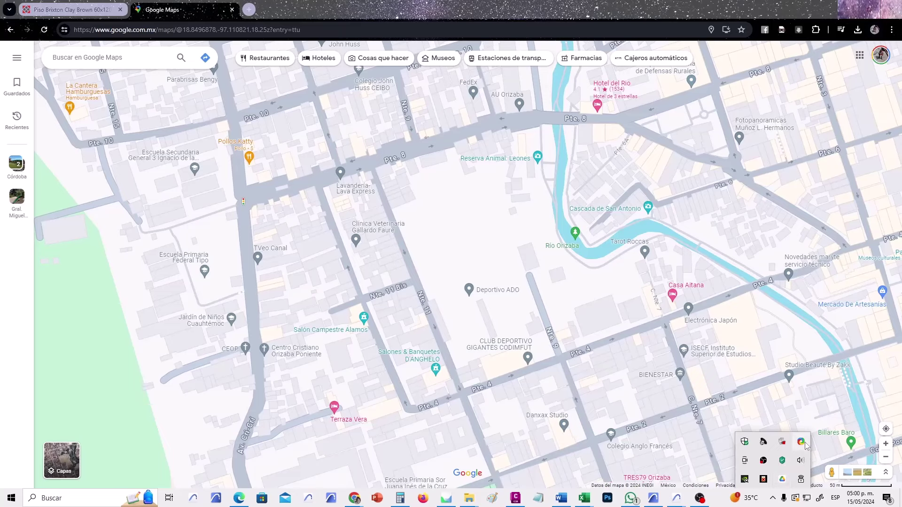
click(801, 442)
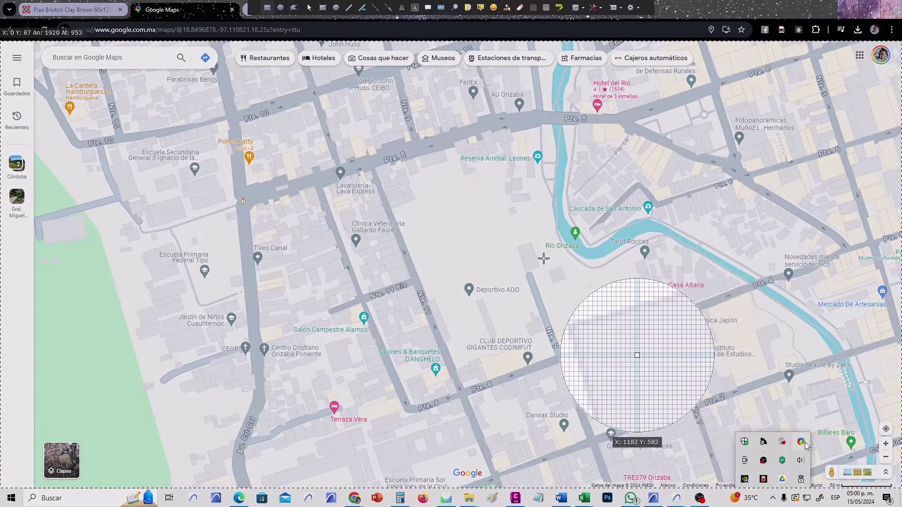
drag(331, 92, 643, 428)
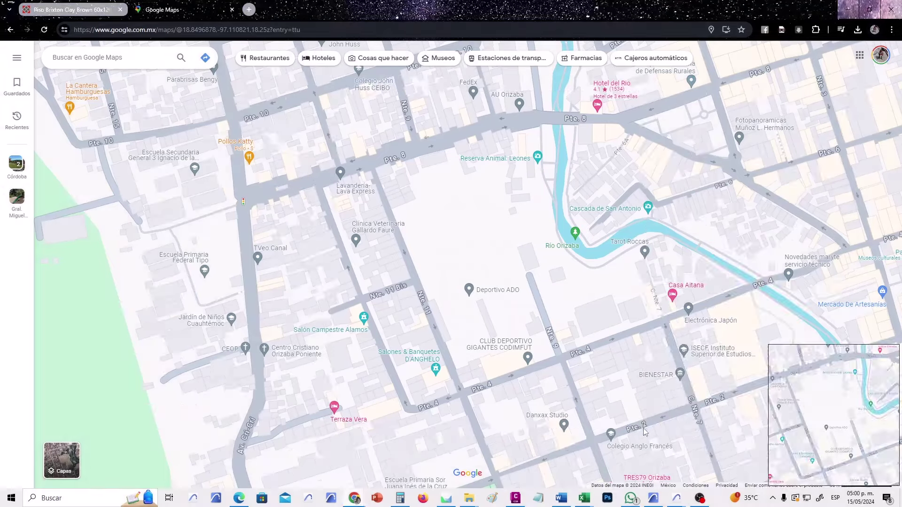
Paste the new street-level map capture into the 00 Localizacion worksheet.
click(848, 14)
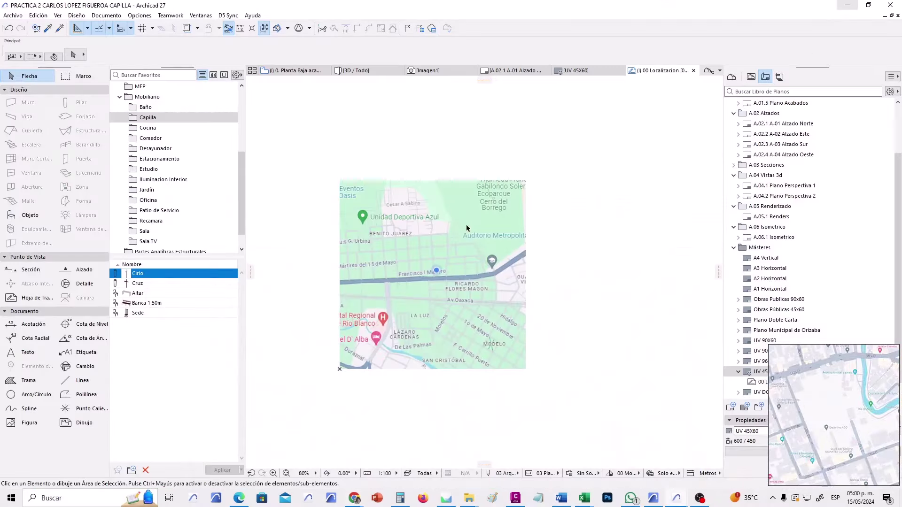
middle_drag(475, 251, 393, 227)
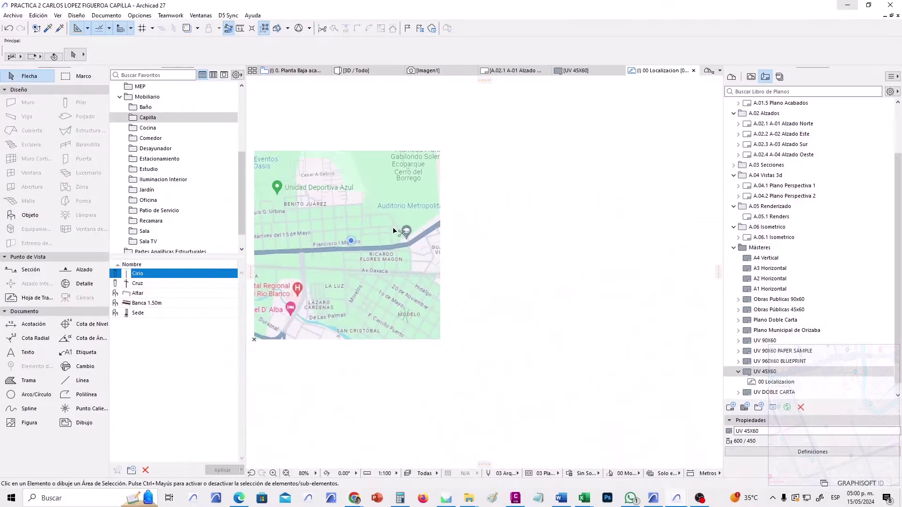
key(ctrl+v)
scroll(399, 230, down, 4)
scroll(494, 206, up, 2)
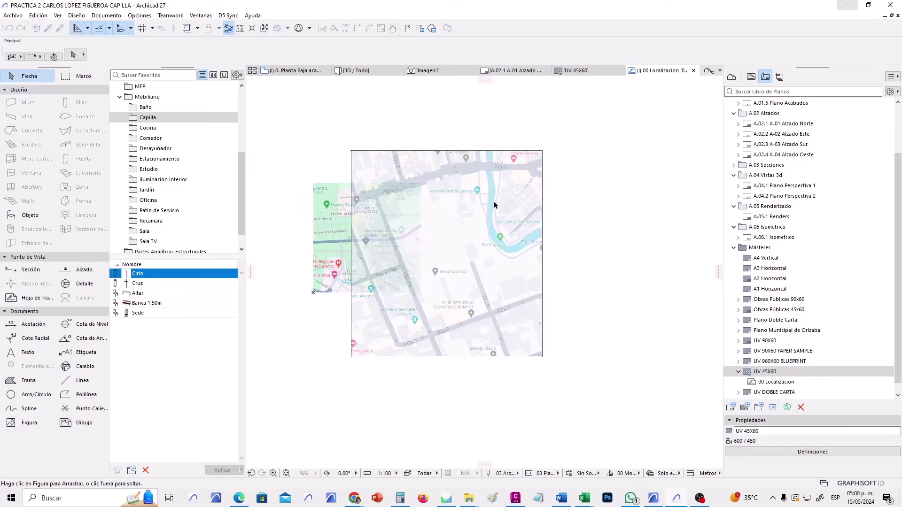
click(611, 218)
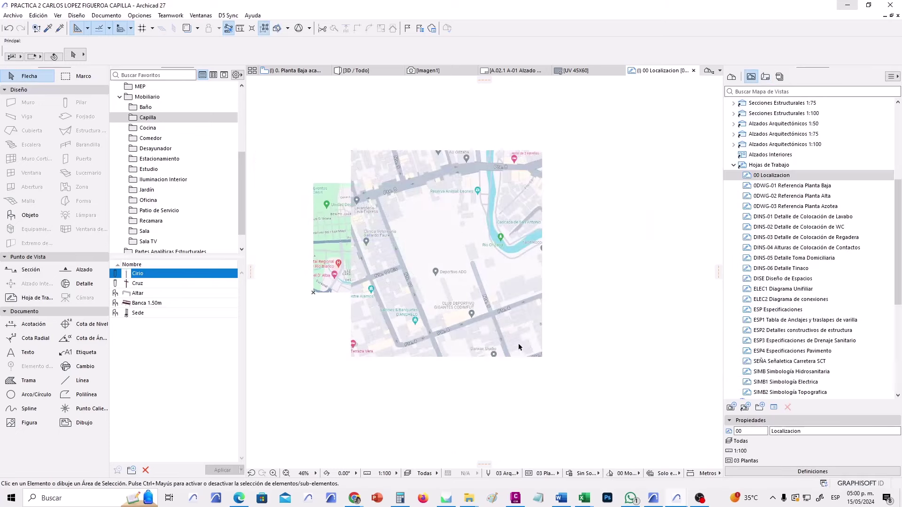
Move the pasted map so its bottom-left corner sits on the old map's corner.
drag(552, 367, 491, 337)
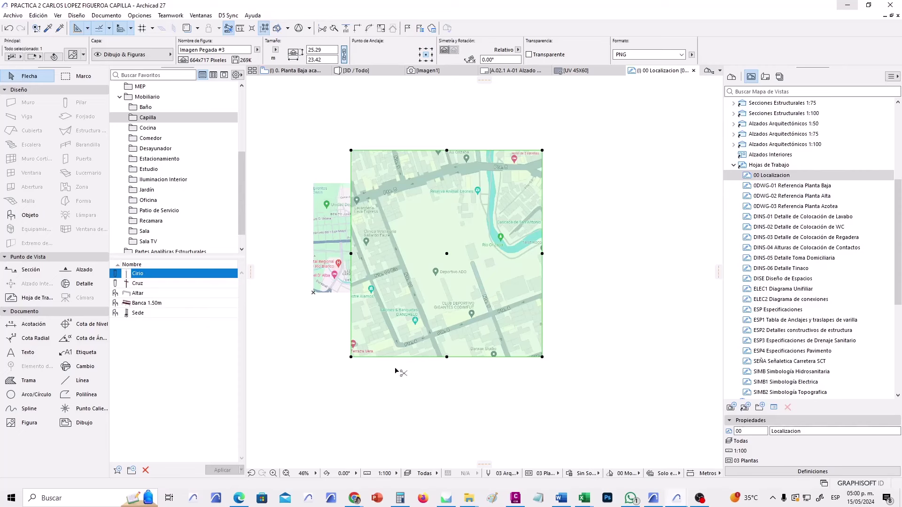
key(ctrl+d)
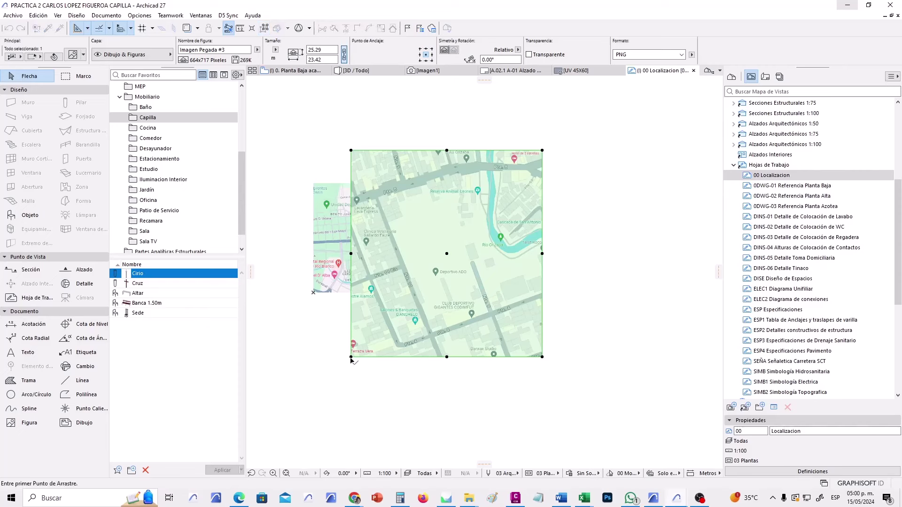
click(350, 357)
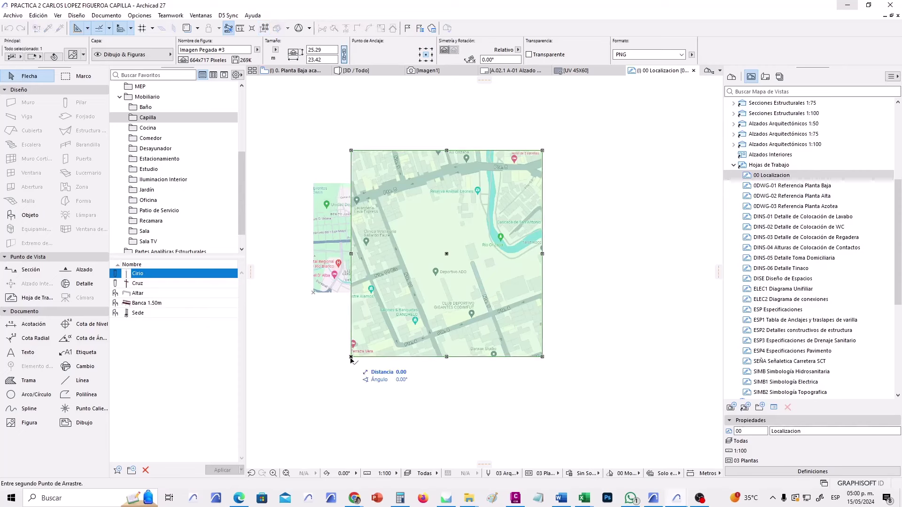
click(312, 294)
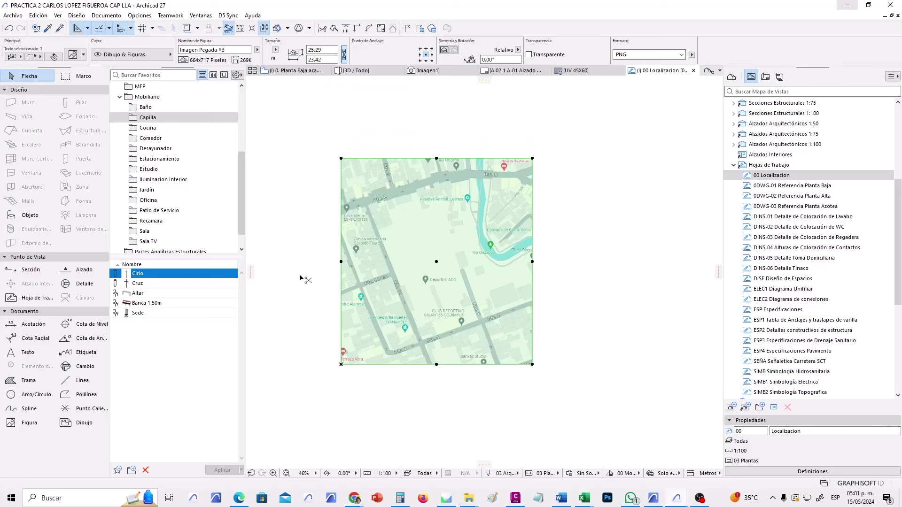
key(ctrl+k)
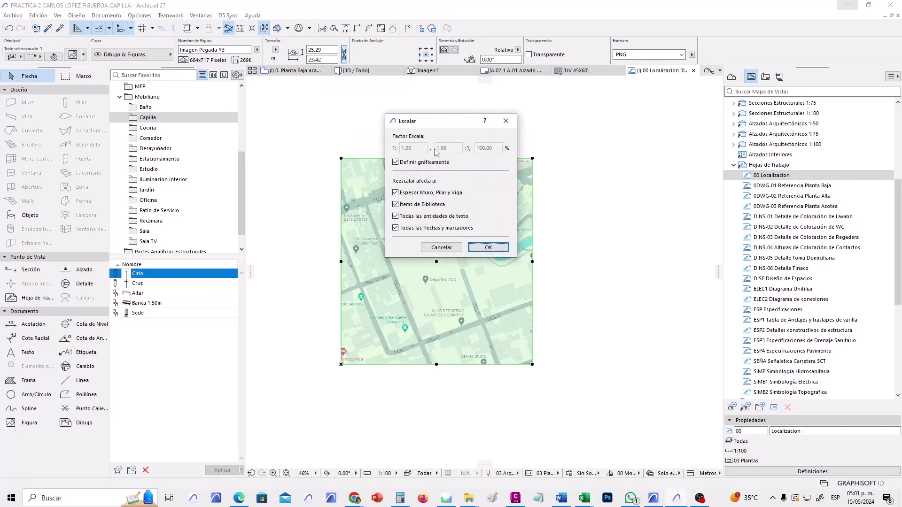
Rescale the map graphically from its bottom-left corner down to 13.41 × 12.41.
click(488, 247)
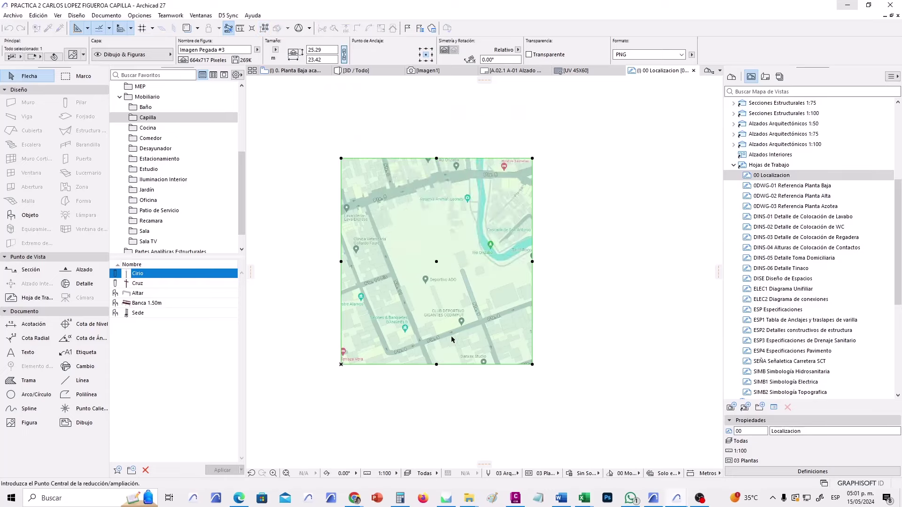
click(341, 365)
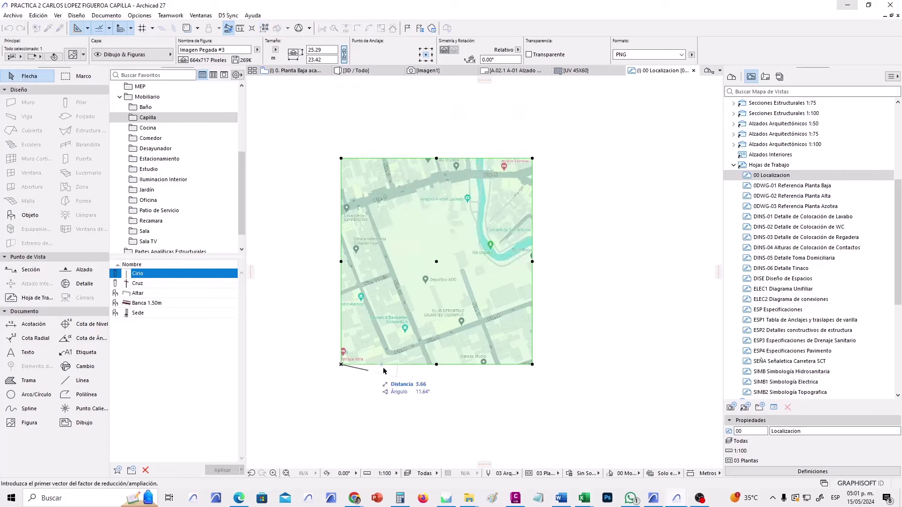
click(342, 158)
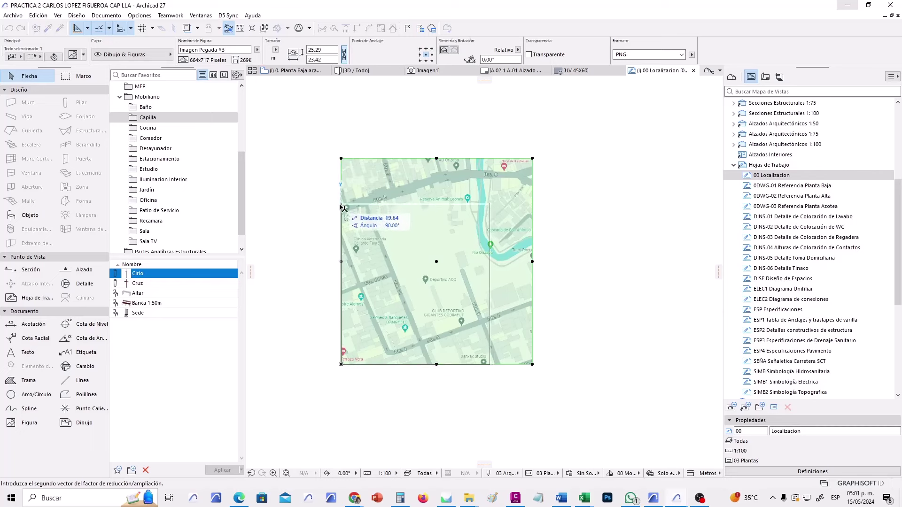
click(342, 255)
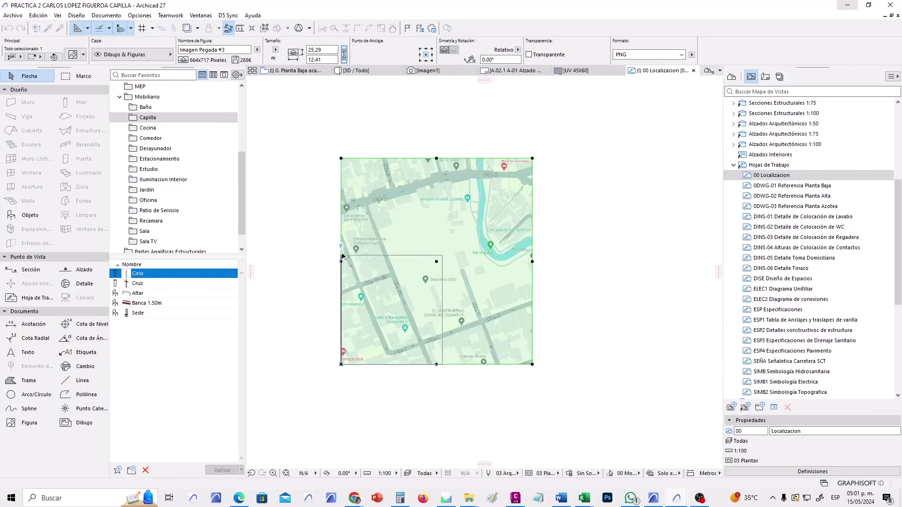
Shift the resized map up and right, then close the 00 Localizacion view.
scroll(349, 278, up, 3)
drag(349, 278, 371, 252)
click(527, 290)
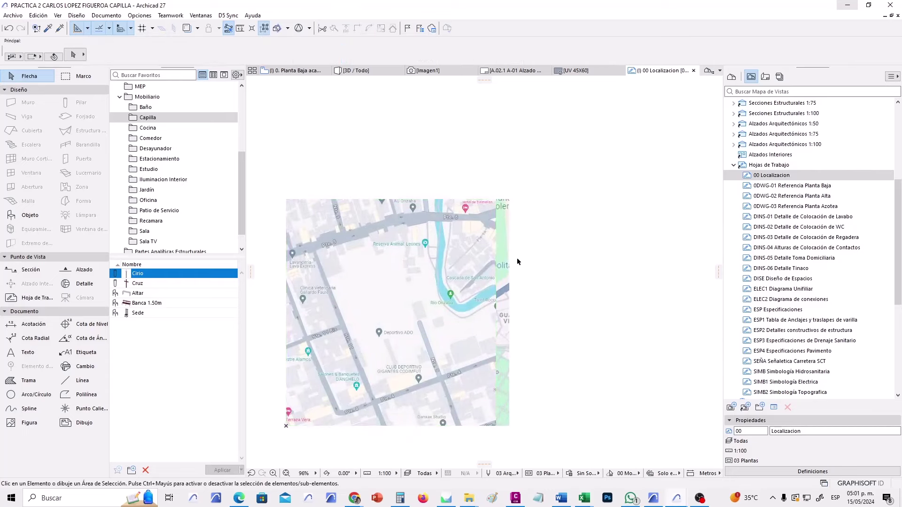
click(508, 206)
click(515, 207)
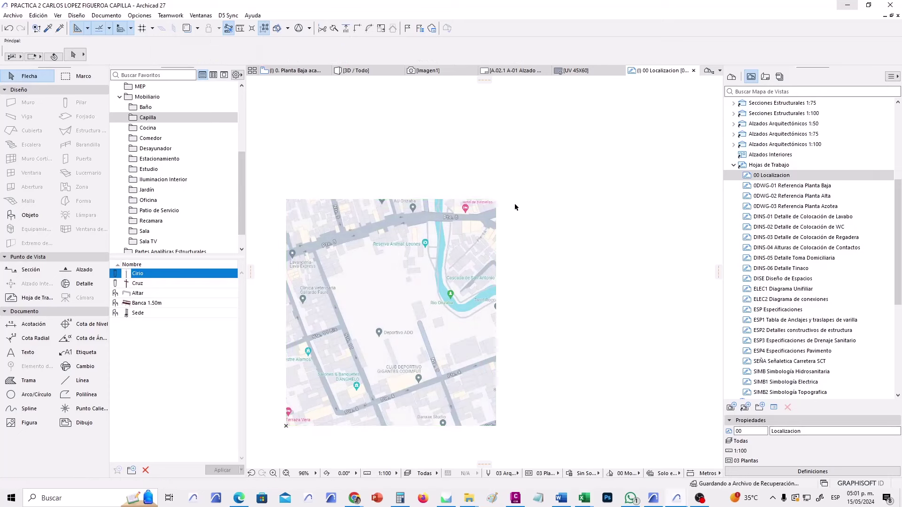
middle_drag(393, 323, 499, 317)
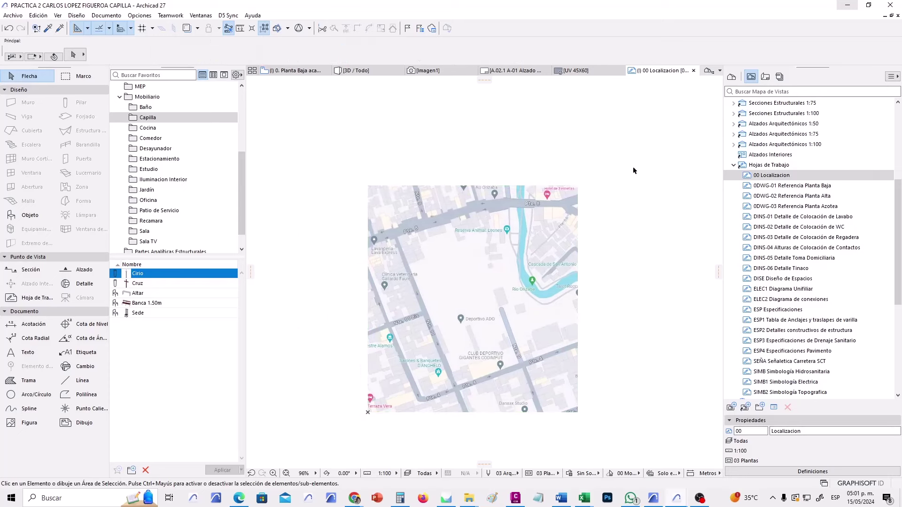
click(693, 71)
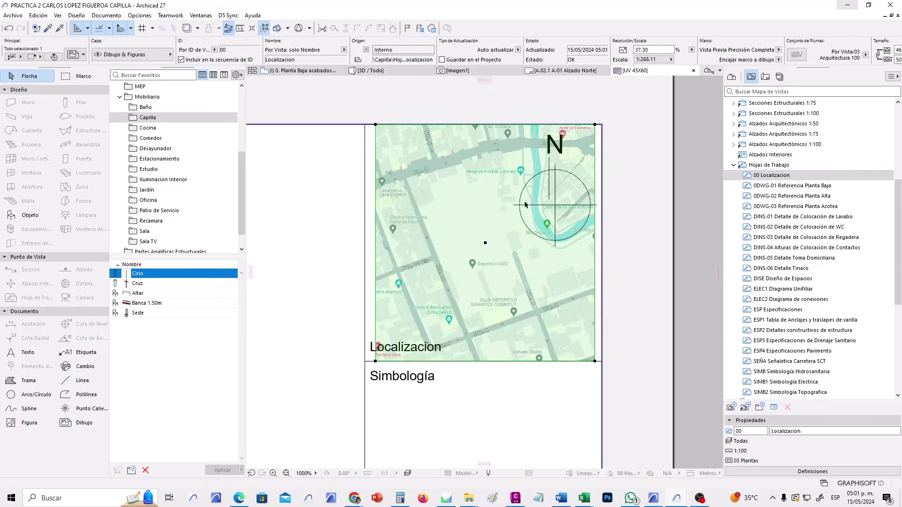
Set up the Fill tool with Fondo fill type and red pen 20 for fill and background.
click(530, 398)
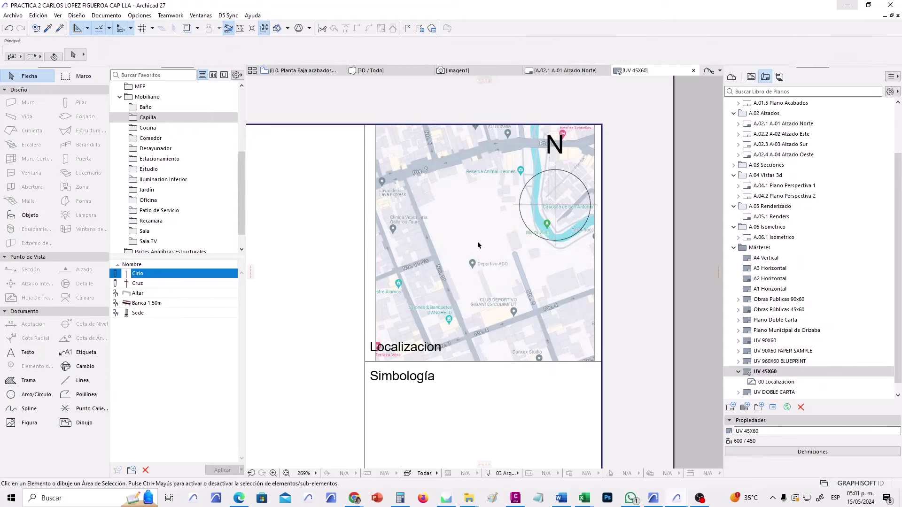
scroll(478, 241, up, 2)
click(27, 381)
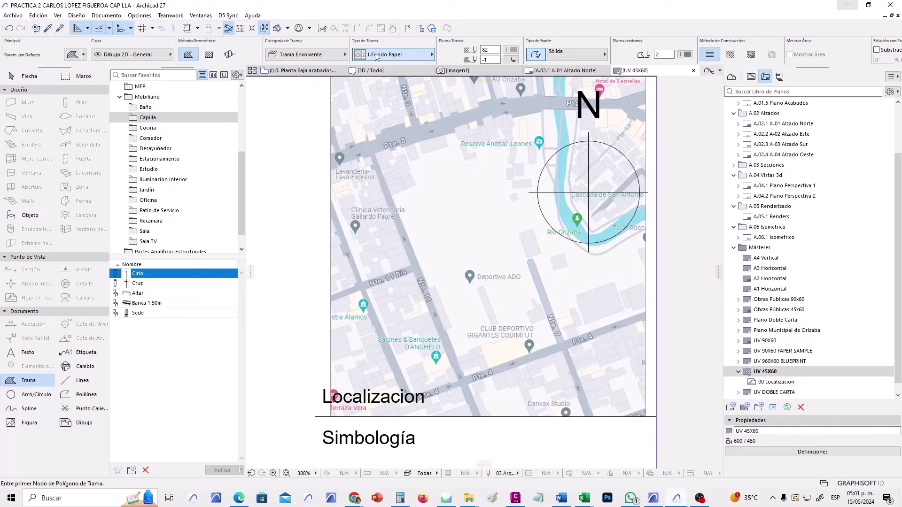
click(413, 54)
click(462, 79)
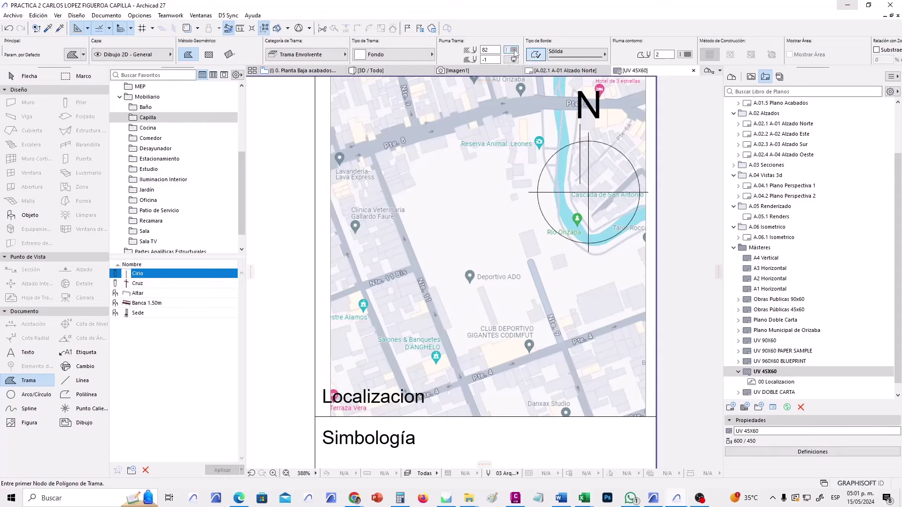
click(511, 50)
click(685, 49)
click(513, 60)
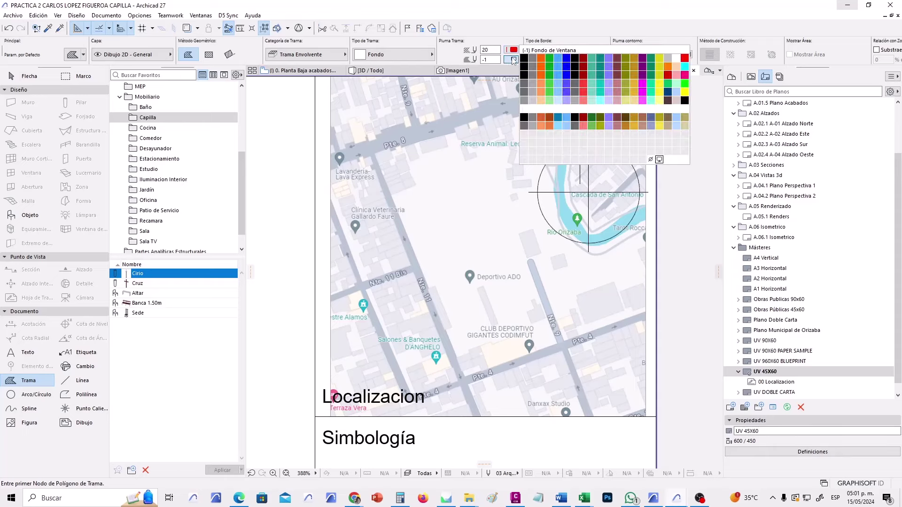
click(683, 50)
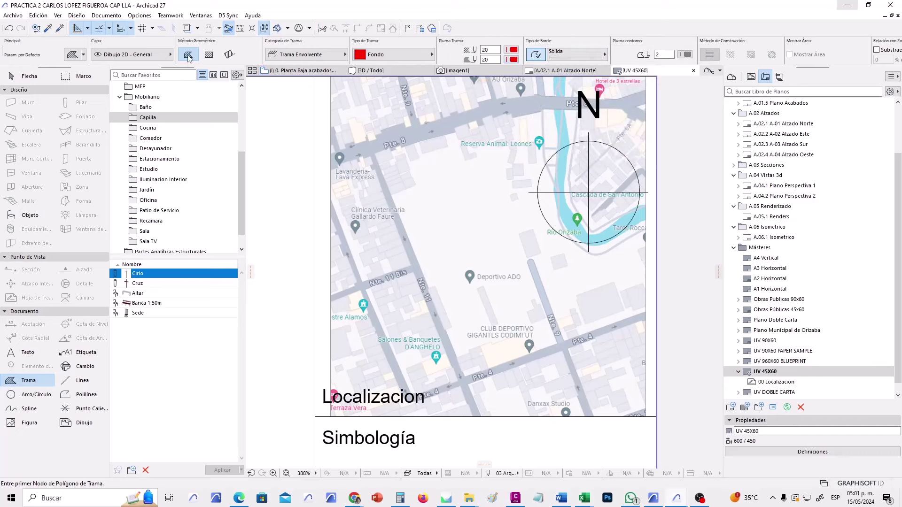
Draw the red fill polygon over the site block beside Deportivo ADO.
click(406, 229)
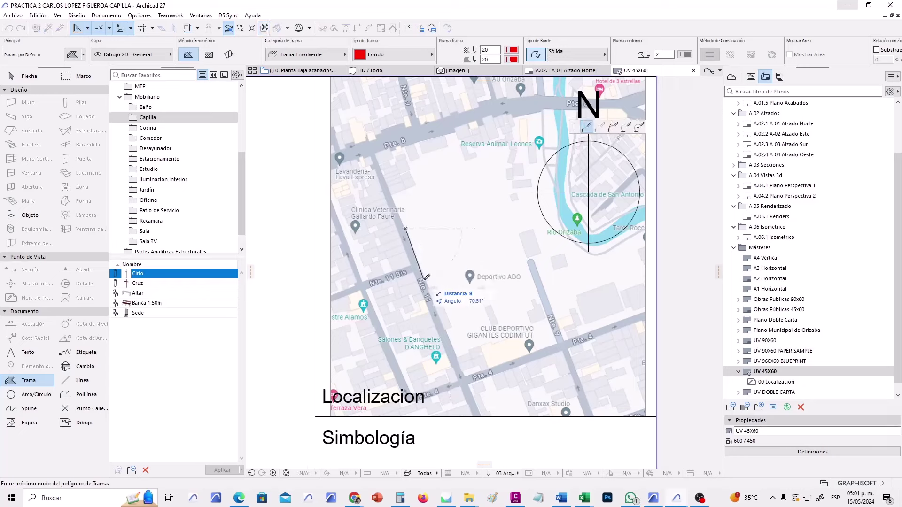
click(501, 249)
click(481, 199)
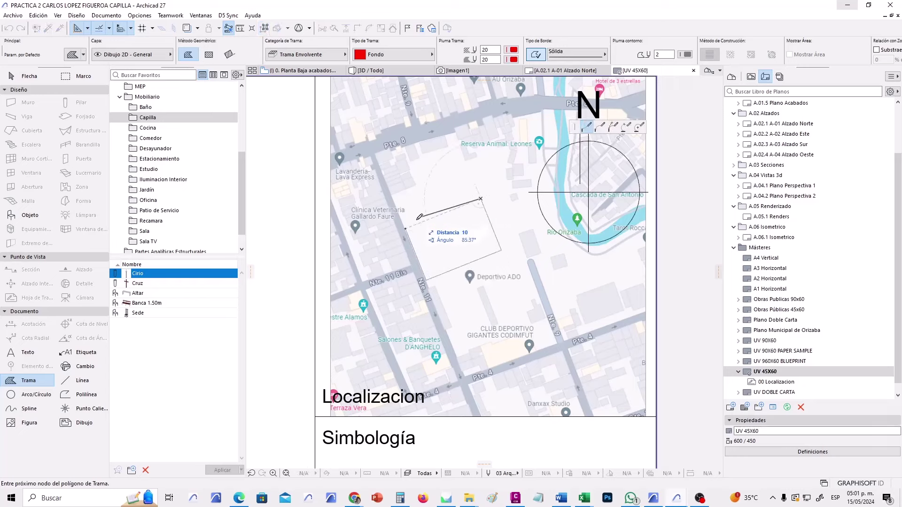
click(406, 228)
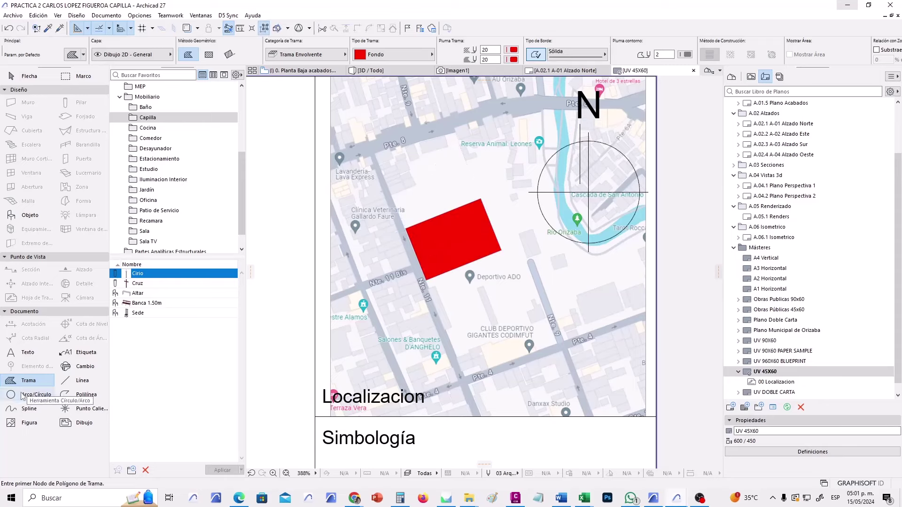
click(36, 395)
Draw a red pen 20 circle around the red site rectangle.
click(428, 55)
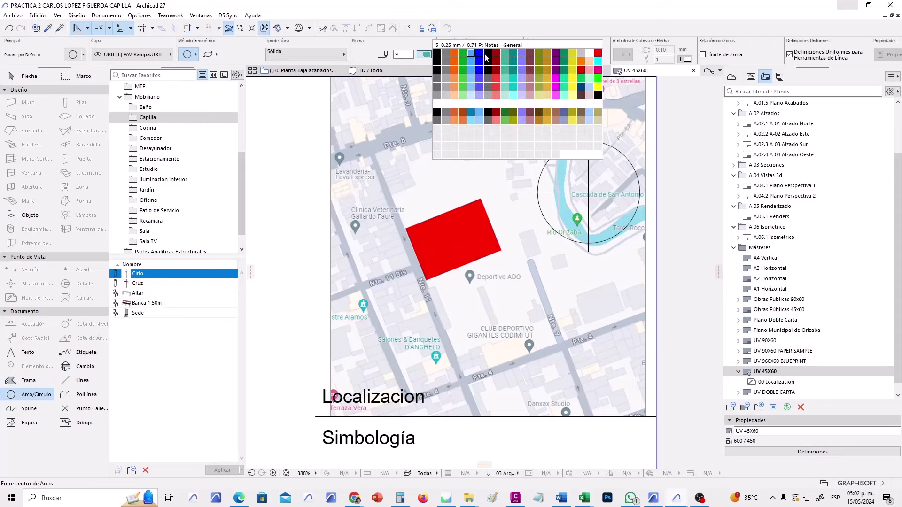
click(465, 52)
click(455, 235)
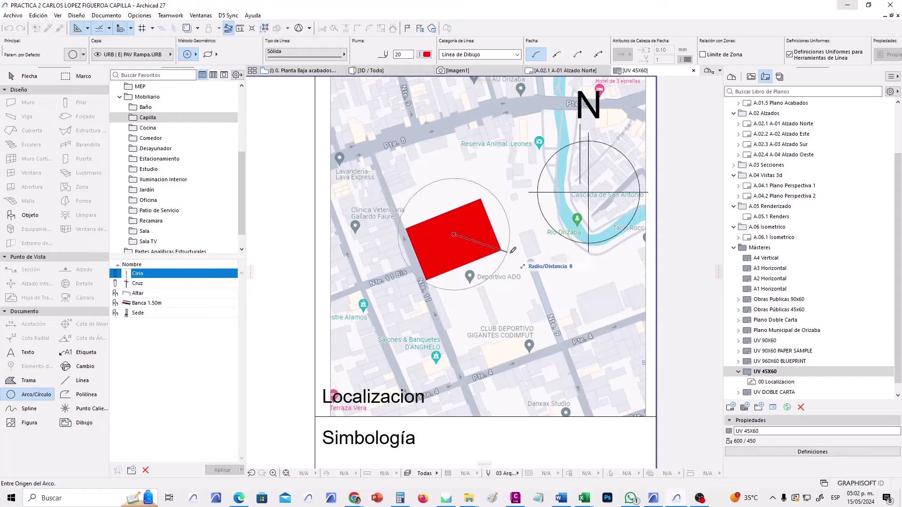
click(527, 266)
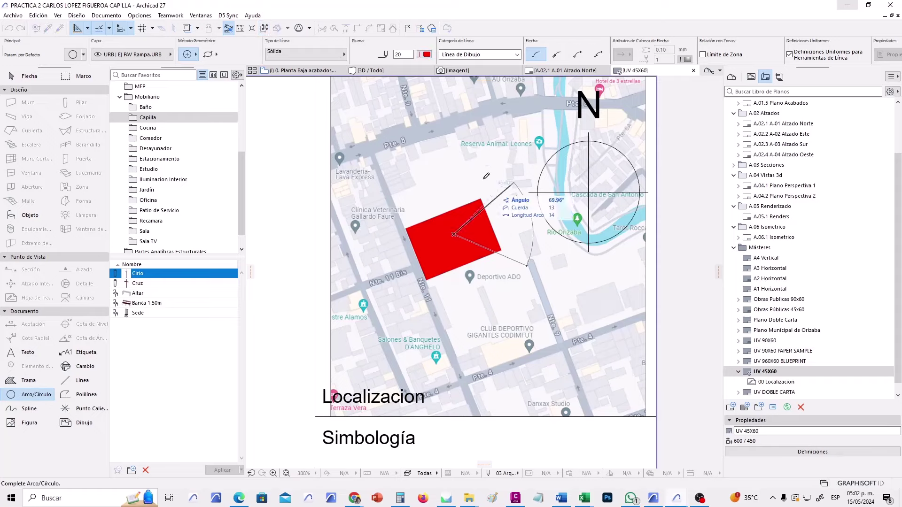
click(521, 270)
scroll(470, 296, down, 4)
scroll(441, 309, up, 8)
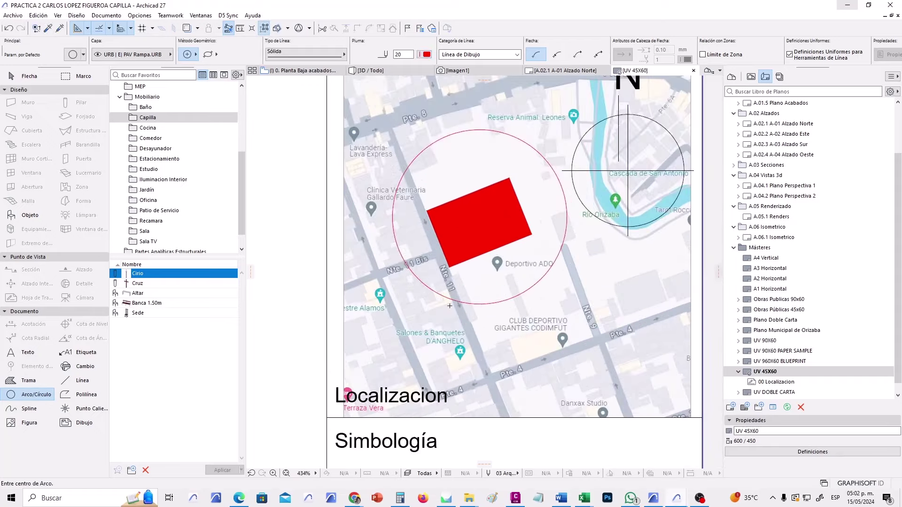
scroll(450, 291, down, 3)
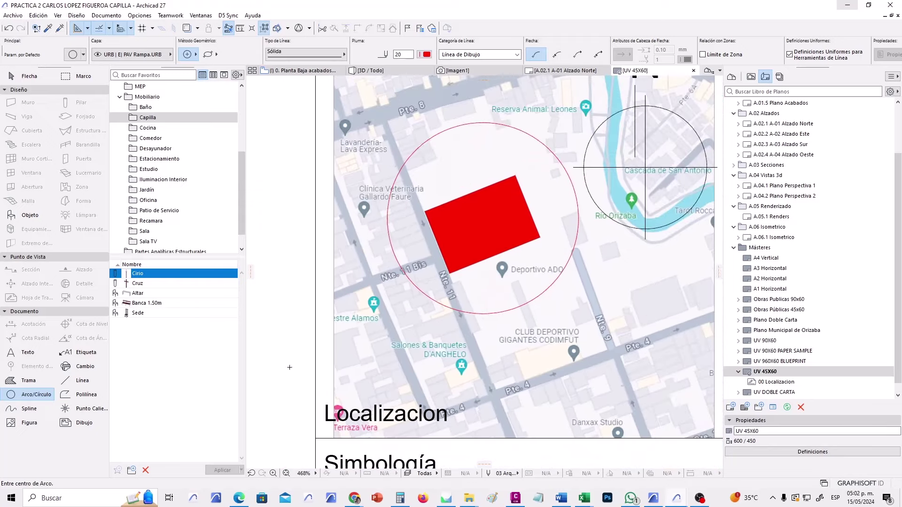
Add a text label reading 'Norte 12' below the circle.
click(28, 352)
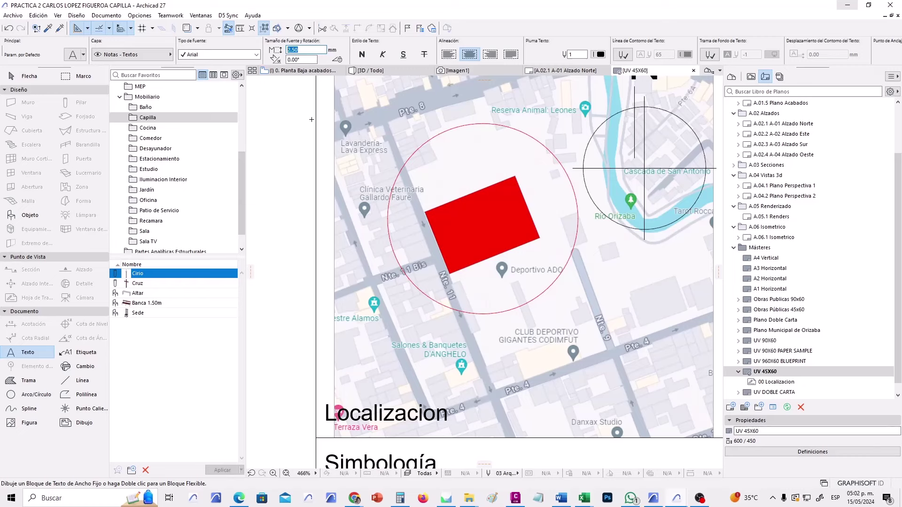
click(419, 341)
text(Nio)
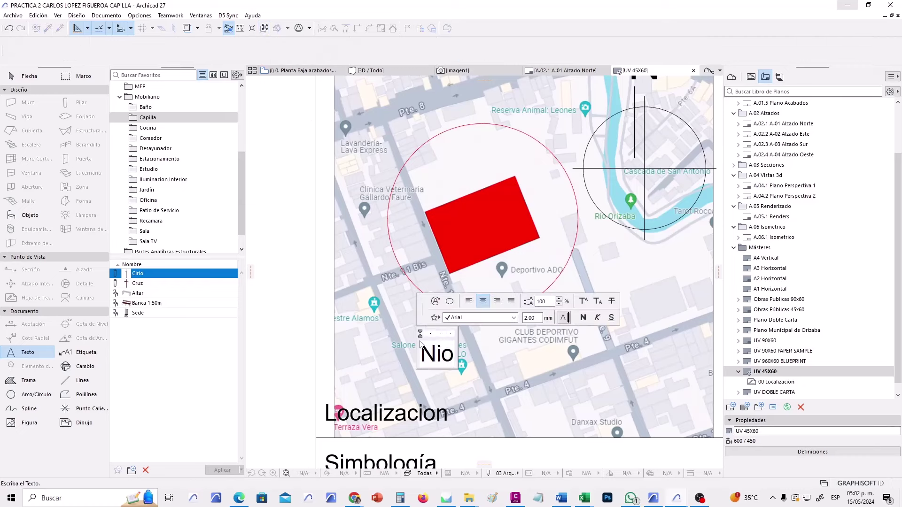
key(BackSpace)
key(BackSpace)
text(orte 2)
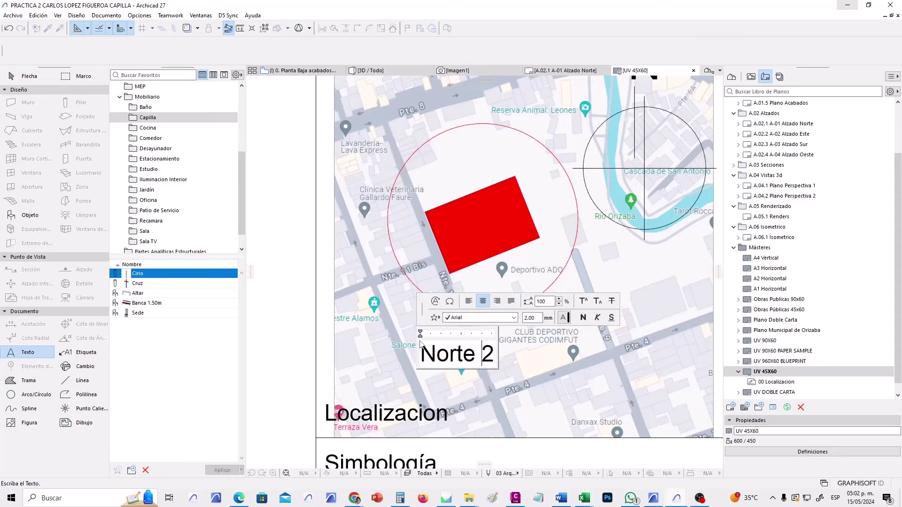
key(Left)
text(1)
key(Escape)
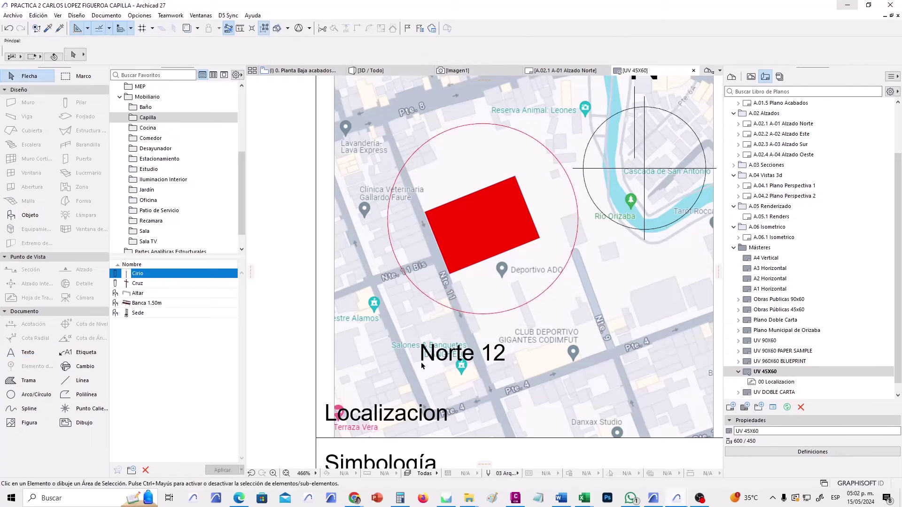
Move the 'Norte 12' label beside the rectangle and rotate it along the street.
key(ctrl+d)
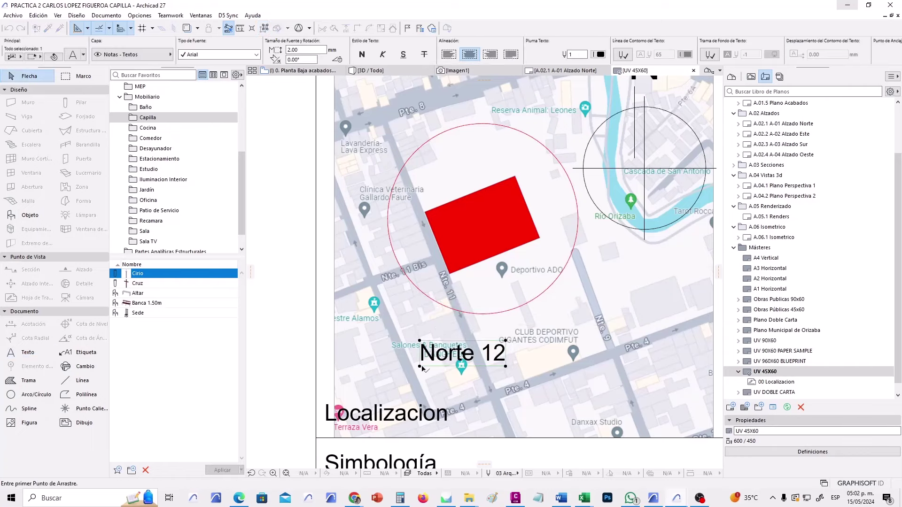
click(420, 366)
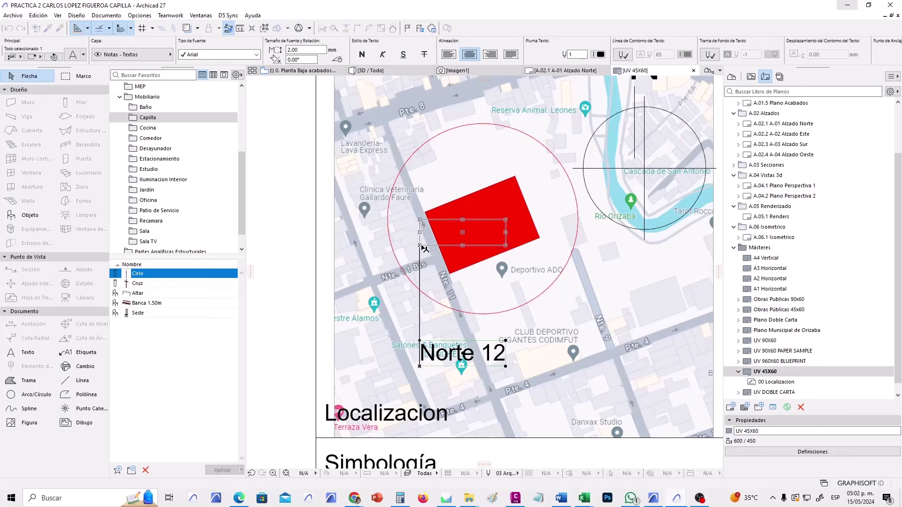
click(420, 245)
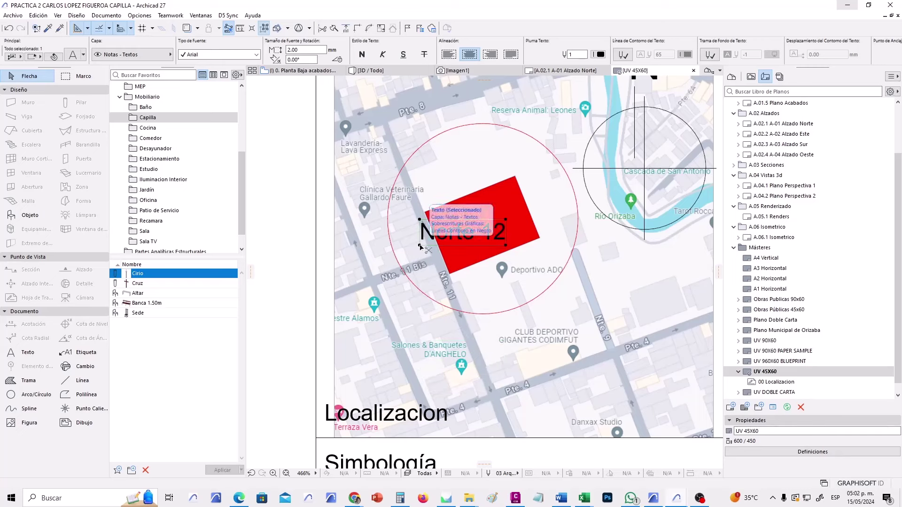
key(ctrl+e)
click(420, 245)
click(506, 245)
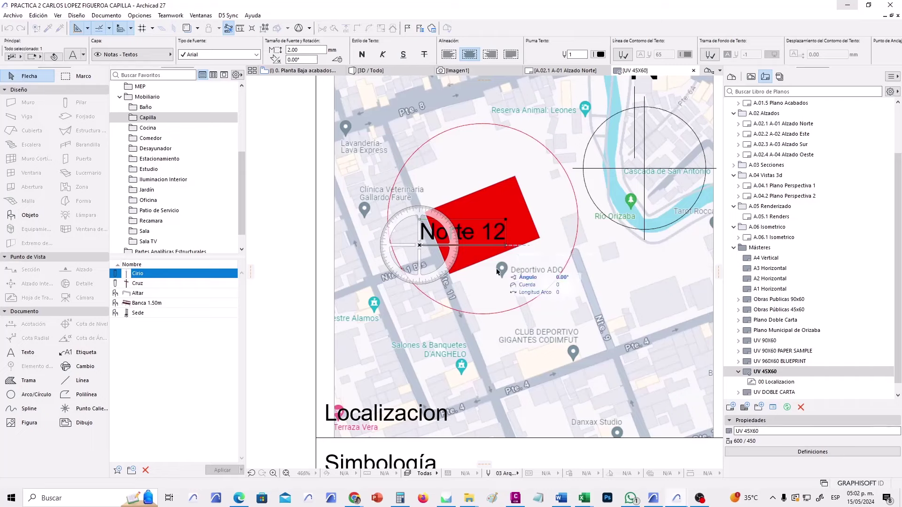
click(459, 341)
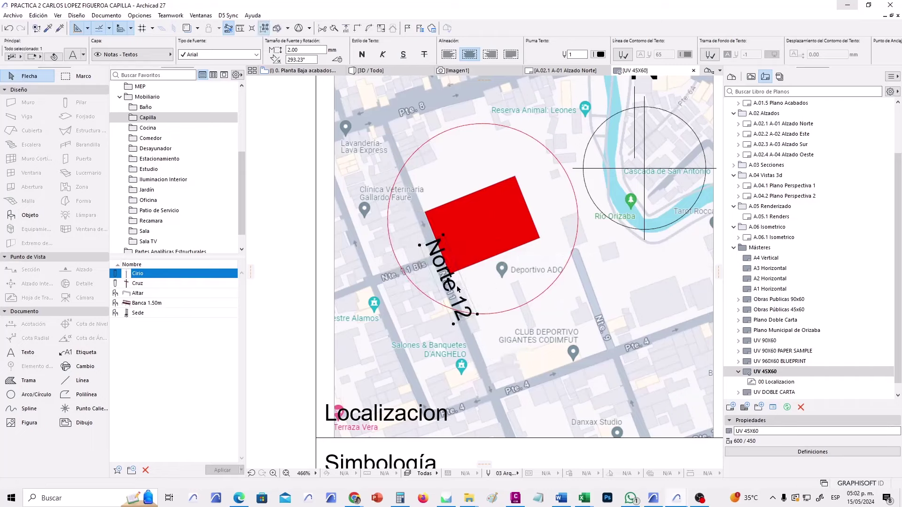
drag(448, 281, 423, 259)
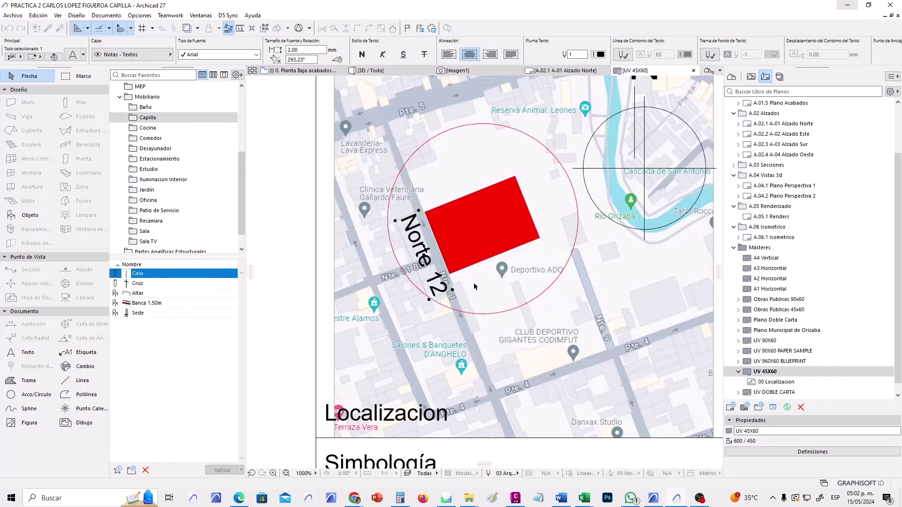
key(Escape)
scroll(461, 297, down, 2)
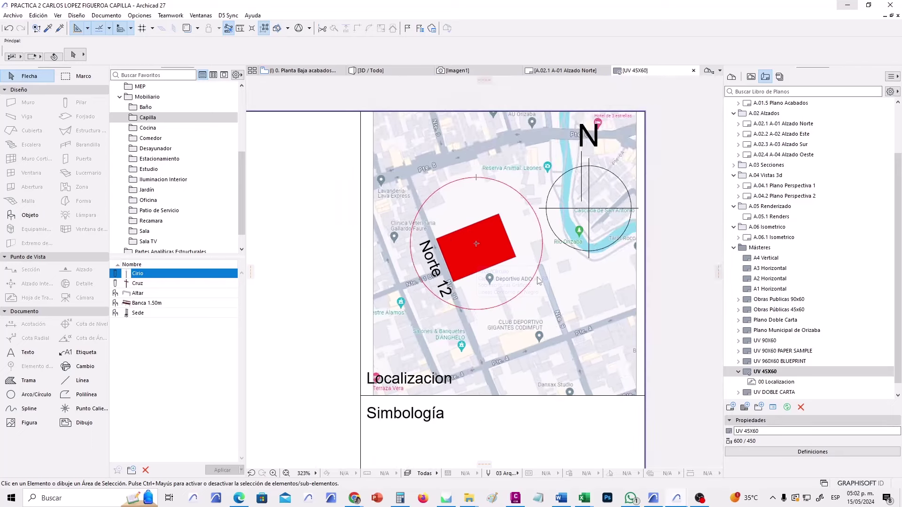
Close the UV 45X60 layout and zoom around the A-01 Alzado Norte layout.
click(694, 70)
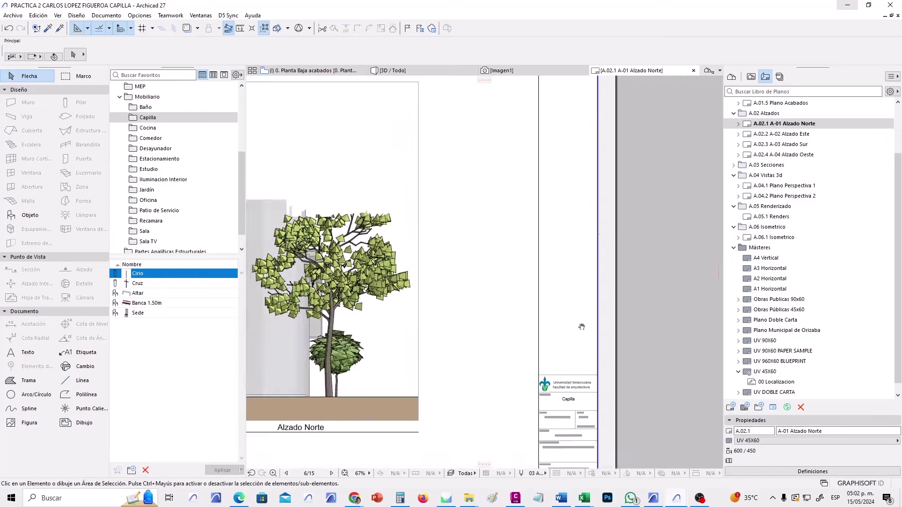
scroll(559, 169, down, 2)
scroll(558, 166, up, 3)
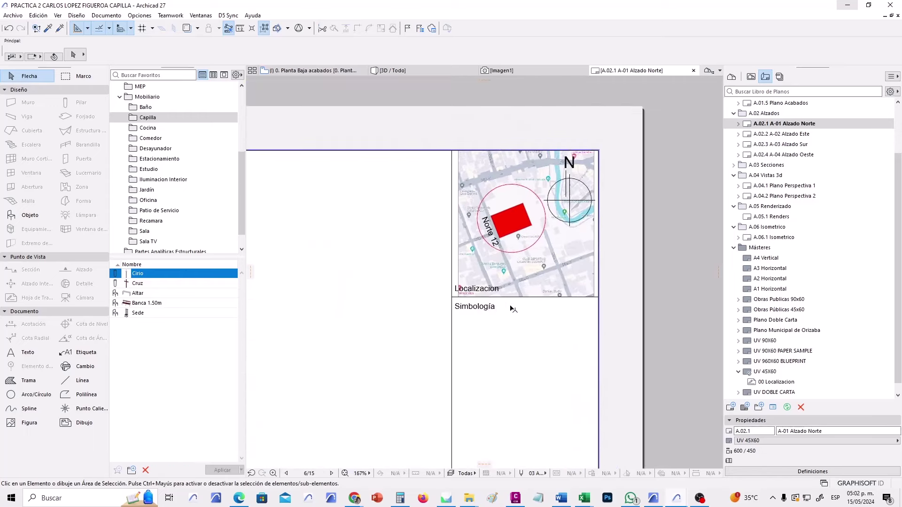
scroll(511, 309, down, 6)
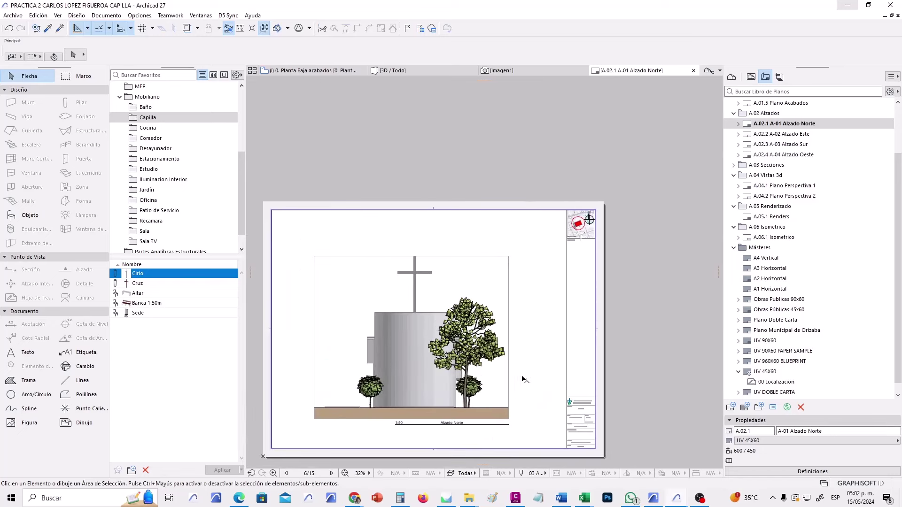
scroll(521, 374, up, 1)
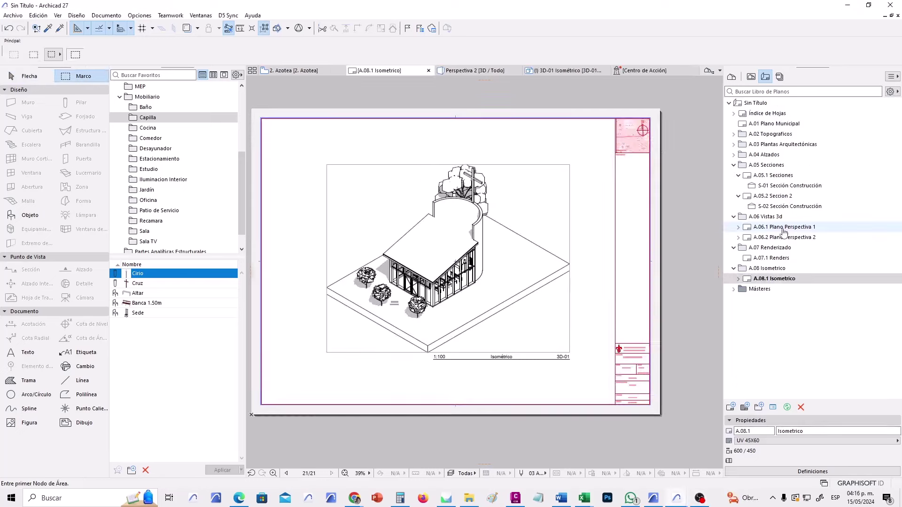
Collapse the A.05–A.08 layout folders and open the Planos PDF publishing set's properties.
click(734, 175)
click(734, 165)
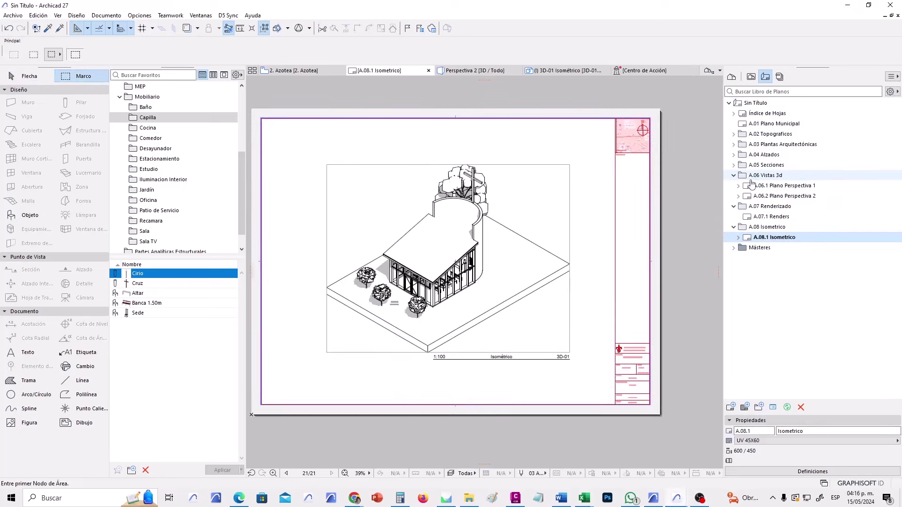
click(734, 175)
click(734, 186)
click(734, 196)
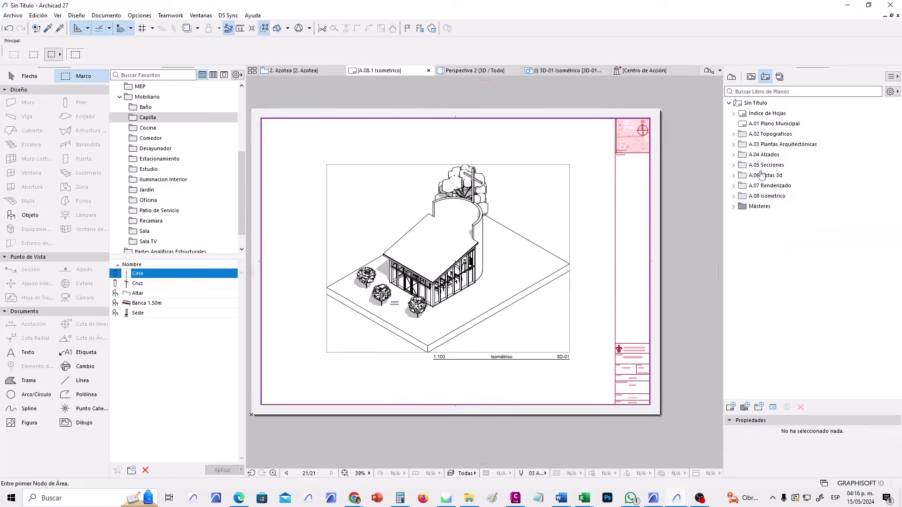
click(779, 78)
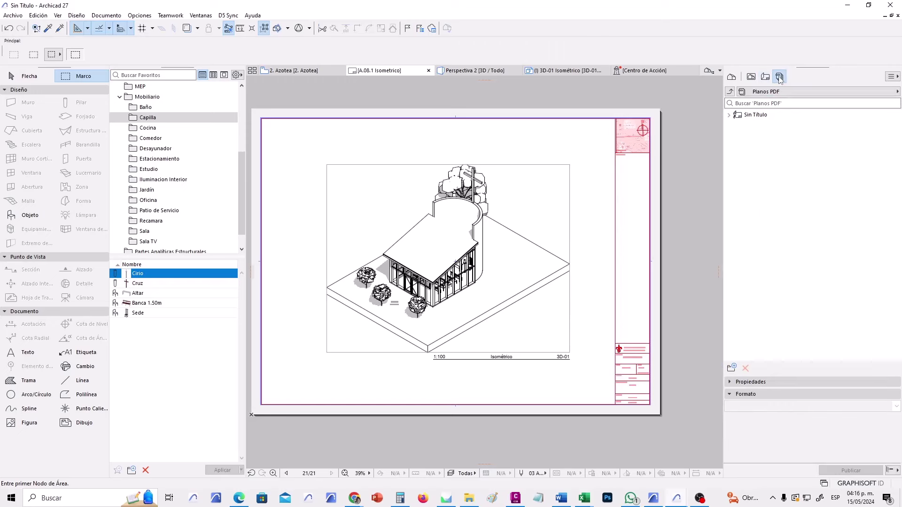
click(729, 92)
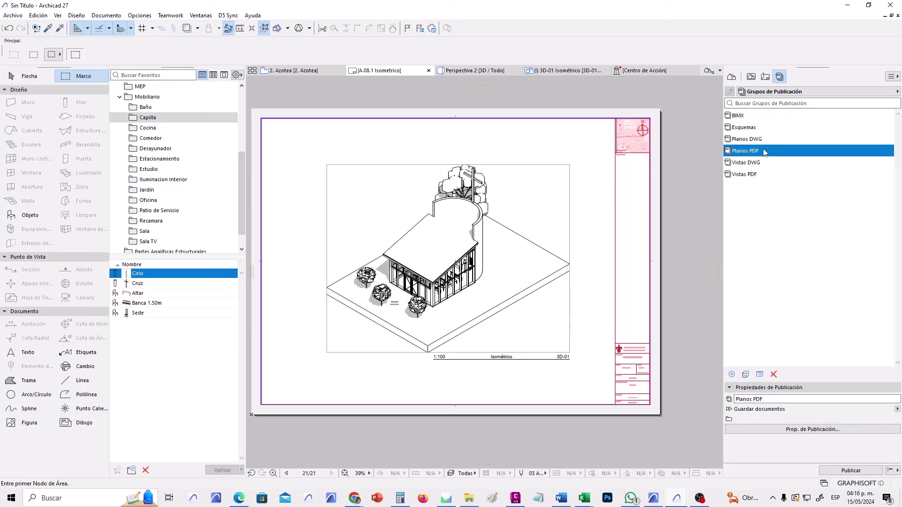
click(806, 429)
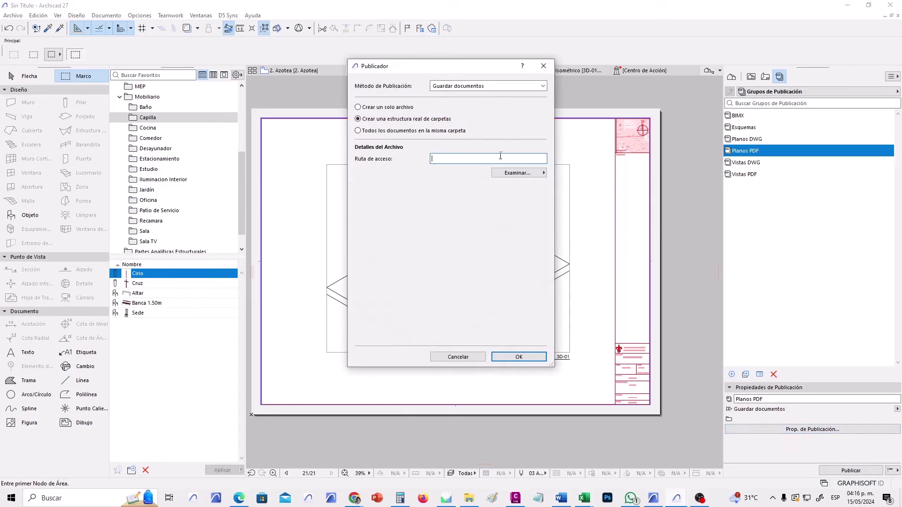
Create folder MODELOS DIGITALES 2024 on Trabajos (F:) and set it as the output location.
click(541, 177)
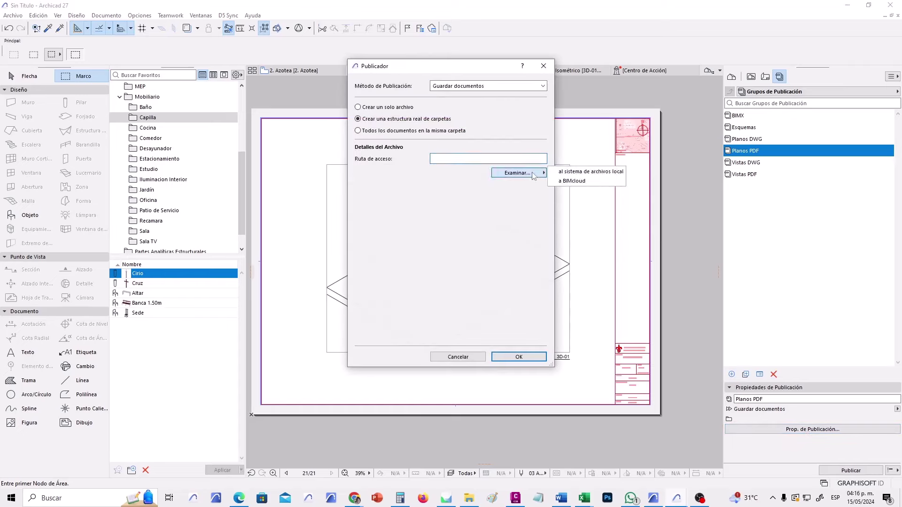
click(595, 174)
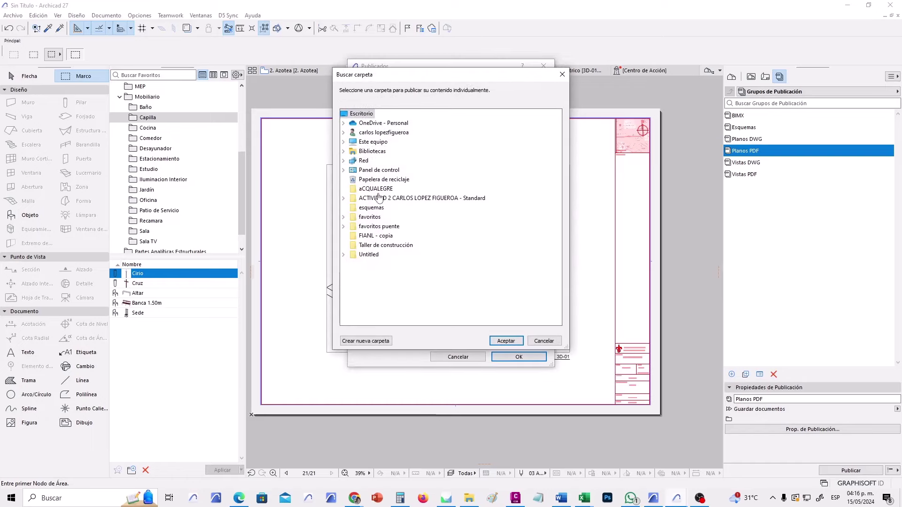
click(344, 142)
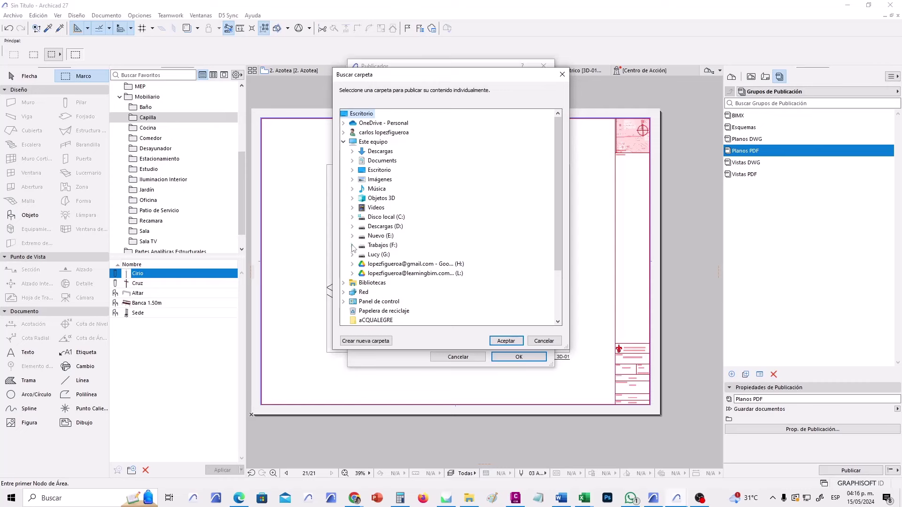
click(352, 245)
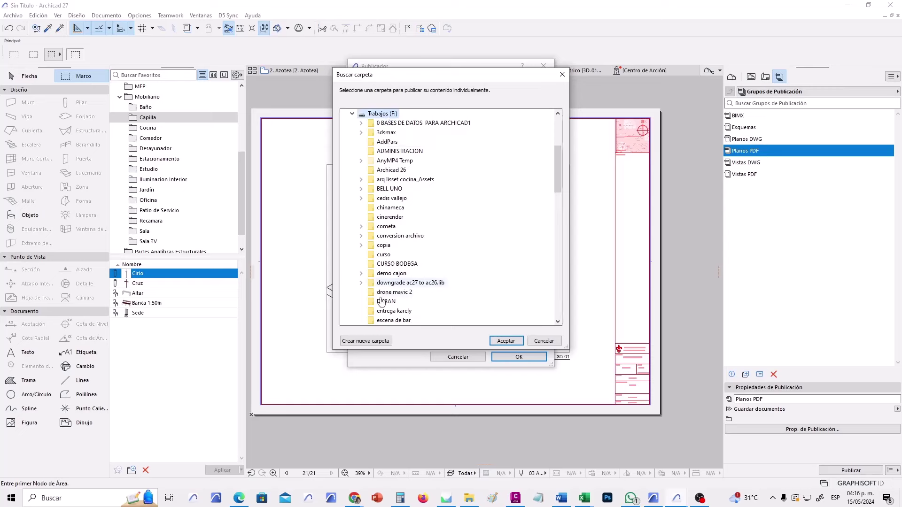
click(382, 341)
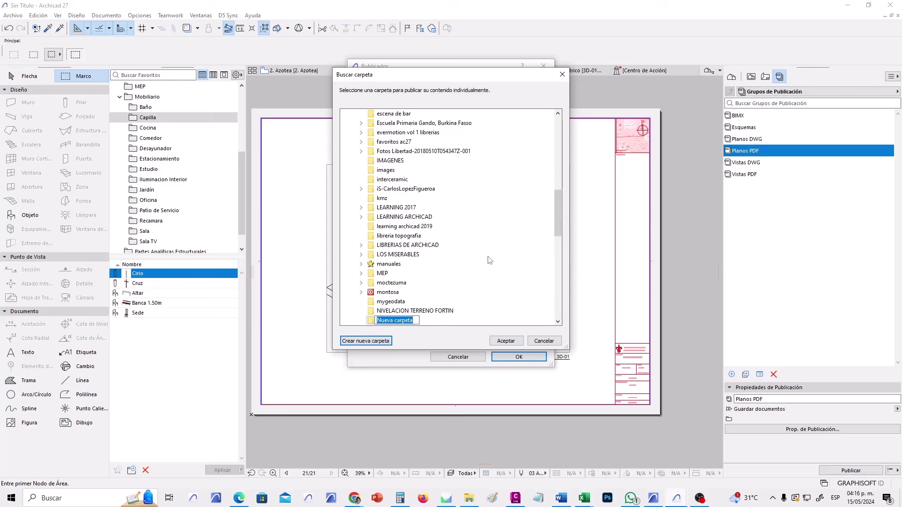
text(MODELOS DIGITALES 2024)
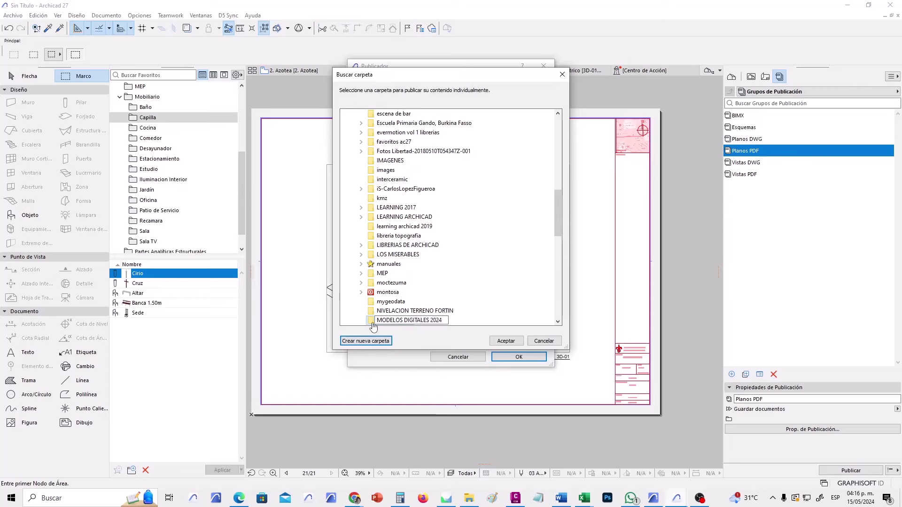
key(Return)
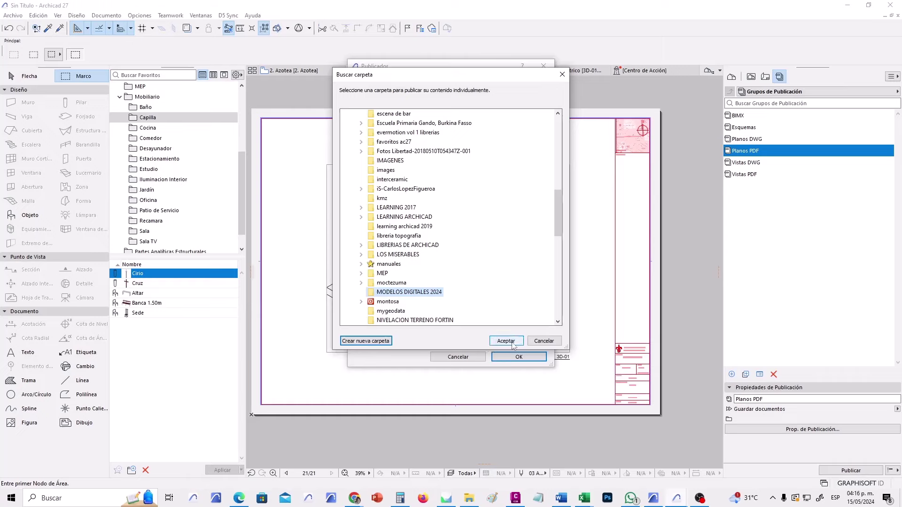
click(506, 340)
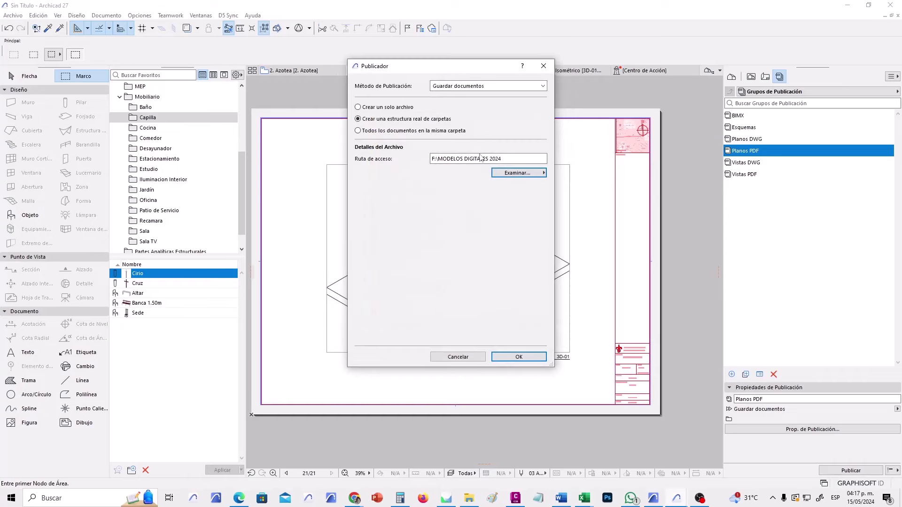
click(519, 356)
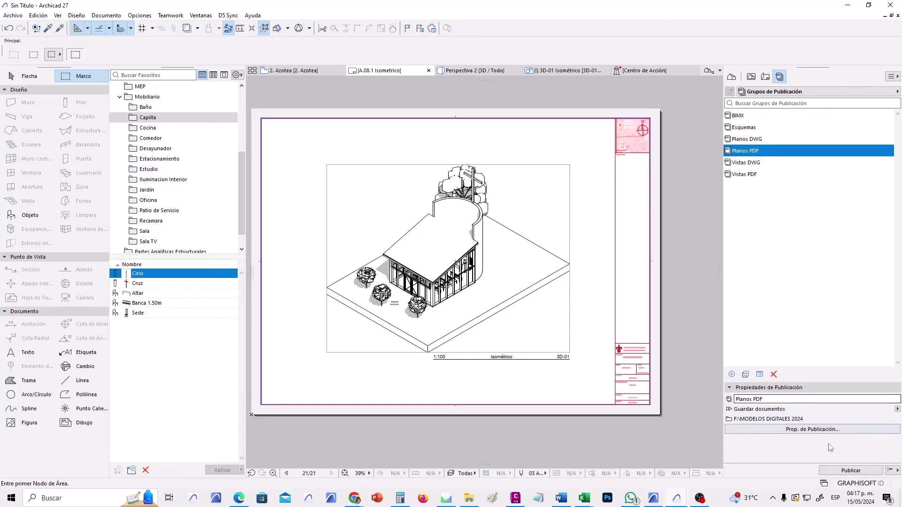
Publish all 21 Planos PDF layouts and close the progress report when finished.
click(850, 470)
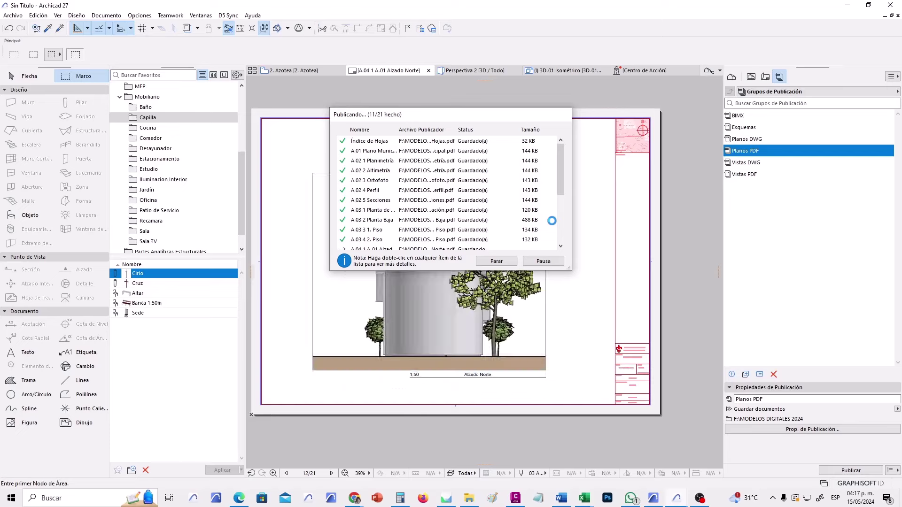
click(562, 235)
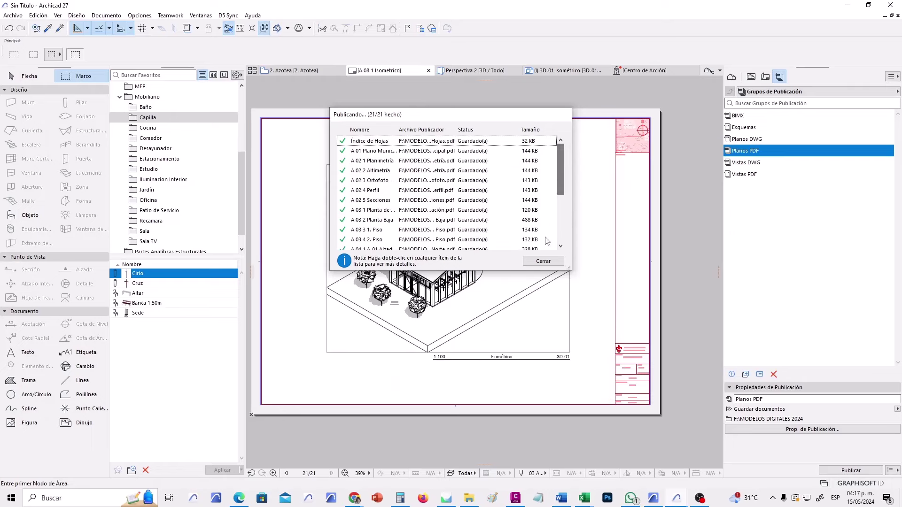
click(542, 261)
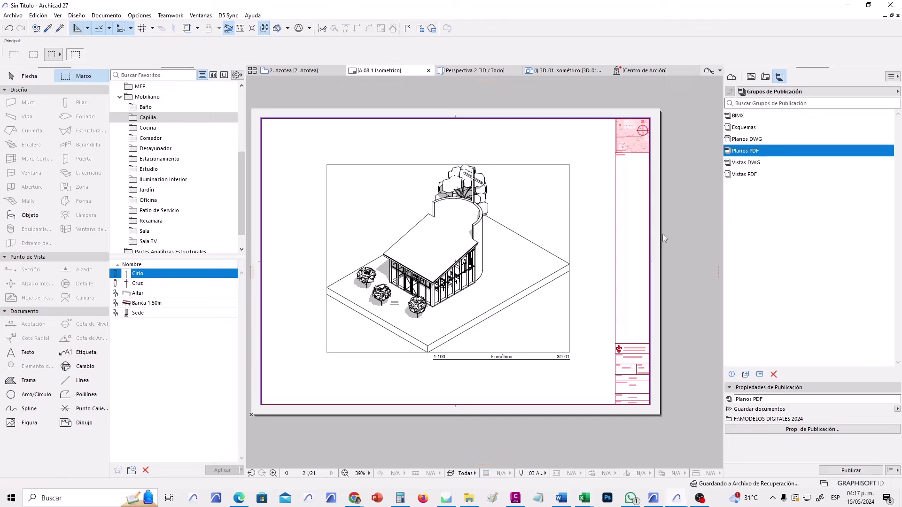
Collapse the A.02 to A.07 folders in the Layout Book.
click(764, 77)
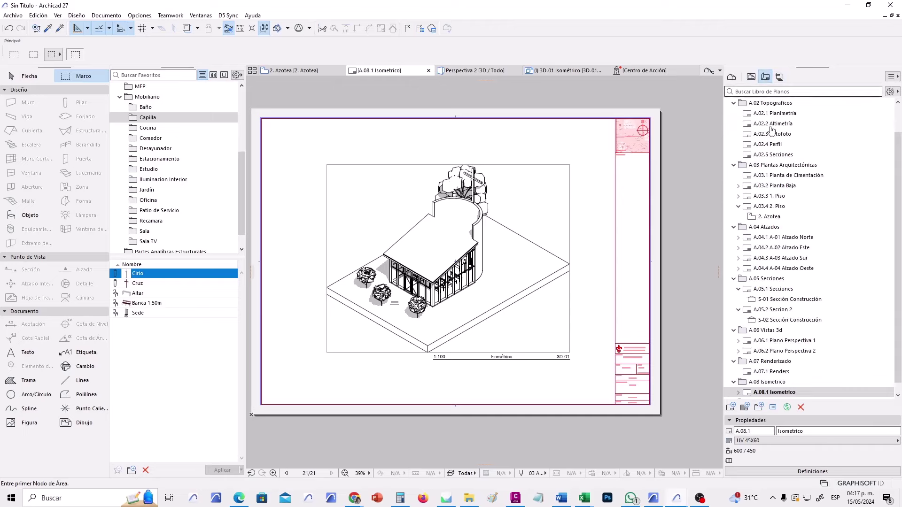
scroll(734, 141, up, 2)
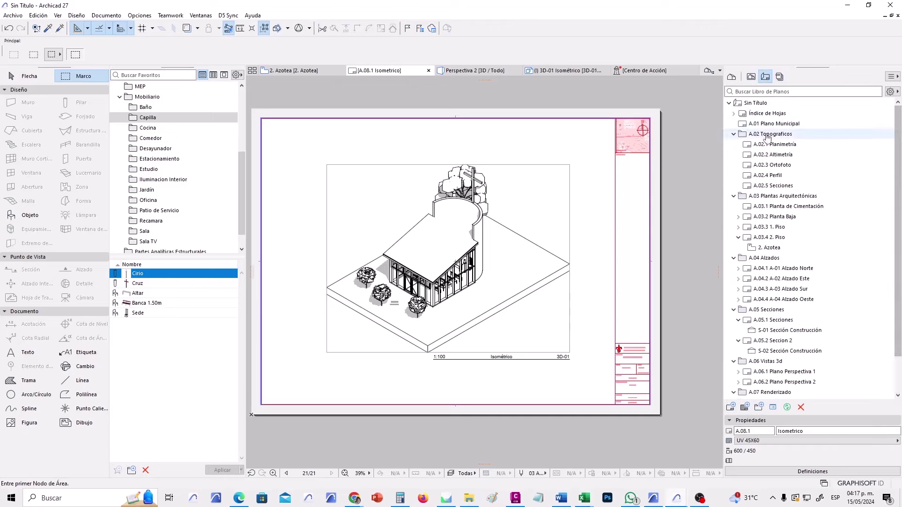
click(734, 134)
click(734, 144)
click(734, 155)
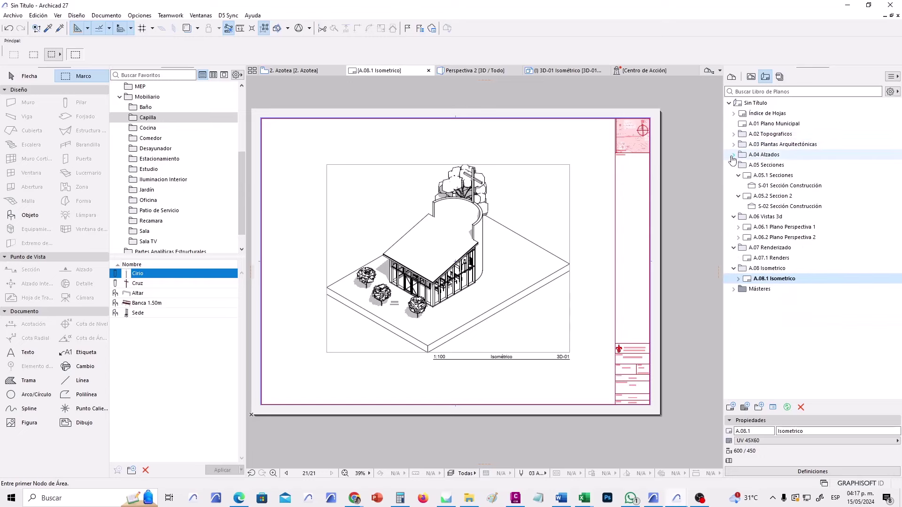
click(734, 164)
click(734, 175)
click(733, 186)
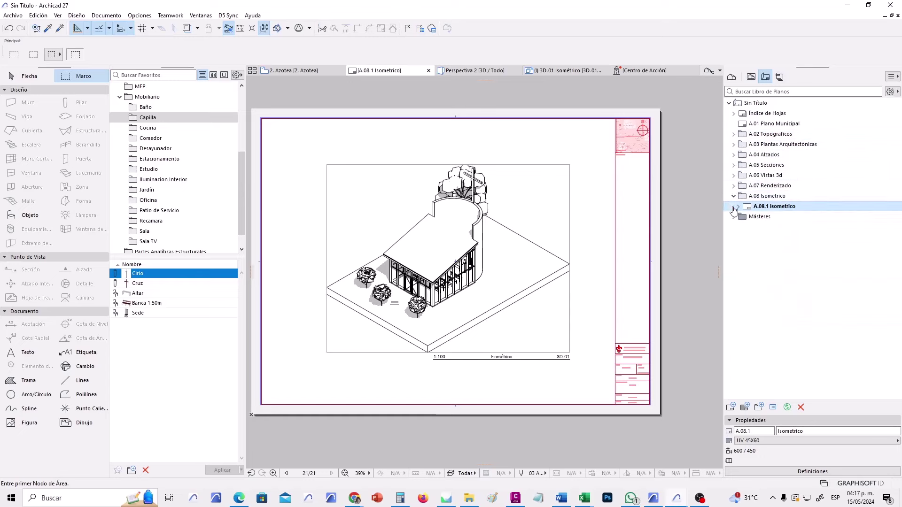
Delete Índice de Hojas, A.01 Plano Municipal and A.02 Topograficos, then save as 'PRACTICA 2' plus the student's full name.
click(761, 135)
double_click(761, 134)
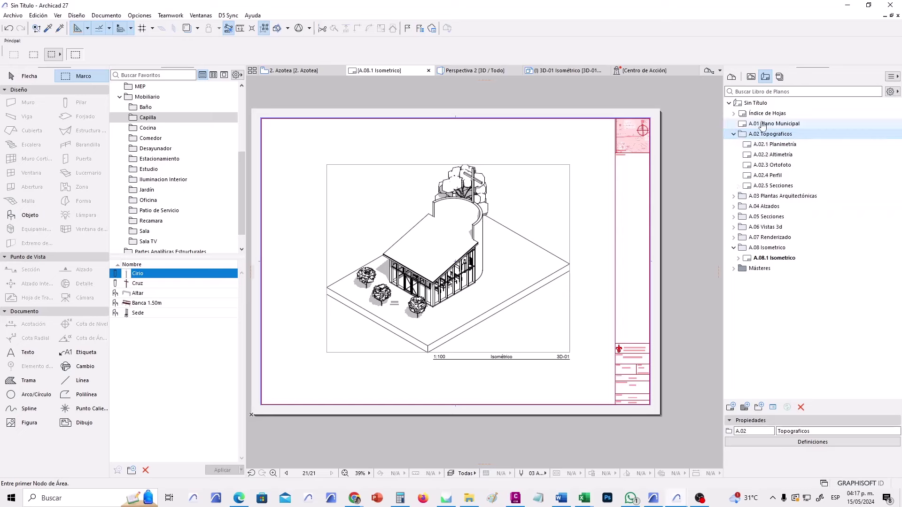
click(785, 124)
click(783, 114)
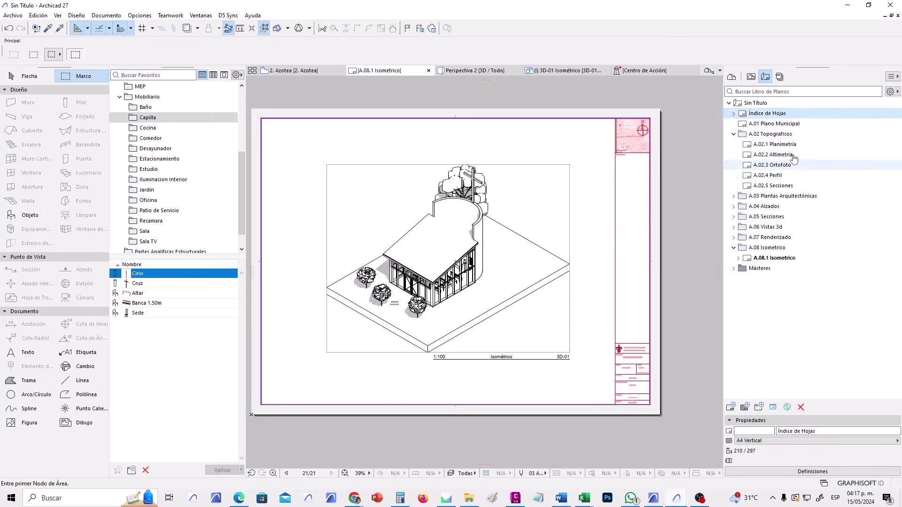
shift+click(771, 135)
key(Delete)
key(ctrl+s)
text(PRACTICA 2)
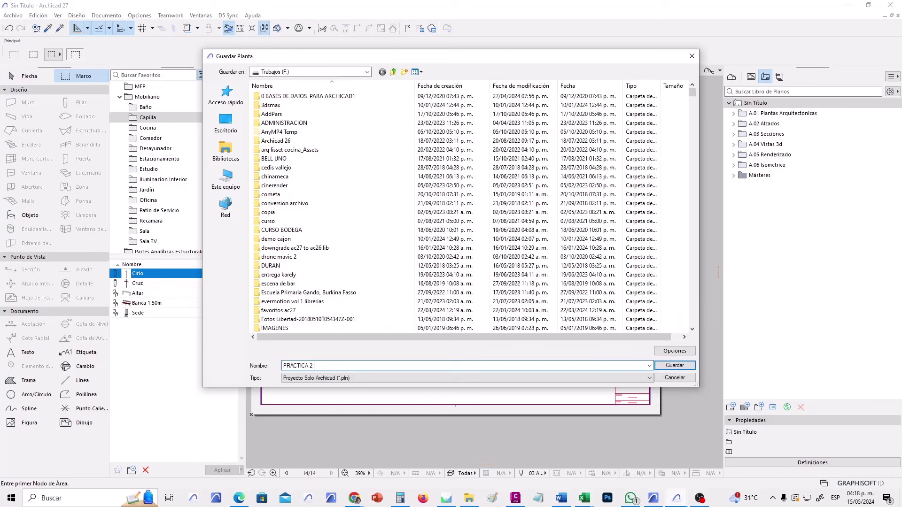
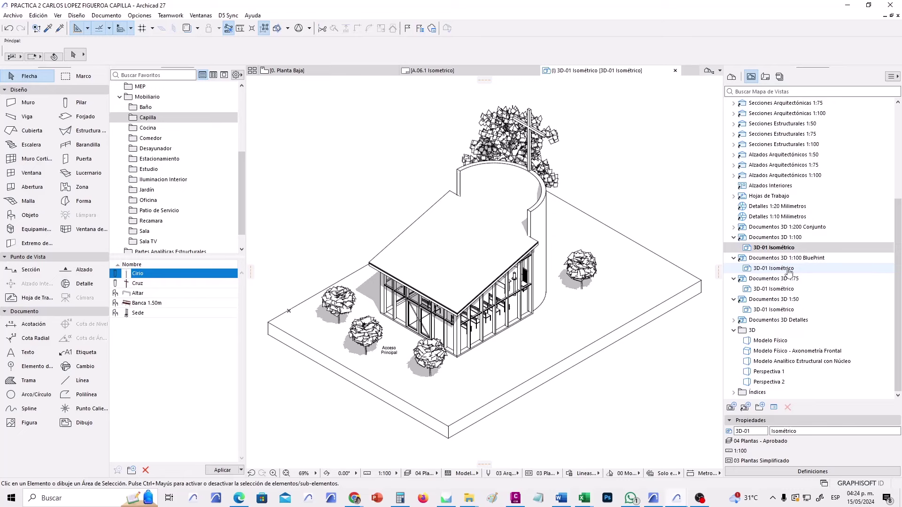
Check the view settings of the BluePrint 3D-01 Isométrico view and close them.
click(808, 263)
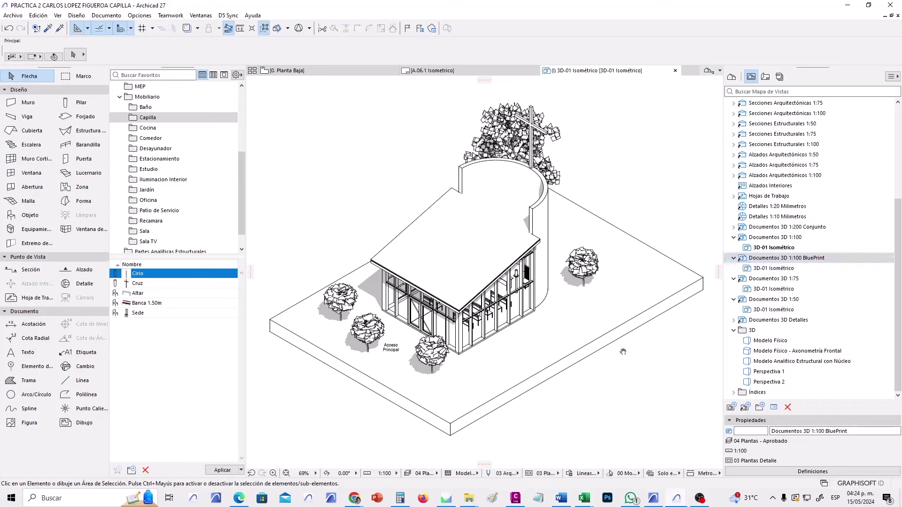
click(780, 269)
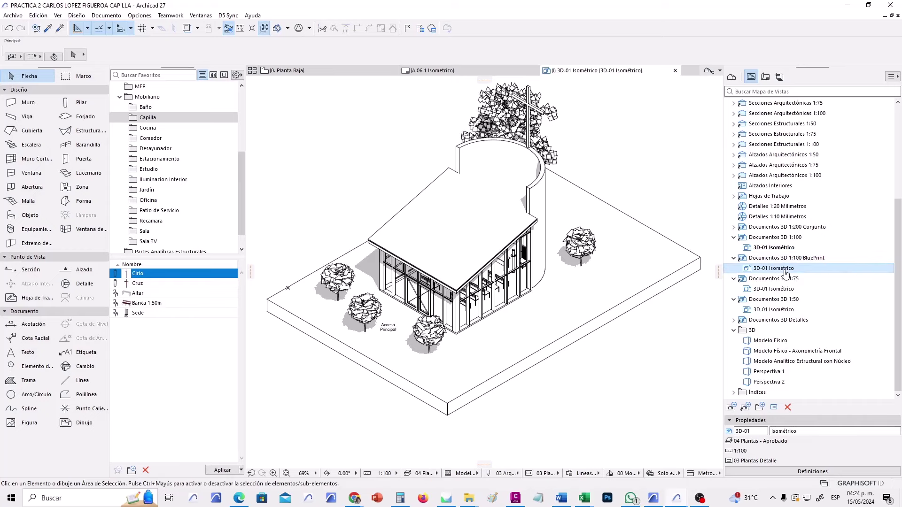
click(811, 471)
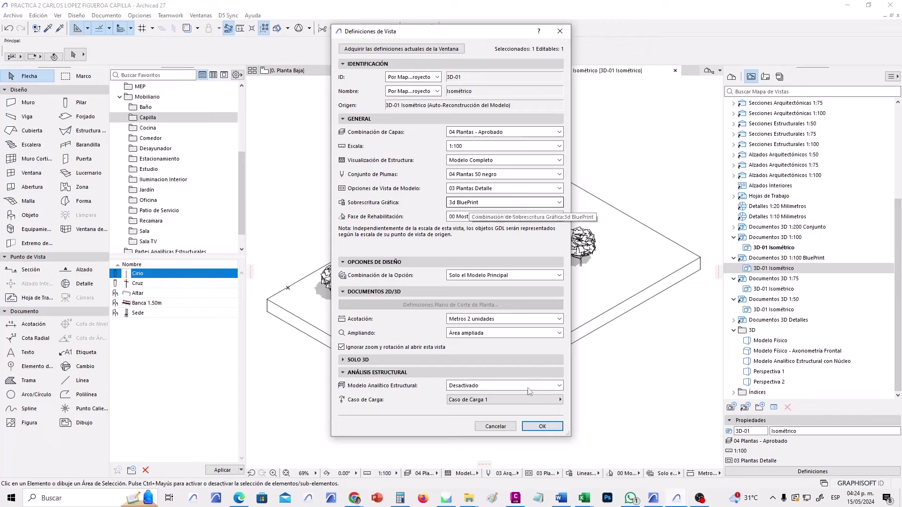
click(542, 426)
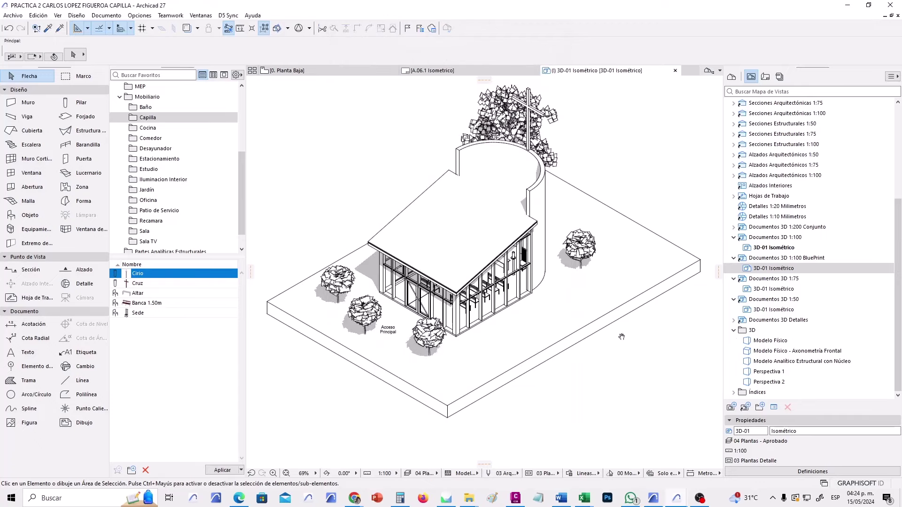
Set the 1:100 3D-01 Isométrico view's graphic override to 3d BluePrint.
click(798, 247)
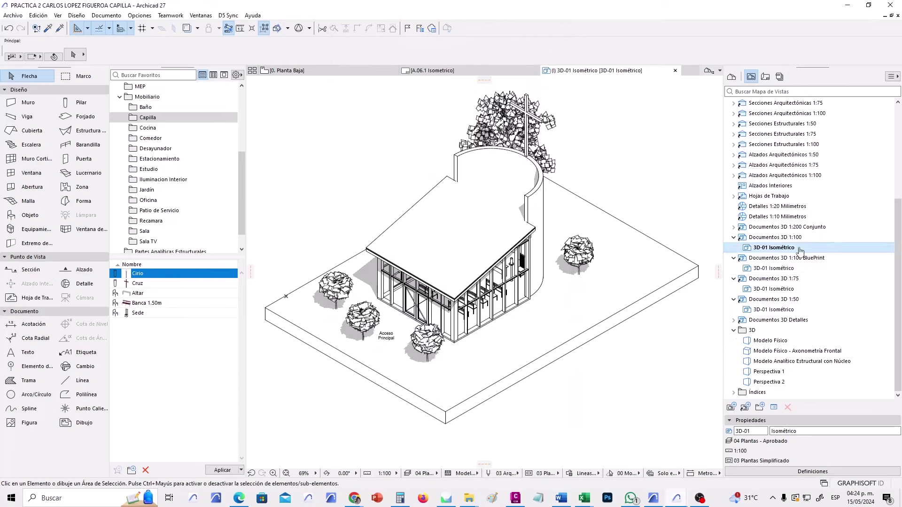
click(828, 474)
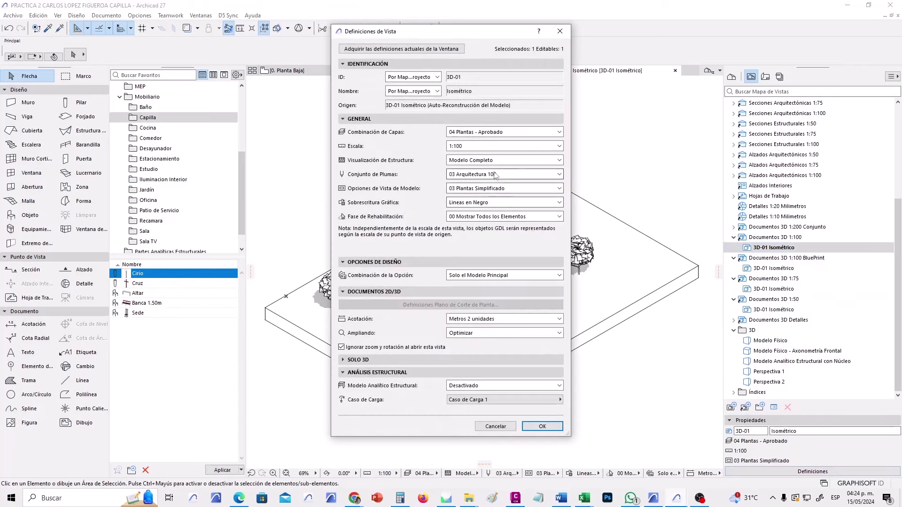
click(483, 203)
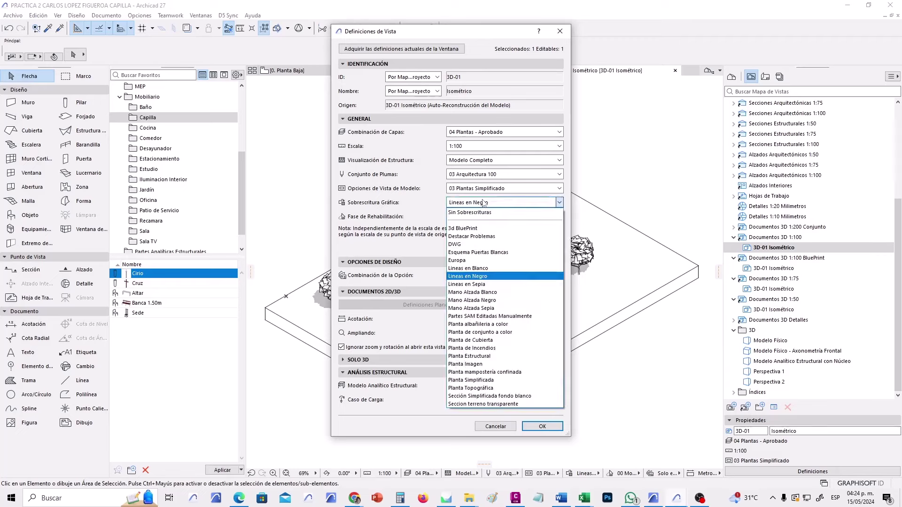
click(478, 228)
click(542, 426)
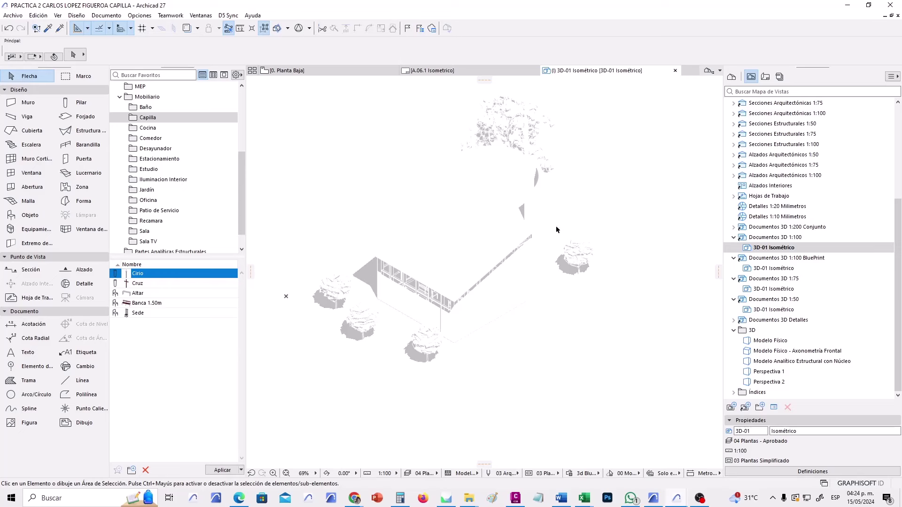
Open layout A.06.1 Isometrico from the Layout Book and list its available master sheets.
mouse_move(510, 76)
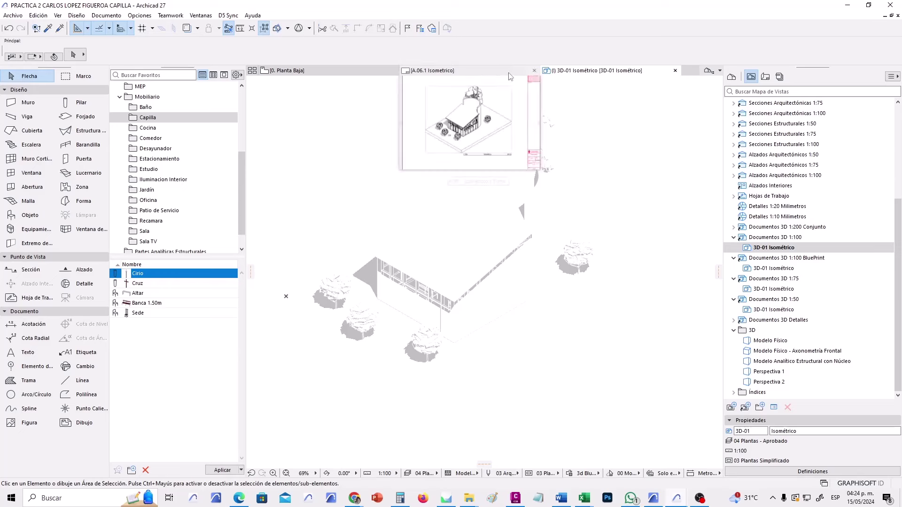
click(765, 76)
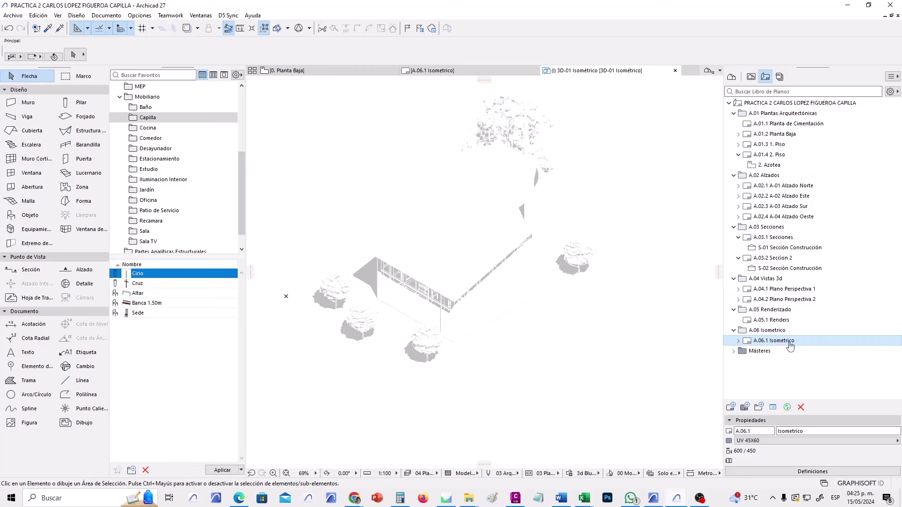
double_click(788, 346)
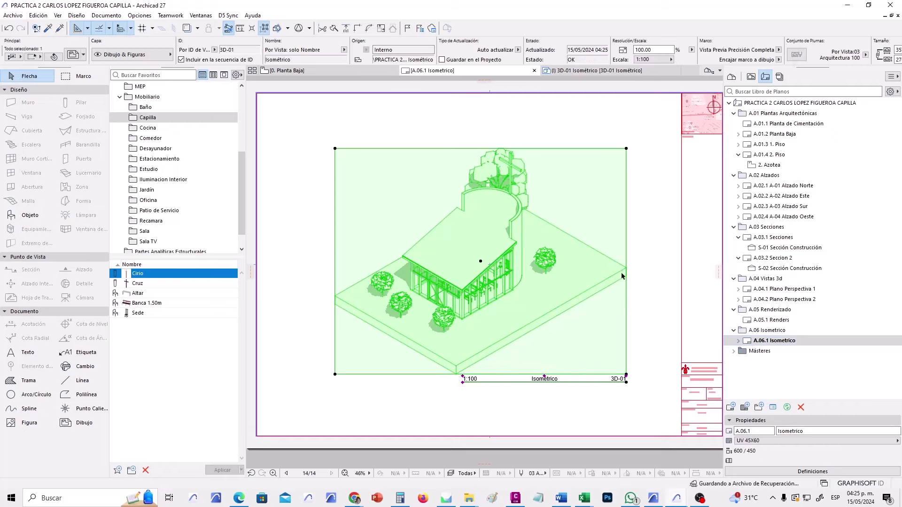
click(633, 316)
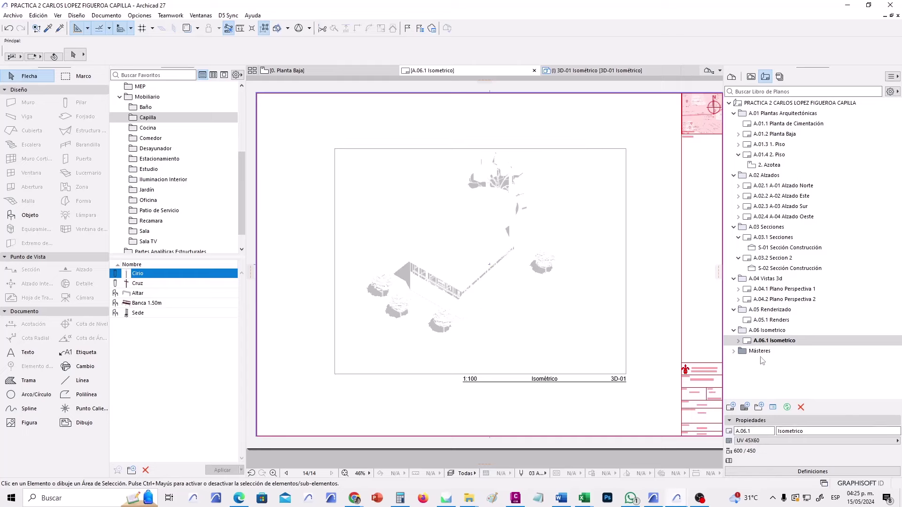
click(767, 443)
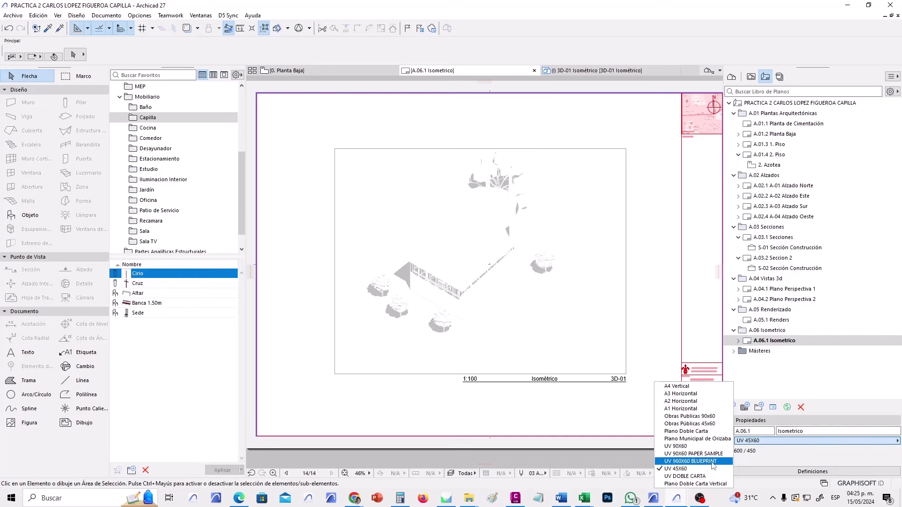
Apply the UV 960X60 BLUEPRINT master and drag the isometric drawing toward the sheet centre.
click(713, 464)
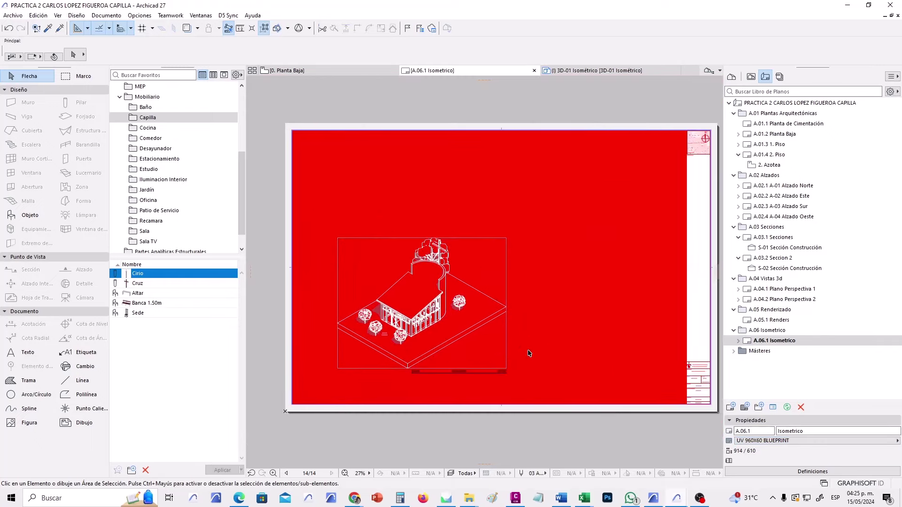
click(539, 382)
click(340, 234)
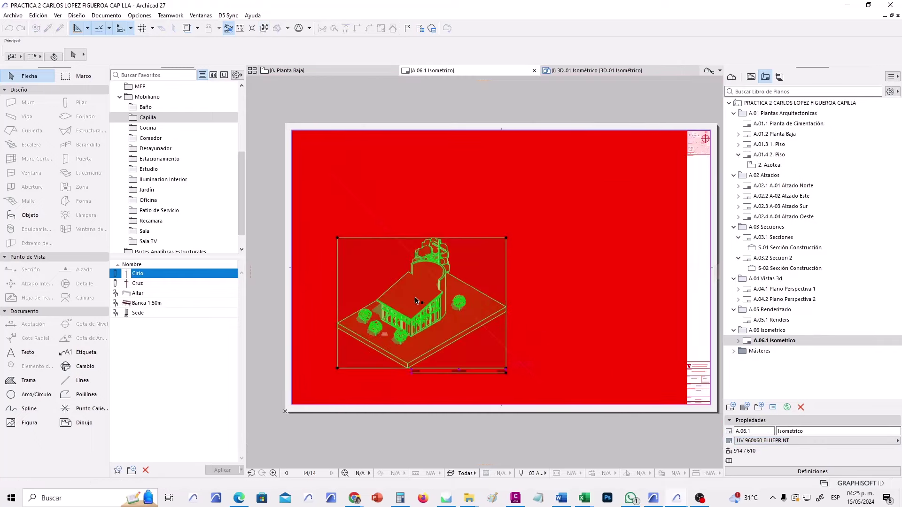
click(471, 285)
click(518, 328)
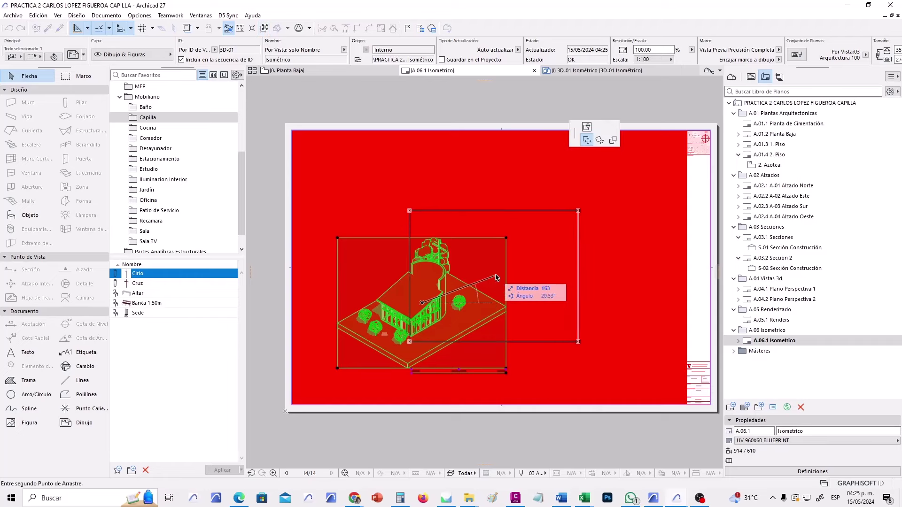
click(539, 284)
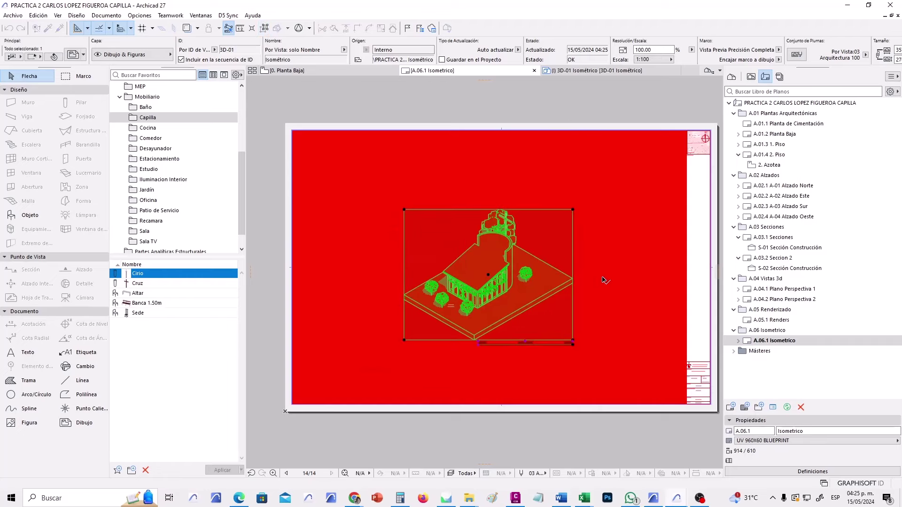
scroll(599, 251, down, 1)
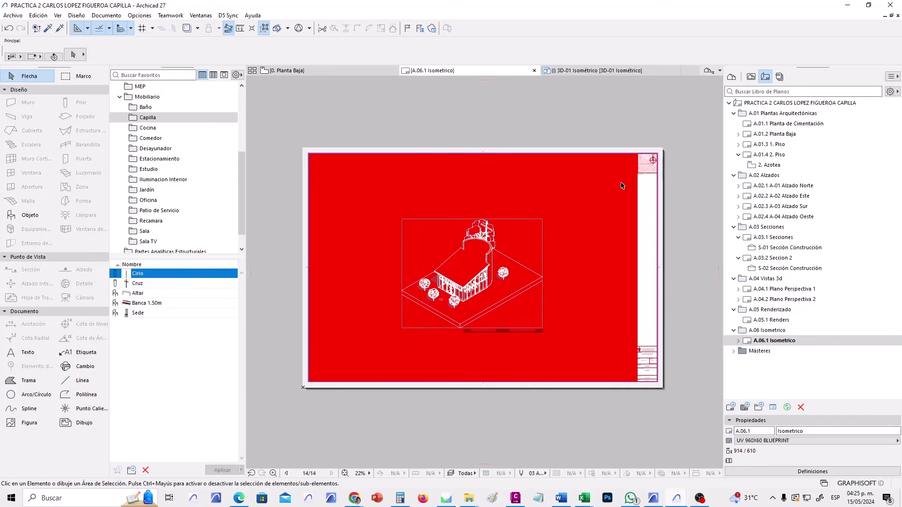
Turn off 'Use uniform color for Master Elements' in On-Screen Options to reveal the blueprint background.
click(139, 15)
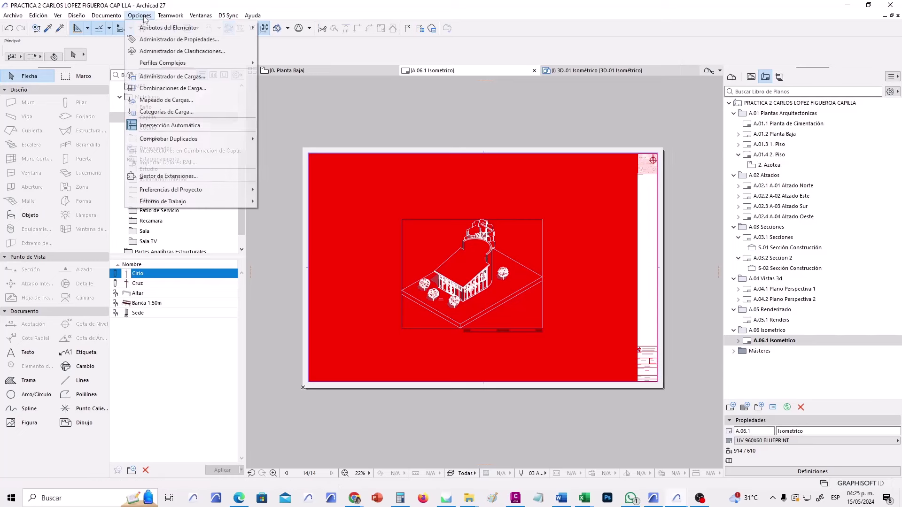
mouse_move(215, 202)
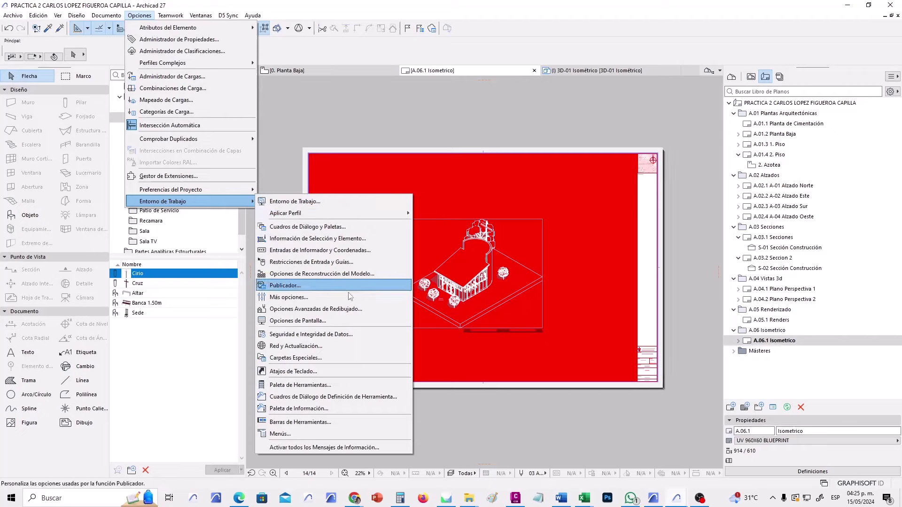
click(328, 322)
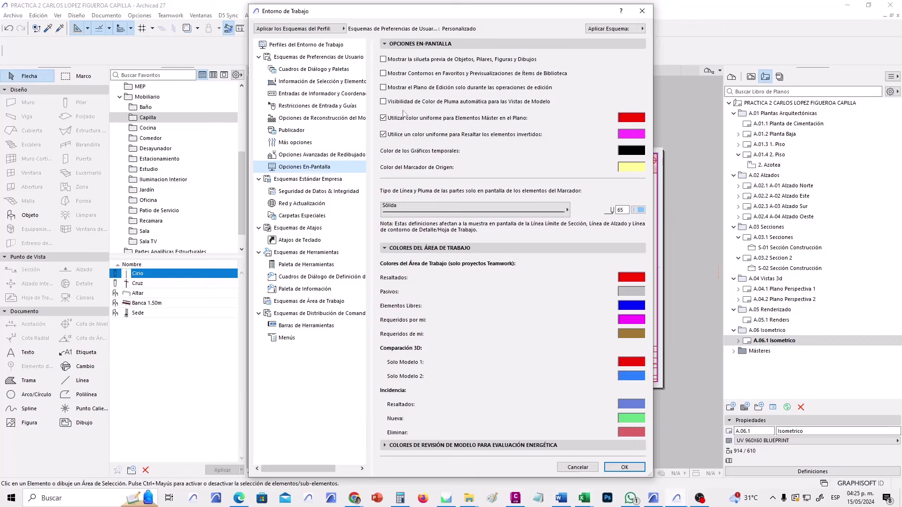
click(383, 118)
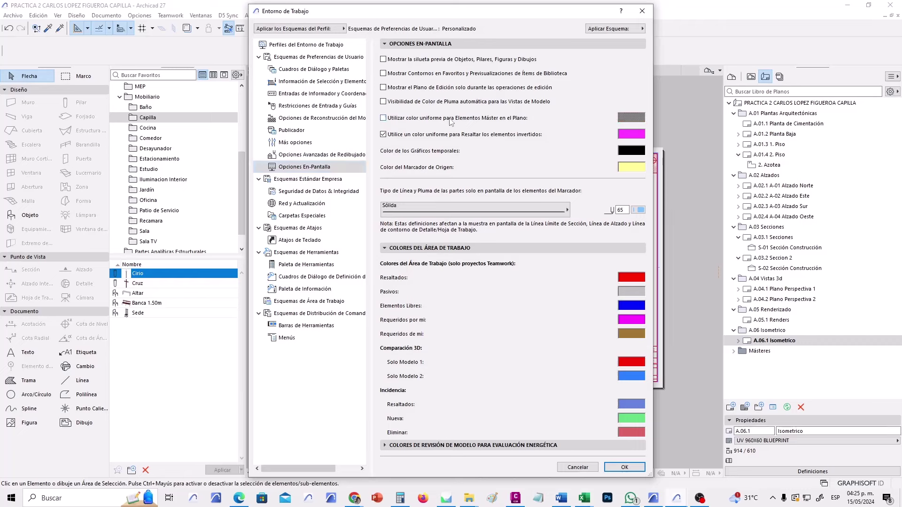
click(625, 467)
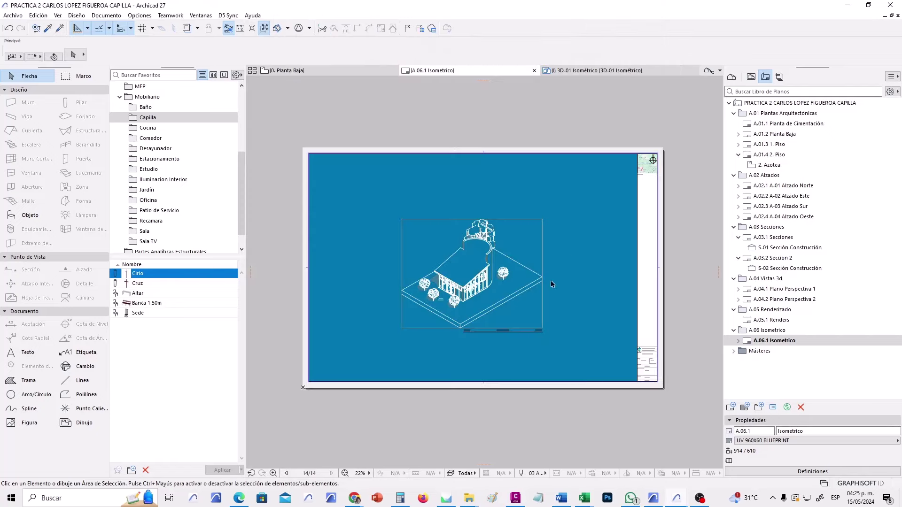
scroll(457, 306, up, 2)
scroll(443, 310, up, 4)
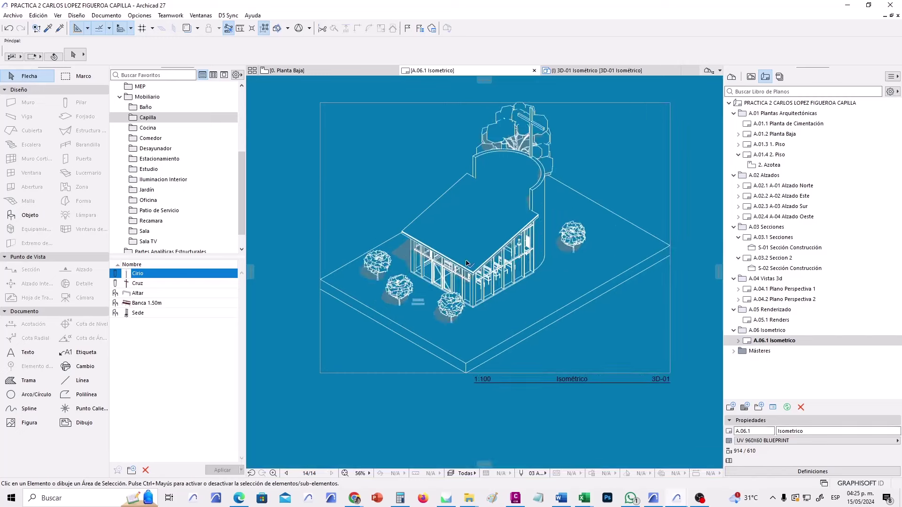
middle_drag(472, 255, 466, 278)
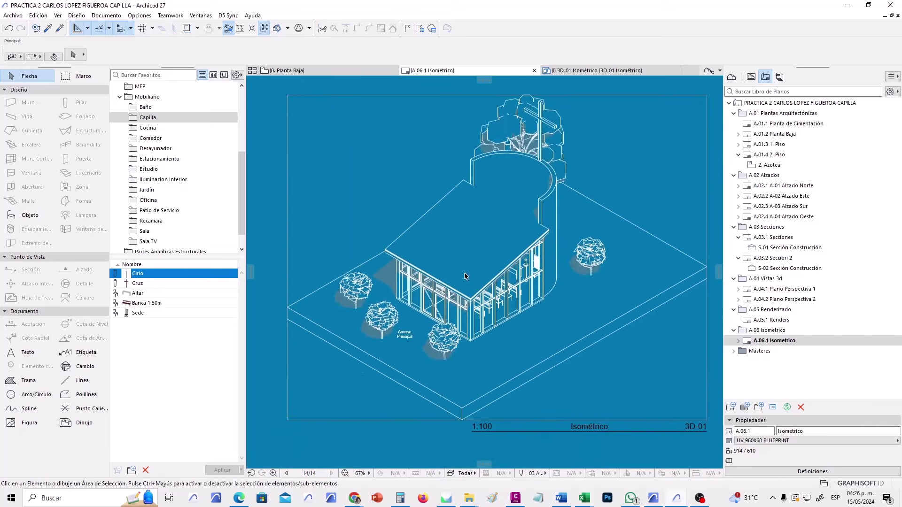
scroll(466, 276, down, 1)
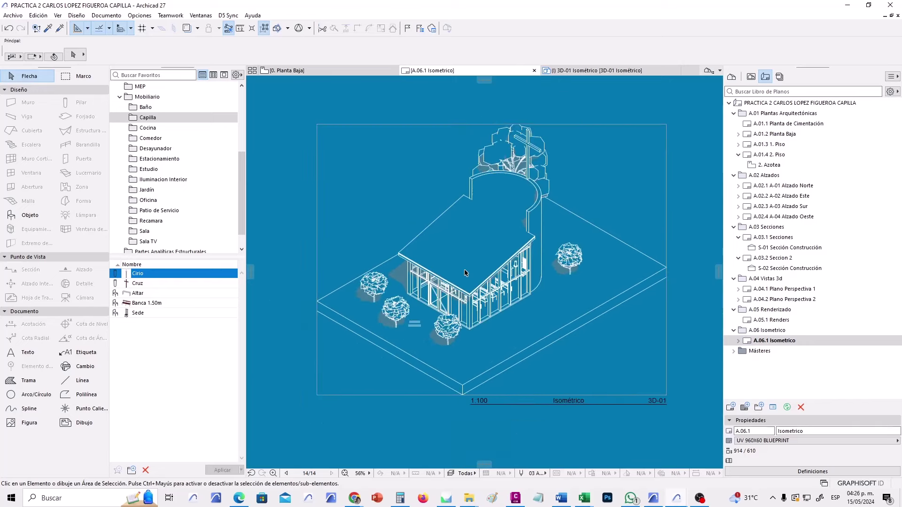
scroll(466, 273, down, 3)
scroll(487, 268, down, 1)
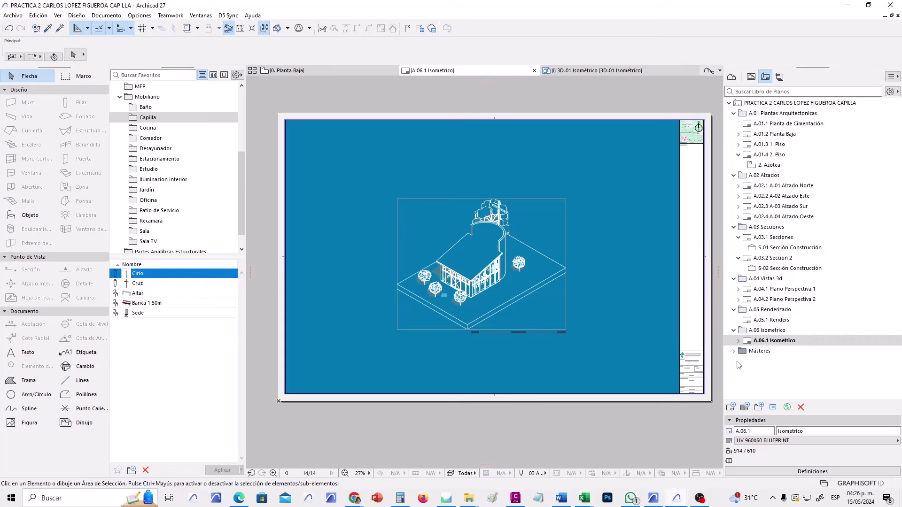
Switch the layout's master to UV 90X60 PAPER SAMPLE and frame the sheet.
click(783, 441)
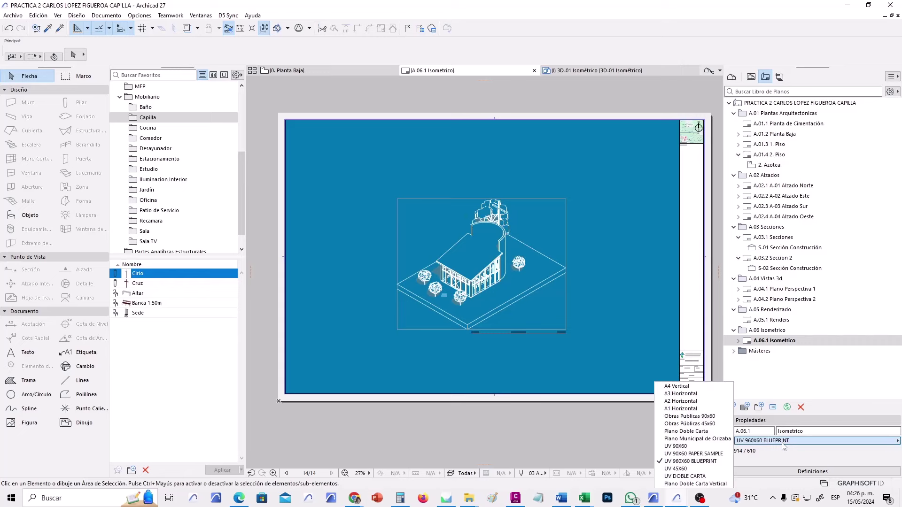
click(693, 454)
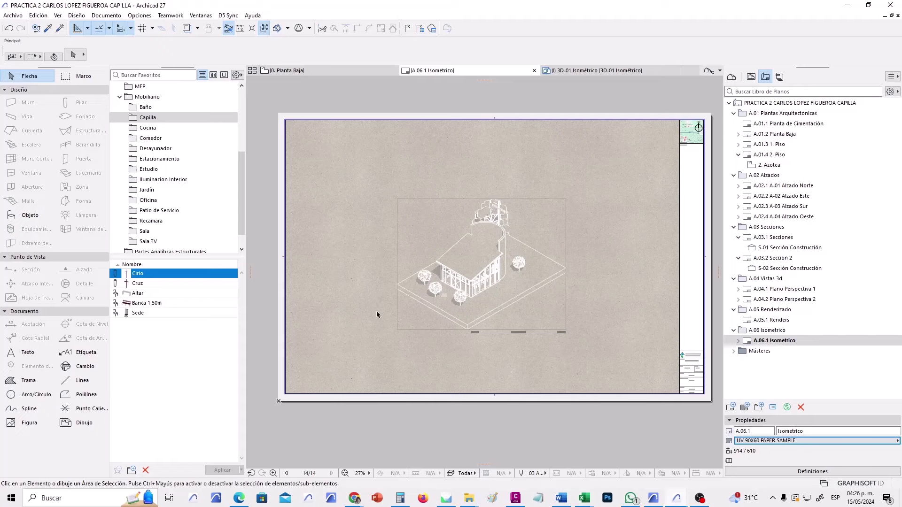
scroll(501, 280, up, 5)
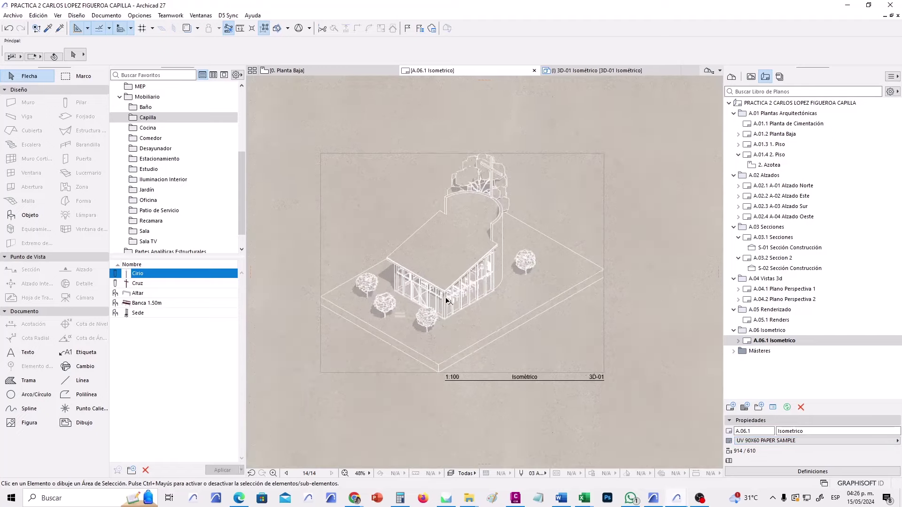
scroll(464, 288, down, 3)
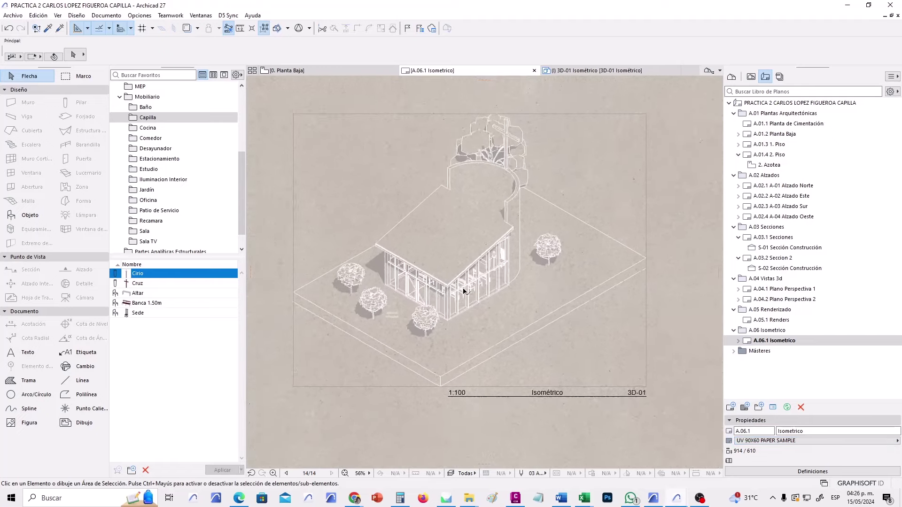
scroll(461, 224, up, 2)
scroll(462, 224, up, 1)
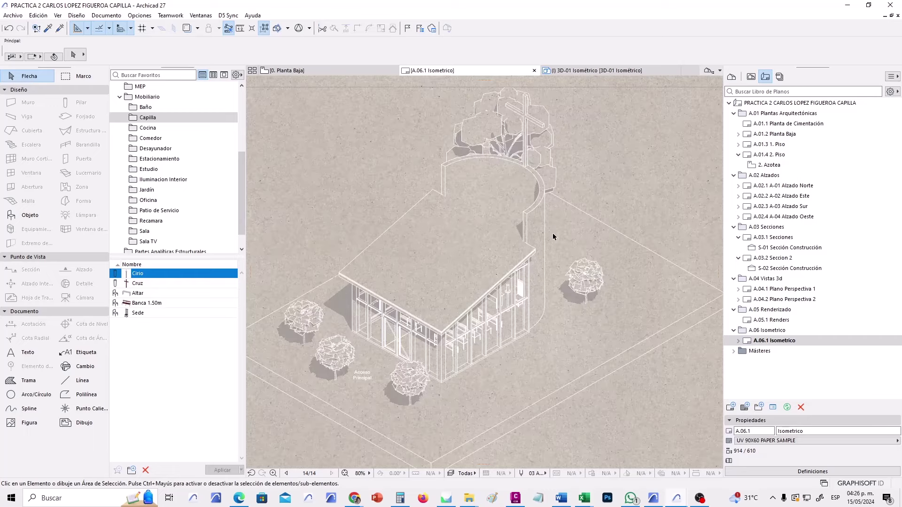
scroll(550, 232, down, 5)
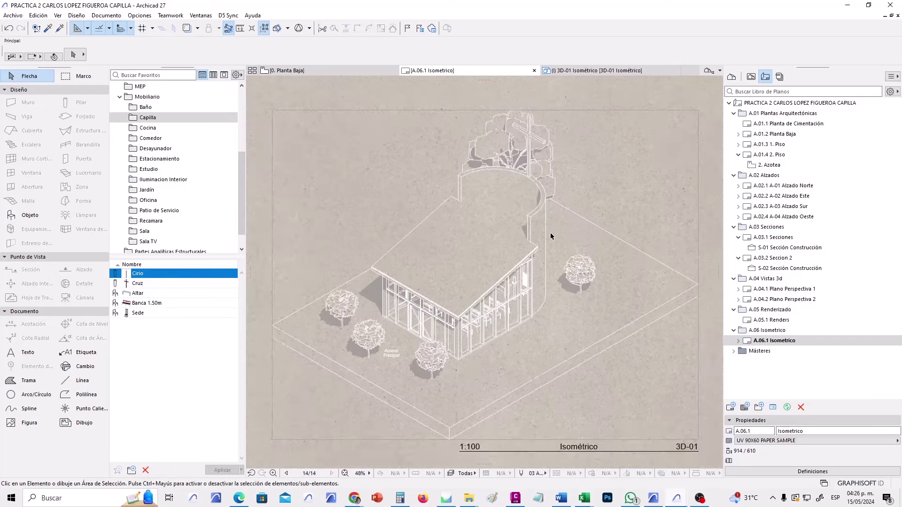
middle_drag(554, 332, 517, 337)
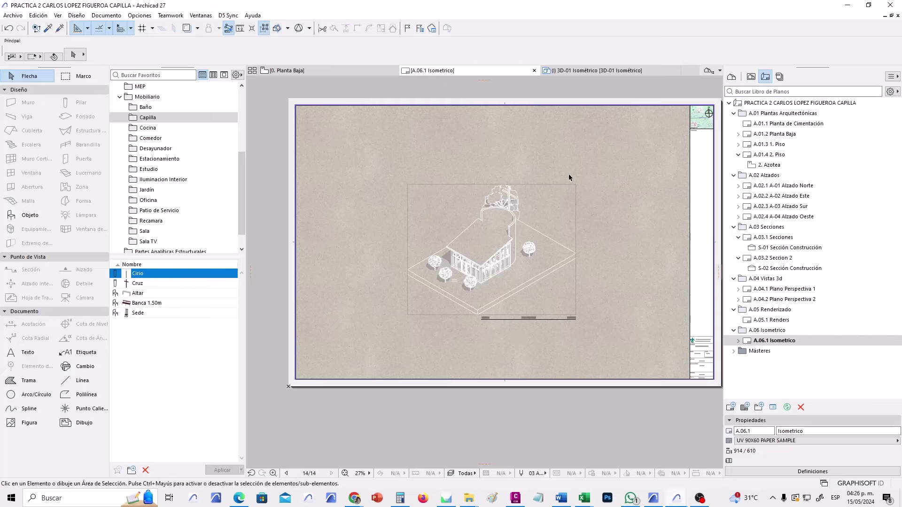
Marquee-select the isometric drawing, then deselect it.
drag(574, 167, 368, 348)
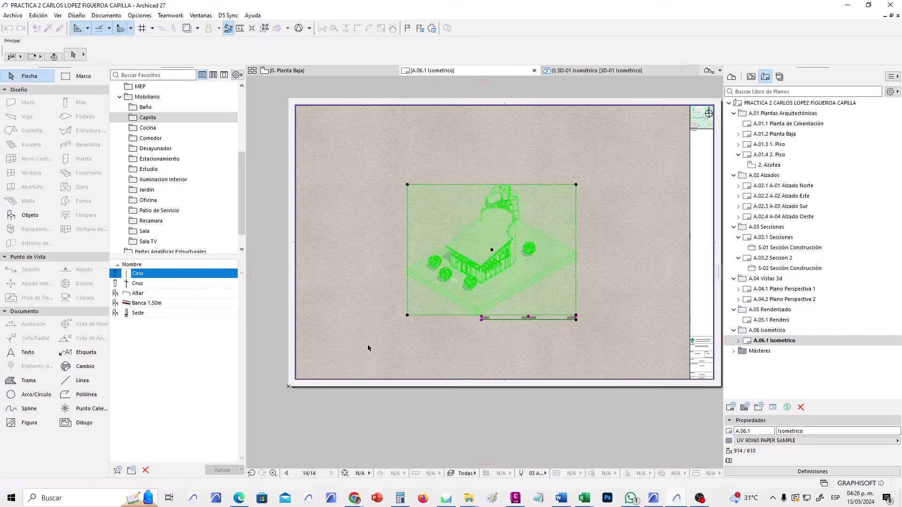
click(598, 247)
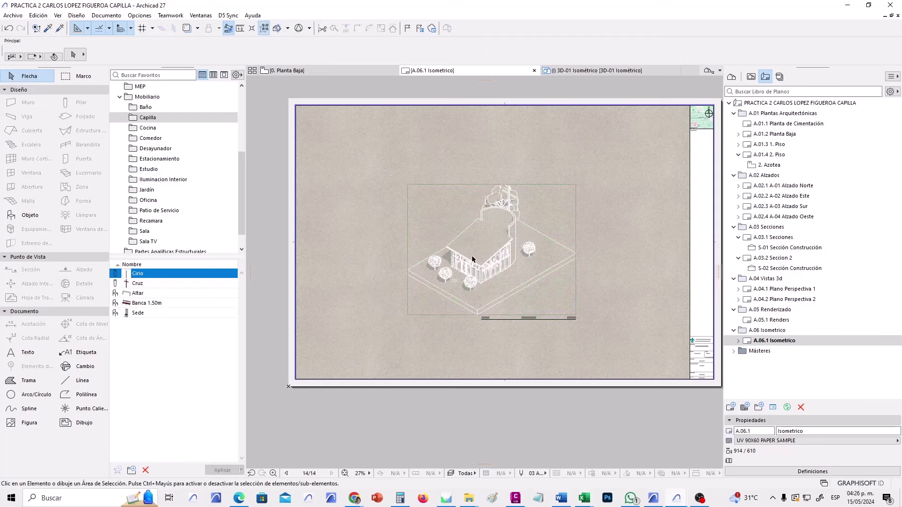
scroll(450, 258, up, 2)
scroll(450, 257, up, 1)
Set the 3D-01 Isométrico view's graphic override to Mano Alzada Sepia.
click(750, 76)
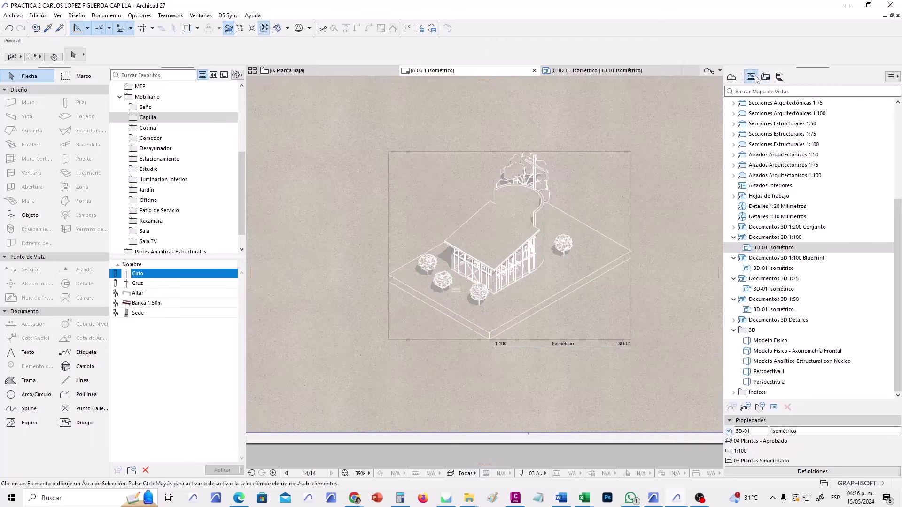
click(742, 249)
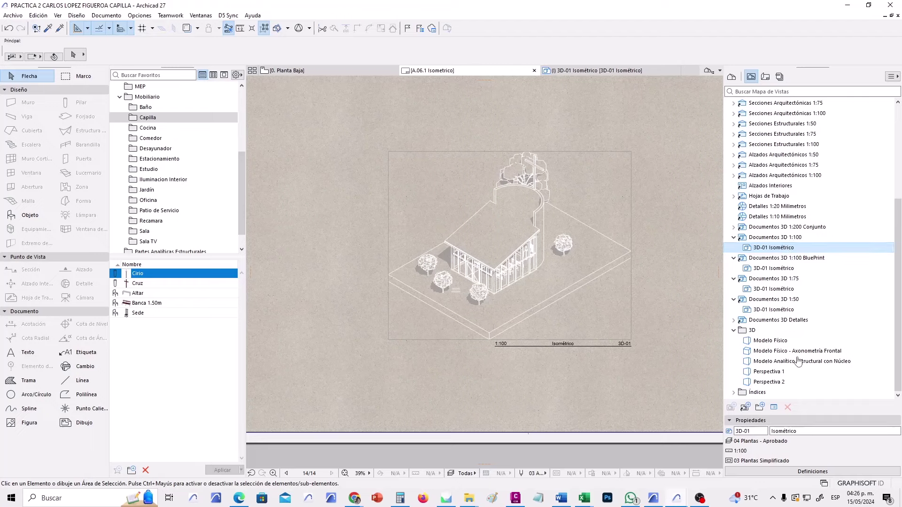
click(795, 471)
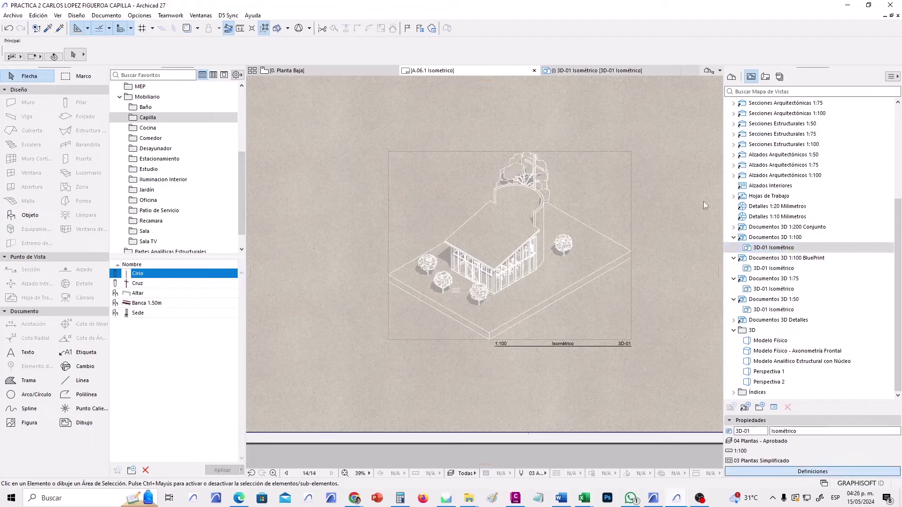
click(499, 202)
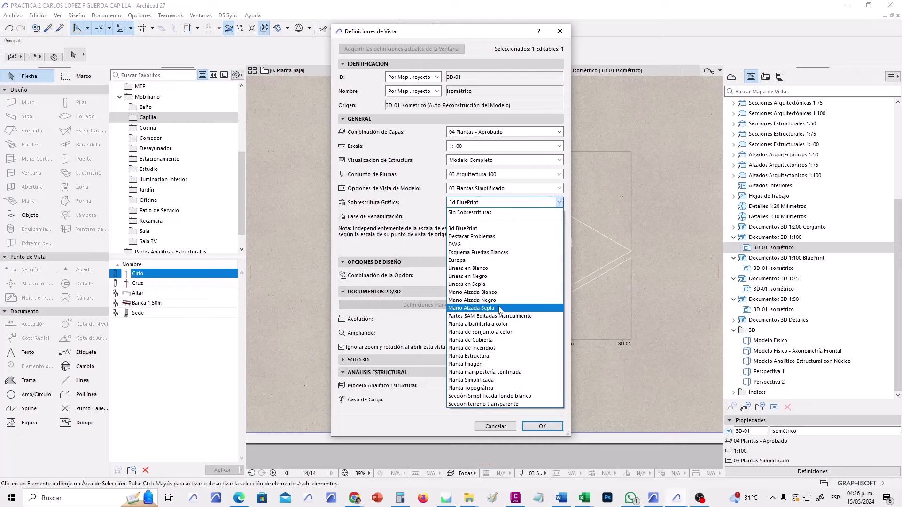
click(500, 308)
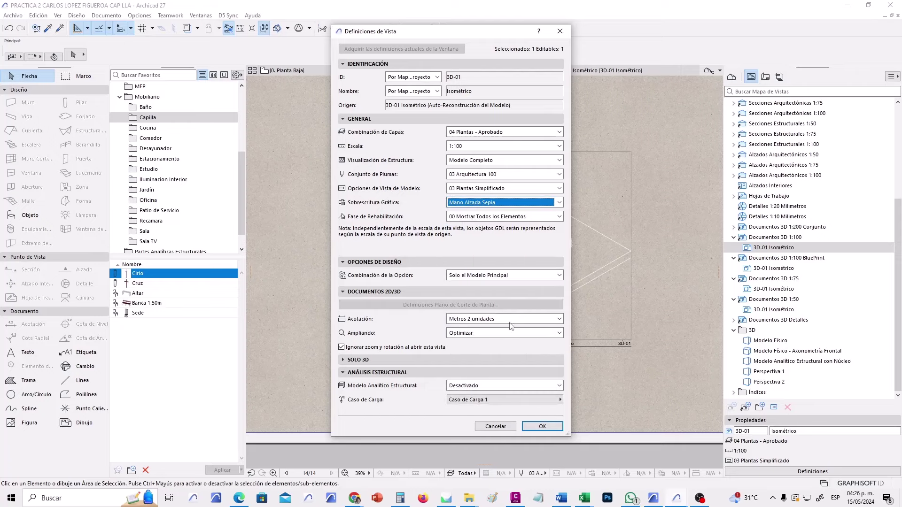
click(541, 426)
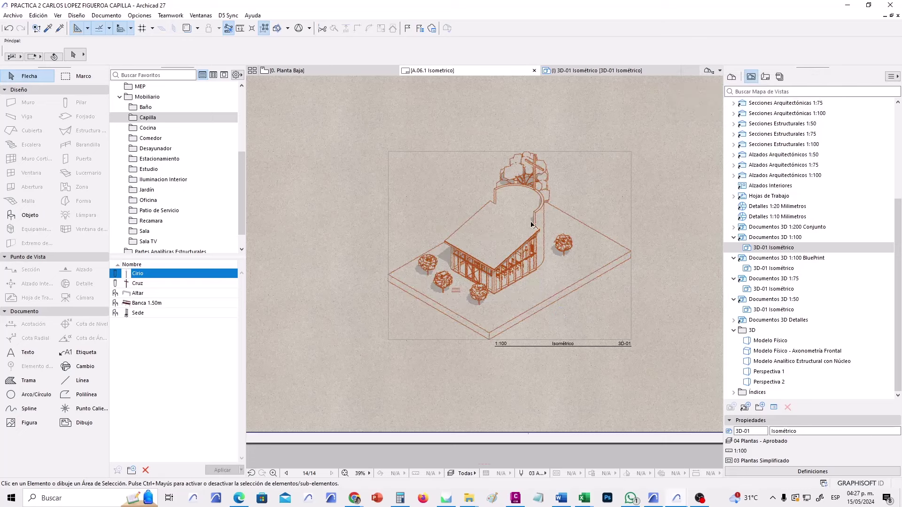
Zoom and pan around the layout to inspect the sepia chapel isometric.
scroll(521, 233, up, 5)
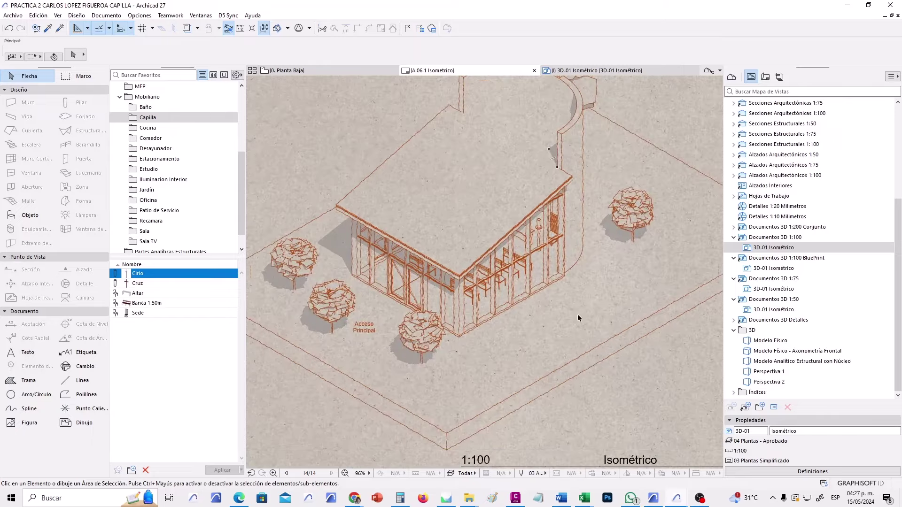
scroll(577, 314, down, 5)
middle_drag(577, 313, 535, 331)
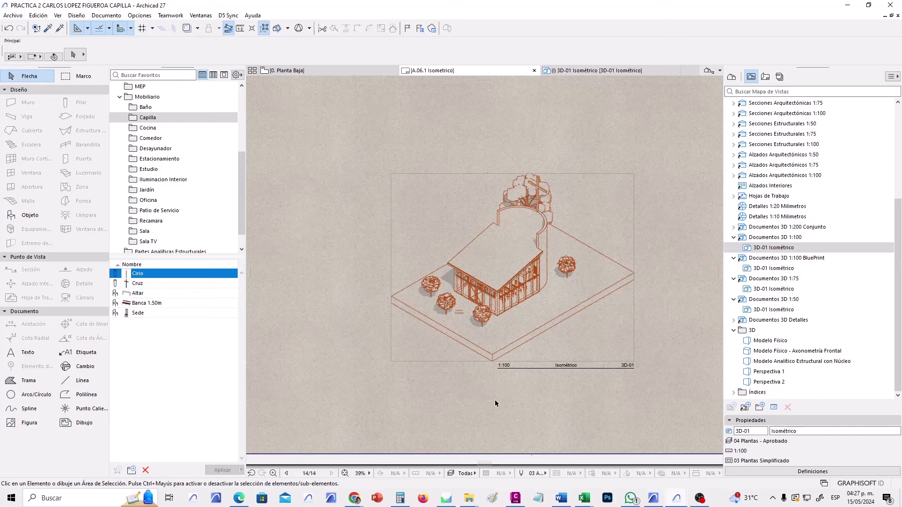
scroll(452, 372, down, 1)
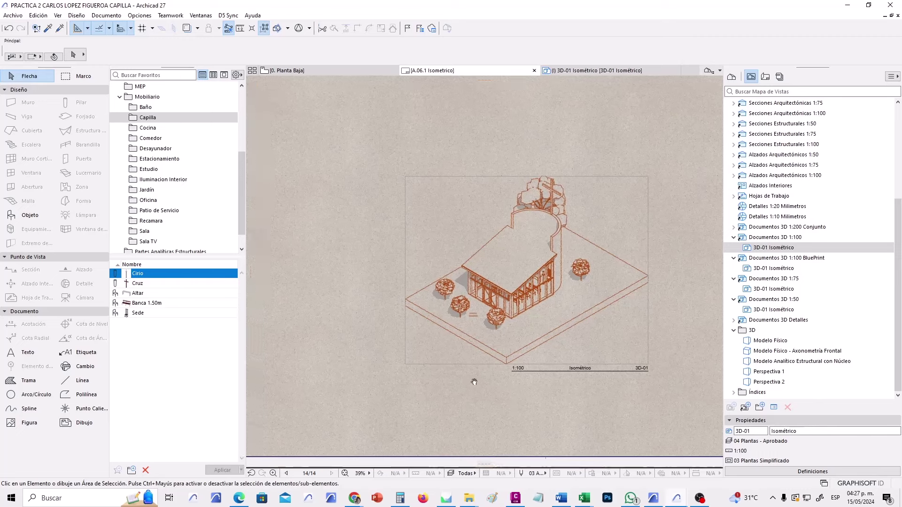
middle_drag(452, 373, 488, 388)
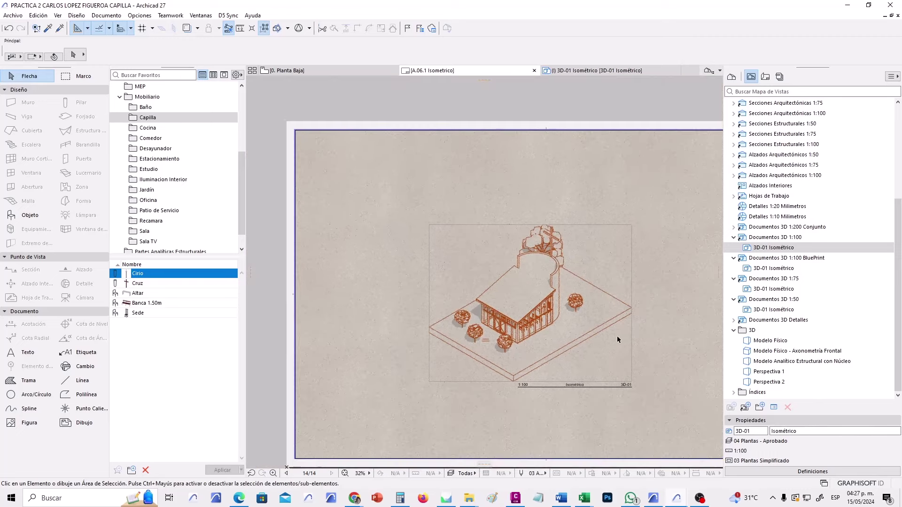
scroll(617, 338, up, 3)
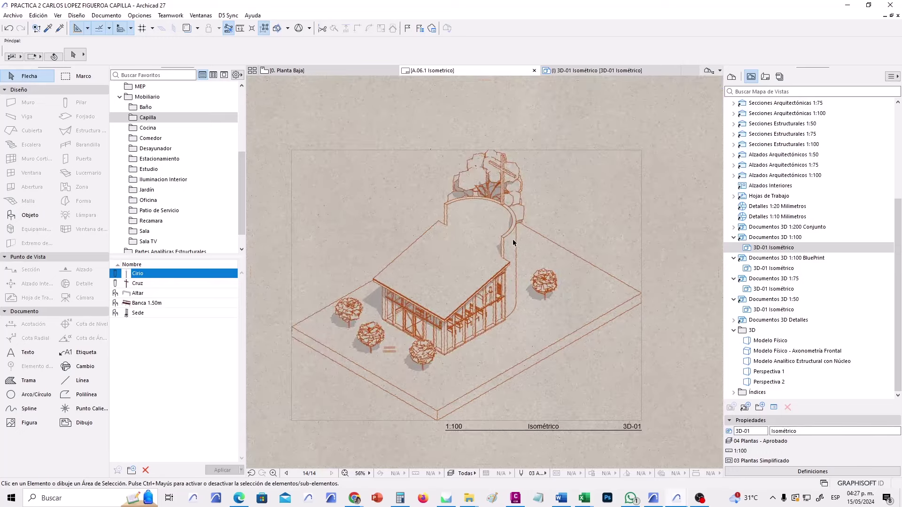
scroll(483, 302, down, 3)
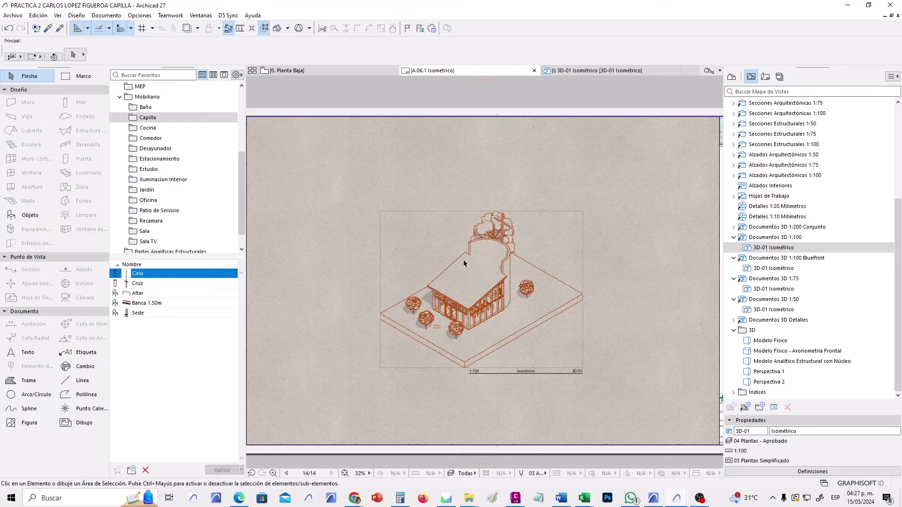
middle_drag(539, 257, 555, 207)
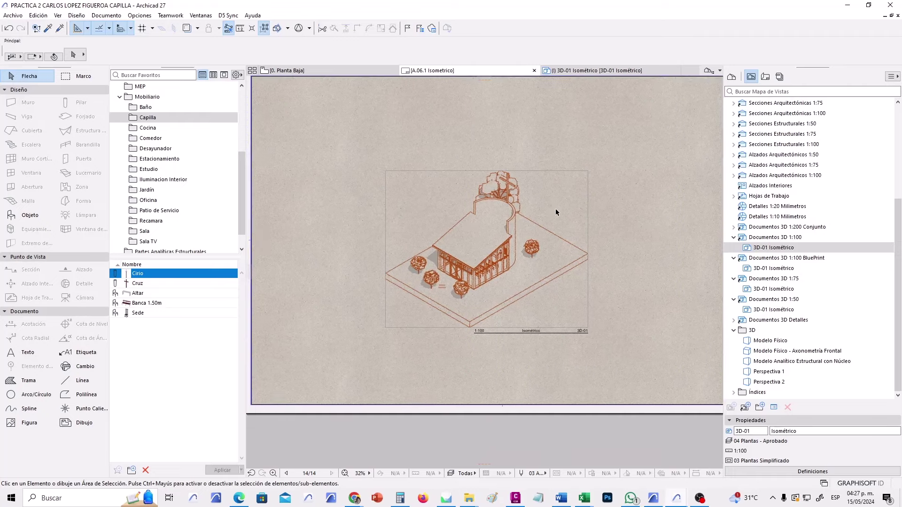
scroll(555, 208, down, 1)
scroll(554, 188, up, 4)
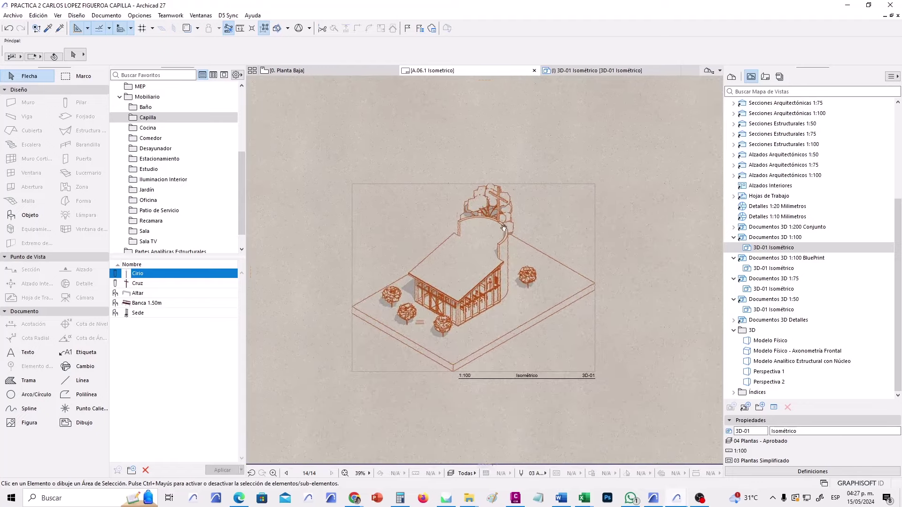
scroll(473, 315, up, 1)
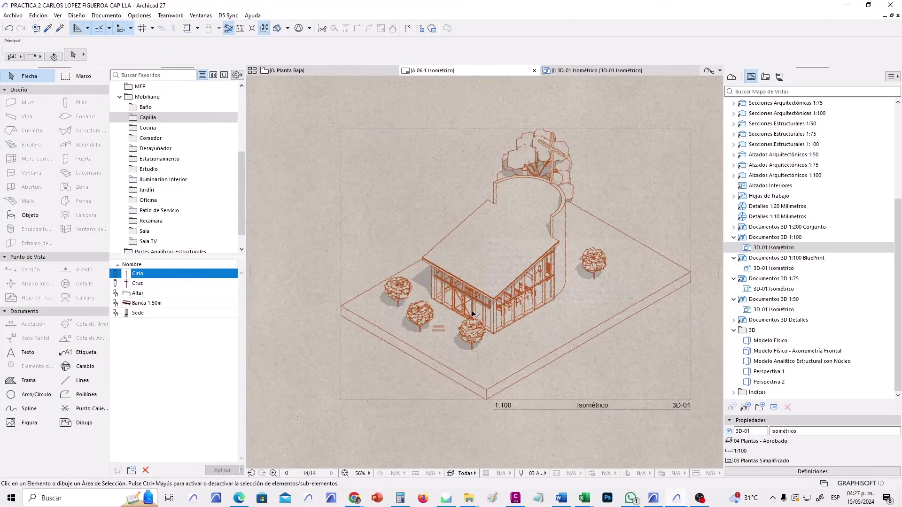
scroll(612, 305, down, 4)
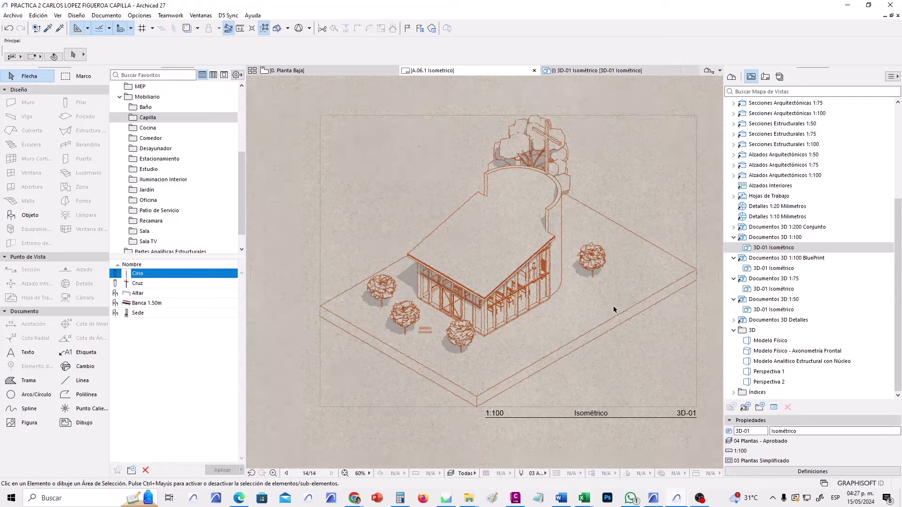
middle_click(610, 304)
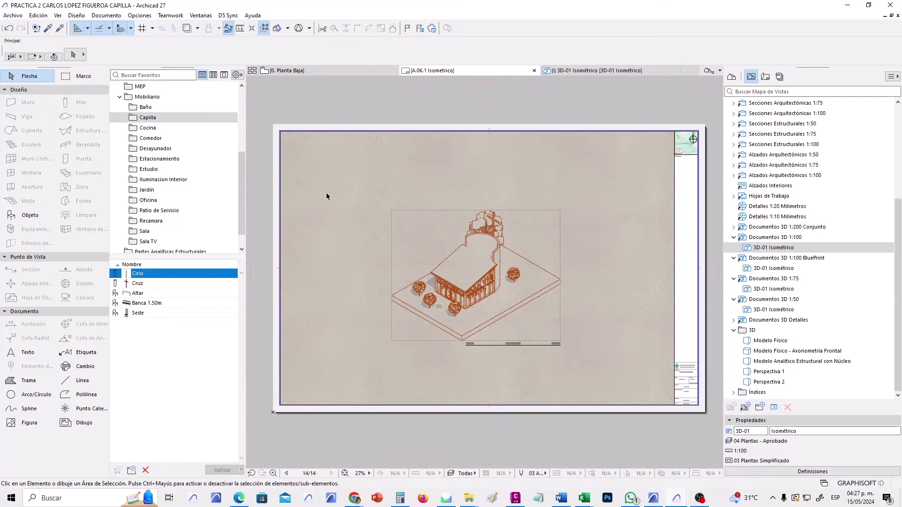
Open the UV 960X60 BLUEPRINT master layout and inspect its blue background fill.
click(765, 77)
click(735, 351)
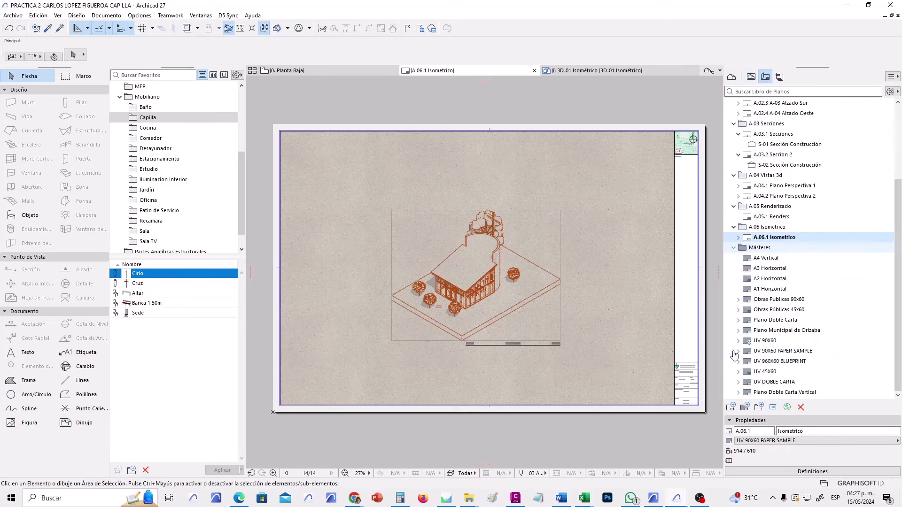
double_click(803, 362)
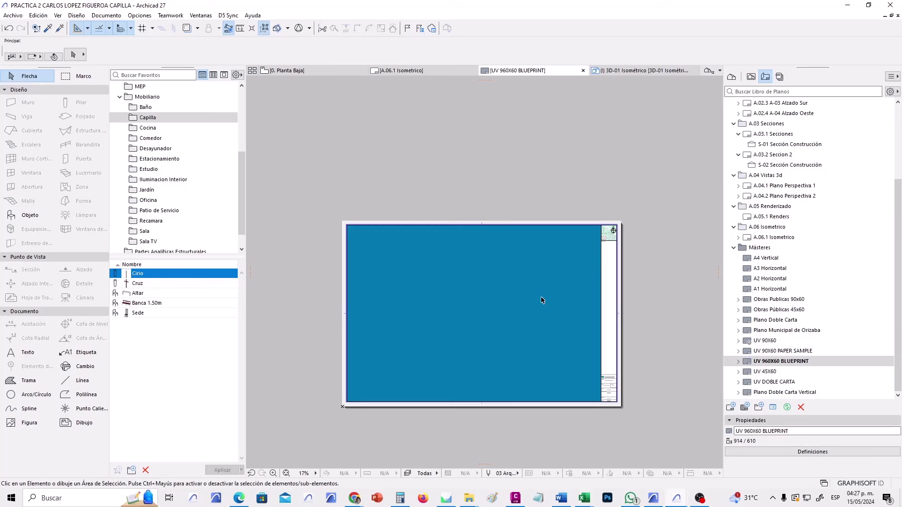
click(537, 292)
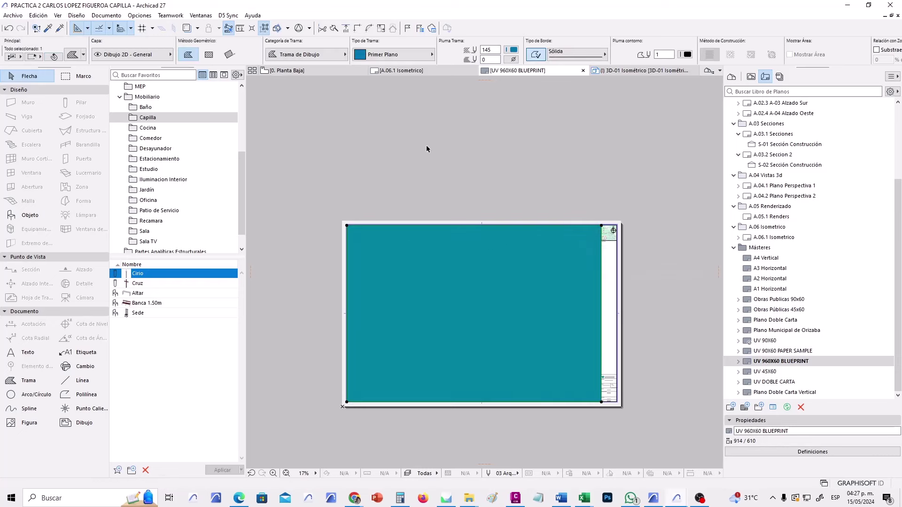
click(506, 176)
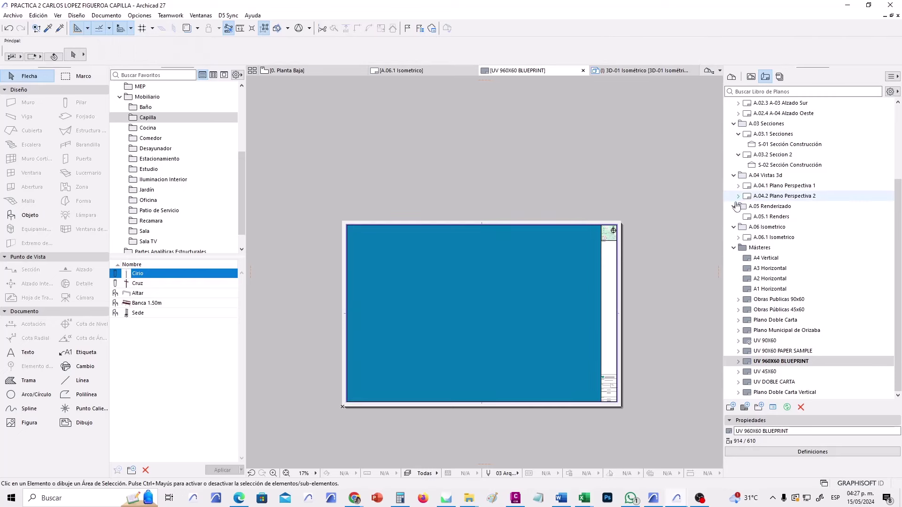
Give the UV 90X60 PAPER SAMPLE master's background the I-Fondo Papel fill, then close it.
double_click(796, 352)
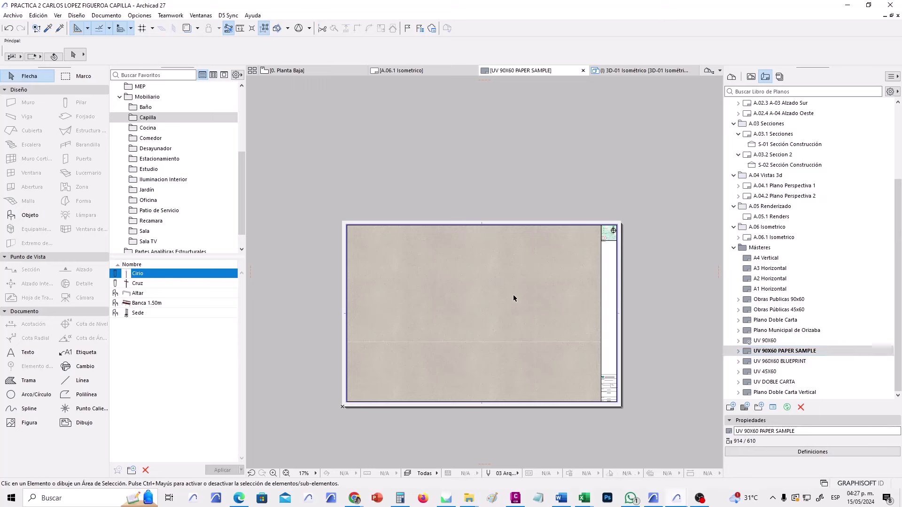
click(512, 295)
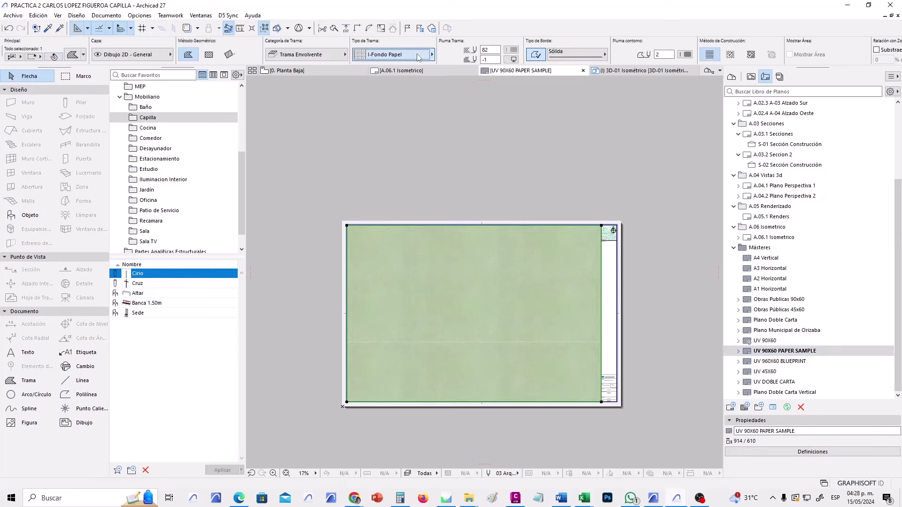
click(417, 56)
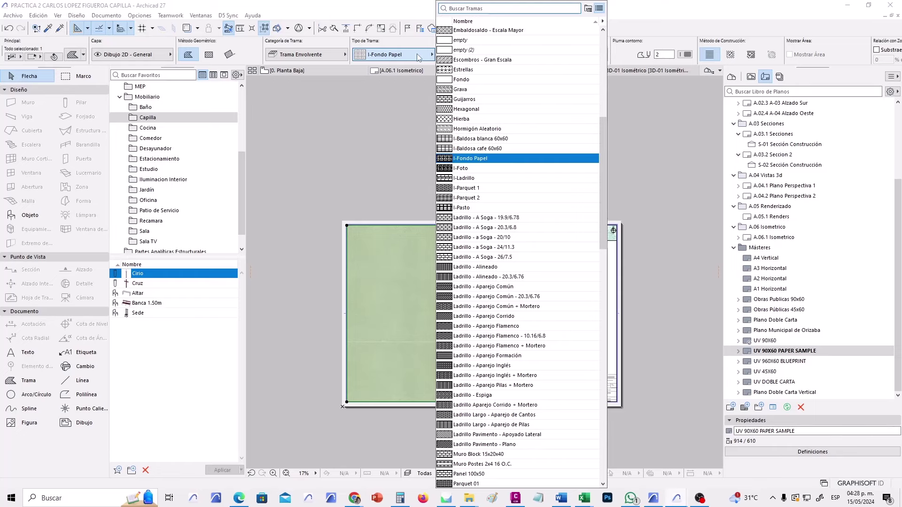
click(417, 56)
click(405, 131)
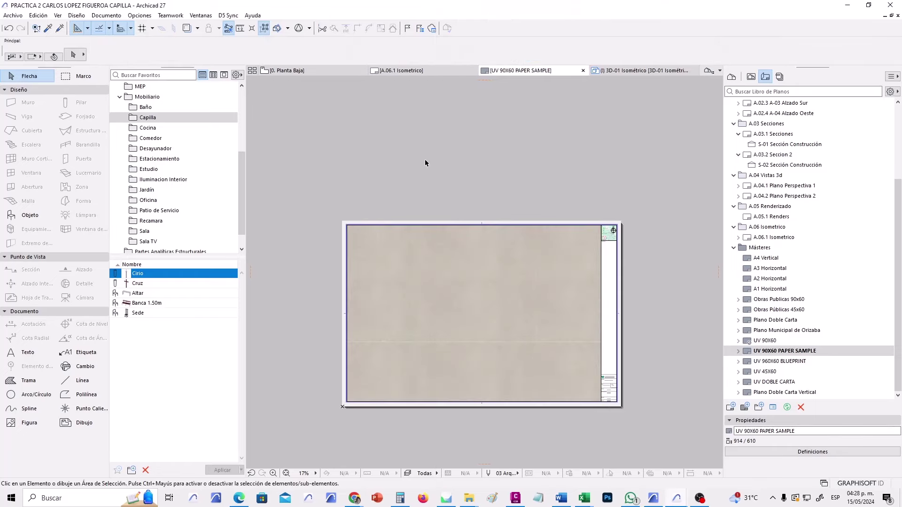
scroll(442, 294, up, 2)
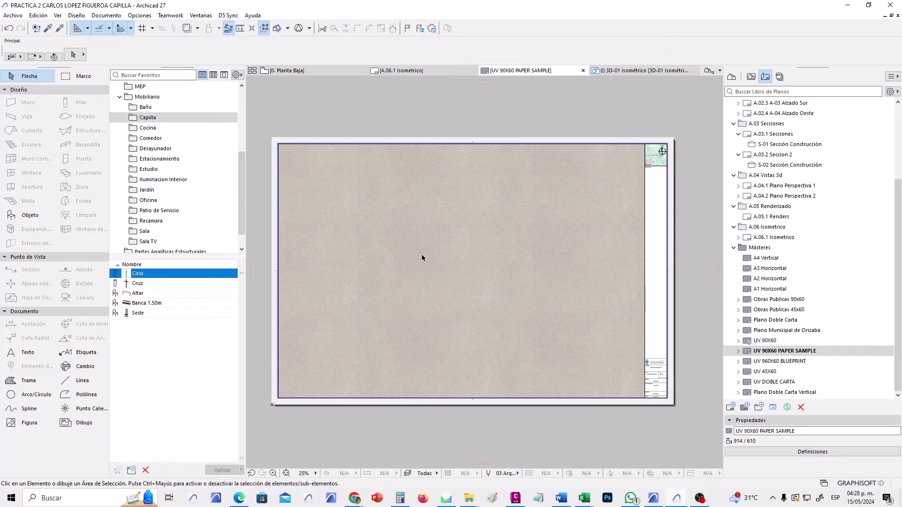
click(582, 70)
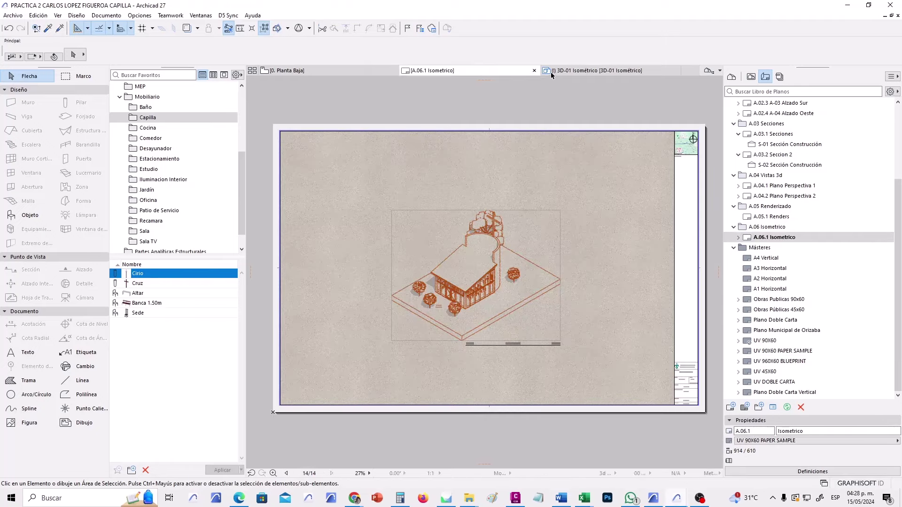
Switch the 3D-01 Isométrico view's graphic override back to Lineas en Negro.
click(534, 70)
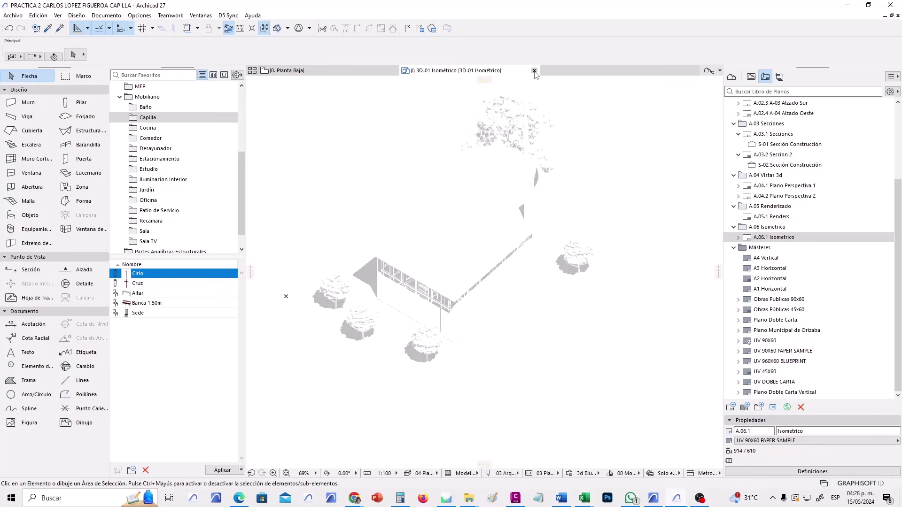
click(750, 76)
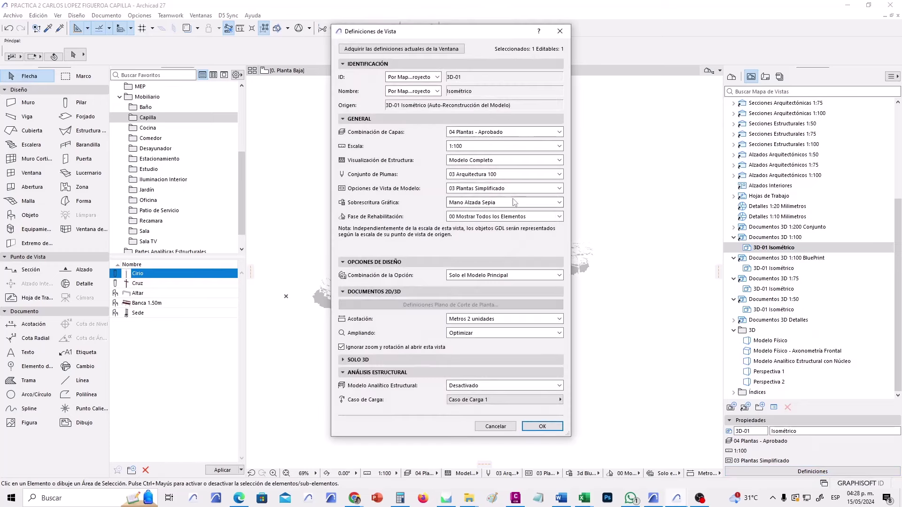
click(513, 203)
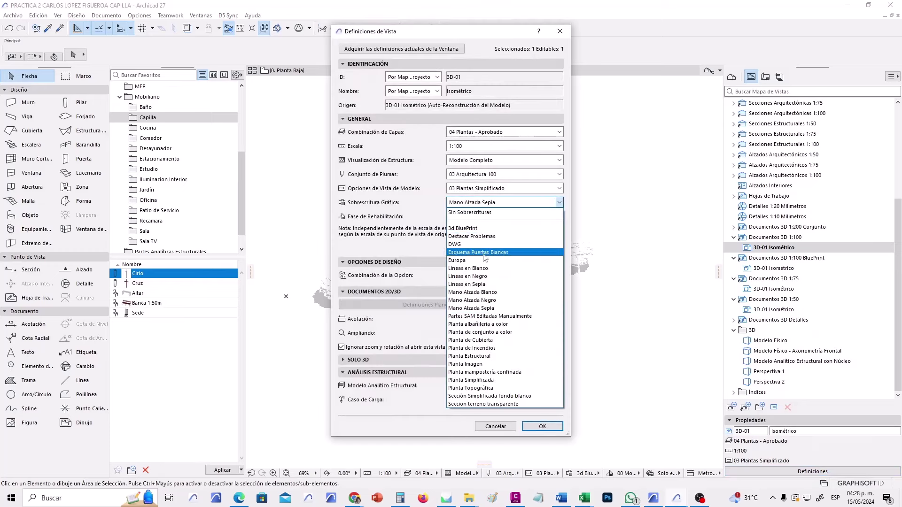
click(483, 277)
click(542, 426)
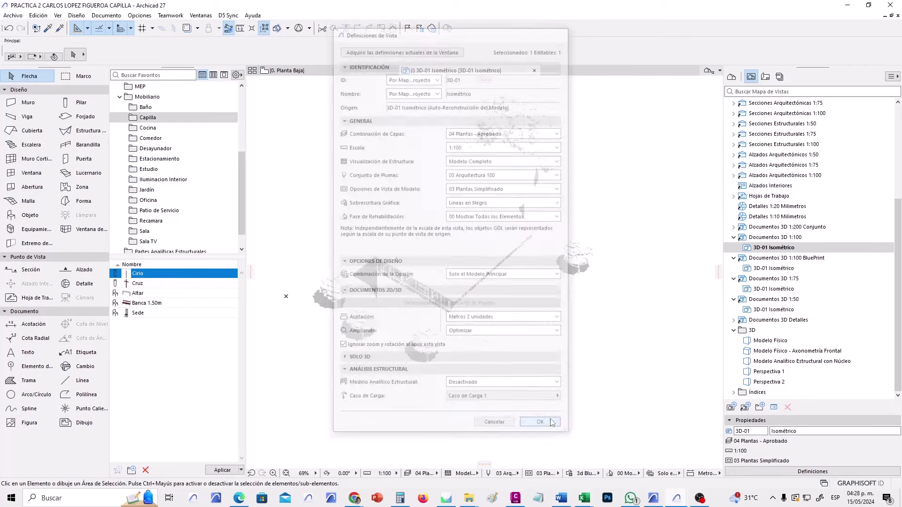
click(765, 77)
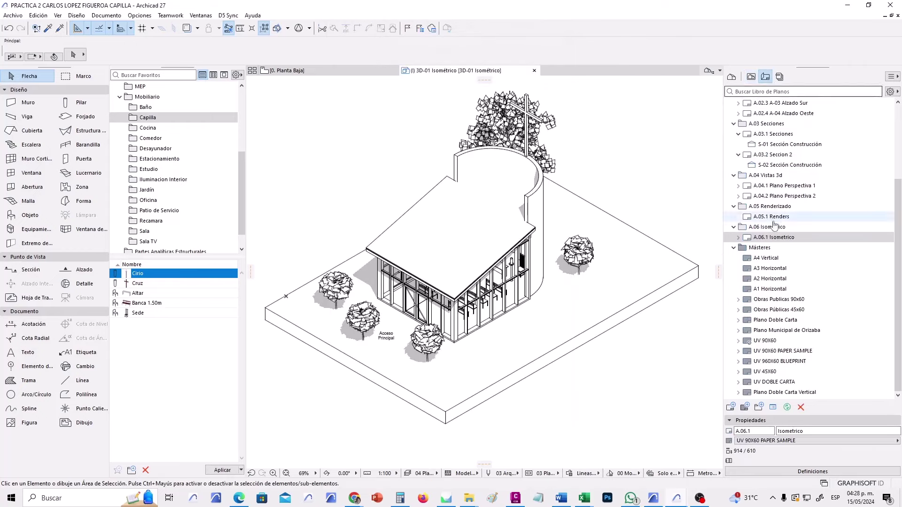
Change A.06.1 Isometrico's master to UV 45X60 and centre the isometric drawing on it.
click(809, 442)
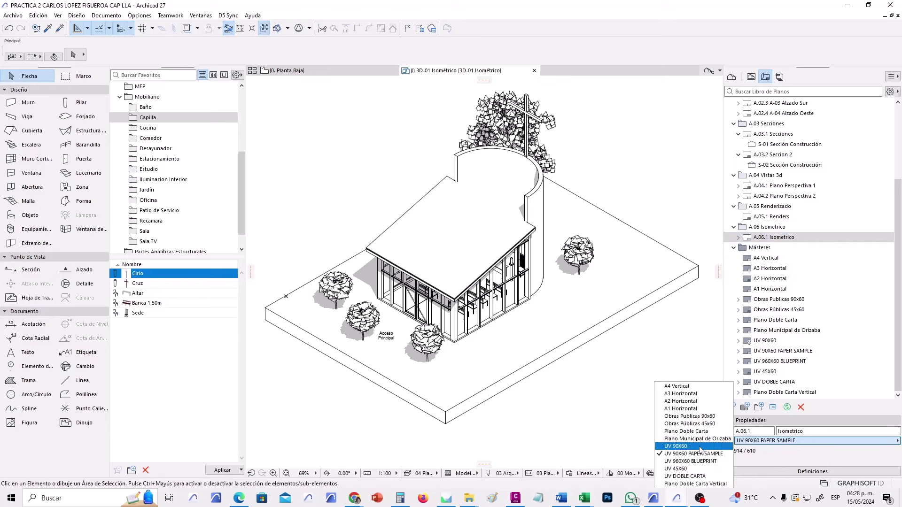
click(700, 469)
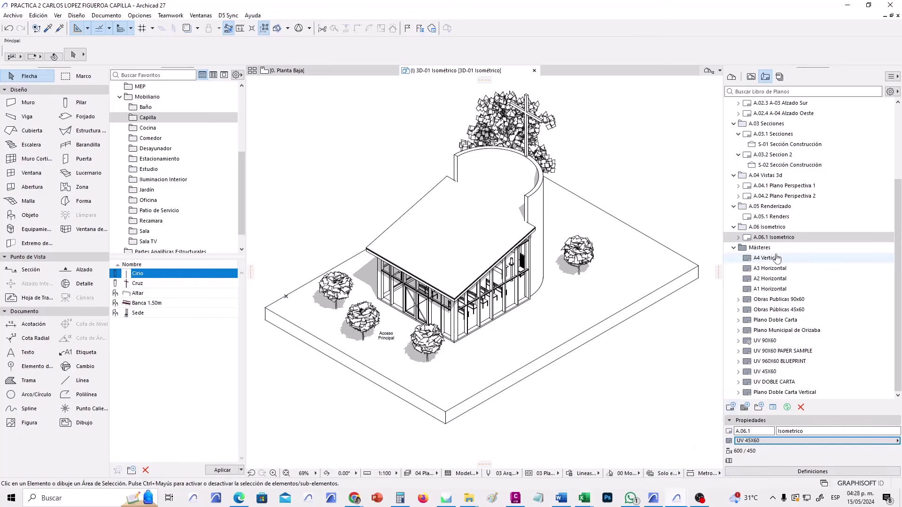
double_click(774, 237)
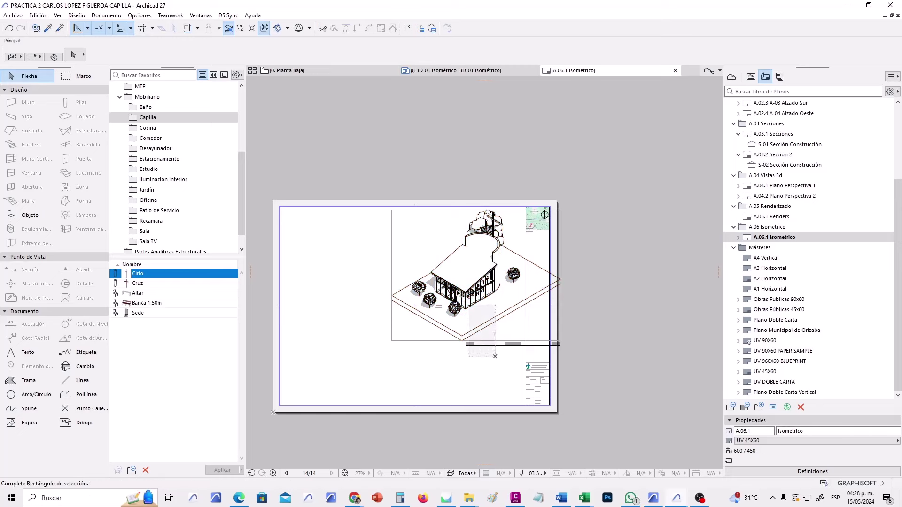
click(463, 291)
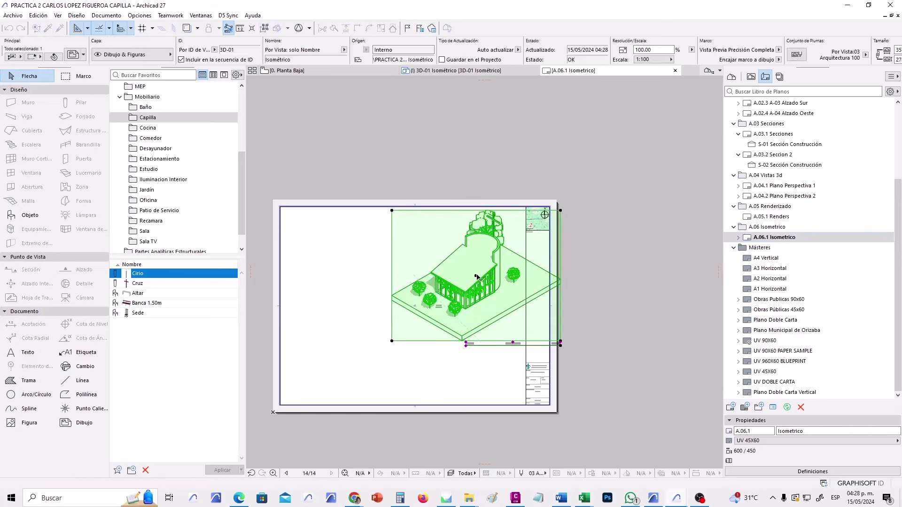
mouse_move(440, 291)
mouse_down()
mouse_move(404, 277)
mouse_move(371, 320)
mouse_up()
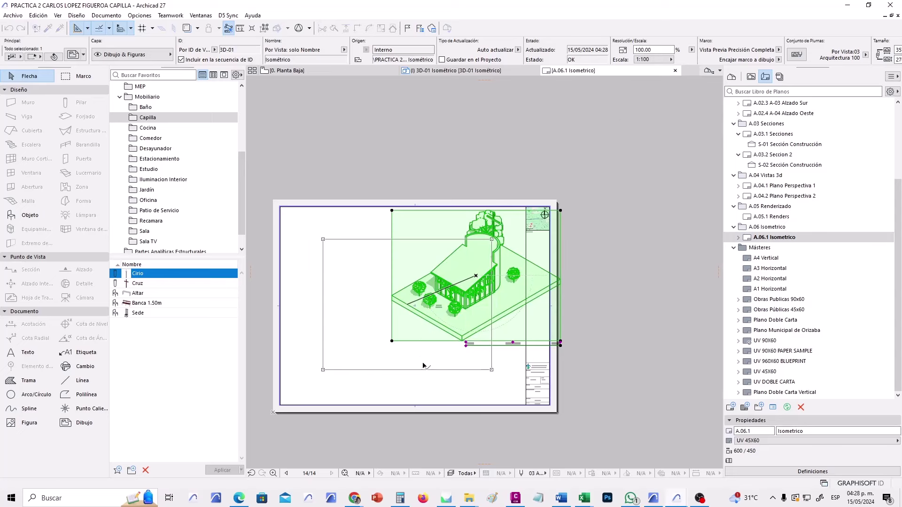
click(413, 141)
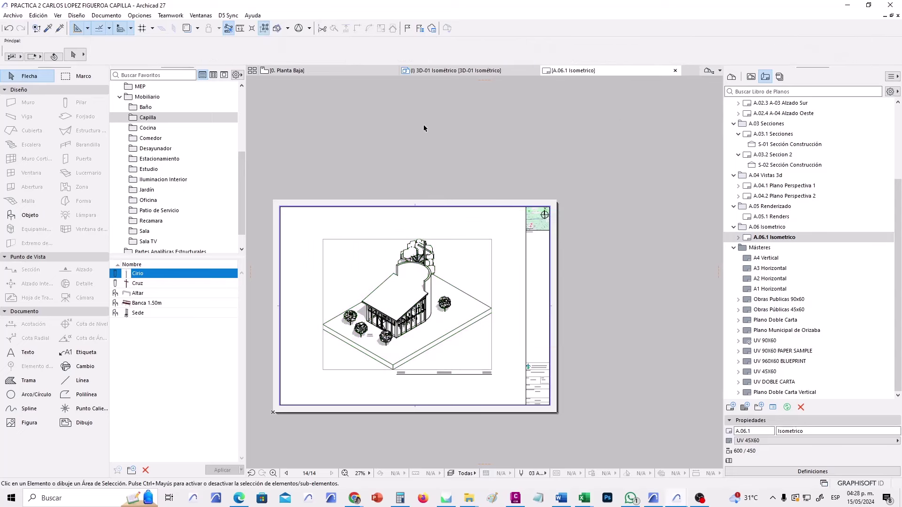
Close the A.06.1 Isometrico layout and 3D isometric tabs, returning to the floor plan.
click(675, 70)
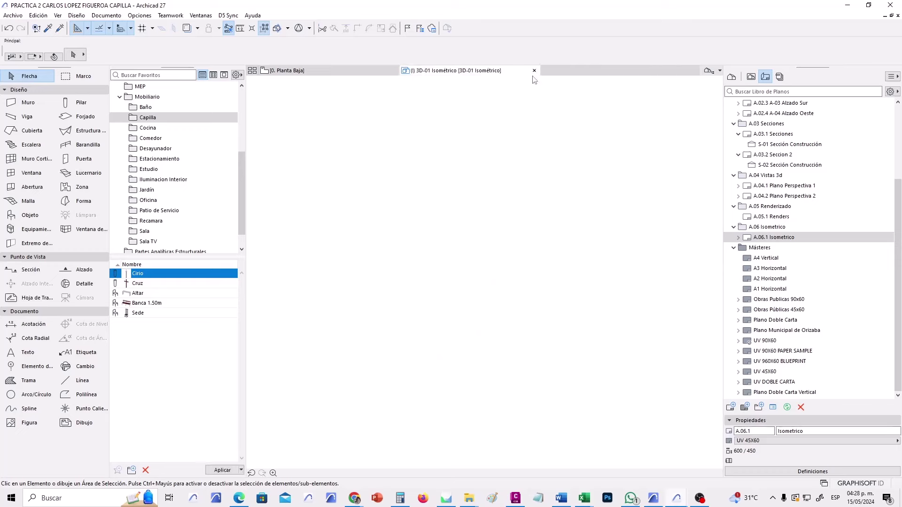
click(534, 71)
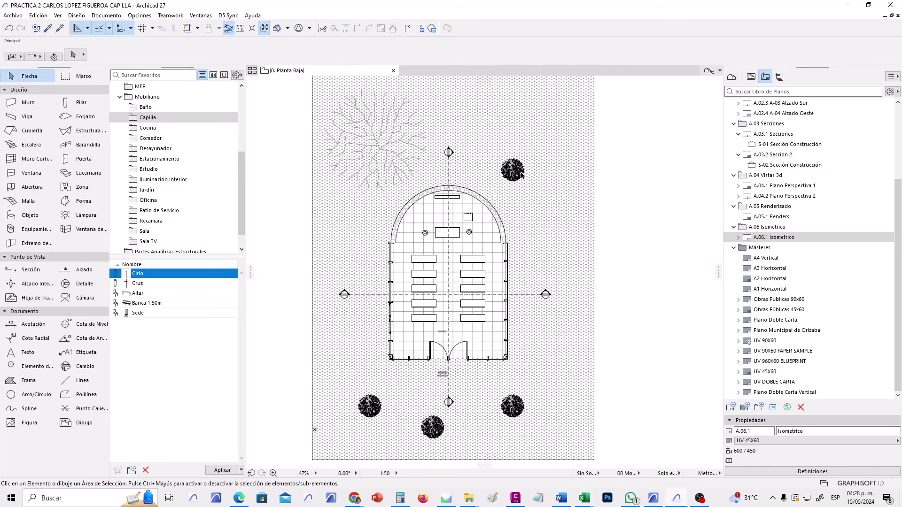
scroll(512, 280, down, 2)
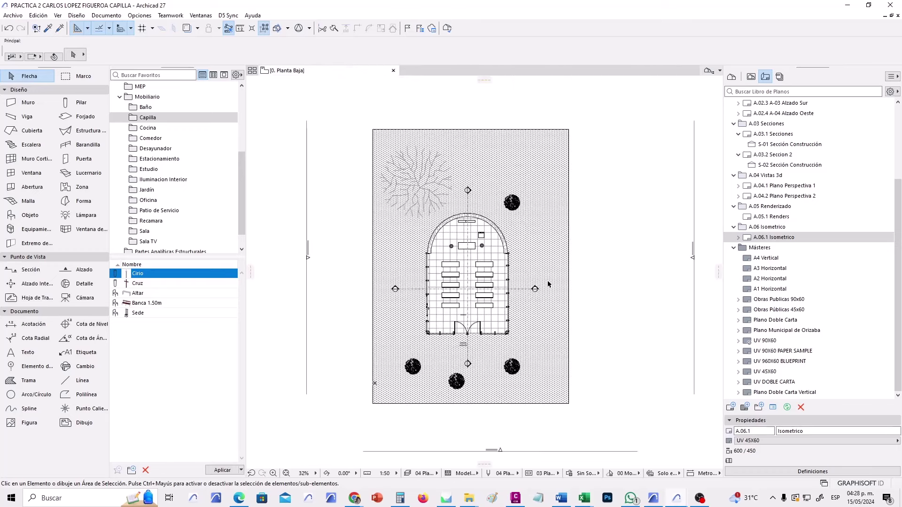
middle_drag(506, 306, 479, 315)
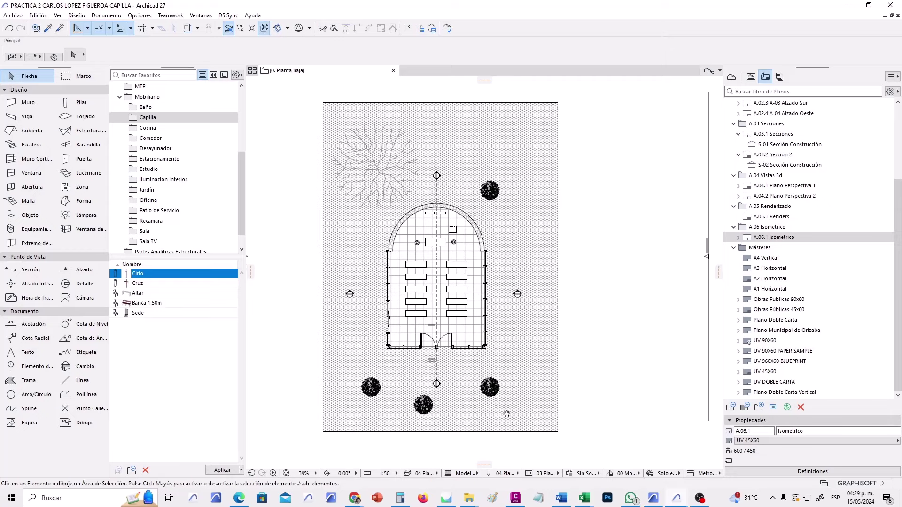
Open the fill types settings and browse the Pavimento and Suelo fill folders.
click(146, 16)
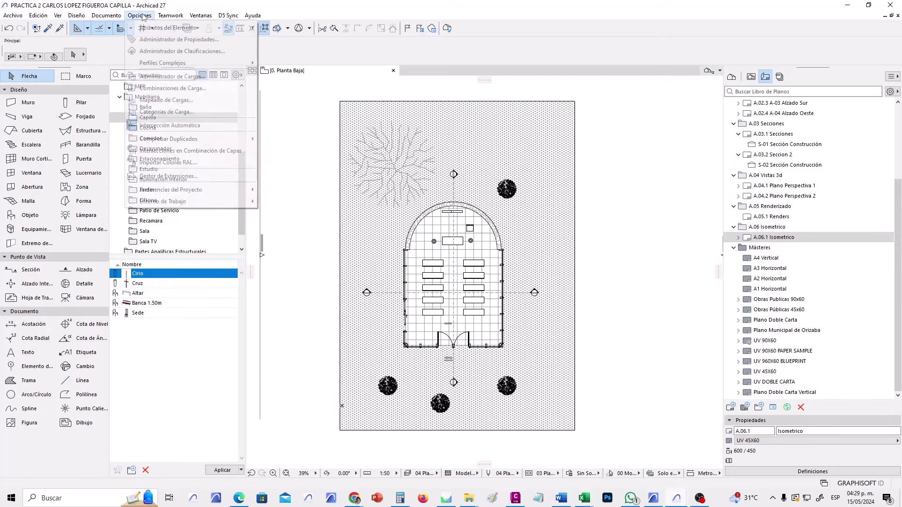
mouse_move(143, 29)
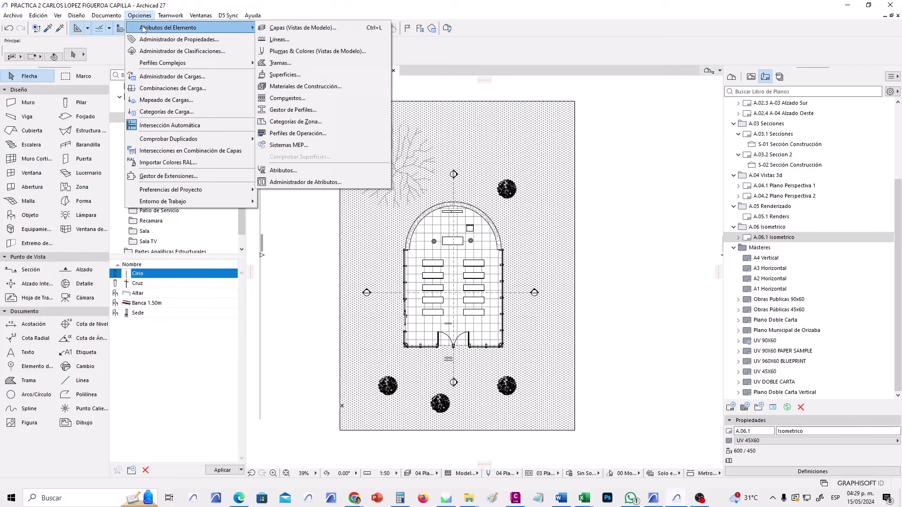
click(297, 65)
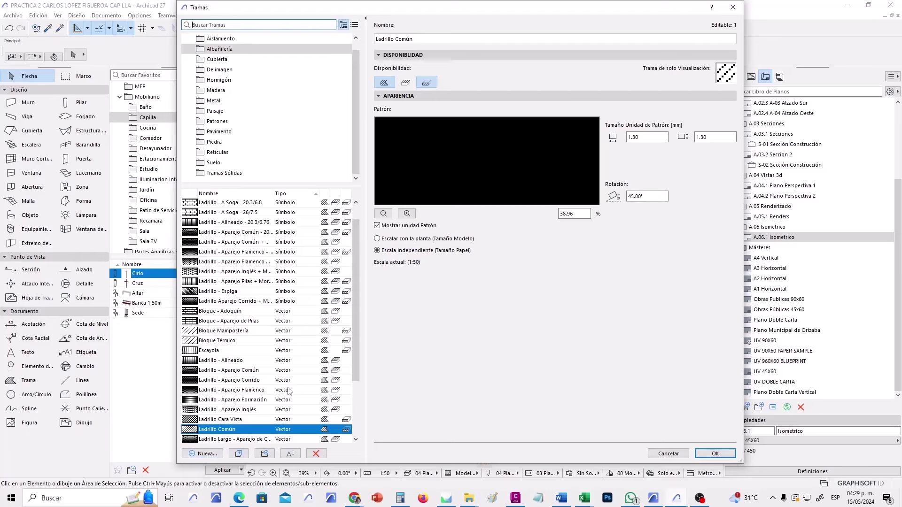
scroll(282, 113, up, 1)
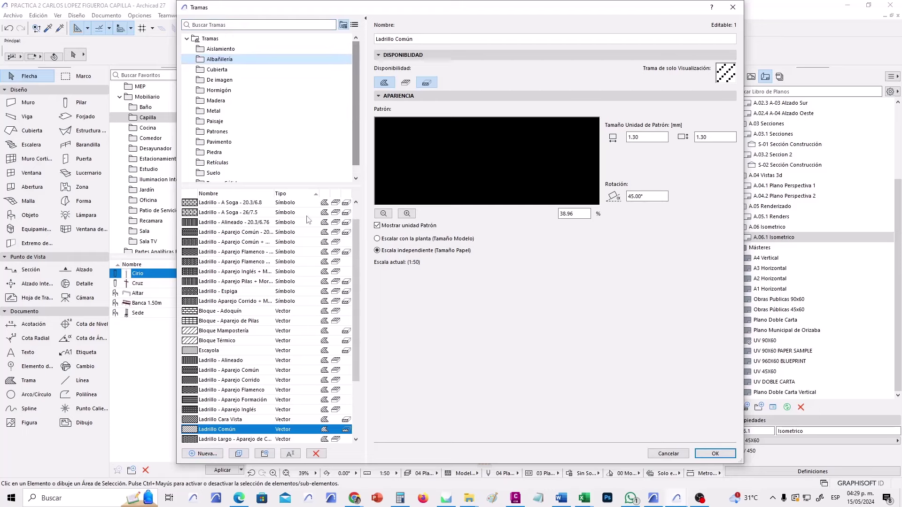
click(215, 141)
scroll(214, 139, down, 1)
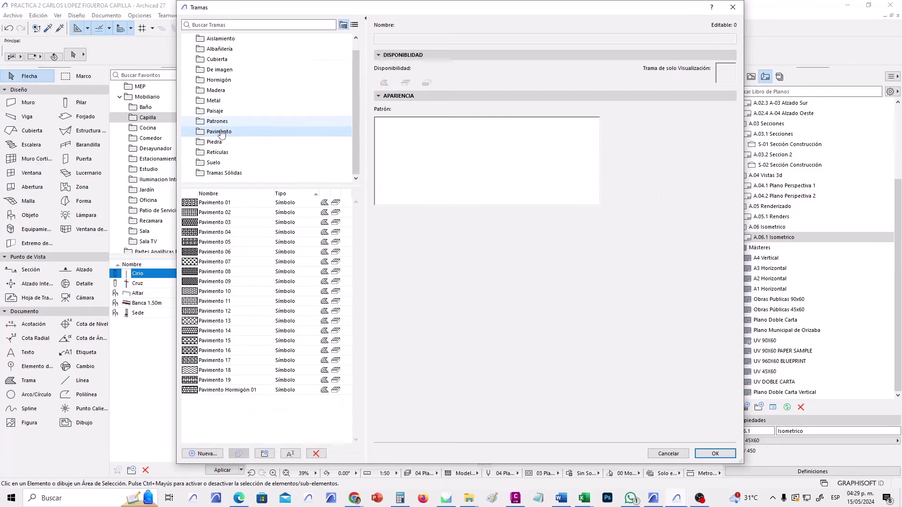
click(223, 164)
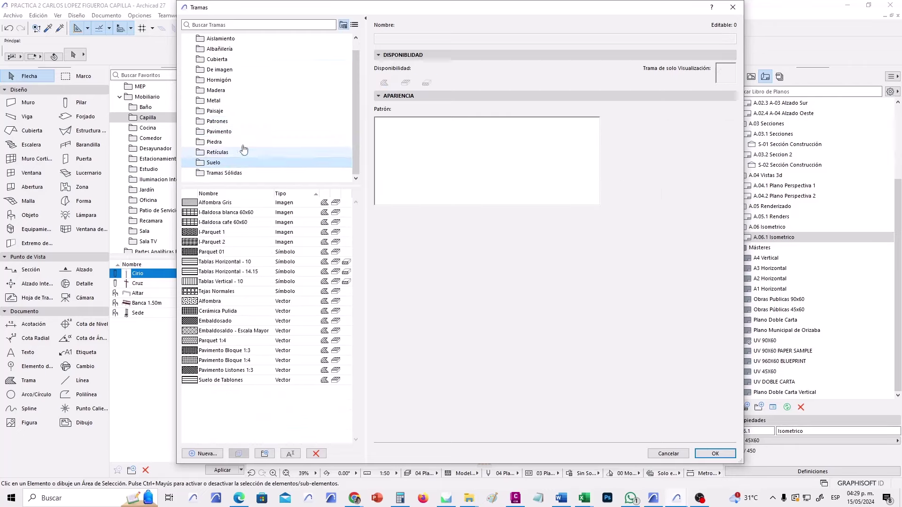
click(237, 134)
click(239, 162)
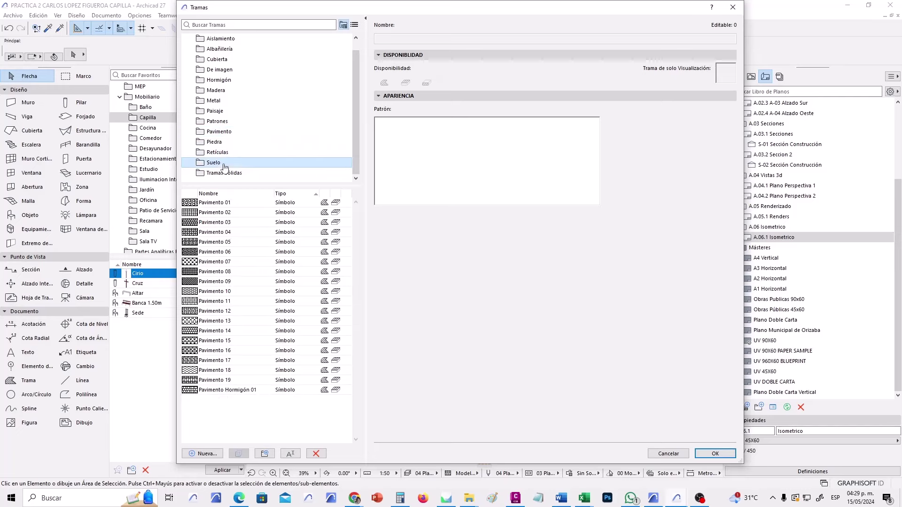
scroll(247, 145, up, 1)
scroll(244, 144, down, 1)
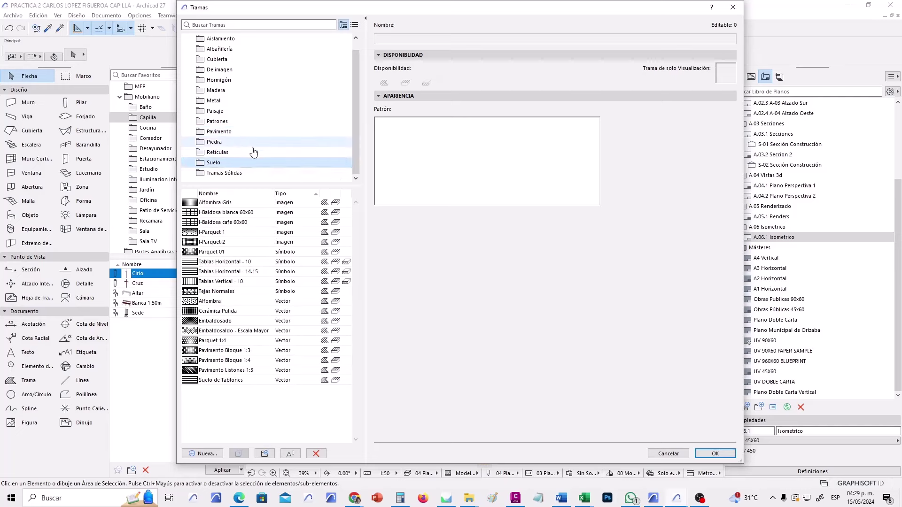
Create a new image fill in the Suelo folder and start naming it 'Pasto'.
click(203, 454)
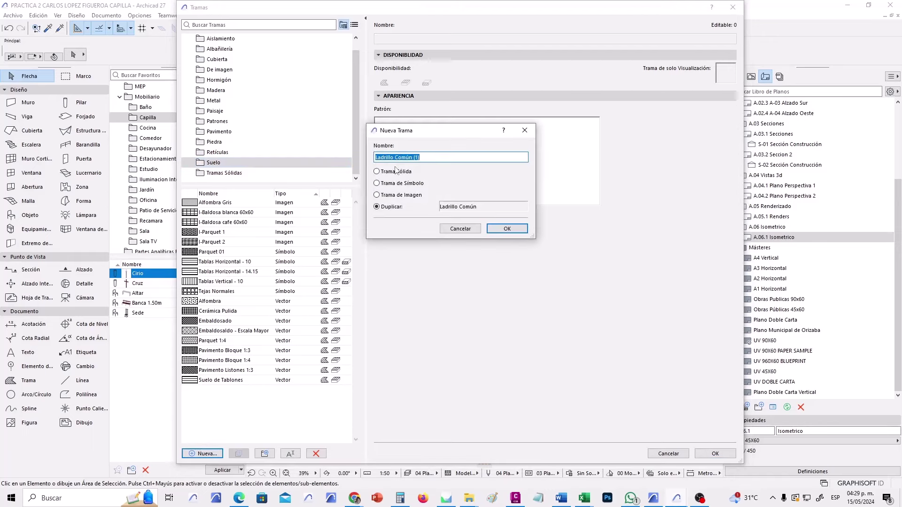
click(404, 196)
drag(437, 158, 349, 156)
text(pAT)
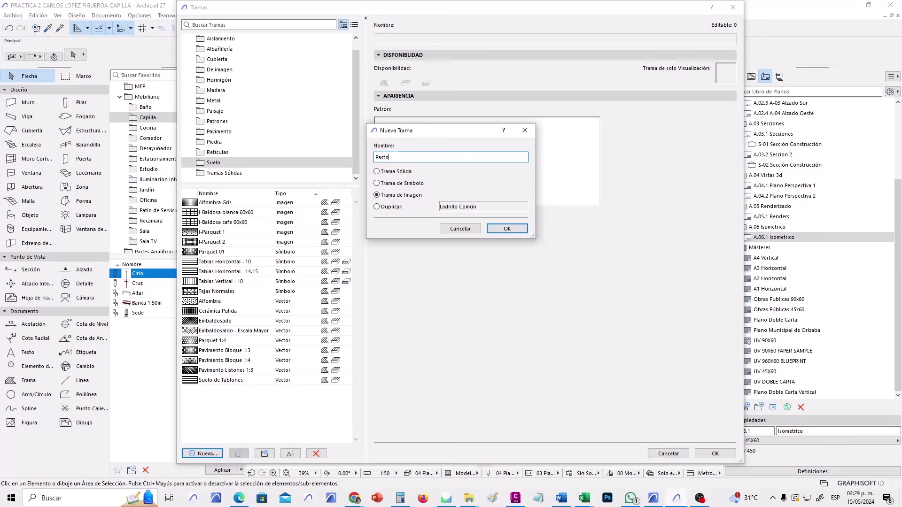
Create the Pasto image fill, enable it for cover fills, and browse for its library image.
click(511, 228)
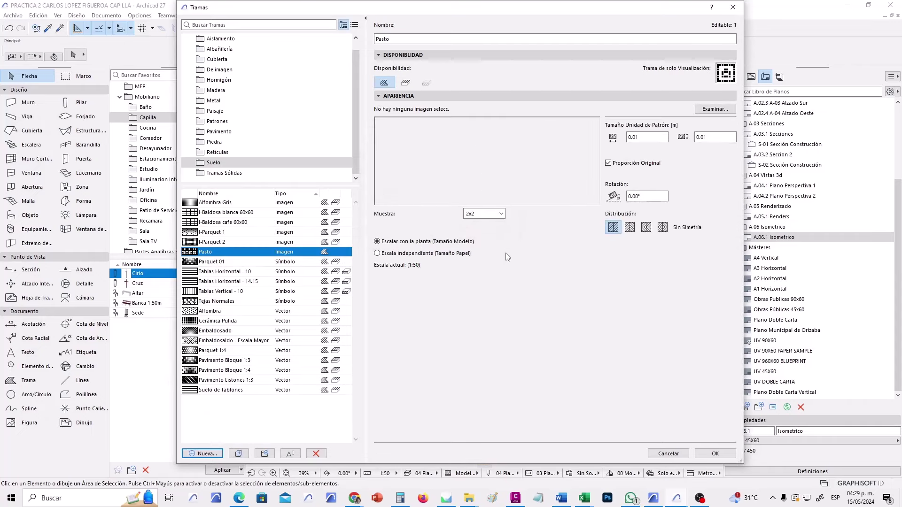
click(406, 83)
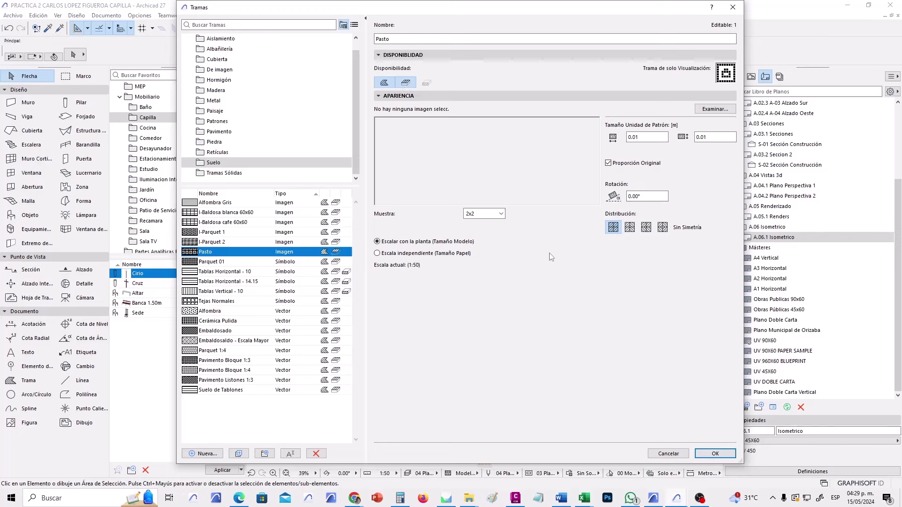
click(717, 110)
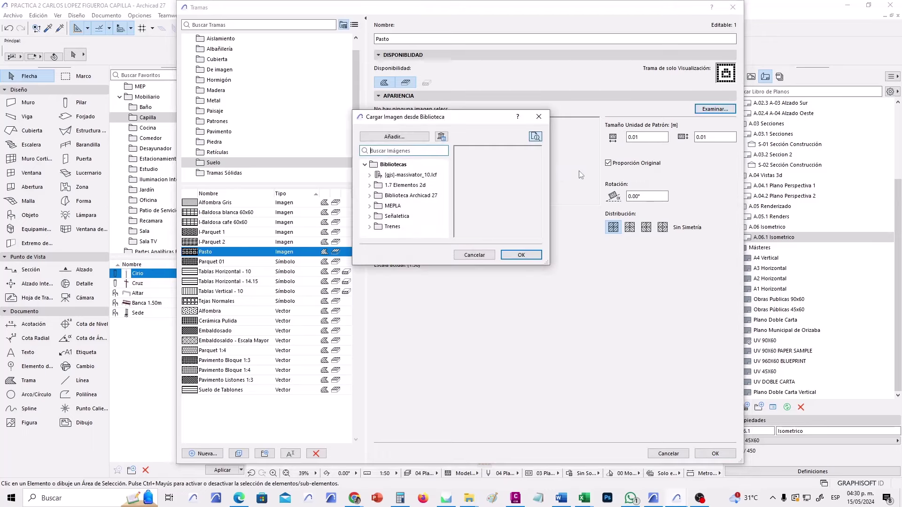
Expand Biblioteca Archicad 27 through Catálogo de Superficies 27 down to the Texturas 27 folder.
drag(546, 261, 672, 456)
click(369, 226)
click(370, 216)
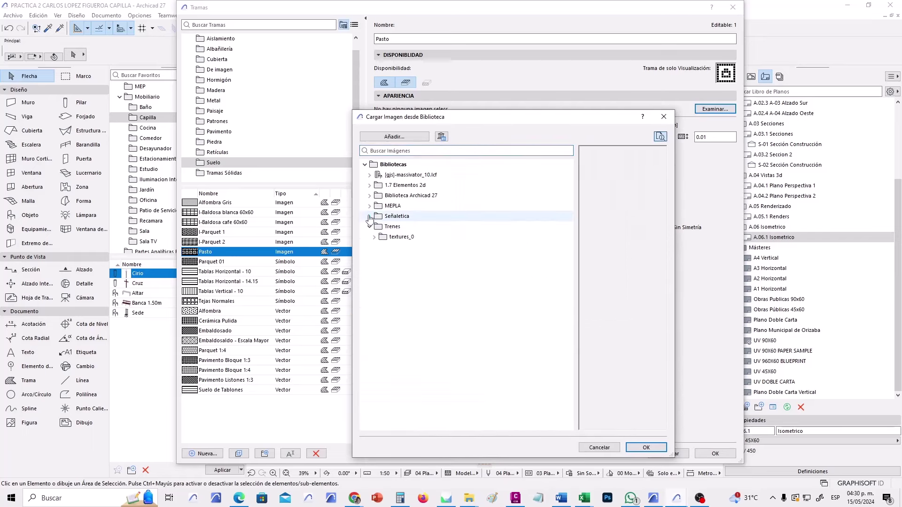
click(369, 206)
click(369, 195)
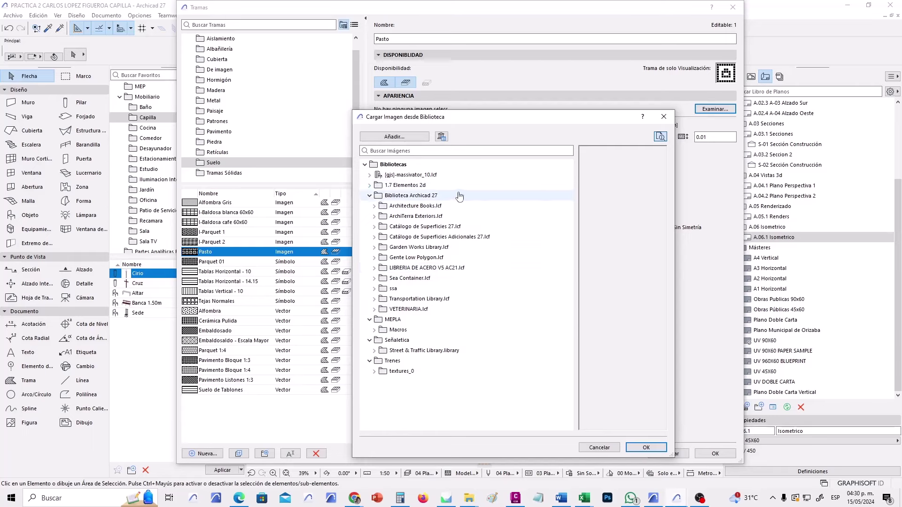
click(376, 228)
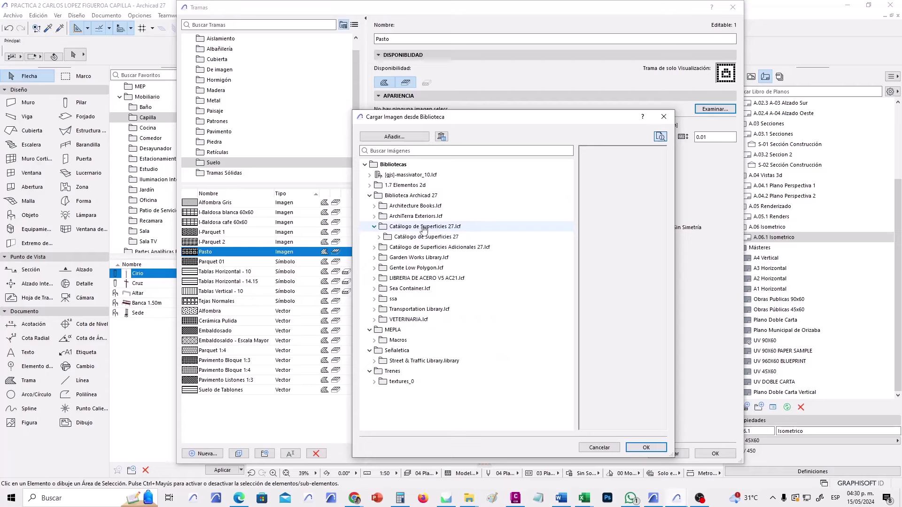
click(379, 236)
click(384, 247)
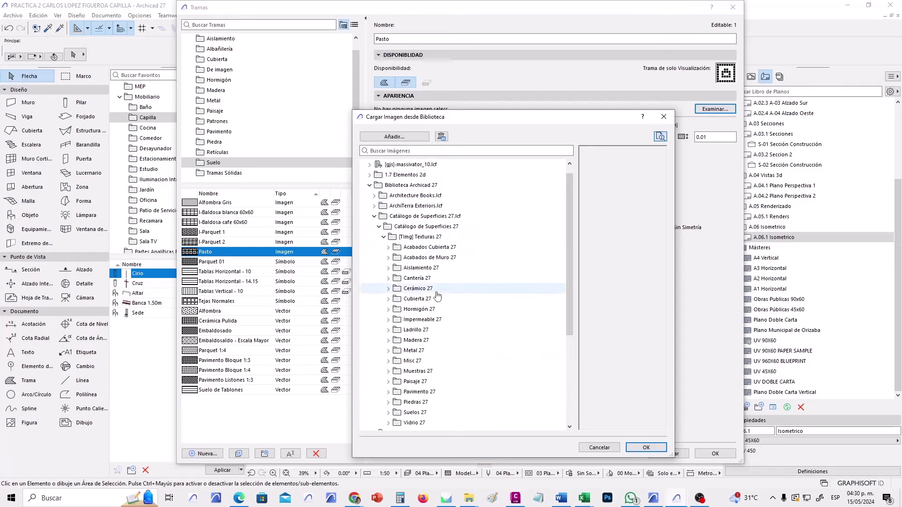
Pick Hierba - 03 cb -opt.jpg from Paisaje 27 > Hierba 27 as the fill image.
scroll(459, 346, down, 2)
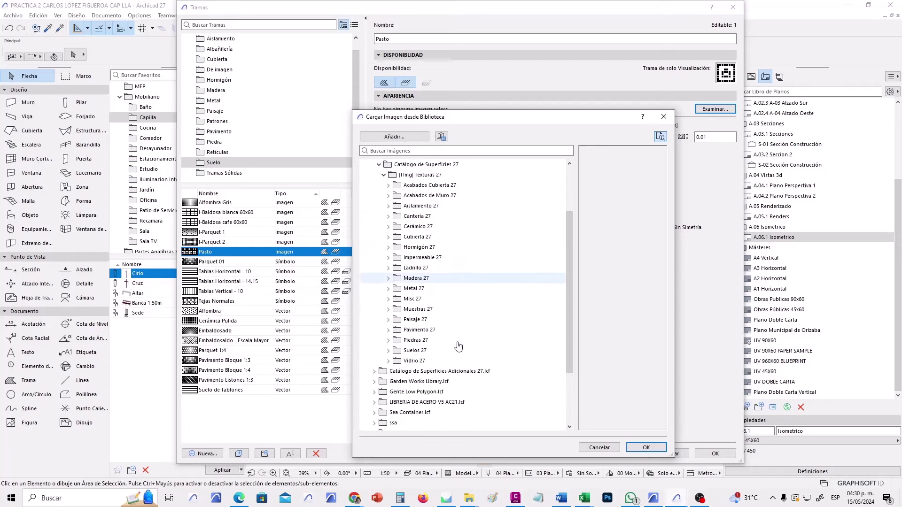
click(388, 320)
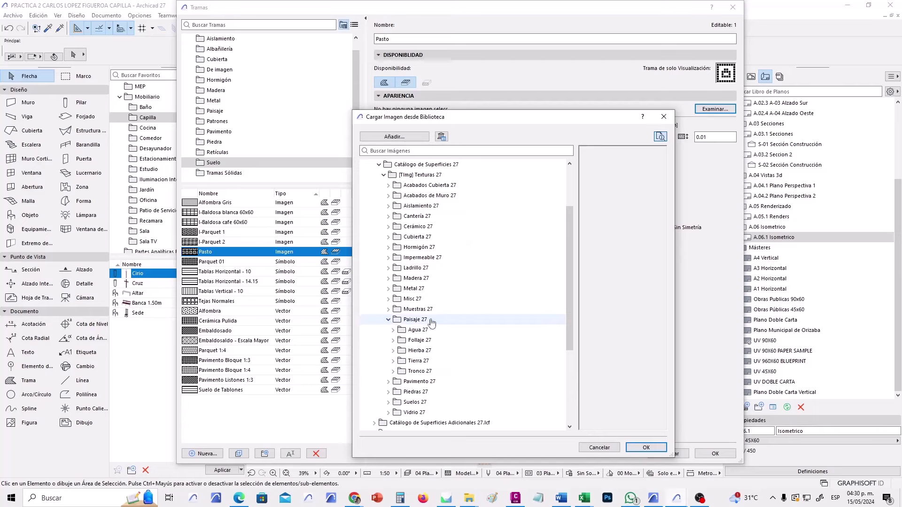
click(392, 350)
click(470, 350)
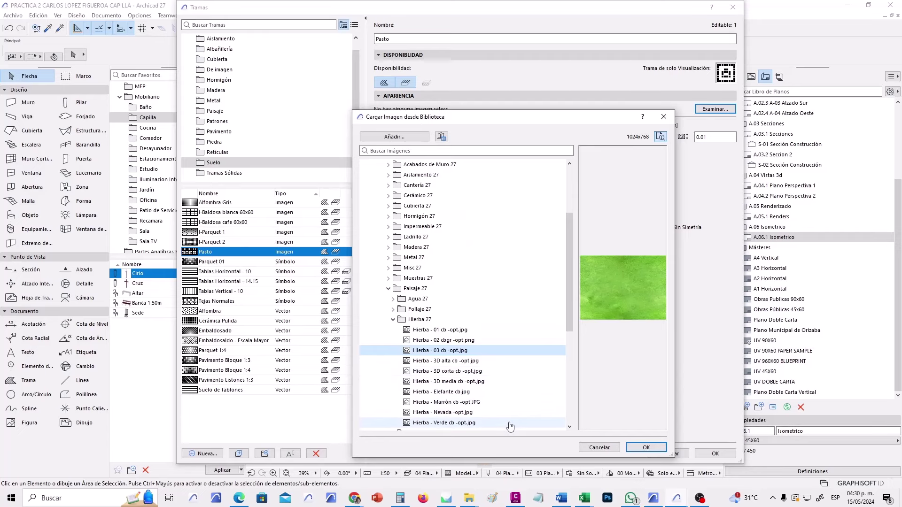
click(648, 448)
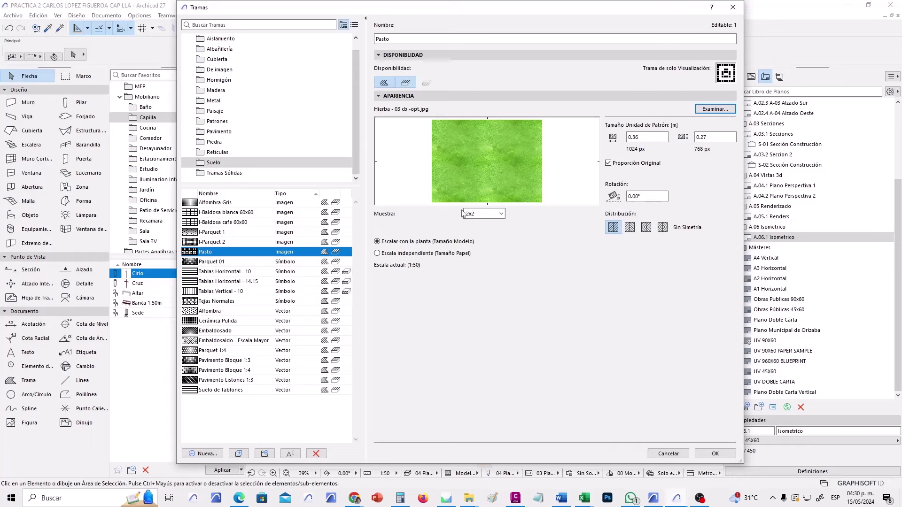
Set the Pasto pattern width to 3.00 m, giving 2.25 m height, and close the fill settings.
click(663, 137)
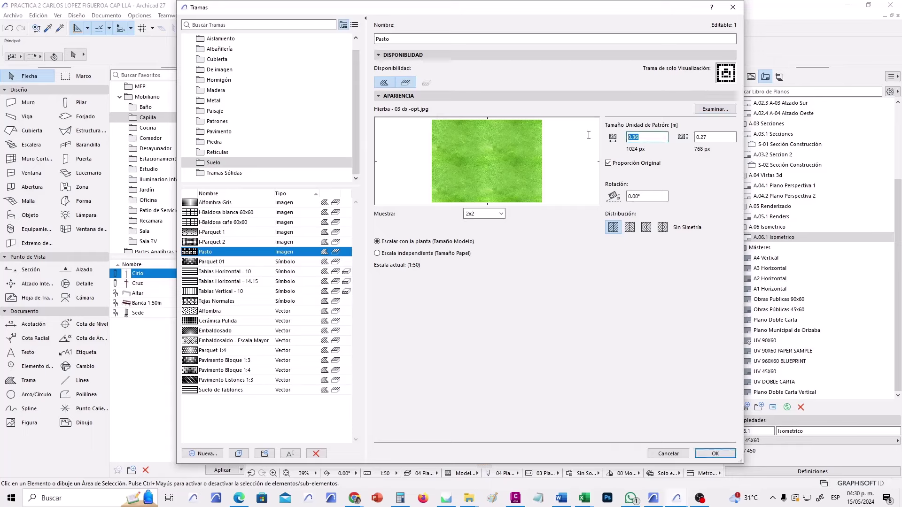
text(3)
key(Tab)
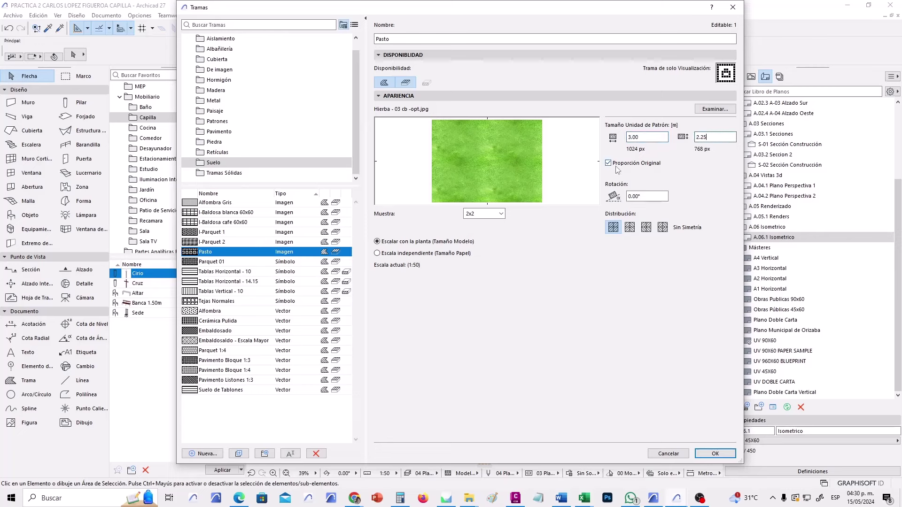
click(635, 137)
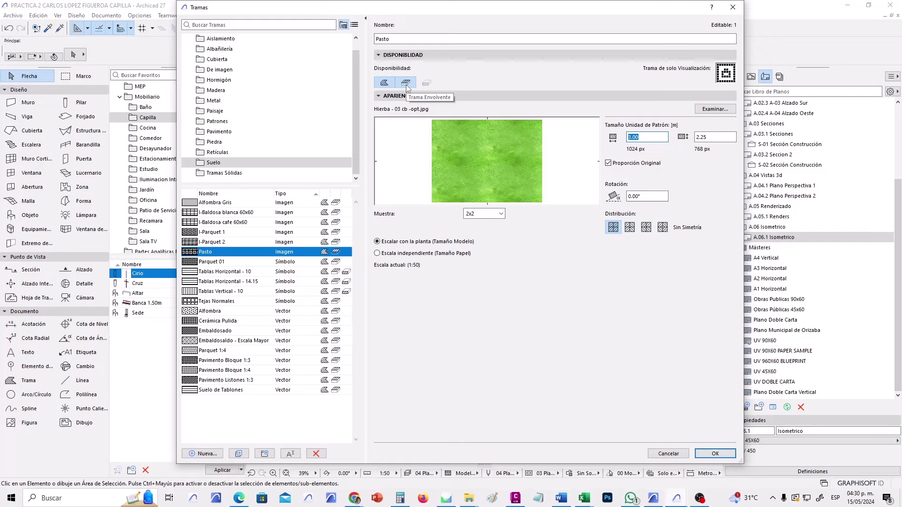
click(715, 458)
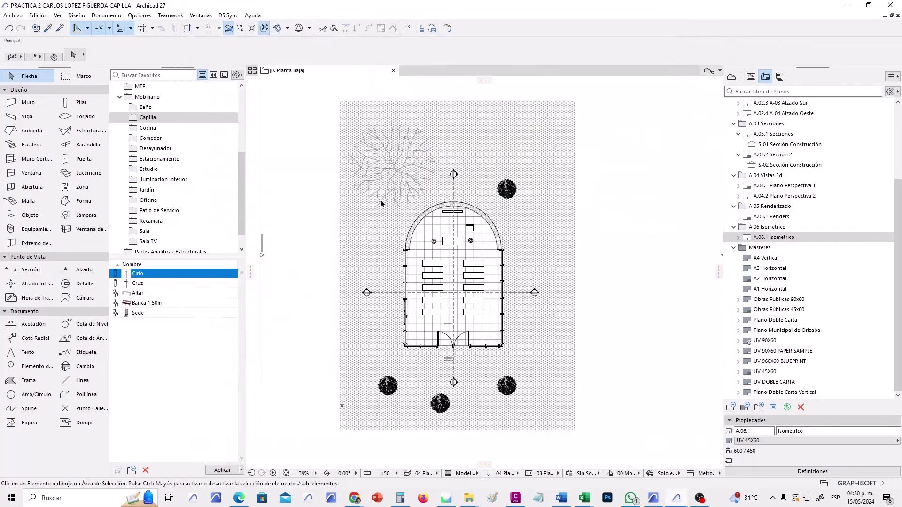
scroll(381, 202, down, 1)
scroll(381, 203, right, 1)
scroll(495, 318, left, 1)
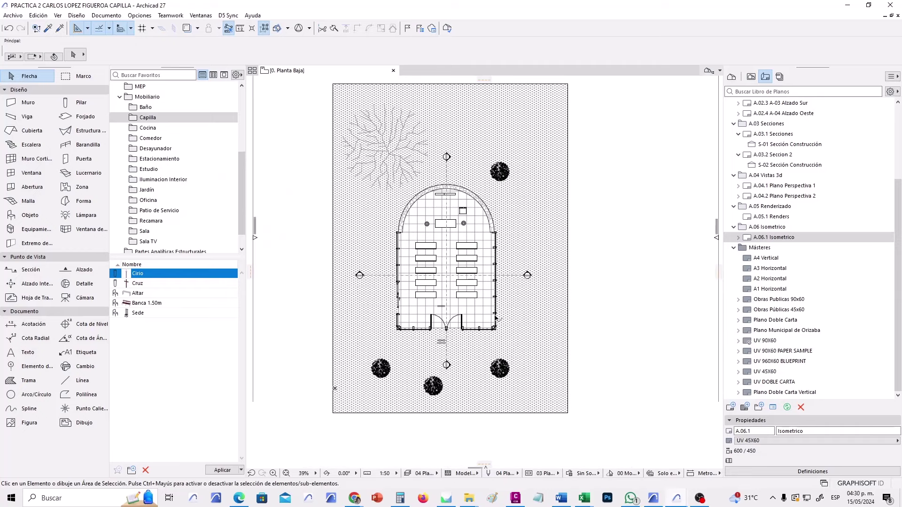
Add an override combination named Planta Imagen and open its Graphic Override Rules manager.
click(570, 473)
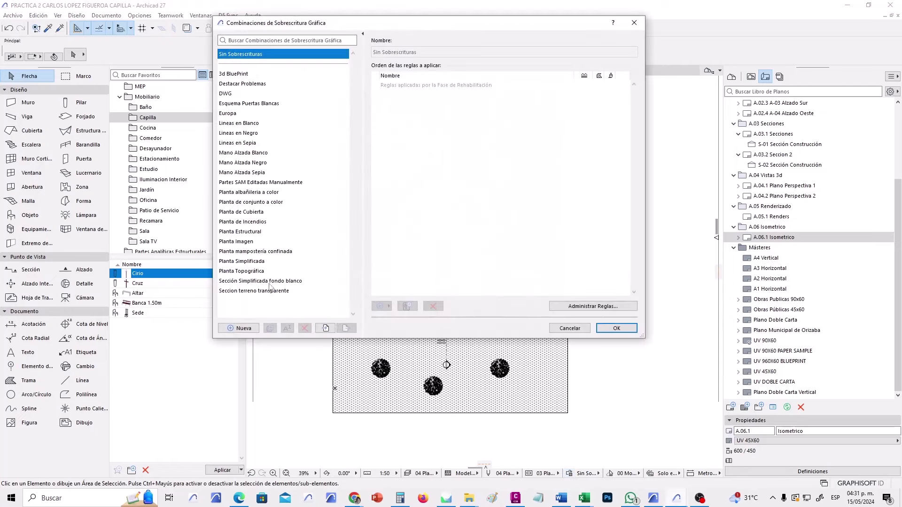
click(249, 329)
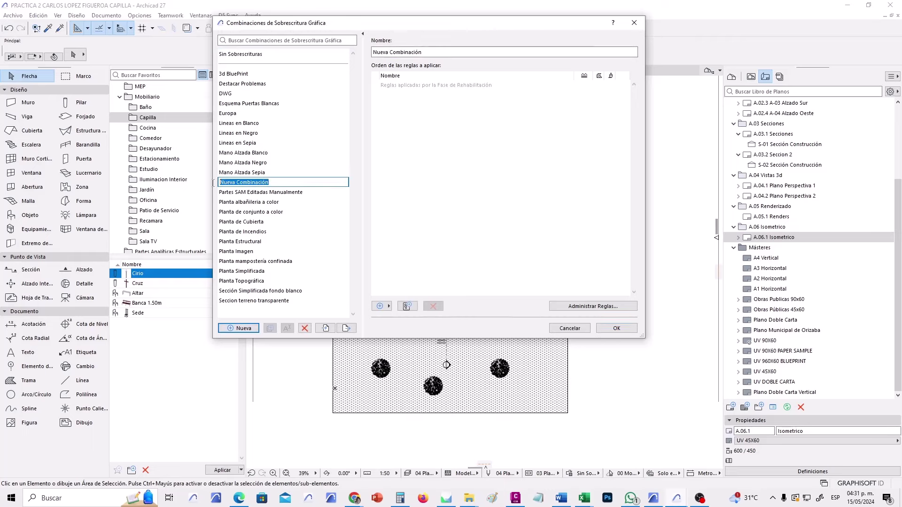
text(Planta Imagen)
key(Return)
click(252, 252)
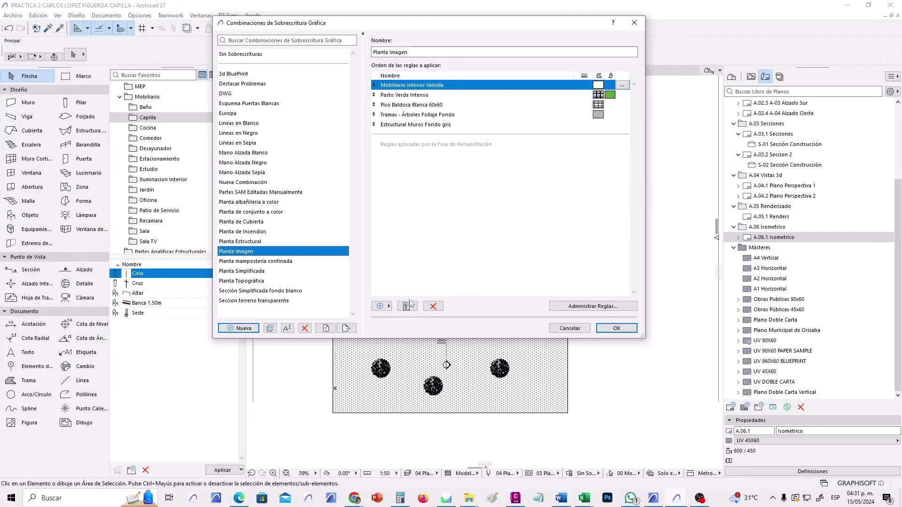
click(557, 307)
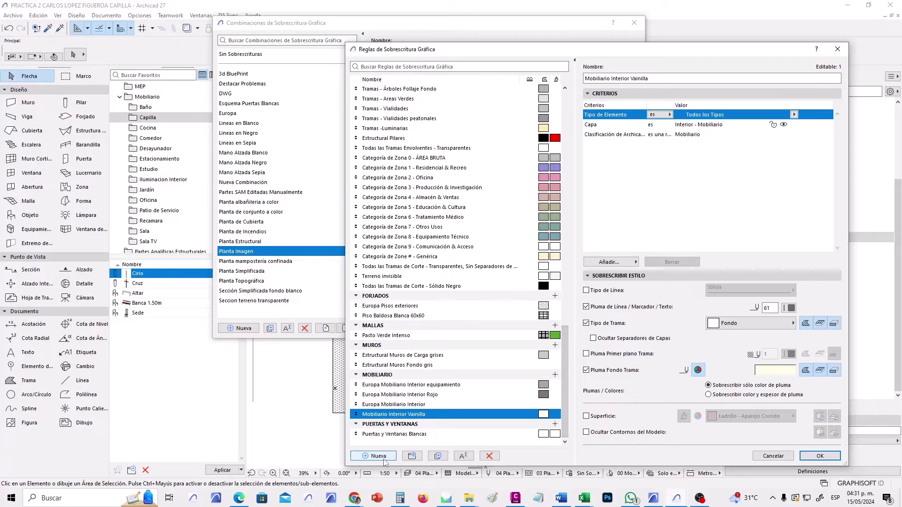
Create a new graphic override rule named Pasto.
drag(565, 350, 569, 142)
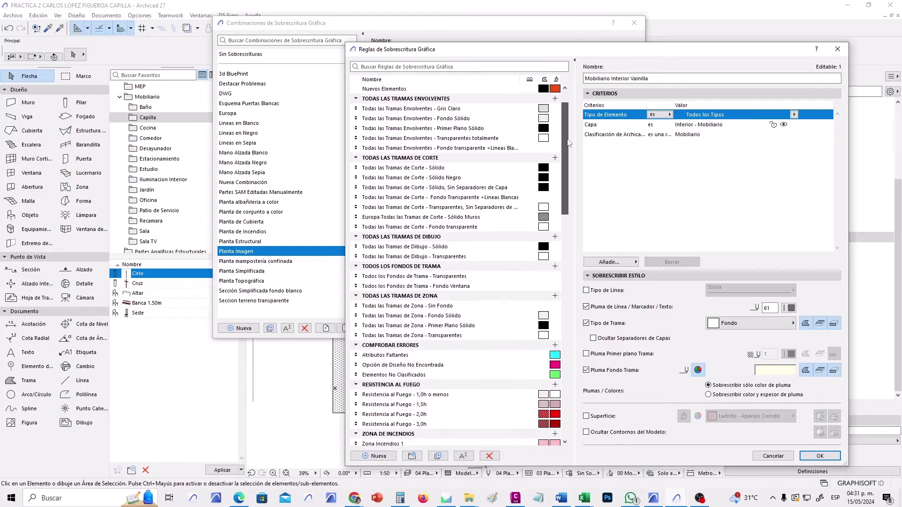
click(470, 98)
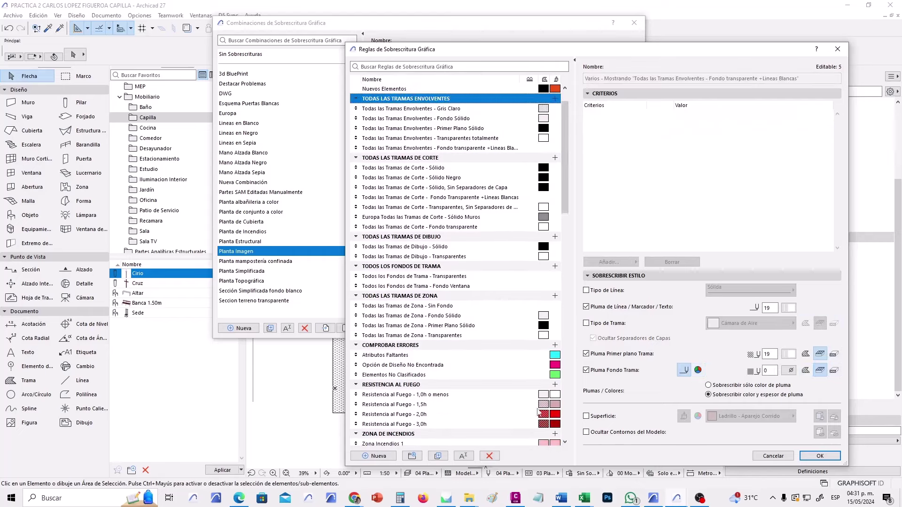
click(378, 456)
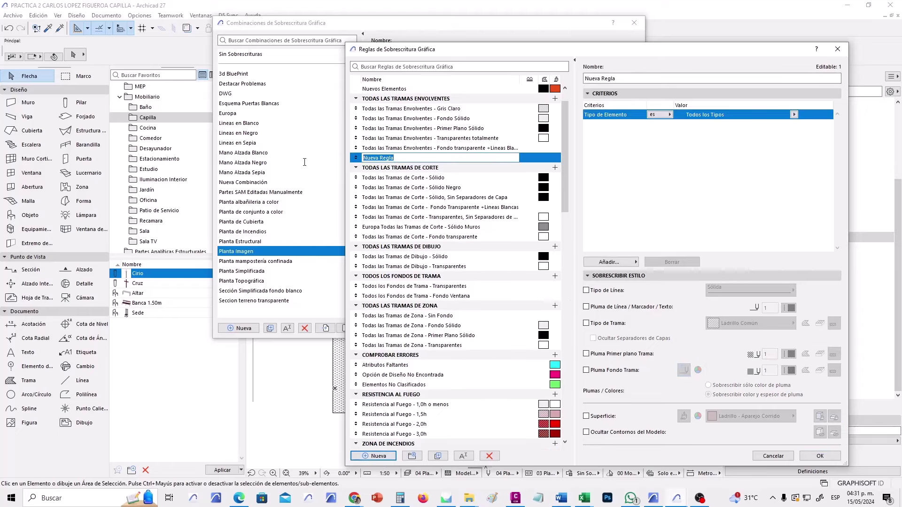
text(Pasto)
key(Return)
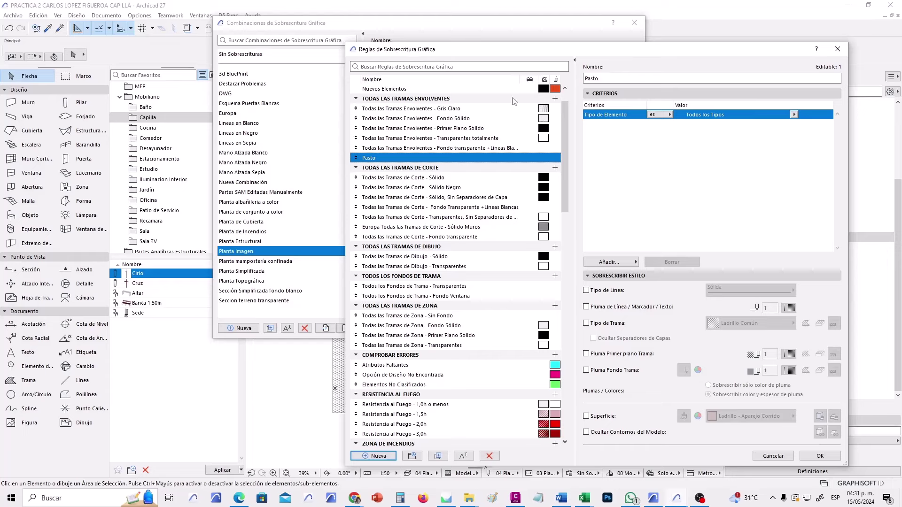
Make the Pasto rule target Malla elements and override their fill type with Pasto.
click(793, 115)
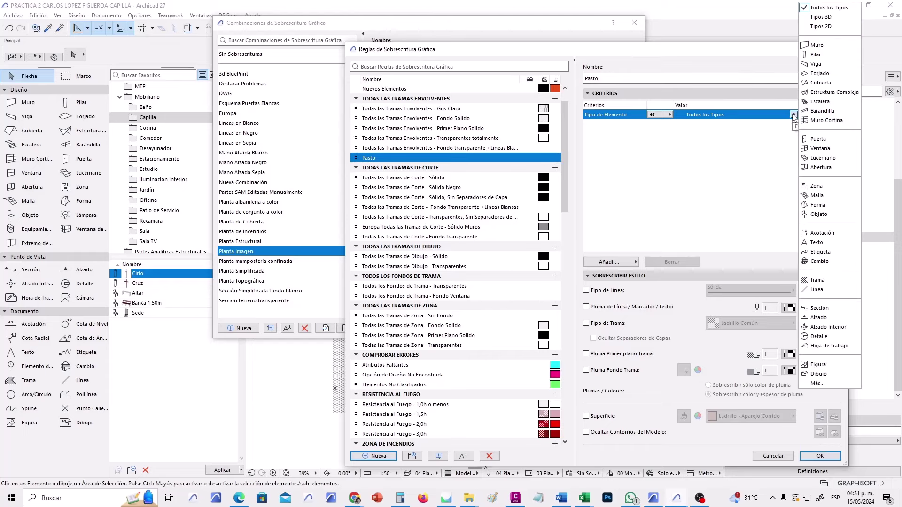
click(817, 196)
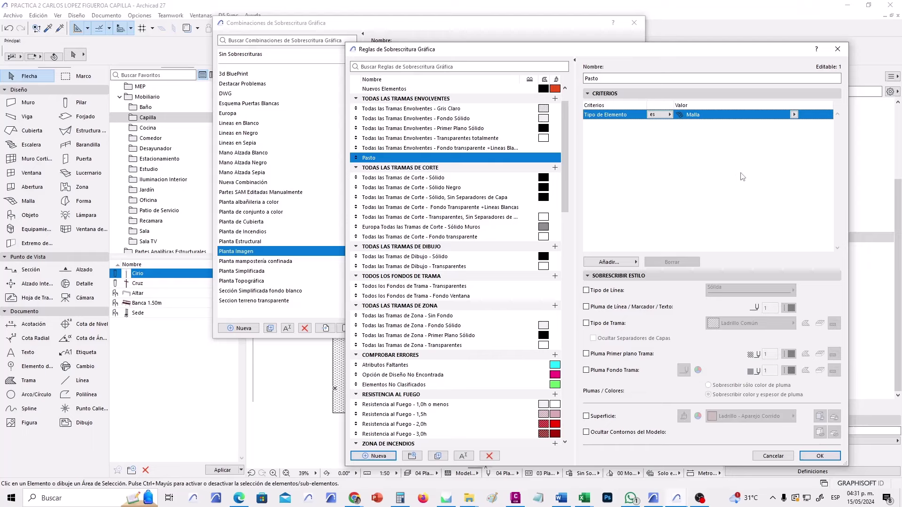
click(610, 325)
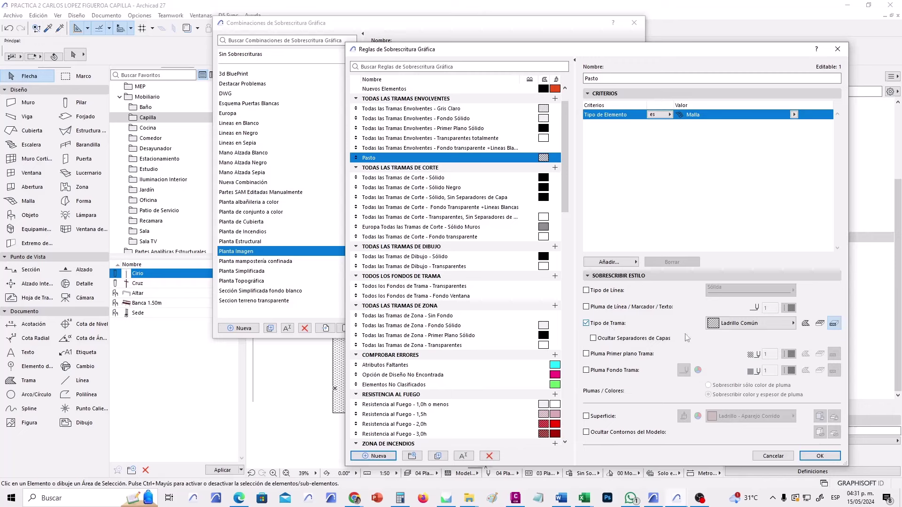
click(819, 325)
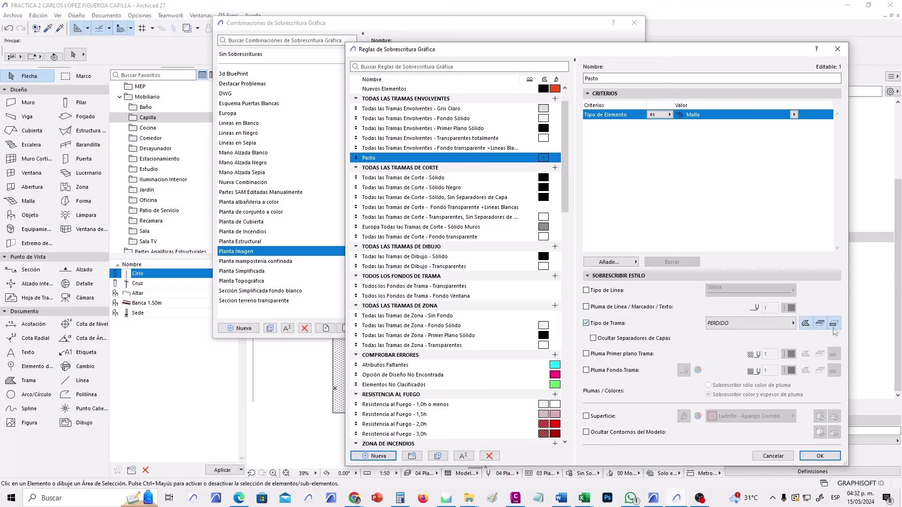
click(834, 324)
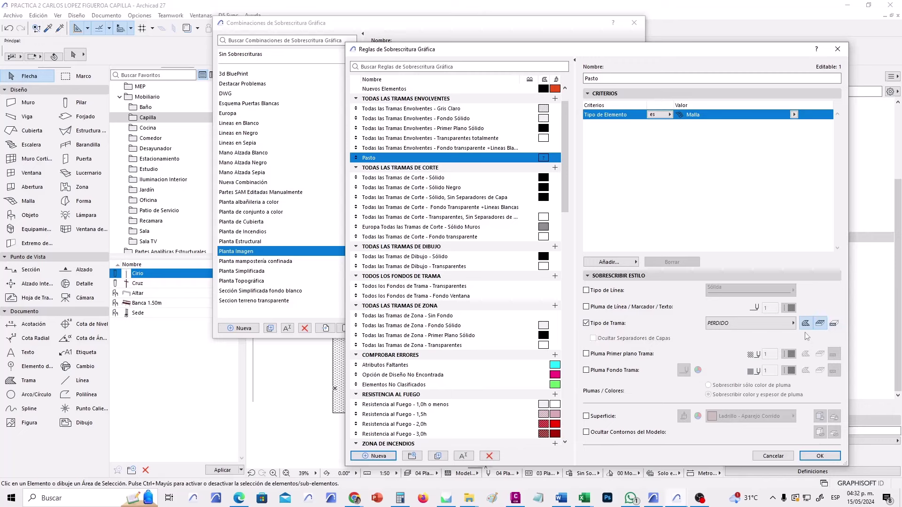
click(757, 323)
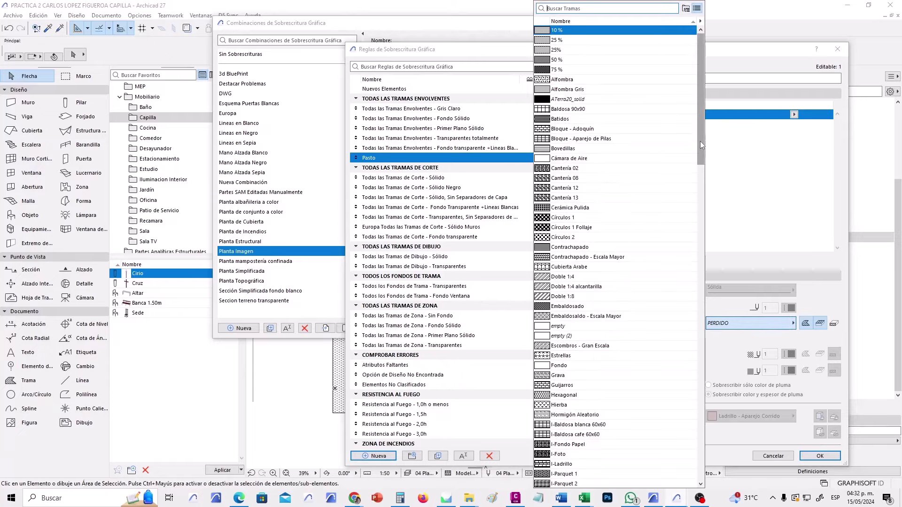
drag(699, 141, 709, 290)
click(559, 275)
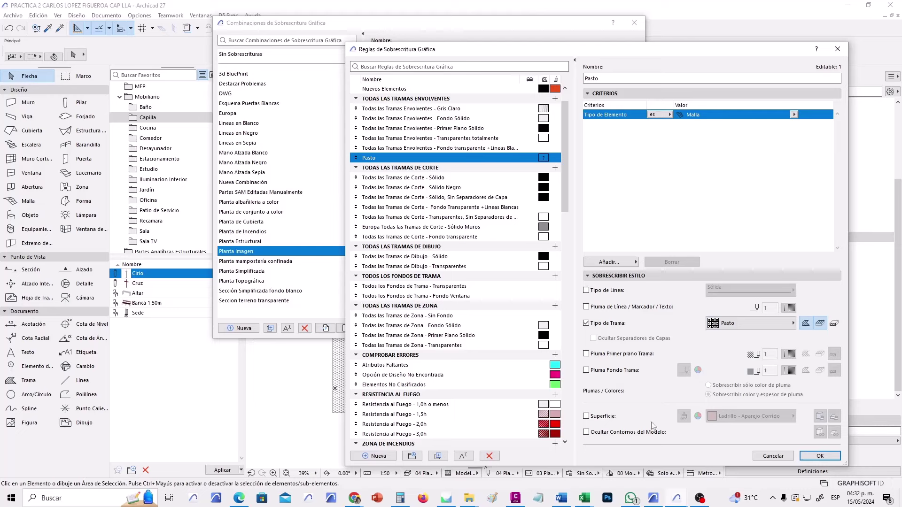
Give the Pasto rule a Hierba - Verde surface override and close the rules manager.
click(606, 421)
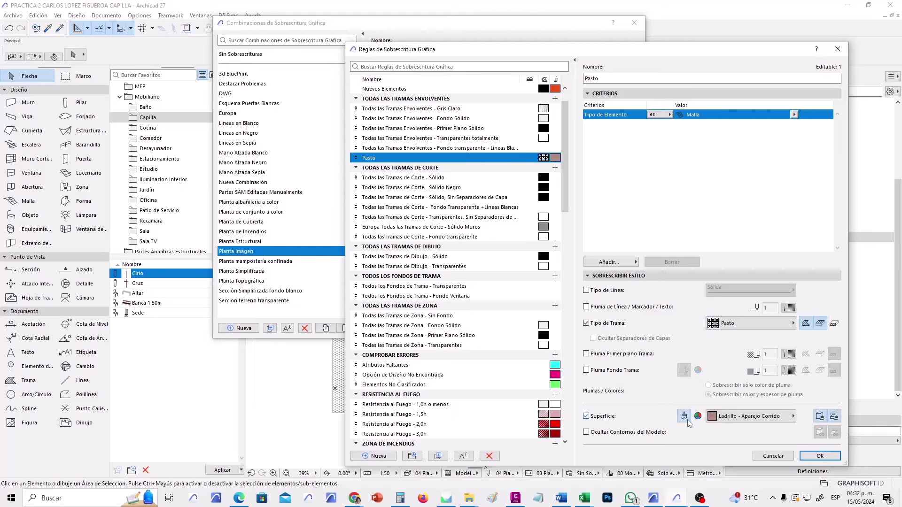
click(773, 417)
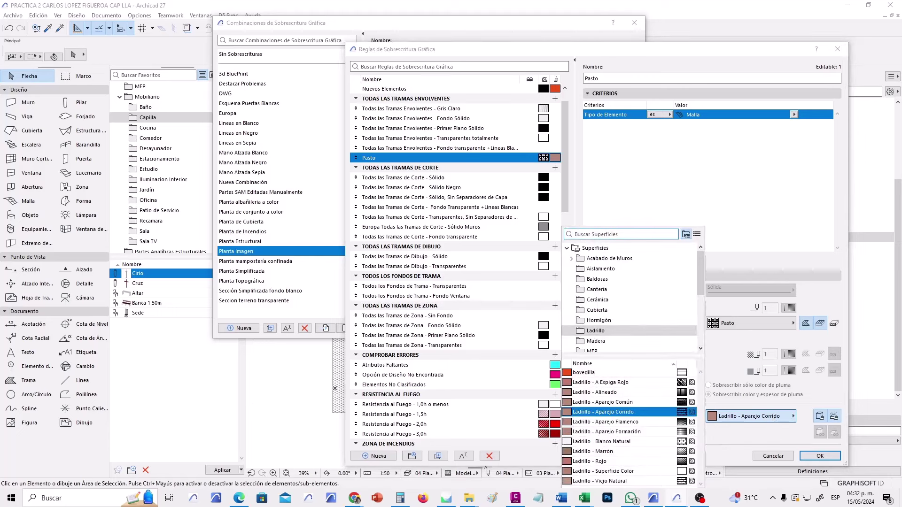
text(hier)
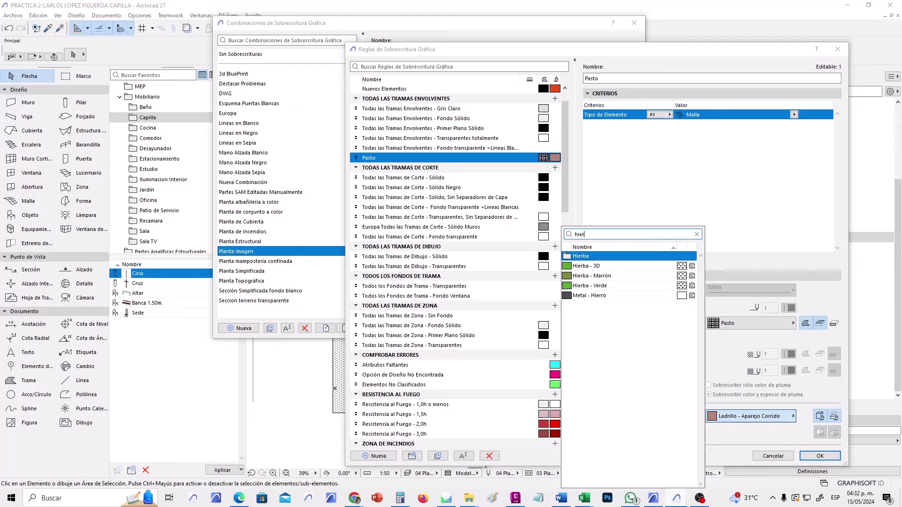
key(Down)
key(Down)
key(Down)
key(Return)
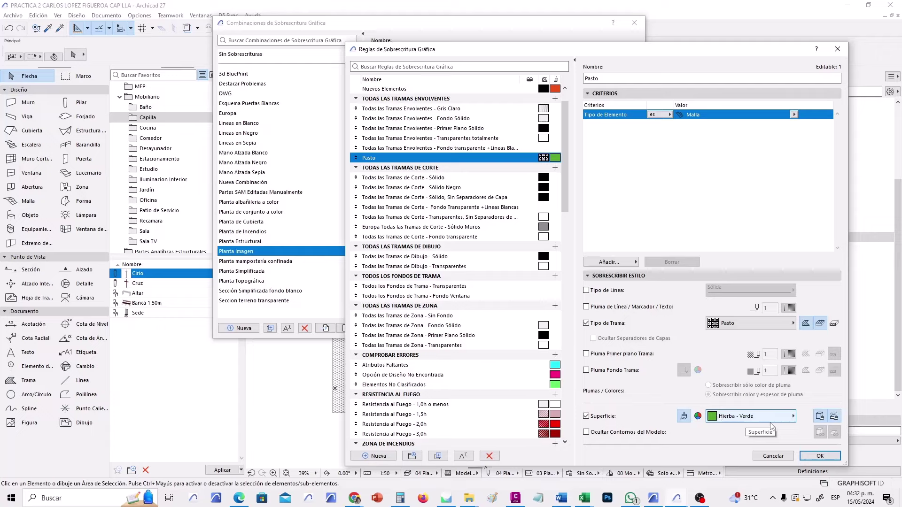
click(834, 453)
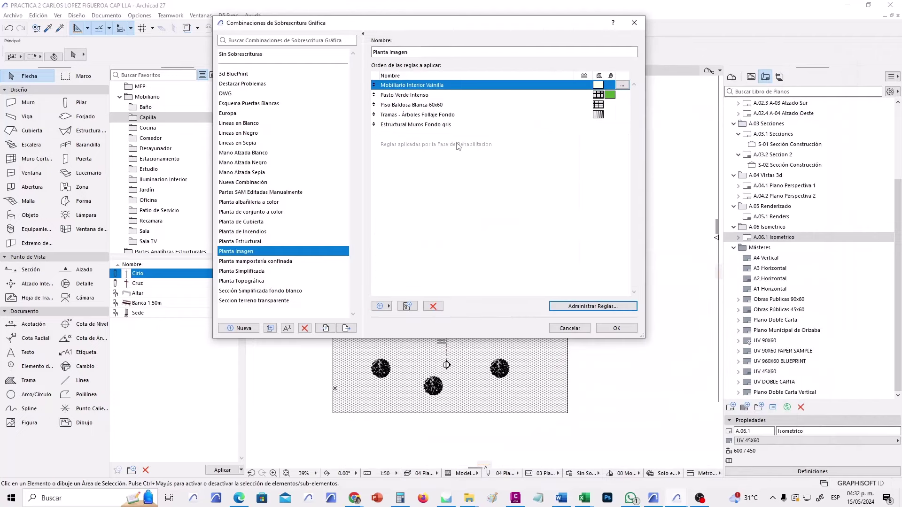
Rename the Nueva Combinación override combination to Planta imagen2.
click(261, 183)
key(Tab)
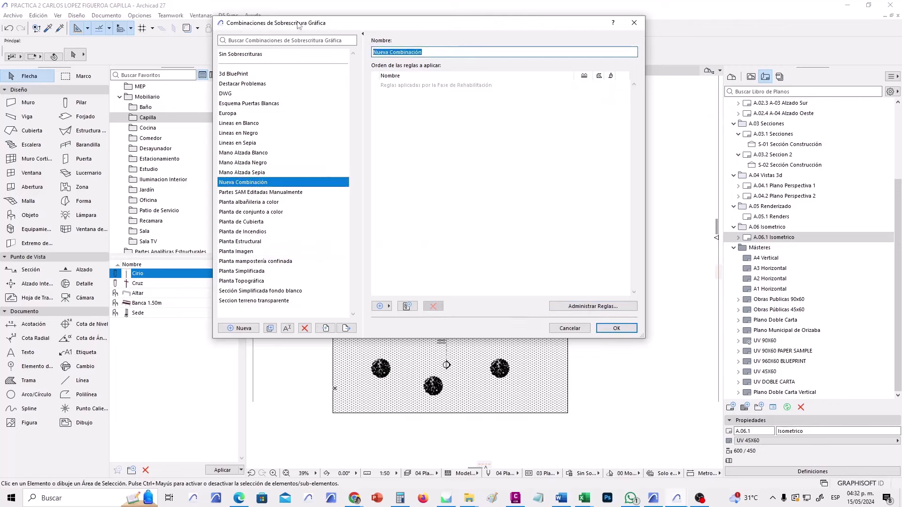
text(Pa)
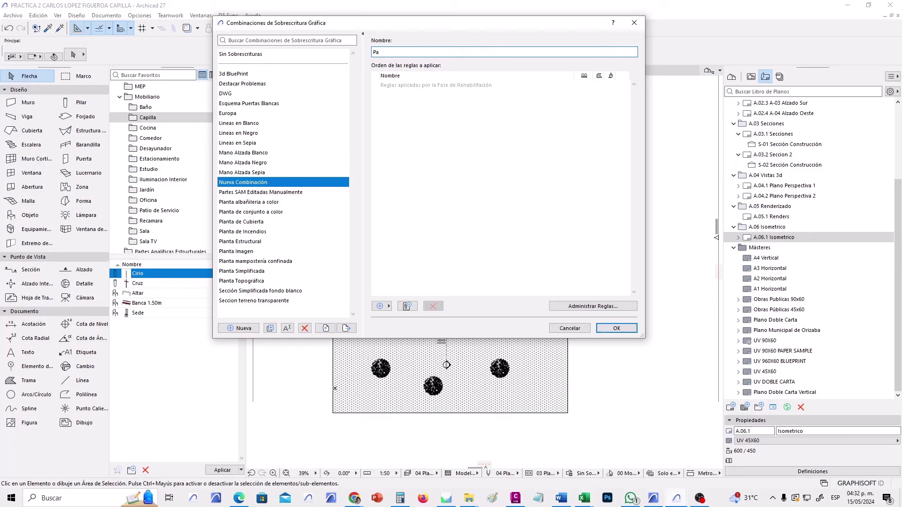
key(BackSpace)
text(lanta imagen2)
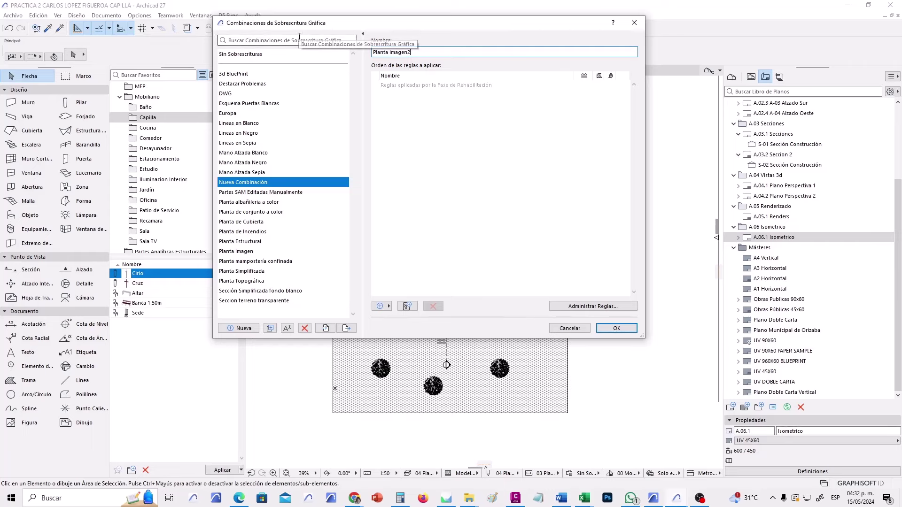
click(279, 39)
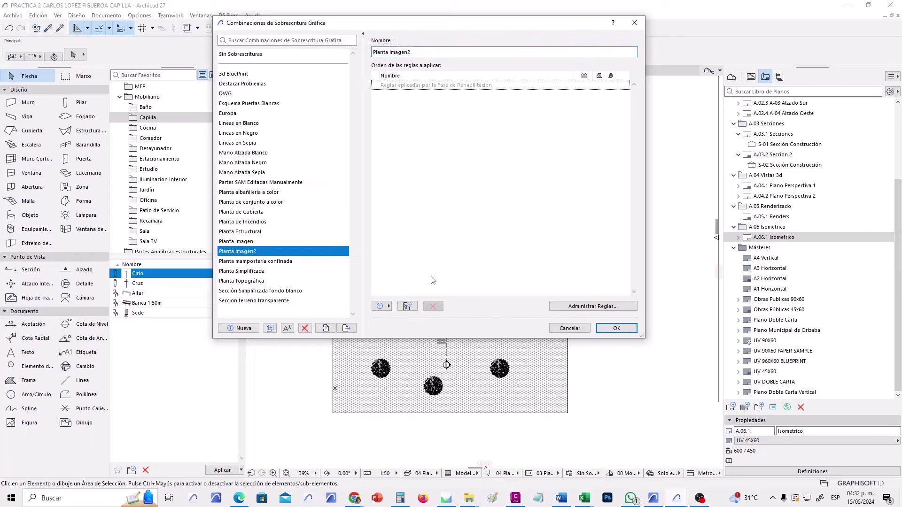
Add the Pasto rule to the Planta imagen2 combination.
click(381, 306)
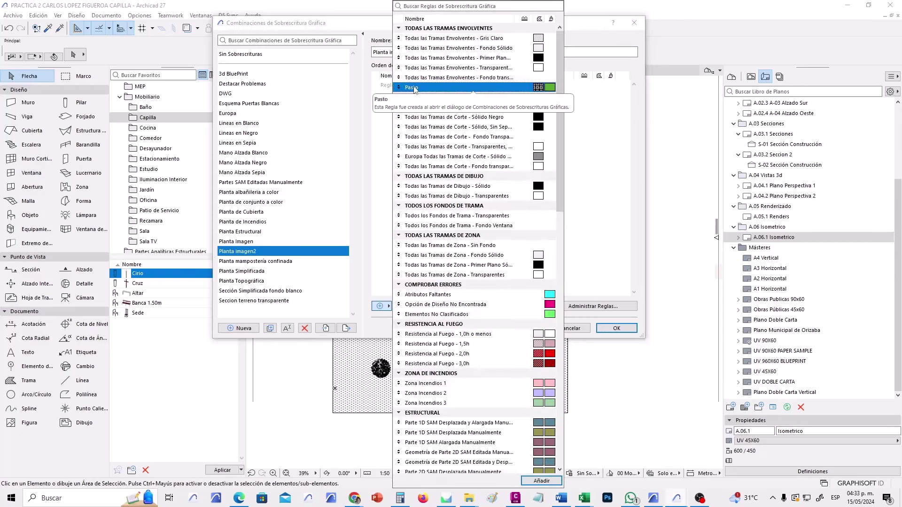
click(541, 481)
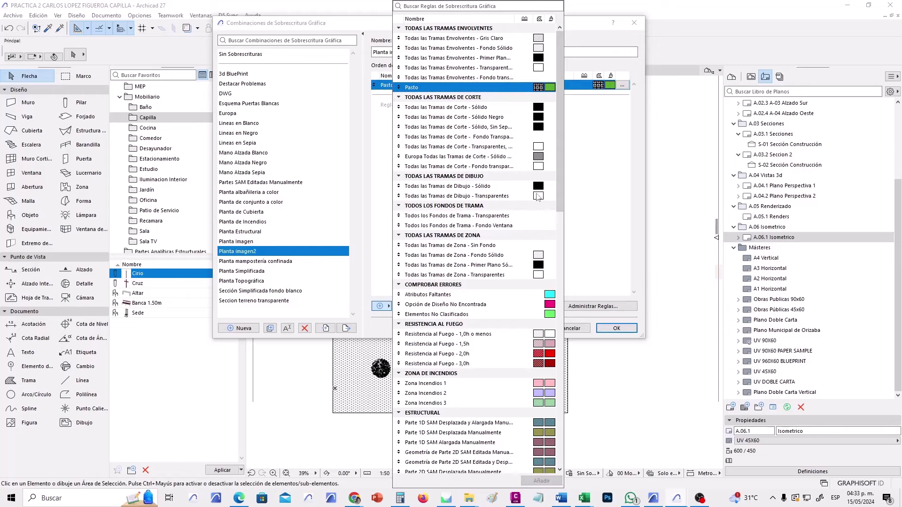
click(582, 214)
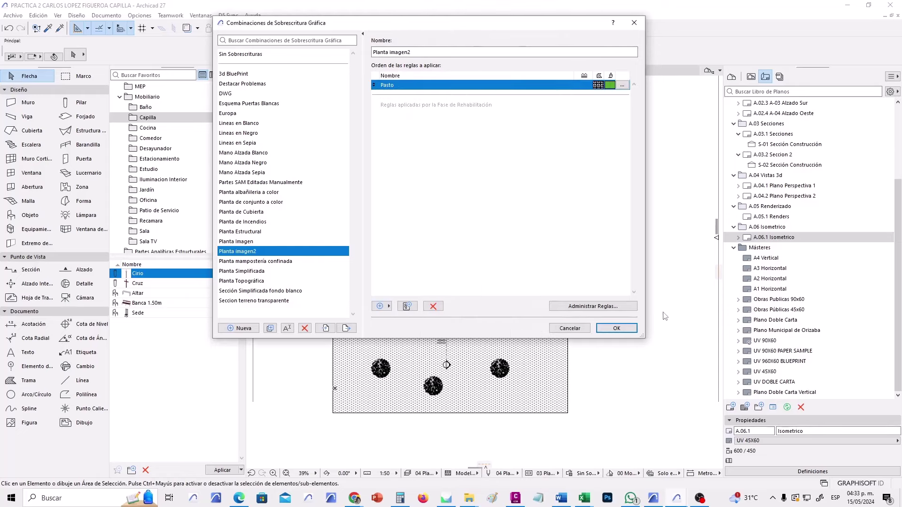
Apply the Planta imagen2 combination and re-centre the site plan.
click(625, 332)
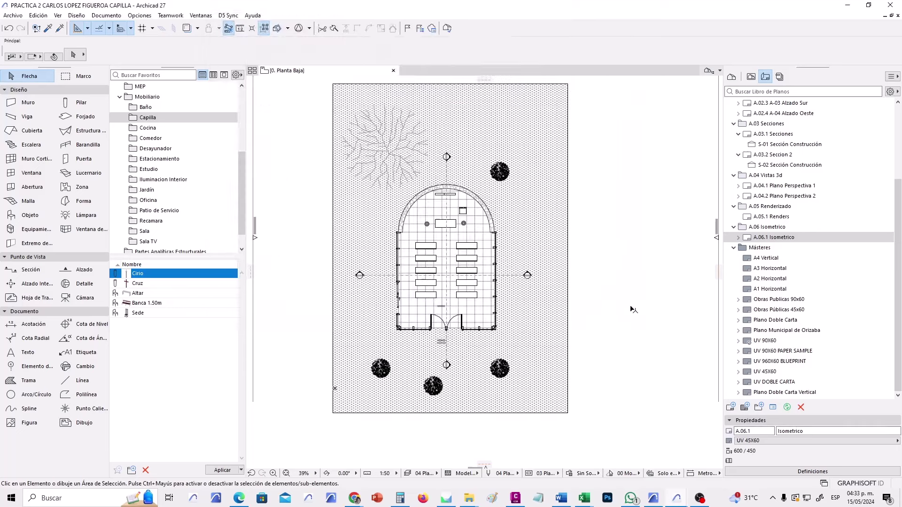
middle_drag(613, 213, 634, 256)
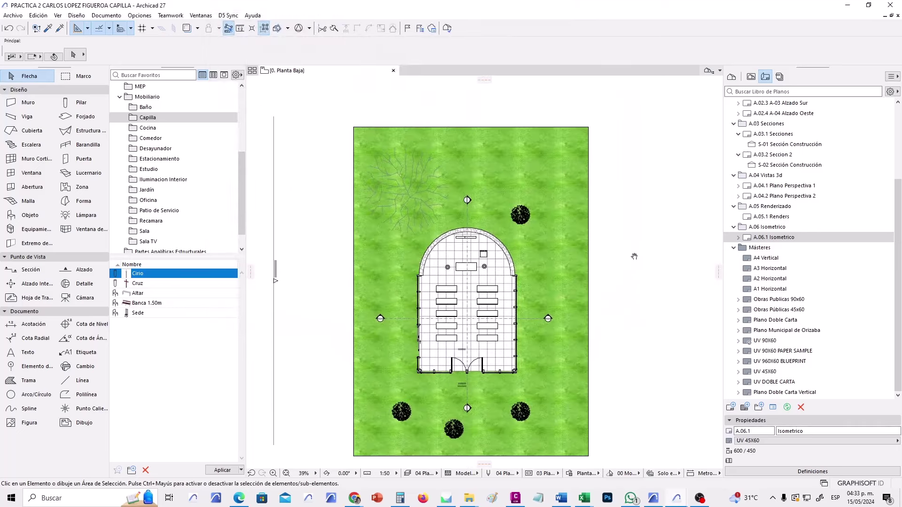
scroll(429, 151, up, 3)
scroll(439, 155, down, 3)
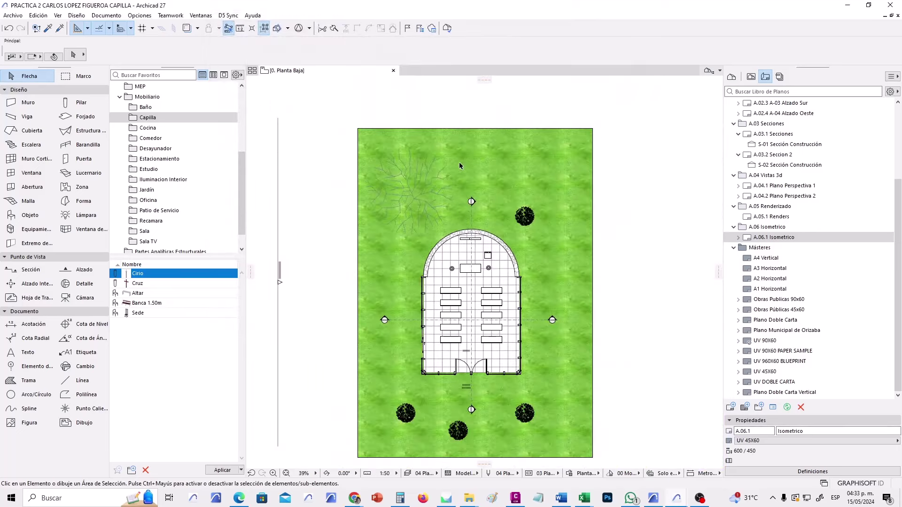
Switch the plan override to Sin Sobrescrituras to compare without grass.
click(592, 478)
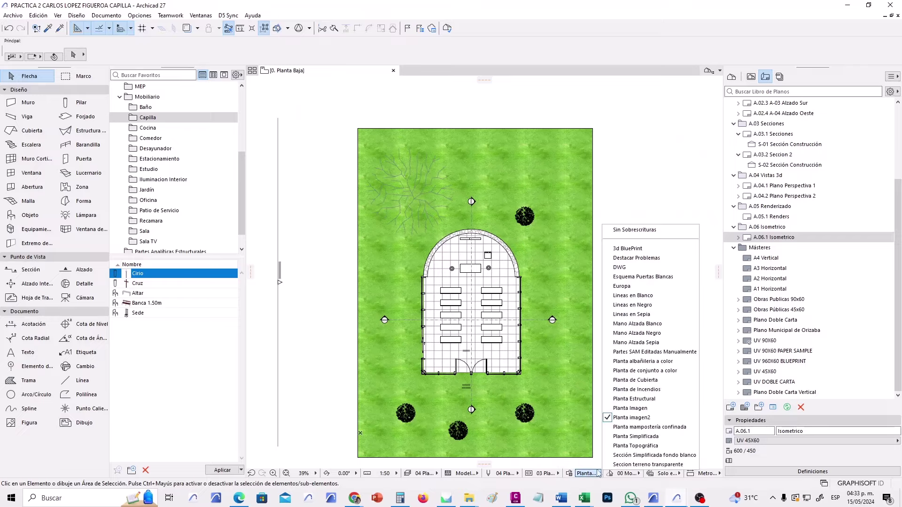
click(630, 231)
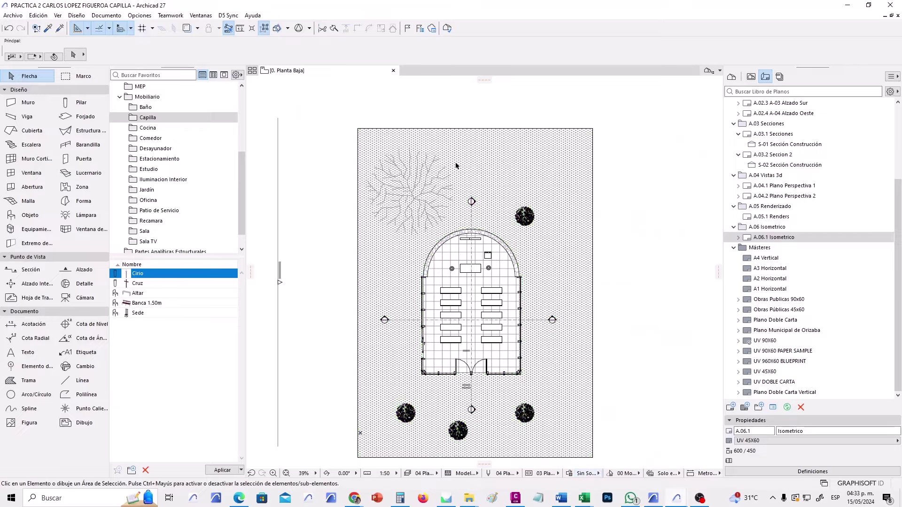
scroll(509, 258, up, 3)
scroll(515, 271, down, 2)
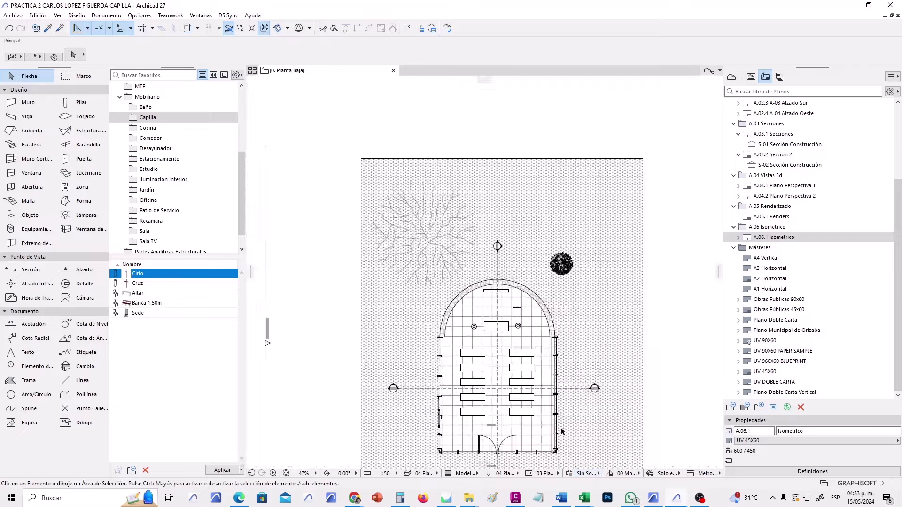
Reapply the Planta imagen2 override and reopen the override combinations list.
click(595, 477)
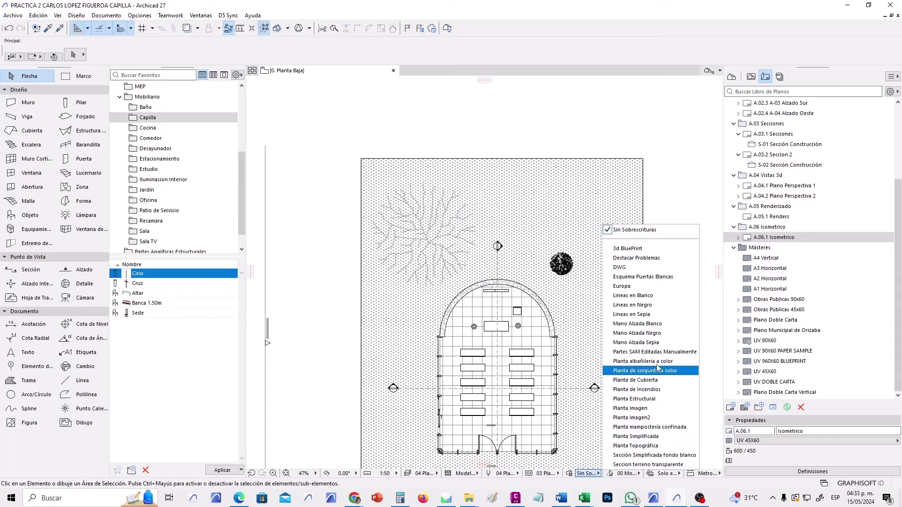
click(643, 417)
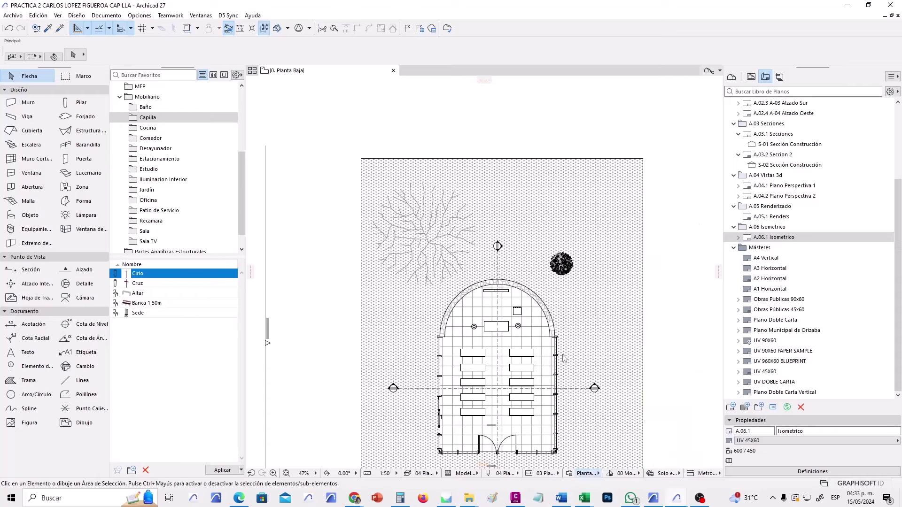
scroll(473, 321, down, 3)
scroll(471, 272, up, 1)
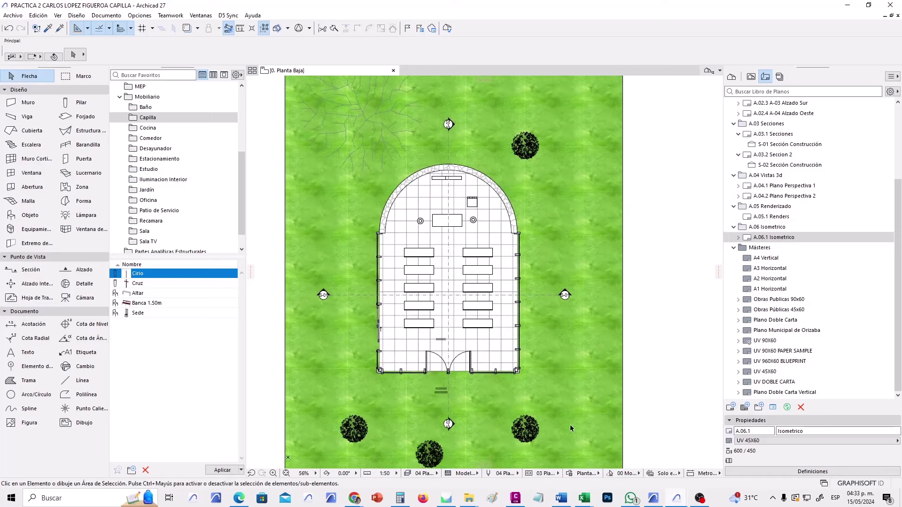
click(590, 474)
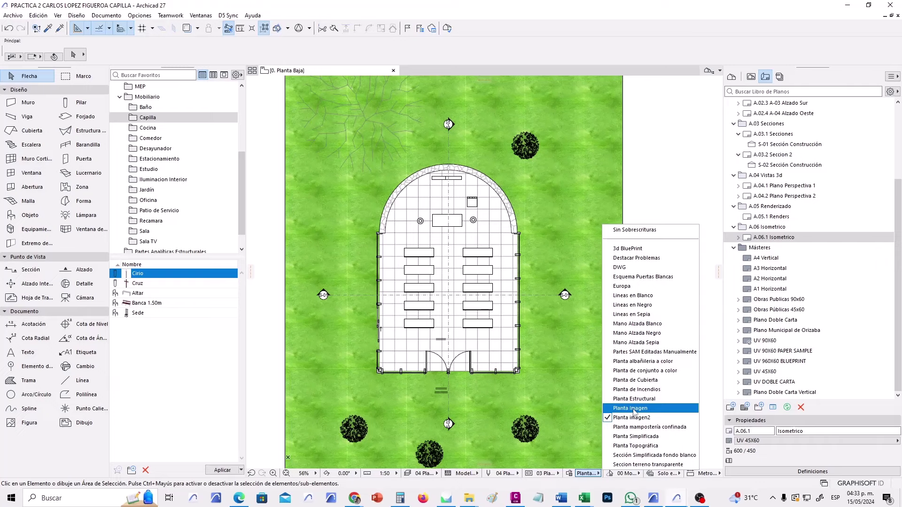
click(633, 408)
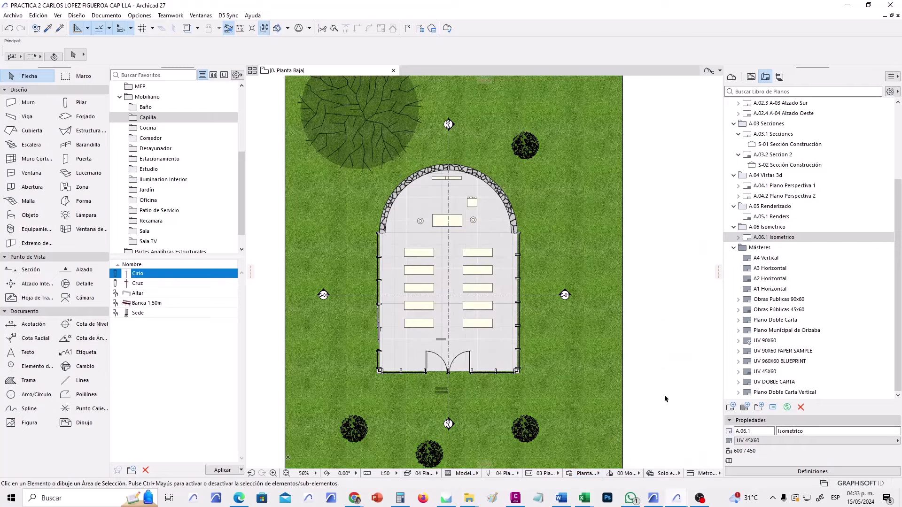
scroll(426, 215, up, 5)
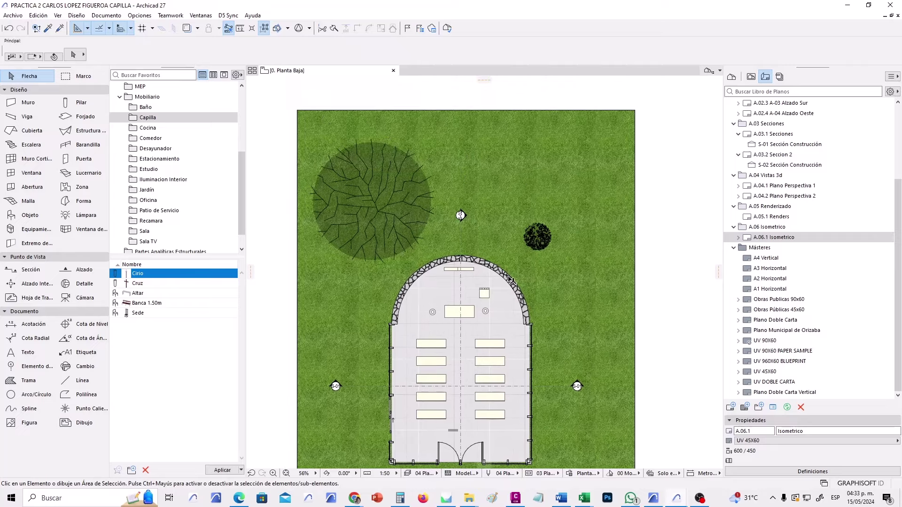
scroll(425, 215, down, 3)
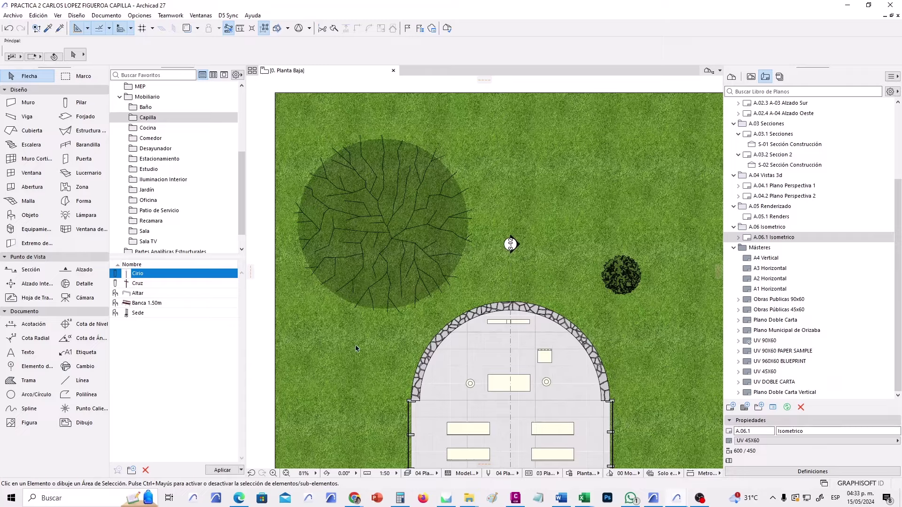
scroll(381, 173, up, 4)
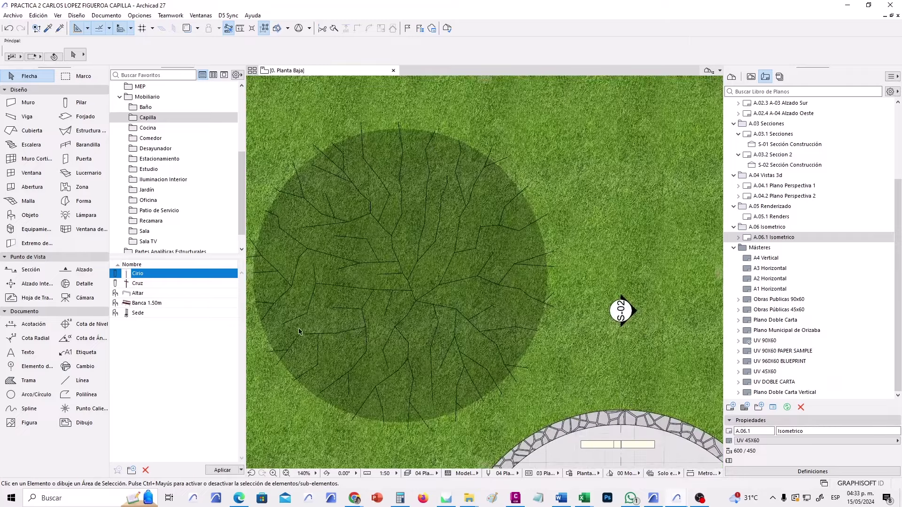
scroll(442, 223, down, 4)
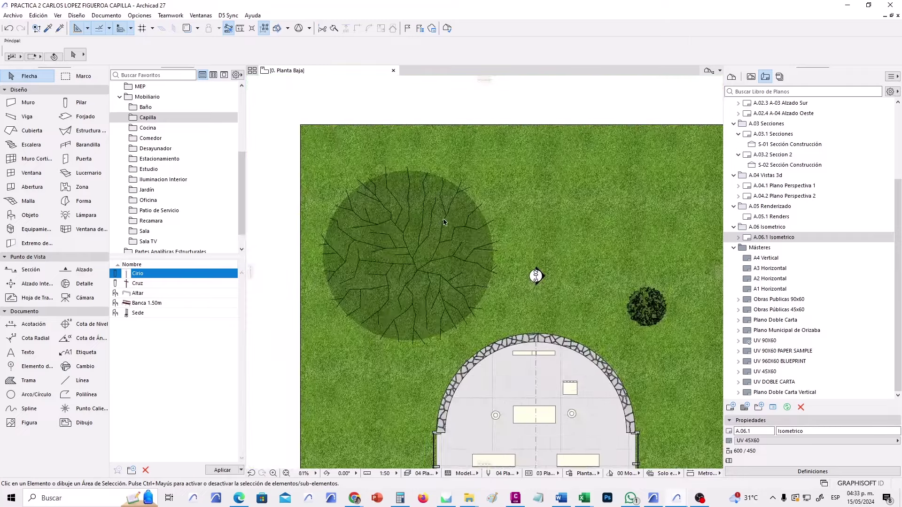
scroll(463, 229, down, 2)
middle_drag(465, 225, 450, 202)
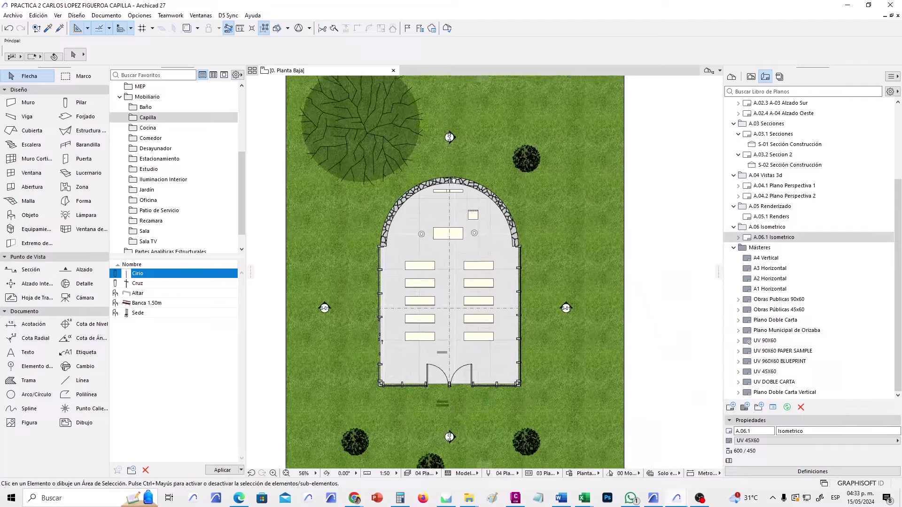
scroll(468, 187, up, 5)
scroll(469, 186, up, 5)
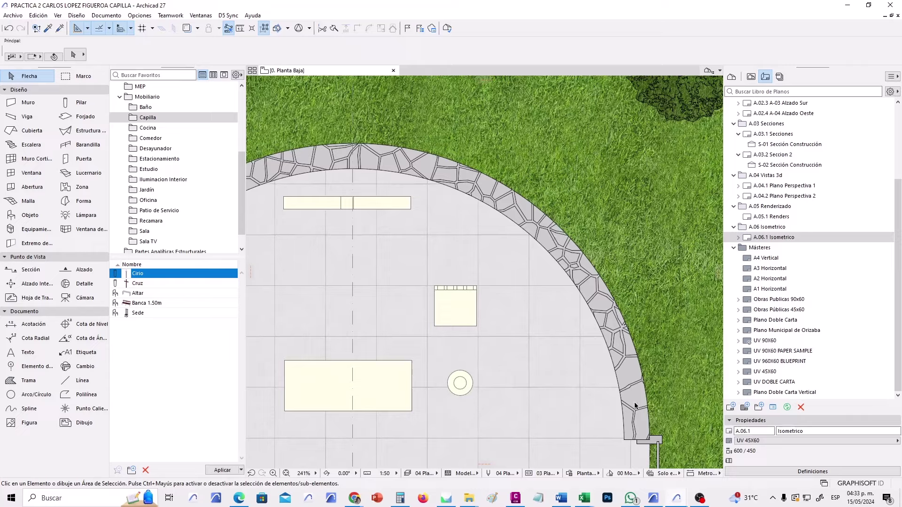
scroll(489, 318, down, 4)
middle_drag(489, 318, 484, 218)
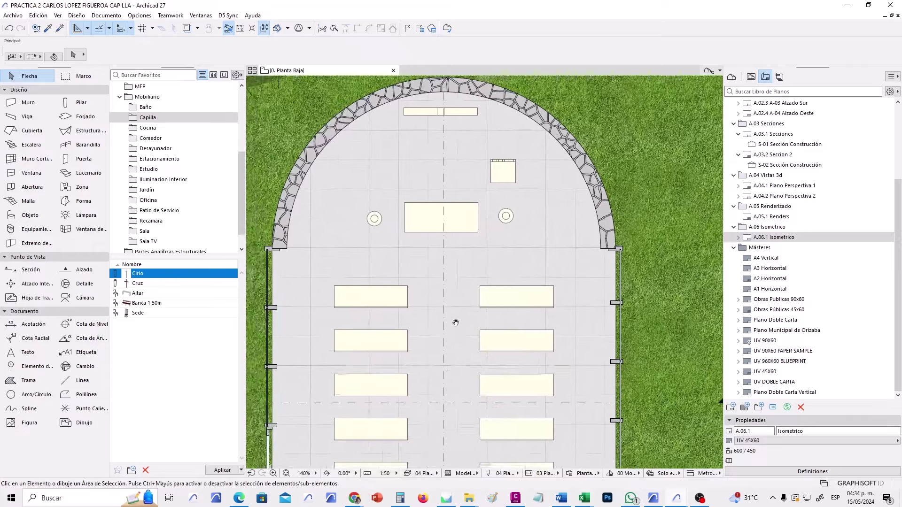
scroll(419, 233, up, 3)
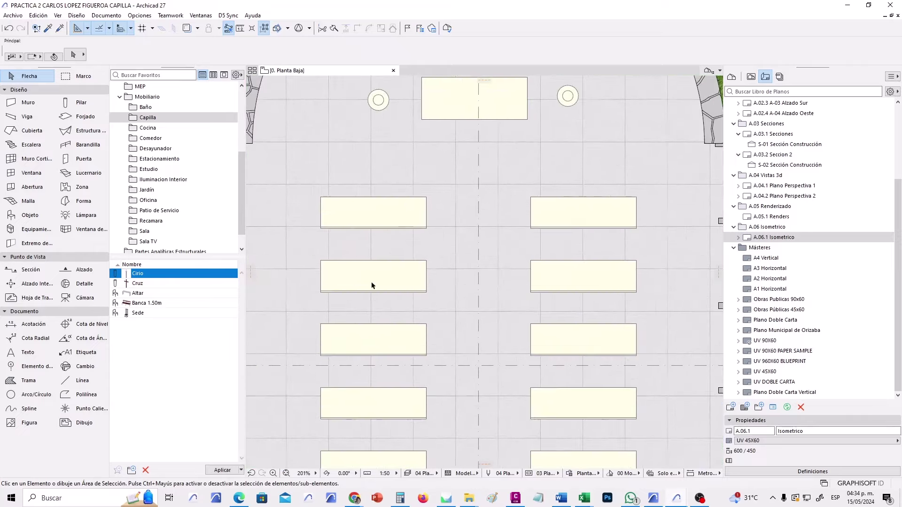
scroll(384, 326, down, 4)
middle_drag(422, 316, 428, 243)
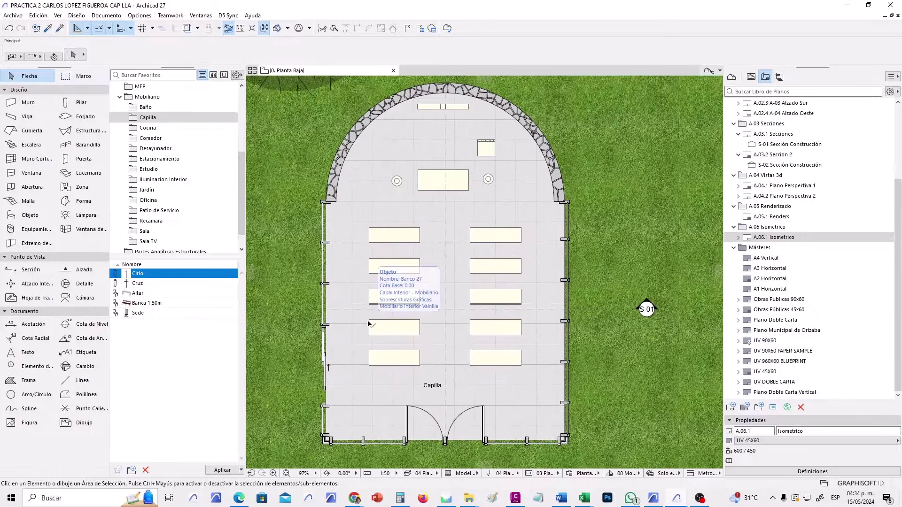
scroll(369, 323, up, 3)
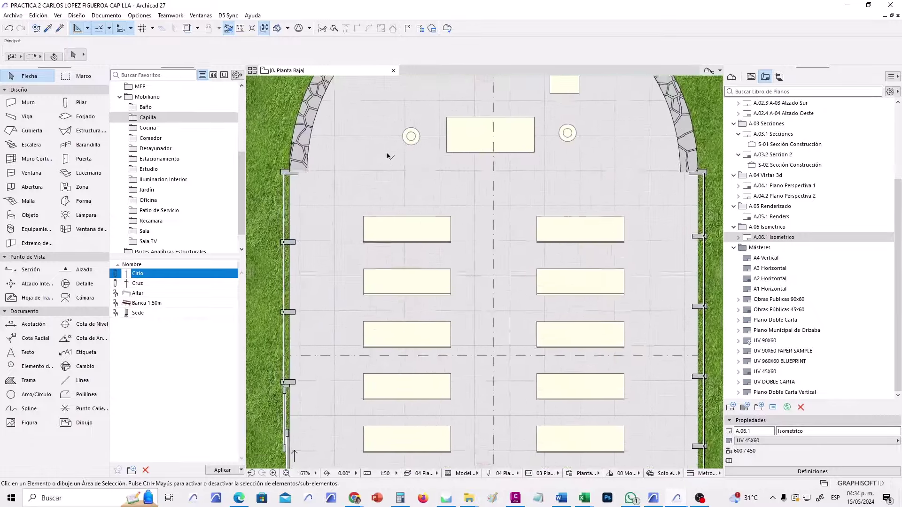
click(375, 179)
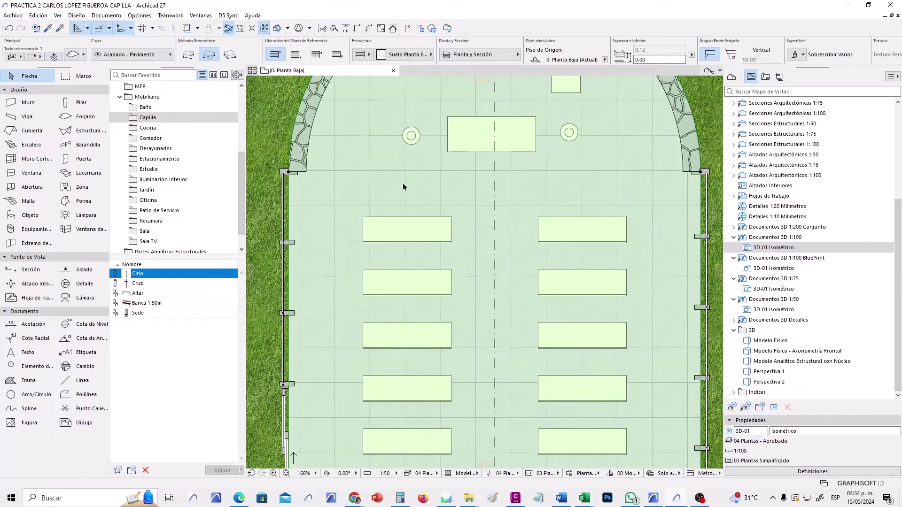
key(Escape)
scroll(454, 284, down, 3)
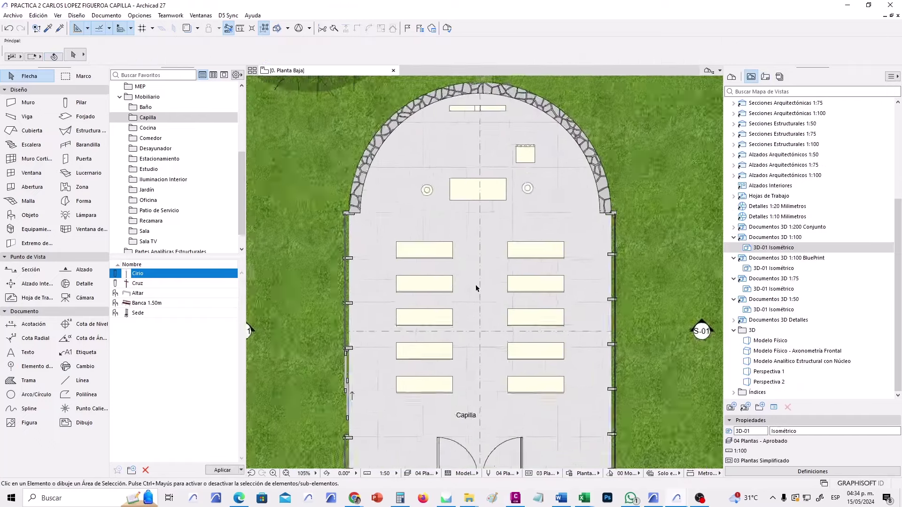
Open the Piso Baldosa Blanca 60x60 override rule's settings for editing.
click(570, 473)
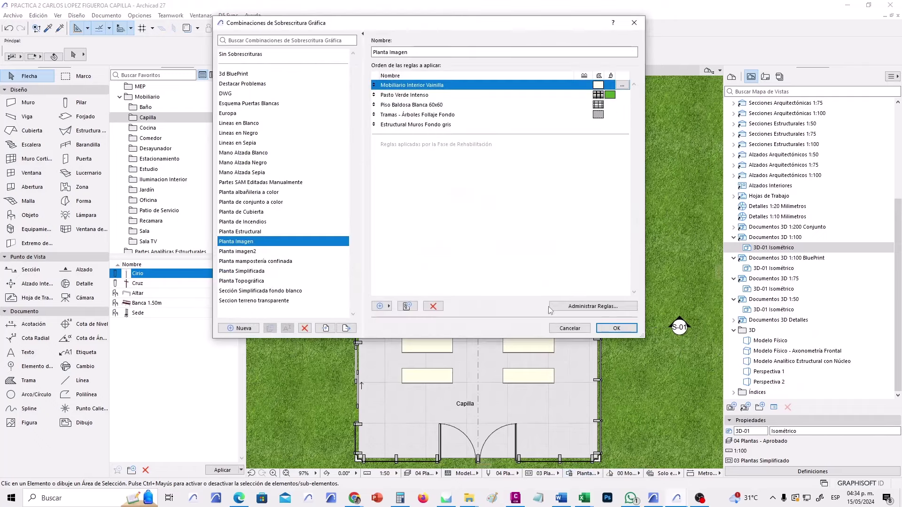
click(455, 107)
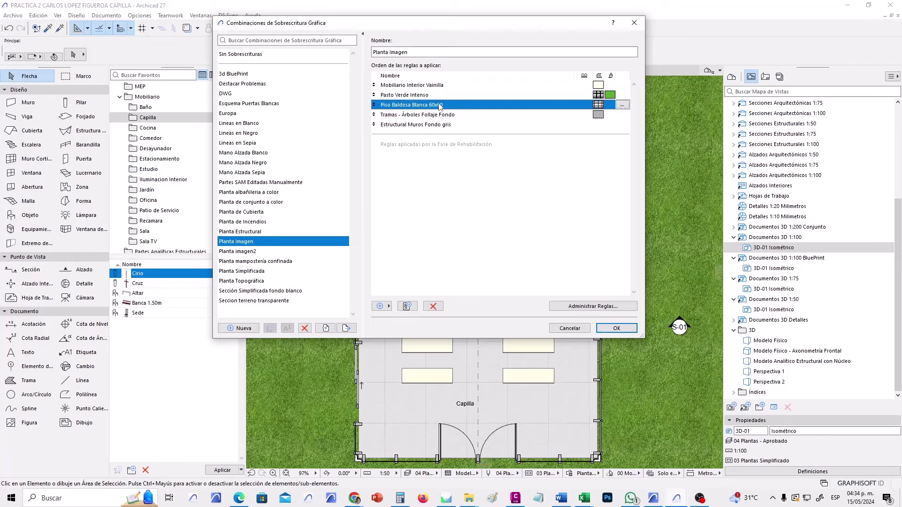
click(625, 106)
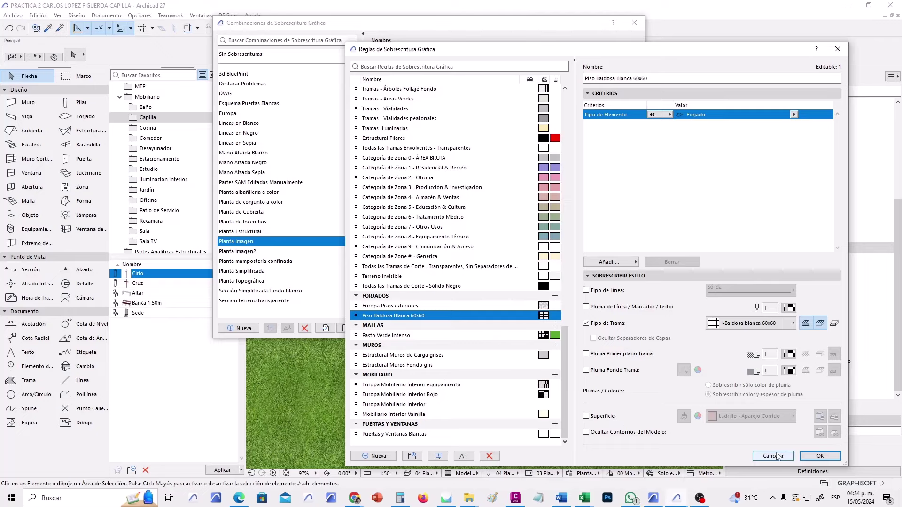
click(773, 456)
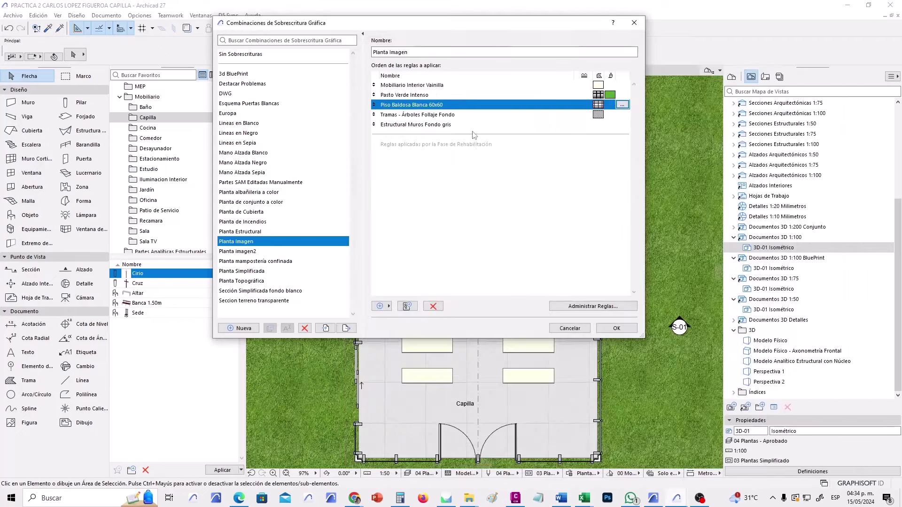
click(483, 99)
click(618, 108)
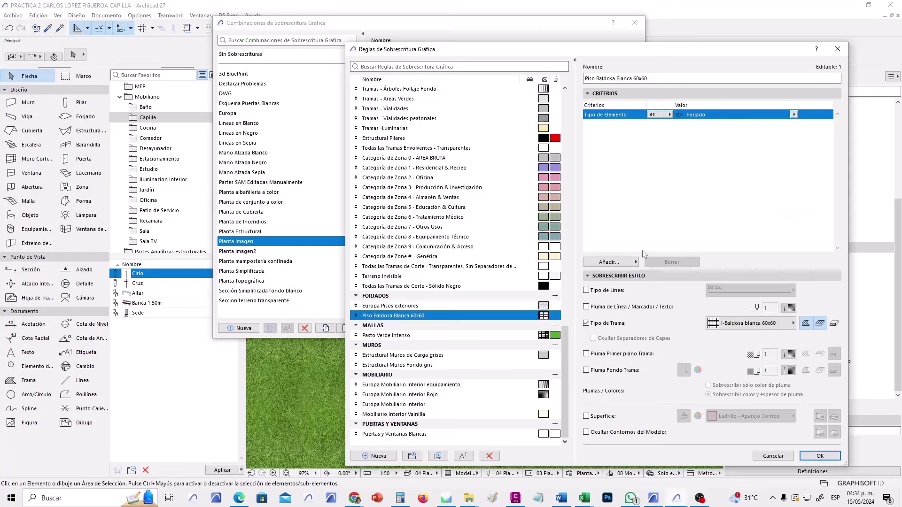
Add a Superficie criterion set to Baldosas - Blanco Mate and confirm both dialogs.
click(635, 262)
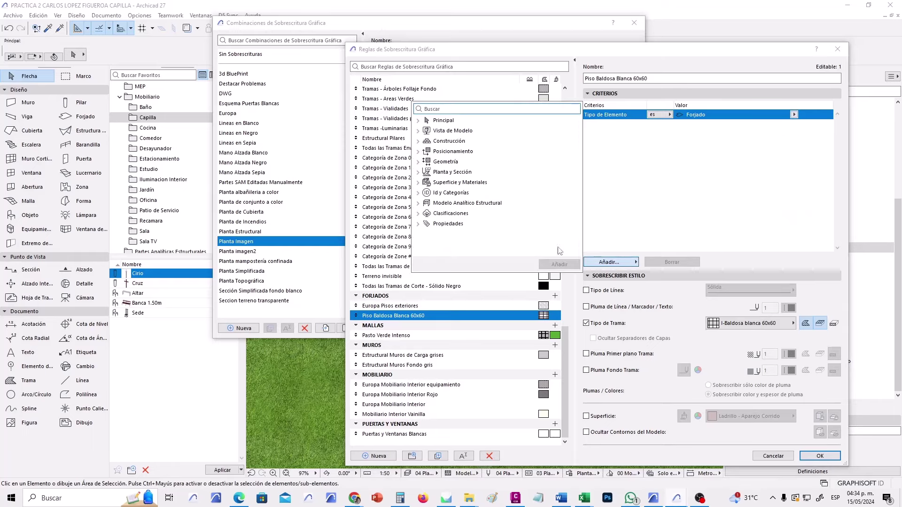
click(416, 183)
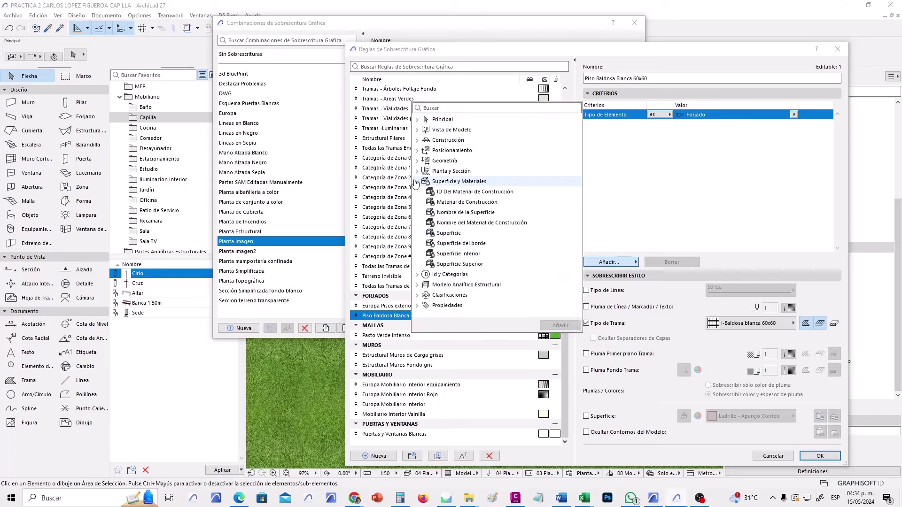
double_click(471, 234)
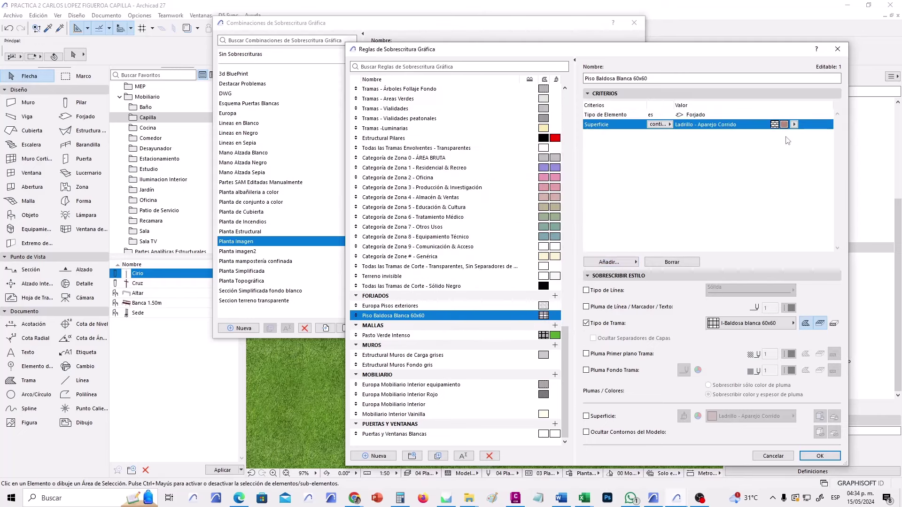
click(794, 125)
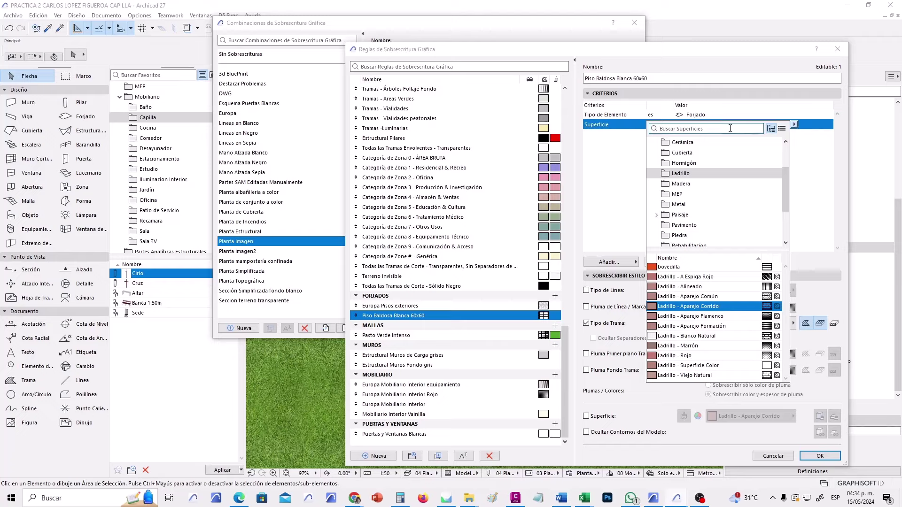
text(baldo)
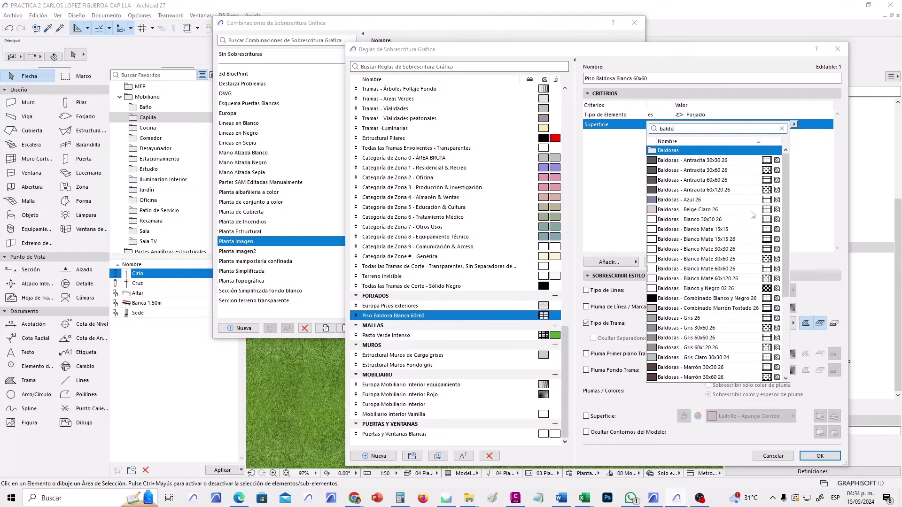
click(741, 269)
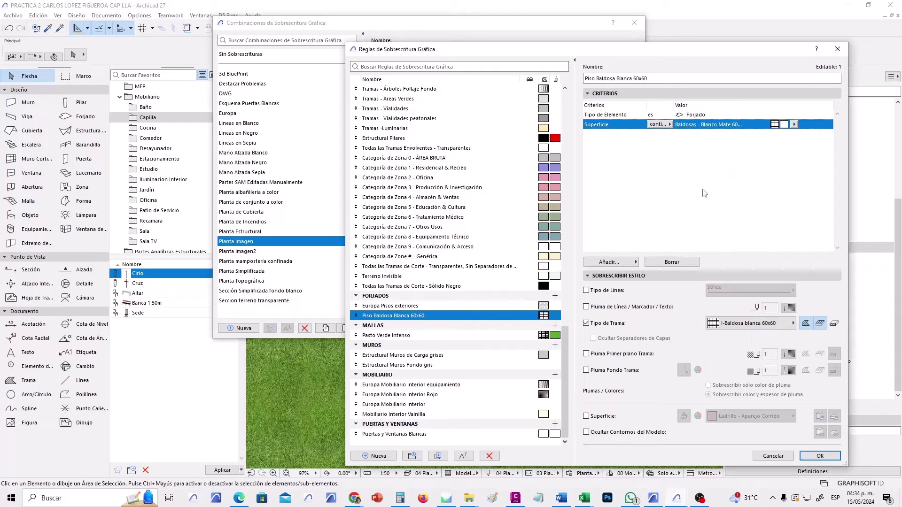
click(830, 458)
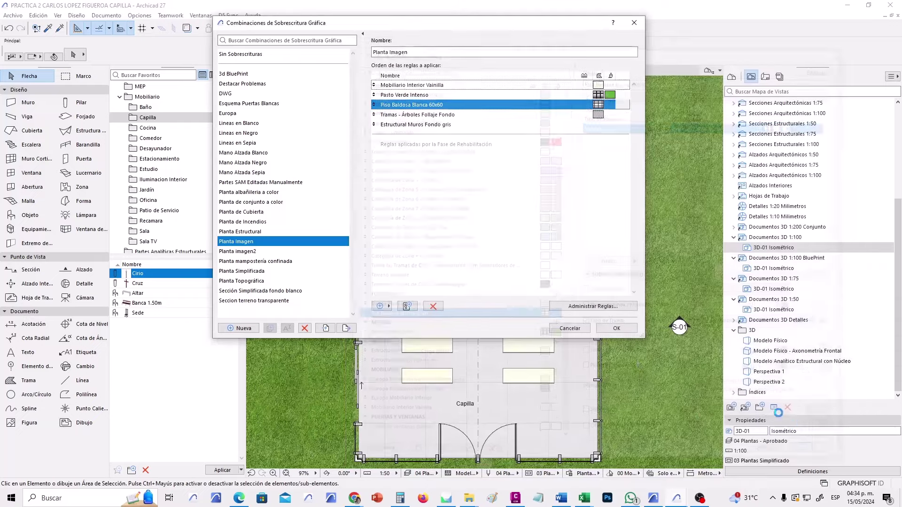
click(623, 325)
Draw a rectangular test slab using the default slab settings.
scroll(510, 271, down, 4)
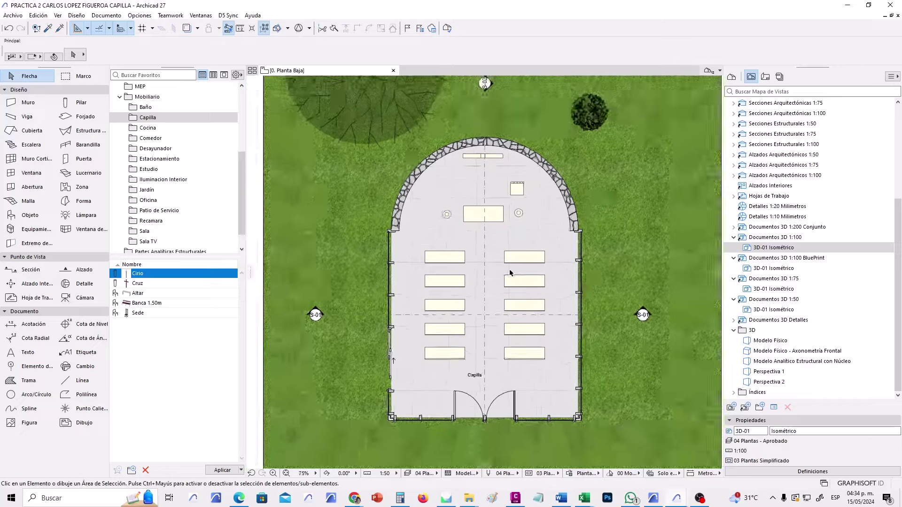
click(79, 117)
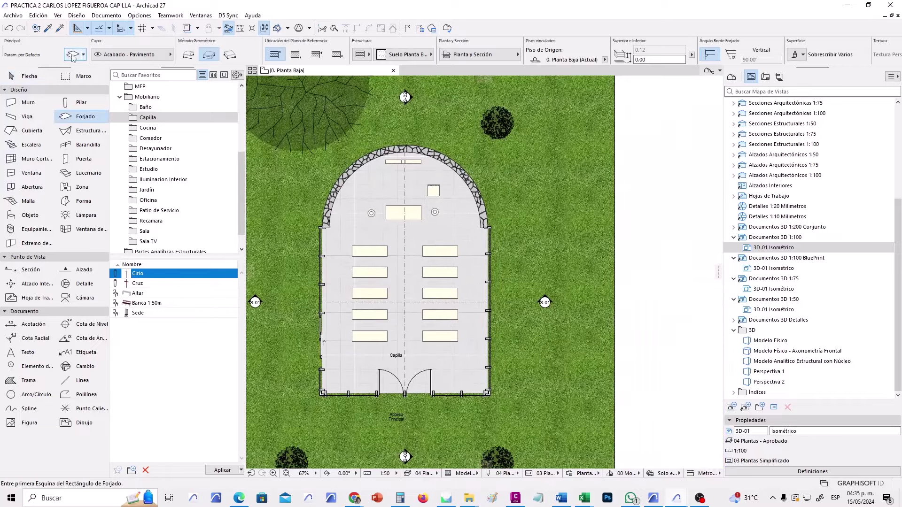
key(ctrl+t)
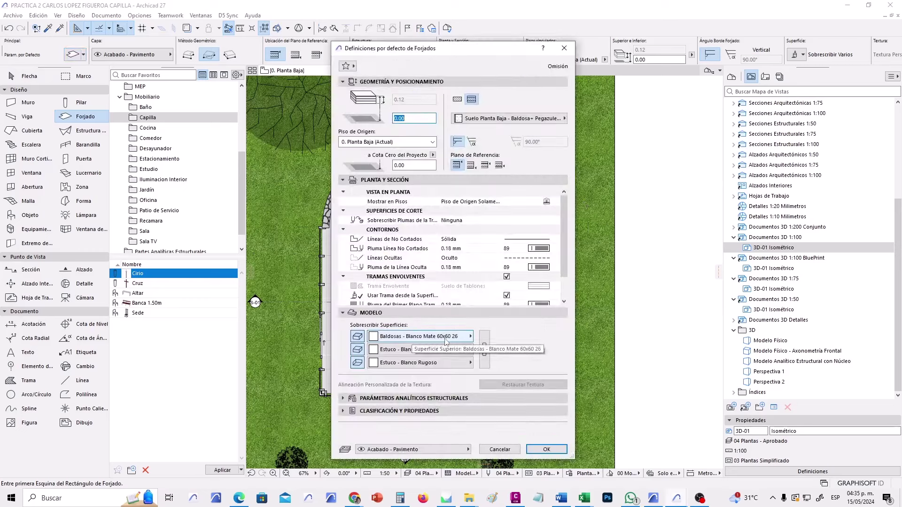
click(546, 449)
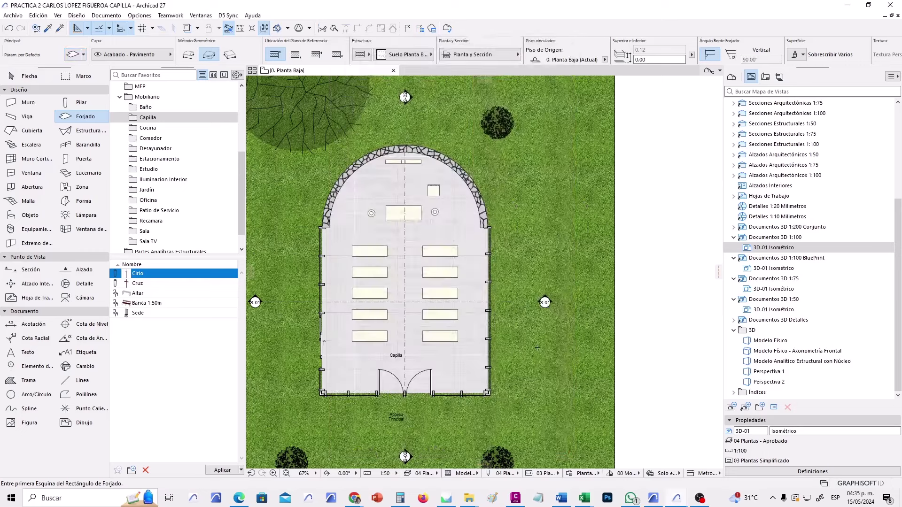
click(524, 211)
click(592, 279)
Set the slab top surface to Baldosas - Gris 60x120 26 and draw a tiled slab on the lawn.
scroll(573, 241, up, 4)
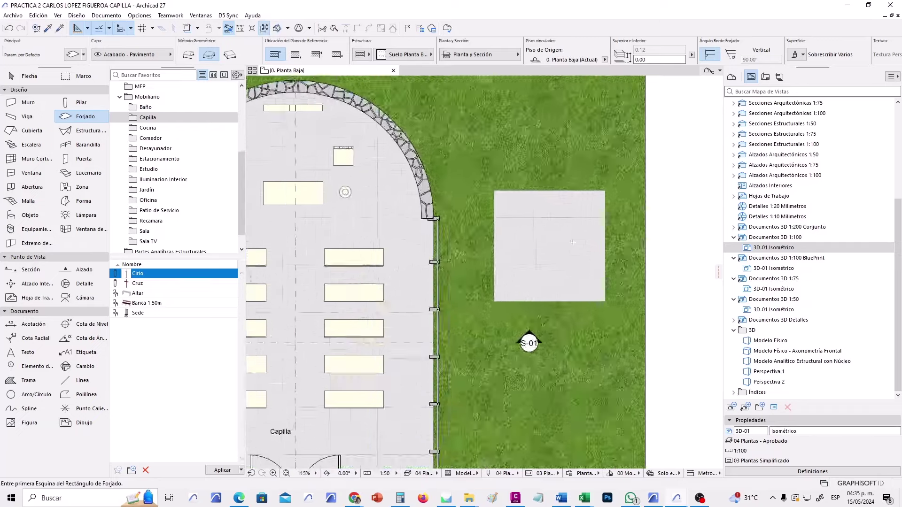
click(73, 54)
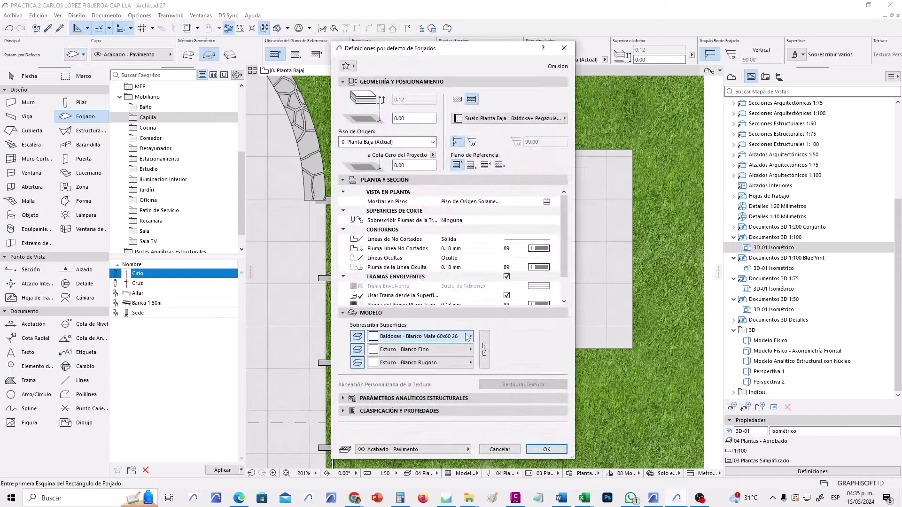
click(467, 336)
click(531, 325)
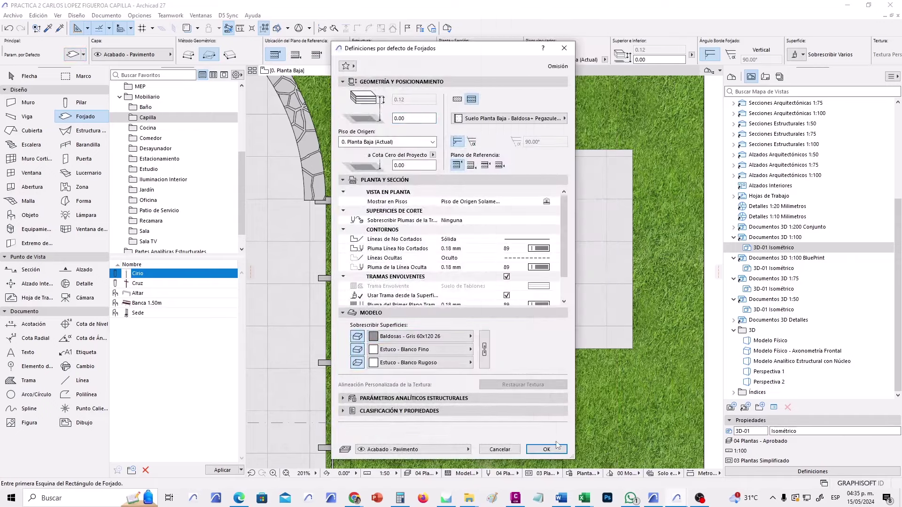
click(559, 450)
scroll(566, 301, down, 2)
click(496, 98)
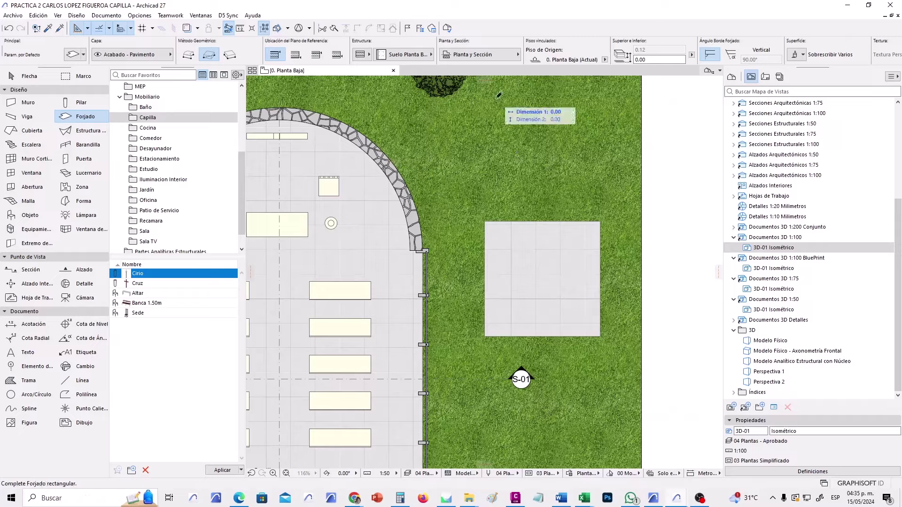
click(606, 192)
Undo the newly drawn tiled slab.
scroll(571, 172, up, 3)
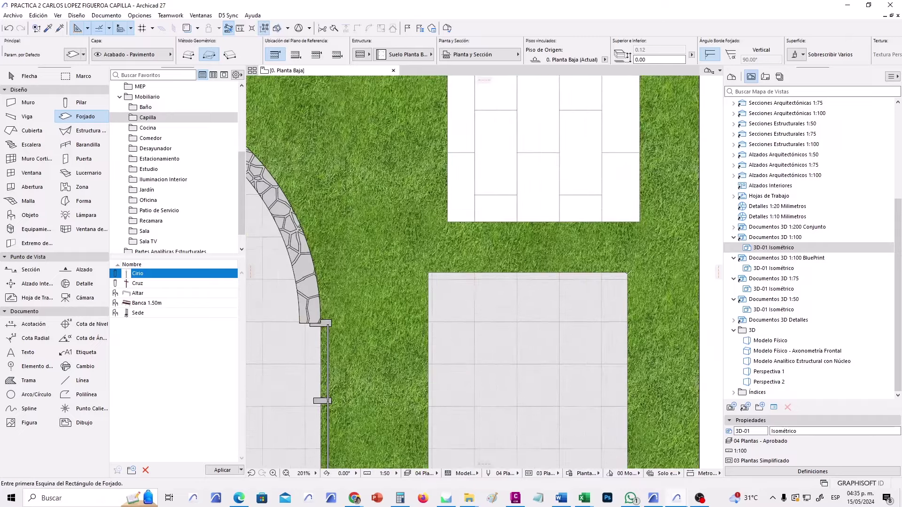
scroll(554, 230, up, 3)
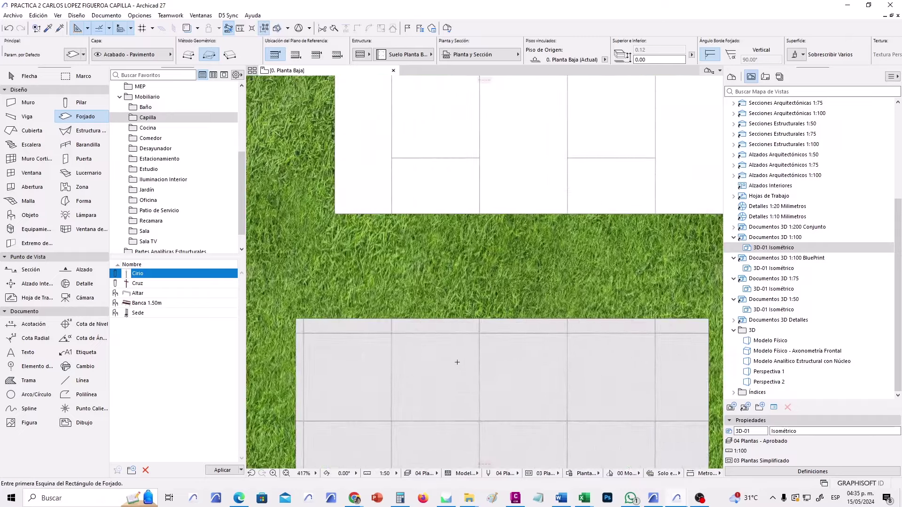
scroll(479, 324, down, 3)
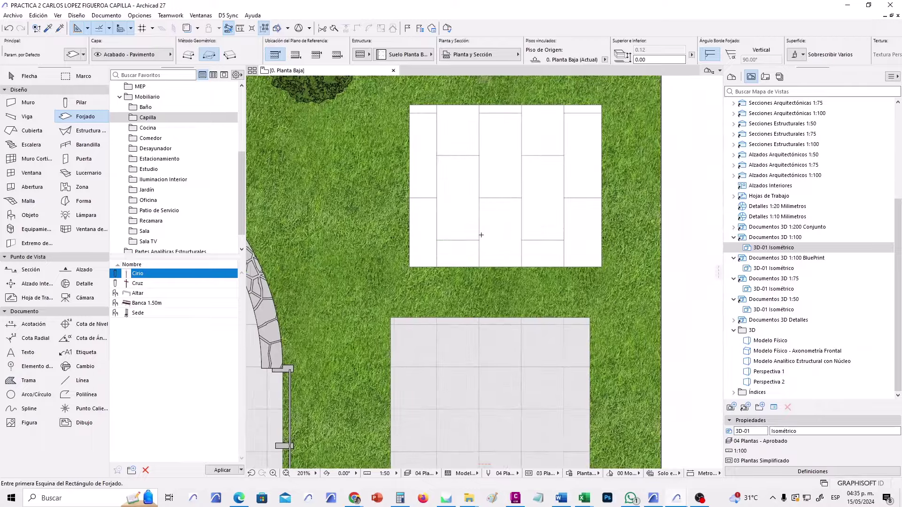
key(ctrl+z)
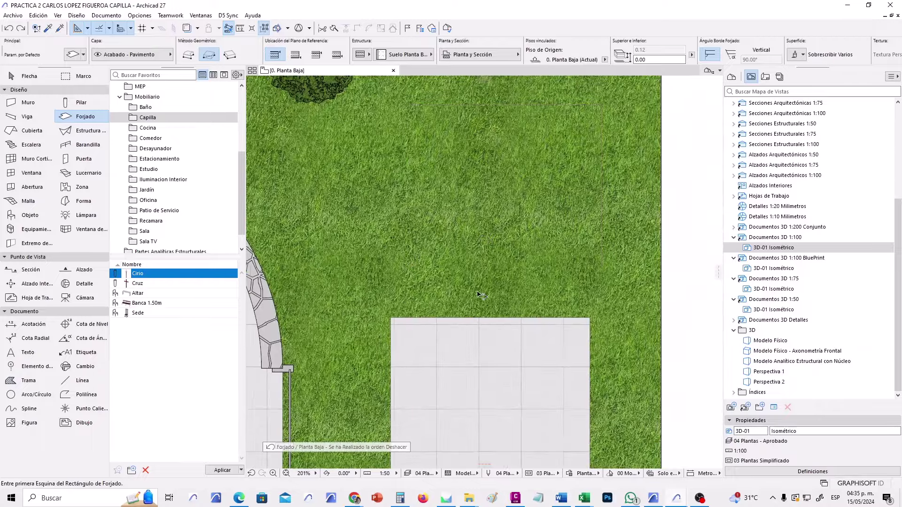
scroll(477, 295, down, 6)
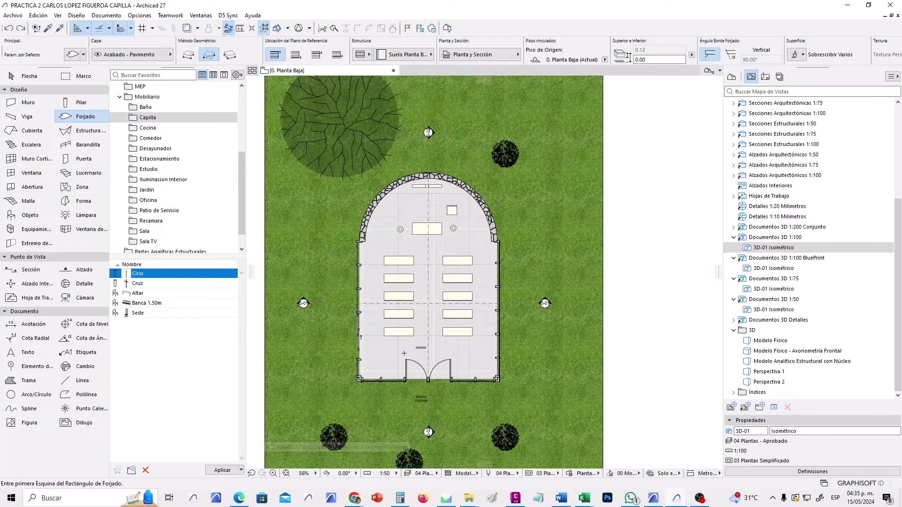
scroll(404, 353, up, 2)
scroll(418, 314, down, 4)
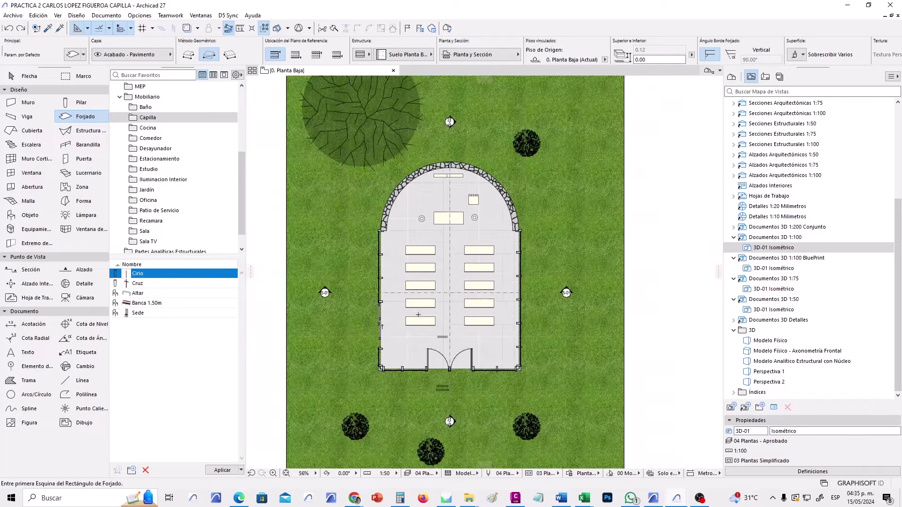
Re-centre the chapel site plan and return to the Arrow selection tool.
middle_drag(423, 322, 484, 308)
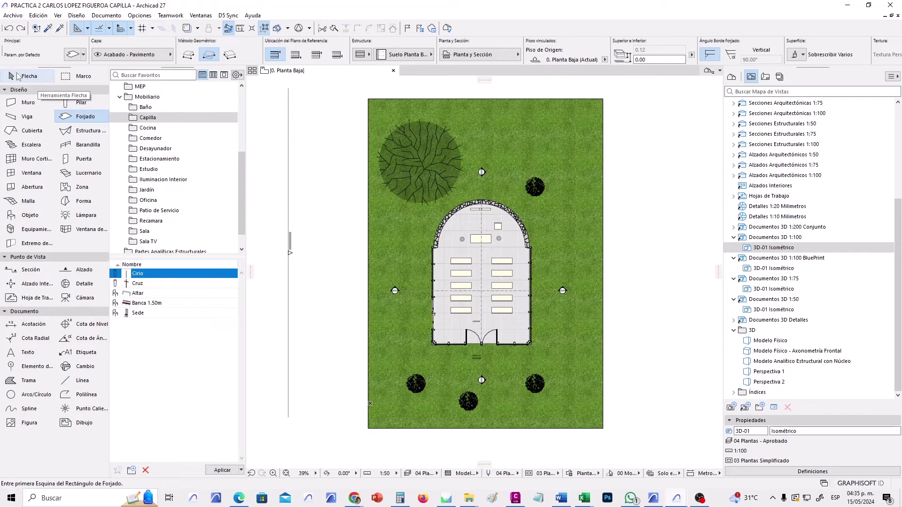
click(18, 76)
scroll(462, 210, up, 1)
middle_drag(462, 214, 491, 196)
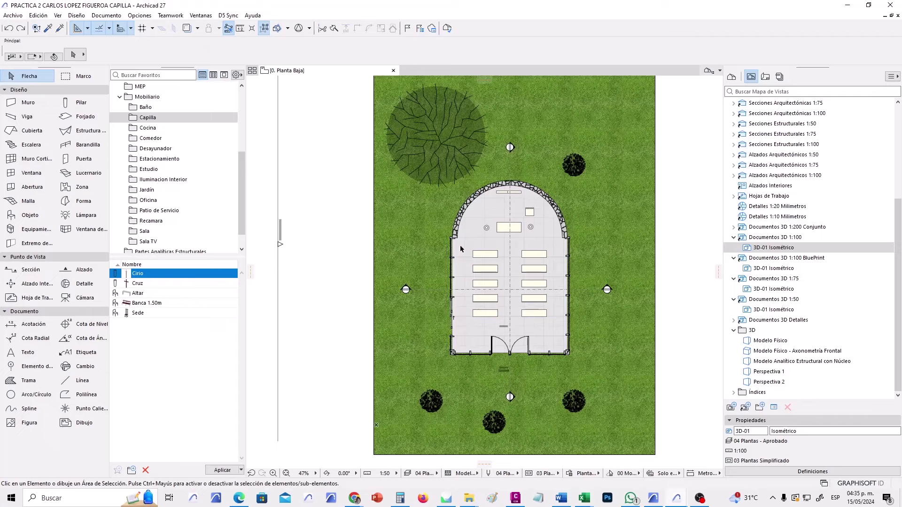
scroll(460, 249, down, 1)
Browse the Layout Book and collapse the A.01 through A.06 layout folders.
click(765, 77)
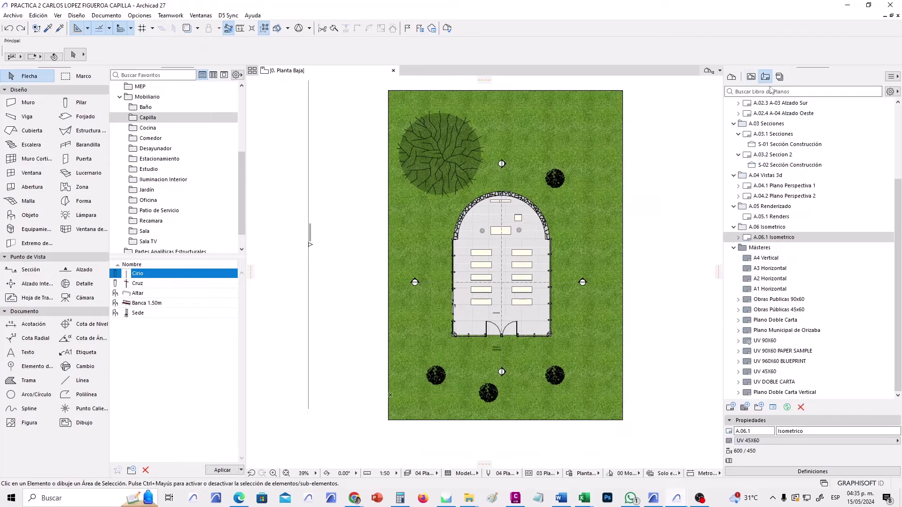
double_click(793, 238)
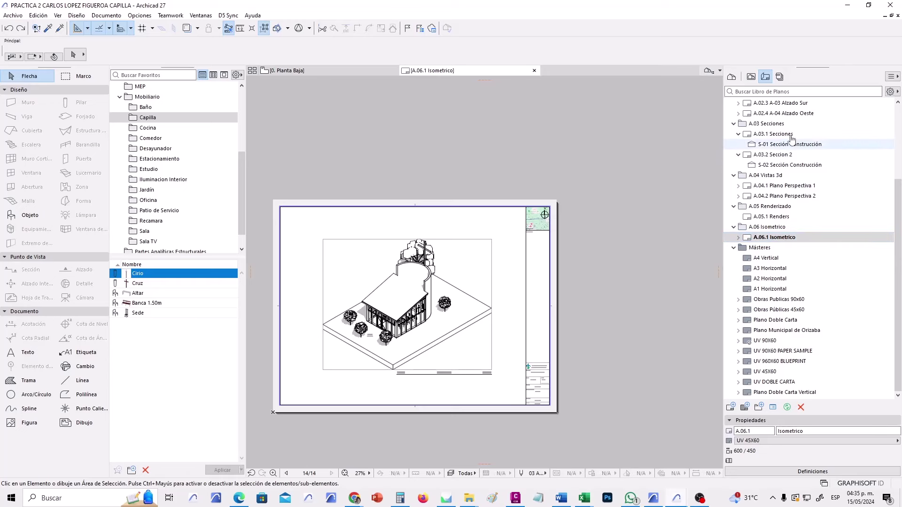
click(794, 164)
scroll(797, 170, up, 2)
scroll(796, 170, up, 2)
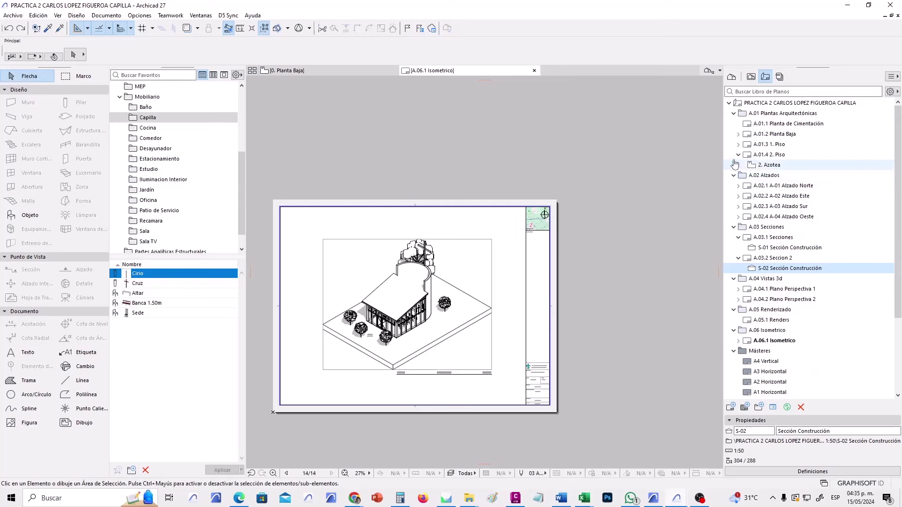
click(734, 114)
click(734, 124)
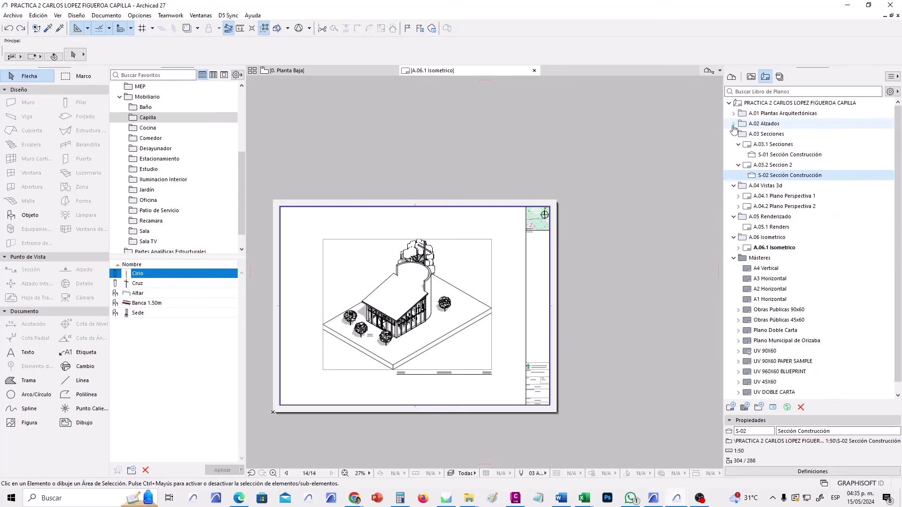
click(734, 135)
click(734, 145)
click(734, 155)
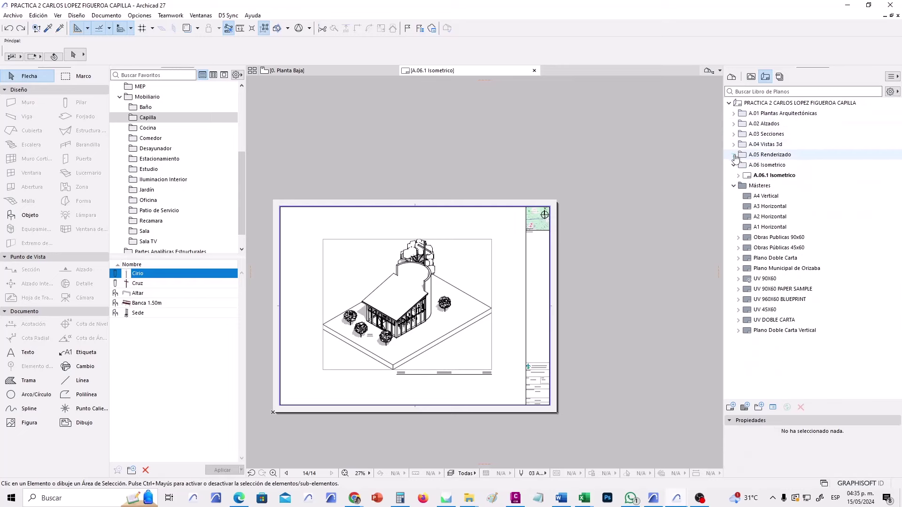
click(733, 165)
Create a new layout named Plano Acabados in the A.01 Plantas Arquitectónicas folder.
click(734, 113)
right_click(760, 115)
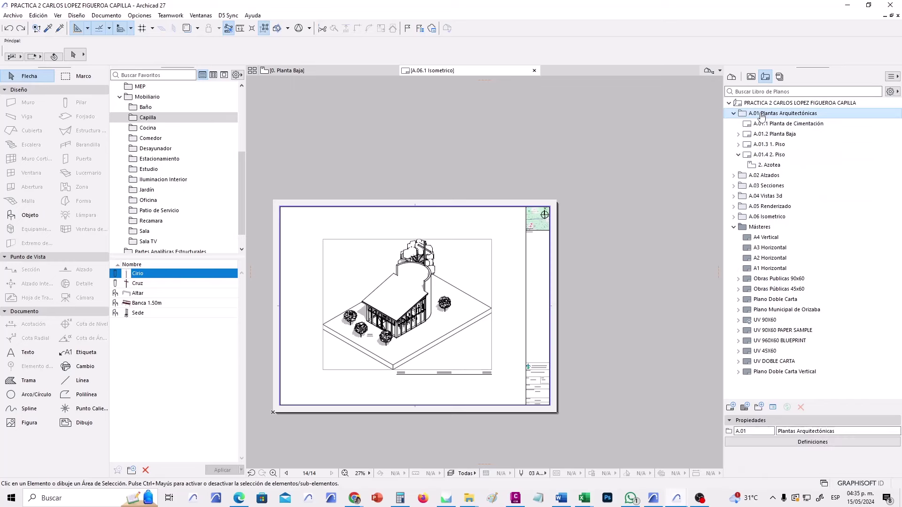
click(796, 121)
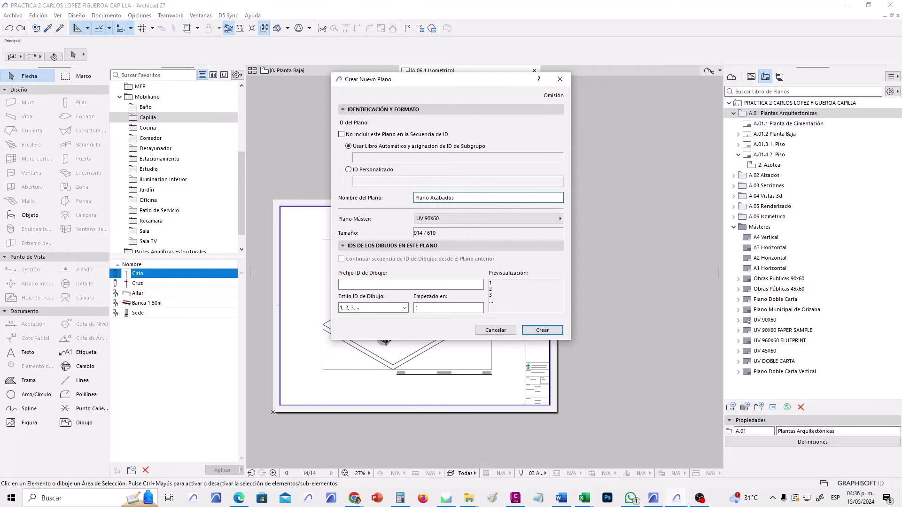
click(534, 329)
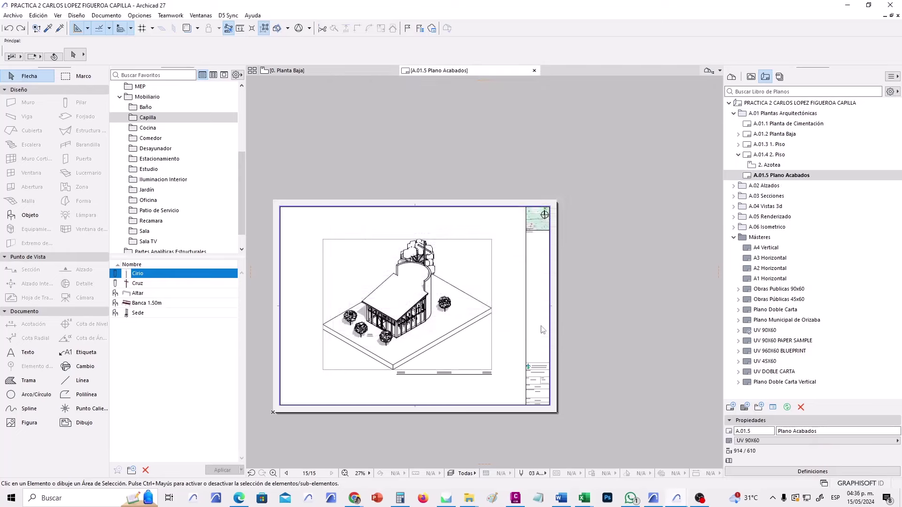
Reopen the Terreno ground-floor site plan from the View Map.
click(751, 77)
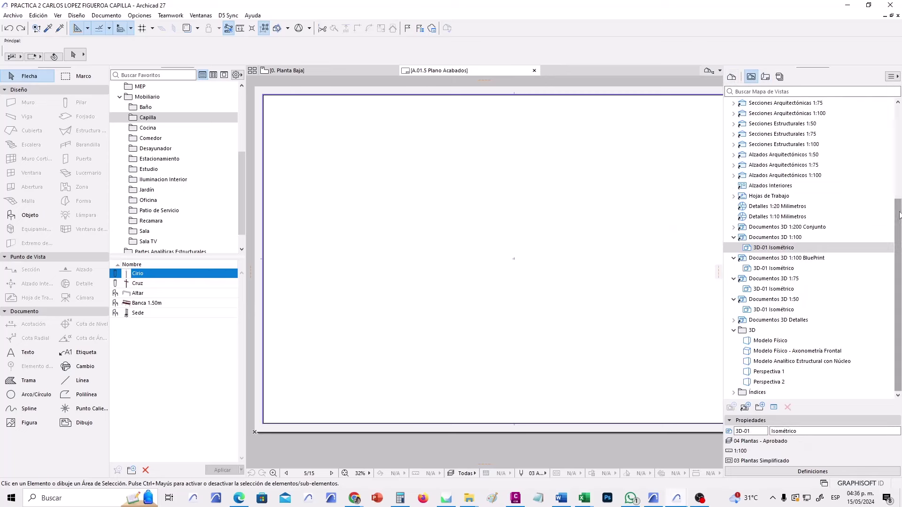
scroll(793, 141, up, 5)
double_click(793, 116)
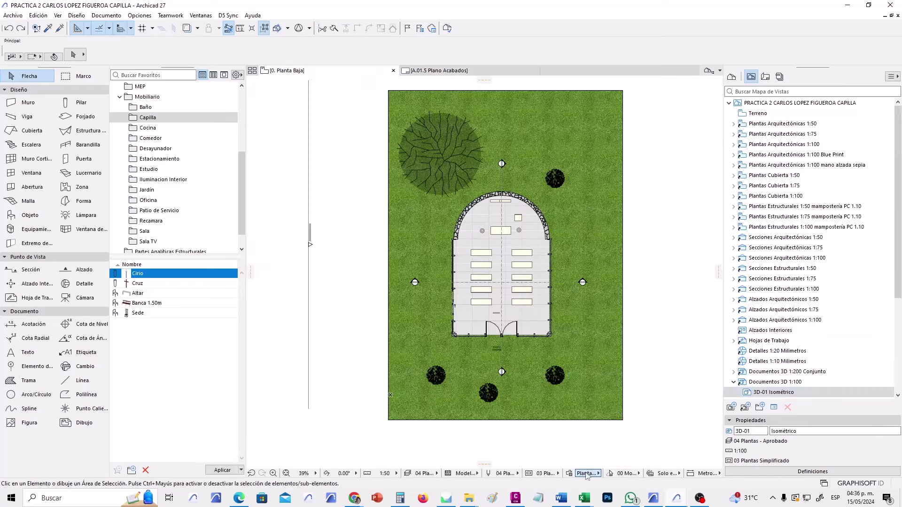
Apply the Planta Imagen graphic override to the ground-floor plan and recentre the chapel.
click(586, 472)
click(615, 408)
scroll(524, 238, up, 2)
middle_drag(524, 239, 502, 238)
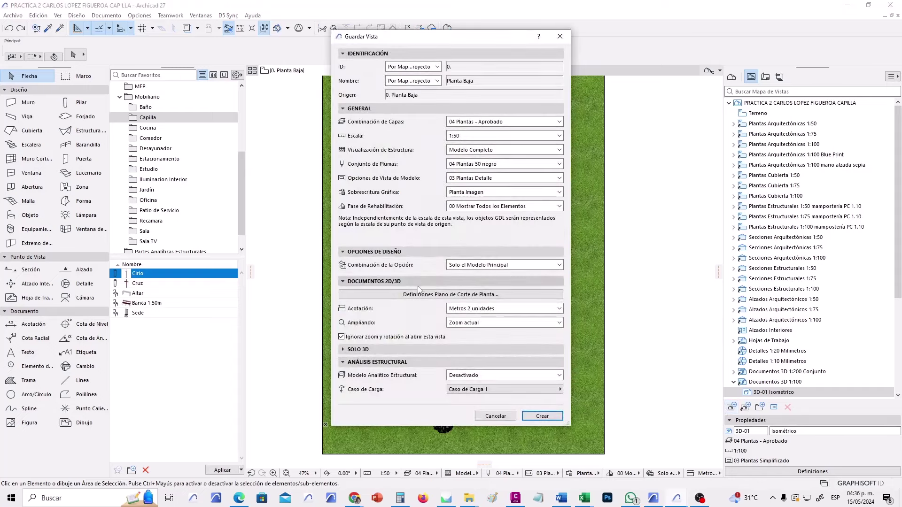
Save the plan as a new view named 0. Planta Baja acabados.
click(549, 415)
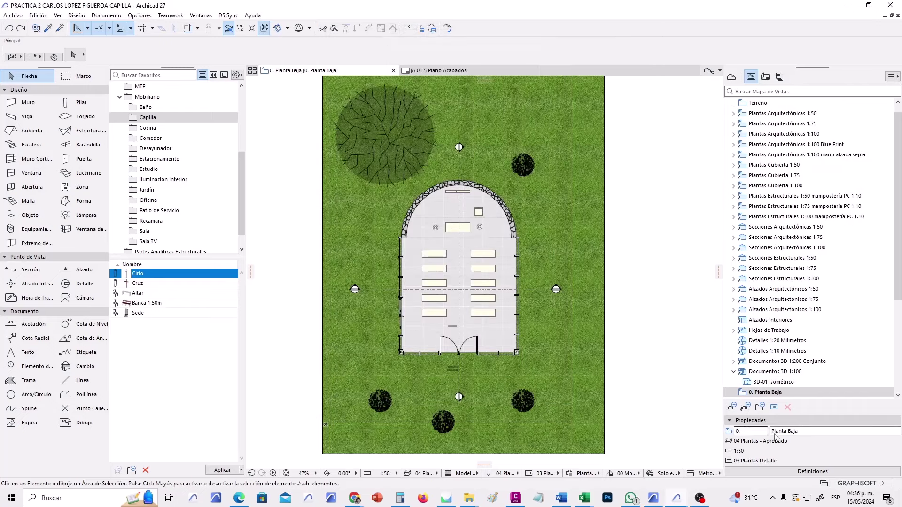
click(812, 431)
text(acabados)
key(Return)
click(765, 76)
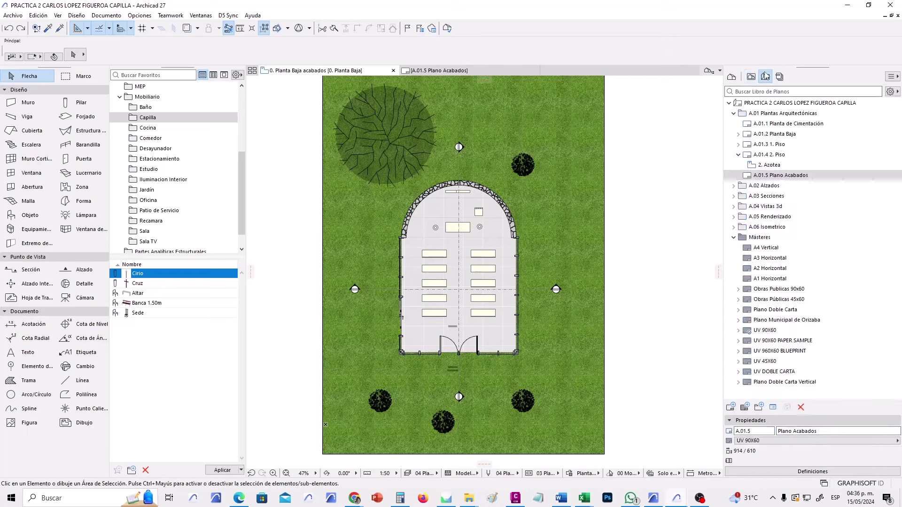
Place the Planta Baja acabados view on layout A.01.5 and switch its master to UV 45X60.
click(477, 69)
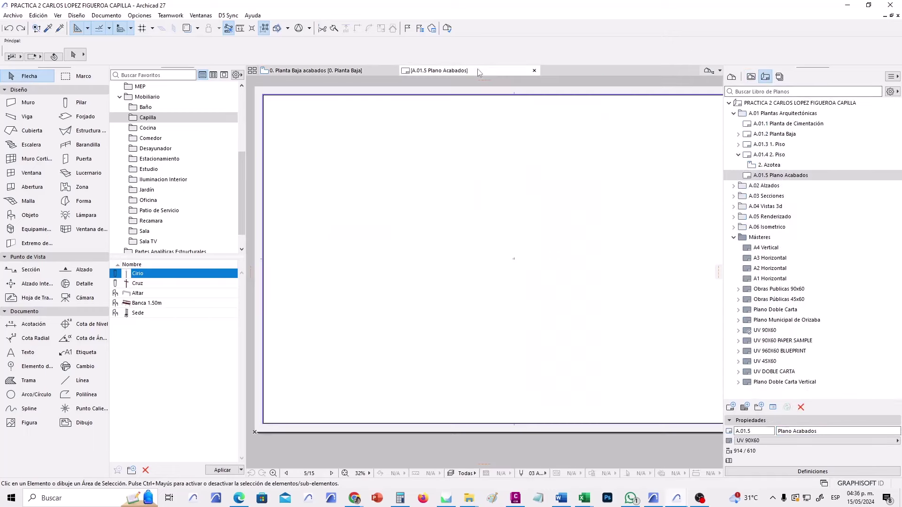
click(750, 76)
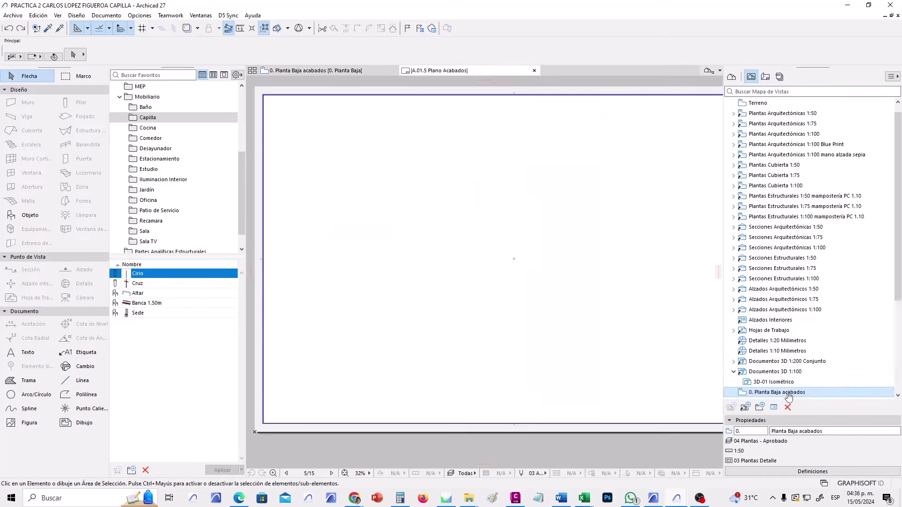
mouse_move(788, 397)
mouse_down()
mouse_move(540, 310)
mouse_move(502, 281)
mouse_move(499, 268)
mouse_up()
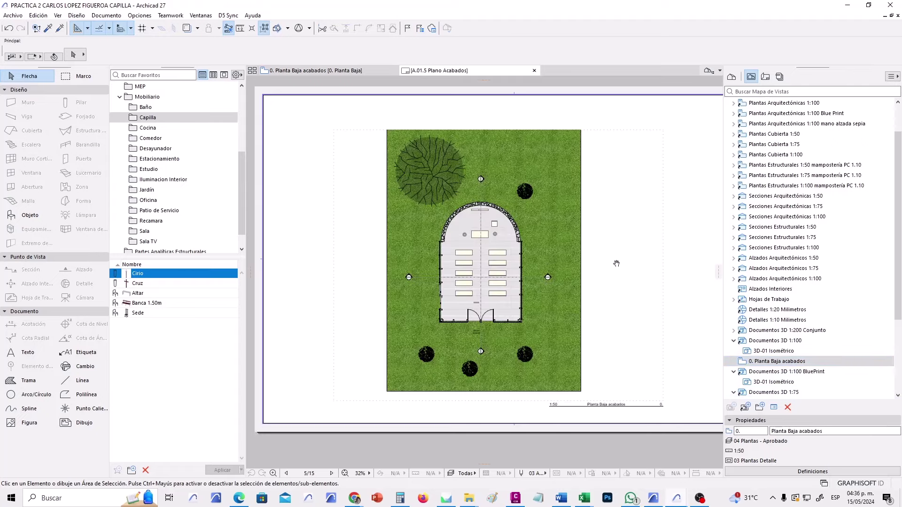
scroll(566, 260, down, 2)
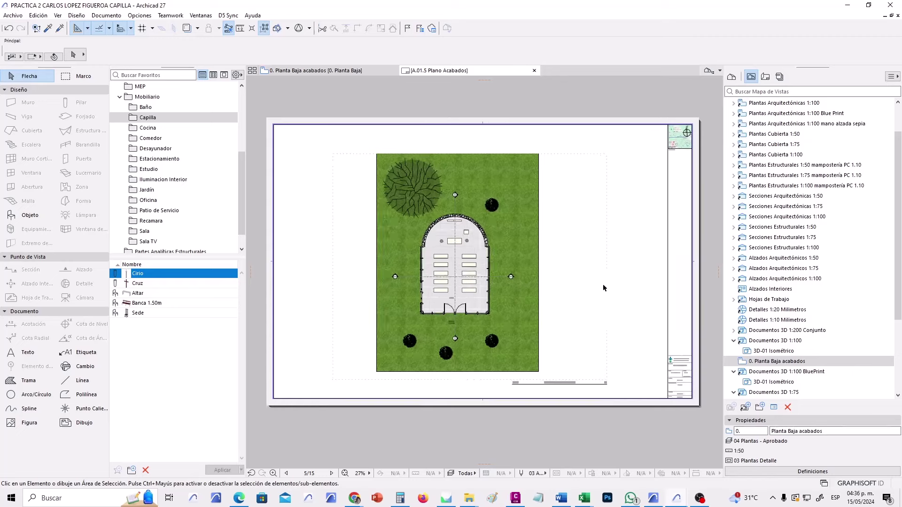
click(765, 76)
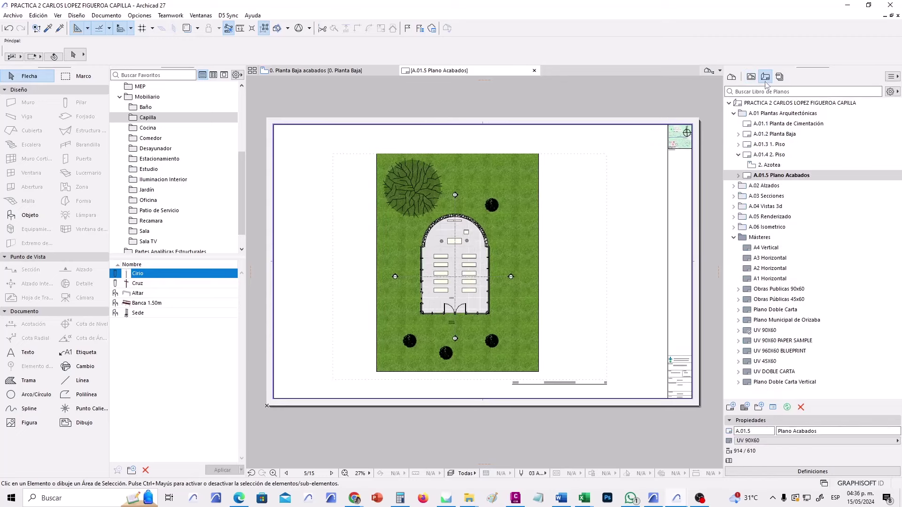
click(775, 441)
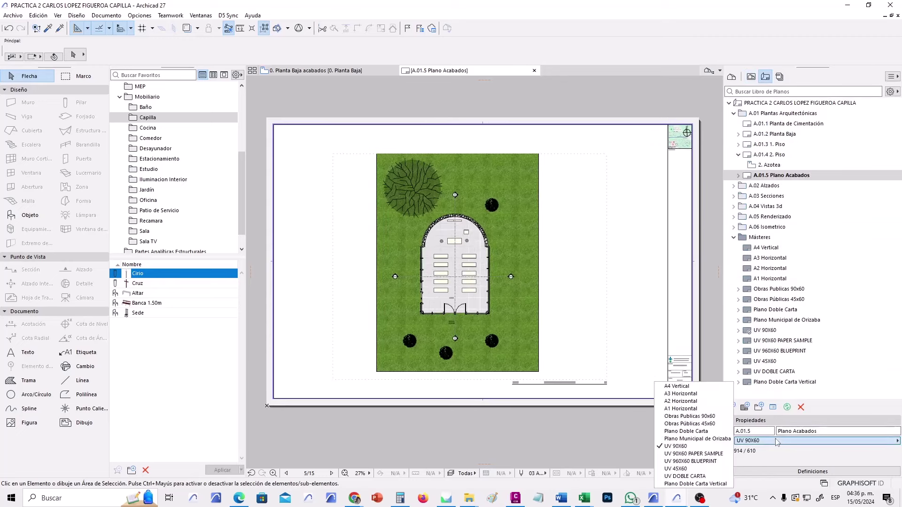
click(693, 469)
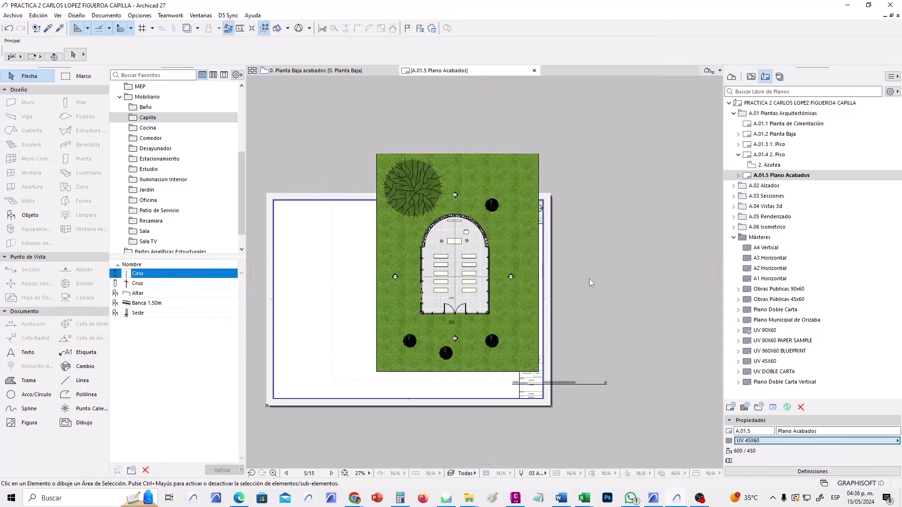
Trim the placed drawing's frame inward at its top, bottom and right edges.
click(561, 118)
click(427, 241)
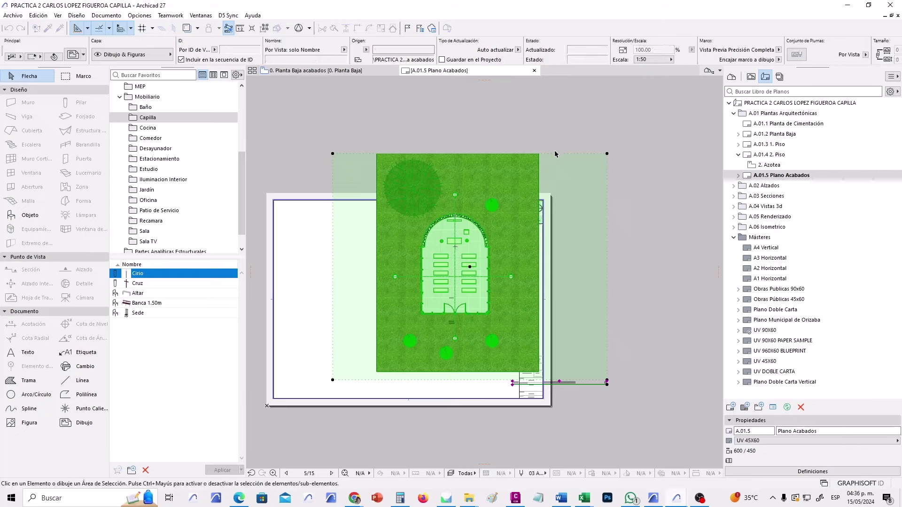
click(554, 150)
click(554, 154)
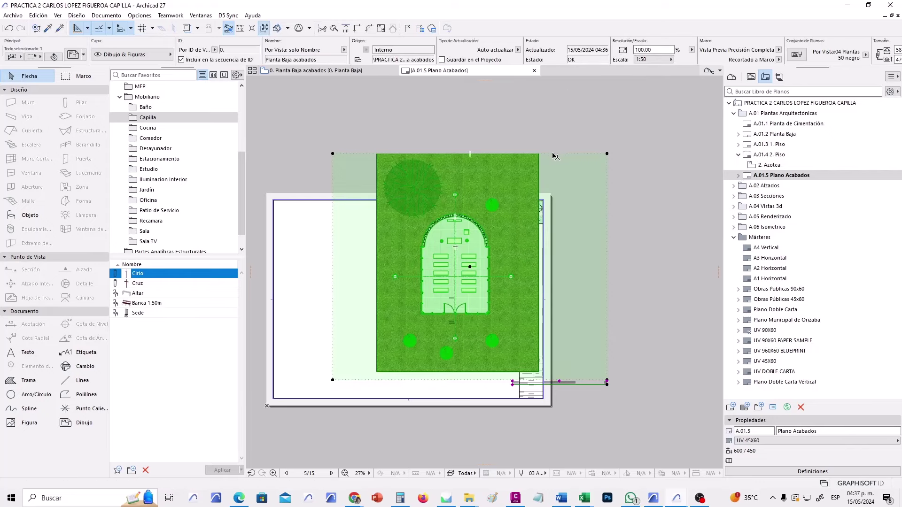
click(553, 153)
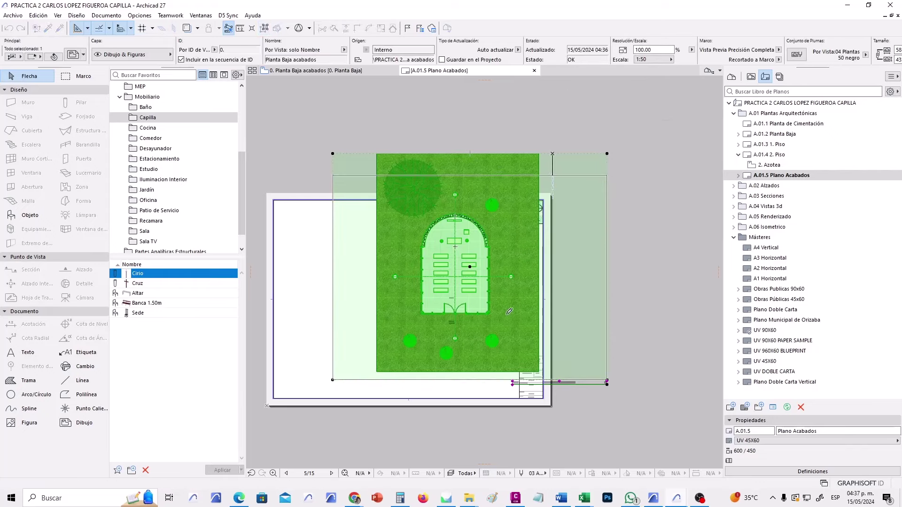
click(554, 175)
click(461, 379)
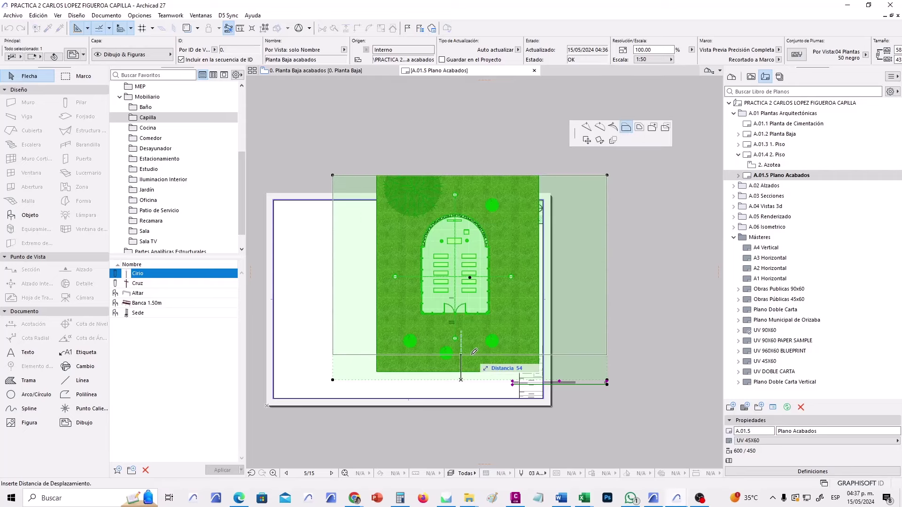
click(473, 356)
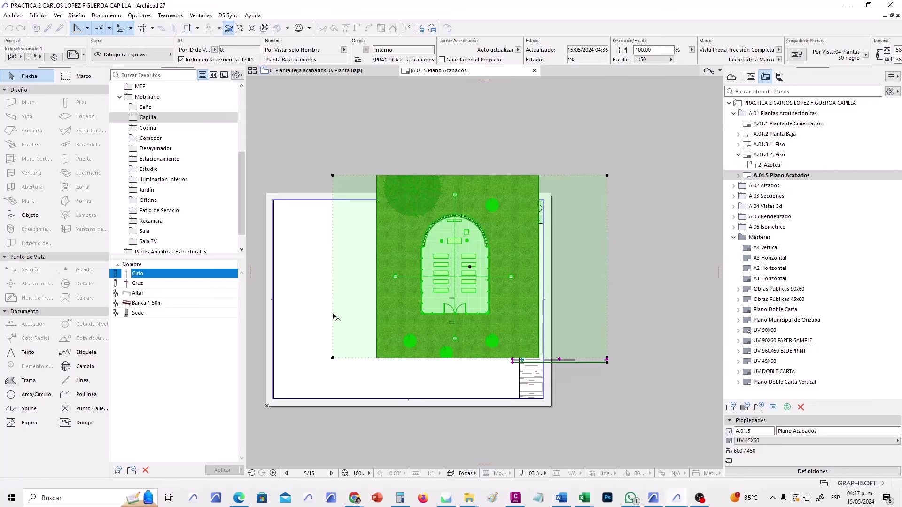
click(333, 313)
click(606, 296)
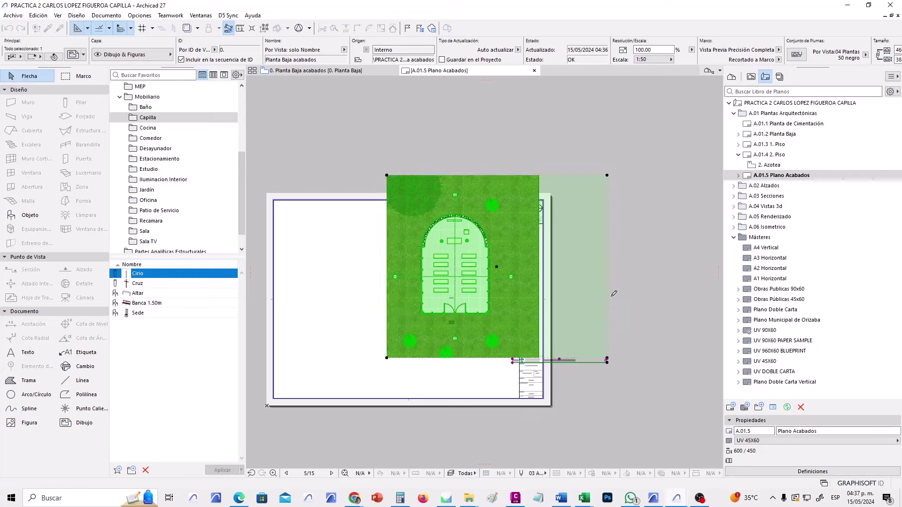
click(530, 297)
click(701, 322)
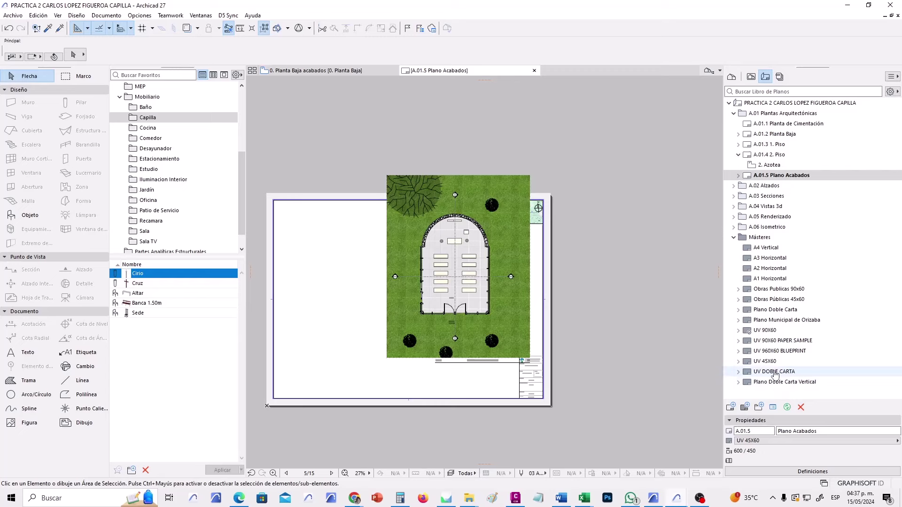
click(788, 362)
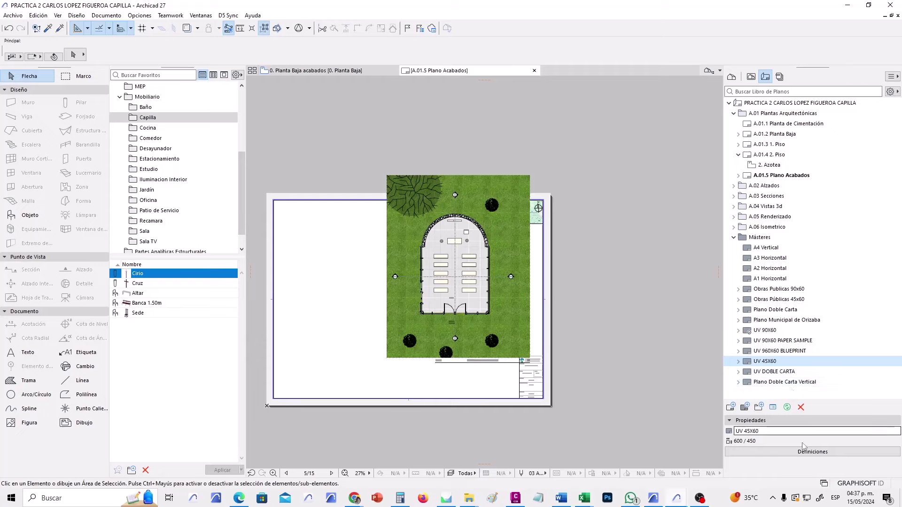
Set the UV 45X60 master as the default for new layouts.
click(803, 452)
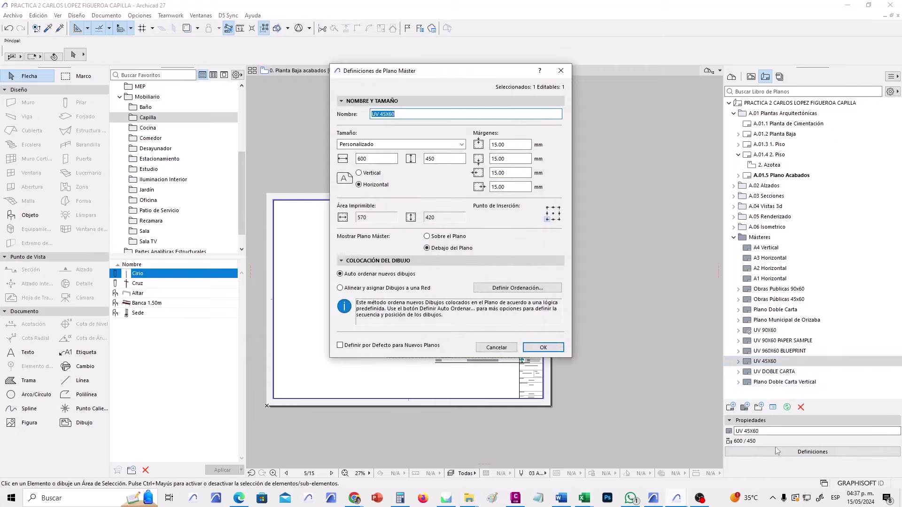
click(362, 346)
click(542, 348)
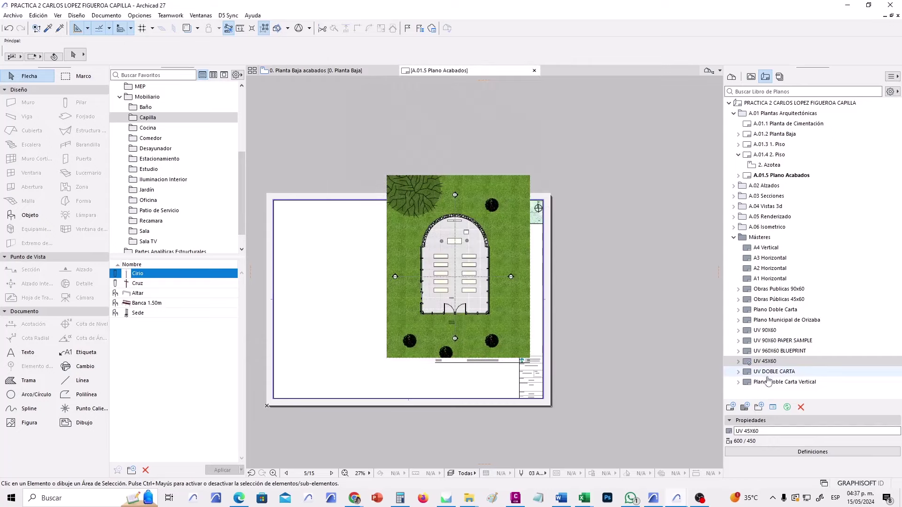
click(728, 362)
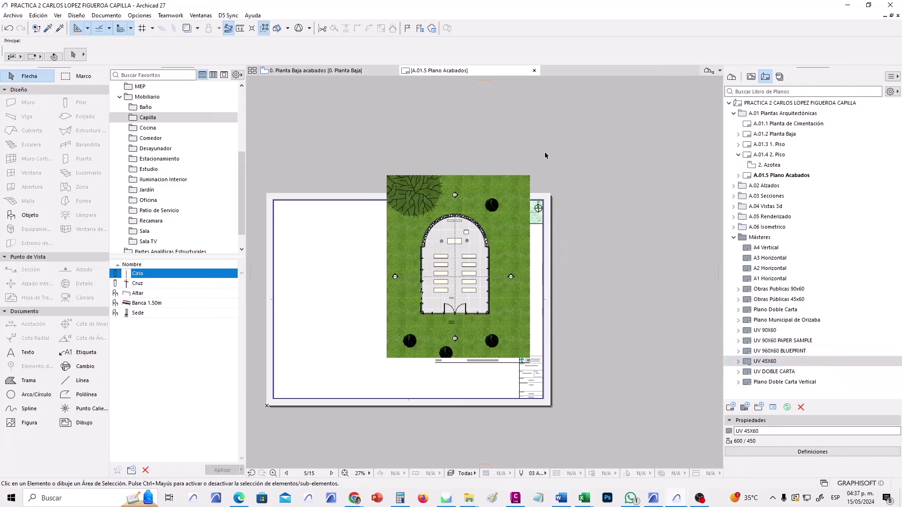
Move the chapel drawing down and left inside the sheet border, then return to Planta Baja acabados.
click(442, 242)
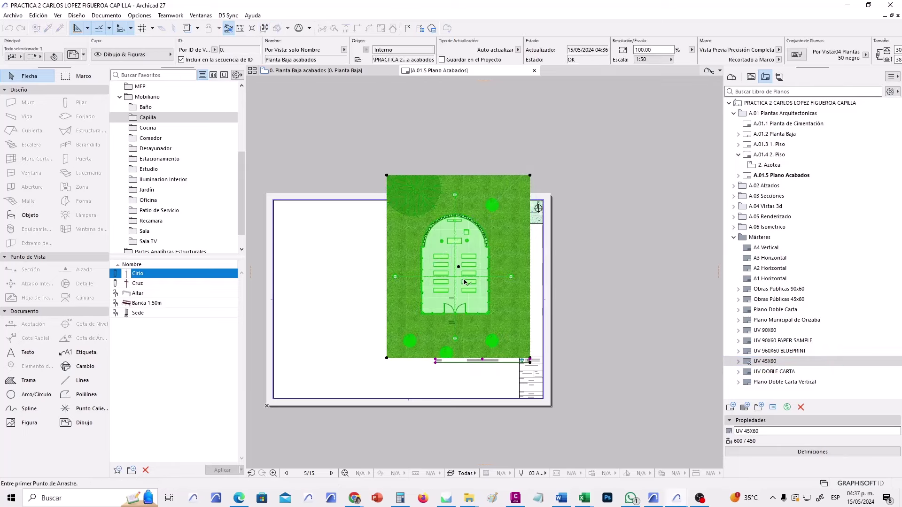
drag(462, 283, 400, 311)
click(400, 311)
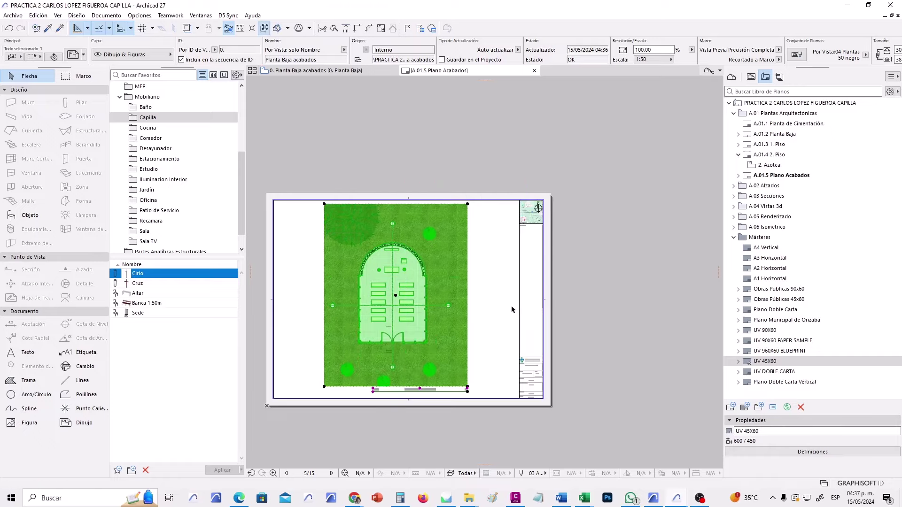
key(Escape)
scroll(394, 333, up, 1)
scroll(393, 334, up, 2)
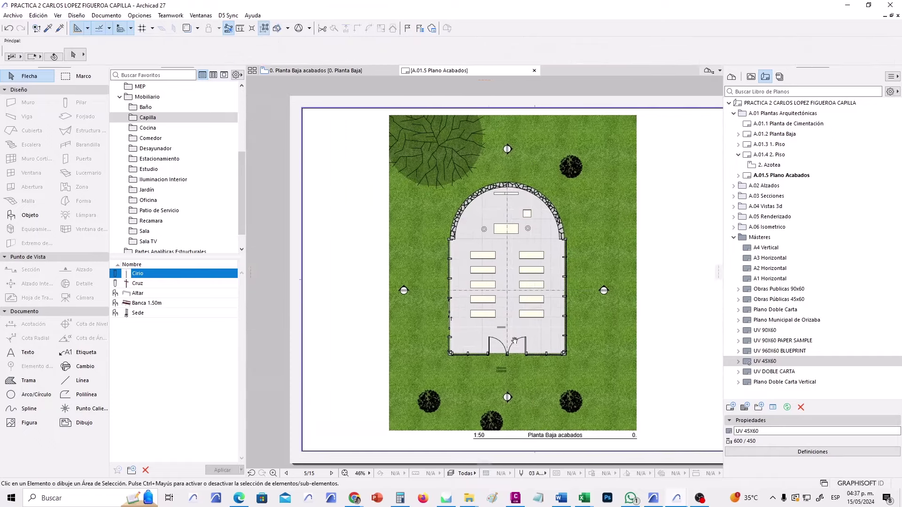
mouse_move(394, 333)
middle_down()
mouse_move(487, 332)
mouse_move(469, 336)
middle_up()
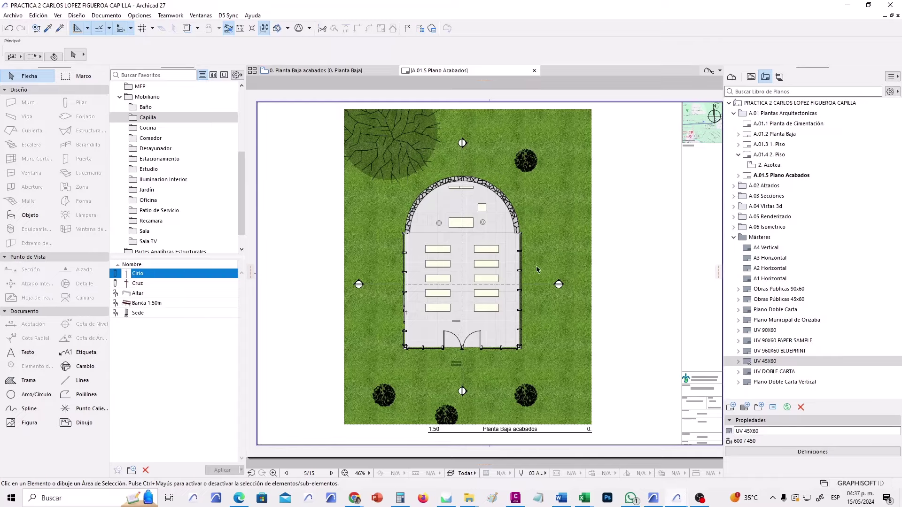
scroll(538, 269, up, 3)
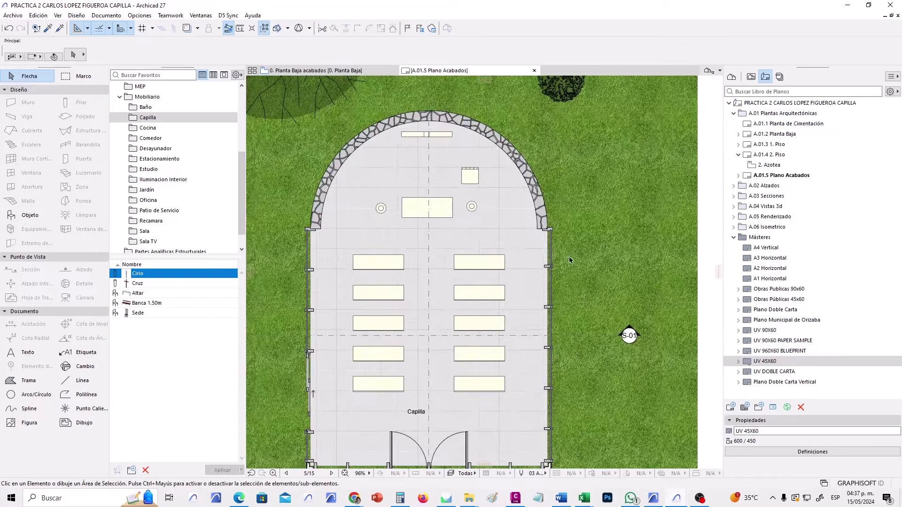
scroll(559, 253, down, 2)
scroll(583, 288, down, 1)
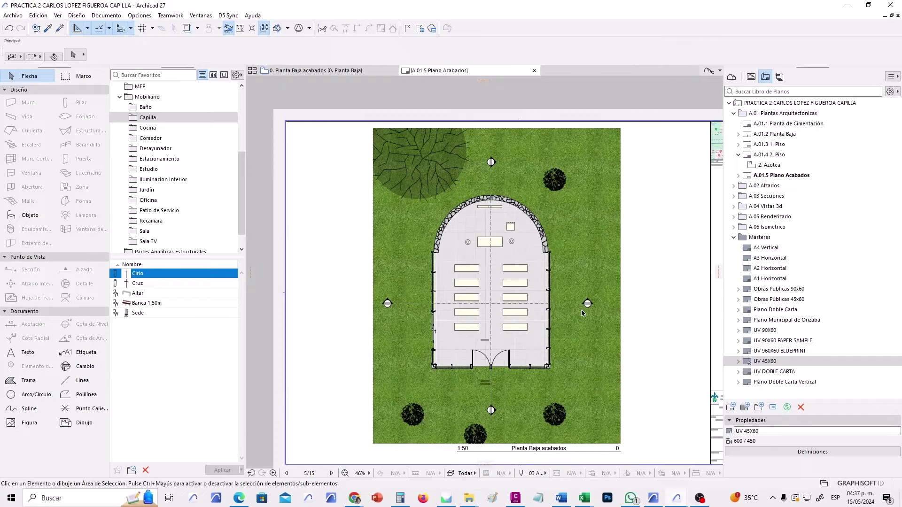
scroll(467, 271, up, 4)
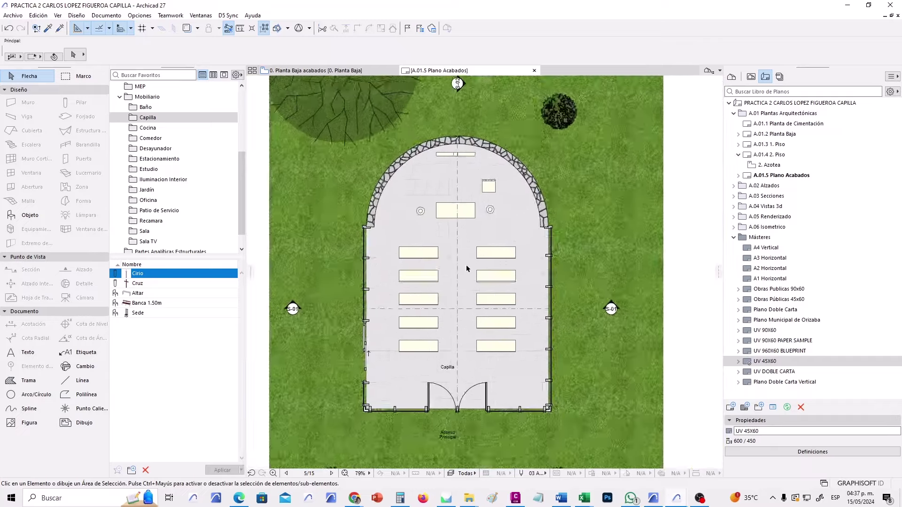
scroll(481, 202, down, 4)
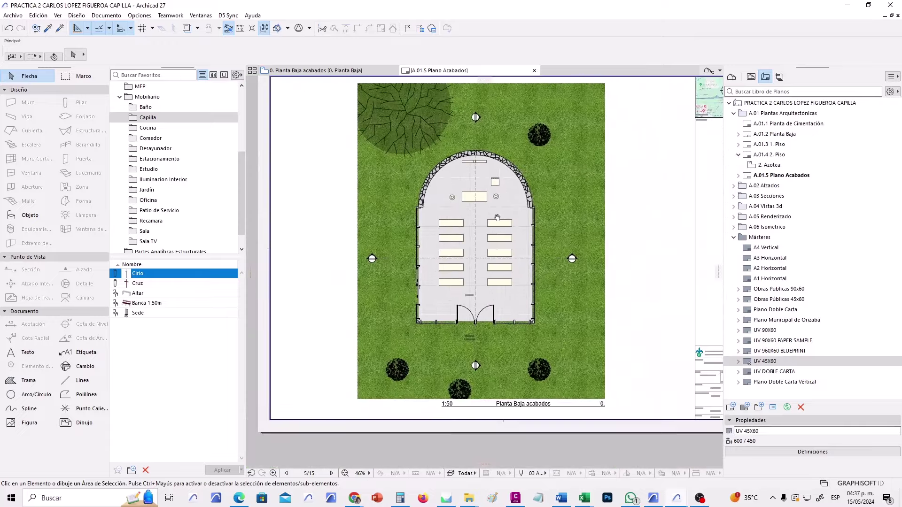
middle_drag(497, 217, 468, 241)
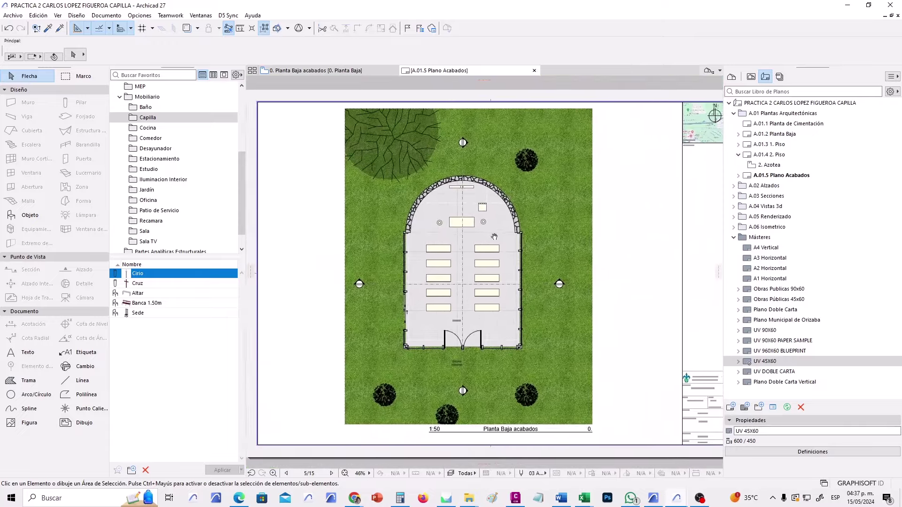
scroll(486, 232, down, 1)
scroll(483, 233, up, 1)
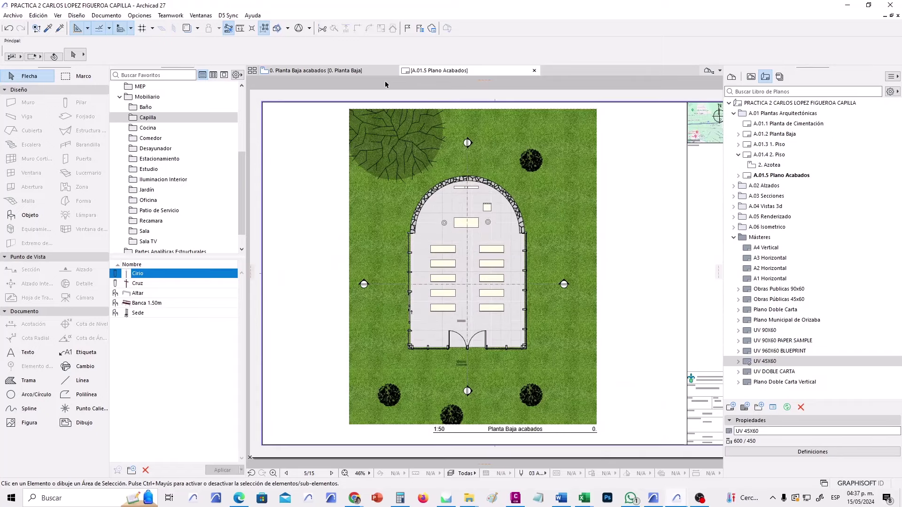
click(368, 71)
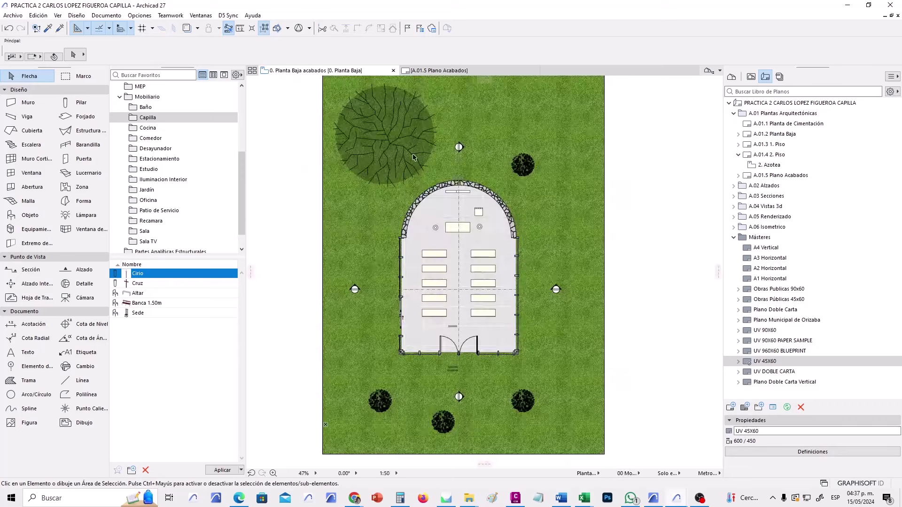
Open the Surfaces settings and filter the list for 'baldos'.
click(140, 16)
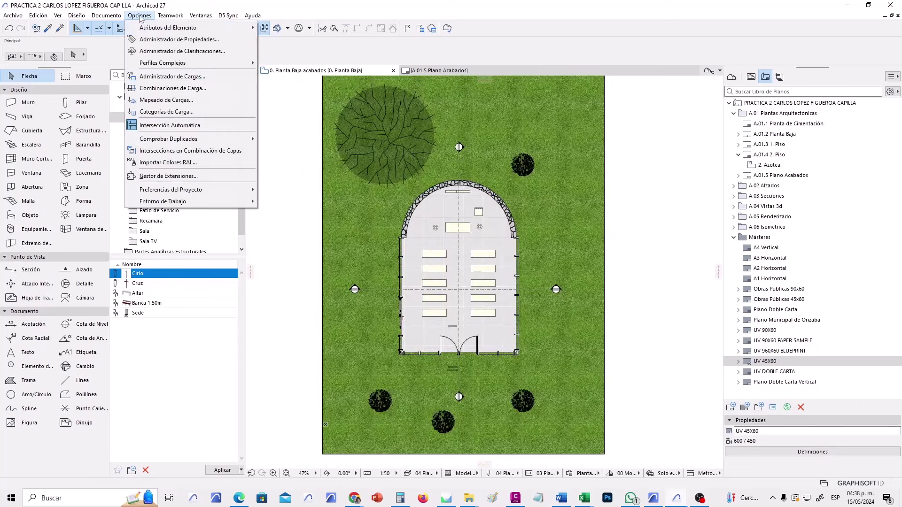
mouse_move(143, 29)
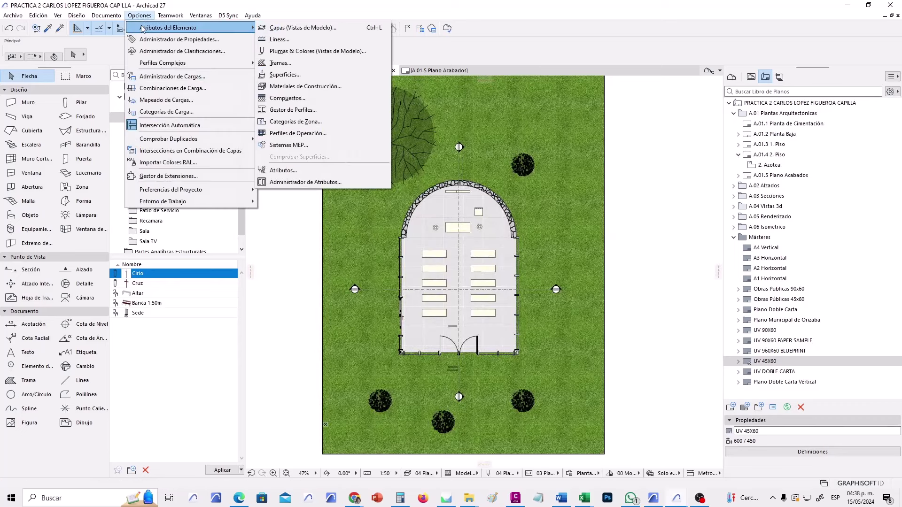
click(305, 75)
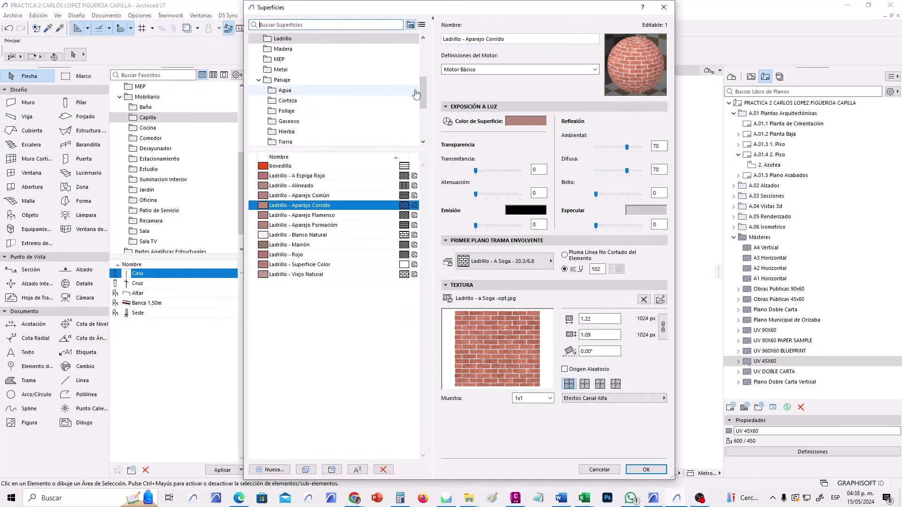
scroll(421, 61, up, 3)
scroll(422, 61, up, 2)
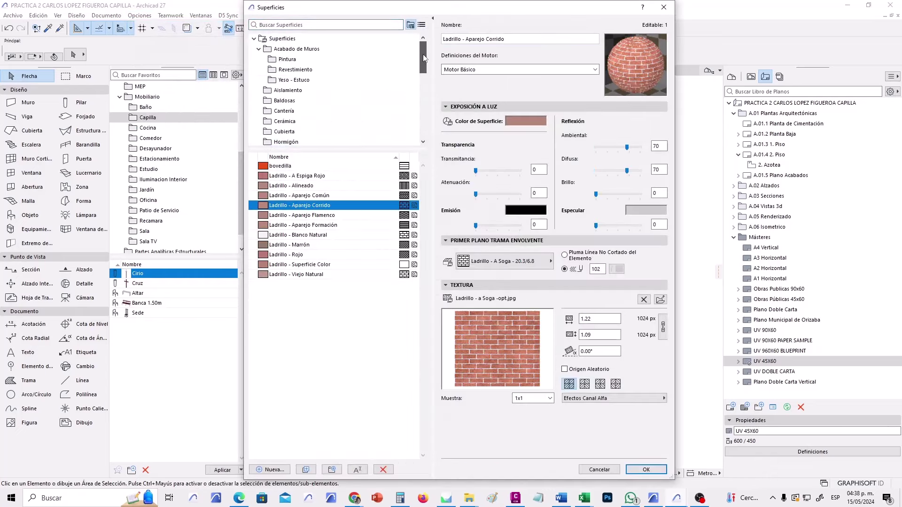
click(296, 23)
text(baldos)
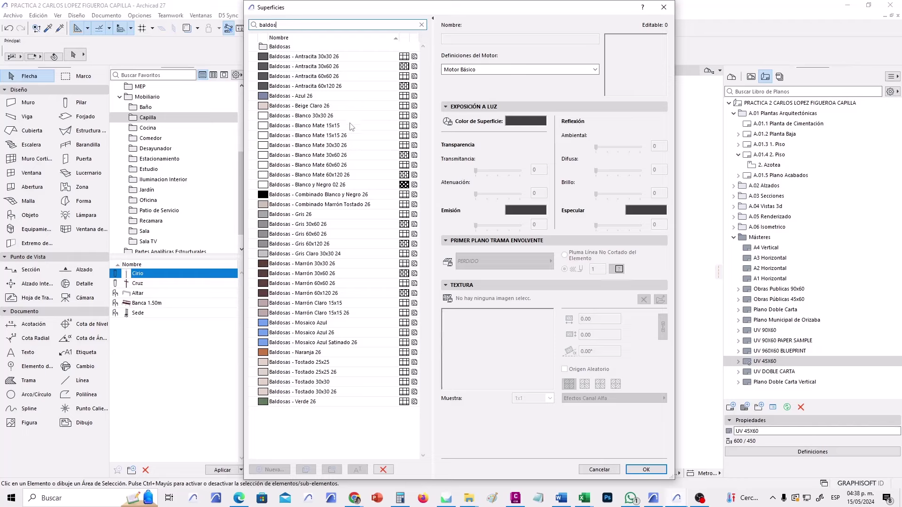
Duplicate Baldosas - Blanco Mate 60x60 26 and rename the copy Baldosas - interceramic.
click(338, 164)
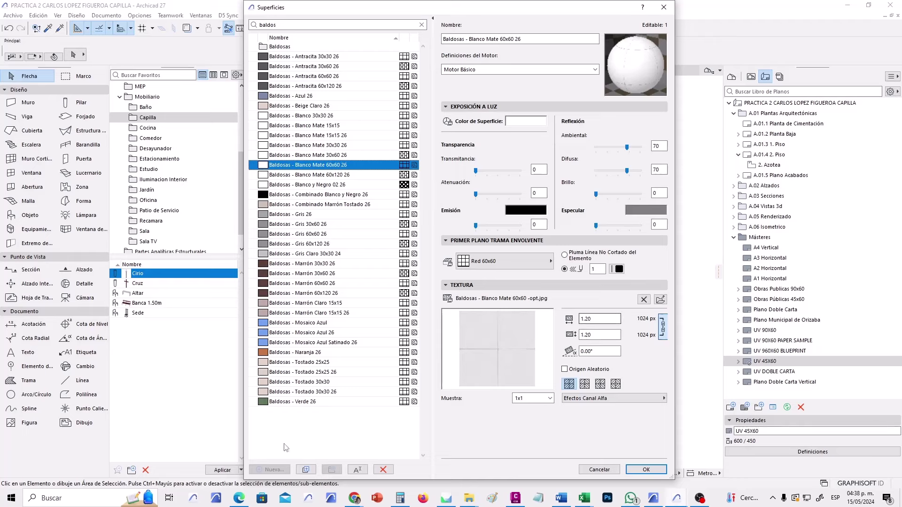
click(306, 470)
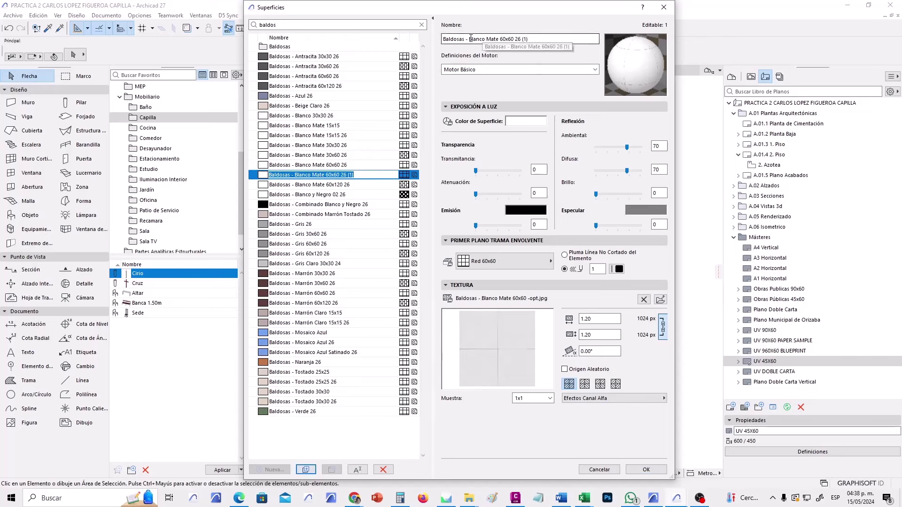
drag(469, 38, 581, 47)
text(interceral)
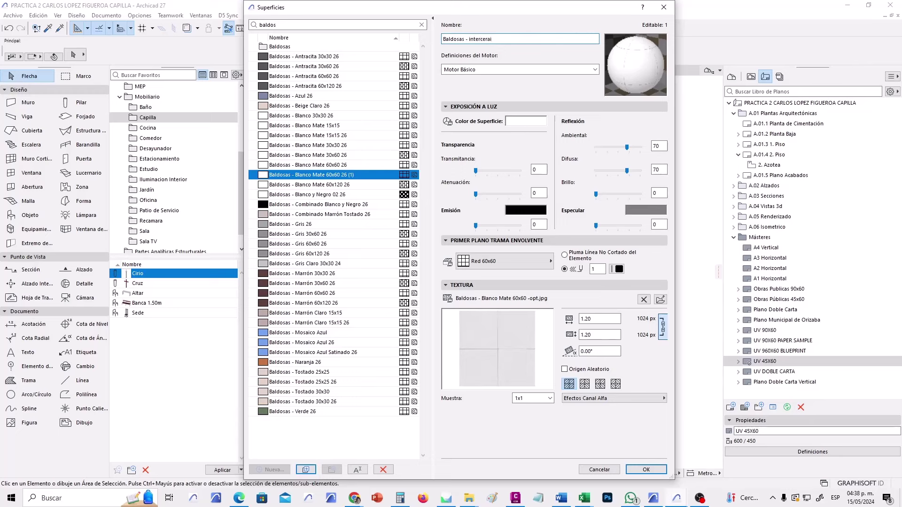
key(Tab)
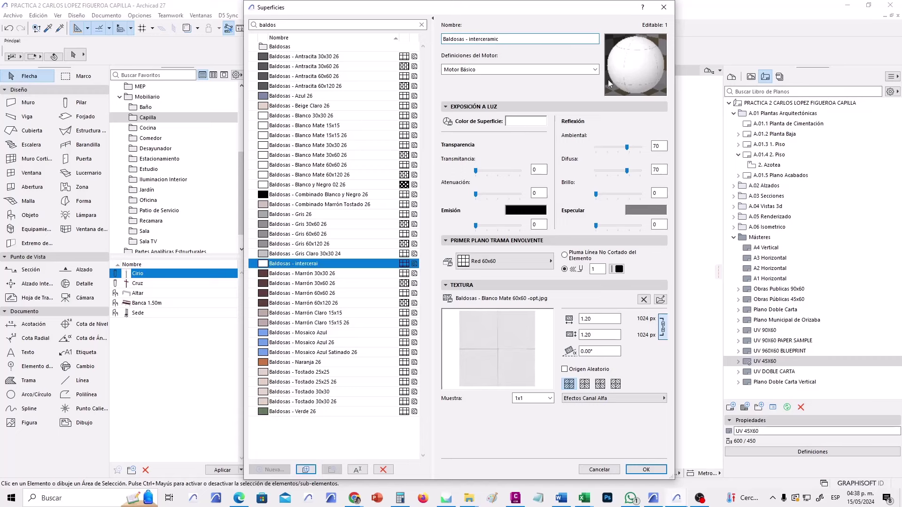
key(Tab)
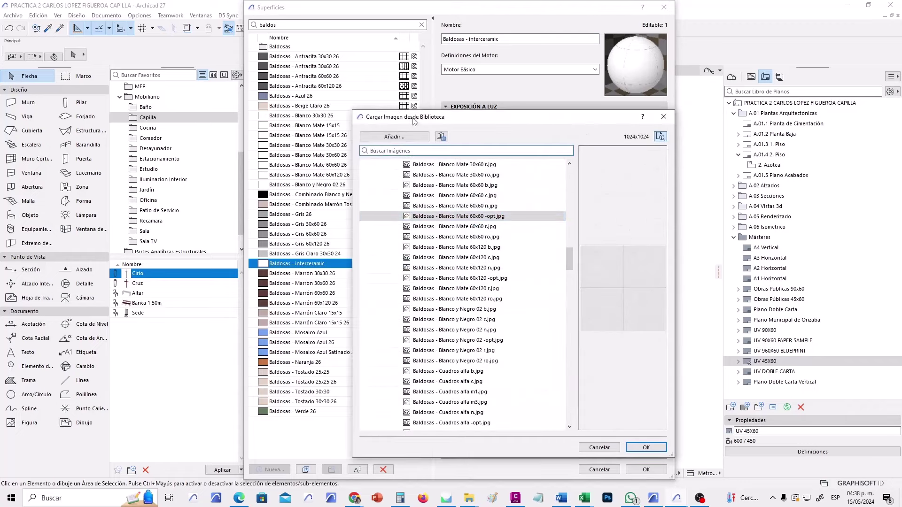
Start adding a new texture image, then bring Chrome's New Tab window forward.
click(396, 137)
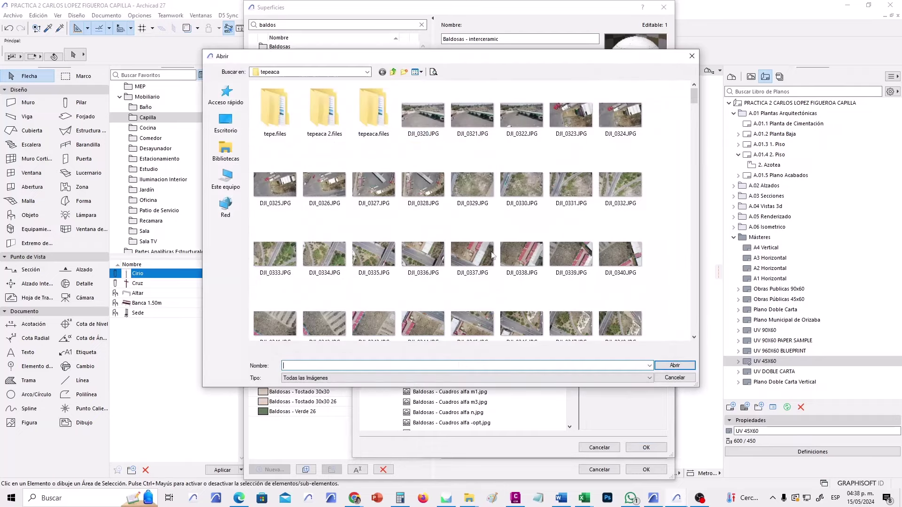
click(354, 498)
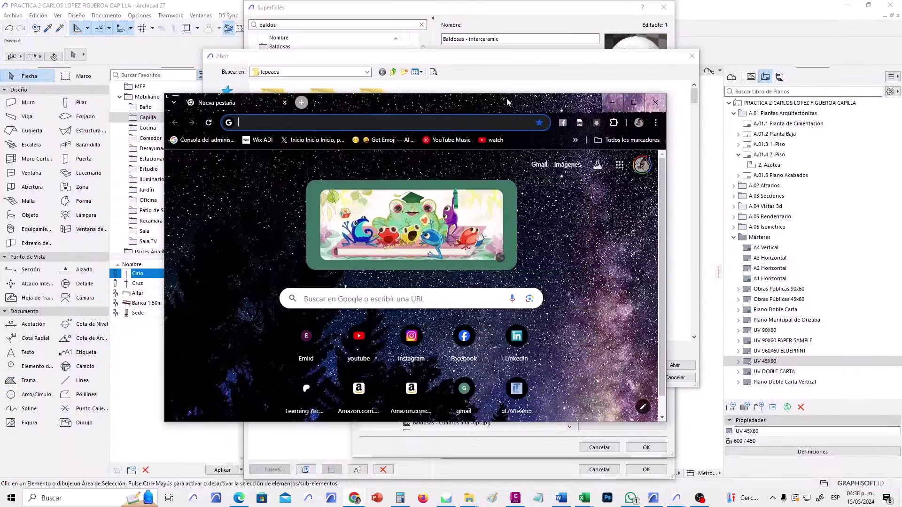
click(467, 93)
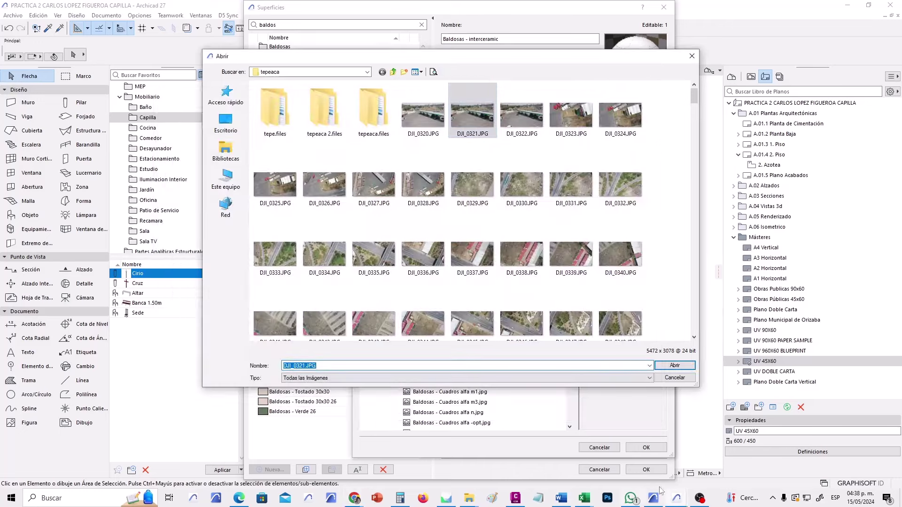
mouse_move(355, 501)
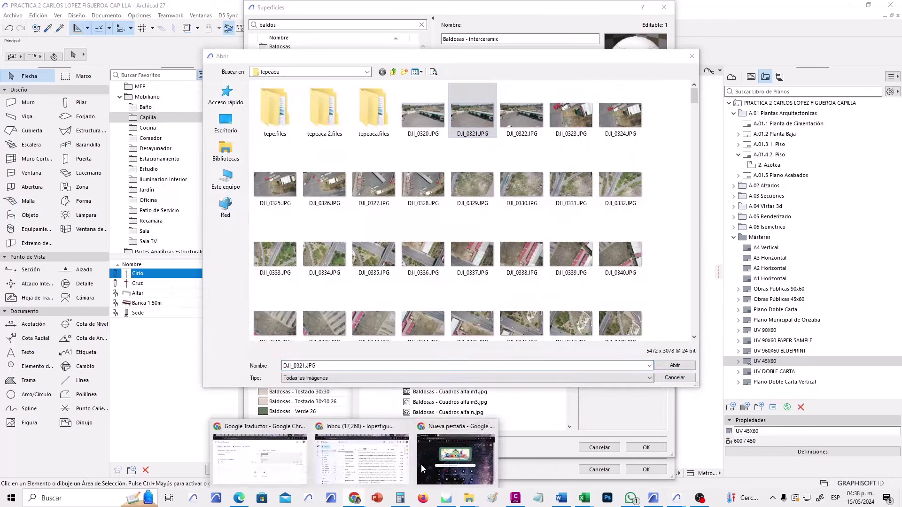
click(421, 464)
Search Google for 'interceramic' in a maximized Chrome and open the official Interceramic site.
click(310, 119)
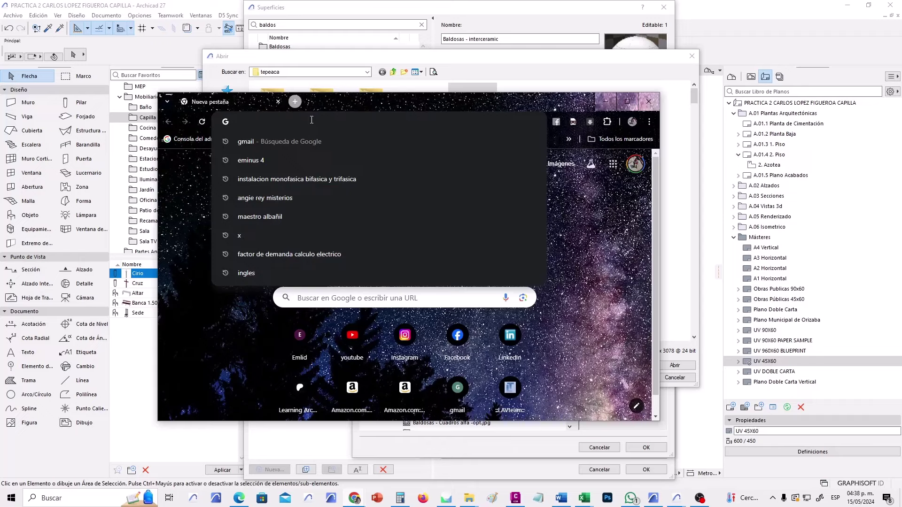
text(interceramic)
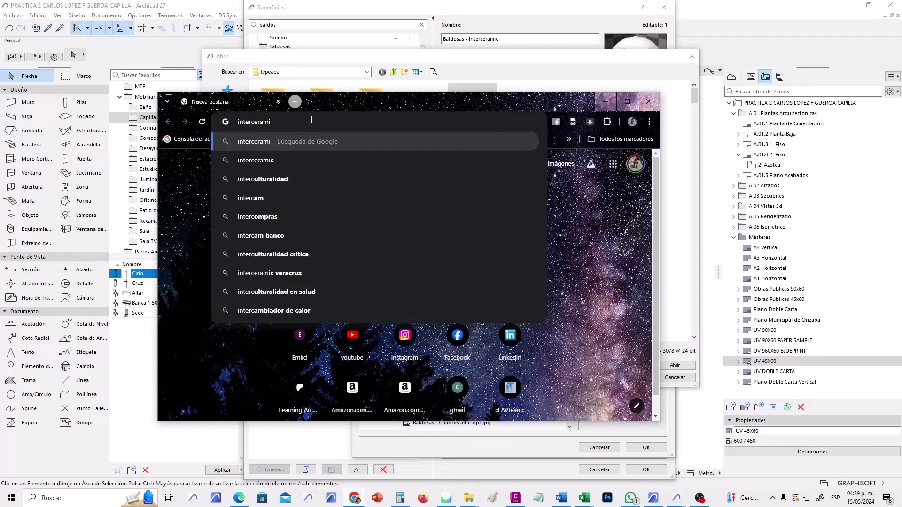
key(Return)
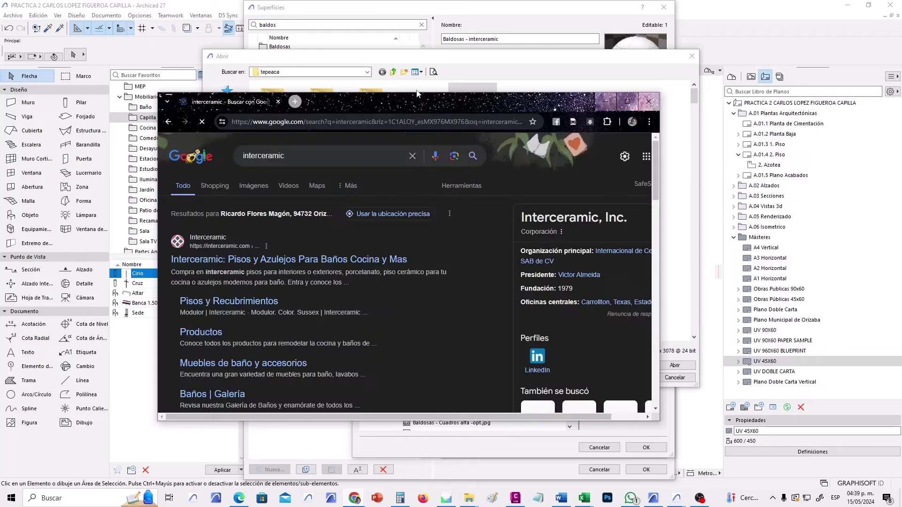
click(627, 101)
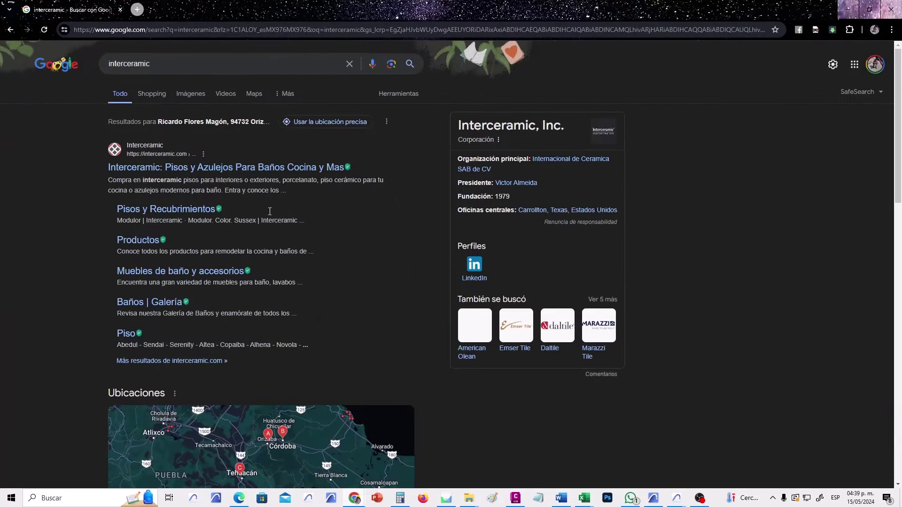
click(262, 169)
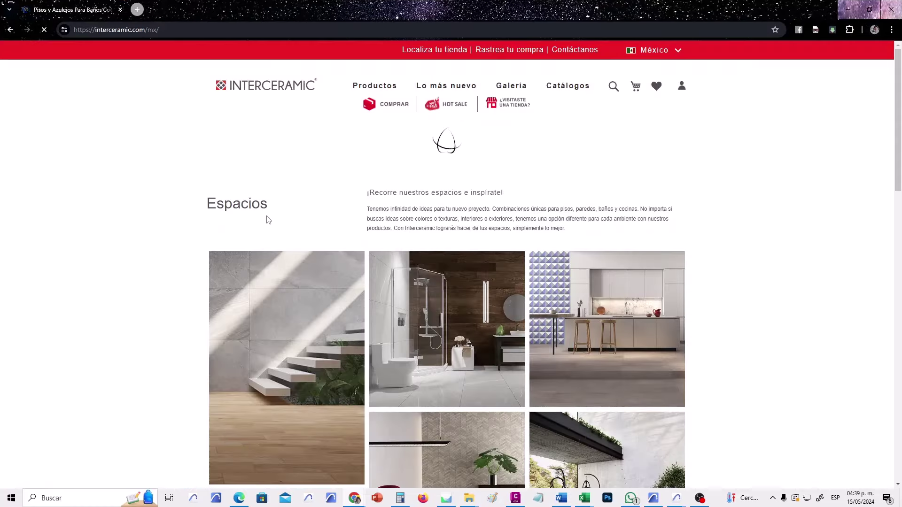
Browse the Kitchens gallery, preview Brixton Clay Brown 60x120 in a room, and open its product page.
scroll(345, 280, down, 2)
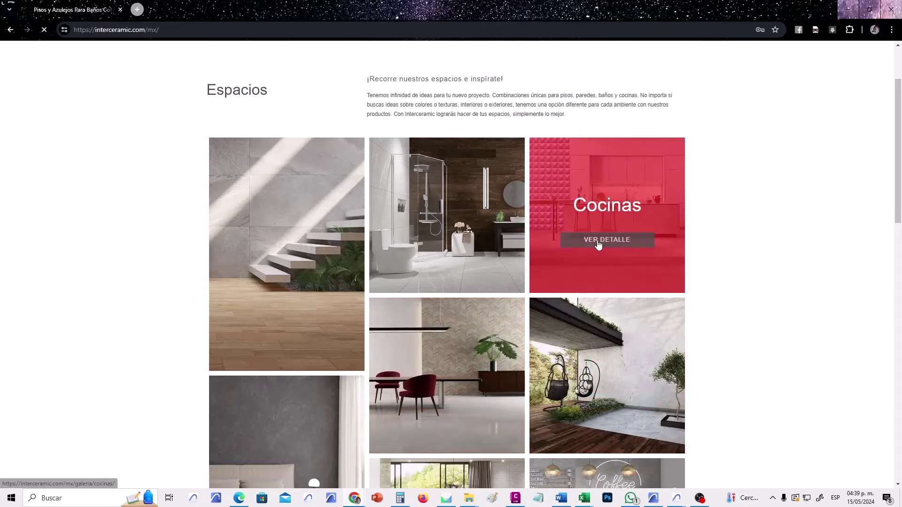
click(599, 242)
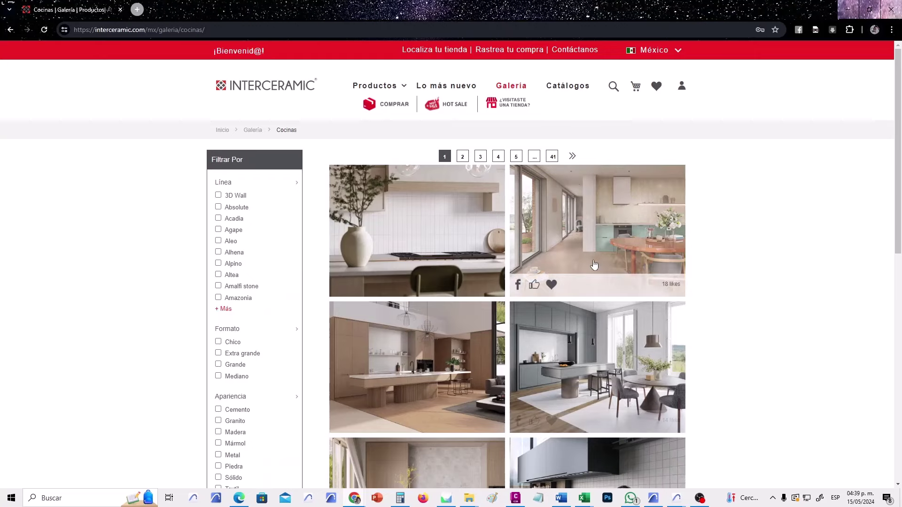
click(594, 264)
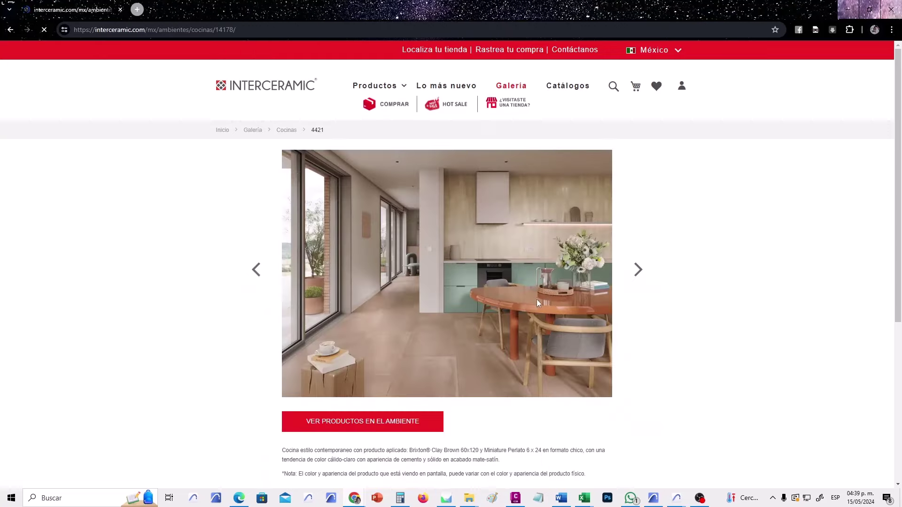
scroll(469, 368, down, 2)
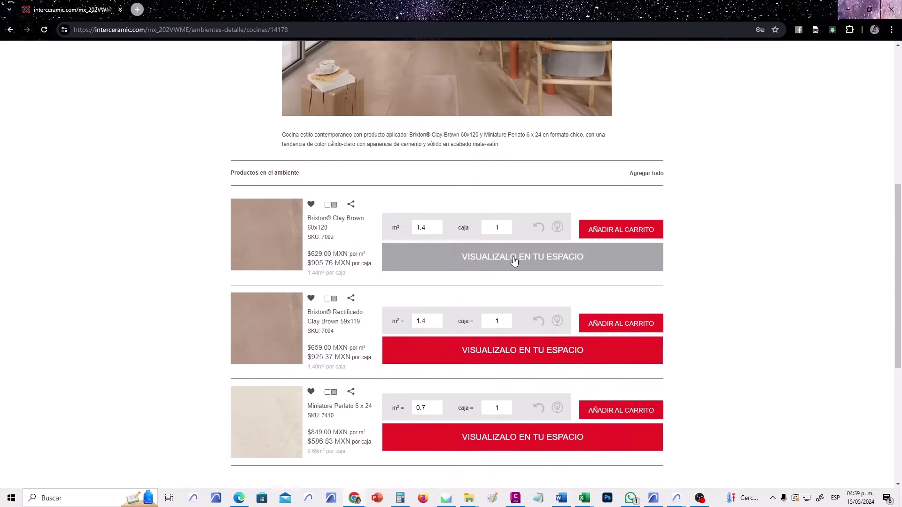
click(514, 259)
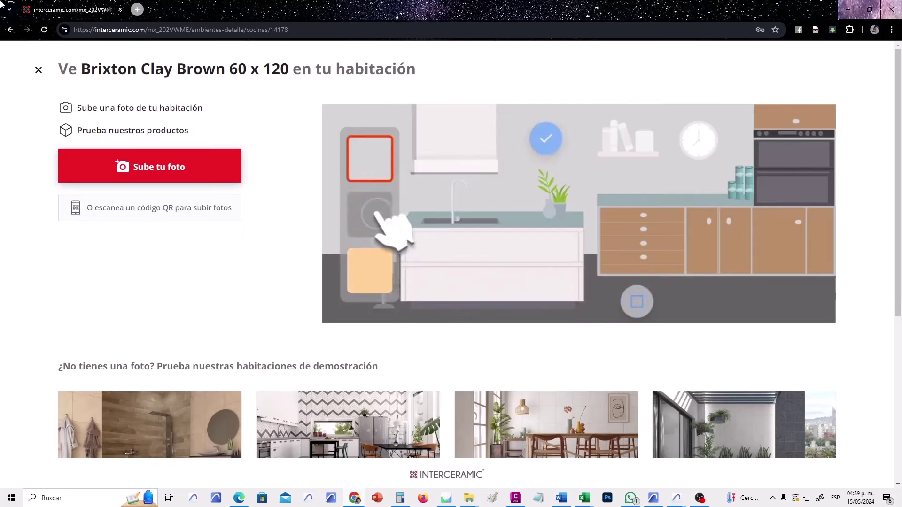
click(39, 69)
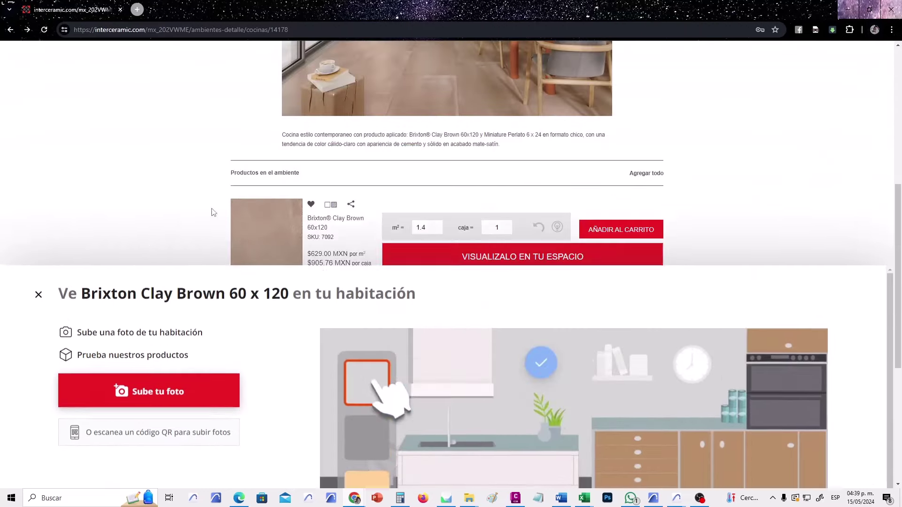
scroll(212, 248, down, 2)
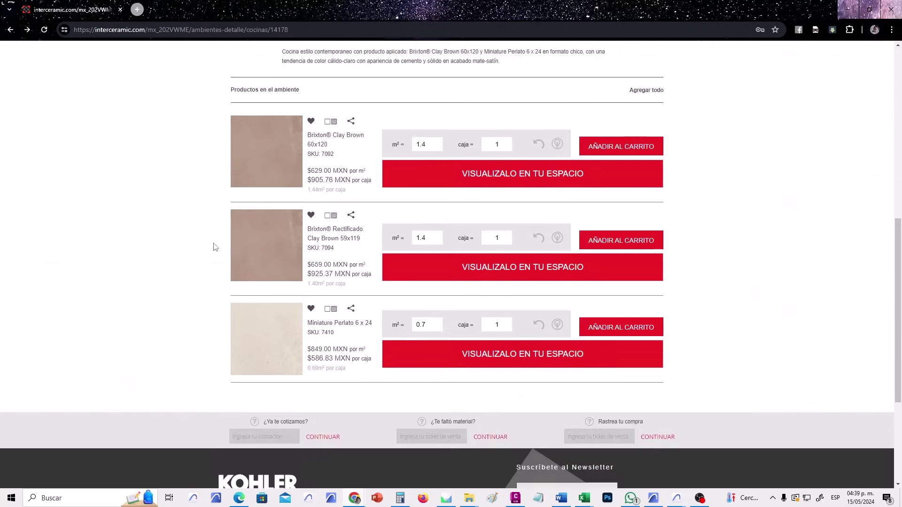
scroll(228, 242, up, 7)
scroll(393, 224, up, 2)
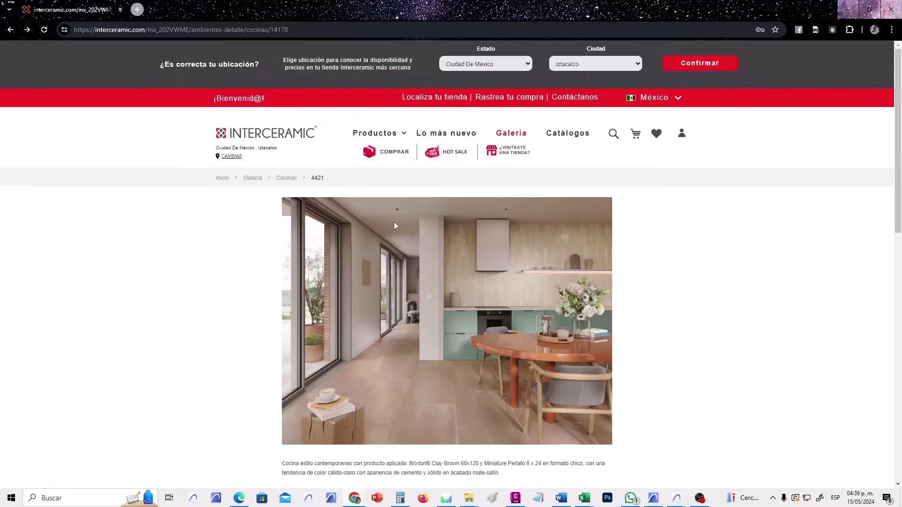
scroll(396, 223, down, 4)
scroll(262, 381, down, 2)
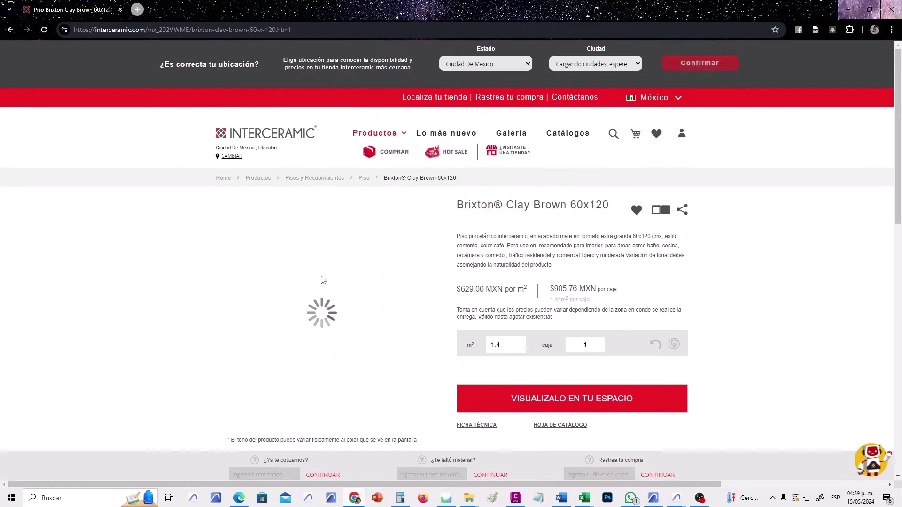
Open the Brixton Clay Brown tiled-floor image in its own tab.
scroll(175, 338, down, 1)
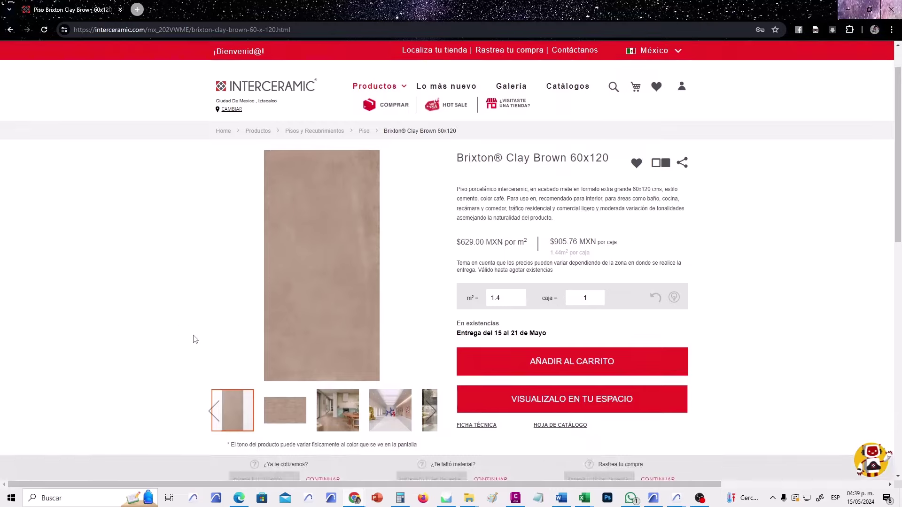
click(288, 421)
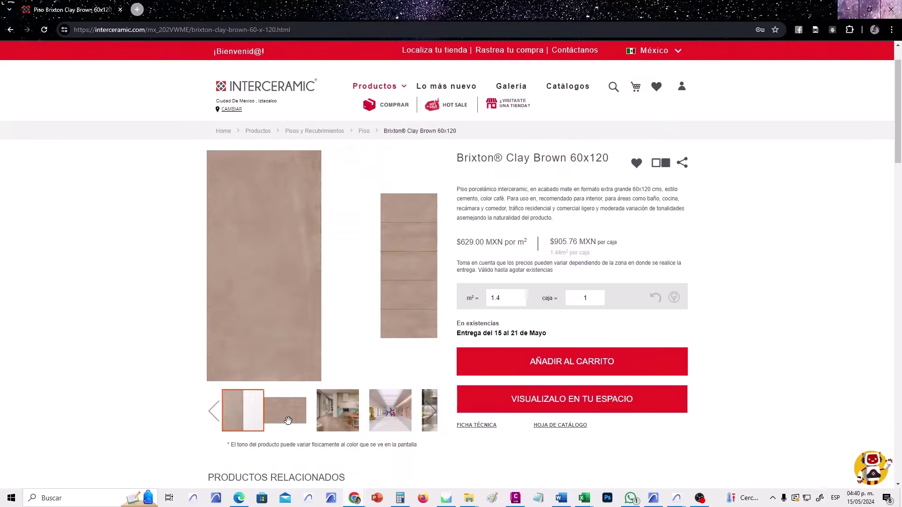
mouse_move(300, 313)
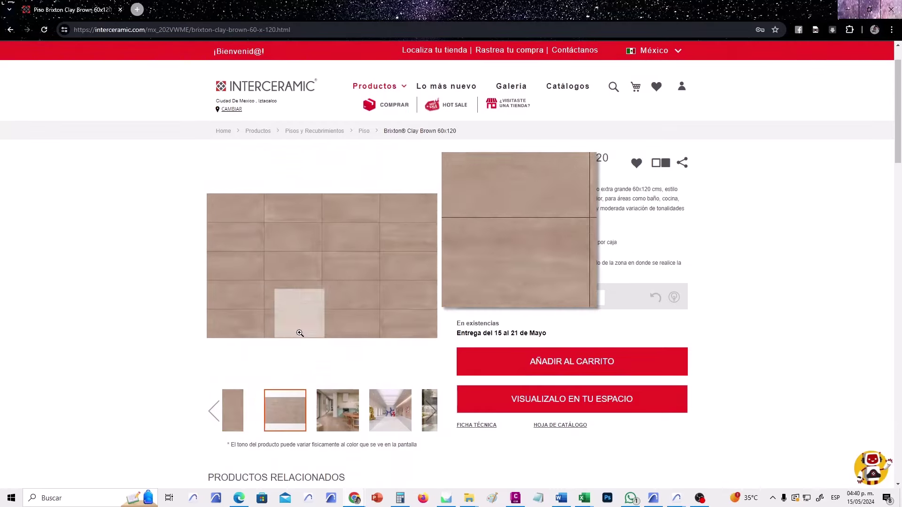
right_click(318, 268)
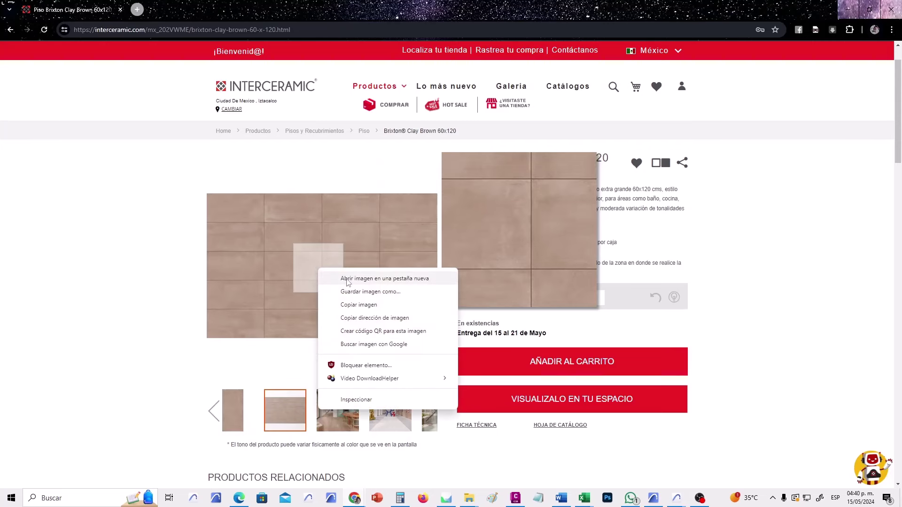
click(349, 278)
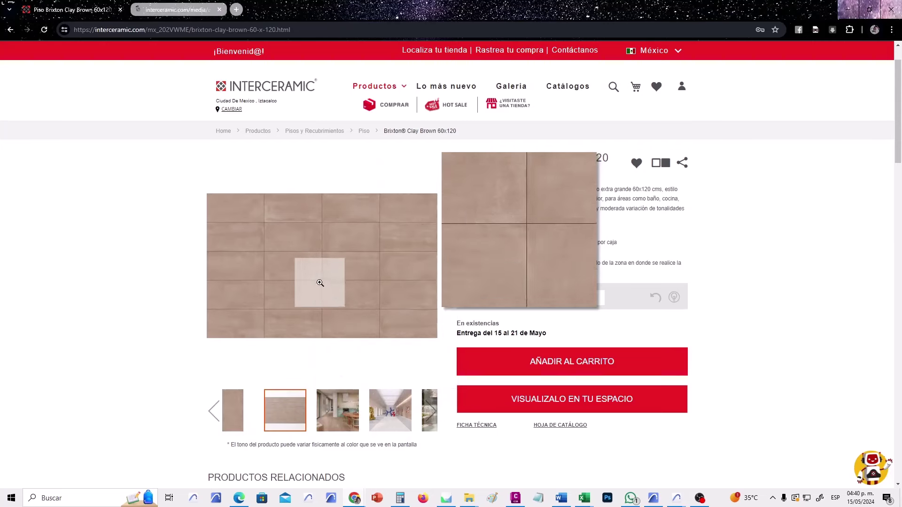
click(193, 5)
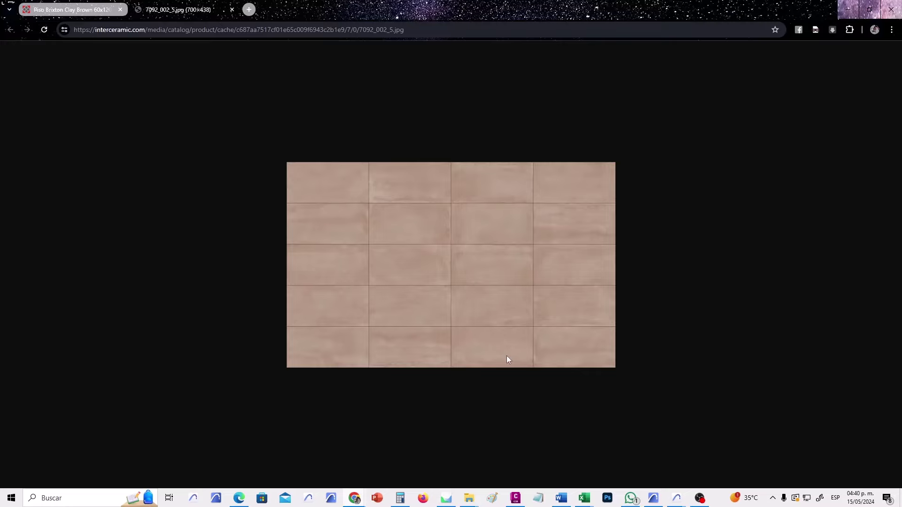
Save the tile image to Downloads as 7092_002_5.jpg.
right_click(438, 242)
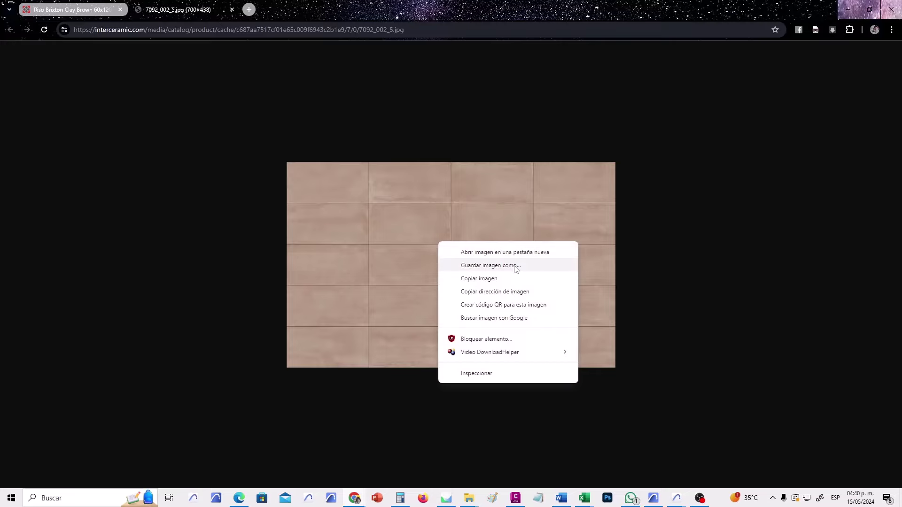
click(514, 266)
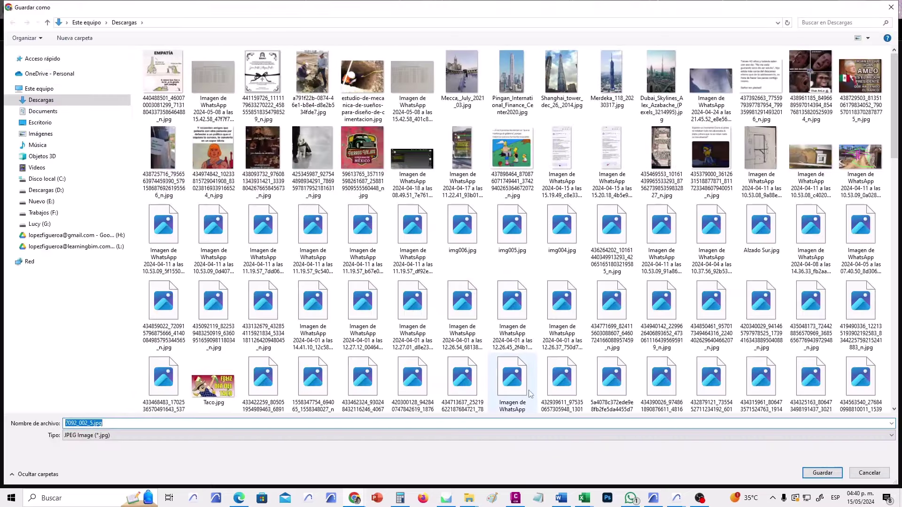
click(823, 472)
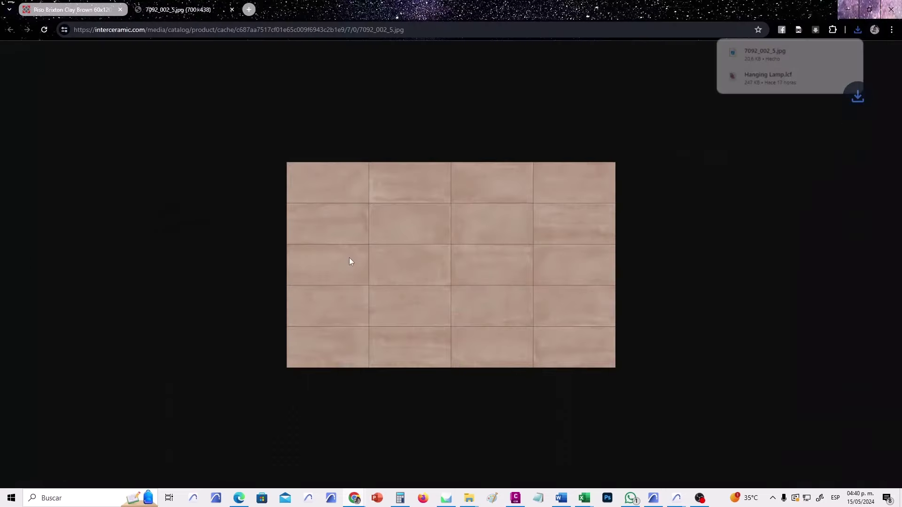
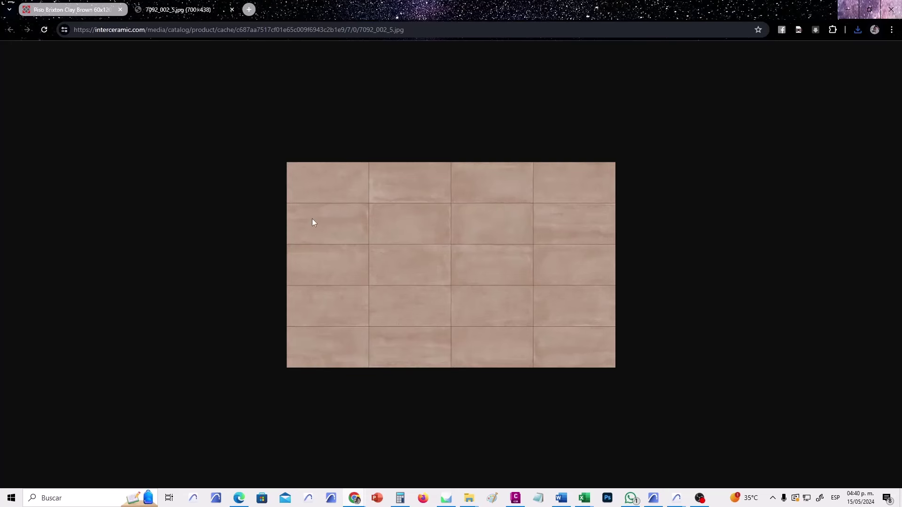
Load 7092_002_5.jpg from Descargas as the Baldosas - interceramic surface texture.
click(841, 10)
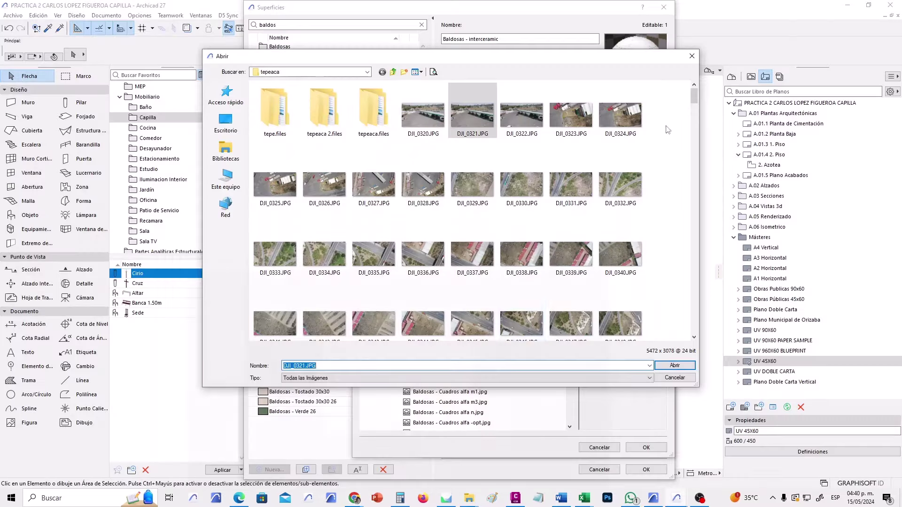
click(353, 74)
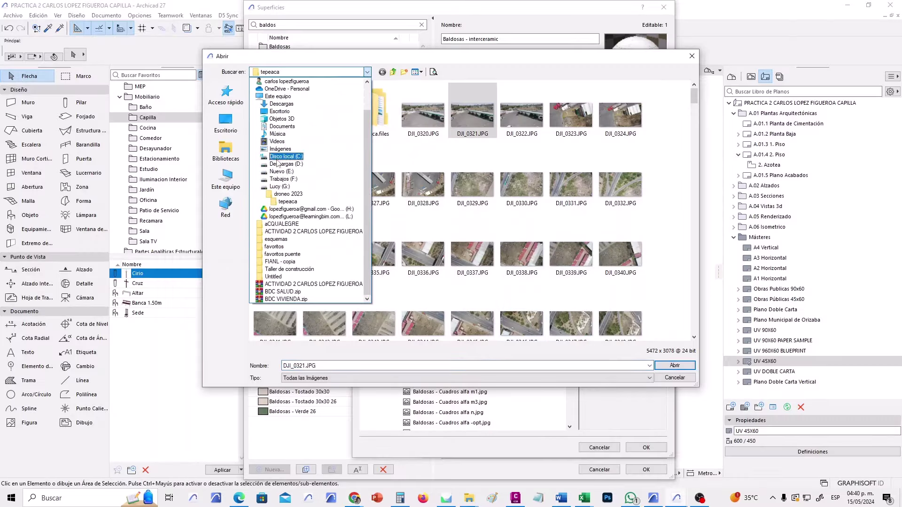
click(280, 106)
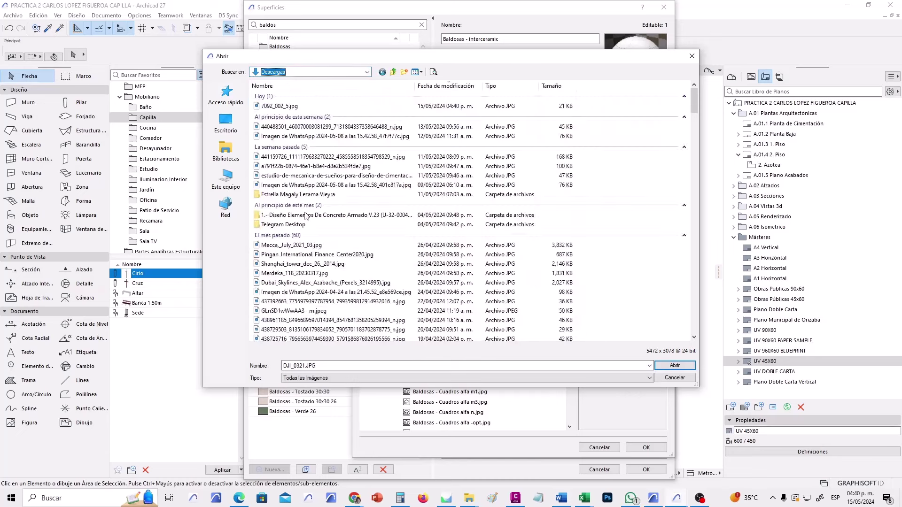
click(280, 105)
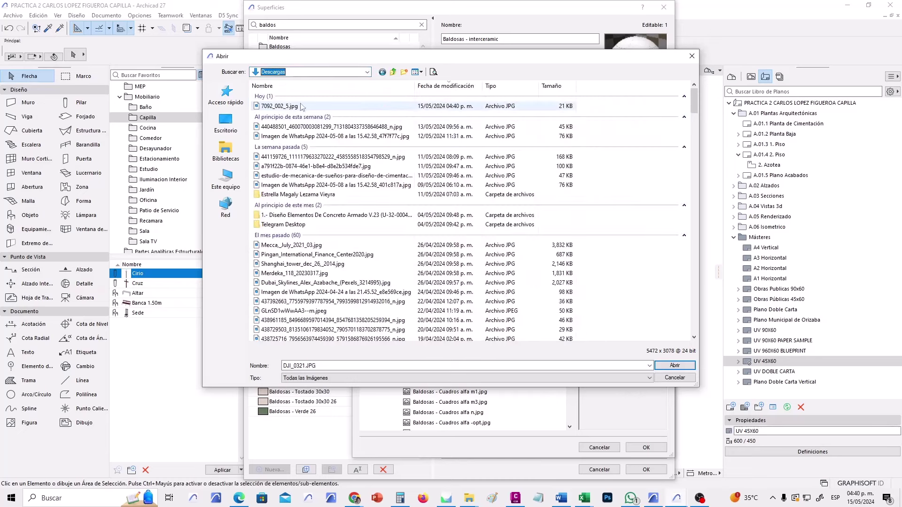
click(675, 366)
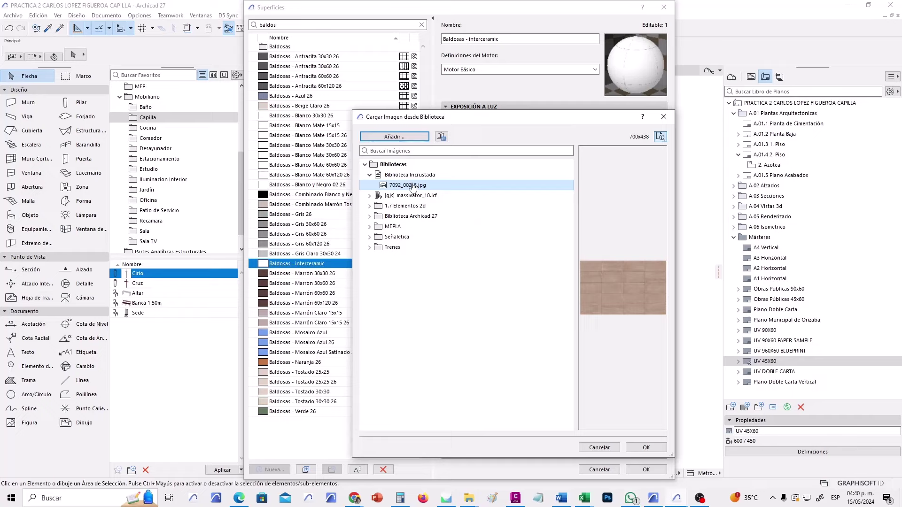
click(645, 447)
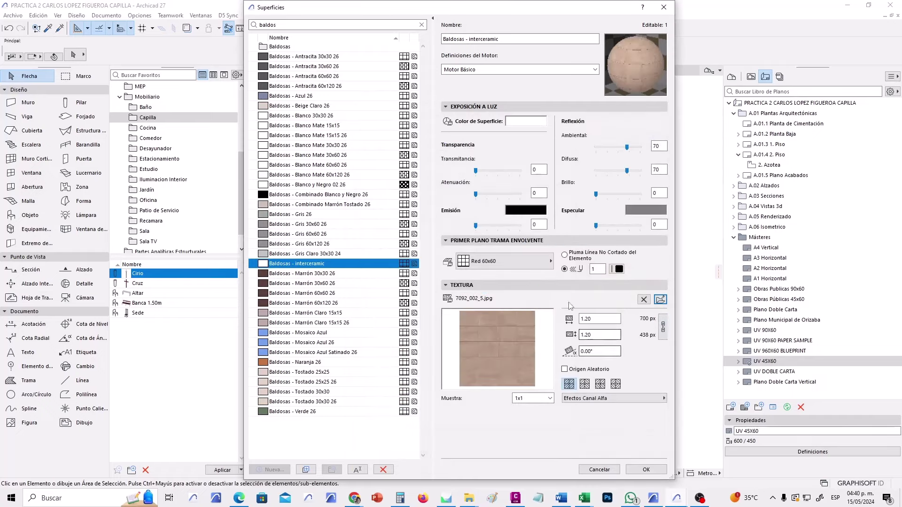
Give the surface the Red 60x120 cover fill and a 4.80 by 3.00 texture size.
click(508, 261)
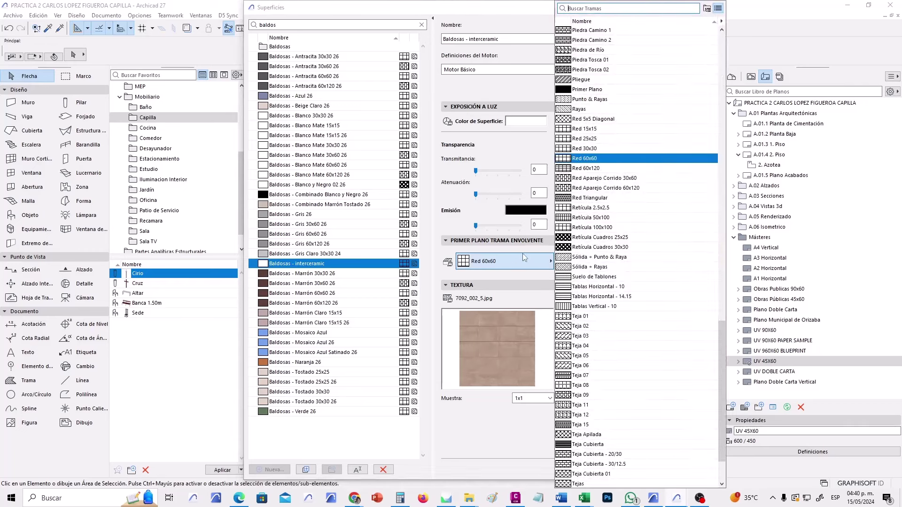
click(587, 168)
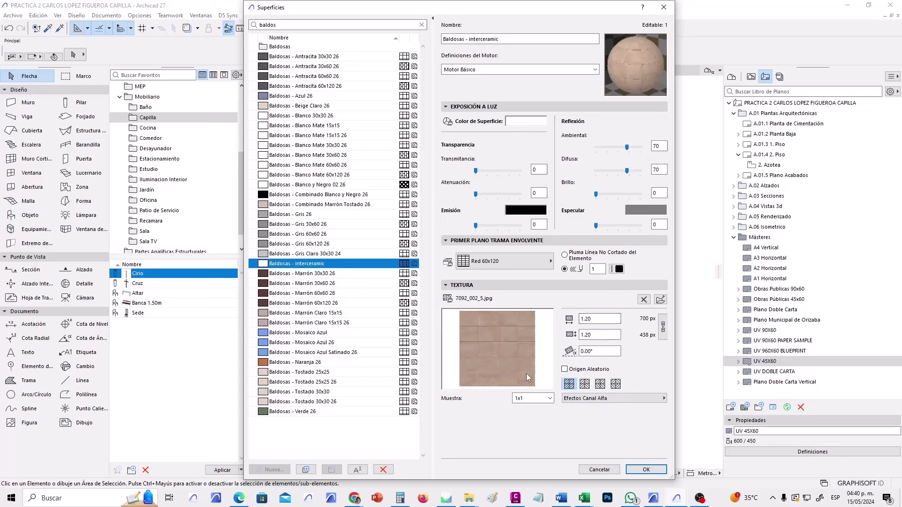
click(603, 320)
drag(603, 319, 545, 319)
text(4.8)
click(595, 335)
drag(596, 335, 546, 340)
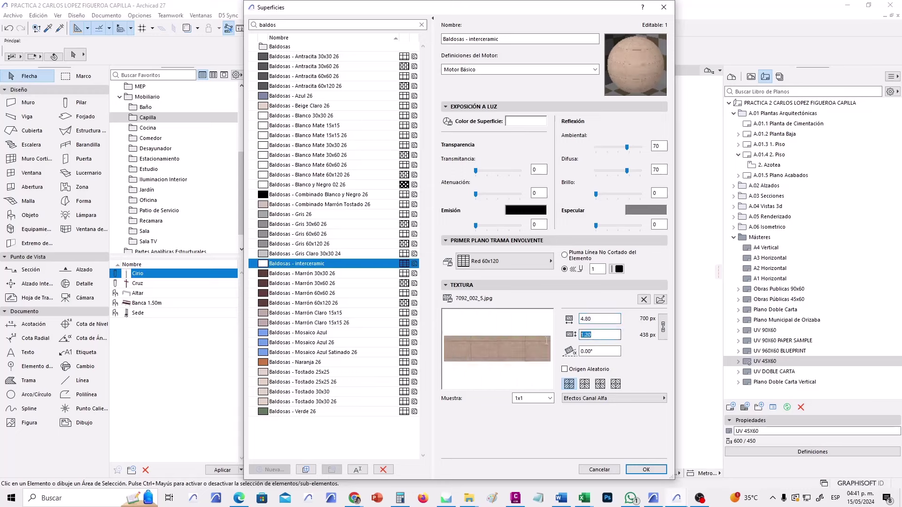
text(3)
click(606, 319)
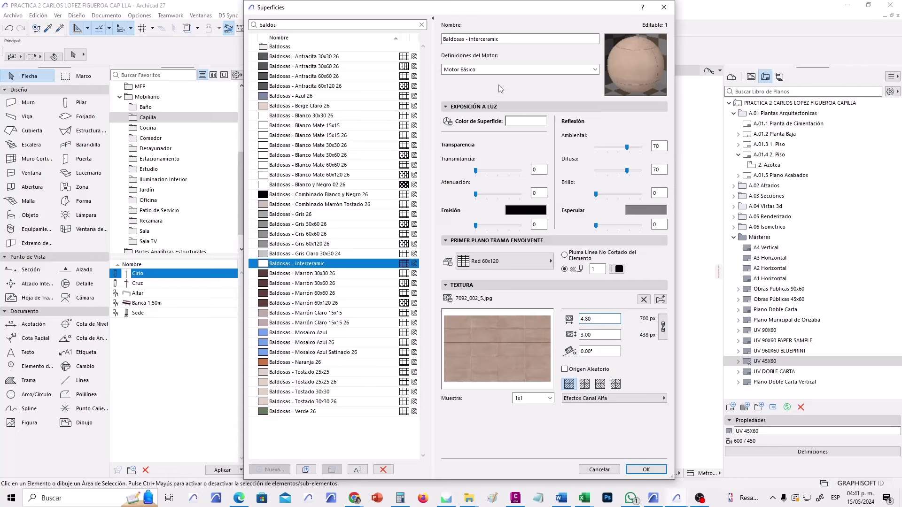
click(500, 70)
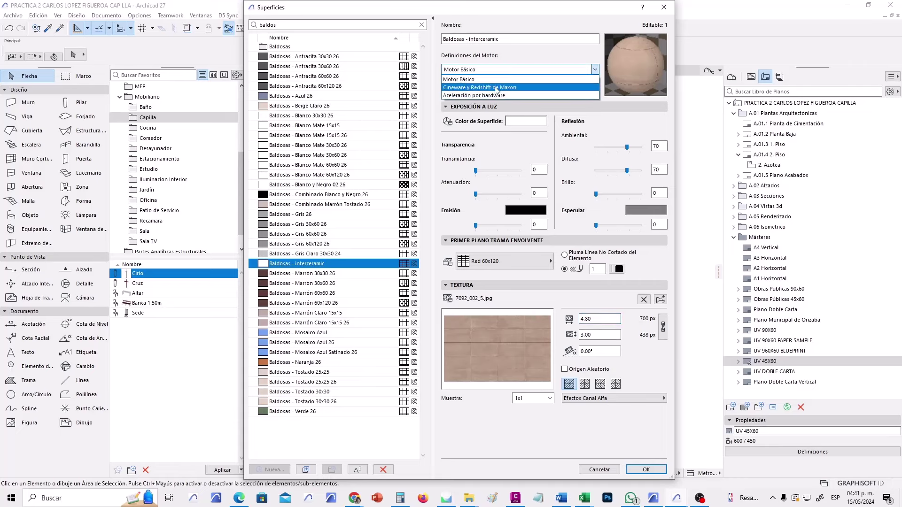
Update the Cineware definitions from the basic settings, return to Motor Básico, and accept the surface.
click(497, 88)
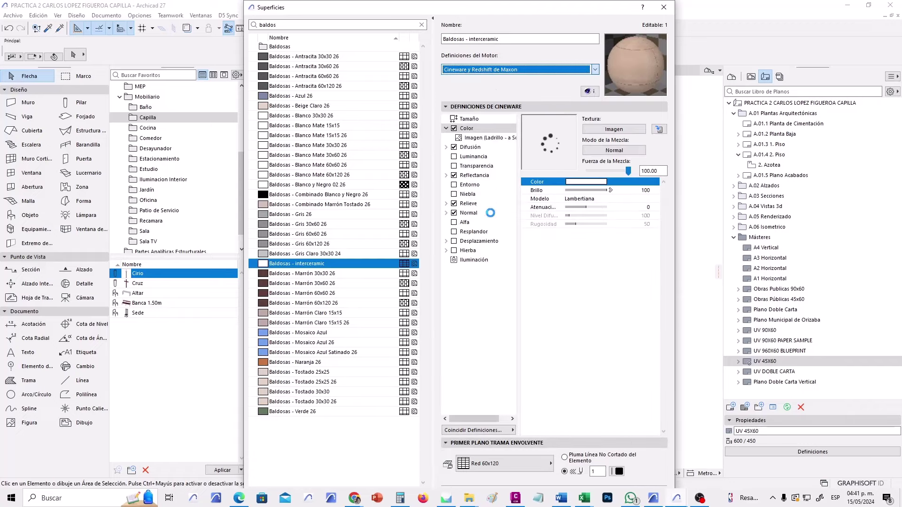
click(502, 431)
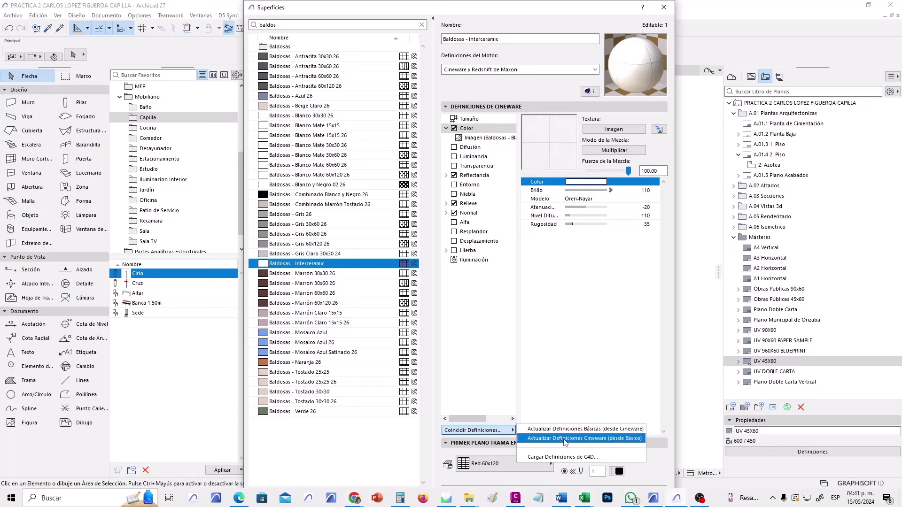
click(564, 441)
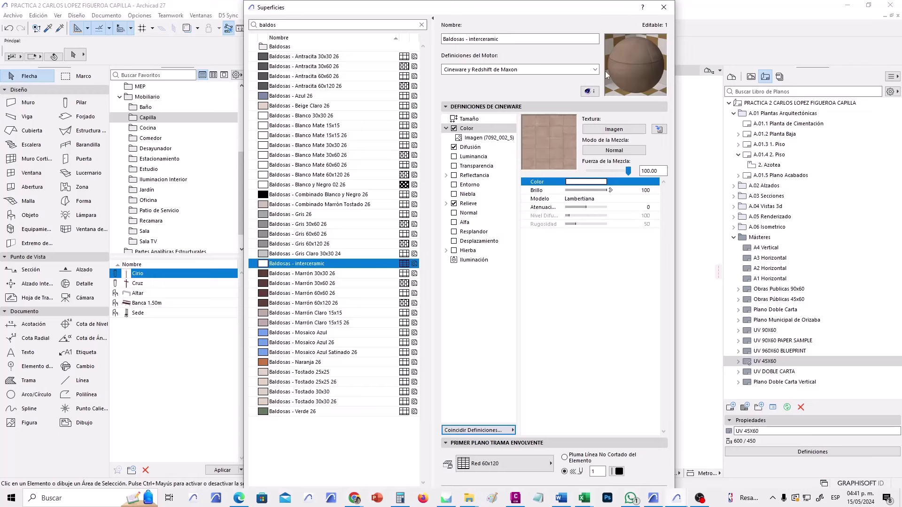
click(523, 72)
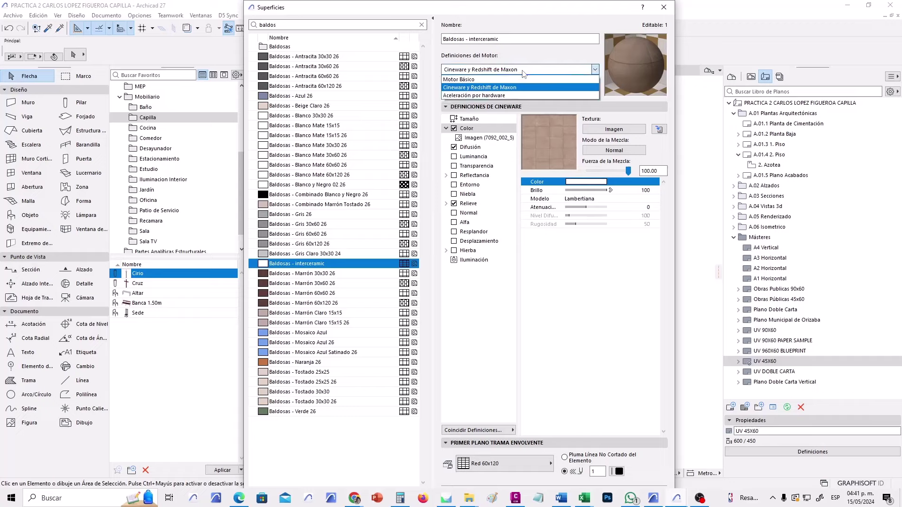
click(499, 80)
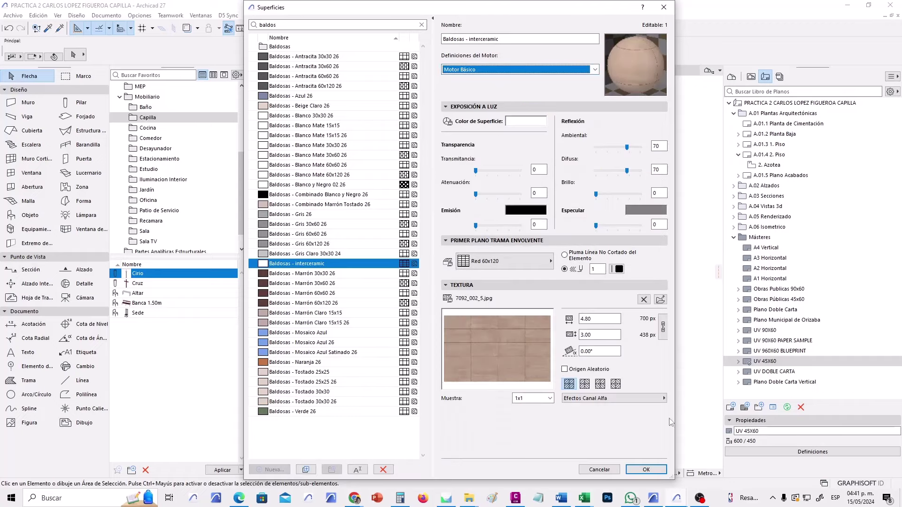
click(648, 471)
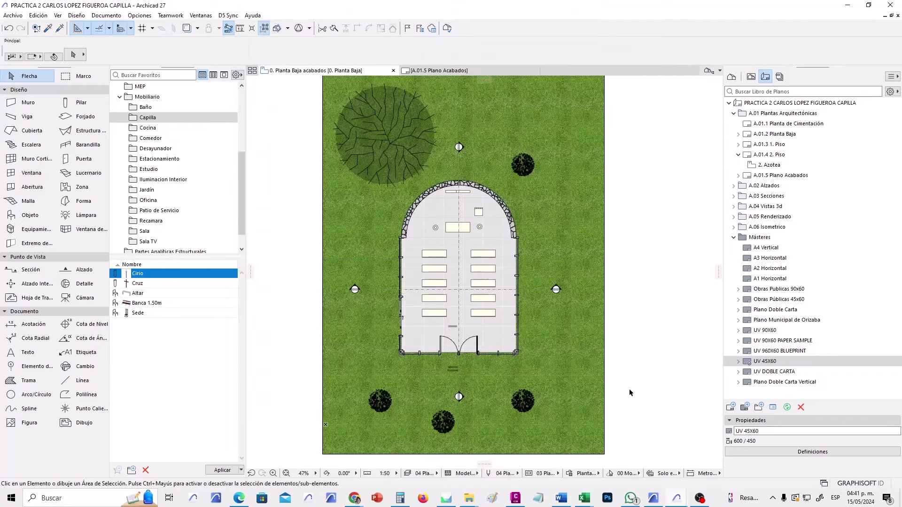
Draw a rectangular Forjado slab on the lawn east of the chapel.
middle_drag(630, 393, 616, 379)
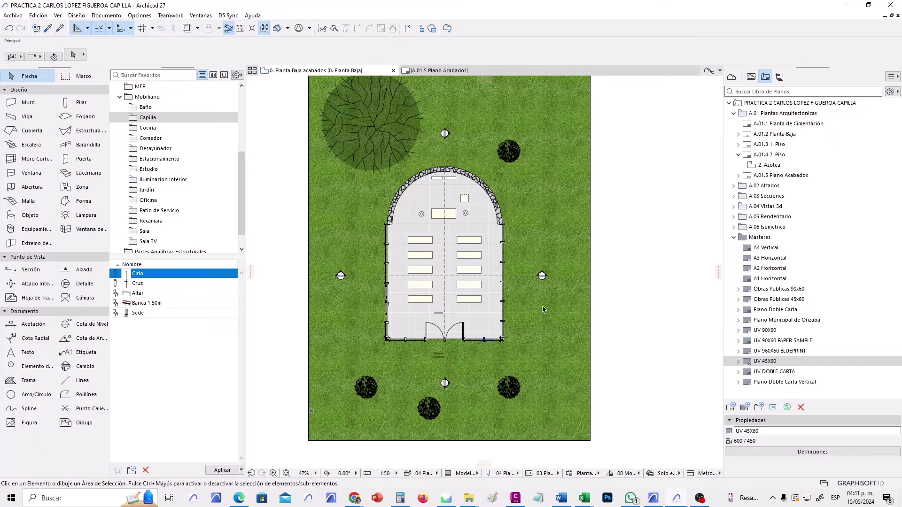
scroll(543, 309, down, 1)
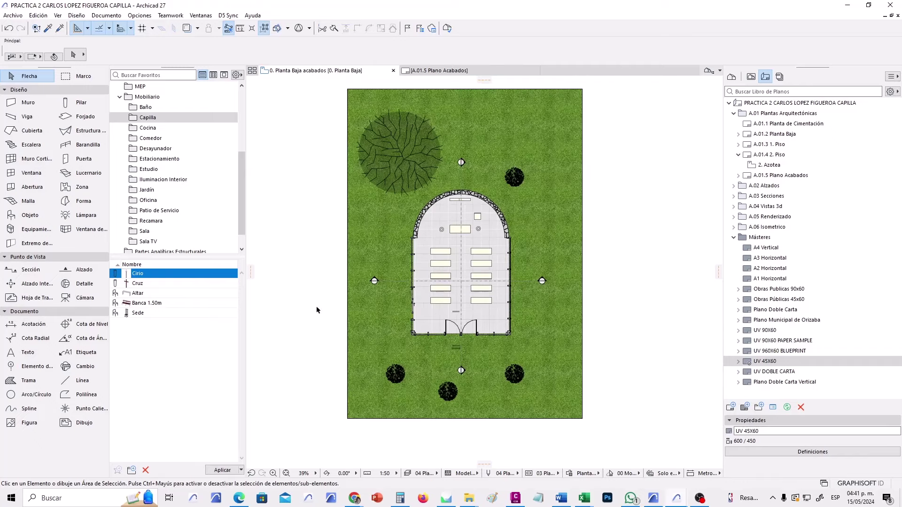
click(77, 120)
click(528, 195)
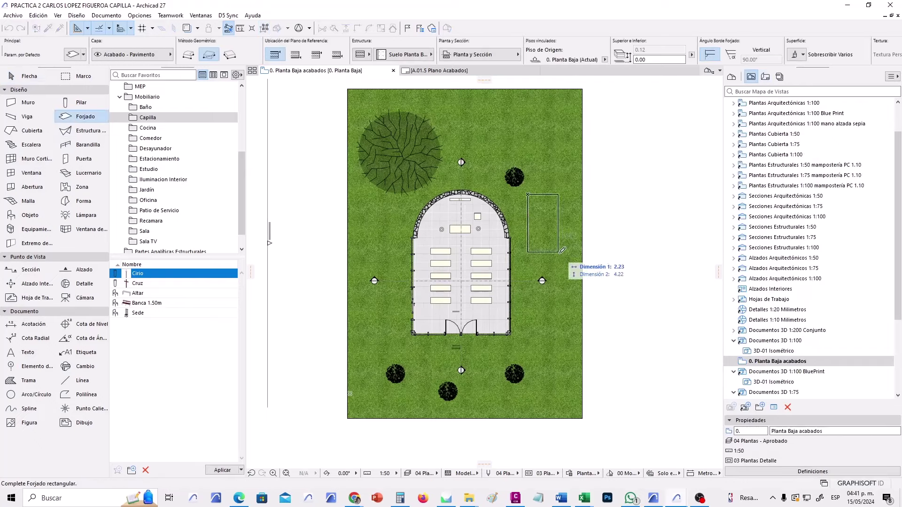
click(570, 262)
Select the new slab and bring up its surface override settings.
scroll(561, 206, up, 4)
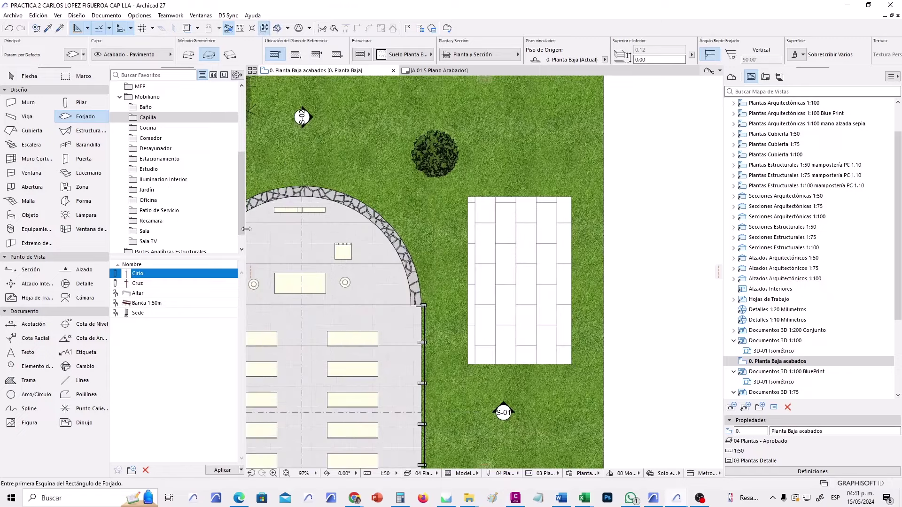
click(32, 77)
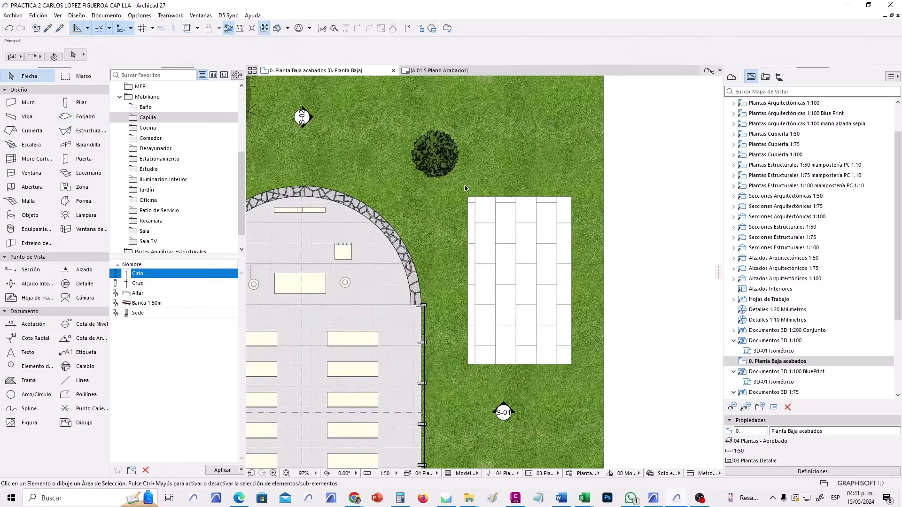
click(469, 199)
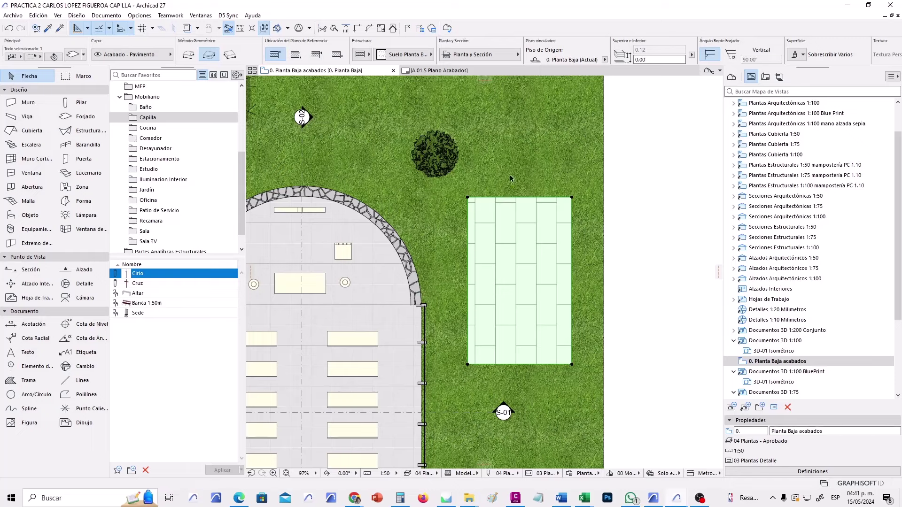
click(795, 55)
key(ctrl+t)
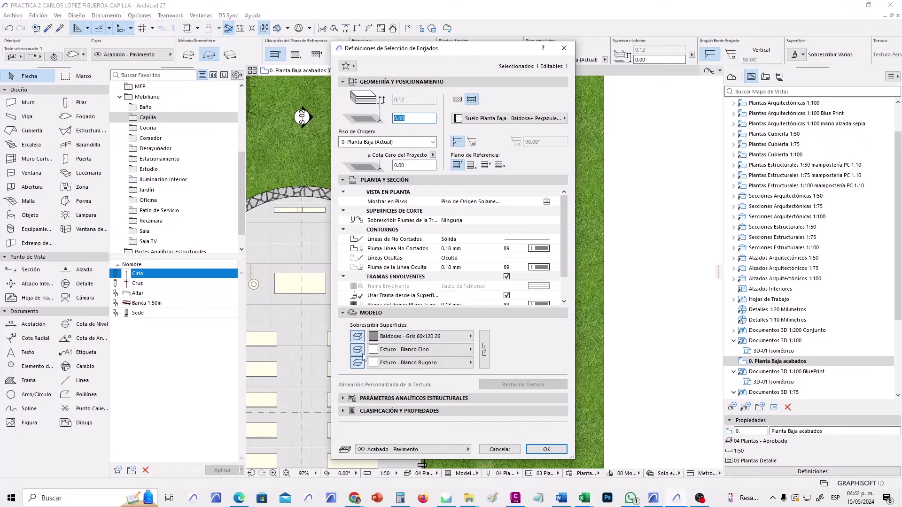
click(408, 337)
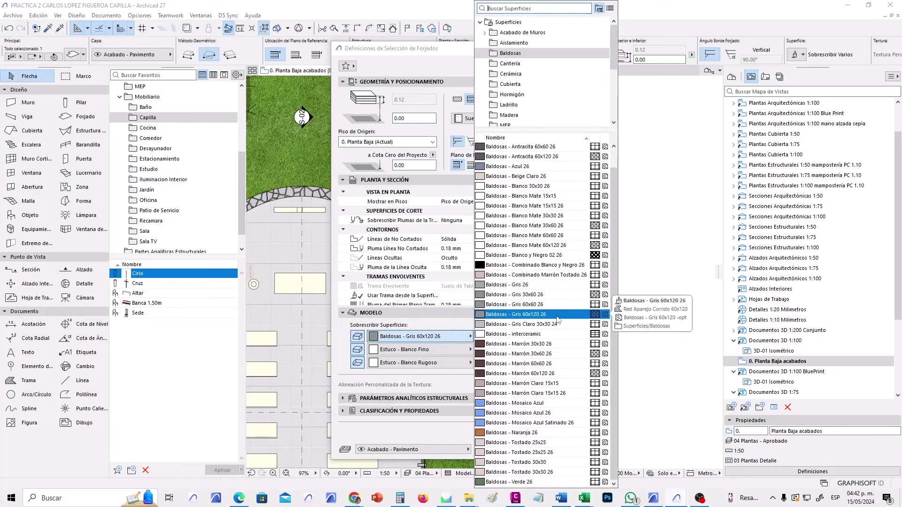
click(533, 334)
click(546, 449)
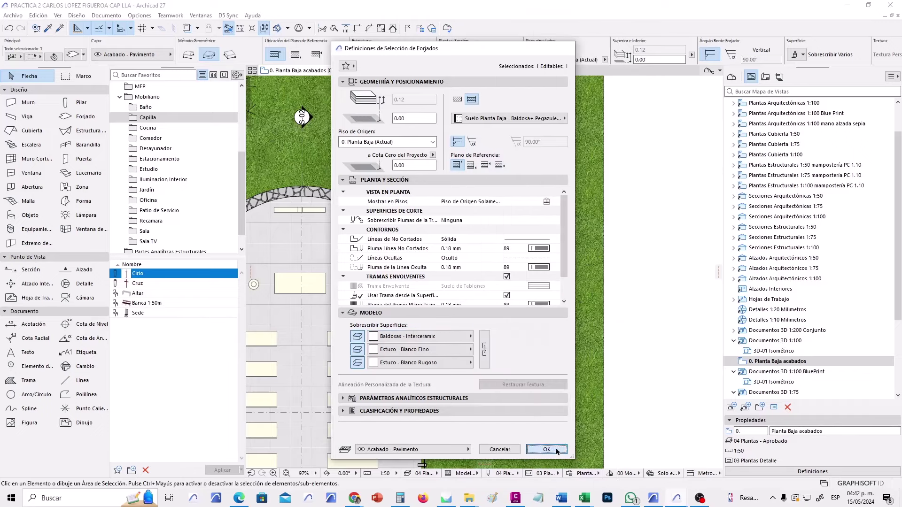
click(641, 287)
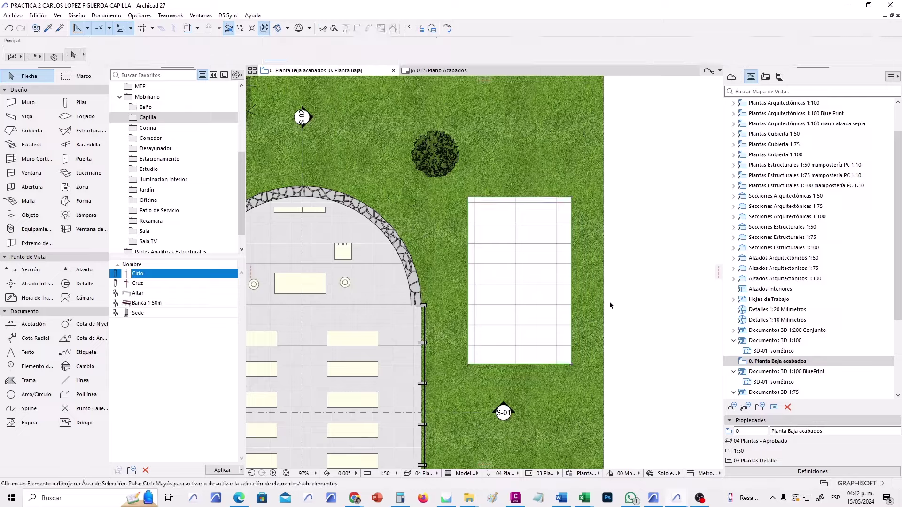
scroll(541, 249, up, 6)
scroll(516, 232, down, 6)
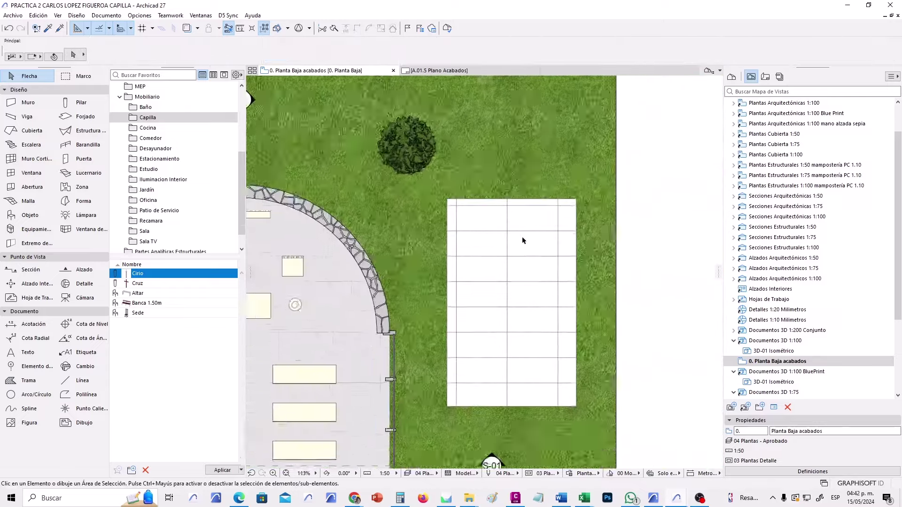
click(505, 239)
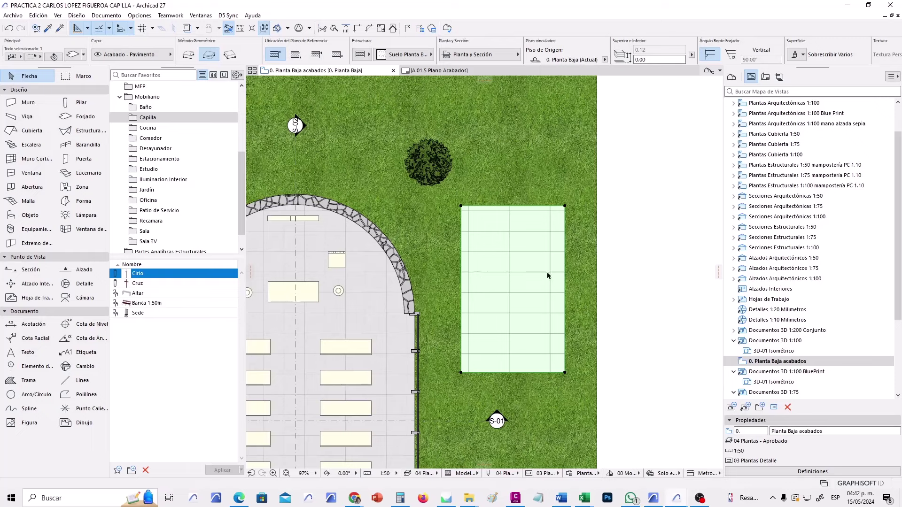
Create a new image fill named 'Interceramic 60x120 cafe' in the fill attributes.
click(613, 271)
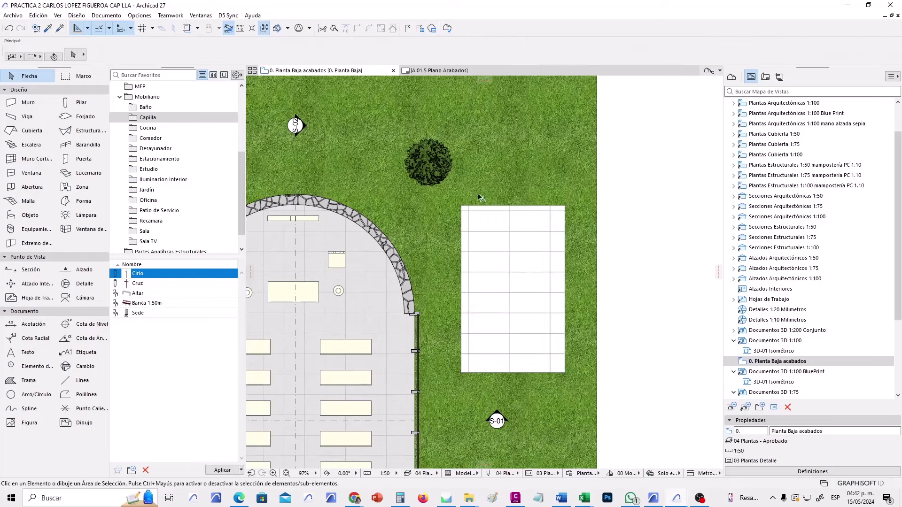
click(141, 17)
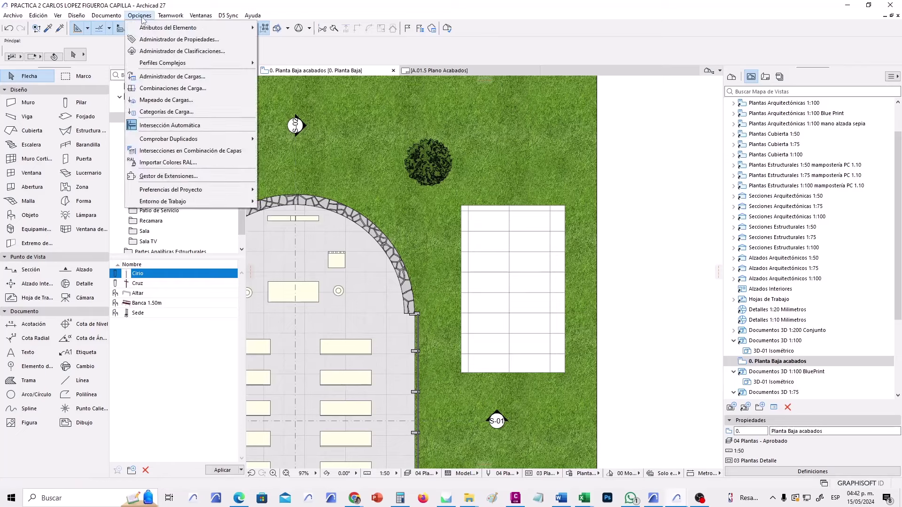
mouse_move(143, 28)
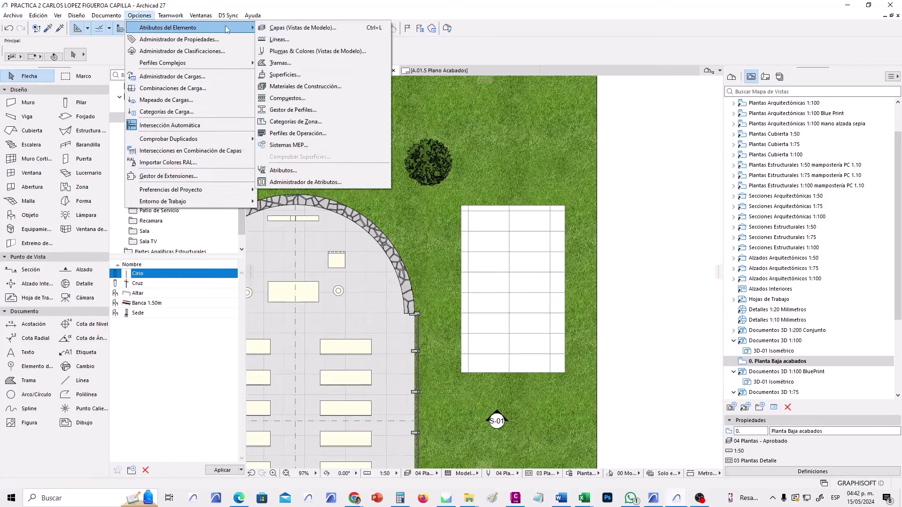
click(294, 62)
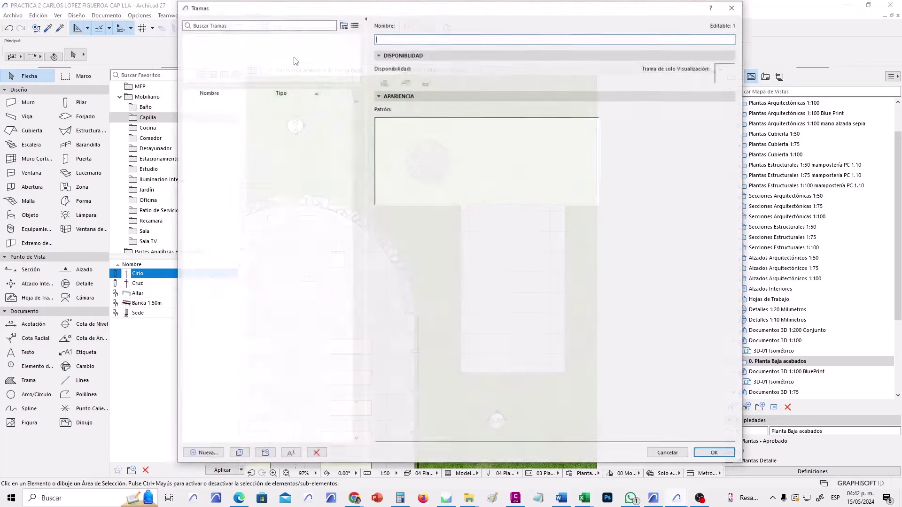
click(203, 454)
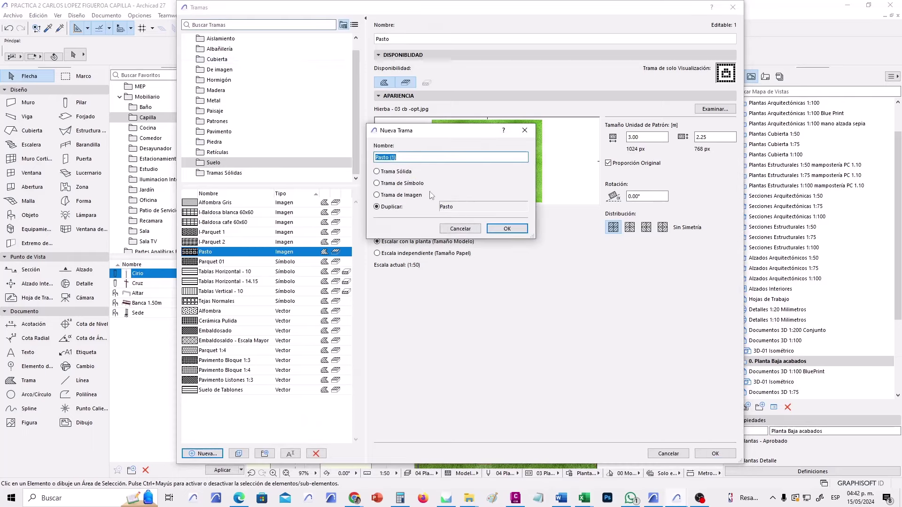
click(417, 195)
text(Interceramic 60x120 cafe)
click(506, 228)
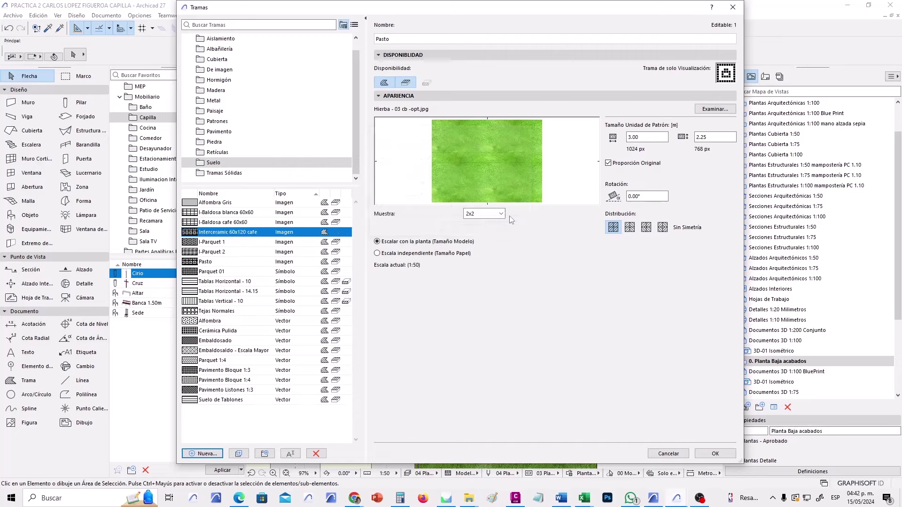
Load the brown 7092_002_5.jpg tile image, size it 4.80 × 3.00 m, and enable cover fill.
click(716, 109)
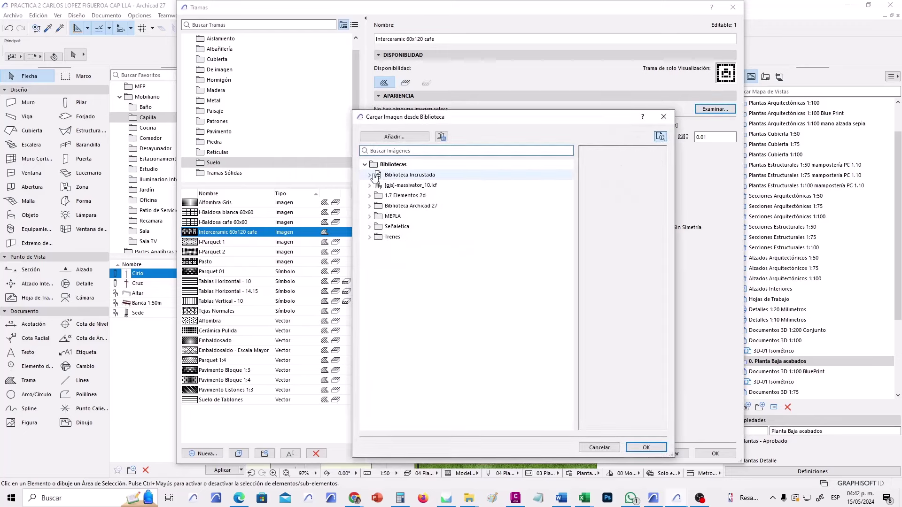
click(369, 174)
click(415, 186)
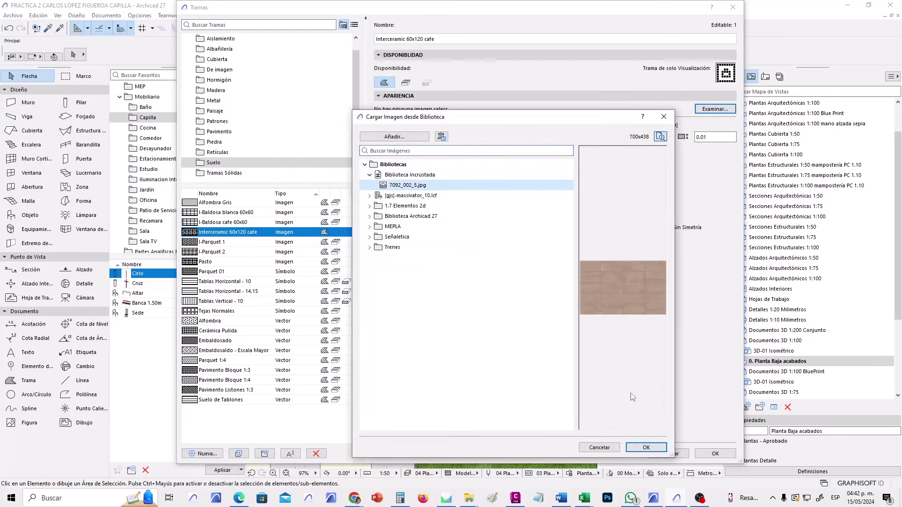
click(645, 448)
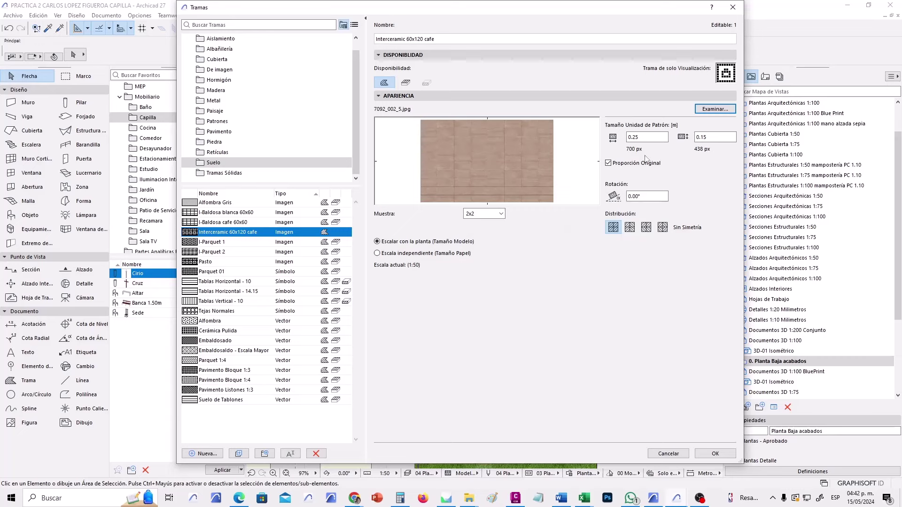
click(639, 138)
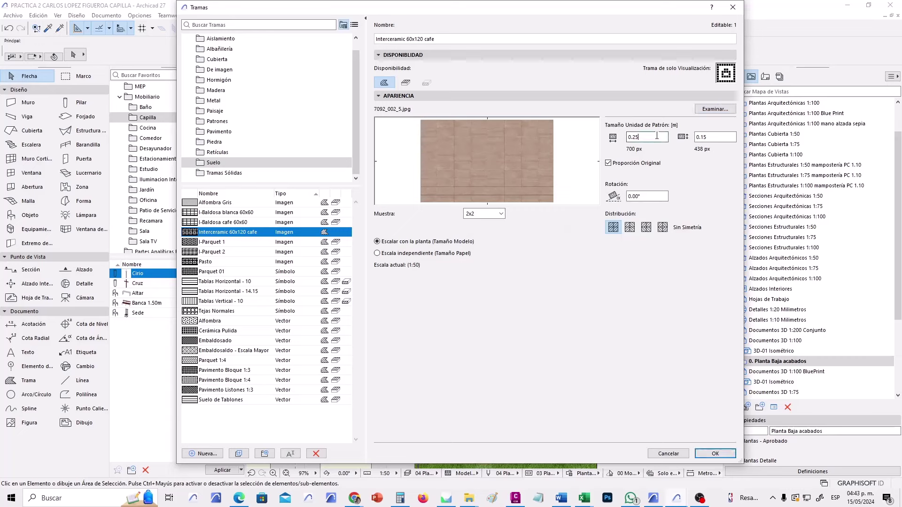
click(608, 163)
text(4.8)
key(Tab)
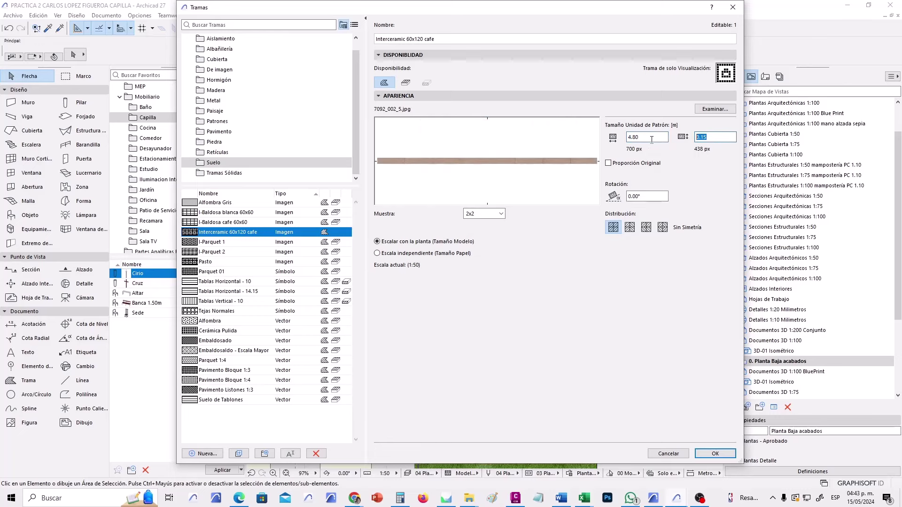
text(3)
key(Tab)
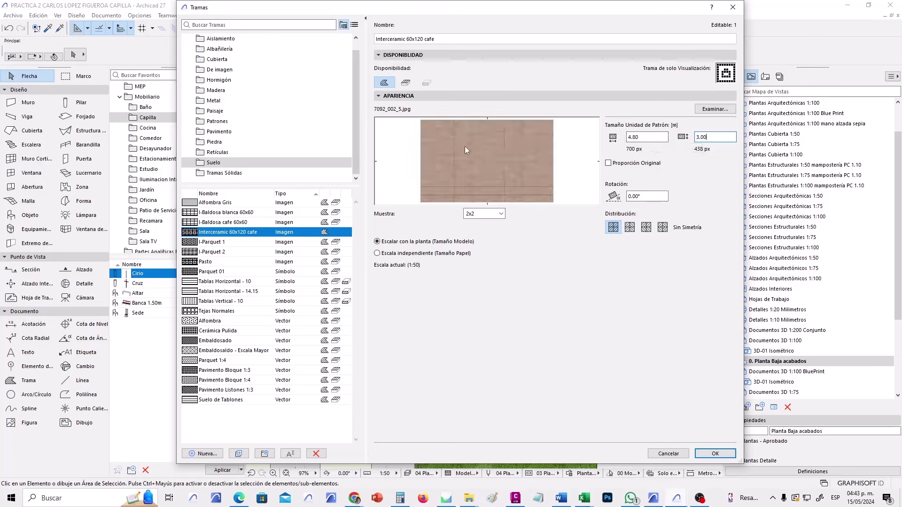
click(405, 84)
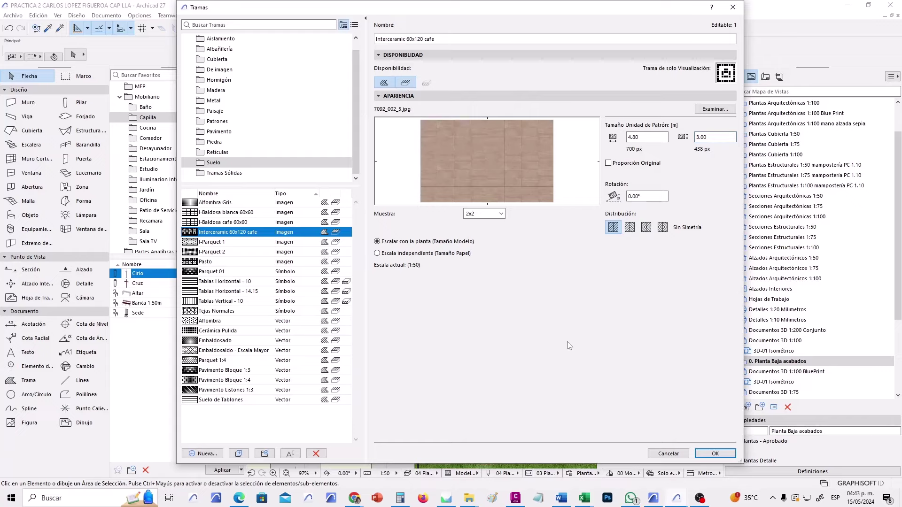
click(721, 454)
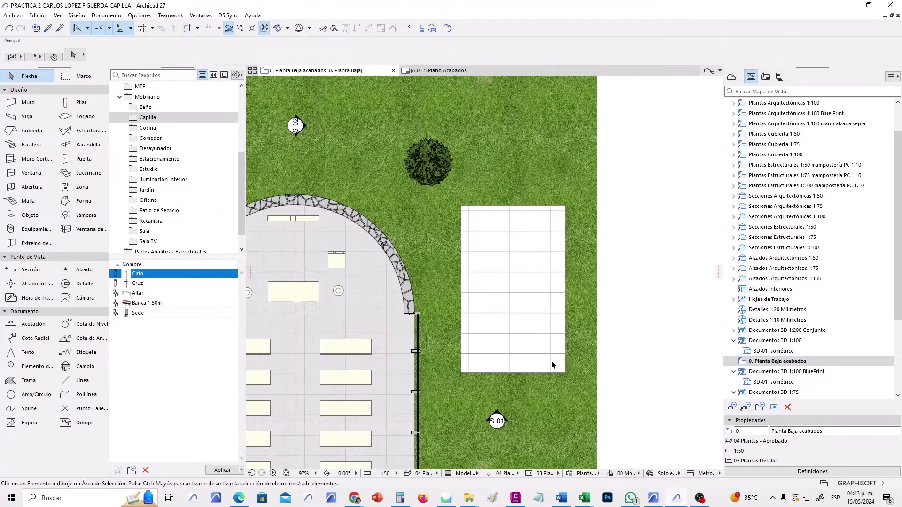
Check the tiled slab's surface override choices, then deselect it.
click(544, 374)
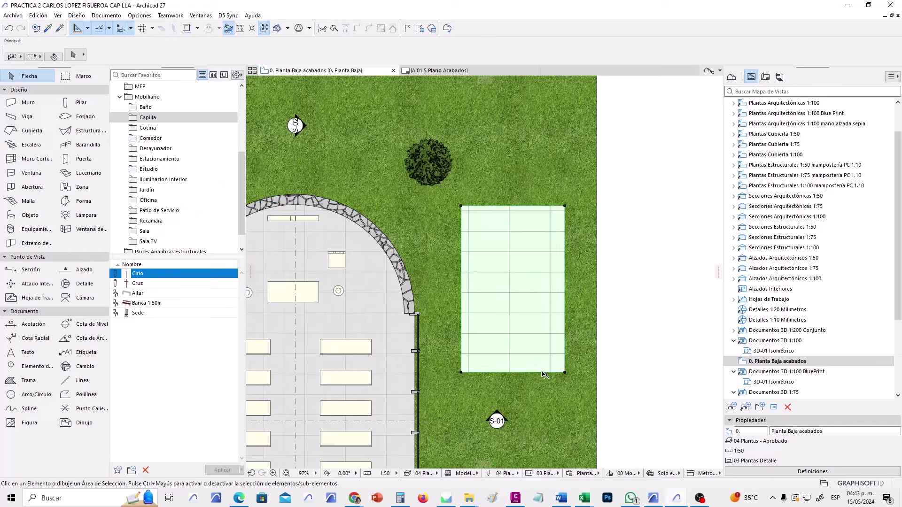
click(795, 55)
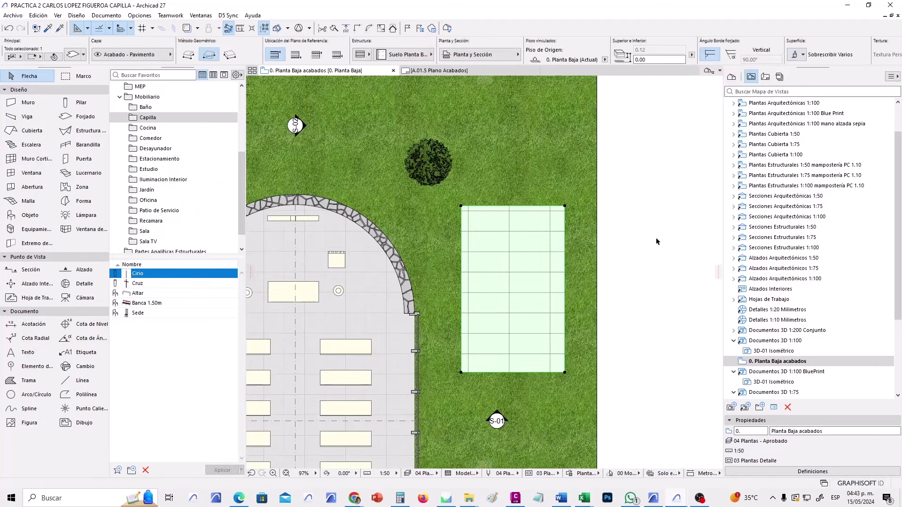
click(652, 304)
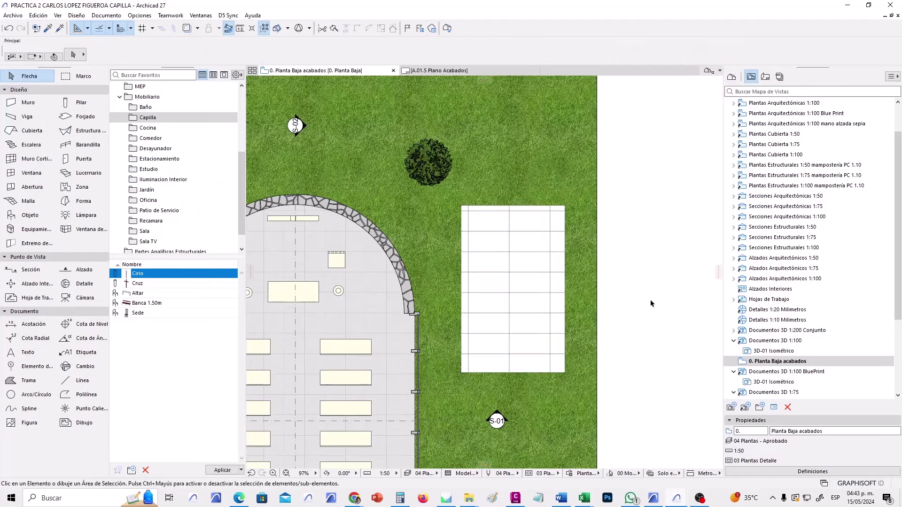
Duplicate the Piso Baldosa Blanca 60x60 override rule and rename the copy 'Piso Baldosa cafe 60x120'.
click(569, 474)
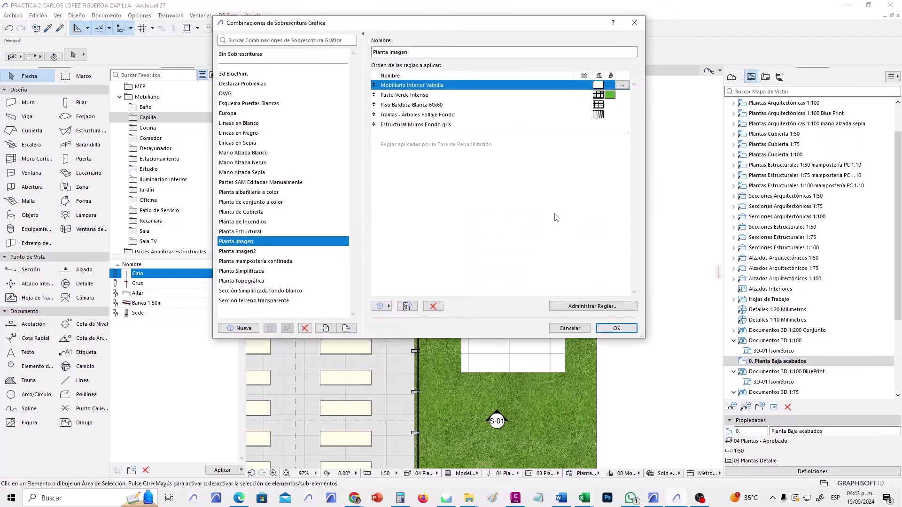
click(584, 313)
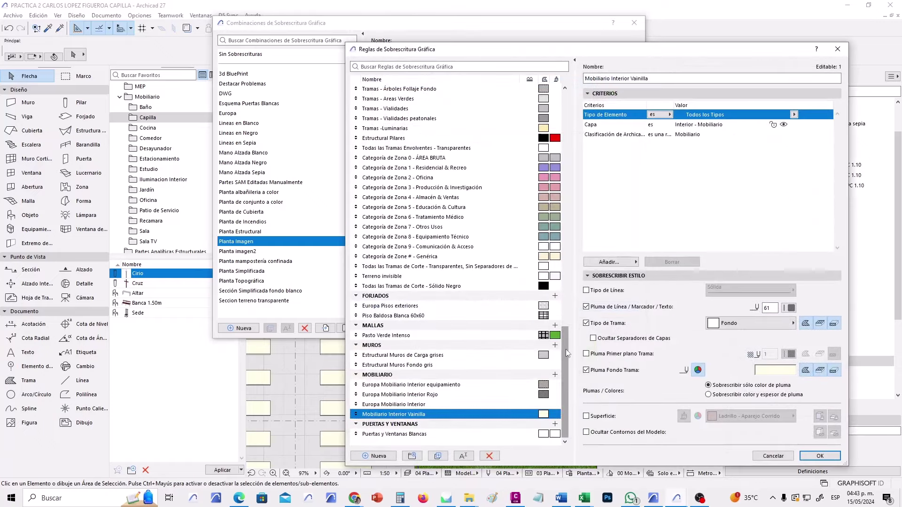
click(428, 316)
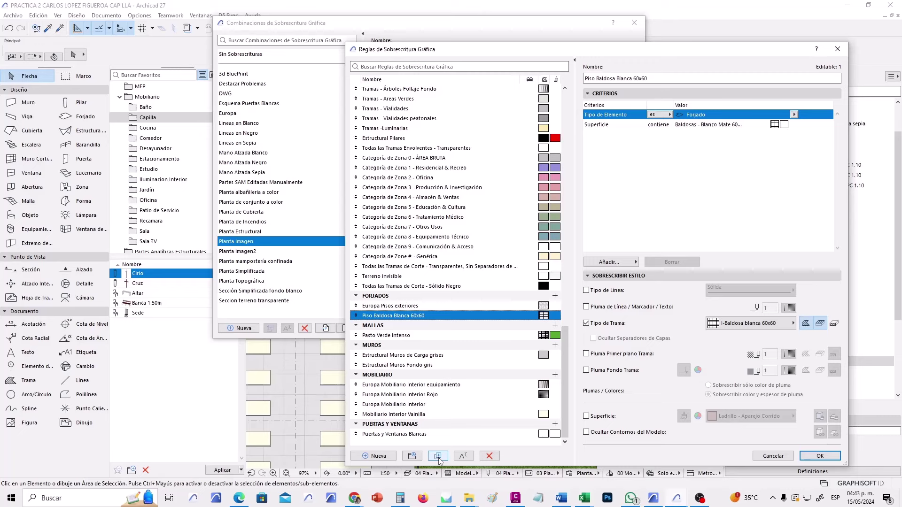
click(439, 456)
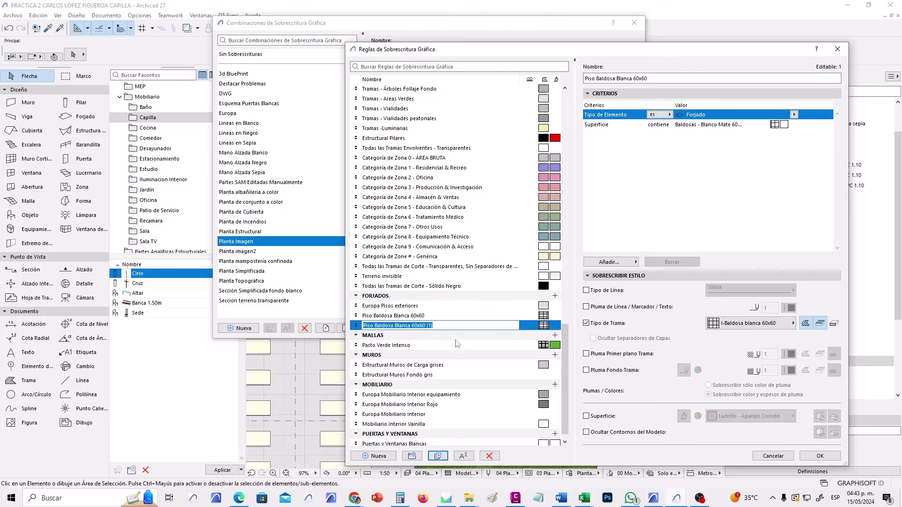
click(440, 326)
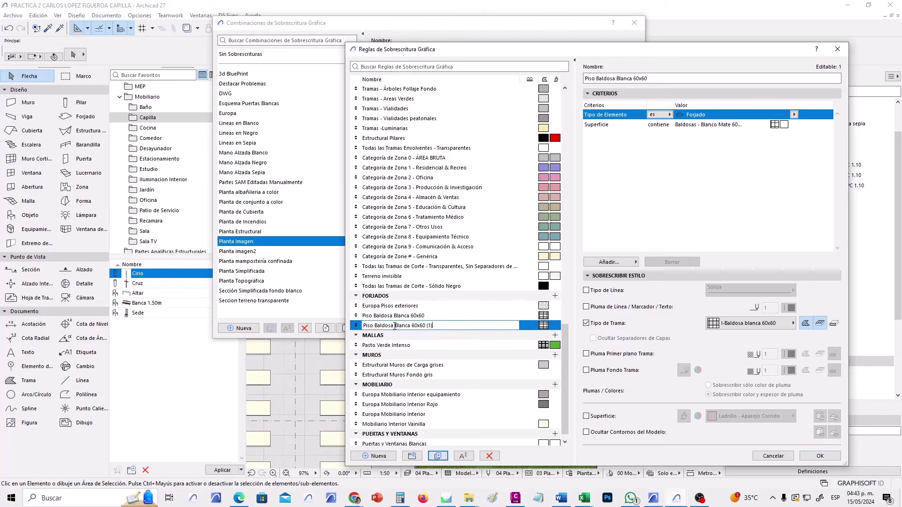
drag(394, 326, 458, 334)
text(cafe)
key(Return)
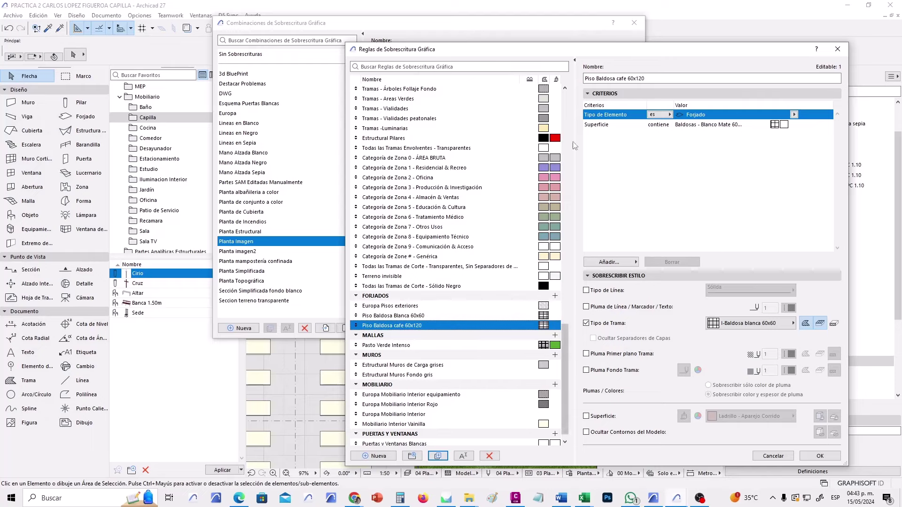
click(608, 124)
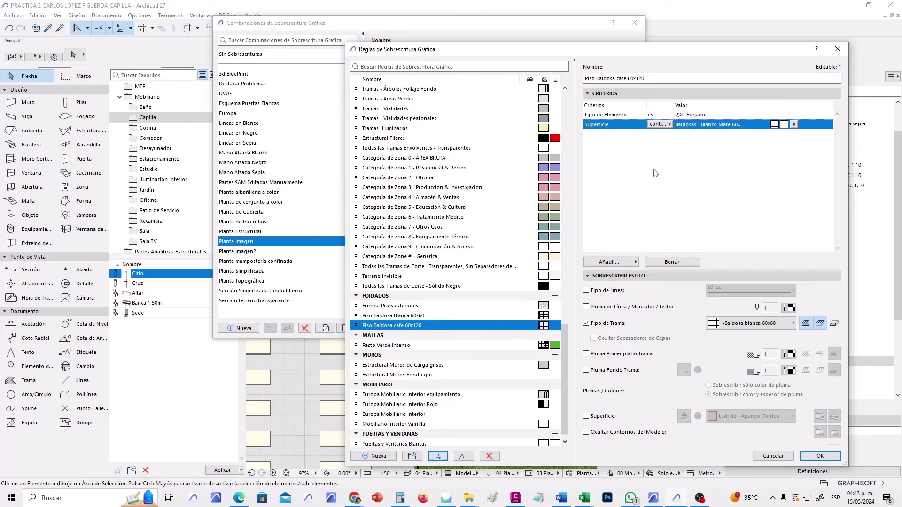
Make the rule match Baldosas - interceramic surfaces and apply the Interceramic 60x120 cafe fill, overriding surrounding fills.
click(795, 125)
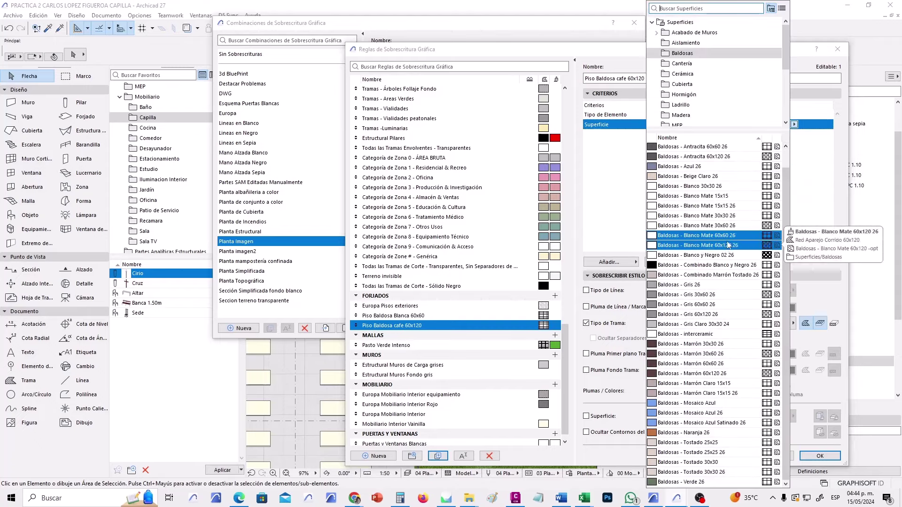
click(714, 334)
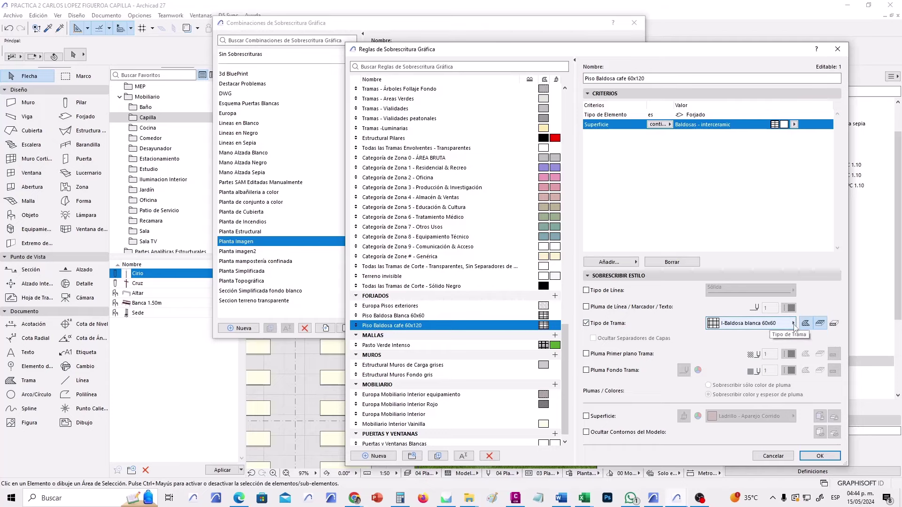
click(779, 329)
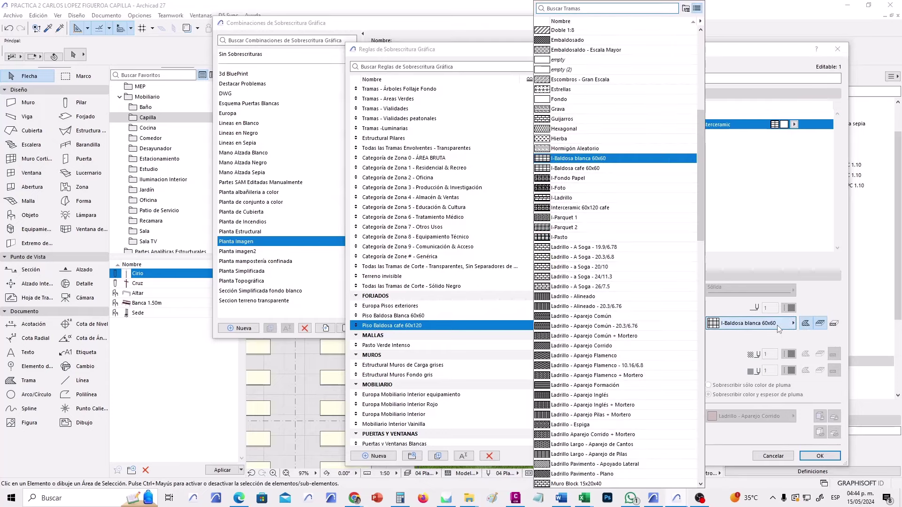
mouse_move(641, 170)
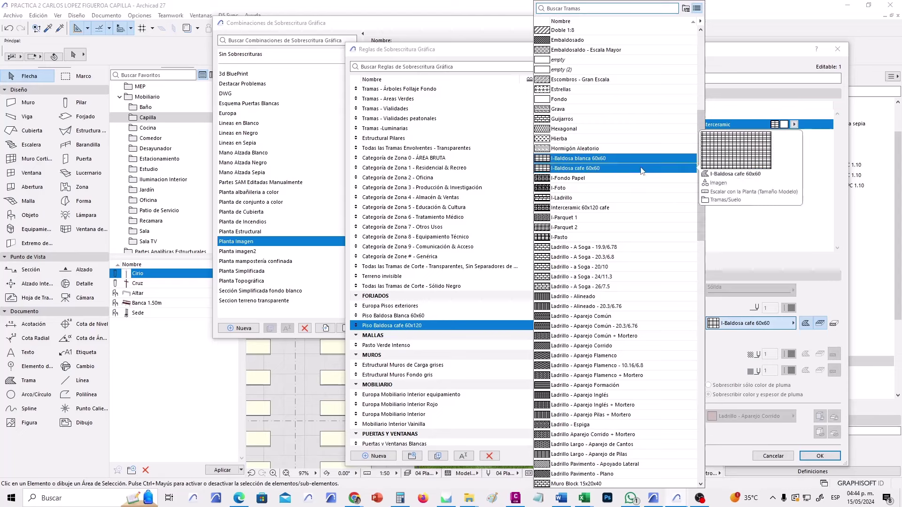
click(590, 170)
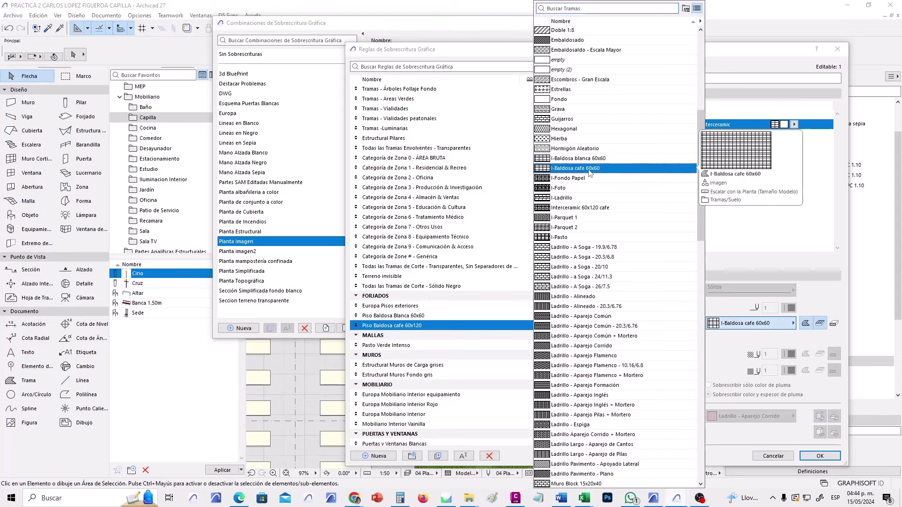
click(607, 209)
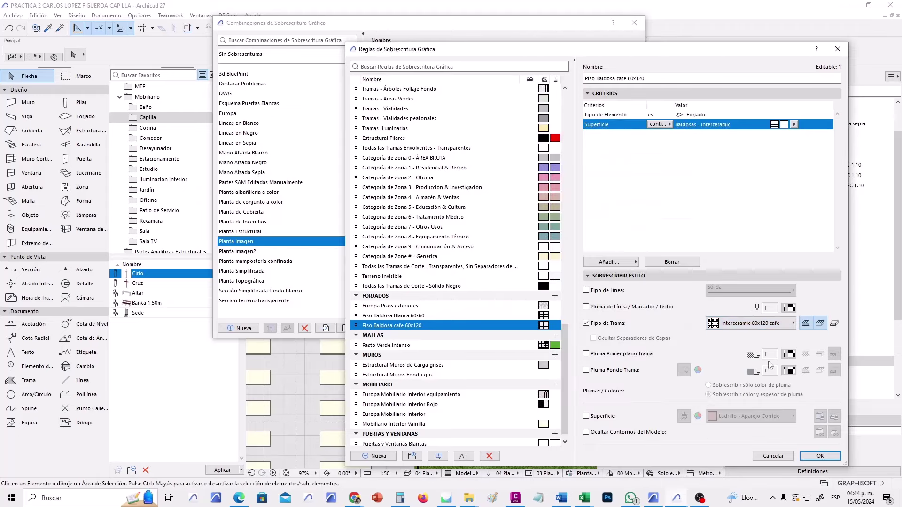
click(820, 324)
click(819, 455)
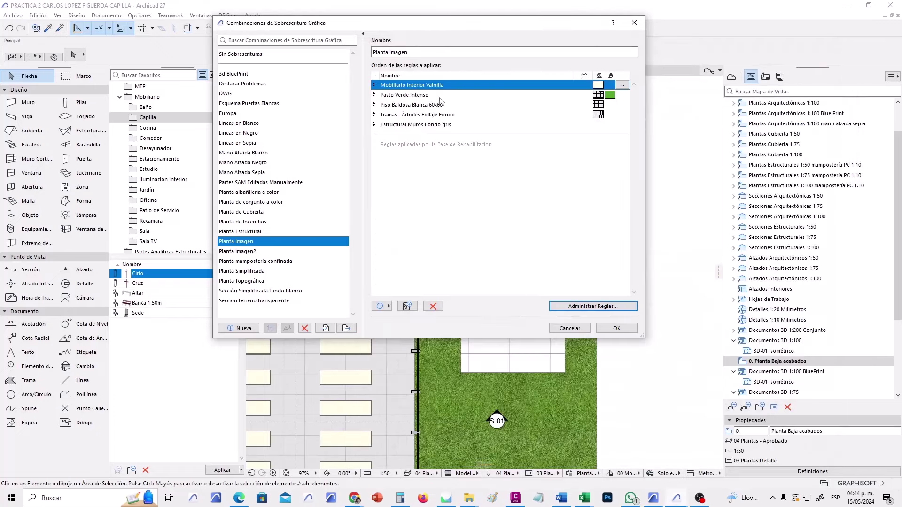
Add Piso Baldosa cafe 60x120 to Planta Imagen as the fourth rule and apply it.
click(388, 306)
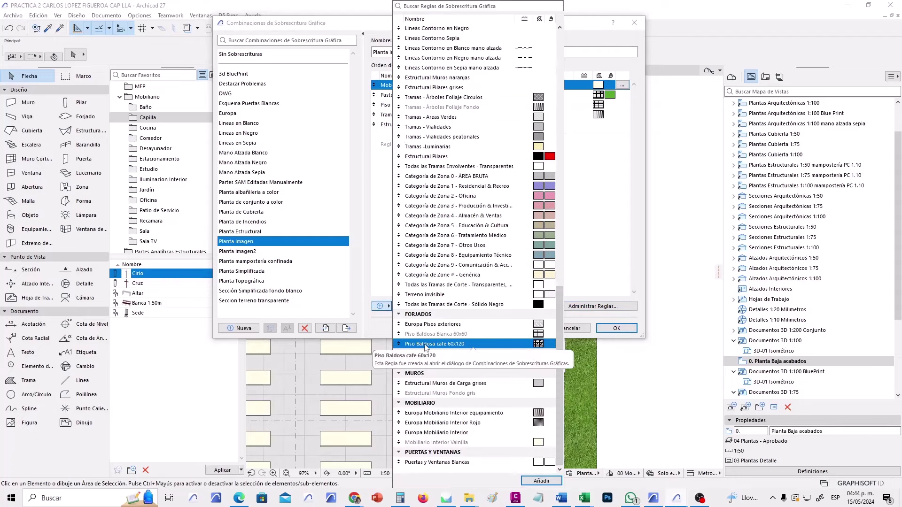
click(542, 481)
click(590, 199)
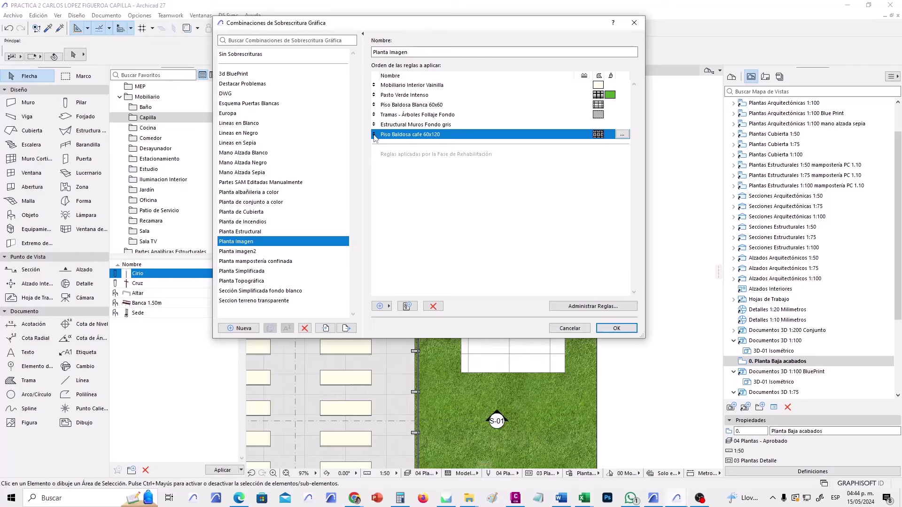
drag(374, 136, 374, 114)
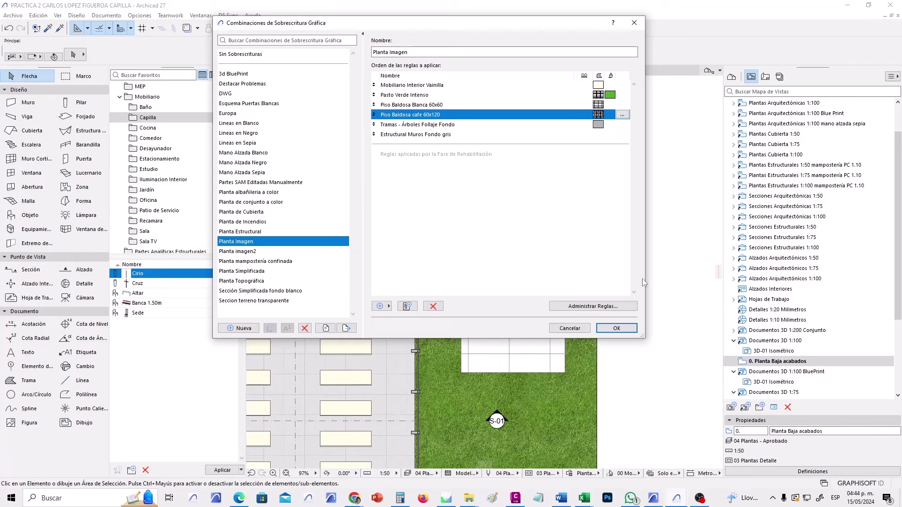
click(618, 328)
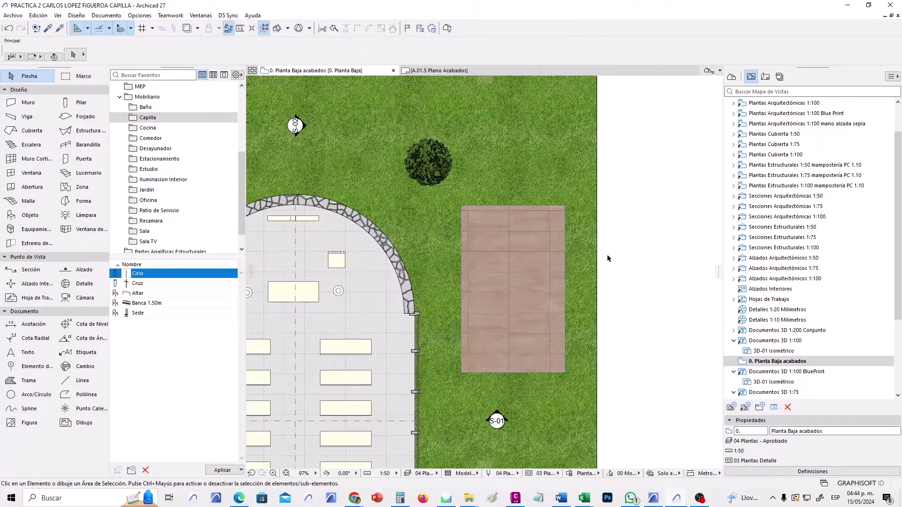
Open the 3D view with F3 and orbit out to the brown-tiled patio slab beside the chapel.
scroll(461, 330, up, 5)
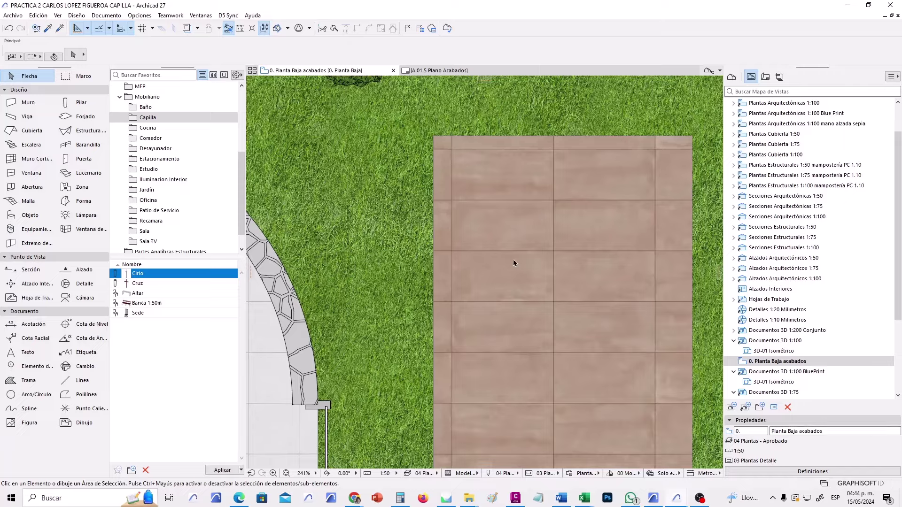
scroll(540, 295, down, 5)
scroll(526, 314, up, 3)
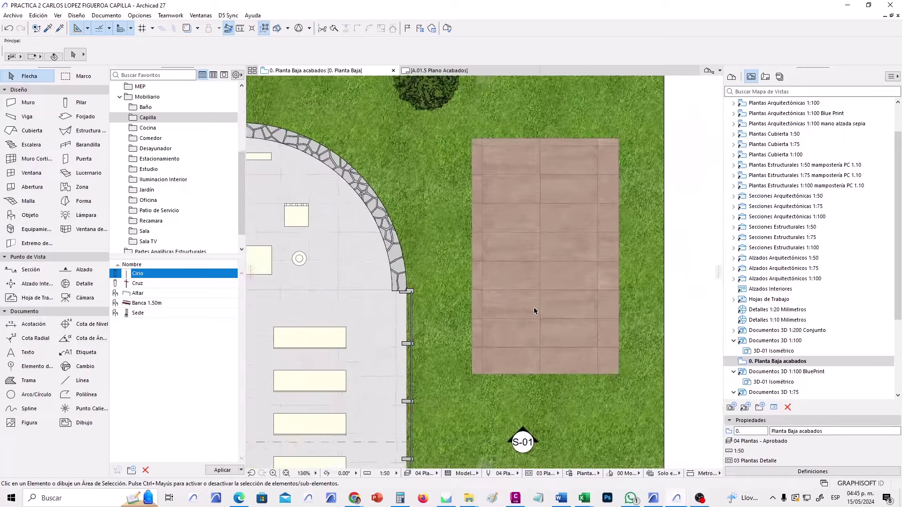
scroll(534, 311, up, 1)
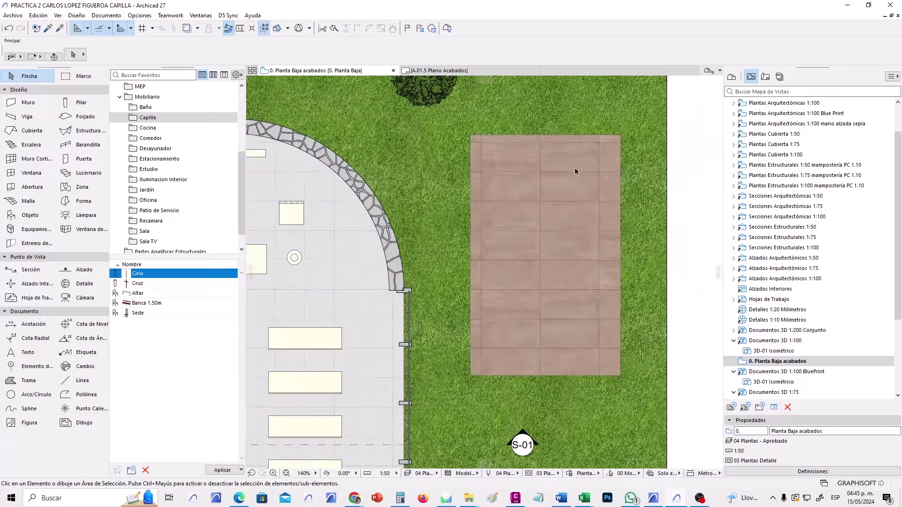
scroll(574, 169, down, 3)
scroll(517, 220, down, 1)
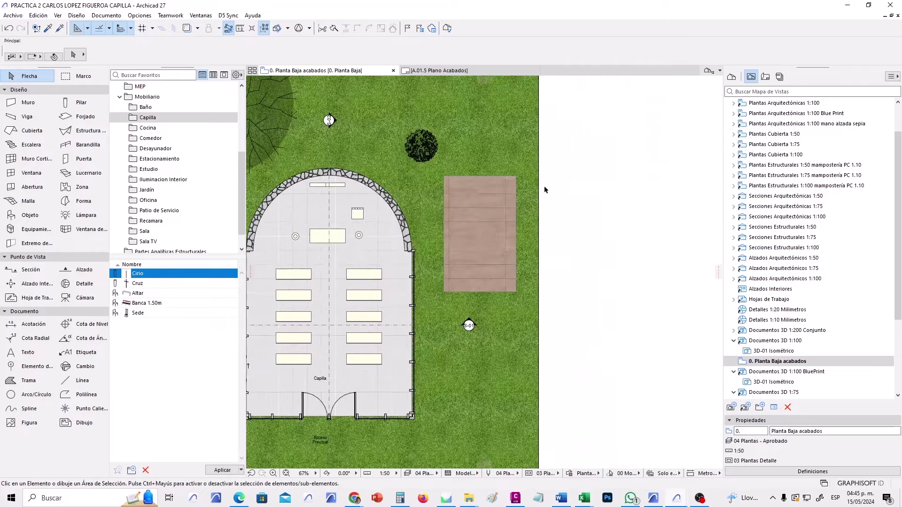
key(F3)
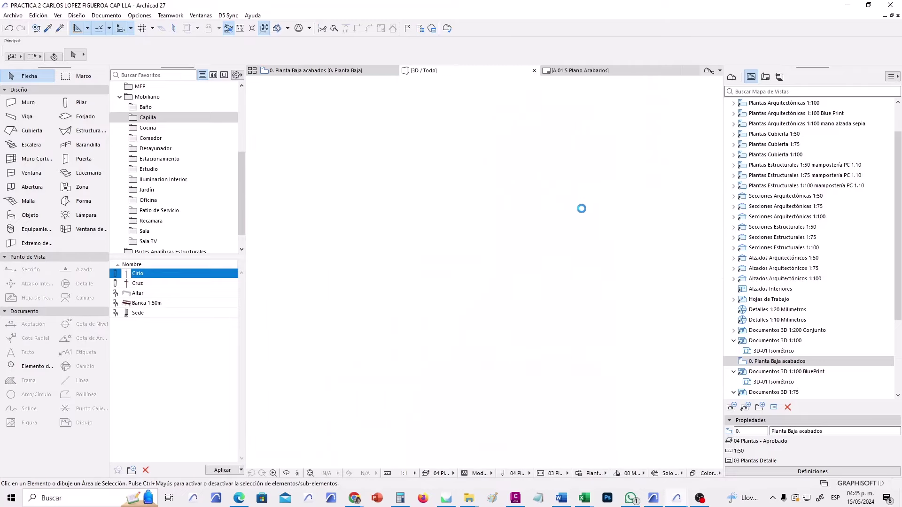
scroll(601, 322, down, 4)
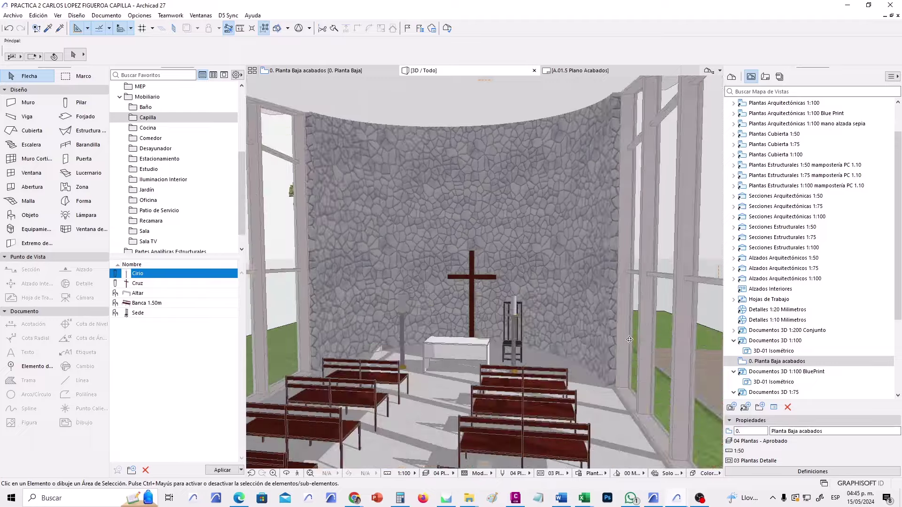
shift+middle_drag(600, 321, 542, 342)
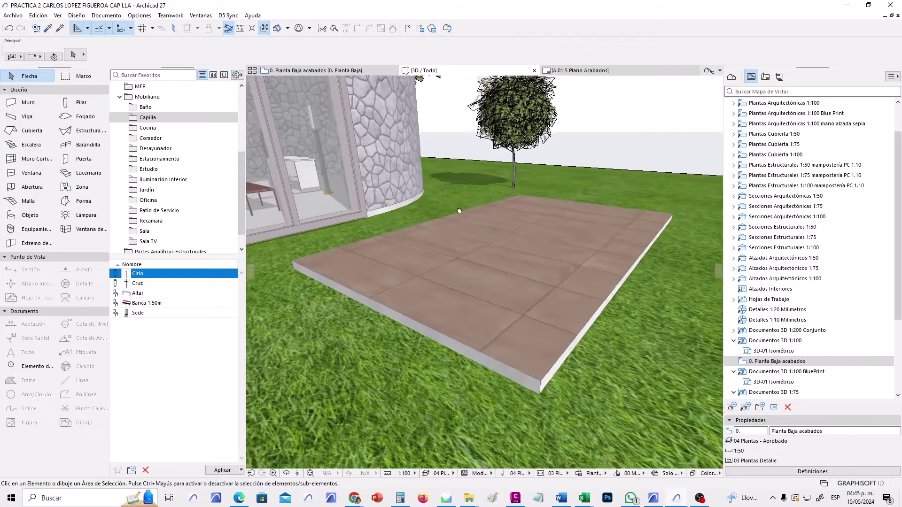
shift+middle_drag(466, 247, 465, 221)
click(101, 17)
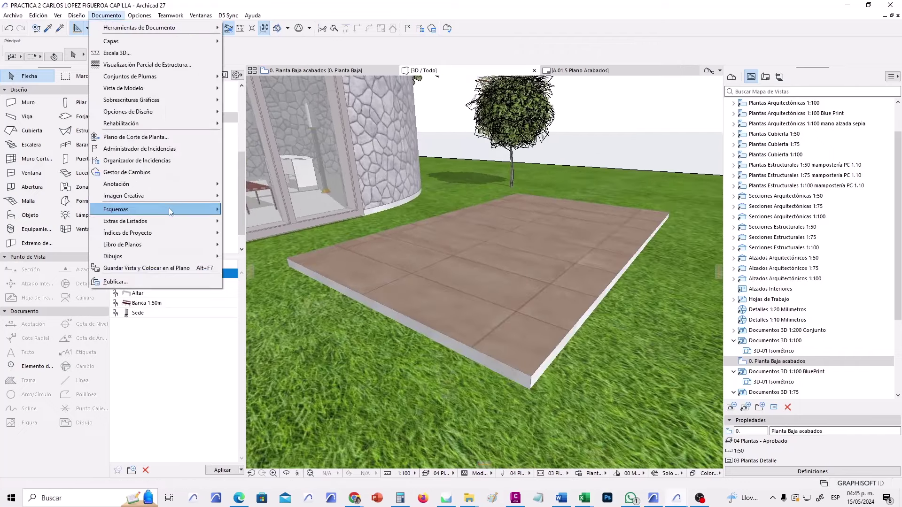
Open the PhotoRendering scene manager and collapse the interior scene groups.
mouse_move(188, 195)
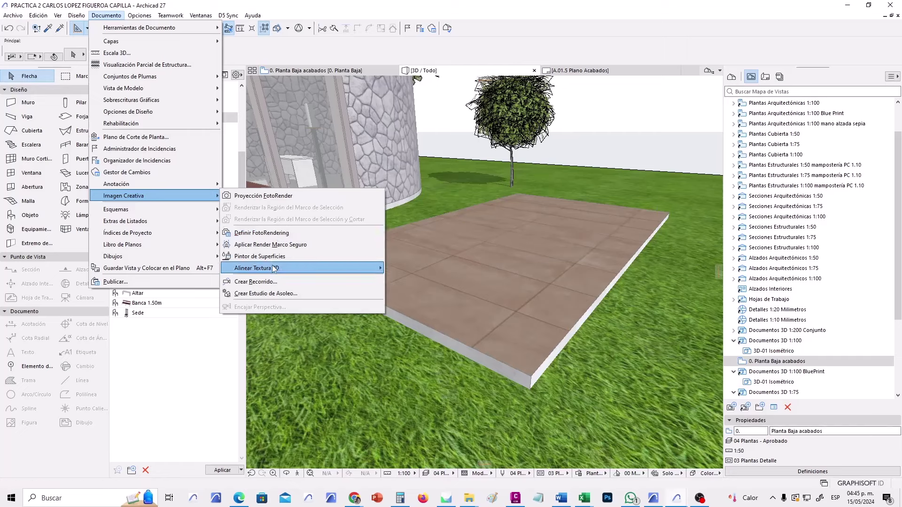
click(275, 234)
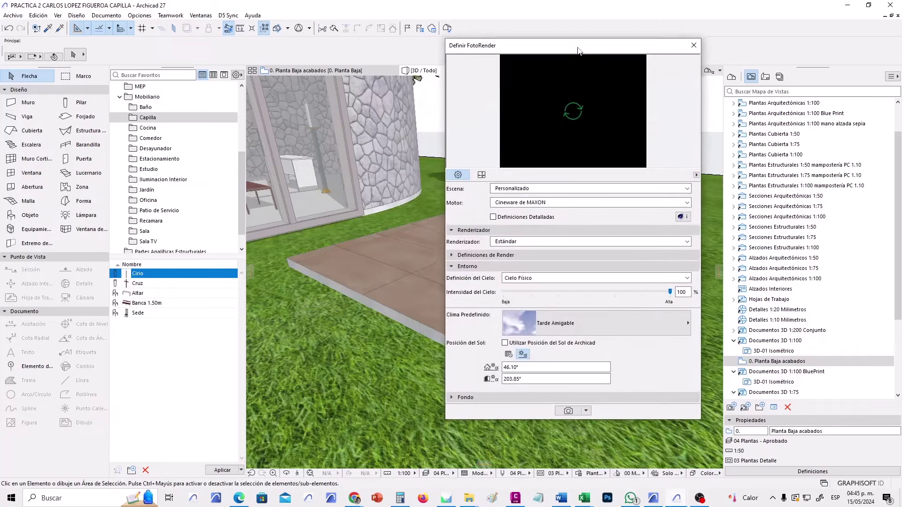
click(561, 186)
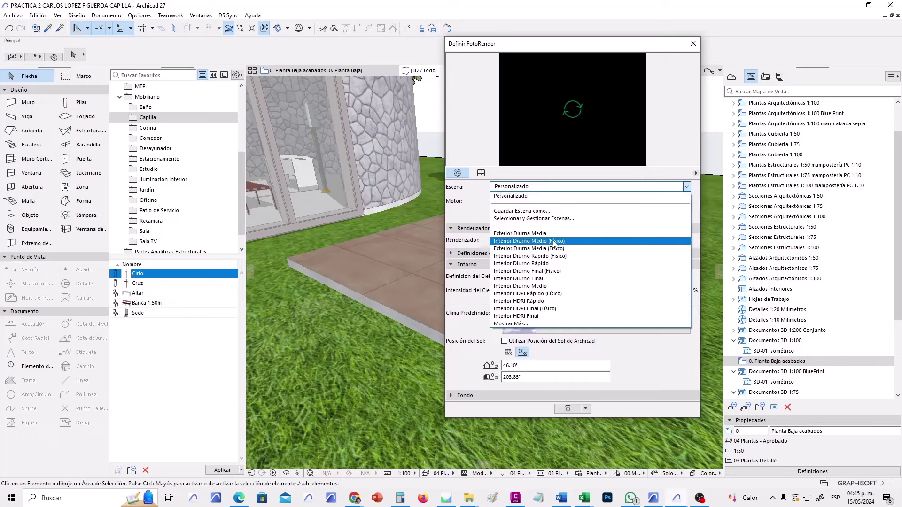
click(540, 219)
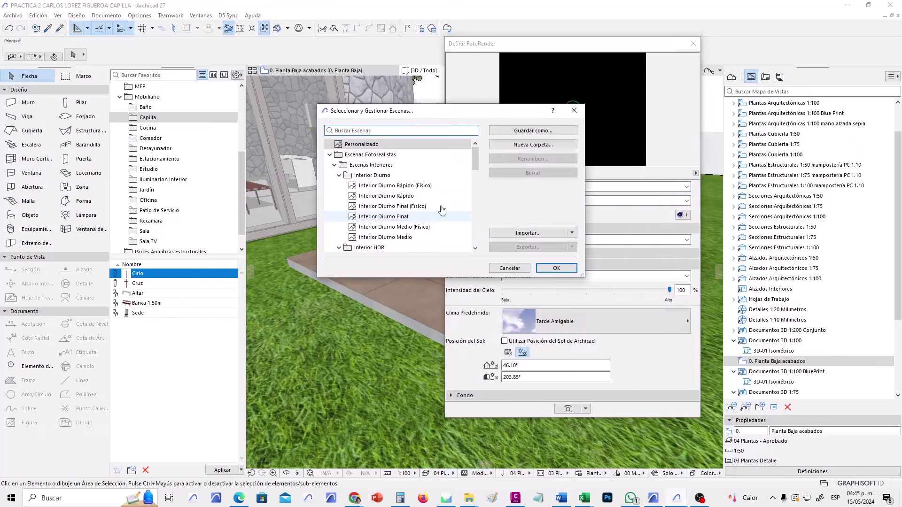
click(335, 165)
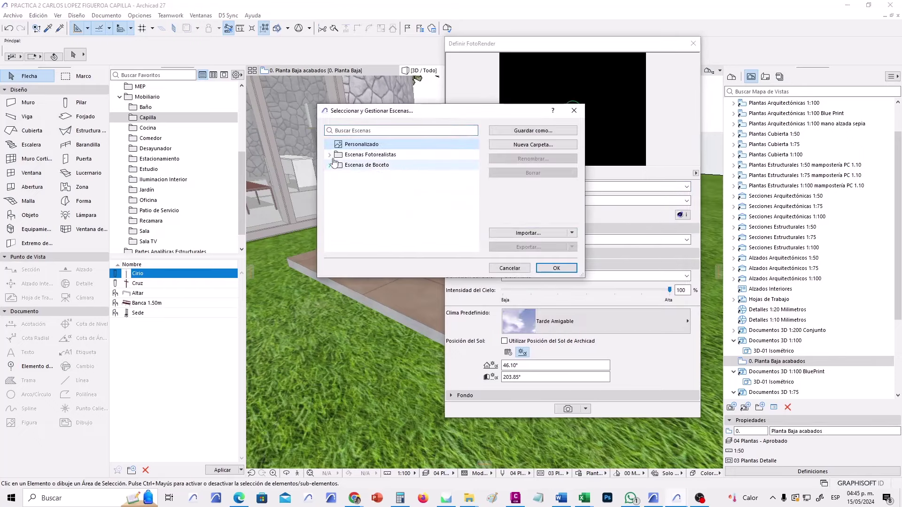
click(335, 164)
click(339, 165)
click(339, 176)
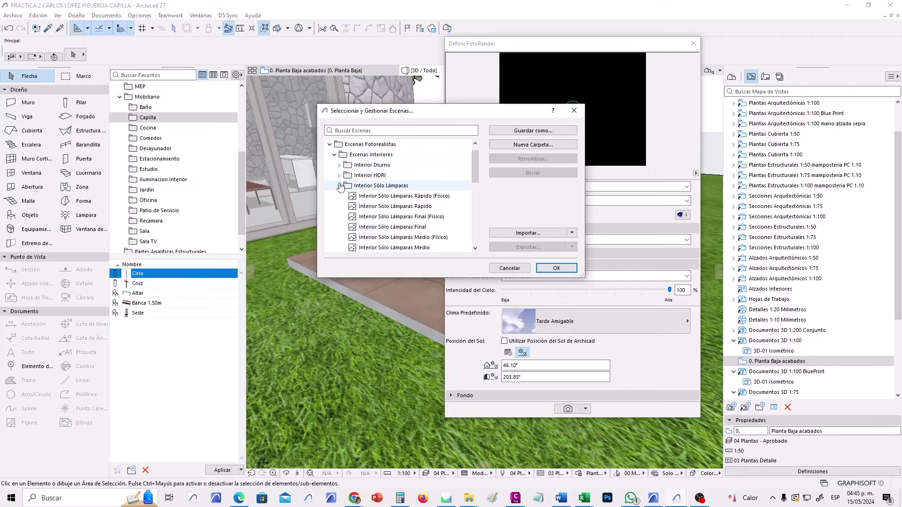
click(339, 186)
click(338, 196)
Choose the Exterior Diurna Media (Físico) scene and show the detailed render settings.
click(339, 227)
scroll(413, 225, down, 2)
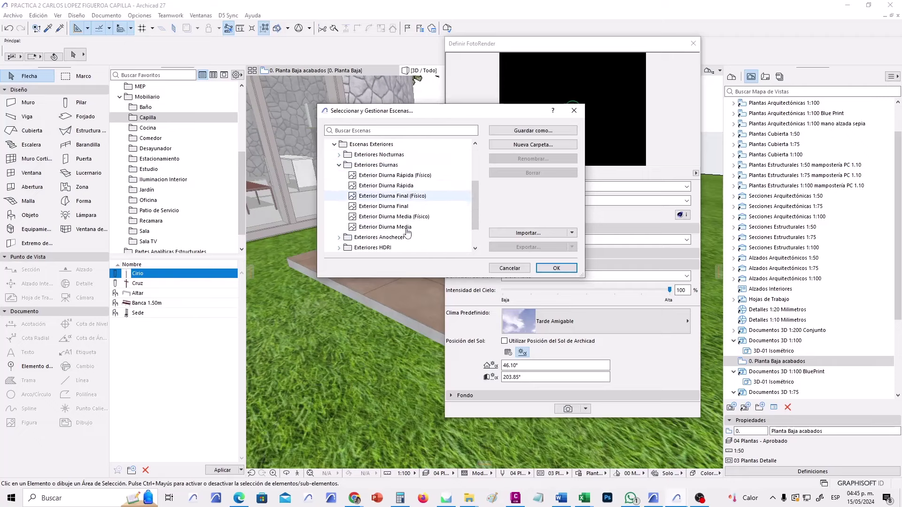
click(422, 217)
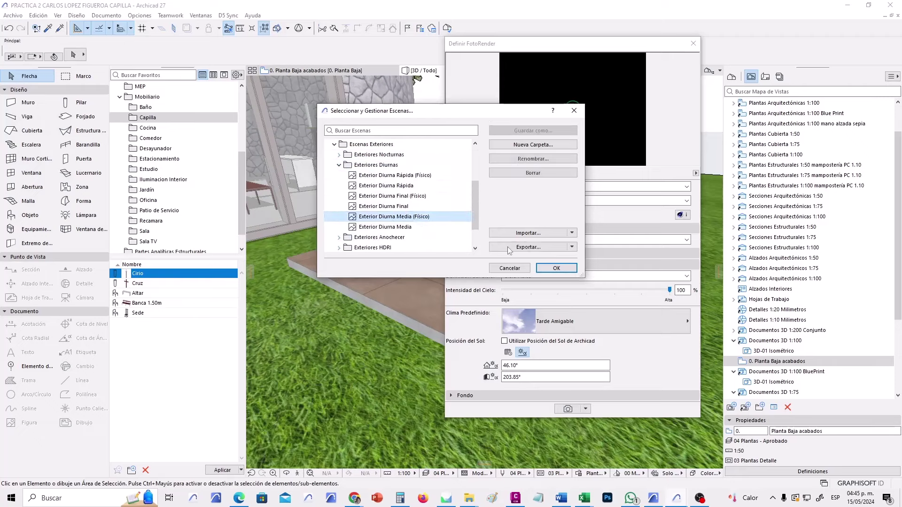
click(556, 268)
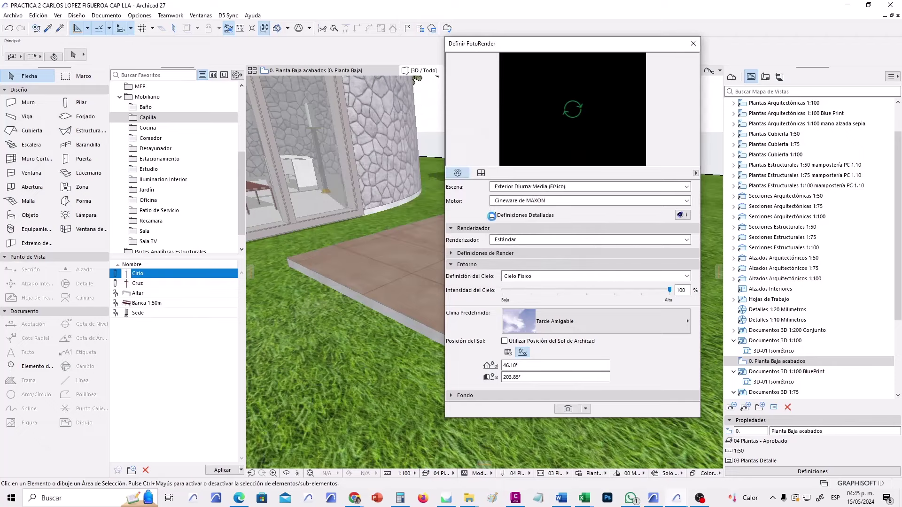
click(492, 216)
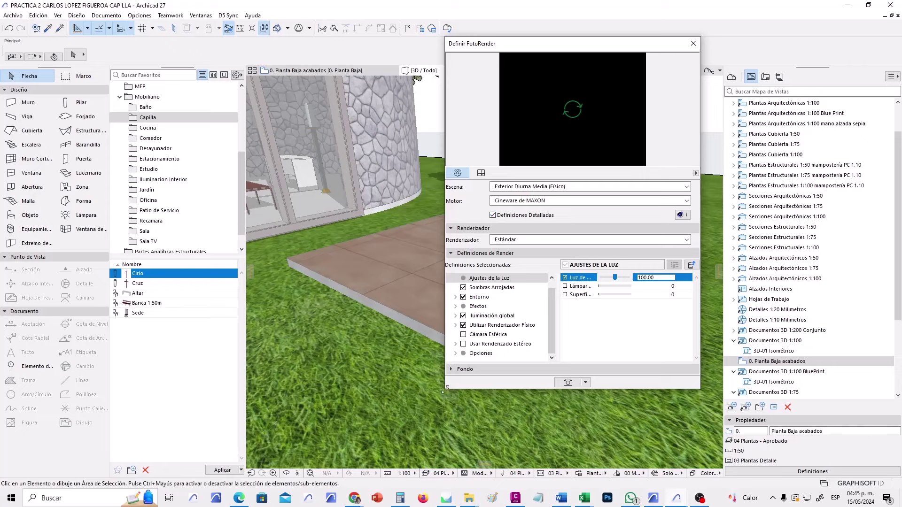
Enlarge the Definir FotoRender settings and turn off Hierba (grass).
drag(445, 390, 356, 452)
click(366, 364)
click(383, 393)
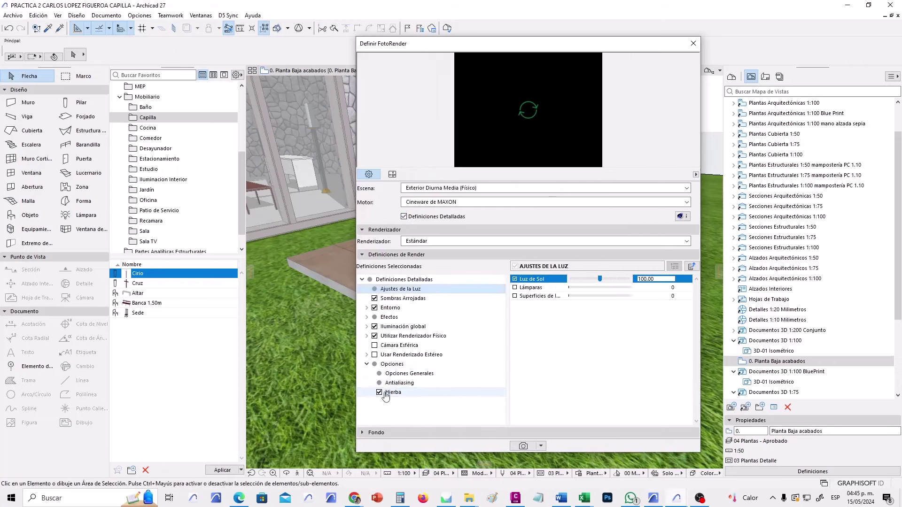
click(577, 189)
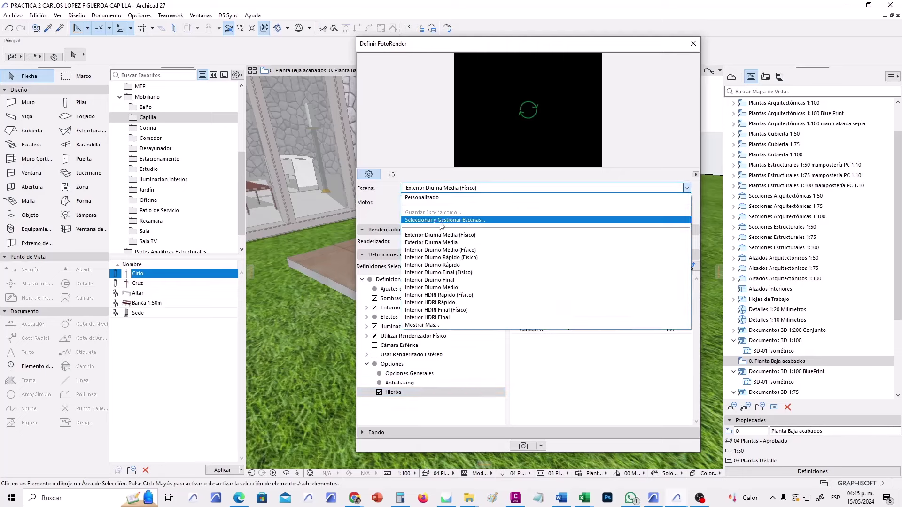
click(470, 221)
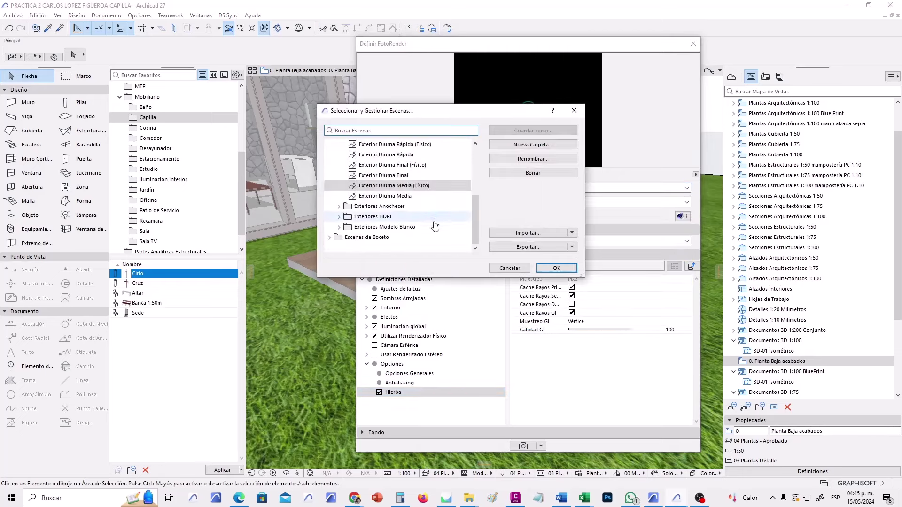
click(516, 267)
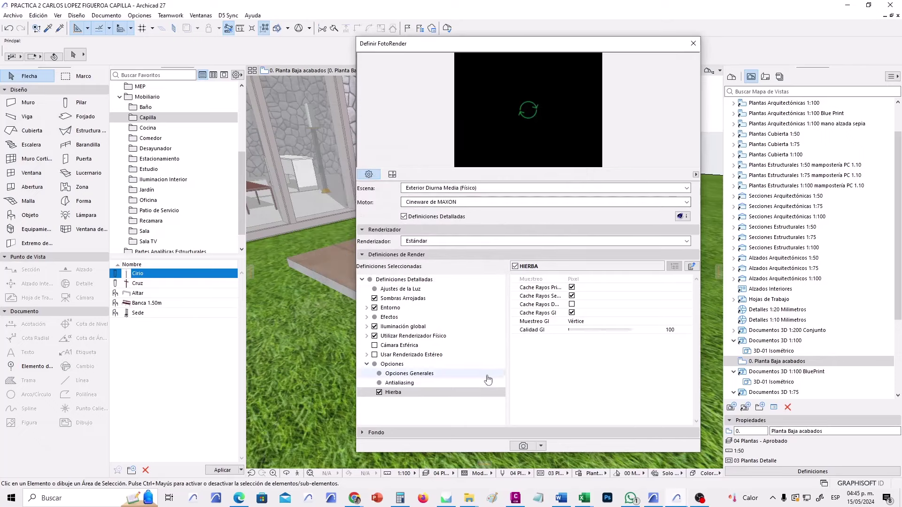
click(389, 395)
click(380, 393)
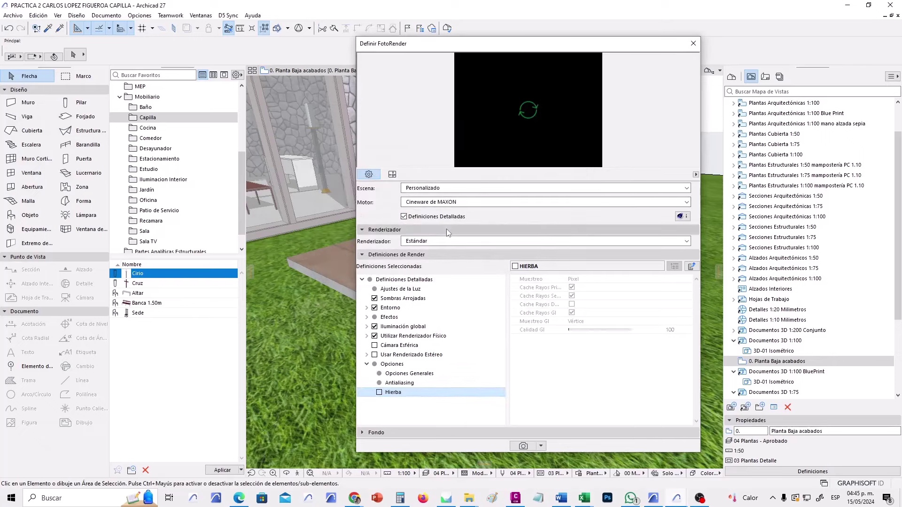
Save the grassless settings as a new scene named 'exterior diurno sin hierba'.
click(470, 188)
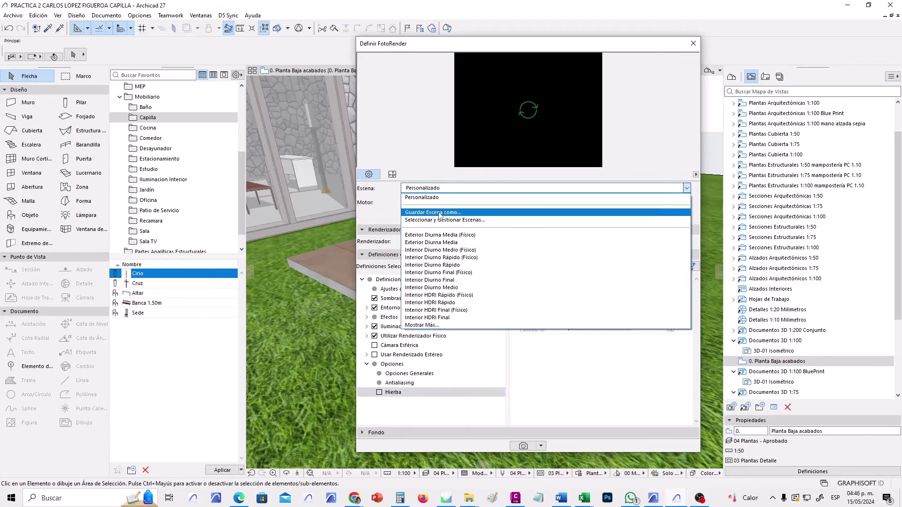
click(406, 197)
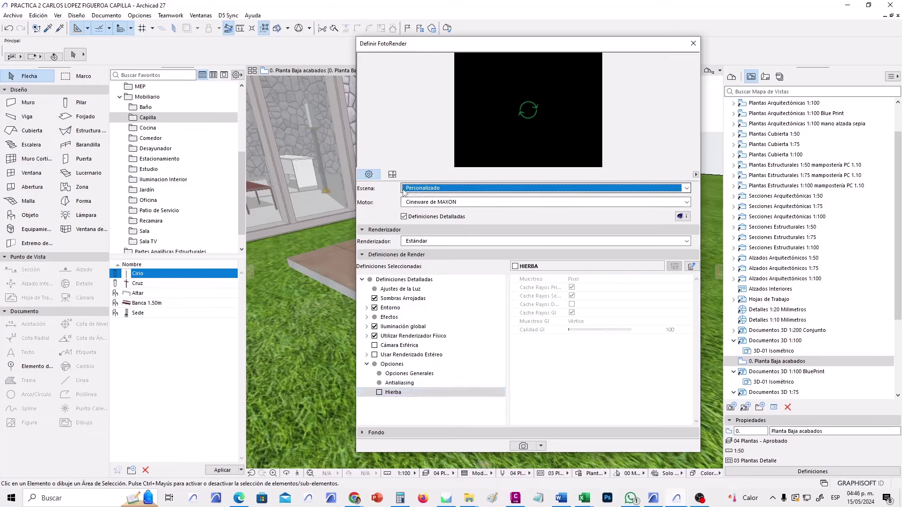
click(463, 189)
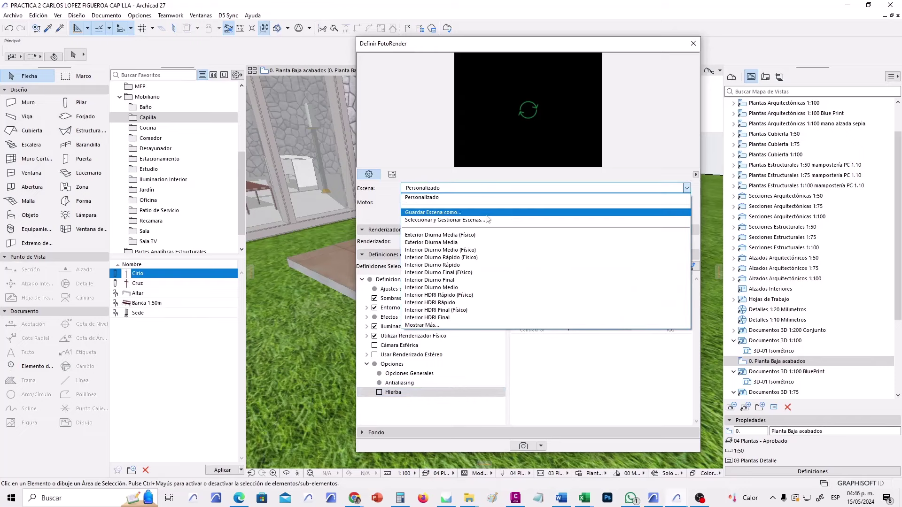
click(449, 215)
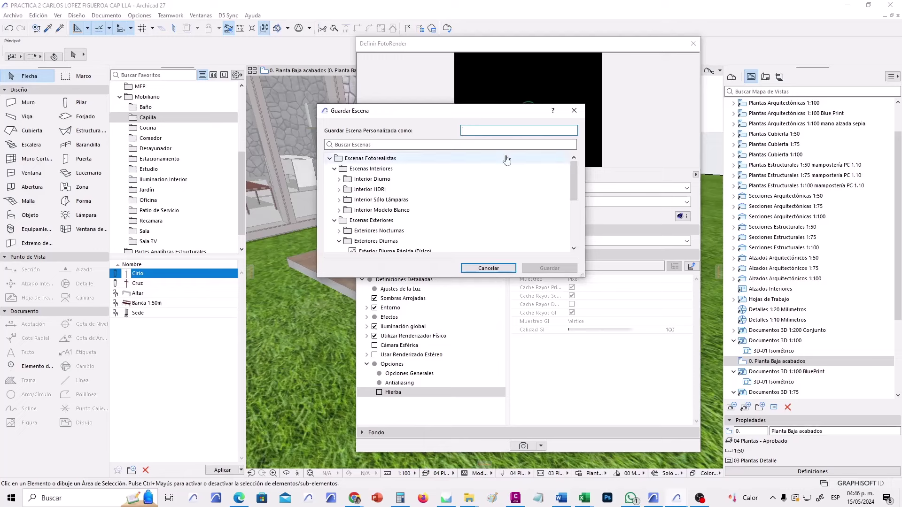
text(exterior diurno sin hierba)
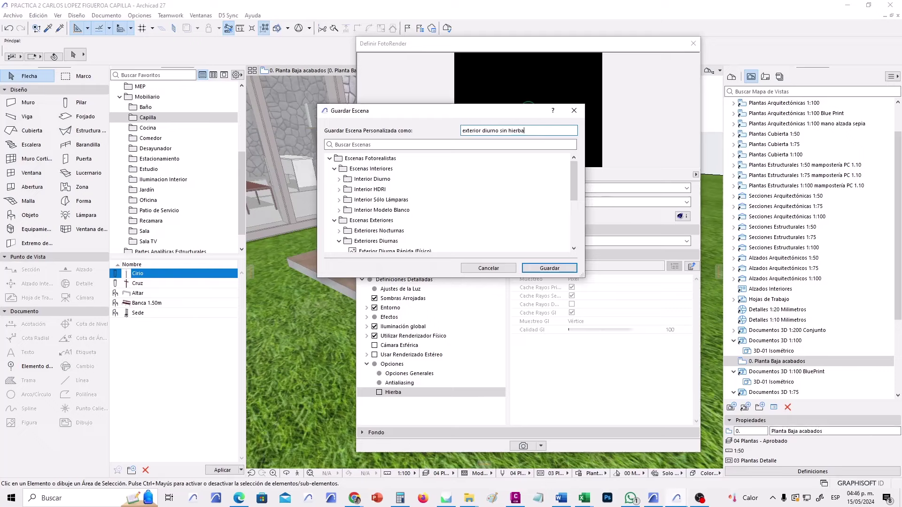
click(550, 268)
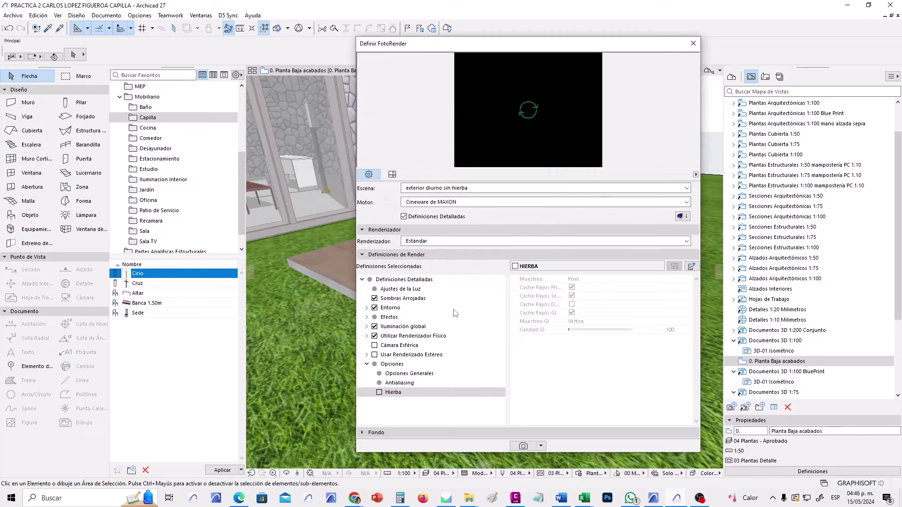
click(466, 188)
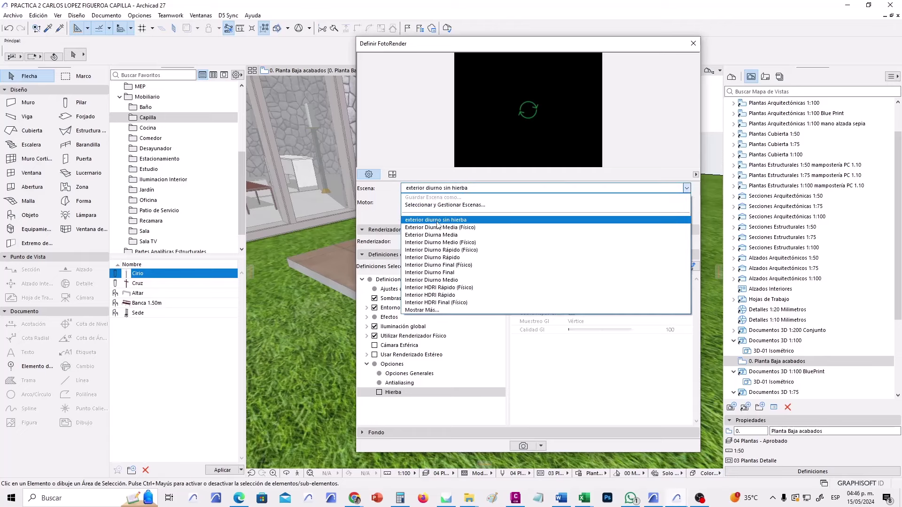
click(437, 222)
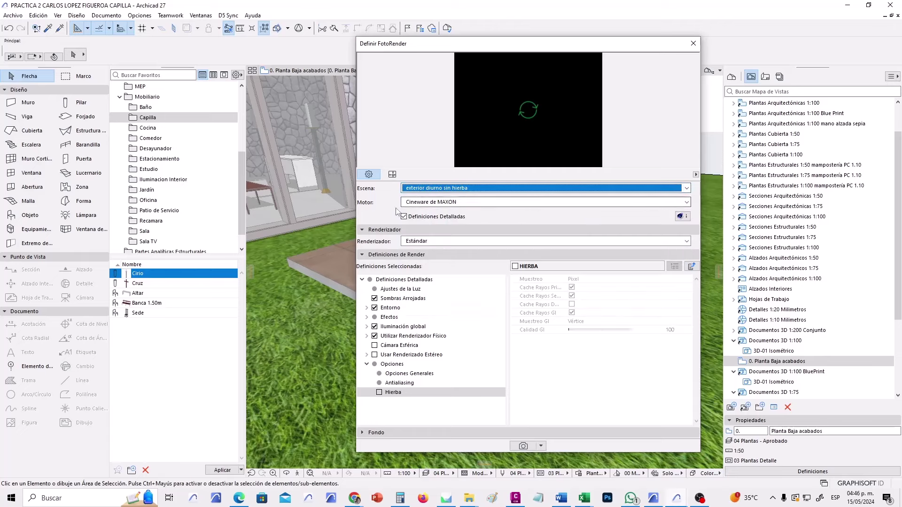
click(392, 174)
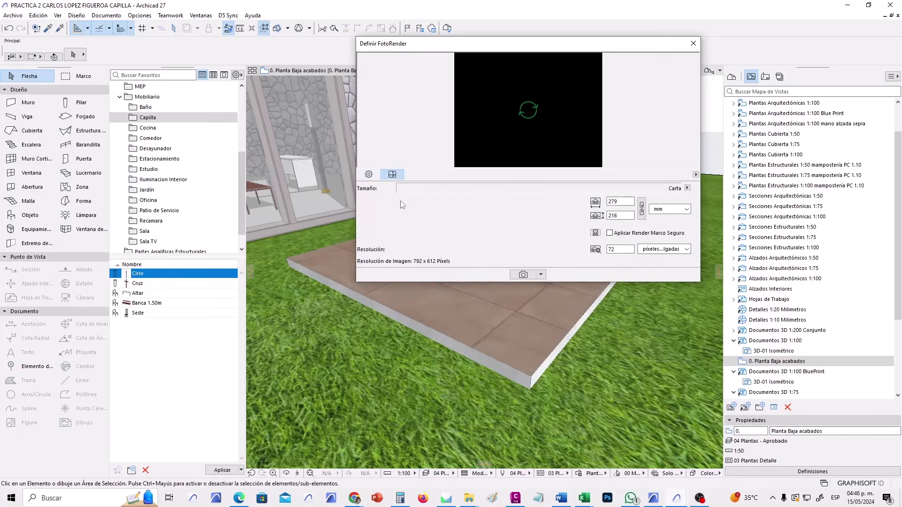
Render the photorender into Imagen1, then return to the '0. Planta Baja acabados' plan.
click(523, 274)
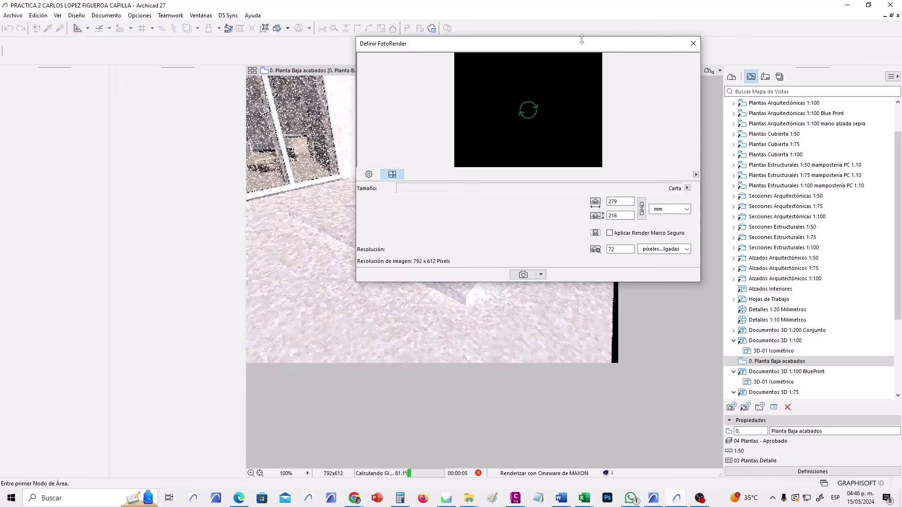
drag(580, 46, 811, 55)
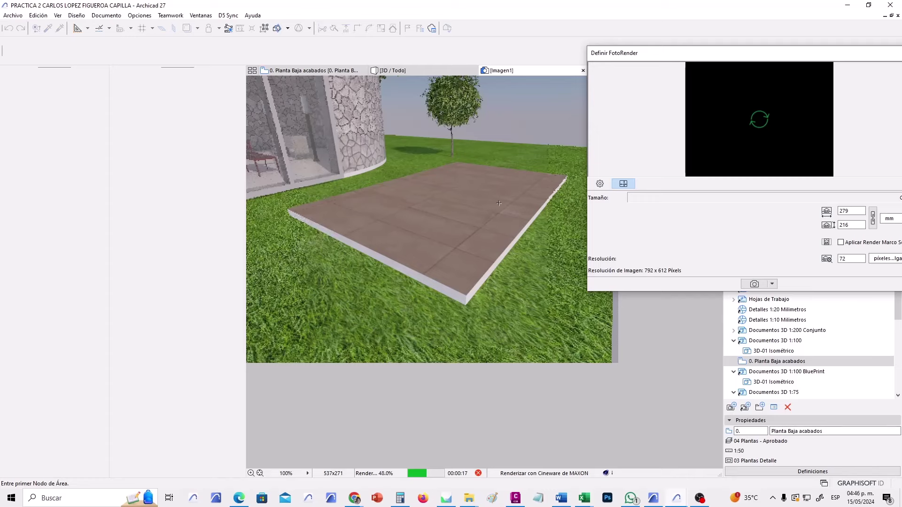
click(299, 71)
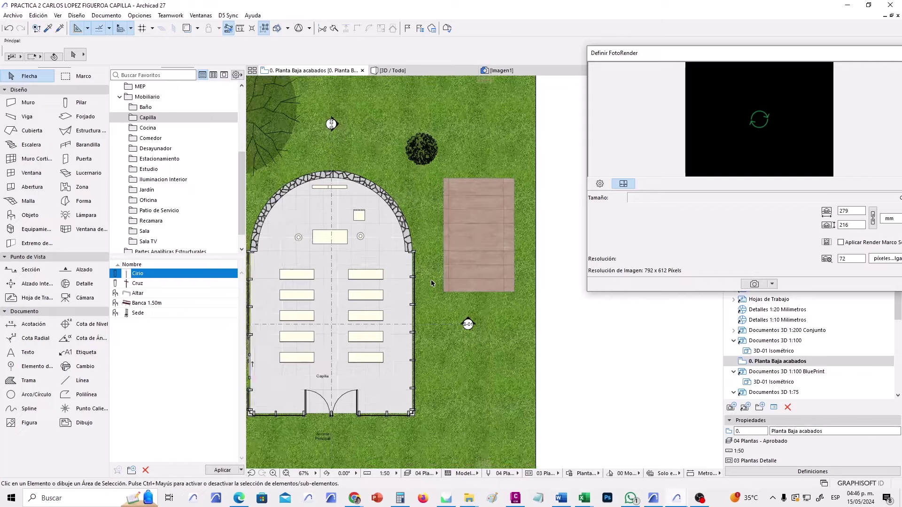
Zoom out the plan and set the Graphic Override to 'Sin Sobrescrituras'.
scroll(431, 283, down, 3)
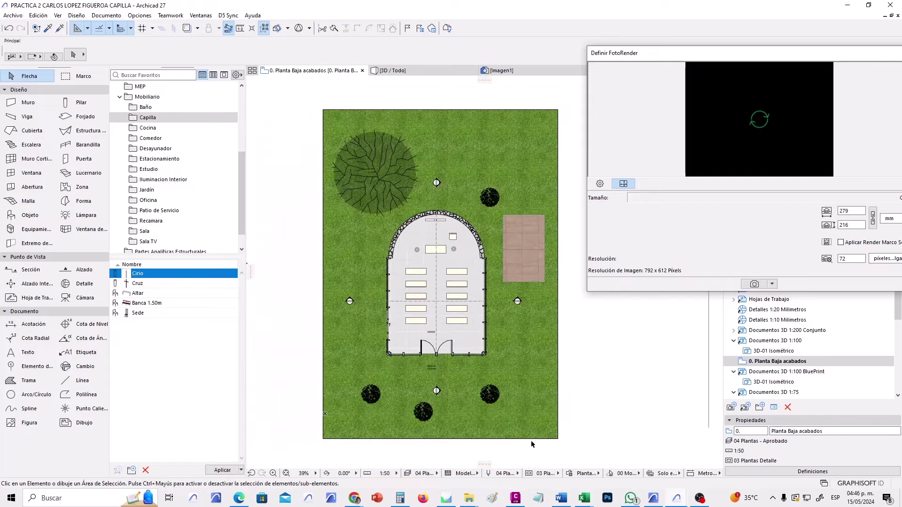
click(584, 473)
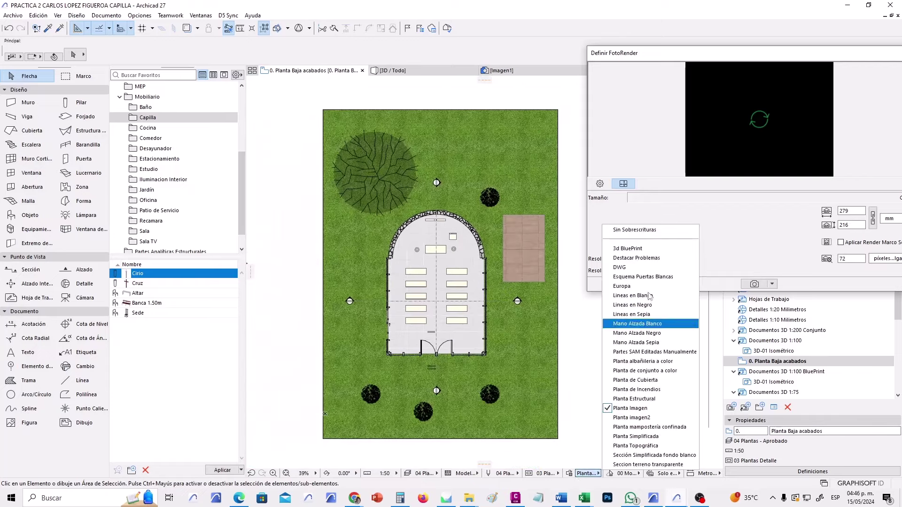
click(634, 238)
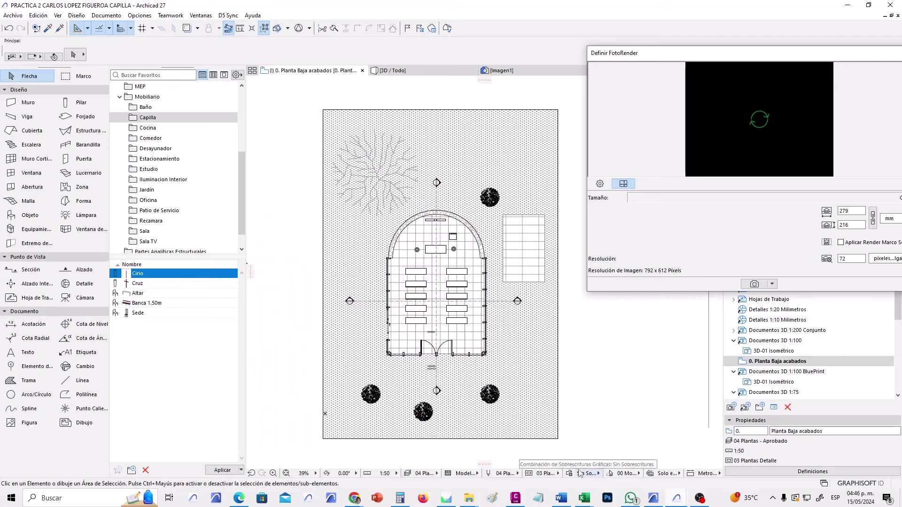
click(580, 474)
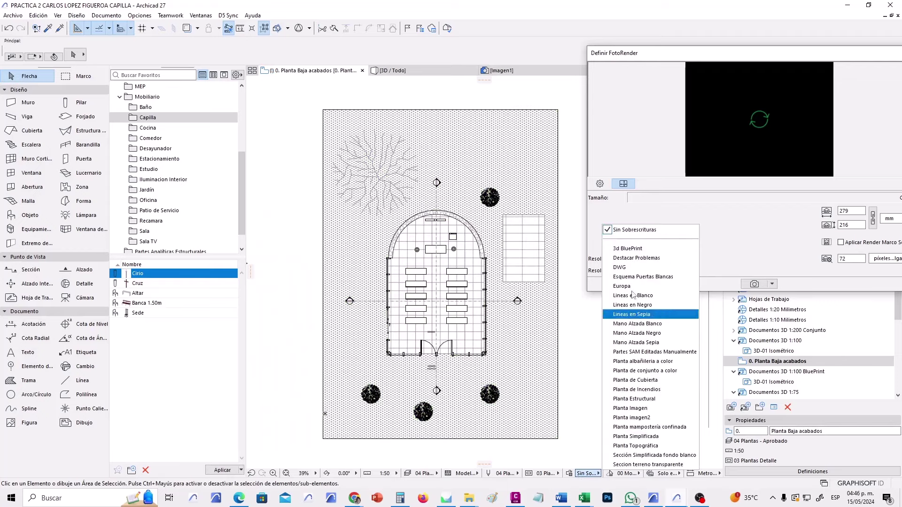
click(584, 358)
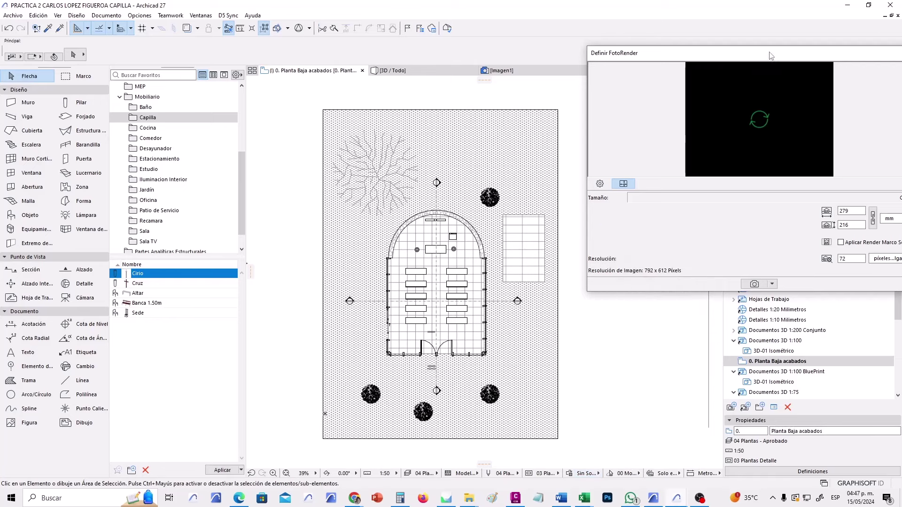
Reposition and resize the Definir FotoRender palette so the floor plan shows.
drag(771, 55, 568, 87)
drag(386, 179, 571, 162)
drag(556, 165, 550, 166)
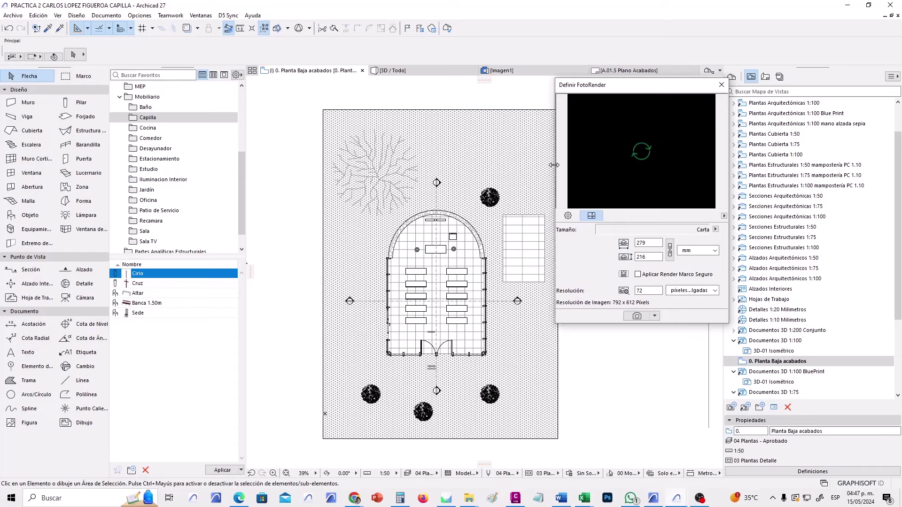
mouse_move(674, 324)
mouse_down()
mouse_move(674, 360)
mouse_move(676, 323)
mouse_up()
drag(629, 86, 634, 100)
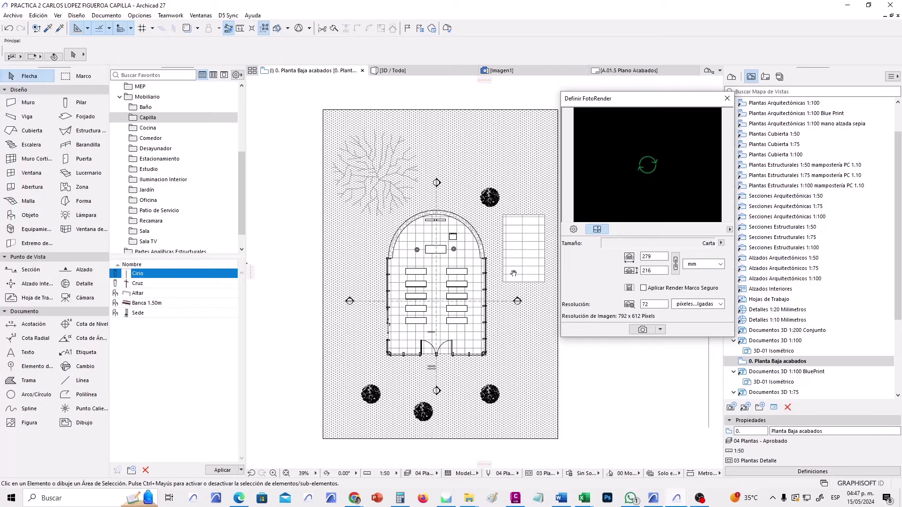
middle_drag(514, 273, 482, 273)
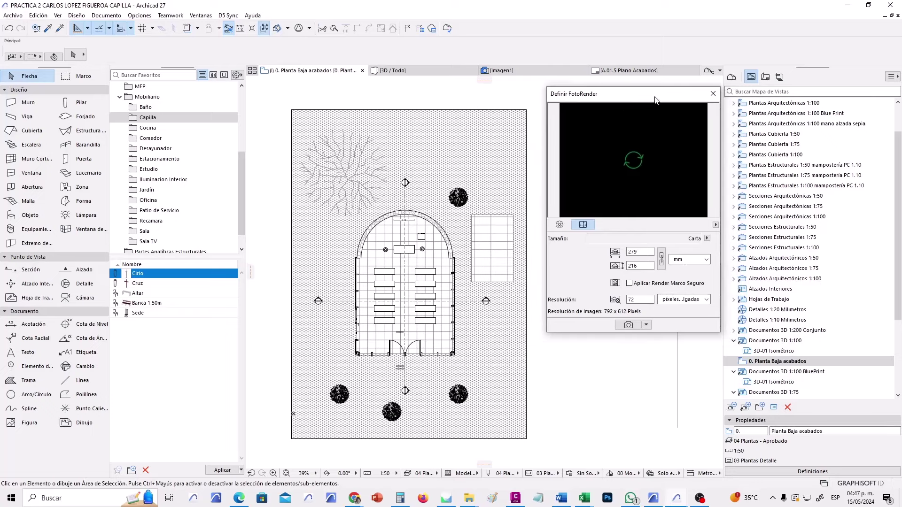
View Imagen1, cancel its closing to keep it open, and return to the ground floor plan.
click(547, 71)
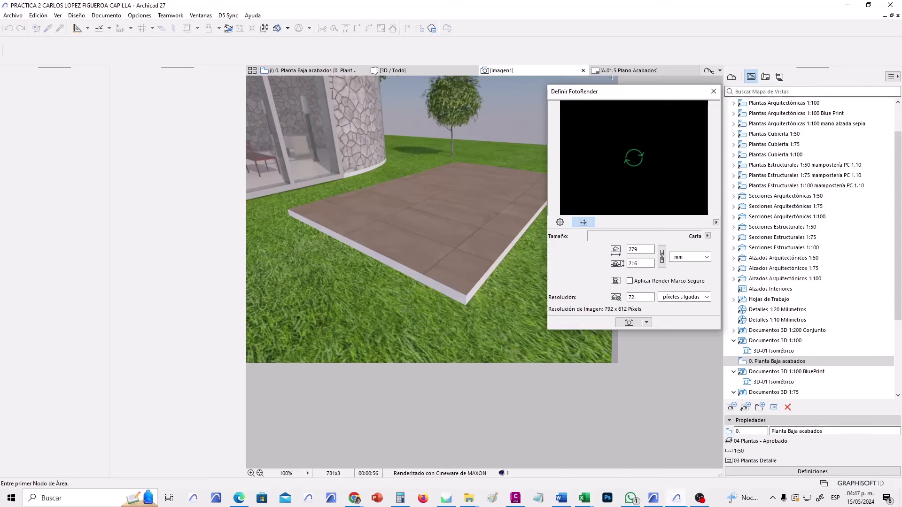
click(582, 71)
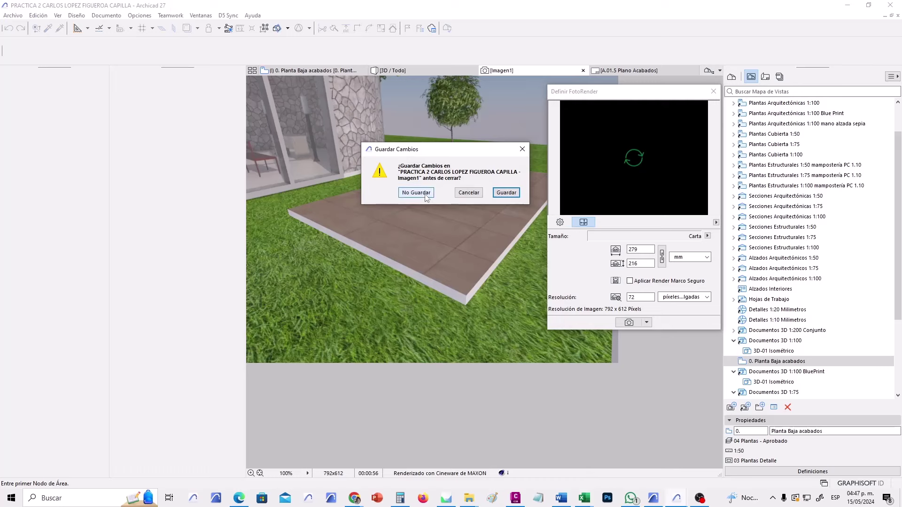
click(469, 193)
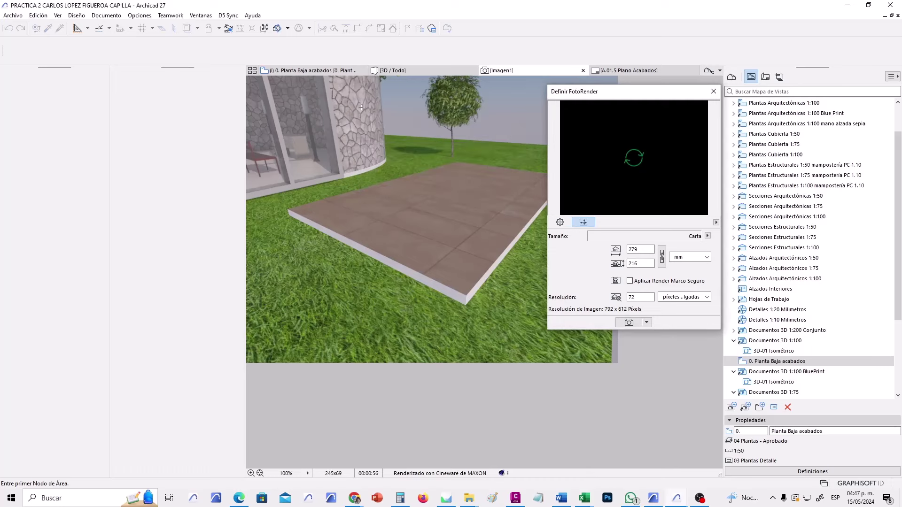
click(312, 71)
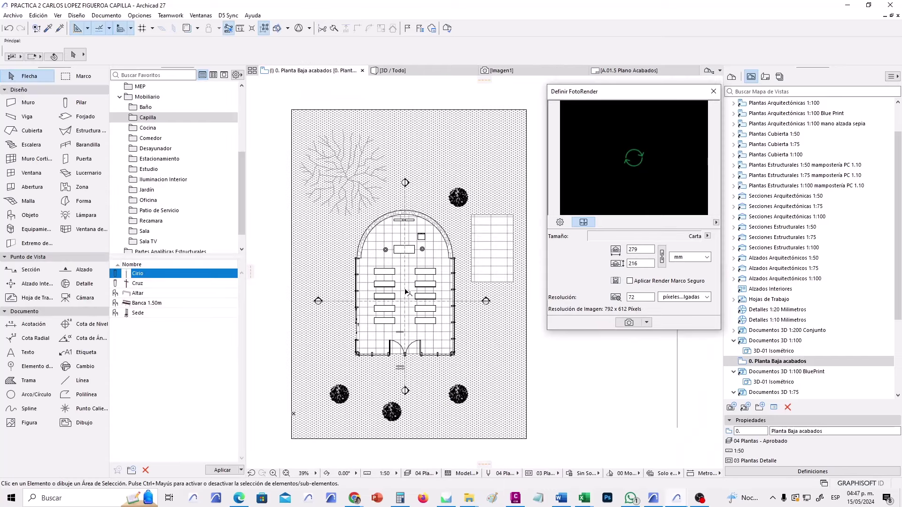
Show the Layout Book and open the A.01.5 Plano Acabados layout.
click(765, 77)
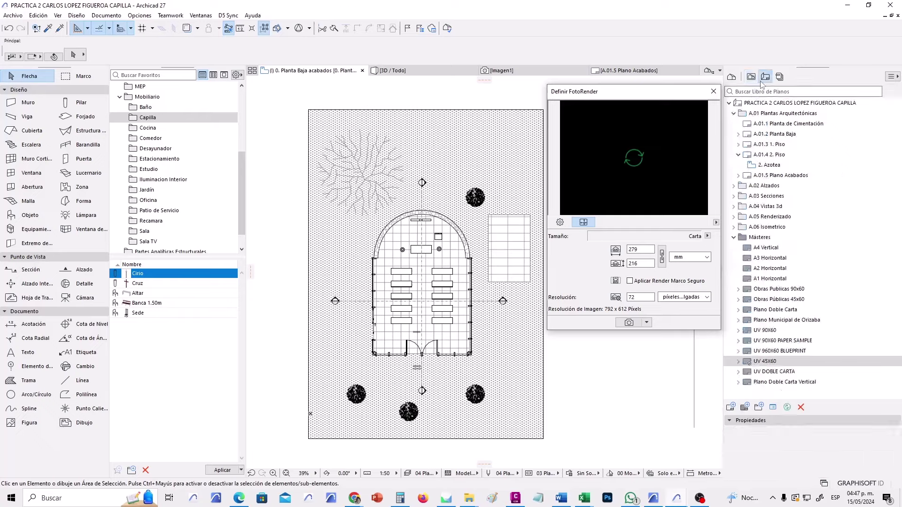
double_click(770, 176)
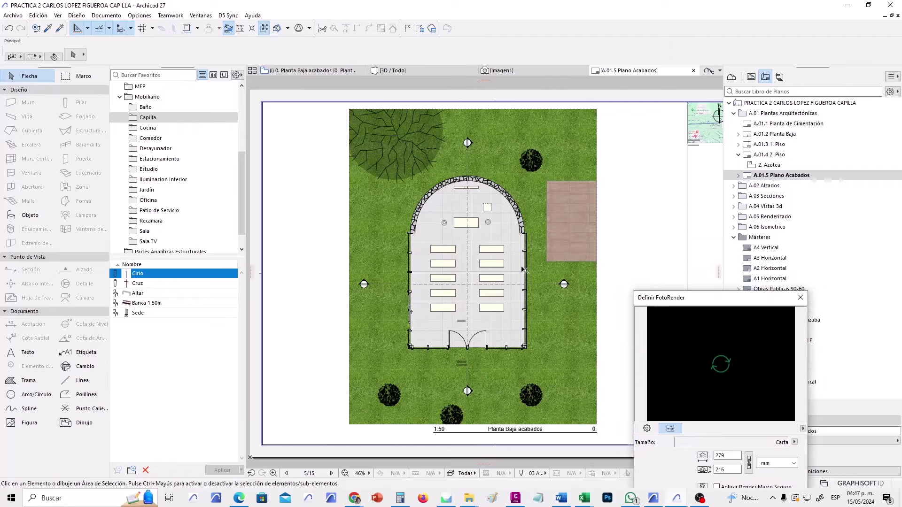
scroll(493, 262, up, 4)
scroll(452, 247, down, 4)
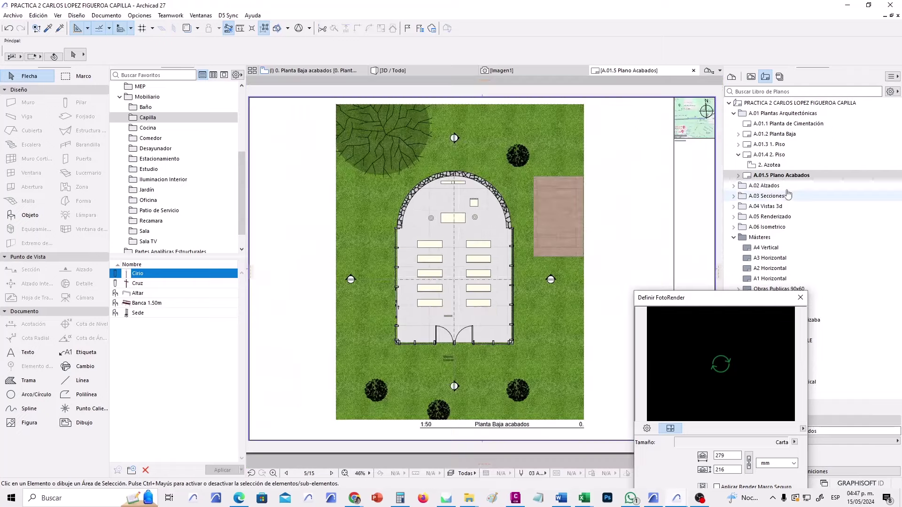
drag(715, 297, 629, 81)
Expand the A.02 to A.06 layout groups and open A.06.1 Isometrico.
click(734, 186)
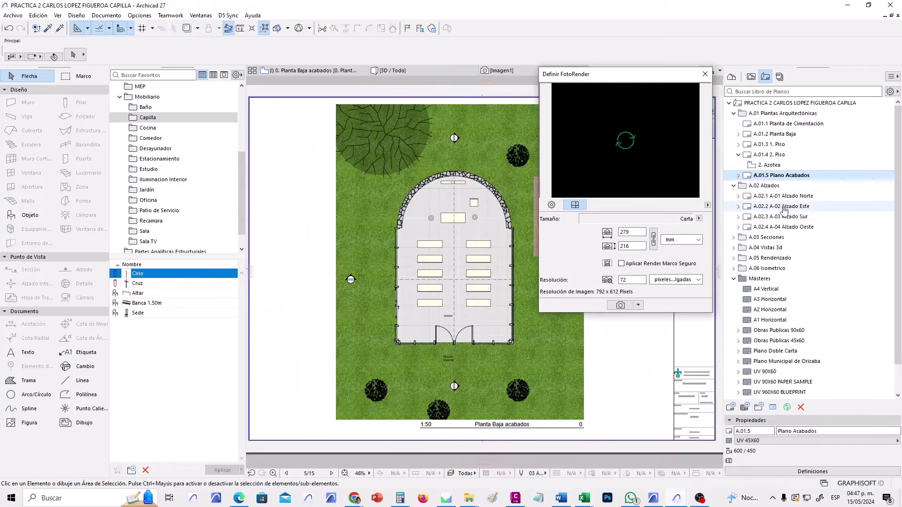
click(734, 247)
click(789, 258)
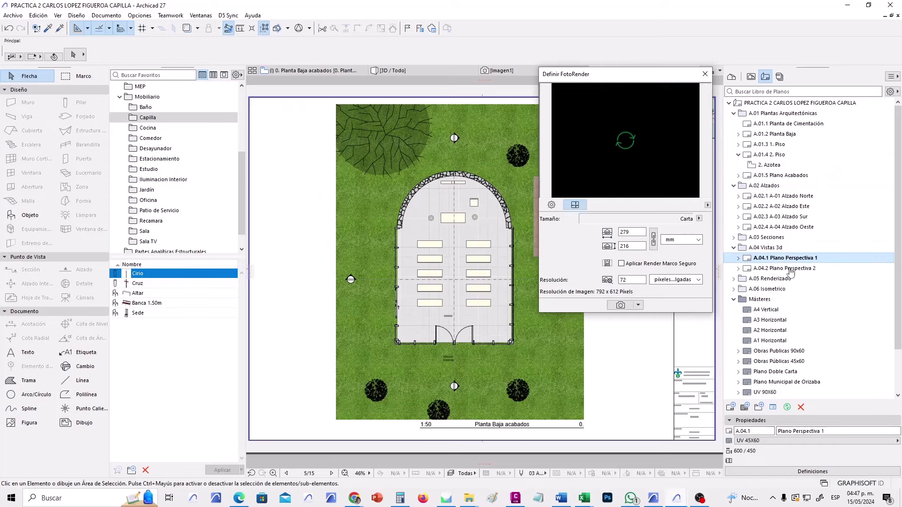
click(794, 269)
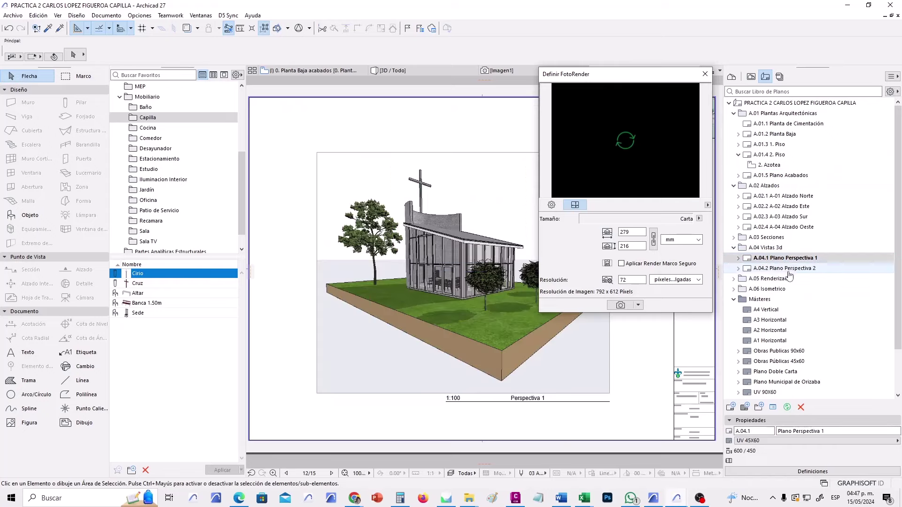
click(735, 279)
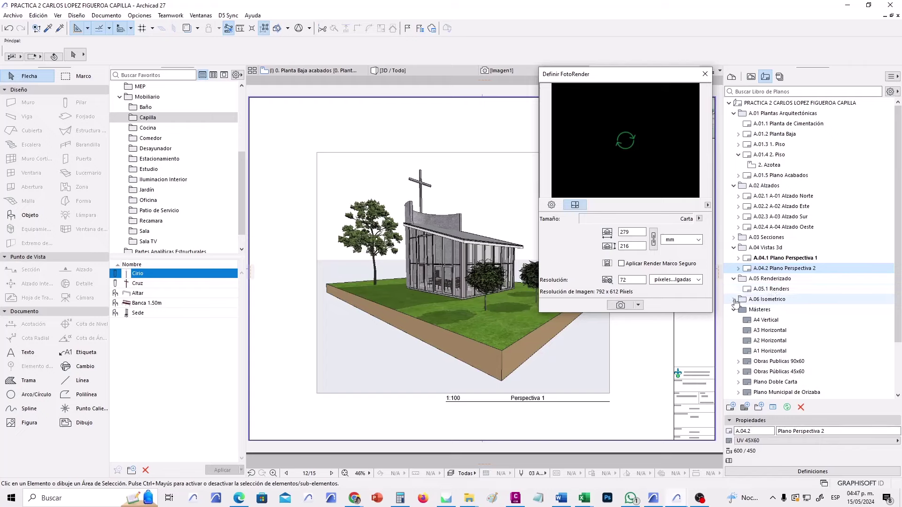
click(734, 299)
click(774, 310)
double_click(774, 310)
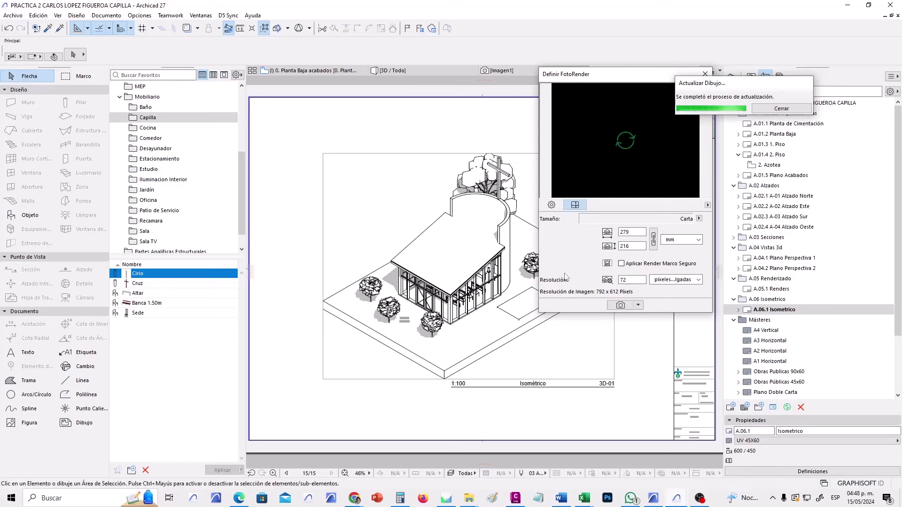
Close Definir FotoRender and zoom around the 1:100 isometric drawing 3D-01.
click(704, 74)
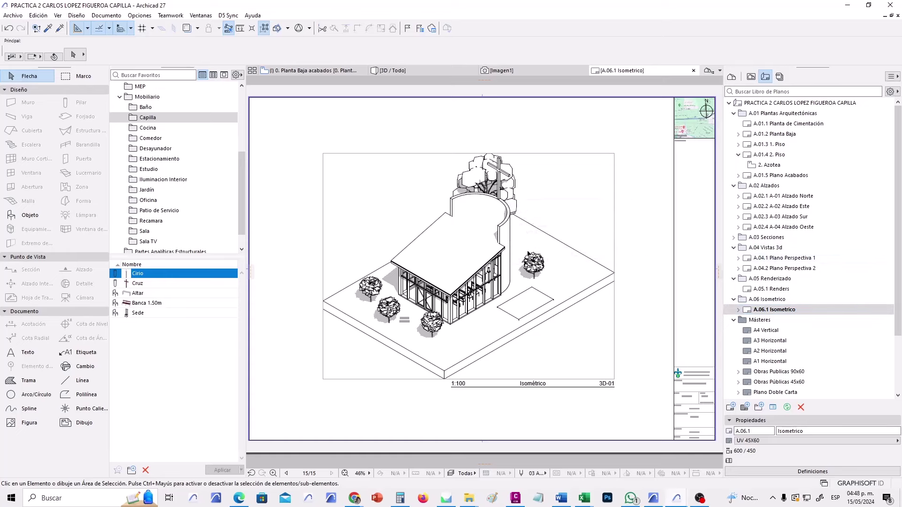
scroll(528, 254, up, 3)
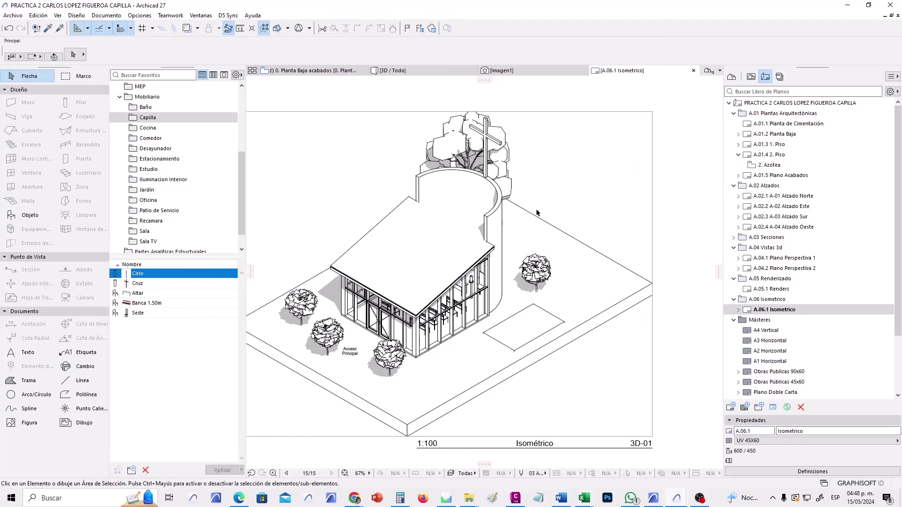
scroll(537, 213, down, 1)
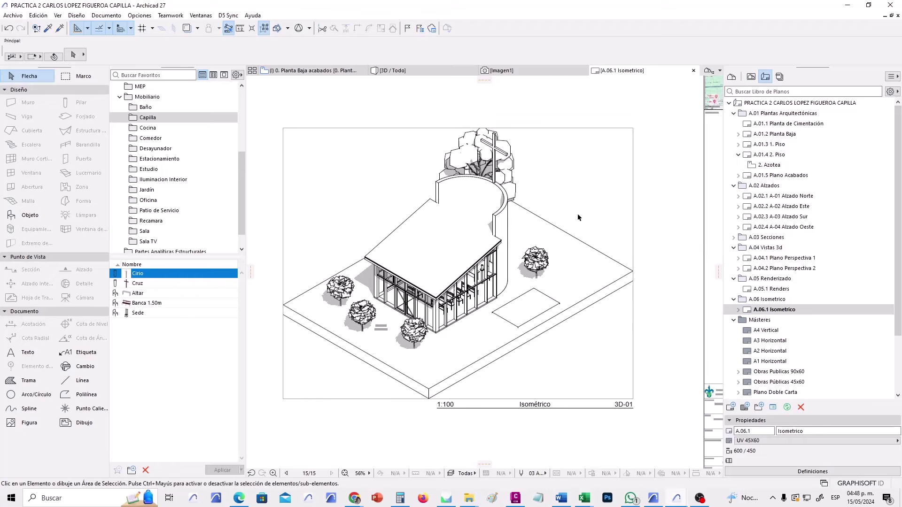
scroll(464, 313, up, 4)
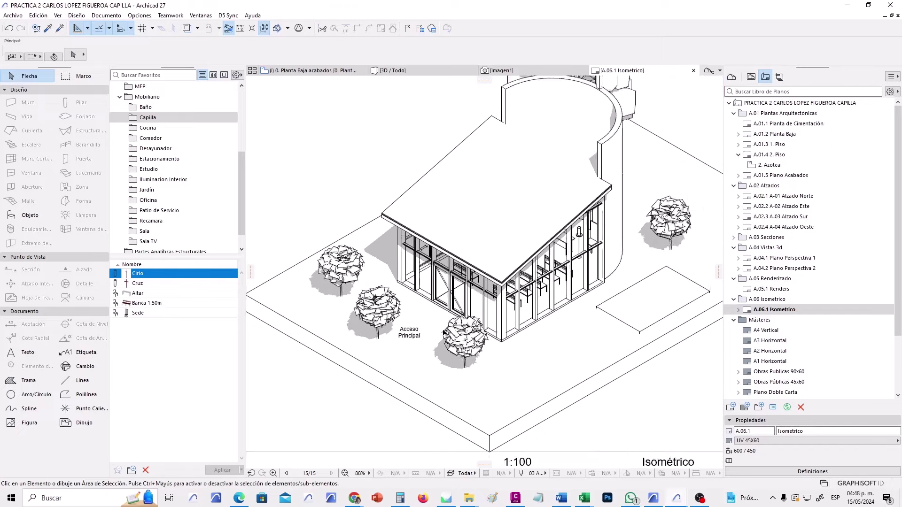
scroll(444, 331, down, 2)
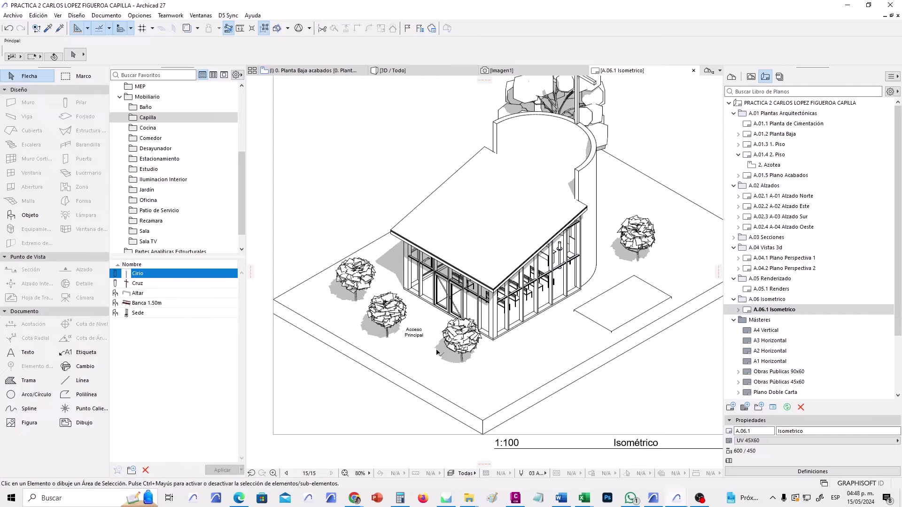
scroll(470, 363, up, 5)
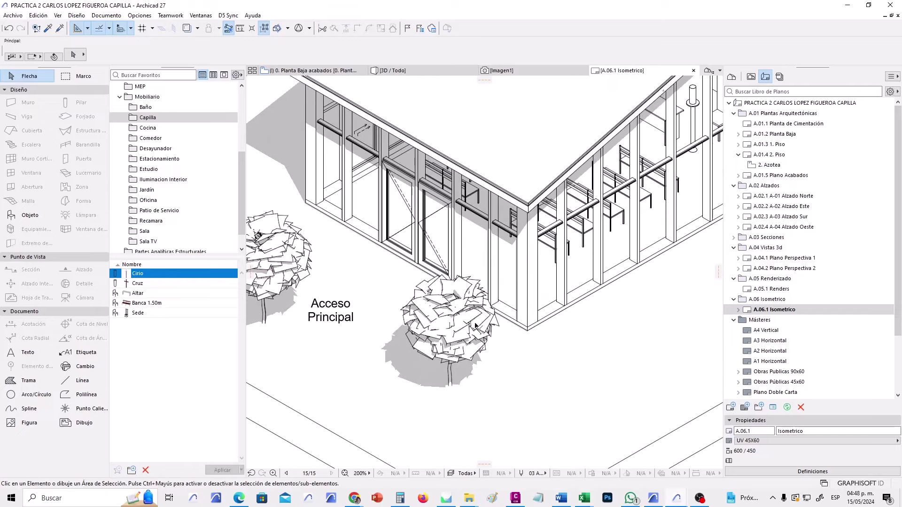
scroll(573, 239, down, 6)
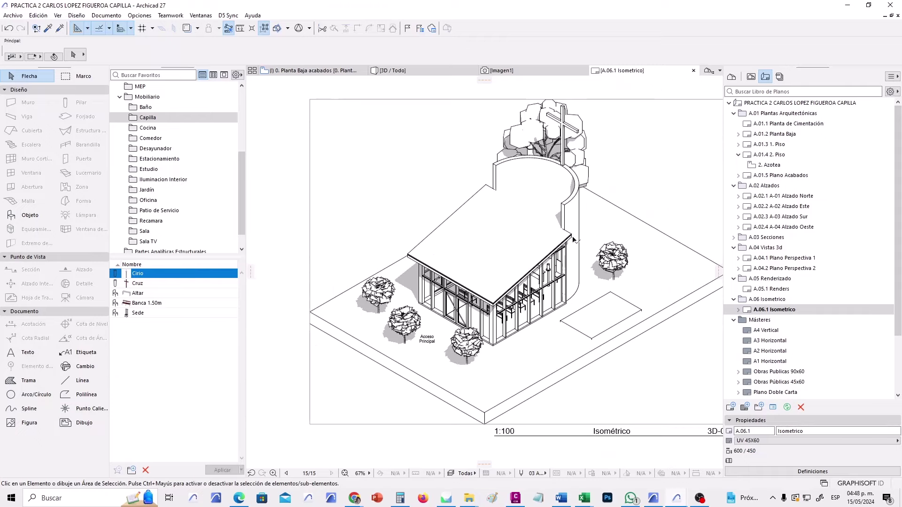
middle_drag(574, 239, 573, 261)
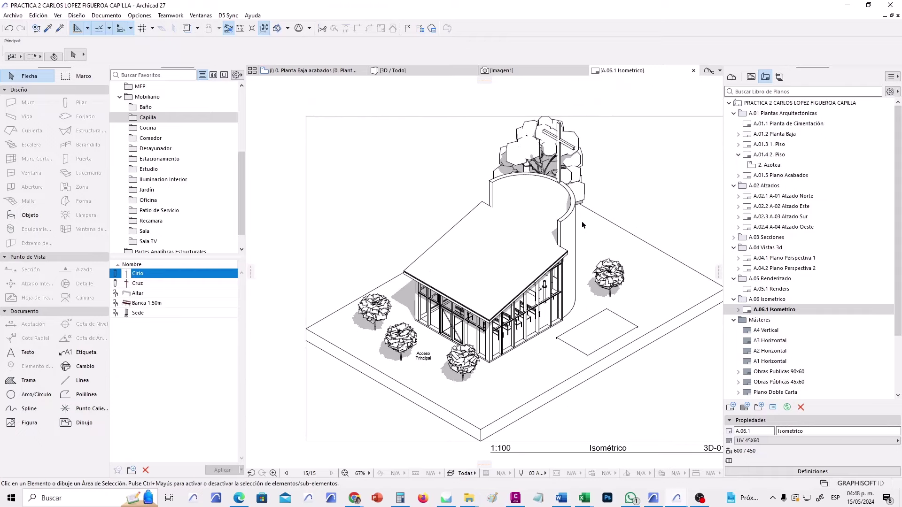
scroll(554, 172, up, 3)
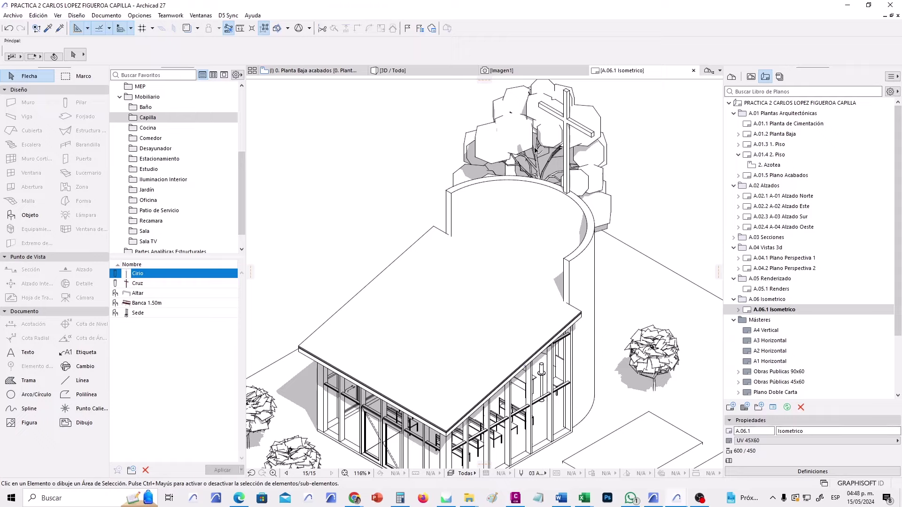
scroll(536, 149, down, 3)
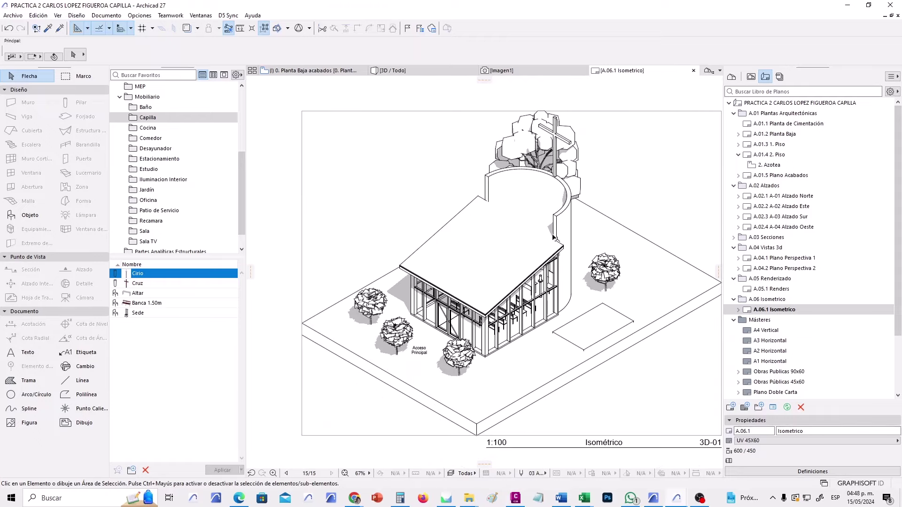
scroll(521, 263, up, 1)
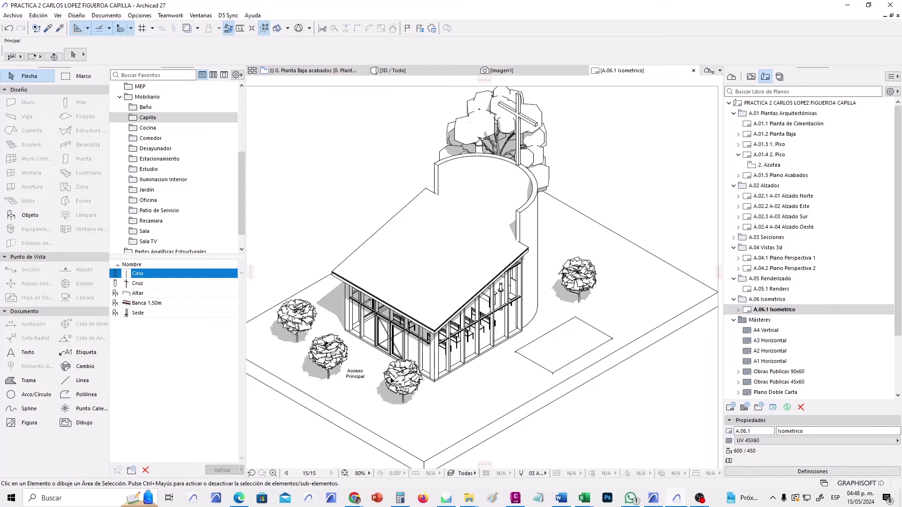
scroll(287, 465, down, 1)
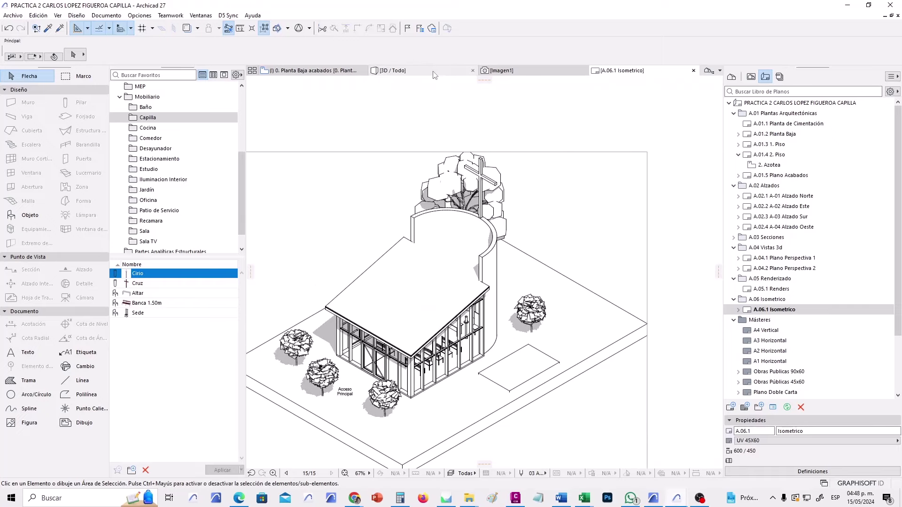
In 3D, apply the 03 Plantas Simplificado model view options and orbit around the chapel.
click(433, 71)
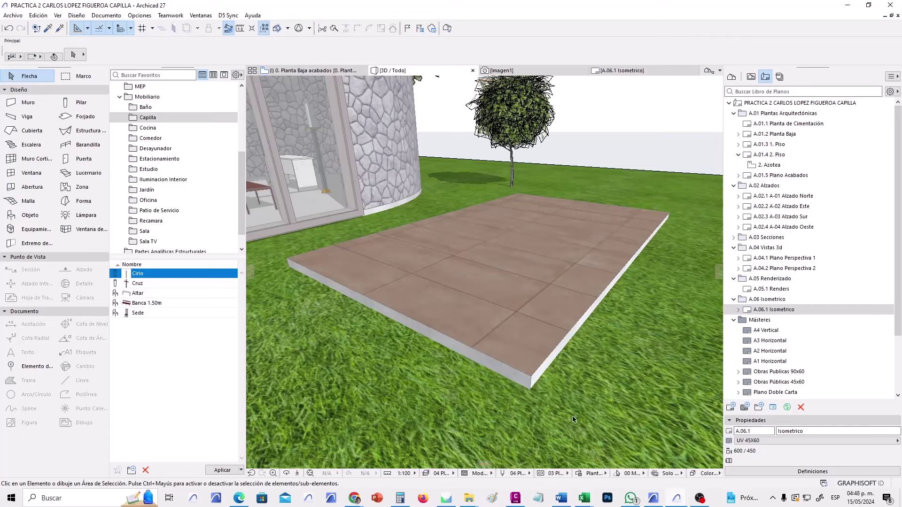
click(556, 473)
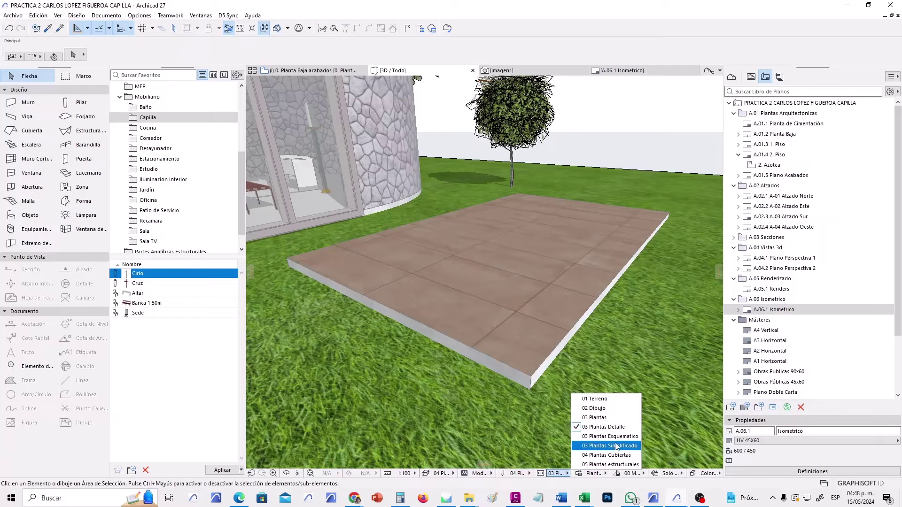
click(616, 445)
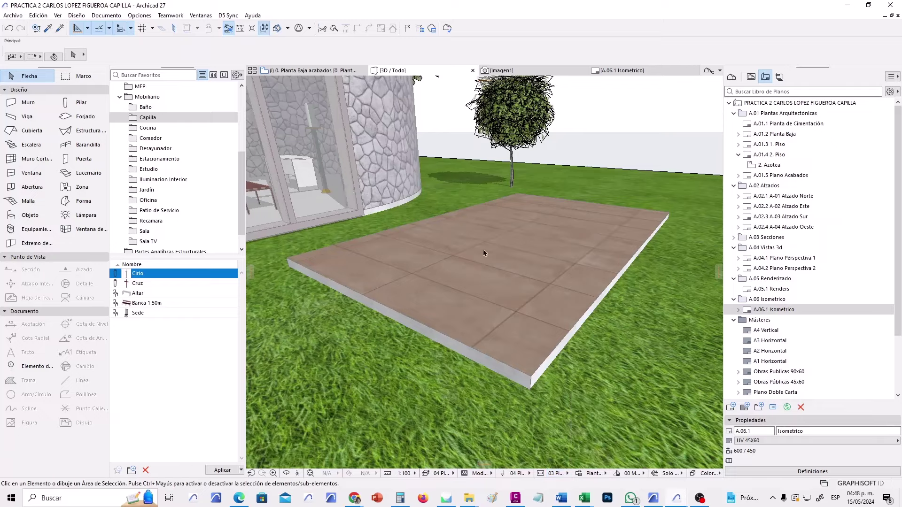
scroll(643, 283, down, 10)
shift+middle_drag(643, 283, 546, 299)
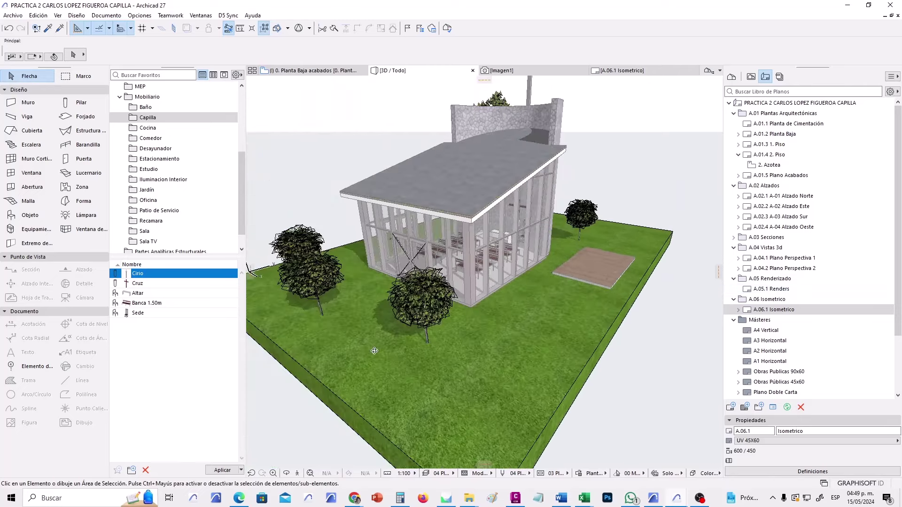
shift+middle_drag(375, 351, 570, 348)
scroll(280, 298, up, 3)
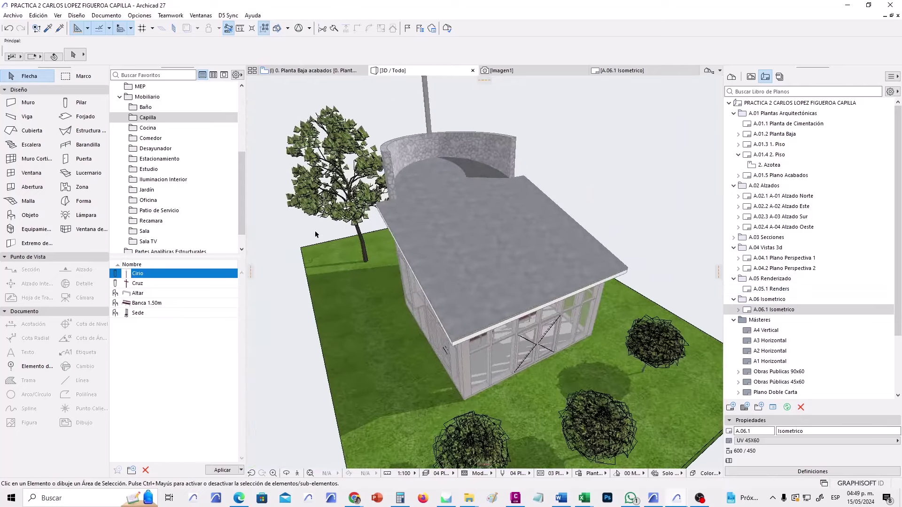
shift+middle_drag(373, 309, 397, 296)
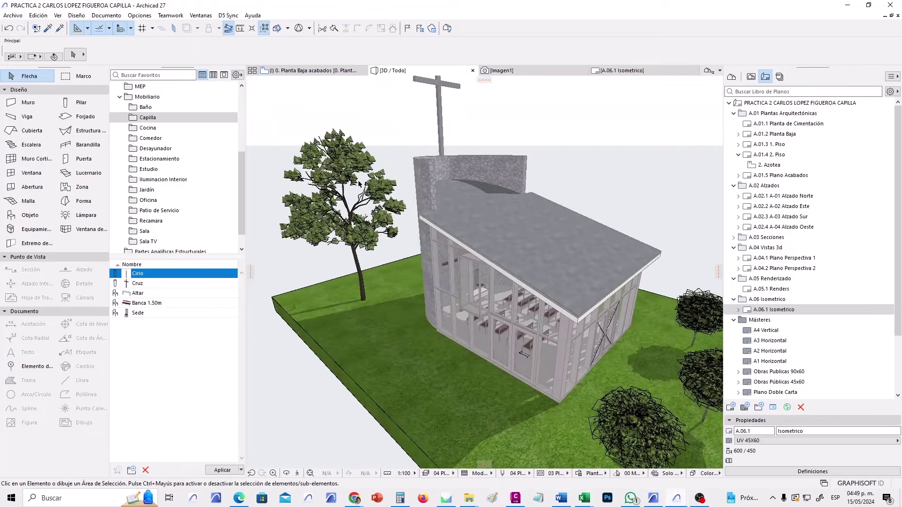
Apply 03 Plantas Esquematico model view options, then go back to the Planta Baja acabados plan.
click(557, 474)
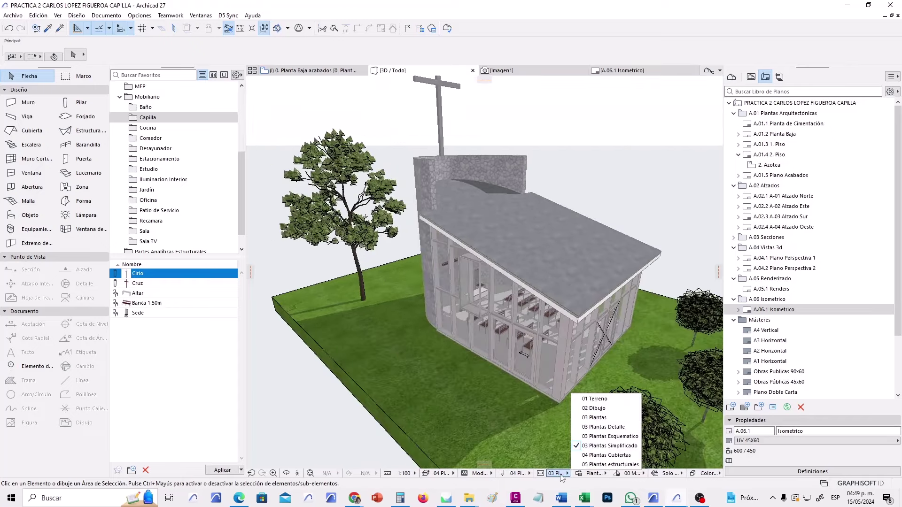
click(612, 437)
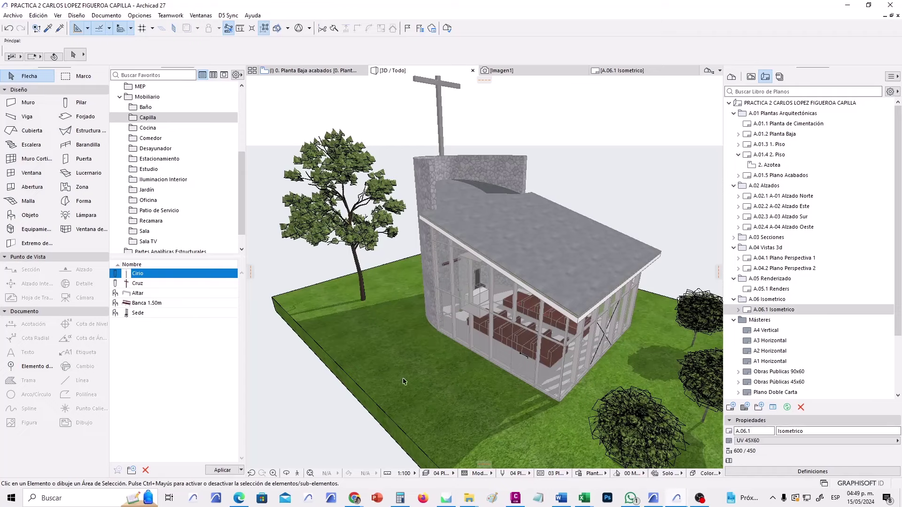
click(595, 473)
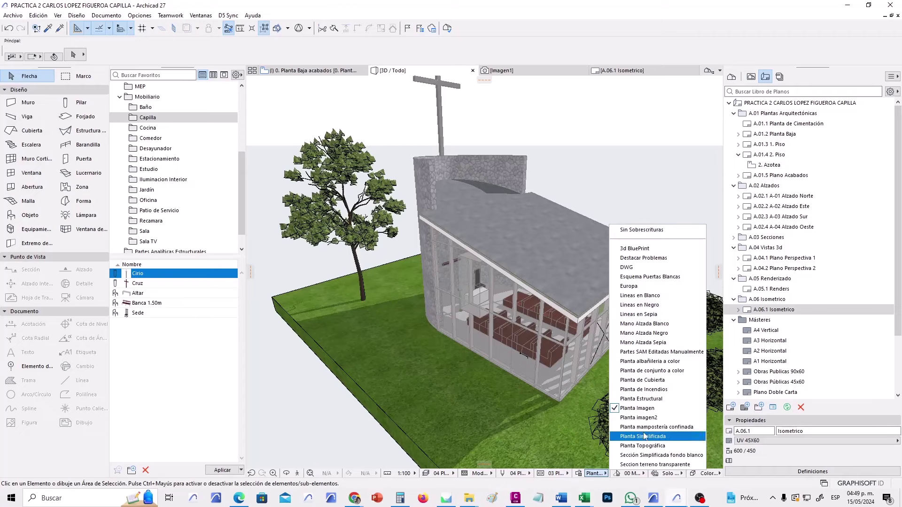
click(342, 293)
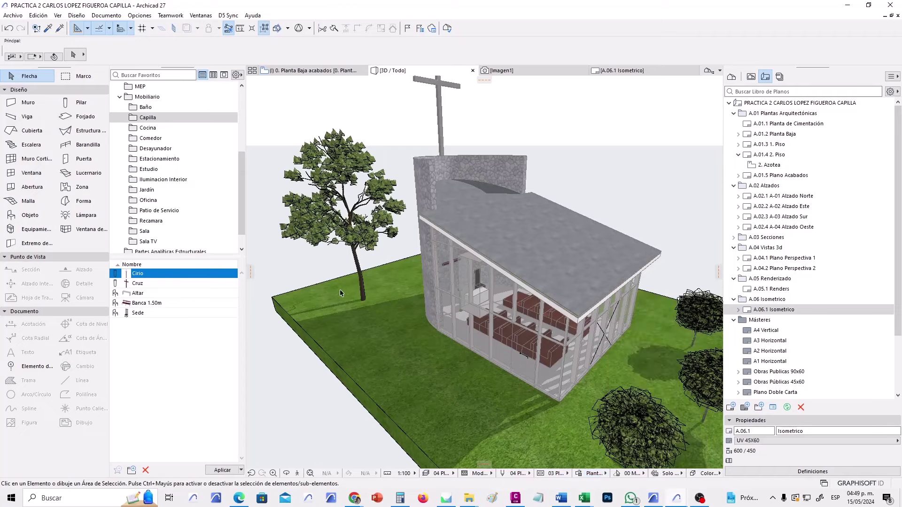
click(473, 70)
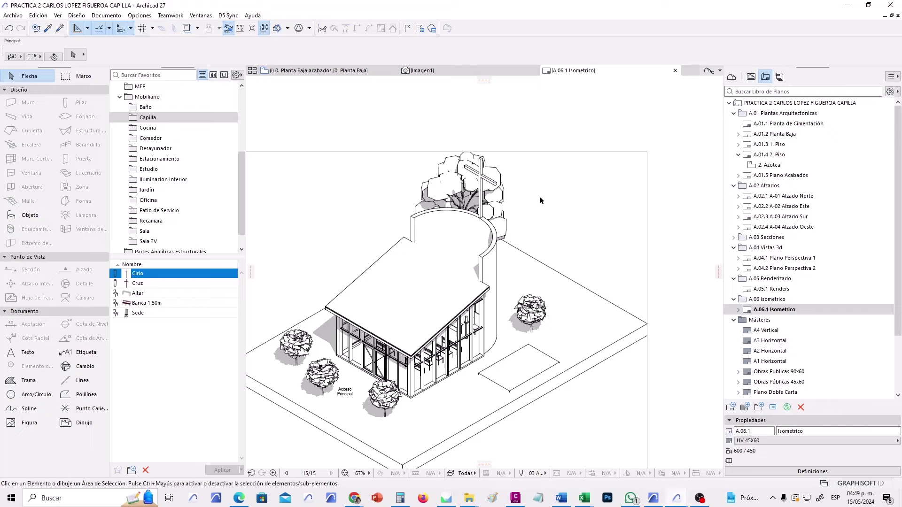
click(374, 69)
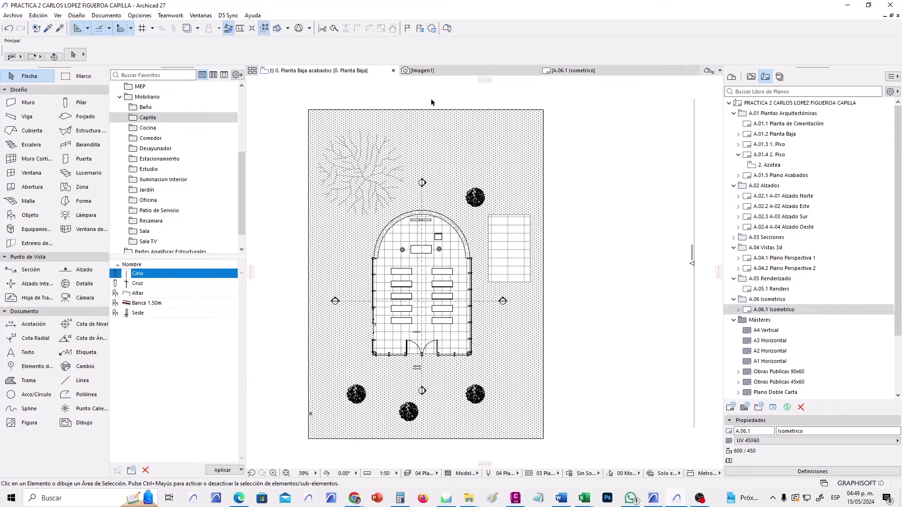
Reopen the 3D view with F3 and orbit toward the stone bell wall.
key(F3)
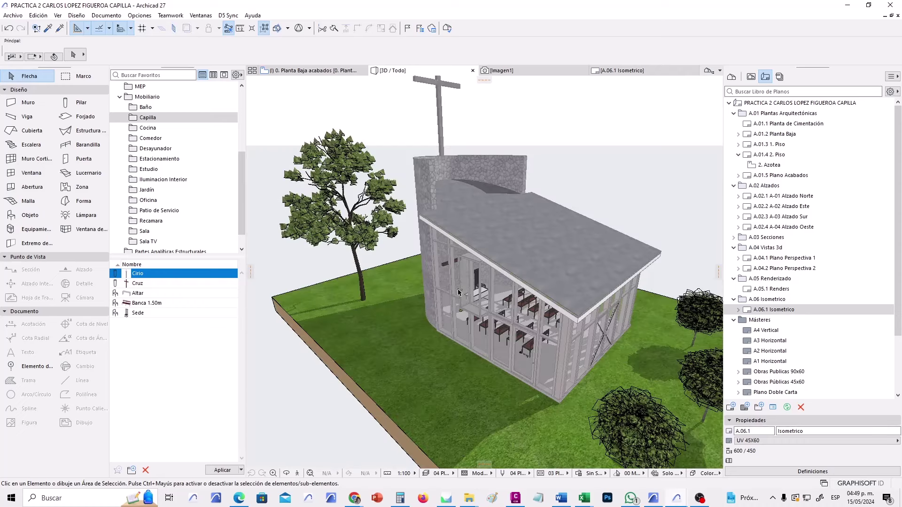
click(553, 473)
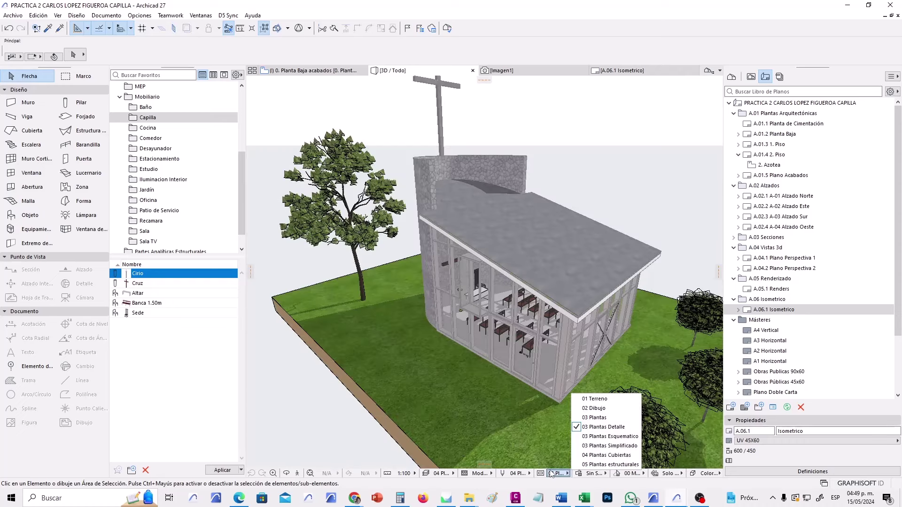
click(610, 445)
shift+middle_drag(464, 404, 533, 378)
shift+middle_drag(471, 439, 406, 349)
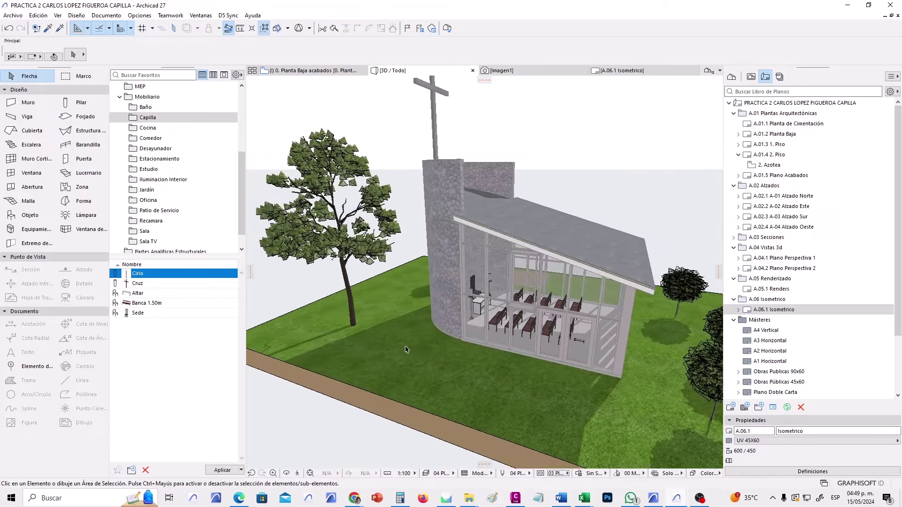
Inspect the selected tree's settings, including its dimensions and trunk, then deselect it.
click(347, 295)
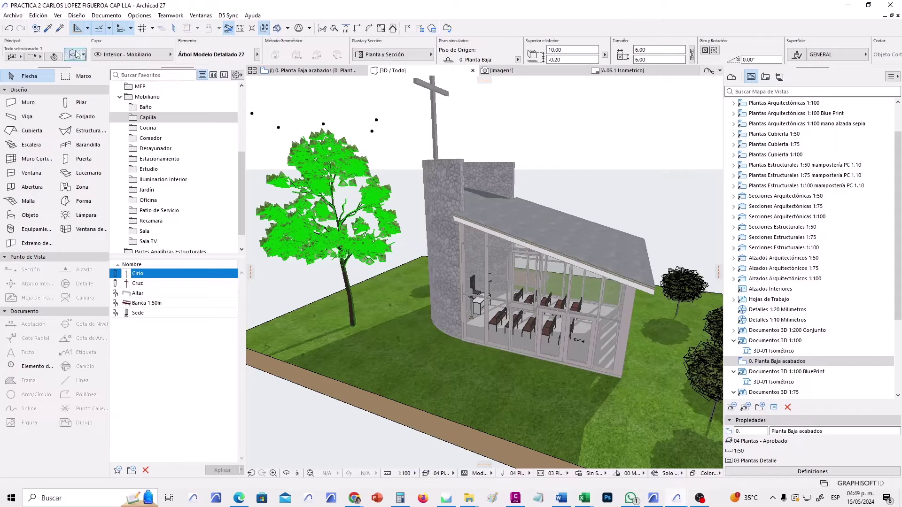
key(ctrl+t)
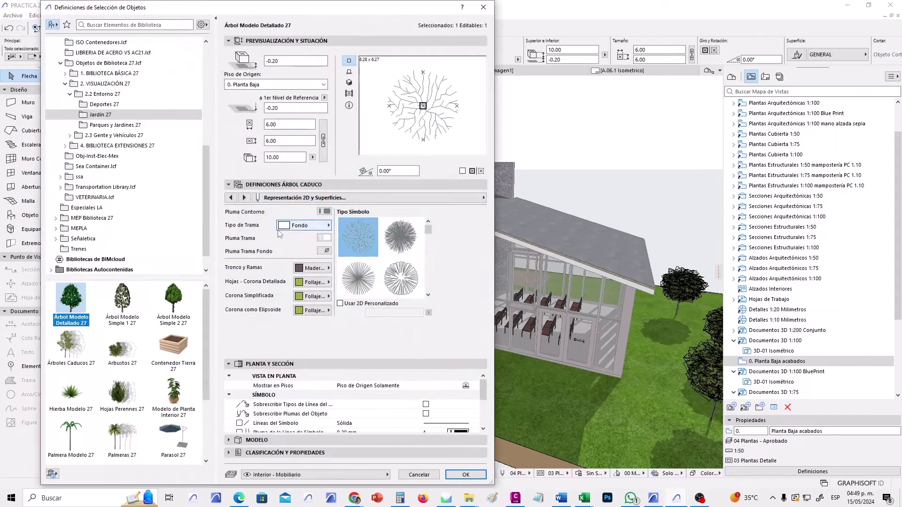
click(231, 198)
click(231, 197)
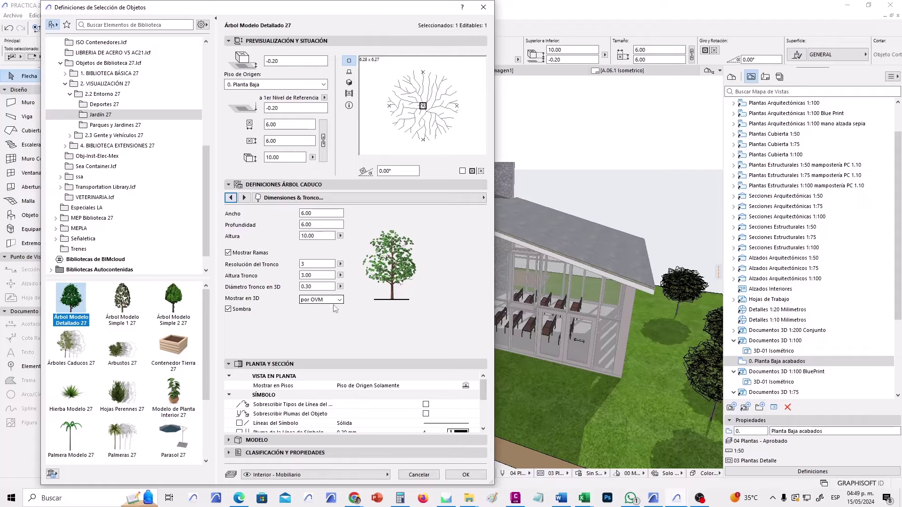
click(465, 475)
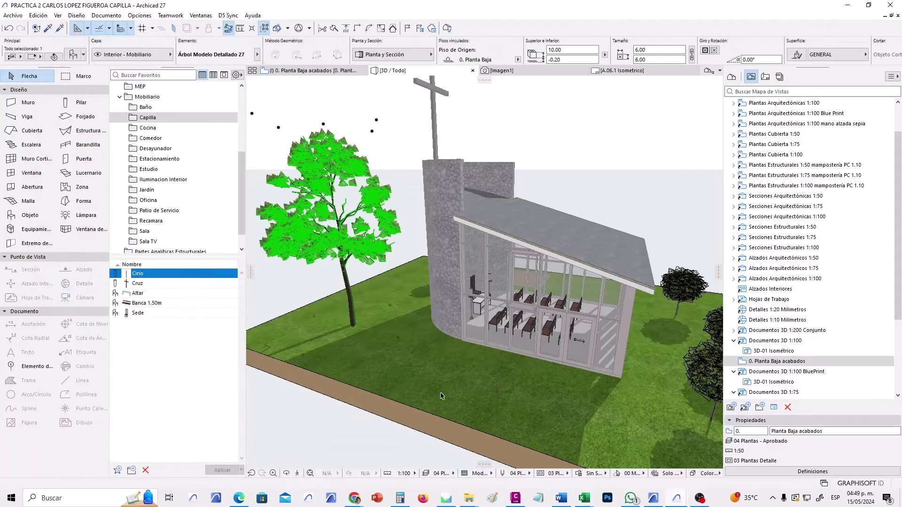
key(Escape)
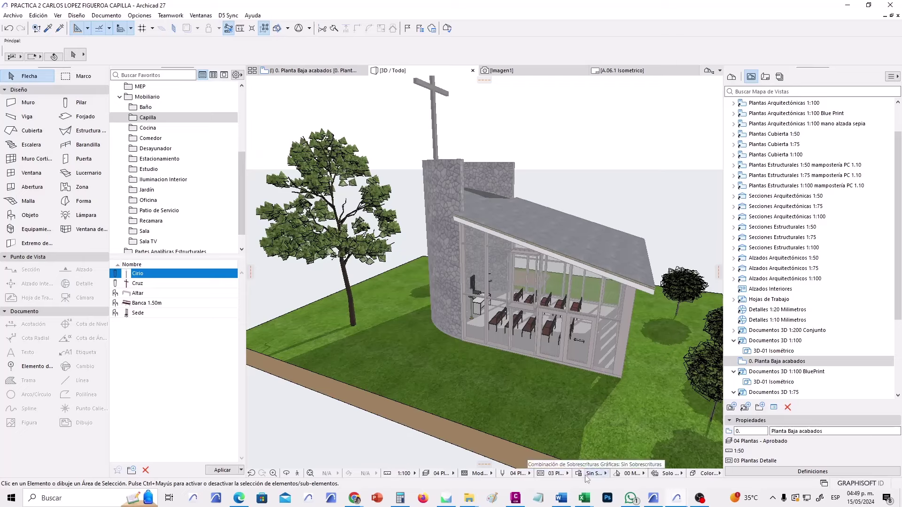
Change the layer combination and pen set, orbiting to a lower angle over the site.
click(564, 474)
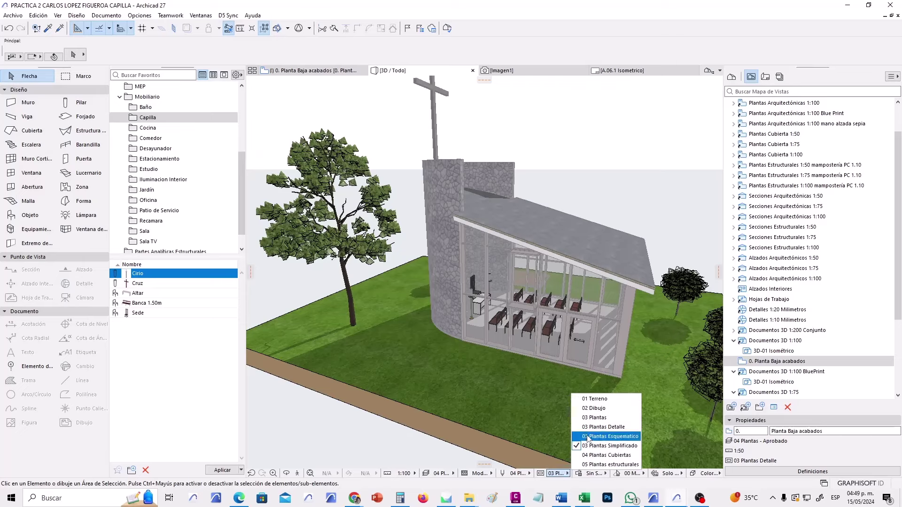
click(606, 427)
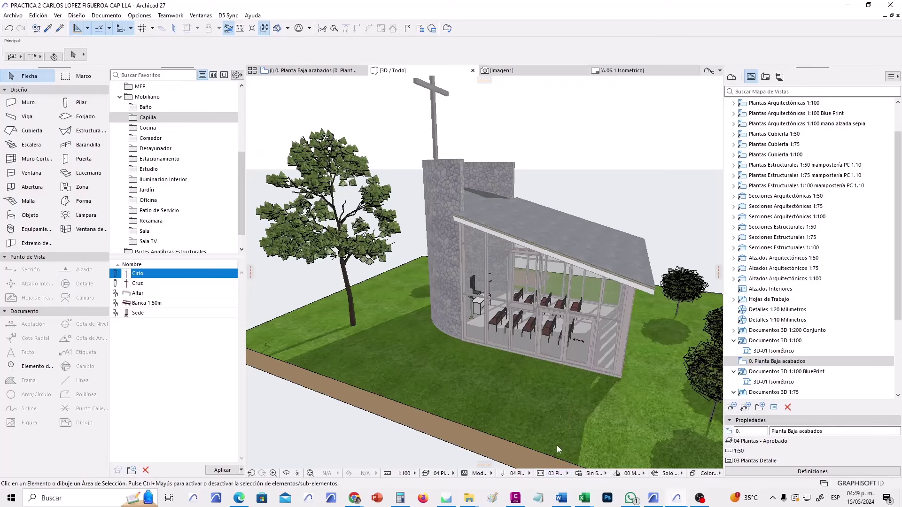
click(532, 474)
click(594, 442)
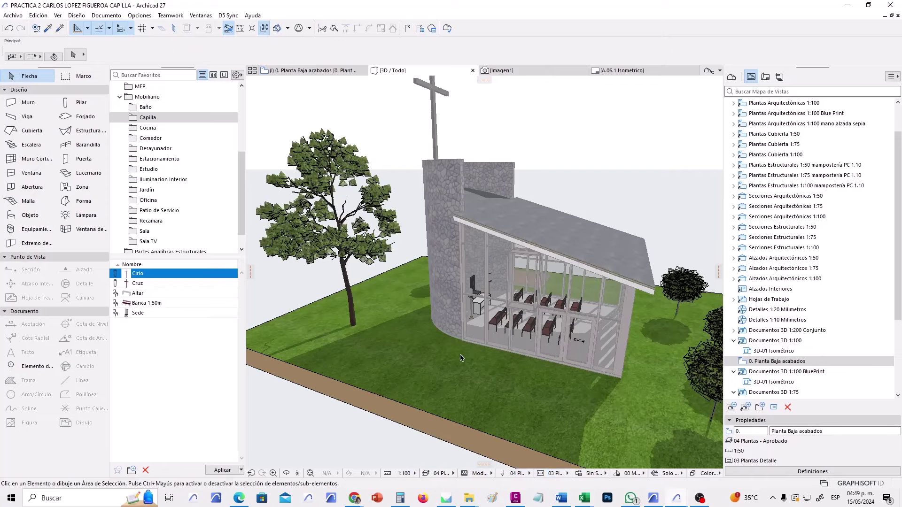
shift+middle_drag(460, 358, 517, 360)
click(554, 473)
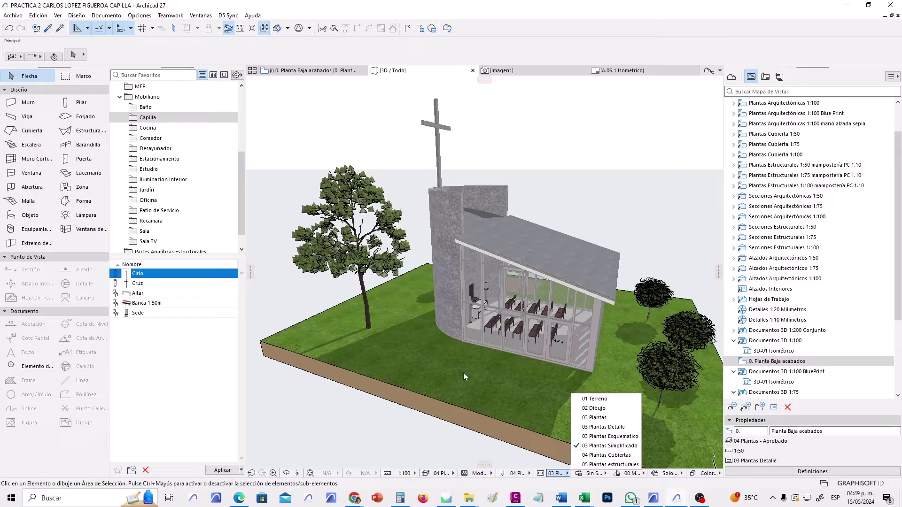
click(491, 390)
shift+middle_drag(533, 399, 389, 260)
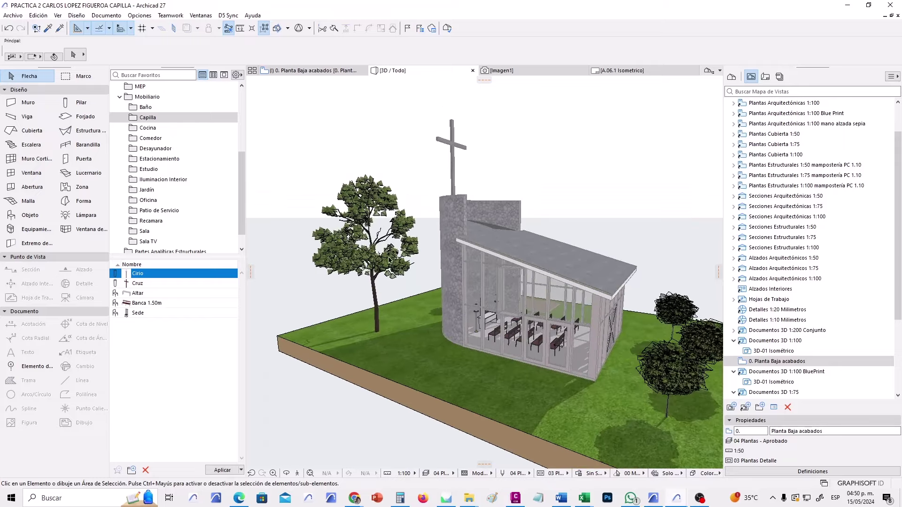
shift+middle_drag(412, 308, 486, 387)
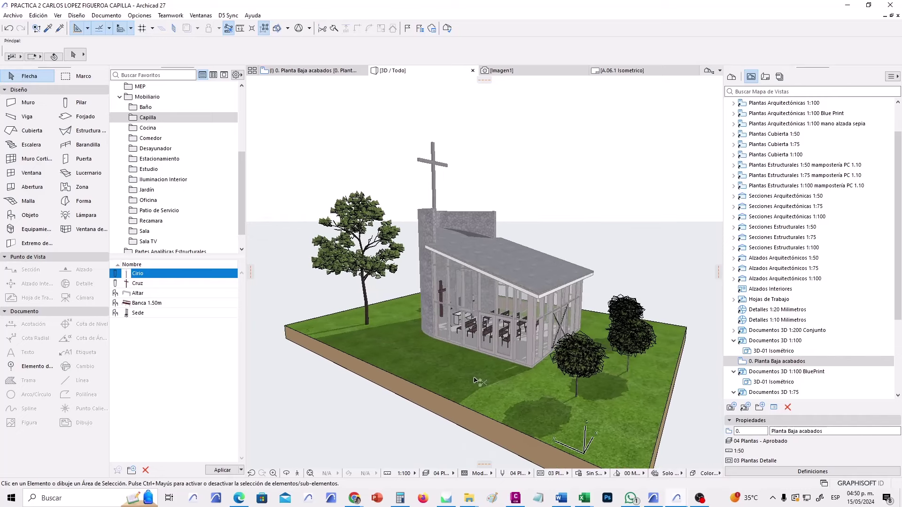
Rebuild the 3D model view and pan toward the chapel's glass side.
right_click(474, 381)
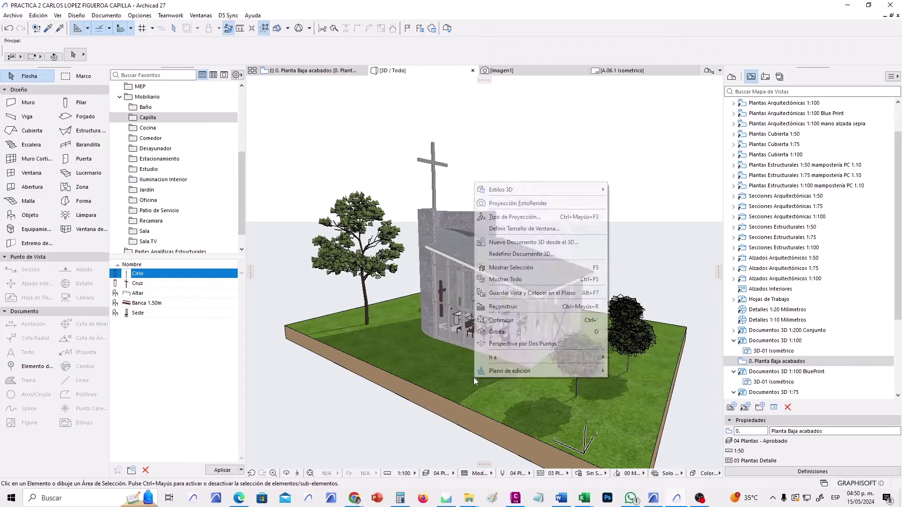
click(525, 306)
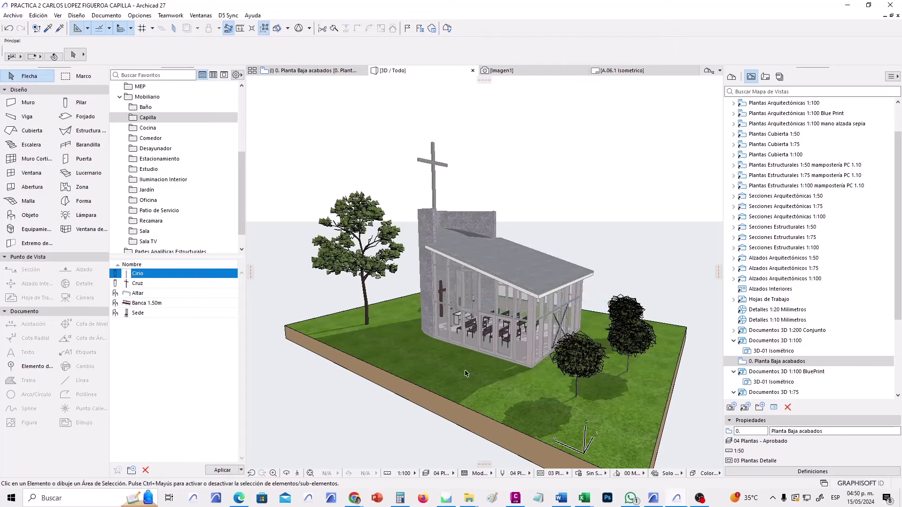
scroll(466, 374, up, 4)
middle_drag(466, 373, 558, 420)
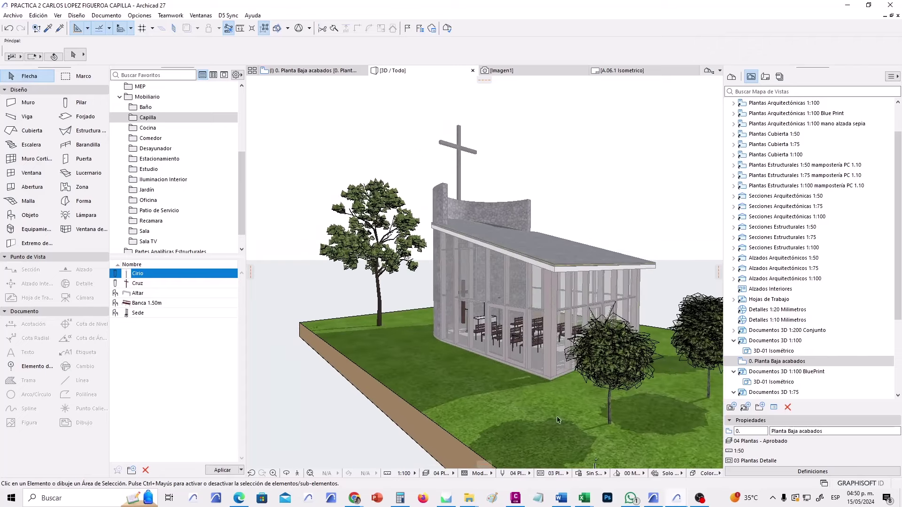
Switch to a layer combination showing solid pews and orbit to a front view.
click(554, 473)
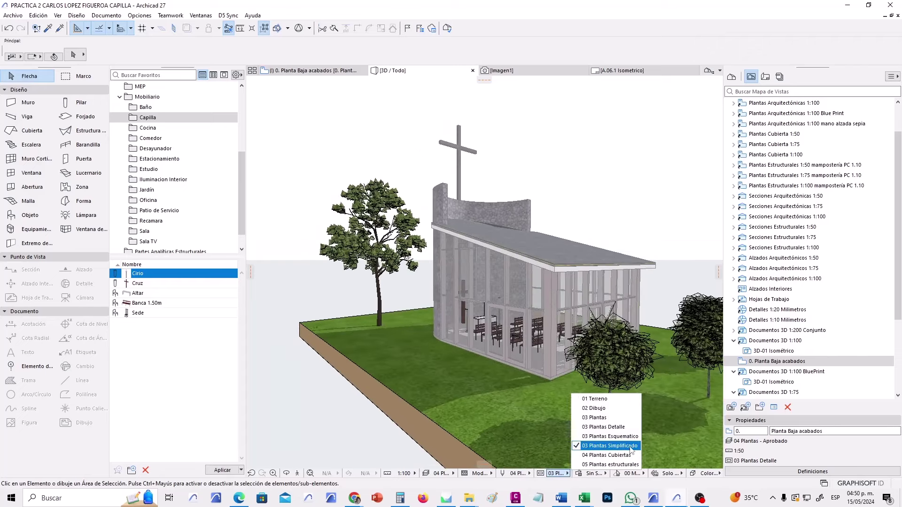
click(609, 436)
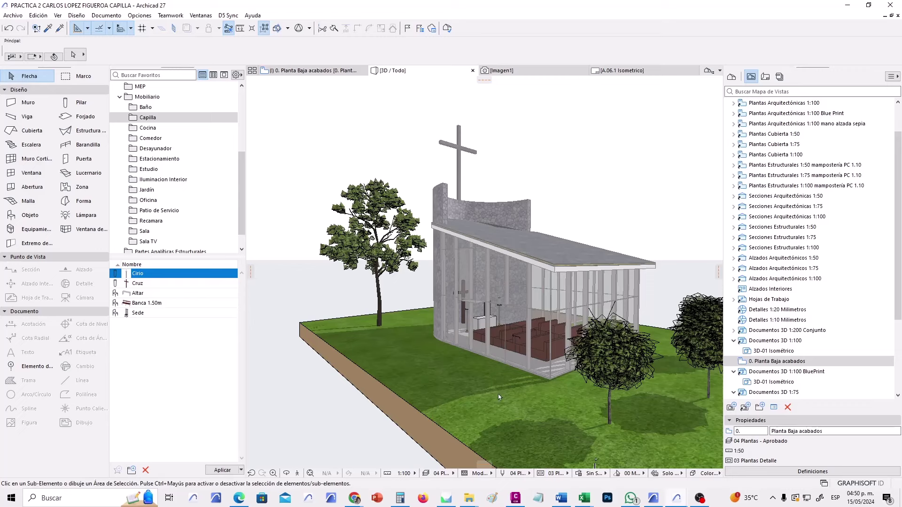
scroll(514, 378, up, 3)
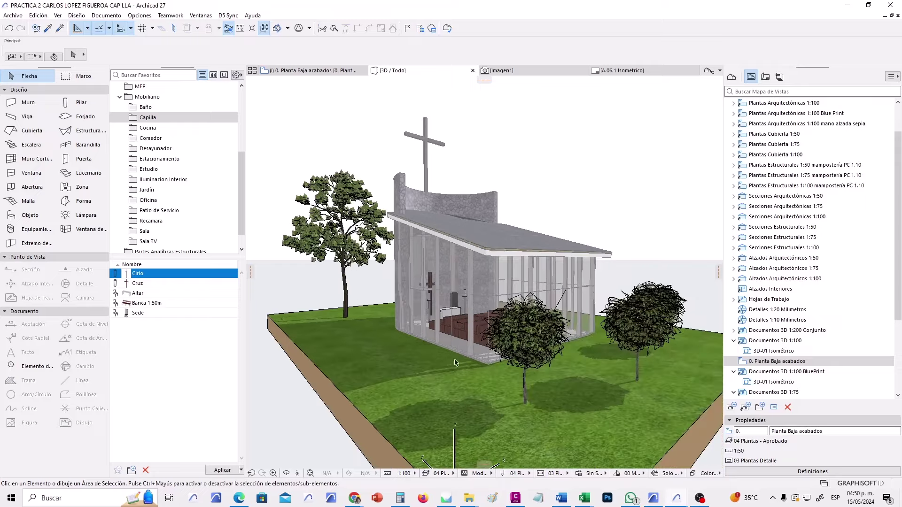
scroll(333, 275, up, 3)
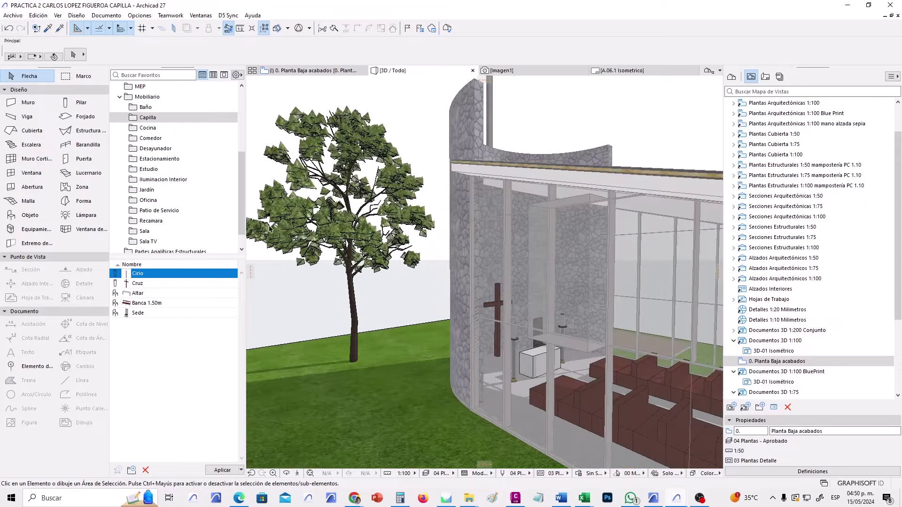
scroll(333, 182, down, 3)
shift+middle_drag(432, 255, 457, 314)
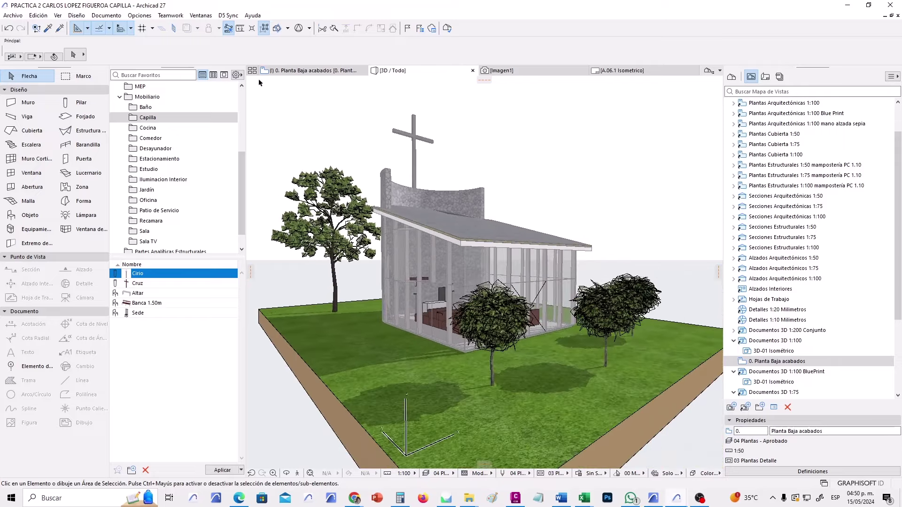
Enable Activar Renderizado Físico en 3D in On-Screen Options' experimental settings.
click(140, 15)
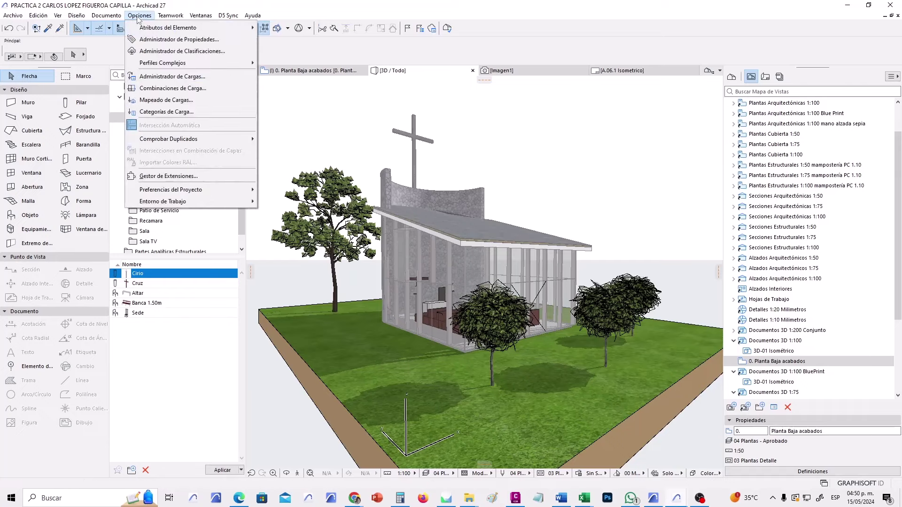
mouse_move(218, 201)
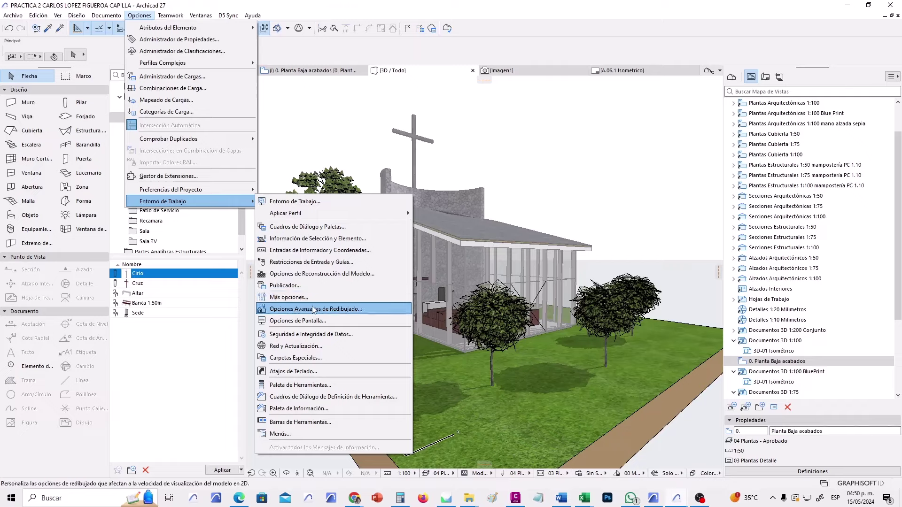
click(292, 322)
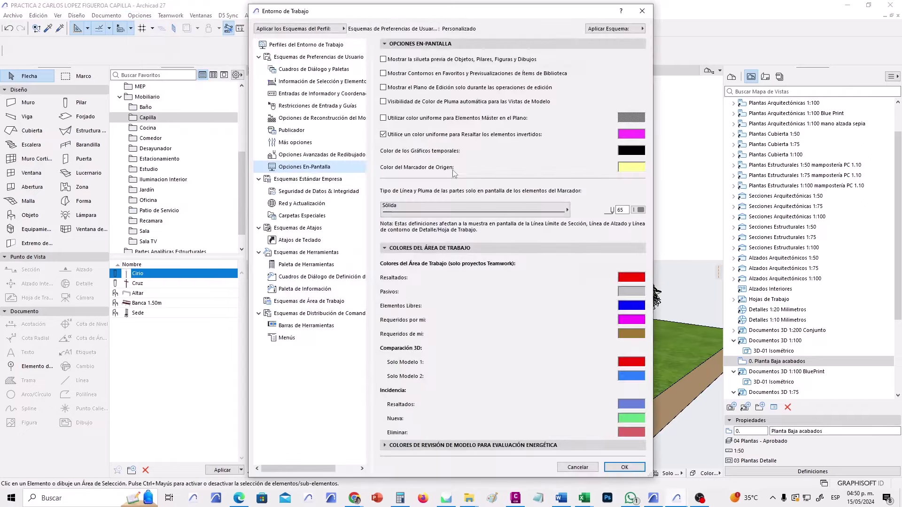
click(304, 144)
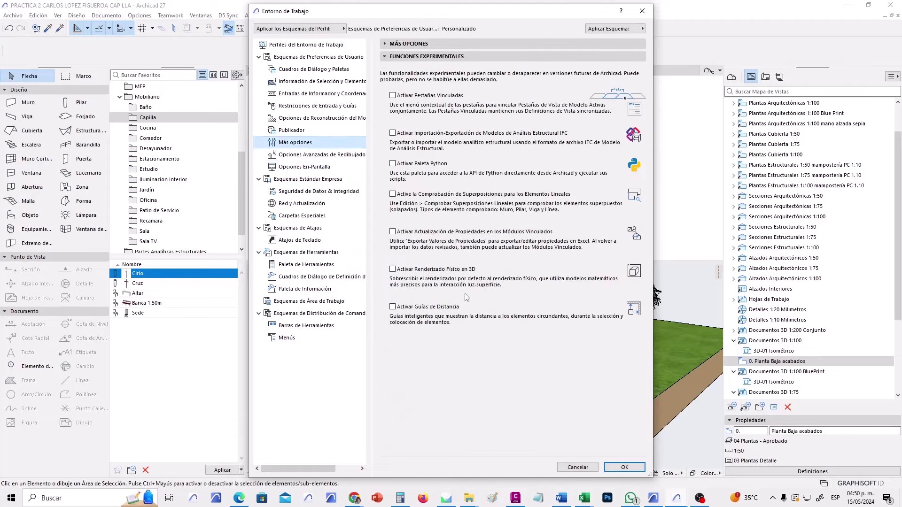
click(392, 271)
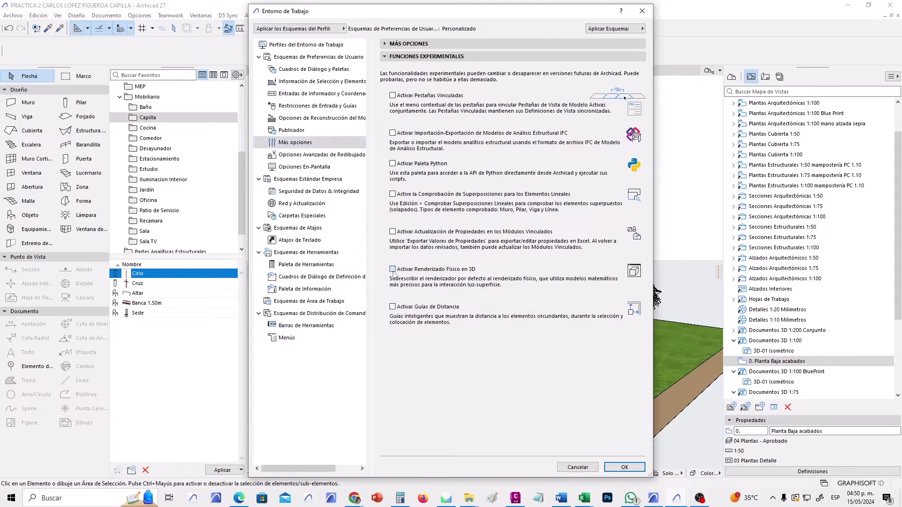
click(624, 467)
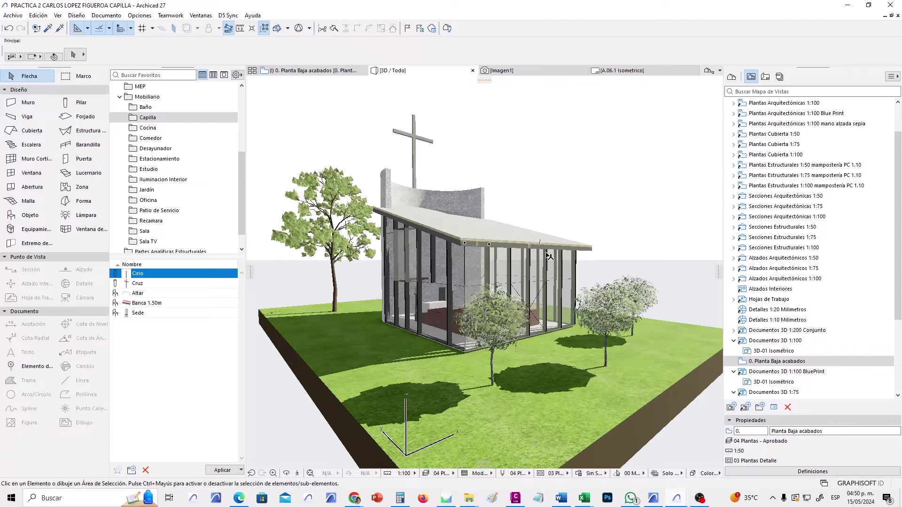
Orbit to the glass facade, then walk through the glass into the chapel facing the altar.
shift+middle_drag(610, 268, 492, 268)
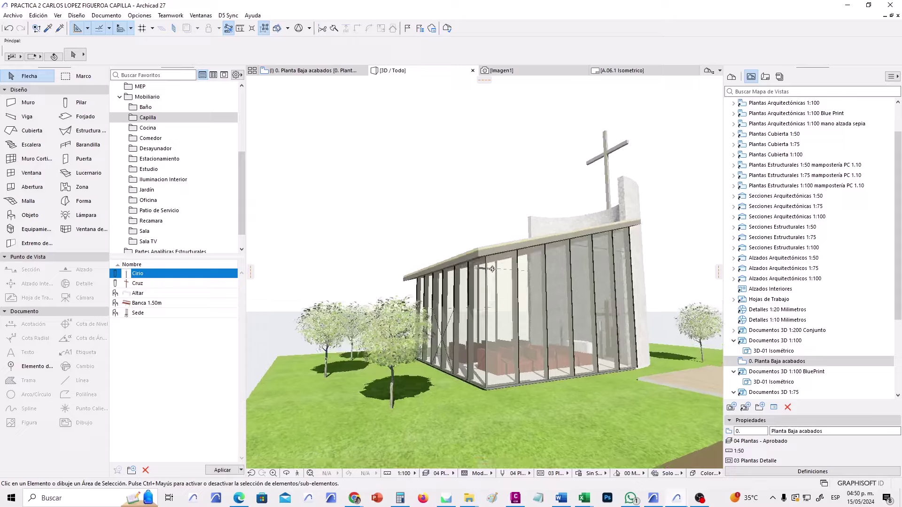
shift+middle_drag(452, 329, 593, 351)
shift+middle_drag(513, 374, 440, 333)
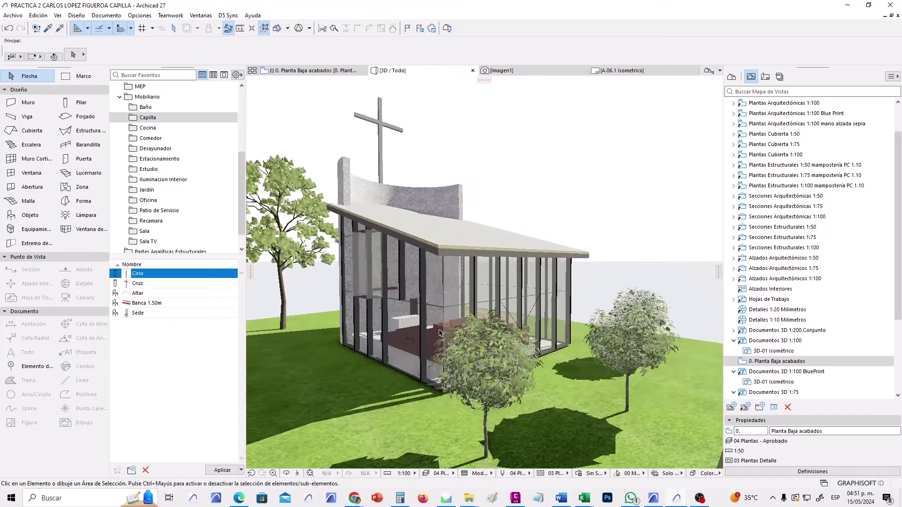
click(310, 472)
click(536, 329)
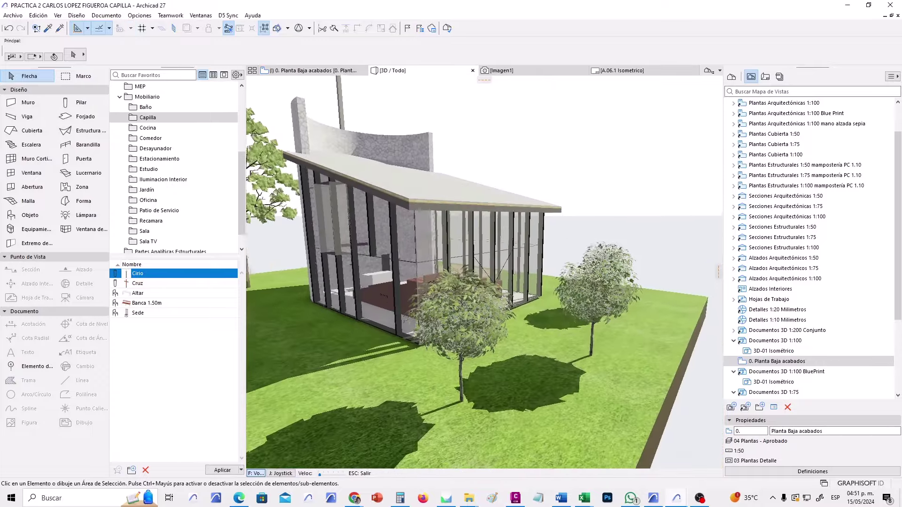
key(Up)
key(Up)
key(Up)
key(Up)
key(Up)
key(Up)
key(Up)
key(Up)
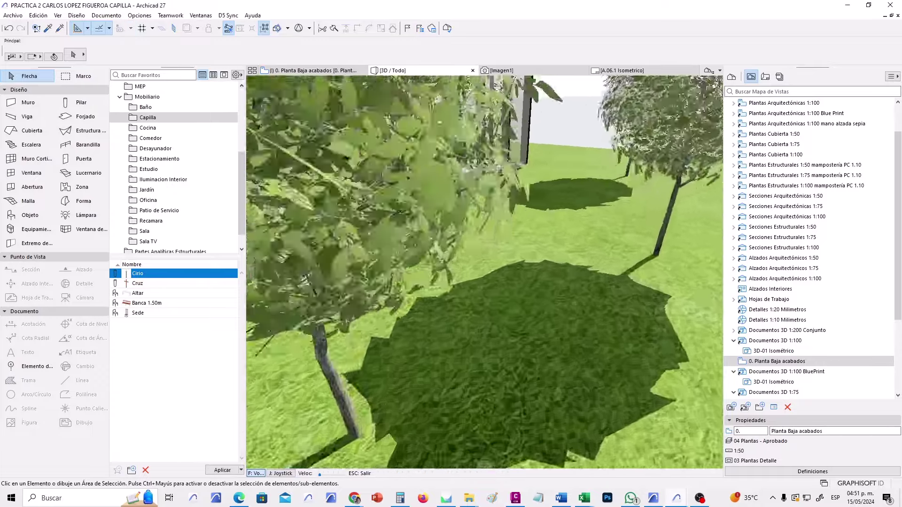
key(Up)
key(Up)
key(Up)
key(Up)
key(Up)
key(Up)
key(Up)
key(Up)
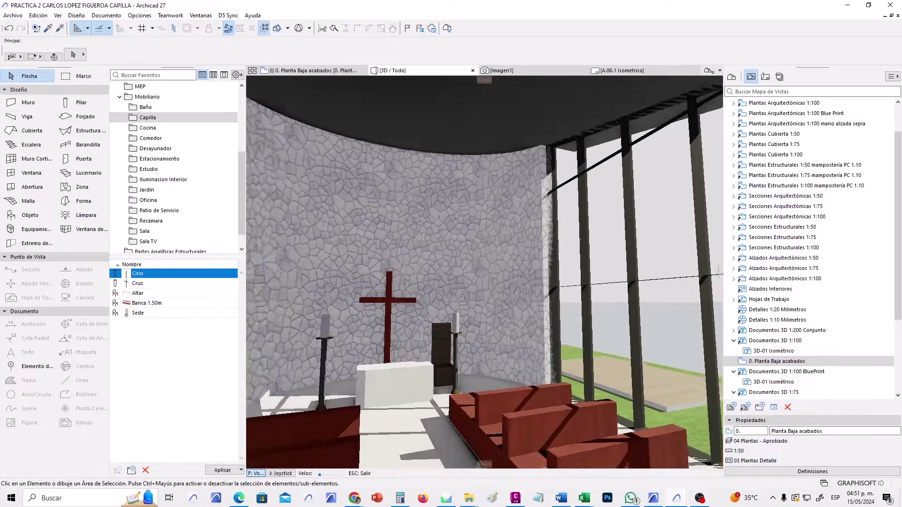
key(Left)
key(Left)
key(Left)
key(Left)
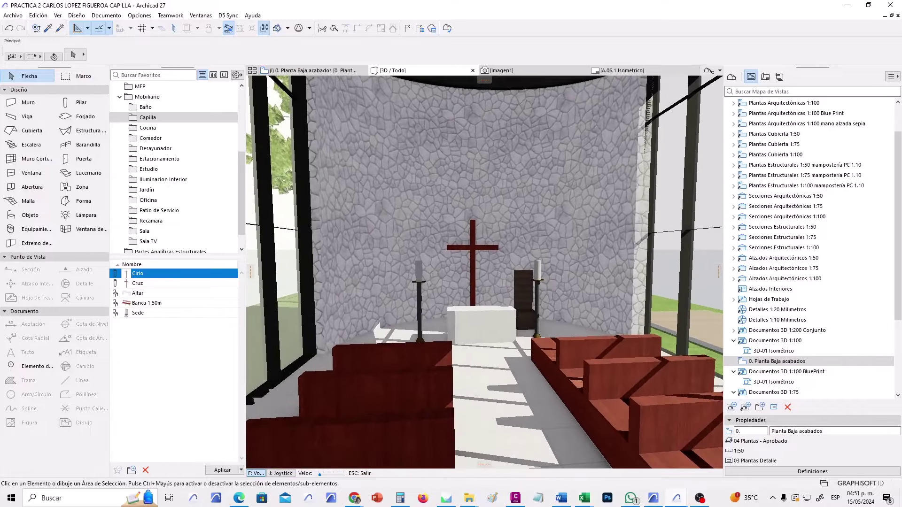
key(Escape)
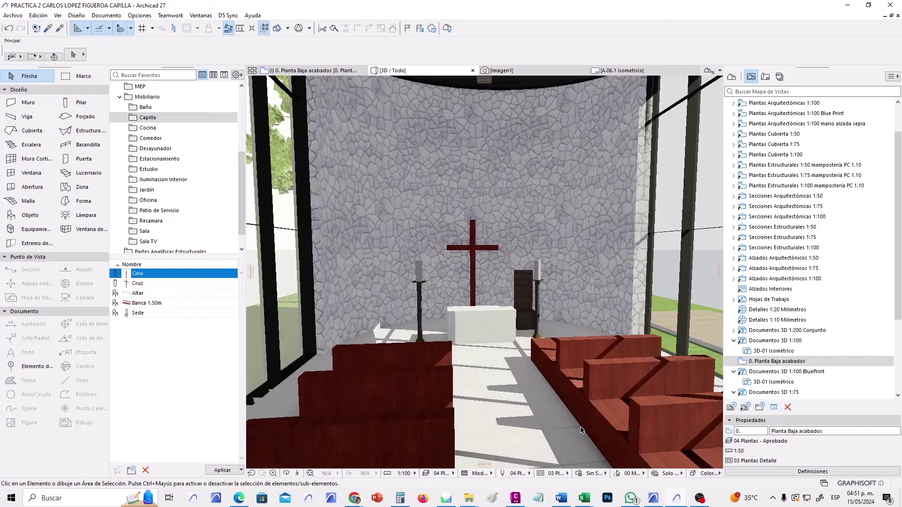
Walk alongside the red pews in a second Explore 3D pass, bringing the cross into view.
click(298, 474)
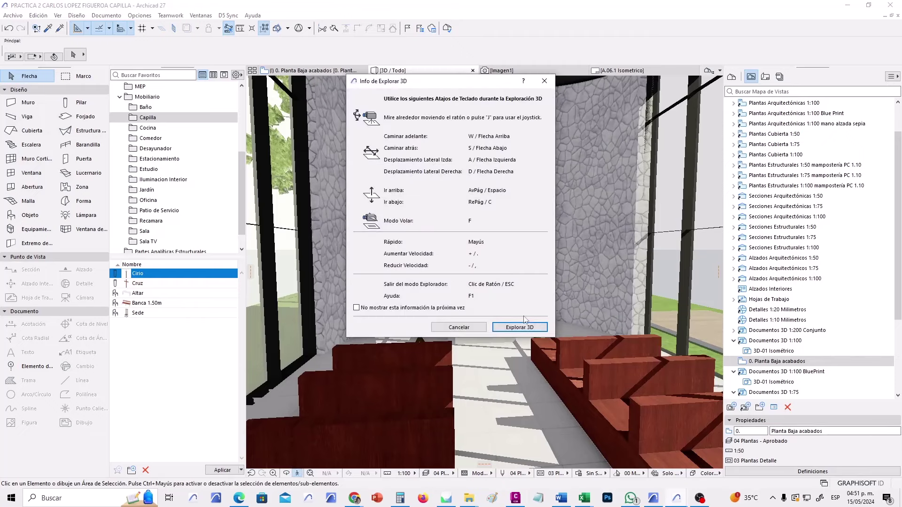
click(539, 328)
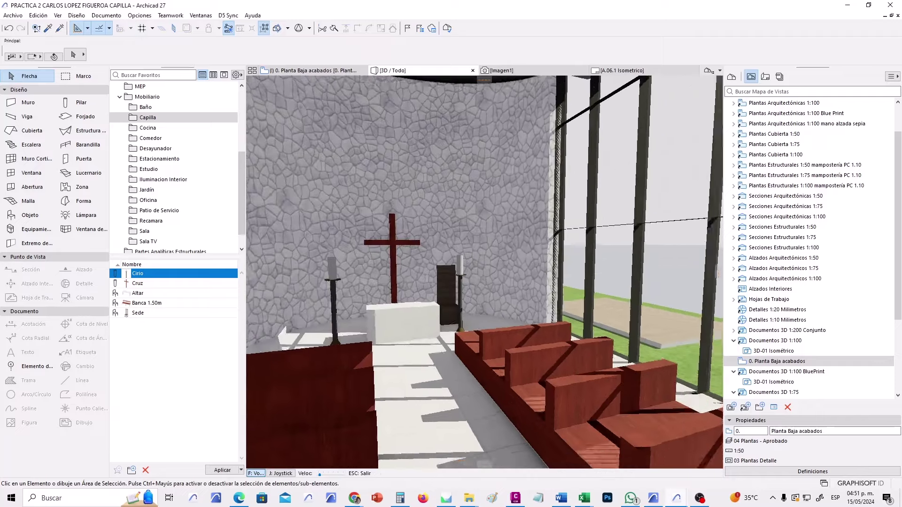
key(Up)
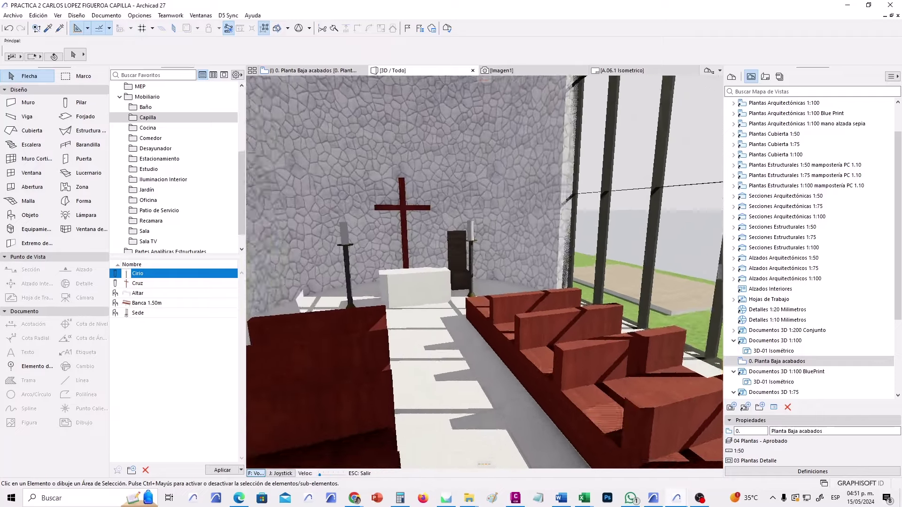
key(Down)
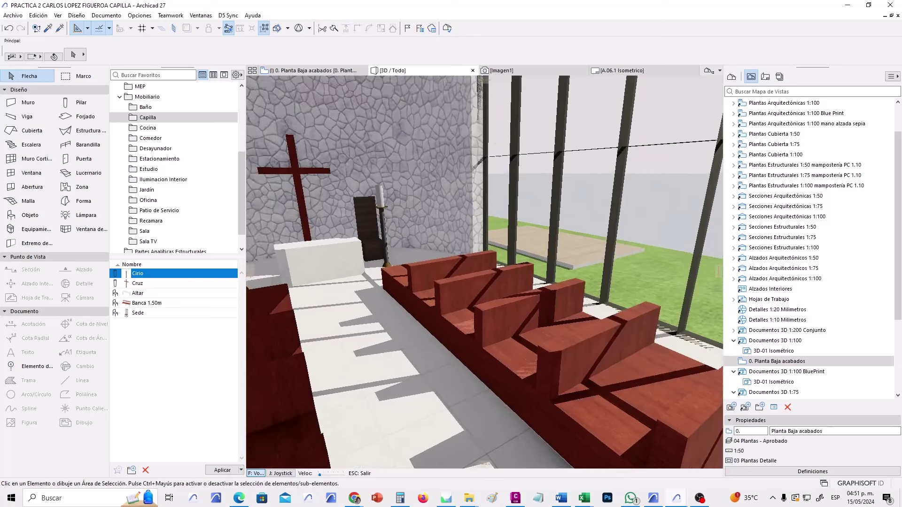
key(Escape)
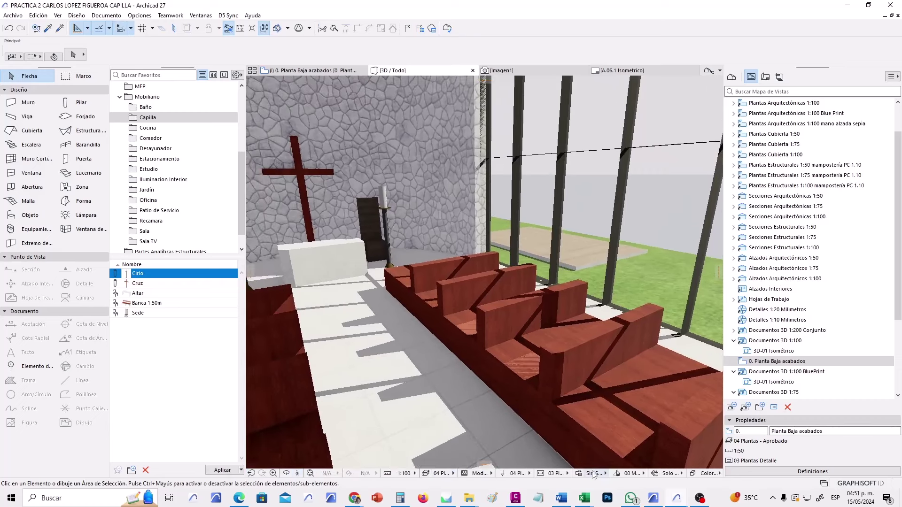
Apply 03 Plantas Detalle model view options and walk toward the altar.
click(558, 474)
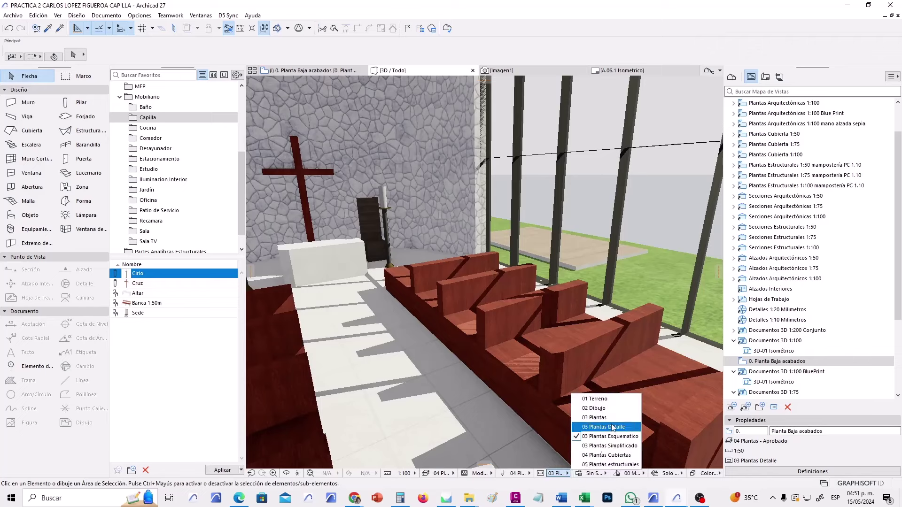
click(613, 428)
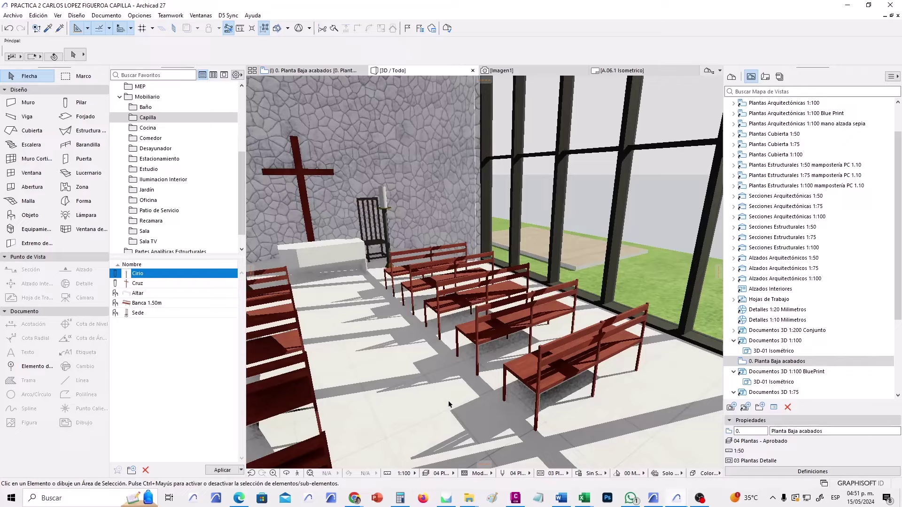
click(297, 475)
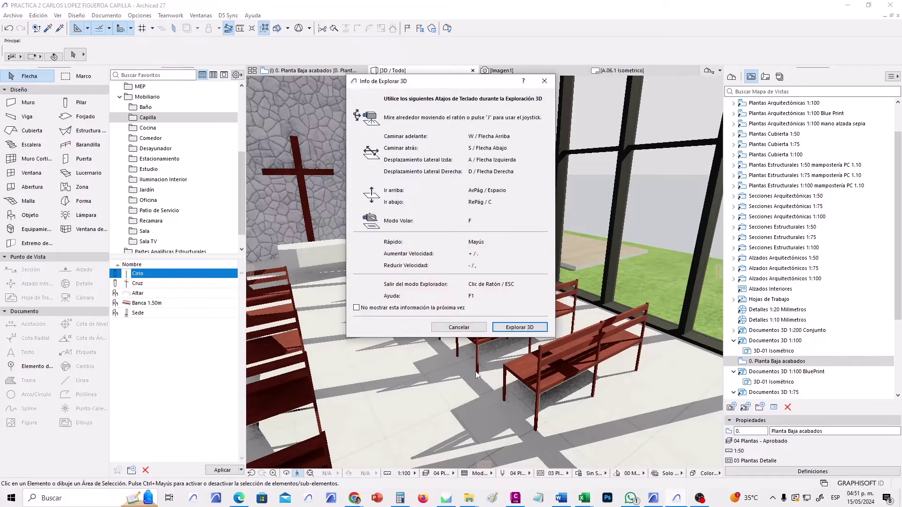
click(519, 327)
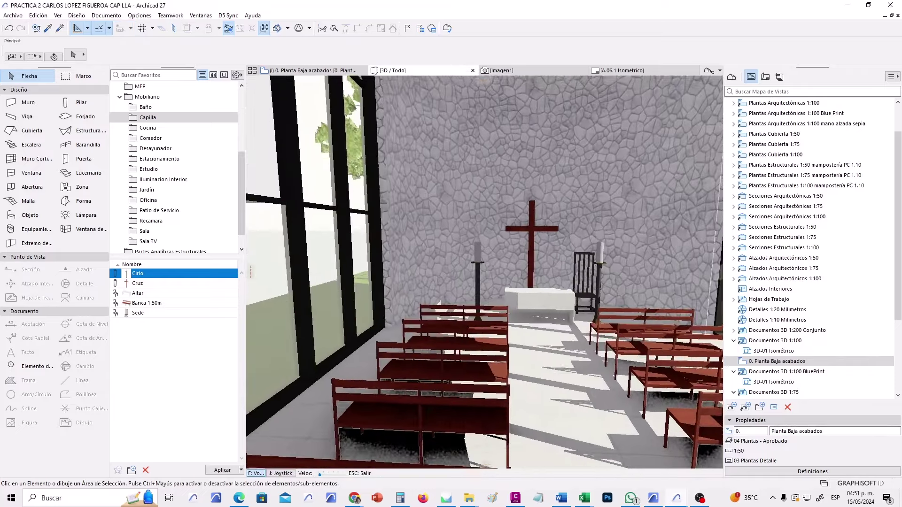
key(Escape)
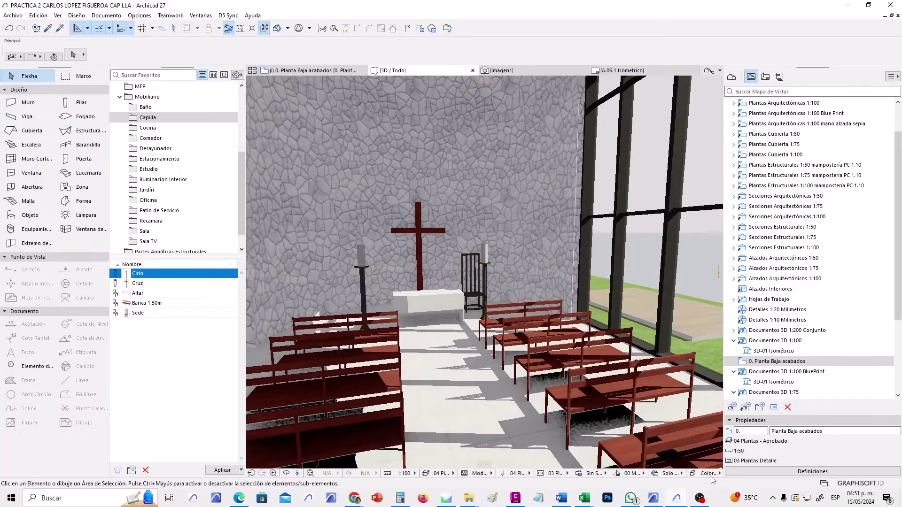
Try other override and model view options, return to 03 Plantas Detalle, and walk toward the cross.
click(581, 472)
click(604, 438)
click(557, 474)
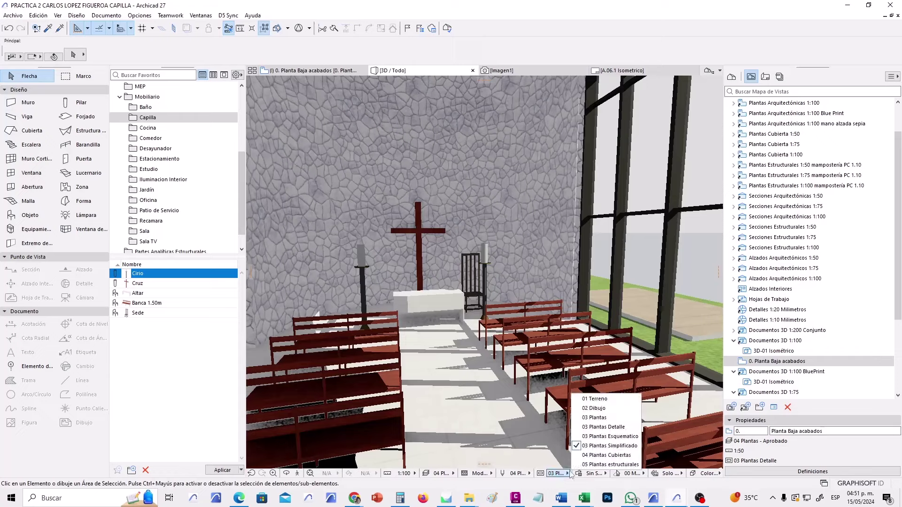
click(542, 433)
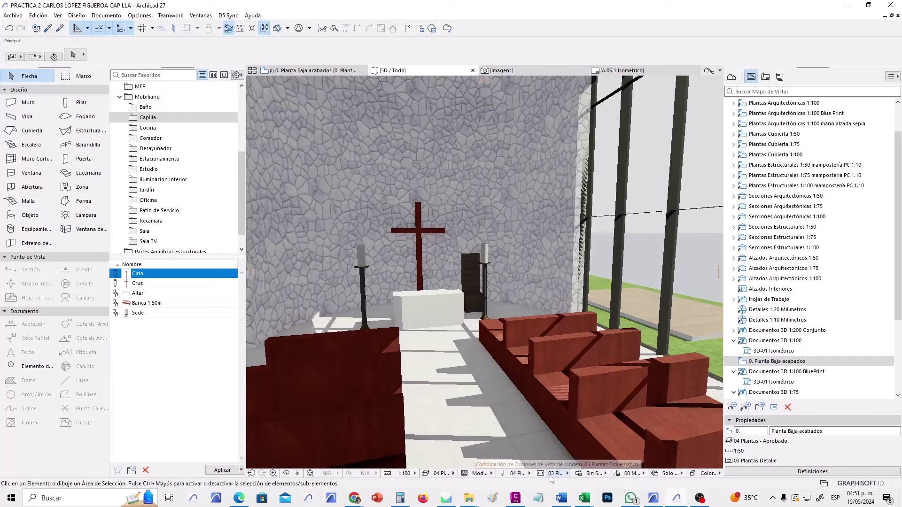
click(557, 473)
click(610, 427)
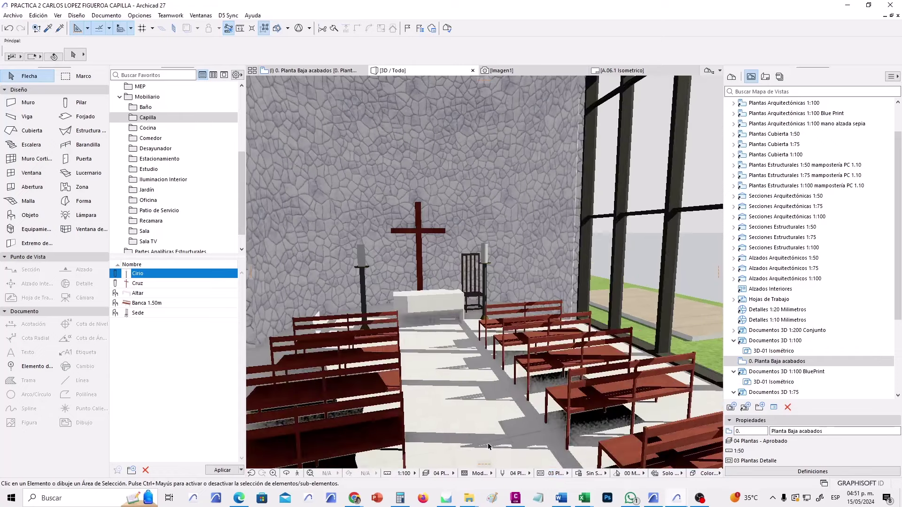
click(286, 474)
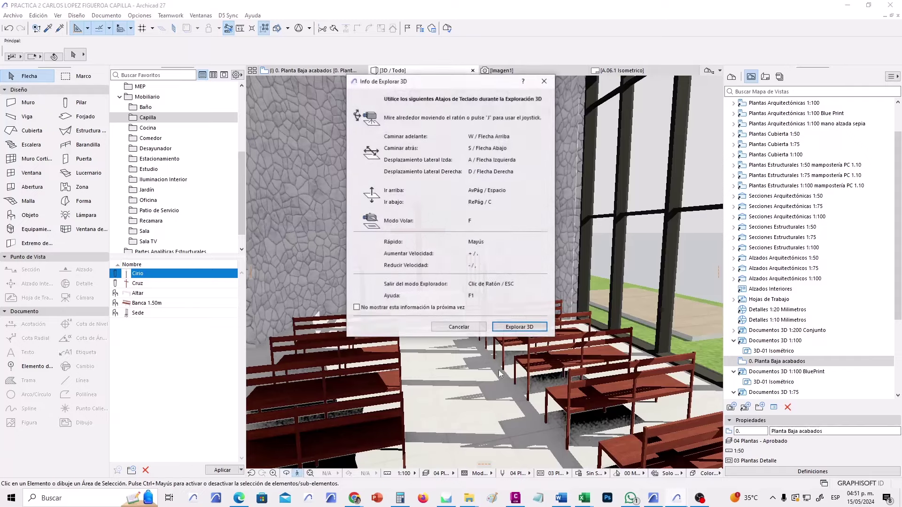
click(521, 334)
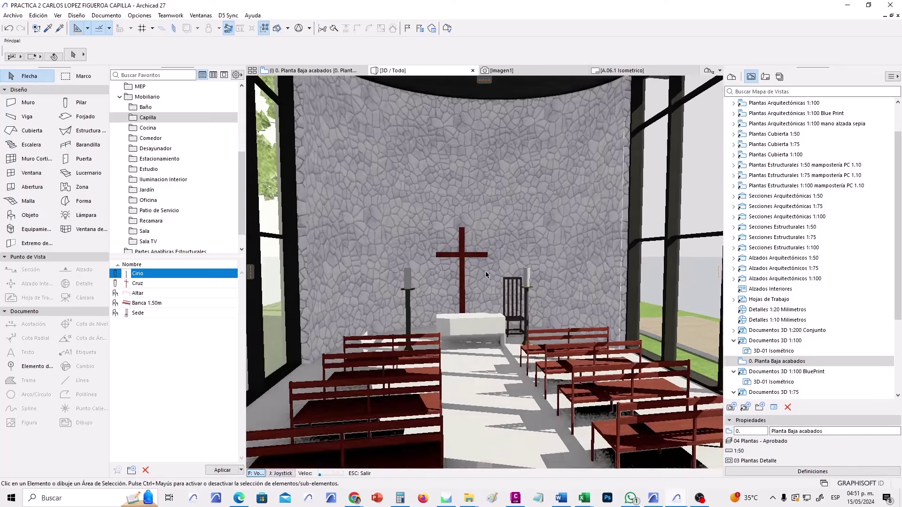
key(Escape)
Turn Physical 3D Rendering back off in the Work Environment's Experimental Features and apply it.
click(140, 15)
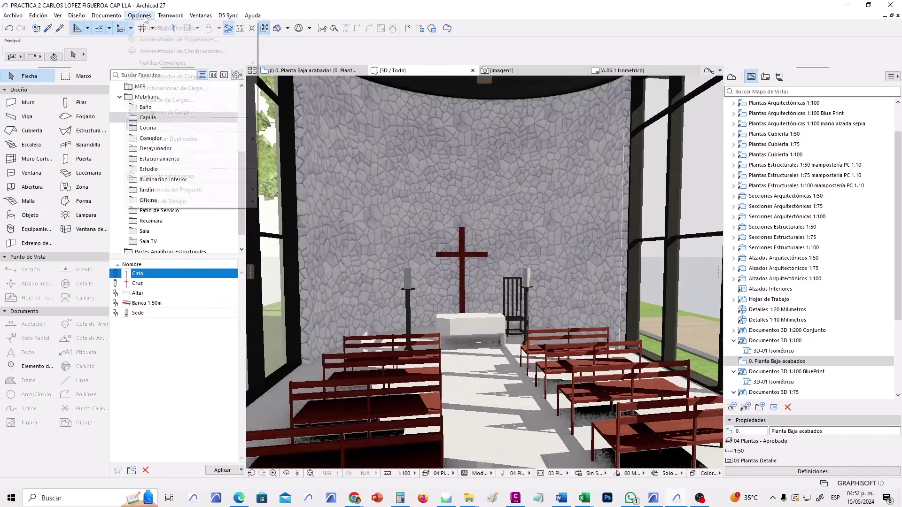
click(139, 15)
click(139, 15)
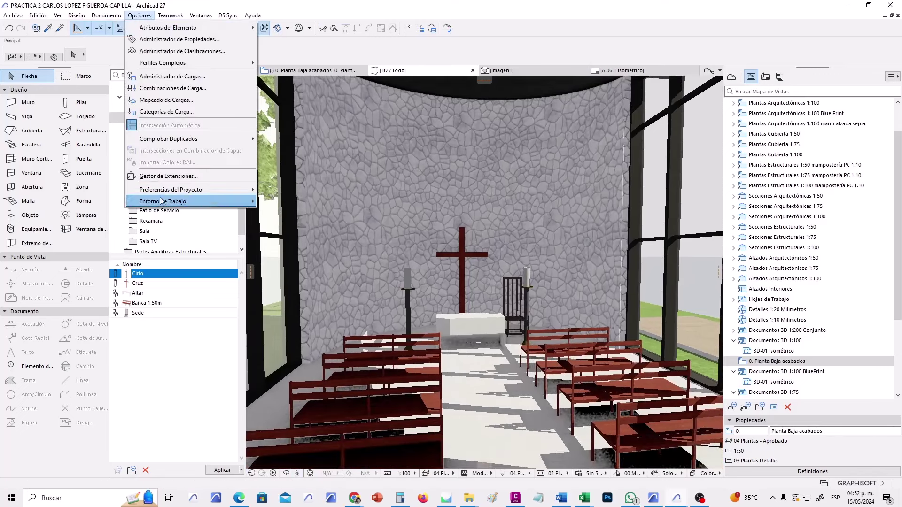
mouse_move(162, 202)
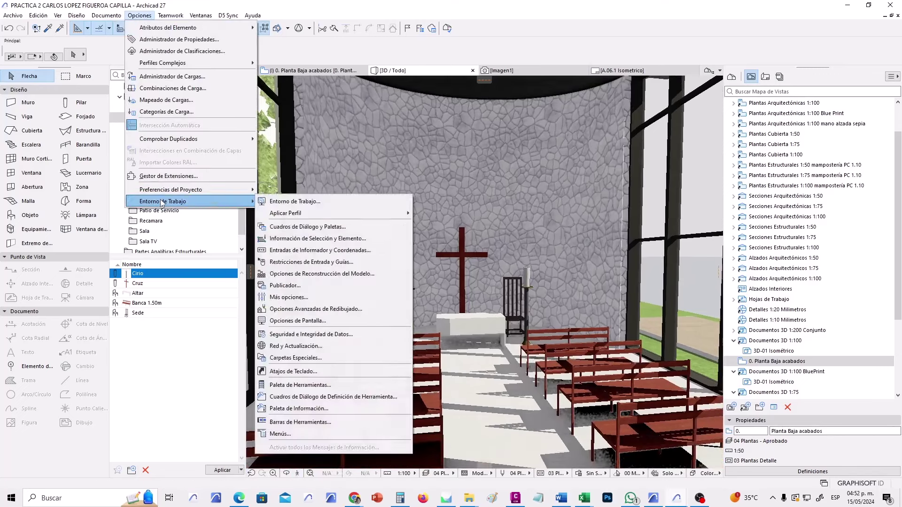
click(300, 296)
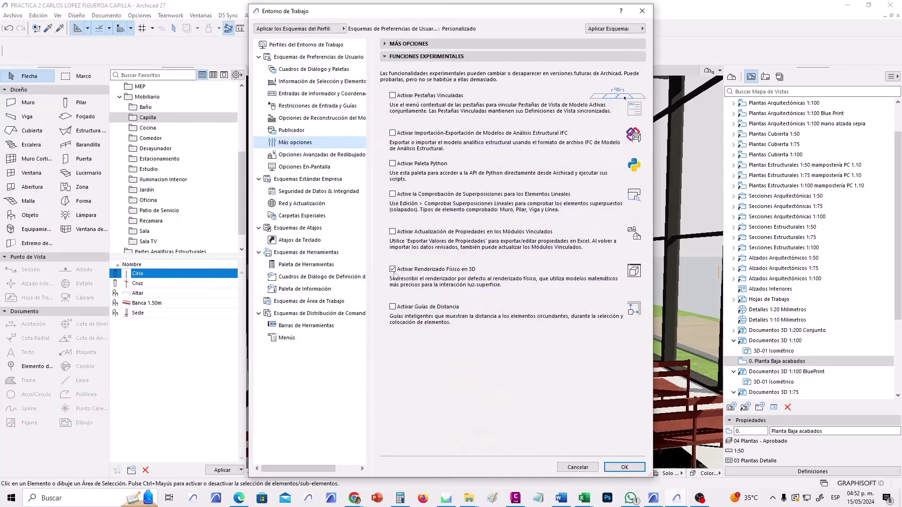
click(621, 467)
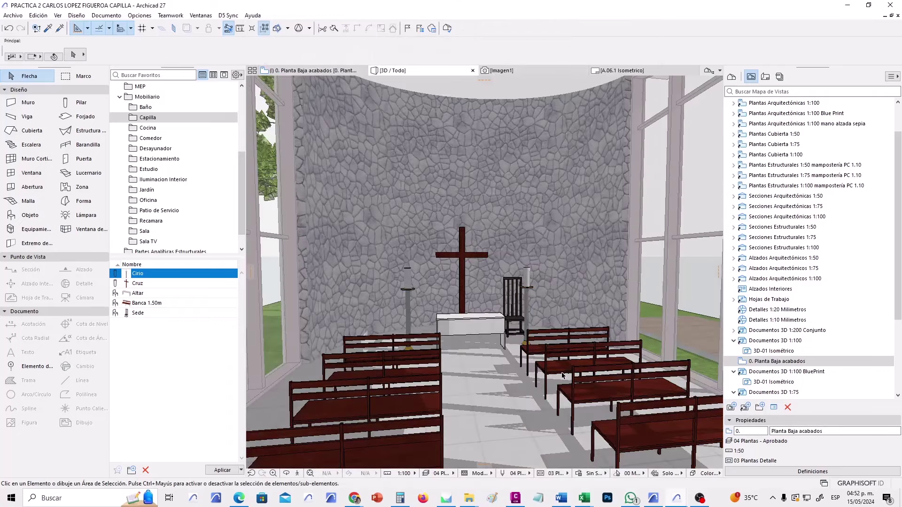